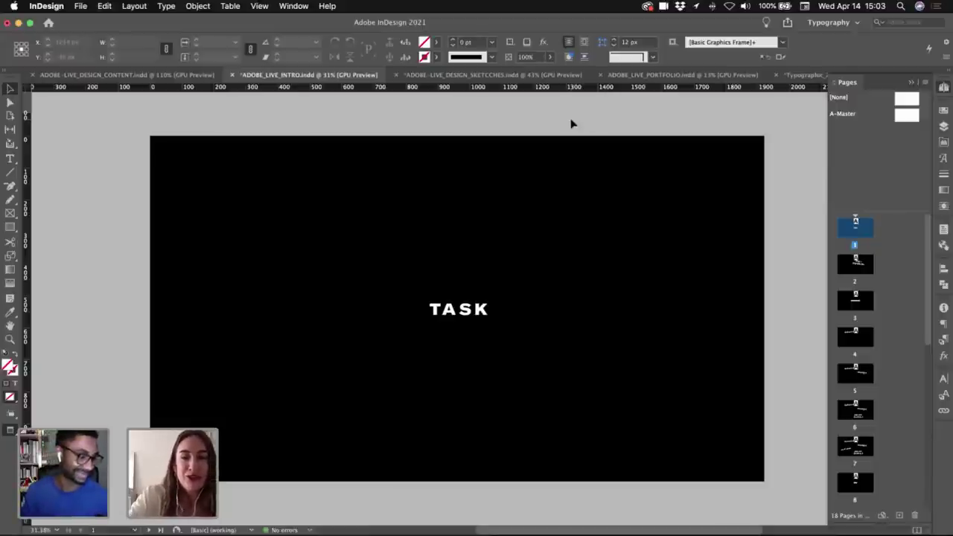
- Present the intro slides in full screen through to the handwritten note on page 18, and leave the presentation
{"action": "key", "text": "shift+w"}
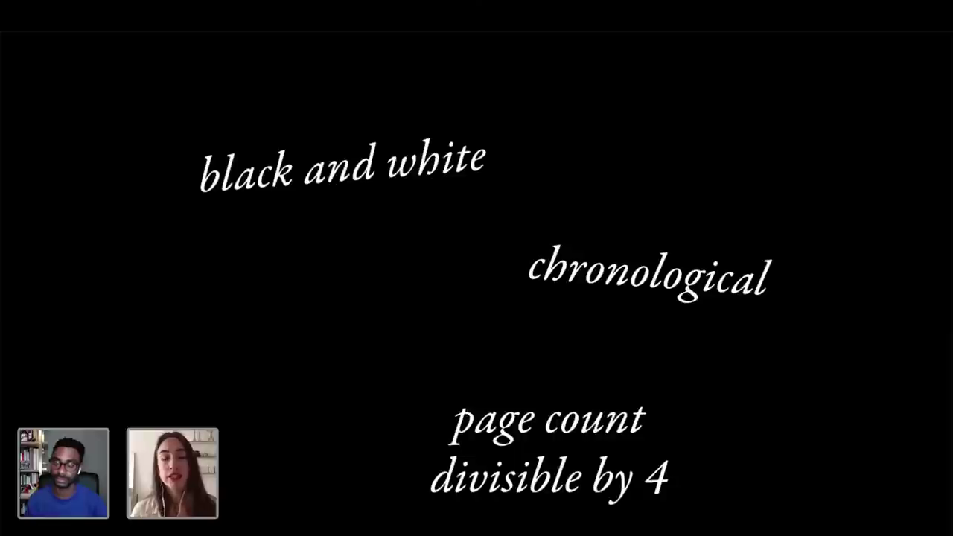
{"action": "key", "text": "Right"}
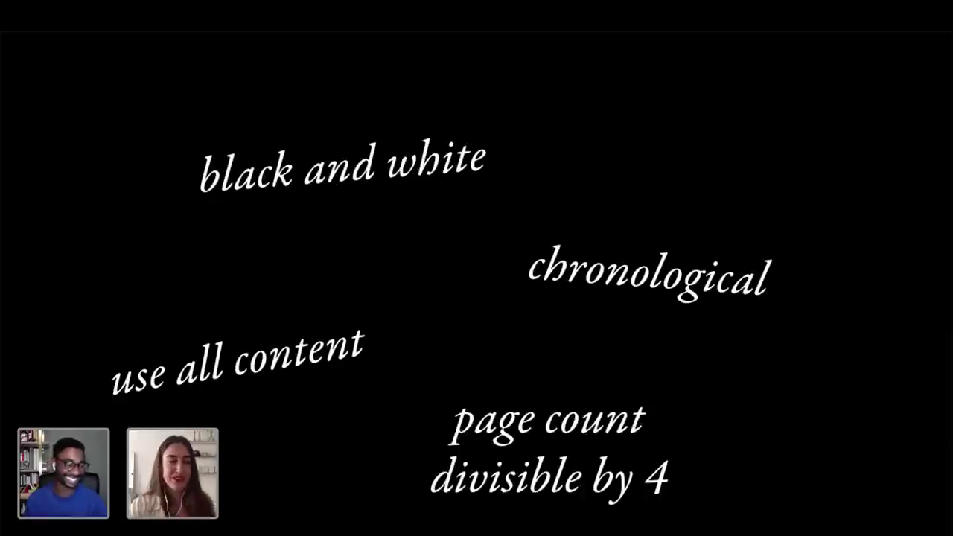
{"action": "key", "text": "Right"}
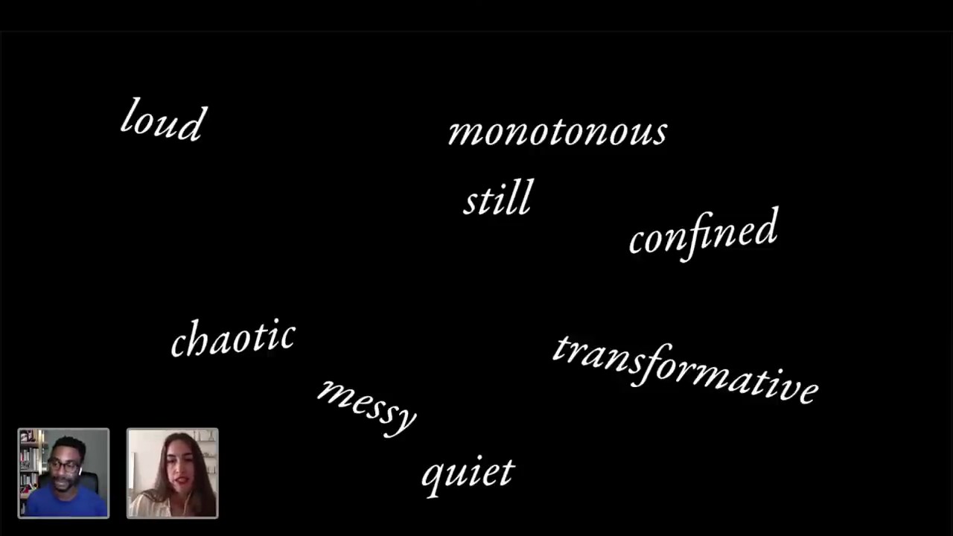
{"action": "key", "text": "Right"}
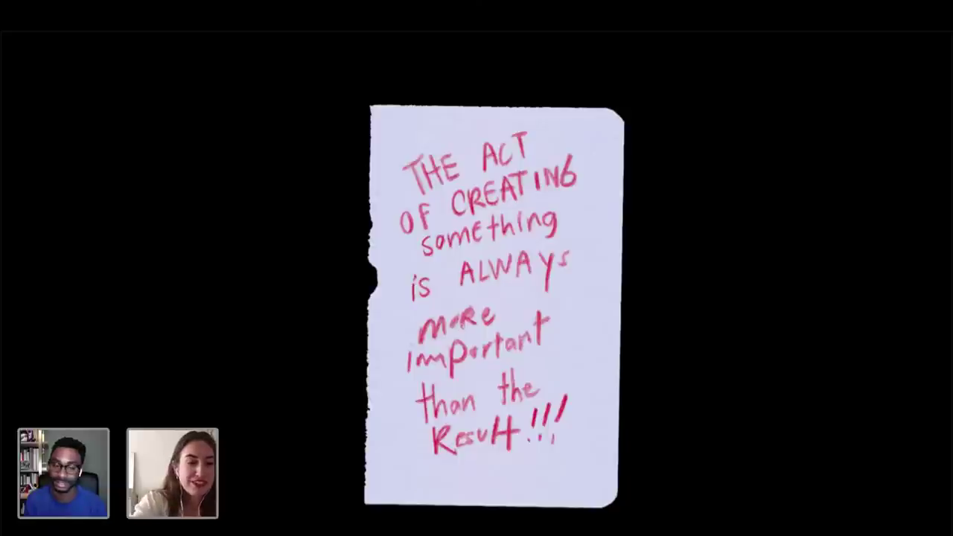
{"action": "key", "text": "Escape"}
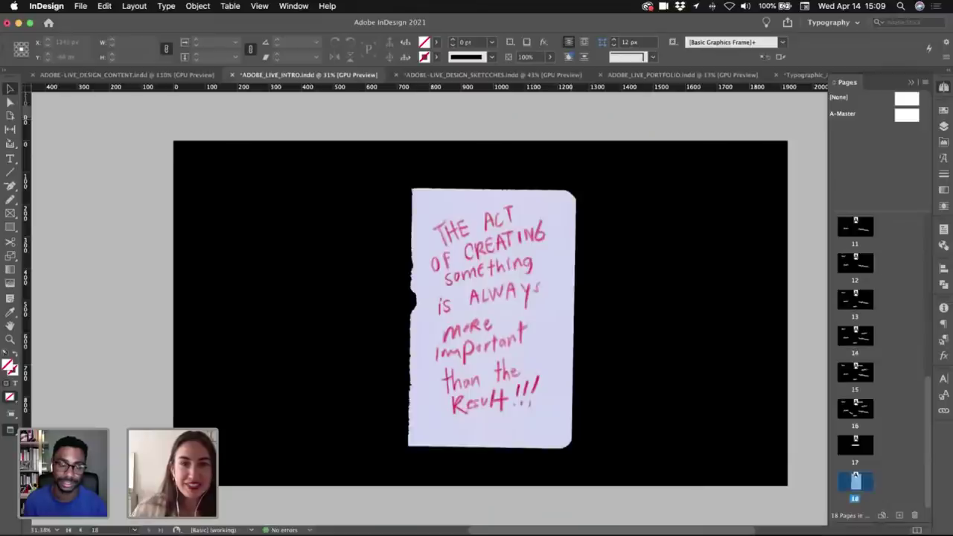
{"action": "scroll", "coordinate": [299, 149], "scroll_direction": "right", "scroll_amount": 1}
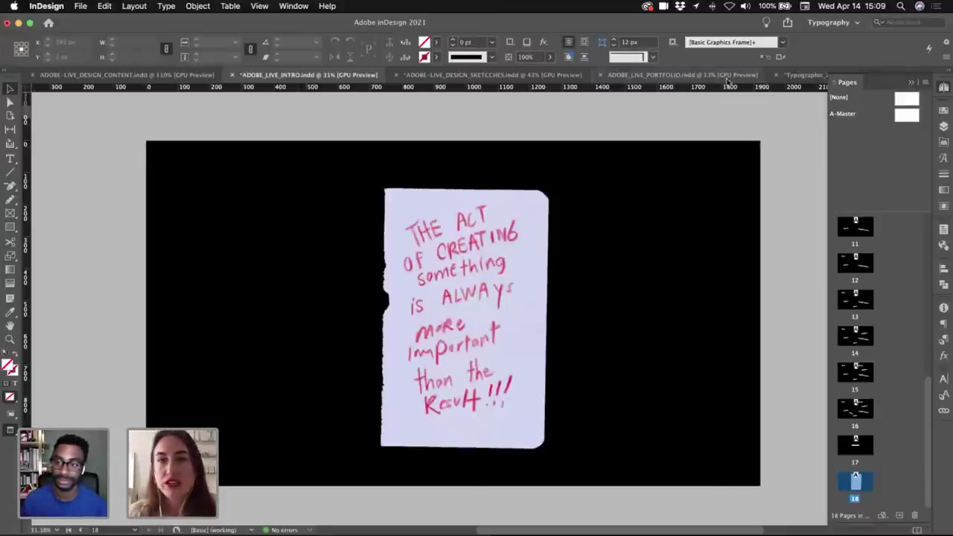
- Switch to the Typographic_Zine document, go to page 1, and show it full screen with guides and hidden characters off
{"action": "left_click", "coordinate": [810, 80]}
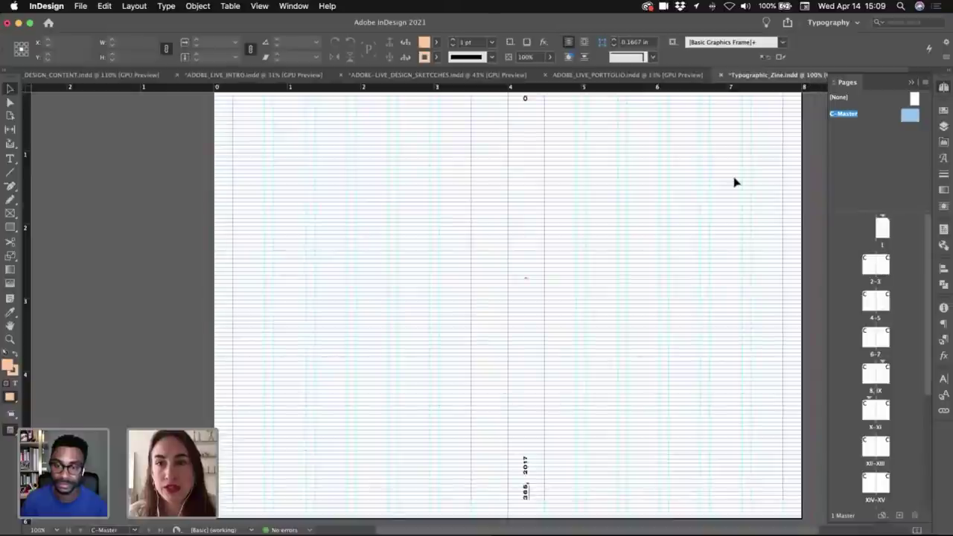
{"action": "double_click", "coordinate": [889, 231]}
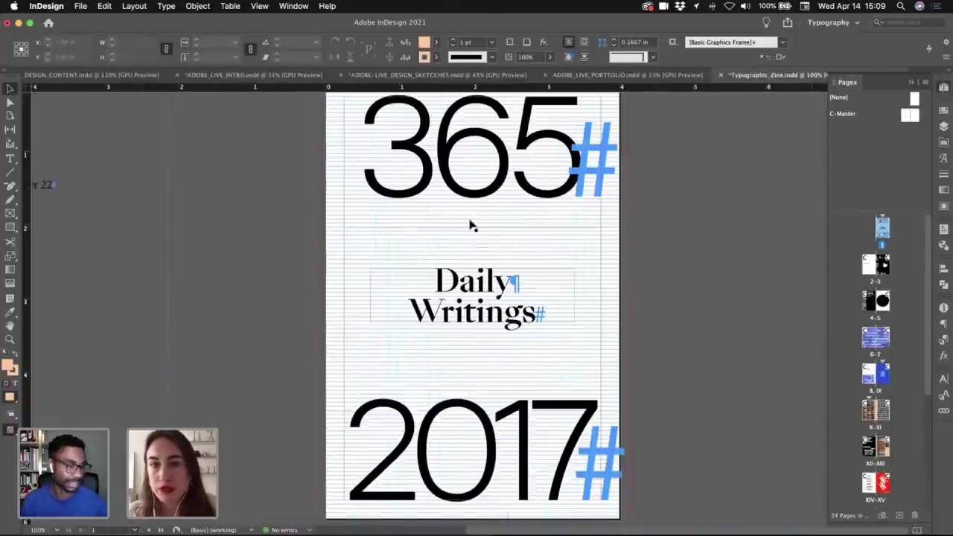
{"action": "key", "text": "w"}
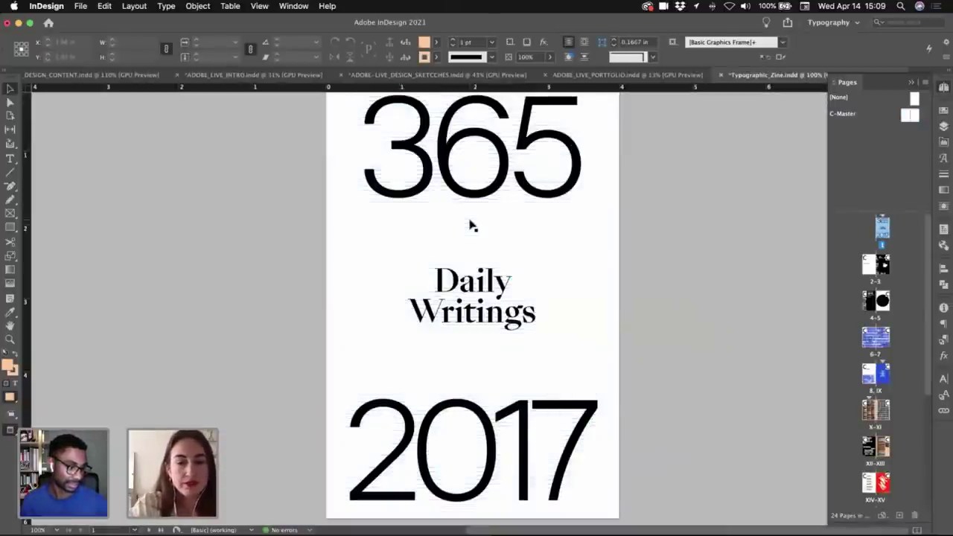
{"action": "key", "text": "shift+w"}
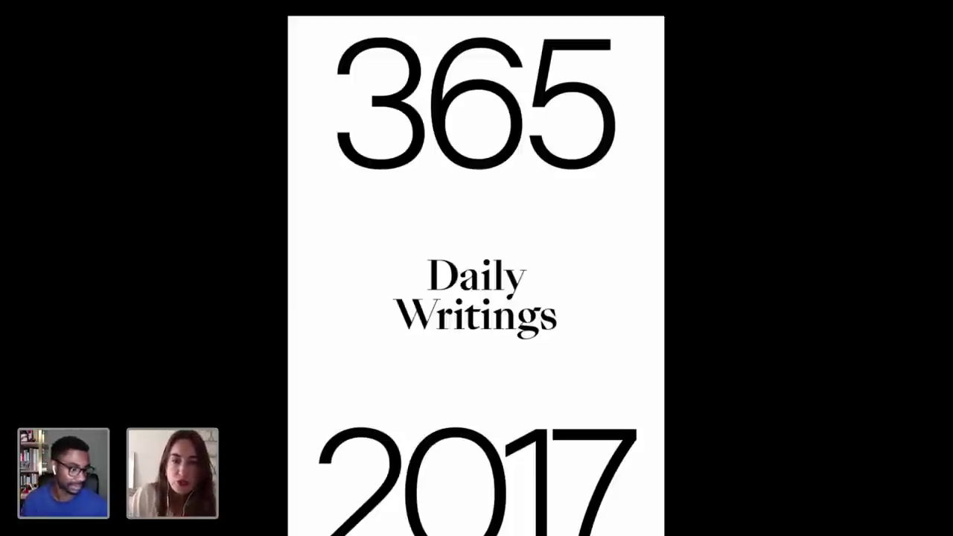
- Page through the zine's opening spreads in full screen, return to the cover, and leave the presentation
{"action": "key", "text": "Right"}
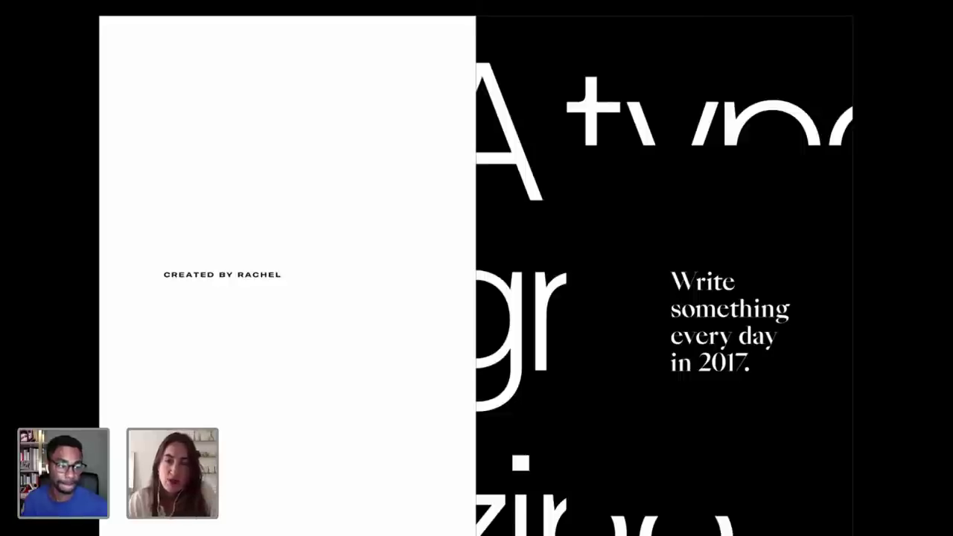
{"action": "key", "text": "Right"}
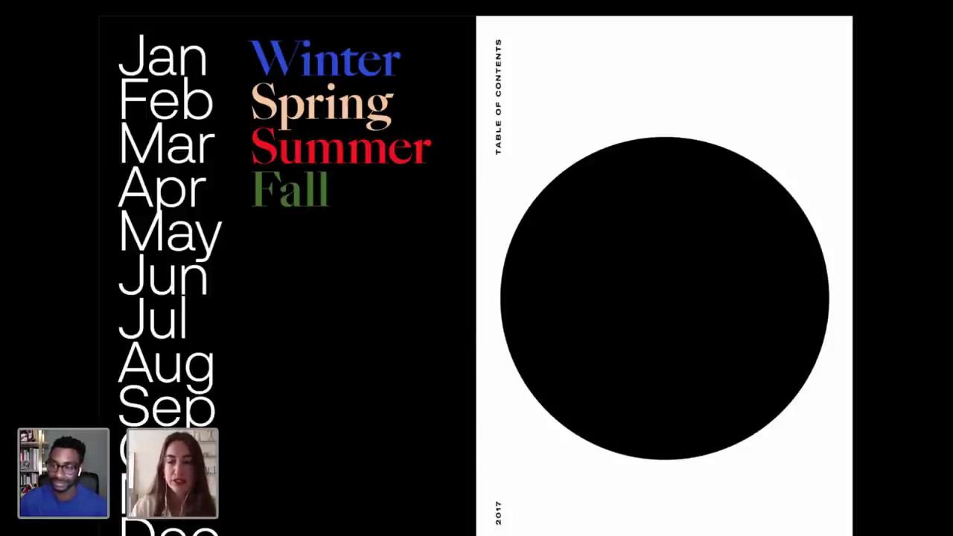
{"action": "key", "text": "Right"}
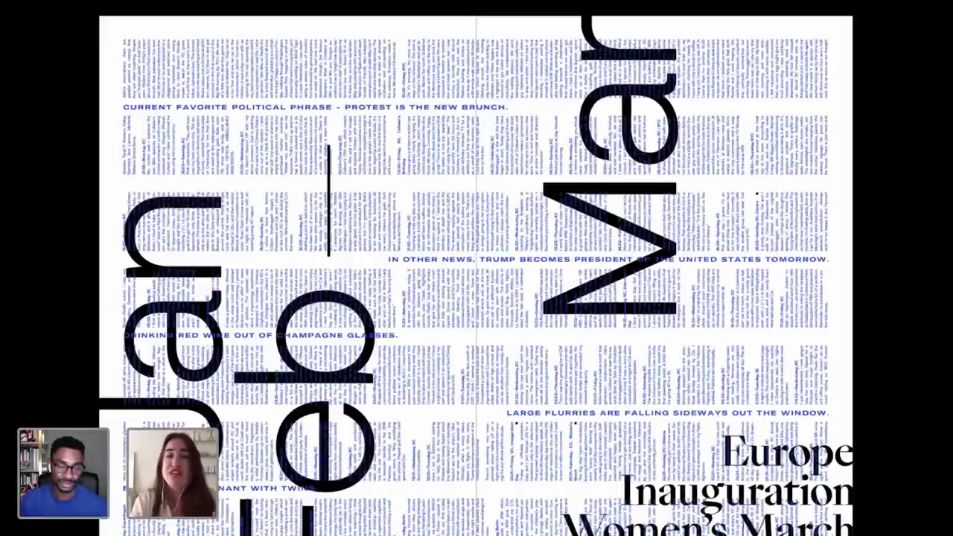
{"action": "key", "text": "Right"}
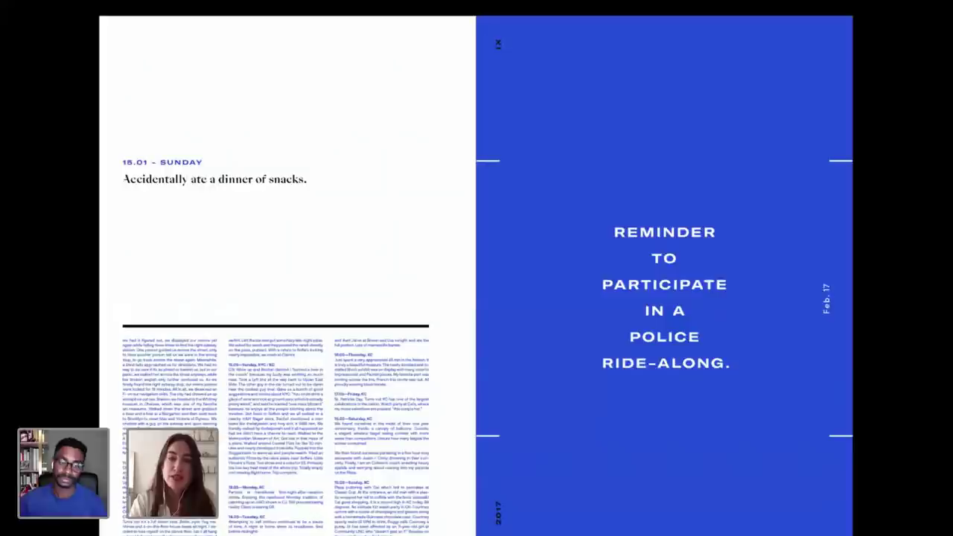
{"action": "key", "text": "Right"}
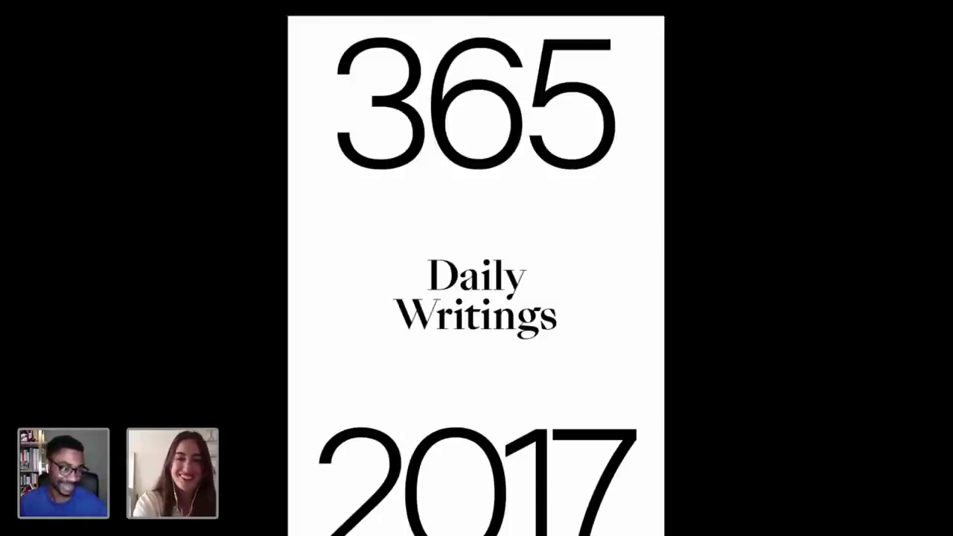
{"action": "key", "text": "Escape"}
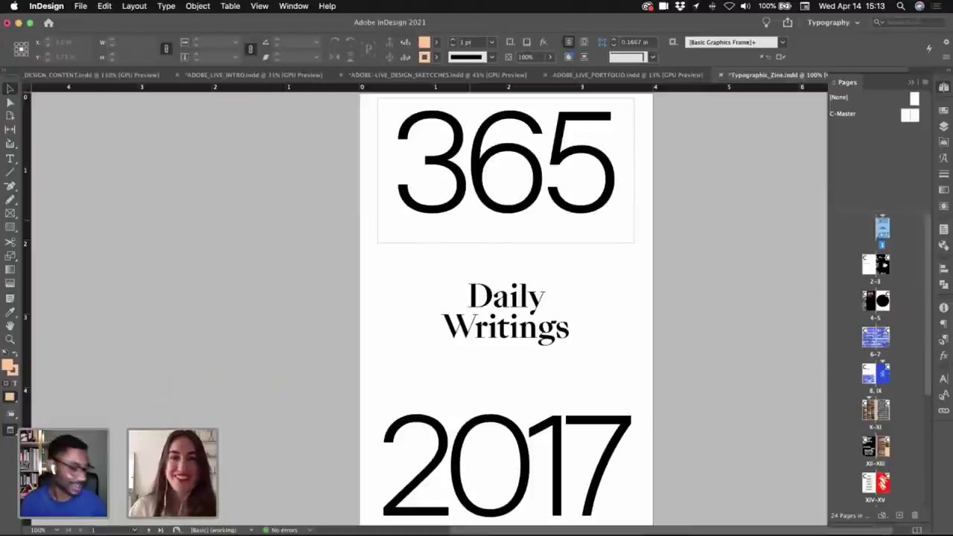
{"action": "scroll", "coordinate": [664, 294], "scroll_direction": "right", "scroll_amount": 1}
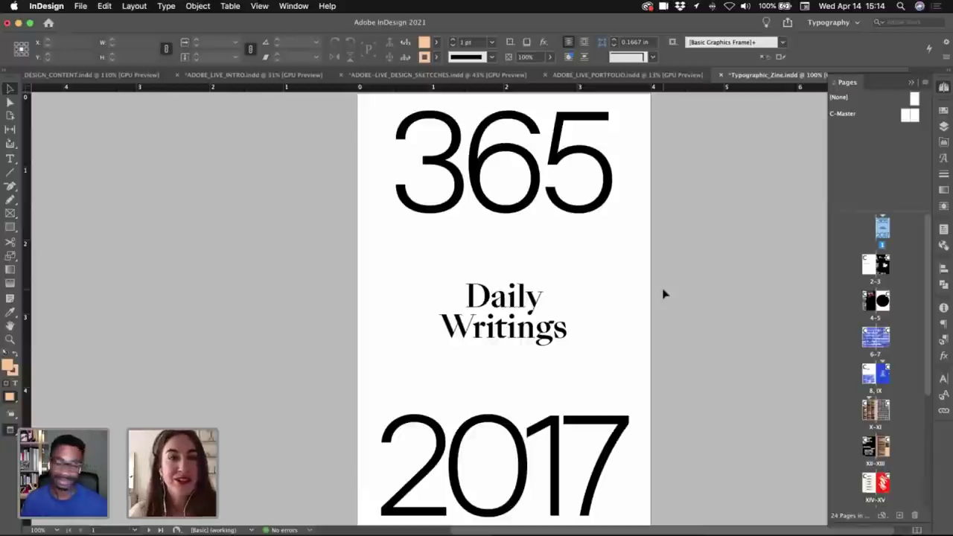
- Switch to the ADOBE-LIVE_DESIGN_CONTENT document, deselect the text frame, and examine the start of page 1
{"action": "left_click", "coordinate": [113, 84]}
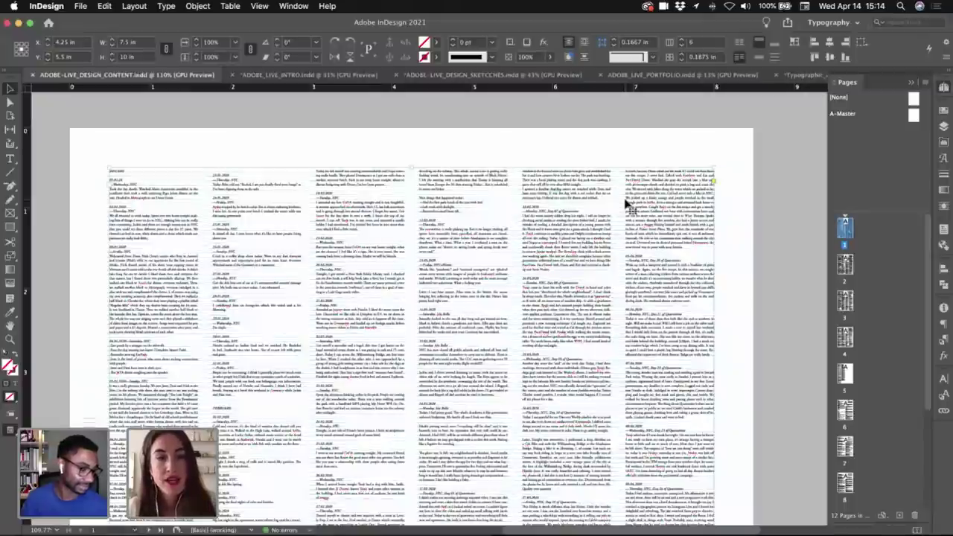
{"action": "left_click", "coordinate": [775, 248]}
{"action": "scroll", "coordinate": [773, 248], "scroll_direction": "up", "scroll_amount": 2}
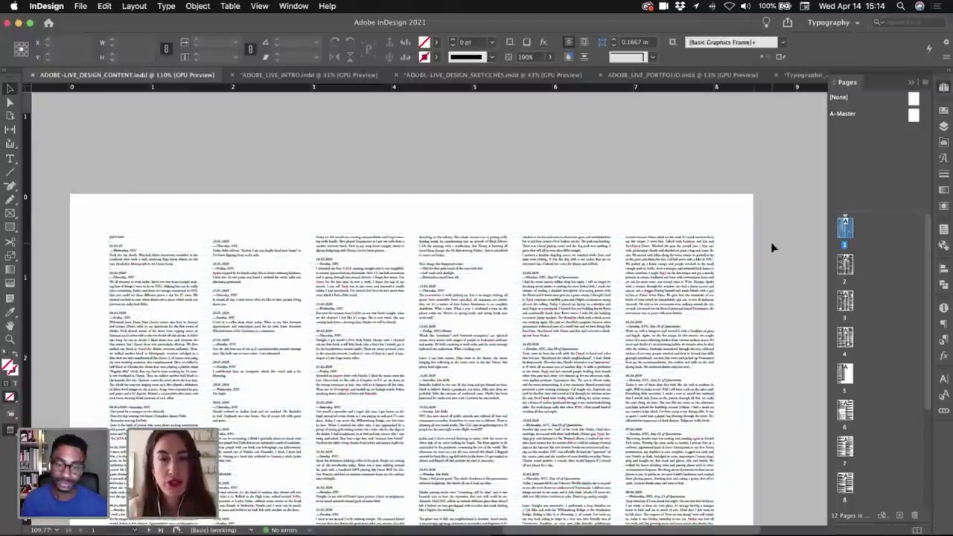
{"action": "scroll", "coordinate": [772, 248], "scroll_direction": "up", "scroll_amount": 5}
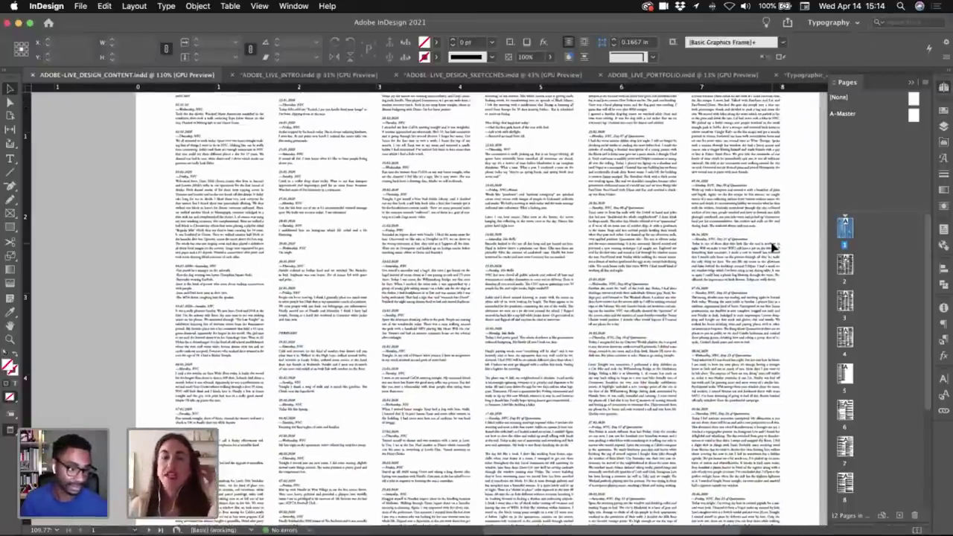
{"action": "scroll", "coordinate": [773, 247], "scroll_direction": "up", "scroll_amount": 2}
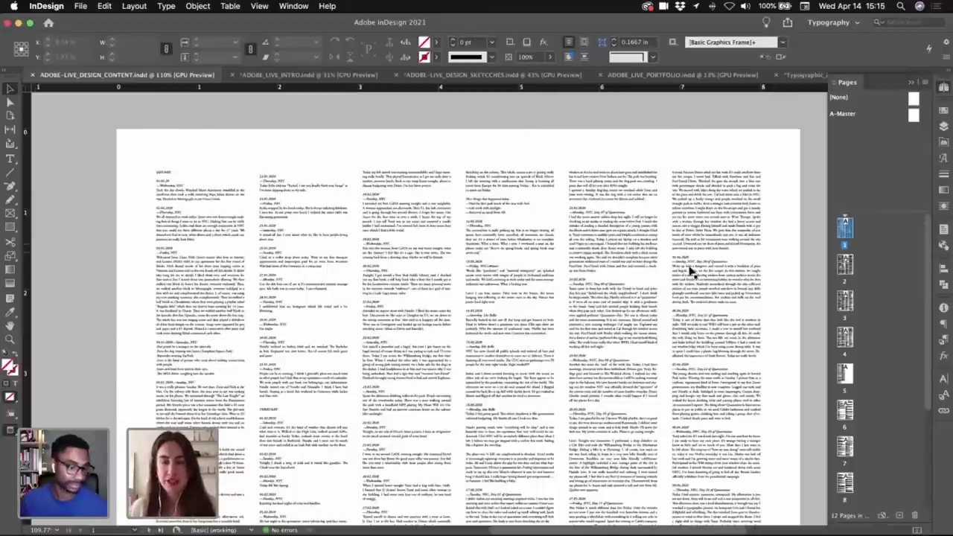
{"action": "scroll", "coordinate": [91, 290], "scroll_direction": "right", "scroll_amount": 1}
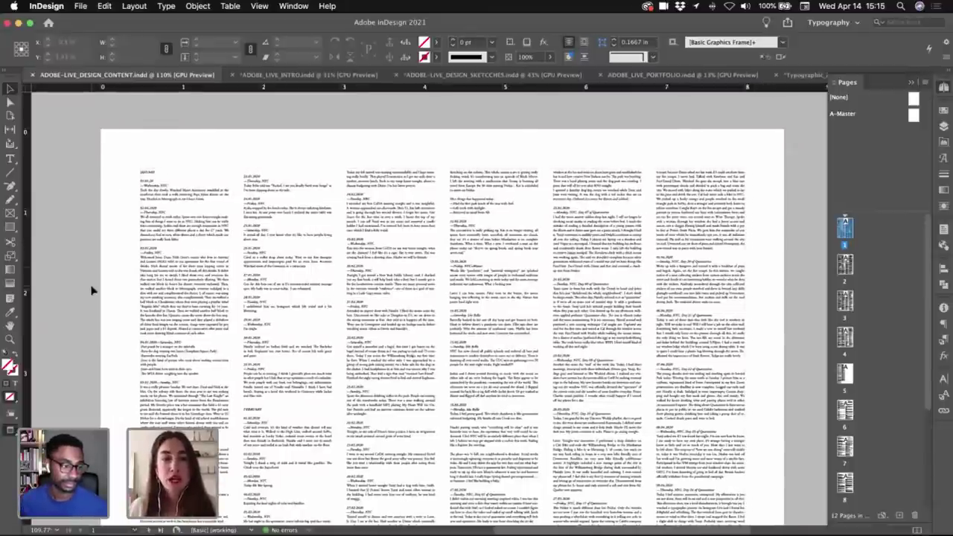
- Examine the dated diary text from page 1 to the larger-type pages, and return to the last entries on page 5
{"action": "scroll", "coordinate": [92, 290], "scroll_direction": "down", "scroll_amount": 3}
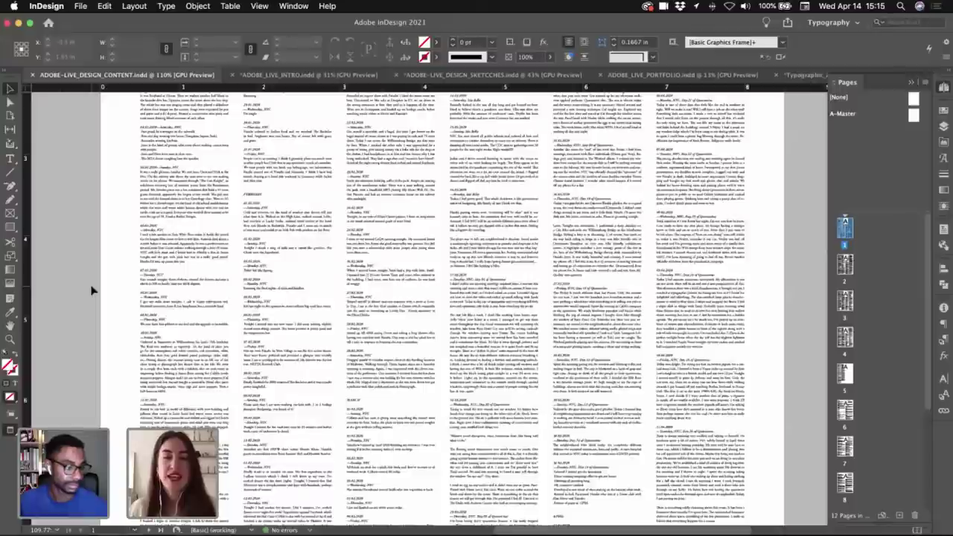
{"action": "scroll", "coordinate": [91, 291], "scroll_direction": "down", "scroll_amount": 10}
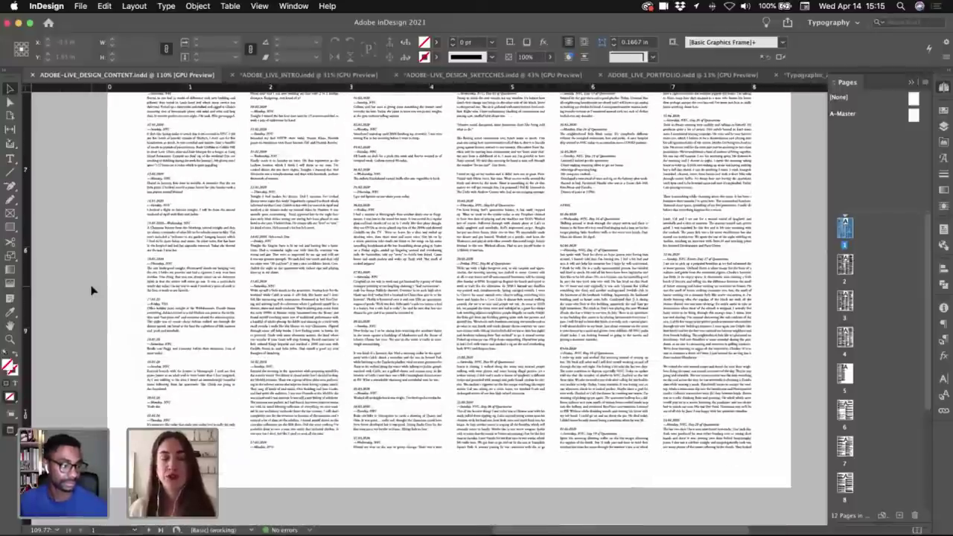
{"action": "scroll", "coordinate": [92, 291], "scroll_direction": "down", "scroll_amount": 3}
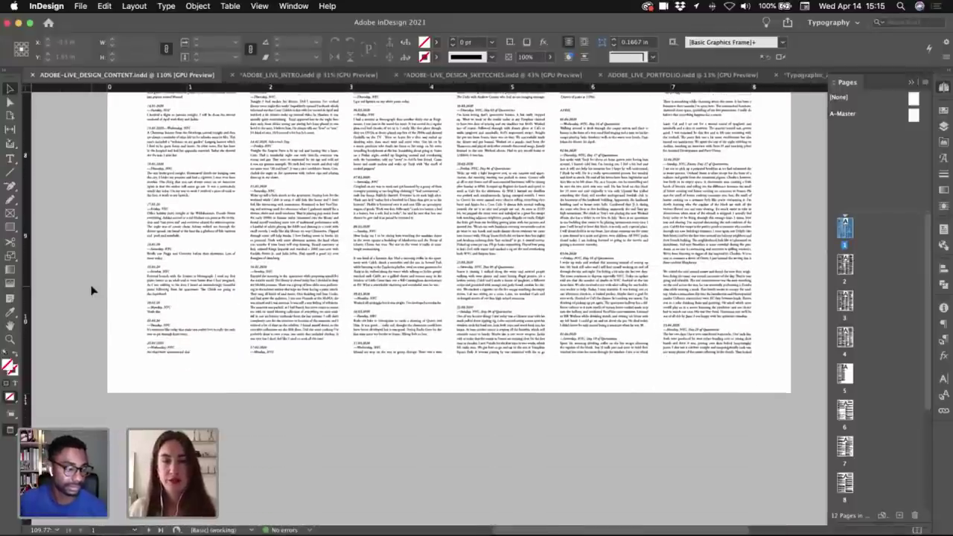
{"action": "scroll", "coordinate": [91, 290], "scroll_direction": "down", "scroll_amount": 1}
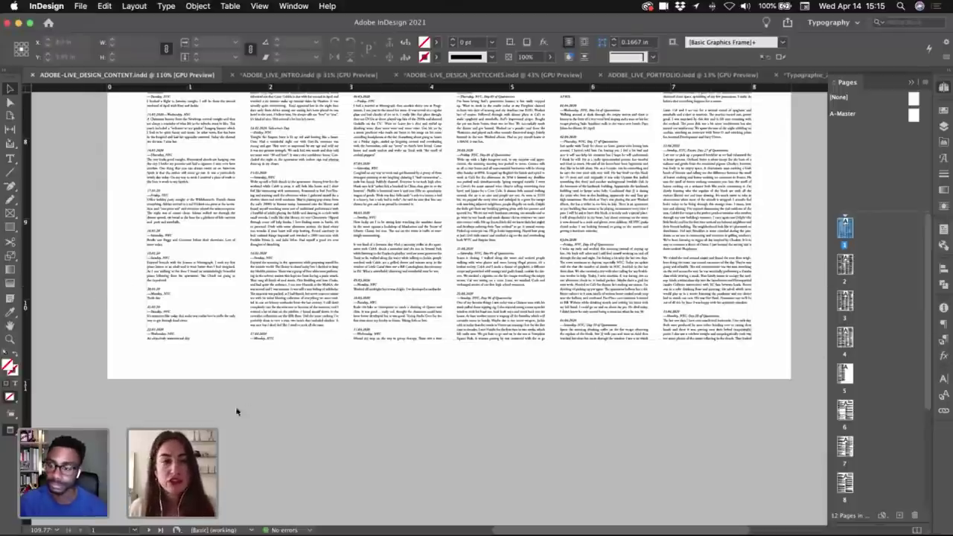
{"action": "scroll", "coordinate": [401, 370], "scroll_direction": "down", "scroll_amount": 2}
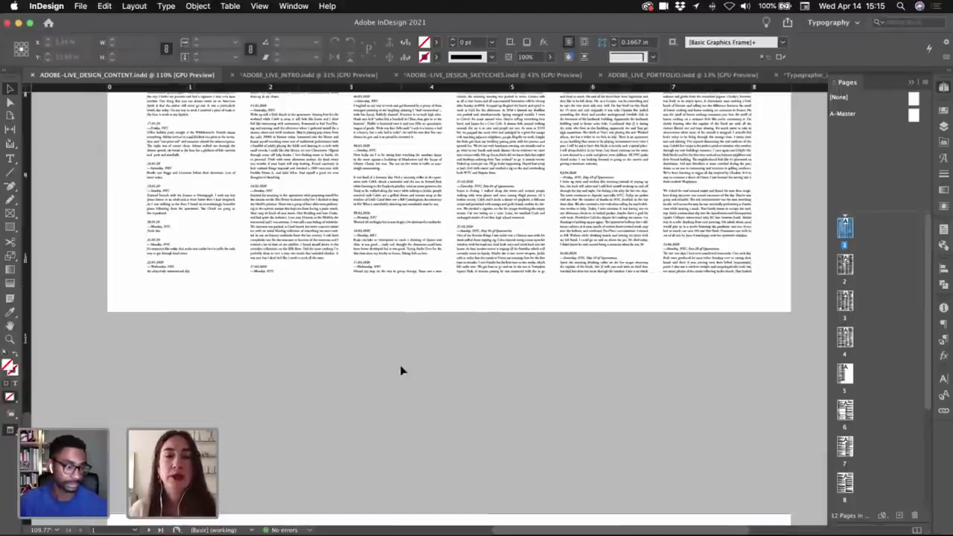
{"action": "scroll", "coordinate": [401, 370], "scroll_direction": "down", "scroll_amount": 8}
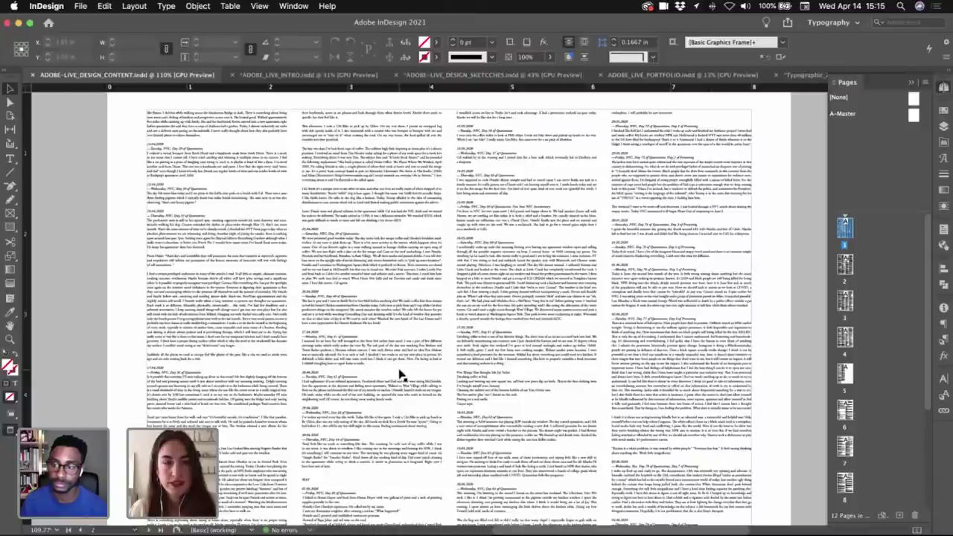
{"action": "scroll", "coordinate": [401, 375], "scroll_direction": "down", "scroll_amount": 2}
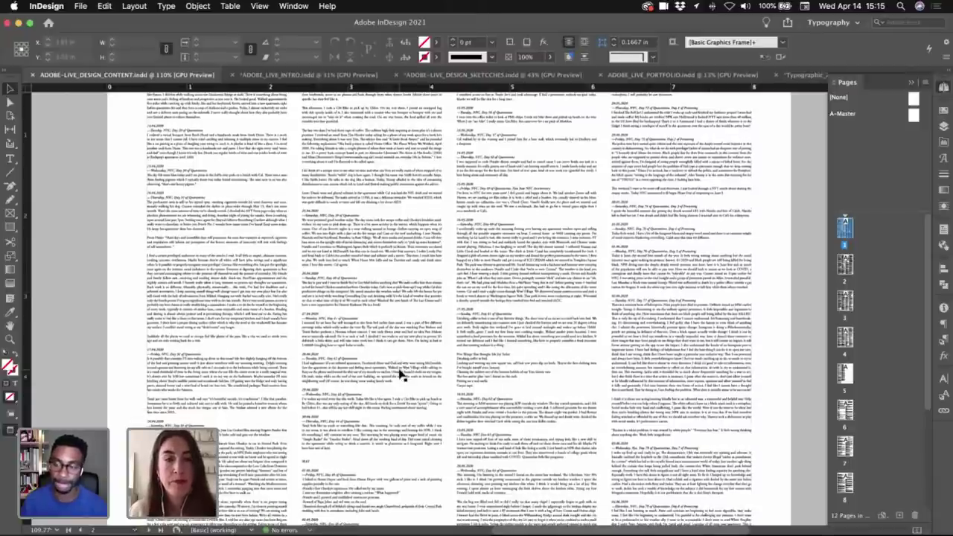
{"action": "scroll", "coordinate": [400, 374], "scroll_direction": "down", "scroll_amount": 10}
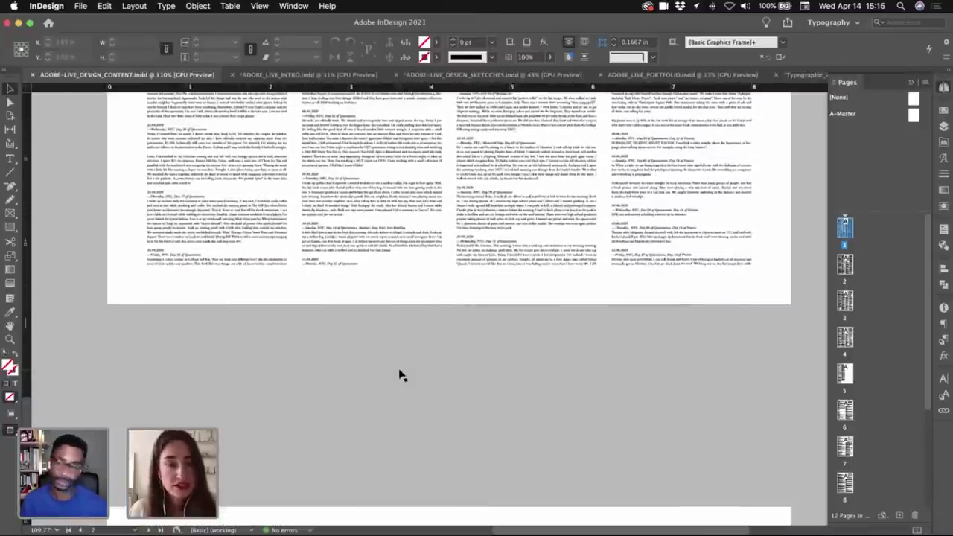
{"action": "scroll", "coordinate": [401, 375], "scroll_direction": "down", "scroll_amount": 10}
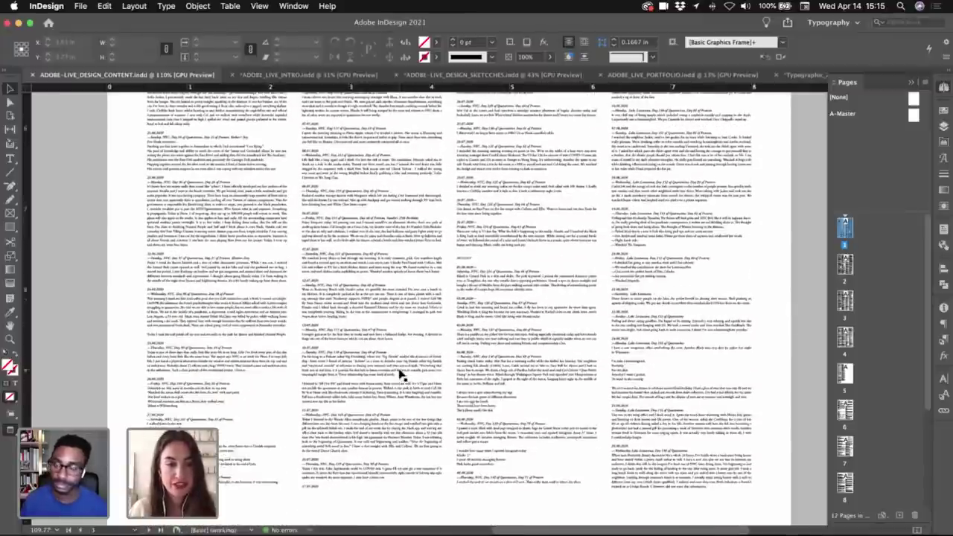
{"action": "scroll", "coordinate": [401, 374], "scroll_direction": "down", "scroll_amount": 10}
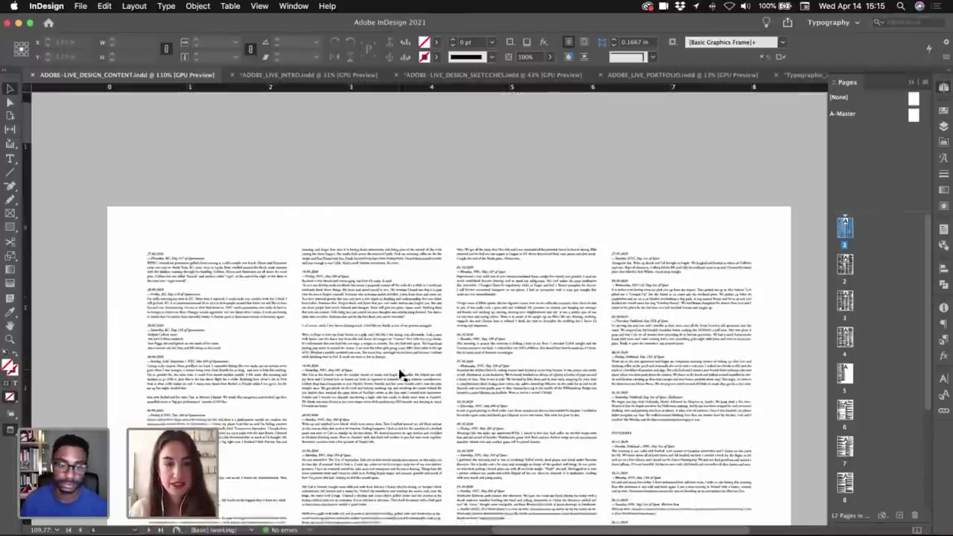
{"action": "scroll", "coordinate": [400, 374], "scroll_direction": "down", "scroll_amount": 10}
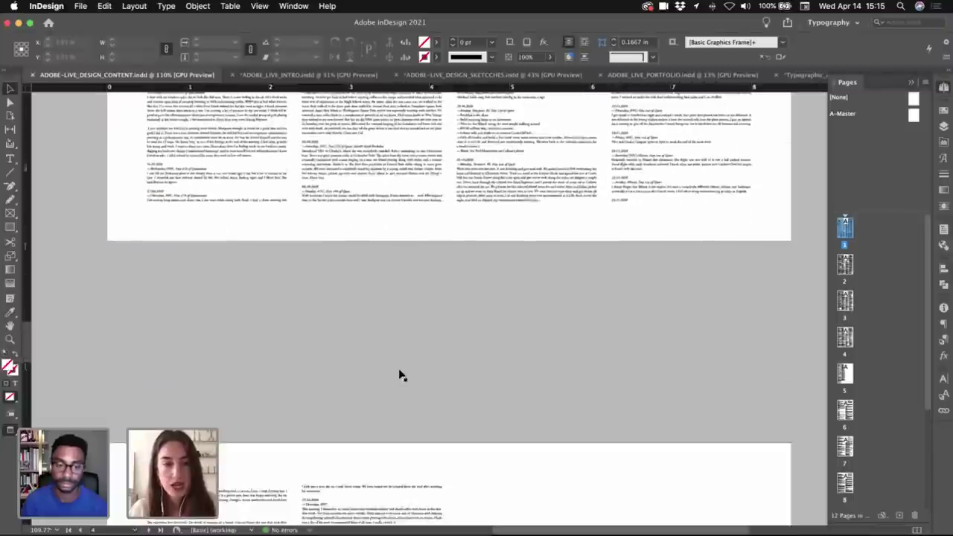
{"action": "scroll", "coordinate": [400, 374], "scroll_direction": "down", "scroll_amount": 10}
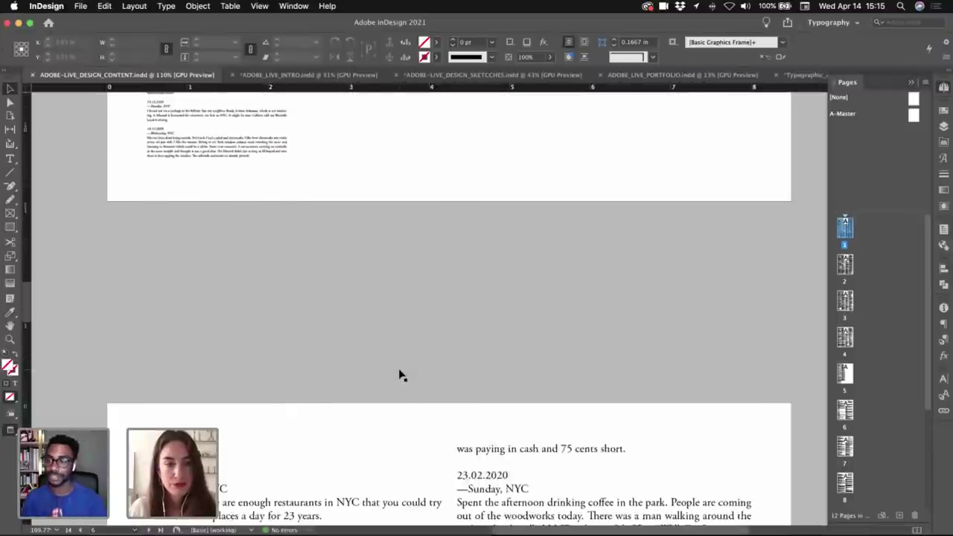
{"action": "scroll", "coordinate": [401, 374], "scroll_direction": "down", "scroll_amount": 4}
{"action": "scroll", "coordinate": [401, 374], "scroll_direction": "up", "scroll_amount": 10}
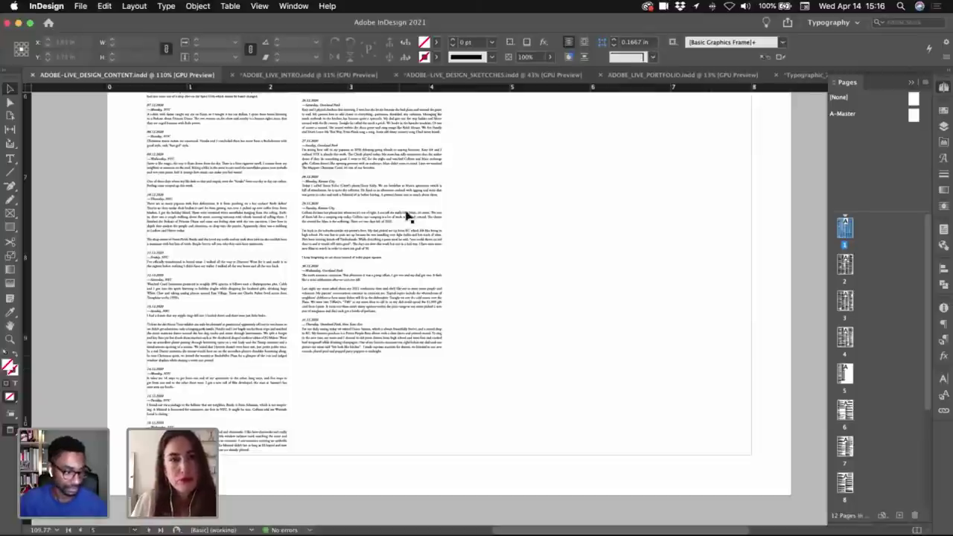
- Switch to the ADOBE-LIVE_DESIGN_SKETCCHES document and return to the large-type diary entry near its start
{"action": "left_click", "coordinate": [344, 77]}
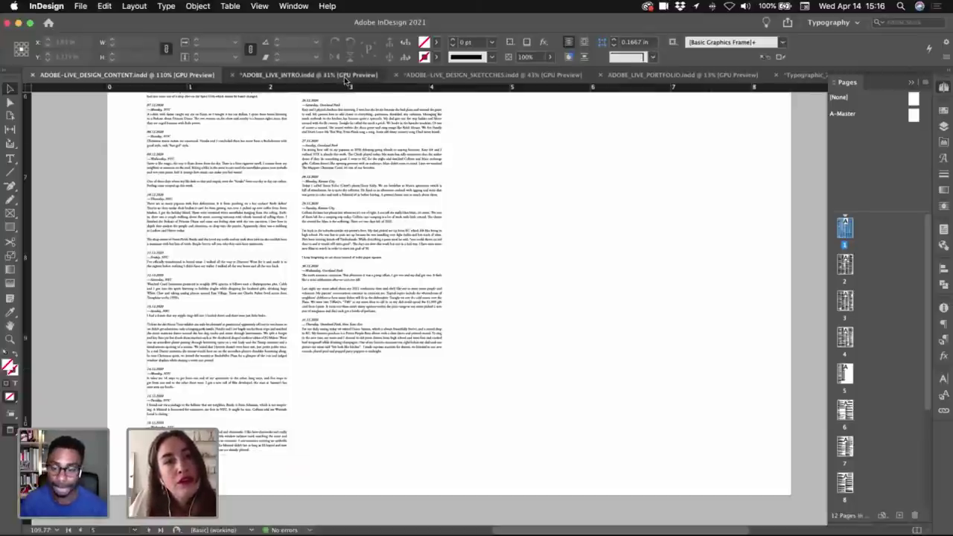
{"action": "left_click", "coordinate": [519, 77]}
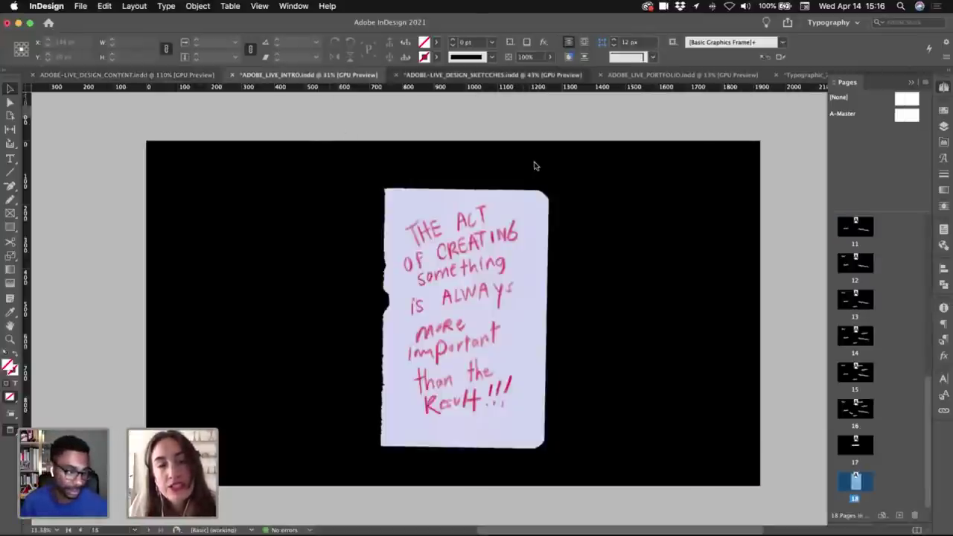
{"action": "scroll", "coordinate": [534, 164], "scroll_direction": "up", "scroll_amount": 5}
{"action": "scroll", "coordinate": [534, 164], "scroll_direction": "up", "scroll_amount": 15}
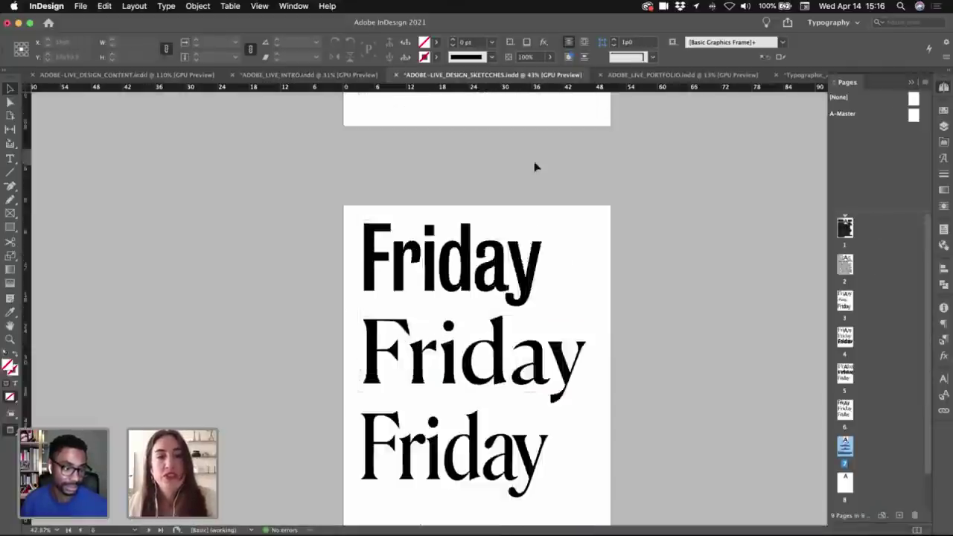
{"action": "scroll", "coordinate": [534, 164], "scroll_direction": "up", "scroll_amount": 10}
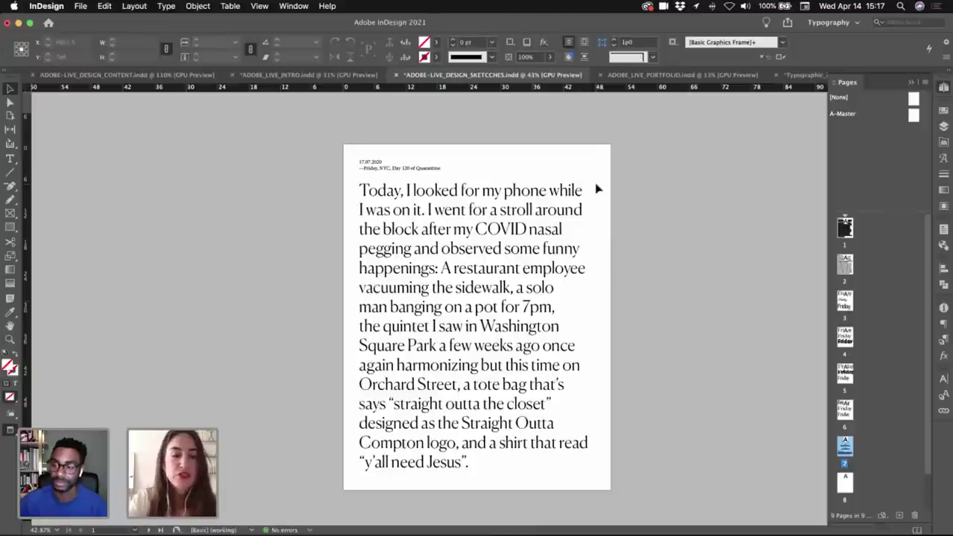
- Present the sketches full screen from the diary entry through the Friday typeface studies to the centred 17.07.2020 layout, and leave the presentation
{"action": "key", "text": "shift+w"}
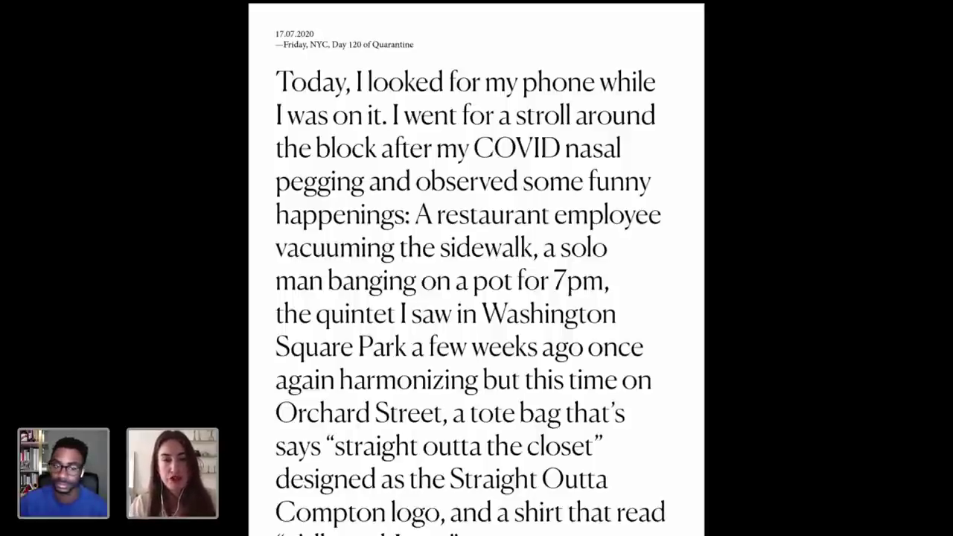
{"action": "key", "text": "Right"}
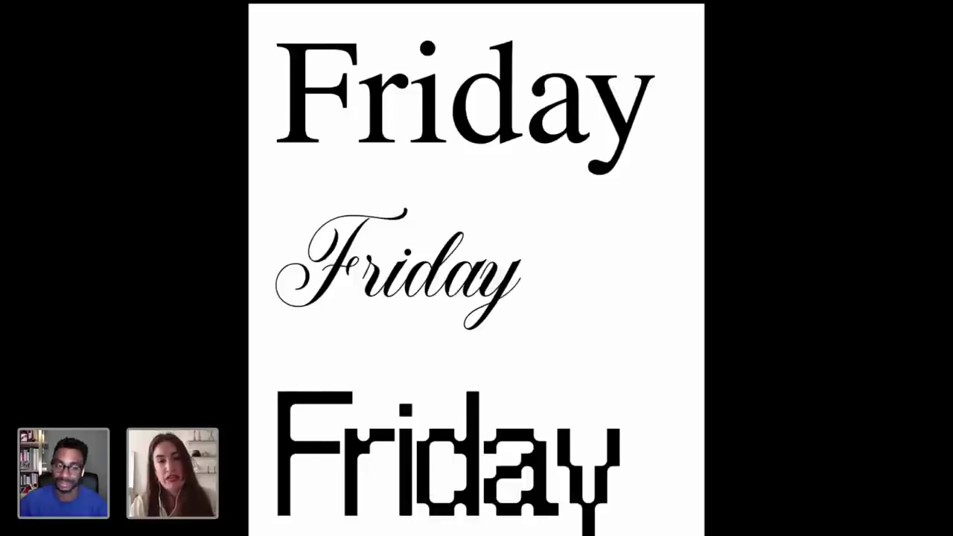
{"action": "key", "text": "Right"}
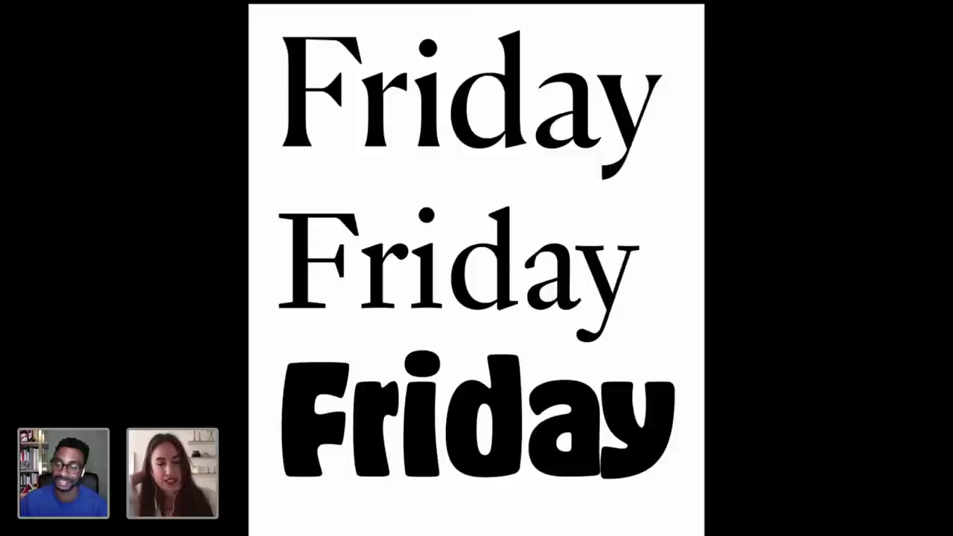
{"action": "key", "text": "Right"}
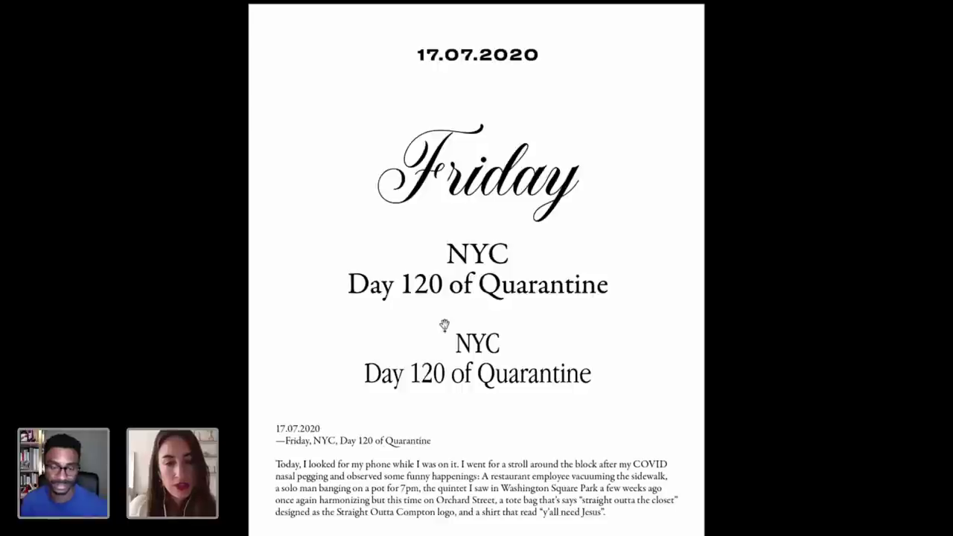
{"action": "key", "text": "Escape"}
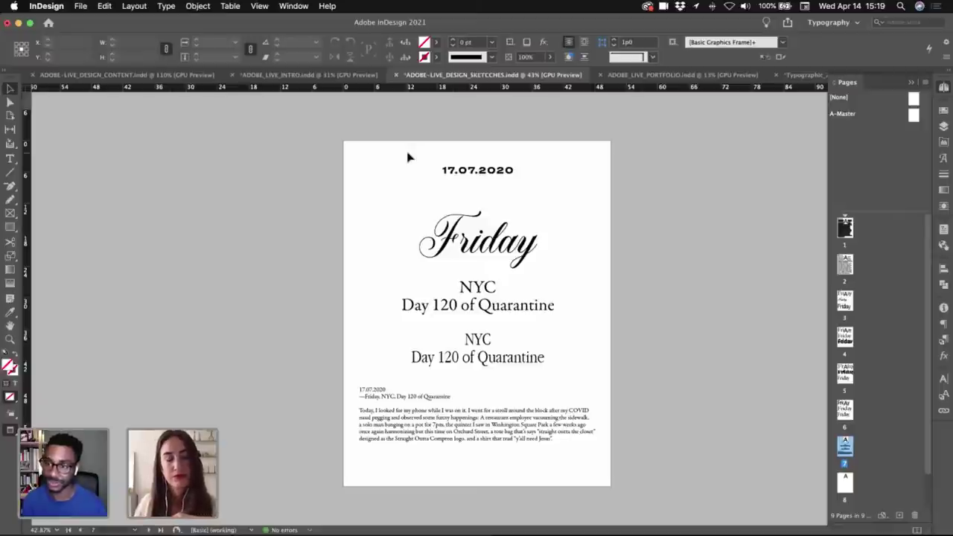
{"action": "scroll", "coordinate": [408, 157], "scroll_direction": "up", "scroll_amount": 3}
{"action": "scroll", "coordinate": [407, 158], "scroll_direction": "down", "scroll_amount": 3}
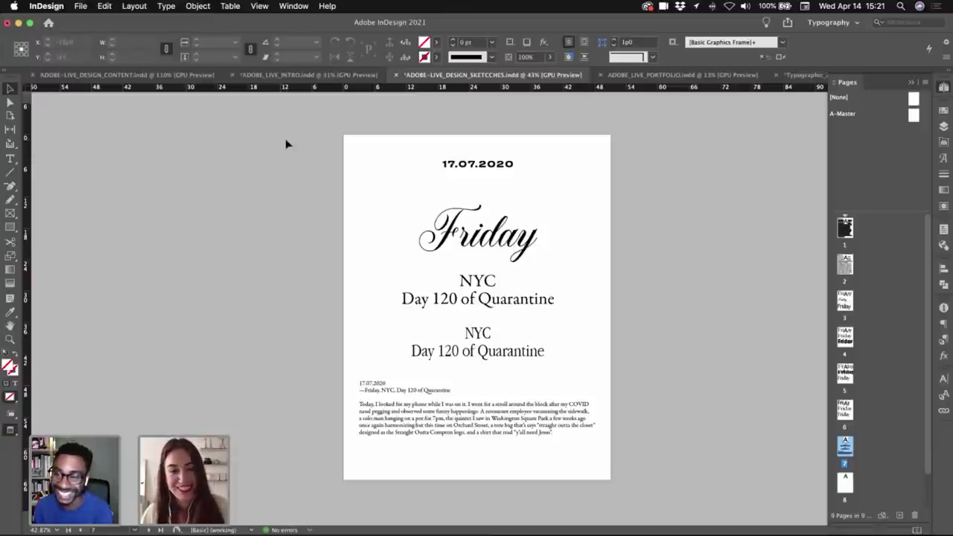
- Start a new print document from the Letter preset with its units in inches
{"action": "left_click", "coordinate": [83, 7]}
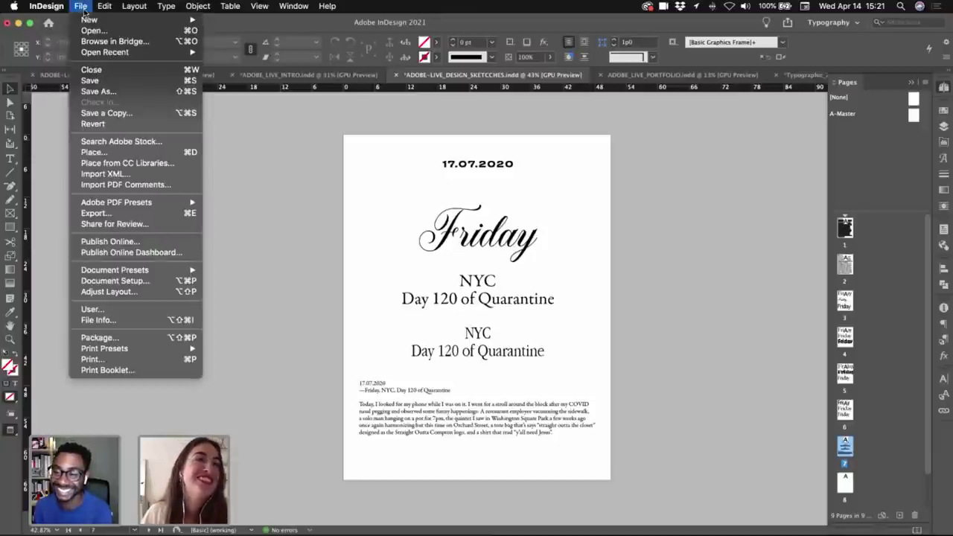
{"action": "mouse_move", "coordinate": [88, 20]}
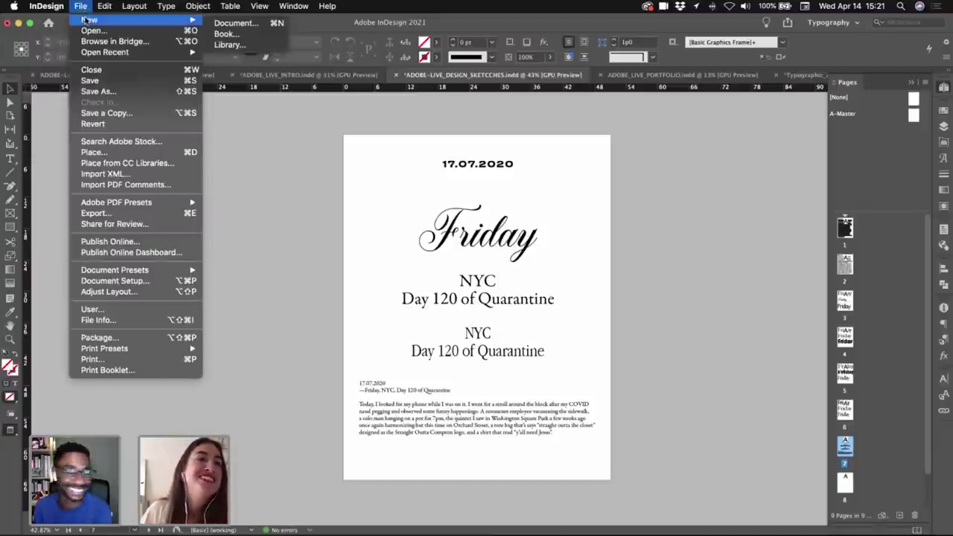
{"action": "left_click", "coordinate": [223, 23]}
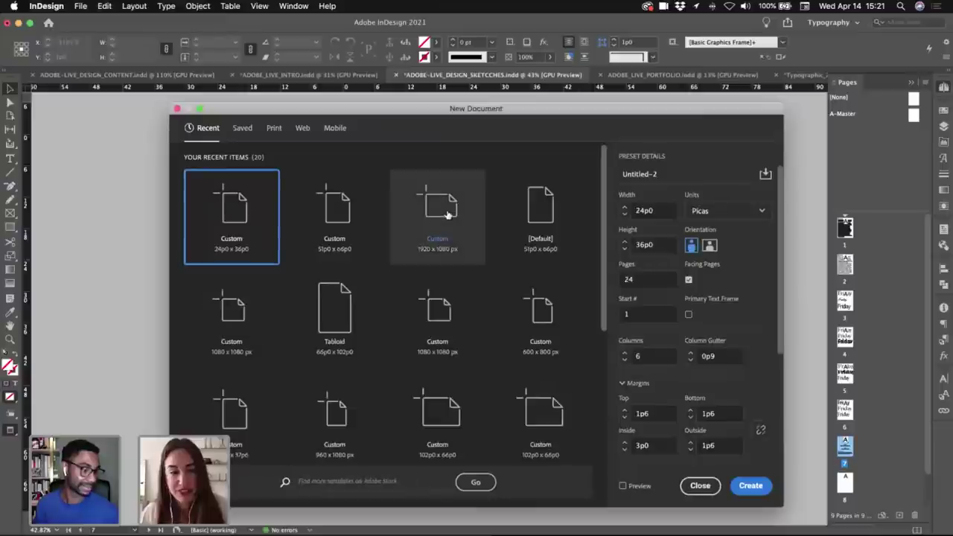
{"action": "left_click", "coordinate": [274, 128]}
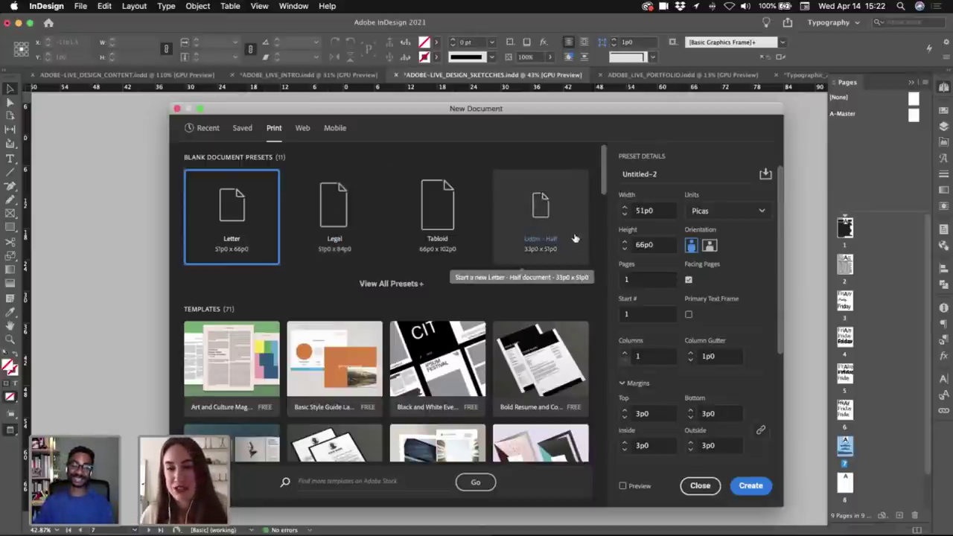
{"action": "left_click", "coordinate": [715, 212]}
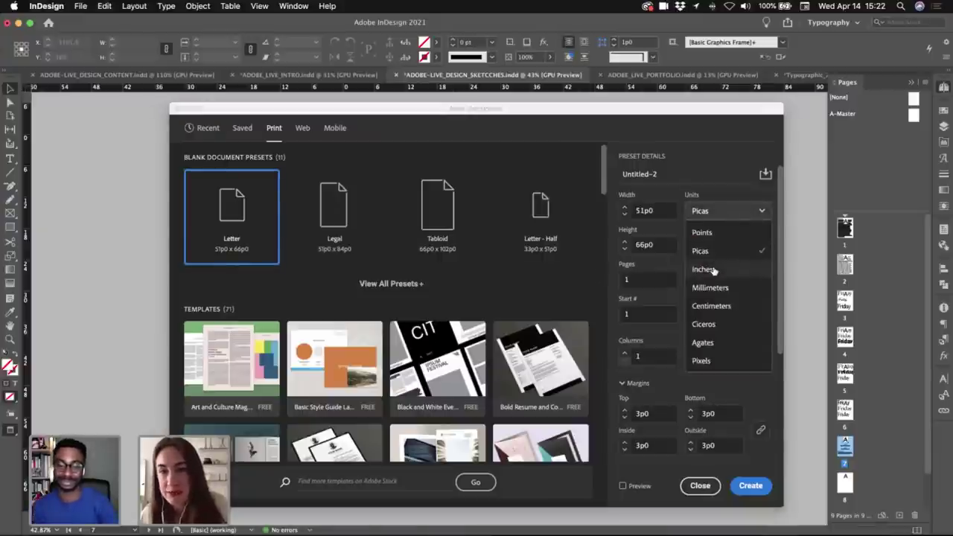
{"action": "left_click", "coordinate": [704, 269]}
- Set the new document's page size to 4 in wide by 6 in high
{"action": "double_click", "coordinate": [642, 210]}
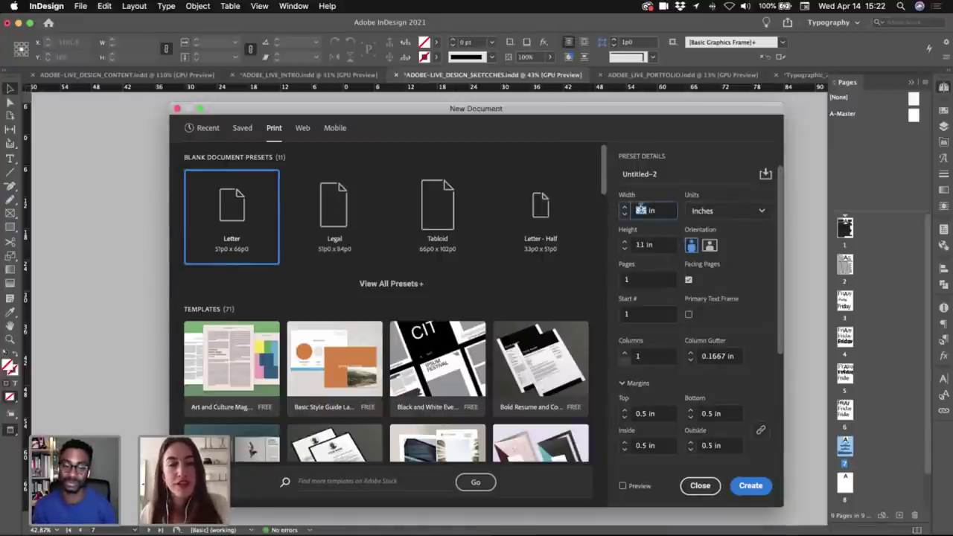
{"action": "type", "text": "4"}
{"action": "double_click", "coordinate": [647, 245]}
{"action": "type", "text": "6"}
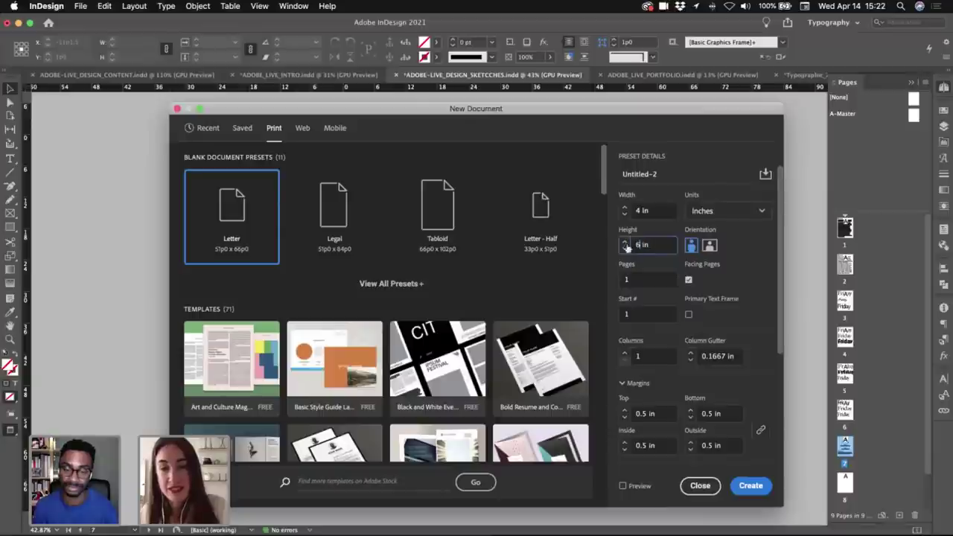
{"action": "key", "text": "Return"}
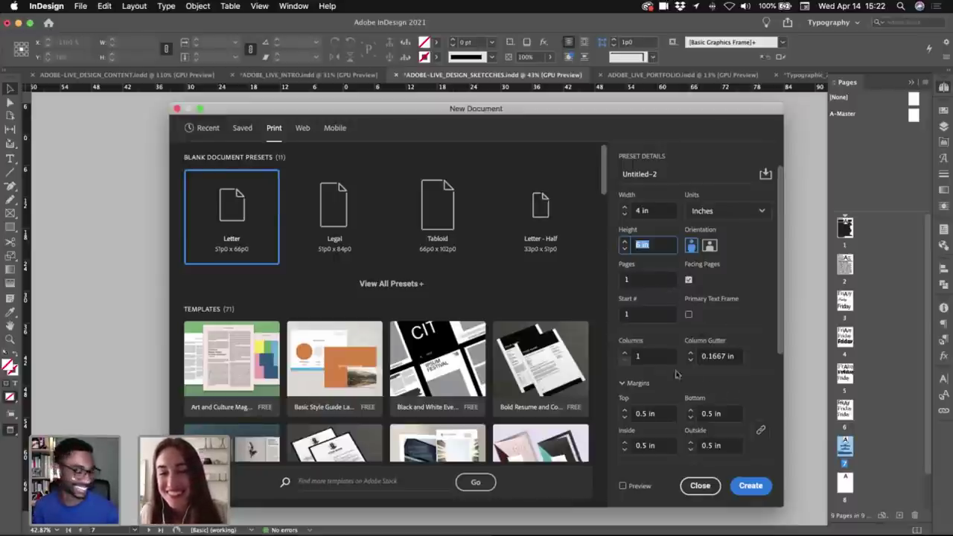
- Set the top, bottom and outside margins to 0.25 in, and the unlinked inside margin to 0.5 in
{"action": "left_click", "coordinate": [650, 413]}
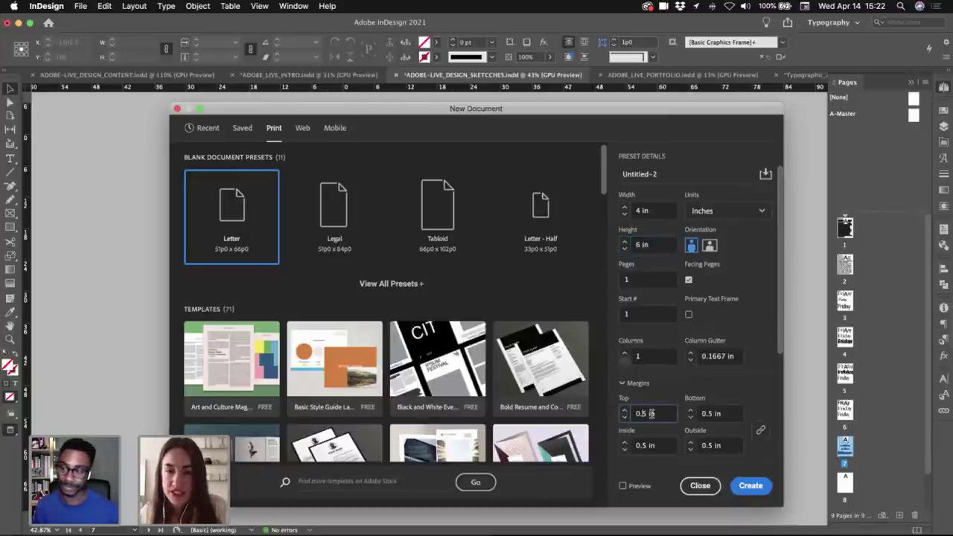
{"action": "type", "text": "2"}
{"action": "key", "text": "Tab"}
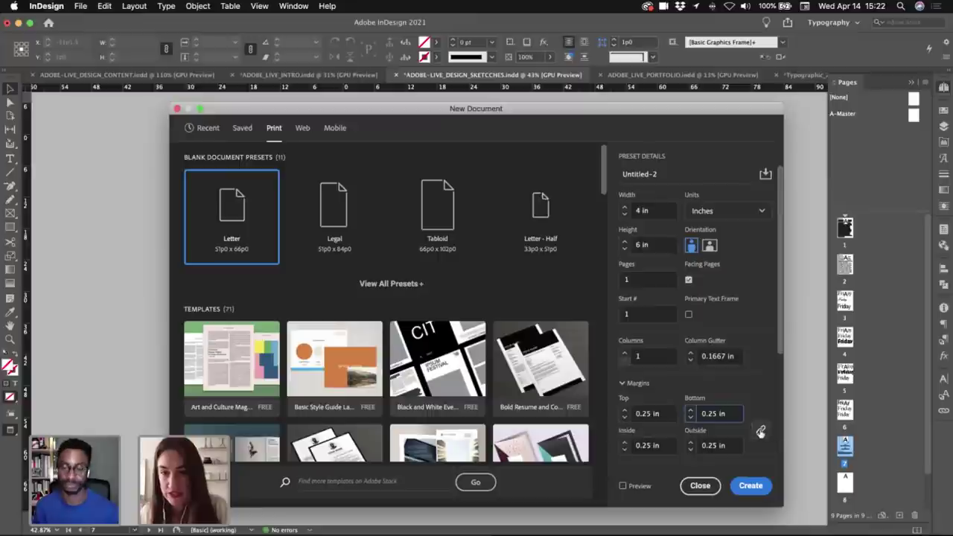
{"action": "left_click", "coordinate": [761, 432]}
{"action": "left_click", "coordinate": [647, 445]}
{"action": "key", "text": "BackSpace"}
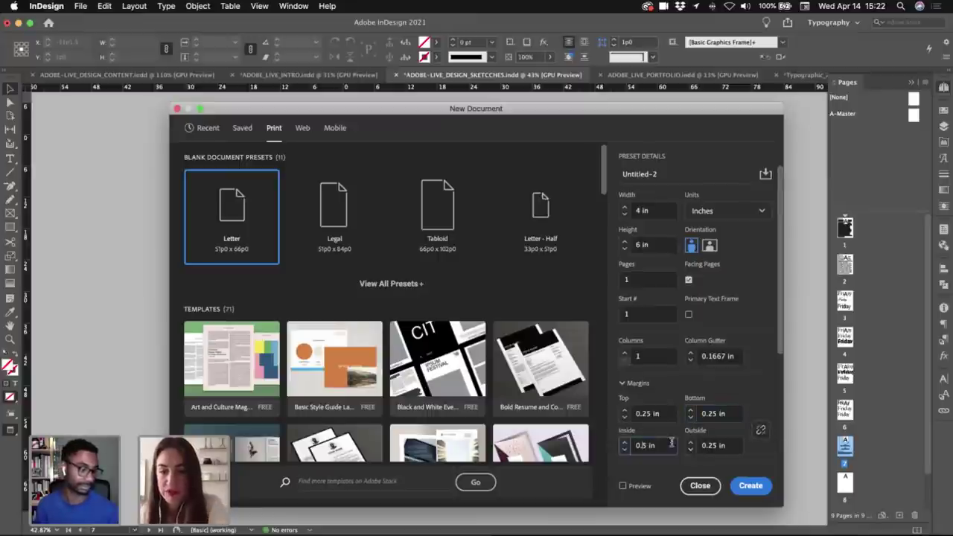
{"action": "left_click", "coordinate": [646, 413]}
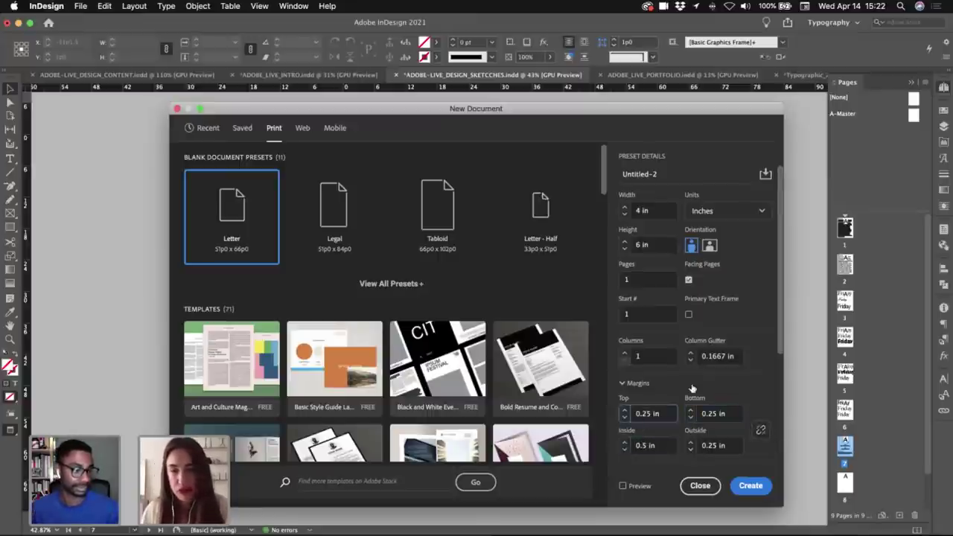
{"action": "left_click", "coordinate": [646, 413]}
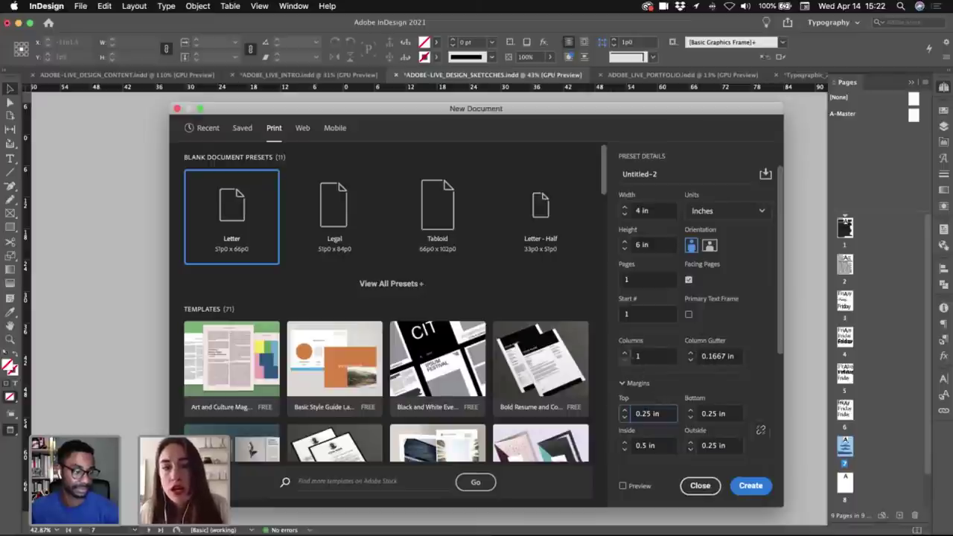
- Give the new document 6 columns with a 0.125 in column gutter
{"action": "left_click", "coordinate": [625, 353]}
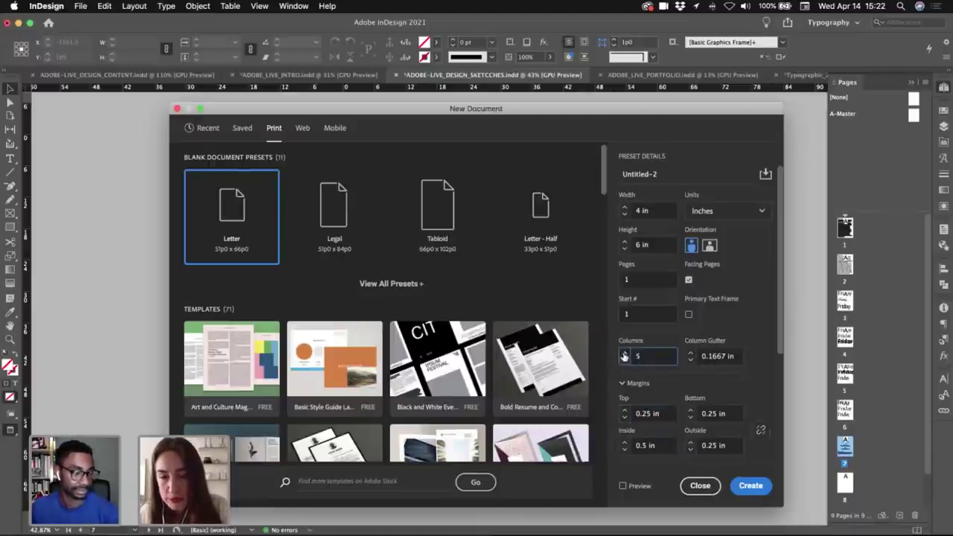
{"action": "left_click", "coordinate": [624, 353]}
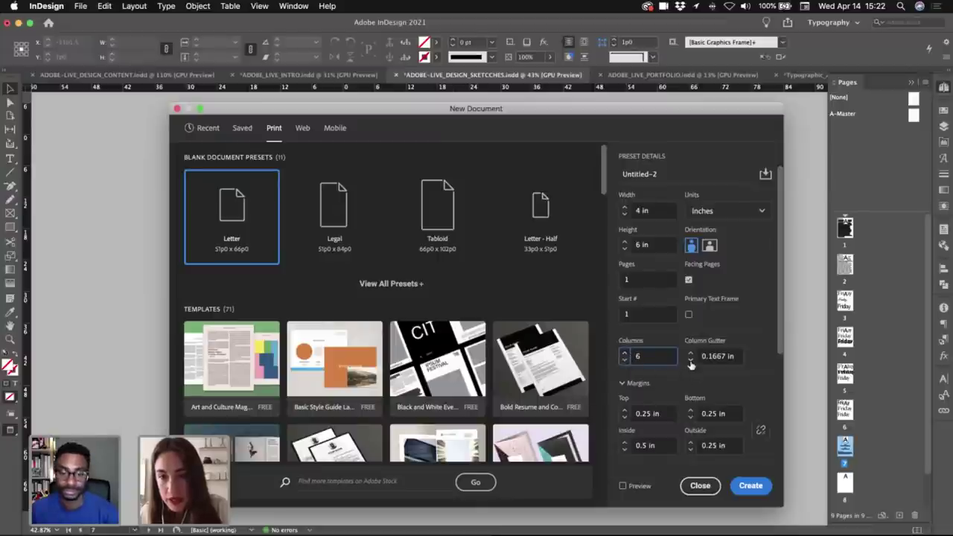
{"action": "left_click", "coordinate": [690, 360]}
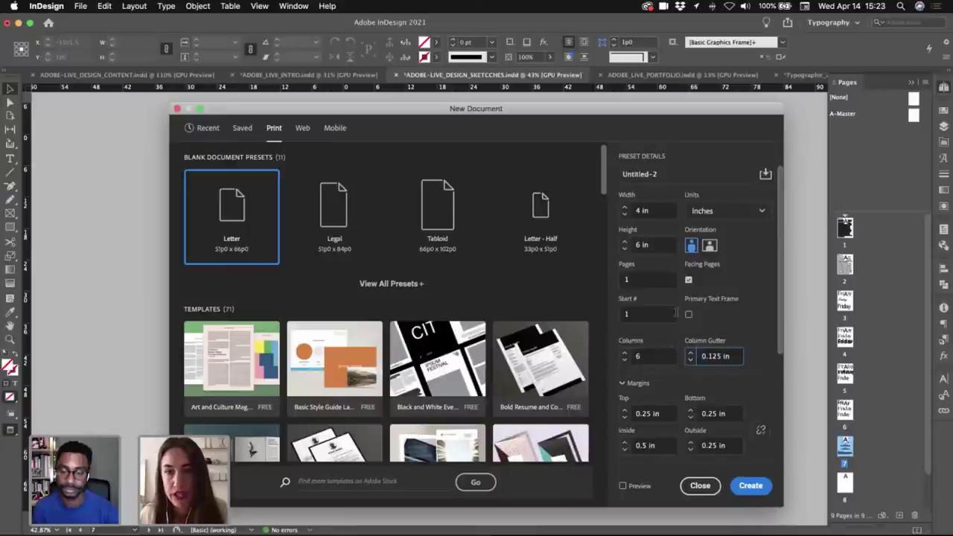
- Set the bleed to 0.125 in on all sides and create the document
{"action": "scroll", "coordinate": [744, 365], "scroll_direction": "down", "scroll_amount": 5}
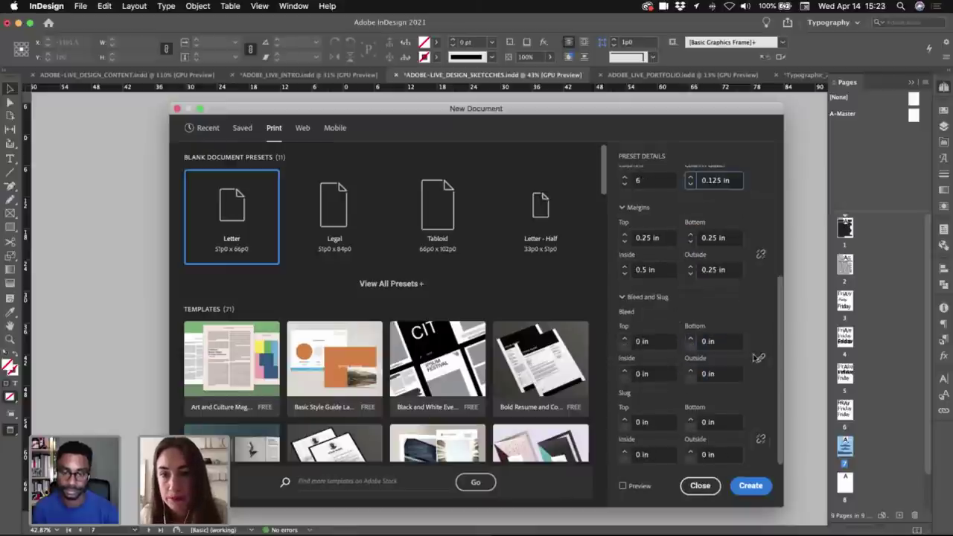
{"action": "left_click", "coordinate": [629, 341]}
{"action": "type", "text": ".125"}
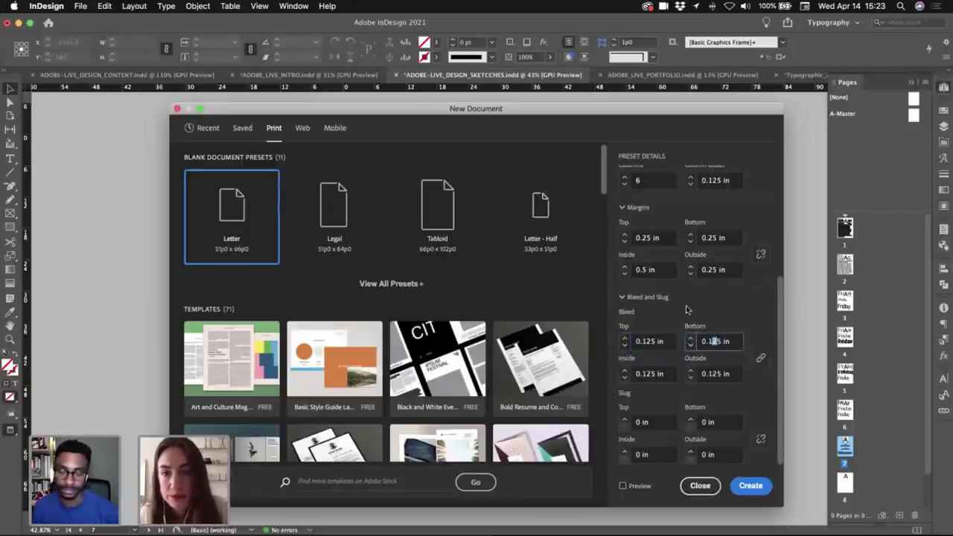
{"action": "scroll", "coordinate": [686, 304], "scroll_direction": "up", "scroll_amount": 3}
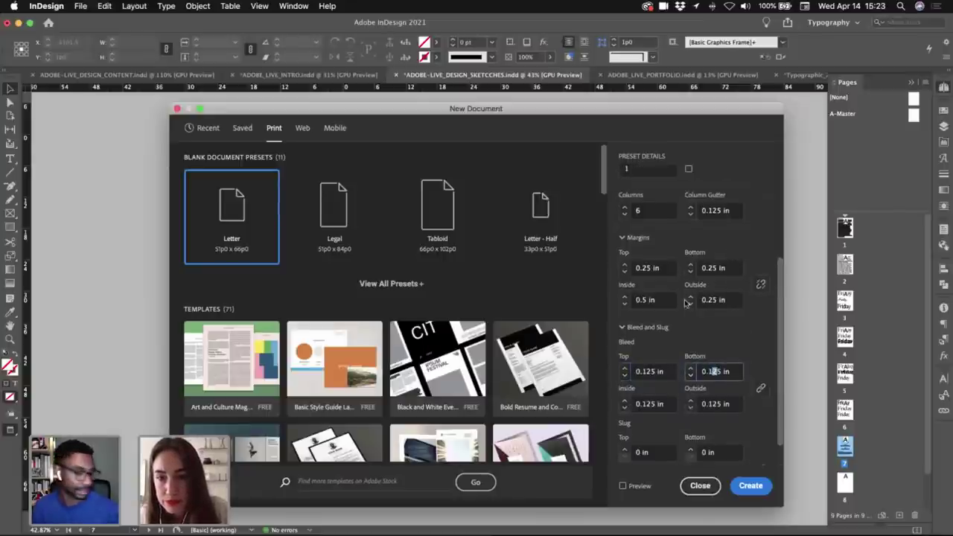
{"action": "scroll", "coordinate": [686, 303], "scroll_direction": "up", "scroll_amount": 3}
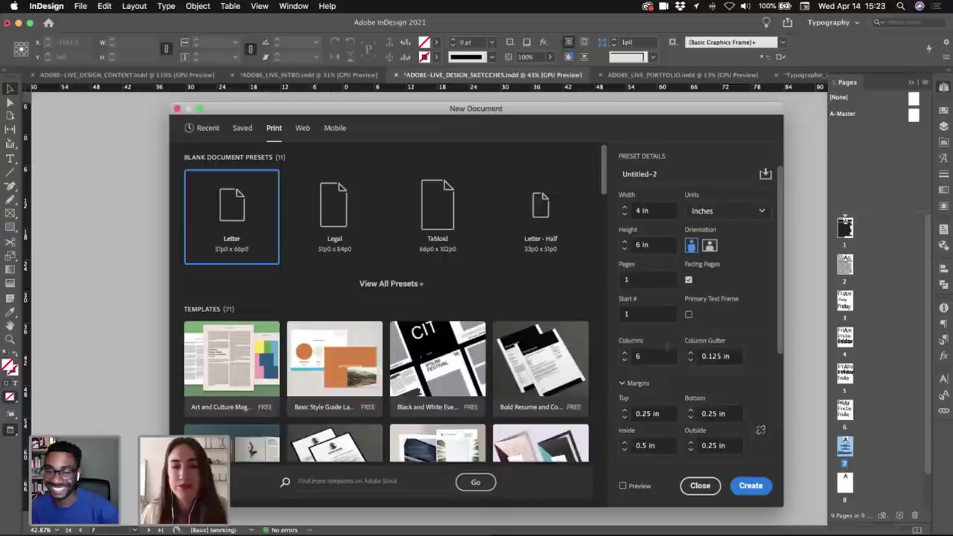
{"action": "left_click", "coordinate": [747, 486]}
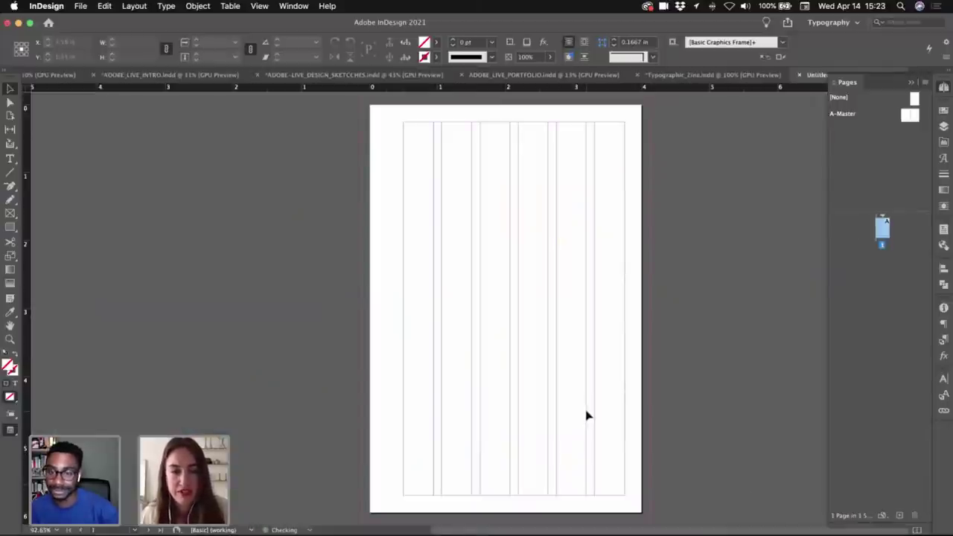
- Open the A-Master spread for editing
{"action": "double_click", "coordinate": [913, 115]}
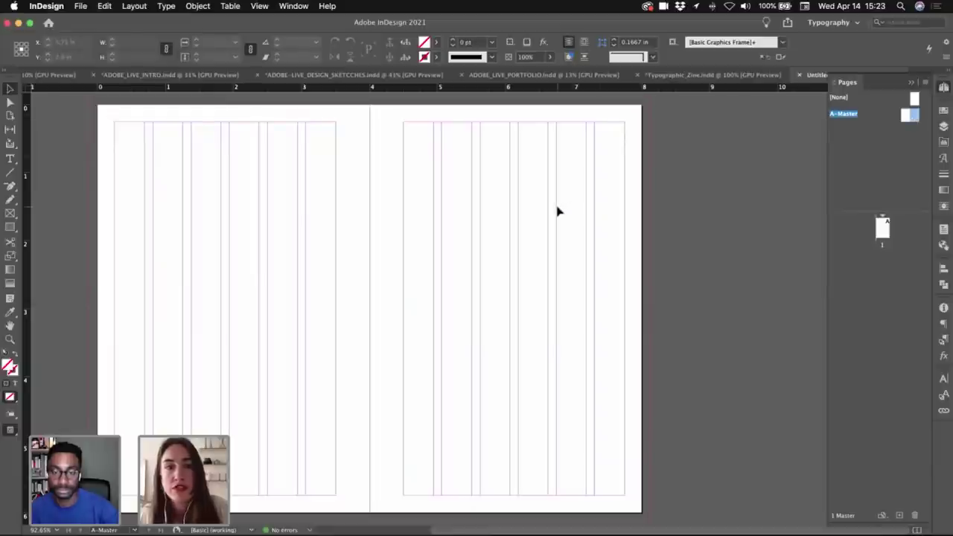
{"action": "key", "text": "super+space"}
{"action": "left_click_drag", "start_coordinate": [534, 213], "coordinate": [504, 227]}
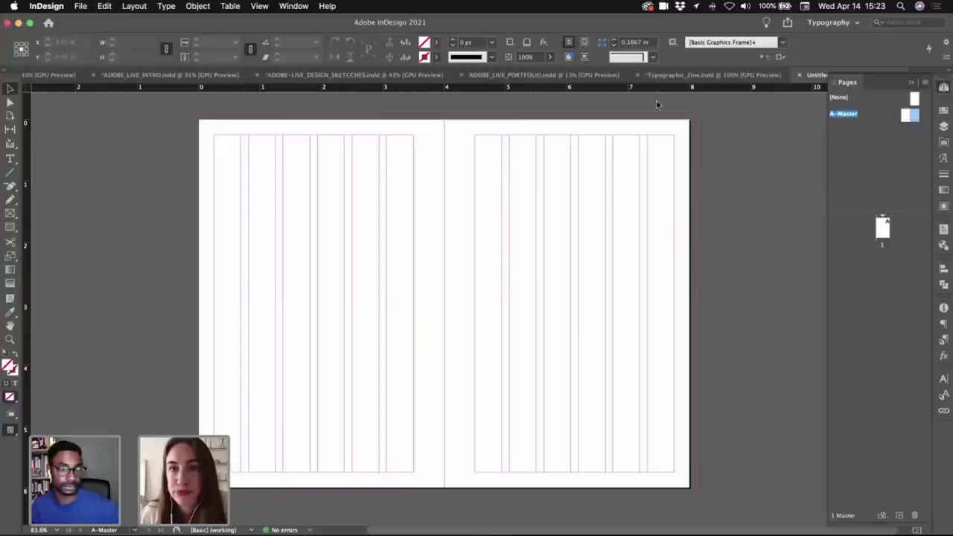
- Create guides on the A-Master spread with 8 rows and a 0.125 in row gutter, fitted to the margins
{"action": "left_click", "coordinate": [136, 11]}
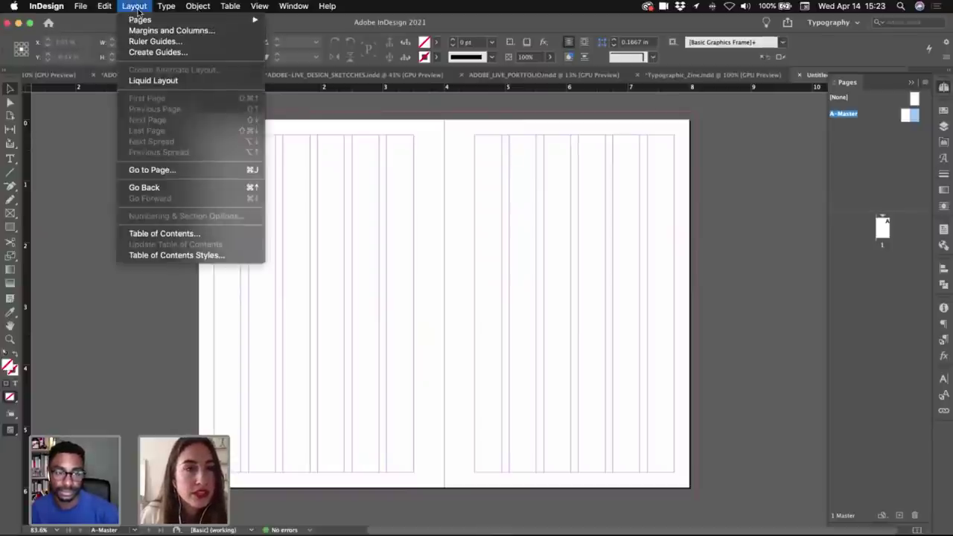
{"action": "left_click", "coordinate": [148, 52]}
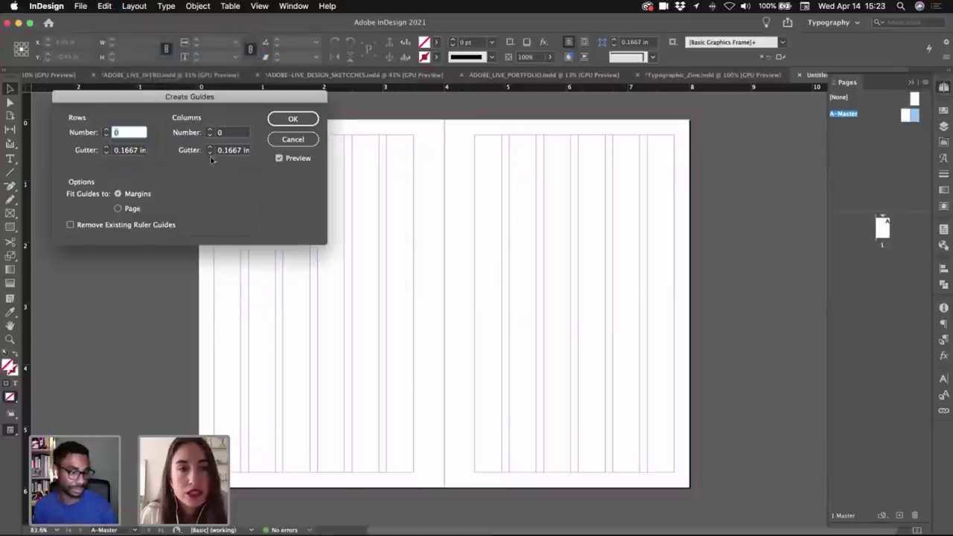
{"action": "left_click_drag", "start_coordinate": [190, 101], "coordinate": [753, 269]}
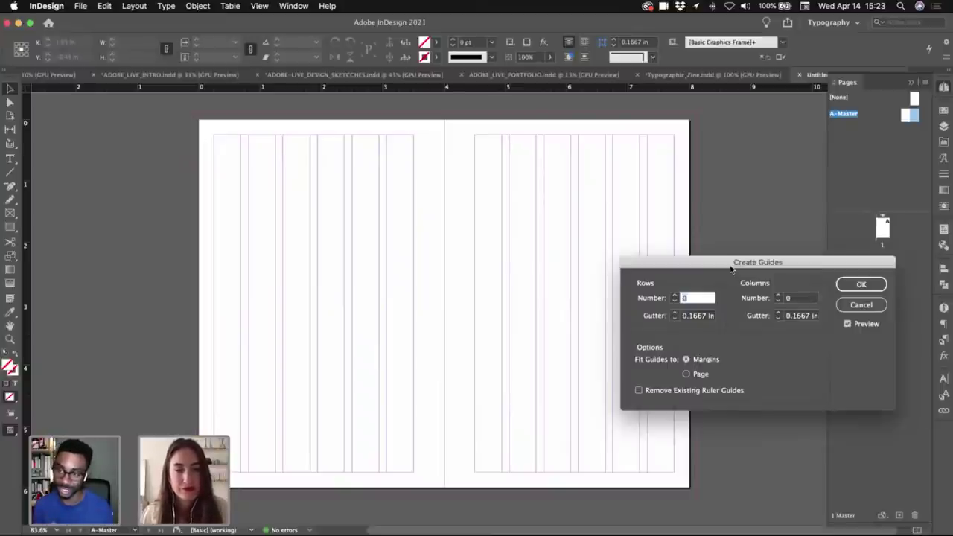
{"action": "left_click", "coordinate": [675, 296]}
{"action": "left_click", "coordinate": [675, 295]}
{"action": "left_click", "coordinate": [674, 296]}
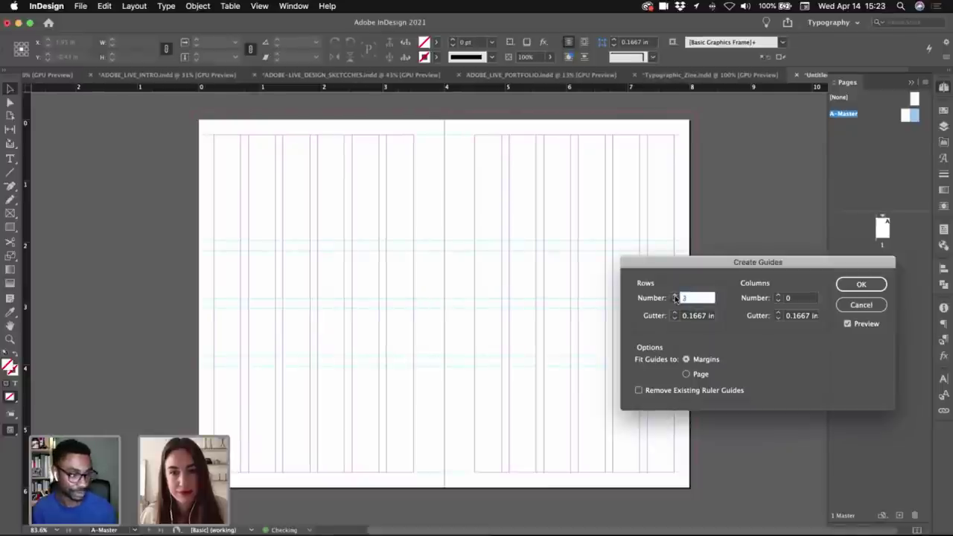
{"action": "left_click", "coordinate": [675, 296]}
{"action": "left_click", "coordinate": [675, 296]}
{"action": "left_click", "coordinate": [675, 295]}
{"action": "left_click", "coordinate": [675, 296]}
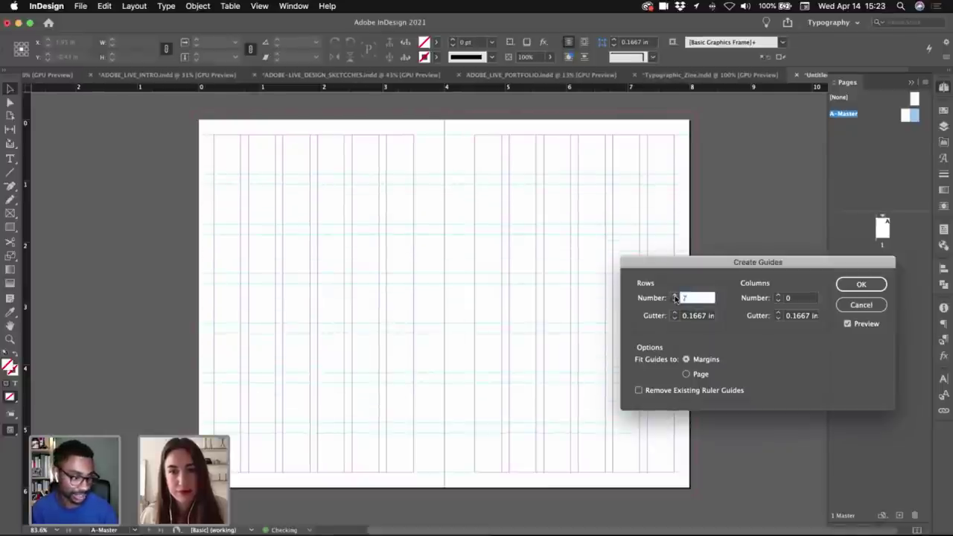
{"action": "left_click", "coordinate": [675, 295]}
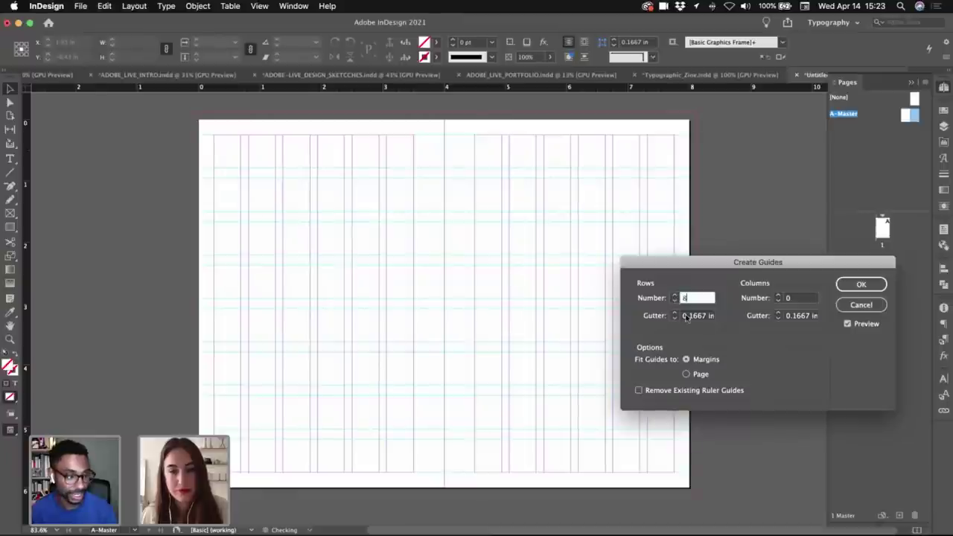
{"action": "left_click", "coordinate": [675, 318]}
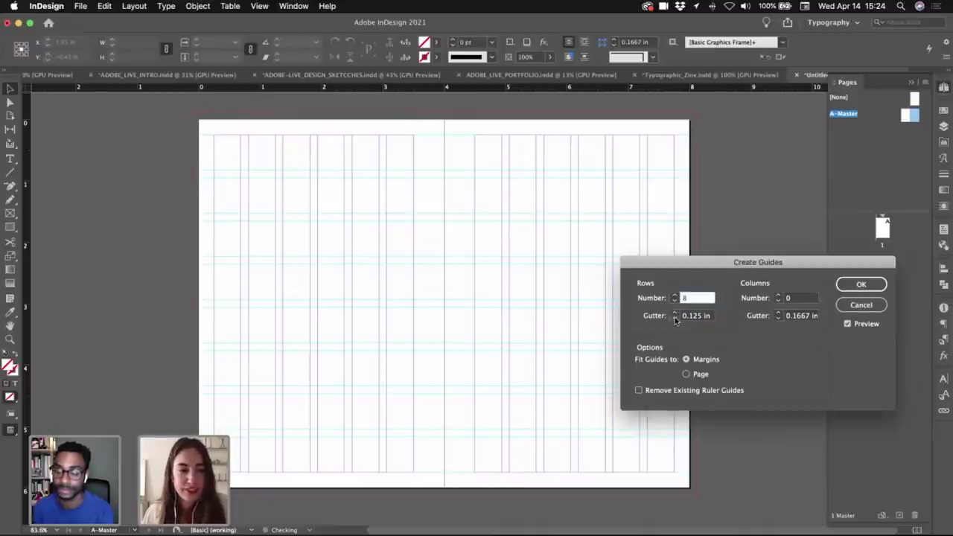
{"action": "left_click", "coordinate": [861, 284]}
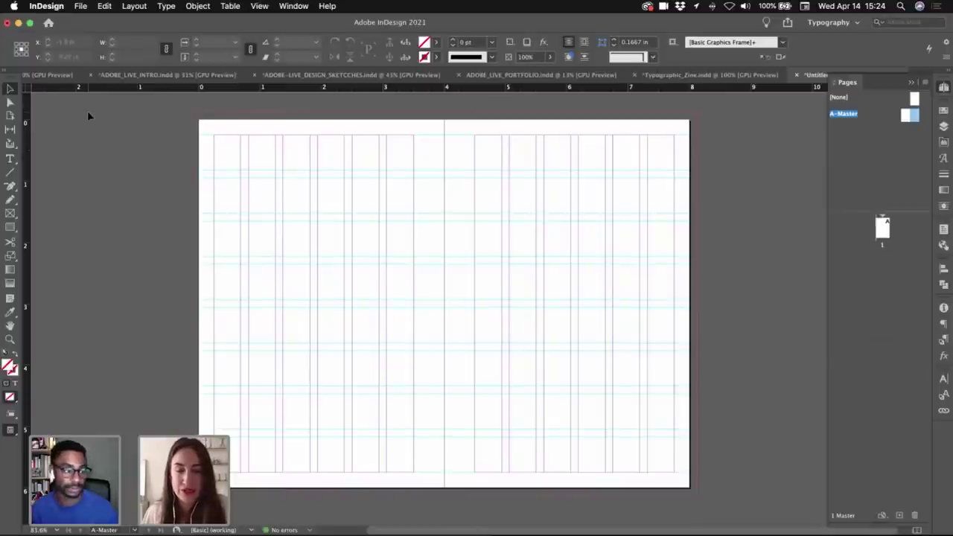
- Select all the row guides across both pages of the master spread and lock them
{"action": "scroll", "coordinate": [634, 251], "scroll_direction": "right", "scroll_amount": 1}
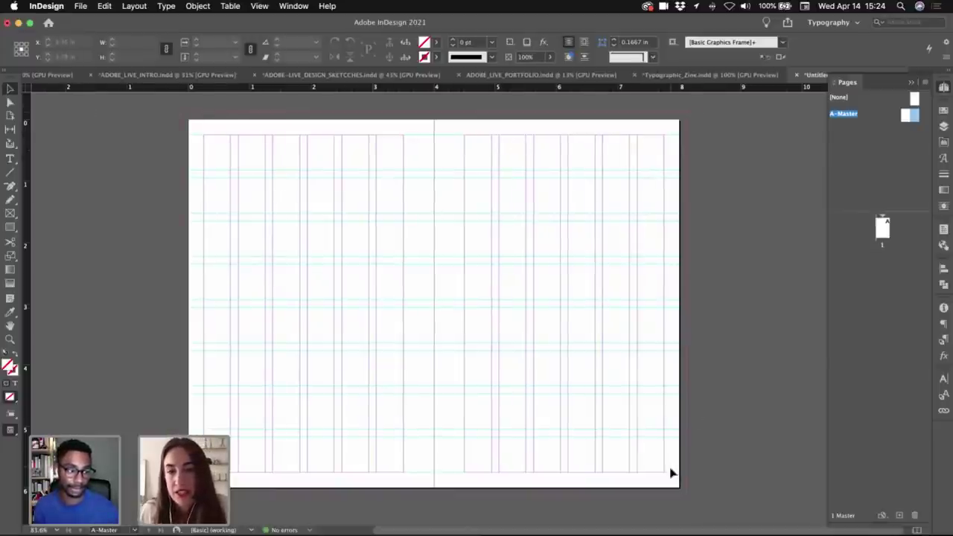
{"action": "left_click_drag", "start_coordinate": [673, 484], "coordinate": [659, 135]}
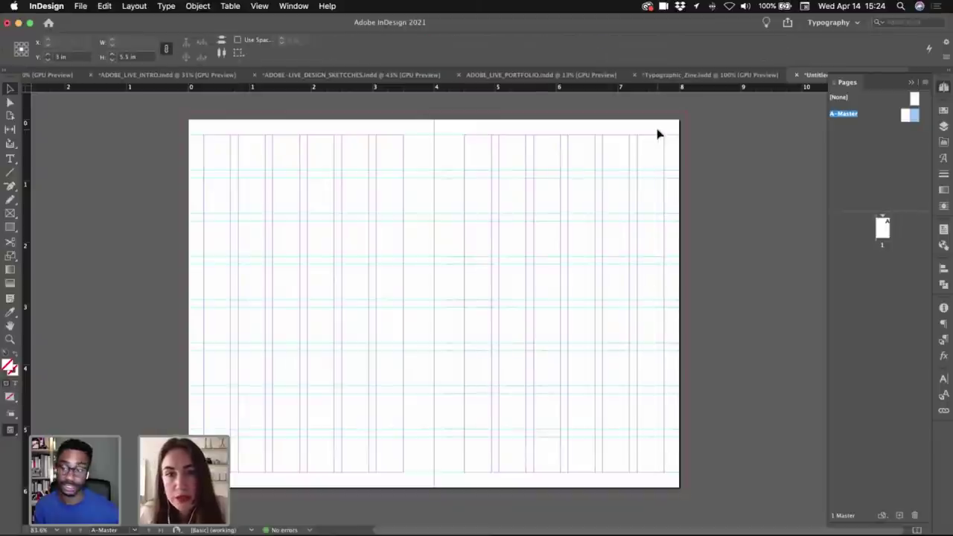
{"action": "left_click", "coordinate": [765, 220]}
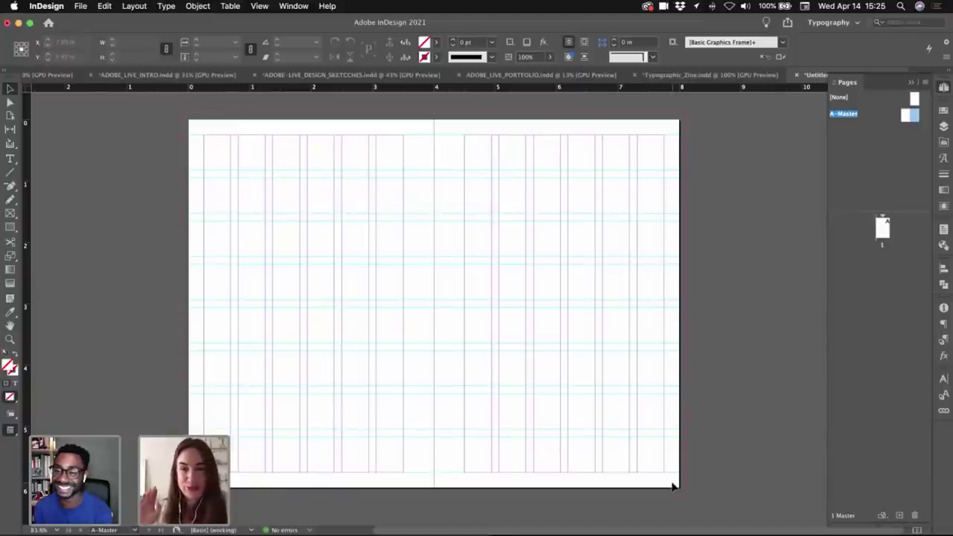
{"action": "mouse_move", "coordinate": [670, 484]}
{"action": "left_mouse_down"}
{"action": "mouse_move", "coordinate": [541, 345]}
{"action": "mouse_move", "coordinate": [300, 132]}
{"action": "mouse_move", "coordinate": [258, 115]}
{"action": "left_mouse_up"}
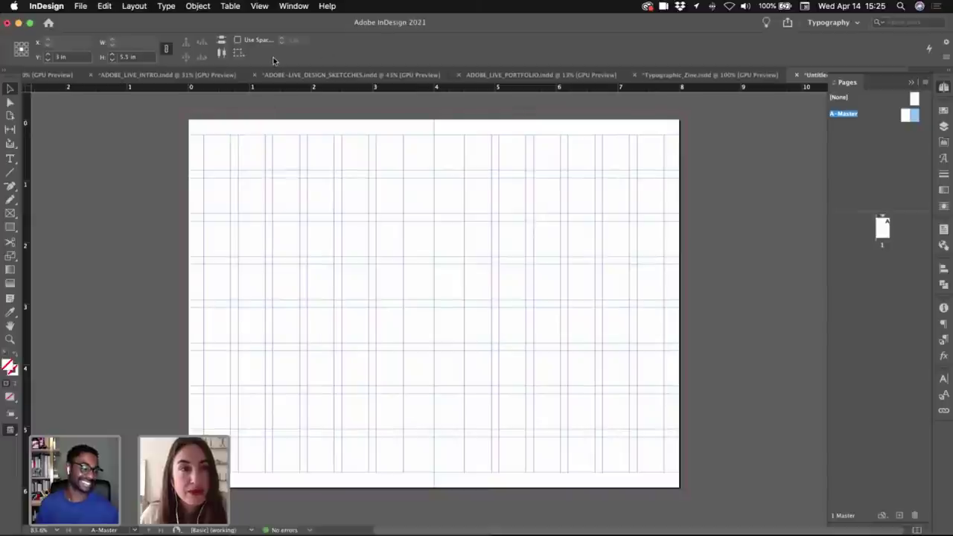
{"action": "left_click", "coordinate": [195, 7]}
{"action": "left_click", "coordinate": [234, 91]}
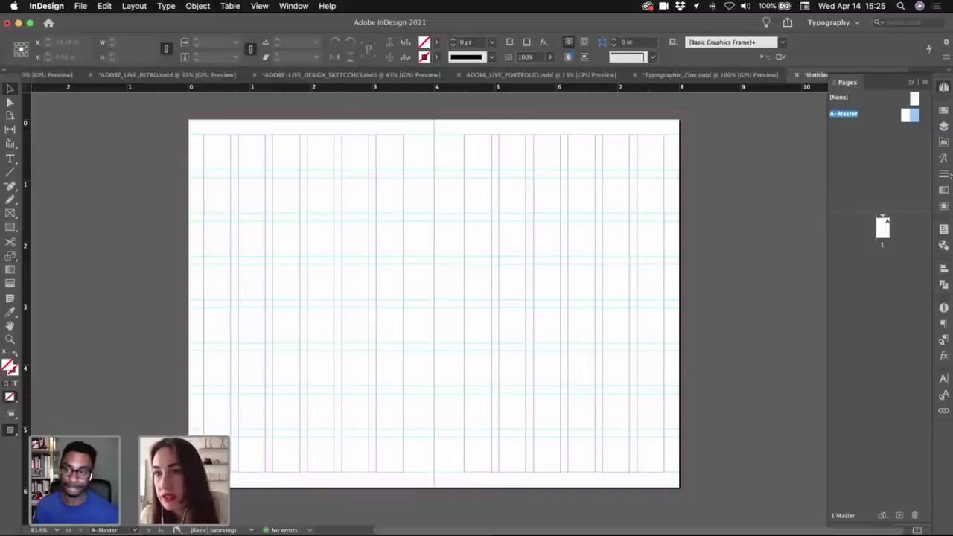
- Rename Layer 1 as GRID
{"action": "left_click", "coordinate": [946, 127]}
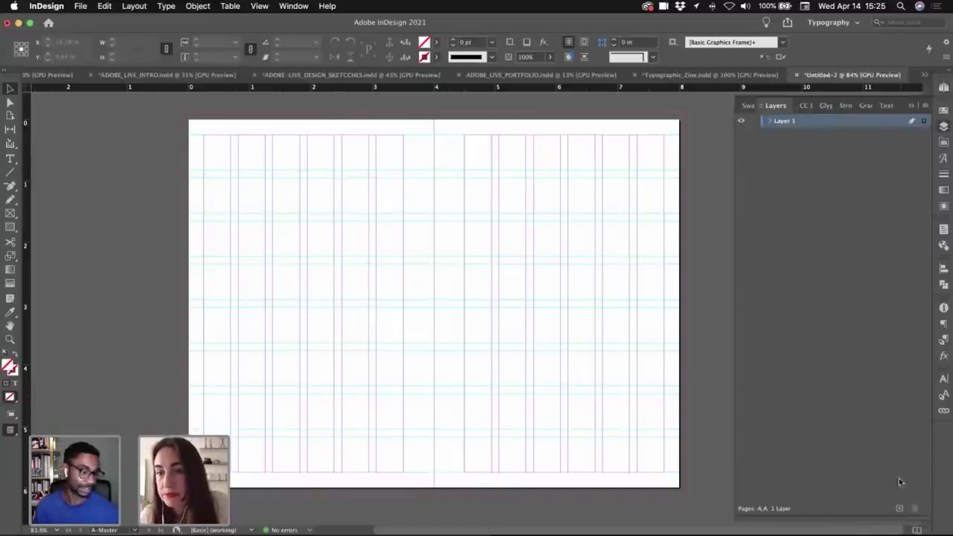
{"action": "double_click", "coordinate": [786, 126]}
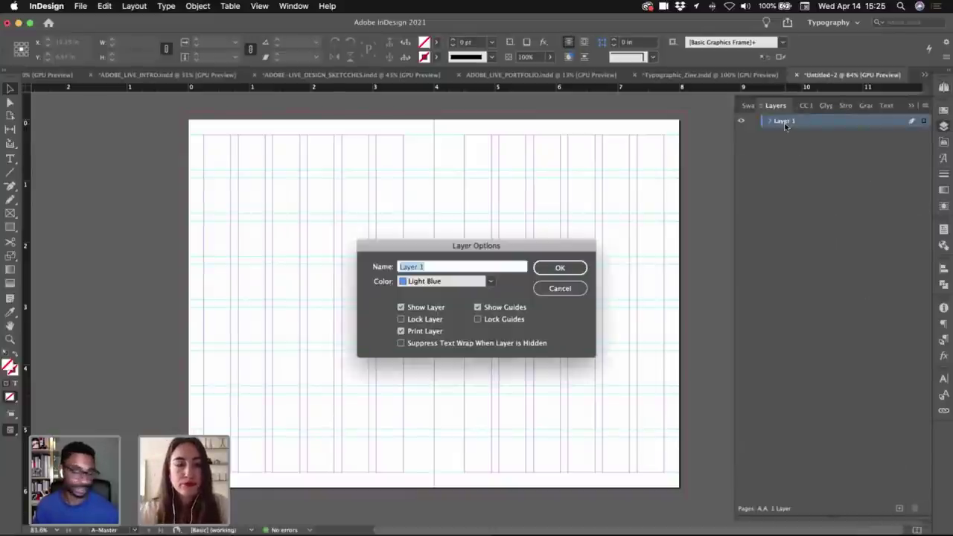
{"action": "type", "text": "GRID"}
{"action": "key", "text": "Return"}
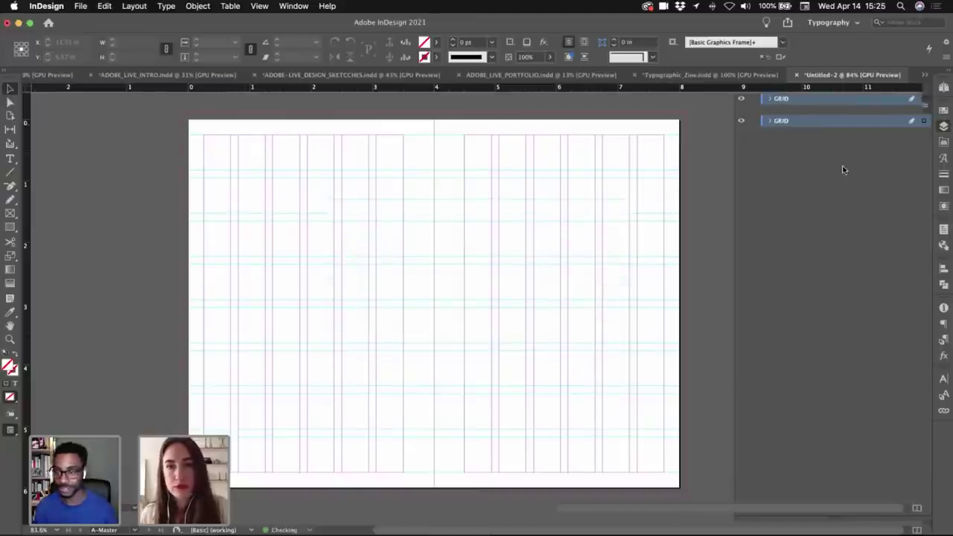
- Add a new layer above the GRID layer, test the grid's visibility, and name the new layer ART
{"action": "left_click", "coordinate": [899, 508]}
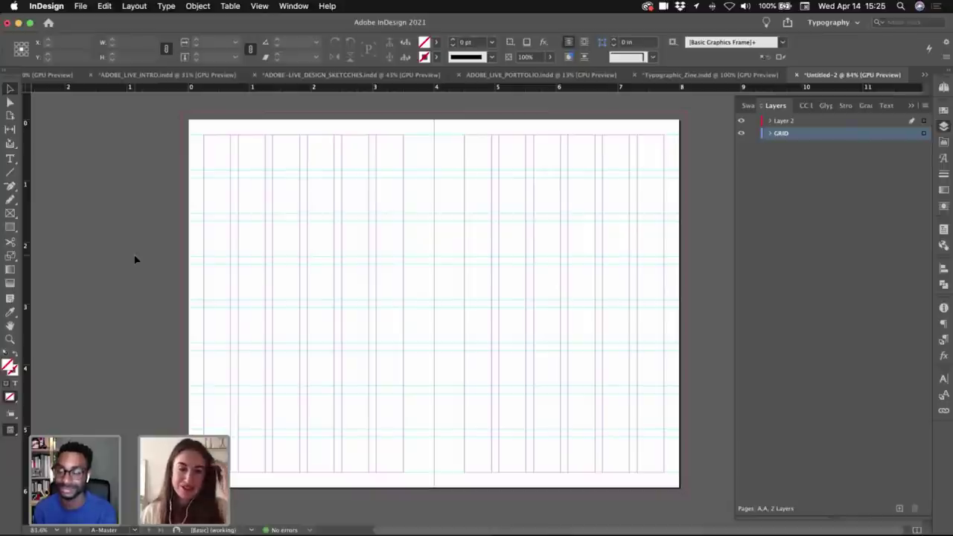
{"action": "key", "text": "ctrl+Up"}
{"action": "key", "text": "ctrl+Up"}
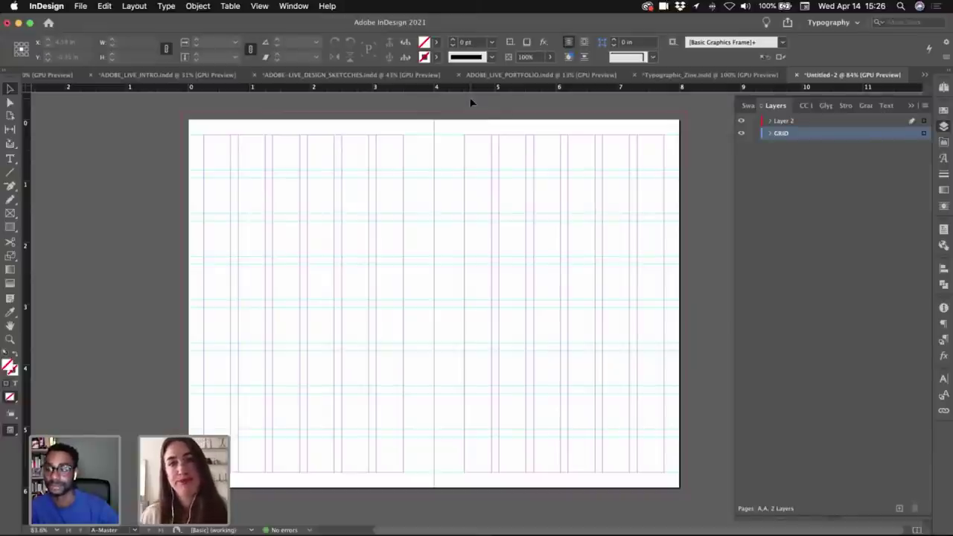
{"action": "left_click", "coordinate": [741, 132]}
{"action": "left_click", "coordinate": [741, 133]}
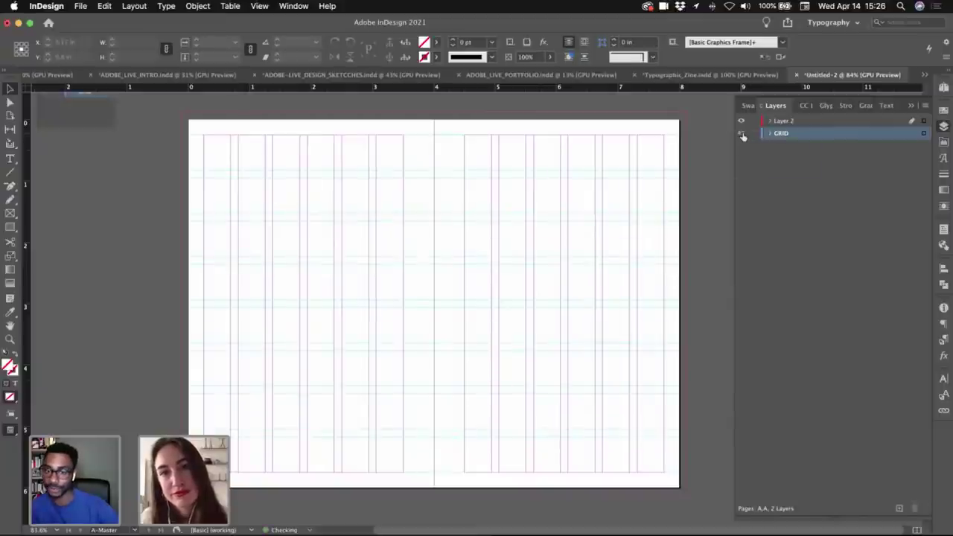
{"action": "double_click", "coordinate": [784, 122]}
{"action": "type", "text": "ART"}
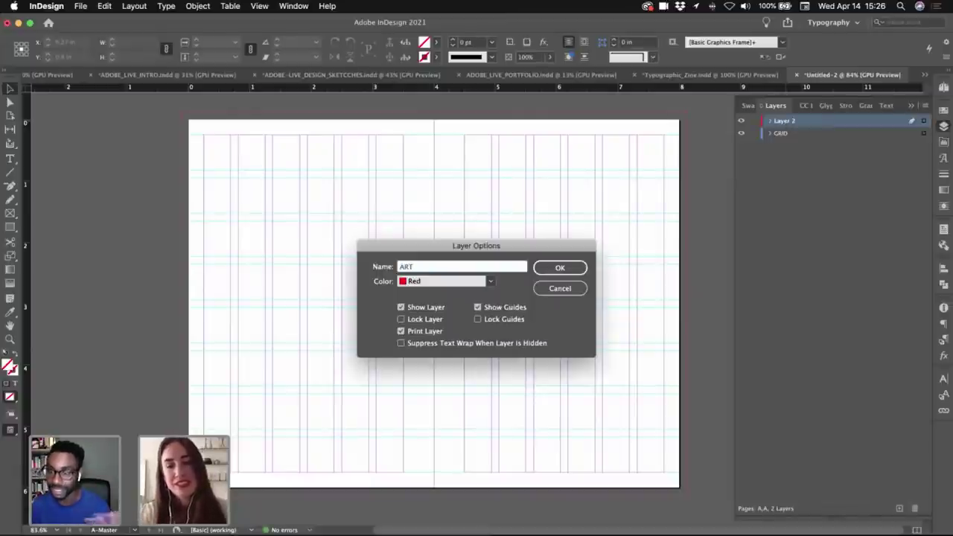
{"action": "key", "text": "Return"}
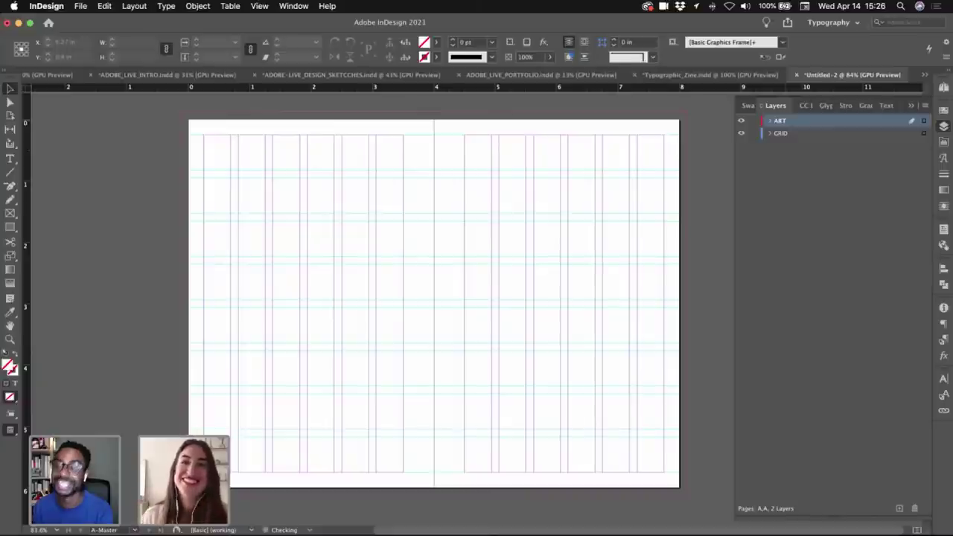
- Return to page 1 and set the document's number of pages to 24
{"action": "left_click", "coordinate": [944, 88]}
{"action": "double_click", "coordinate": [883, 227]}
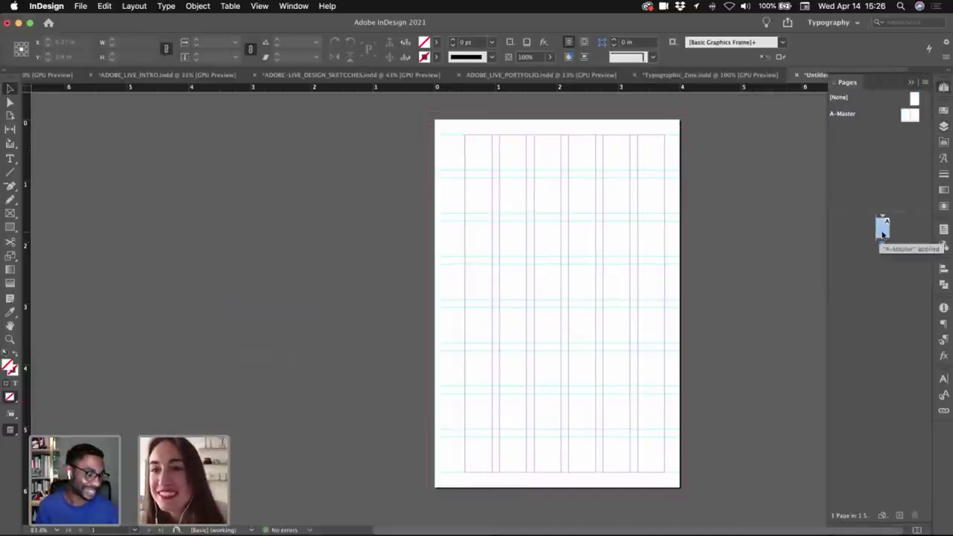
{"action": "left_click", "coordinate": [80, 7]}
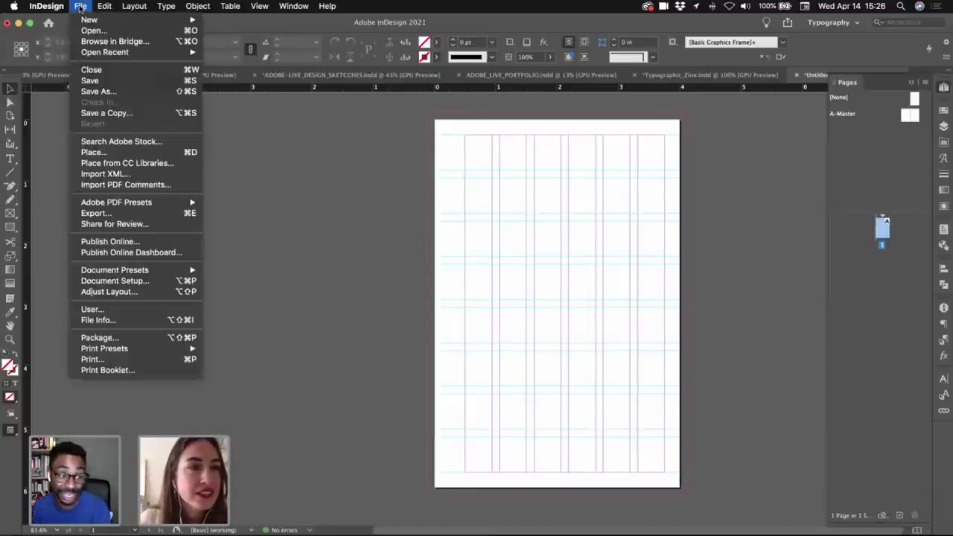
{"action": "left_click", "coordinate": [131, 283]}
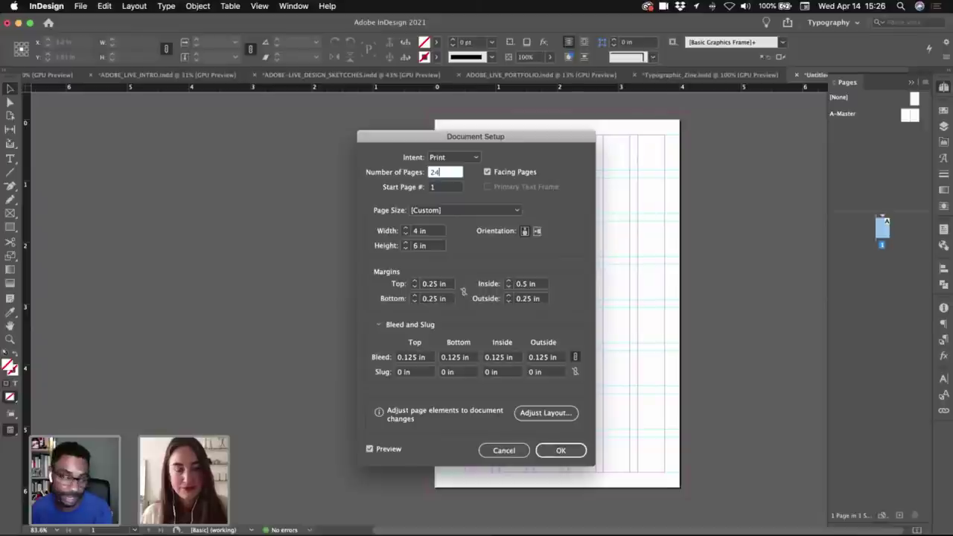
{"action": "left_click", "coordinate": [568, 449]}
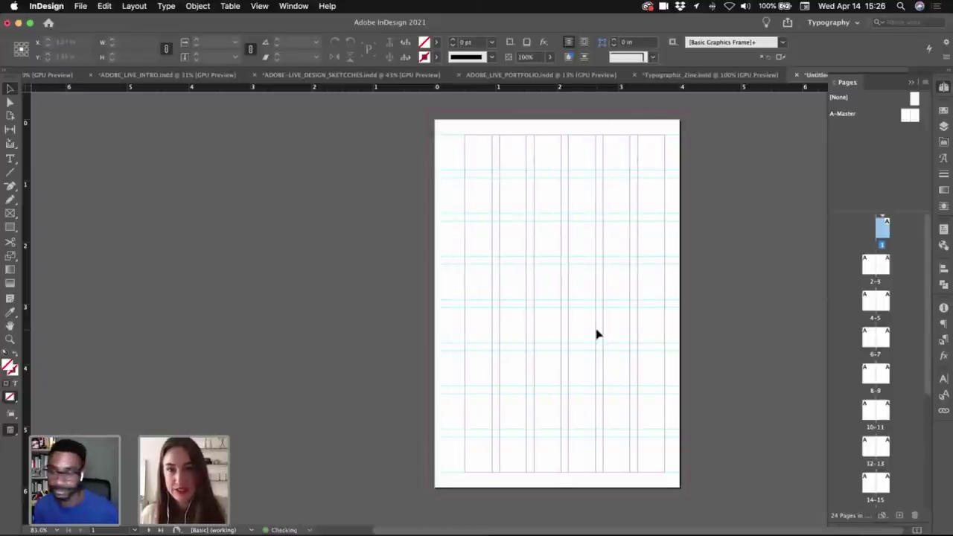
{"action": "scroll", "coordinate": [625, 277], "scroll_direction": "right", "scroll_amount": 2}
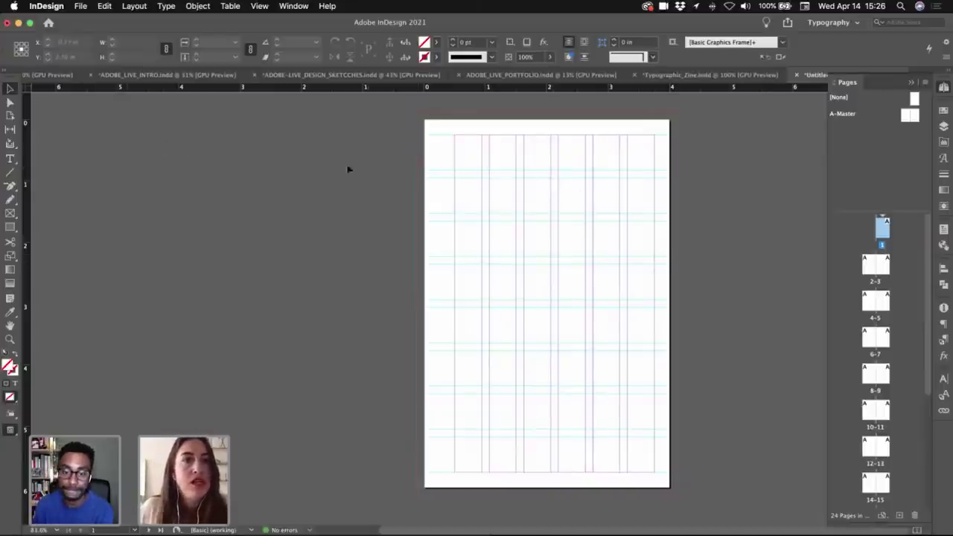
{"action": "scroll", "coordinate": [490, 191], "scroll_direction": "up", "scroll_amount": 1}
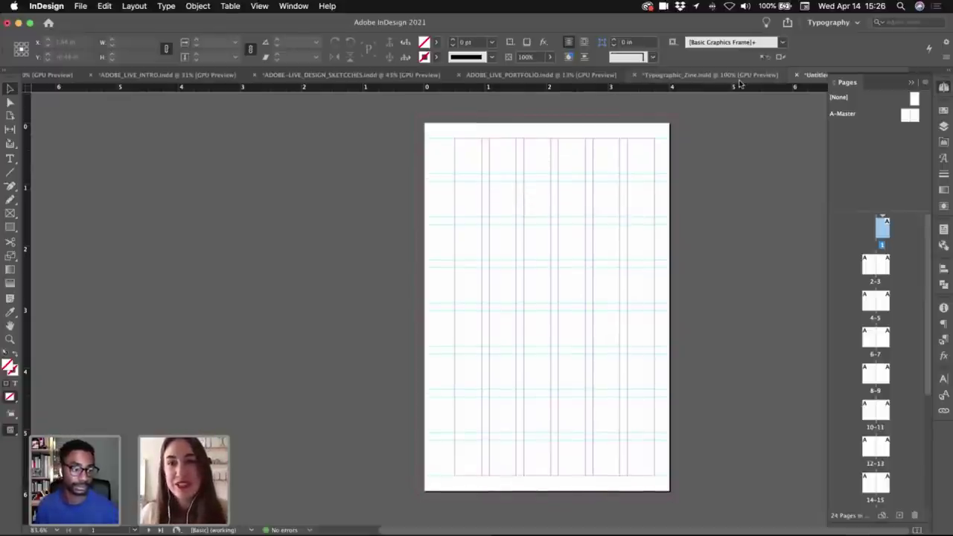
- Switch to Typographic_Zine.indd, preview its cover, and copy the 365, Daily Writings and 2017 text frames
{"action": "left_click", "coordinate": [655, 75]}
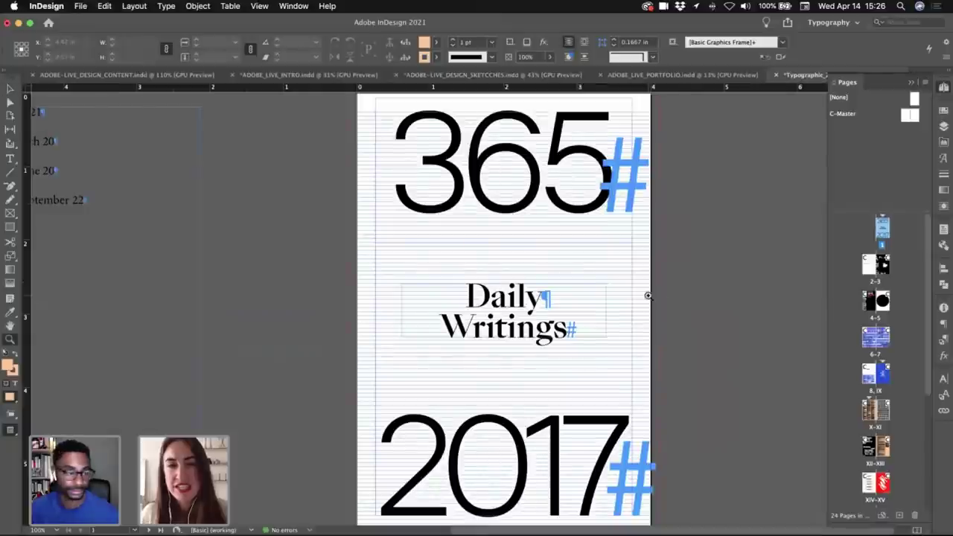
{"action": "key", "text": "super+0"}
{"action": "key", "text": "w"}
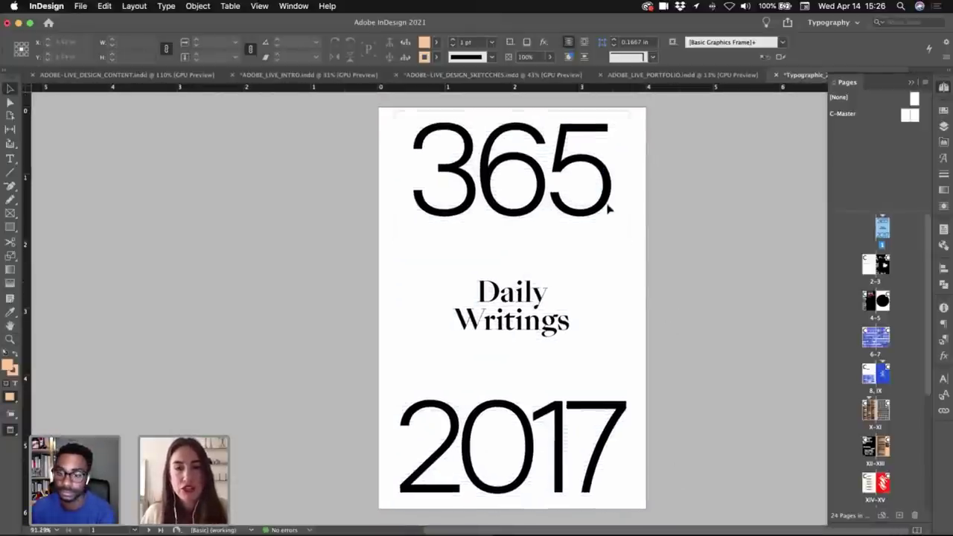
{"action": "left_click_drag", "start_coordinate": [692, 170], "coordinate": [484, 468]}
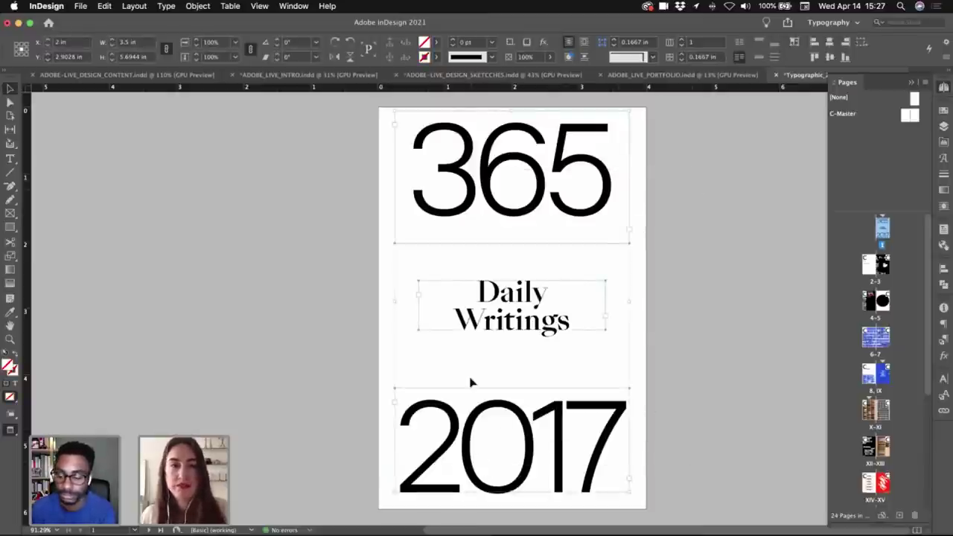
- Switch back to Untitled-2 and paste the copied cover text frames in place on page 1
{"action": "left_click", "coordinate": [913, 81]}
{"action": "left_click", "coordinate": [922, 76]}
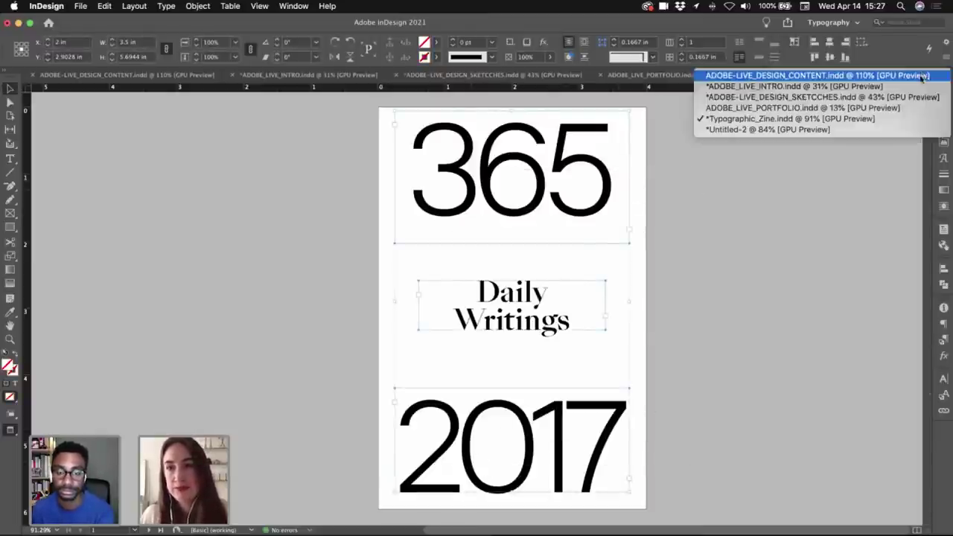
{"action": "left_click", "coordinate": [770, 155]}
{"action": "key", "text": "super+grave"}
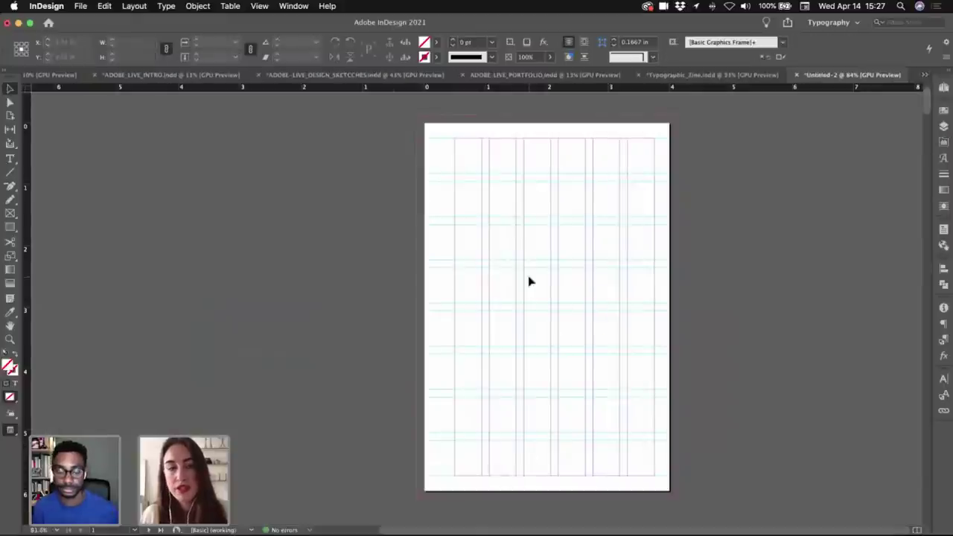
{"action": "key", "text": "super+v"}
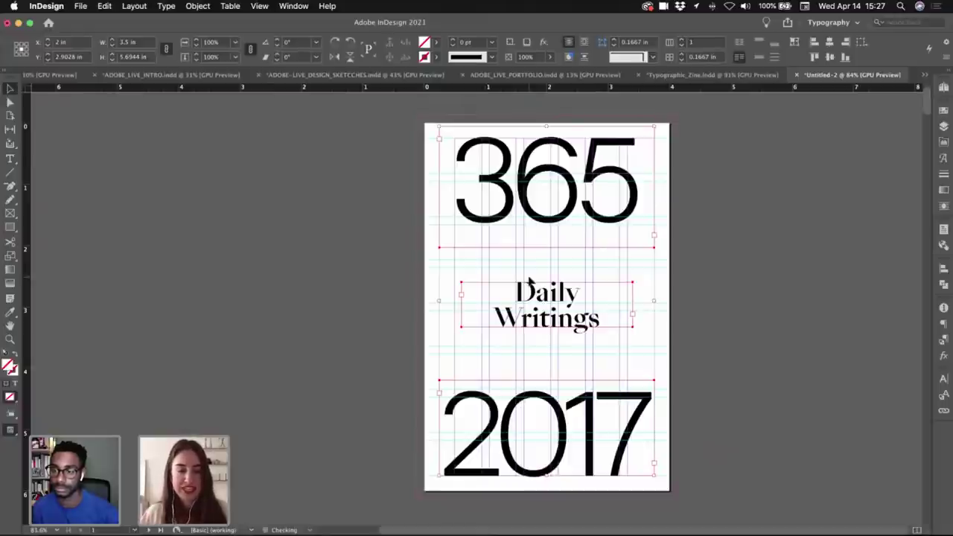
- Change the font of the 365 text in the upper cover frame to Bellanaisa
{"action": "left_click", "coordinate": [765, 258]}
{"action": "left_click", "coordinate": [612, 233]}
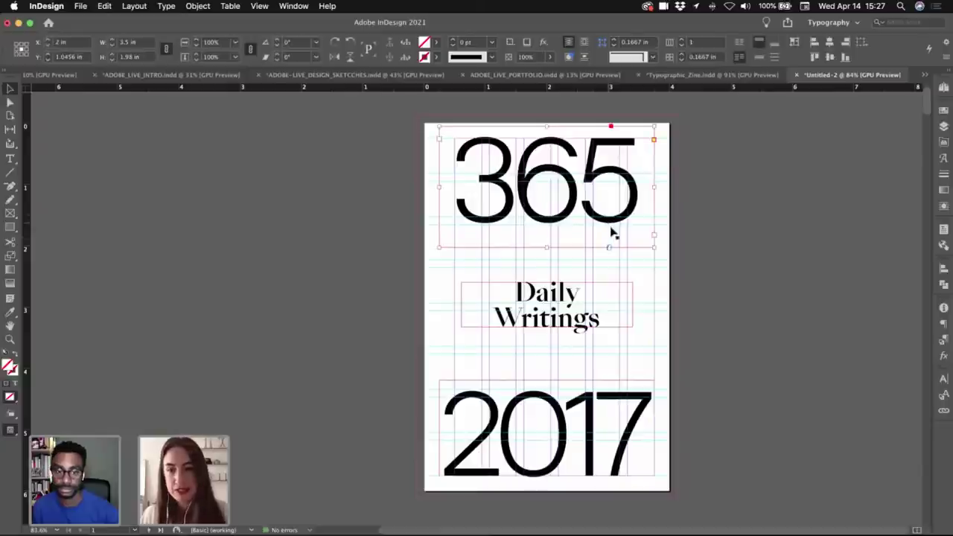
{"action": "left_click", "coordinate": [604, 408], "text": "shift"}
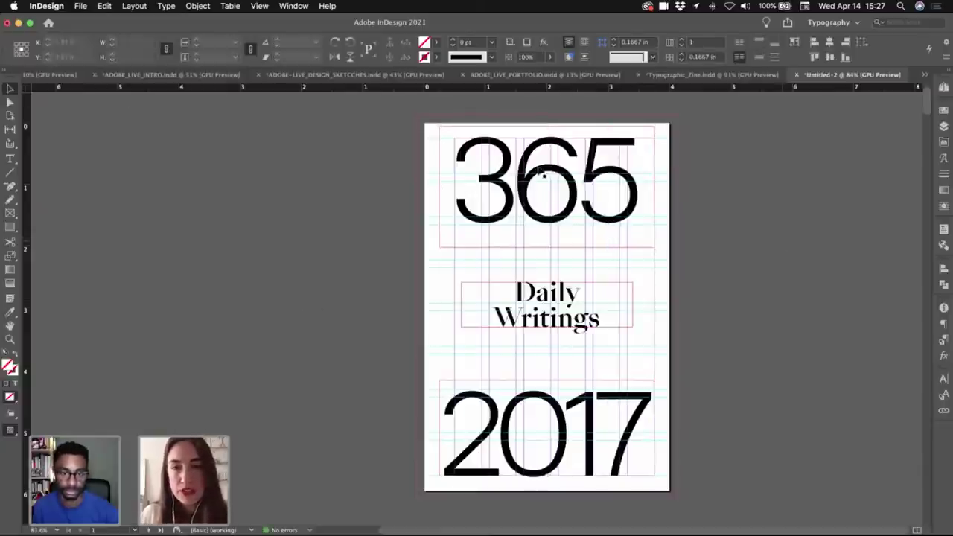
{"action": "double_click", "coordinate": [513, 183]}
{"action": "key", "text": "super+a"}
{"action": "left_click", "coordinate": [74, 41]}
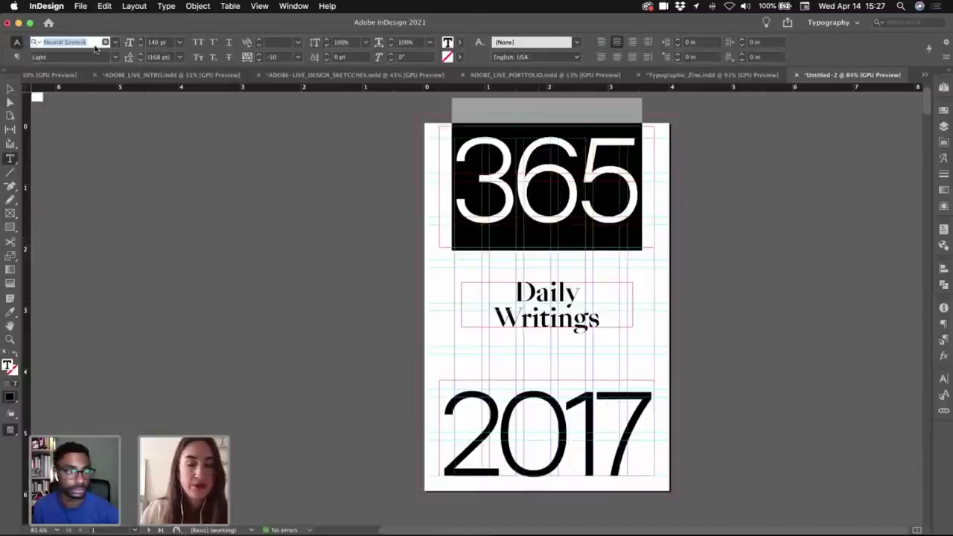
{"action": "type", "text": "bell"}
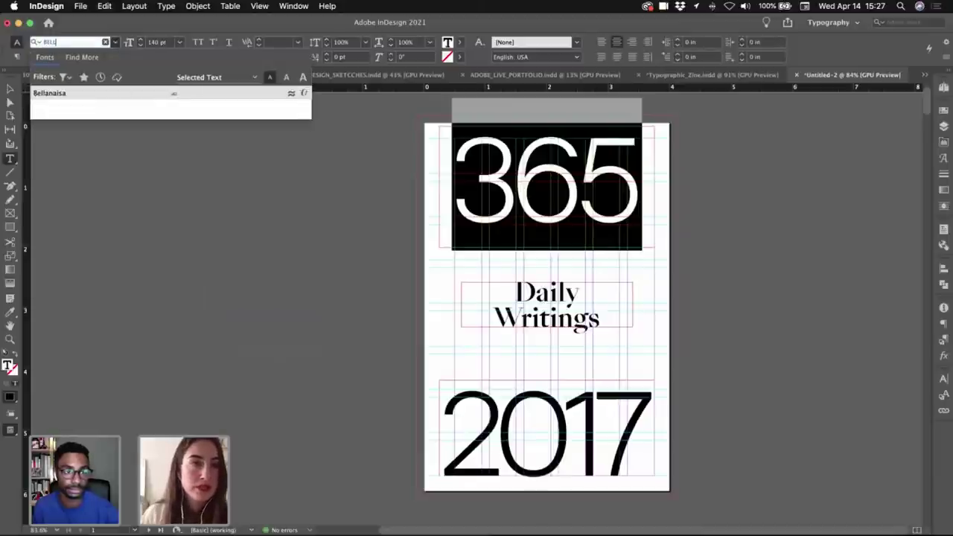
{"action": "left_click", "coordinate": [101, 93]}
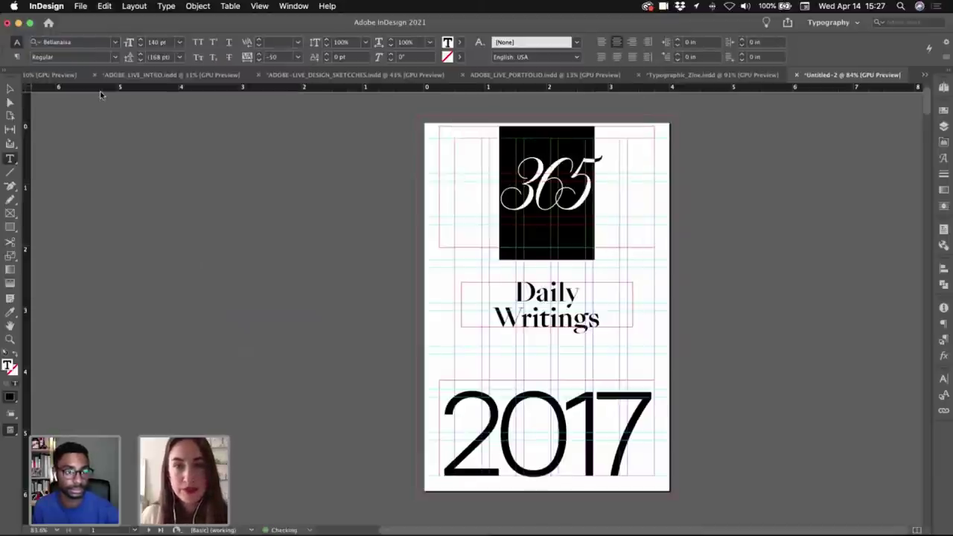
- Set the kerning of the 365 text to Metrics and its tracking to 0
{"action": "left_click", "coordinate": [298, 42]}
{"action": "left_click", "coordinate": [296, 66]}
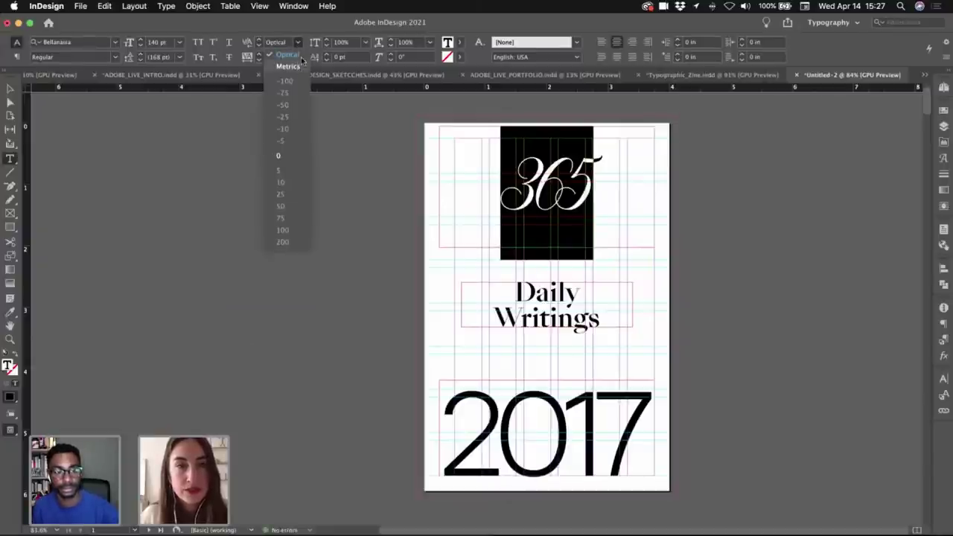
{"action": "left_click", "coordinate": [297, 57]}
{"action": "left_click", "coordinate": [285, 144]}
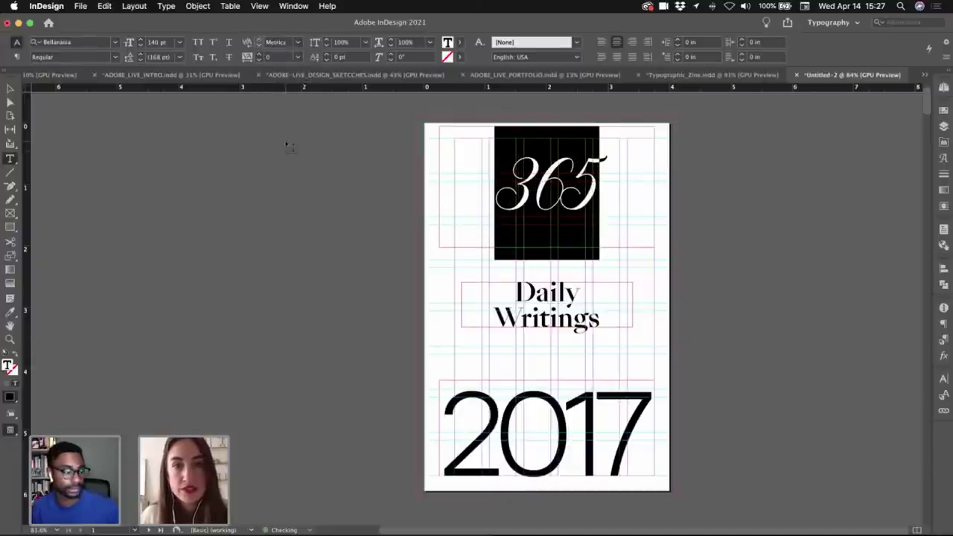
- Enlarge the 365 text to 200 pt and expand its frame to about 4.5 by 2.75 in so the digits fit
{"action": "left_click", "coordinate": [141, 43]}
{"action": "left_click", "coordinate": [141, 41]}
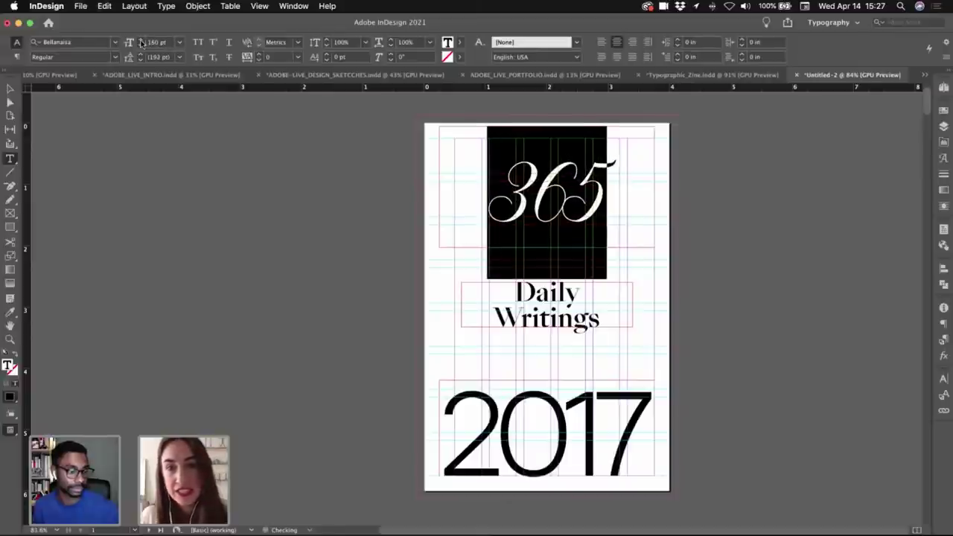
{"action": "left_click", "coordinate": [141, 41]}
{"action": "left_click", "coordinate": [141, 41]}
{"action": "key", "text": "Escape"}
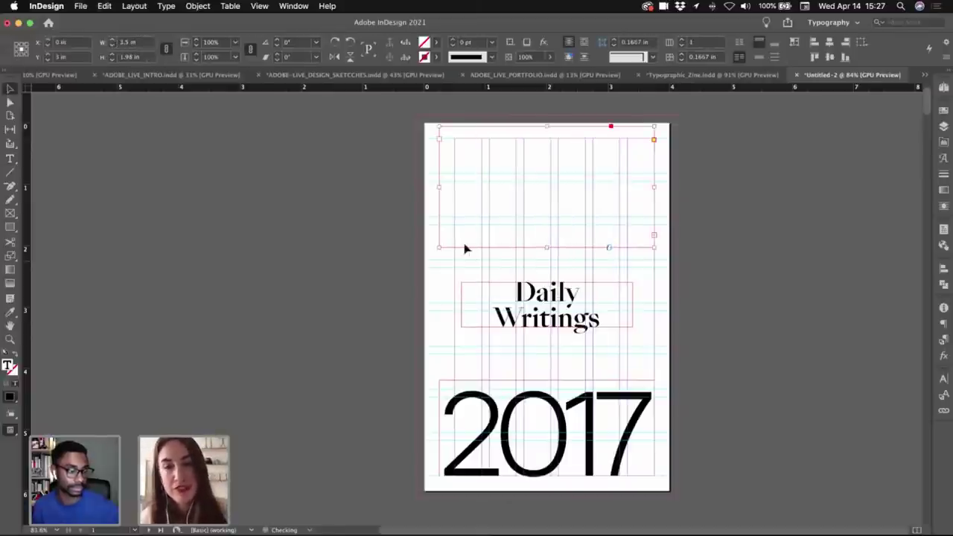
{"action": "double_click", "coordinate": [440, 248]}
{"action": "left_click", "coordinate": [442, 250]}
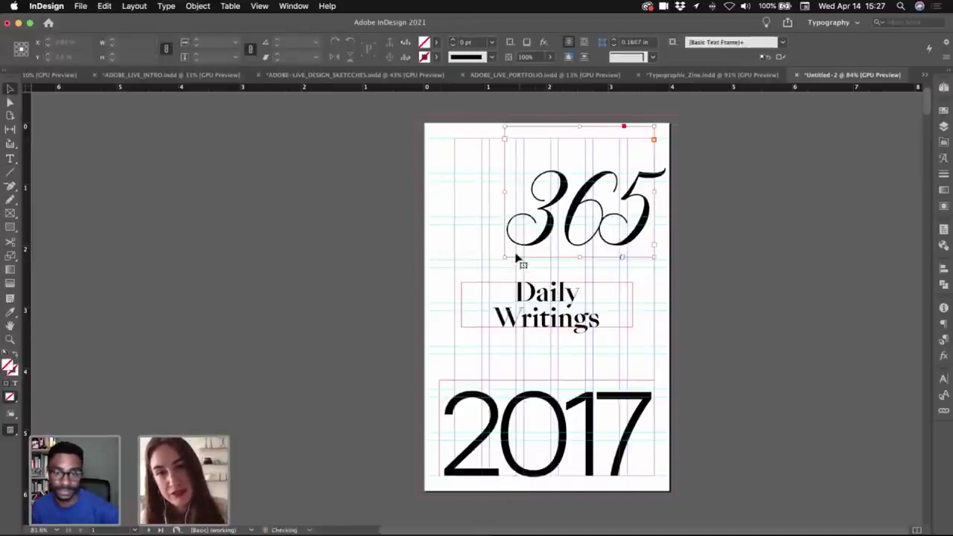
{"action": "left_click", "coordinate": [509, 256]}
{"action": "left_click_drag", "start_coordinate": [504, 255], "coordinate": [378, 295]}
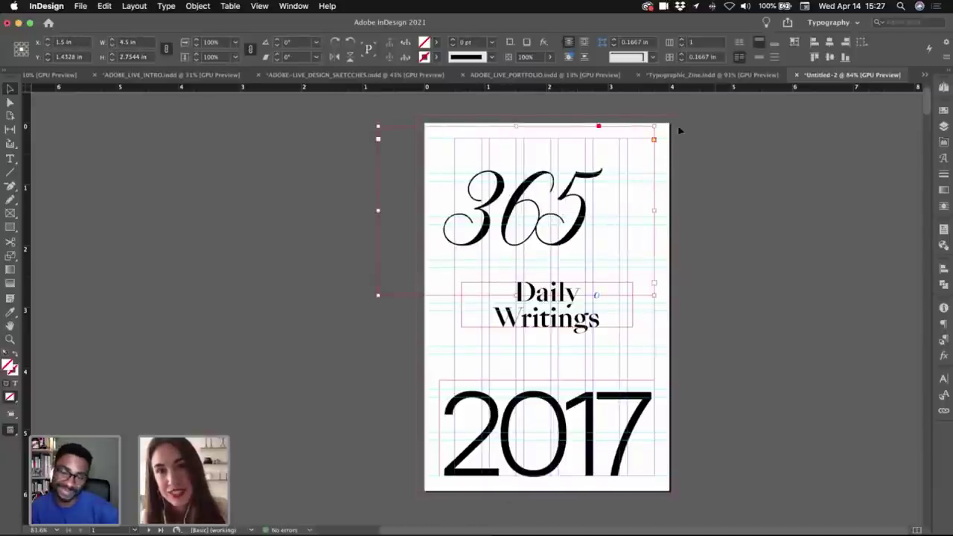
- Increase the font size of the whole 365 text to 250 pt
{"action": "double_click", "coordinate": [538, 171]}
{"action": "key", "text": "super+a"}
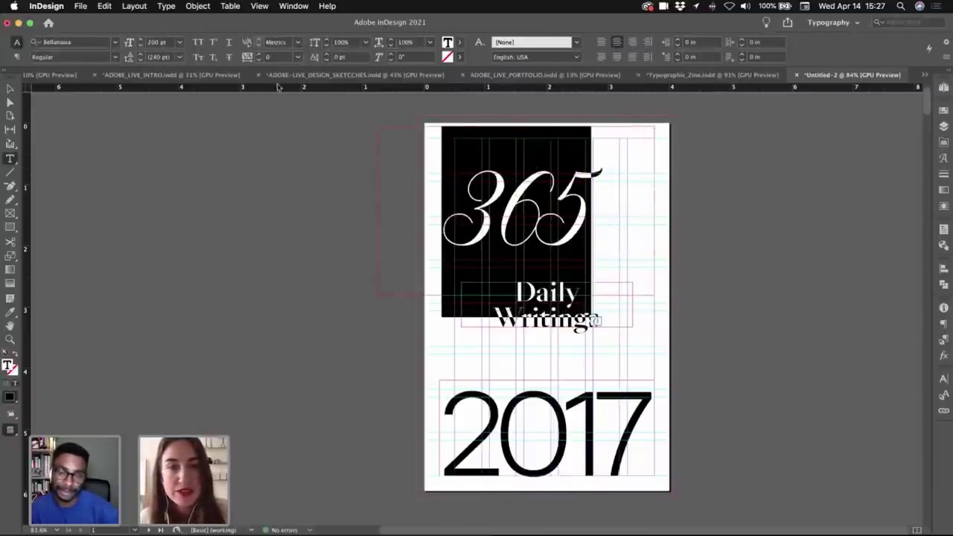
{"action": "left_click", "coordinate": [139, 41]}
{"action": "left_click", "coordinate": [139, 40]}
{"action": "left_click", "coordinate": [139, 40]}
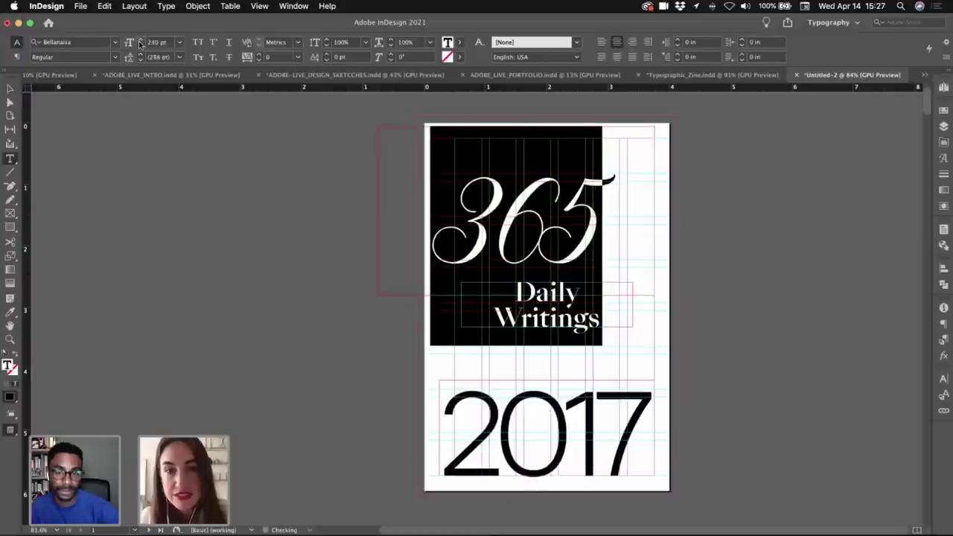
{"action": "left_click", "coordinate": [139, 40]}
{"action": "left_click", "coordinate": [140, 40]}
{"action": "left_click", "coordinate": [139, 40]}
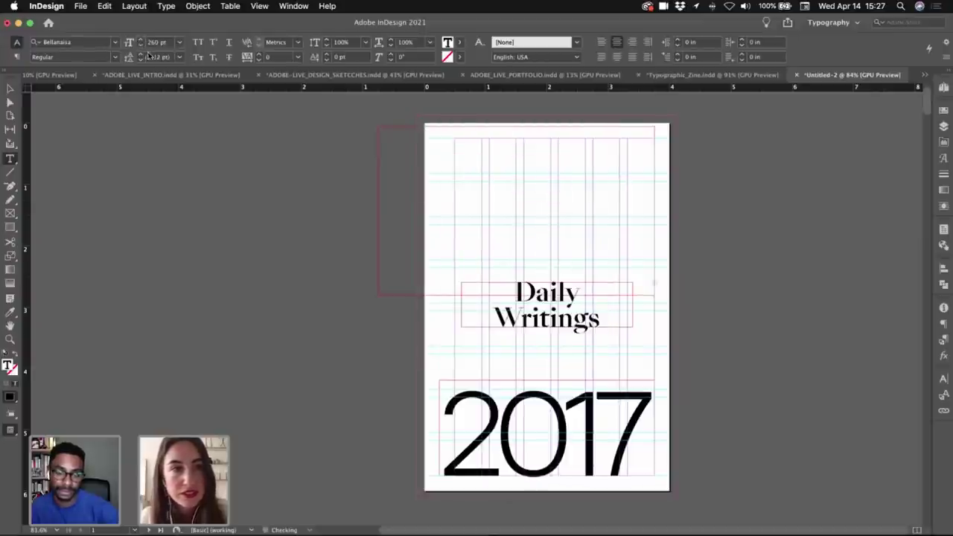
{"action": "left_click", "coordinate": [140, 44]}
- Loosen the kerning between the 6 and 5 to 40, and move the 365 frame up and to the right on the page
{"action": "left_click", "coordinate": [556, 226]}
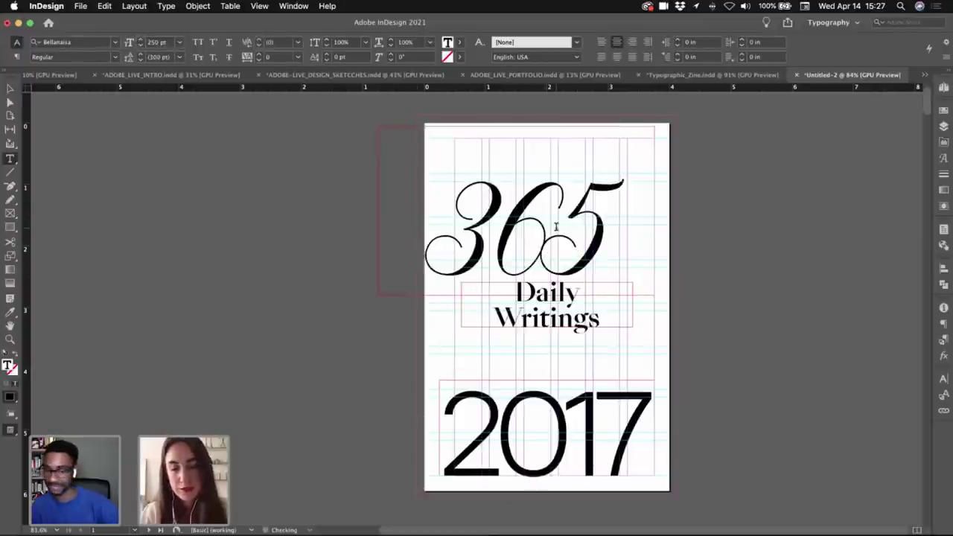
{"action": "key", "text": "alt+Right"}
{"action": "key", "text": "alt+Right"}
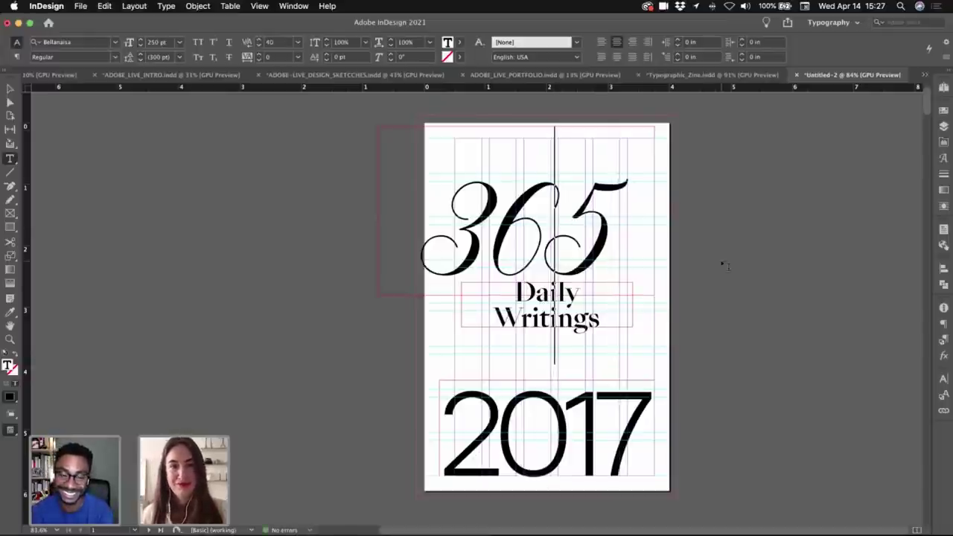
{"action": "key", "text": "Escape"}
{"action": "left_click_drag", "start_coordinate": [553, 247], "coordinate": [578, 210]}
{"action": "key", "text": "w"}
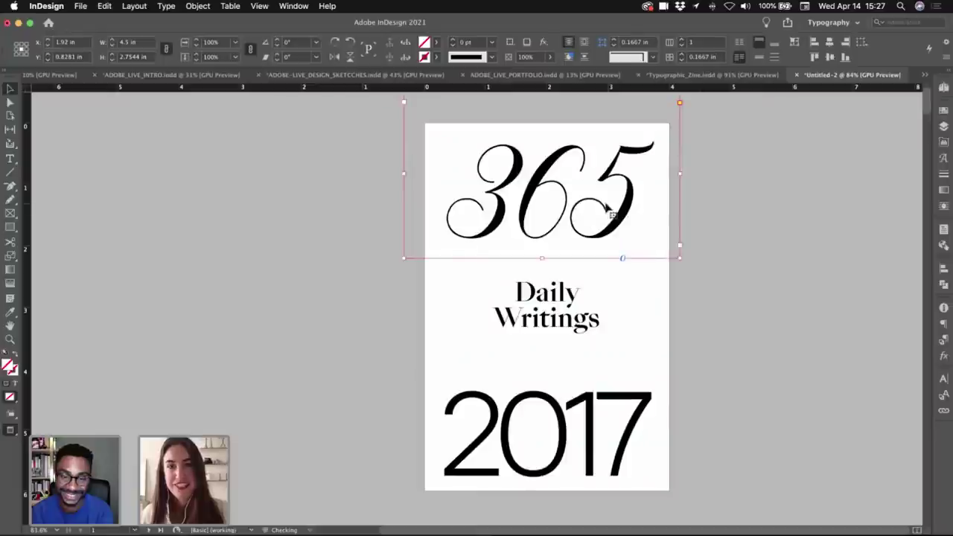
- Tighten the kerning in 365 between the 6 and 5 and to -40 between the 3 and 6, so the strokes overlap
{"action": "double_click", "coordinate": [579, 205]}
{"action": "key", "text": "alt+Left"}
{"action": "key", "text": "alt+Left"}
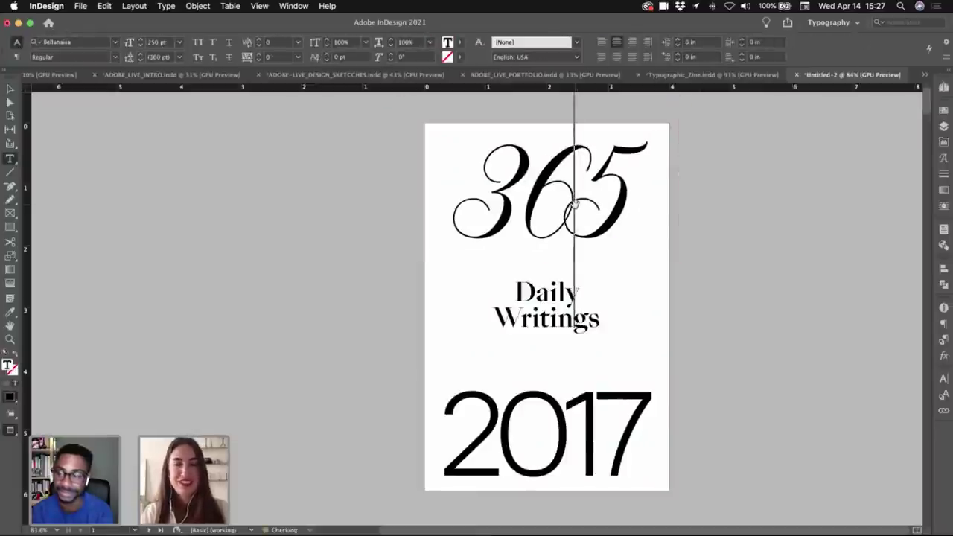
{"action": "key", "text": "alt+Left"}
{"action": "key", "text": "Left"}
{"action": "key", "text": "alt+Left"}
{"action": "key", "text": "alt+Left"}
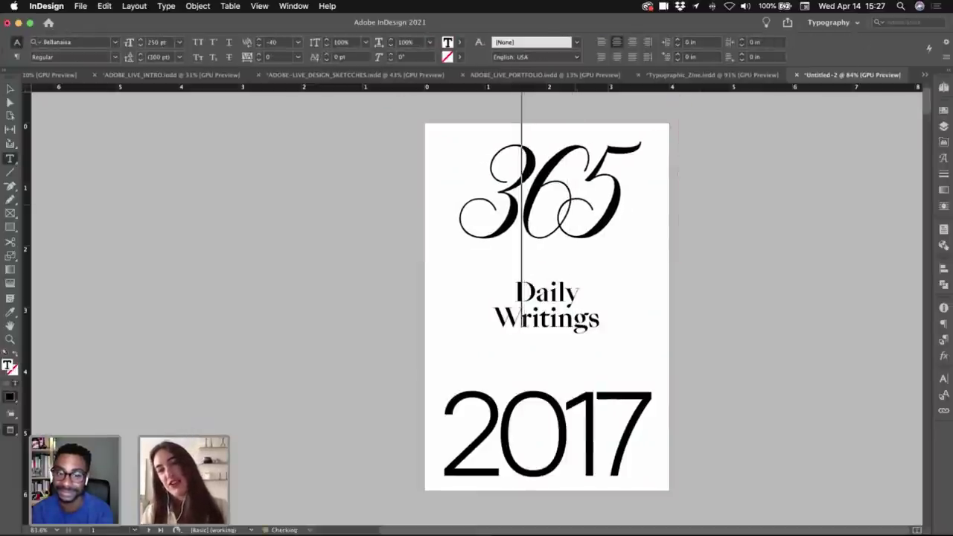
{"action": "key", "text": "Right"}
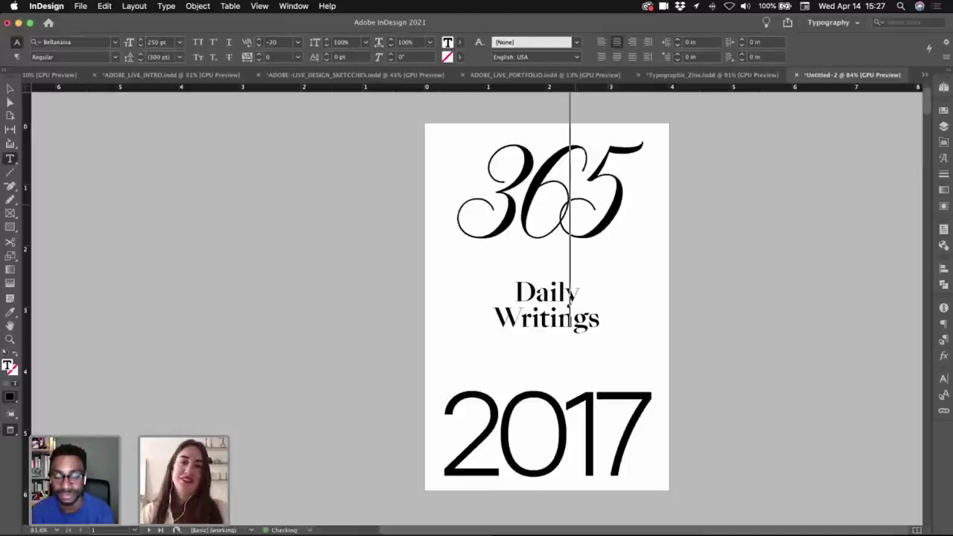
{"action": "key", "text": "Escape"}
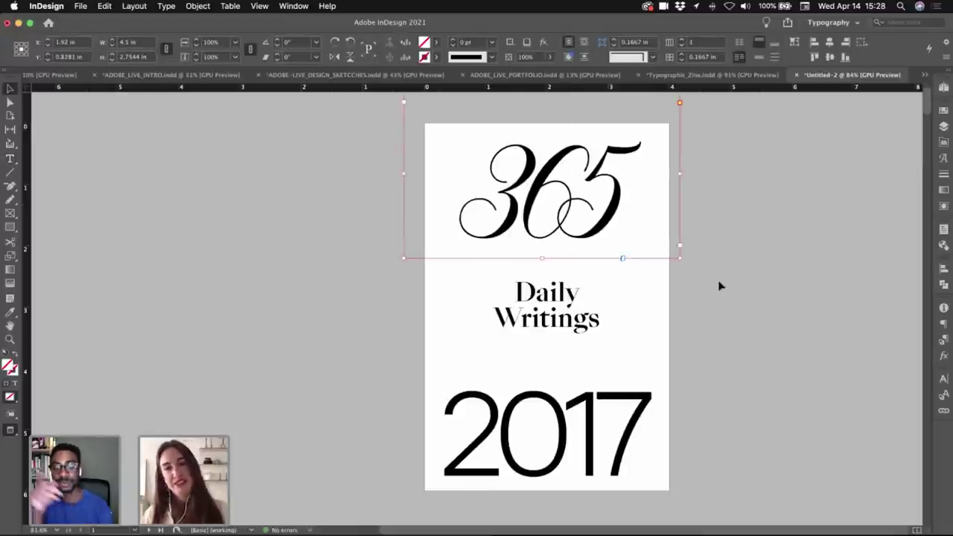
- Deselect the 365 frame and compare the cover with and without its guides in preview mode
{"action": "left_click", "coordinate": [719, 286]}
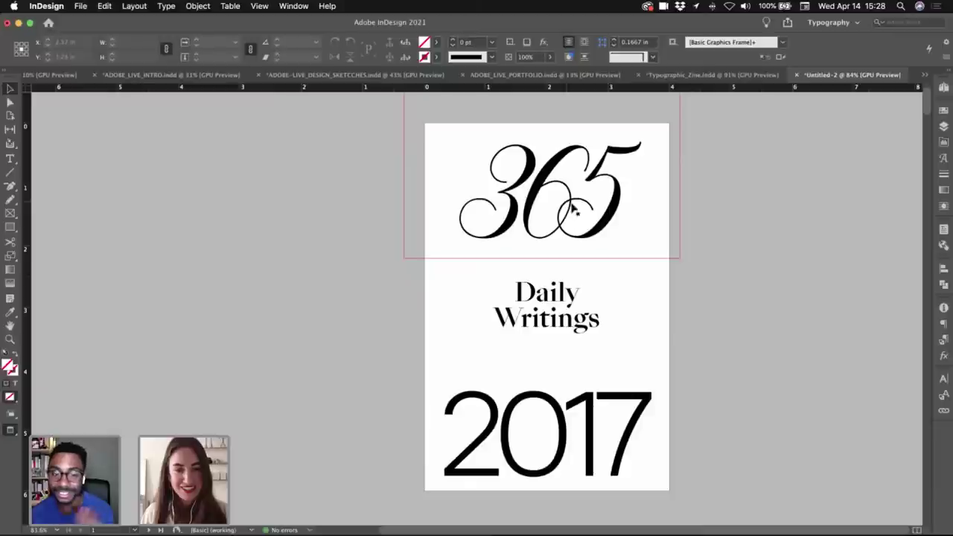
{"action": "key", "text": "w"}
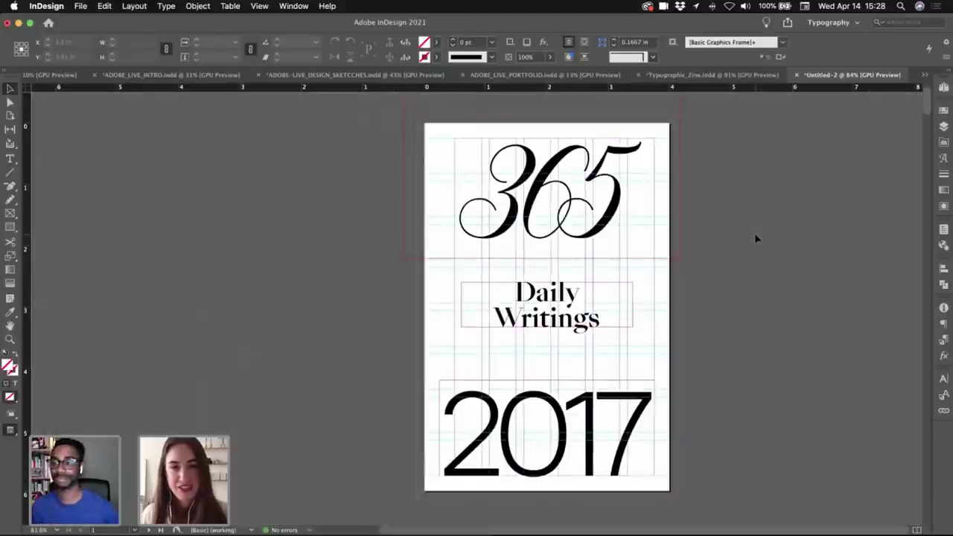
{"action": "key", "text": "w"}
{"action": "key", "text": "w"}
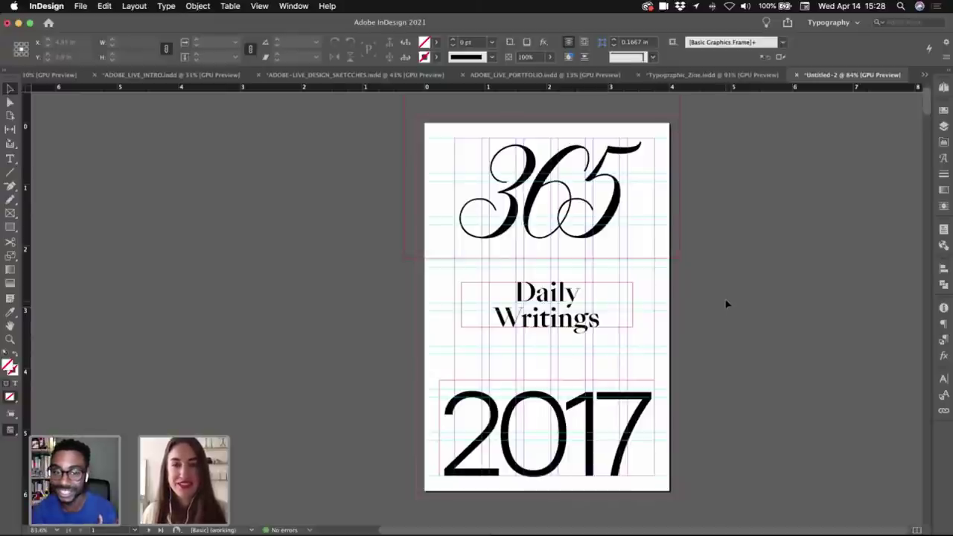
- Apply the 365 text's formatting to the whole 2017 text with the Eyedropper tool
{"action": "double_click", "coordinate": [511, 450]}
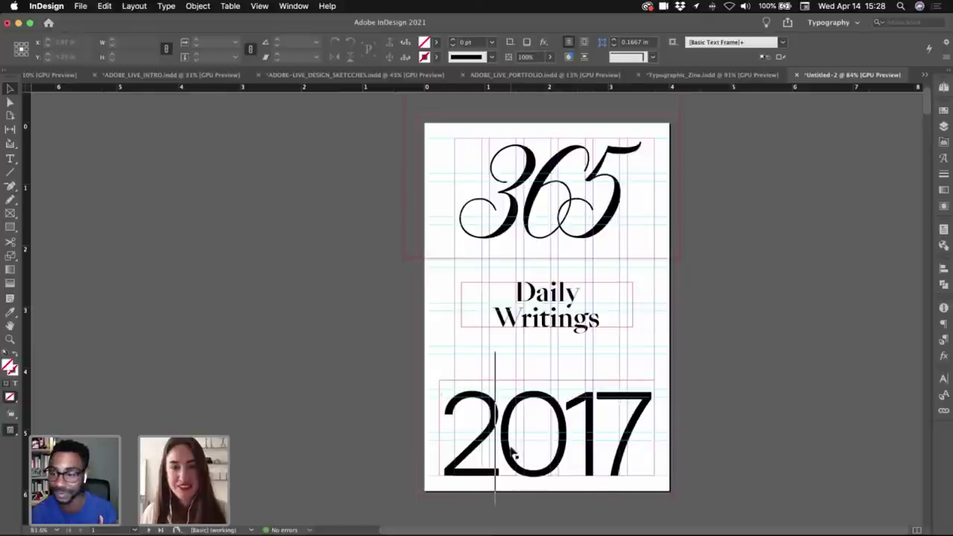
{"action": "key", "text": "super+a"}
{"action": "left_click", "coordinate": [9, 312]}
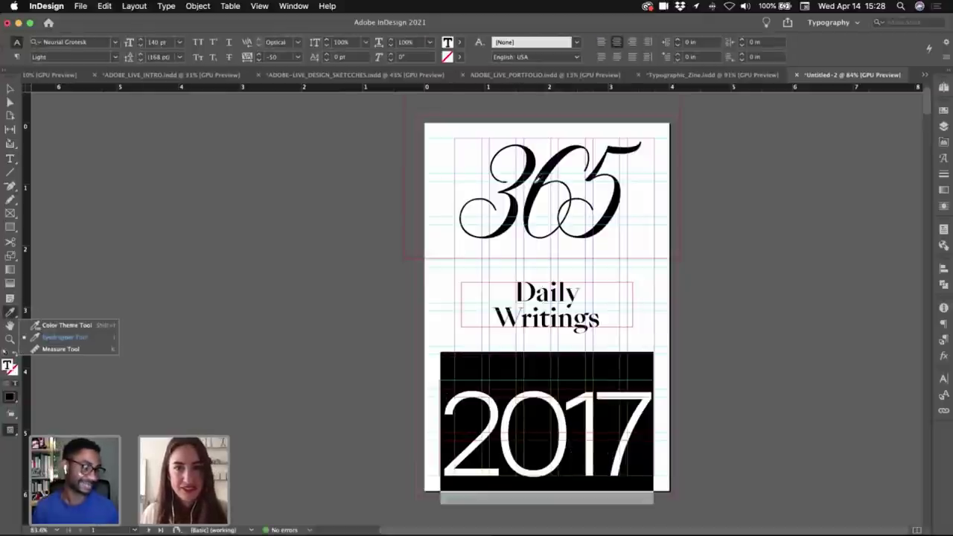
{"action": "left_click", "coordinate": [531, 184]}
{"action": "key", "text": "v"}
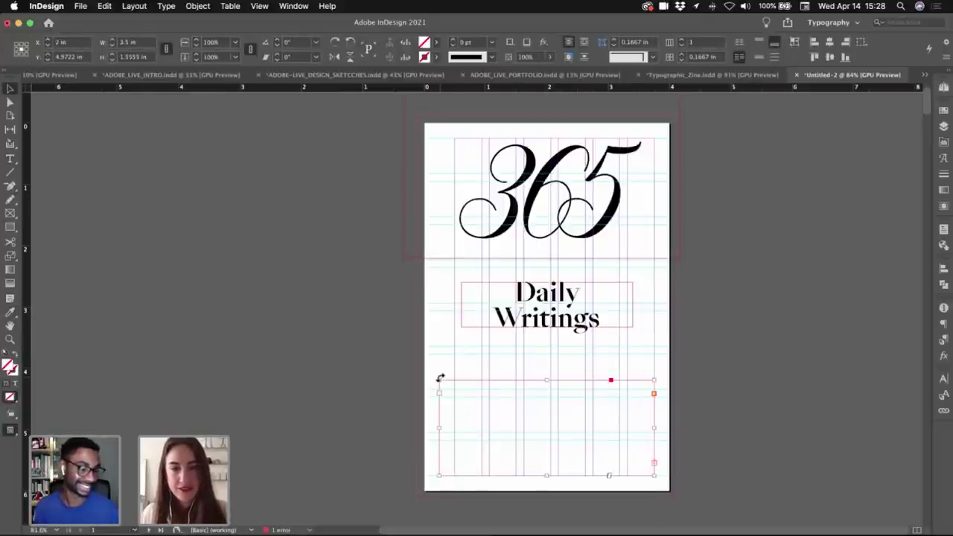
- Enlarge and refit the 2017 text frame to about 3.56 by 2.67 in so its digits fit
{"action": "left_click_drag", "start_coordinate": [440, 380], "coordinate": [391, 355]}
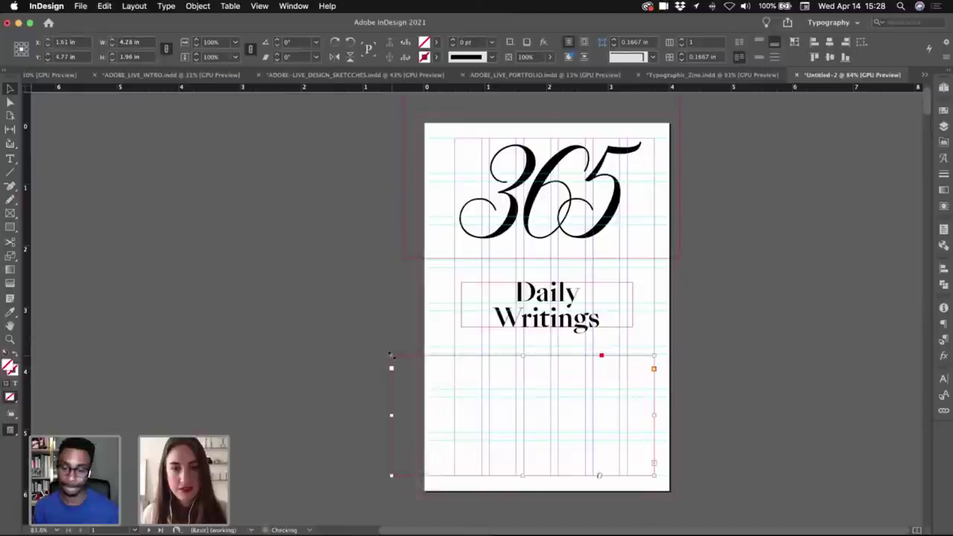
{"action": "double_click", "coordinate": [654, 355]}
{"action": "double_click", "coordinate": [542, 406]}
{"action": "key", "text": "super+a"}
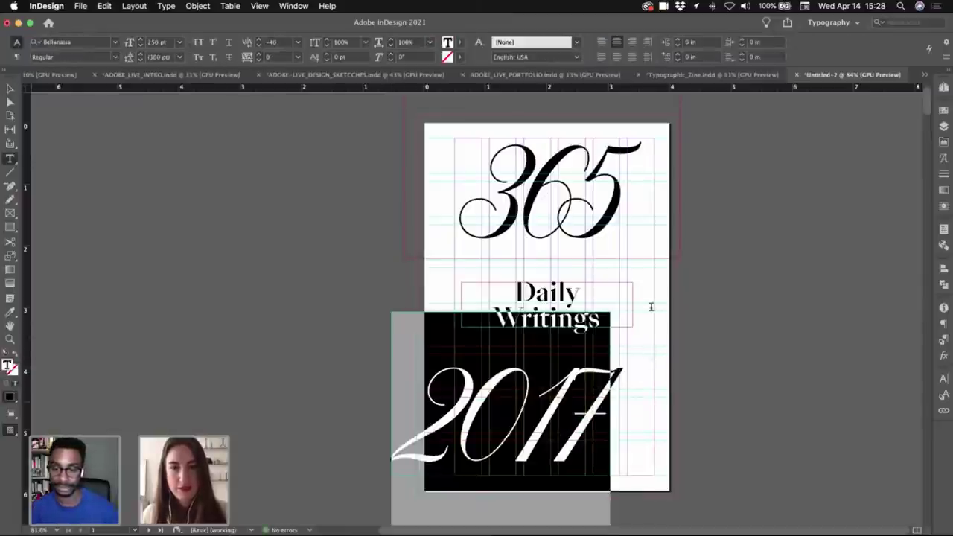
{"action": "key", "text": "Escape"}
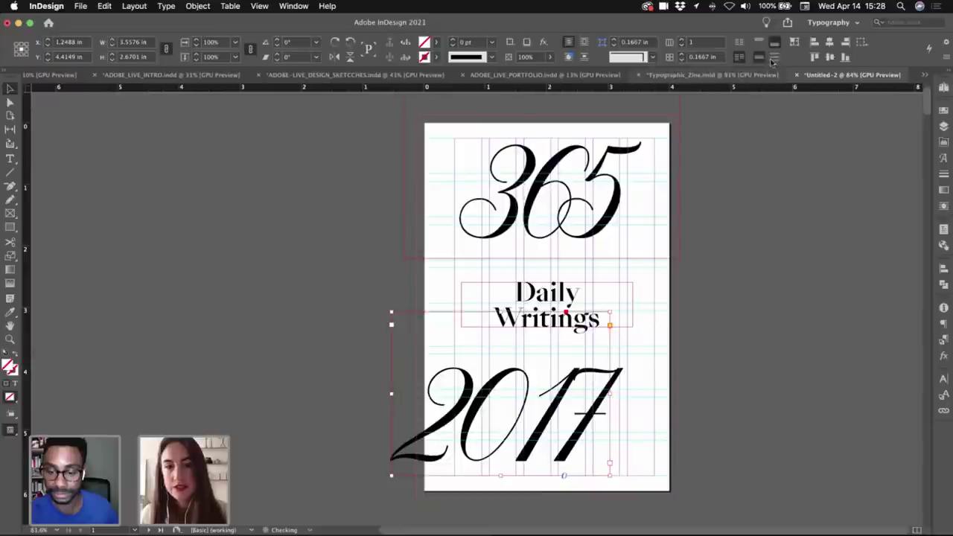
- Shift the 2017 frame slightly right, and kern its text to -60 between 0 and 1 and 0 between 1 and 7
{"action": "left_click_drag", "start_coordinate": [565, 414], "coordinate": [584, 417]}
{"action": "double_click", "coordinate": [548, 407]}
{"action": "key", "text": "alt+Left"}
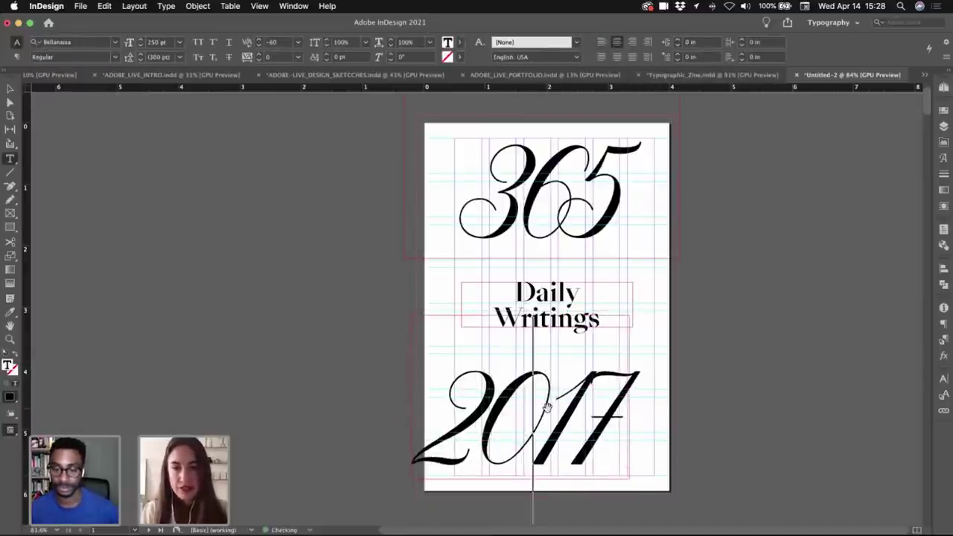
{"action": "key", "text": "Right"}
{"action": "key", "text": "alt+Right"}
{"action": "key", "text": "alt+Right"}
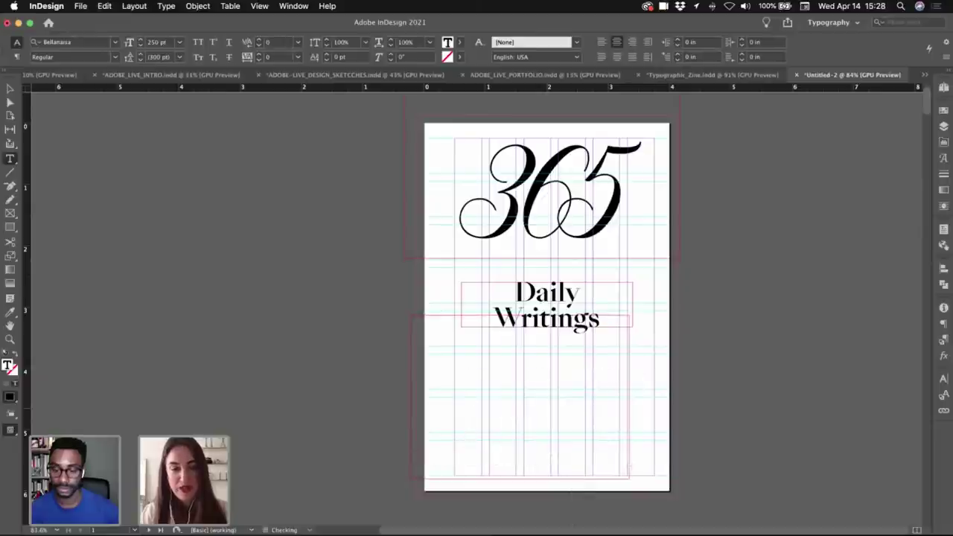
- Widen the 2017 frame to about 4.92 in and nudge it down and to the left, checking it in preview mode
{"action": "key", "text": "Escape"}
{"action": "left_click_drag", "start_coordinate": [629, 316], "coordinate": [713, 320]}
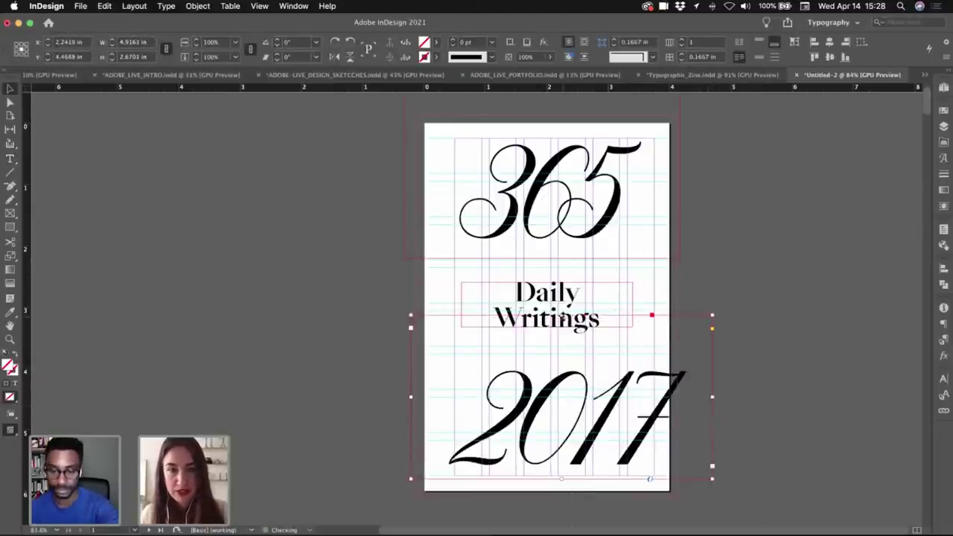
{"action": "key", "text": "w"}
{"action": "key", "text": "shift+Down"}
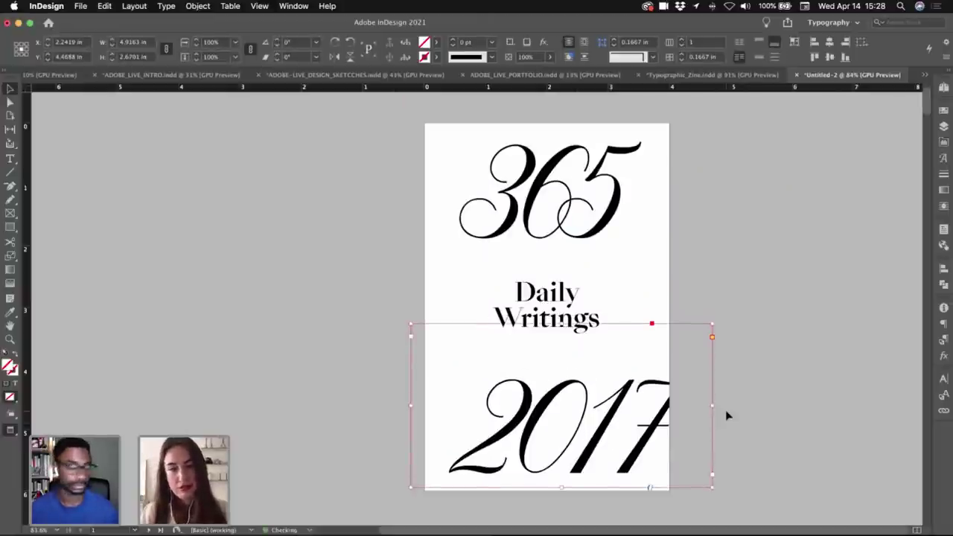
{"action": "key", "text": "shift+Left"}
{"action": "key", "text": "w"}
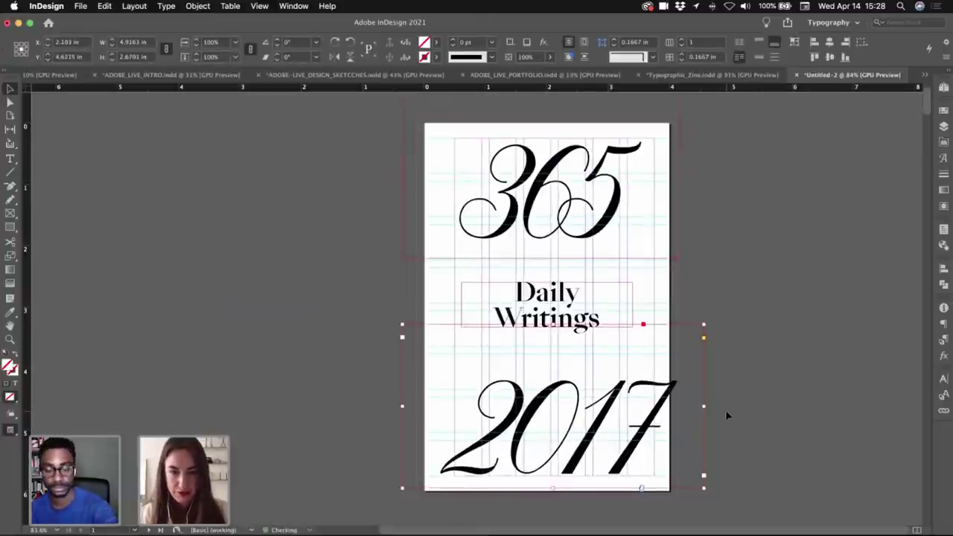
- Nudge the 2017 frame down and left to about X 1.85 in, Y 4.65 in, checking it in preview mode
{"action": "key", "text": "Down"}
{"action": "key", "text": "Down"}
{"action": "key", "text": "w"}
{"action": "key", "text": "shift+Left"}
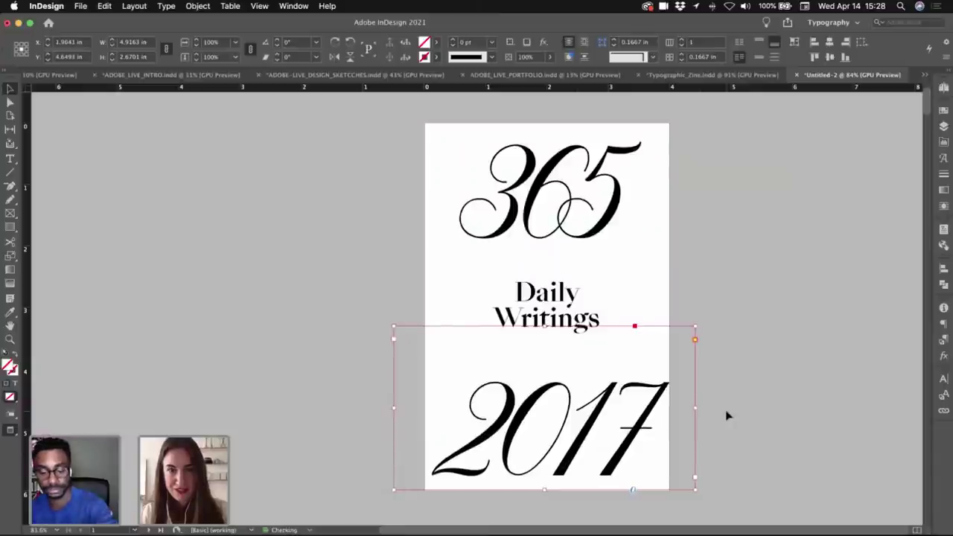
{"action": "key", "text": "w"}
{"action": "key", "text": "Left"}
{"action": "key", "text": "Left"}
{"action": "key", "text": "Left"}
{"action": "key", "text": "Left"}
{"action": "key", "text": "Left"}
{"action": "key", "text": "Left"}
{"action": "key", "text": "Left"}
{"action": "key", "text": "Left"}
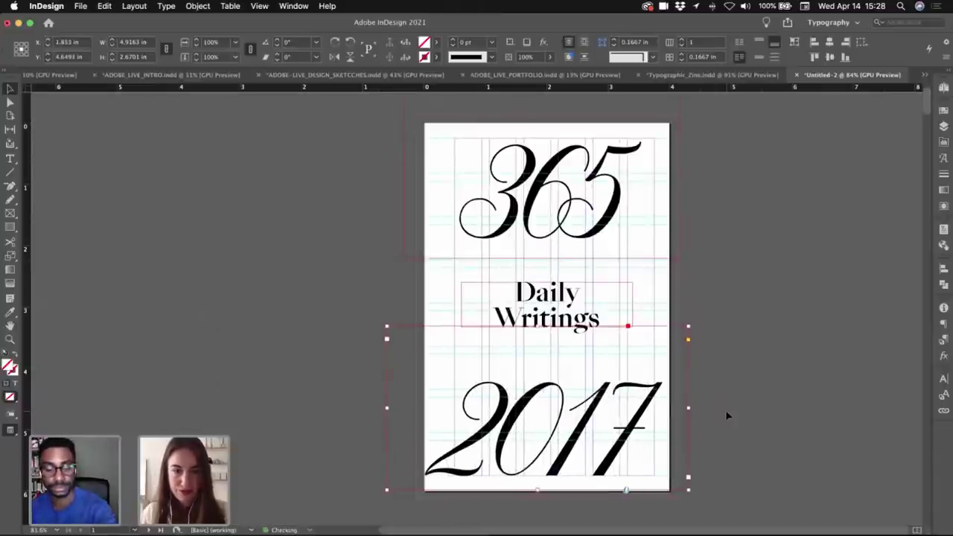
- Reduce the size of the whole 2017 text to 210 pt
{"action": "double_click", "coordinate": [566, 421]}
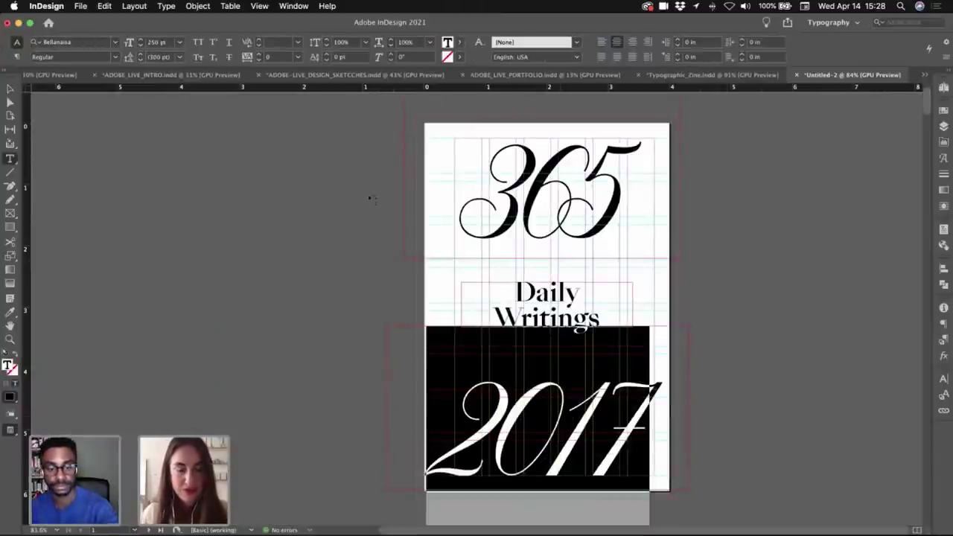
{"action": "left_click", "coordinate": [142, 46]}
{"action": "left_click", "coordinate": [142, 45]}
{"action": "left_click", "coordinate": [141, 46]}
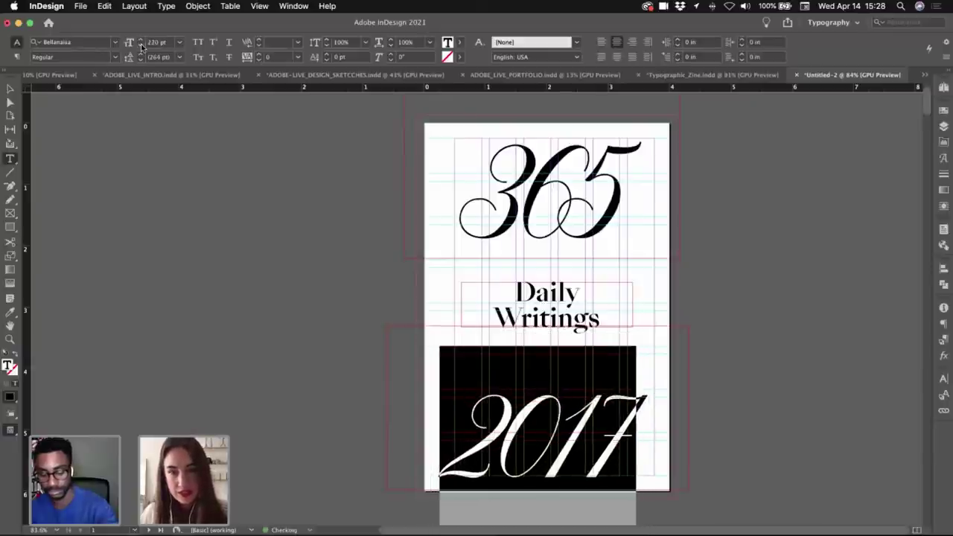
{"action": "left_click", "coordinate": [142, 45]}
{"action": "key", "text": "Escape"}
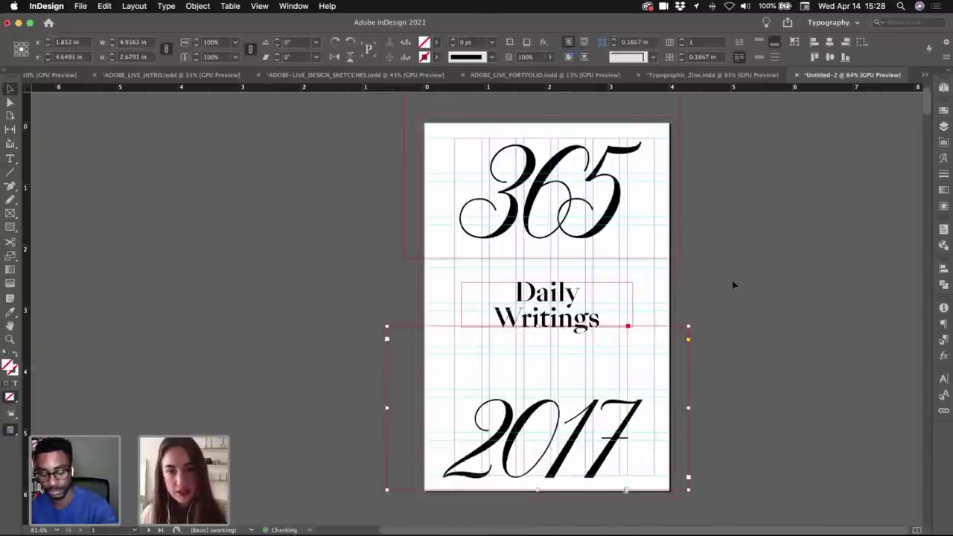
- Check the cover in preview mode and move the 2017 frame to about X 1.92 in, Y 4.61 in
{"action": "key", "text": "w"}
{"action": "scroll", "coordinate": [732, 337], "scroll_direction": "down", "scroll_amount": 2}
{"action": "key", "text": "w"}
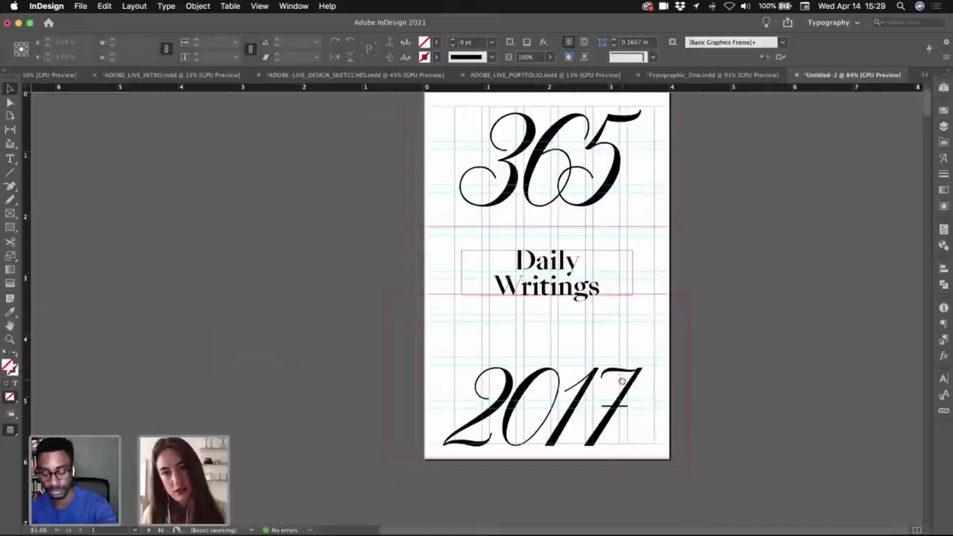
{"action": "scroll", "coordinate": [619, 421], "scroll_direction": "up", "scroll_amount": 2}
{"action": "left_click", "coordinate": [607, 417]}
{"action": "left_click_drag", "start_coordinate": [607, 418], "coordinate": [617, 425]}
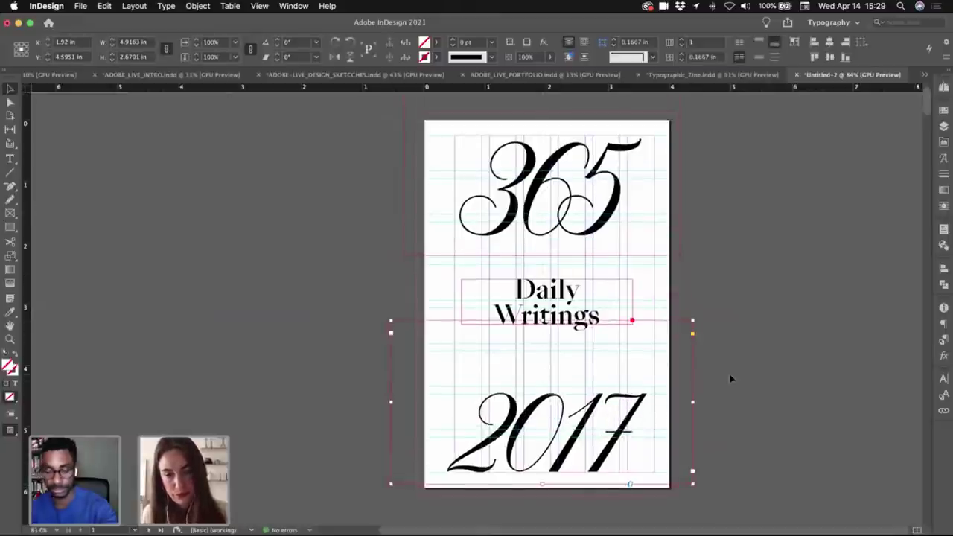
{"action": "key", "text": "w"}
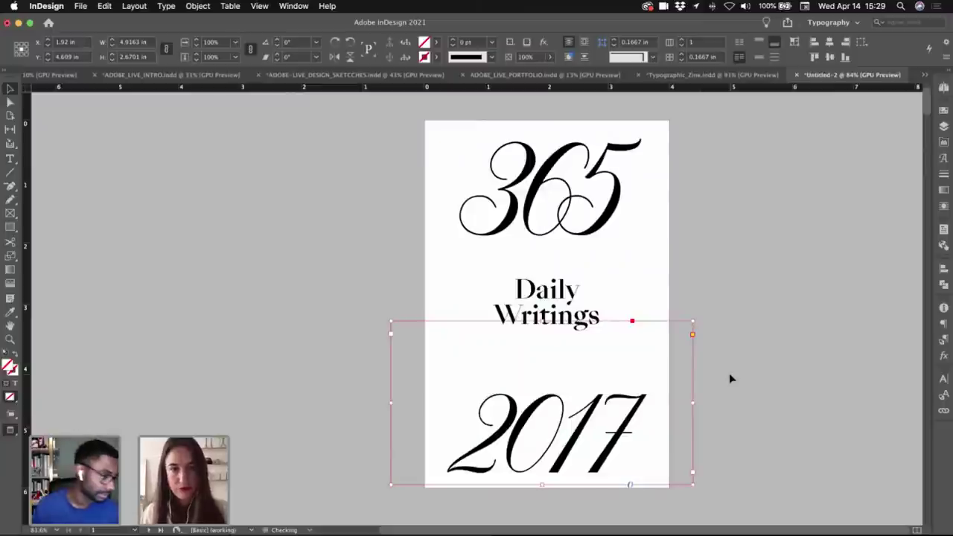
{"action": "left_click", "coordinate": [700, 249]}
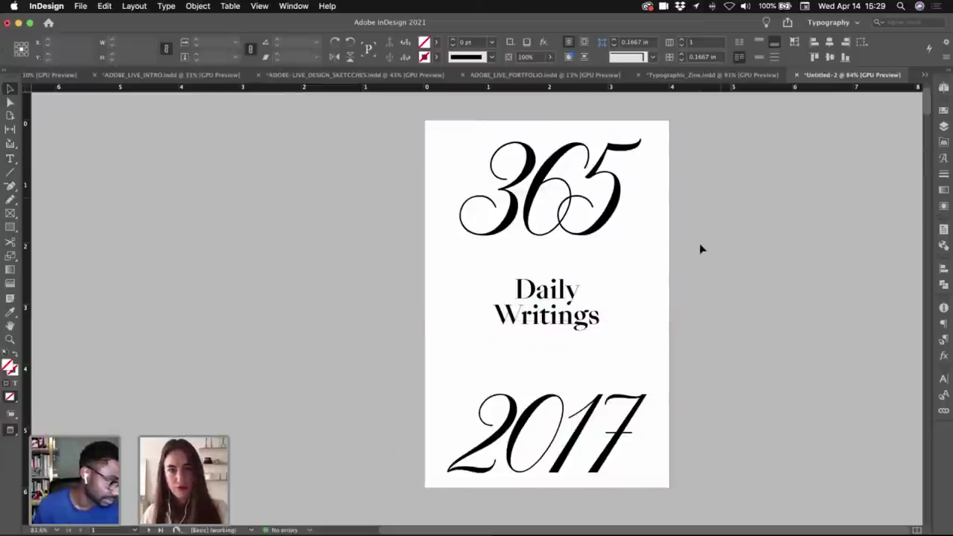
{"action": "left_click", "coordinate": [561, 415]}
{"action": "double_click", "coordinate": [560, 414]}
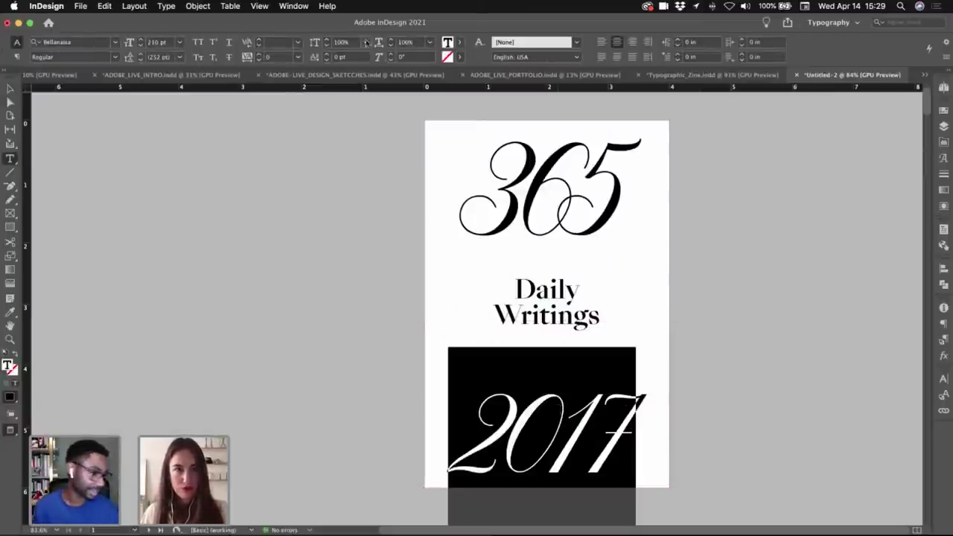
{"action": "left_click", "coordinate": [300, 43]}
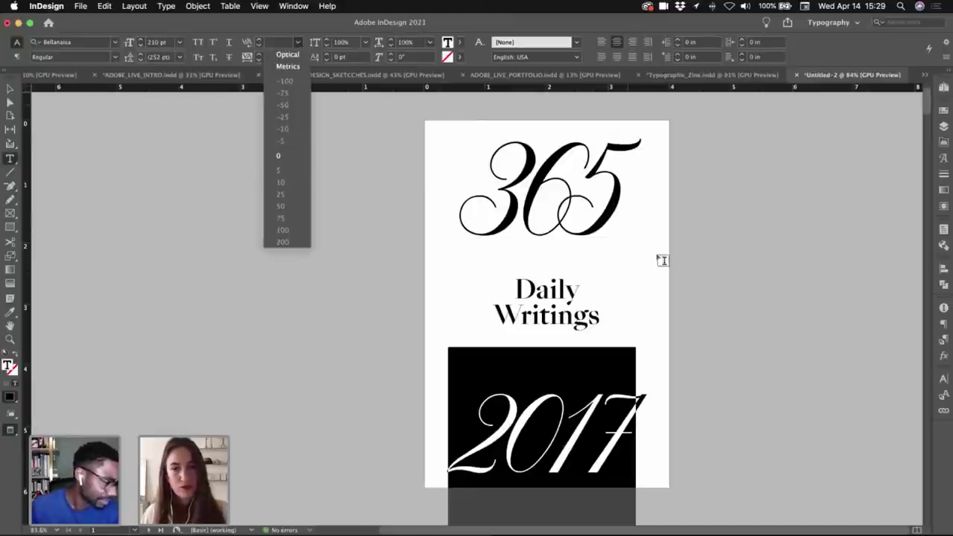
{"action": "key", "text": "Escape"}
{"action": "key", "text": "Escape"}
{"action": "left_click", "coordinate": [806, 300]}
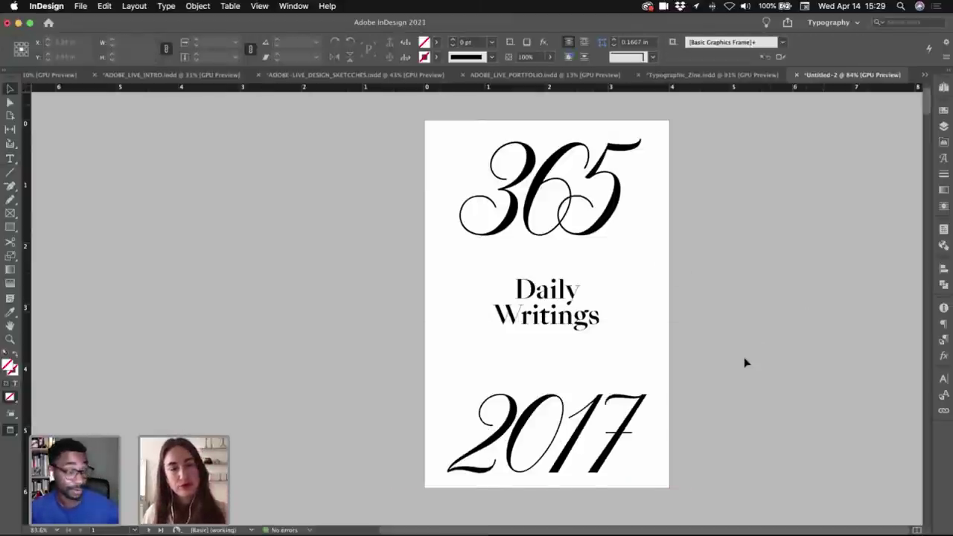
- Set the size of the whole 365 text to 210 pt to match the 2017 text
{"action": "triple_click", "coordinate": [601, 201]}
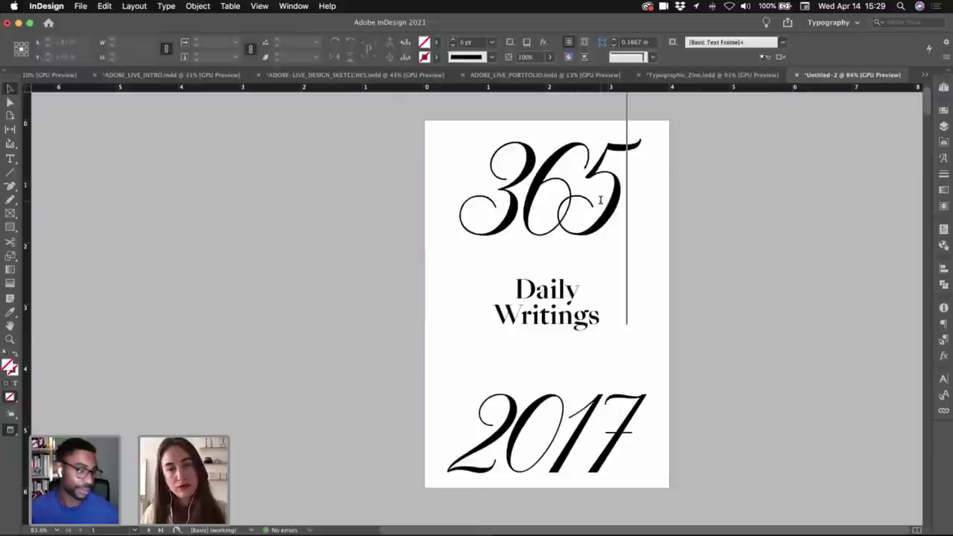
{"action": "double_click", "coordinate": [559, 430]}
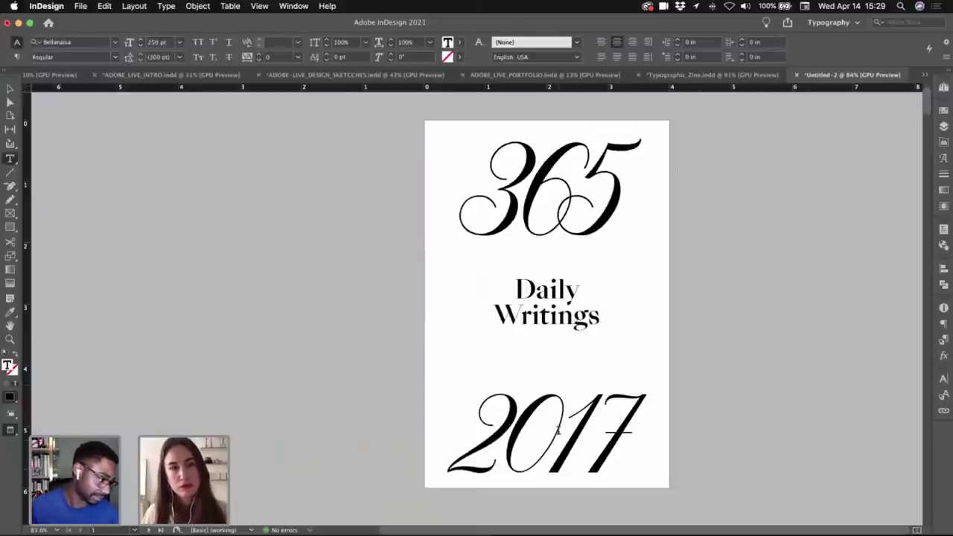
{"action": "double_click", "coordinate": [559, 200]}
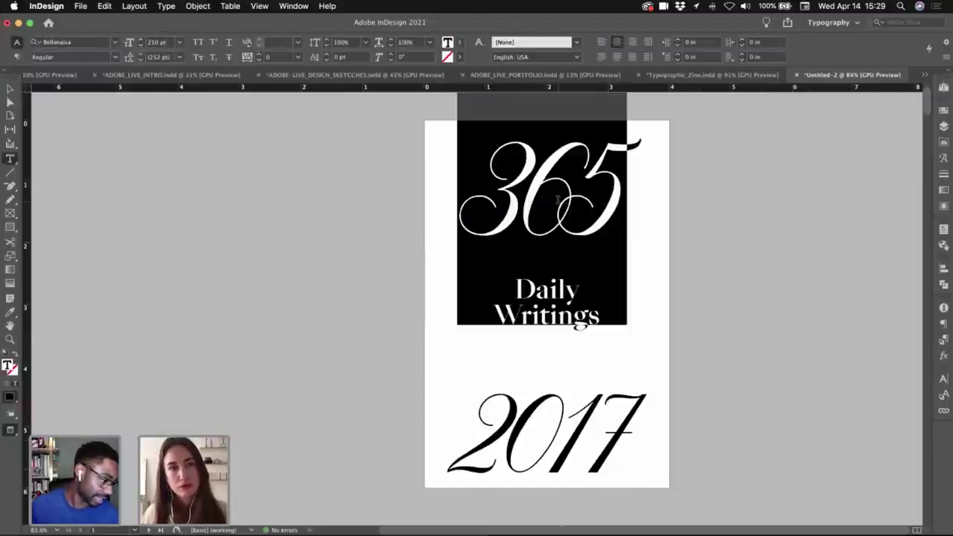
{"action": "left_click", "coordinate": [141, 47]}
{"action": "left_click", "coordinate": [141, 47]}
{"action": "left_click", "coordinate": [140, 47]}
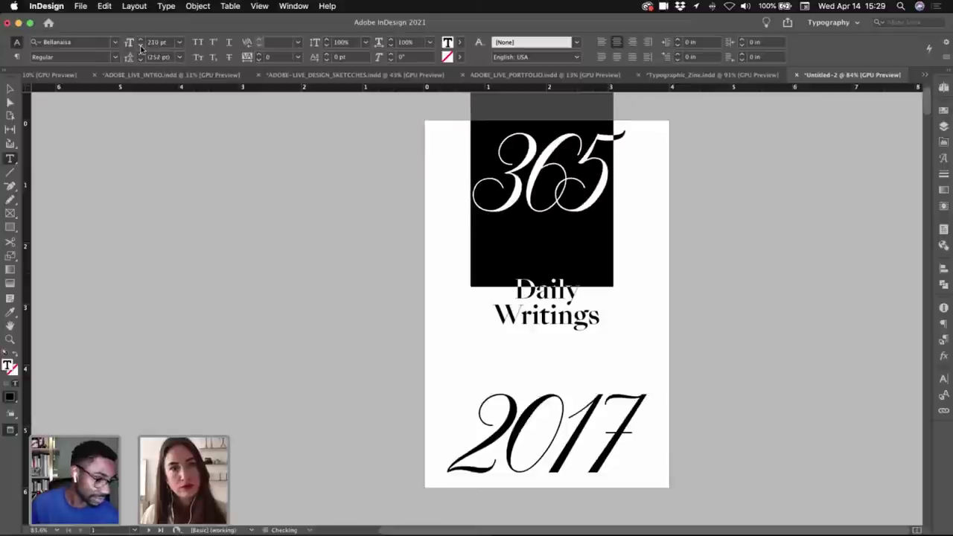
{"action": "key", "text": "Escape"}
{"action": "key", "text": "w"}
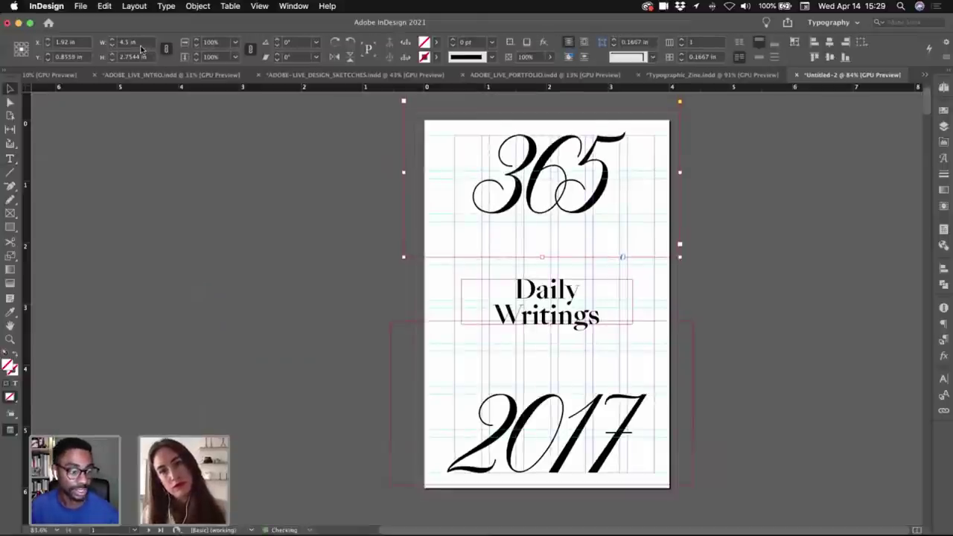
{"action": "key", "text": "w"}
- Change the font of the whole Daily Writings text to Garamond Premier Pro Italic
{"action": "left_click", "coordinate": [464, 313]}
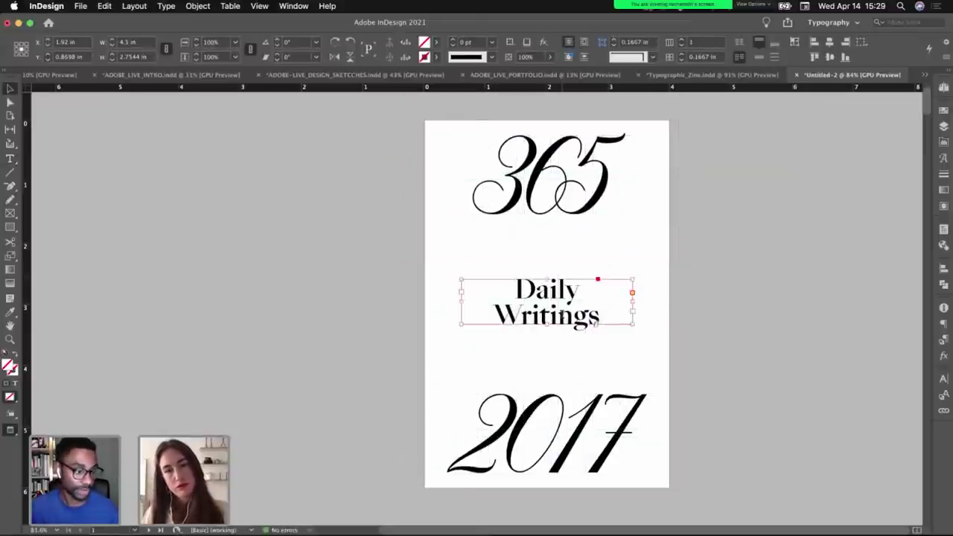
{"action": "double_click", "coordinate": [562, 316]}
{"action": "key", "text": "ctrl+a"}
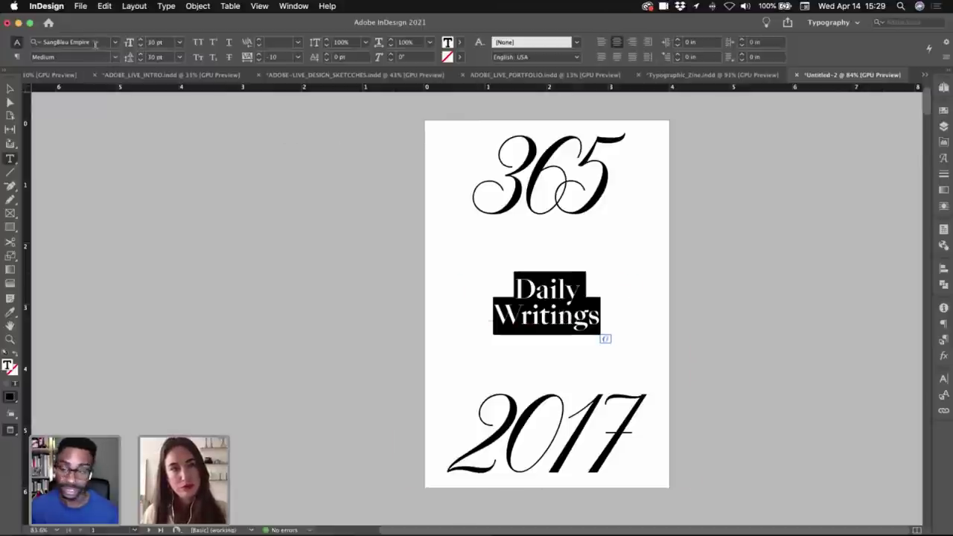
{"action": "left_click", "coordinate": [95, 43]}
{"action": "type", "text": "GARA"}
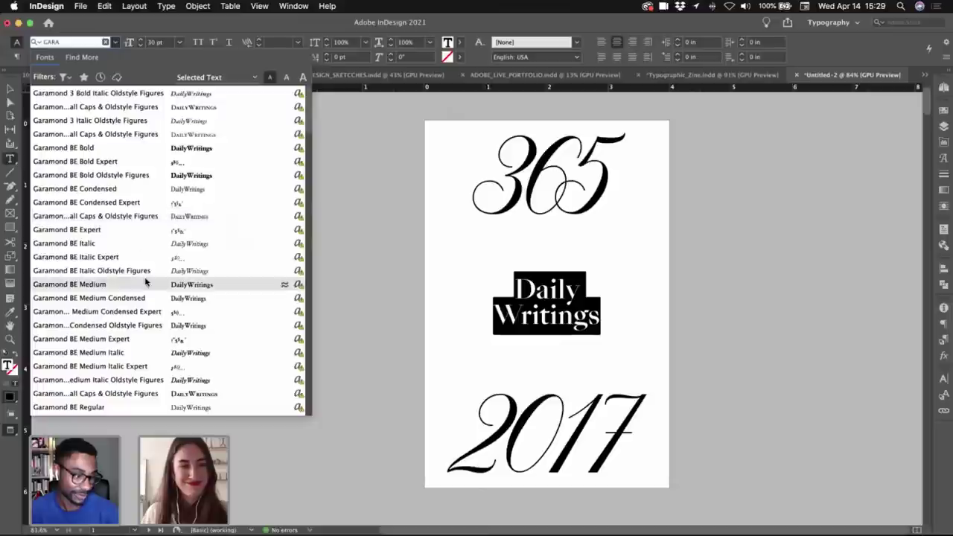
{"action": "scroll", "coordinate": [141, 283], "scroll_direction": "down", "scroll_amount": 6}
{"action": "scroll", "coordinate": [145, 283], "scroll_direction": "down", "scroll_amount": 8}
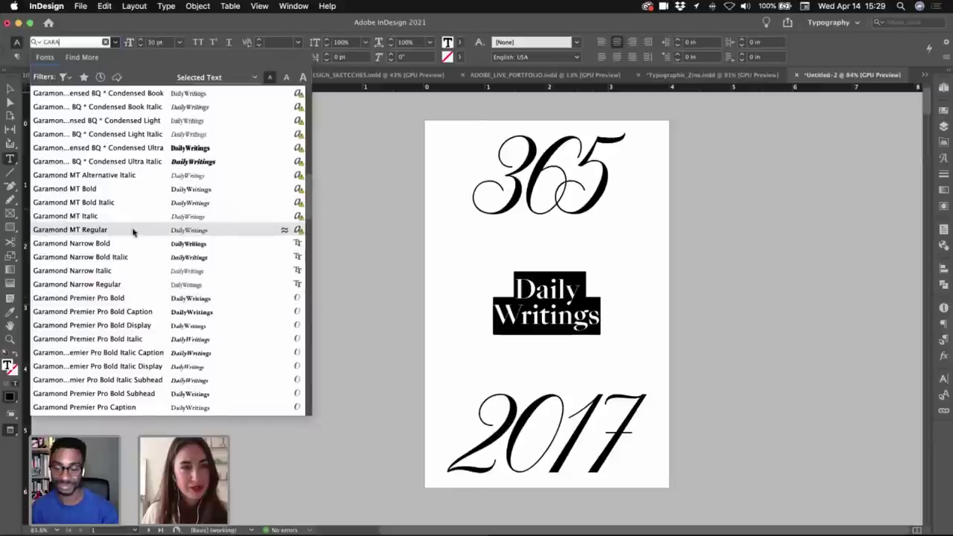
{"action": "scroll", "coordinate": [132, 228], "scroll_direction": "down", "scroll_amount": 2}
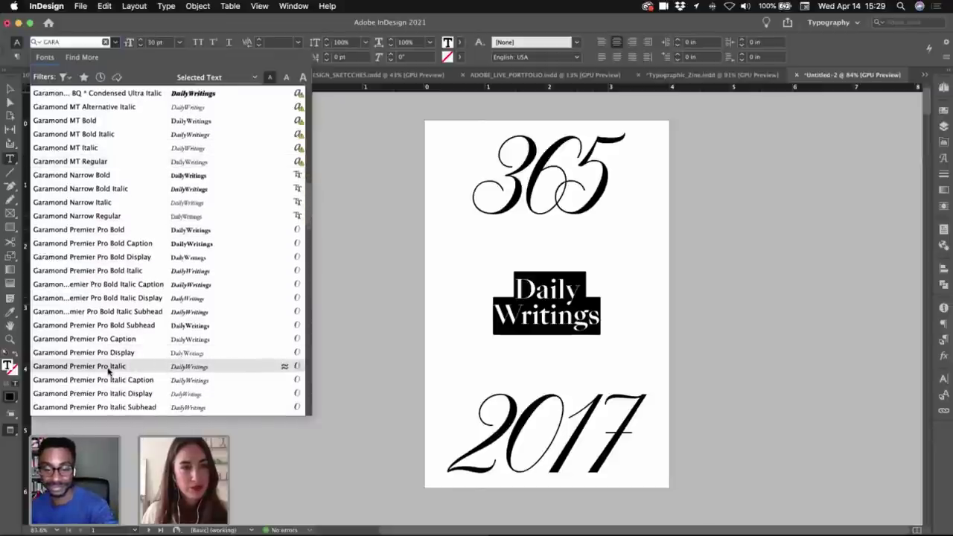
{"action": "key", "text": "Return"}
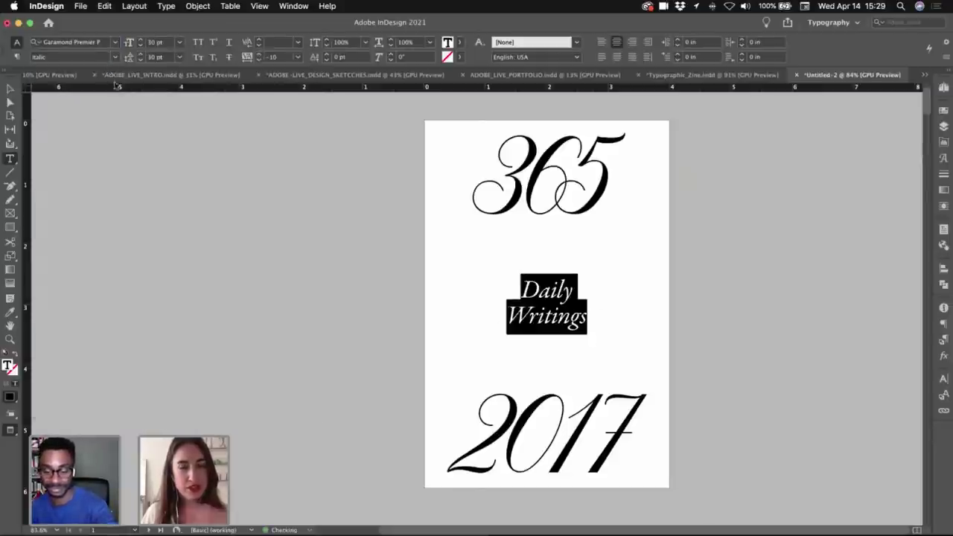
- Switch the Daily Writings text to the Regular style of Garamond Premier Pro
{"action": "left_click", "coordinate": [116, 57]}
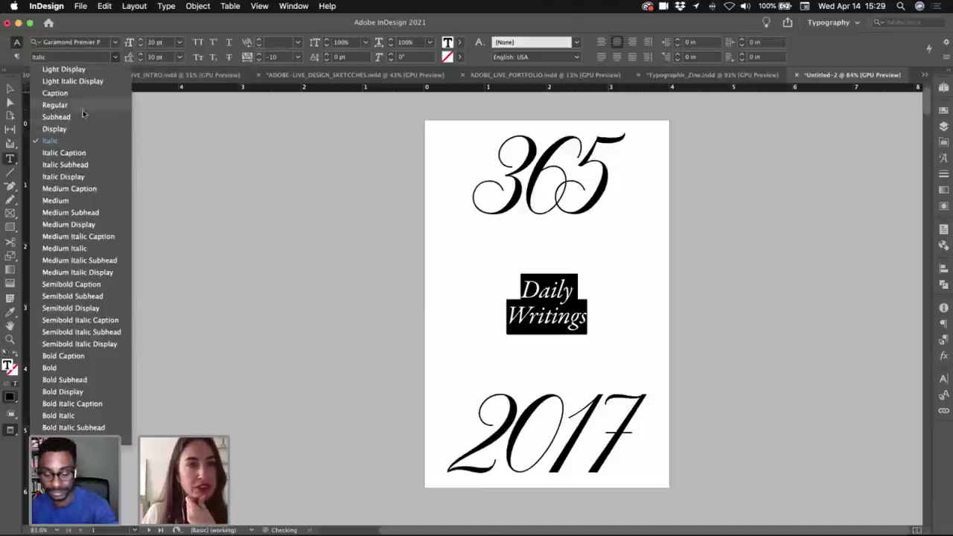
{"action": "left_click", "coordinate": [75, 105]}
{"action": "key", "text": "Escape"}
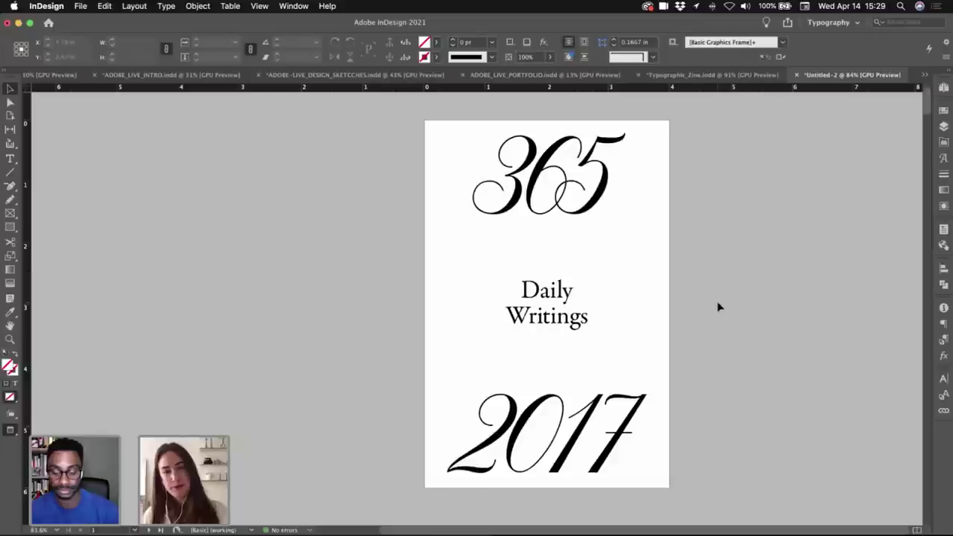
- Scale the 365 frame and its text proportionally to about 5.99 by 3.67 in and move it down slightly
{"action": "left_click", "coordinate": [573, 196]}
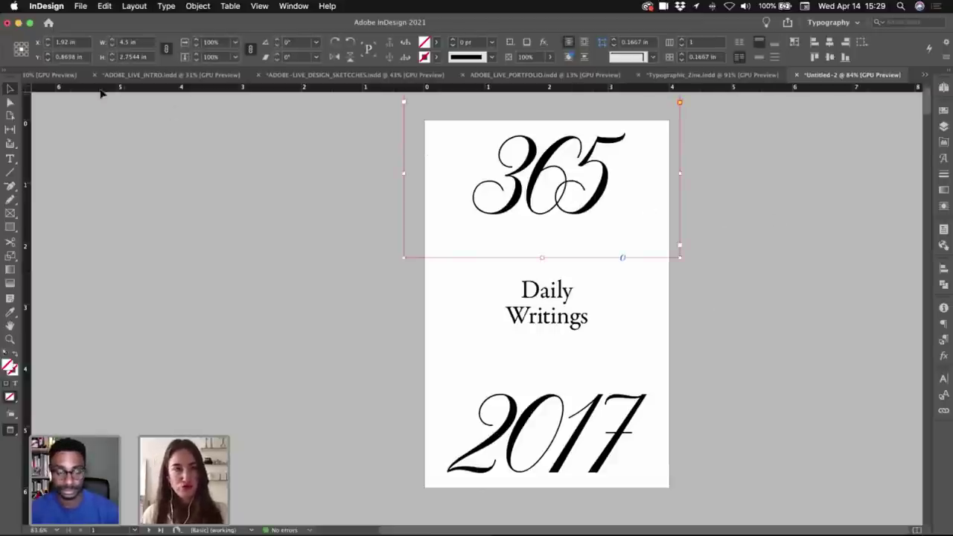
{"action": "left_click", "coordinate": [197, 39], "text": "shift"}
{"action": "left_click", "coordinate": [197, 40], "text": "shift"}
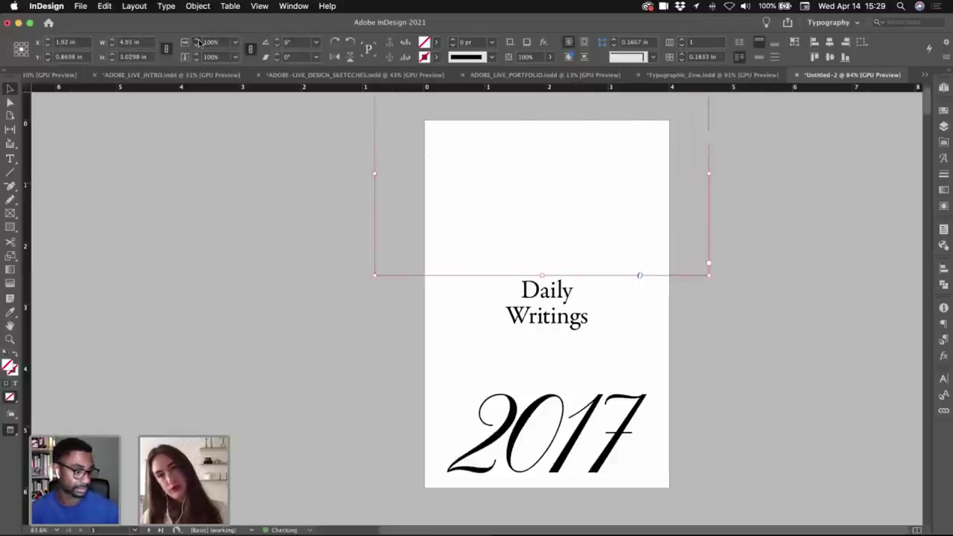
{"action": "left_click", "coordinate": [197, 39], "text": "shift"}
{"action": "left_click_drag", "start_coordinate": [618, 216], "coordinate": [617, 231]}
{"action": "left_click", "coordinate": [613, 416]}
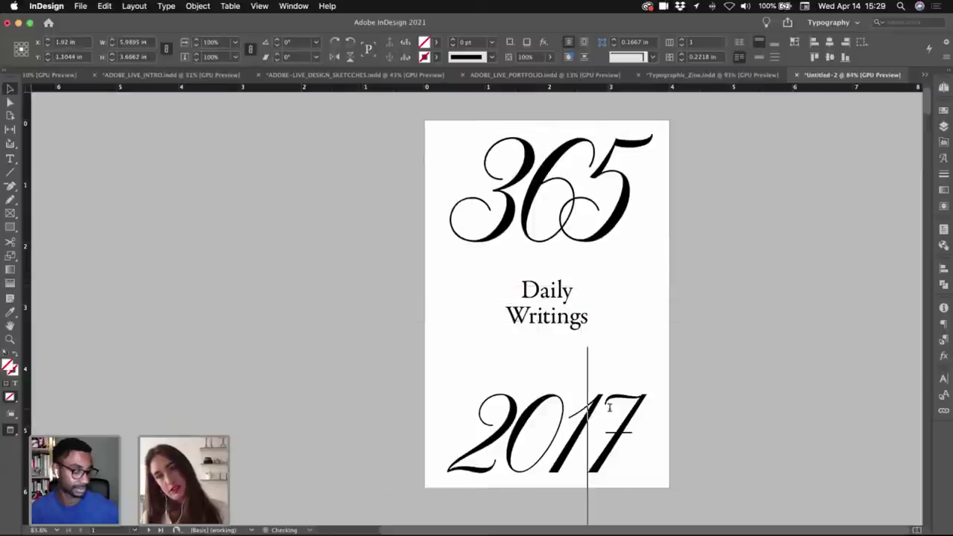
- Adjust the kerning of the 365 text, setting it to -20 between 6 and 5
{"action": "left_click", "coordinate": [619, 227]}
{"action": "key", "text": "t"}
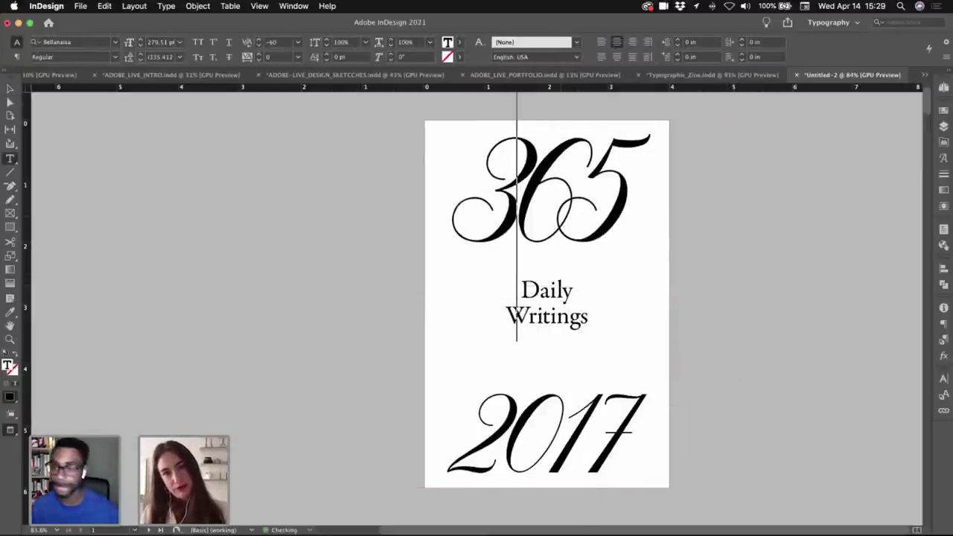
{"action": "key", "text": "Right"}
{"action": "key", "text": "Left"}
{"action": "key", "text": "Right"}
{"action": "key", "text": "alt+Right"}
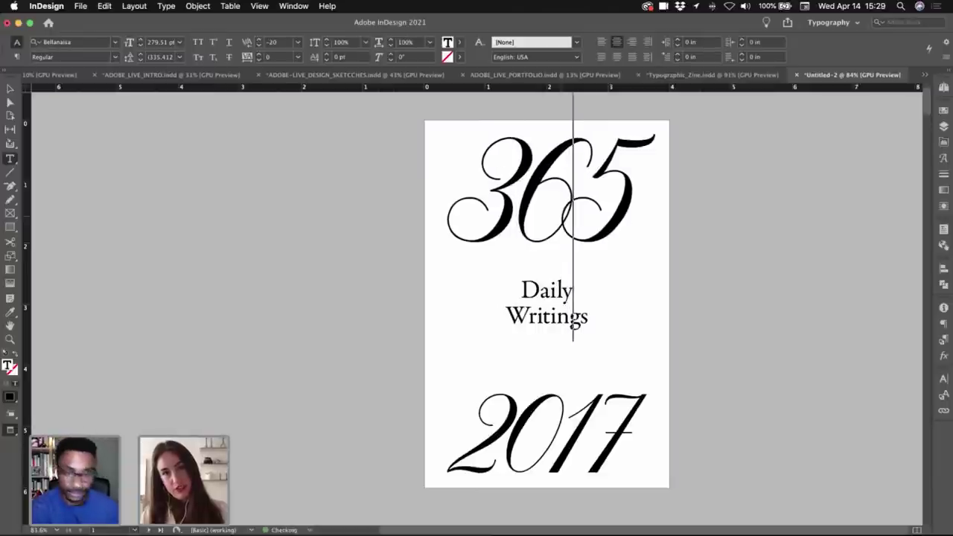
{"action": "key", "text": "Escape"}
- Compare the 2017 text's formatting, round the 365 text's size up to 280 pt, and show the layout guides again
{"action": "double_click", "coordinate": [590, 432]}
{"action": "left_click", "coordinate": [590, 432]}
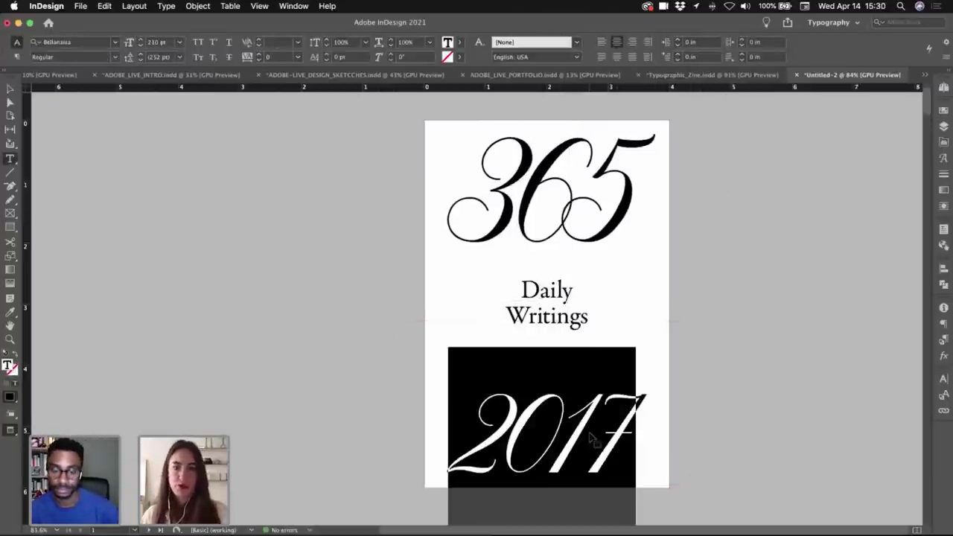
{"action": "key", "text": "Escape"}
{"action": "triple_click", "coordinate": [579, 153]}
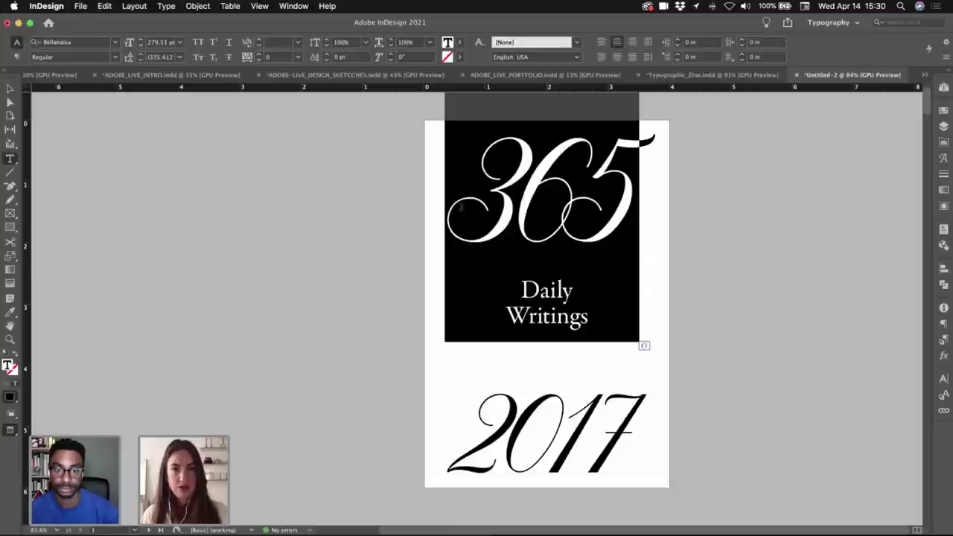
{"action": "left_click", "coordinate": [140, 40]}
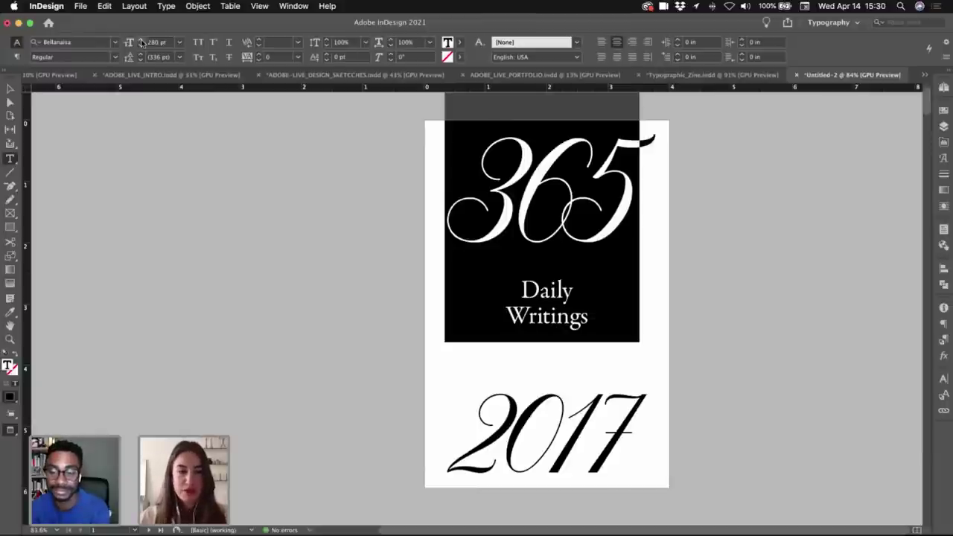
{"action": "key", "text": "Escape"}
{"action": "key", "text": "w"}
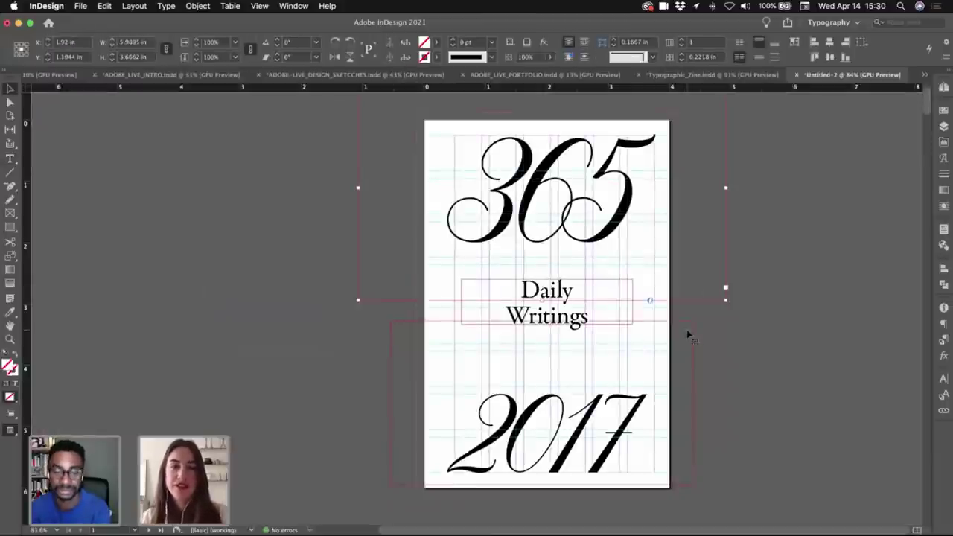
- Compare the 365 text's size with the 2017 text and set the 2017 text to 280 pt
{"action": "left_click", "coordinate": [688, 417]}
{"action": "triple_click", "coordinate": [578, 417]}
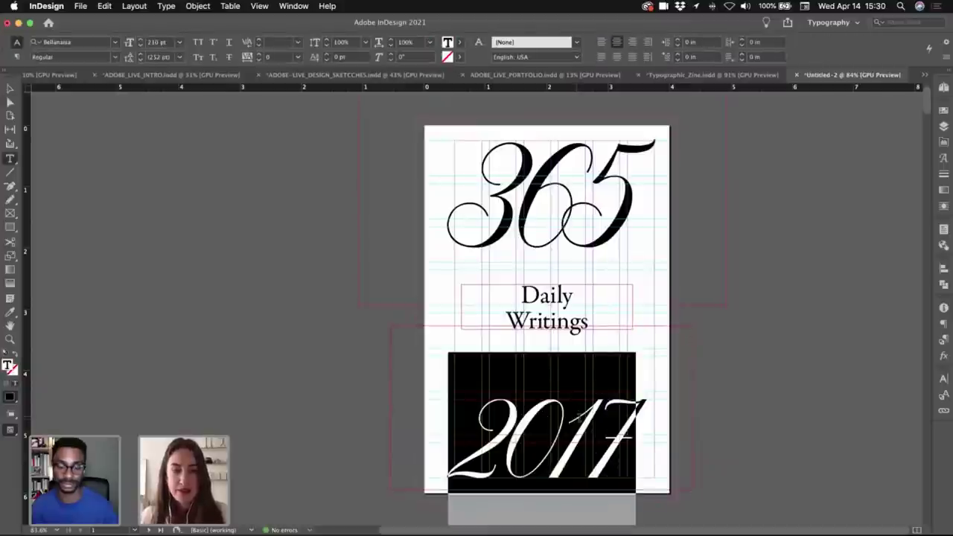
{"action": "double_click", "coordinate": [557, 239]}
{"action": "triple_click", "coordinate": [564, 417]}
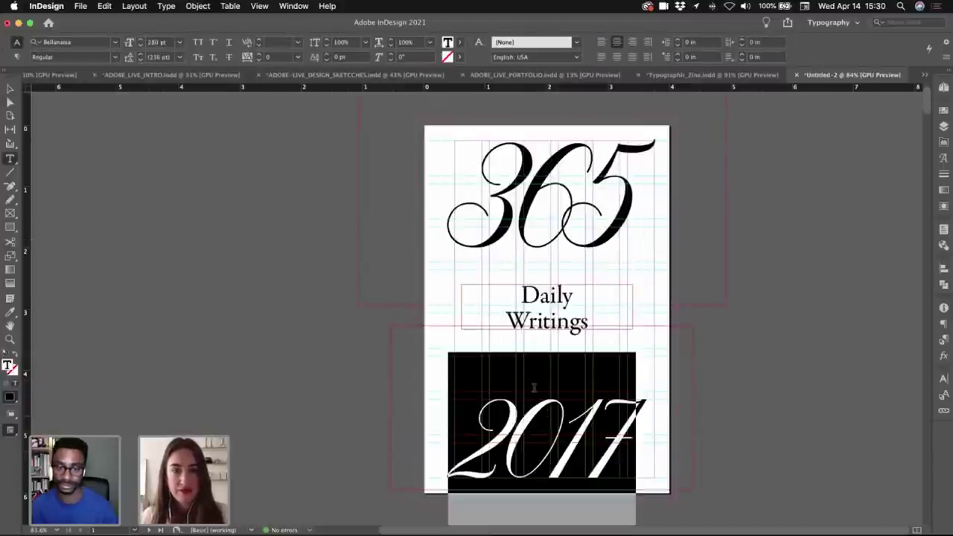
{"action": "left_click", "coordinate": [152, 43]}
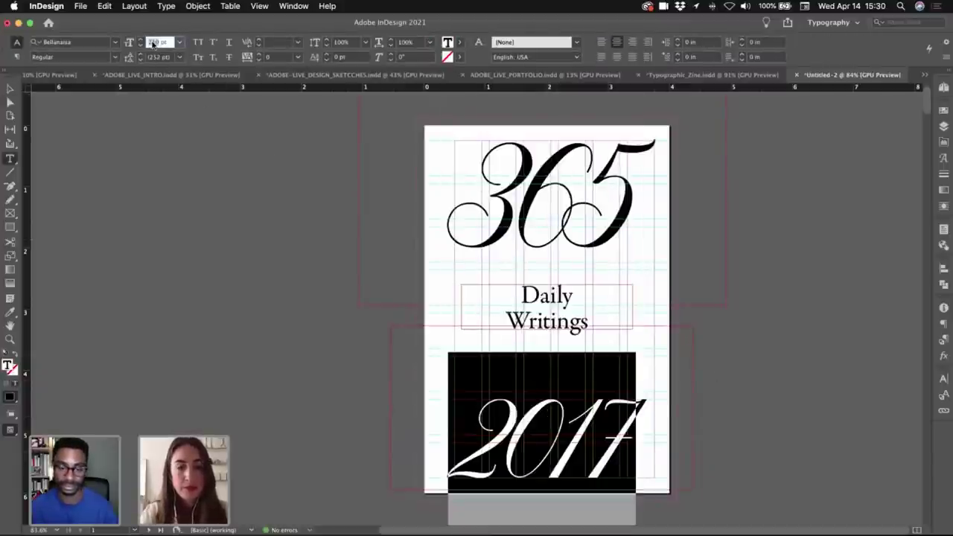
{"action": "type", "text": "250"}
{"action": "key", "text": "Return"}
{"action": "key", "text": "Escape"}
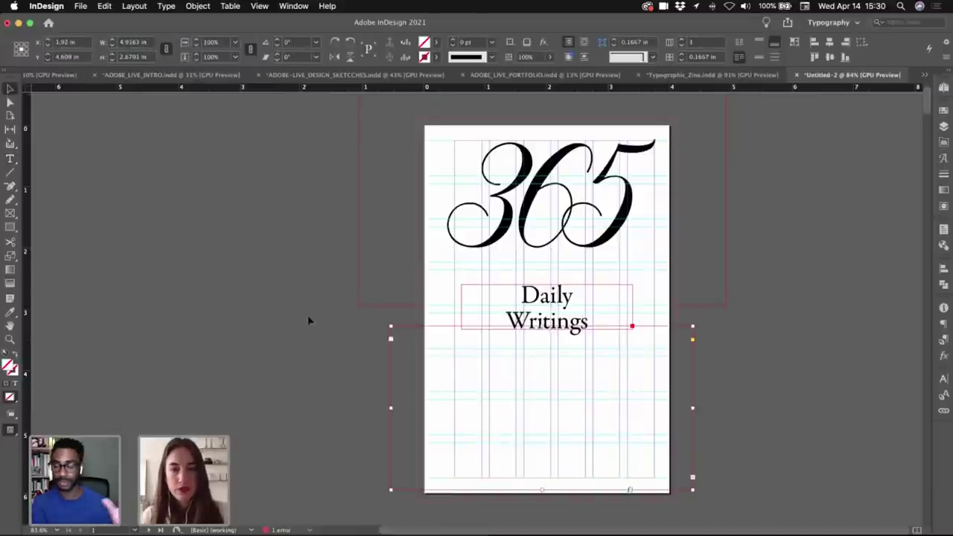
- Enlarge the 2017 frame to about 5.68 by 3.09 in, nudge it to the right and preview the cover without guides
{"action": "left_click_drag", "start_coordinate": [391, 326], "coordinate": [344, 300]}
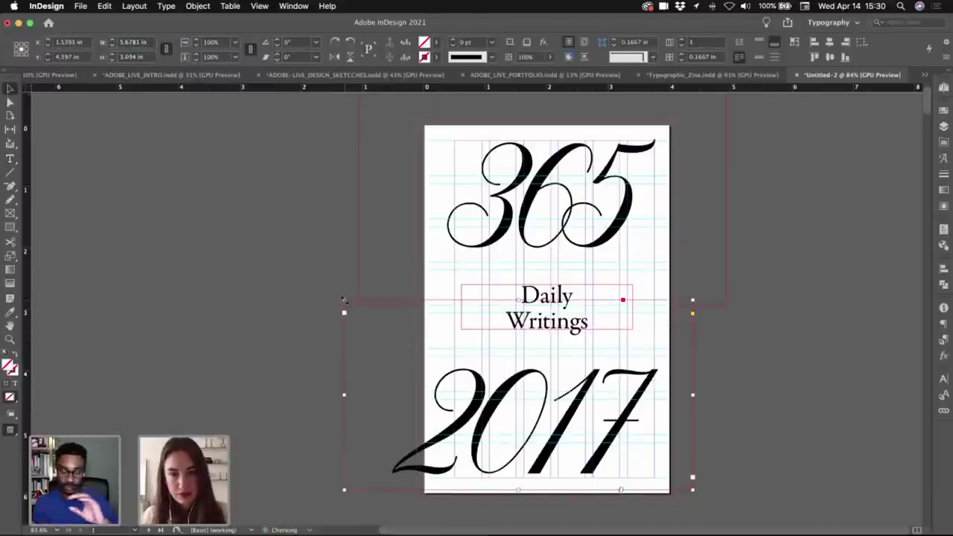
{"action": "key", "text": "shift+Right"}
{"action": "key", "text": "shift+Right"}
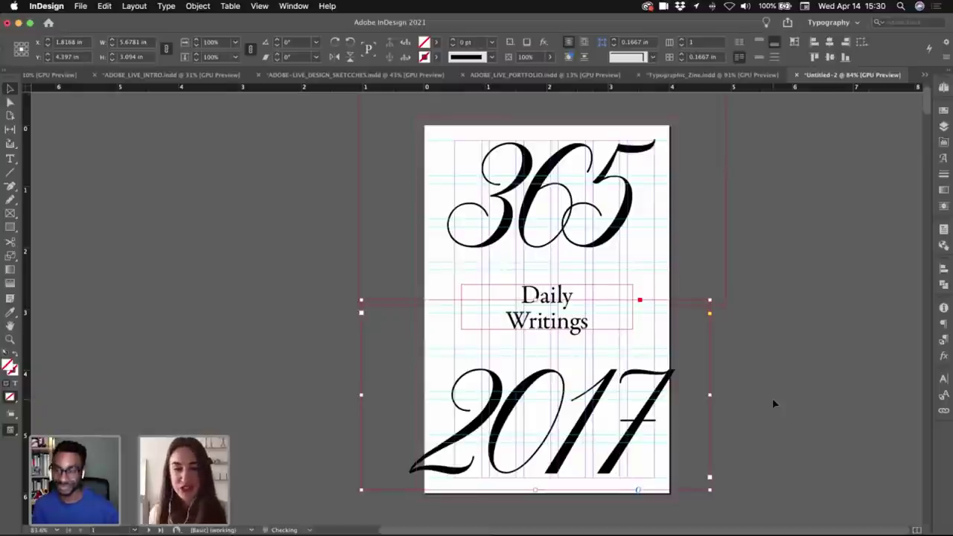
{"action": "left_click", "coordinate": [773, 353]}
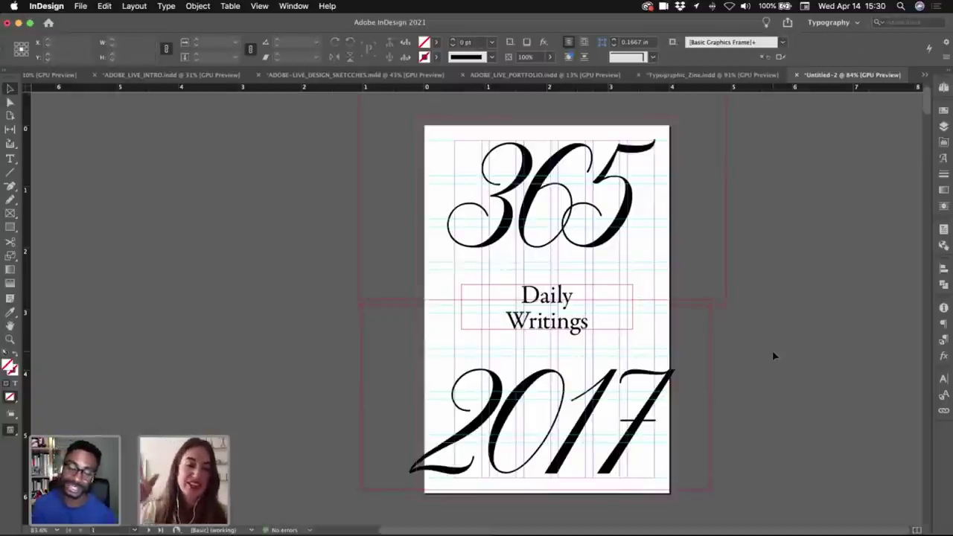
{"action": "key", "text": "w"}
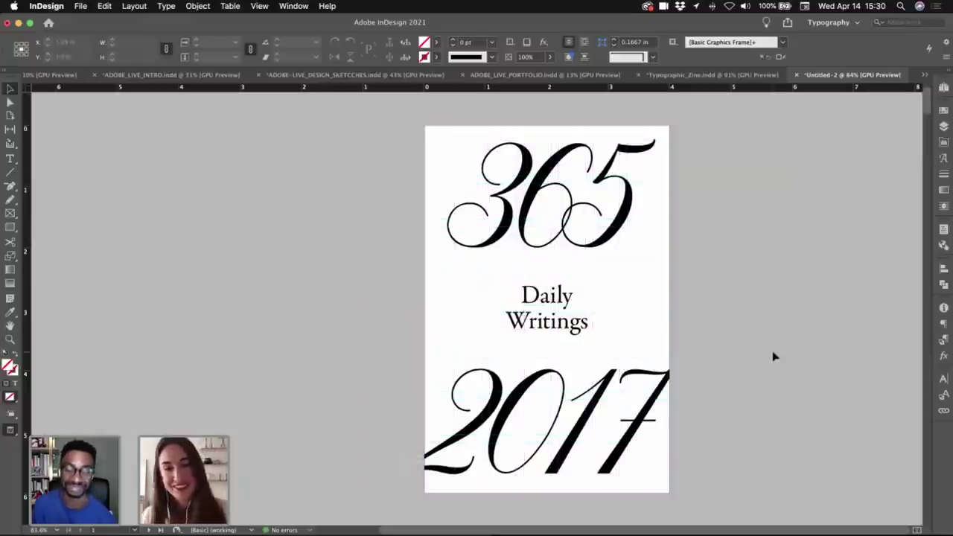
{"action": "left_click", "coordinate": [727, 303]}
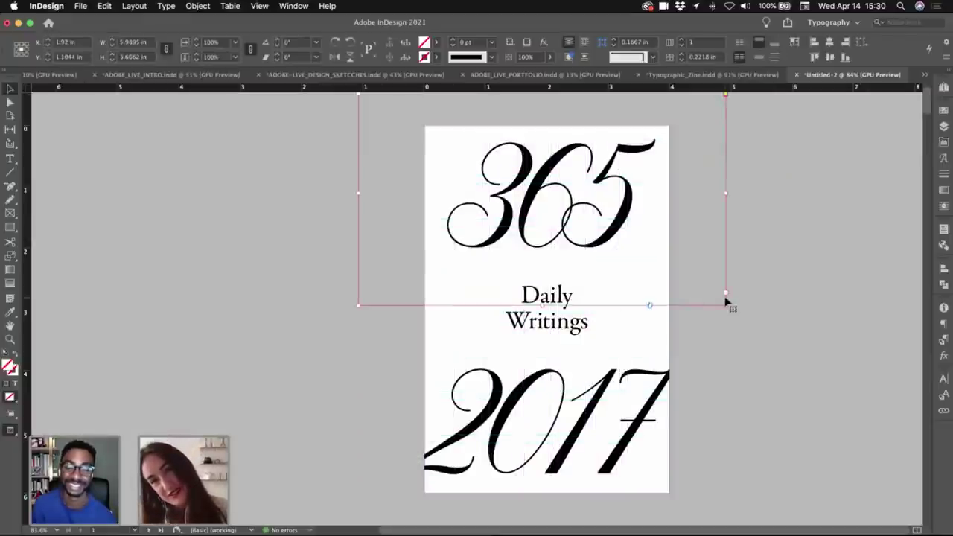
{"action": "left_click", "coordinate": [744, 343]}
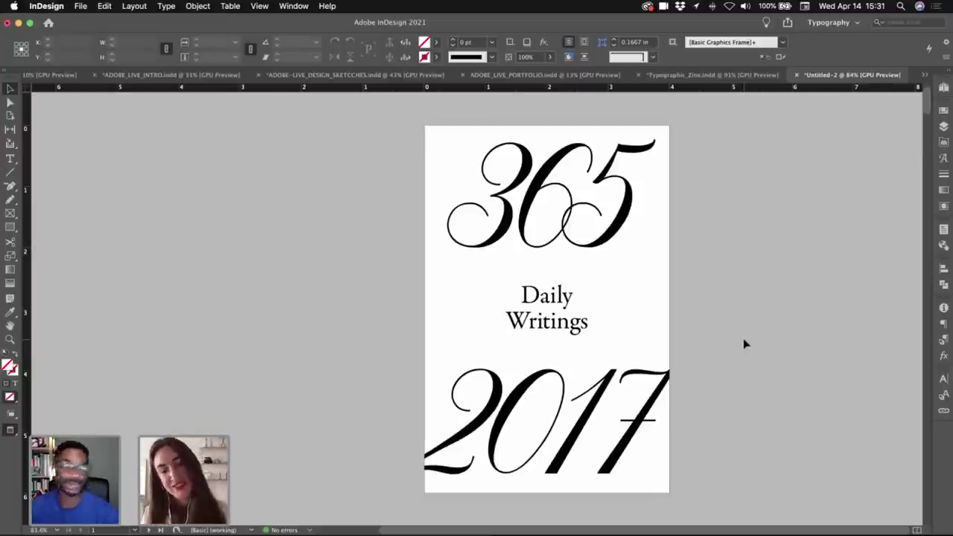
- Tighten the kerning between 0 and 1 in the 2017 text to -80
{"action": "left_click", "coordinate": [712, 362]}
{"action": "key", "text": "t"}
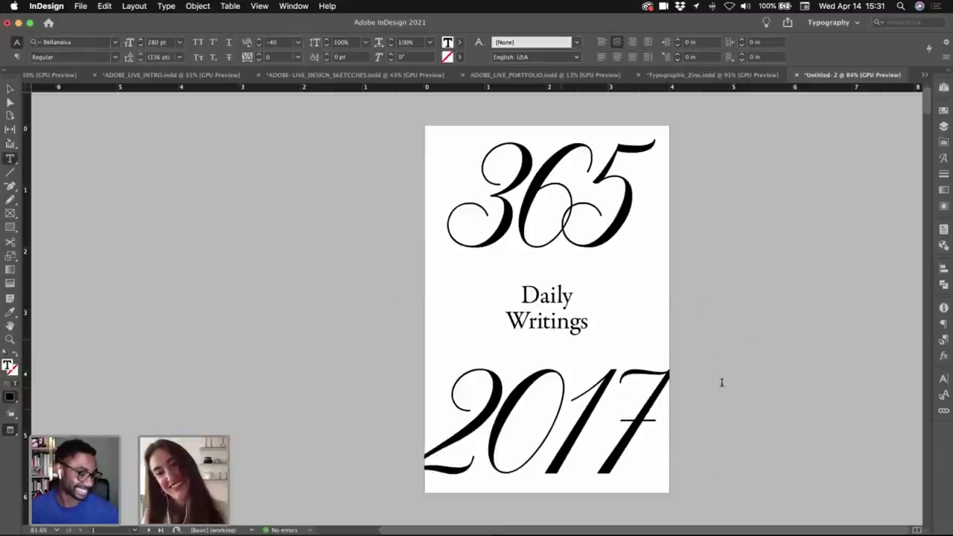
{"action": "key", "text": "Left"}
{"action": "key", "text": "alt+Left"}
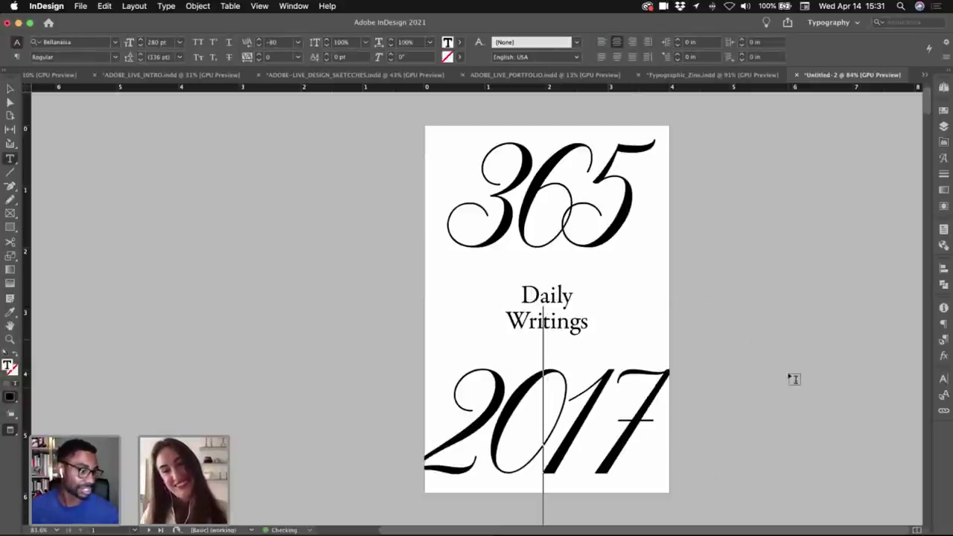
{"action": "key", "text": "Escape"}
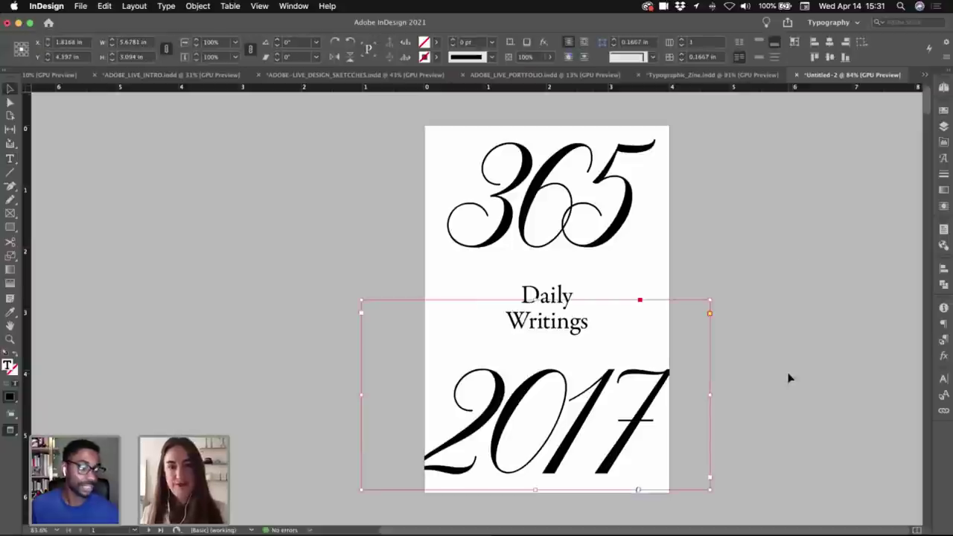
- Show the layout guides again and shift the Daily Writings frame slightly left to the margin guide
{"action": "left_click", "coordinate": [798, 218]}
{"action": "key", "text": "w"}
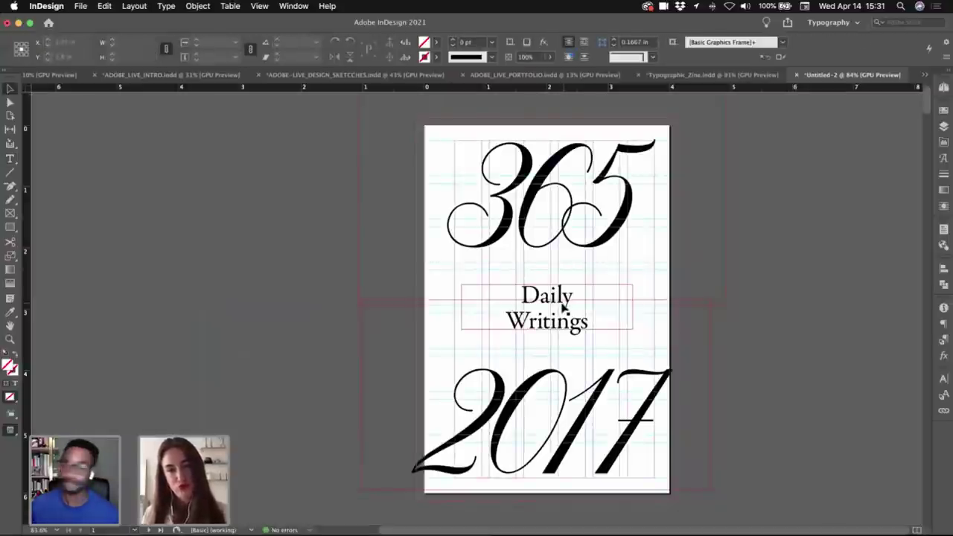
{"action": "left_click_drag", "start_coordinate": [564, 304], "coordinate": [559, 305]}
{"action": "left_click", "coordinate": [721, 315]}
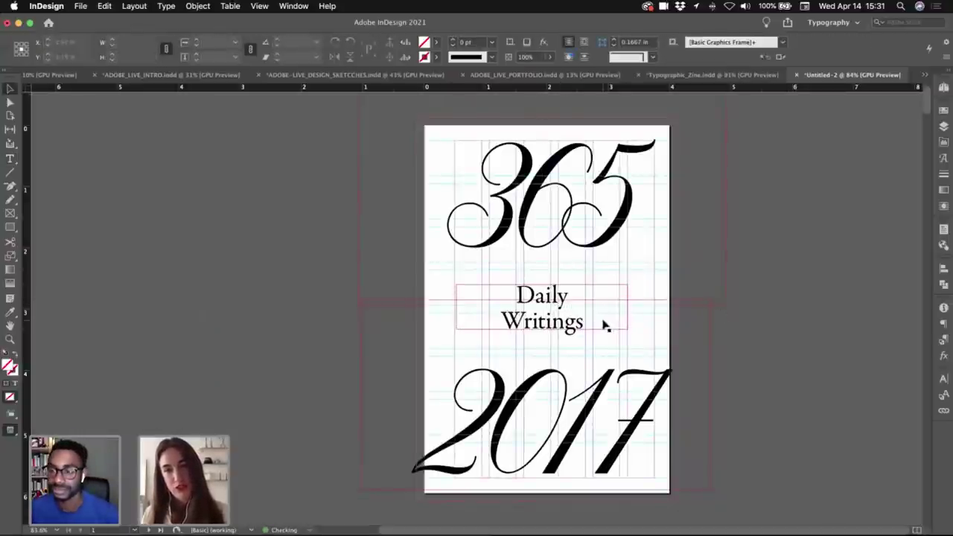
{"action": "key", "text": "w"}
{"action": "key", "text": "w"}
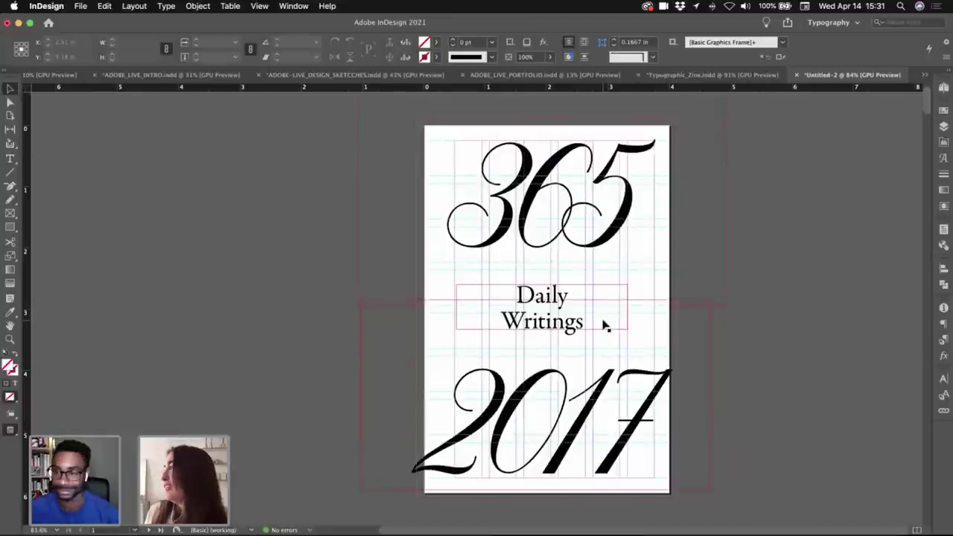
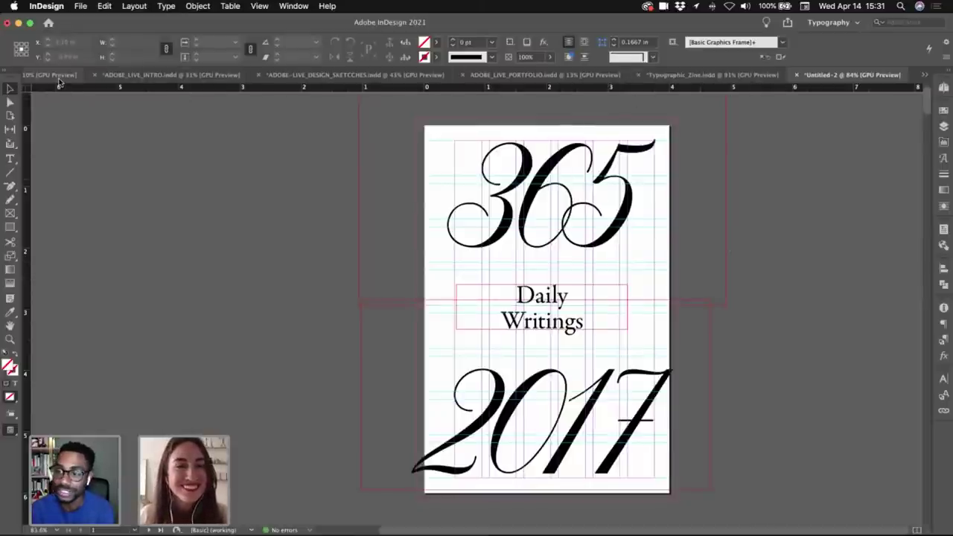
- Check the Friday page in the ADOBE-LIVE_DESIGN_SKETCCHES document and return to the untitled zine document
{"action": "left_click", "coordinate": [383, 76]}
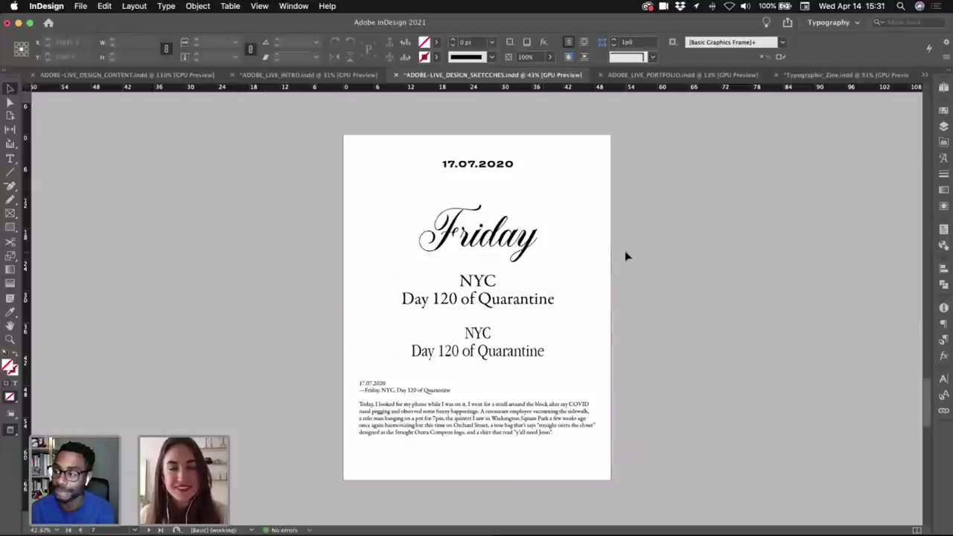
{"action": "left_click", "coordinate": [532, 220]}
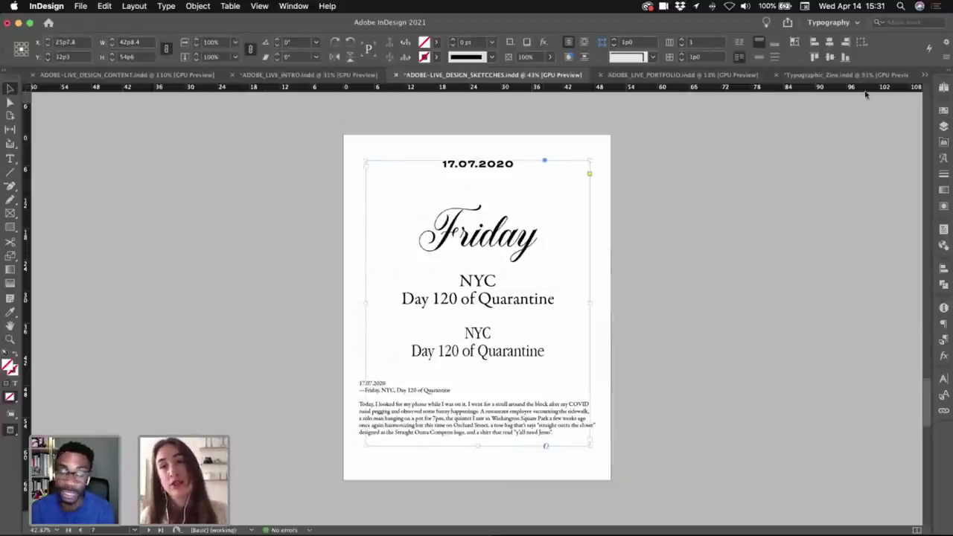
{"action": "left_click", "coordinate": [926, 75]}
{"action": "left_click", "coordinate": [819, 129]}
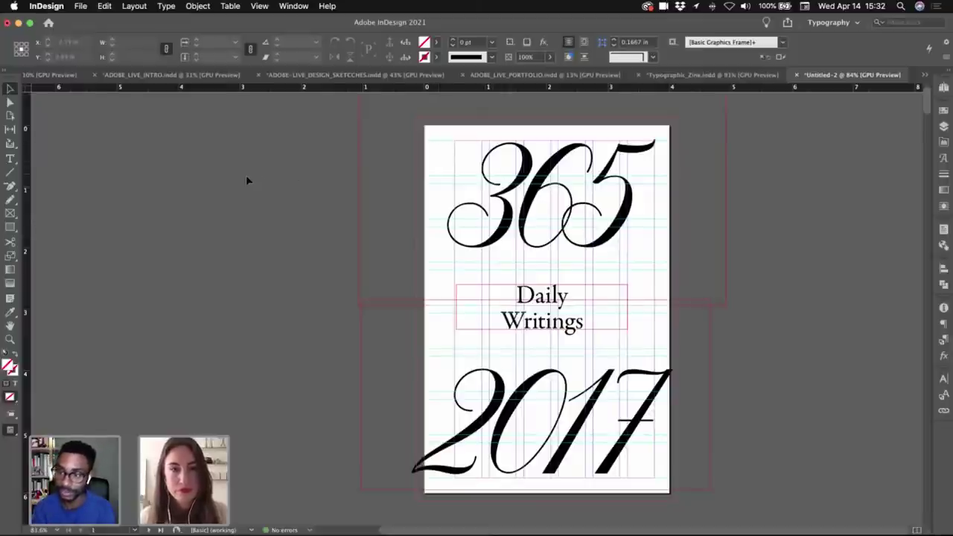
- Save the zine as an InDesign 2021 document named ADOBE_LIVE_TYPOGRAPHIC-ZINE_2020 in the DESIGN folder
{"action": "left_click", "coordinate": [82, 7]}
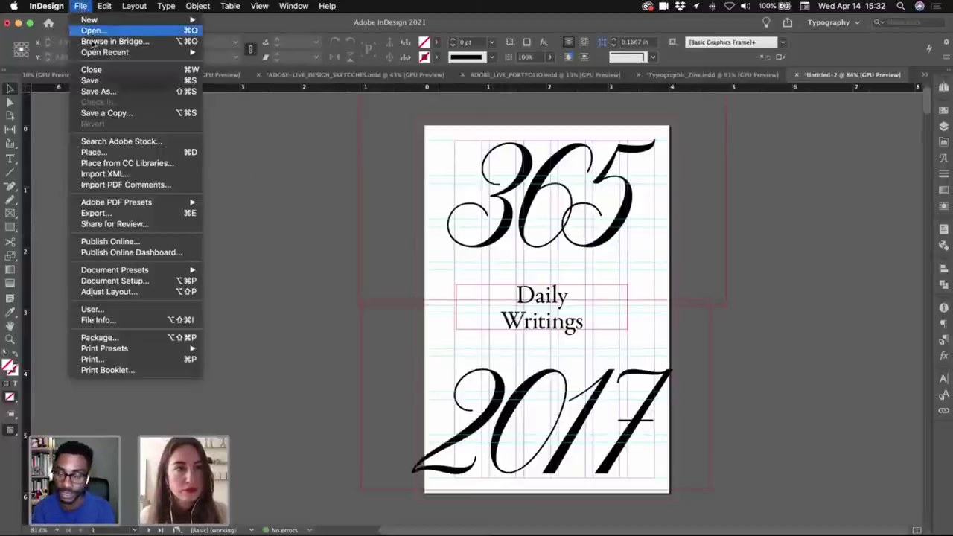
{"action": "left_click", "coordinate": [95, 90]}
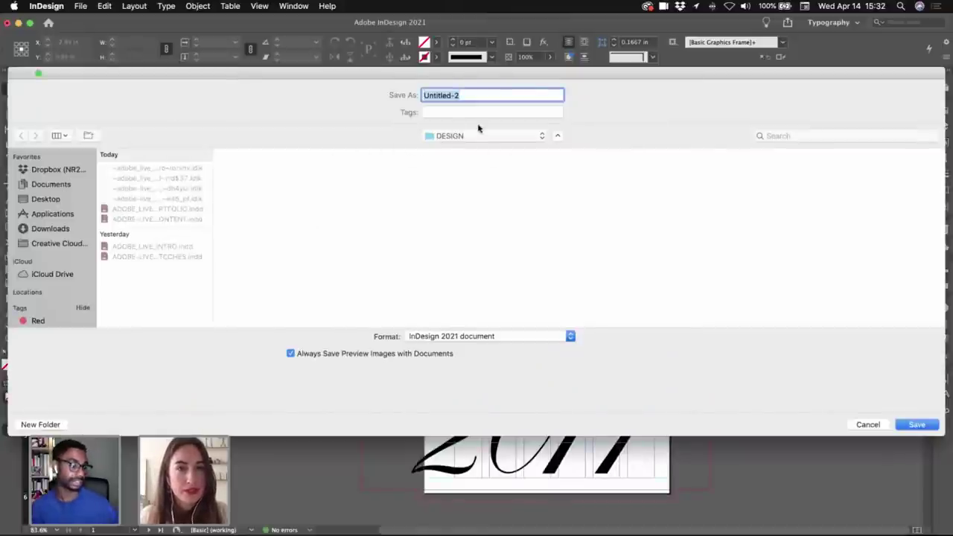
{"action": "type", "text": "ADOBER_"}
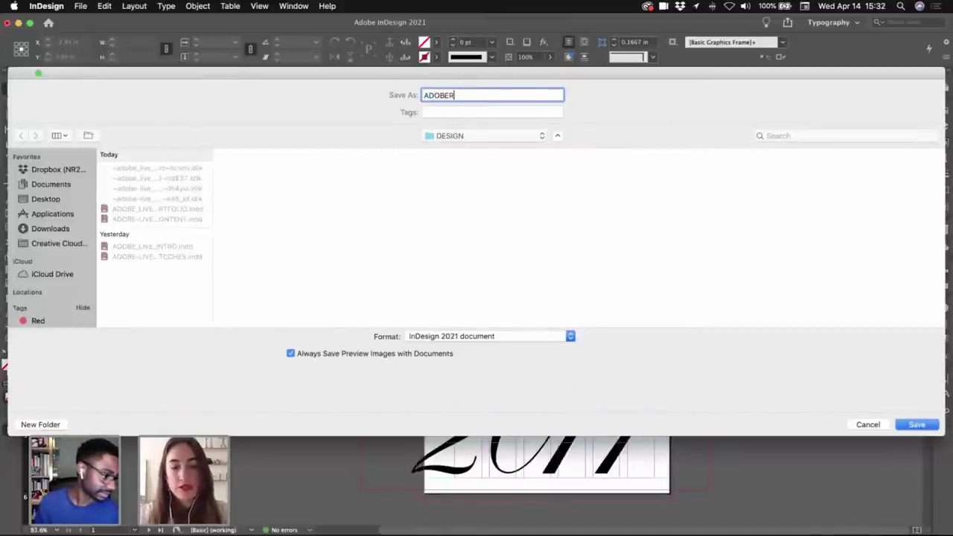
{"action": "key", "text": "BackSpace"}
{"action": "key", "text": "BackSpace"}
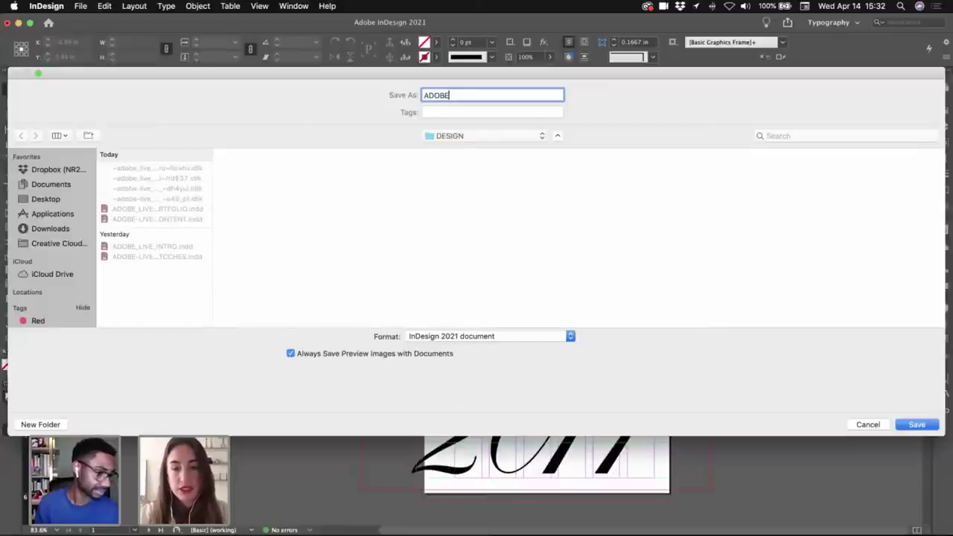
{"action": "type", "text": "_LIVE"}
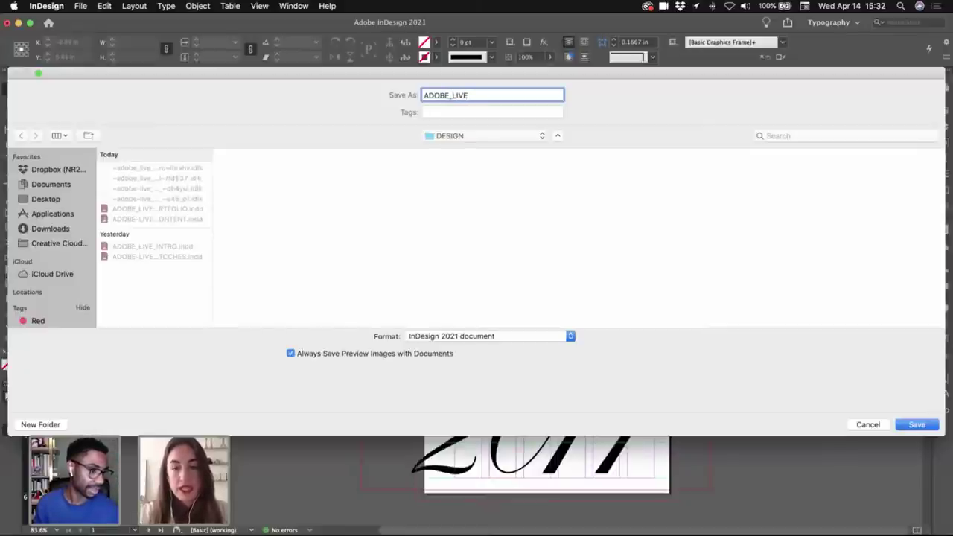
{"action": "type", "text": "_TYPOG"}
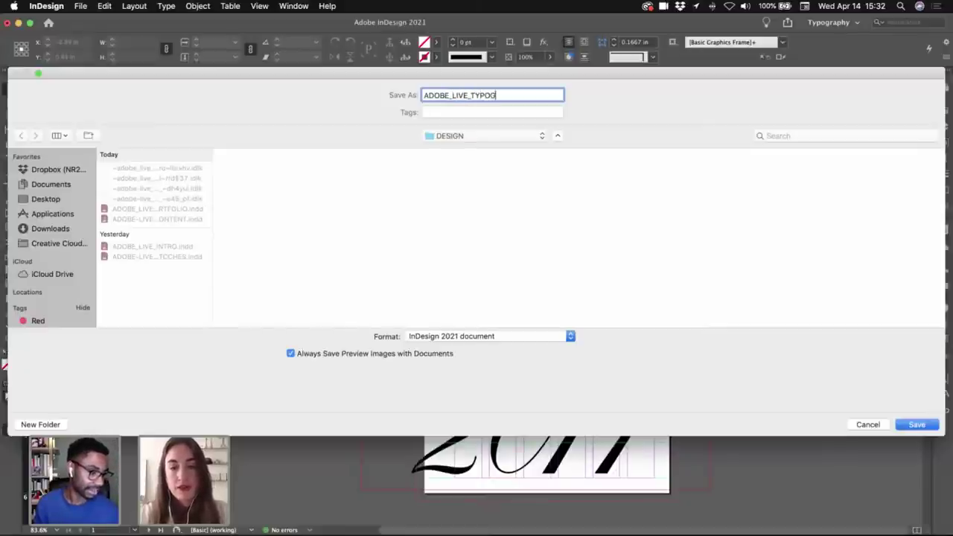
{"action": "type", "text": "RAPHIC-ZON"}
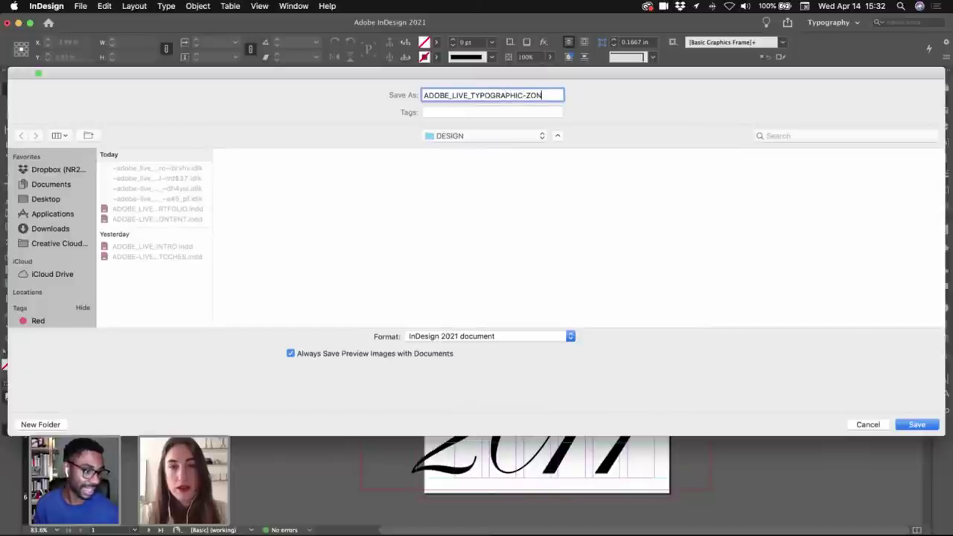
{"action": "key", "text": "BackSpace"}
{"action": "key", "text": "BackSpace"}
{"action": "type", "text": "INE"}
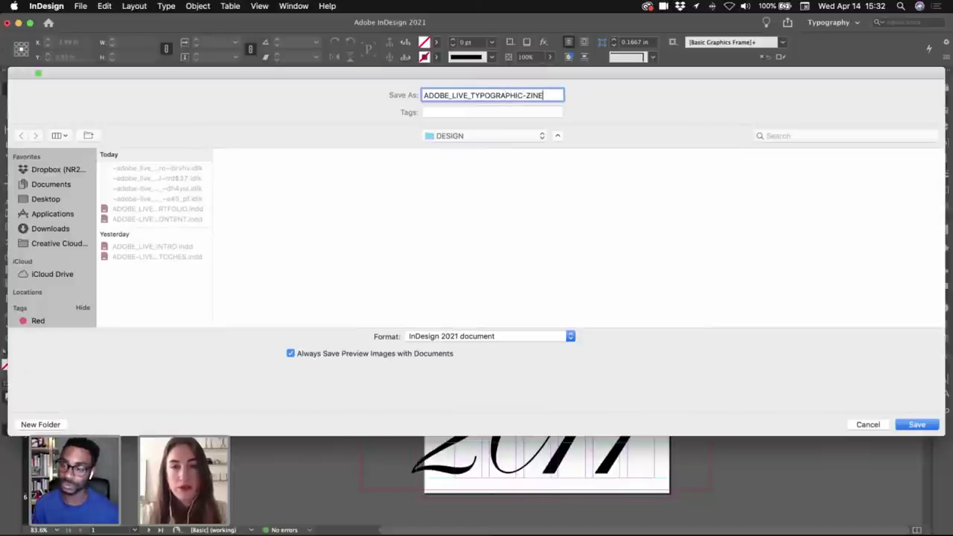
{"action": "type", "text": "_"}
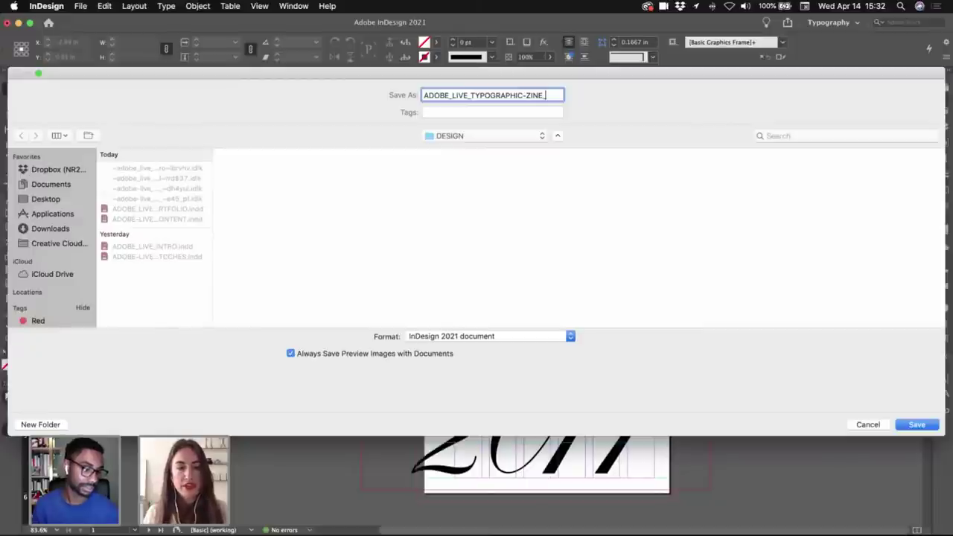
{"action": "type", "text": "2020"}
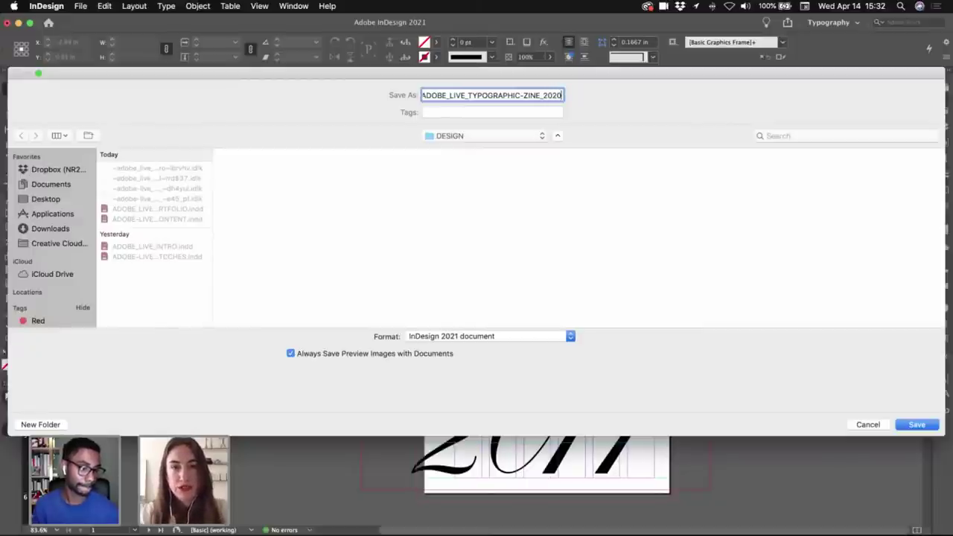
{"action": "key", "text": "Return"}
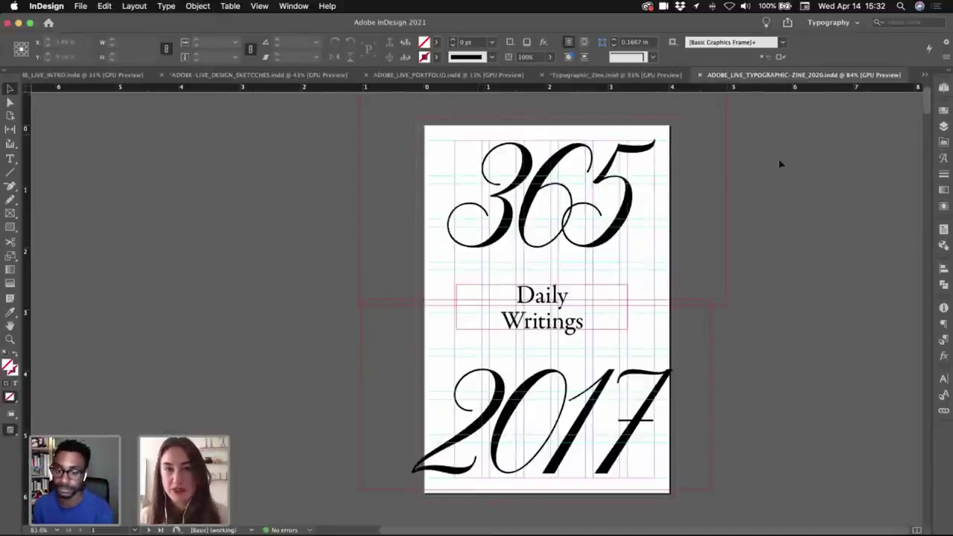
- Review the cover composition with and without the layout guides, ending in the clean preview
{"action": "key", "text": "w"}
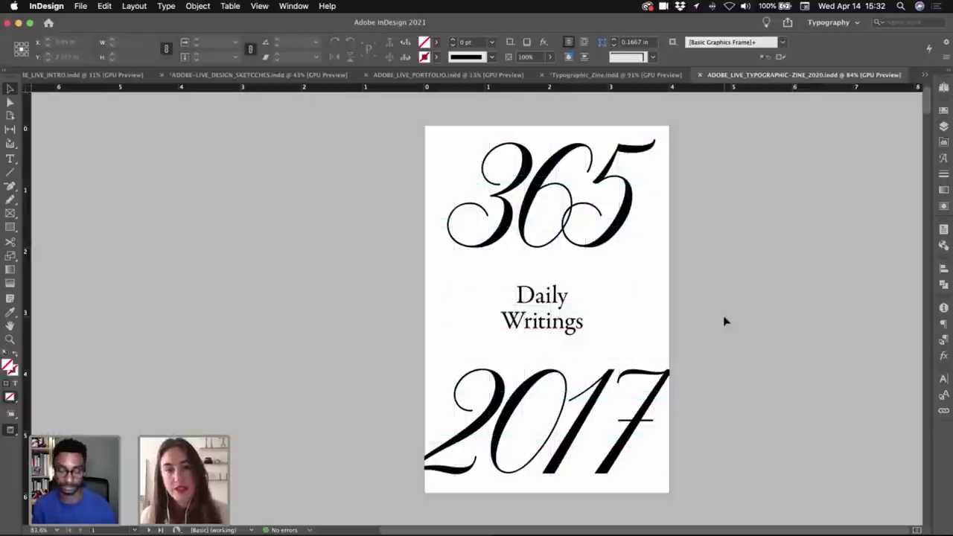
{"action": "key", "text": "w"}
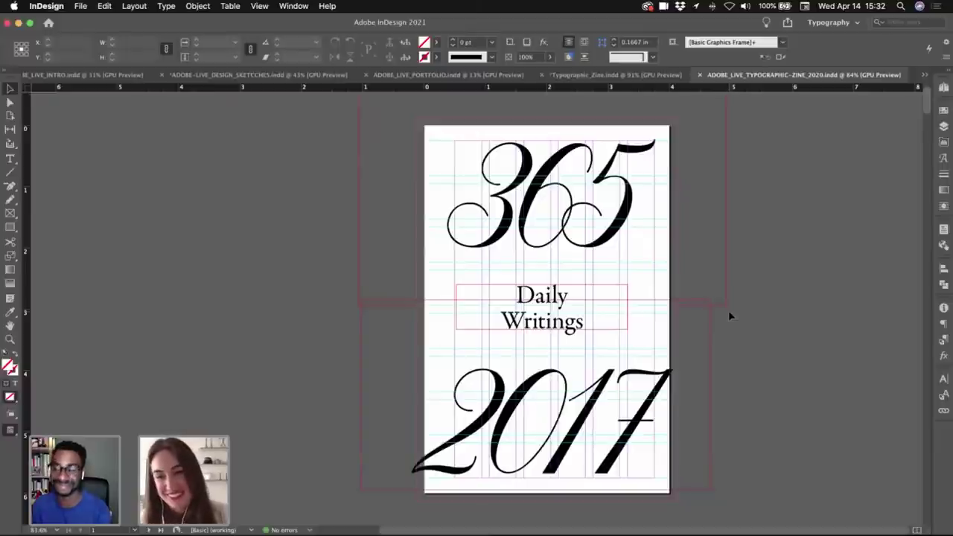
{"action": "scroll", "coordinate": [729, 317], "scroll_direction": "down", "scroll_amount": 1}
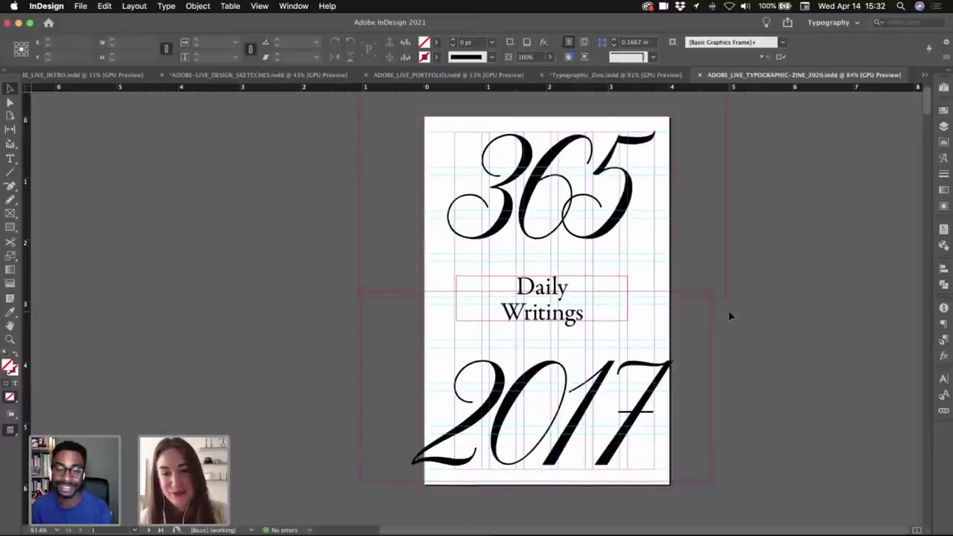
{"action": "key", "text": "w"}
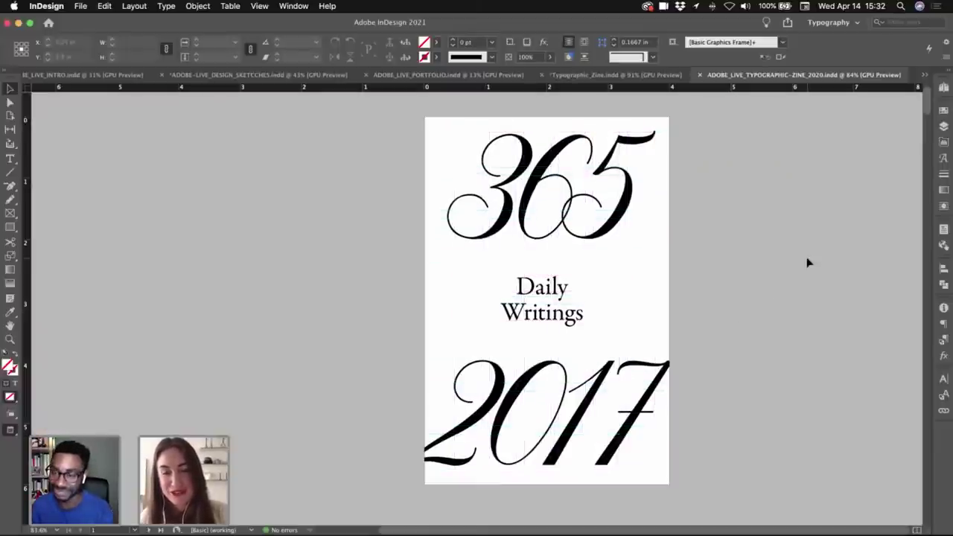
- Show the layout guides, go to the blank spread 2-3 of the zine, and switch to the ADOBE-LIVE_DESIGN_CONTENT document
{"action": "left_click_drag", "start_coordinate": [690, 290], "coordinate": [621, 281]}
{"action": "key", "text": "w"}
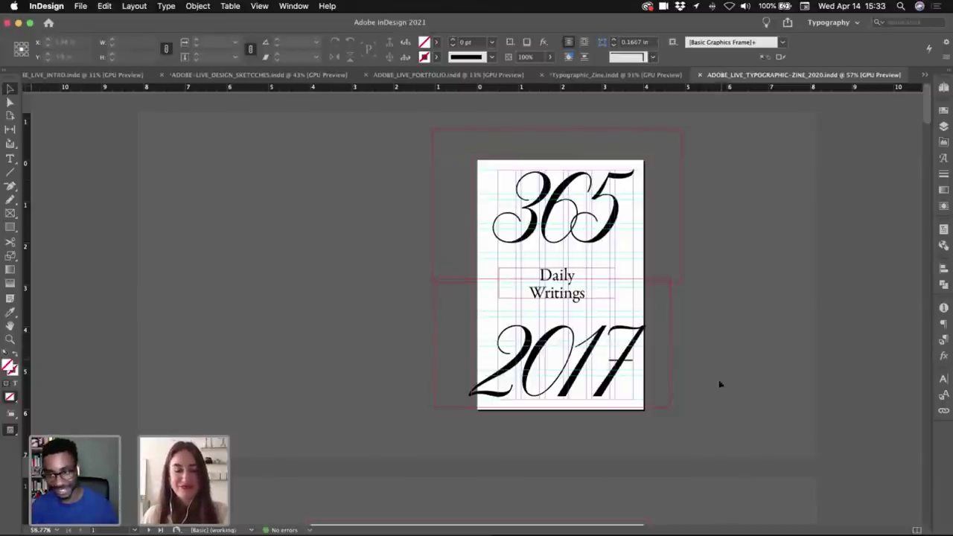
{"action": "scroll", "coordinate": [713, 350], "scroll_direction": "down", "scroll_amount": 5}
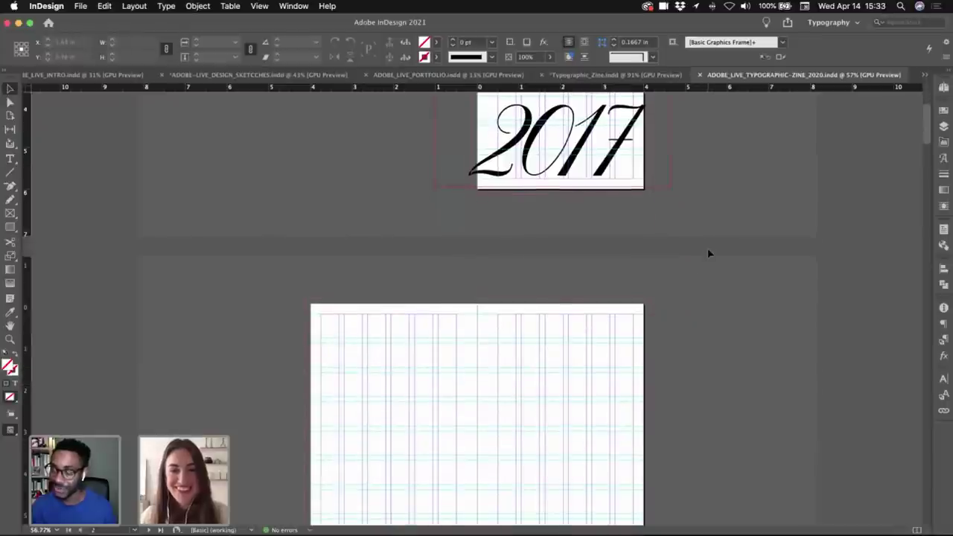
{"action": "scroll", "coordinate": [704, 251], "scroll_direction": "down", "scroll_amount": 1}
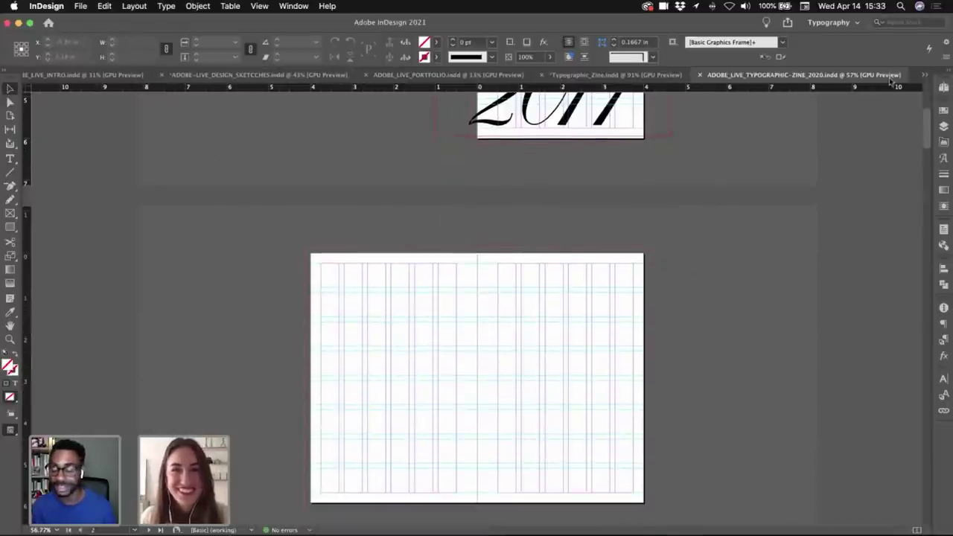
{"action": "left_click", "coordinate": [923, 76]}
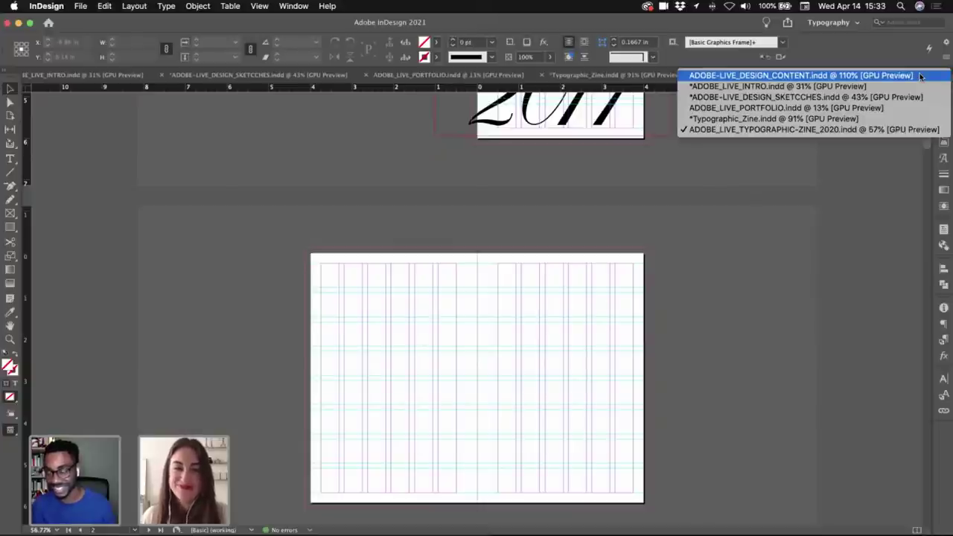
{"action": "left_click", "coordinate": [921, 77]}
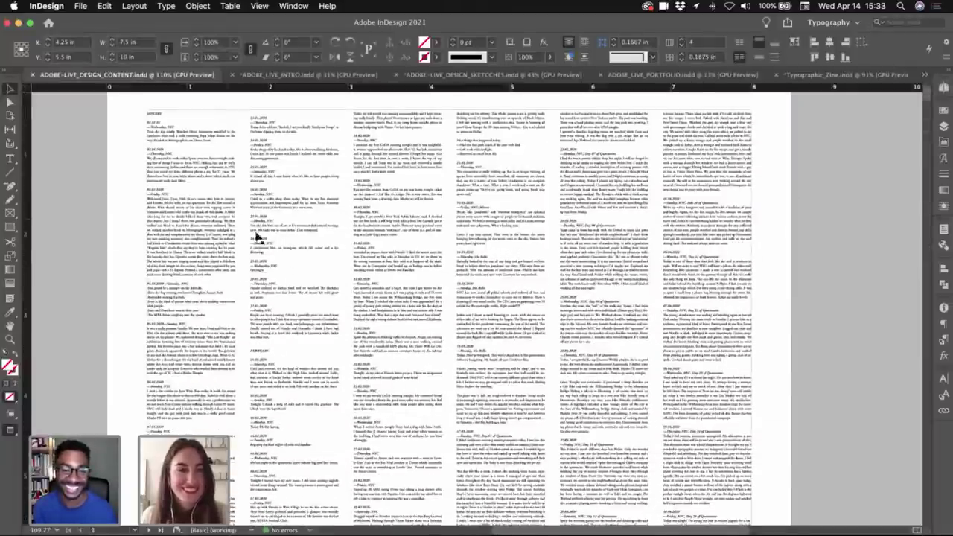
- Look over the dated journal entries laid out in columns on the first page of the content document
{"action": "scroll", "coordinate": [503, 335], "scroll_direction": "down", "scroll_amount": 3}
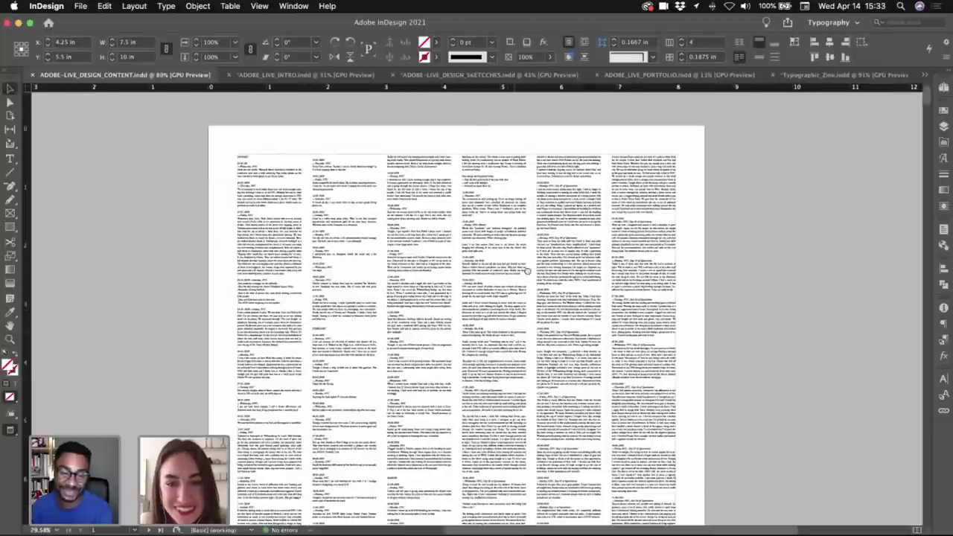
{"action": "scroll", "coordinate": [522, 298], "scroll_direction": "down", "scroll_amount": 3}
{"action": "scroll", "coordinate": [462, 309], "scroll_direction": "down", "scroll_amount": 1}
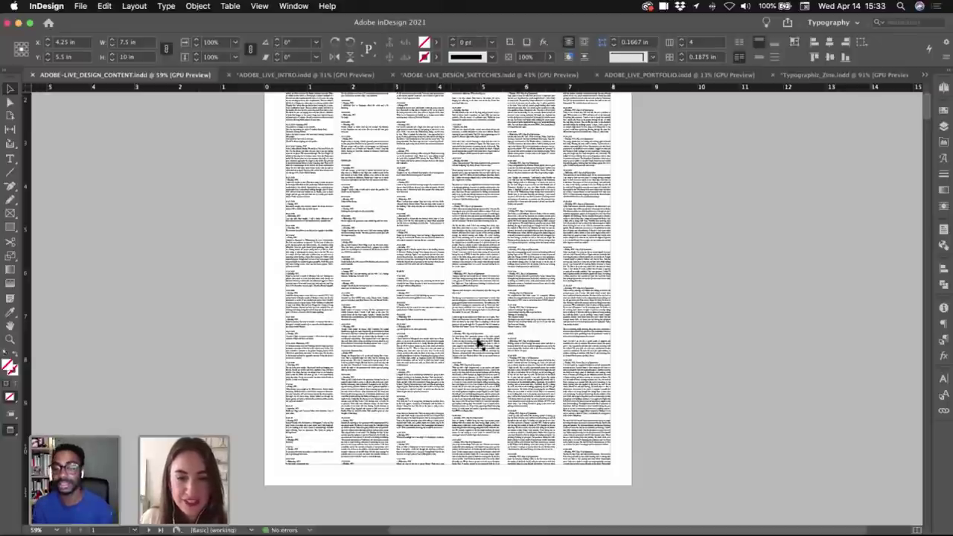
{"action": "scroll", "coordinate": [400, 452], "scroll_direction": "up", "scroll_amount": 3}
{"action": "left_click_drag", "start_coordinate": [398, 452], "coordinate": [393, 453]}
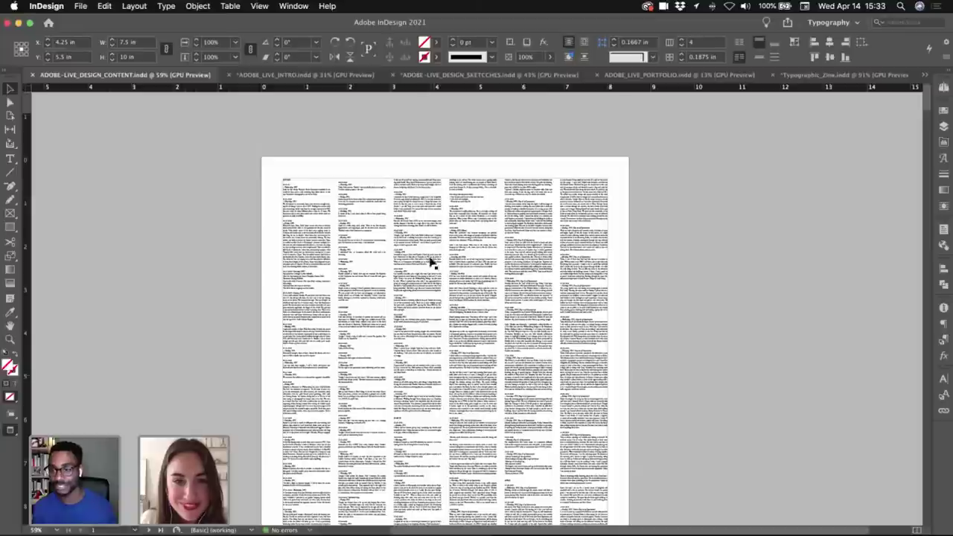
{"action": "key", "text": "z"}
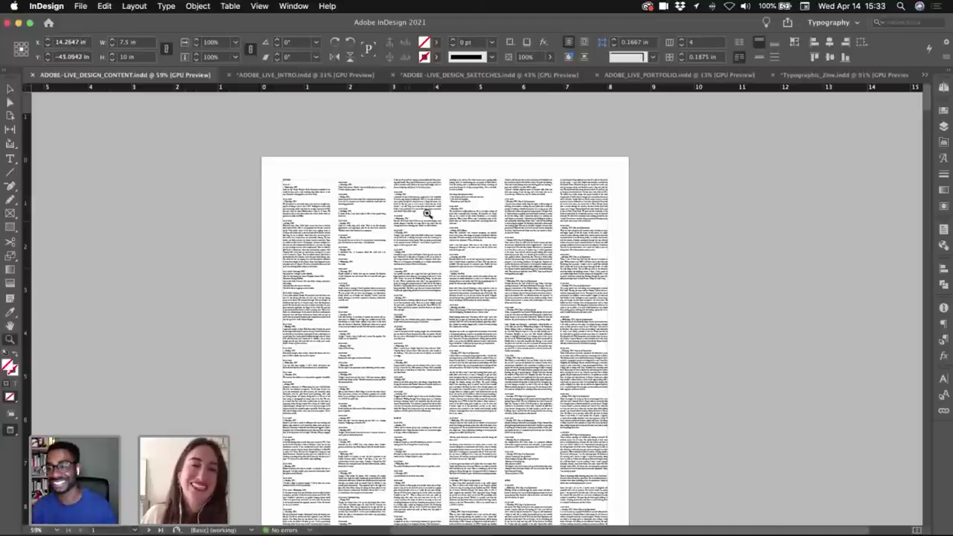
{"action": "left_click_drag", "start_coordinate": [411, 222], "coordinate": [473, 225]}
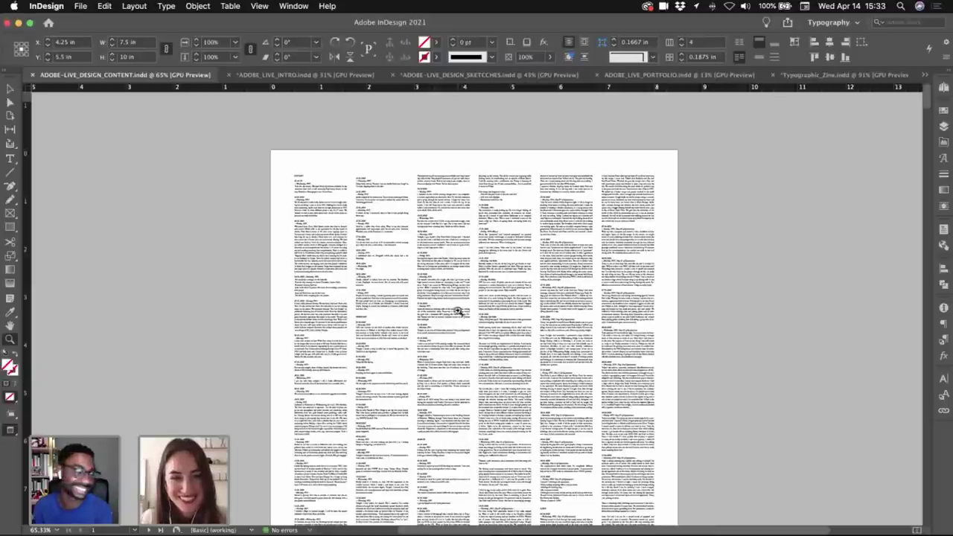
{"action": "scroll", "coordinate": [457, 313], "scroll_direction": "down", "scroll_amount": 3}
{"action": "key", "text": "v"}
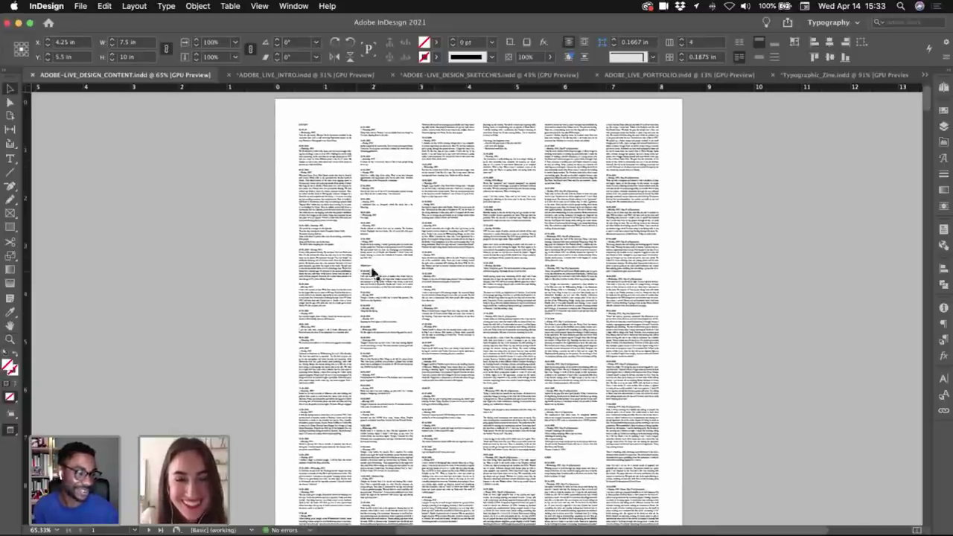
- Copy the full journal text from its frame in the content document
{"action": "left_click_drag", "start_coordinate": [372, 273], "coordinate": [270, 97]}
{"action": "double_click", "coordinate": [363, 229]}
{"action": "key", "text": "Escape"}
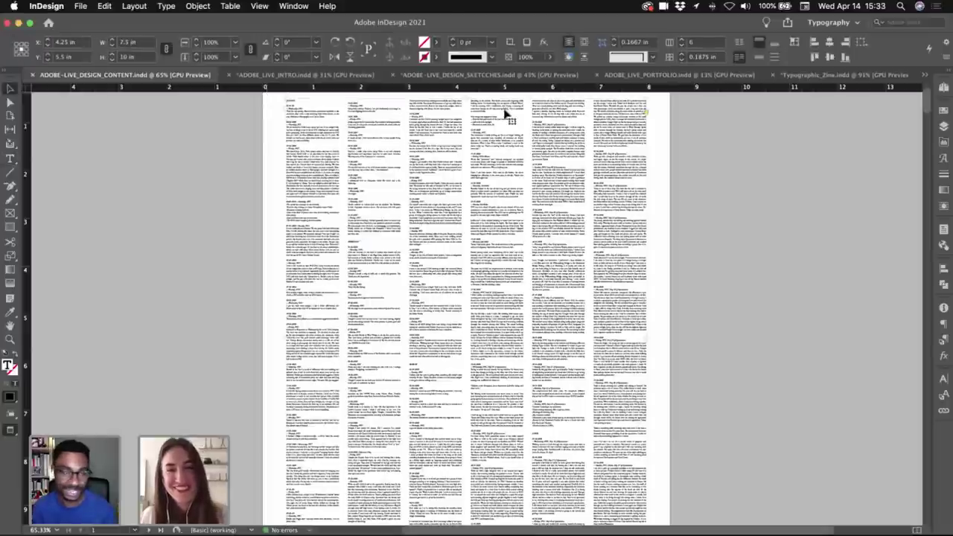
- In ADOBE_LIVE_TYPOGRAPHIC-ZINE_2020, draw a 3.25 by 5.5 in text frame within page 2's margins and paste the journal text into it
{"action": "left_click", "coordinate": [924, 75]}
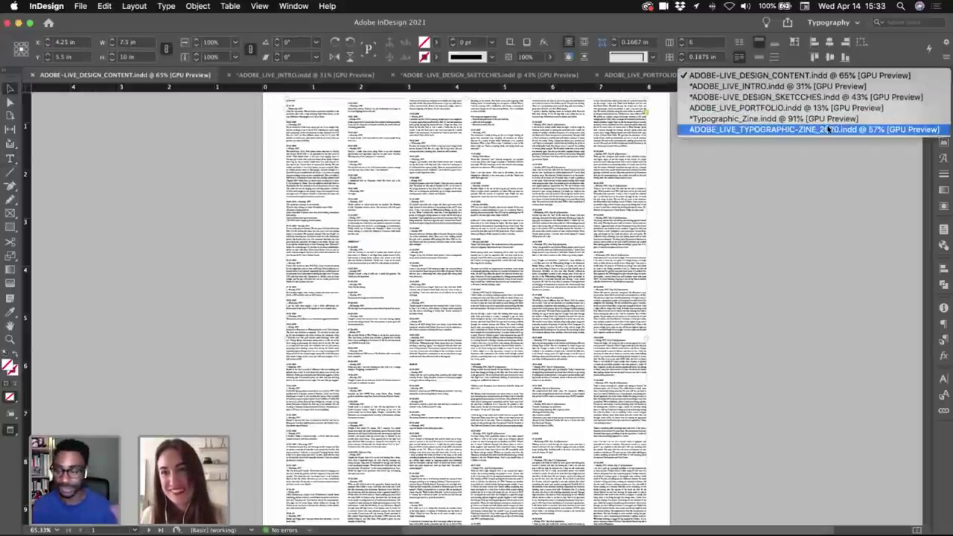
{"action": "left_click", "coordinate": [531, 318]}
{"action": "scroll", "coordinate": [364, 285], "scroll_direction": "down", "scroll_amount": 2}
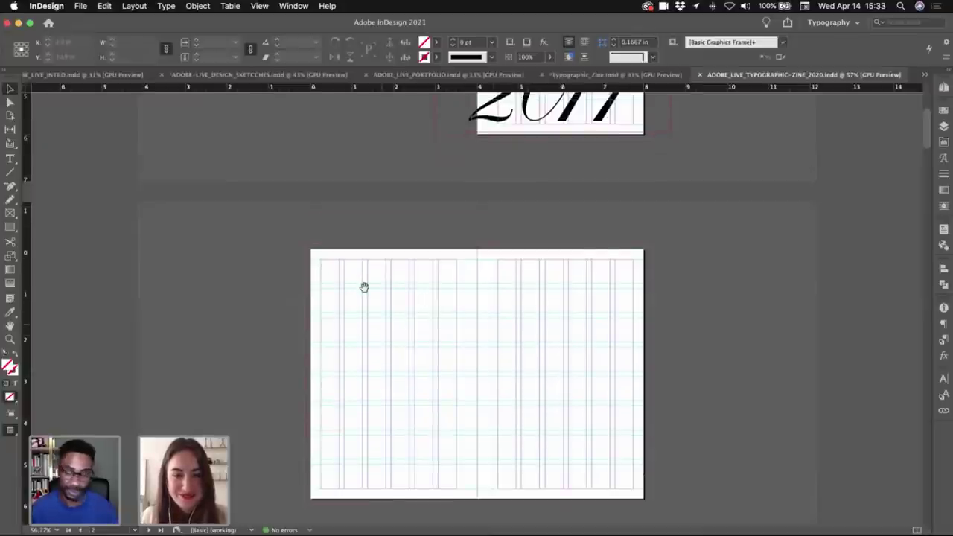
{"action": "key", "text": "t"}
{"action": "left_click_drag", "start_coordinate": [322, 234], "coordinate": [455, 459]}
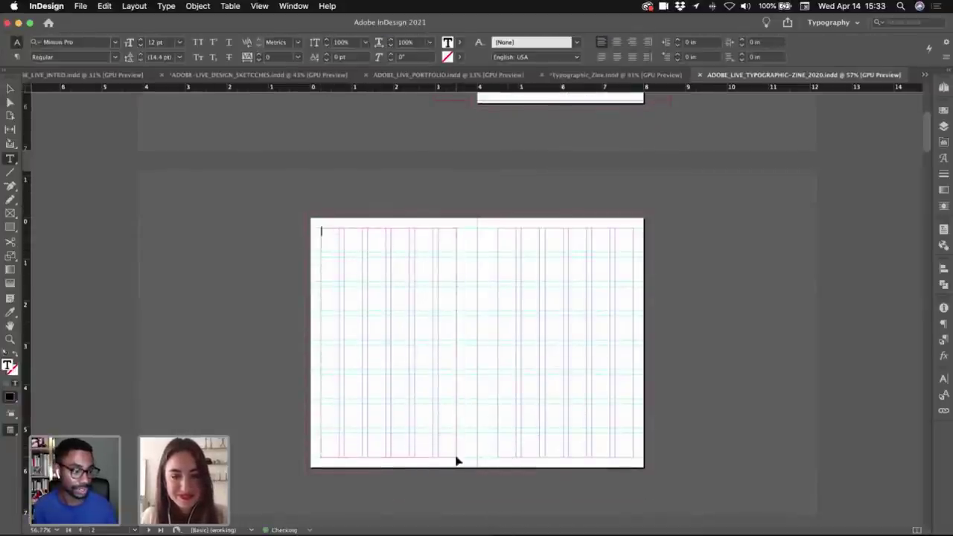
{"action": "key", "text": "super+v"}
{"action": "key", "text": "super+a"}
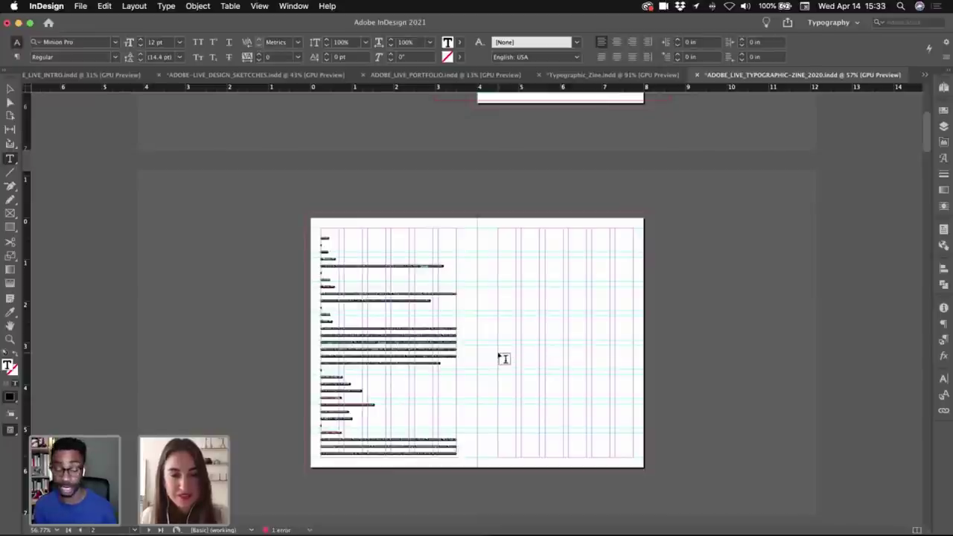
{"action": "key", "text": "Escape"}
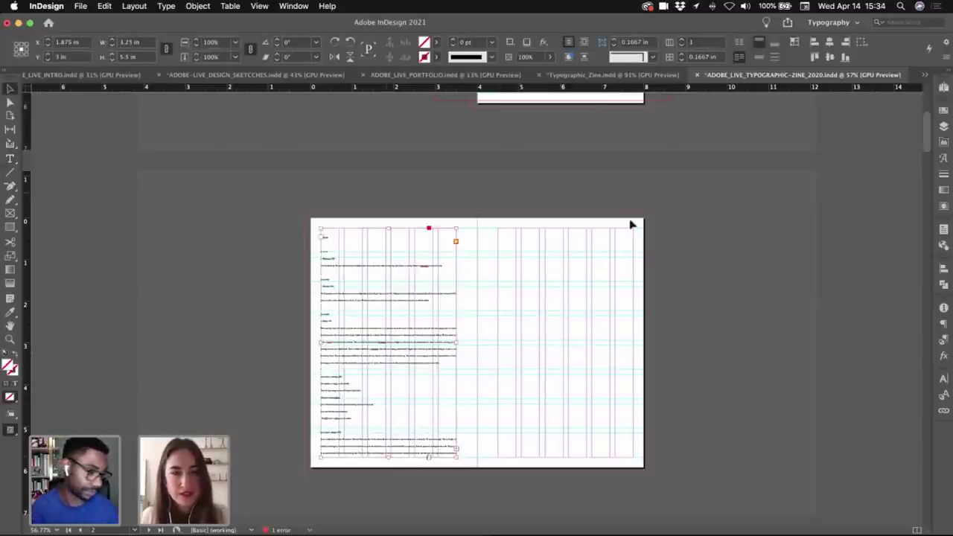
{"action": "left_click", "coordinate": [720, 218]}
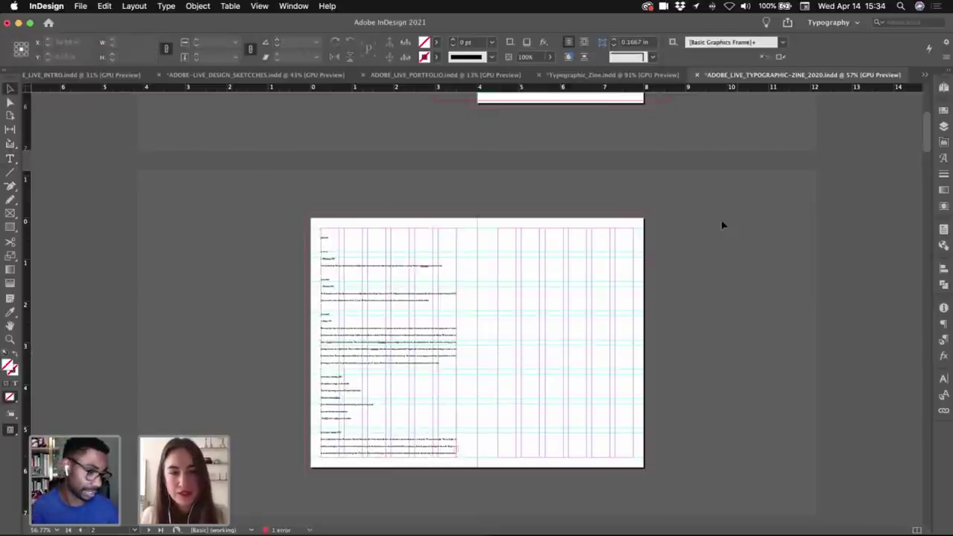
- Examine the A-Master spread up close and return to page 2
{"action": "left_click", "coordinate": [944, 88]}
{"action": "double_click", "coordinate": [844, 114]}
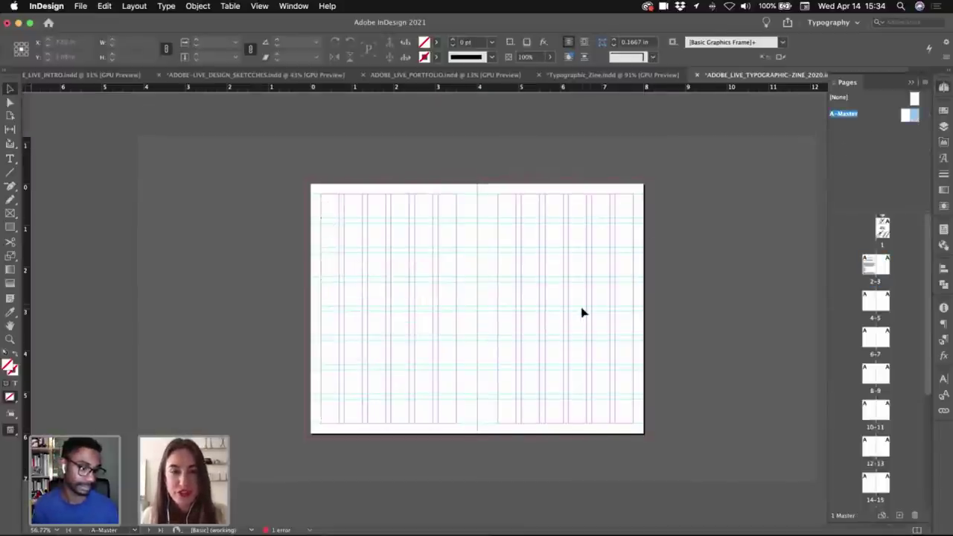
{"action": "key", "text": "super+equal"}
{"action": "key", "text": "super+equal"}
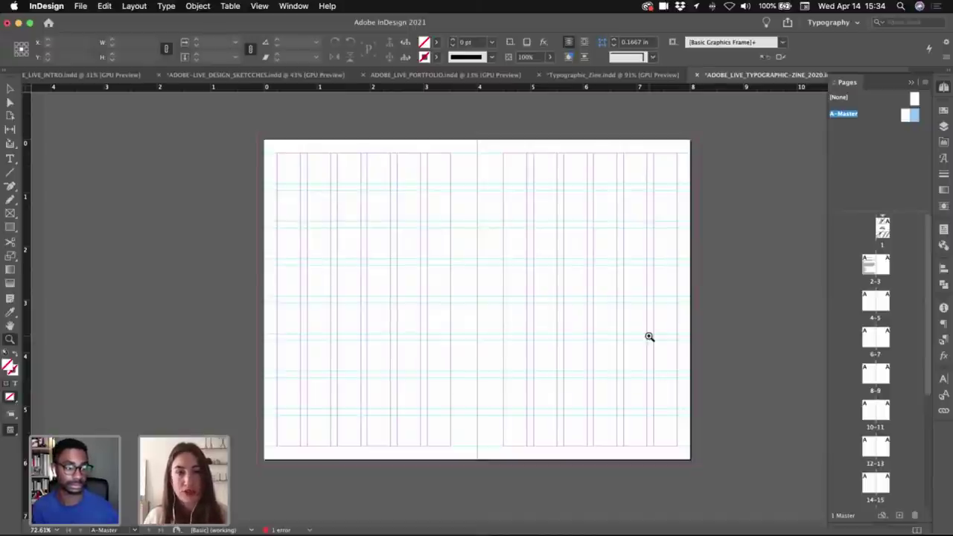
{"action": "double_click", "coordinate": [868, 270]}
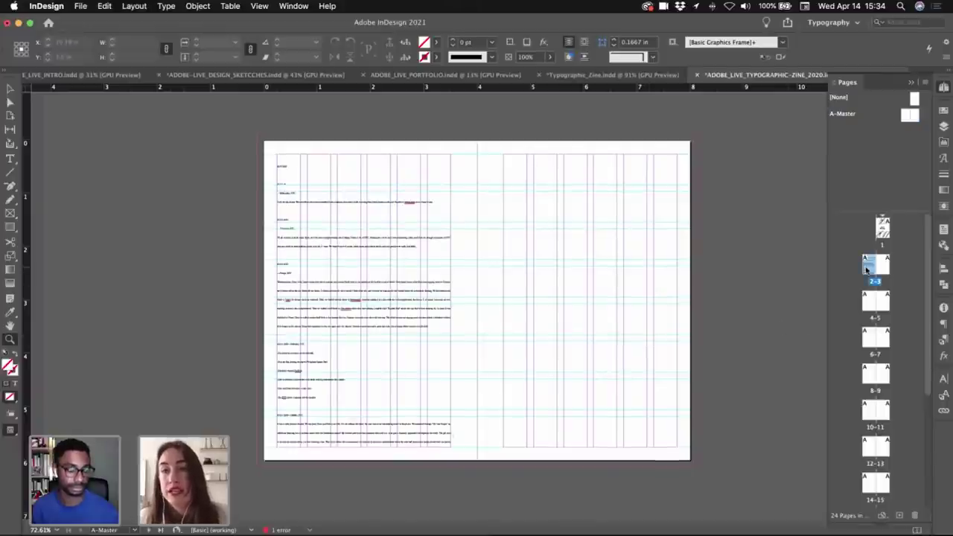
- Set the document's baseline grid to start at 0.25 in and increment every 4 pt
{"action": "left_click", "coordinate": [59, 8]}
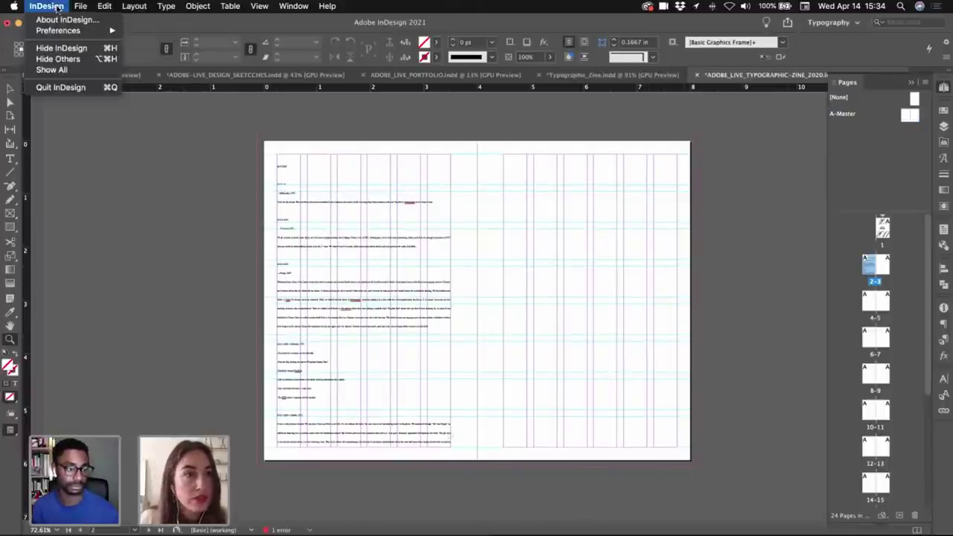
{"action": "mouse_move", "coordinate": [64, 32]}
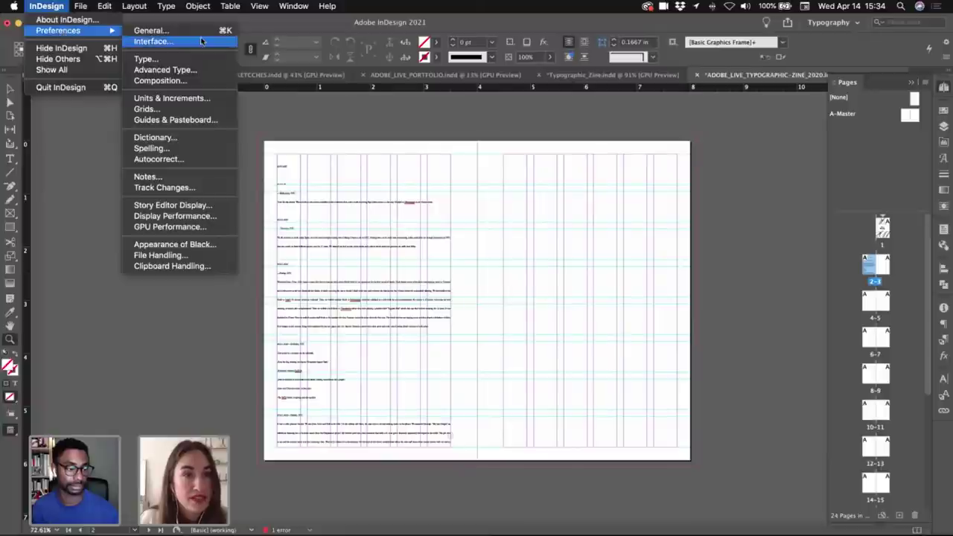
{"action": "left_click", "coordinate": [184, 108]}
{"action": "left_click_drag", "start_coordinate": [450, 103], "coordinate": [670, 87]}
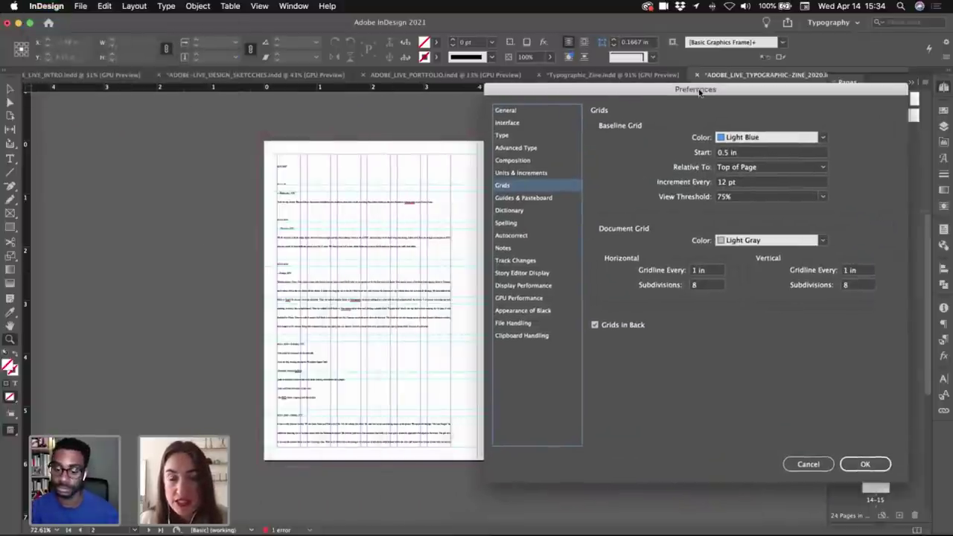
{"action": "left_click", "coordinate": [726, 153]}
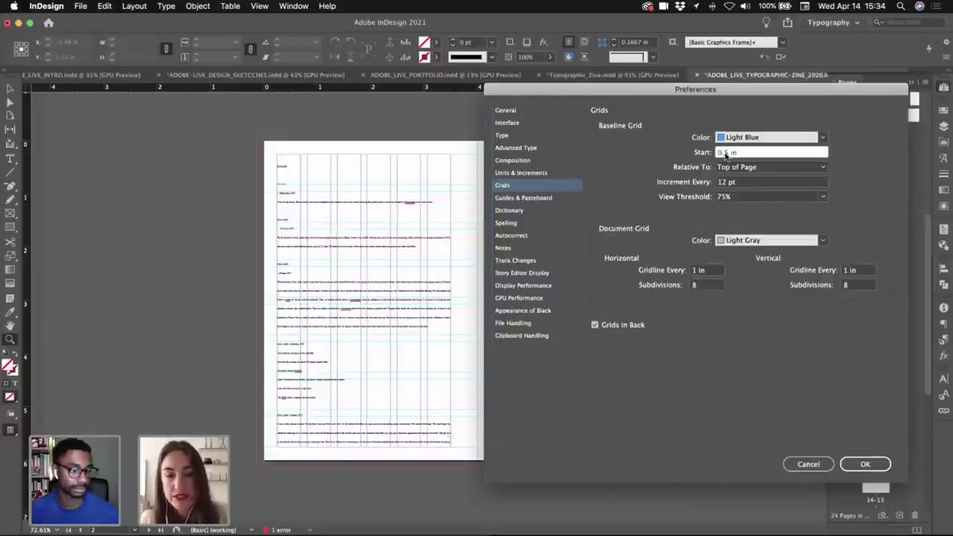
{"action": "type", "text": "2"}
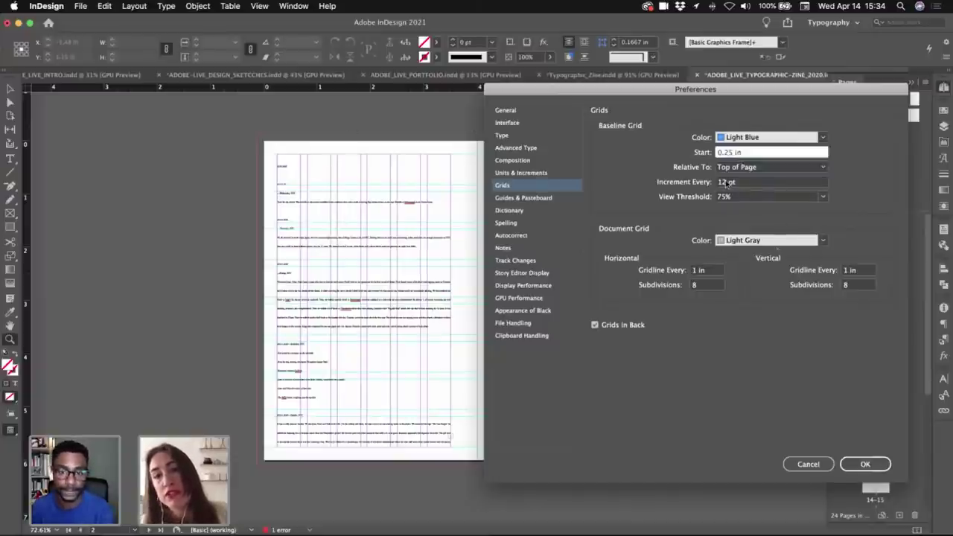
{"action": "double_click", "coordinate": [721, 182]}
{"action": "type", "text": "4"}
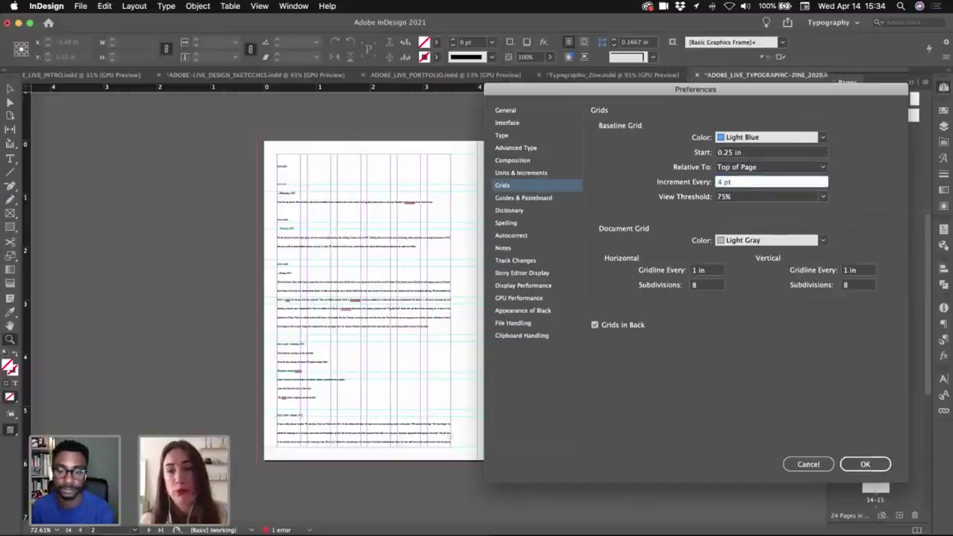
{"action": "left_click", "coordinate": [866, 464]}
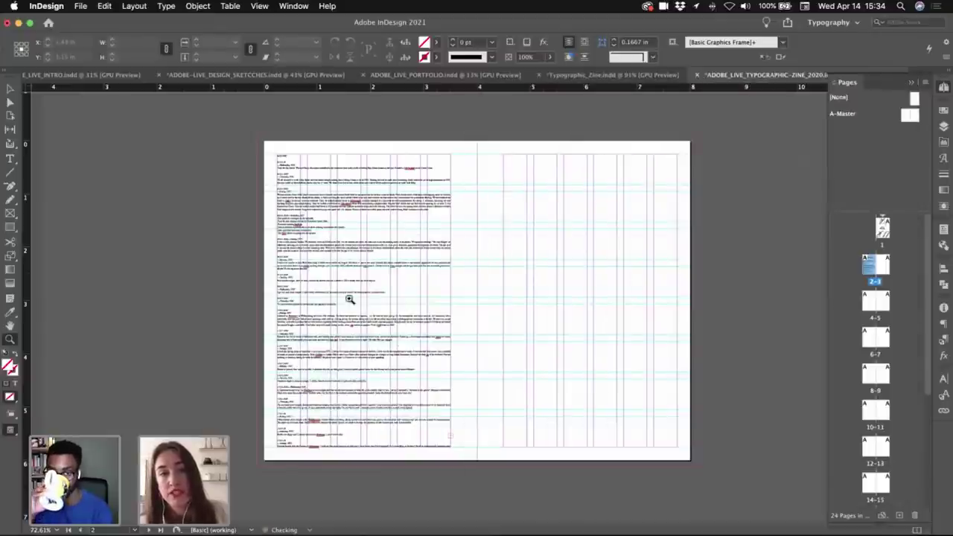
{"action": "left_click", "coordinate": [12, 91]}
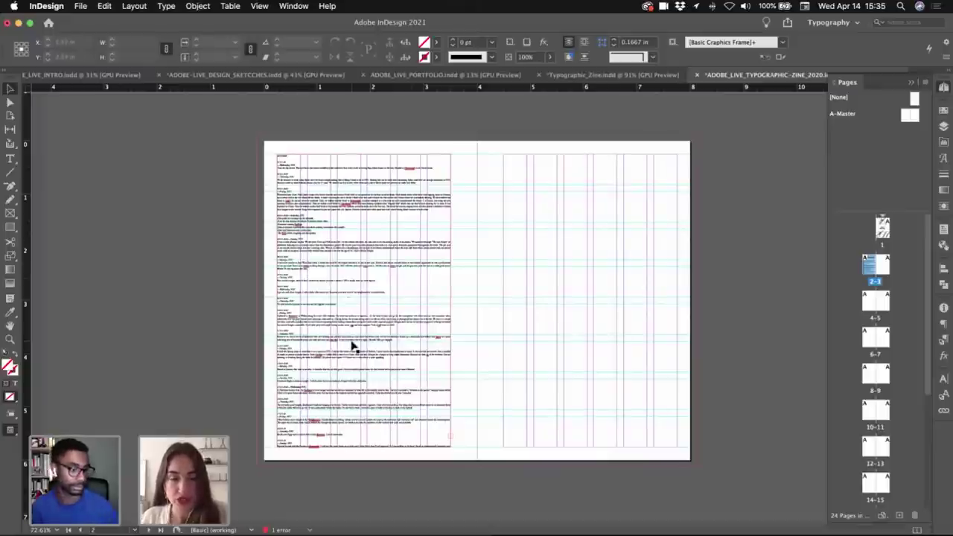
{"action": "left_click", "coordinate": [208, 330]}
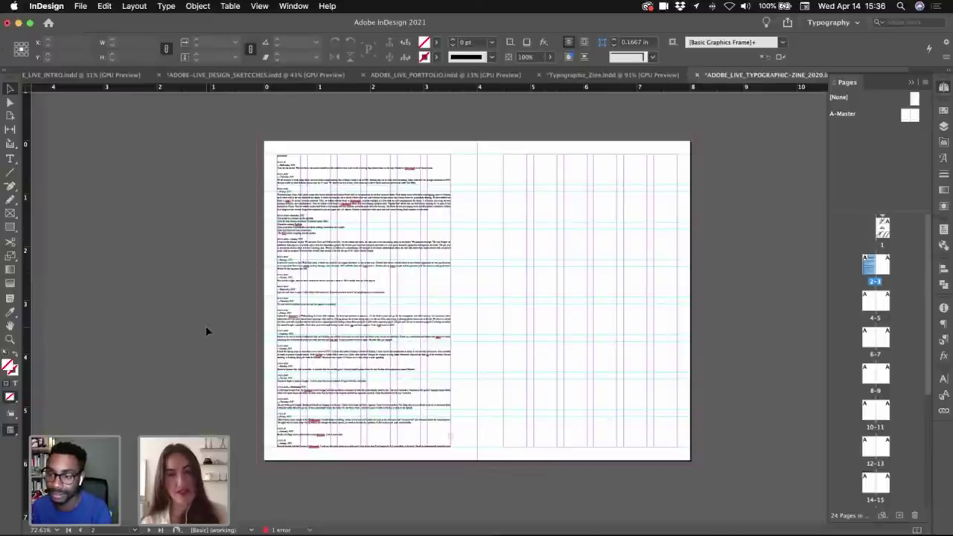
{"action": "left_click", "coordinate": [366, 196]}
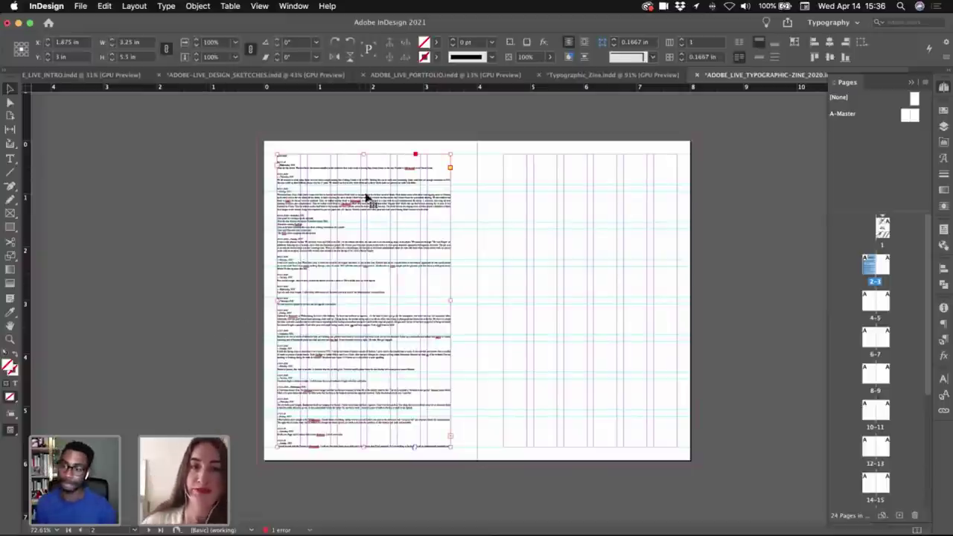
{"action": "left_click", "coordinate": [361, 150]}
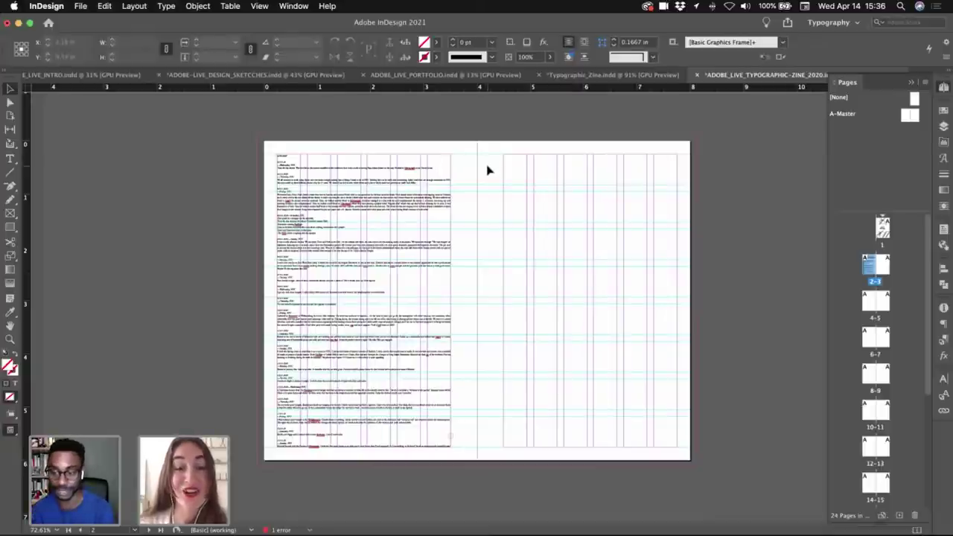
- Collapse the page overview and check the list of open documents for ADOBE-LIVE_DESIGN_CONTENT
{"action": "left_click", "coordinate": [912, 82]}
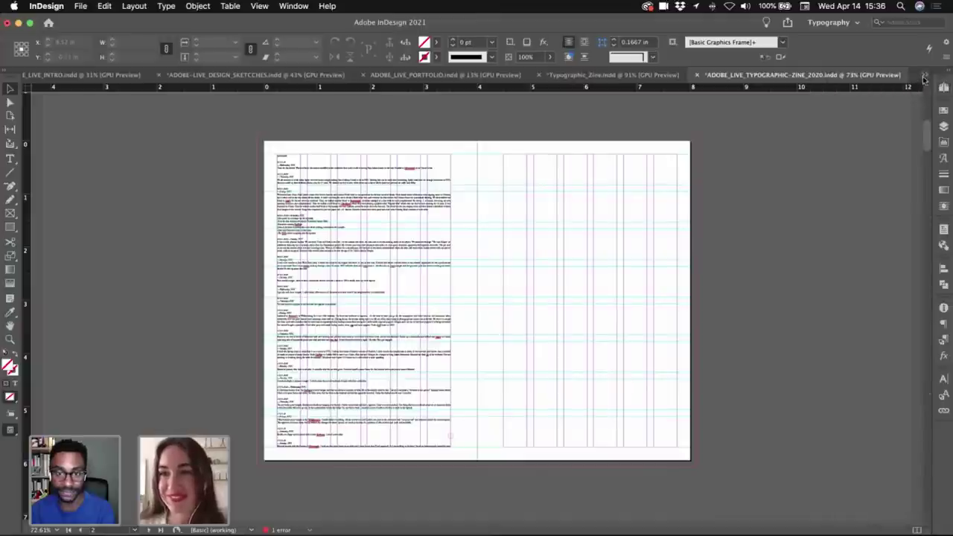
{"action": "left_click", "coordinate": [925, 79]}
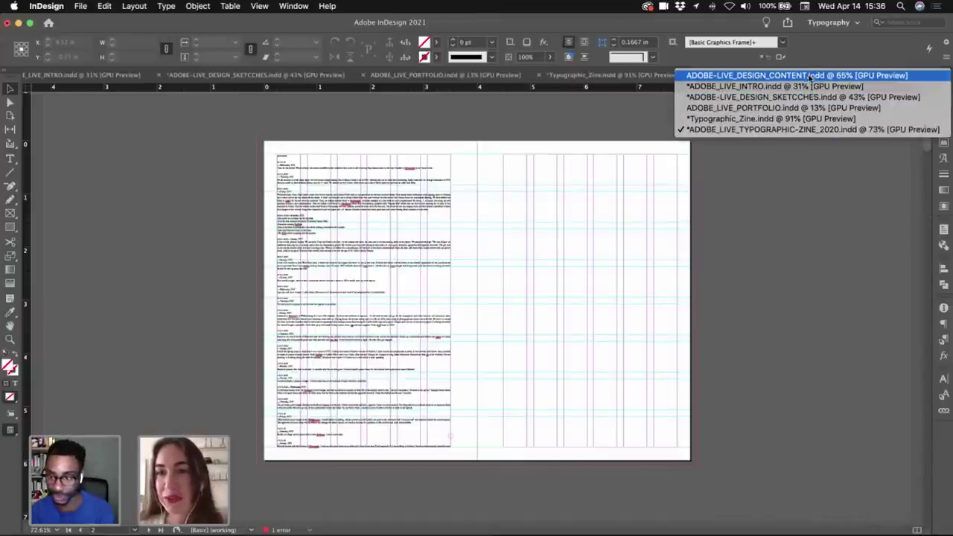
{"action": "left_click", "coordinate": [801, 77]}
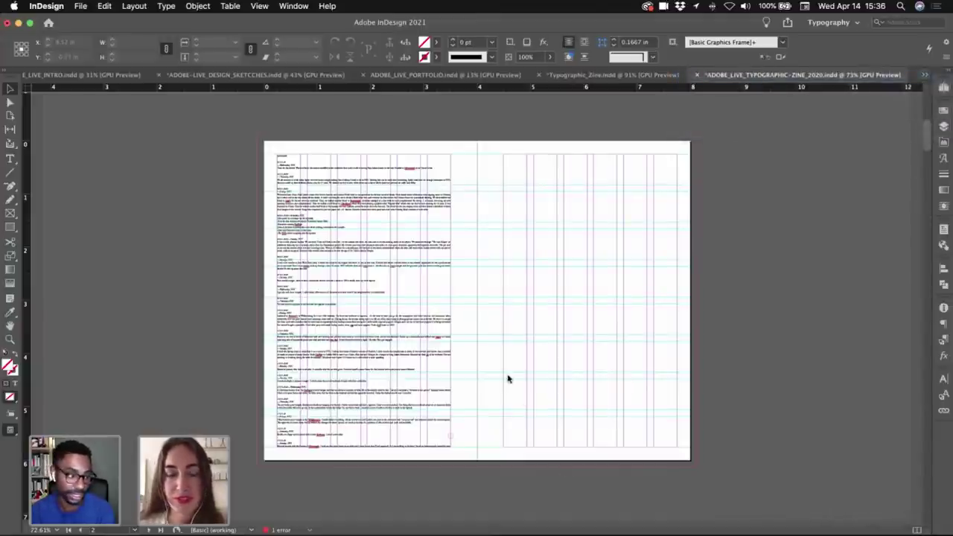
- In ADOBE-LIVE_DESIGN_CONTENT, find the January 2020 journal entries and copy the complete 02.01.2020 entry
{"action": "scroll", "coordinate": [508, 379], "scroll_direction": "down", "scroll_amount": 10}
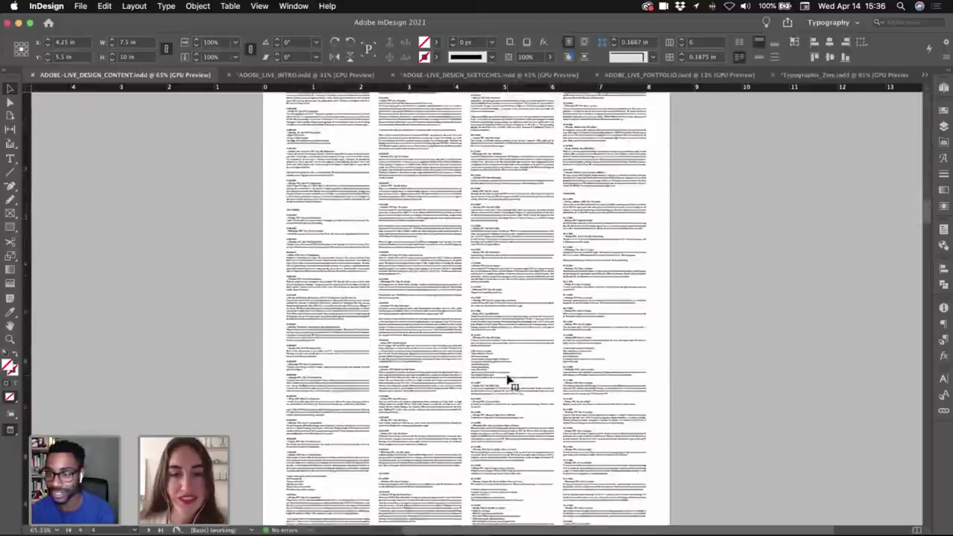
{"action": "scroll", "coordinate": [508, 379], "scroll_direction": "down", "scroll_amount": 15}
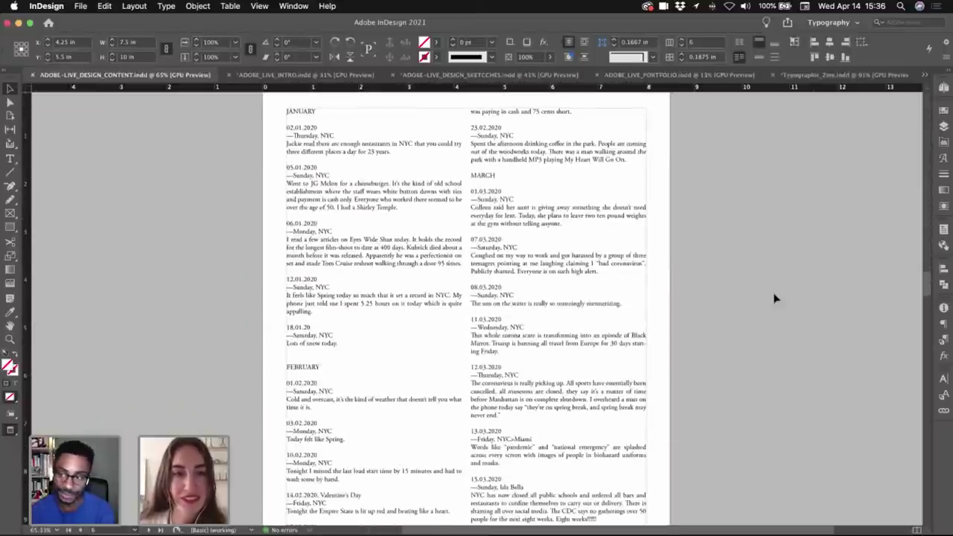
{"action": "left_click", "coordinate": [774, 298]}
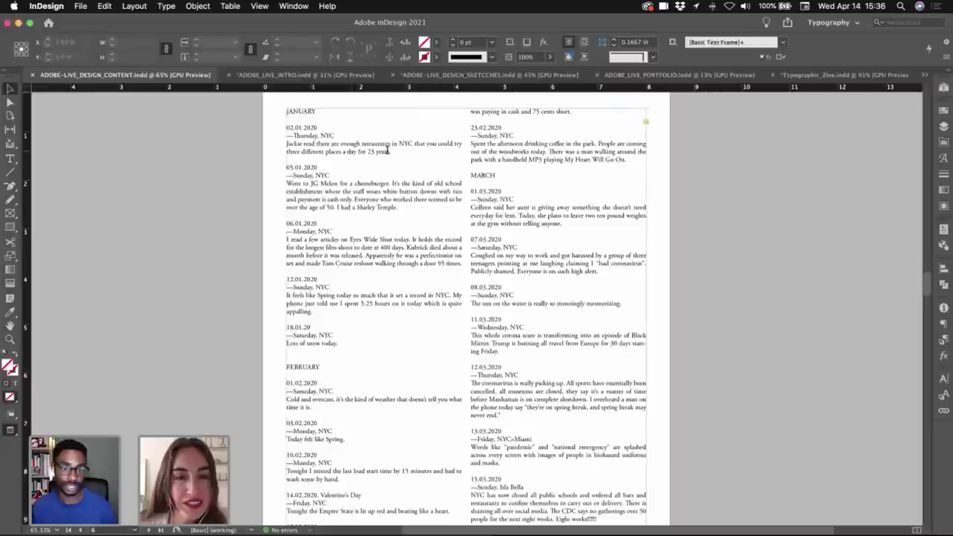
{"action": "left_click_drag", "start_coordinate": [388, 152], "coordinate": [274, 132]}
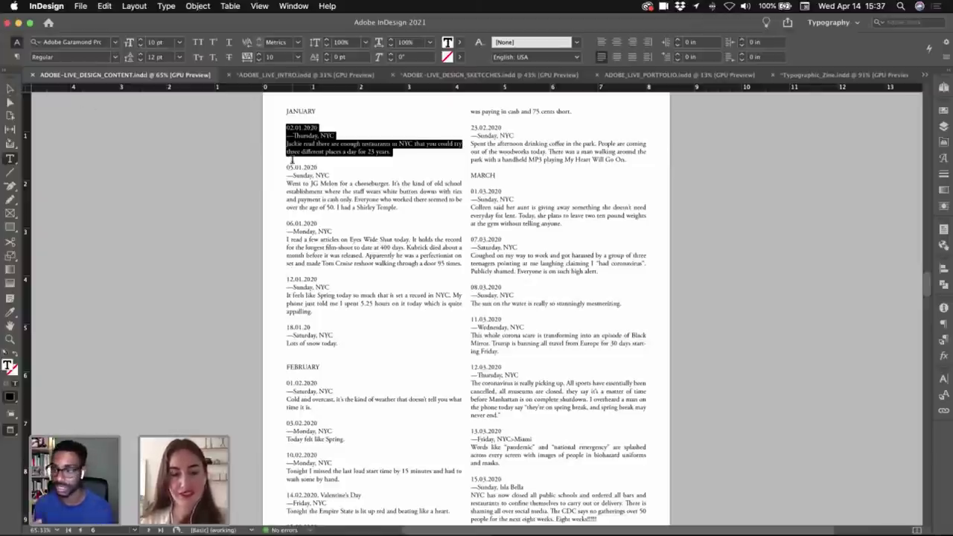
- In ADOBE_LIVE_TYPOGRAPHIC-ZINE_2020, draw a text frame about 2.13 by 2.23 in on page 3 and paste the 02.01.2020 entry into it
{"action": "left_click", "coordinate": [925, 75]}
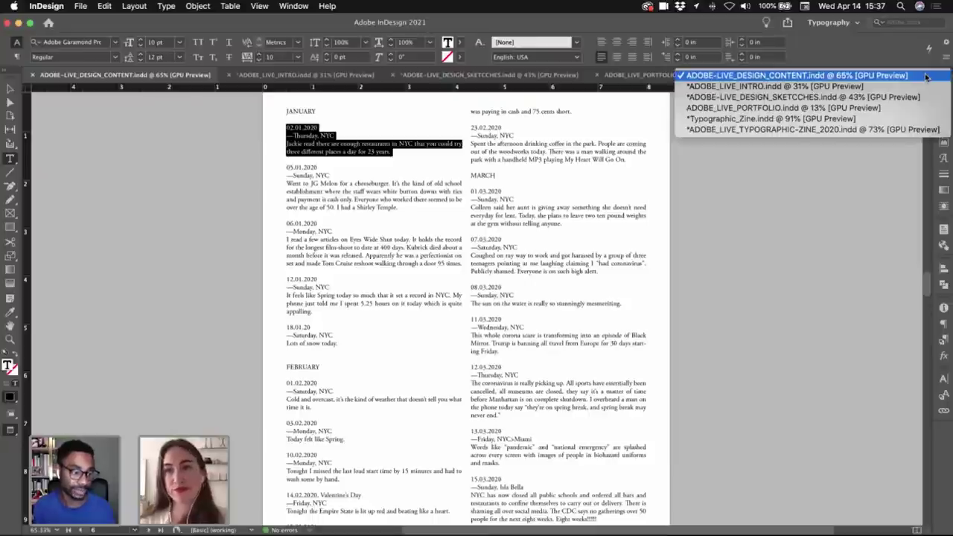
{"action": "left_click", "coordinate": [858, 129]}
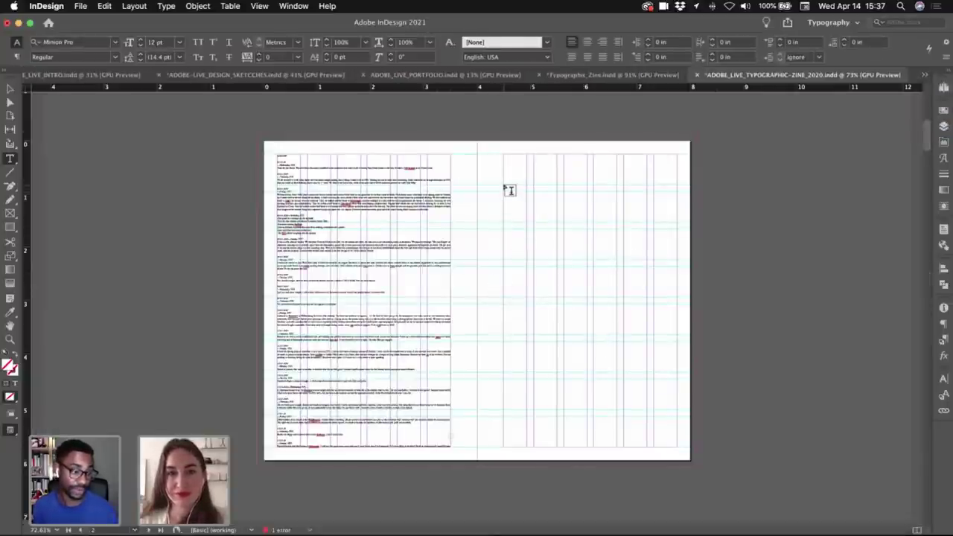
{"action": "left_click_drag", "start_coordinate": [507, 186], "coordinate": [618, 304]}
{"action": "type", "text": "02.01.2020 —Thursday, NYC Jackie said there are enough restaurants in NYC that you could try three different places a day for 23 years."}
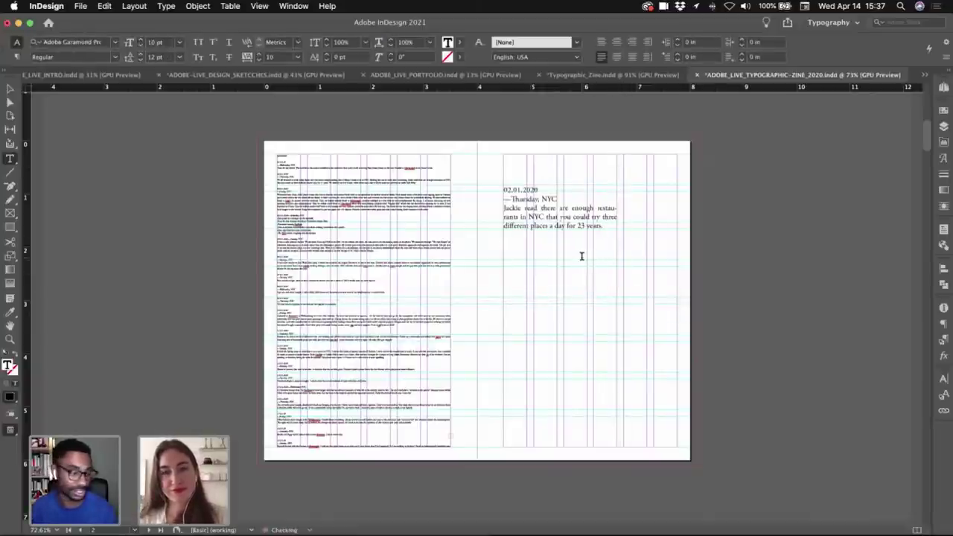
{"action": "key", "text": "Escape"}
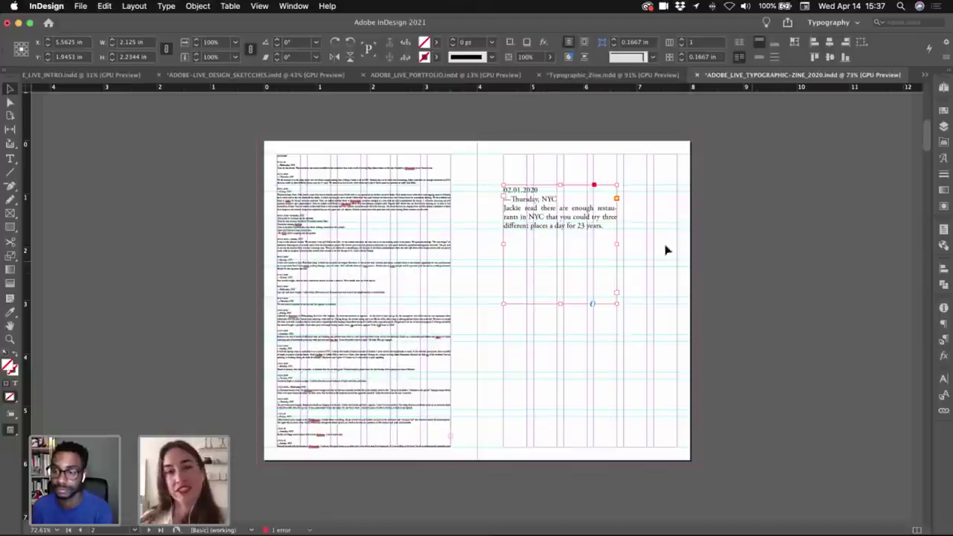
- Set all of the 02.01.2020 entry's text to 20 pt with 20 pt leading and align it left
{"action": "double_click", "coordinate": [544, 227]}
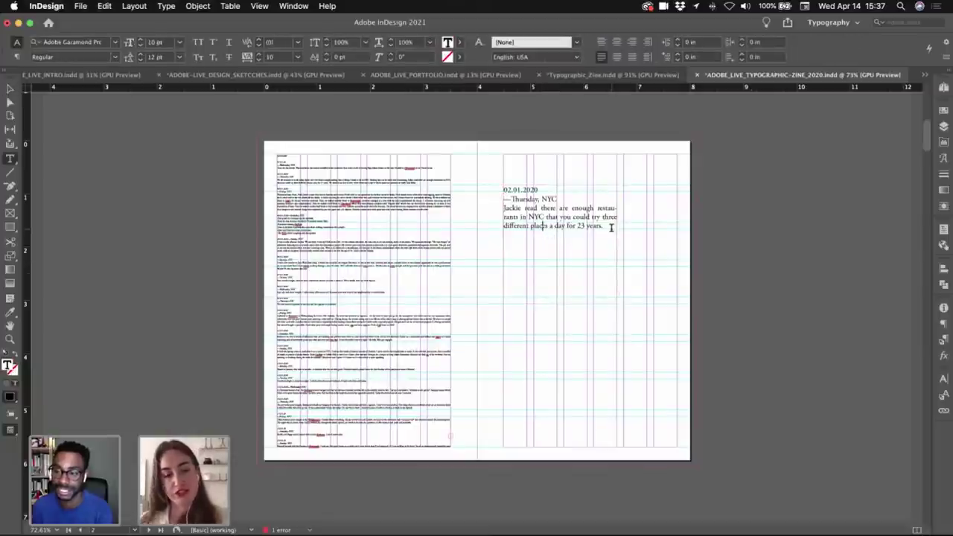
{"action": "key", "text": "super+a"}
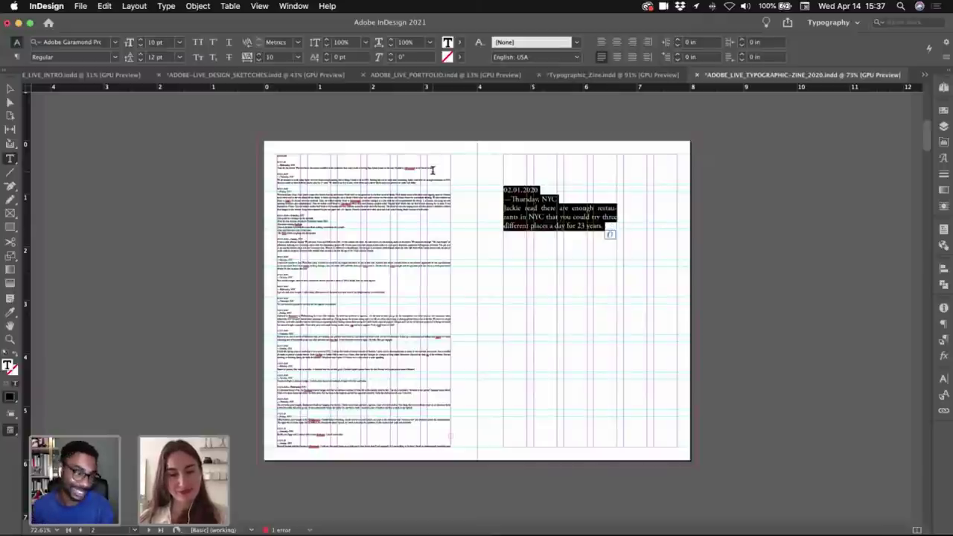
{"action": "left_click", "coordinate": [96, 41]}
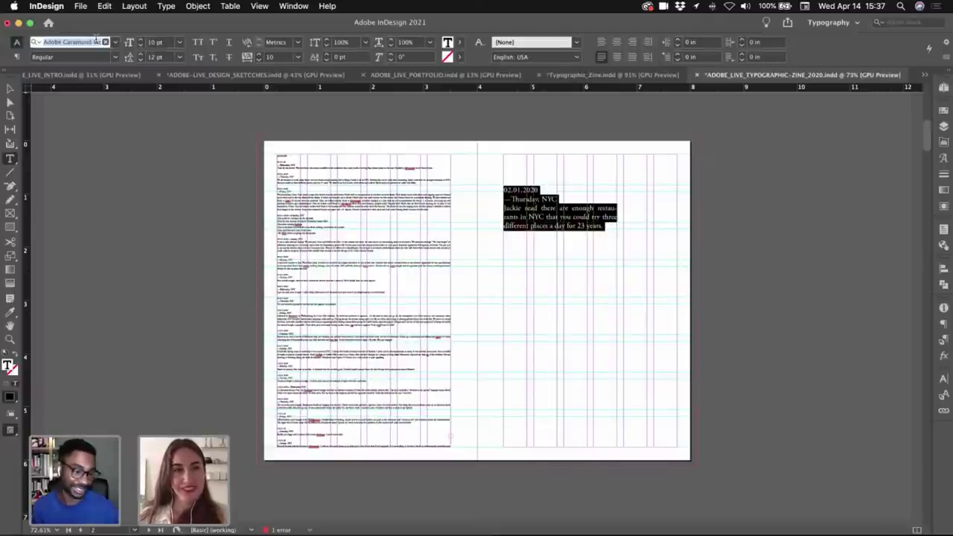
{"action": "left_click", "coordinate": [141, 40], "text": "shift"}
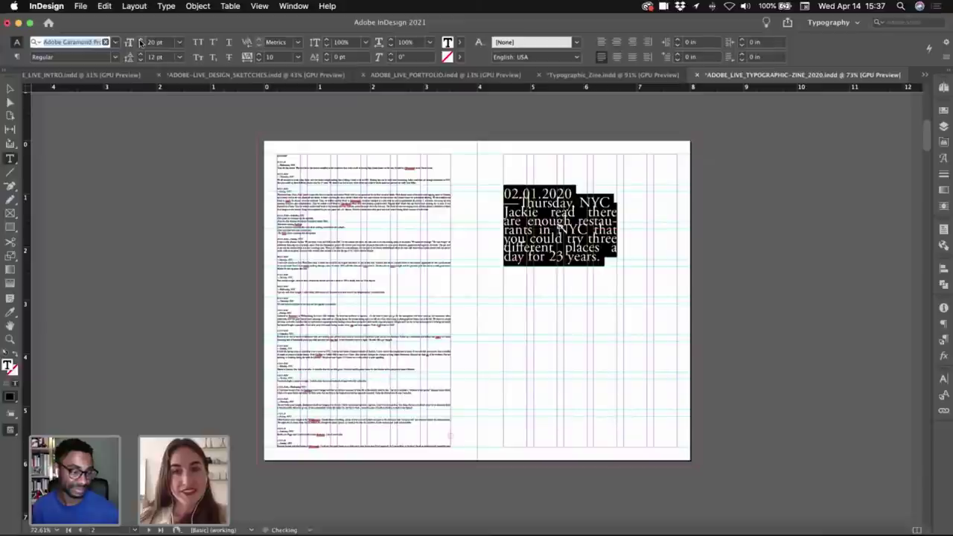
{"action": "left_click", "coordinate": [141, 55], "text": "shift"}
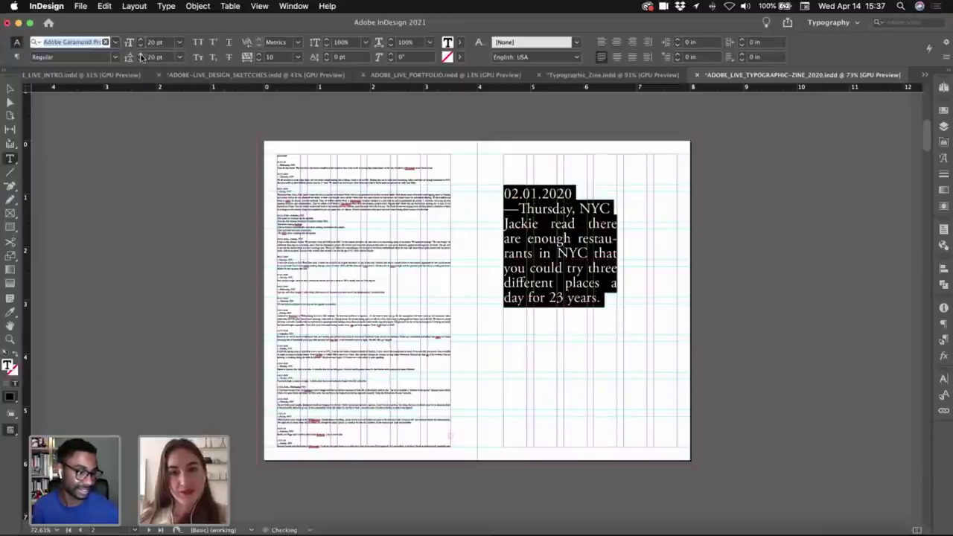
{"action": "left_click", "coordinate": [601, 42]}
{"action": "key", "text": "Escape"}
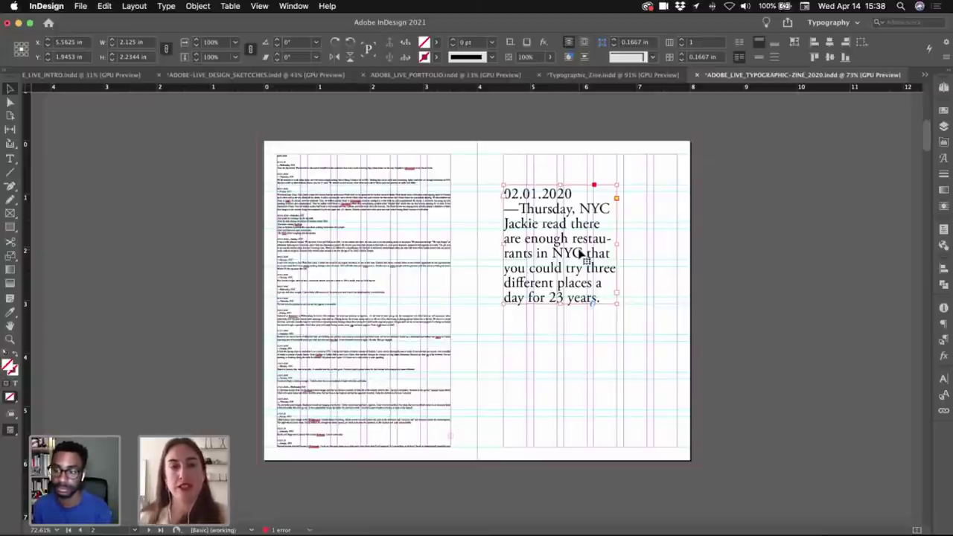
{"action": "left_click", "coordinate": [680, 260]}
- Review the opening spreads of Typographic_Zine, from the cover to the table of contents, as a layout reference
{"action": "scroll", "coordinate": [538, 239], "scroll_direction": "up", "scroll_amount": 5}
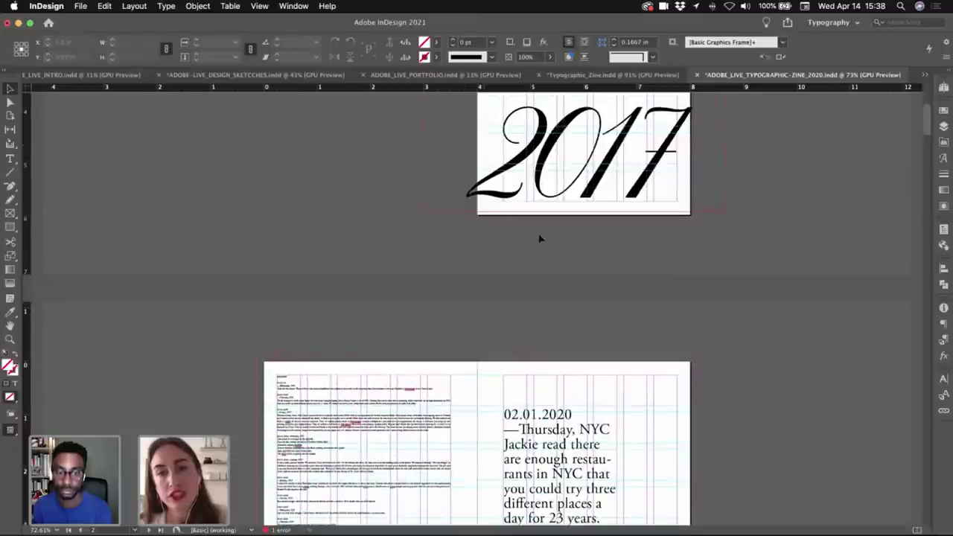
{"action": "left_click", "coordinate": [633, 74]}
{"action": "scroll", "coordinate": [643, 207], "scroll_direction": "down", "scroll_amount": 5}
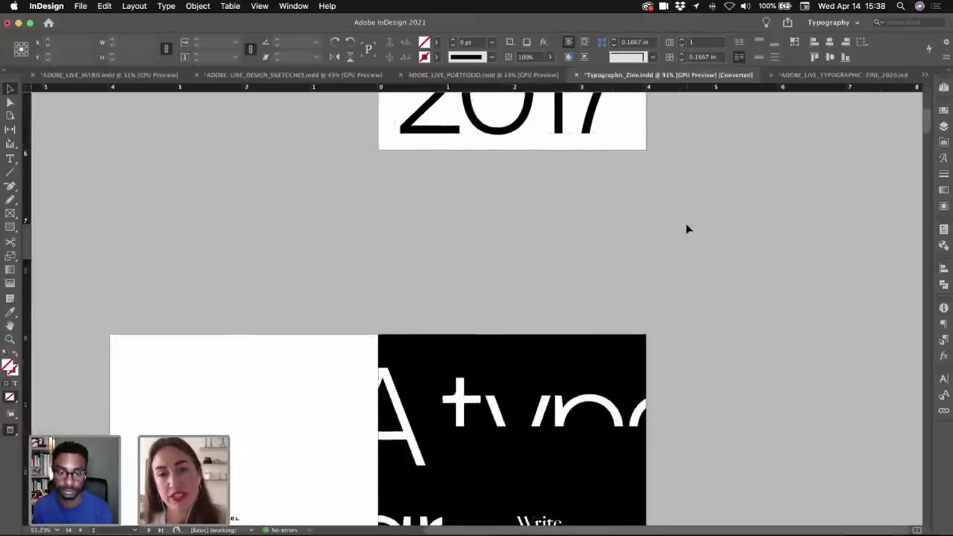
{"action": "scroll", "coordinate": [687, 229], "scroll_direction": "down", "scroll_amount": 5}
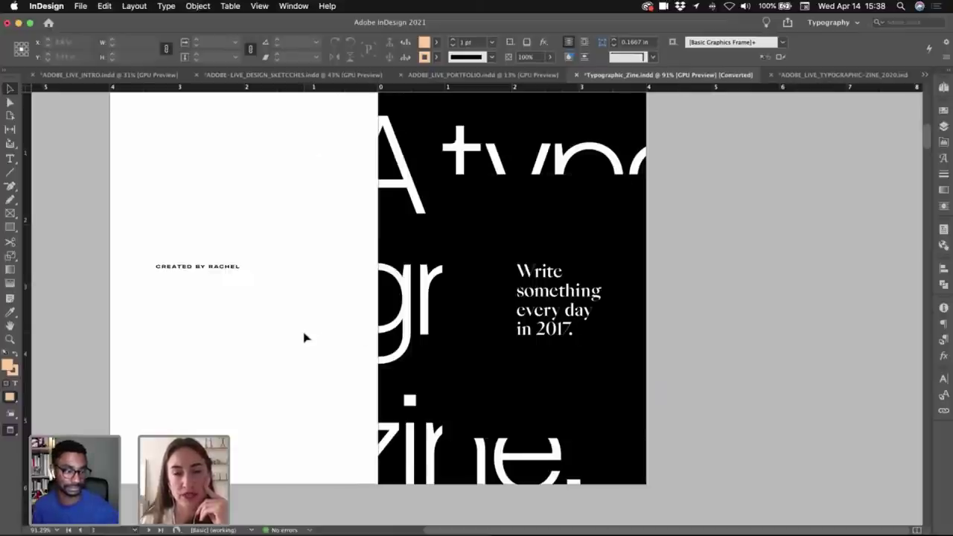
{"action": "scroll", "coordinate": [707, 294], "scroll_direction": "down", "scroll_amount": 6}
{"action": "scroll", "coordinate": [708, 294], "scroll_direction": "down", "scroll_amount": 2}
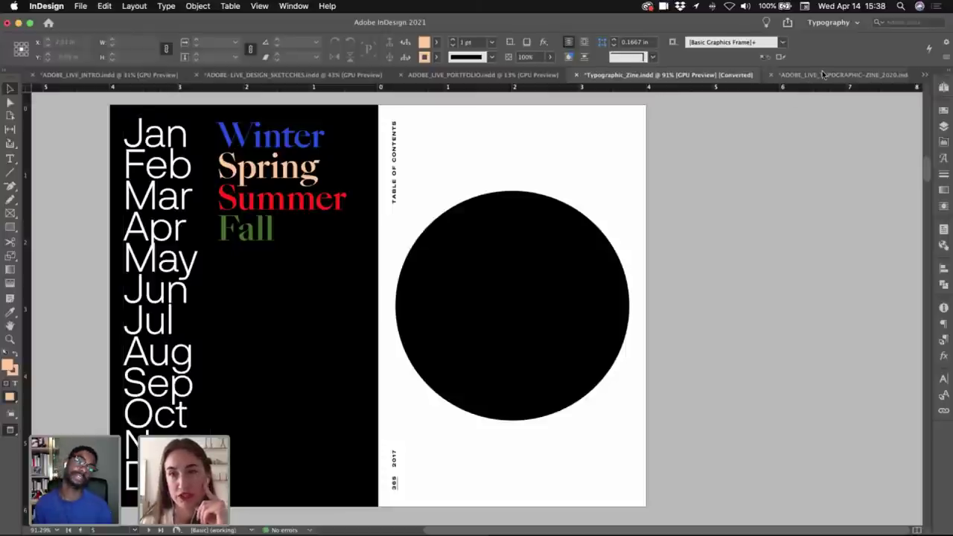
- Return to ADOBE_LIVE_TYPOGRAPHIC-ZINE_2020 and clear both journal text frames off the spread of pages 2 and 3
{"action": "key", "text": "super+grave"}
{"action": "scroll", "coordinate": [708, 360], "scroll_direction": "down", "scroll_amount": 3}
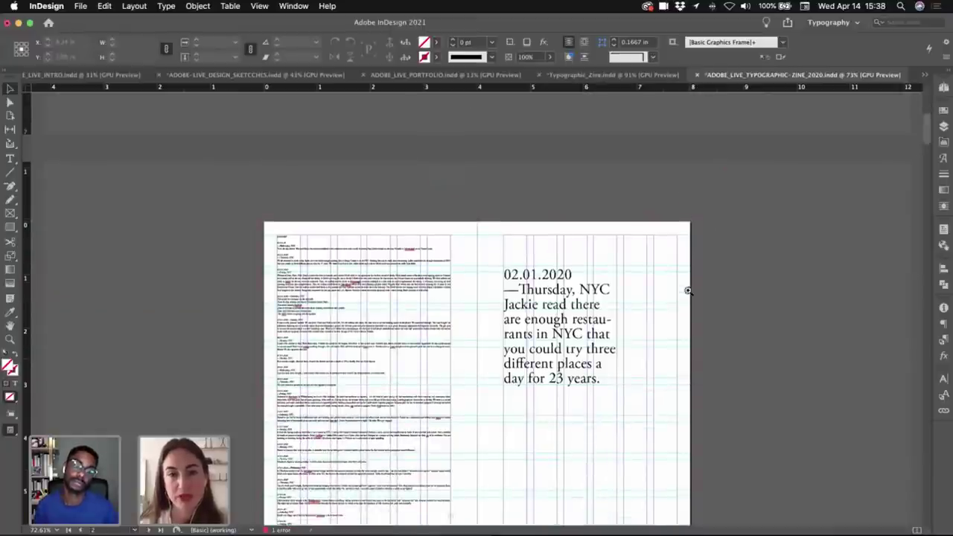
{"action": "left_click_drag", "start_coordinate": [687, 289], "coordinate": [607, 281]}
{"action": "scroll", "coordinate": [604, 195], "scroll_direction": "down", "scroll_amount": 4}
{"action": "left_click_drag", "start_coordinate": [596, 204], "coordinate": [426, 423]}
{"action": "scroll", "coordinate": [455, 181], "scroll_direction": "down", "scroll_amount": 2}
{"action": "left_click", "coordinate": [536, 187]}
{"action": "scroll", "coordinate": [551, 325], "scroll_direction": "up", "scroll_amount": 5}
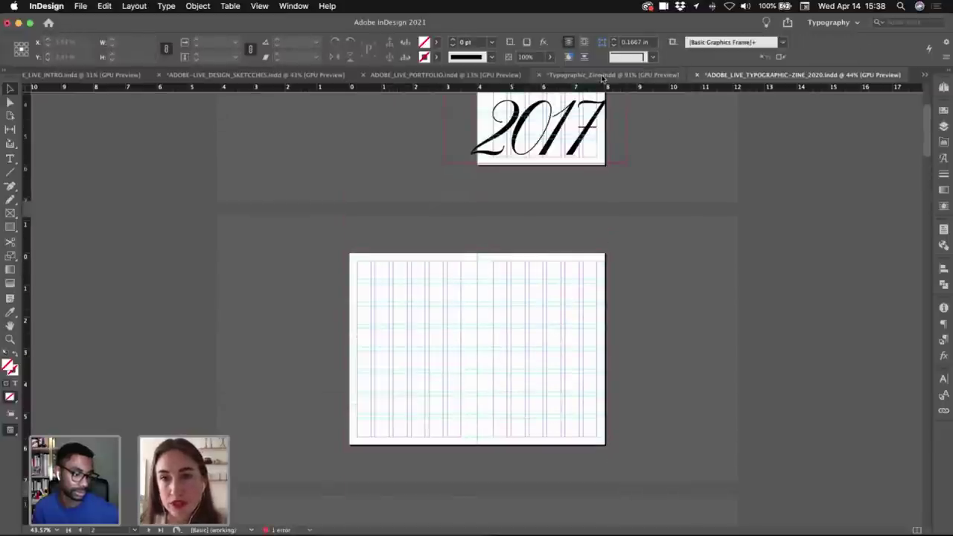
- In Typographic_Zine, copy the creator credit and the "Write something every day in 2017." text frames from the title spread
{"action": "key", "text": "super+shift+grave"}
{"action": "left_click_drag", "start_coordinate": [507, 170], "coordinate": [513, 415]}
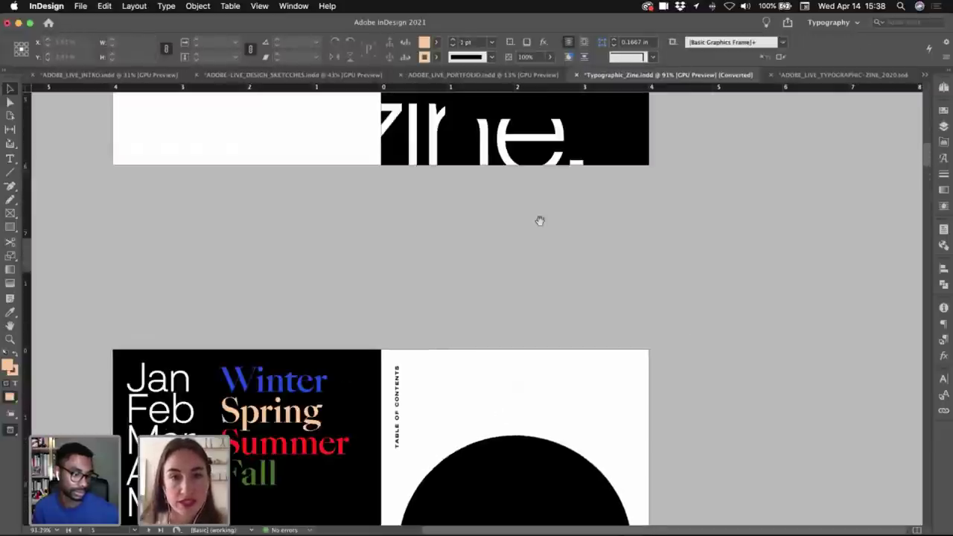
{"action": "left_click_drag", "start_coordinate": [540, 221], "coordinate": [548, 422]}
{"action": "scroll", "coordinate": [548, 425], "scroll_direction": "up", "scroll_amount": 3}
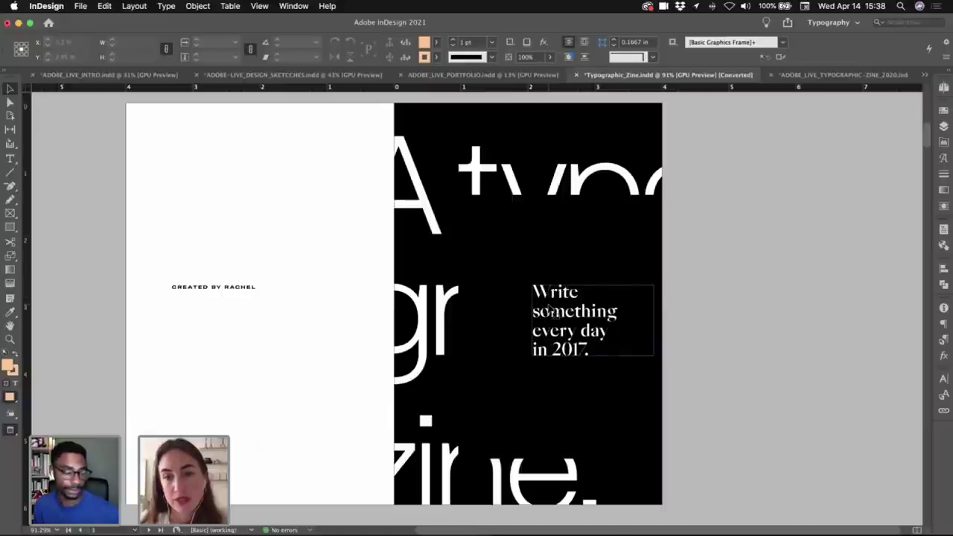
{"action": "left_click", "coordinate": [613, 319]}
{"action": "left_click", "coordinate": [257, 315], "text": "shift"}
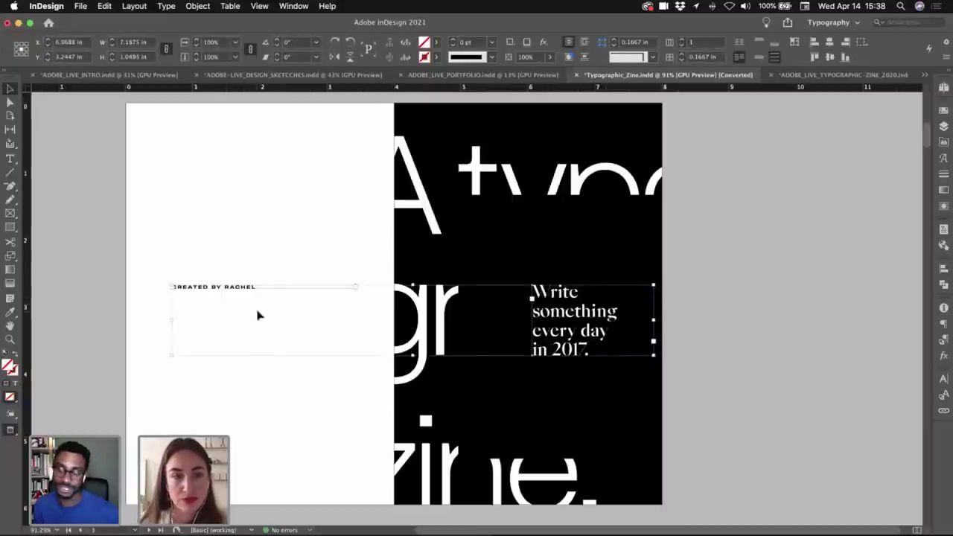
- Paste the two copied text frames onto the empty spread of pages 2 and 3 in ADOBE_LIVE_TYPOGRAPHIC-ZINE_2020
{"action": "left_click", "coordinate": [812, 75]}
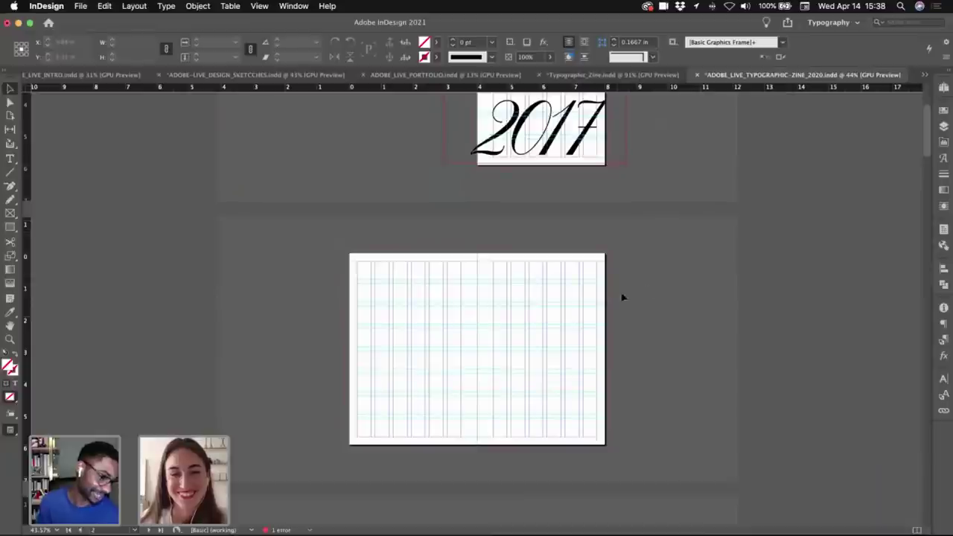
{"action": "key", "text": "super+v"}
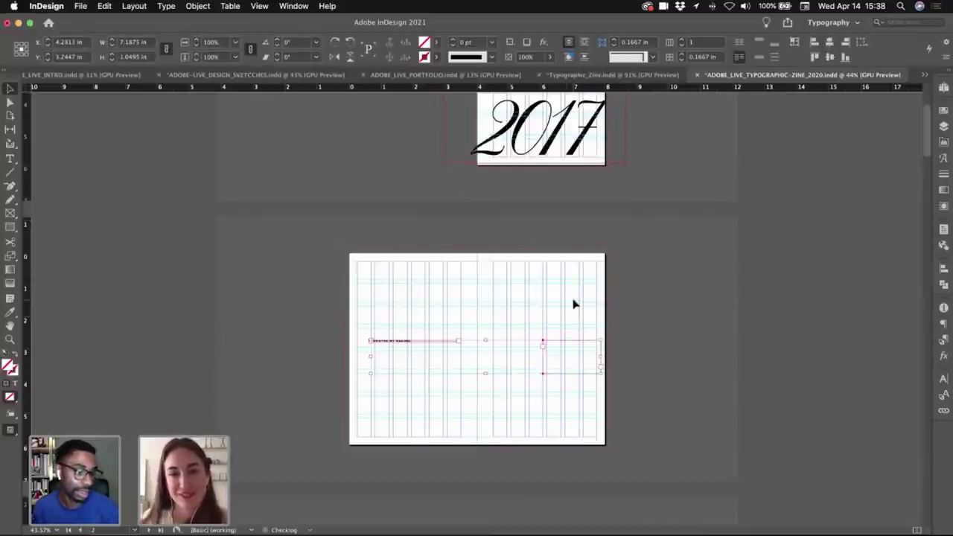
{"action": "left_click_drag", "start_coordinate": [572, 302], "coordinate": [558, 274]}
{"action": "key", "text": "super+0"}
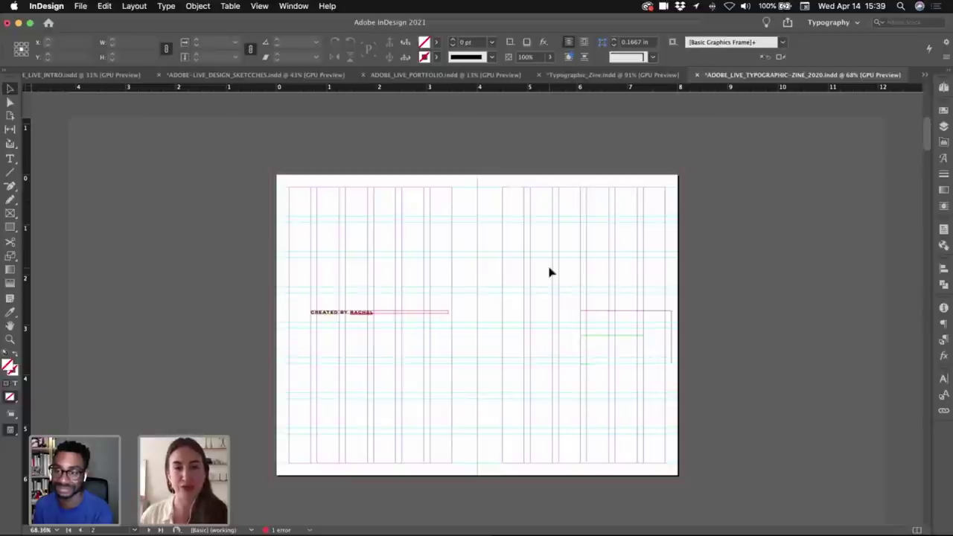
- Enlarge the "Write something every day in 2017." frame upward and toward the spine to about 2.25 by 2.24 in
{"action": "left_click", "coordinate": [658, 336]}
{"action": "left_click_drag", "start_coordinate": [580, 311], "coordinate": [581, 252]}
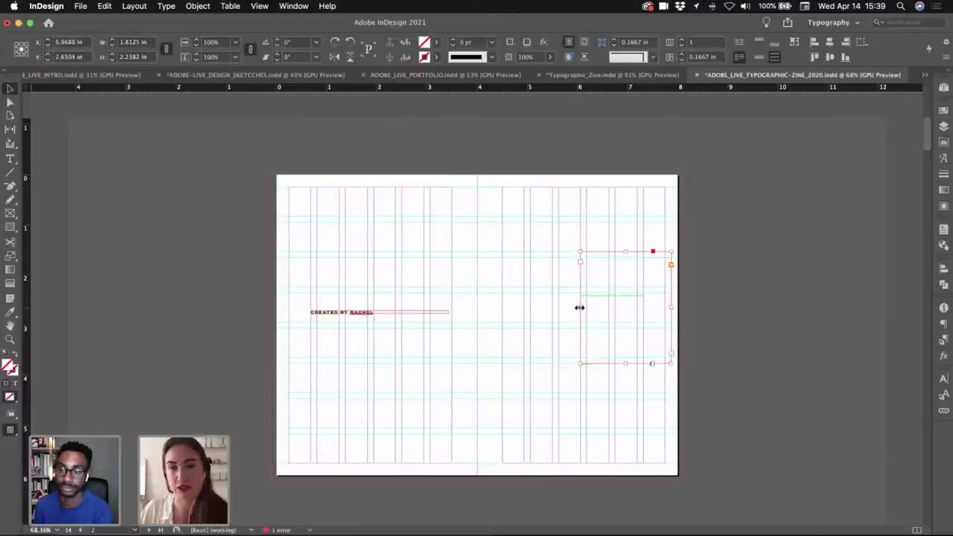
{"action": "left_click_drag", "start_coordinate": [579, 313], "coordinate": [558, 308]}
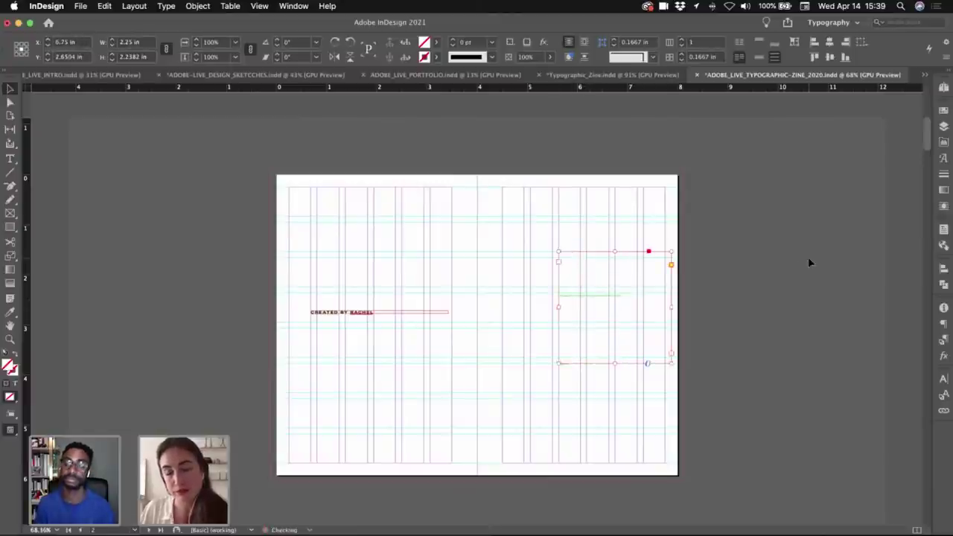
{"action": "left_click", "coordinate": [440, 181]}
- Draw an 8.25 by 6.25 in rectangle over the whole spread to the bleed, fill it with [Black] and place it behind the text
{"action": "key", "text": "m"}
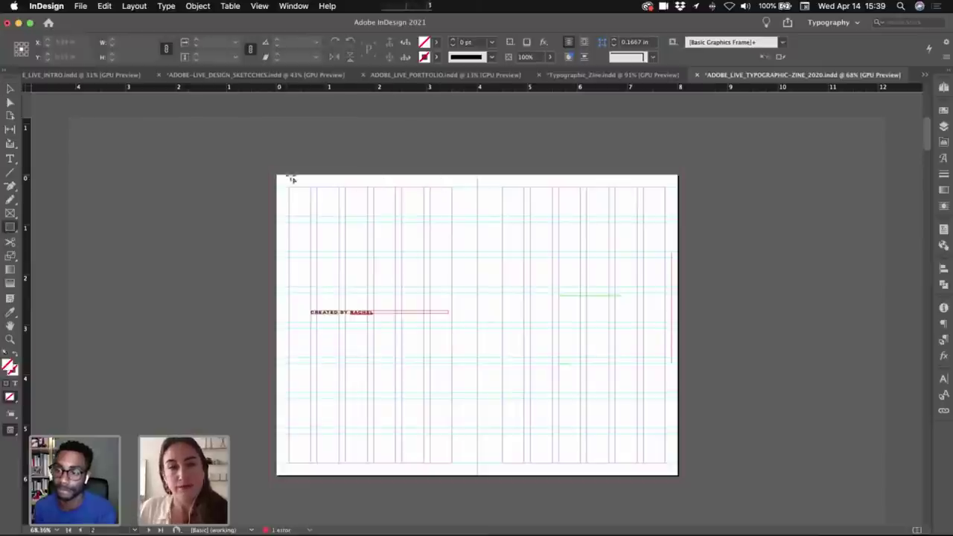
{"action": "left_click_drag", "start_coordinate": [272, 170], "coordinate": [684, 481]}
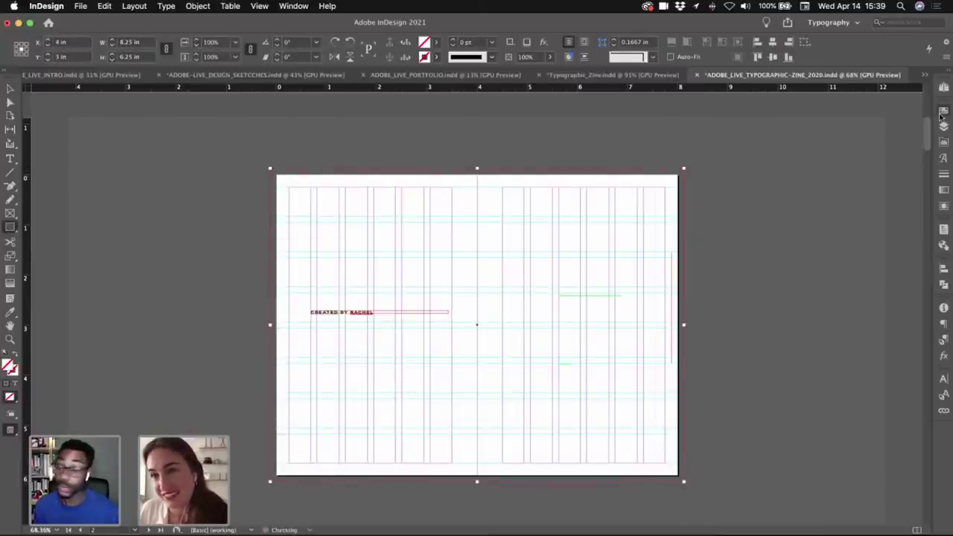
{"action": "left_click", "coordinate": [944, 110]}
{"action": "left_click", "coordinate": [775, 179]}
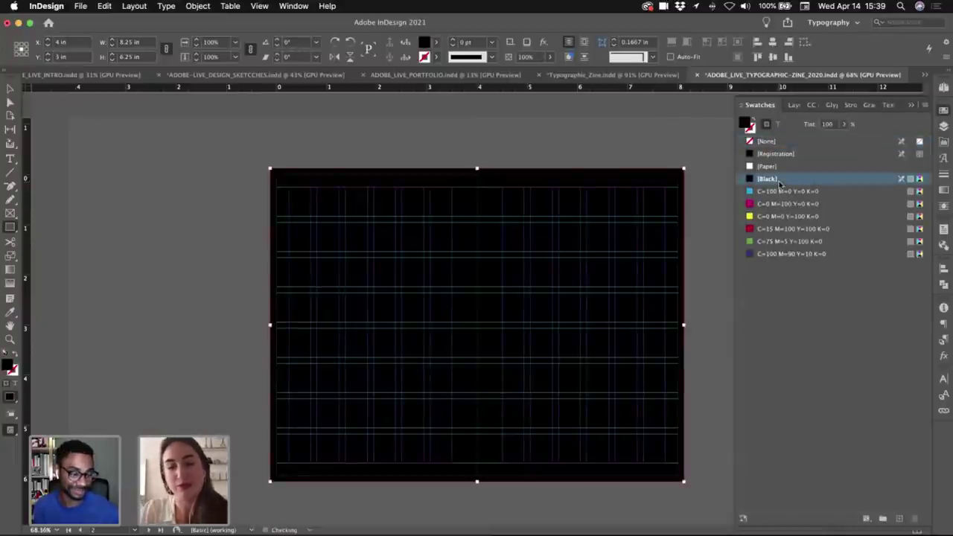
{"action": "left_click", "coordinate": [561, 146]}
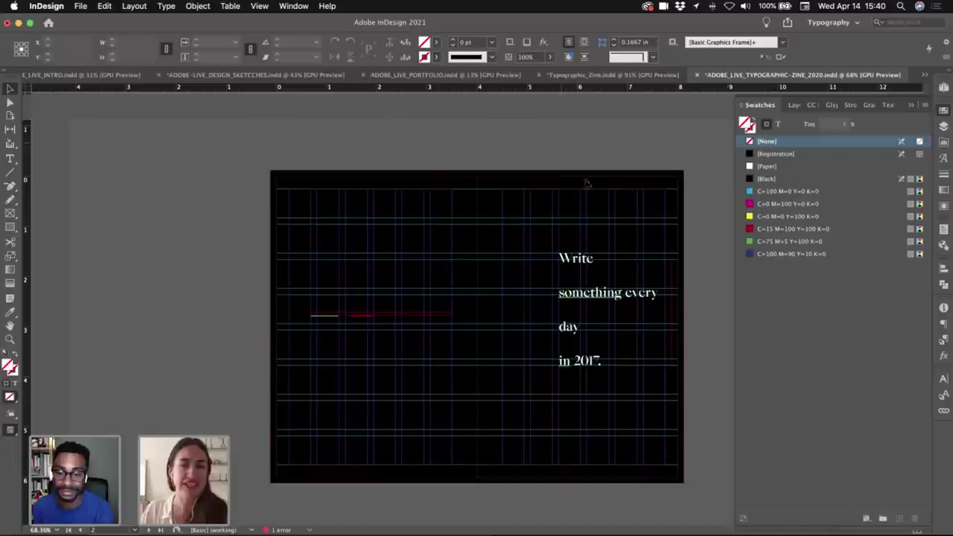
- Check the type settings and colour of the "Write something every day in 2017." text, and collapse the swatches
{"action": "double_click", "coordinate": [613, 315]}
{"action": "key", "text": "super+a"}
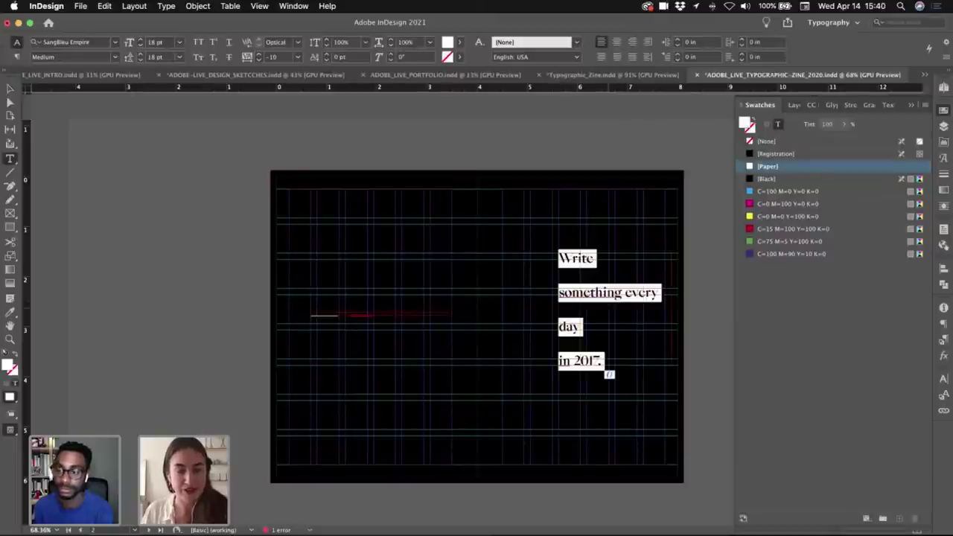
{"action": "left_click", "coordinate": [11, 88]}
{"action": "left_click", "coordinate": [297, 149]}
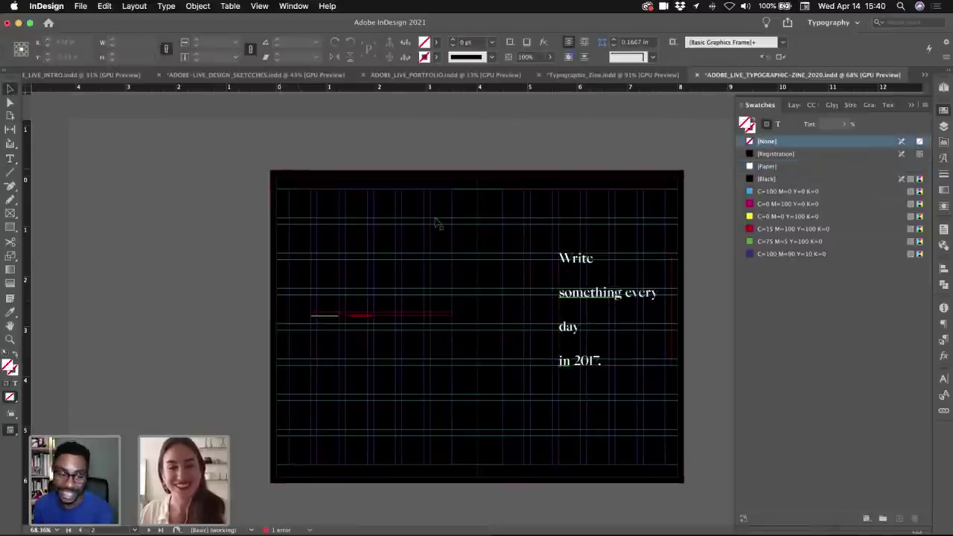
{"action": "left_click", "coordinate": [910, 107]}
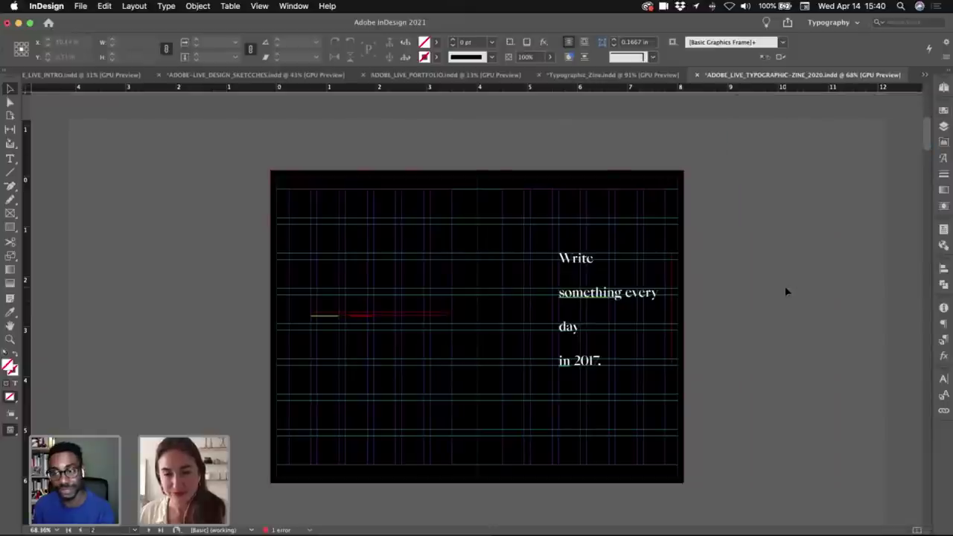
- Try setting all of the "Write something every day in 2017." text in Garamond Narrow
{"action": "left_click", "coordinate": [560, 259]}
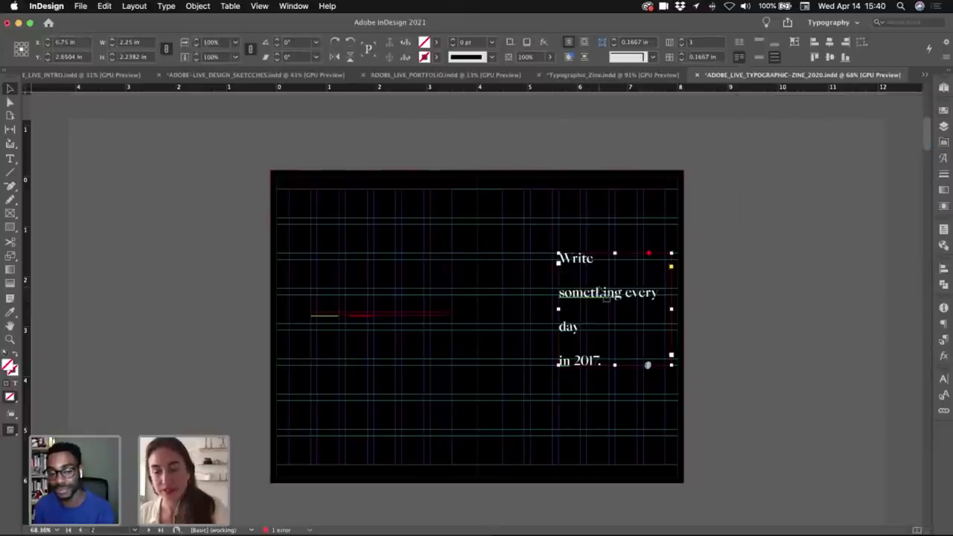
{"action": "double_click", "coordinate": [599, 289]}
{"action": "key", "text": "super+a"}
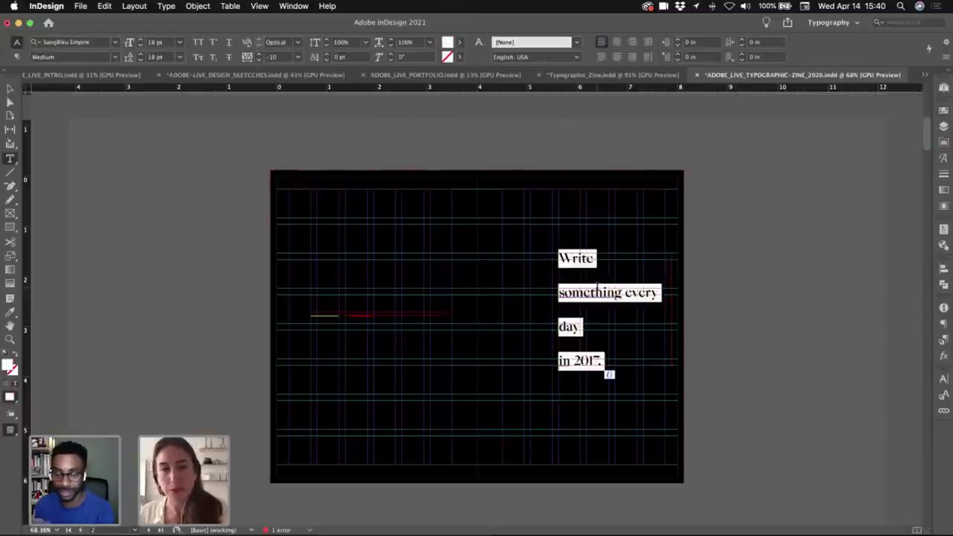
{"action": "left_click", "coordinate": [93, 43]}
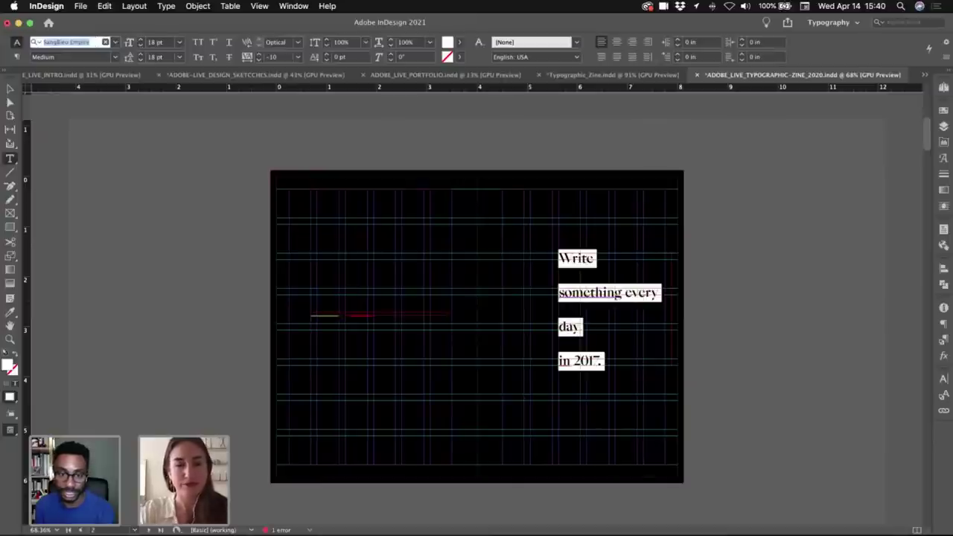
{"action": "type", "text": "GARA"}
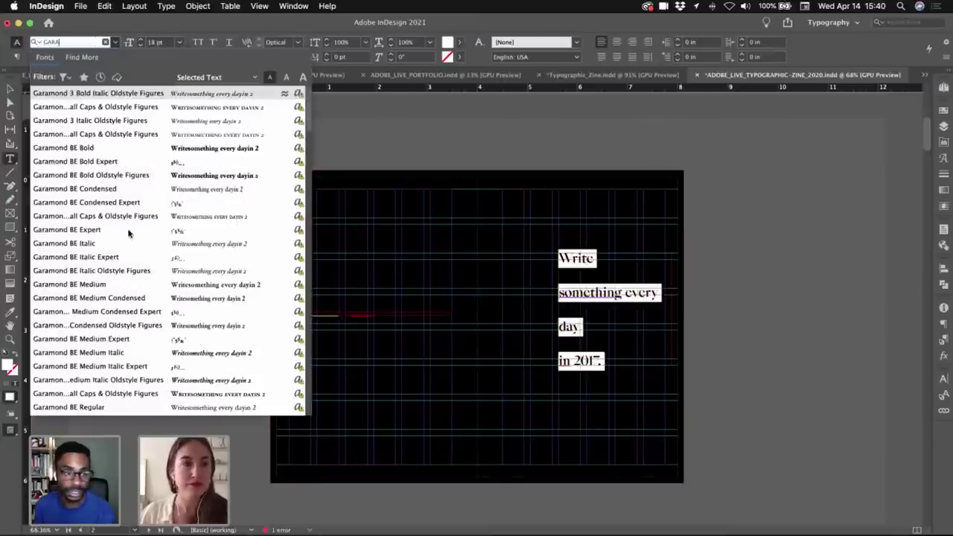
{"action": "type", "text": "MON"}
{"action": "scroll", "coordinate": [164, 253], "scroll_direction": "down", "scroll_amount": 10}
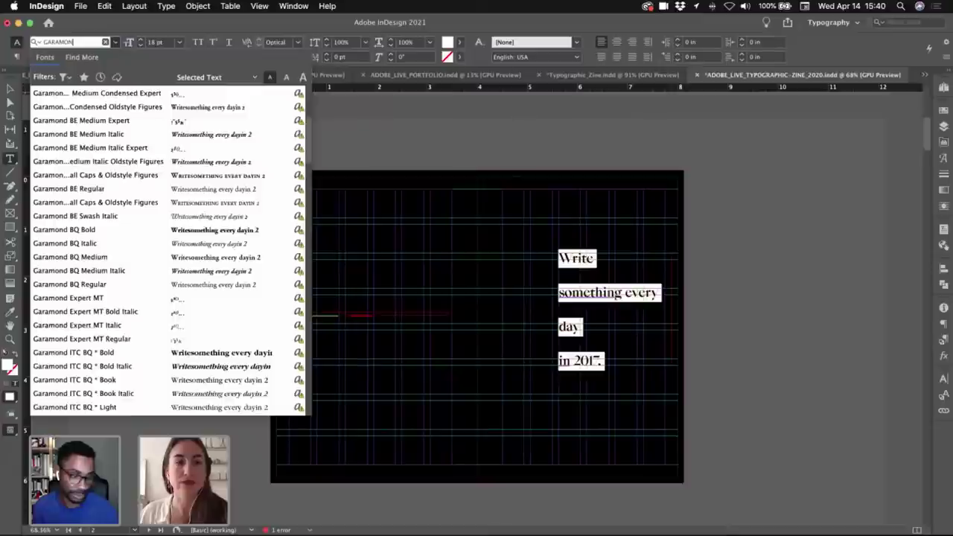
{"action": "scroll", "coordinate": [109, 372], "scroll_direction": "down", "scroll_amount": 6}
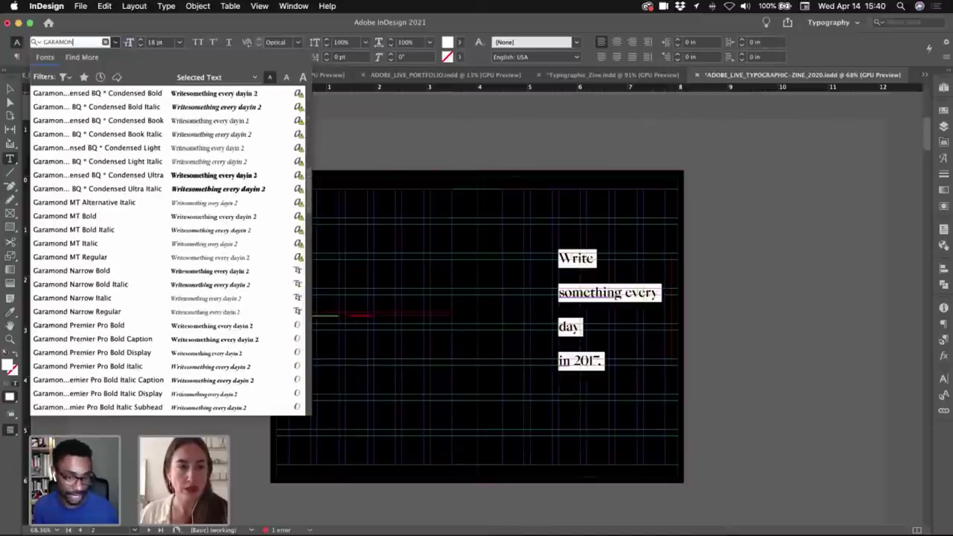
{"action": "key", "text": "Return"}
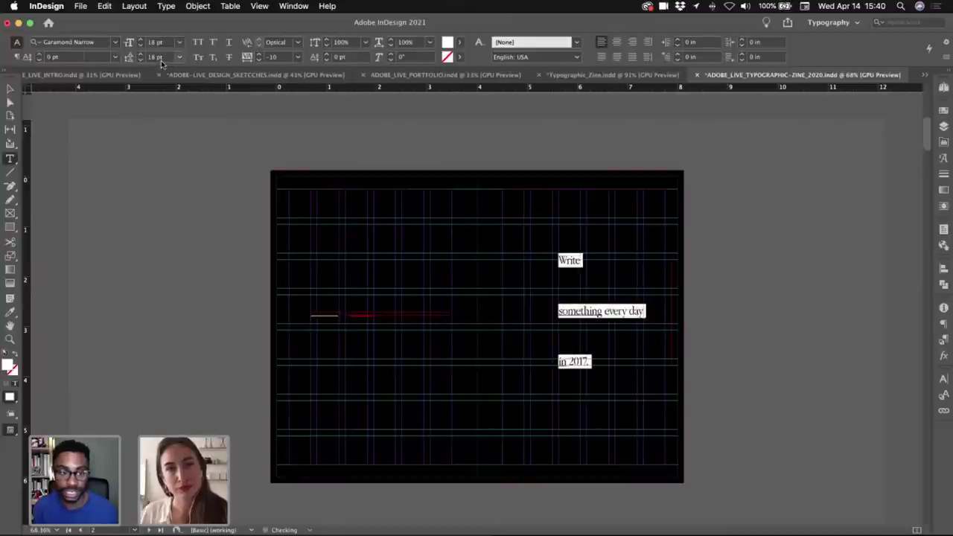
- Browse the Garamond fonts and set the "Write something every day in 2017." text in Garamond Premier Pro Bold
{"action": "left_click", "coordinate": [80, 43]}
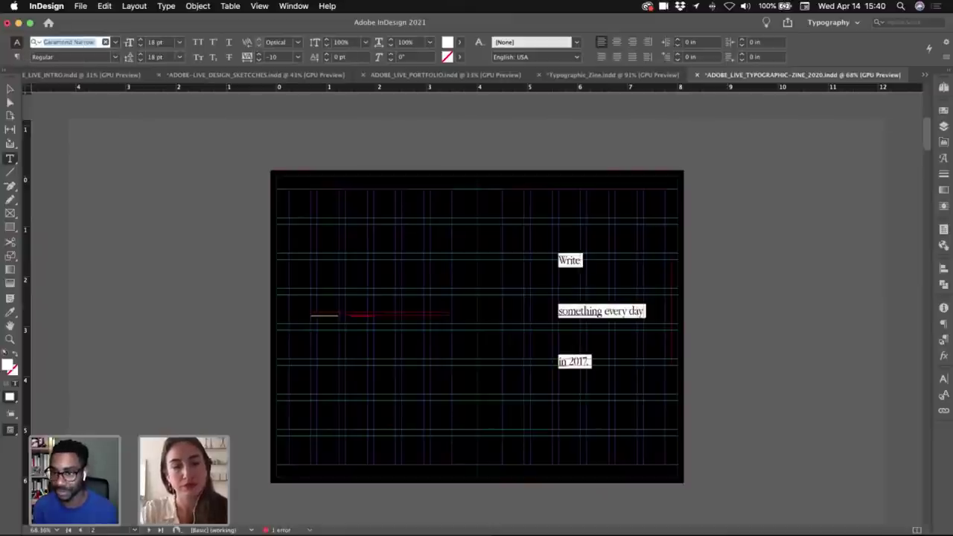
{"action": "type", "text": "GARA"}
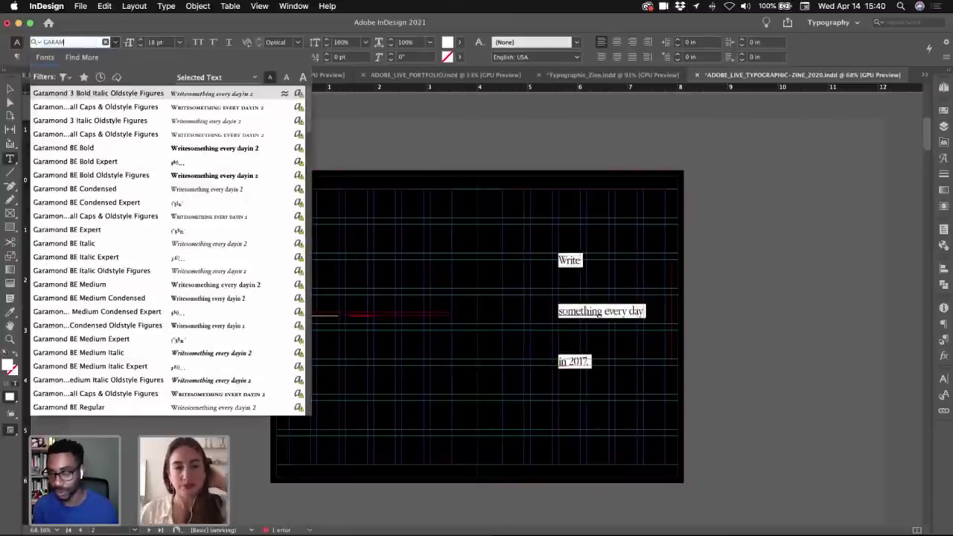
{"action": "type", "text": "M"}
{"action": "key", "text": "Return"}
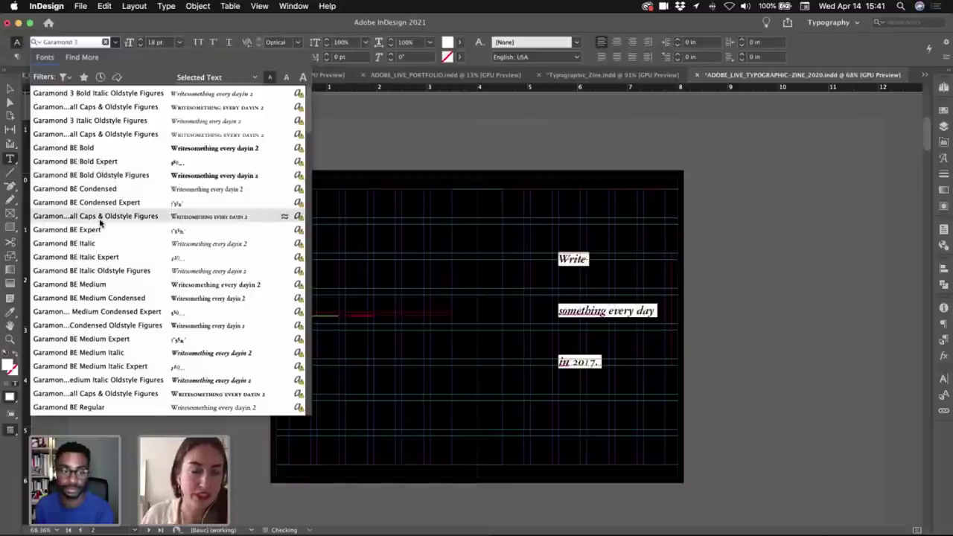
{"action": "scroll", "coordinate": [103, 218], "scroll_direction": "down", "scroll_amount": 4}
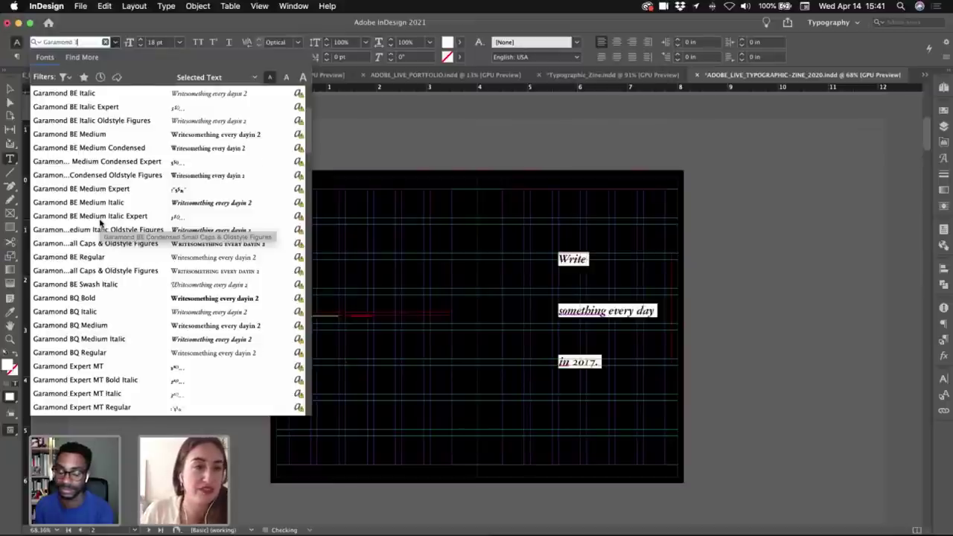
{"action": "scroll", "coordinate": [101, 222], "scroll_direction": "up", "scroll_amount": 4}
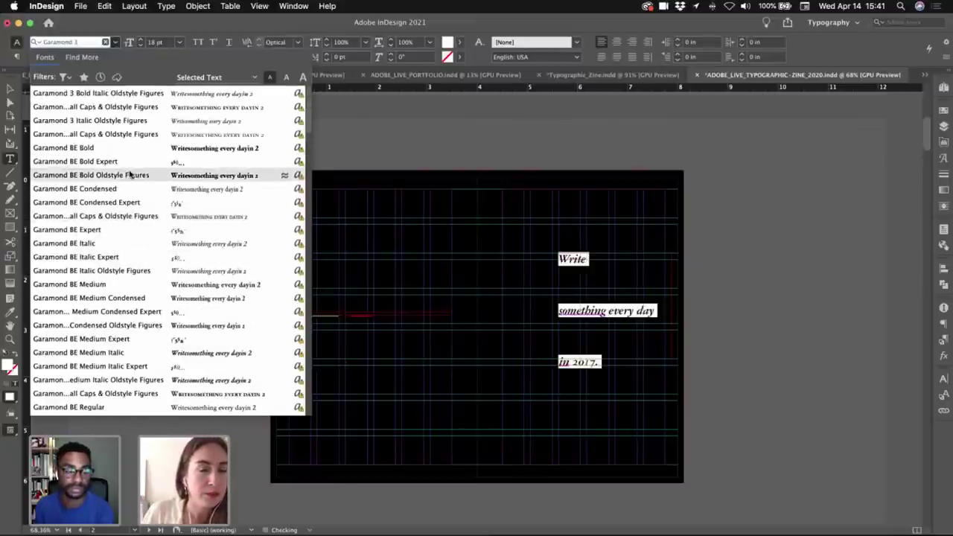
{"action": "scroll", "coordinate": [129, 174], "scroll_direction": "down", "scroll_amount": 15}
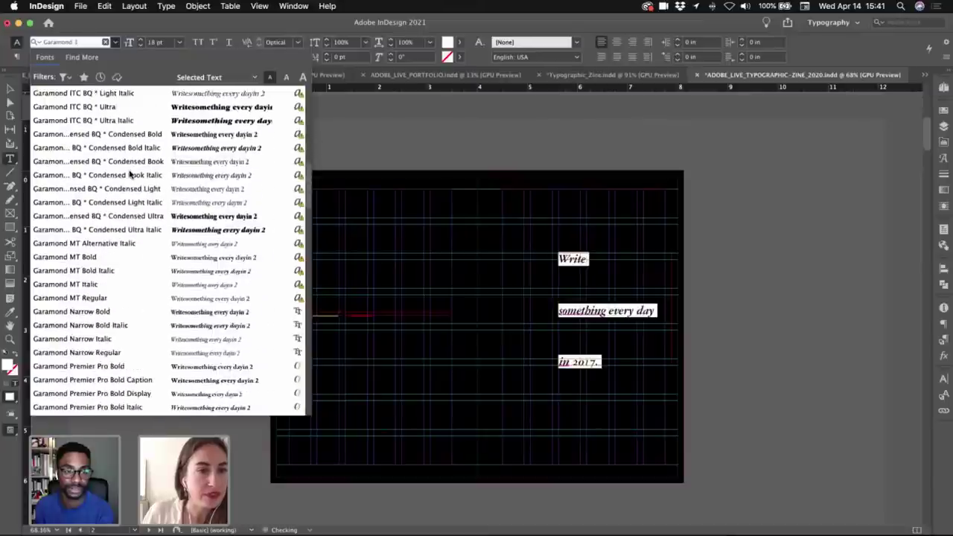
{"action": "scroll", "coordinate": [130, 175], "scroll_direction": "down", "scroll_amount": 1}
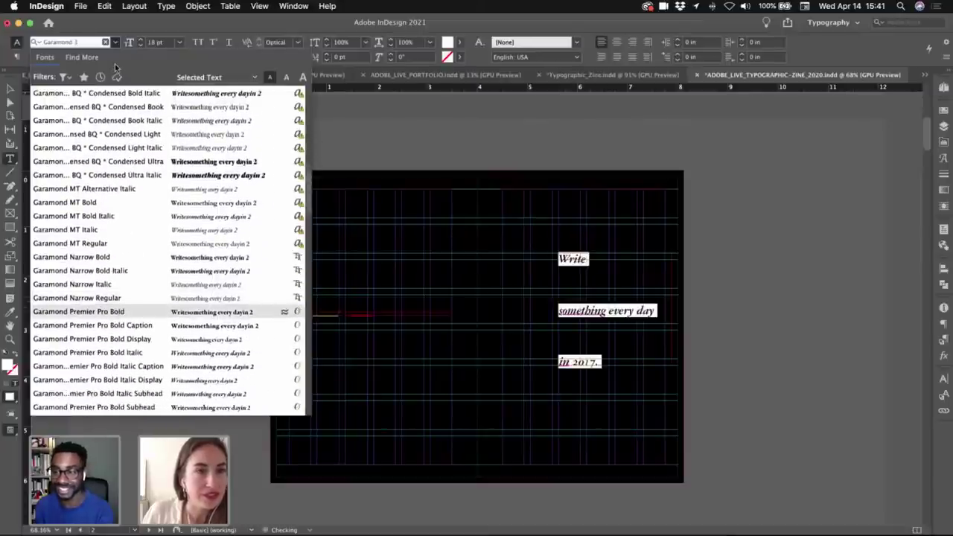
{"action": "key", "text": "Return"}
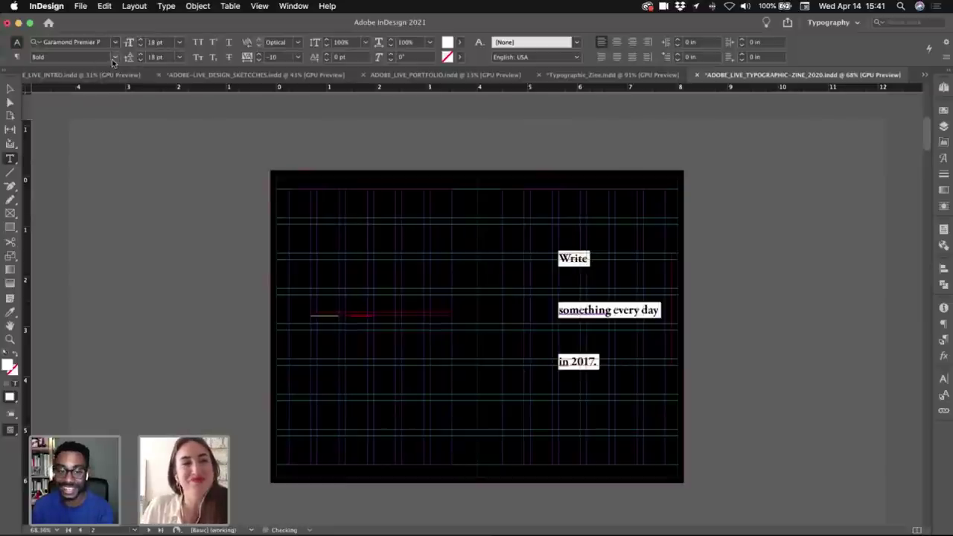
- Set the font style of the page 3 text to Regular and check its type settings
{"action": "left_click", "coordinate": [114, 58]}
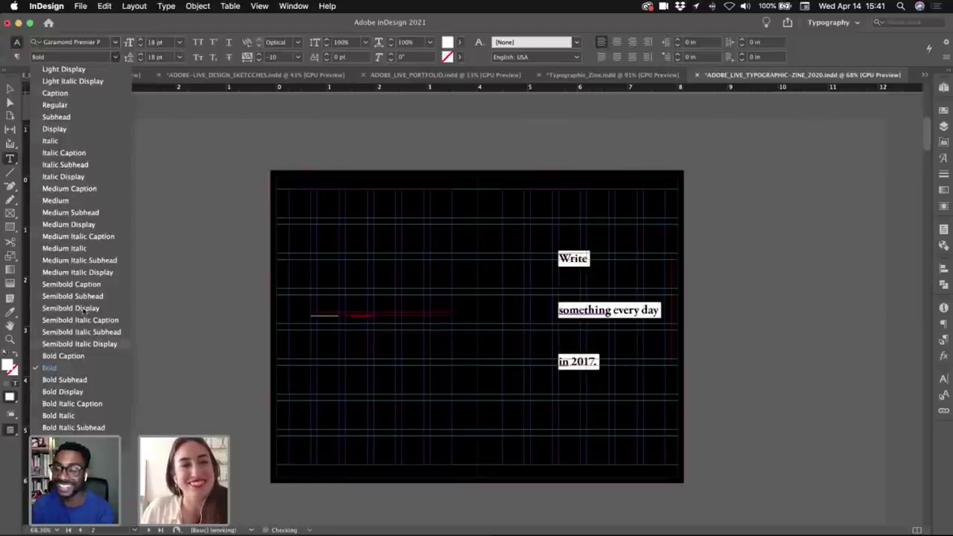
{"action": "left_click", "coordinate": [67, 106]}
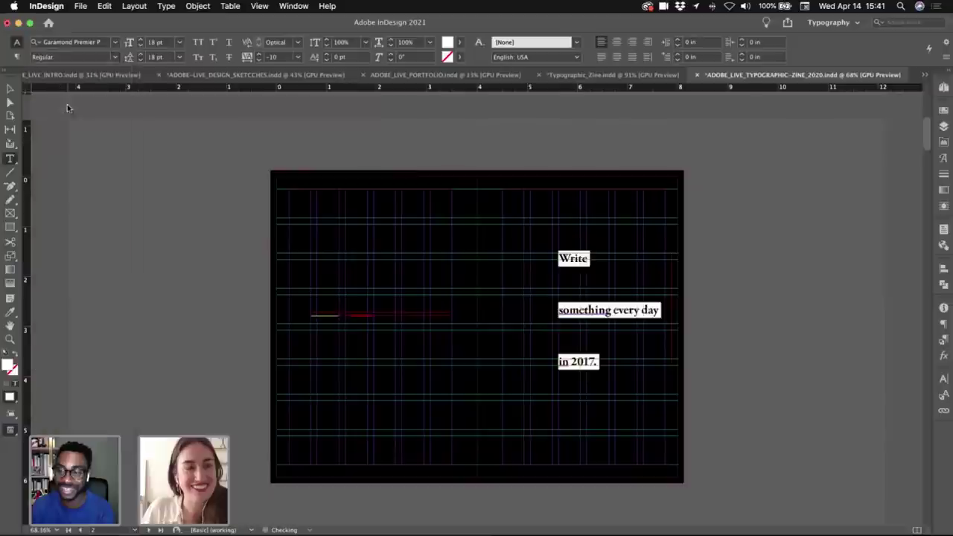
{"action": "key", "text": "Escape"}
{"action": "left_click", "coordinate": [717, 272]}
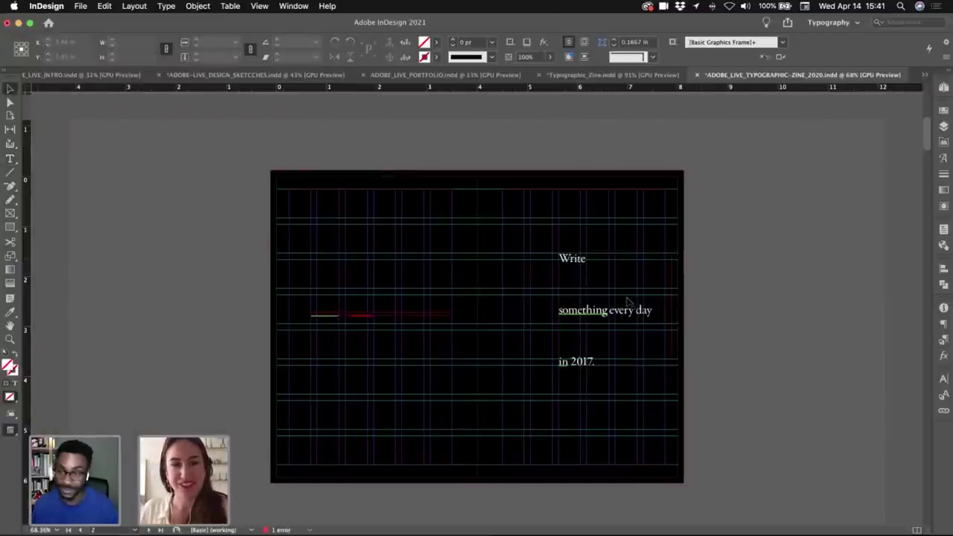
{"action": "key", "text": "super+a"}
{"action": "double_click", "coordinate": [612, 308]}
{"action": "key", "text": "super+a"}
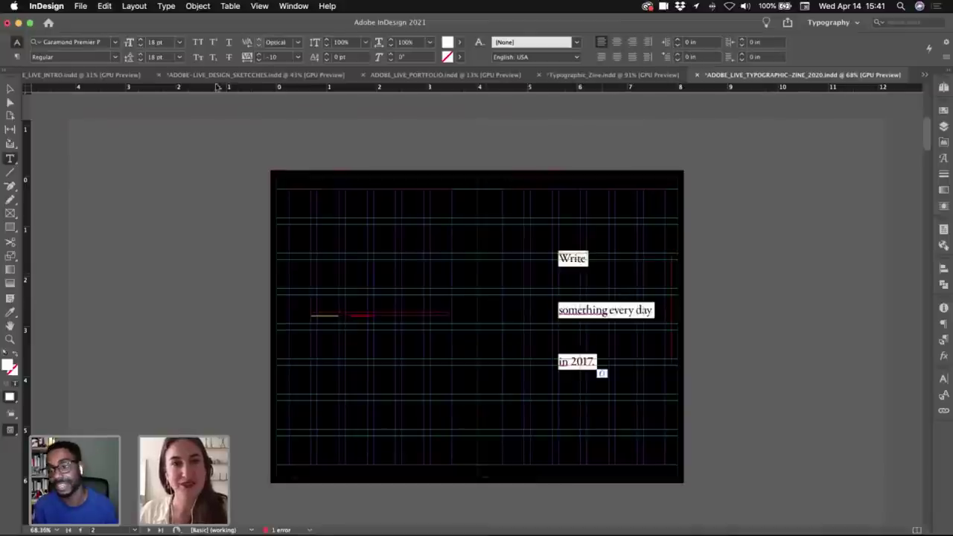
{"action": "key", "text": "Escape"}
{"action": "left_click", "coordinate": [649, 139]}
- Move the small "Created by" credit frame off page 2 onto the pasteboard above the spread
{"action": "left_click", "coordinate": [364, 319]}
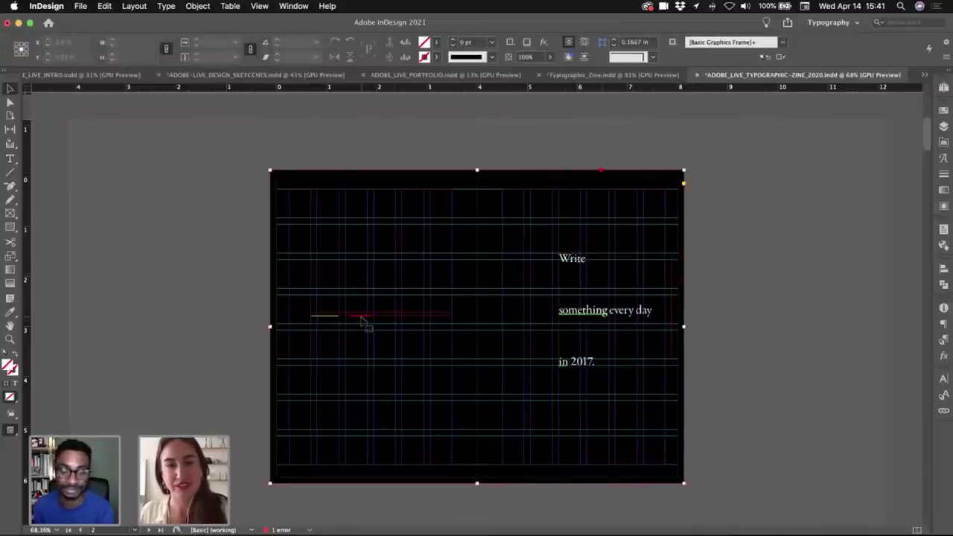
{"action": "left_click", "coordinate": [353, 319]}
{"action": "left_click_drag", "start_coordinate": [353, 319], "coordinate": [295, 156]}
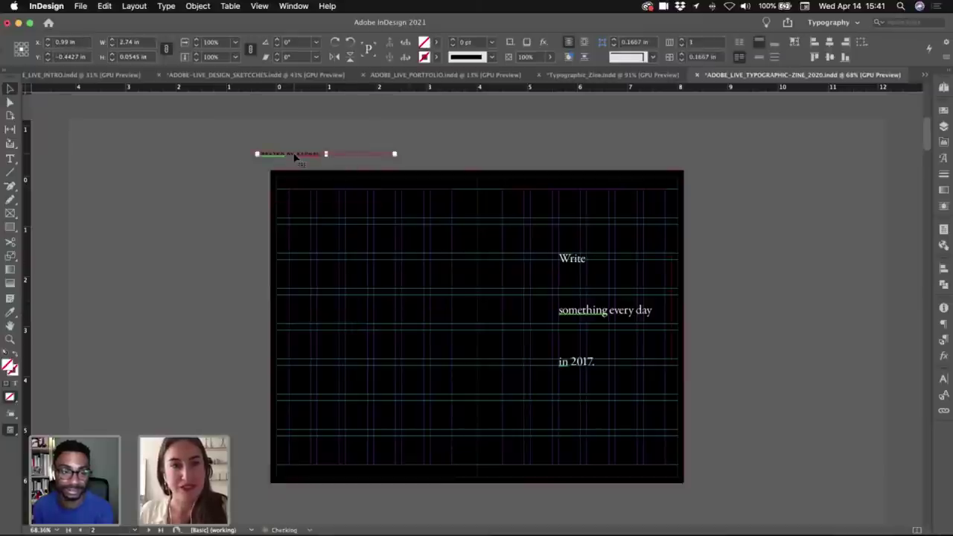
{"action": "double_click", "coordinate": [295, 156]}
{"action": "left_click", "coordinate": [9, 89]}
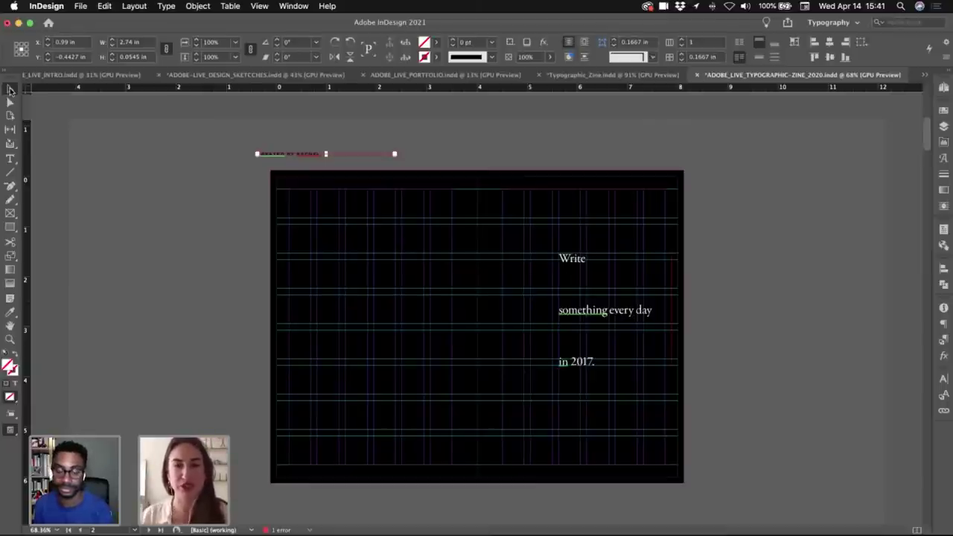
{"action": "left_click", "coordinate": [557, 134]}
- Compare the zine's cover with the title spread in Typographic_Zine.indd, and return to ADOBE_LIVE_TYPOGRAPHIC-ZINE_2020
{"action": "scroll", "coordinate": [566, 385], "scroll_direction": "up", "scroll_amount": 5}
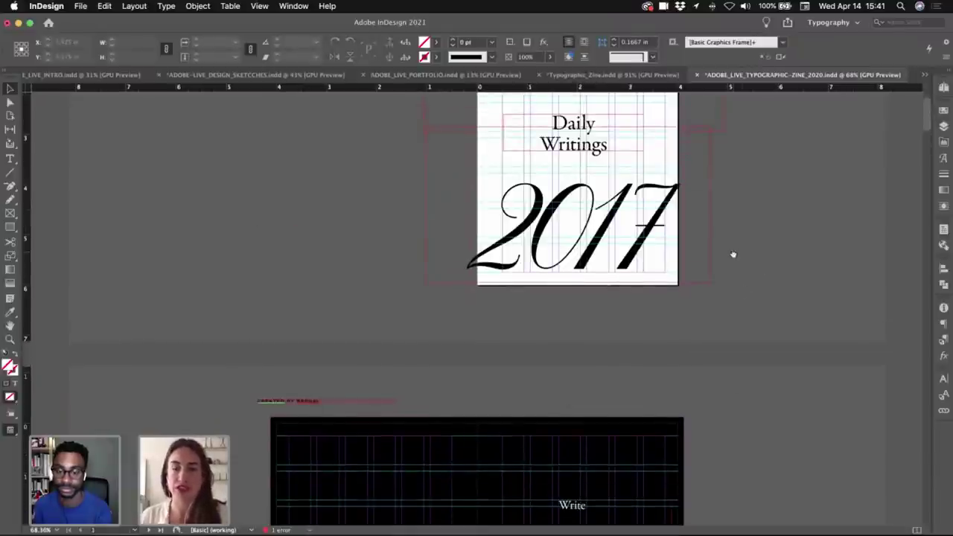
{"action": "scroll", "coordinate": [733, 255], "scroll_direction": "up", "scroll_amount": 3}
{"action": "left_click", "coordinate": [572, 72]}
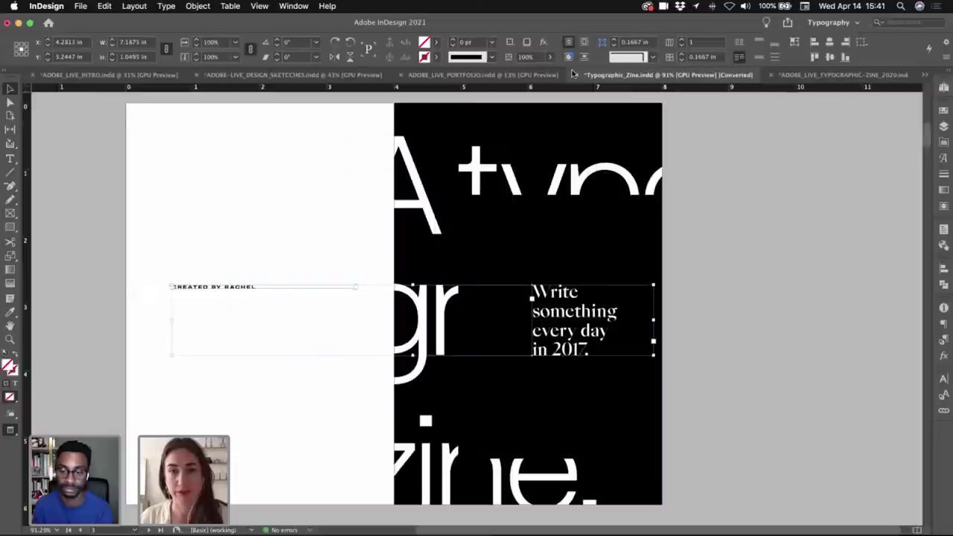
{"action": "left_click", "coordinate": [308, 185]}
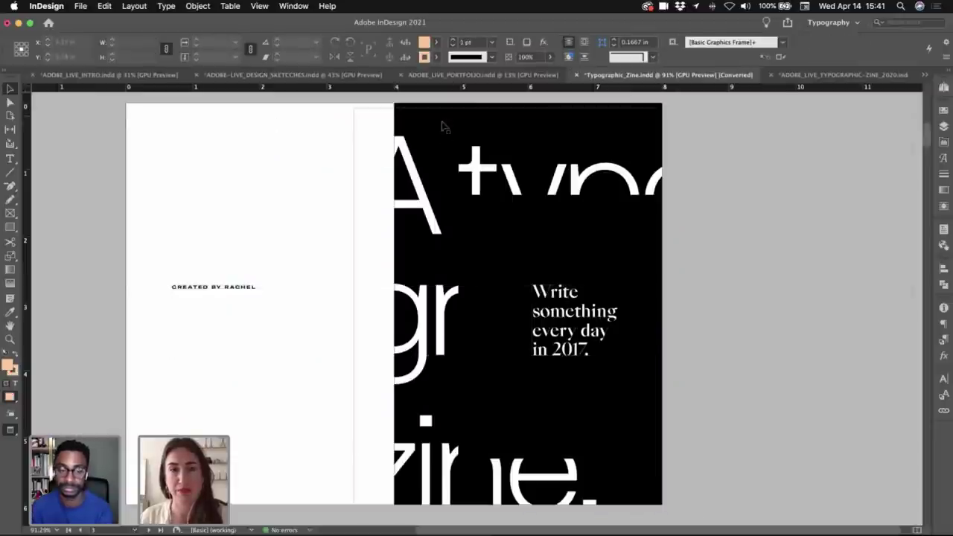
{"action": "left_click", "coordinate": [871, 75]}
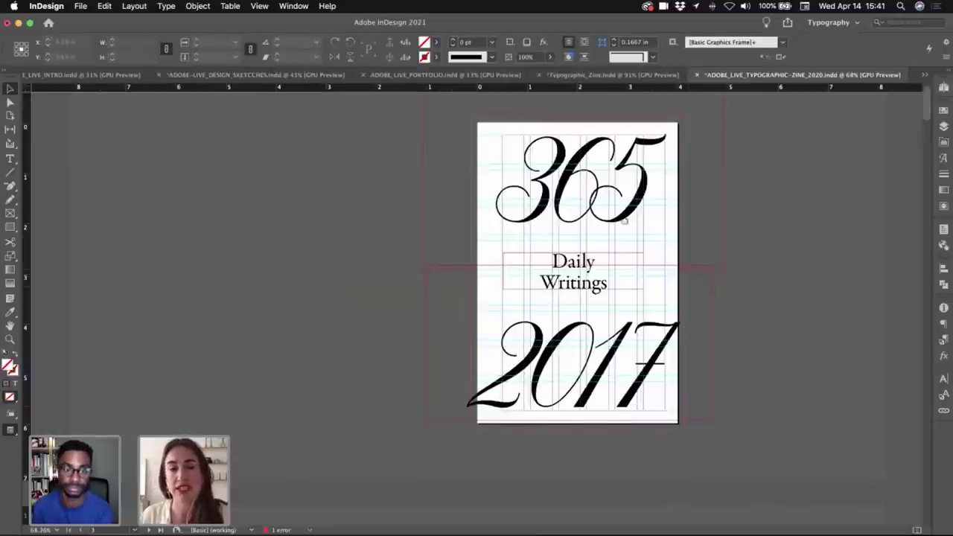
- Narrow the black background rectangle from its outer edge on page 2 to the spine, covering only page 3
{"action": "scroll", "coordinate": [613, 345], "scroll_direction": "down", "scroll_amount": 10}
{"action": "left_click", "coordinate": [281, 347]}
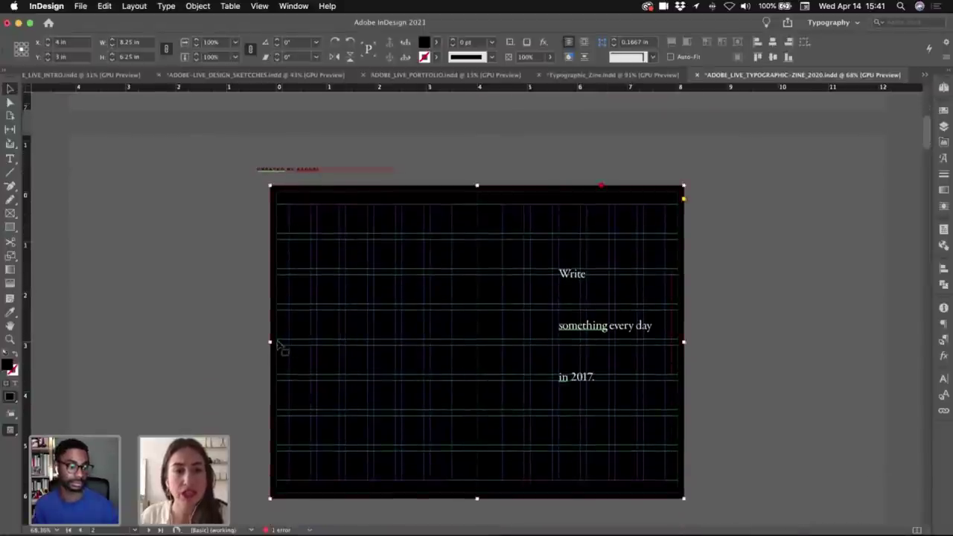
{"action": "left_click_drag", "start_coordinate": [270, 343], "coordinate": [476, 323]}
- Duplicate the "Write something every day in 2017." frame onto the pasteboard beside page 3
{"action": "triple_click", "coordinate": [604, 326]}
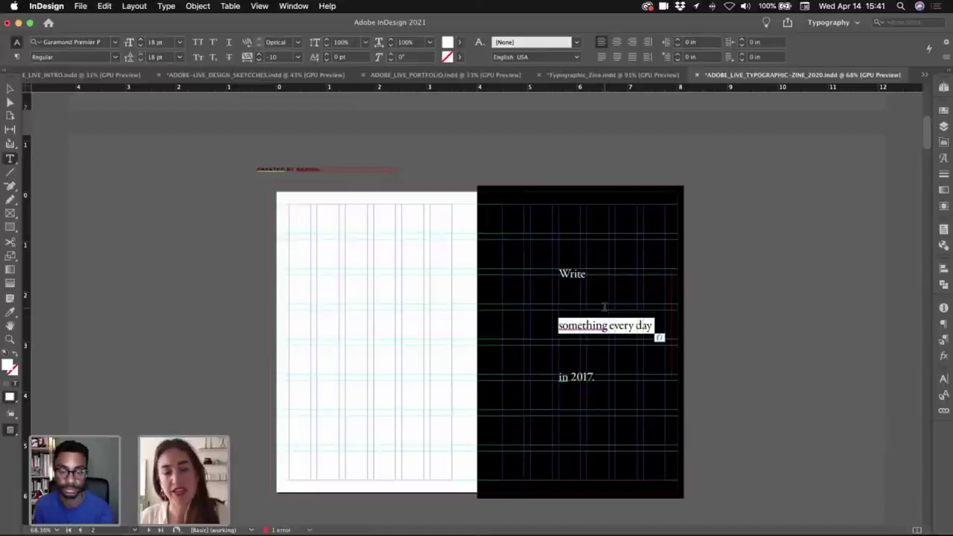
{"action": "key", "text": "super+a"}
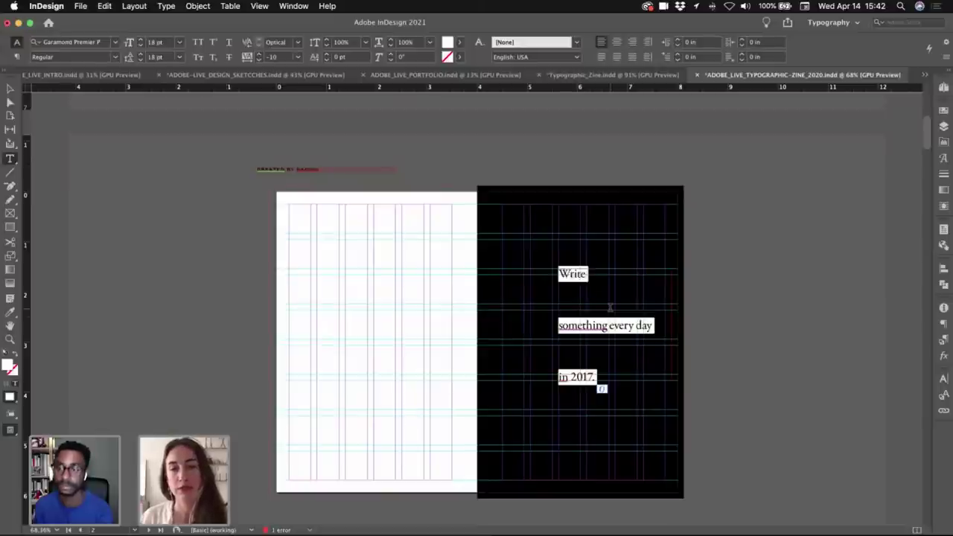
{"action": "left_click", "coordinate": [91, 44]}
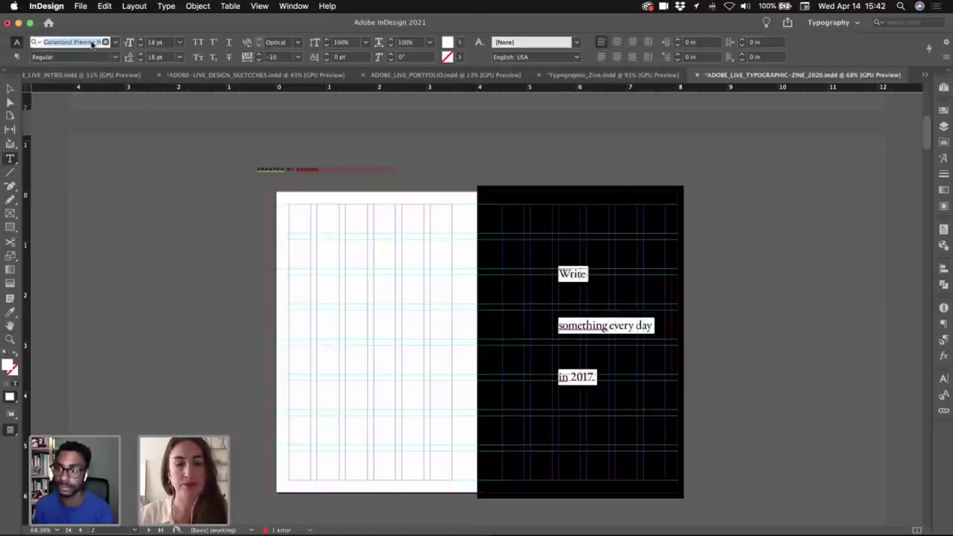
{"action": "key", "text": "Escape"}
{"action": "key", "text": "Escape"}
{"action": "left_click_drag", "start_coordinate": [587, 290], "coordinate": [736, 291]}
- Set all the text in the original frame on page 3 in the Bellanaisa font
{"action": "double_click", "coordinate": [612, 305]}
{"action": "key", "text": "super+a"}
{"action": "left_click", "coordinate": [86, 41]}
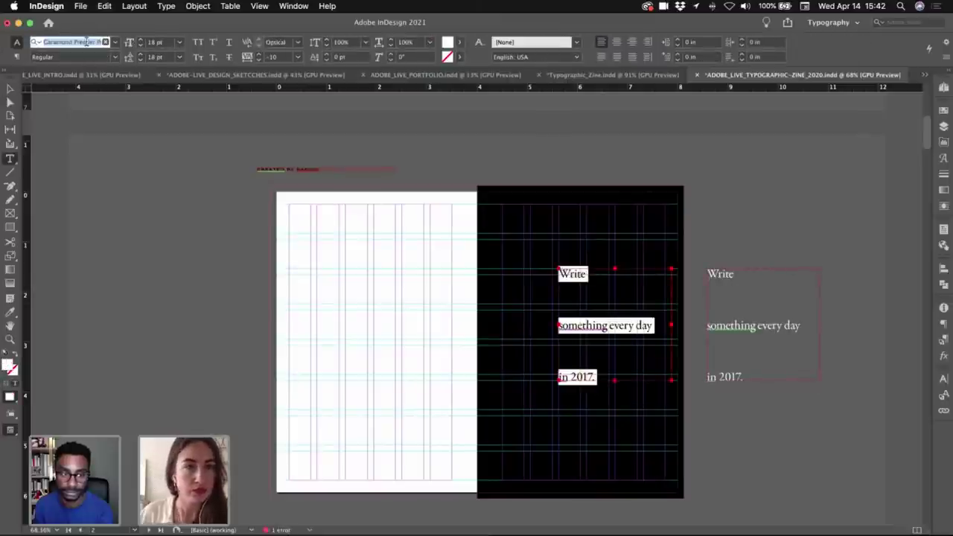
{"action": "type", "text": "BELL"}
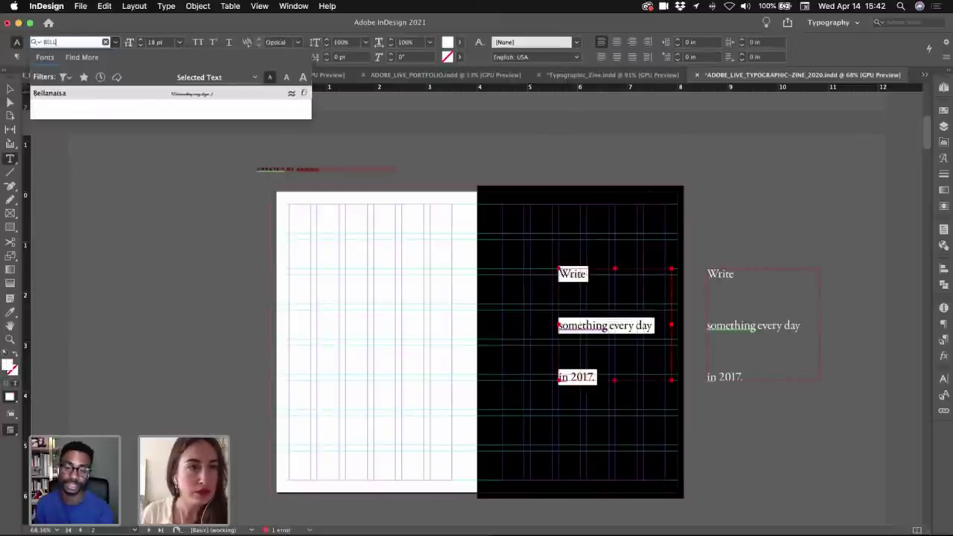
{"action": "left_click", "coordinate": [73, 94]}
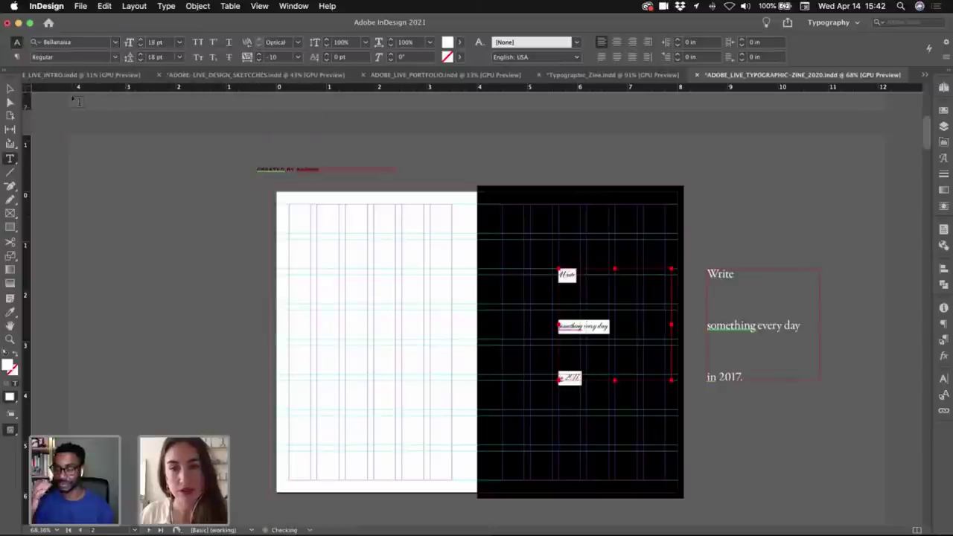
- Increase the script text on page 3 to 60 pt
{"action": "left_click", "coordinate": [141, 40]}
{"action": "left_click", "coordinate": [141, 40]}
{"action": "left_click", "coordinate": [141, 42]}
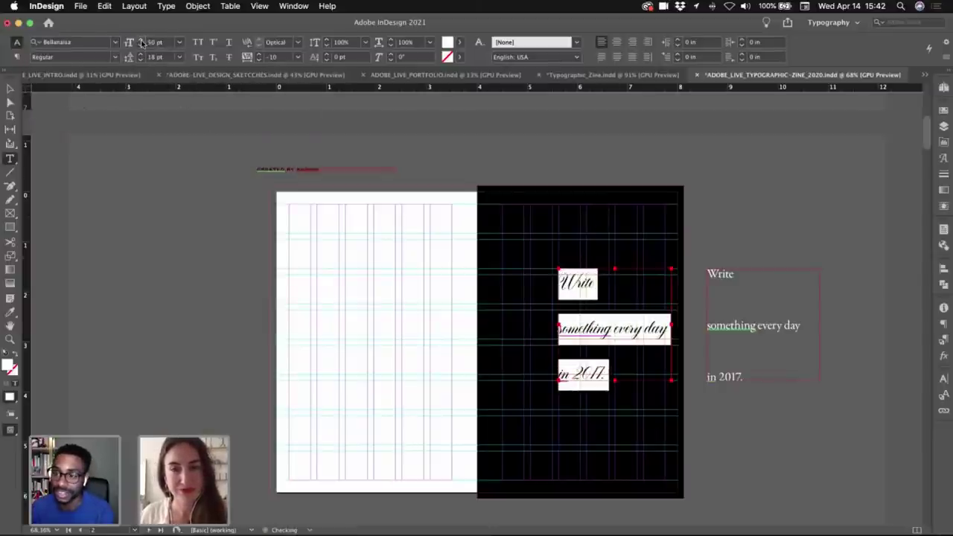
{"action": "left_click", "coordinate": [140, 41]}
{"action": "left_click", "coordinate": [140, 41]}
{"action": "left_click", "coordinate": [141, 42]}
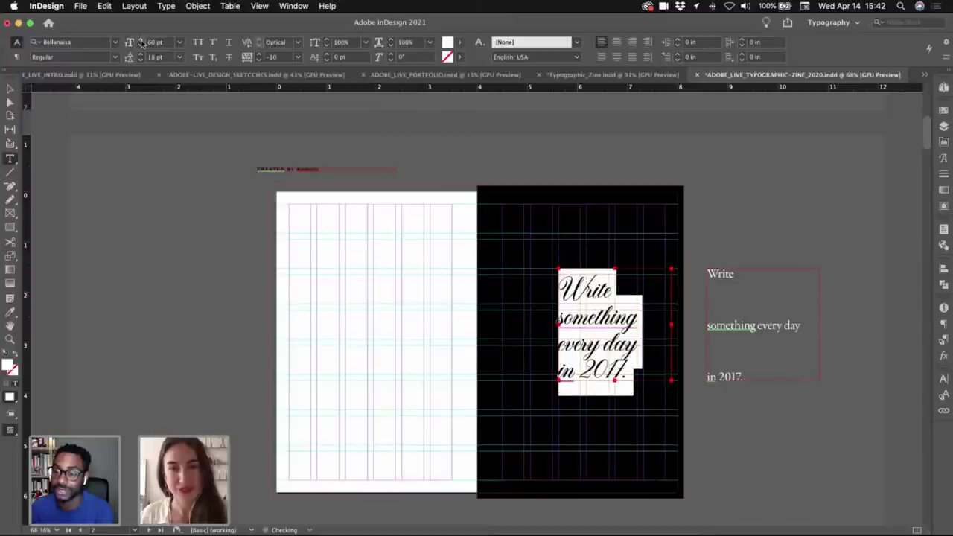
- Widen the script text frame on page 3 to 2.8125 in and remove the line break before "in 2017."
{"action": "key", "text": "Escape"}
{"action": "left_click", "coordinate": [752, 201]}
{"action": "key", "text": "w"}
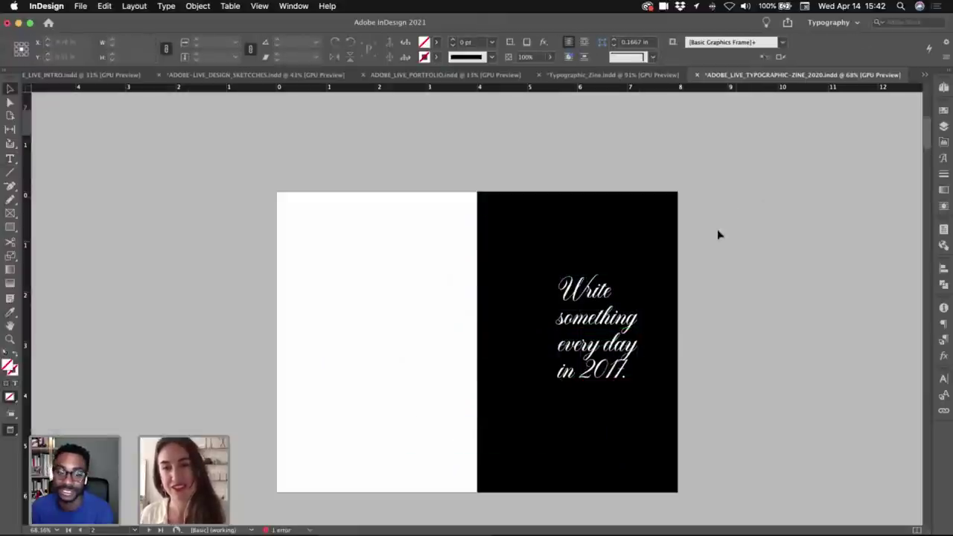
{"action": "scroll", "coordinate": [646, 278], "scroll_direction": "down", "scroll_amount": 1}
{"action": "left_click_drag", "start_coordinate": [646, 278], "coordinate": [705, 275]}
{"action": "key", "text": "w"}
{"action": "left_click", "coordinate": [586, 288]}
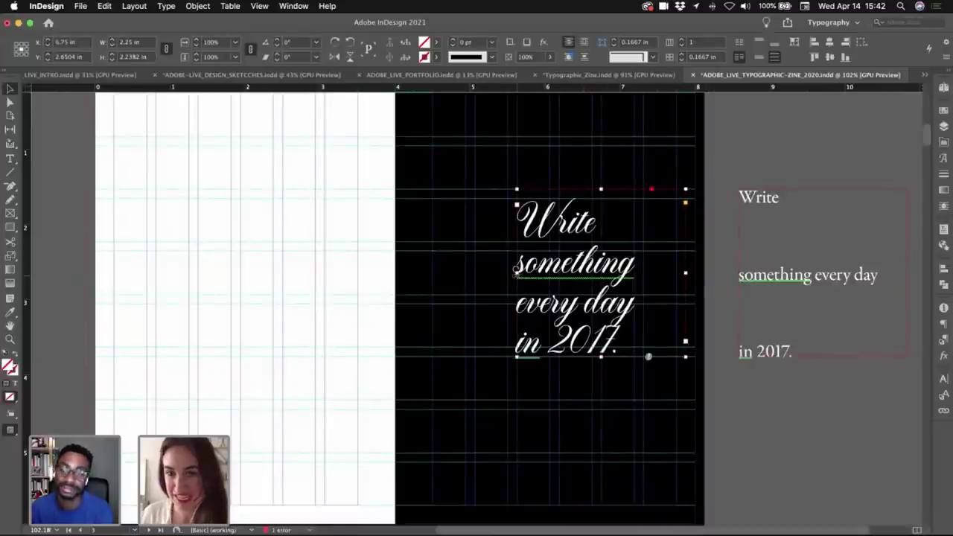
{"action": "left_click_drag", "start_coordinate": [515, 273], "coordinate": [475, 274]}
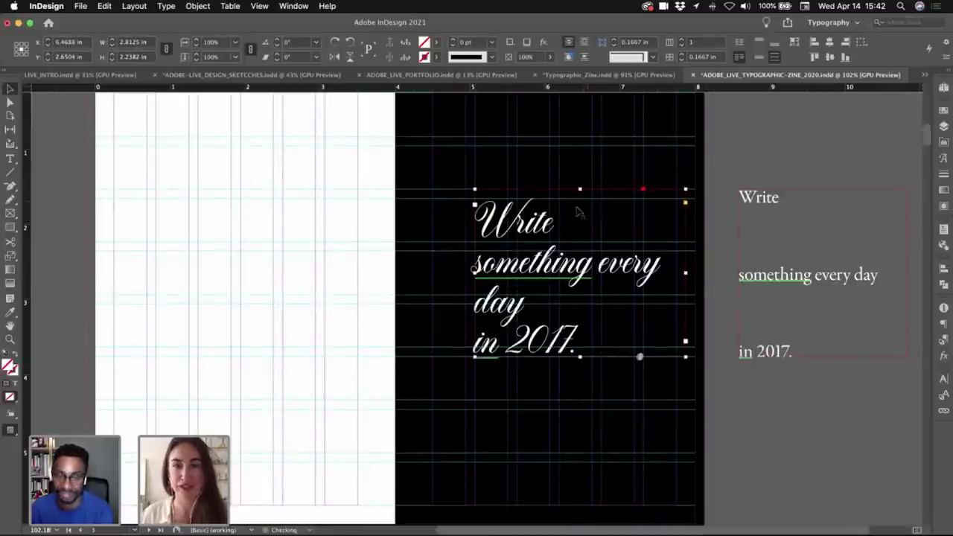
{"action": "double_click", "coordinate": [546, 304]}
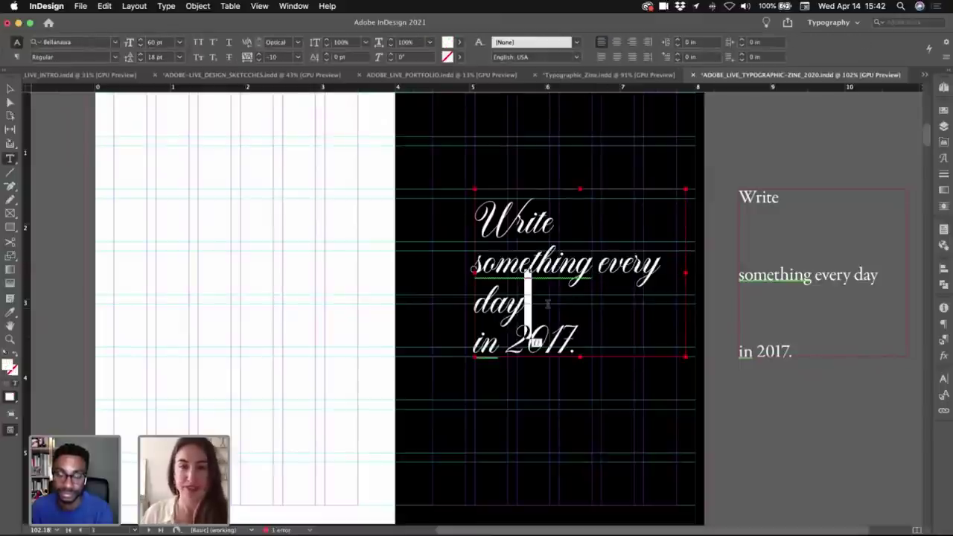
{"action": "key", "text": "Delete"}
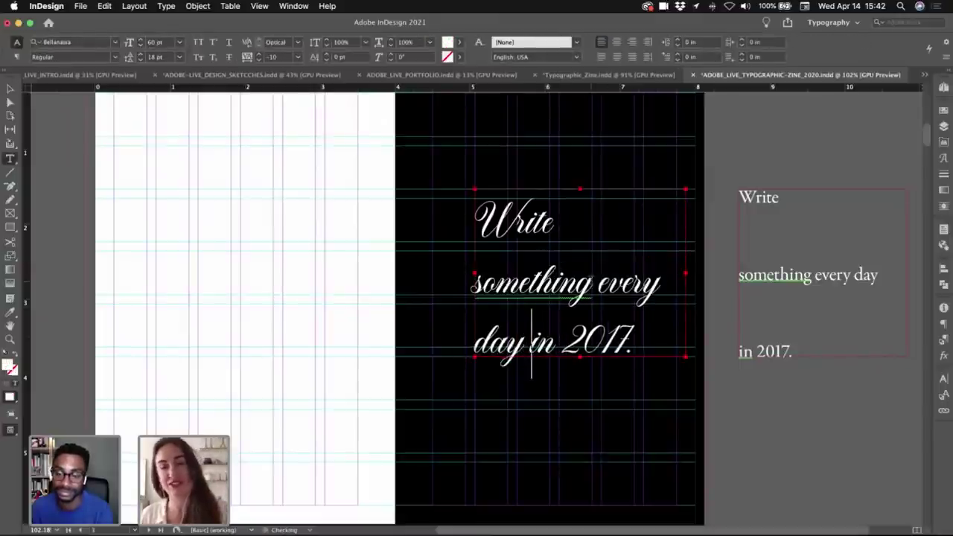
- Check the baseline and document grid settings in the Grids preferences
{"action": "key", "text": "super+a"}
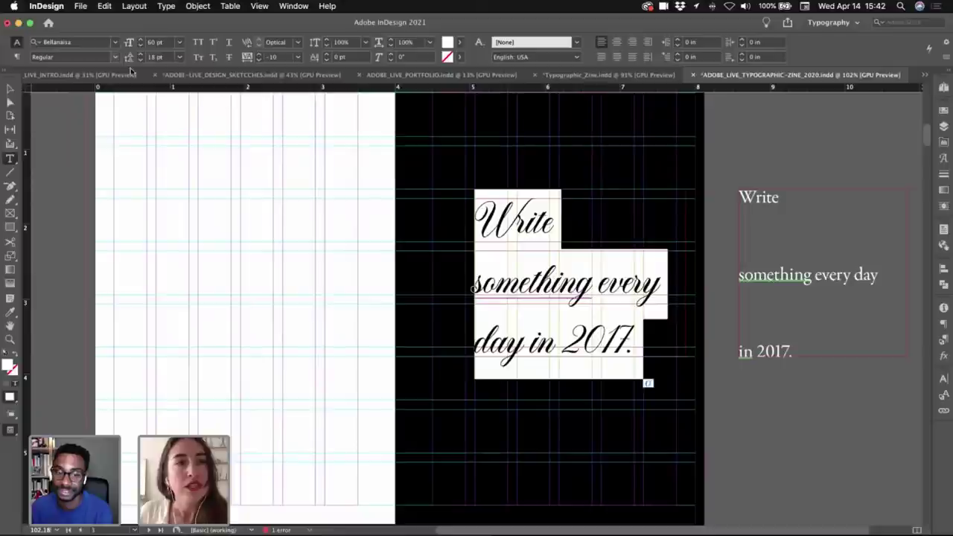
{"action": "left_click", "coordinate": [52, 6]}
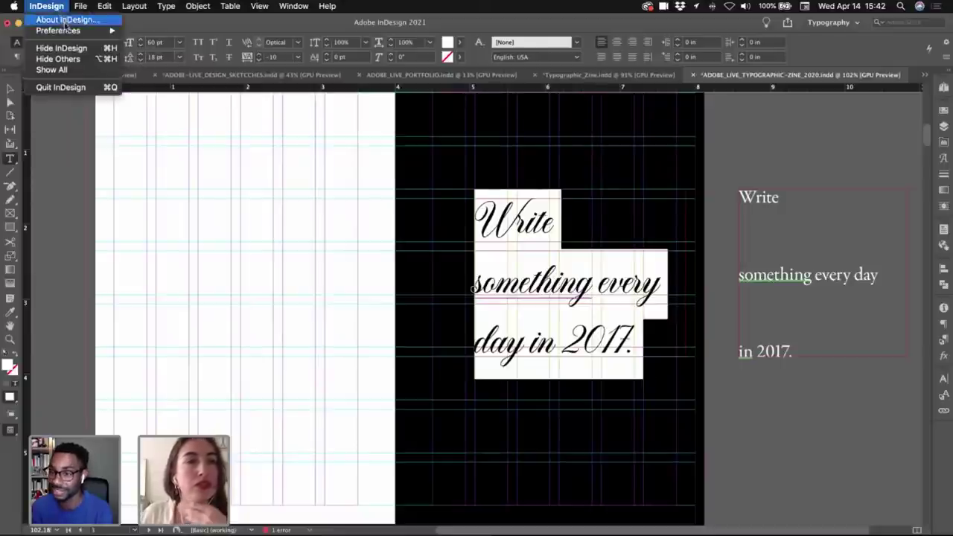
{"action": "mouse_move", "coordinate": [67, 32]}
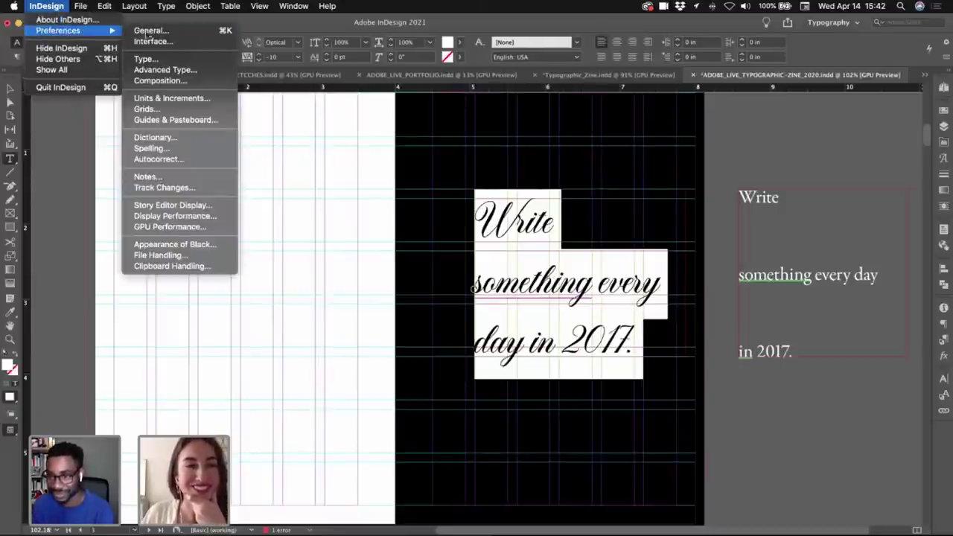
{"action": "left_click", "coordinate": [147, 109]}
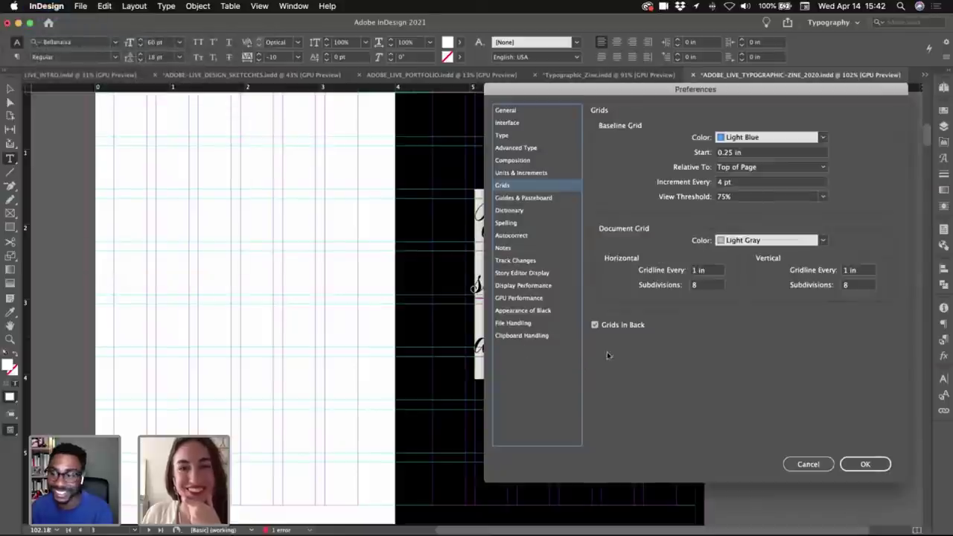
{"action": "left_click", "coordinate": [863, 464]}
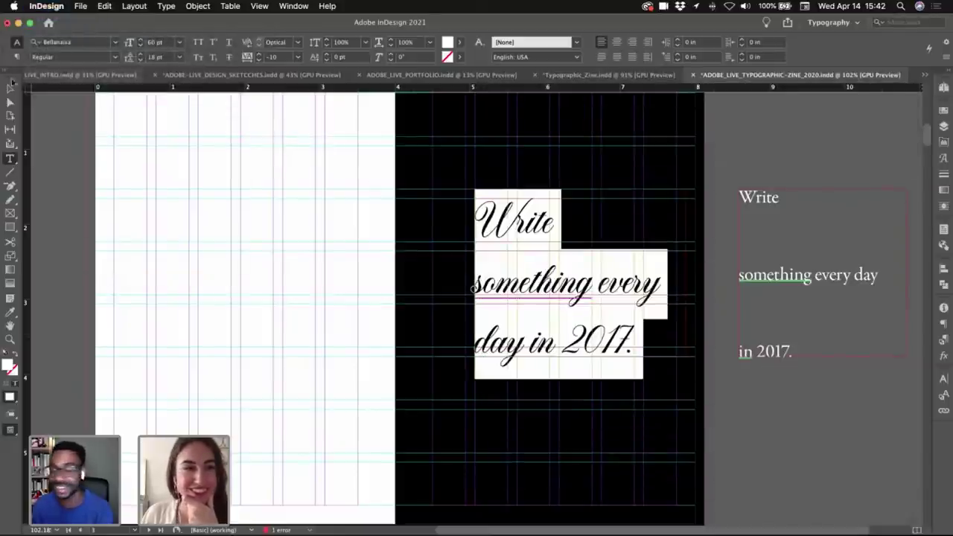
{"action": "key", "text": "Escape"}
{"action": "left_click", "coordinate": [239, 194]}
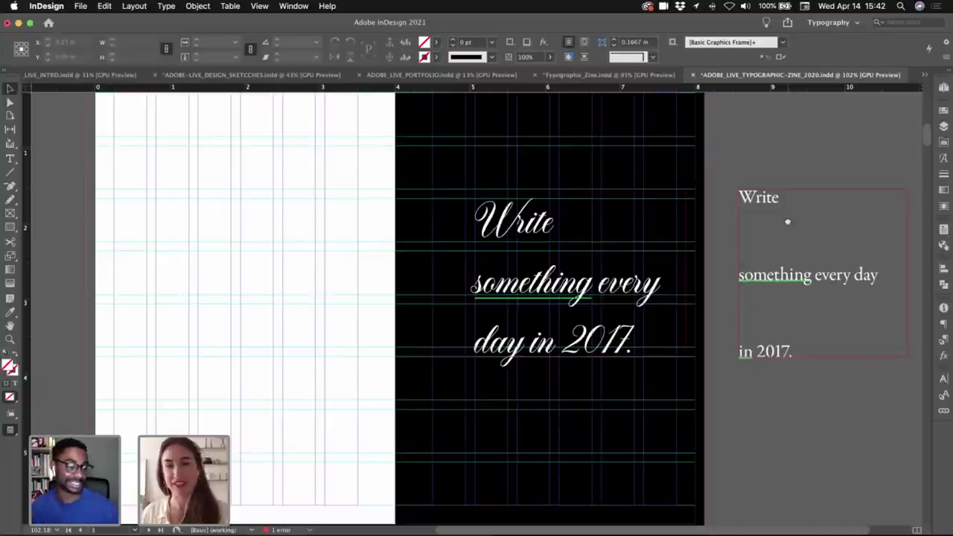
{"action": "scroll", "coordinate": [788, 221], "scroll_direction": "down", "scroll_amount": 2}
{"action": "scroll", "coordinate": [749, 166], "scroll_direction": "up", "scroll_amount": 2}
{"action": "double_click", "coordinate": [600, 321]}
{"action": "left_click_drag", "start_coordinate": [649, 333], "coordinate": [442, 237]}
{"action": "key", "text": "Escape"}
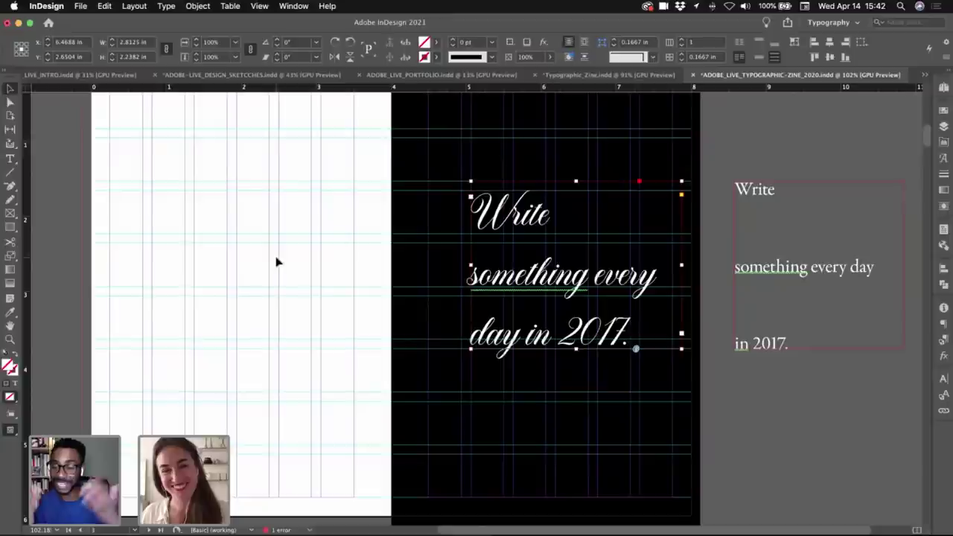
{"action": "key", "text": "w"}
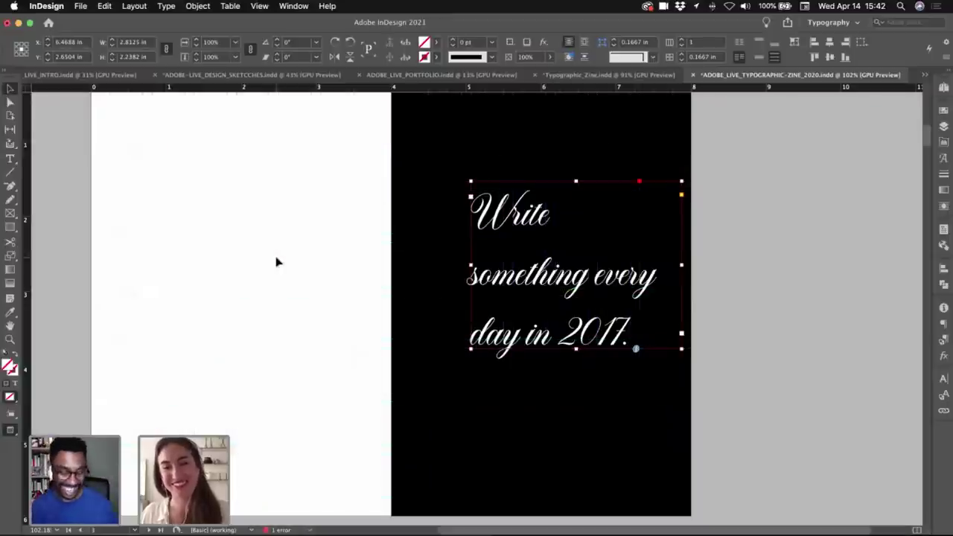
{"action": "key", "text": "w"}
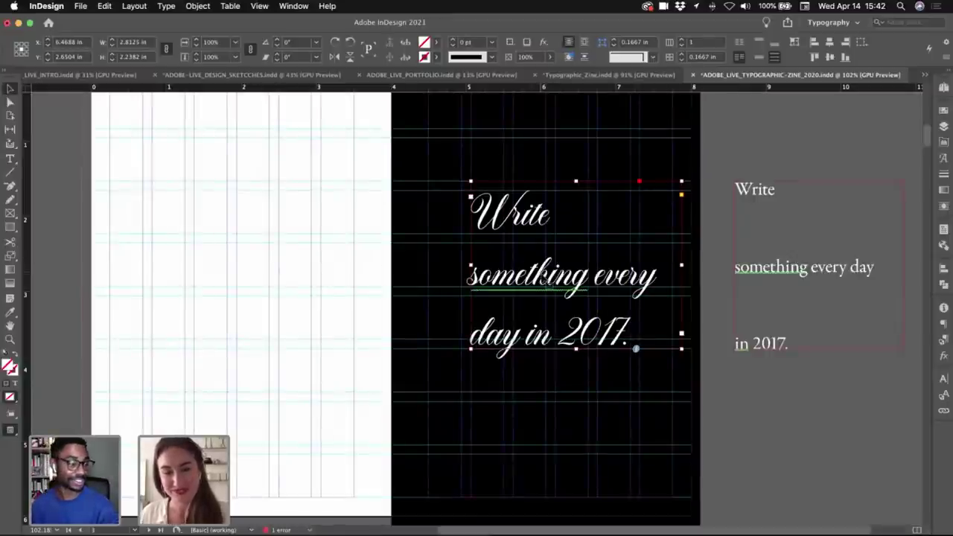
- Center-align all the script text on page 3 and preview the spread without guides
{"action": "double_click", "coordinate": [548, 285]}
{"action": "key", "text": "super+a"}
{"action": "left_click", "coordinate": [618, 44]}
{"action": "key", "text": "Escape"}
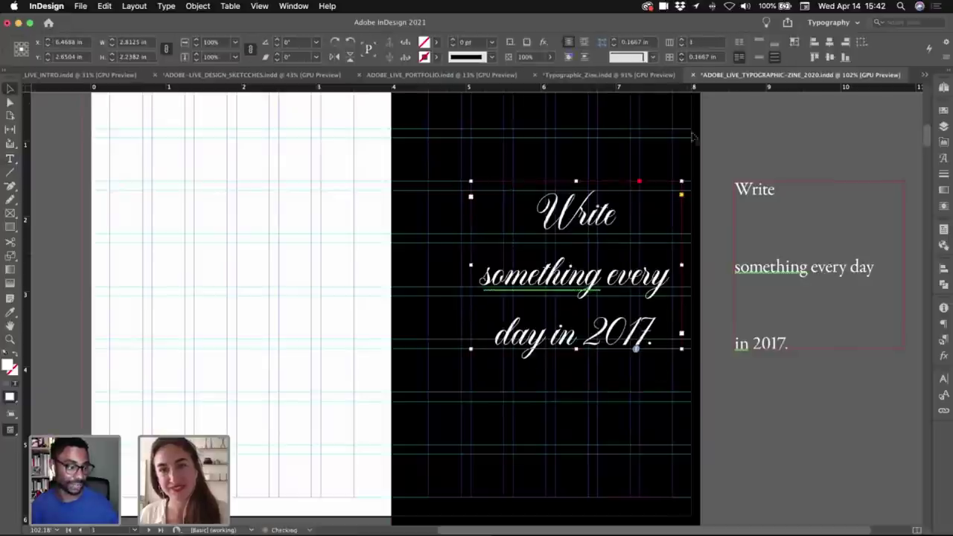
{"action": "key", "text": "w"}
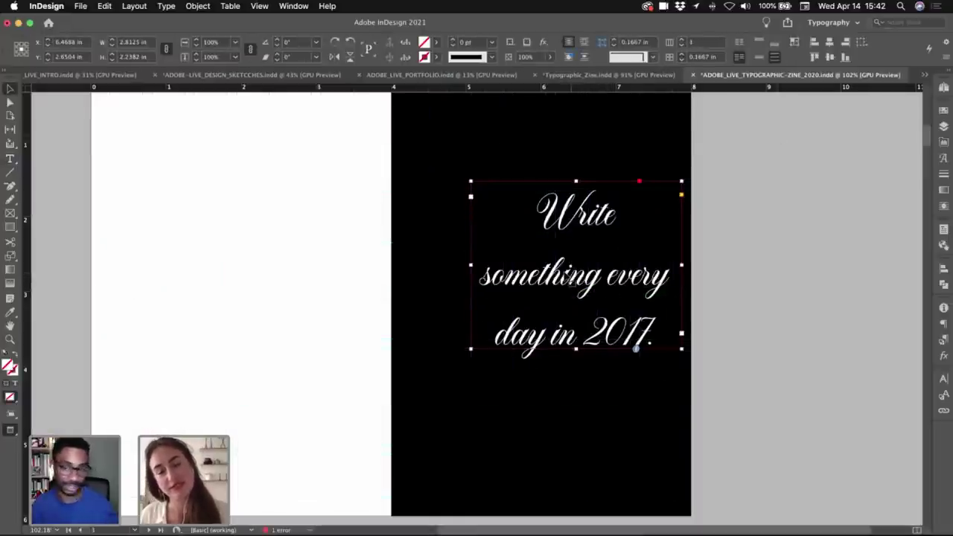
- Move the script text frame up toward the spine and resize it to 2.41 by 3.3597 in
{"action": "key", "text": "w"}
{"action": "left_click_drag", "start_coordinate": [564, 274], "coordinate": [521, 257]}
{"action": "left_click_drag", "start_coordinate": [638, 319], "coordinate": [607, 411]}
- Set the kerning of all the script text on page 3 to Metrics and its tracking to 0
{"action": "double_click", "coordinate": [534, 270]}
{"action": "key", "text": "super+a"}
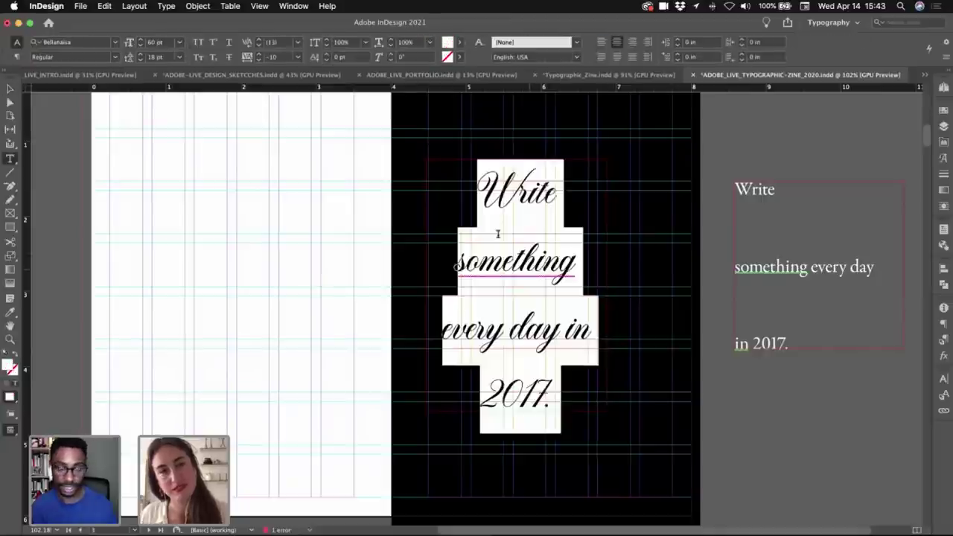
{"action": "left_click", "coordinate": [298, 42]}
{"action": "left_click", "coordinate": [276, 67]}
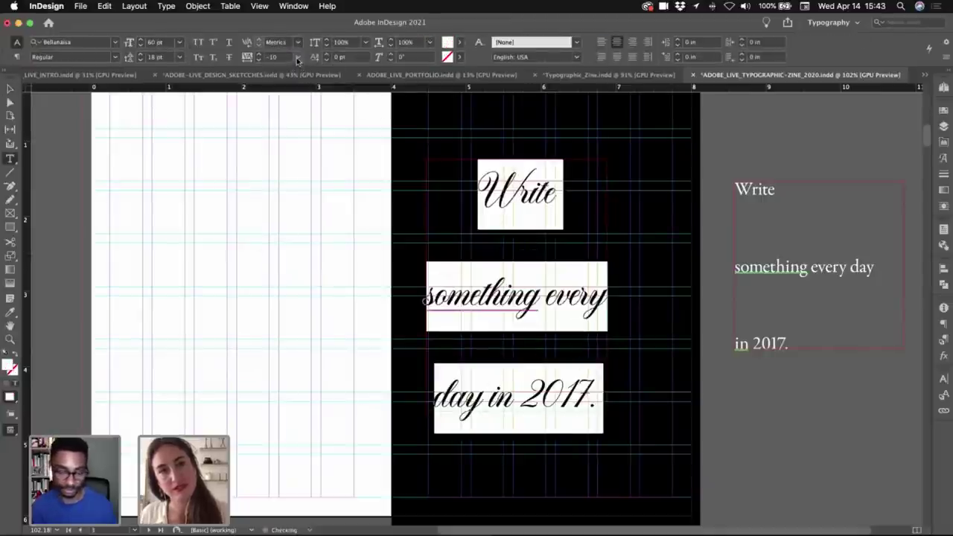
{"action": "left_click", "coordinate": [298, 57]}
{"action": "left_click", "coordinate": [300, 43]}
{"action": "left_click", "coordinate": [298, 56]}
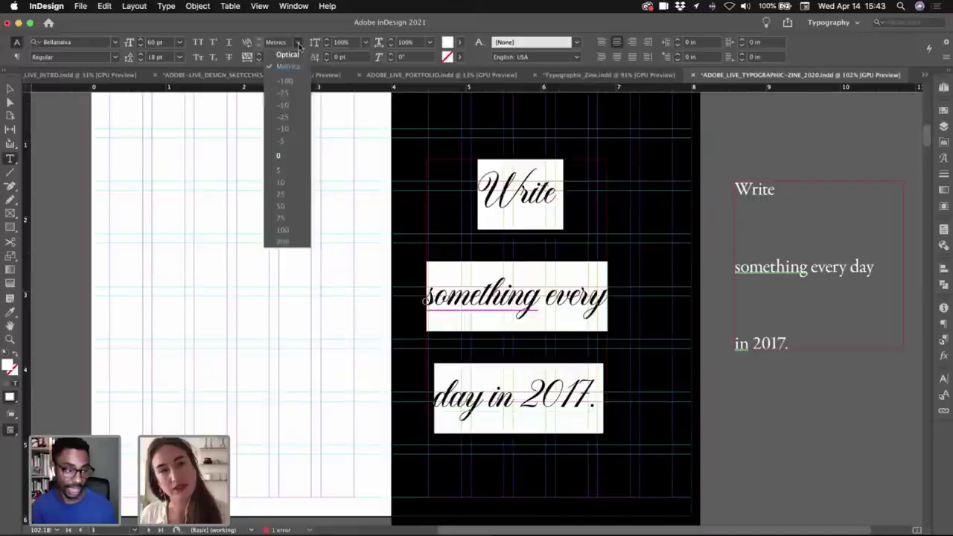
{"action": "left_click", "coordinate": [280, 147]}
{"action": "key", "text": "Escape"}
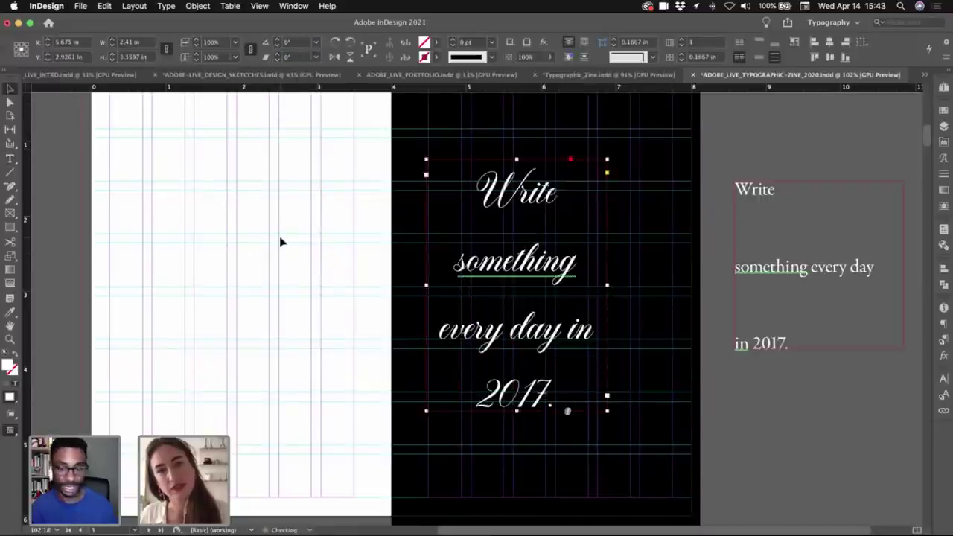
- Move the script text frame to the horizontal centre of page 3 and preview the spread
{"action": "left_click", "coordinate": [282, 243]}
{"action": "key", "text": "w"}
{"action": "key", "text": "z"}
{"action": "left_click_drag", "start_coordinate": [652, 275], "coordinate": [598, 276]}
{"action": "key", "text": "w"}
{"action": "left_click", "coordinate": [821, 140]}
{"action": "key", "text": "w"}
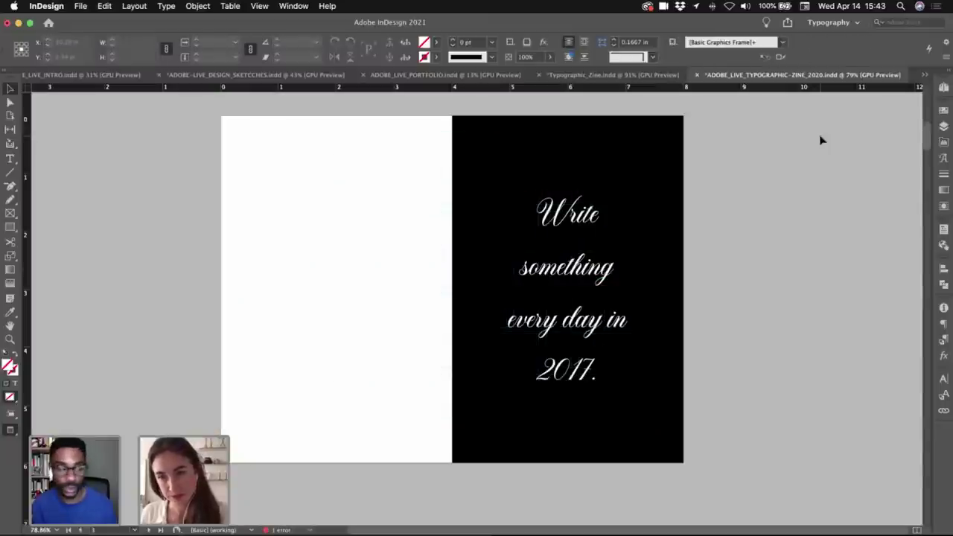
- Change the year in the script text on page 3 to 2020
{"action": "scroll", "coordinate": [821, 140], "scroll_direction": "up", "scroll_amount": 1}
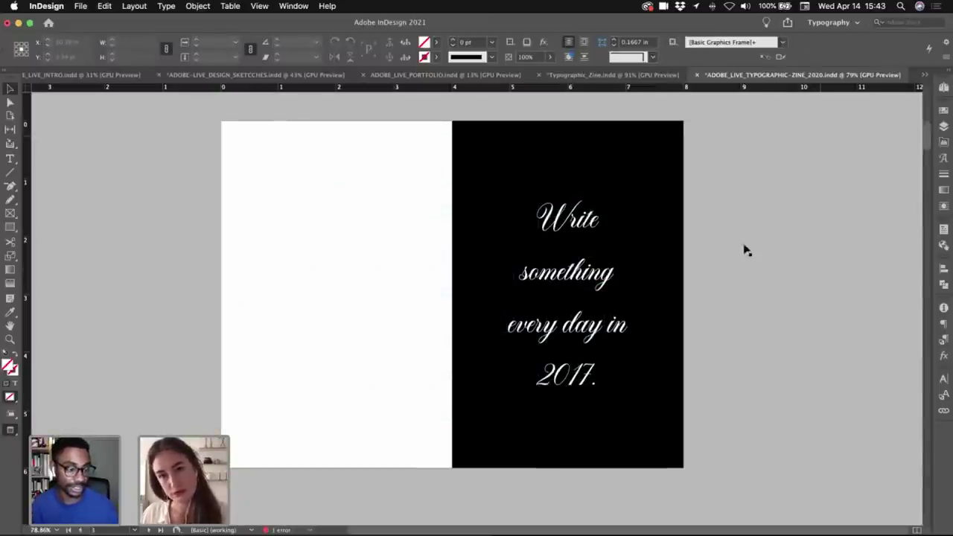
{"action": "double_click", "coordinate": [593, 380]}
{"action": "left_click_drag", "start_coordinate": [596, 382], "coordinate": [572, 376]}
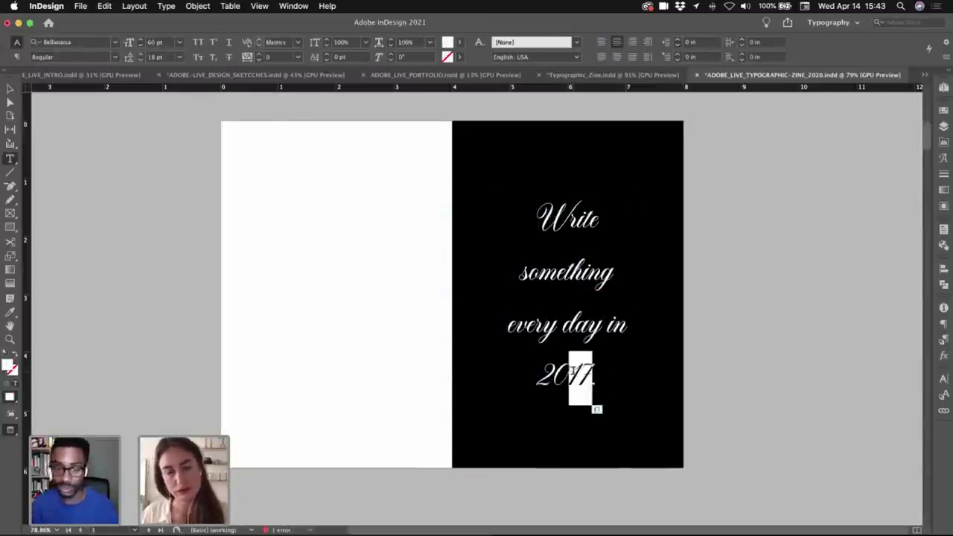
{"action": "type", "text": "20"}
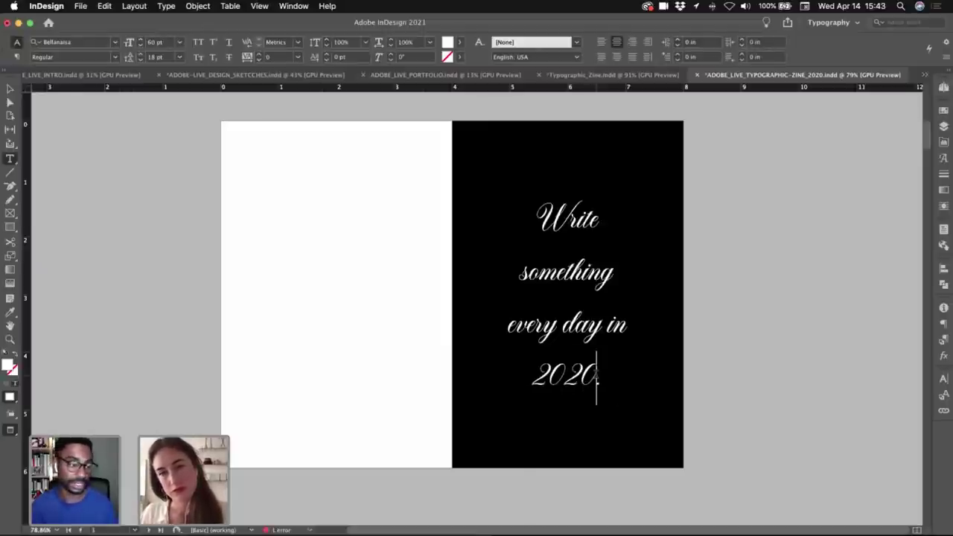
- Delete the year phrase "in 2020" so the script text on page 3 reads "Write something every day."
{"action": "key", "text": "shift+Up"}
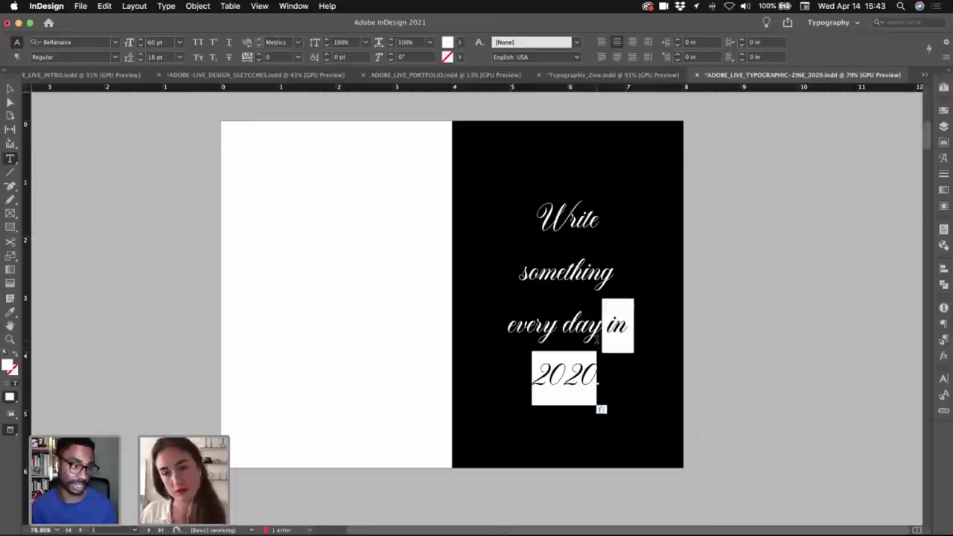
{"action": "key", "text": "BackSpace"}
{"action": "key", "text": "Escape"}
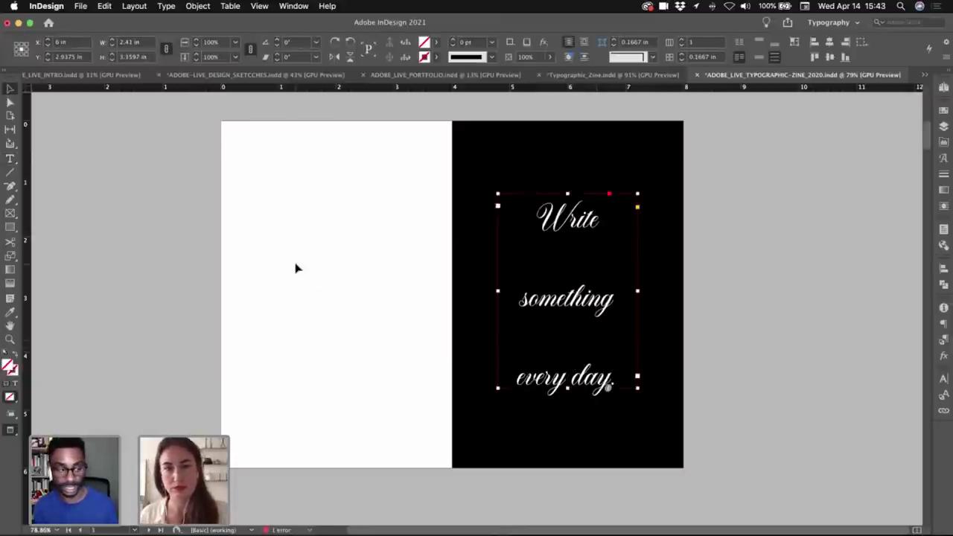
{"action": "left_click", "coordinate": [407, 276]}
{"action": "key", "text": "w"}
- Move the "Created by" caption from the pasteboard onto page 2, starting at the second grid column about 2 in down
{"action": "left_click", "coordinate": [762, 277]}
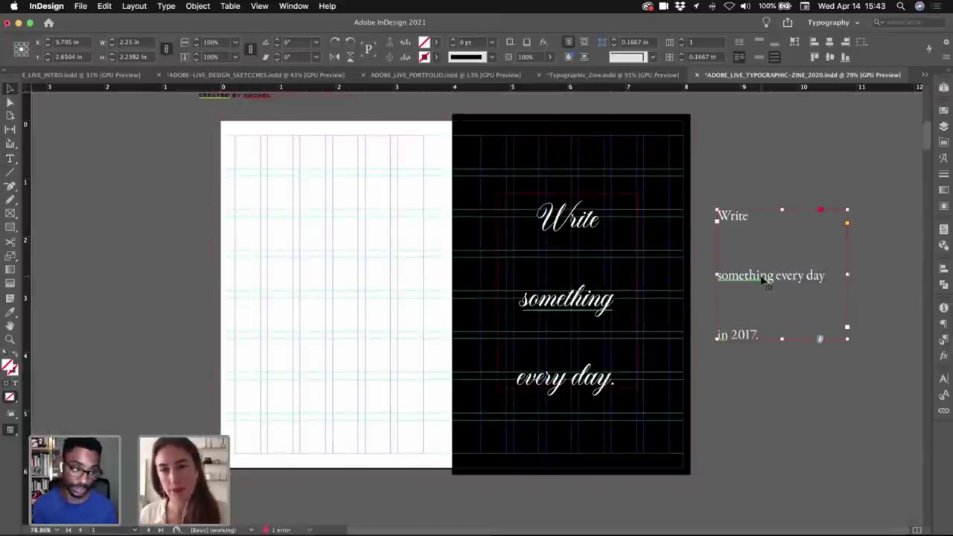
{"action": "key", "text": "w"}
{"action": "key", "text": "w"}
{"action": "left_click_drag", "start_coordinate": [341, 164], "coordinate": [341, 194]}
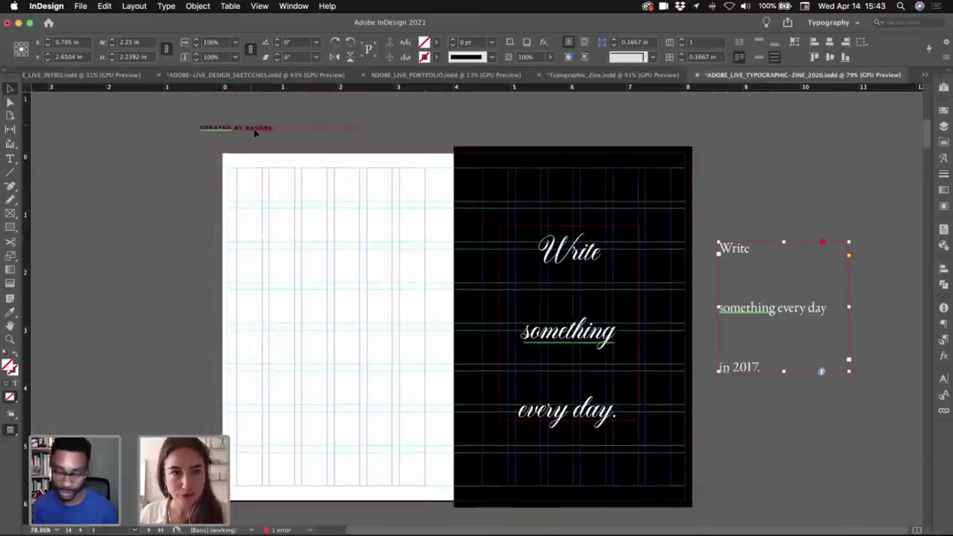
{"action": "left_click_drag", "start_coordinate": [255, 130], "coordinate": [305, 279]}
- Set the "Created by" caption on page 2 in the Druk Text Wide Bold font
{"action": "triple_click", "coordinate": [296, 274]}
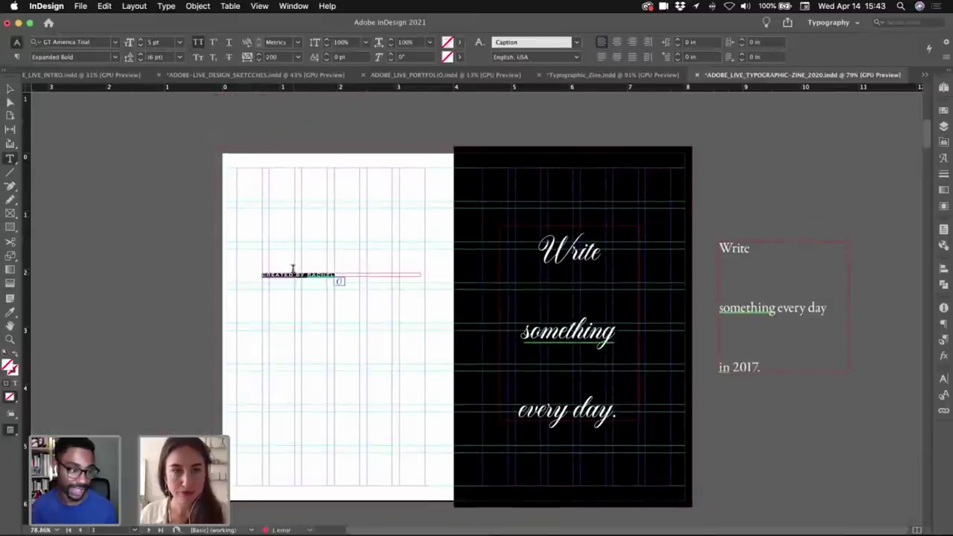
{"action": "left_click", "coordinate": [68, 42]}
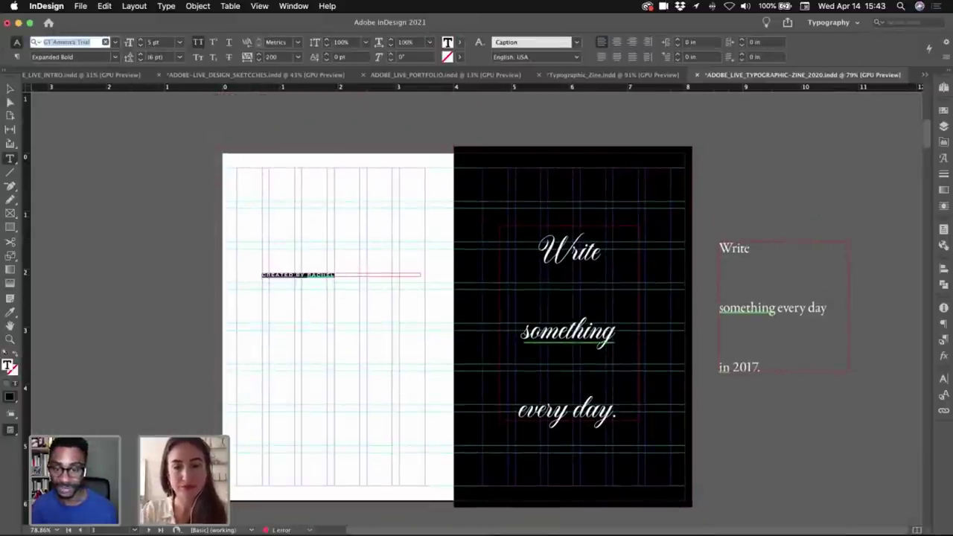
{"action": "type", "text": "DRUK"}
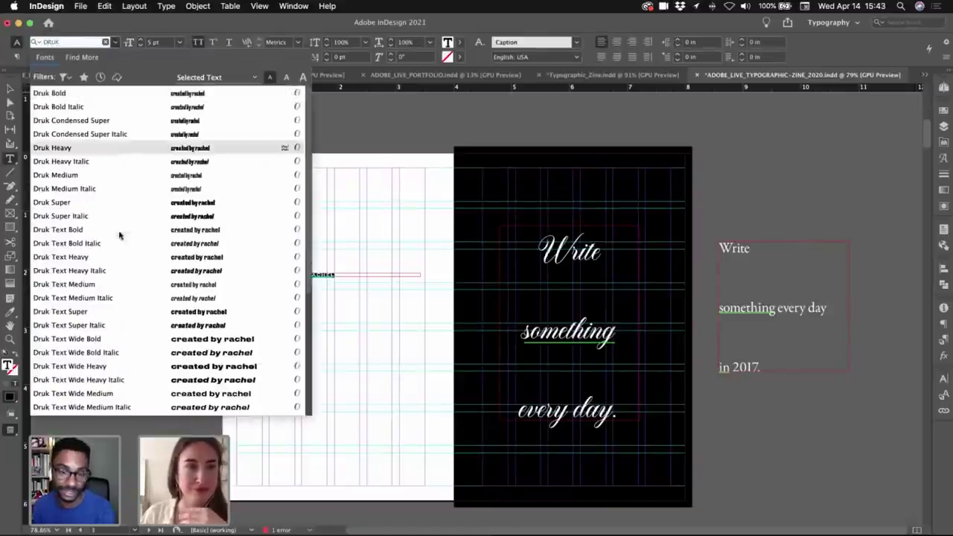
{"action": "scroll", "coordinate": [123, 242], "scroll_direction": "down", "scroll_amount": 2}
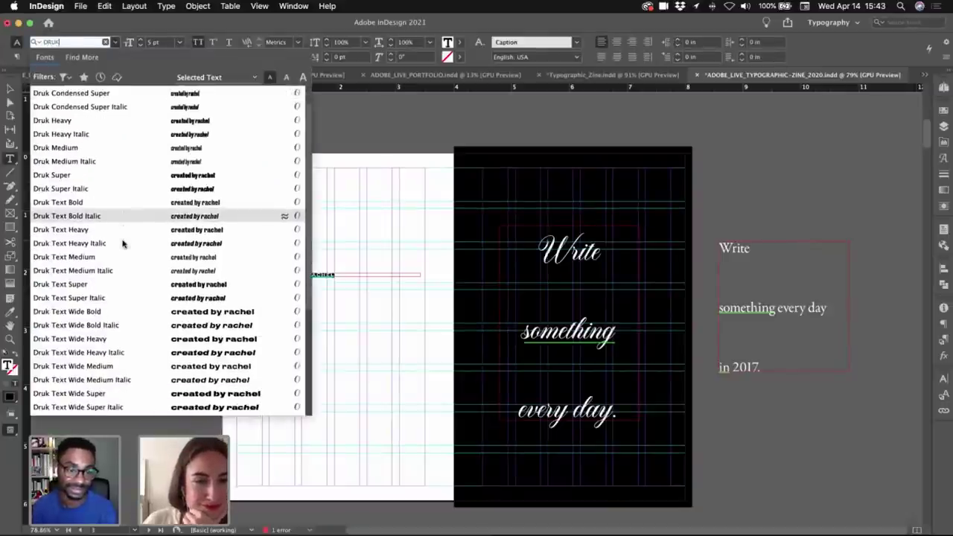
{"action": "left_click", "coordinate": [116, 317]}
{"action": "key", "text": "Escape"}
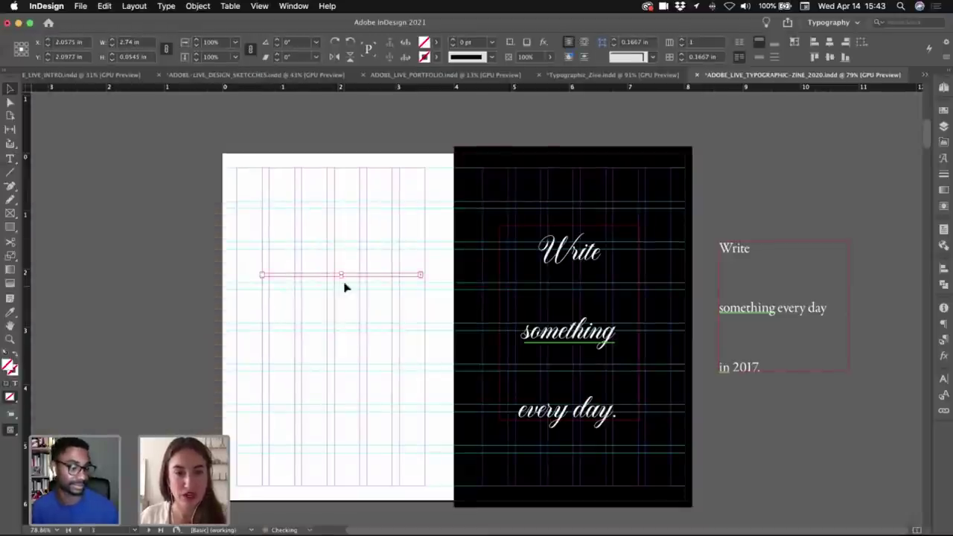
- Enlarge the caption frame on page 2 to fit its overset text, and check the spread in preview
{"action": "double_click", "coordinate": [340, 276]}
{"action": "left_click", "coordinate": [355, 240]}
{"action": "key", "text": "w"}
{"action": "scroll", "coordinate": [353, 248], "scroll_direction": "down", "scroll_amount": 2}
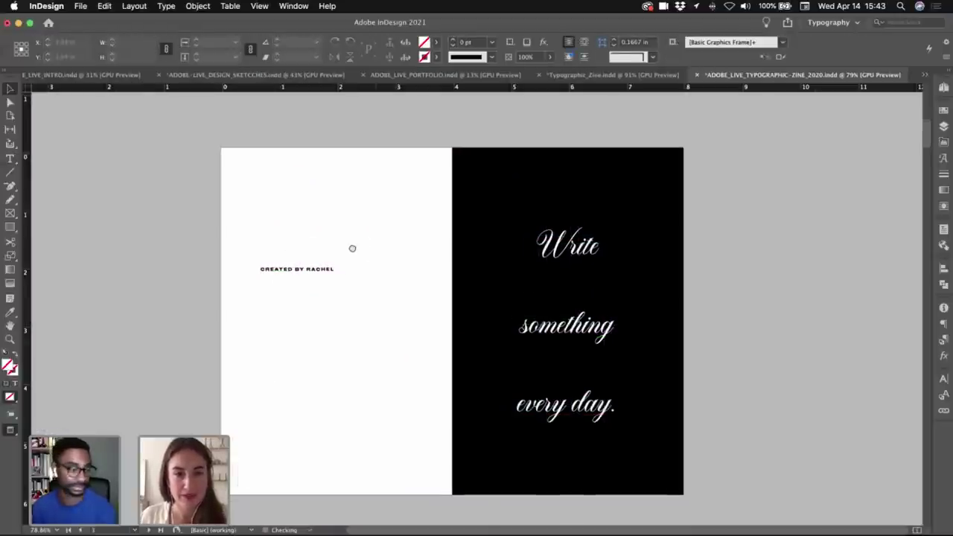
{"action": "key", "text": "z"}
{"action": "left_click", "coordinate": [449, 254]}
{"action": "key", "text": "w"}
{"action": "scroll", "coordinate": [440, 263], "scroll_direction": "down", "scroll_amount": 2}
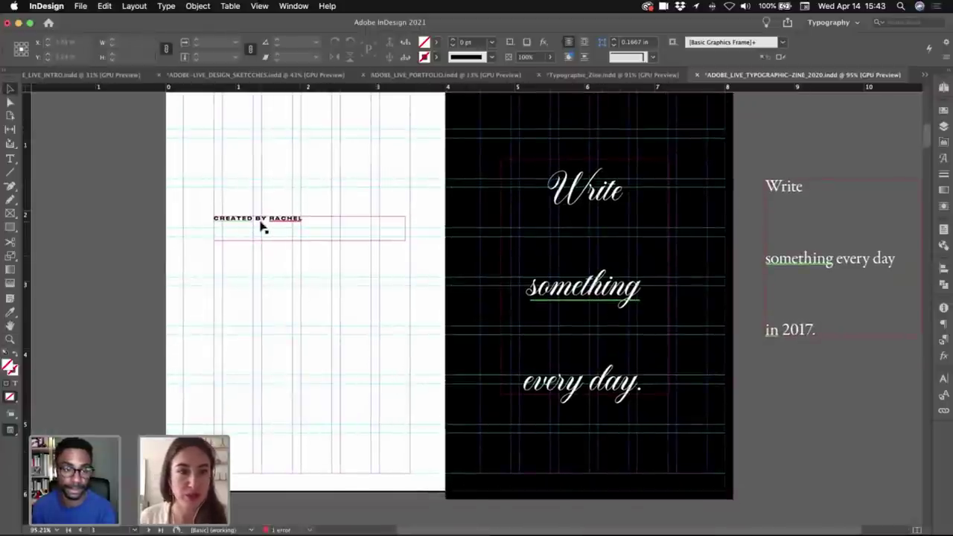
- Move the "Created by" caption on page 2 up to about 1.5 in down the page and check the spread in preview
{"action": "left_click_drag", "start_coordinate": [262, 225], "coordinate": [263, 187]}
{"action": "left_click", "coordinate": [355, 162]}
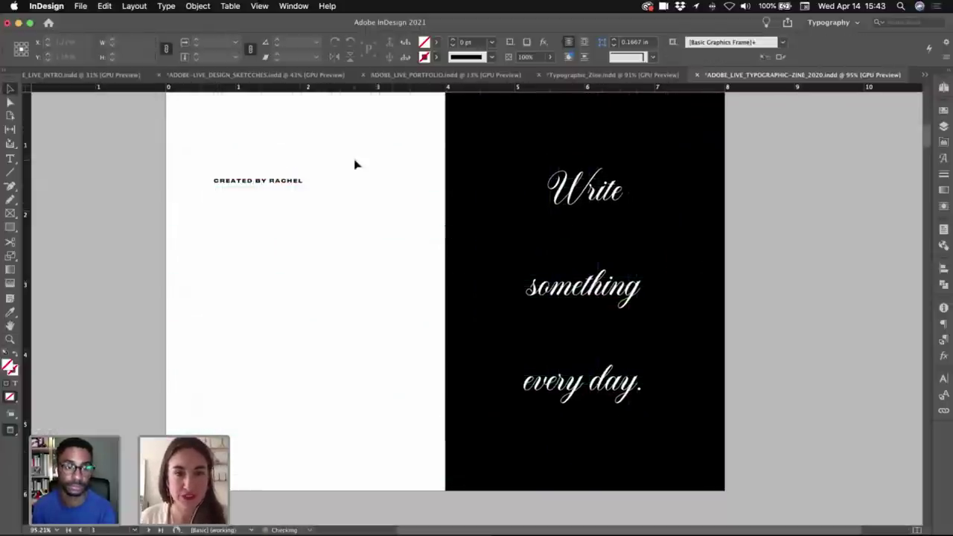
{"action": "scroll", "coordinate": [358, 202], "scroll_direction": "up", "scroll_amount": 2}
{"action": "left_click", "coordinate": [360, 212], "text": "alt"}
{"action": "key", "text": "v"}
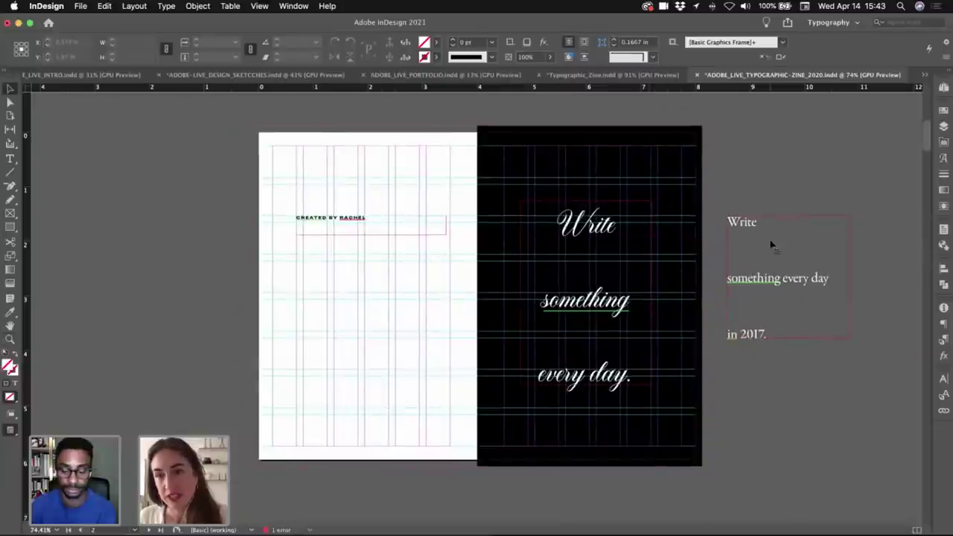
- Shift the leftover script phrase frame on the pasteboard to about X 9.9 in, Y 2.3 in, and preview the spread
{"action": "left_click_drag", "start_coordinate": [753, 269], "coordinate": [765, 248]}
{"action": "key", "text": "w"}
{"action": "scroll", "coordinate": [403, 187], "scroll_direction": "up", "scroll_amount": 1}
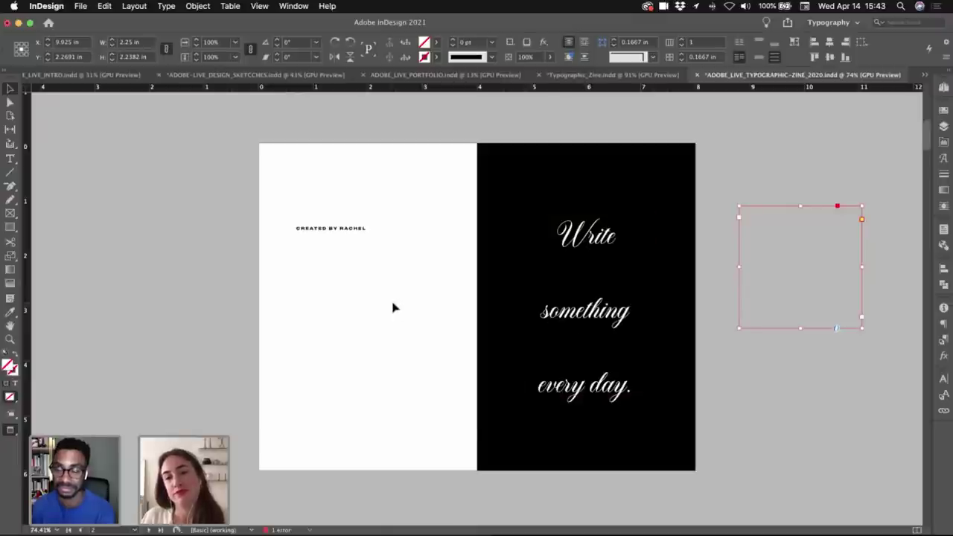
- Tighten the kerning between the 6 and the 5 of the cover numeral 365
{"action": "scroll", "coordinate": [395, 307], "scroll_direction": "up", "scroll_amount": 10}
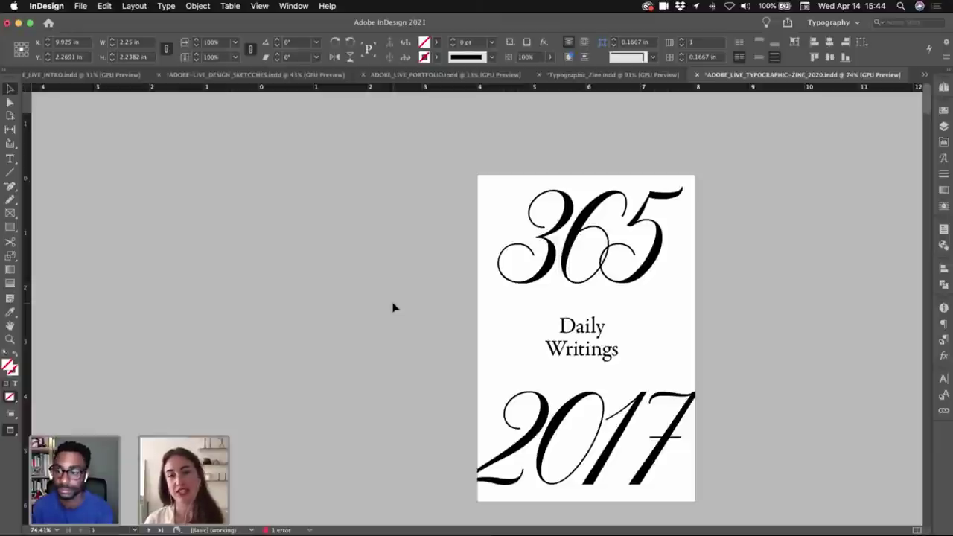
{"action": "left_click", "coordinate": [633, 254]}
{"action": "double_click", "coordinate": [632, 253]}
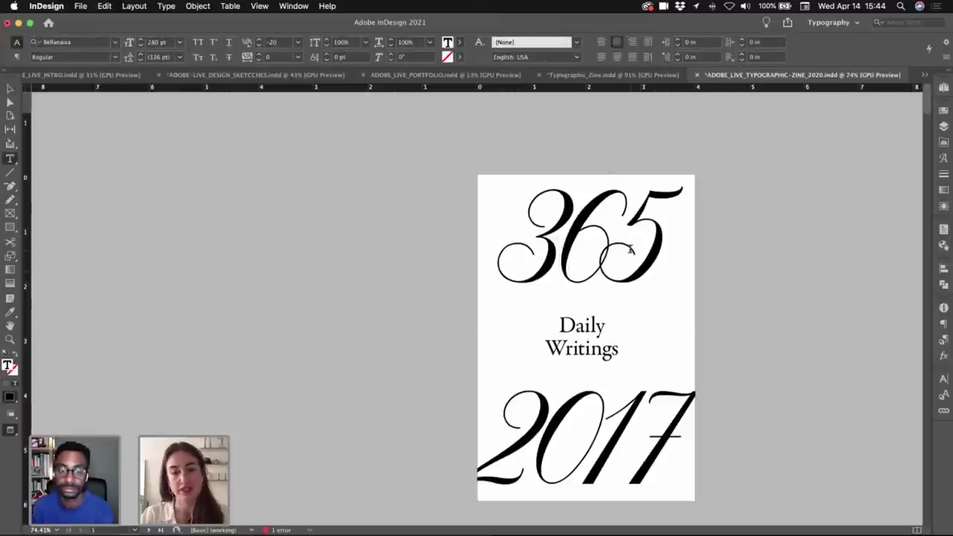
{"action": "key", "text": "Right"}
{"action": "key", "text": "Left"}
{"action": "key", "text": "alt+Left"}
{"action": "key", "text": "Escape"}
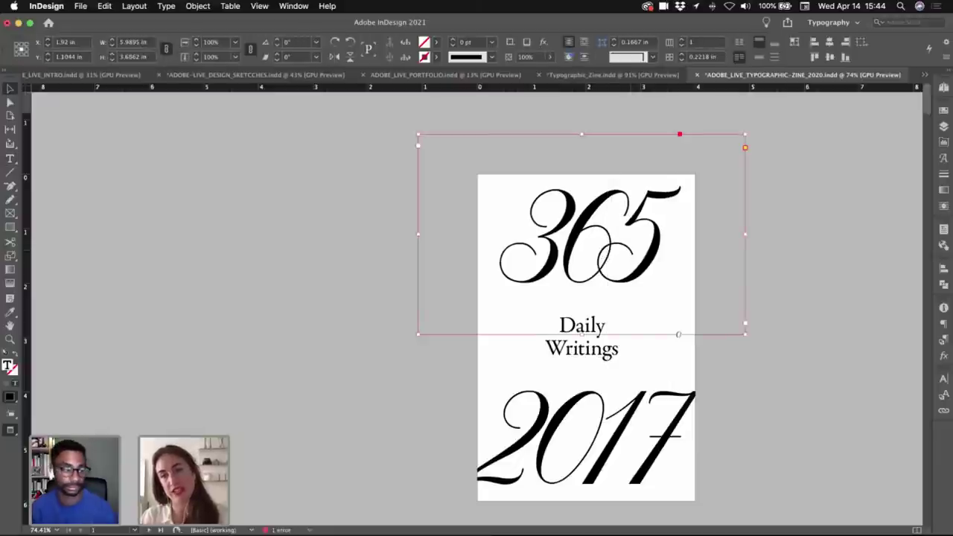
- Change the cover year from 2017 to 2020
{"action": "left_click", "coordinate": [661, 406]}
{"action": "double_click", "coordinate": [612, 409]}
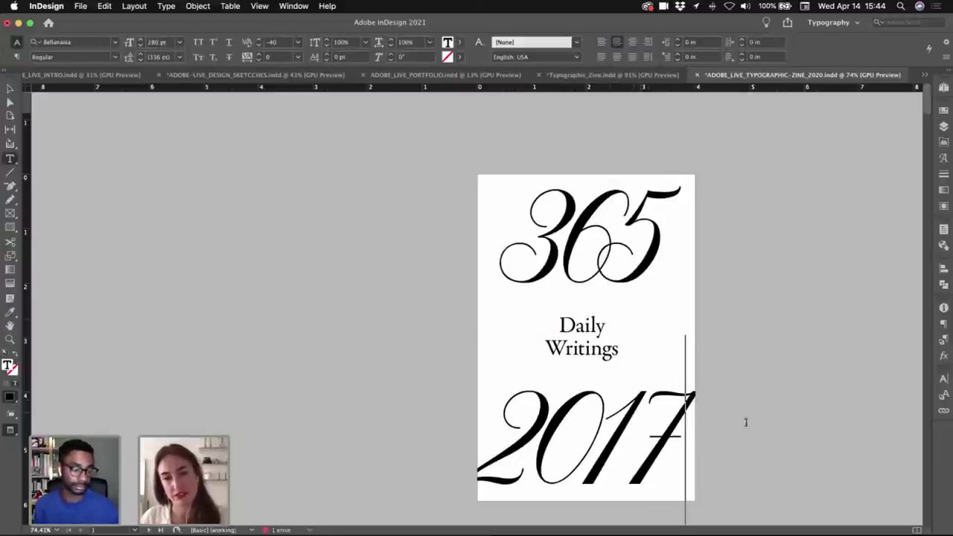
{"action": "key", "text": "shift+Left"}
{"action": "key", "text": "BackSpace"}
{"action": "key", "text": "BackSpace"}
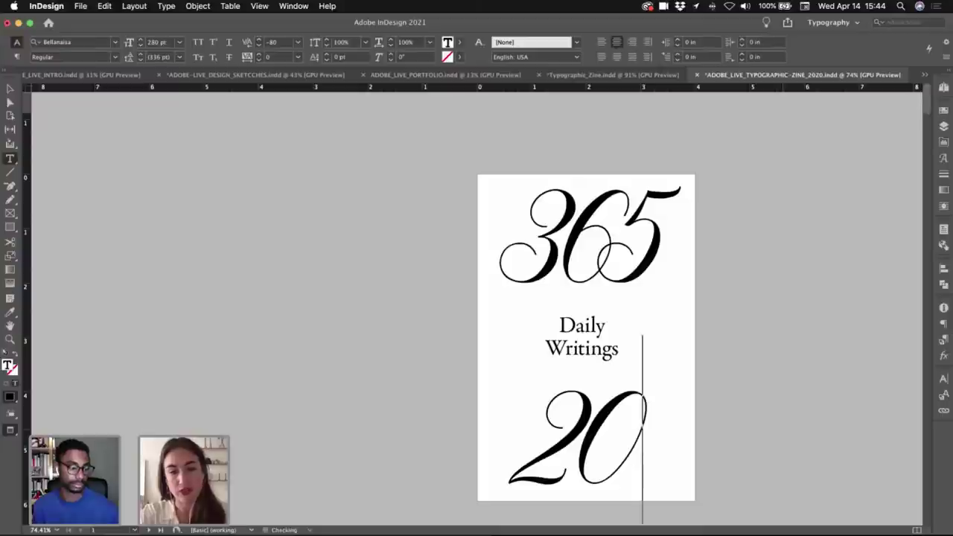
{"action": "type", "text": "20"}
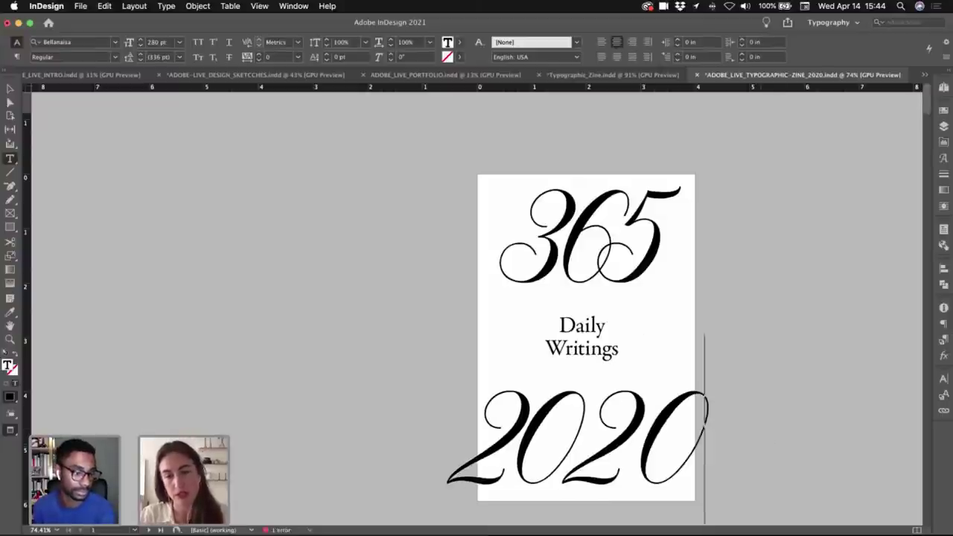
- Tighten the kerning between the digits of the cover year 2020, with -40 before the final 0
{"action": "key", "text": "Left"}
{"action": "key", "text": "Left"}
{"action": "key", "text": "alt+Left"}
{"action": "key", "text": "alt+Left"}
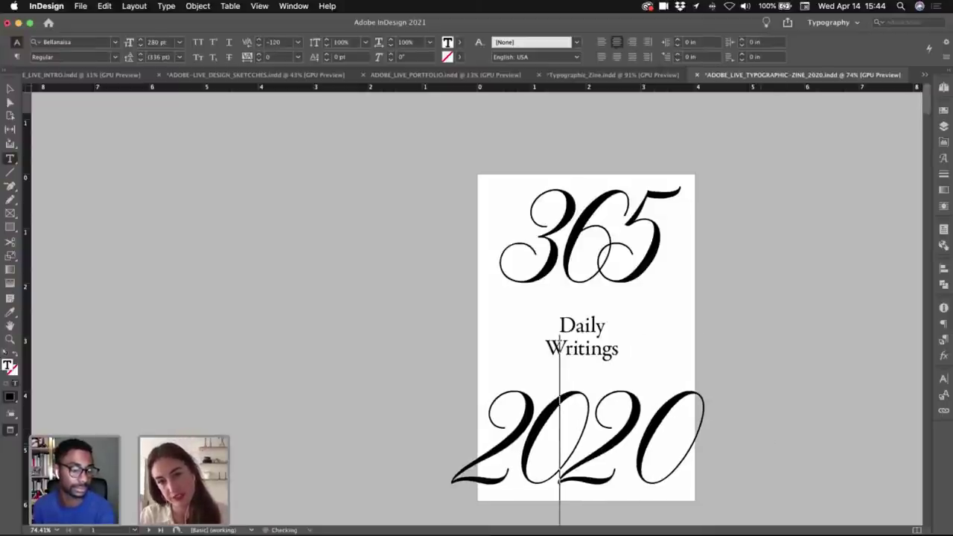
{"action": "key", "text": "alt+Right"}
{"action": "key", "text": "Right"}
{"action": "key", "text": "alt+Left"}
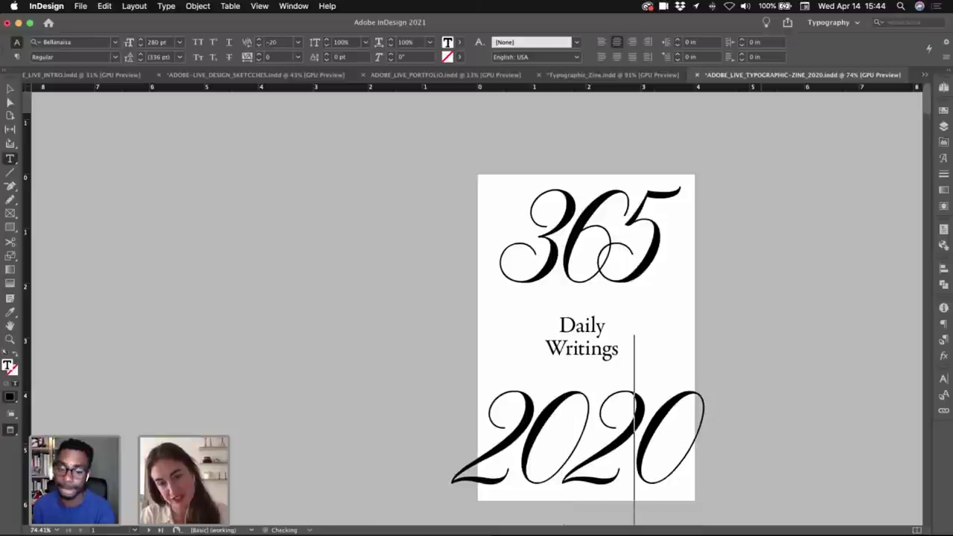
{"action": "key", "text": "alt+Left"}
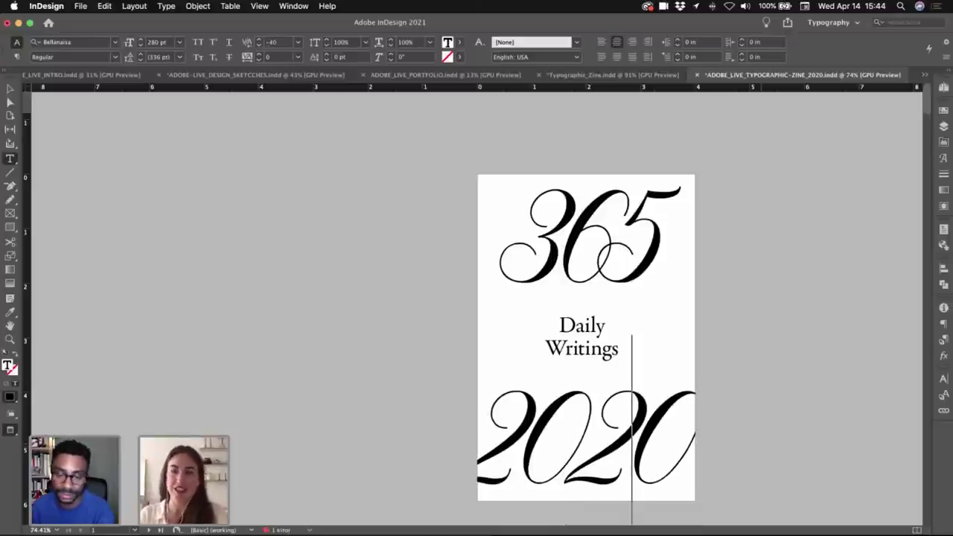
{"action": "type", "text": "`"}
{"action": "key", "text": "BackSpace"}
{"action": "key", "text": "Escape"}
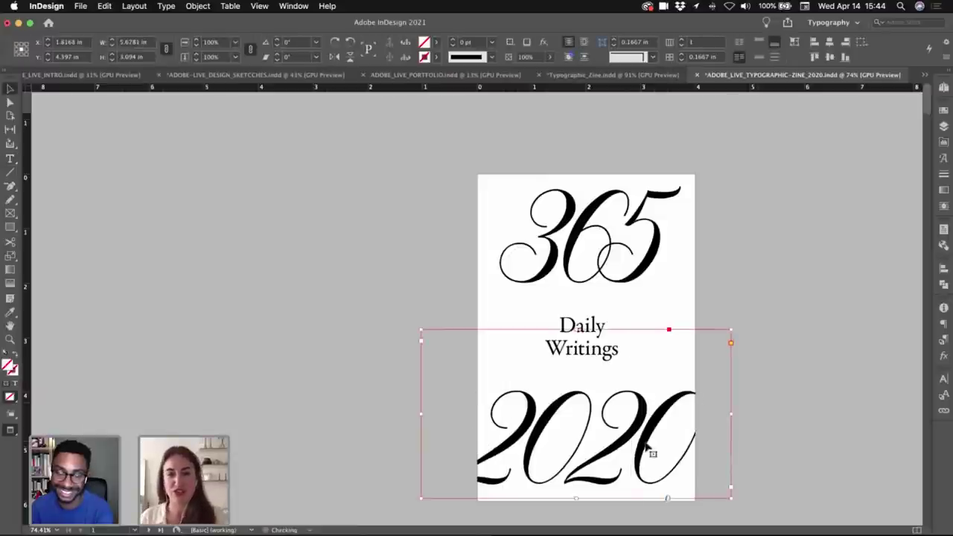
{"action": "left_click", "coordinate": [756, 242]}
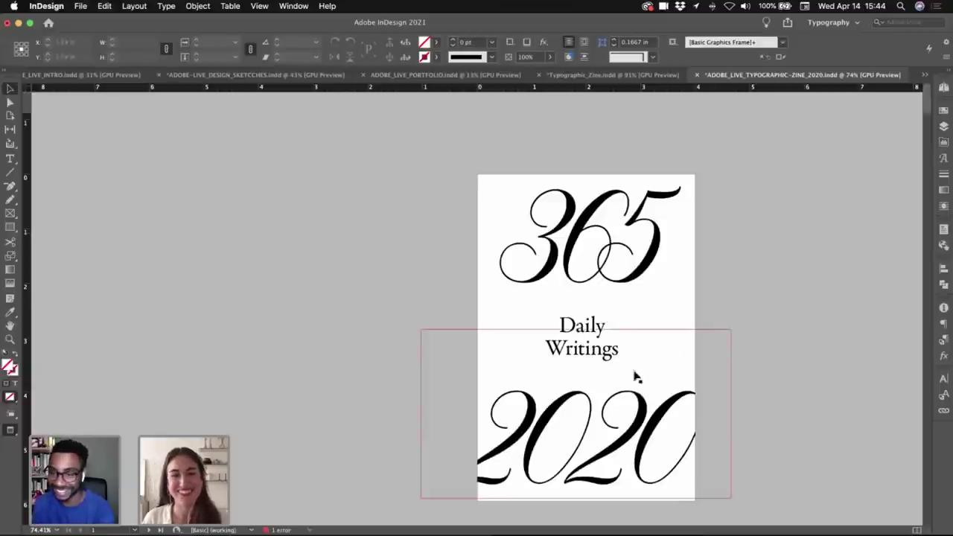
- Try tightening the tracking of the whole cover year 2020 to beyond -75
{"action": "double_click", "coordinate": [619, 417]}
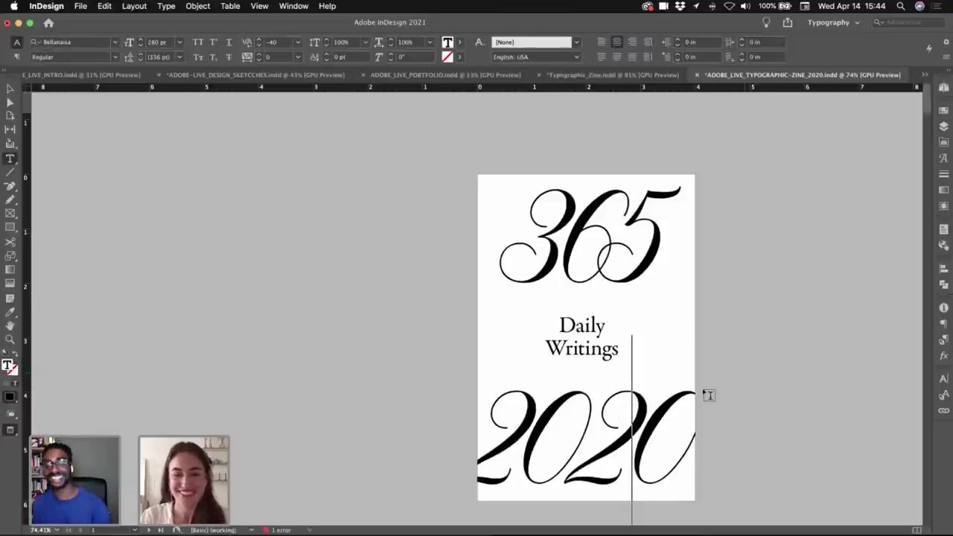
{"action": "key", "text": "super+a"}
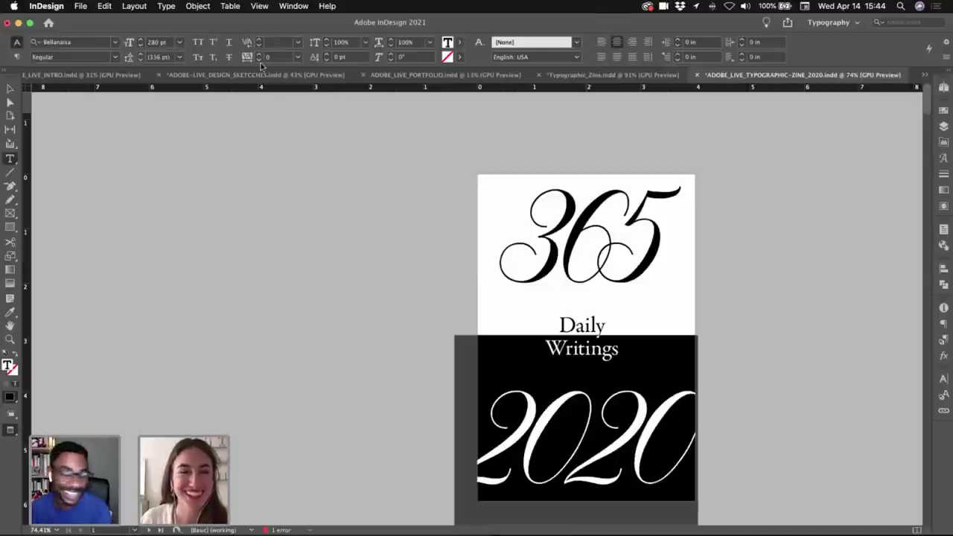
{"action": "left_click", "coordinate": [258, 60]}
{"action": "left_click", "coordinate": [258, 60]}
{"action": "left_click", "coordinate": [258, 60]}
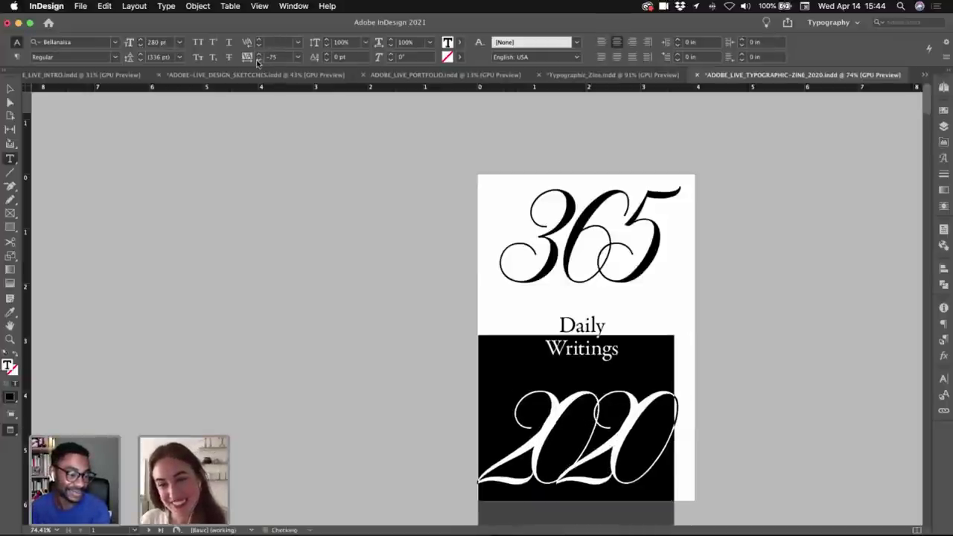
{"action": "left_click", "coordinate": [258, 60]}
{"action": "key", "text": "Escape"}
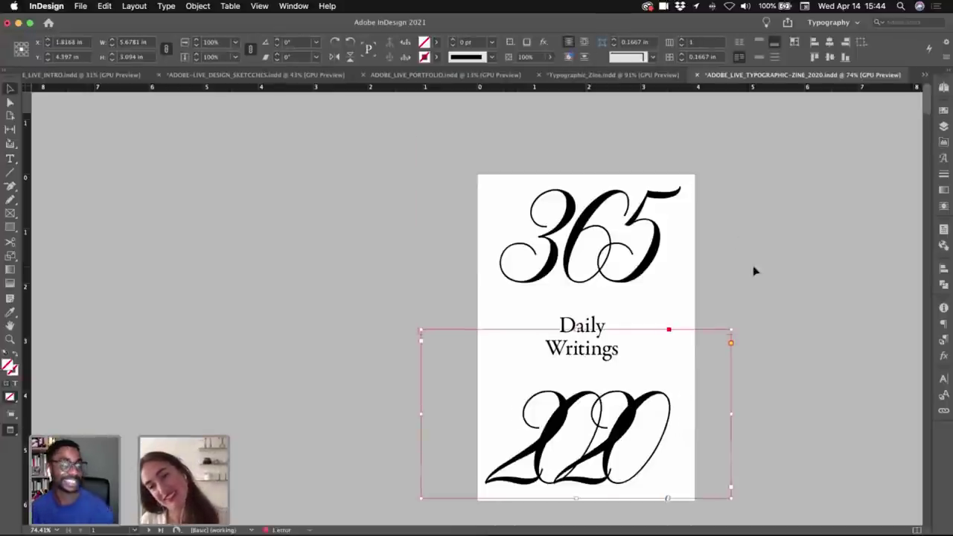
- Undo the tracking changes on the cover year 2020 and deselect its frame
{"action": "key", "text": "z"}
{"action": "key", "text": "super+z"}
{"action": "key", "text": "super+z"}
{"action": "key", "text": "super+z"}
{"action": "key", "text": "super+z"}
{"action": "key", "text": "super+z"}
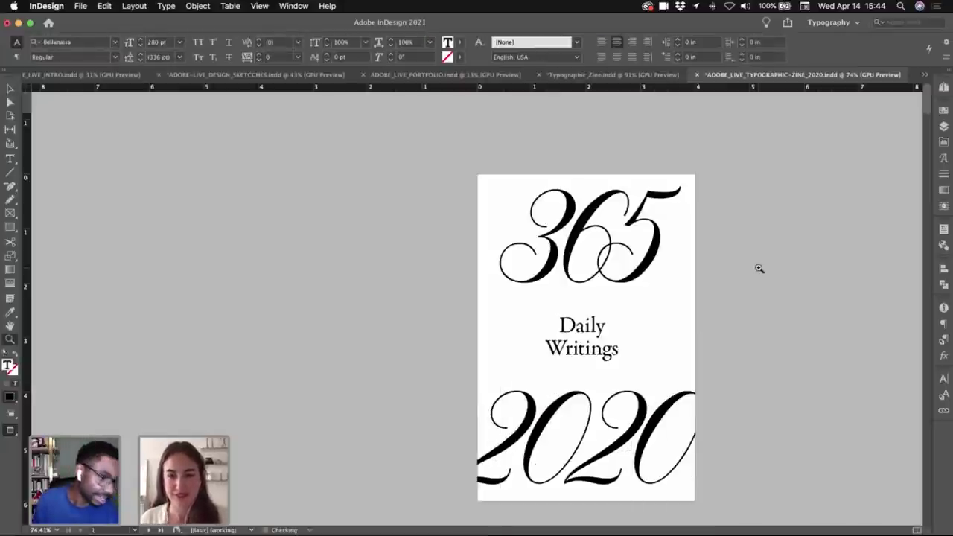
{"action": "key", "text": "Escape"}
{"action": "left_click", "coordinate": [759, 272]}
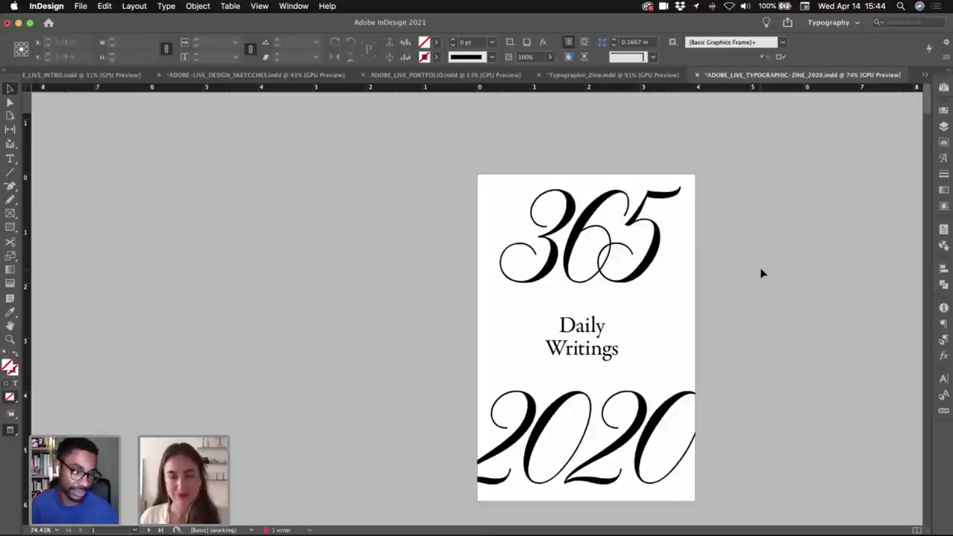
- Place the text cursor before the final 0 of the cover year 2020
{"action": "double_click", "coordinate": [630, 435]}
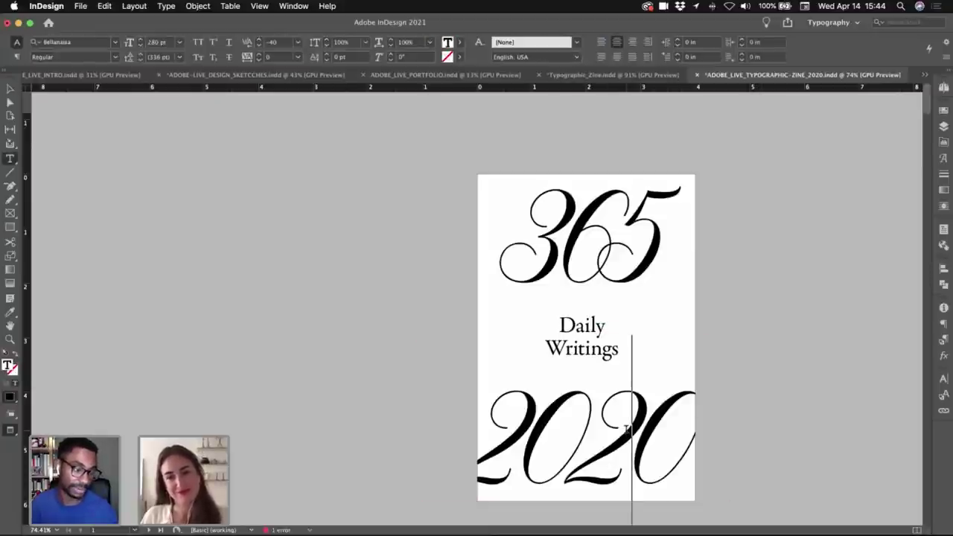
- Tighten the kerning between the first 0 and the second 2 of "2020", then preview the cover without guides
{"action": "key", "text": "Left"}
{"action": "key", "text": "alt+Left"}
{"action": "key", "text": "alt+Left"}
{"action": "key", "text": "alt+Left"}
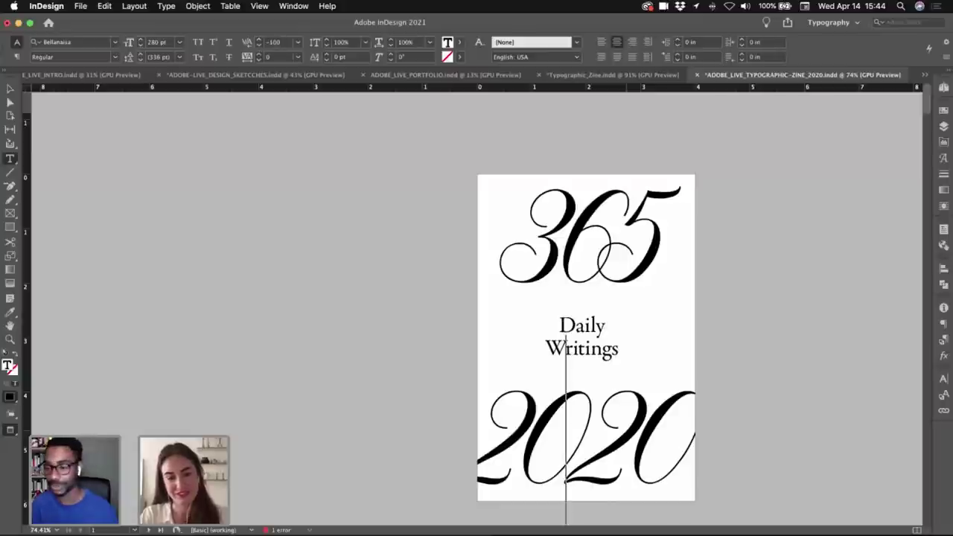
{"action": "key", "text": "Right"}
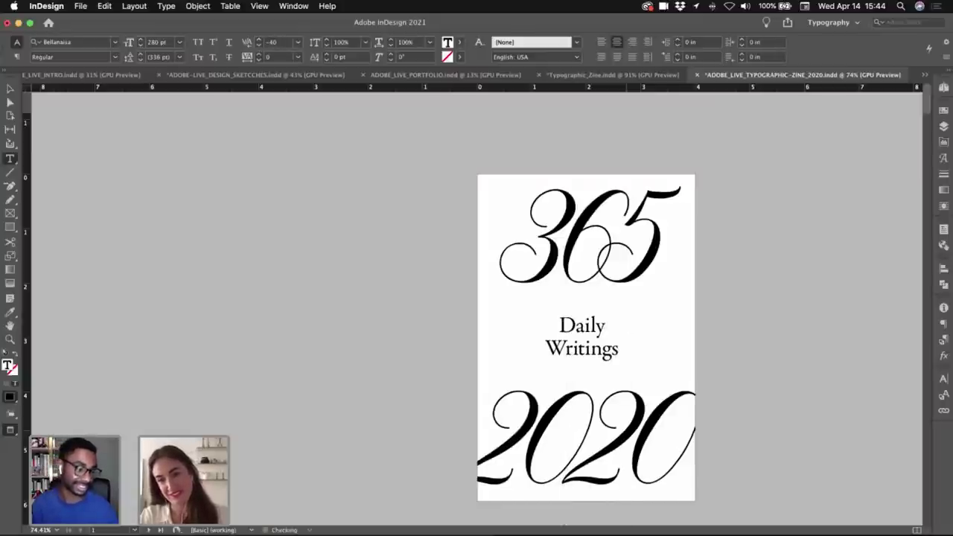
{"action": "key", "text": "Up"}
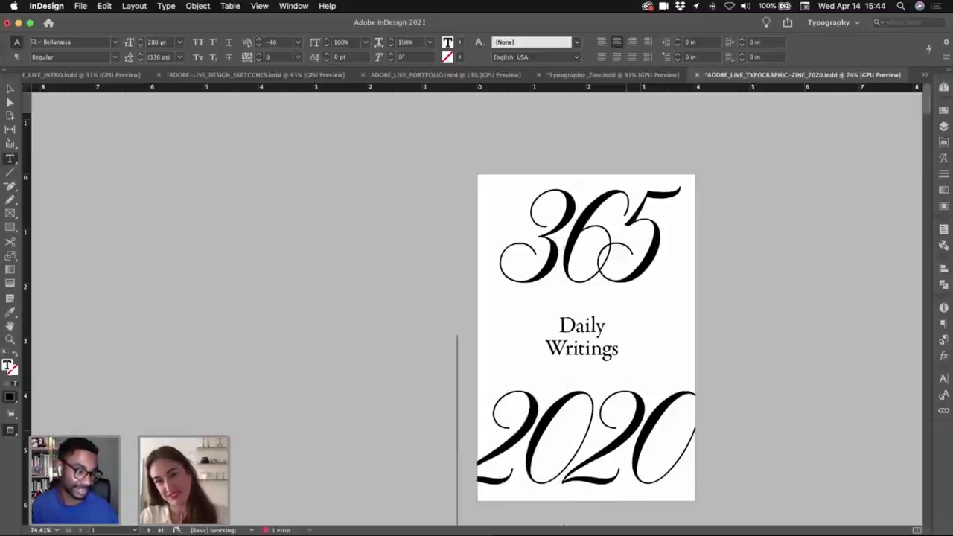
{"action": "key", "text": "Escape"}
{"action": "key", "text": "w"}
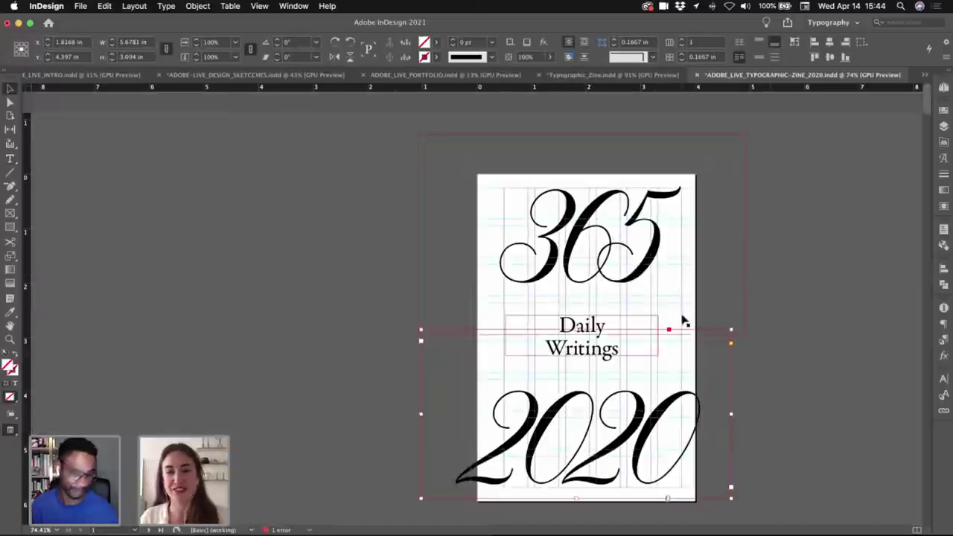
{"action": "key", "text": "w"}
{"action": "left_click", "coordinate": [777, 351]}
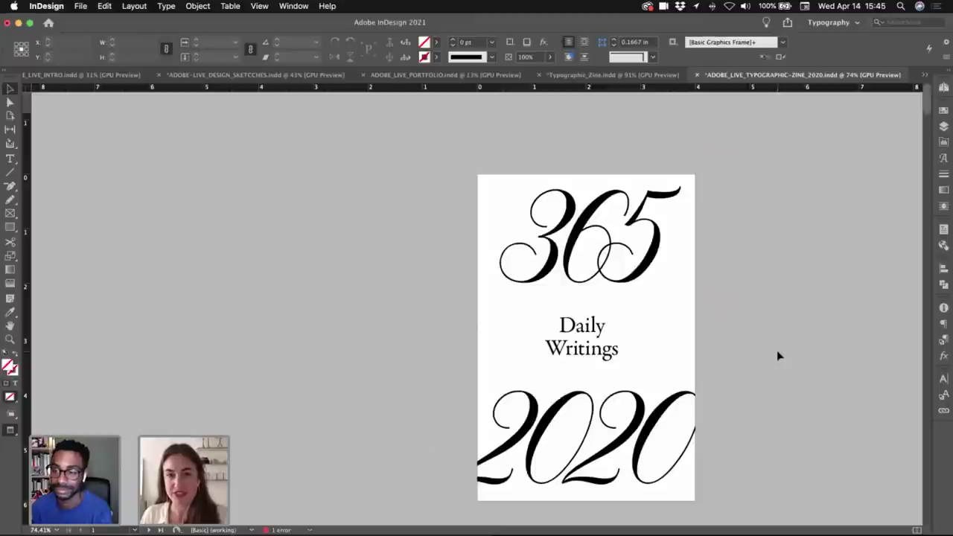
{"action": "key", "text": "w"}
{"action": "left_click", "coordinate": [611, 350]}
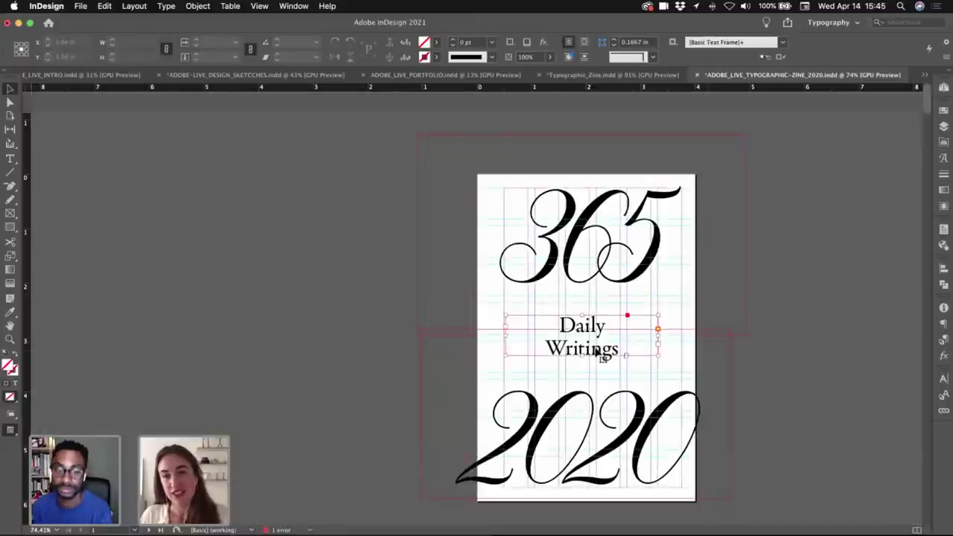
{"action": "double_click", "coordinate": [603, 348]}
{"action": "double_click", "coordinate": [592, 349]}
{"action": "key", "text": "super+a"}
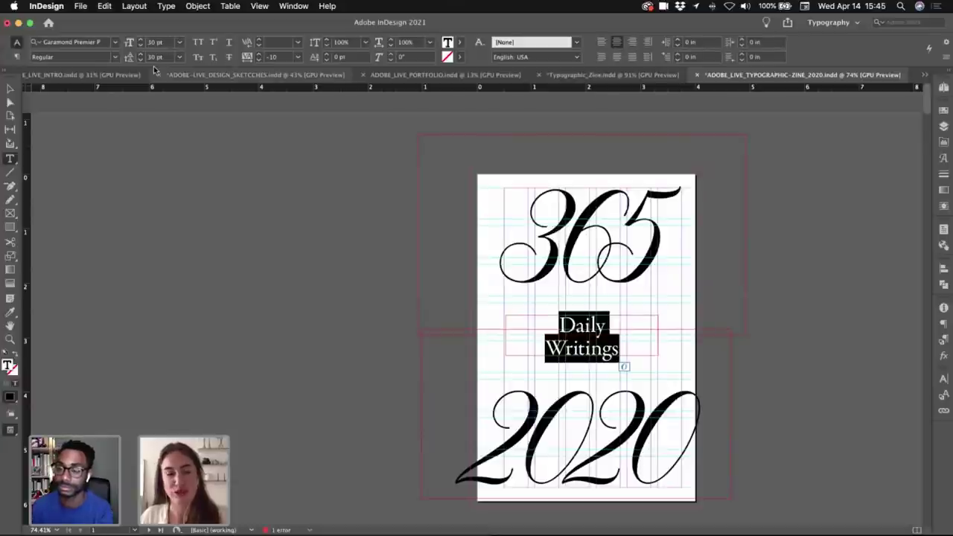
{"action": "key", "text": "Escape"}
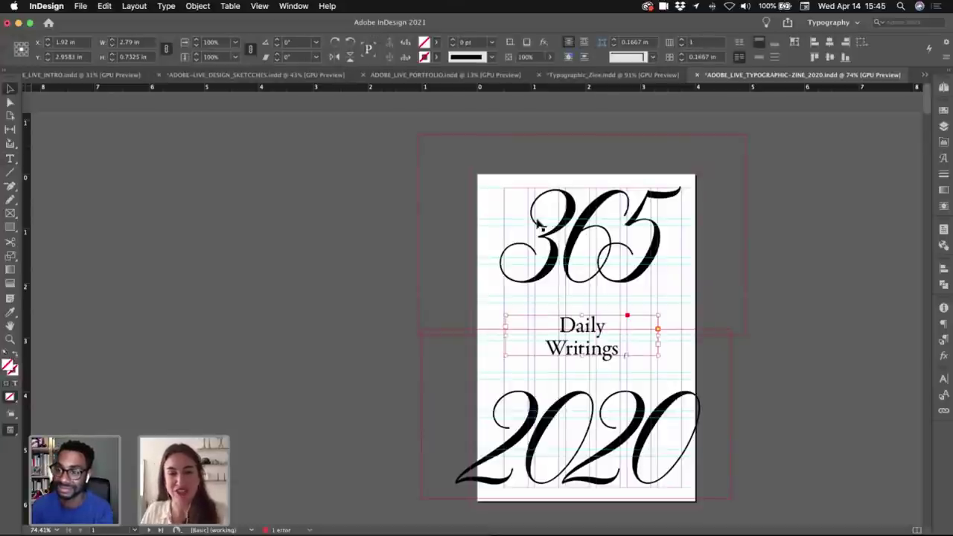
{"action": "left_click", "coordinate": [779, 283]}
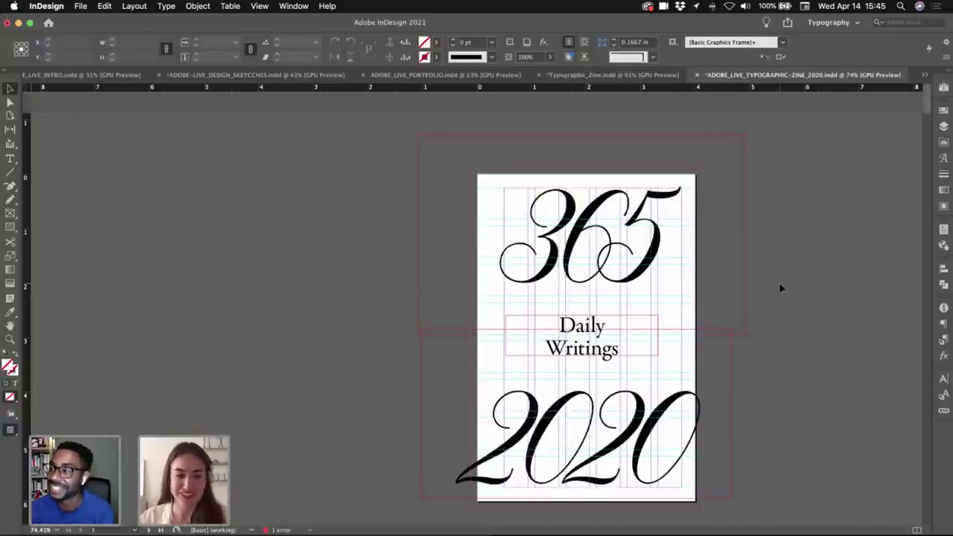
- Put "Daily Writings" on a single line by removing the line break between the two words
{"action": "key", "text": "w"}
{"action": "double_click", "coordinate": [579, 349]}
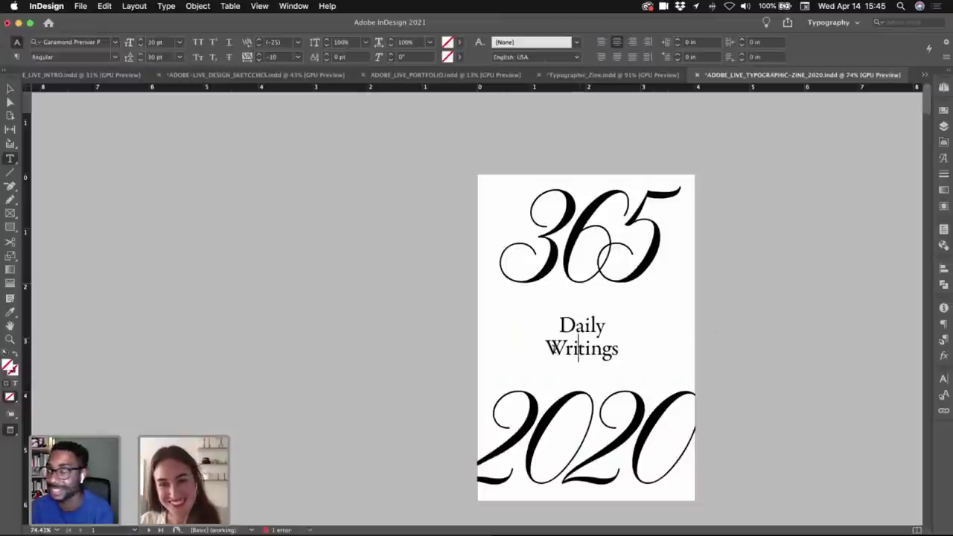
{"action": "key", "text": "Left"}
{"action": "key", "text": "Left"}
{"action": "key", "text": "Left"}
{"action": "key", "text": "BackSpace"}
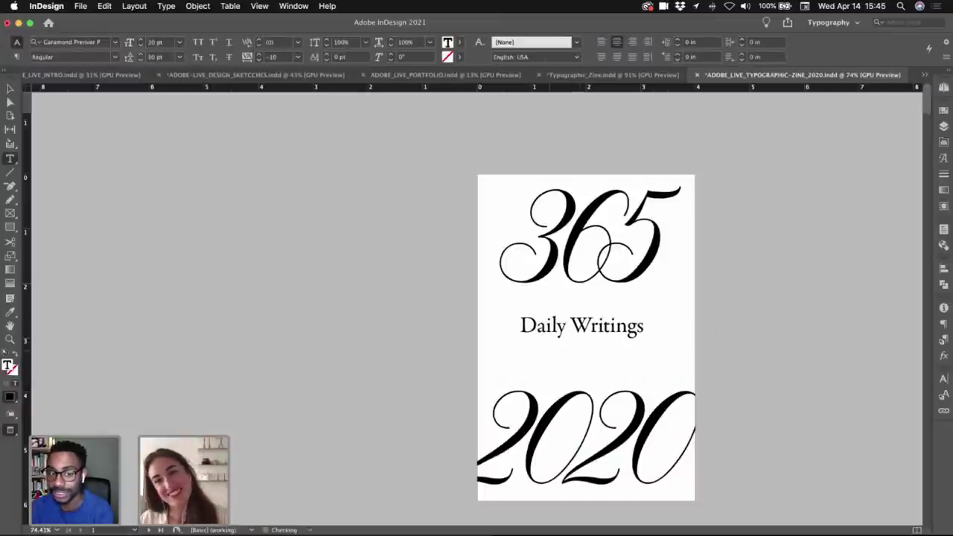
{"action": "key", "text": "Escape"}
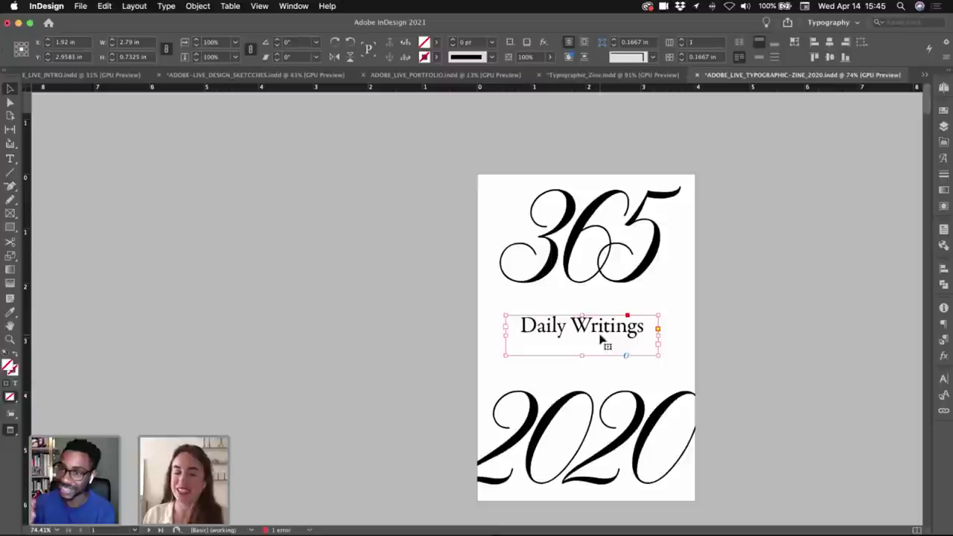
- Vertically centre the "Daily Writings" text in its frame and move the frame's centre to X 2.0625 in, Y 3 in
{"action": "left_click", "coordinate": [760, 57]}
{"action": "left_click_drag", "start_coordinate": [606, 340], "coordinate": [613, 344]}
{"action": "left_click", "coordinate": [757, 306]}
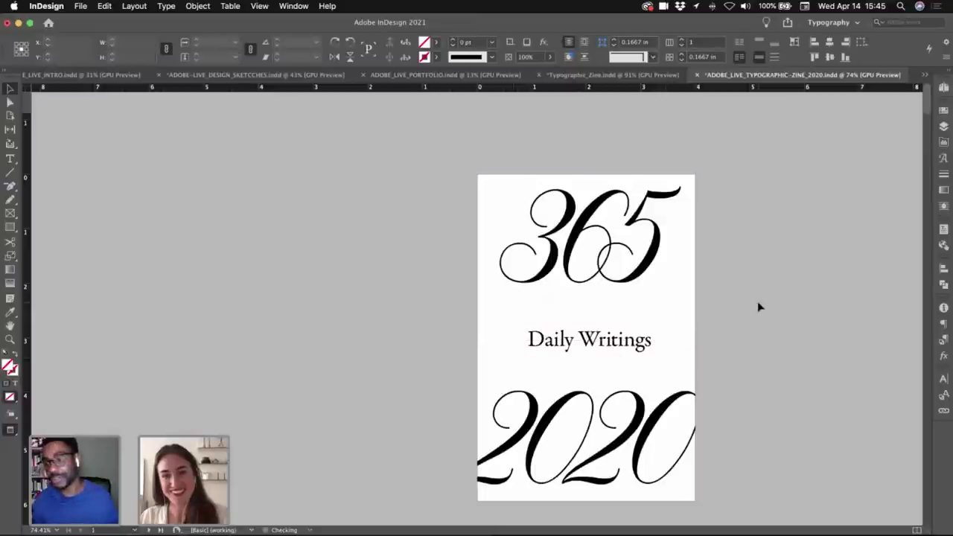
{"action": "double_click", "coordinate": [600, 341]}
{"action": "key", "text": "Escape"}
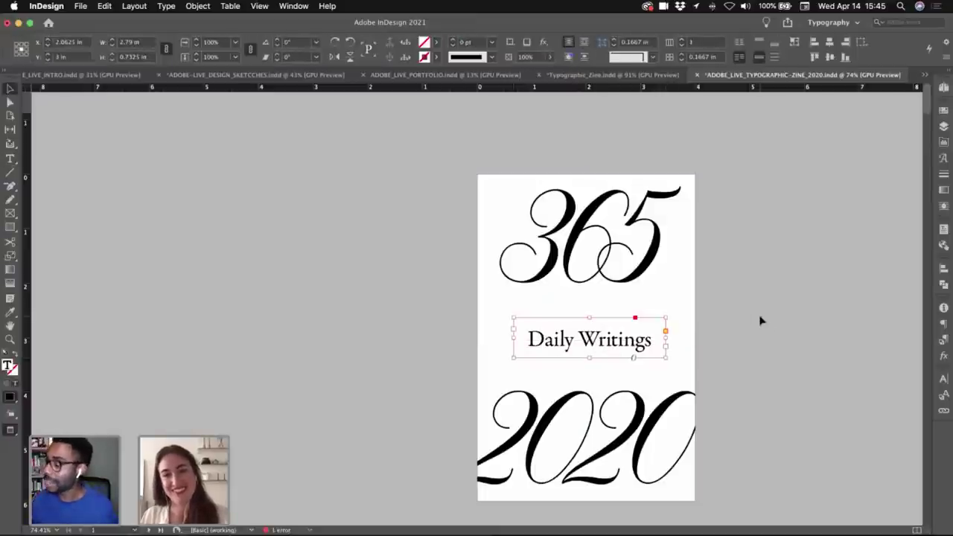
{"action": "left_click", "coordinate": [760, 319]}
- Leave preview mode to view the cover's text frames against the page guides
{"action": "scroll", "coordinate": [742, 331], "scroll_direction": "down", "scroll_amount": 3}
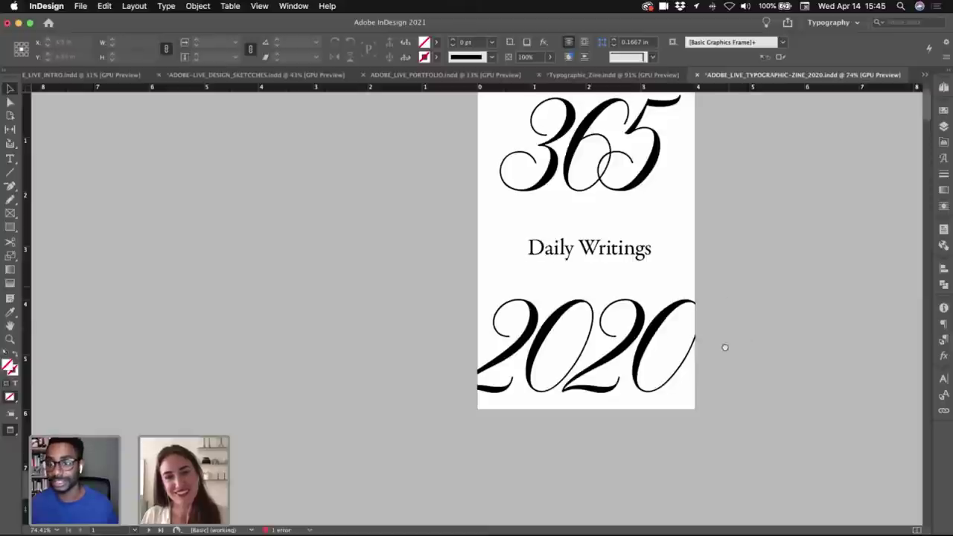
{"action": "scroll", "coordinate": [719, 344], "scroll_direction": "up", "scroll_amount": 2}
{"action": "key", "text": "w"}
{"action": "left_click", "coordinate": [650, 322]}
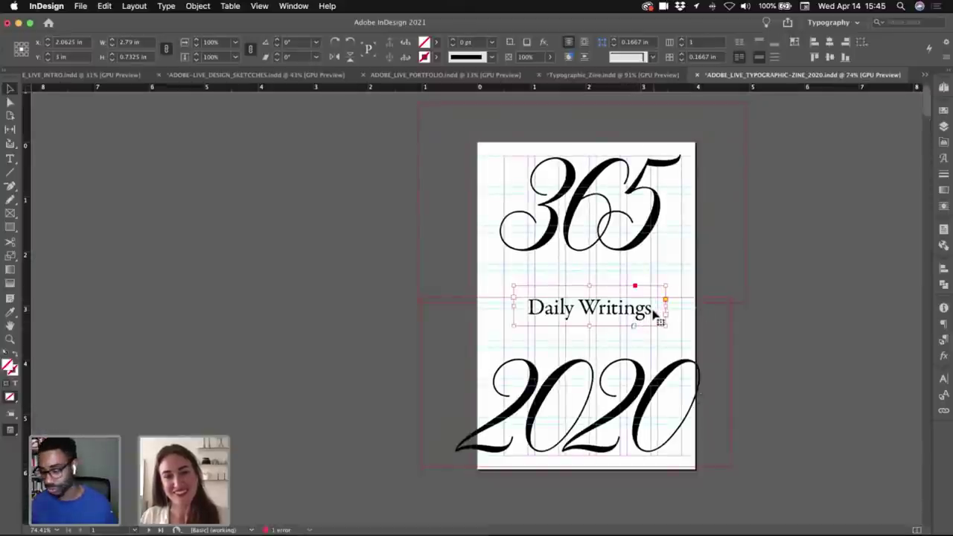
{"action": "left_click", "coordinate": [836, 302]}
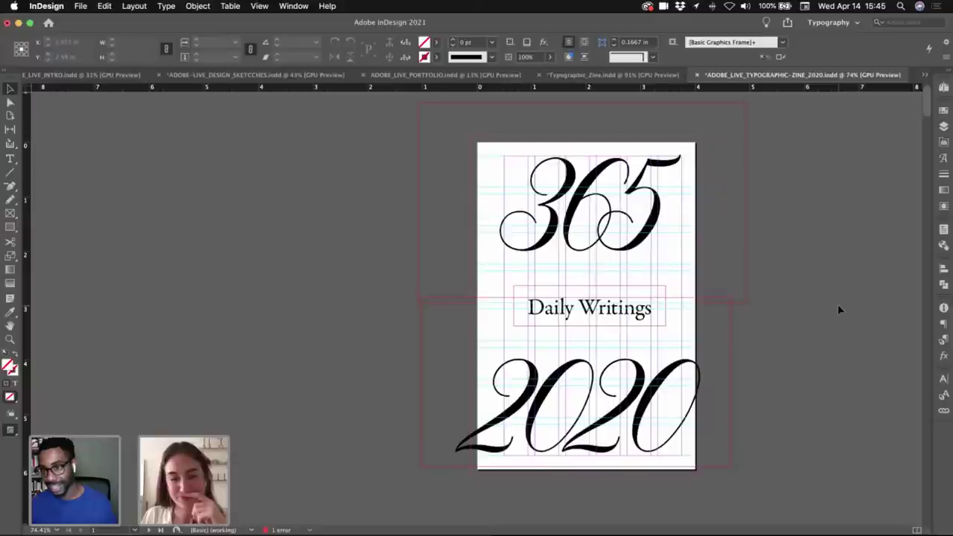
- Start a new print document measured in inches, 4 in wide and 6 in high
{"action": "left_click", "coordinate": [80, 6]}
{"action": "left_click", "coordinate": [480, 280]}
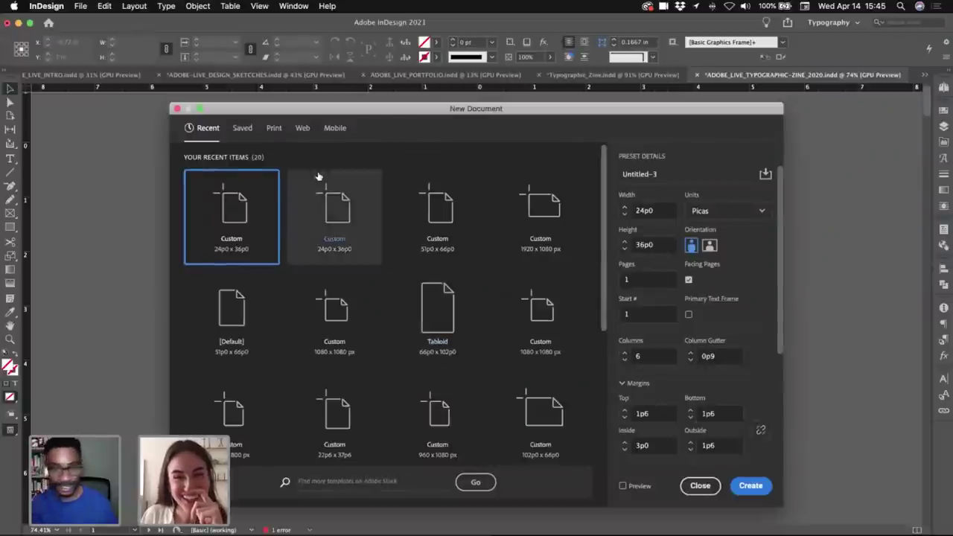
{"action": "left_click", "coordinate": [274, 128]}
{"action": "left_click", "coordinate": [715, 213]}
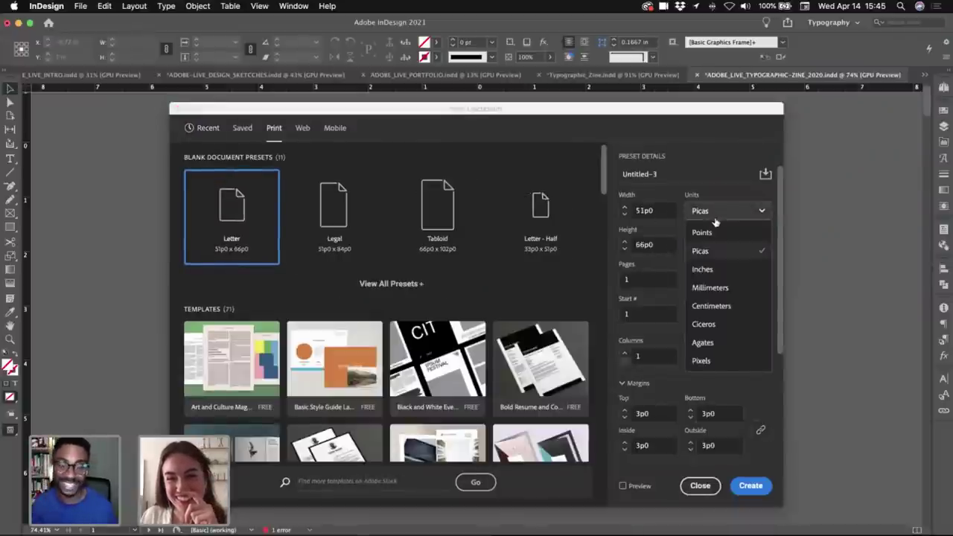
{"action": "left_click", "coordinate": [706, 269]}
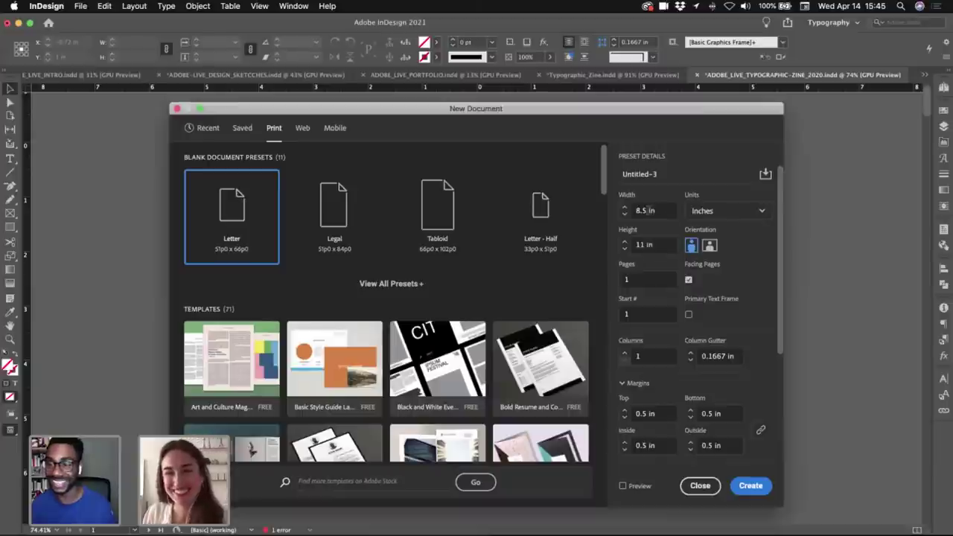
{"action": "double_click", "coordinate": [646, 211]}
{"action": "type", "text": "4"}
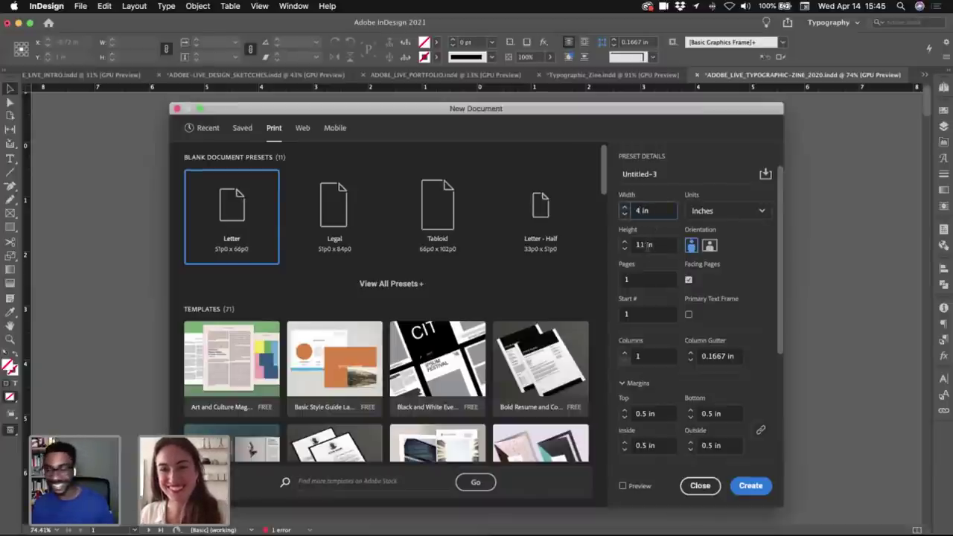
{"action": "double_click", "coordinate": [645, 245]}
{"action": "type", "text": "6"}
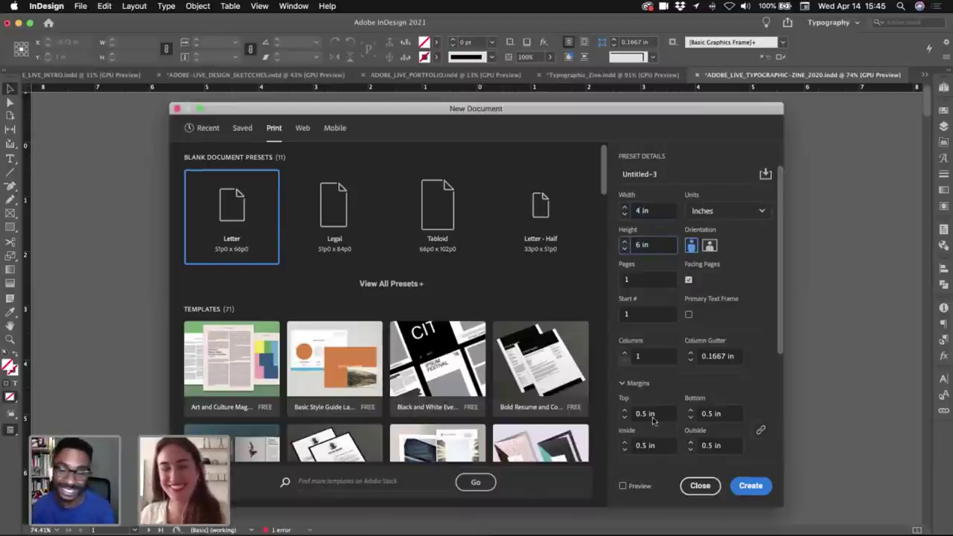
- Set the new document's bleed to 0.125 in on all sides and create it
{"action": "scroll", "coordinate": [663, 398], "scroll_direction": "down", "scroll_amount": 5}
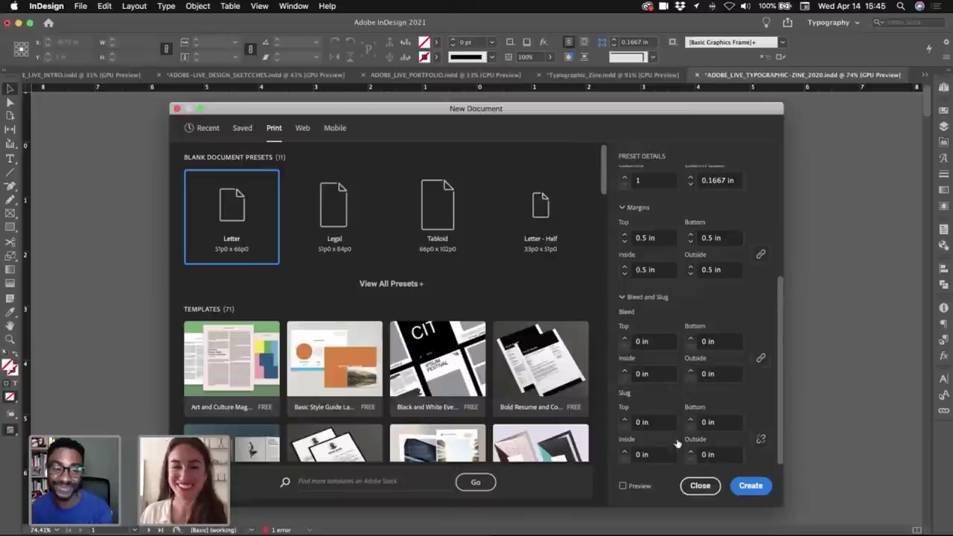
{"action": "double_click", "coordinate": [642, 341]}
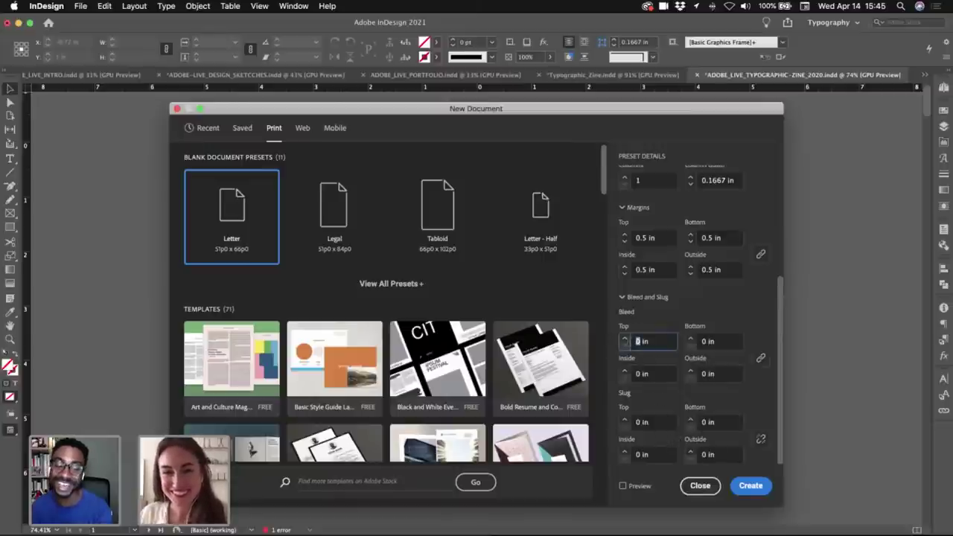
{"action": "type", "text": ".125"}
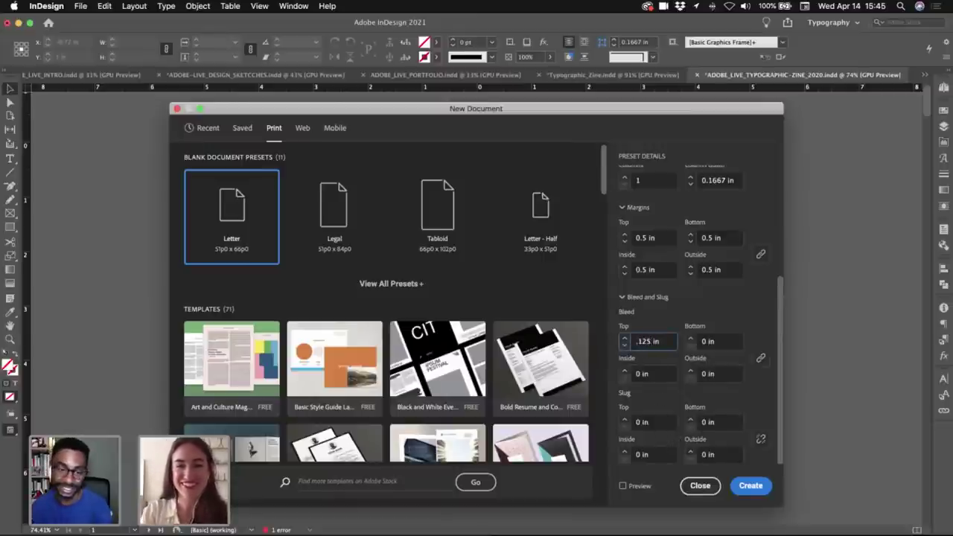
{"action": "key", "text": "Return"}
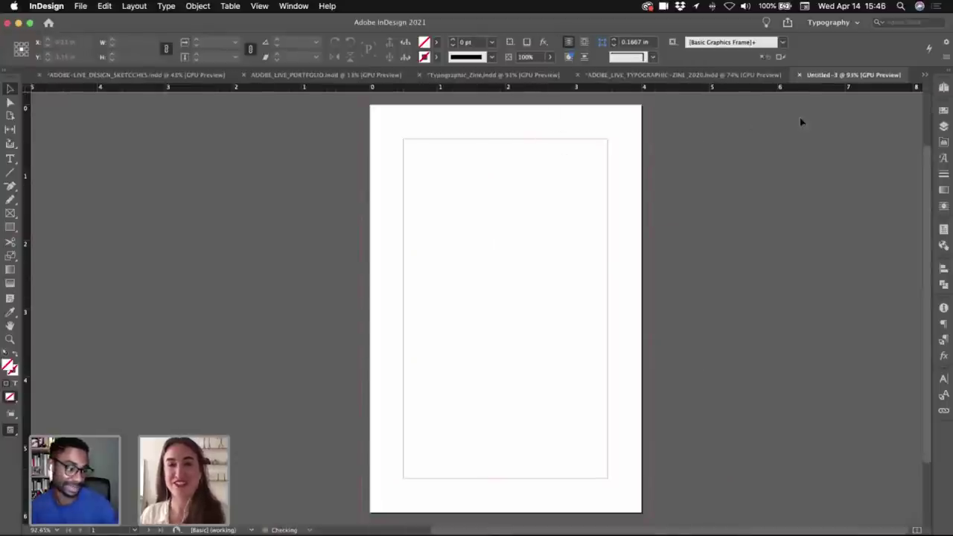
- Copy all the text frames from the typographic zine cover into the new blank document
{"action": "left_click", "coordinate": [693, 75]}
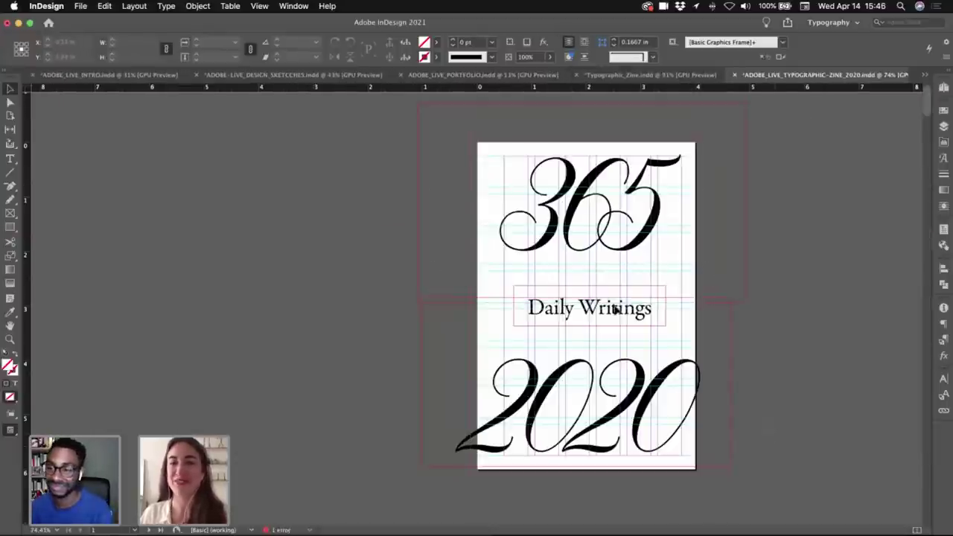
{"action": "key", "text": "super+a"}
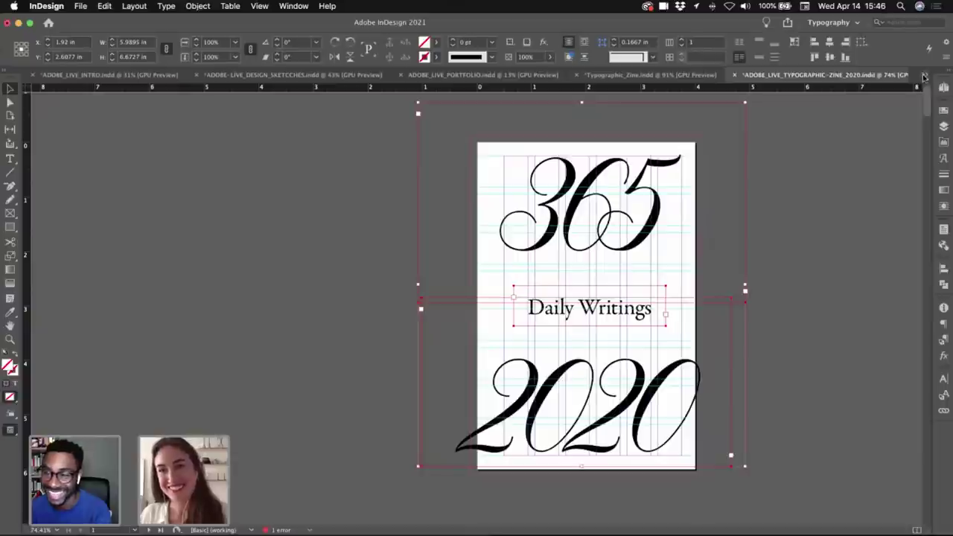
{"action": "left_click", "coordinate": [923, 77]}
{"action": "left_click", "coordinate": [858, 141]}
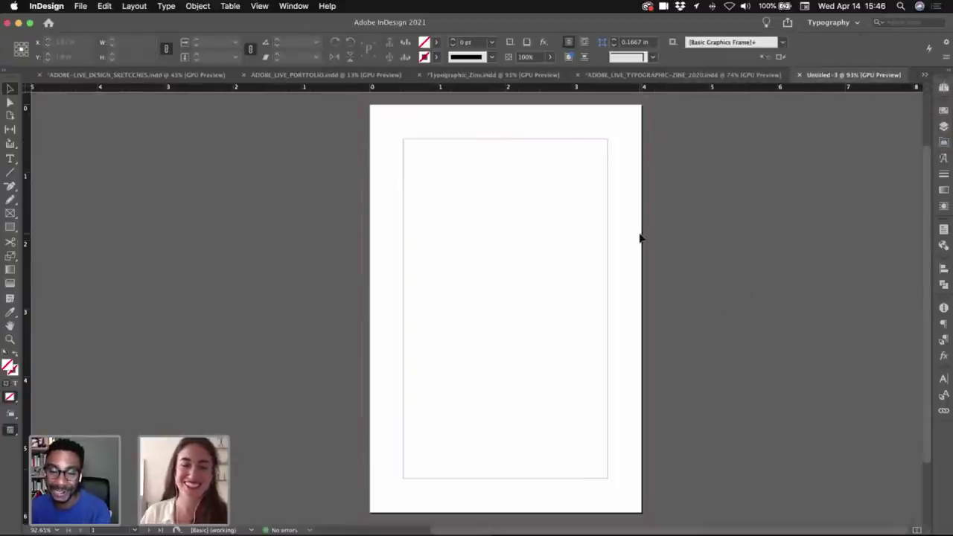
{"action": "key", "text": "super+v"}
{"action": "left_click", "coordinate": [811, 277]}
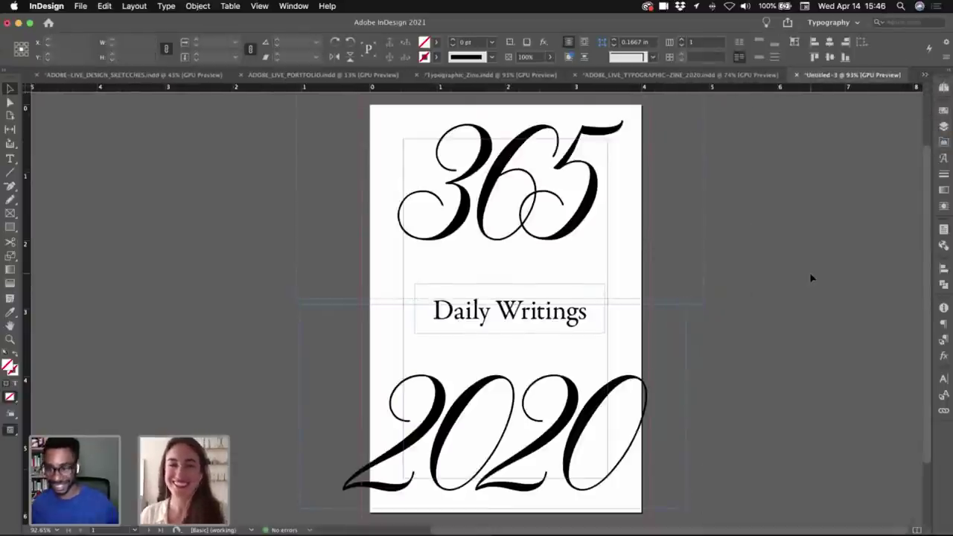
- Set all four page margins of the new document to 0.25 in
{"action": "left_click", "coordinate": [81, 6]}
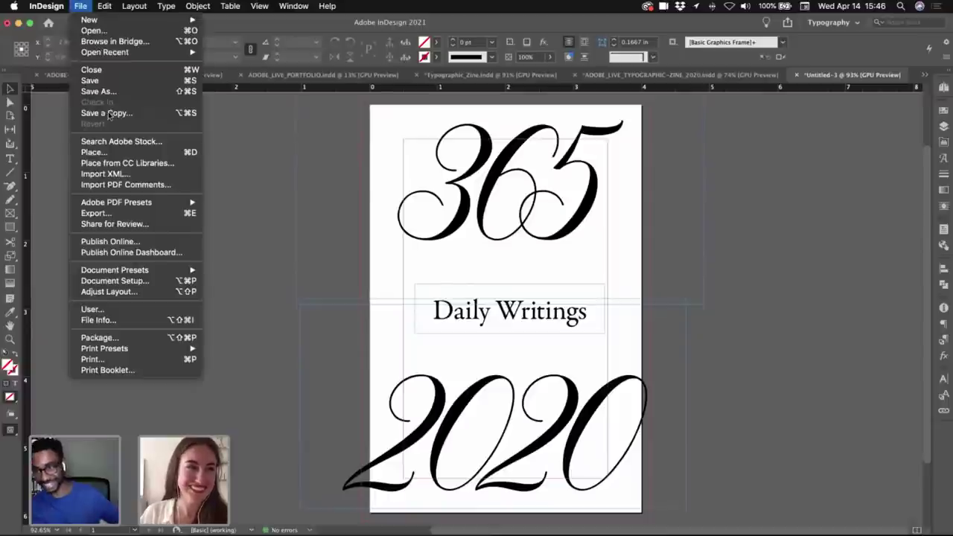
{"action": "left_click", "coordinate": [116, 281]}
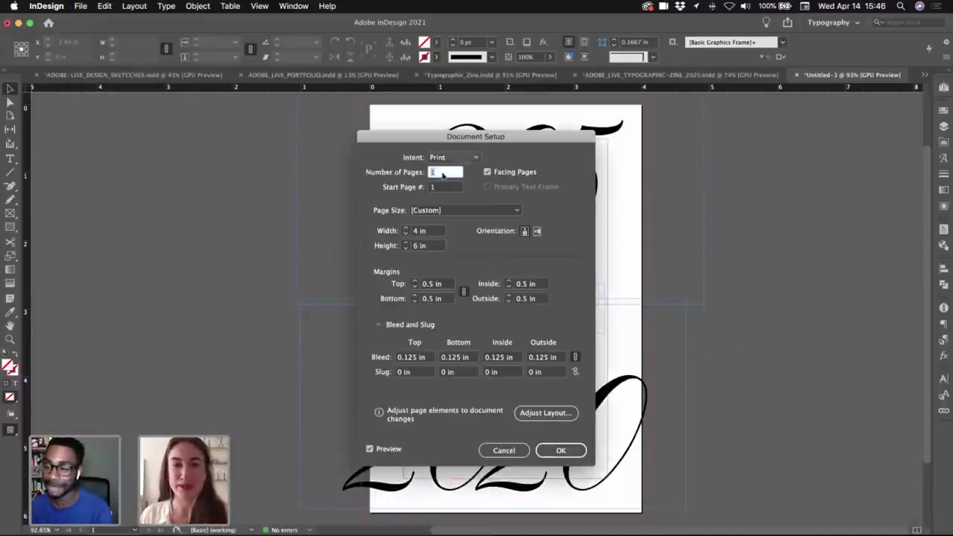
{"action": "left_click", "coordinate": [430, 286]}
{"action": "left_click", "coordinate": [529, 284]}
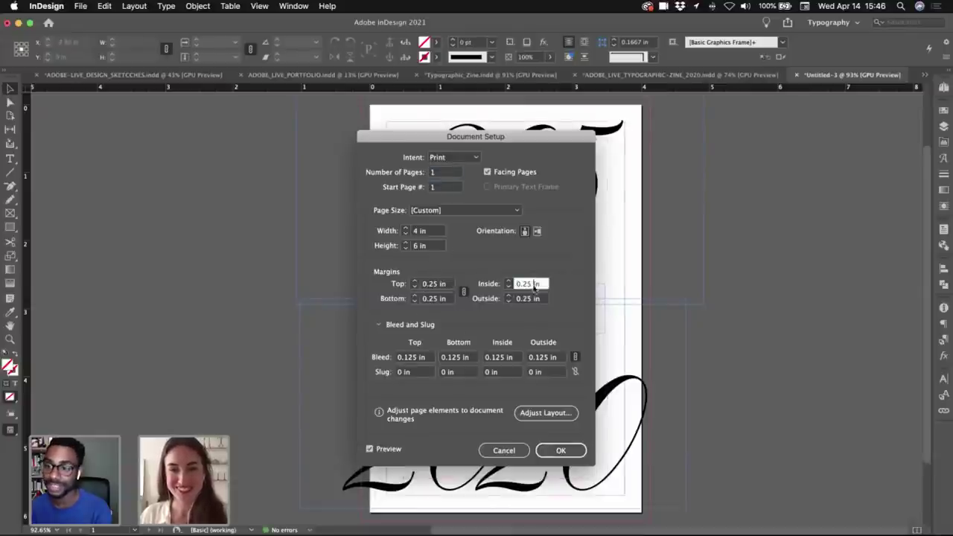
{"action": "left_click", "coordinate": [561, 451]}
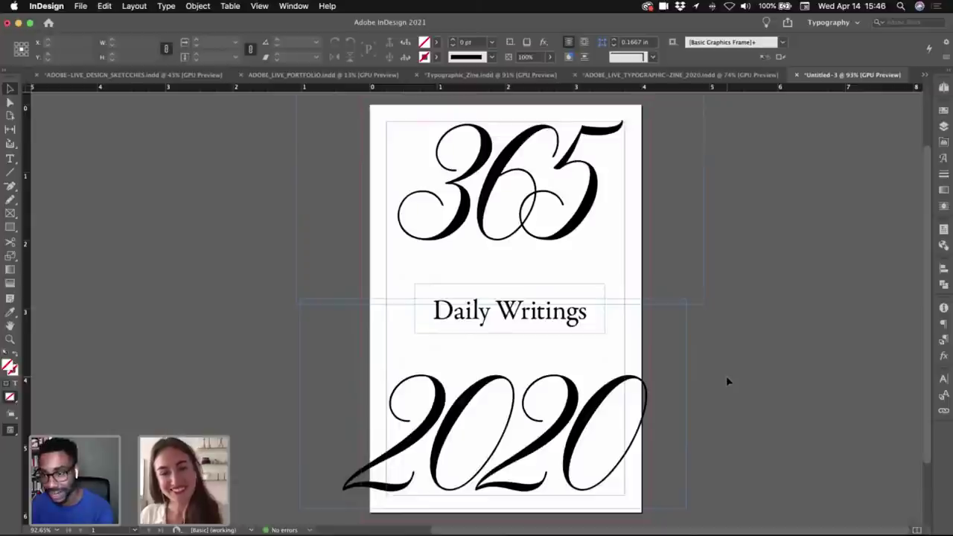
{"action": "left_click", "coordinate": [655, 296]}
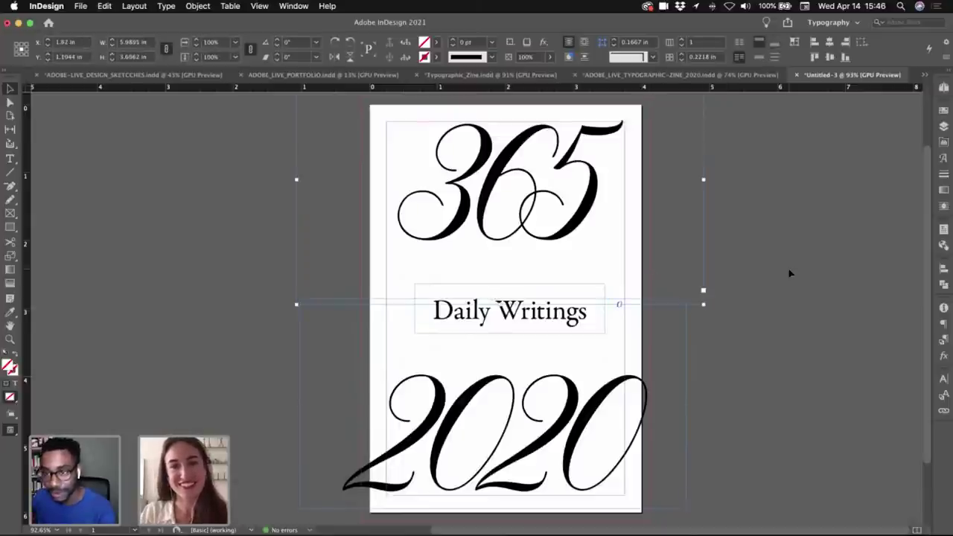
- Nudge the 365 text frame slightly left and up to a Y position of about 1.05 in
{"action": "key", "text": "Left"}
{"action": "key", "text": "Left"}
{"action": "key", "text": "Left"}
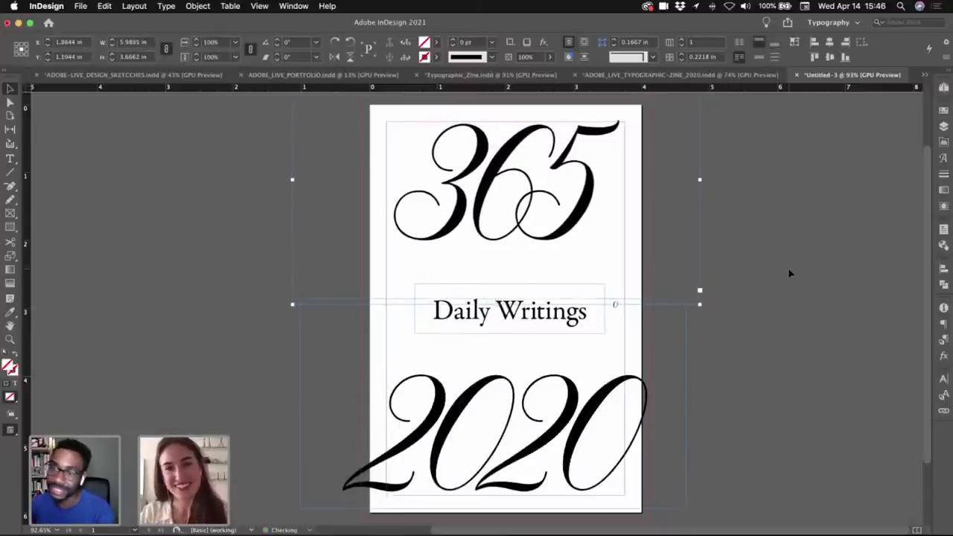
{"action": "key", "text": "Up"}
{"action": "key", "text": "Up"}
{"action": "key", "text": "Up"}
{"action": "key", "text": "Up"}
{"action": "key", "text": "w"}
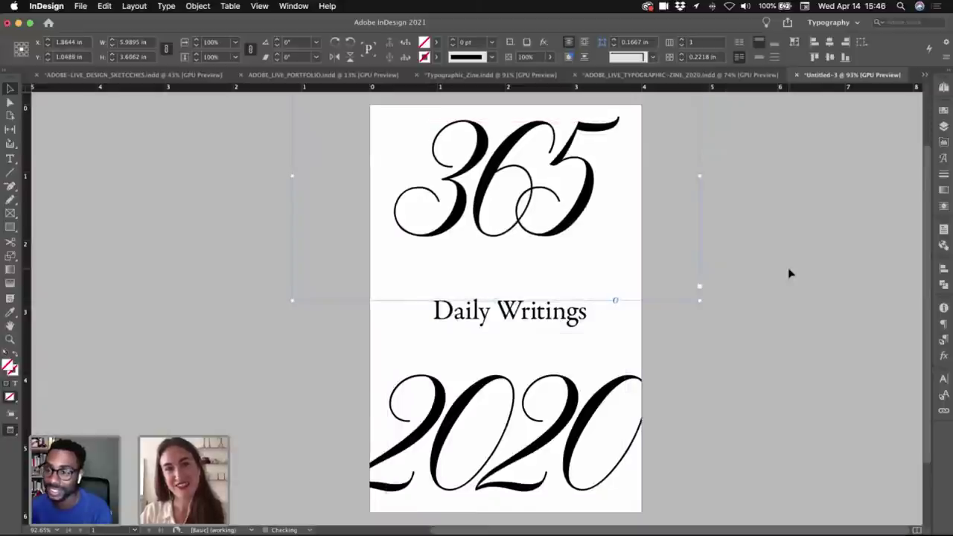
{"action": "key", "text": "Left"}
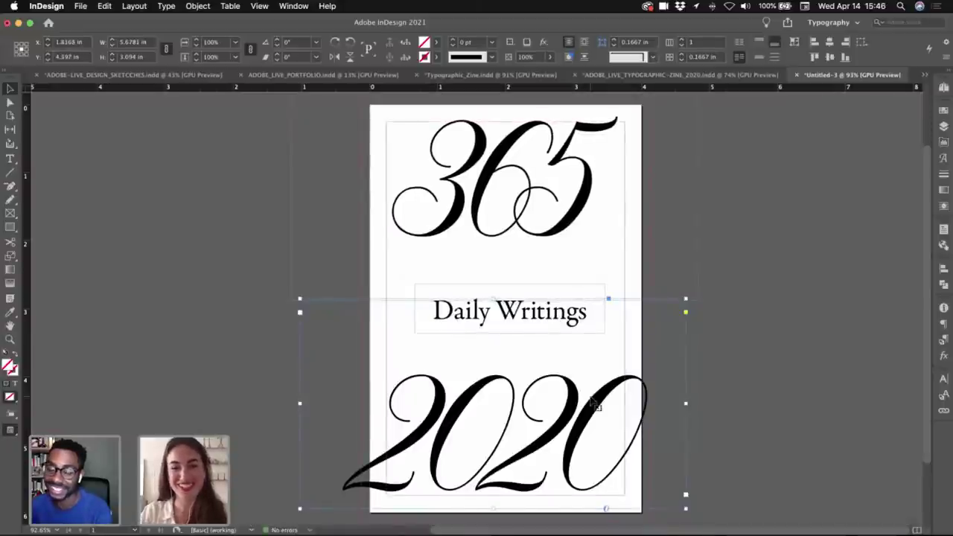
- Nudge the 2020 text frame down to about Y 4.51 in and slightly right to about X 1.84 in
{"action": "key", "text": "shift+Down"}
{"action": "key", "text": "w"}
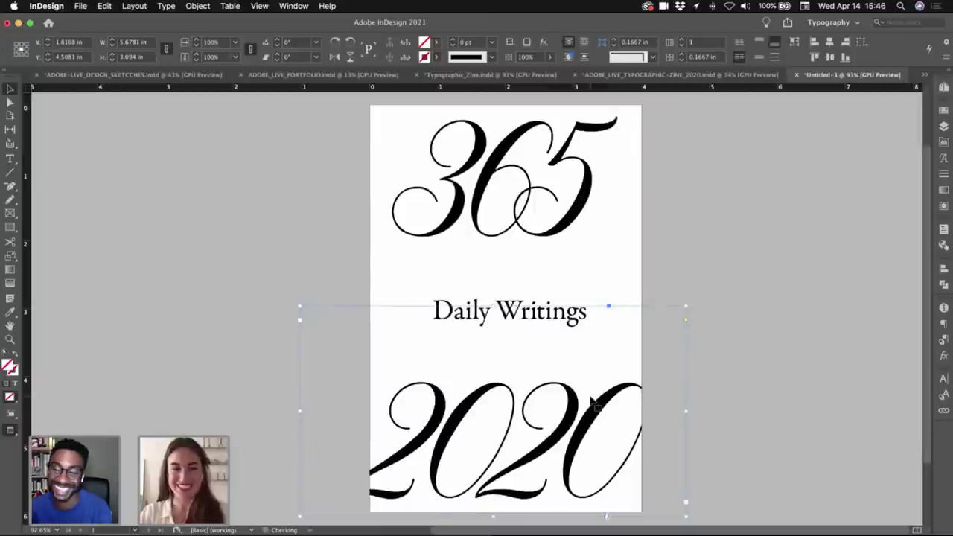
{"action": "key", "text": "shift+Right"}
{"action": "key", "text": "shift+Left"}
{"action": "key", "text": "Right"}
{"action": "key", "text": "Right"}
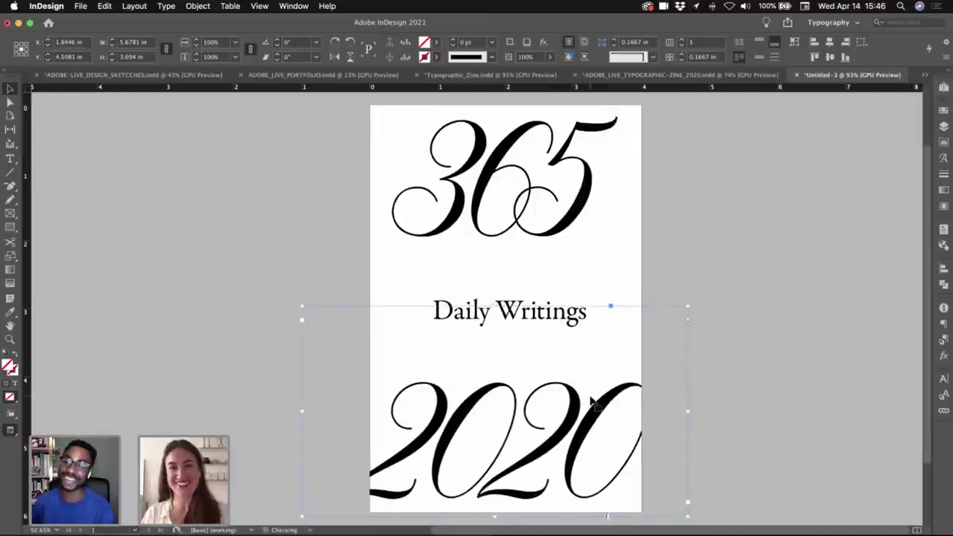
- Nudge the 365 text frame back right to an X position of about 1.91 in
{"action": "left_click", "coordinate": [588, 180]}
{"action": "key", "text": "Right"}
{"action": "key", "text": "Right"}
{"action": "key", "text": "Right"}
{"action": "key", "text": "Right"}
{"action": "key", "text": "Right"}
{"action": "key", "text": "Right"}
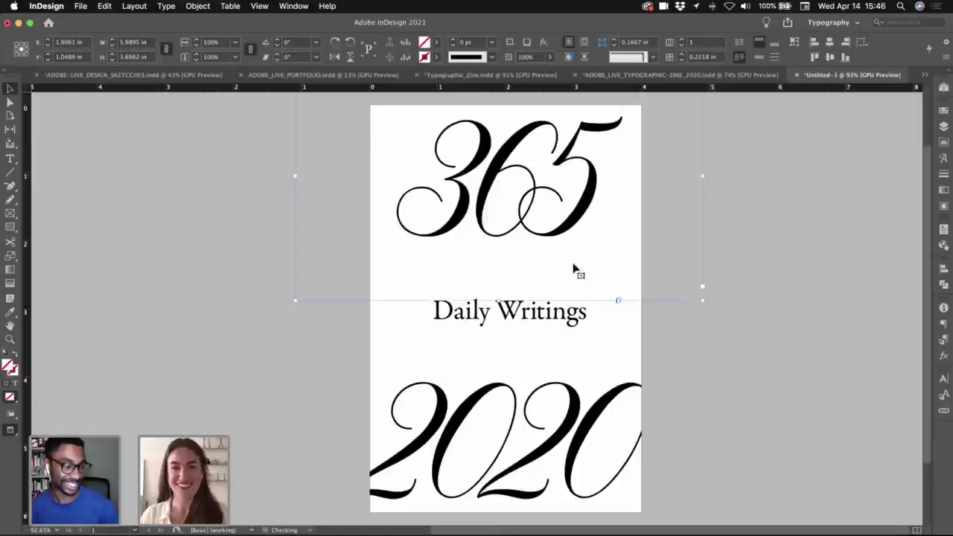
{"action": "left_click", "coordinate": [548, 322]}
- Turn off facing pages in the document setup of the 4 × 6 in document
{"action": "key", "text": "w"}
{"action": "left_click", "coordinate": [770, 291]}
{"action": "key", "text": "z"}
{"action": "left_click_drag", "start_coordinate": [798, 293], "coordinate": [722, 294]}
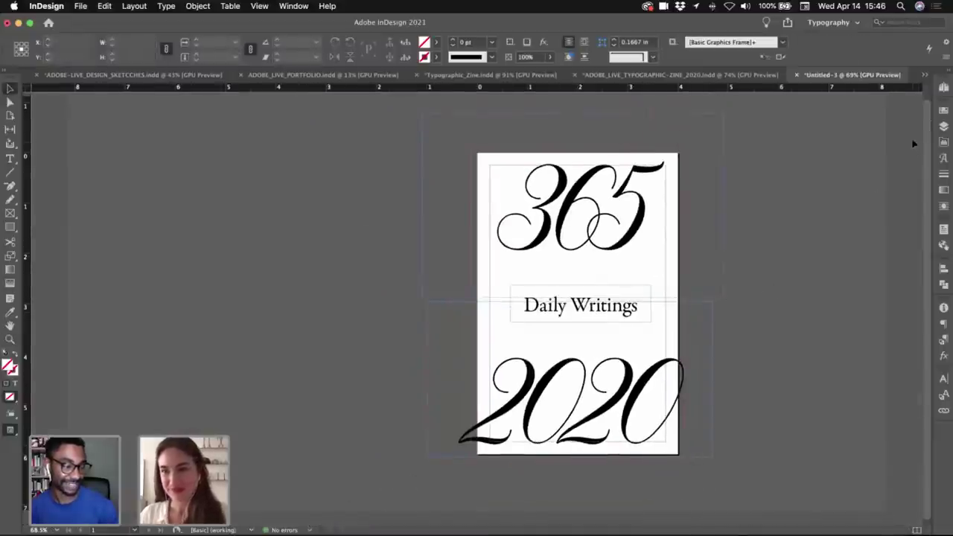
{"action": "left_click", "coordinate": [944, 92]}
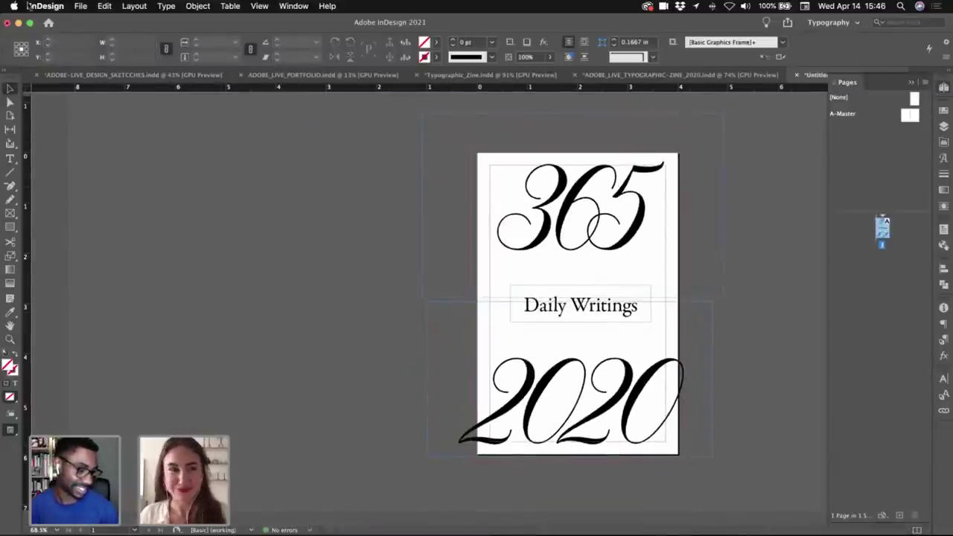
{"action": "left_click", "coordinate": [80, 7]}
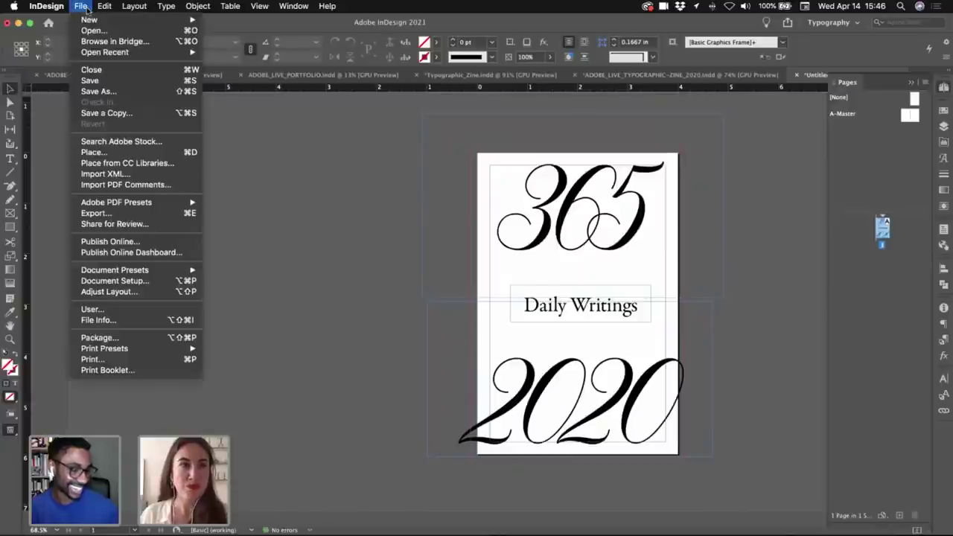
{"action": "left_click", "coordinate": [115, 280]}
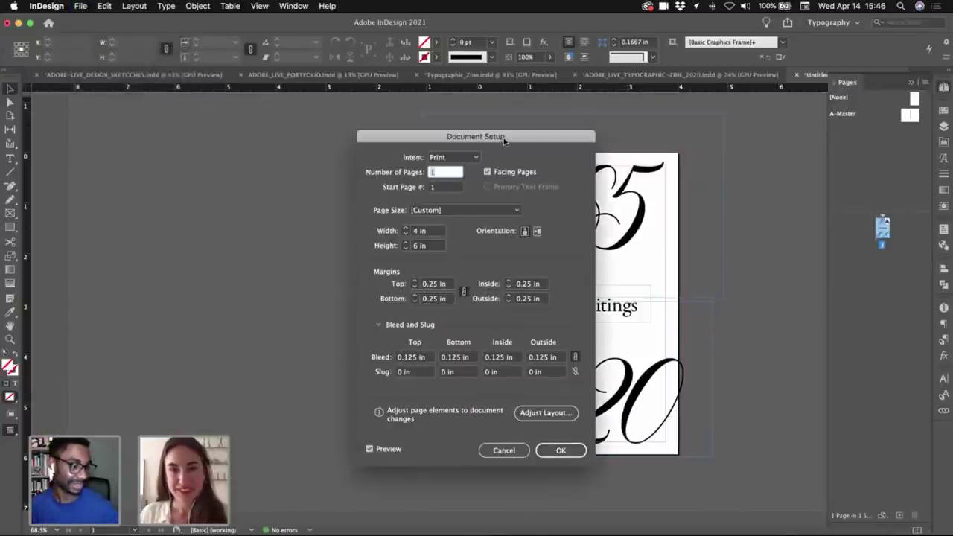
{"action": "left_click_drag", "start_coordinate": [505, 139], "coordinate": [239, 148]}
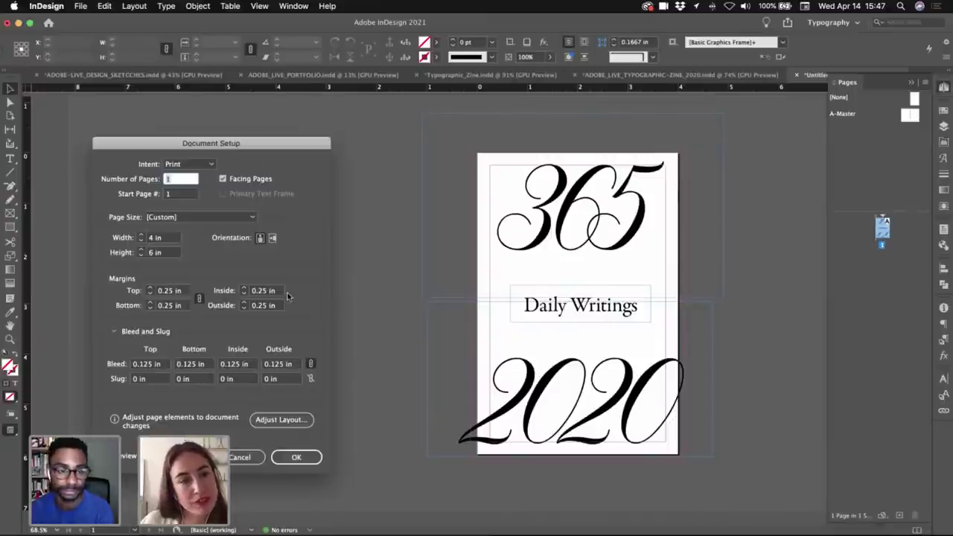
{"action": "left_click", "coordinate": [223, 180]}
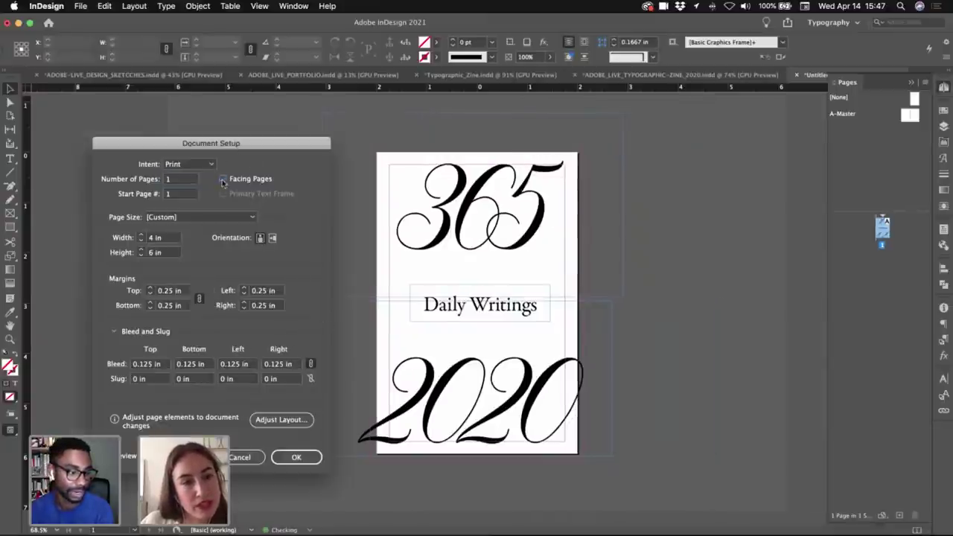
{"action": "left_click", "coordinate": [306, 456]}
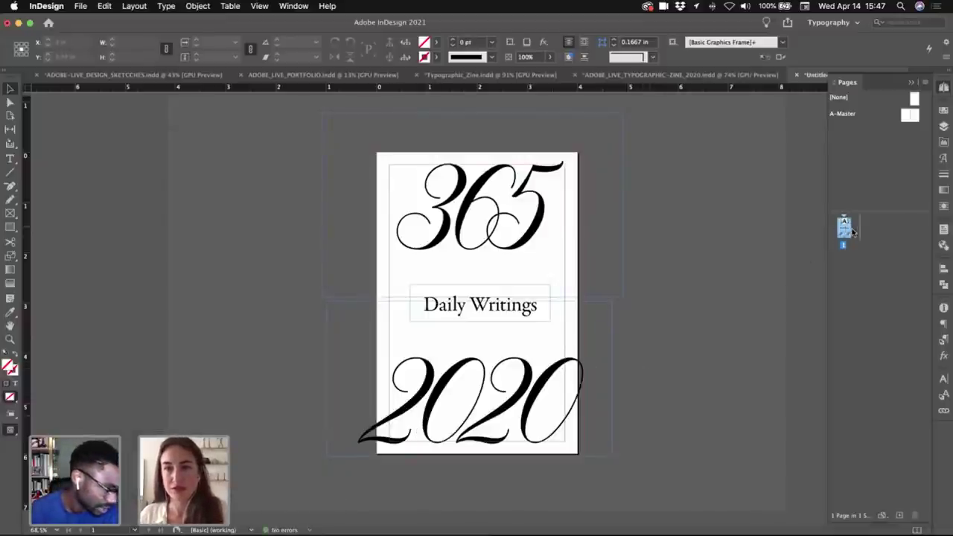
- Duplicate the cover page and set the 365 and 2020 text on the copy in Garamond Premier Pro Bold
{"action": "left_click_drag", "start_coordinate": [853, 232], "coordinate": [854, 233]}
{"action": "left_click", "coordinate": [570, 249]}
{"action": "left_click", "coordinate": [560, 384], "text": "shift"}
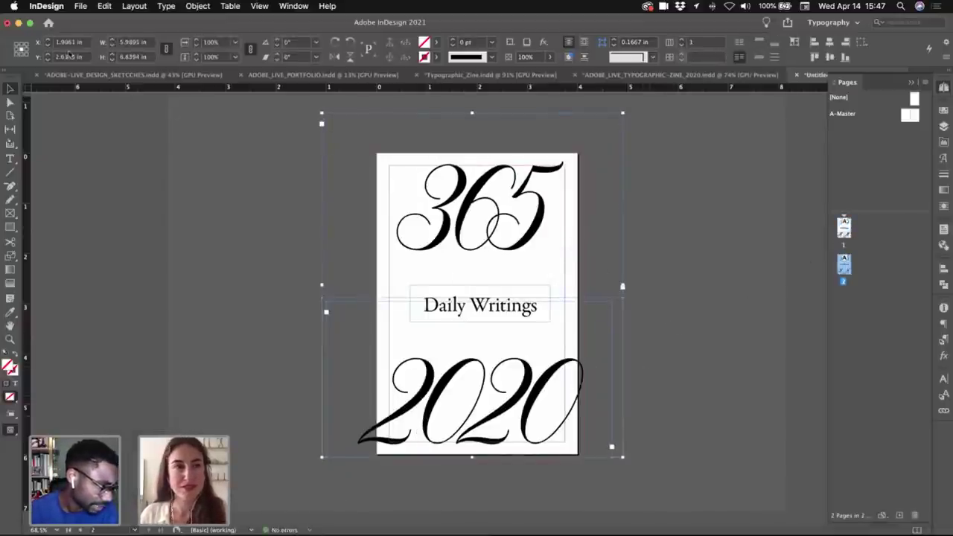
{"action": "left_click", "coordinate": [944, 379]}
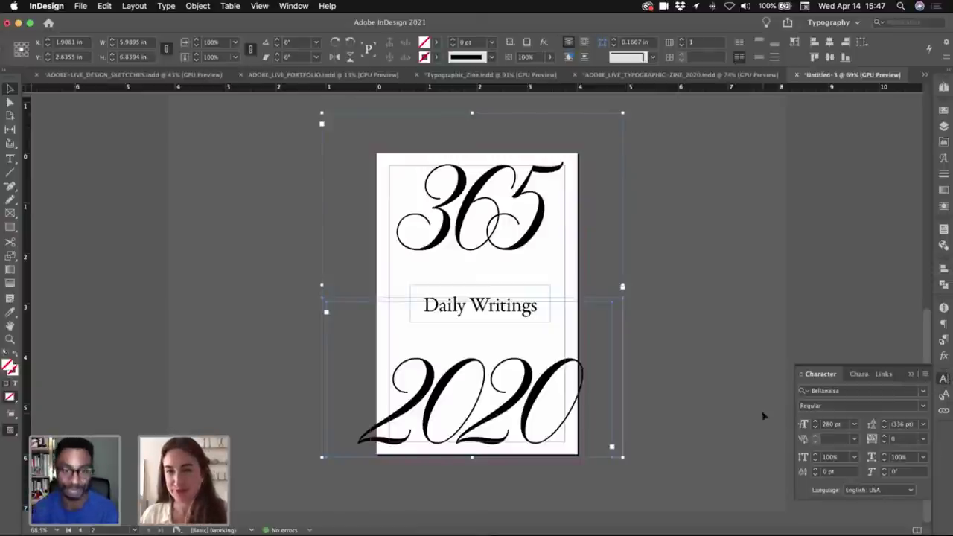
{"action": "left_click", "coordinate": [829, 392]}
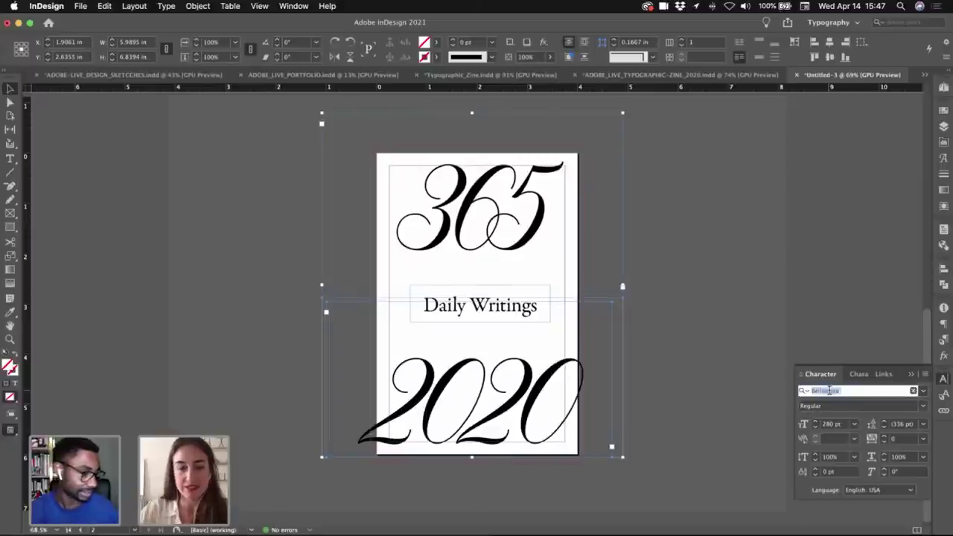
{"action": "type", "text": "GARAM"}
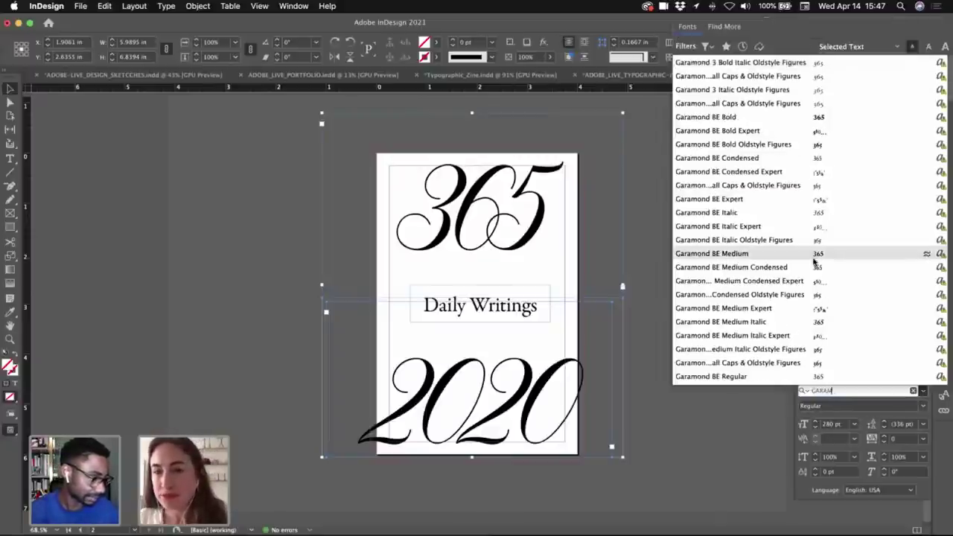
{"action": "scroll", "coordinate": [815, 261], "scroll_direction": "down", "scroll_amount": 3}
{"action": "scroll", "coordinate": [815, 261], "scroll_direction": "down", "scroll_amount": 10}
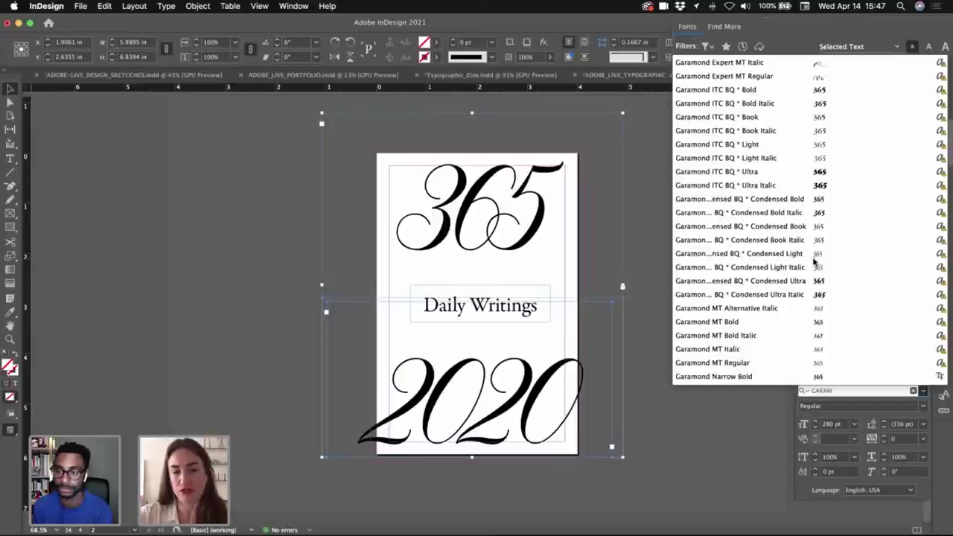
{"action": "scroll", "coordinate": [814, 261], "scroll_direction": "down", "scroll_amount": 4}
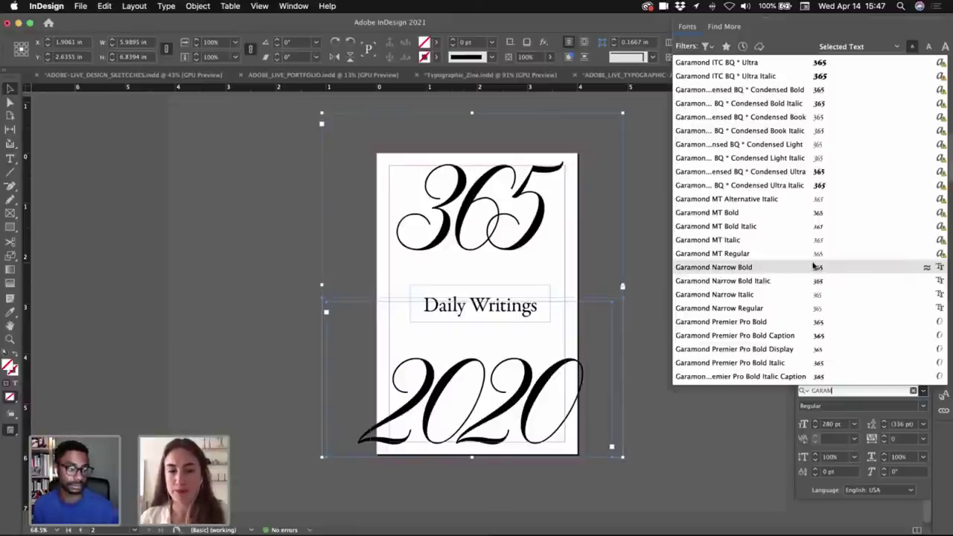
{"action": "left_click", "coordinate": [743, 323]}
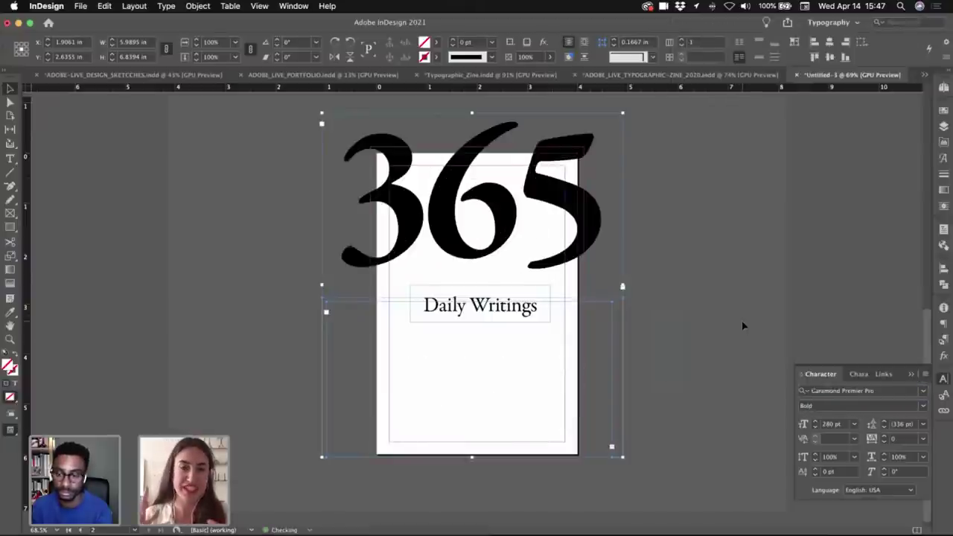
- Change the font style of the 365 and 2020 text to Regular
{"action": "left_click", "coordinate": [923, 406]}
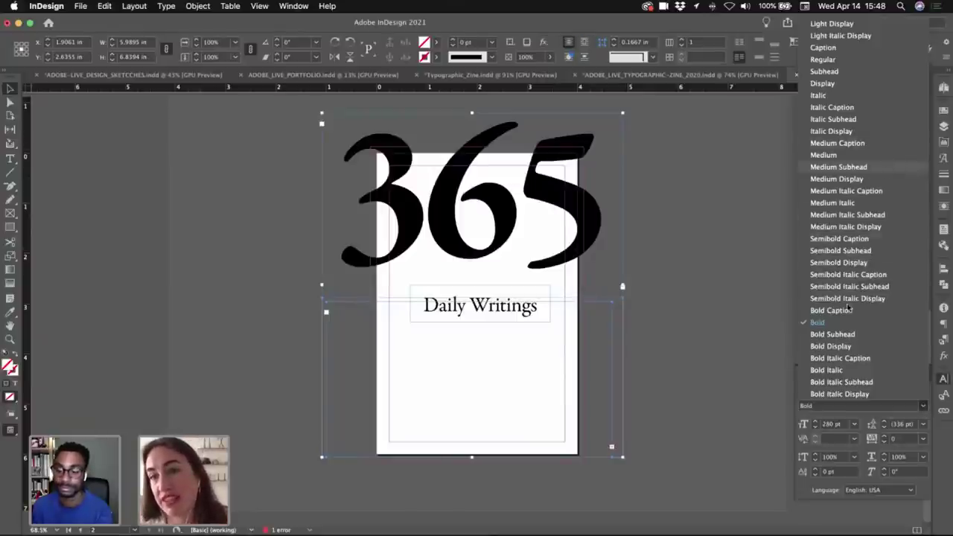
{"action": "left_click", "coordinate": [823, 60]}
{"action": "left_click", "coordinate": [155, 163]}
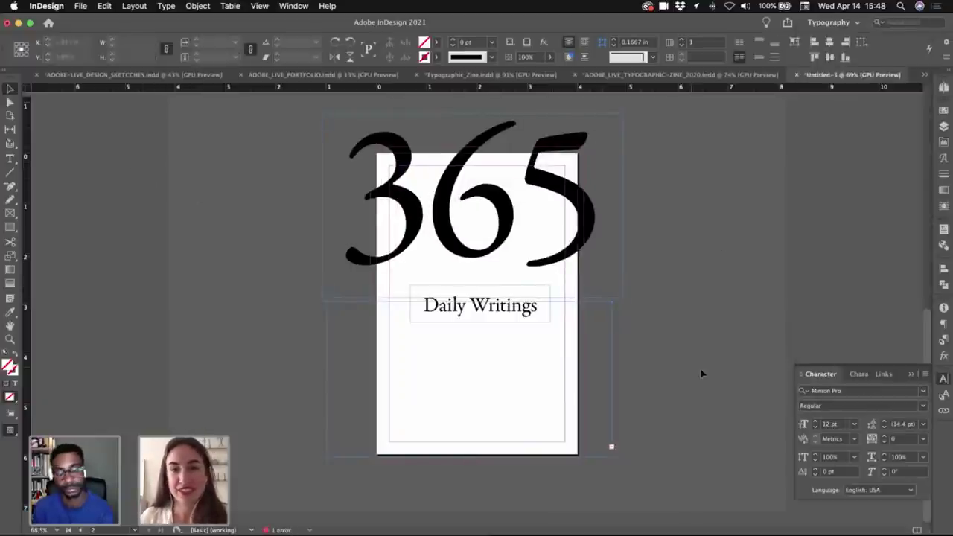
- Widen the 2020 frame to about 6.79 in and apply Optical kerning to both the 365 and 2020 text
{"action": "left_click", "coordinate": [600, 345]}
{"action": "left_click_drag", "start_coordinate": [613, 305], "coordinate": [669, 315]}
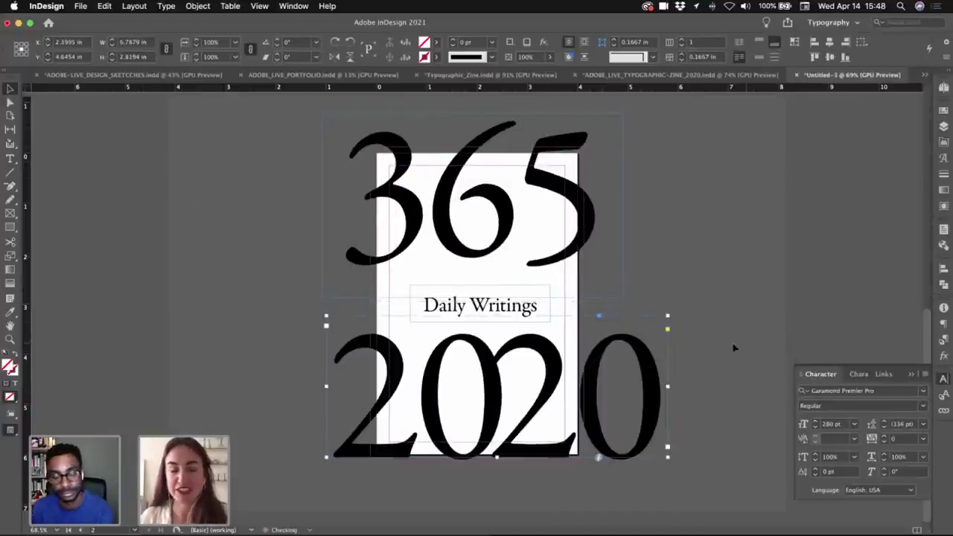
{"action": "left_click", "coordinate": [592, 356]}
{"action": "left_click", "coordinate": [583, 260], "text": "shift"}
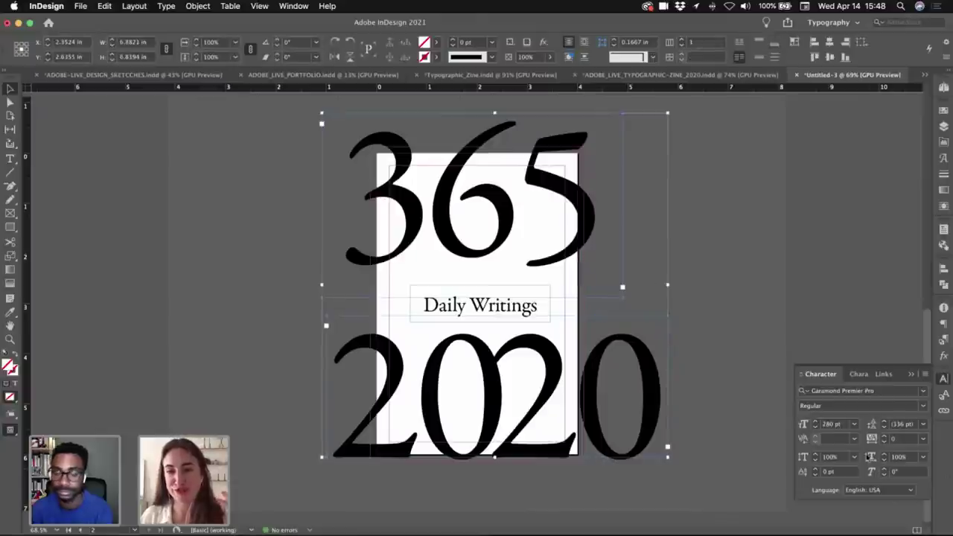
{"action": "left_click", "coordinate": [855, 440]}
{"action": "left_click", "coordinate": [849, 240]}
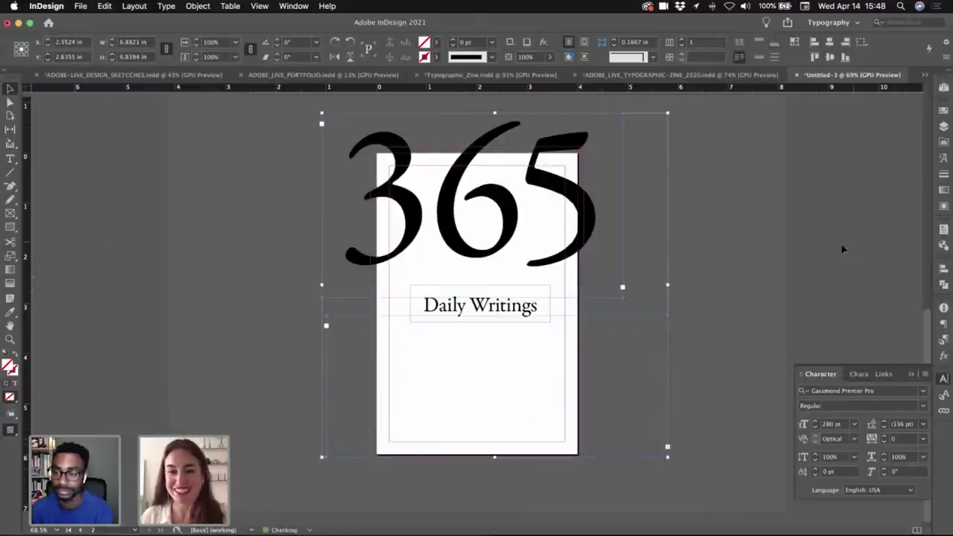
- Widen the 2020 text frame on both sides to about 7.38 in so all four digits fit
{"action": "left_click", "coordinate": [792, 246]}
{"action": "left_click", "coordinate": [628, 419]}
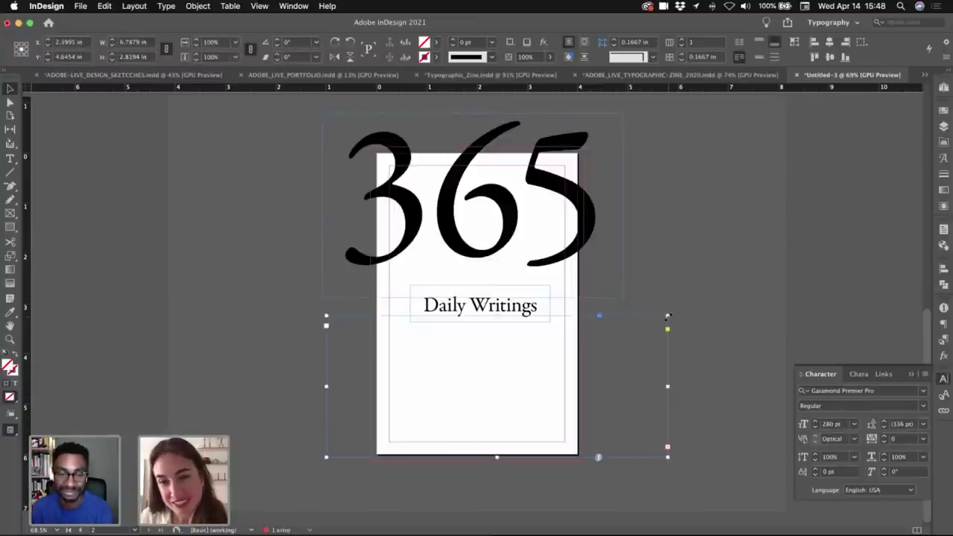
{"action": "left_click_drag", "start_coordinate": [668, 315], "coordinate": [698, 319]}
{"action": "left_click", "coordinate": [740, 261]}
{"action": "left_click_drag", "start_coordinate": [628, 358], "coordinate": [587, 375]}
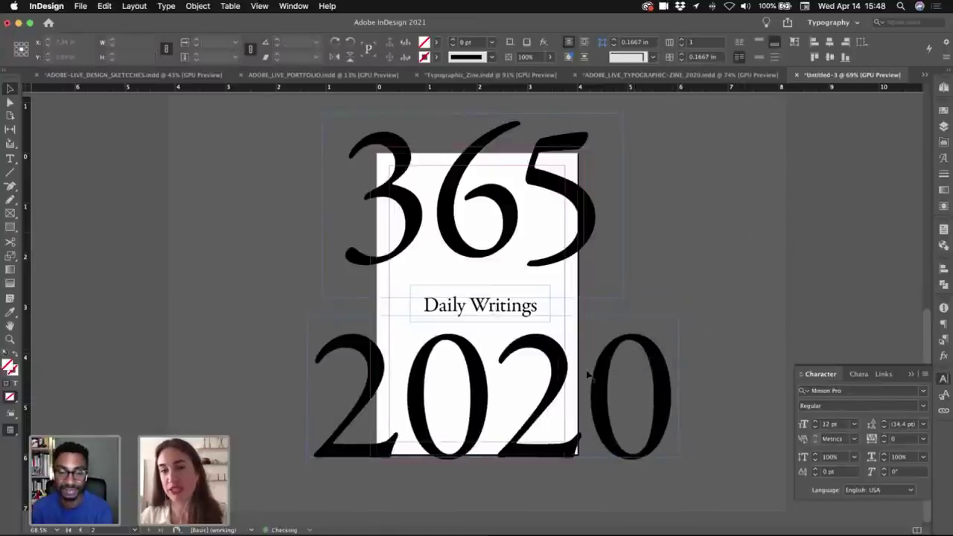
- Change the font style of the 365 and 2020 text to Italic
{"action": "left_click", "coordinate": [588, 376]}
{"action": "left_click", "coordinate": [525, 192], "text": "shift"}
{"action": "left_click", "coordinate": [924, 406]}
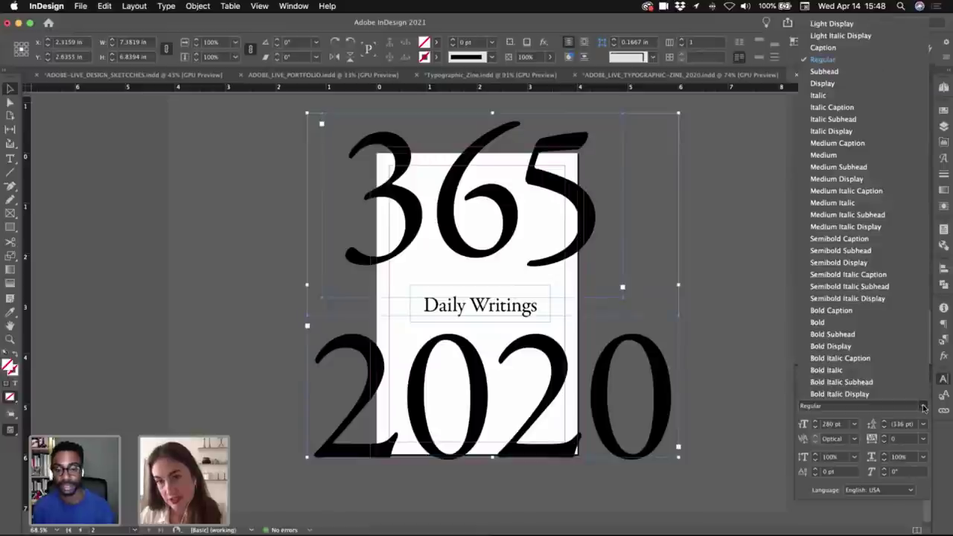
{"action": "left_click", "coordinate": [923, 406]}
{"action": "left_click", "coordinate": [923, 406]}
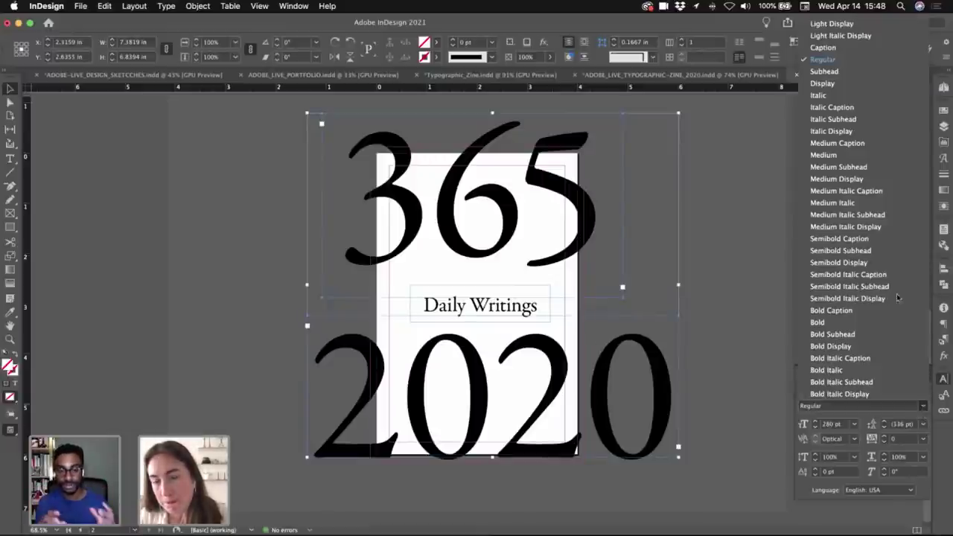
{"action": "left_click", "coordinate": [823, 96]}
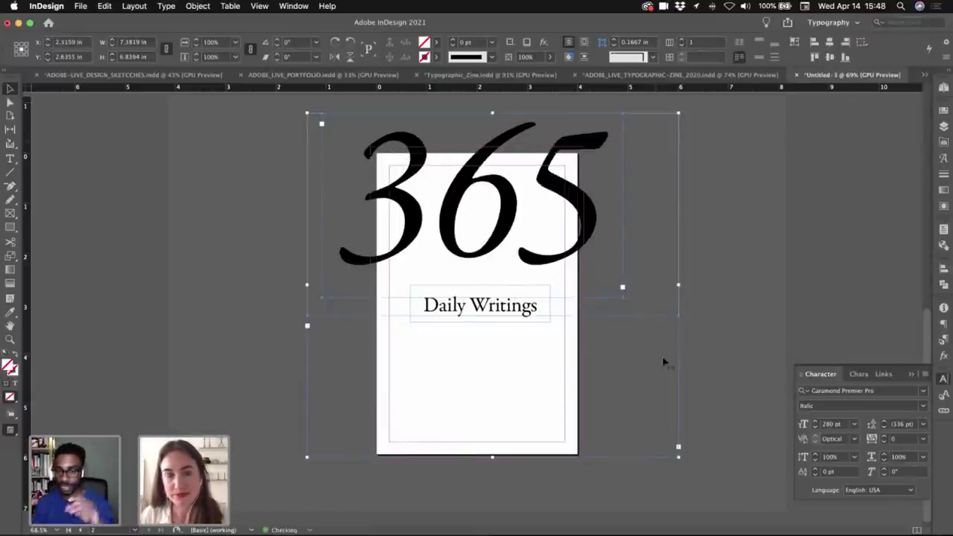
- Set the tracking of the 365 and 2020 text to -25 and preview the page without guides
{"action": "left_click", "coordinate": [725, 317]}
{"action": "left_click", "coordinate": [498, 249]}
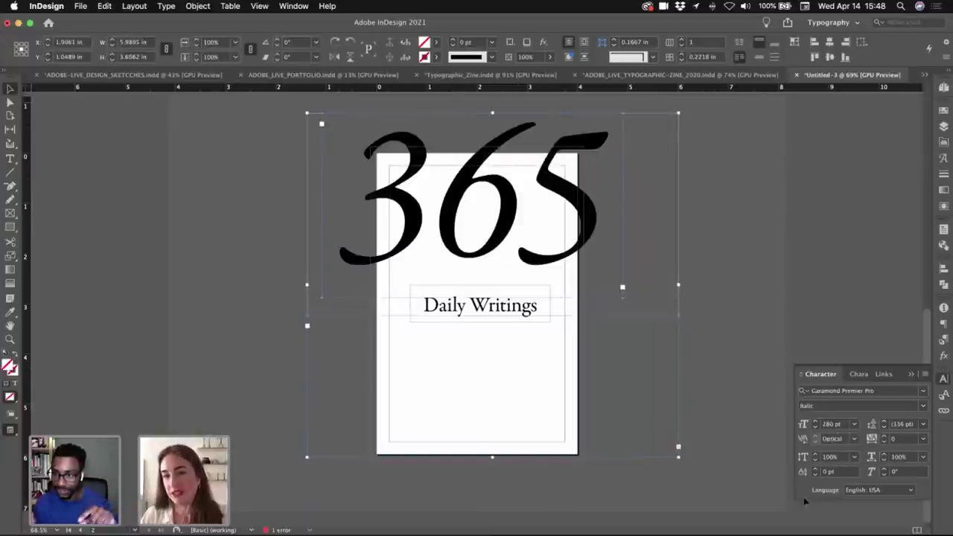
{"action": "left_click", "coordinate": [923, 439]}
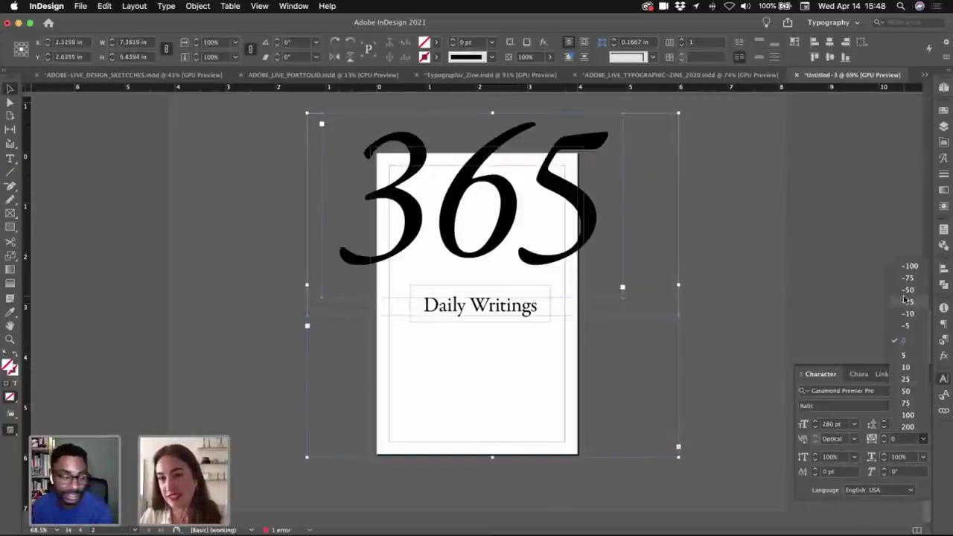
{"action": "left_click", "coordinate": [907, 300]}
{"action": "left_click", "coordinate": [761, 273]}
{"action": "key", "text": "w"}
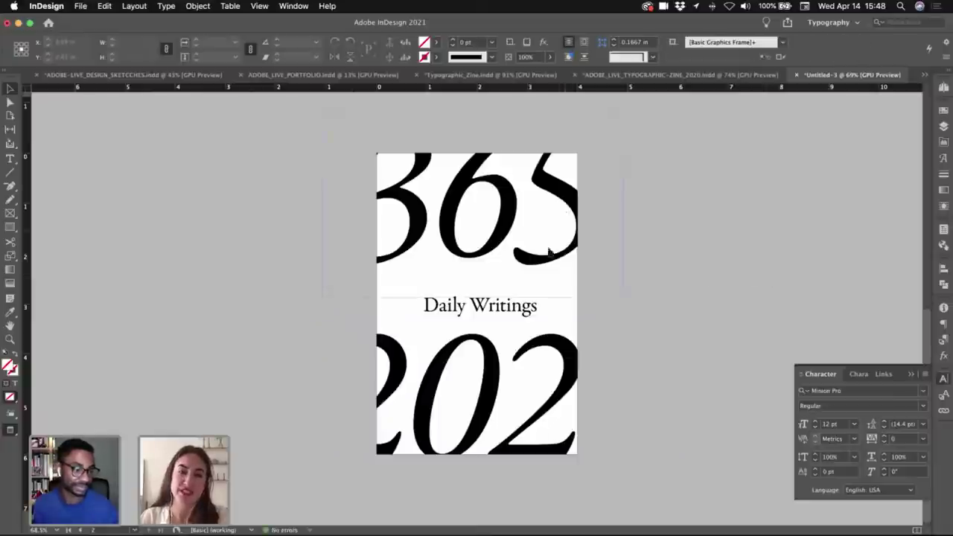
- Tighten the tracking of all the text in the 2020 frame to -50
{"action": "double_click", "coordinate": [528, 437]}
{"action": "key", "text": "super+a"}
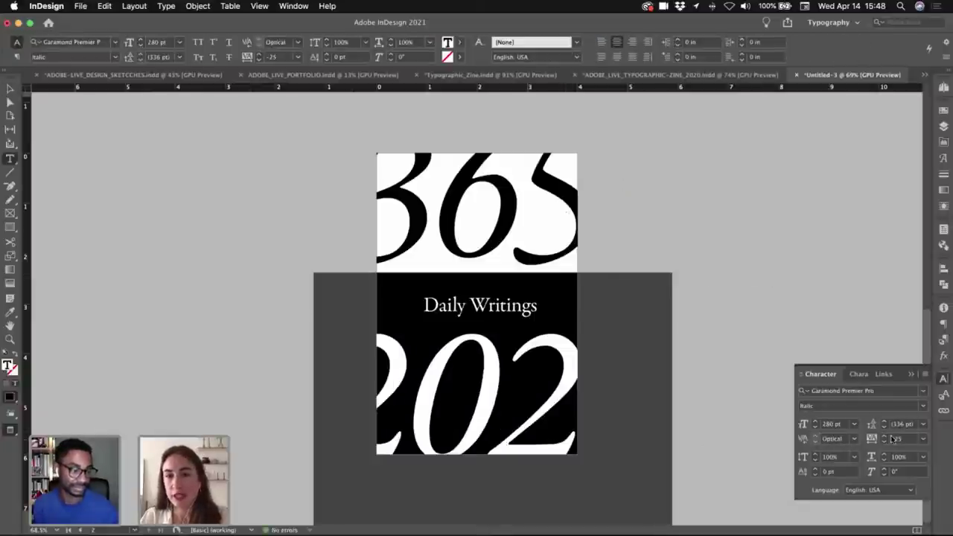
{"action": "left_click", "coordinate": [885, 442]}
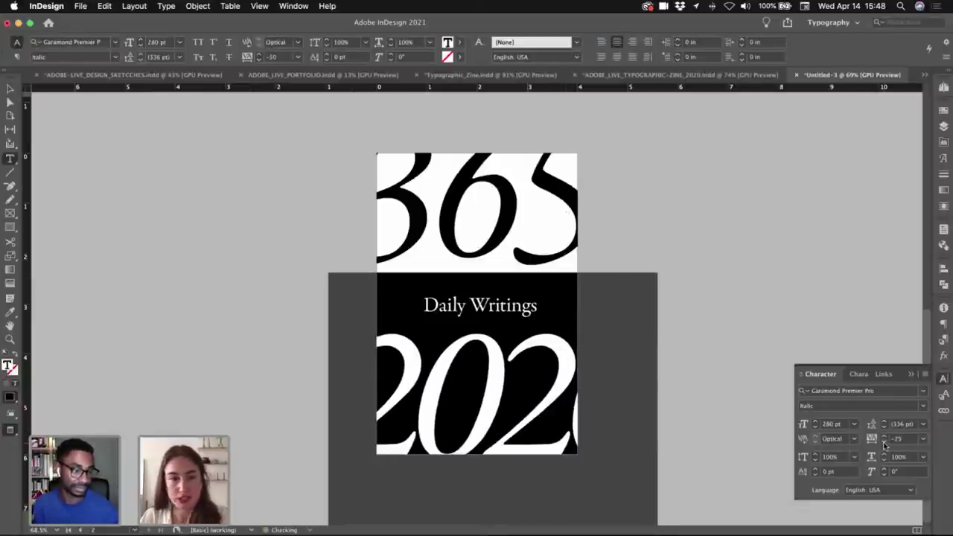
- Set the 2020 text to 220 pt with -75 tracking and nudge its frame left to about X 1.9 in
{"action": "left_click", "coordinate": [885, 443]}
{"action": "left_click", "coordinate": [814, 426]}
{"action": "left_click", "coordinate": [814, 426]}
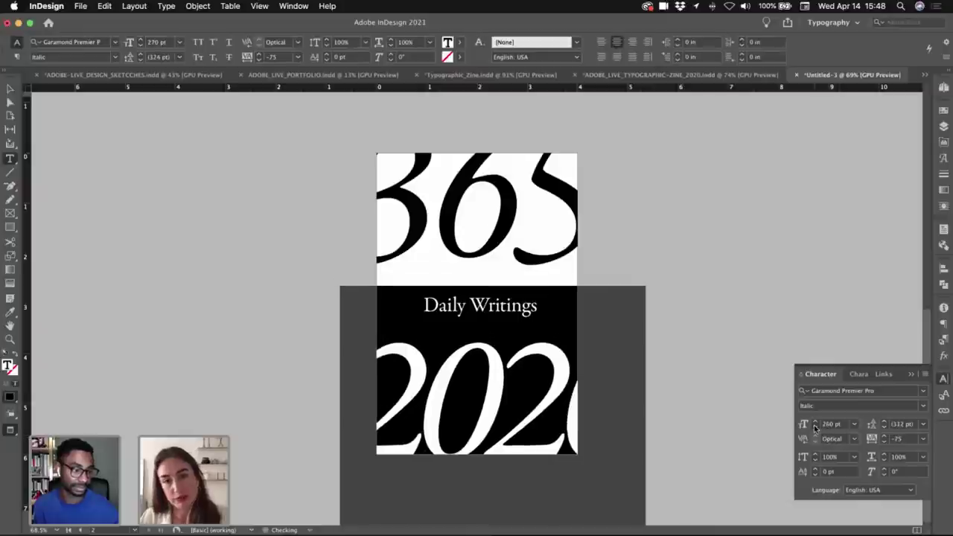
{"action": "left_click", "coordinate": [814, 427]}
{"action": "left_click", "coordinate": [814, 427]}
{"action": "left_click", "coordinate": [814, 427]}
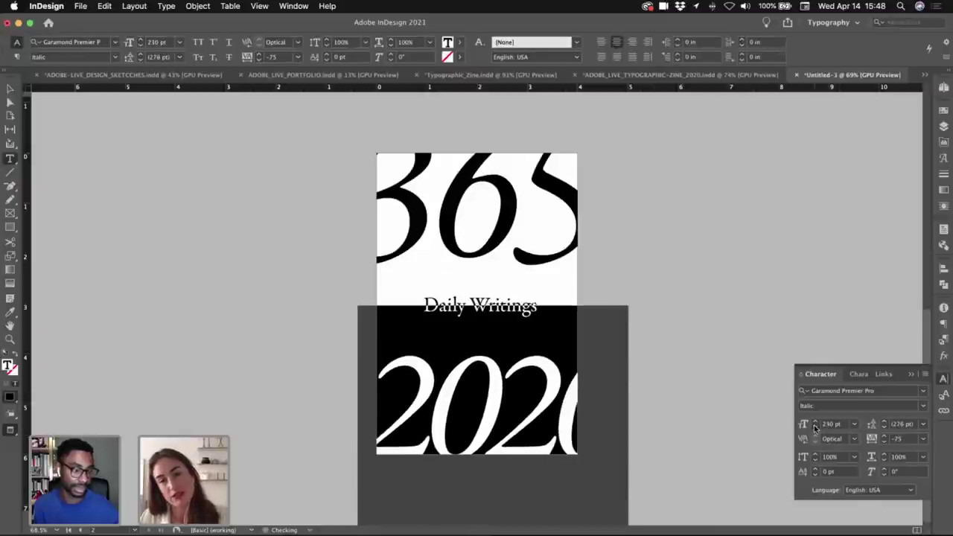
{"action": "key", "text": "Escape"}
{"action": "left_click", "coordinate": [814, 427]}
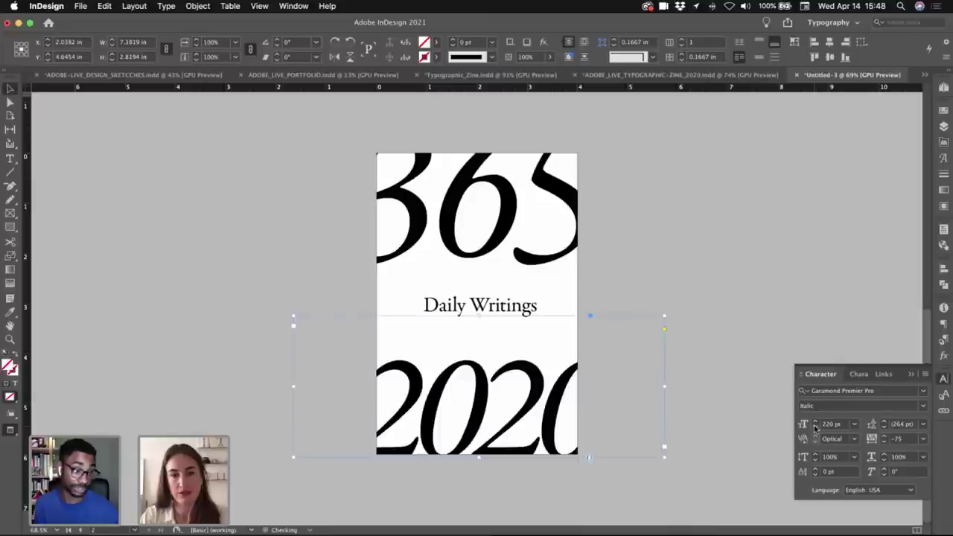
{"action": "key", "text": "shift+Left"}
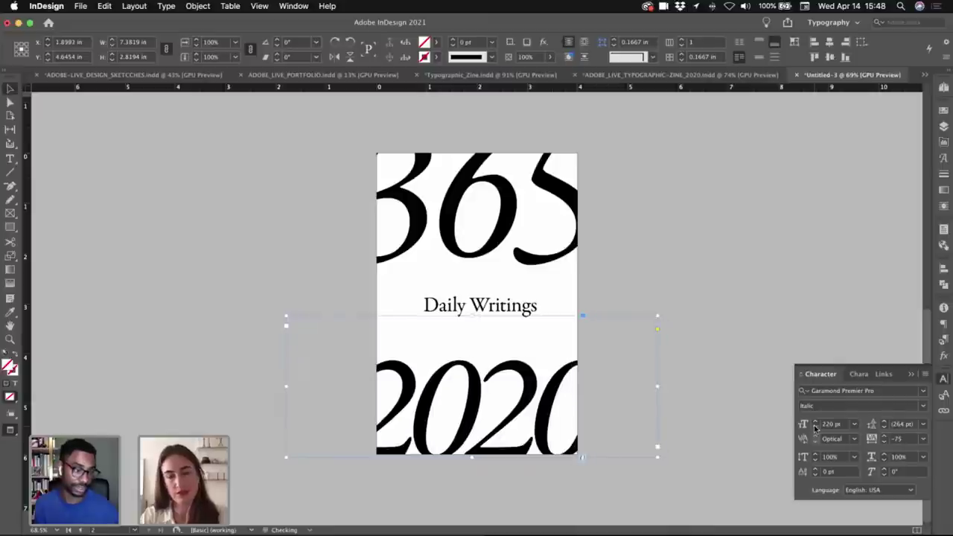
- Apply the character formatting of the 2020 text to the 365 text with the Eyedropper tool
{"action": "double_click", "coordinate": [558, 245]}
{"action": "left_click", "coordinate": [9, 312]}
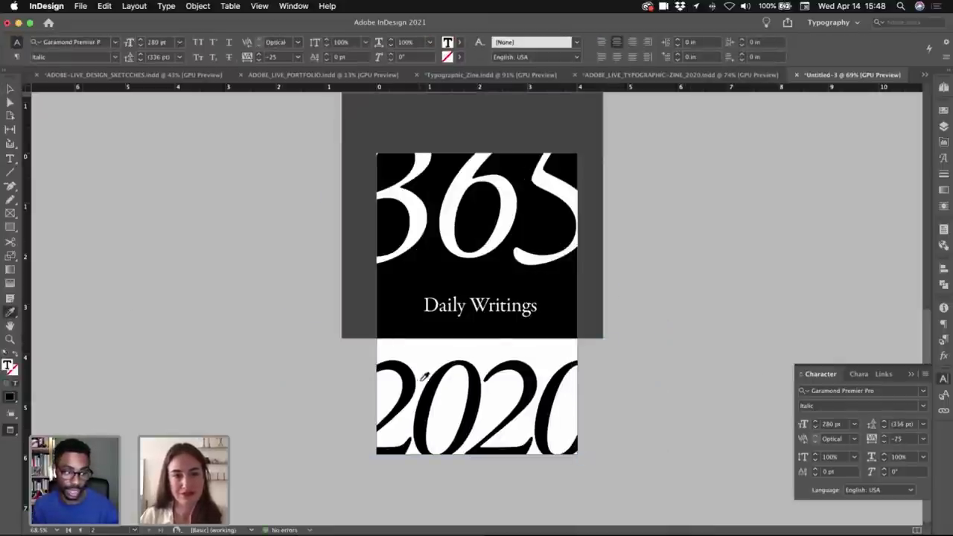
{"action": "left_click", "coordinate": [428, 387]}
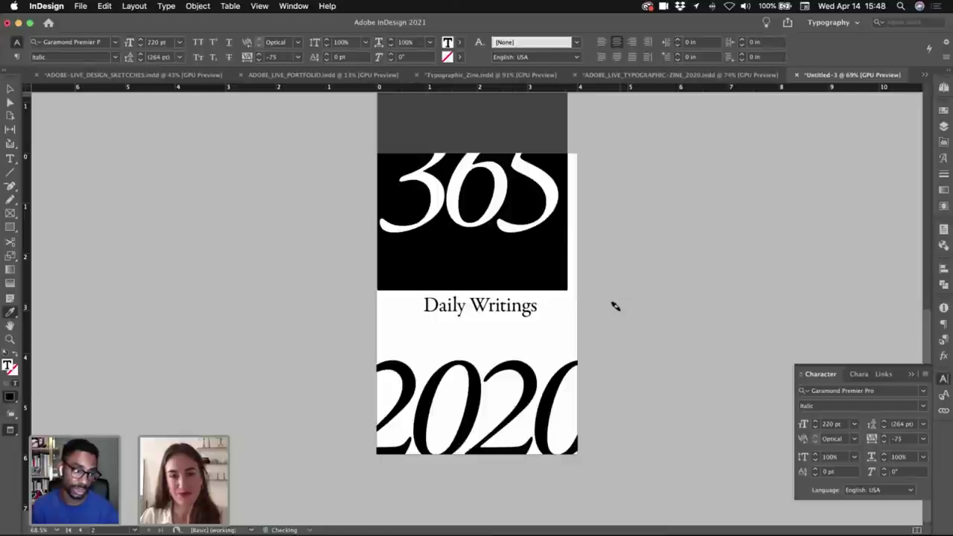
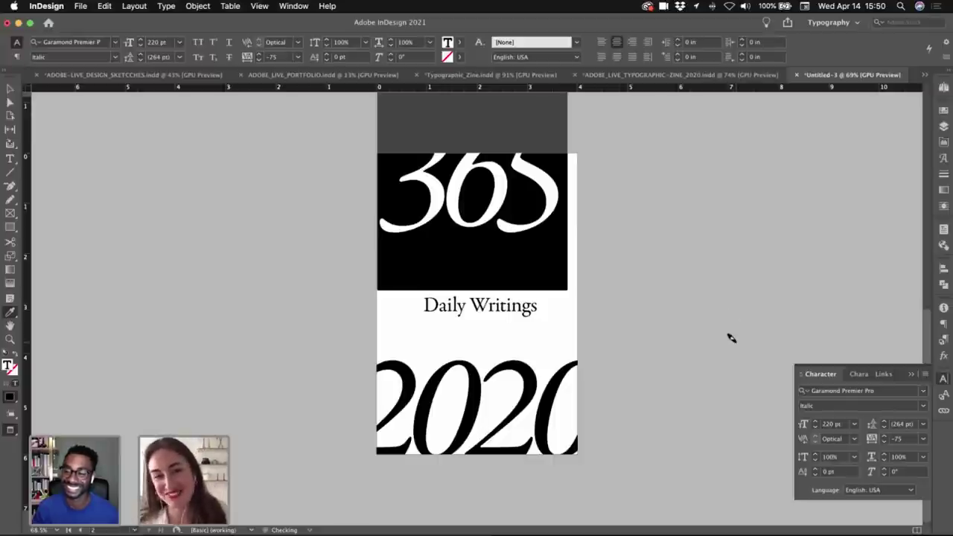
- Move the 365 text frame down on the page and nudge it right to about X 1.96 in
{"action": "left_click", "coordinate": [10, 88]}
{"action": "left_click", "coordinate": [633, 231]}
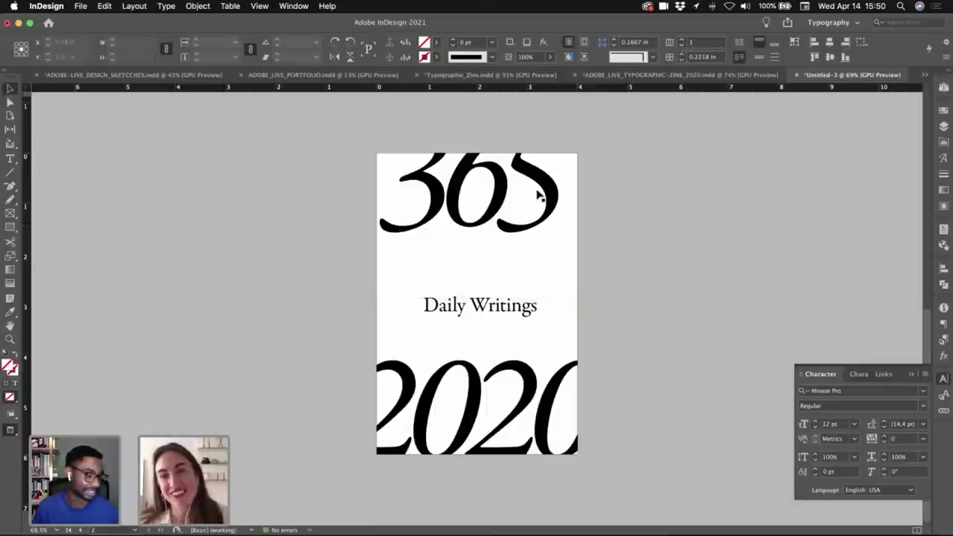
{"action": "key", "text": "super+z"}
{"action": "left_click", "coordinate": [708, 321]}
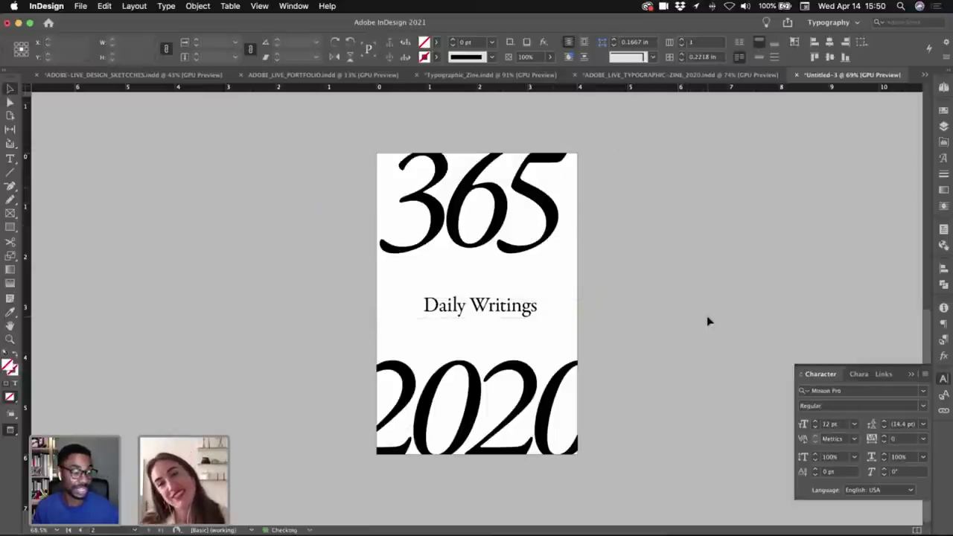
{"action": "left_click", "coordinate": [528, 219]}
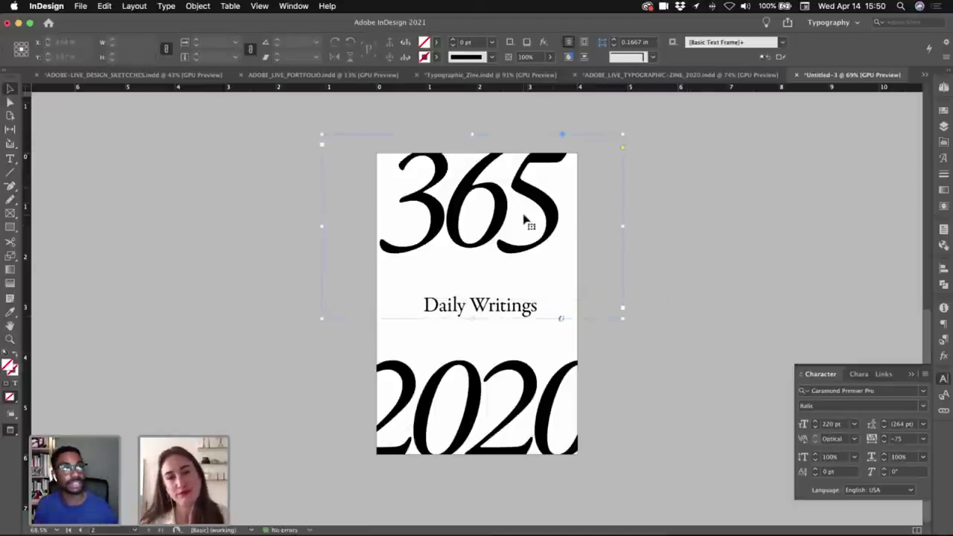
{"action": "left_click", "coordinate": [771, 258]}
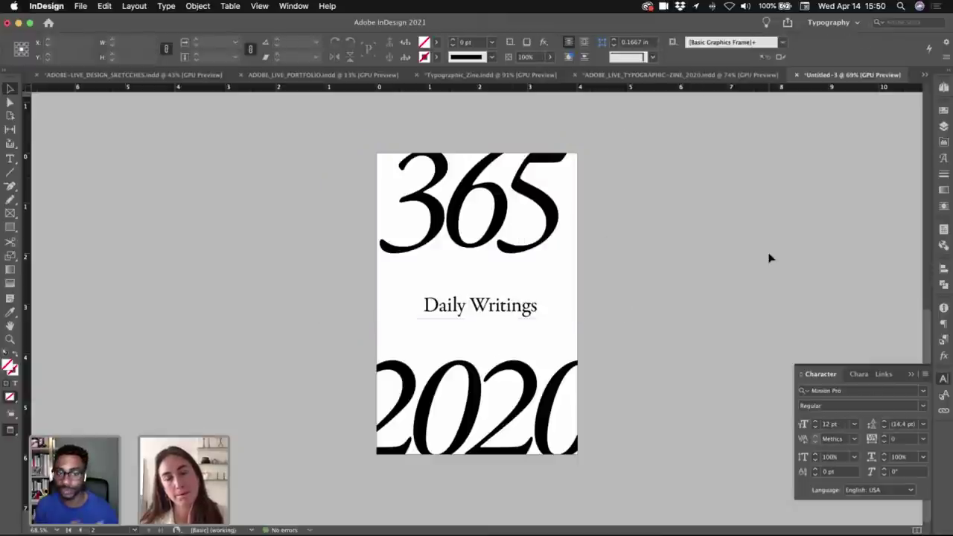
{"action": "left_click", "coordinate": [572, 248]}
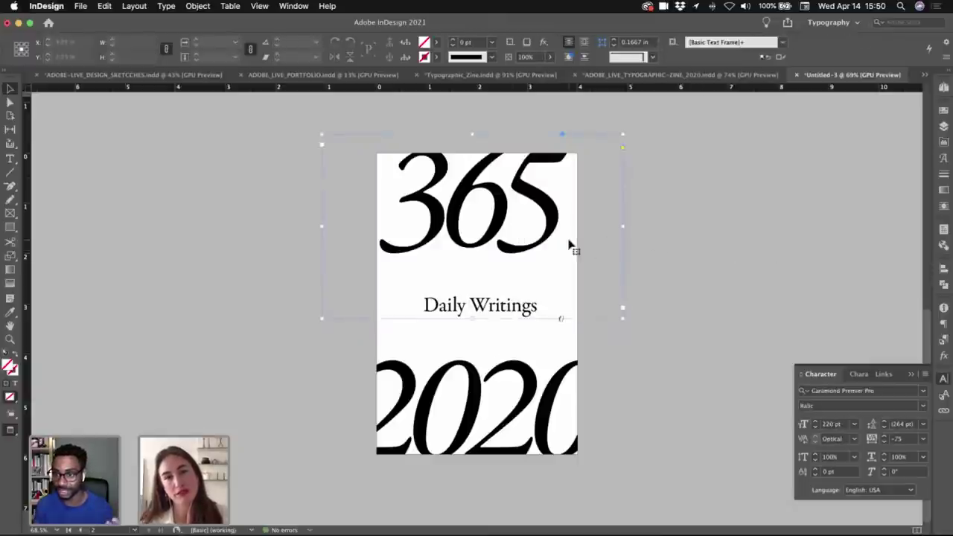
{"action": "key", "text": "Right"}
{"action": "key", "text": "Right"}
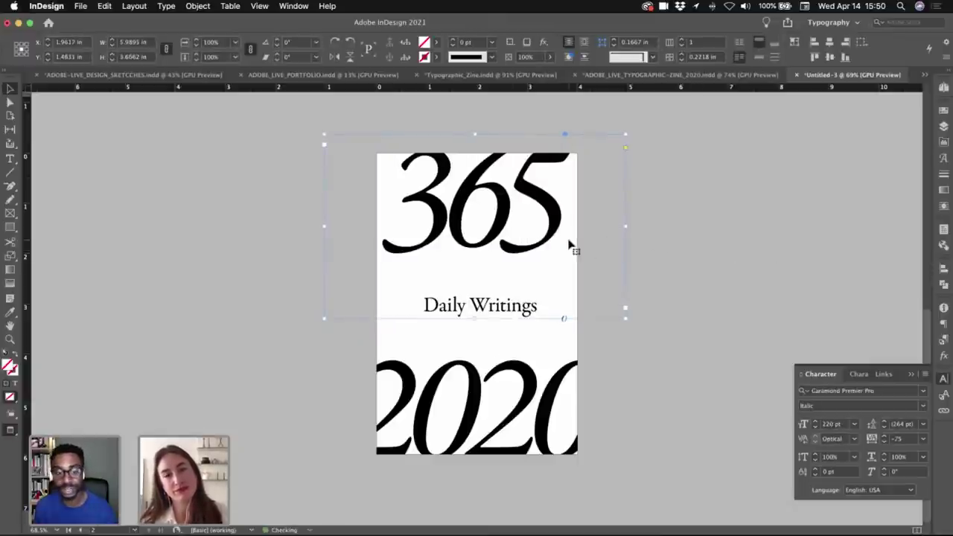
{"action": "left_click", "coordinate": [667, 280]}
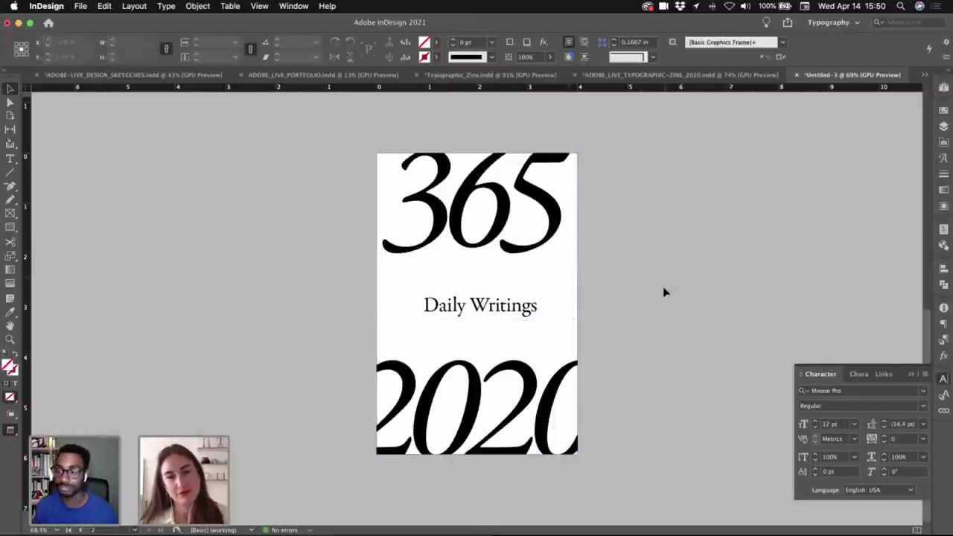
- Reduce the font size of the whole Daily Writings line by 4 pt
{"action": "double_click", "coordinate": [483, 311]}
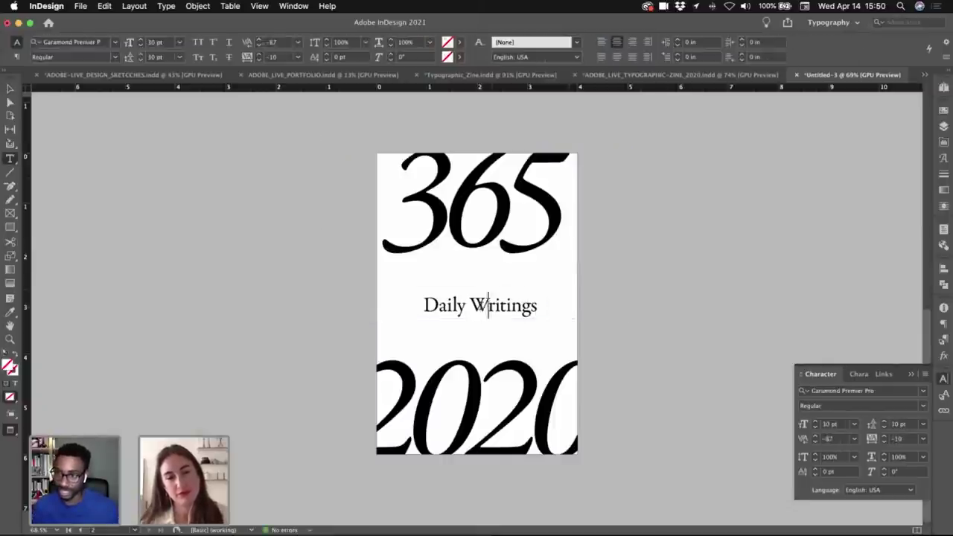
{"action": "key", "text": "super+a"}
{"action": "left_click", "coordinate": [814, 427]}
{"action": "left_click", "coordinate": [815, 427]}
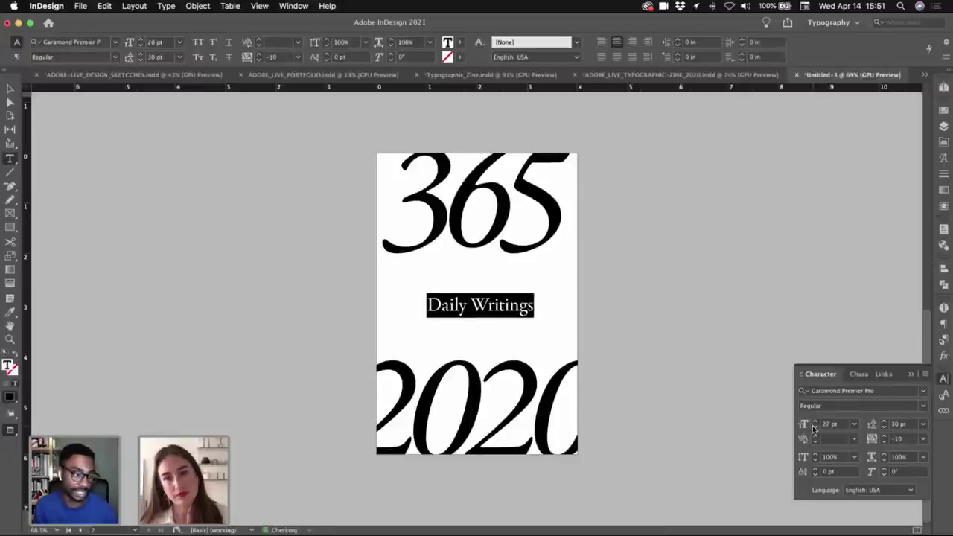
{"action": "left_click", "coordinate": [814, 428]}
{"action": "left_click", "coordinate": [815, 427]}
{"action": "key", "text": "Escape"}
{"action": "left_click", "coordinate": [676, 318]}
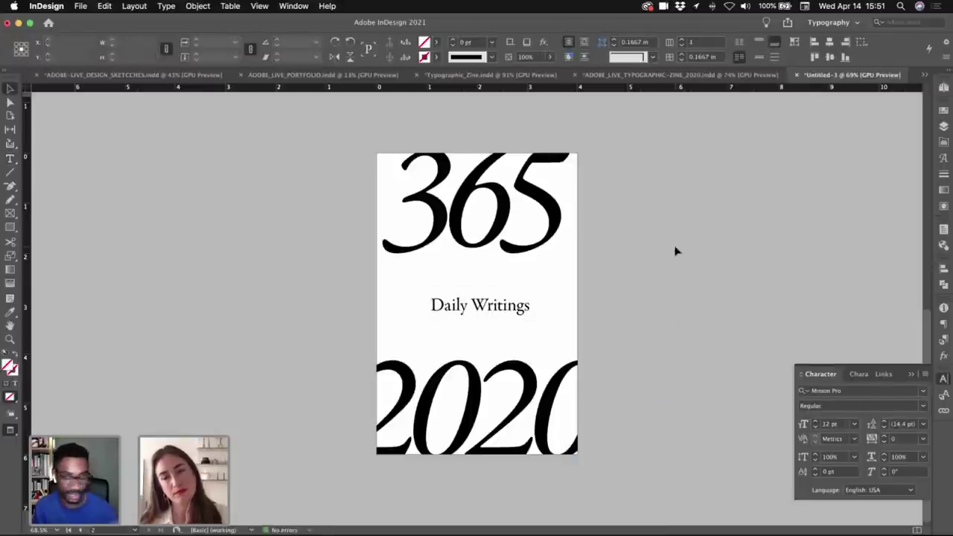
- Compare the two cover pages and nudge the 2020 frame on page 2 up to about Y 4.62 in
{"action": "scroll", "coordinate": [684, 242], "scroll_direction": "down", "scroll_amount": 10}
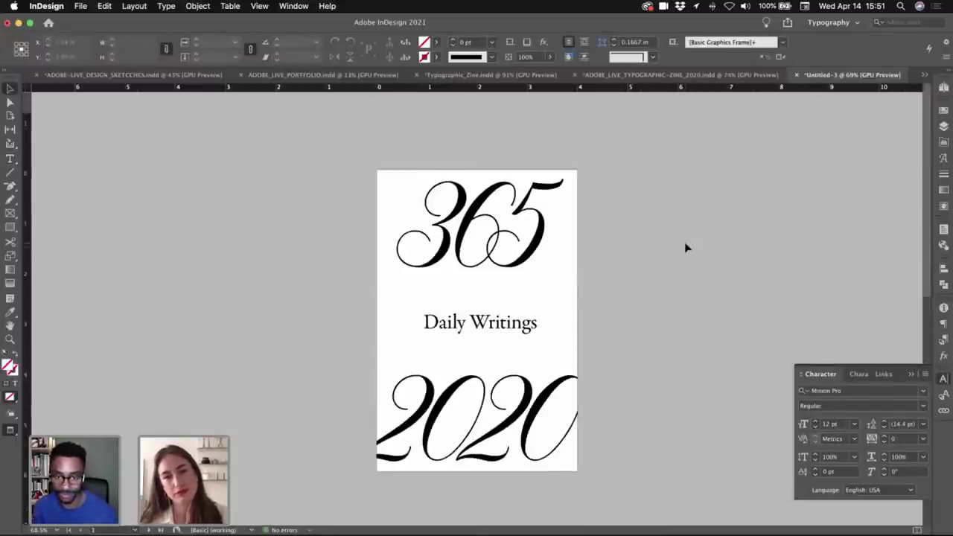
{"action": "key", "text": "z"}
{"action": "left_click", "coordinate": [640, 241], "text": "alt"}
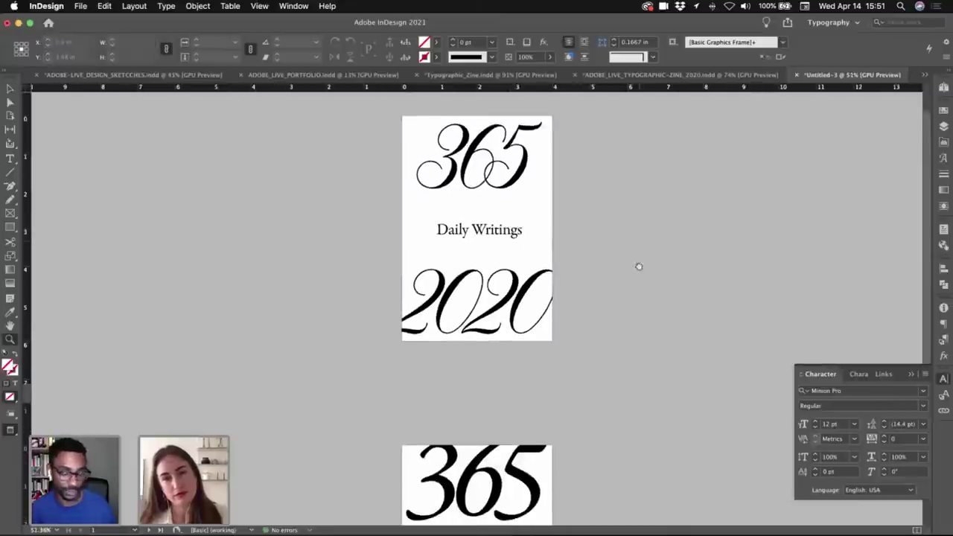
{"action": "left_click_drag", "start_coordinate": [638, 264], "coordinate": [637, 161]}
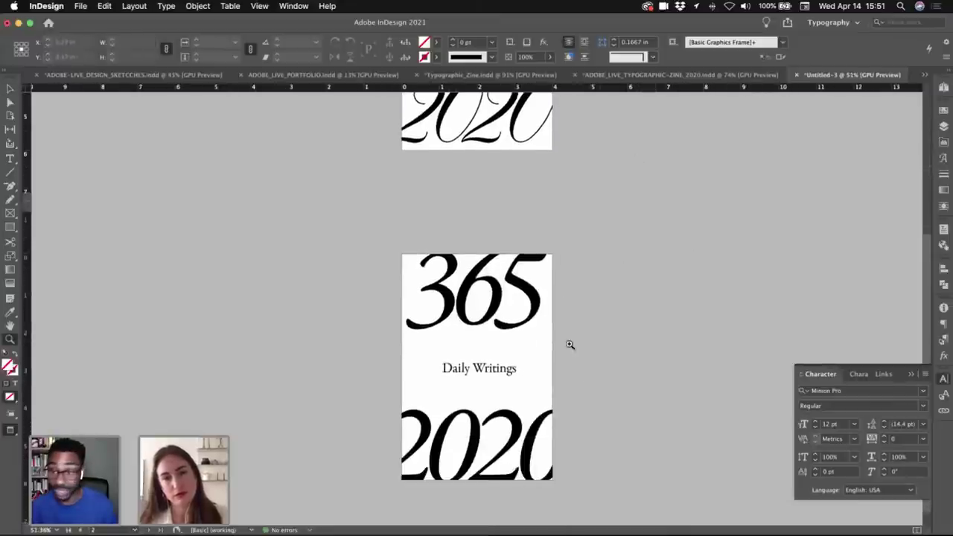
{"action": "key", "text": "w"}
{"action": "key", "text": "w"}
{"action": "left_click", "coordinate": [547, 453]}
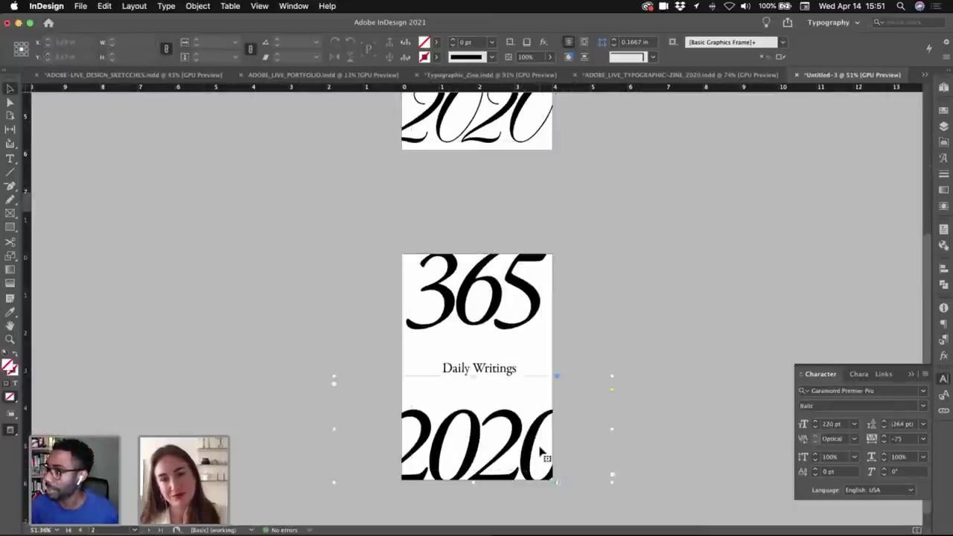
{"action": "key", "text": "Up"}
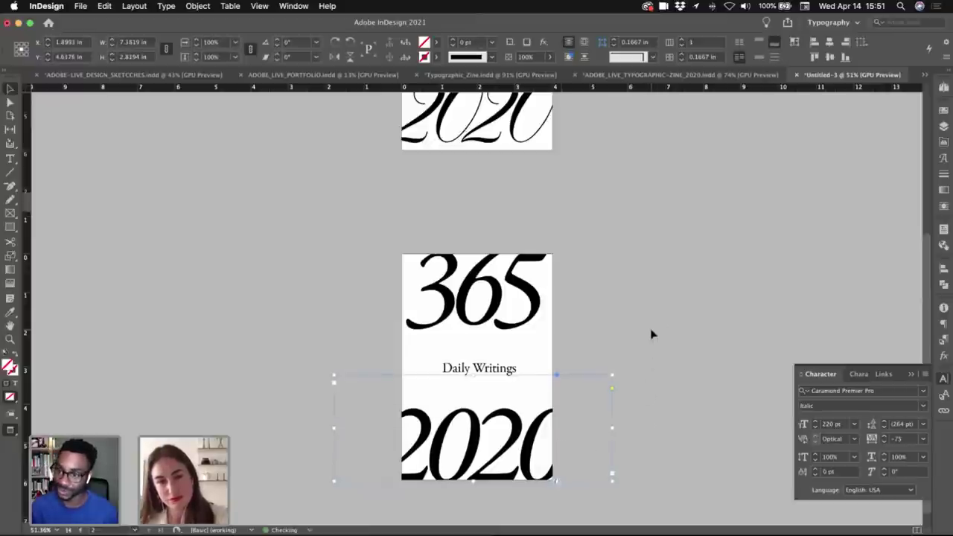
{"action": "left_click", "coordinate": [652, 334]}
- Duplicate page 2 as a new page 3 at the end of the document
{"action": "left_click", "coordinate": [944, 87]}
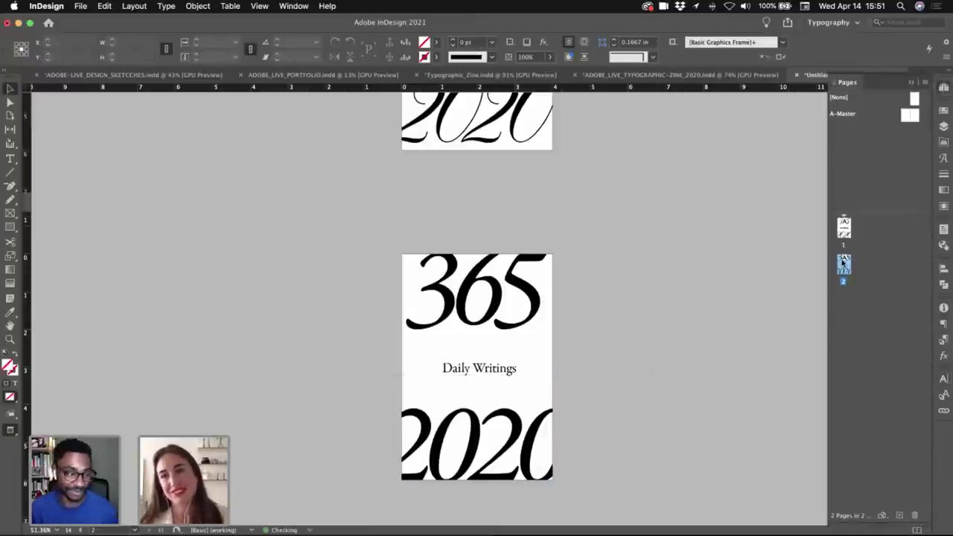
{"action": "left_click_drag", "start_coordinate": [843, 263], "coordinate": [853, 265]}
{"action": "scroll", "coordinate": [541, 403], "scroll_direction": "down", "scroll_amount": 1}
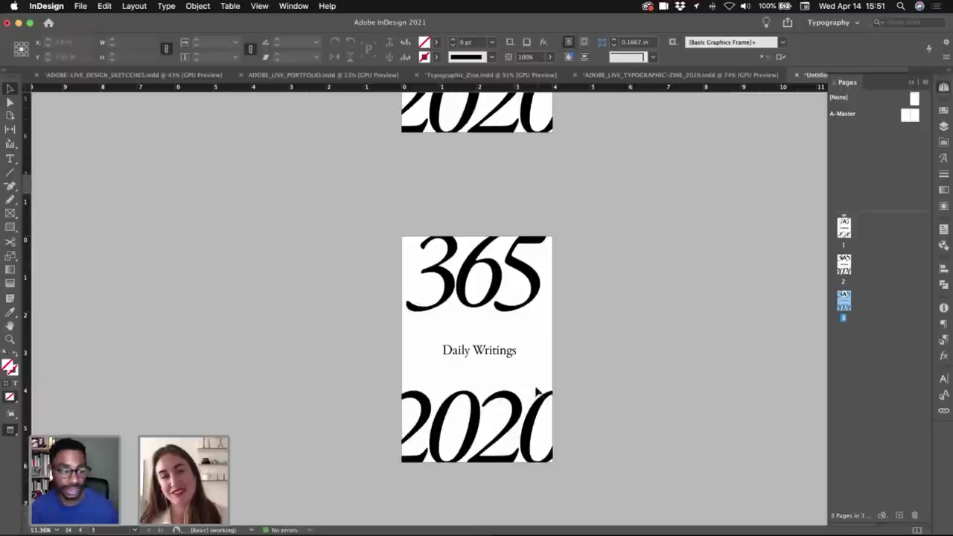
{"action": "key", "text": "super+a"}
{"action": "left_click", "coordinate": [582, 174]}
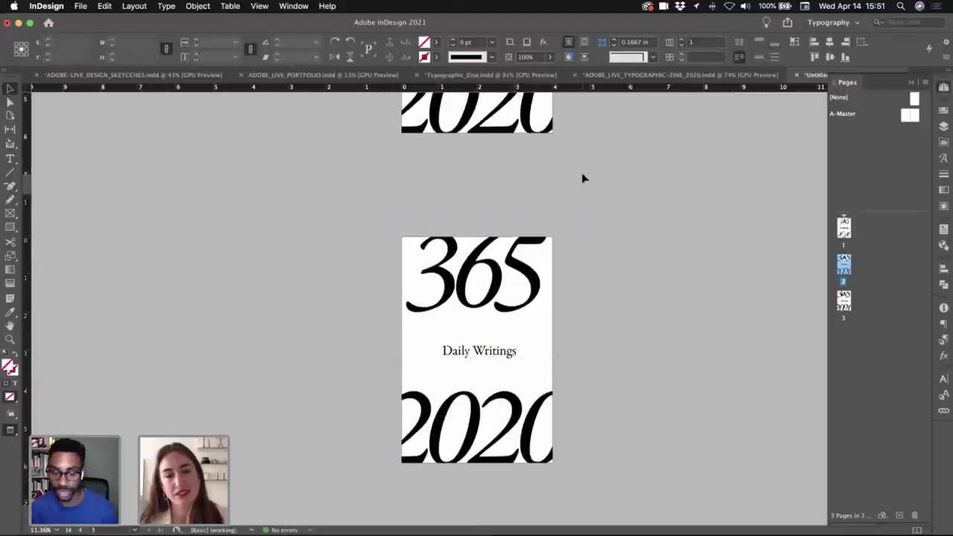
- Copy the script-style 365 and 2020 text frames from page 1 for use on page 3
{"action": "scroll", "coordinate": [584, 468], "scroll_direction": "up", "scroll_amount": 8}
{"action": "left_click", "coordinate": [536, 291]}
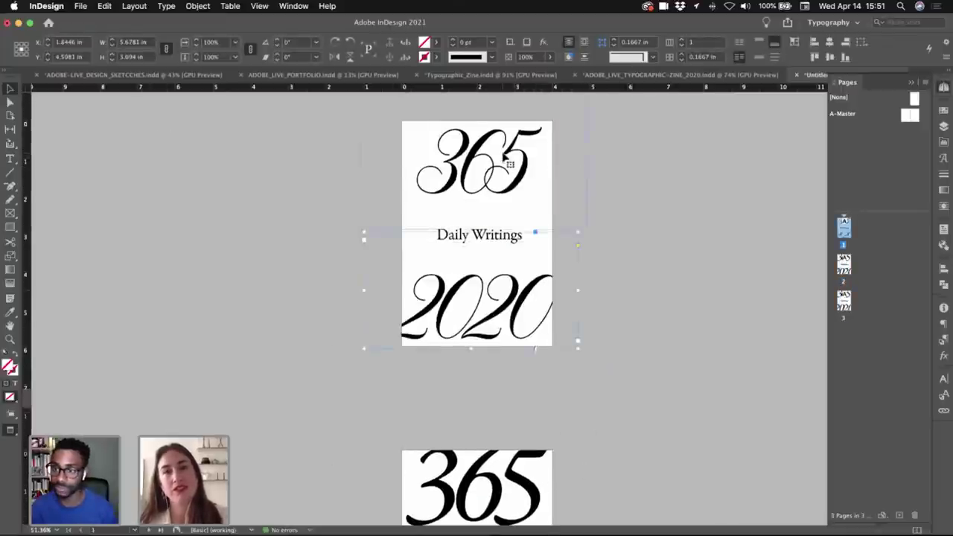
{"action": "left_click", "coordinate": [504, 156], "text": "shift"}
{"action": "left_click_drag", "start_coordinate": [633, 439], "coordinate": [621, 144]}
{"action": "left_click_drag", "start_coordinate": [623, 342], "coordinate": [623, 125]}
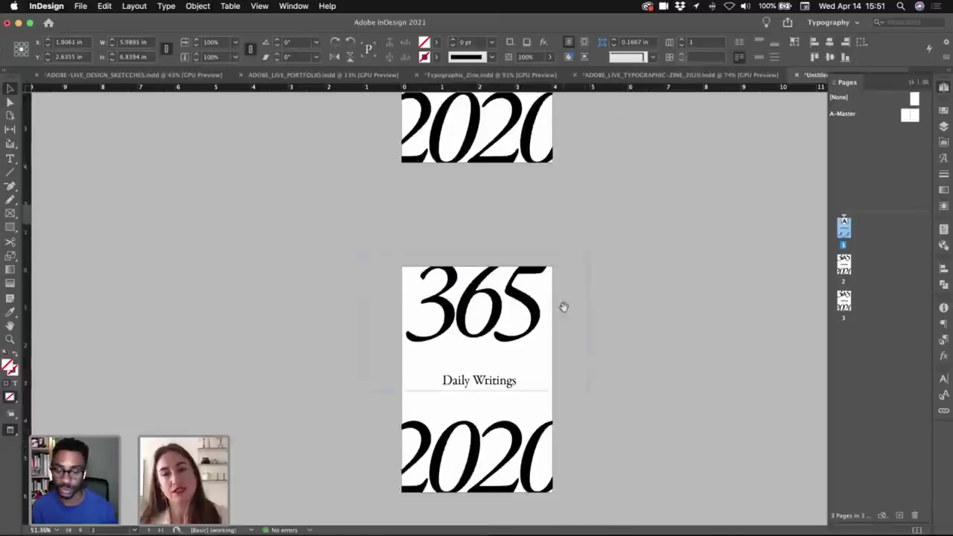
{"action": "left_click_drag", "start_coordinate": [564, 307], "coordinate": [564, 277]}
- Replace the Garamond 365 and 2020 on page 3 with the copied script versions, pasted in place
{"action": "left_click", "coordinate": [521, 251]}
{"action": "key", "text": "Delete"}
{"action": "left_click", "coordinate": [511, 357]}
{"action": "left_click", "coordinate": [528, 413]}
{"action": "key", "text": "Delete"}
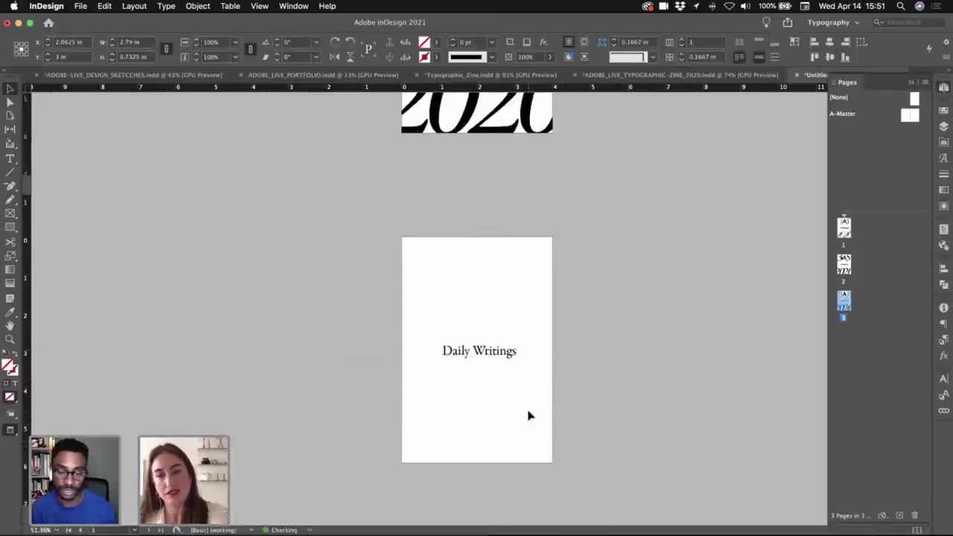
{"action": "key", "text": "super+z"}
{"action": "key", "text": "super+z"}
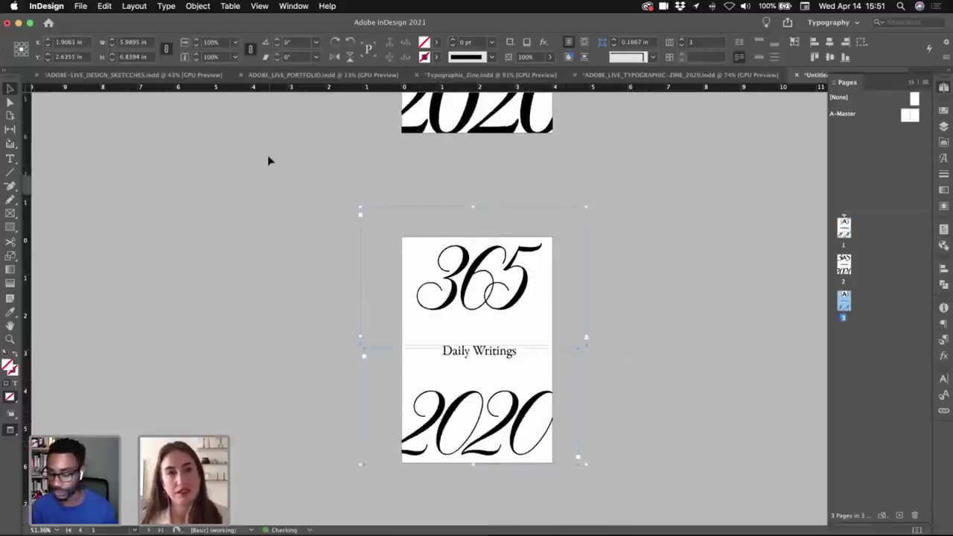
- Scale the script 365 and 2020 frames up together to about 7.25 in wide, and move 2020 to about X 1.9 in, Y 4.5 in
{"action": "left_click", "coordinate": [198, 39]}
{"action": "left_click", "coordinate": [198, 39]}
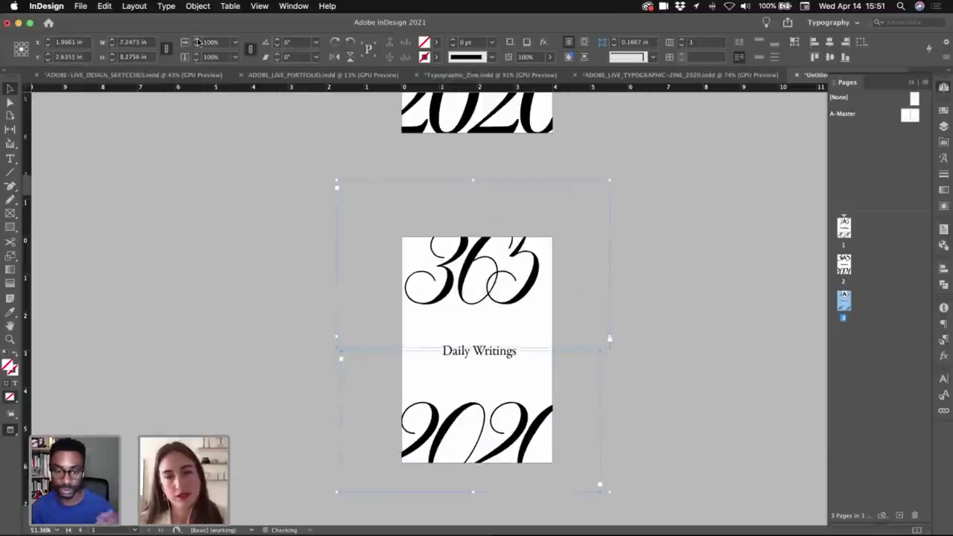
{"action": "left_click", "coordinate": [510, 439]}
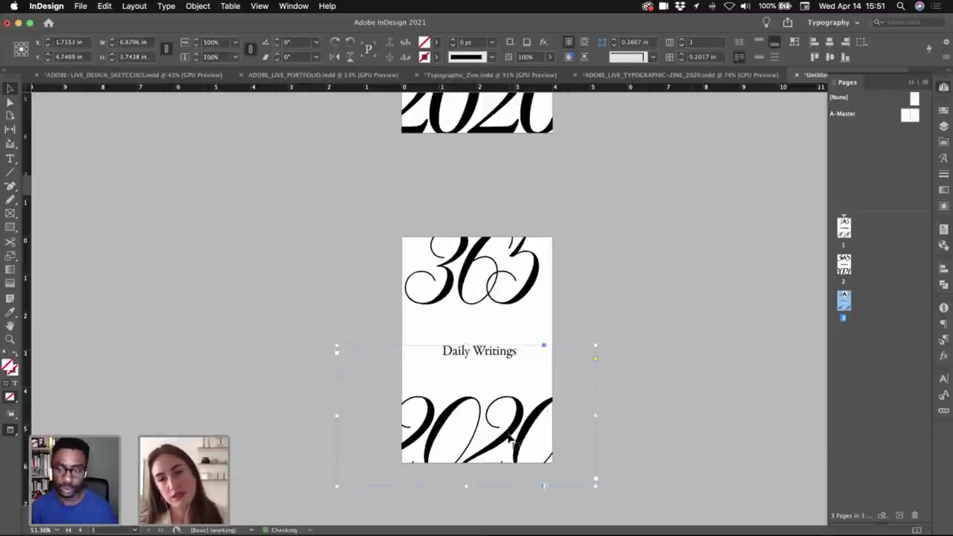
{"action": "left_click_drag", "start_coordinate": [511, 439], "coordinate": [510, 430]}
{"action": "left_click", "coordinate": [659, 464]}
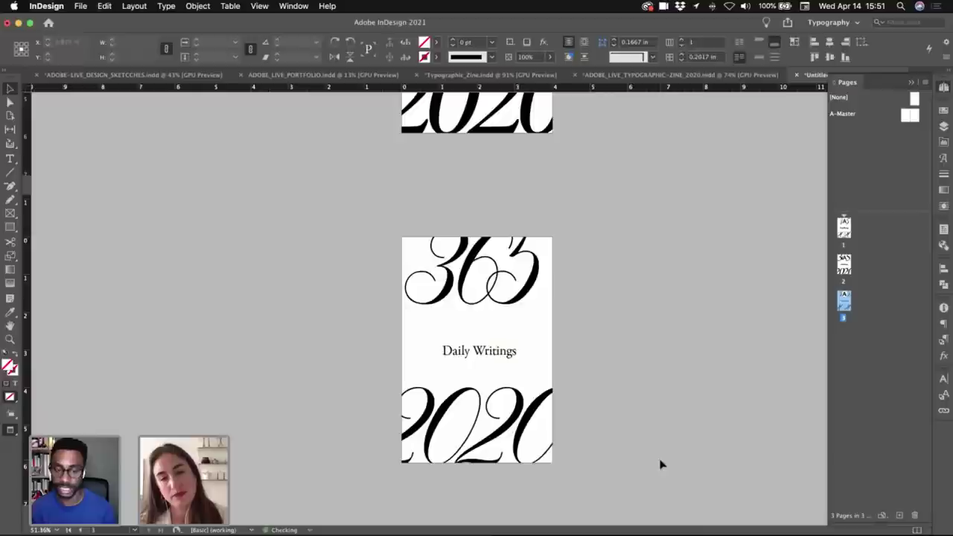
{"action": "left_click", "coordinate": [542, 442]}
{"action": "key", "text": "Right"}
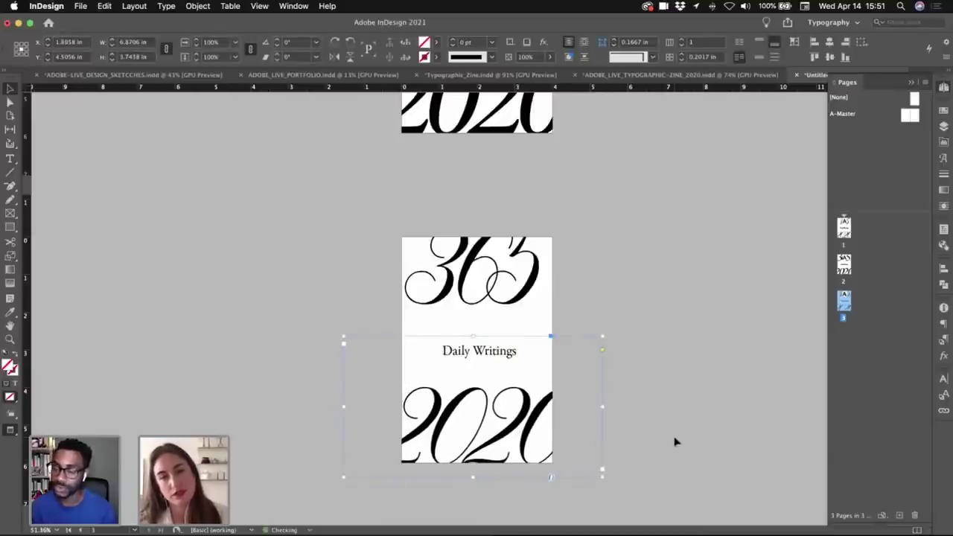
- Move the enlarged script 365 frame on page 3 down to about Y 0.85 in
{"action": "left_click", "coordinate": [513, 302]}
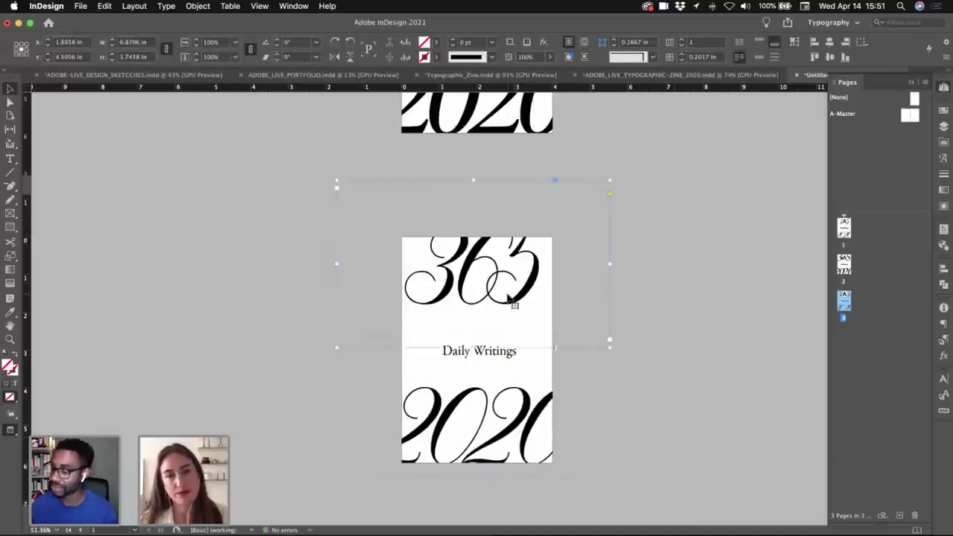
{"action": "key", "text": "shift+Down"}
{"action": "key", "text": "shift+Down"}
{"action": "key", "text": "shift+Up"}
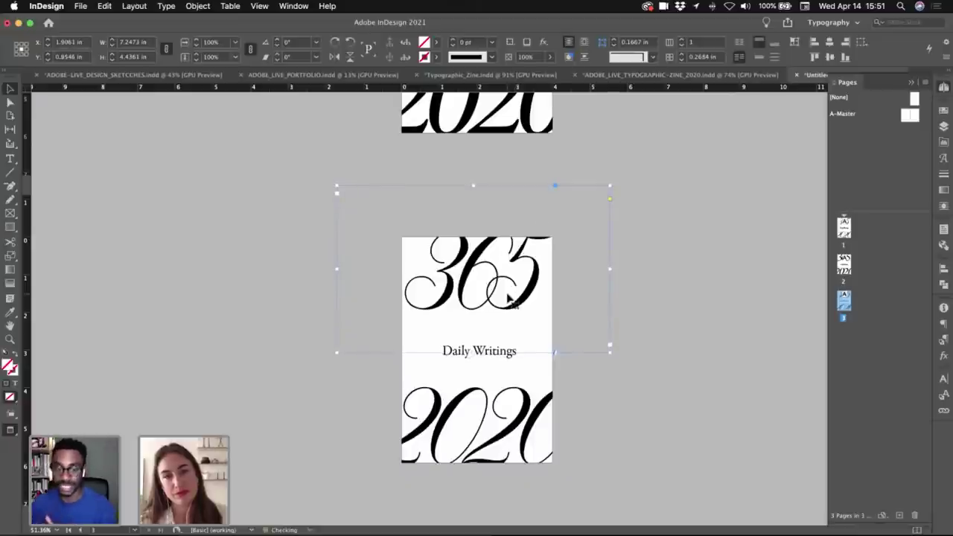
- Nudge the script 365 frame on page 3 to about X 1.92 in, Y 0.90 in
{"action": "key", "text": "Down"}
{"action": "key", "text": "Down"}
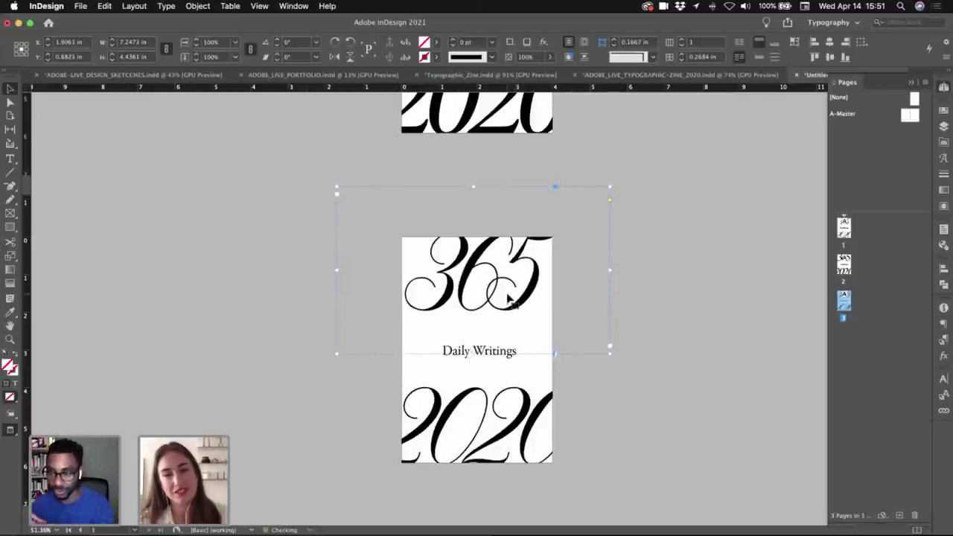
{"action": "key", "text": "Down"}
{"action": "left_click", "coordinate": [509, 399]}
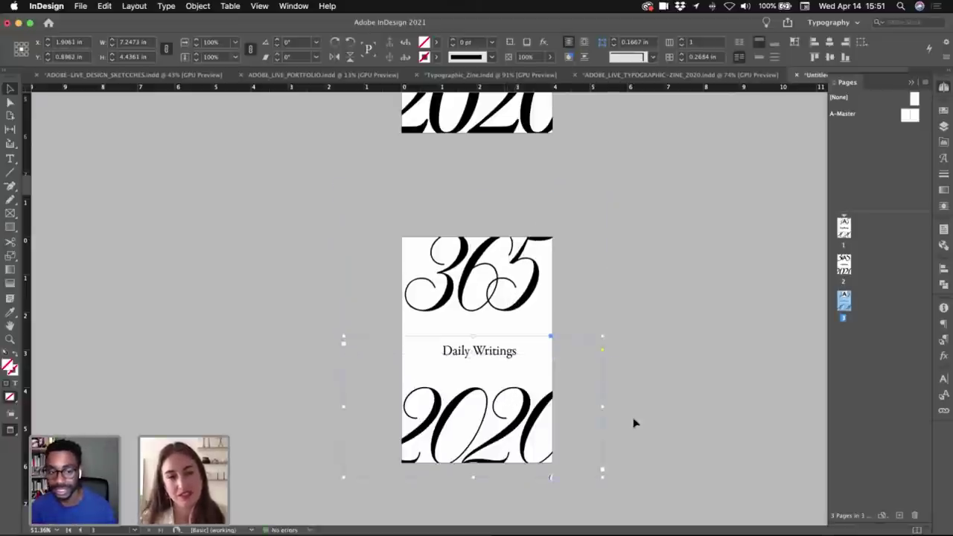
{"action": "left_click", "coordinate": [619, 319]}
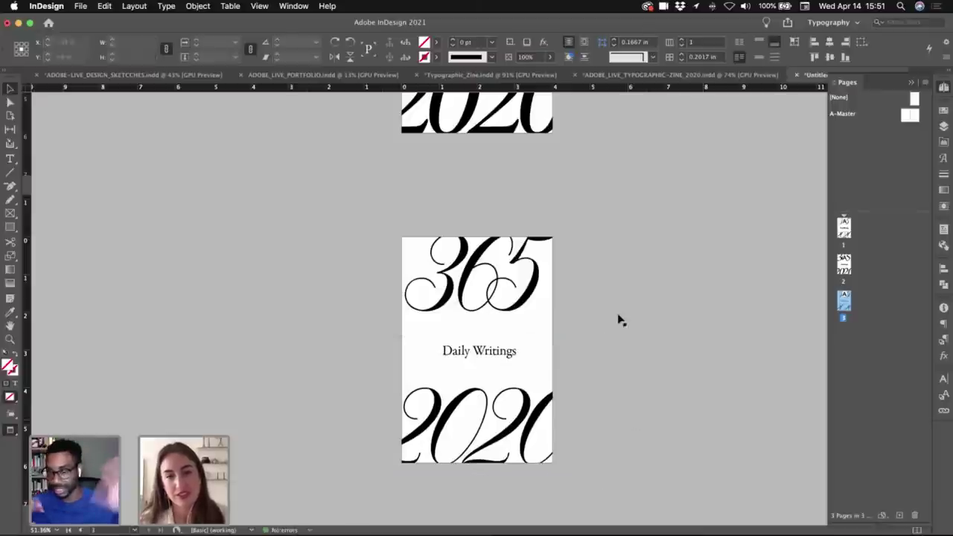
{"action": "left_click", "coordinate": [600, 298]}
{"action": "key", "text": "Right"}
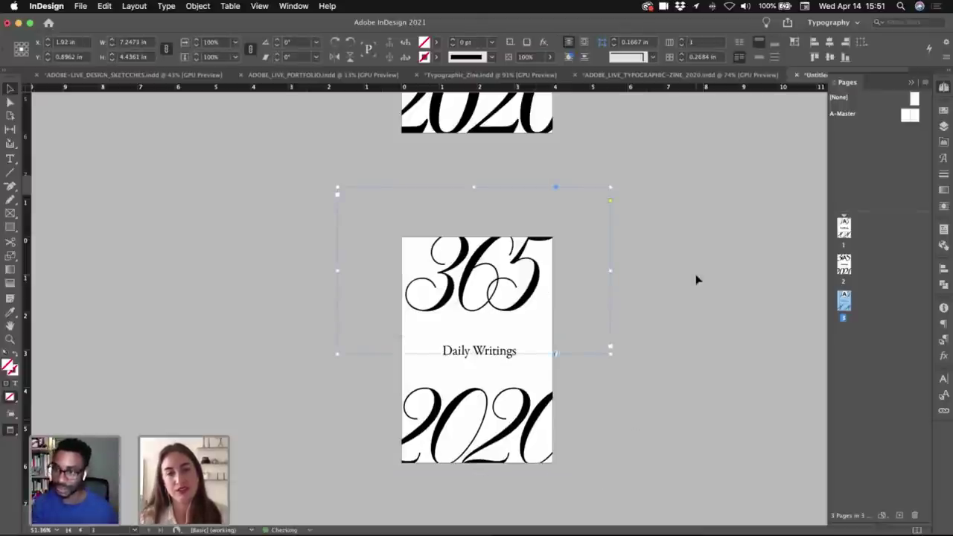
- Kern the script 365 on page 3 to -40 between 3 and 6 and -20 between 6 and 5
{"action": "double_click", "coordinate": [517, 281]}
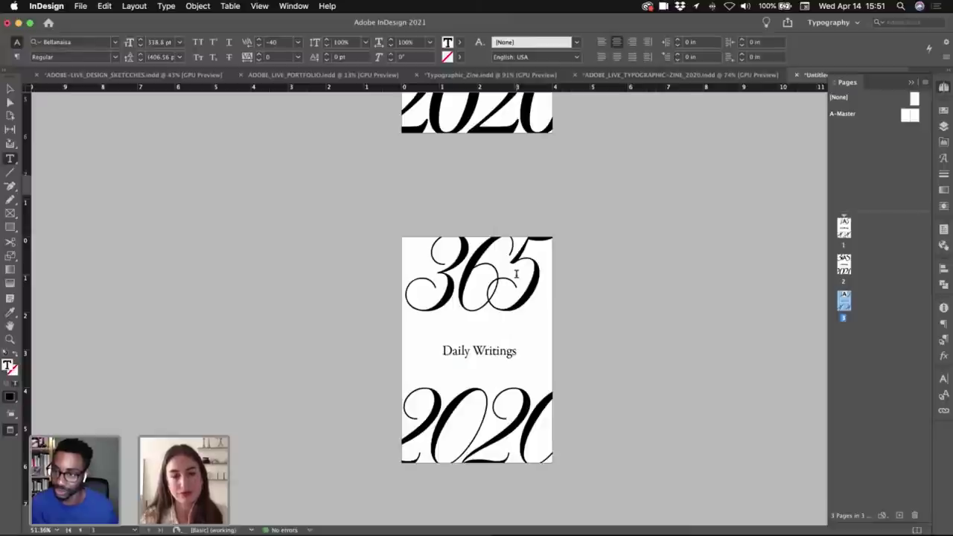
{"action": "key", "text": "Left"}
{"action": "key", "text": "alt+Left"}
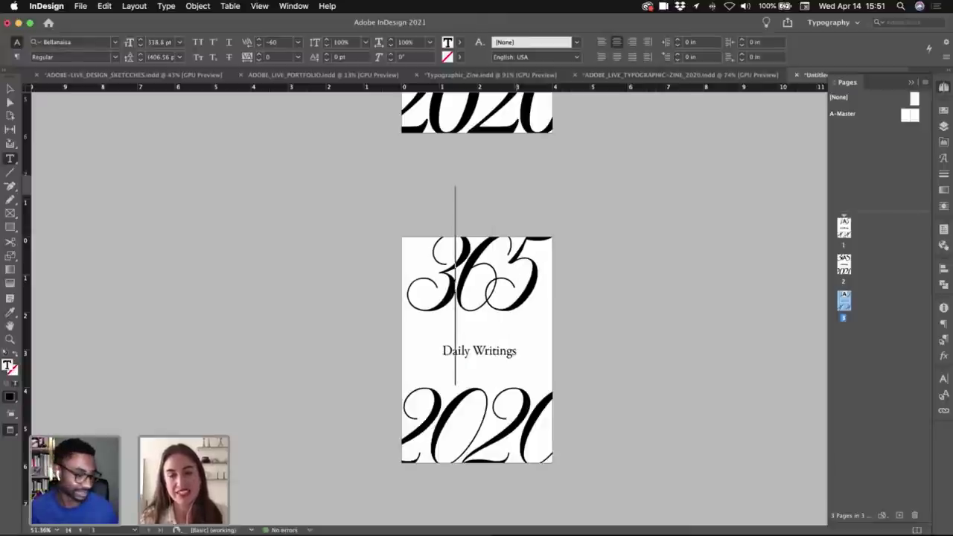
{"action": "key", "text": "alt+Right"}
{"action": "key", "text": "Right"}
{"action": "key", "text": "alt+Right"}
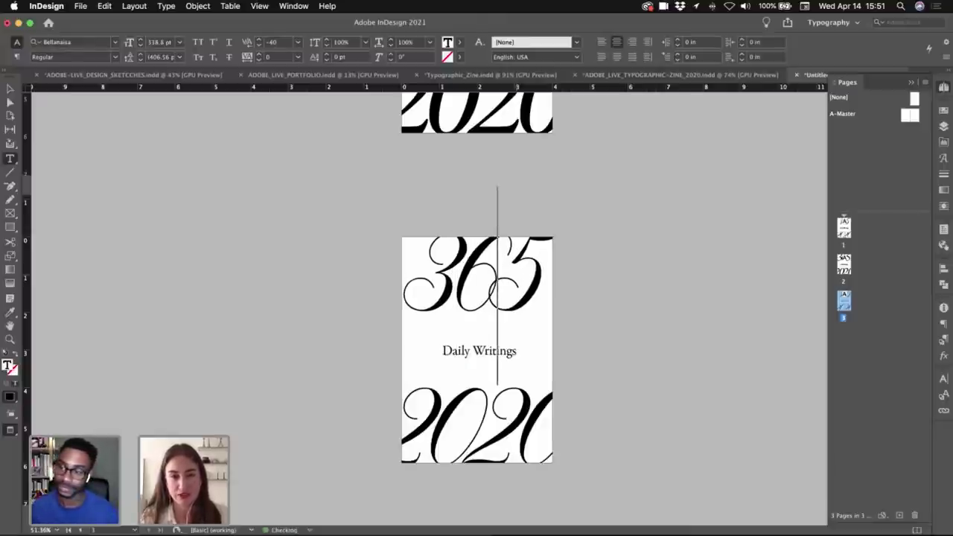
{"action": "key", "text": "alt+Left"}
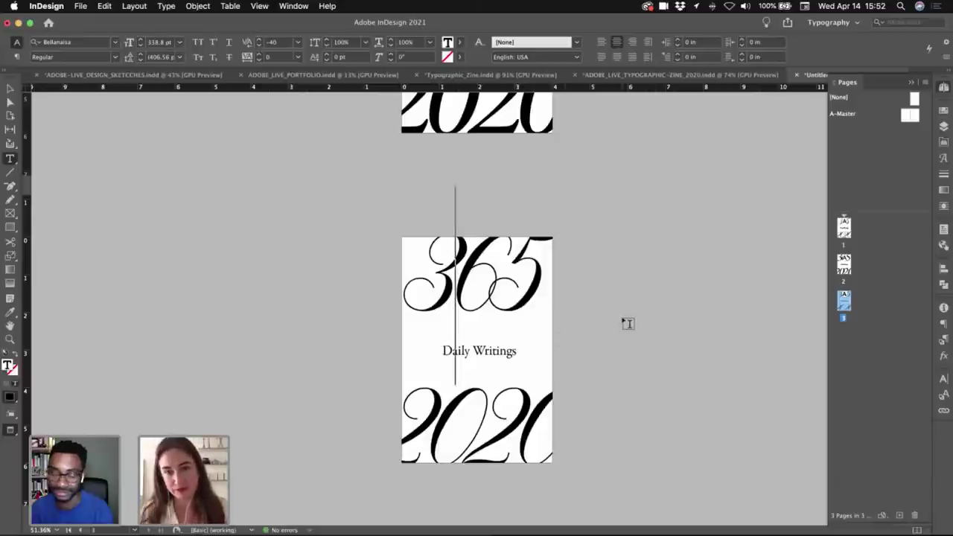
{"action": "key", "text": "alt+Left"}
{"action": "key", "text": "alt+Right"}
{"action": "key", "text": "Right"}
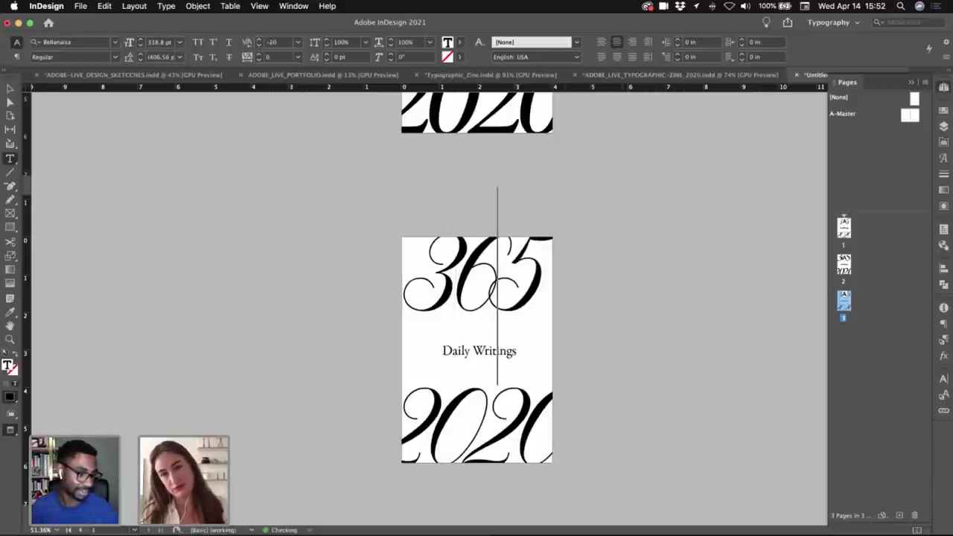
{"action": "key", "text": "alt+Right"}
{"action": "key", "text": "alt+Left"}
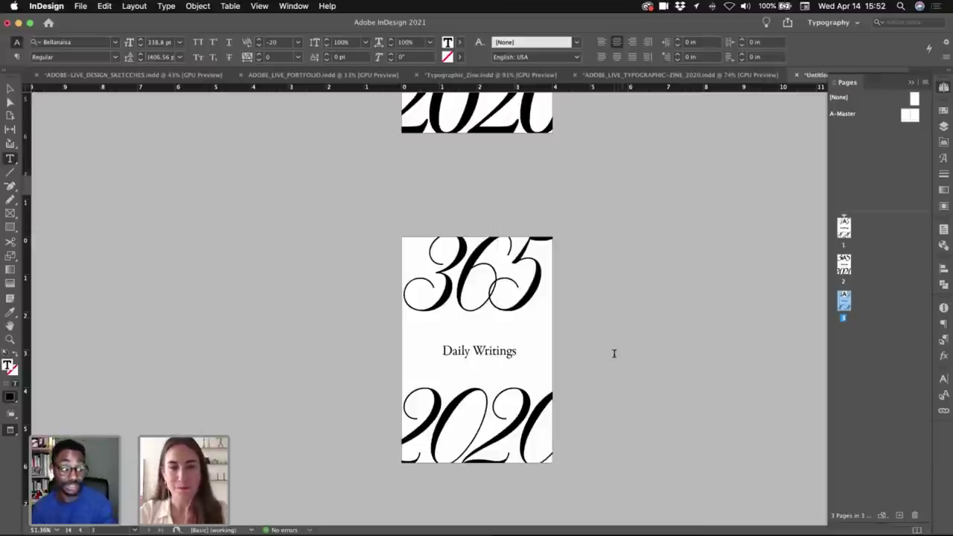
{"action": "key", "text": "Escape"}
{"action": "left_click", "coordinate": [645, 417]}
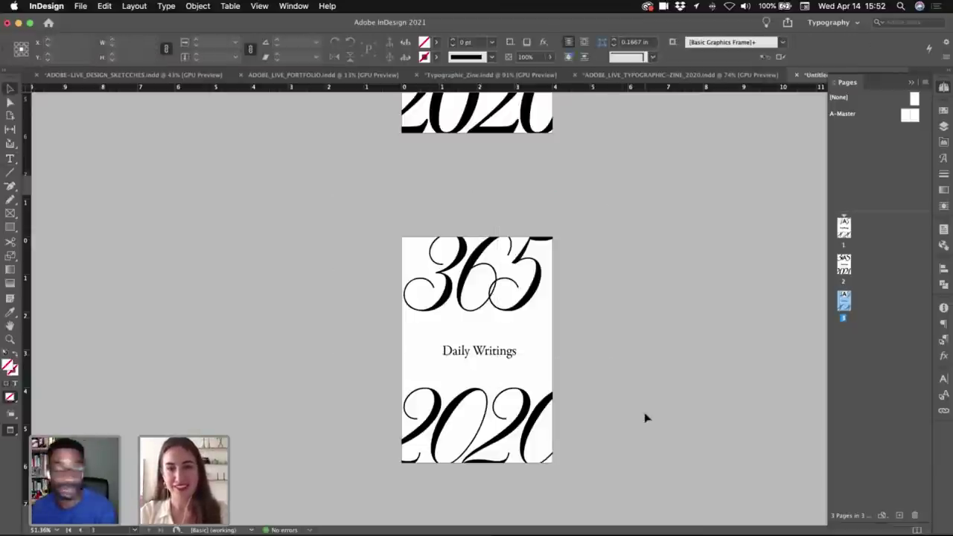
{"action": "left_click_drag", "start_coordinate": [636, 397], "coordinate": [668, 365]}
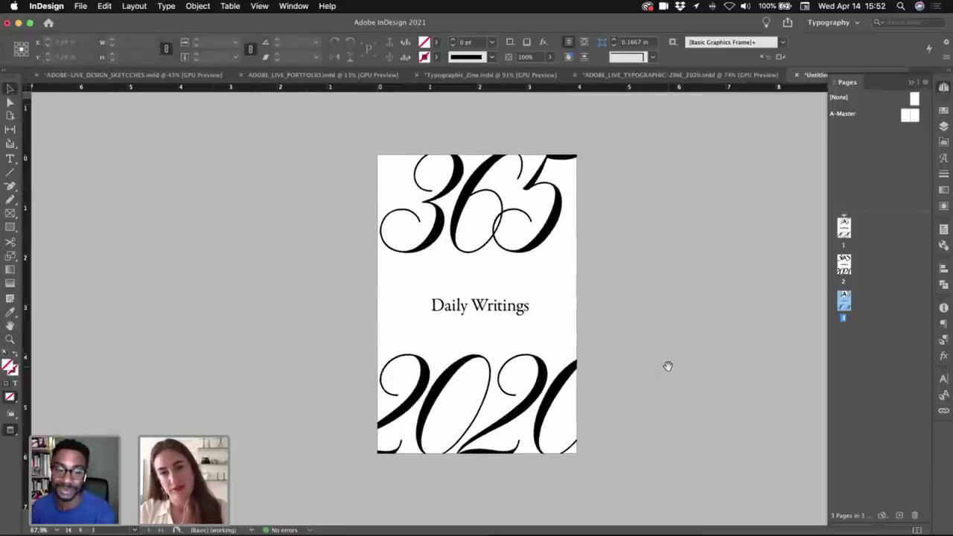
{"action": "left_click", "coordinate": [615, 387]}
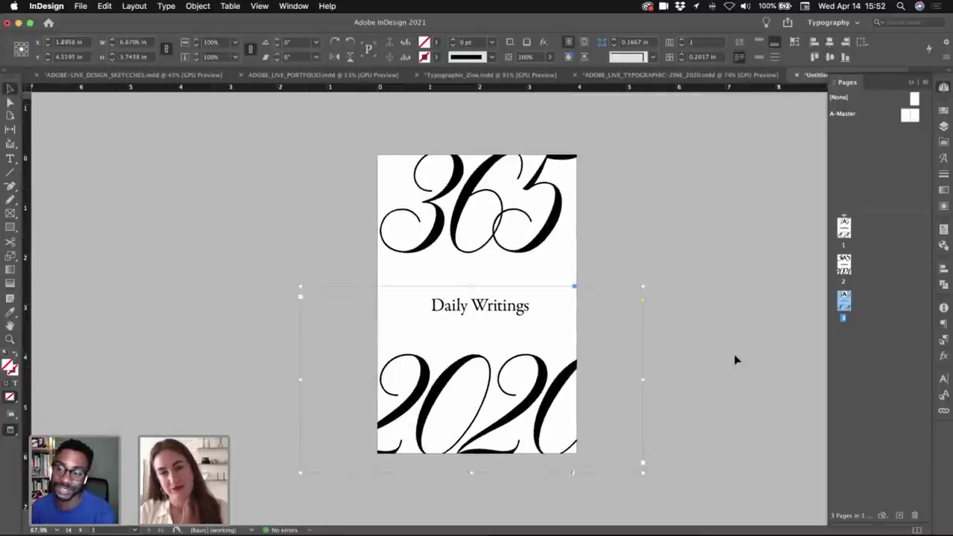
{"action": "left_click", "coordinate": [734, 358]}
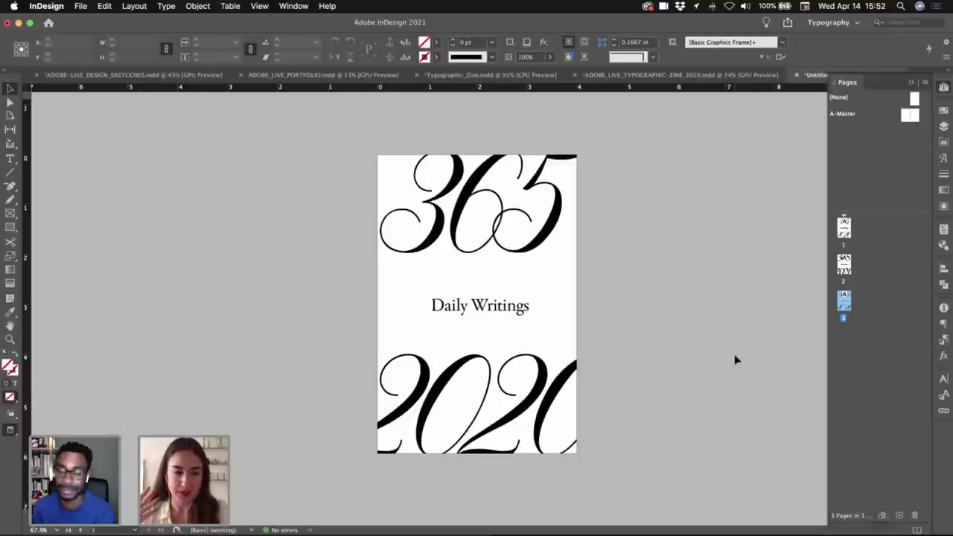
{"action": "double_click", "coordinate": [844, 227]}
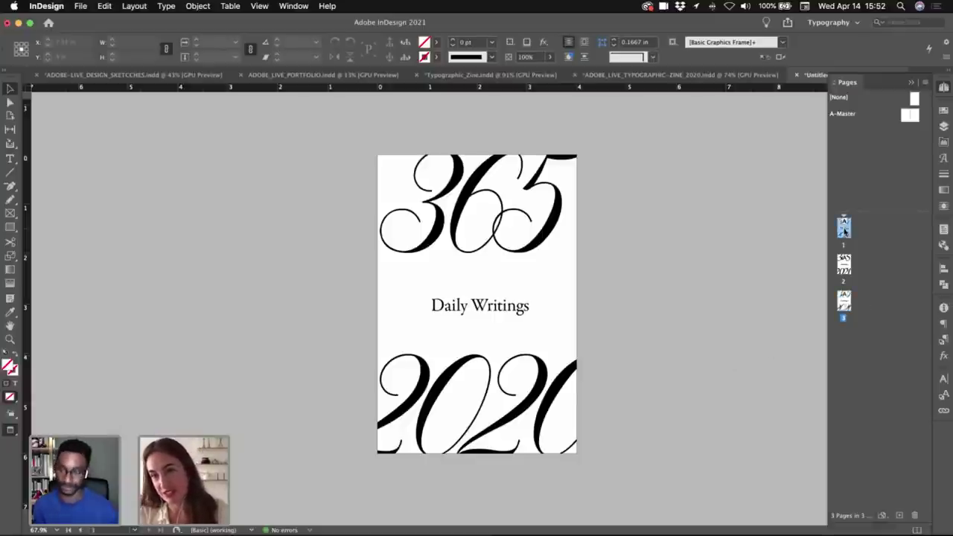
{"action": "double_click", "coordinate": [844, 264]}
{"action": "double_click", "coordinate": [845, 301]}
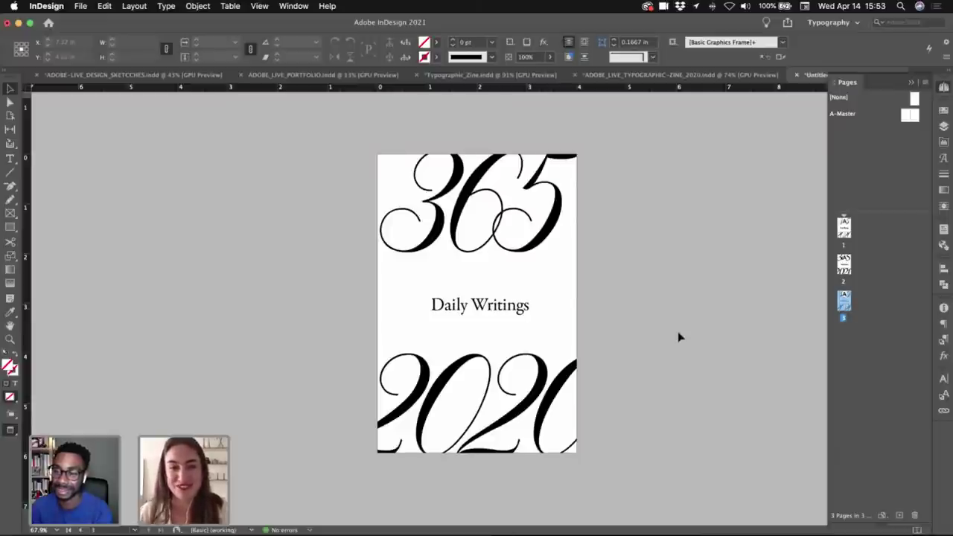
- Set the font of the Daily Writings line on page 3 to Druk Text Wide Bold
{"action": "left_click", "coordinate": [478, 290]}
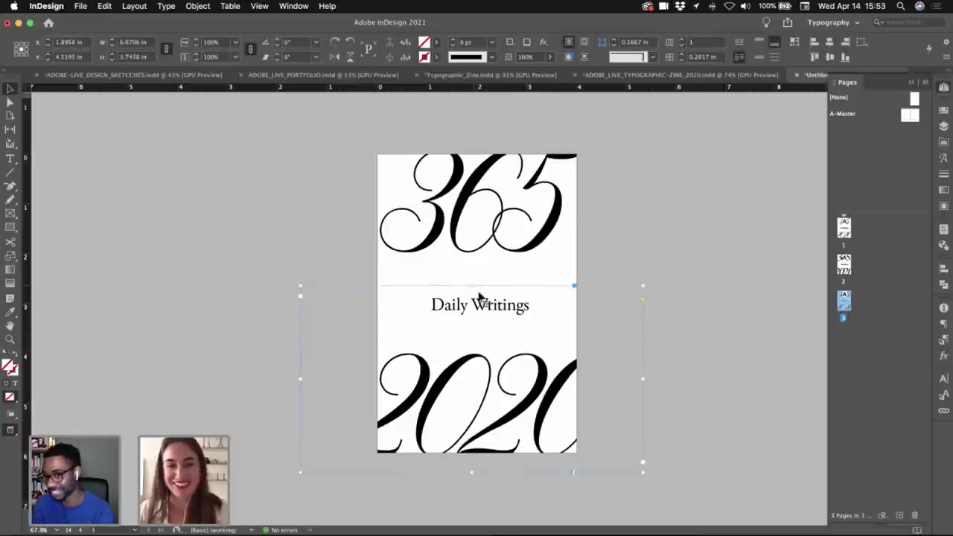
{"action": "left_click_drag", "start_coordinate": [681, 328], "coordinate": [514, 292]}
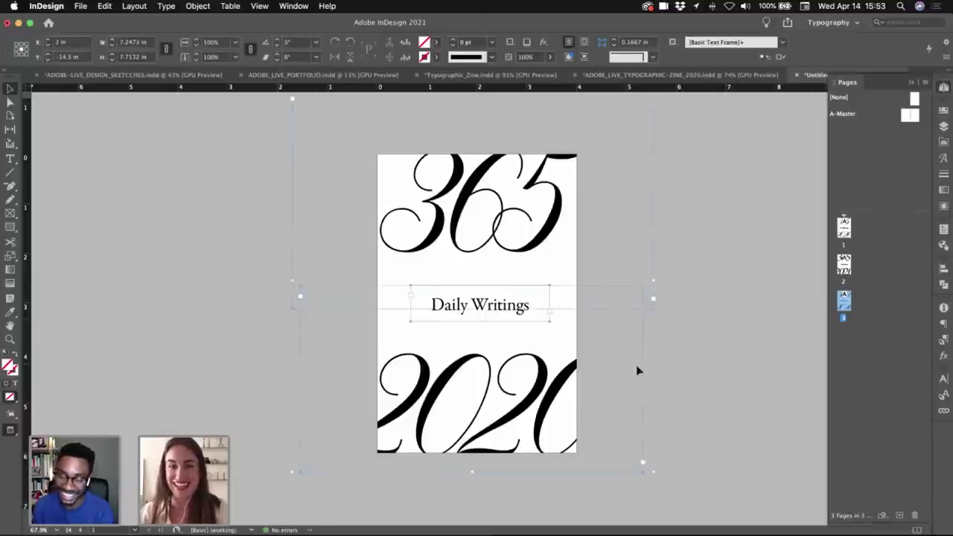
{"action": "left_click", "coordinate": [492, 313]}
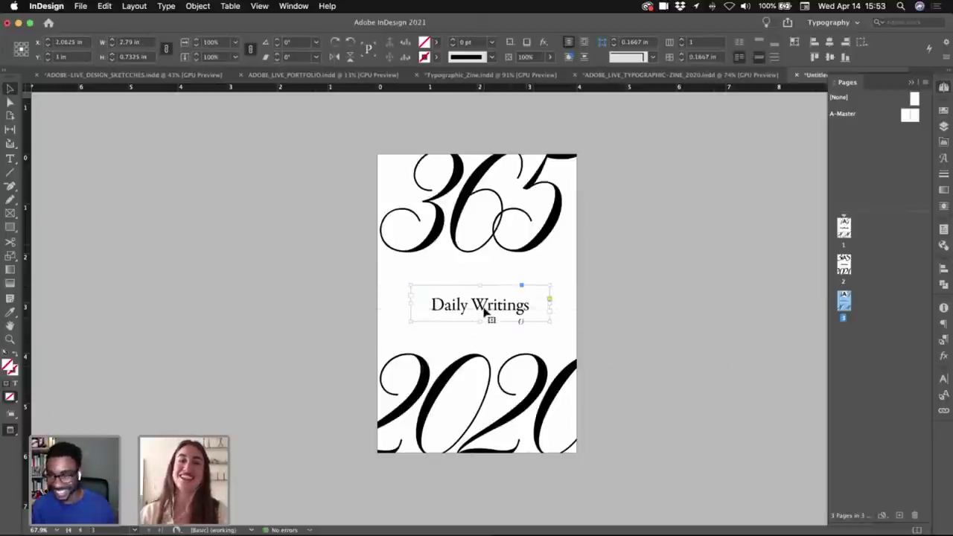
{"action": "triple_click", "coordinate": [492, 313]}
{"action": "left_click", "coordinate": [83, 42]}
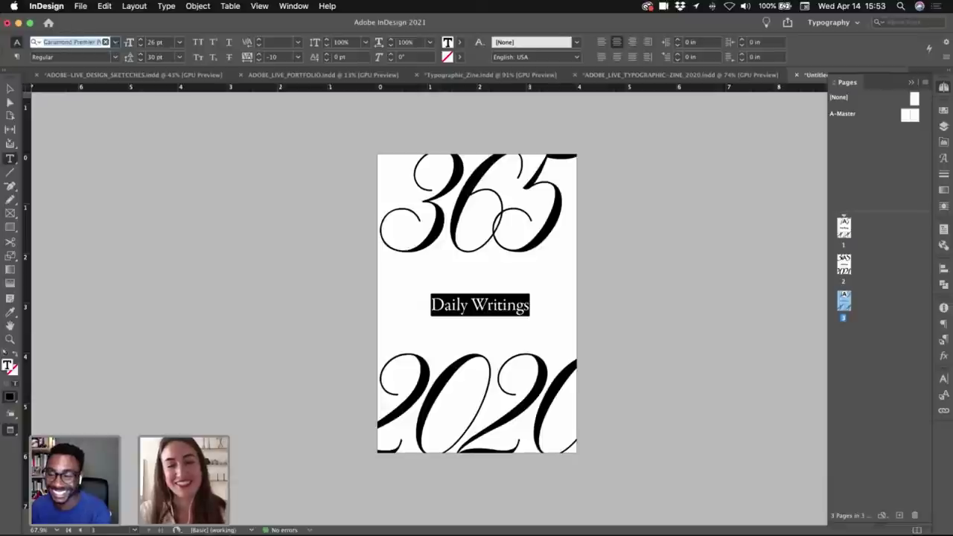
{"action": "type", "text": "druk"}
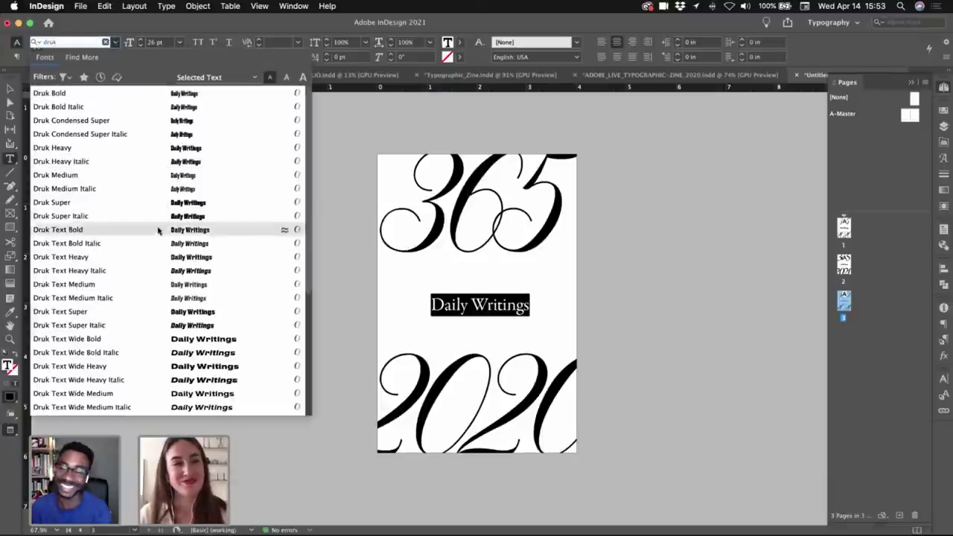
{"action": "scroll", "coordinate": [139, 280], "scroll_direction": "down", "scroll_amount": 1}
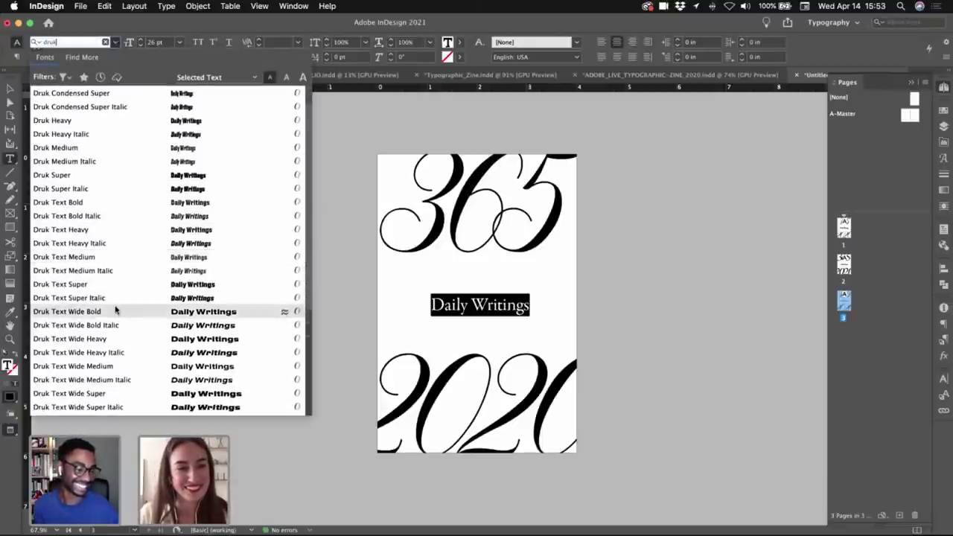
{"action": "key", "text": "Return"}
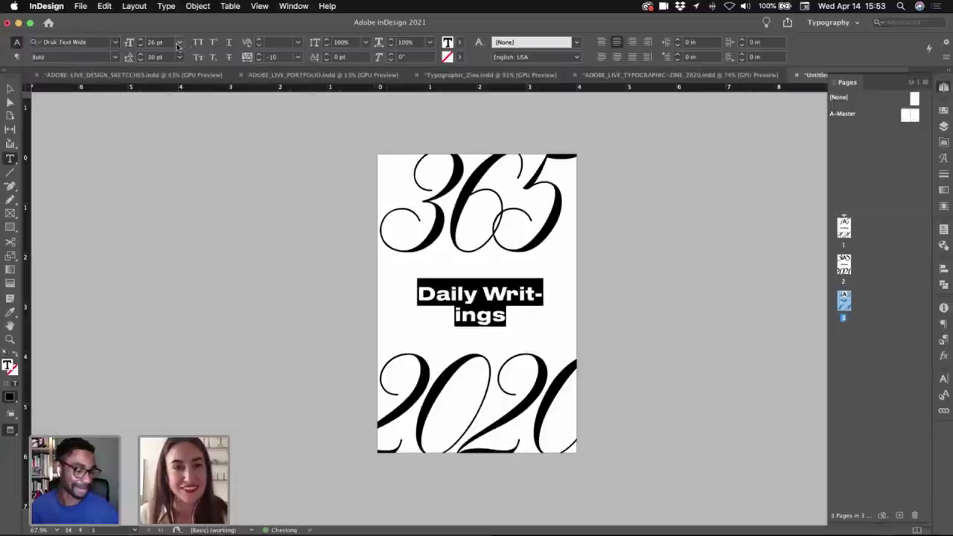
- Format Daily Writings on page 3 in all caps at 10 pt with tracking of 100
{"action": "left_click", "coordinate": [198, 42]}
{"action": "left_click", "coordinate": [140, 46]}
{"action": "left_click", "coordinate": [140, 46]}
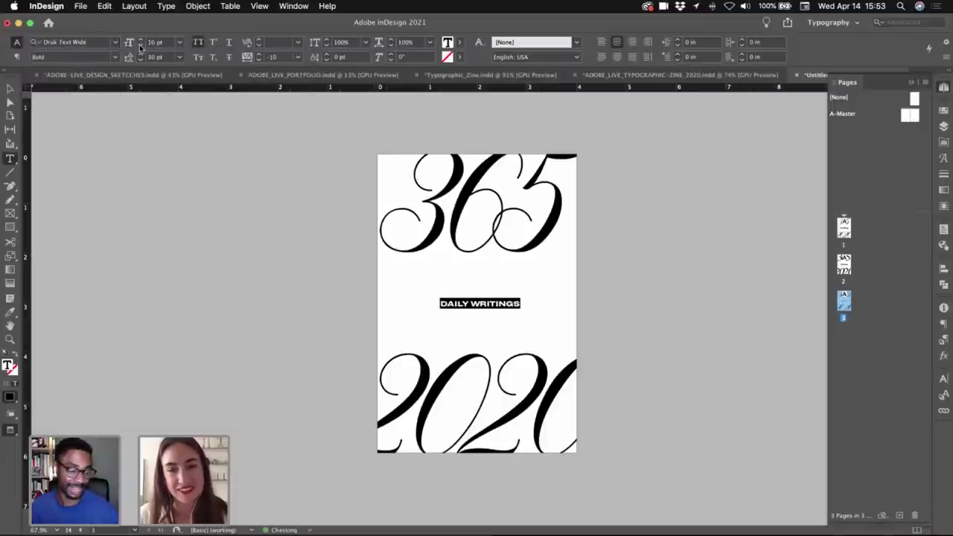
{"action": "left_click", "coordinate": [260, 55]}
{"action": "left_click", "coordinate": [259, 54]}
{"action": "left_click", "coordinate": [259, 55]}
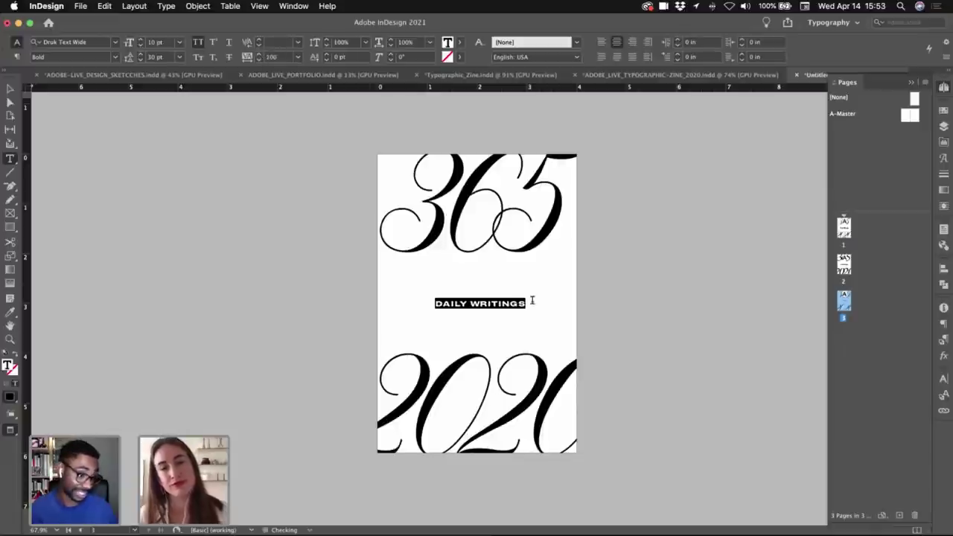
{"action": "key", "text": "Escape"}
{"action": "left_click", "coordinate": [633, 314]}
{"action": "left_click", "coordinate": [671, 223]}
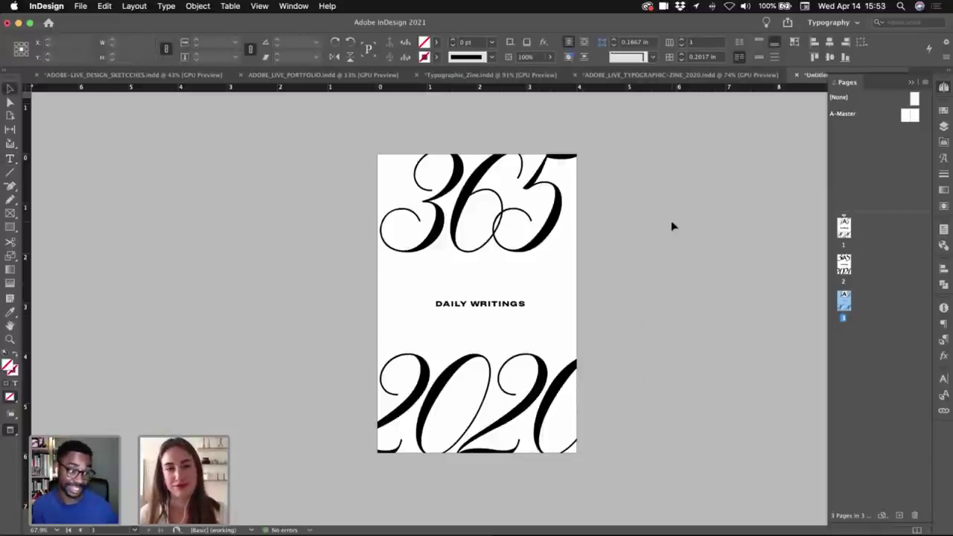
- Compare the page 3 cover with the other cover pages in full-screen presentation mode
{"action": "key", "text": "shift+w"}
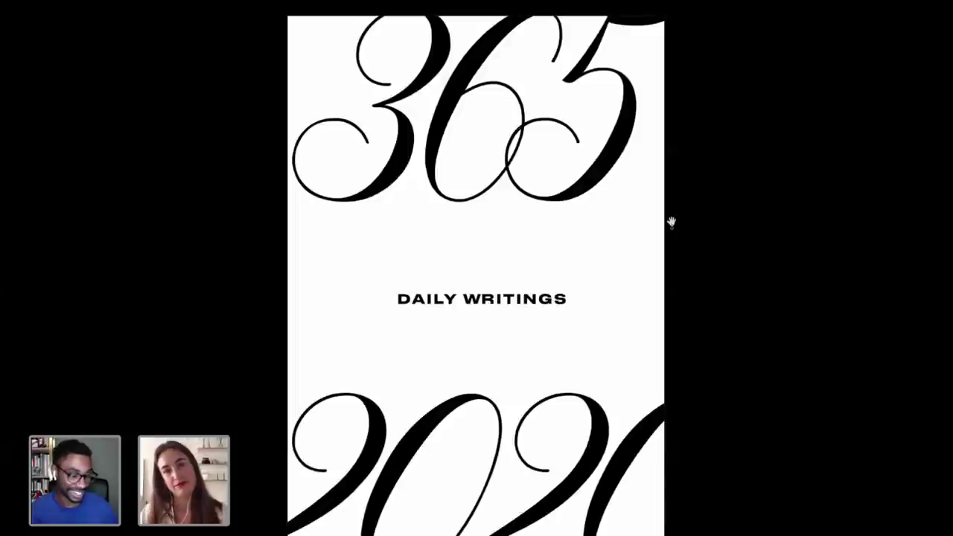
{"action": "key", "text": "Right"}
{"action": "key", "text": "Right"}
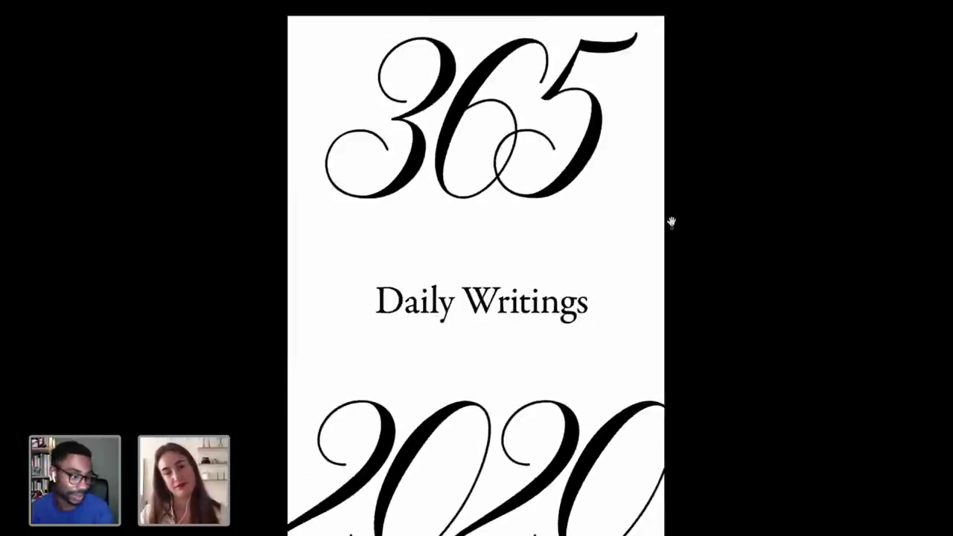
{"action": "key", "text": "Left"}
{"action": "key", "text": "Left"}
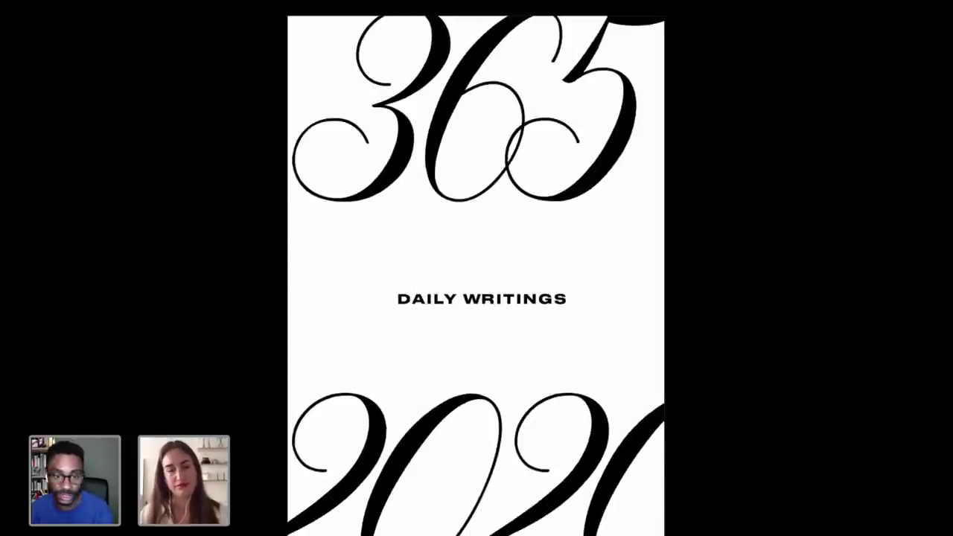
{"action": "key", "text": "Escape"}
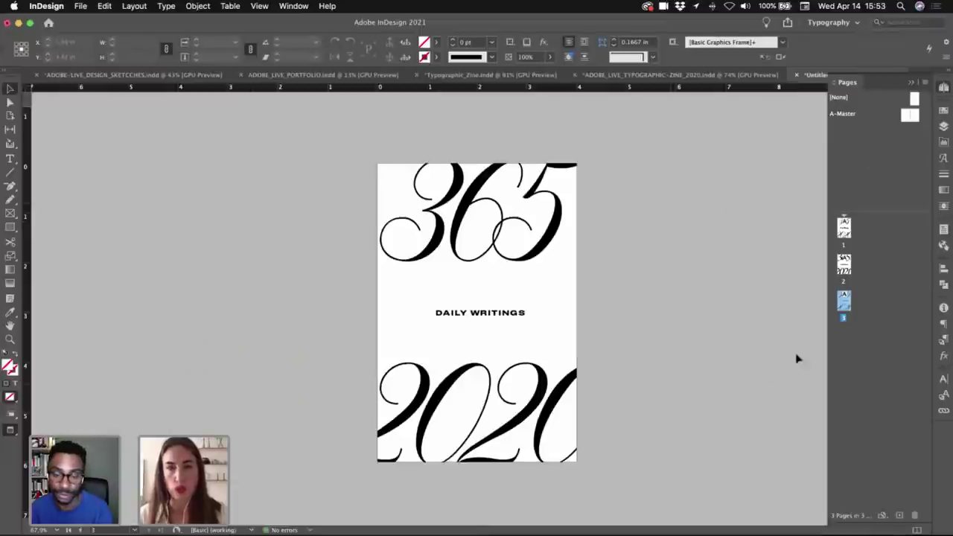
- Duplicate page 3 as page 4 and set the font of its 365 and 2020 to Druk Text Wide Bold
{"action": "left_click_drag", "start_coordinate": [858, 298], "coordinate": [860, 302]}
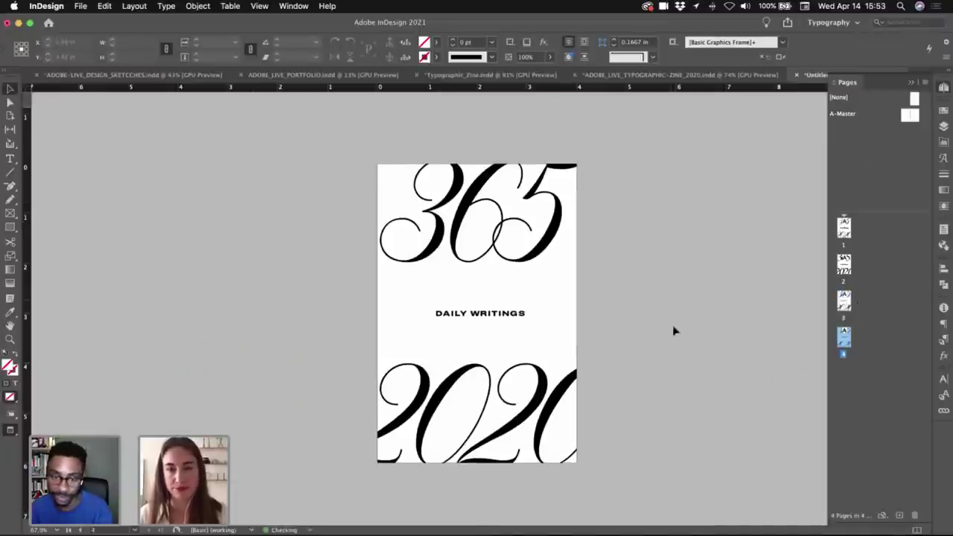
{"action": "left_click", "coordinate": [528, 391]}
{"action": "left_click", "coordinate": [531, 234], "text": "shift"}
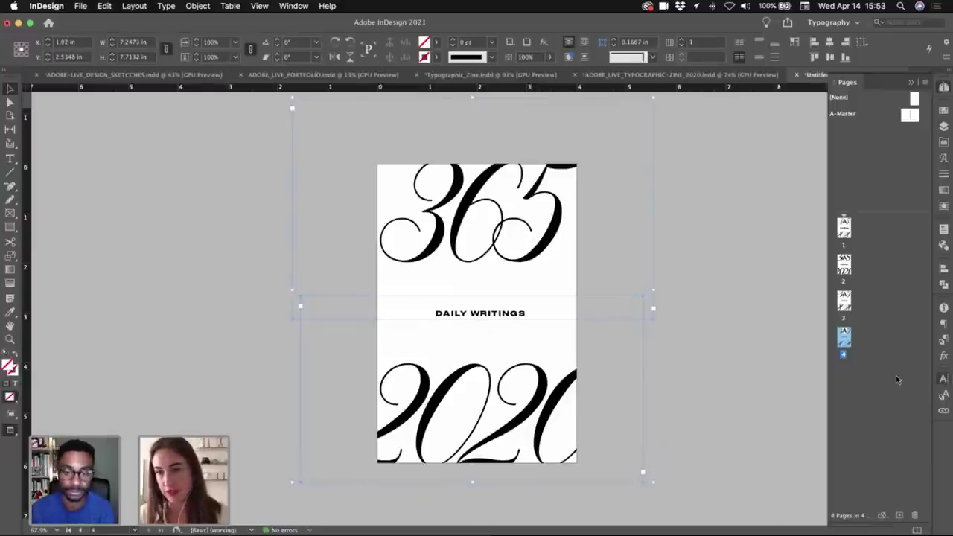
{"action": "left_click", "coordinate": [944, 379]}
{"action": "left_click", "coordinate": [837, 390]}
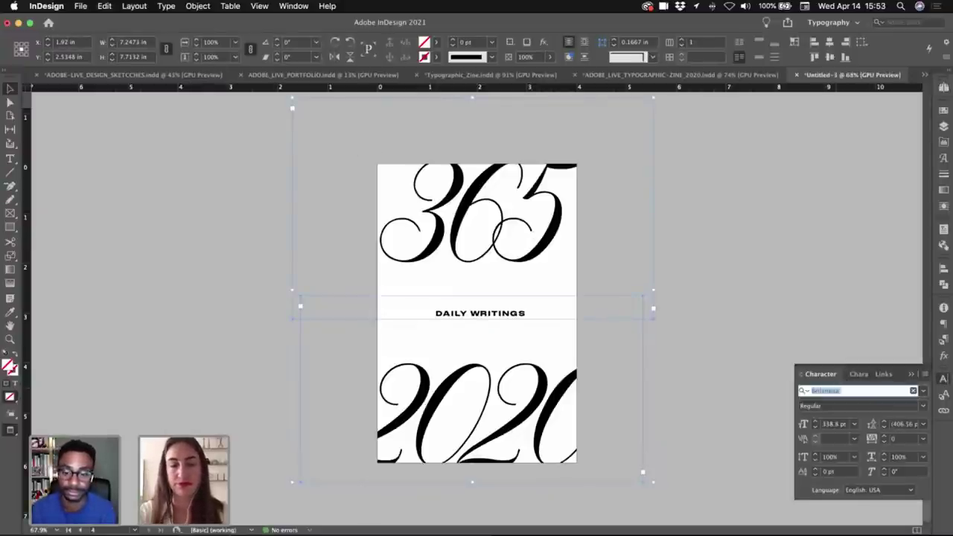
{"action": "type", "text": "druk"}
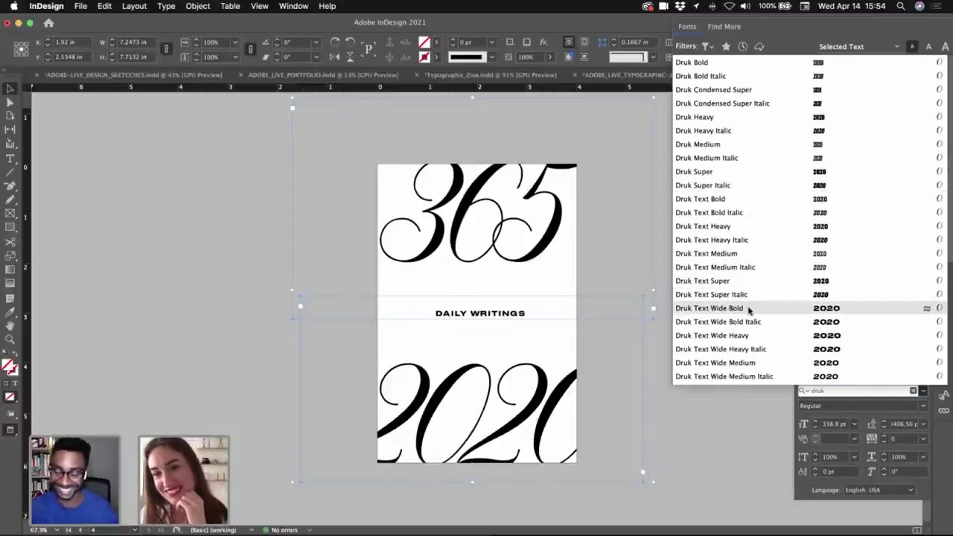
{"action": "left_click", "coordinate": [748, 312]}
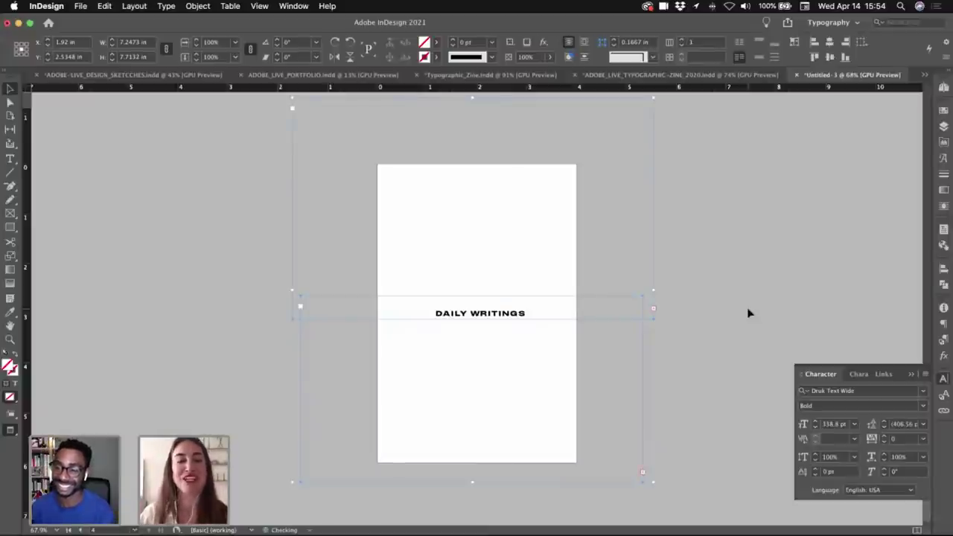
- Enlarge the 365 text frame on page 4 to about 10.1 × 5.1 in
{"action": "key", "text": "w"}
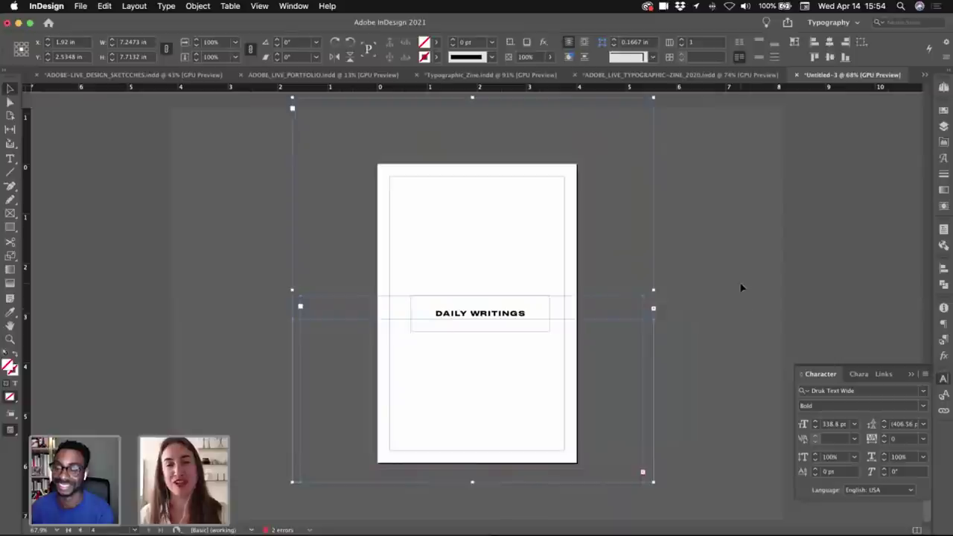
{"action": "left_click", "coordinate": [730, 234]}
{"action": "left_click", "coordinate": [628, 219]}
{"action": "left_click_drag", "start_coordinate": [653, 319], "coordinate": [796, 350]}
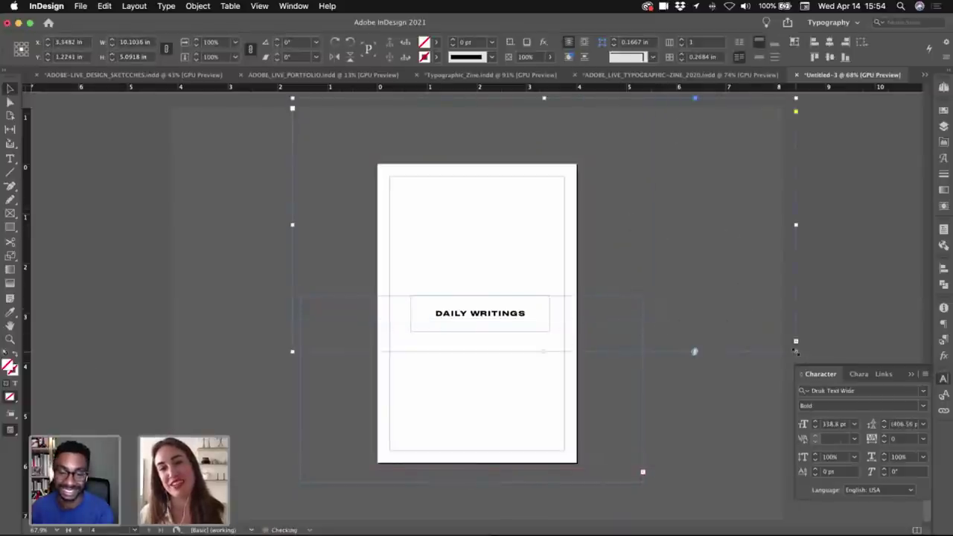
- Reduce the size of the 365 text on page 4 to 180 pt
{"action": "key", "text": "t"}
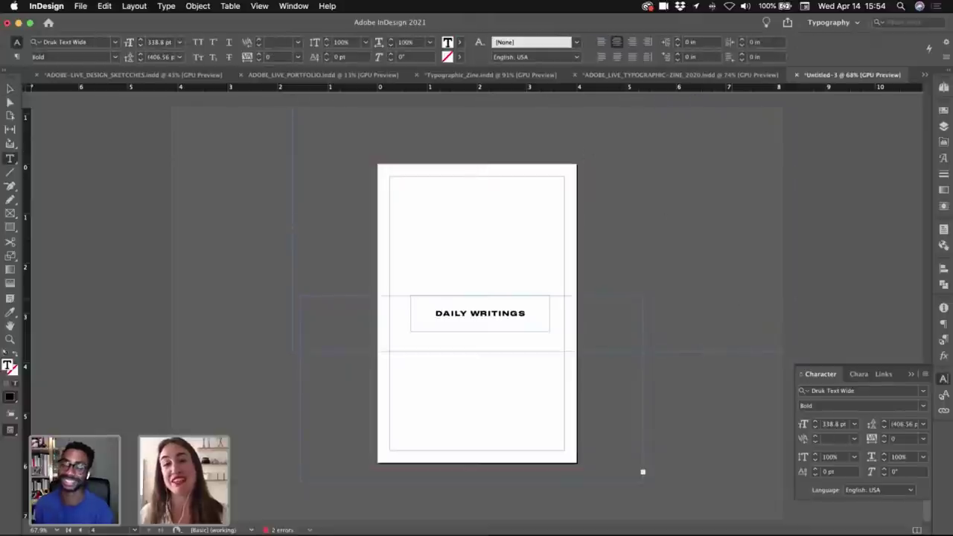
{"action": "left_click", "coordinate": [815, 428]}
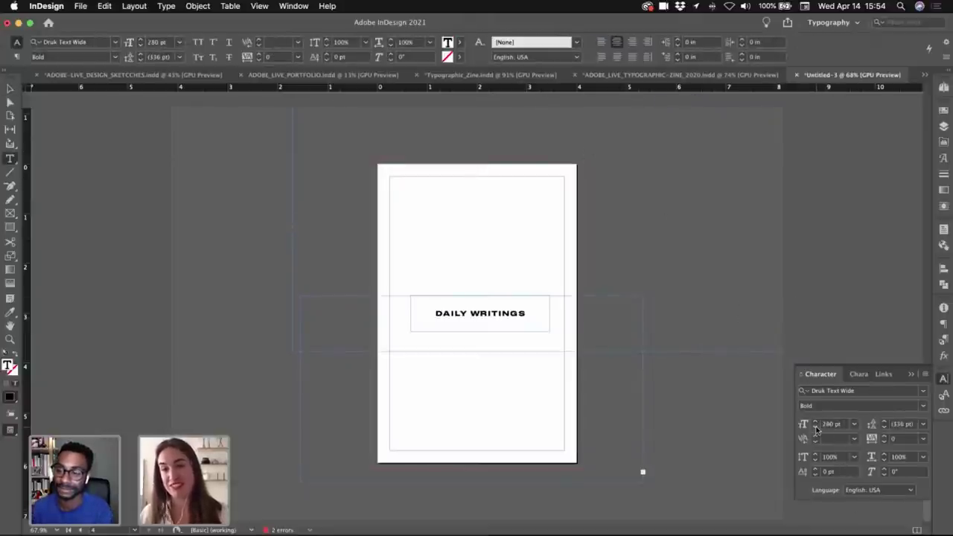
{"action": "left_click", "coordinate": [815, 428]}
{"action": "left_click", "coordinate": [815, 428]}
{"action": "left_click", "coordinate": [815, 428]}
{"action": "left_click", "coordinate": [815, 428]}
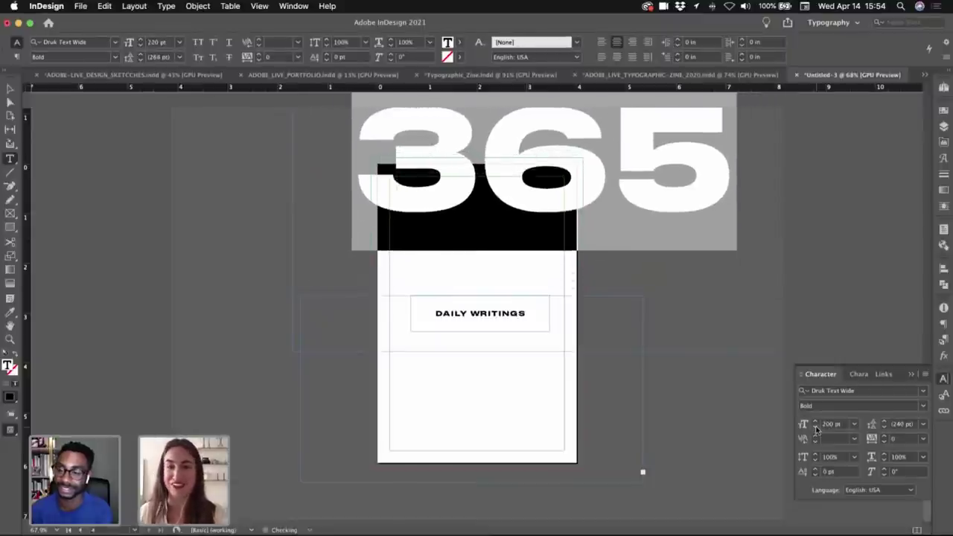
{"action": "left_click", "coordinate": [816, 428]}
{"action": "key", "text": "Escape"}
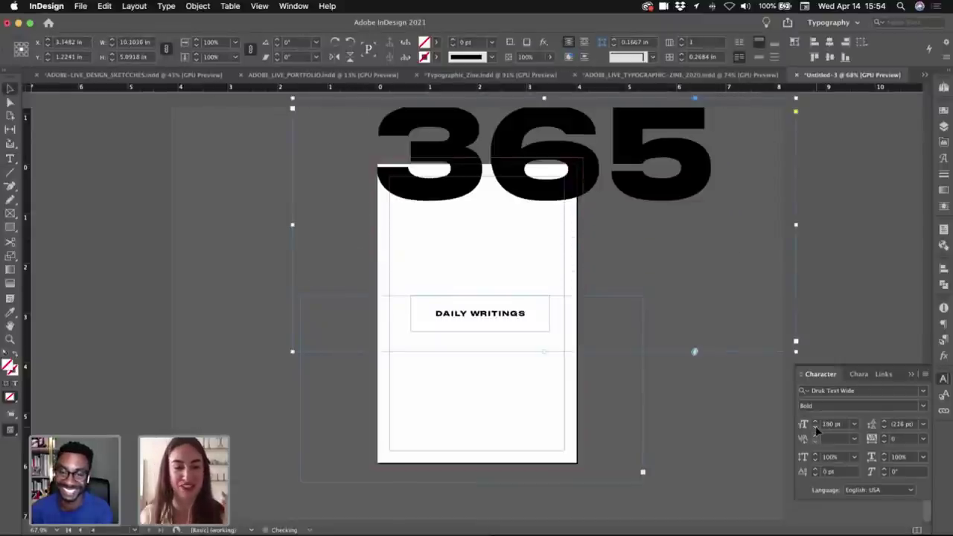
- Centre 365 near the page's upper edge so it bleeds off both sides and set its size to 140 pt
{"action": "left_click_drag", "start_coordinate": [655, 176], "coordinate": [617, 218]}
{"action": "key", "text": "w"}
{"action": "double_click", "coordinate": [534, 213]}
{"action": "key", "text": "super+a"}
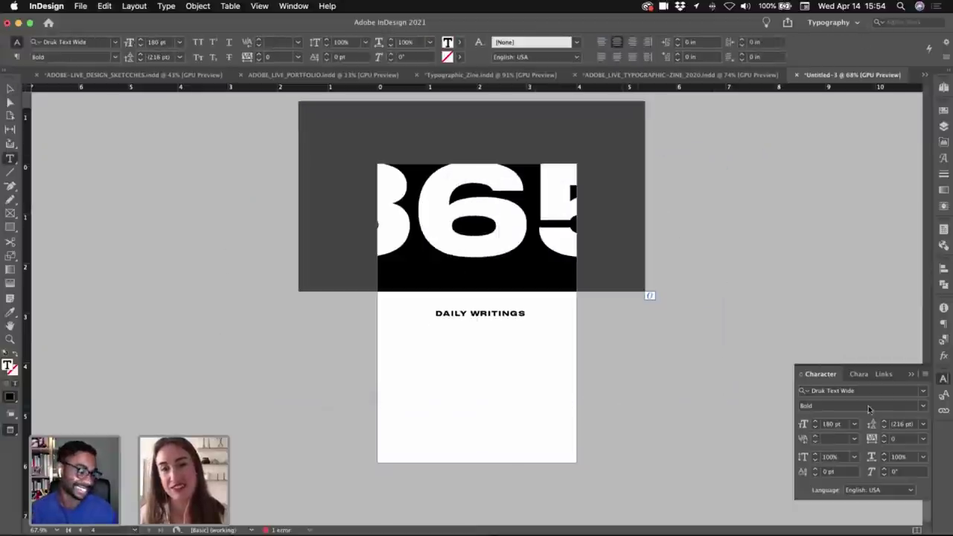
{"action": "left_click", "coordinate": [815, 428]}
{"action": "left_click", "coordinate": [815, 428]}
{"action": "left_click", "coordinate": [815, 428]}
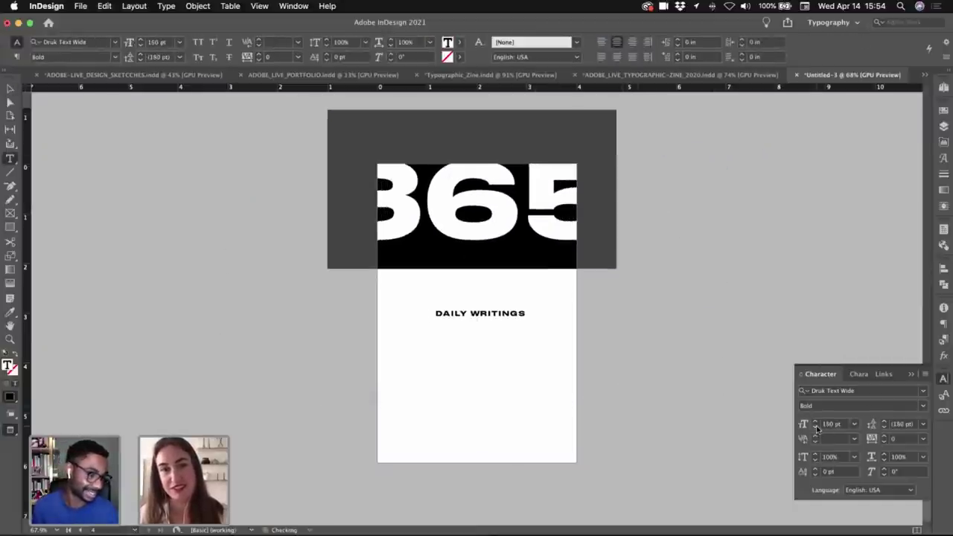
{"action": "key", "text": "Escape"}
- Shorten the 365 text frame from its lower edge to about 2.66 in high
{"action": "left_click", "coordinate": [492, 411]}
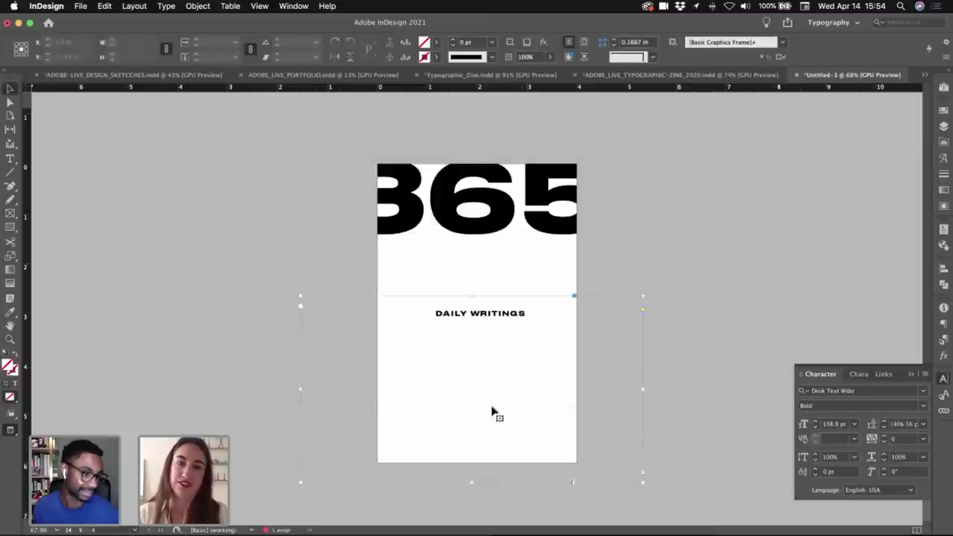
{"action": "key", "text": "w"}
{"action": "left_click", "coordinate": [526, 255]}
{"action": "left_click_drag", "start_coordinate": [472, 408], "coordinate": [473, 287]}
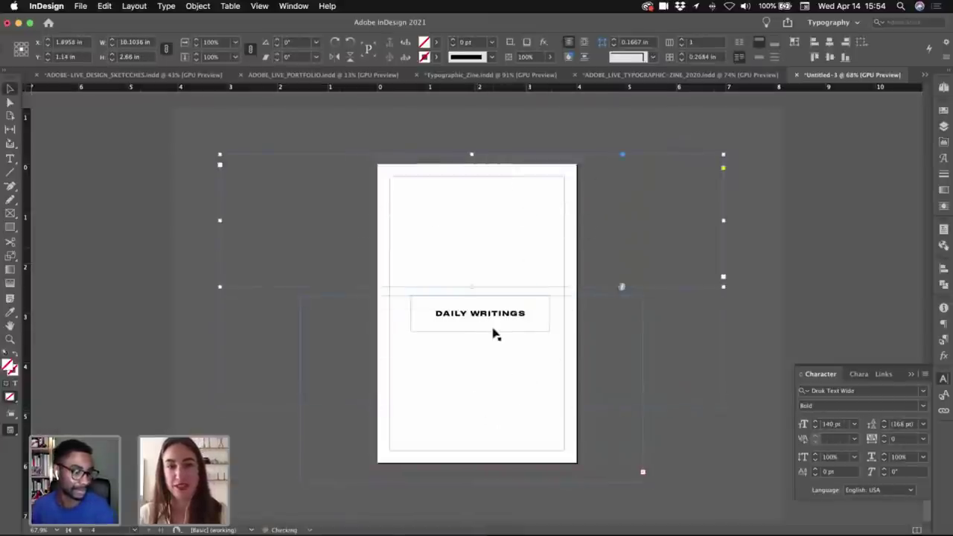
- Enlarge the 2020 text frame past both sides of the page, to about 11.3 in wide and 4.3 in high
{"action": "double_click", "coordinate": [502, 402]}
{"action": "key", "text": "Escape"}
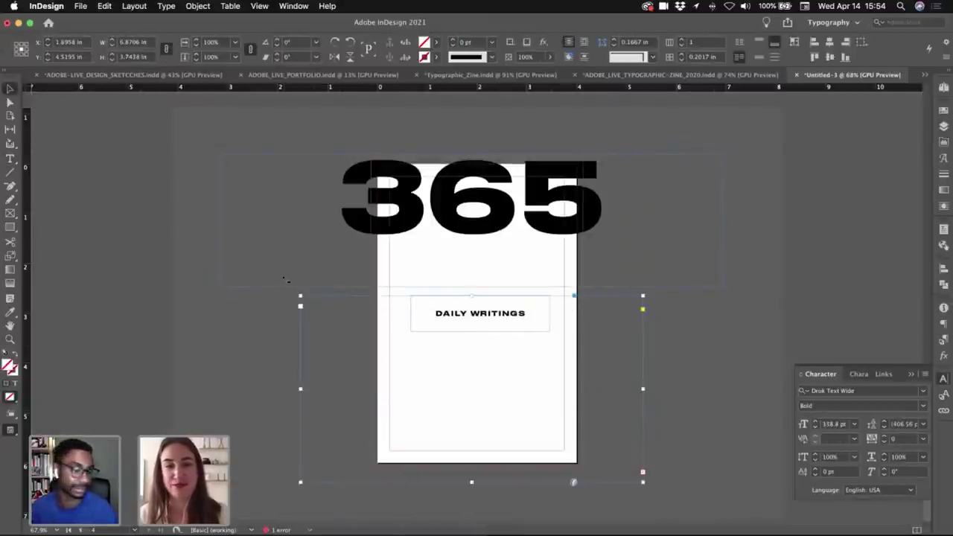
{"action": "left_click_drag", "start_coordinate": [301, 296], "coordinate": [179, 281]}
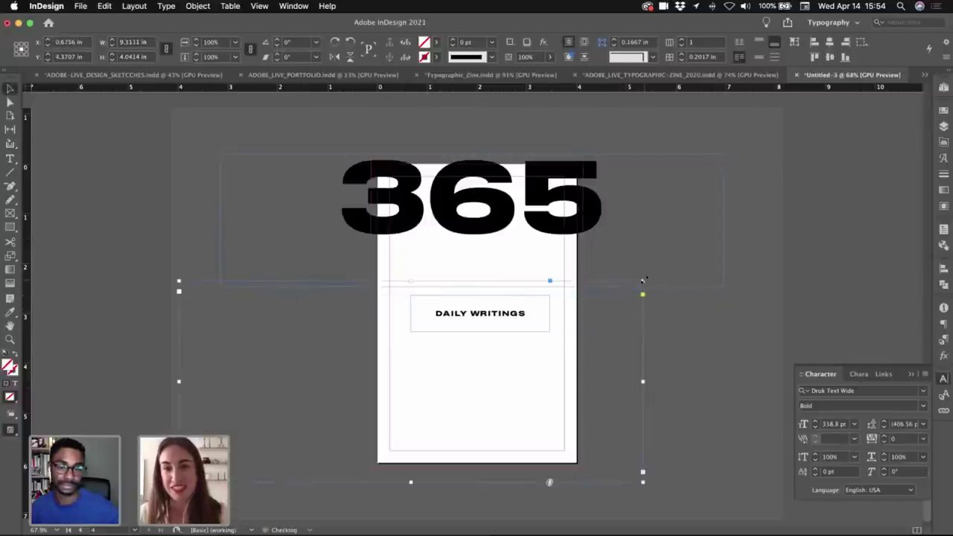
{"action": "left_click_drag", "start_coordinate": [645, 280], "coordinate": [745, 272]}
- Copy the text formatting of 365 onto 2020 with the Eyedropper tool
{"action": "key", "text": "t"}
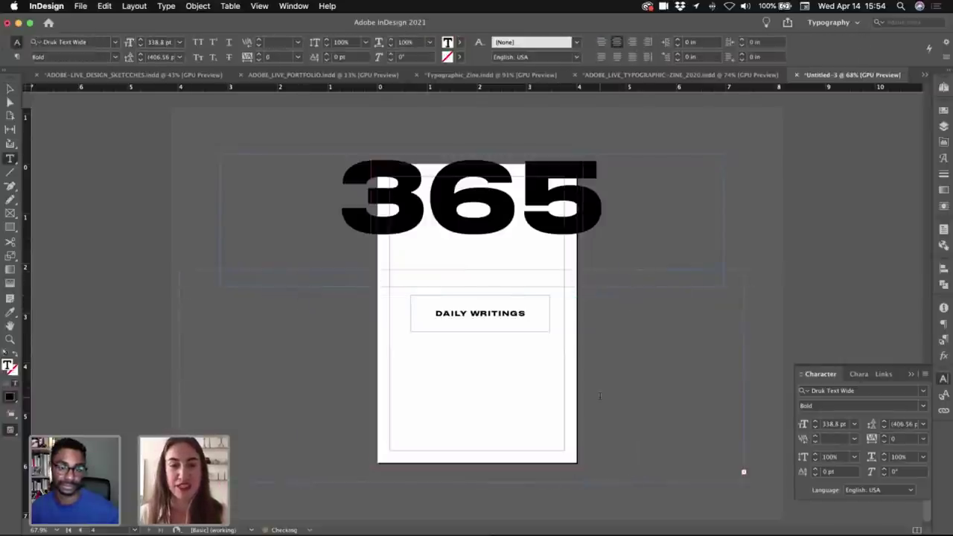
{"action": "left_click", "coordinate": [215, 240], "text": "super"}
{"action": "key", "text": "v"}
{"action": "left_click", "coordinate": [571, 451]}
{"action": "key", "text": "t"}
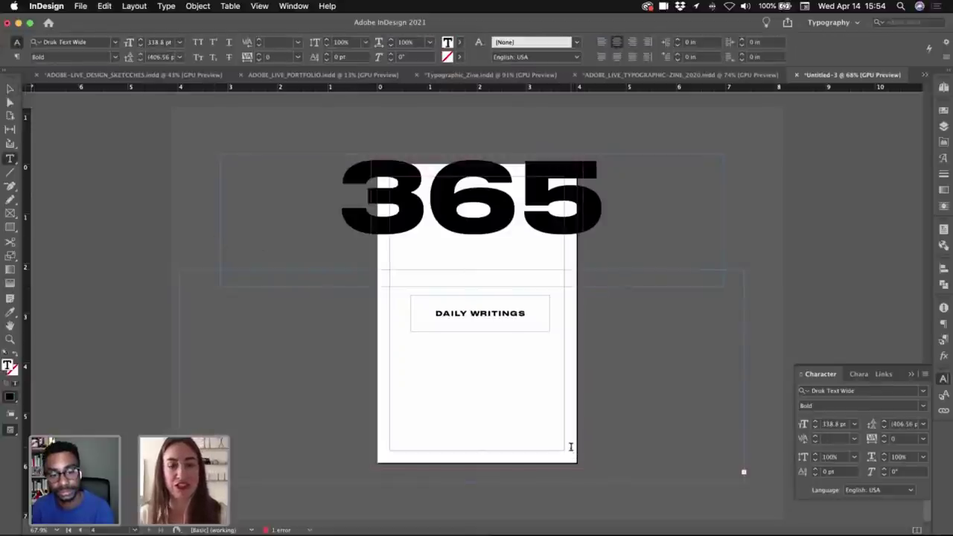
{"action": "left_click", "coordinate": [11, 312]}
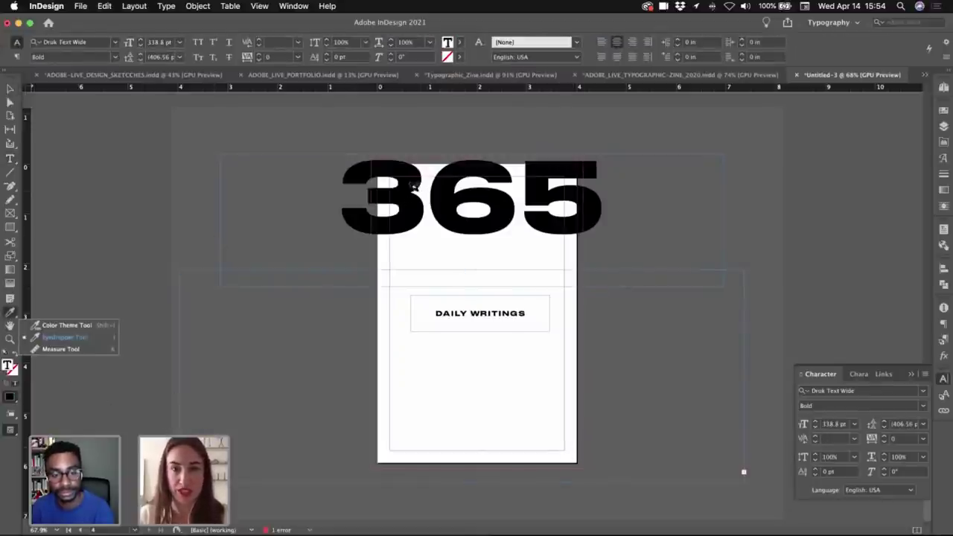
{"action": "left_click", "coordinate": [418, 188]}
{"action": "key", "text": "Escape"}
{"action": "key", "text": "w"}
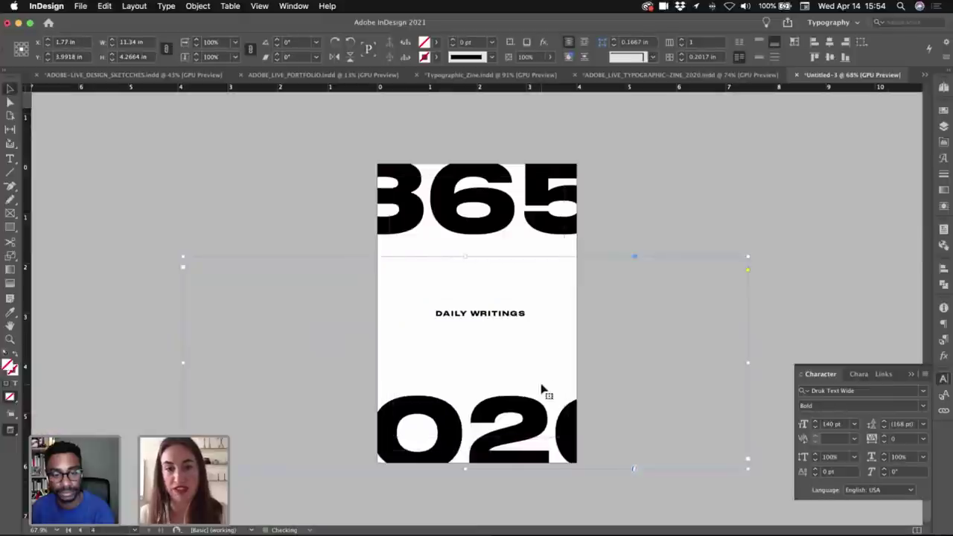
- Nudge the 2020 frame up and right by about 0.14 in so its digits rest on the page's lower edge
{"action": "key", "text": "shift+Up"}
{"action": "key", "text": "shift+Right"}
{"action": "key", "text": "w"}
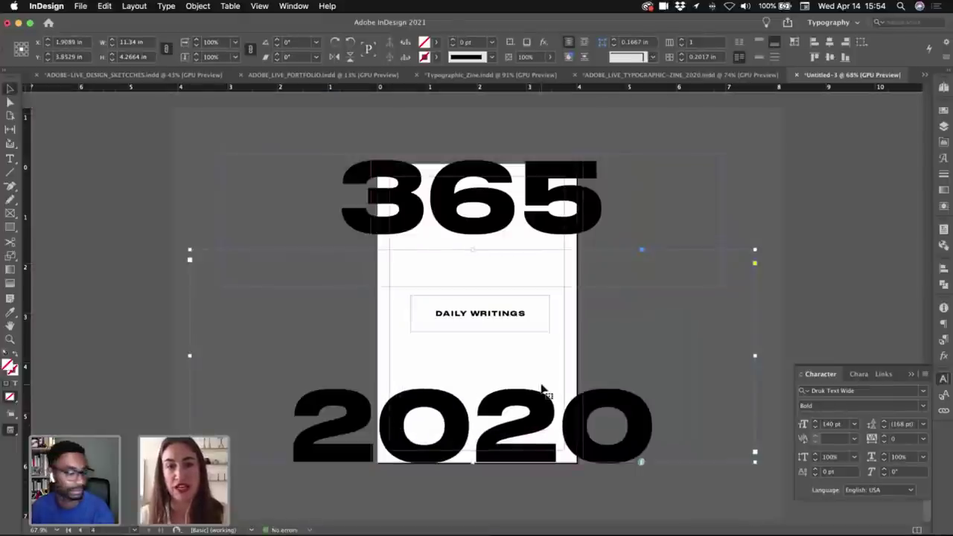
- Set the size of the 2020 text to 120 pt and preview the cover without guides
{"action": "triple_click", "coordinate": [541, 389]}
{"action": "left_click", "coordinate": [814, 429]}
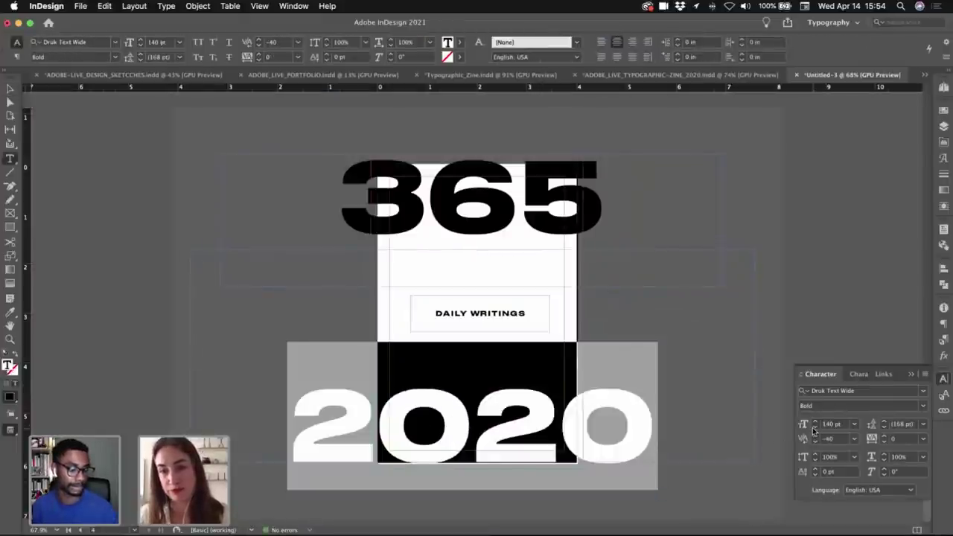
{"action": "key", "text": "Escape"}
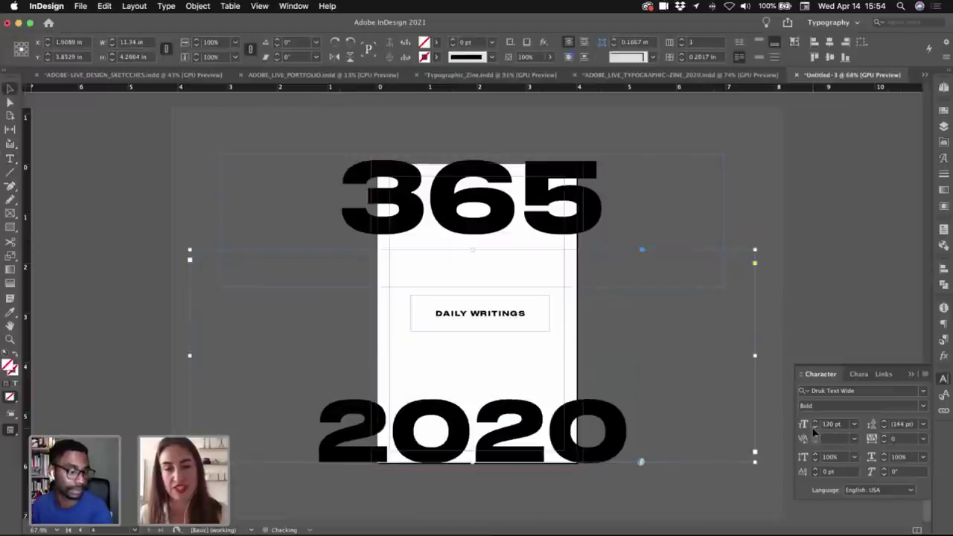
{"action": "key", "text": "w"}
- Set the kerning of the 2020 text to 0 and check the available kerning options
{"action": "double_click", "coordinate": [626, 421]}
{"action": "key", "text": "super+a"}
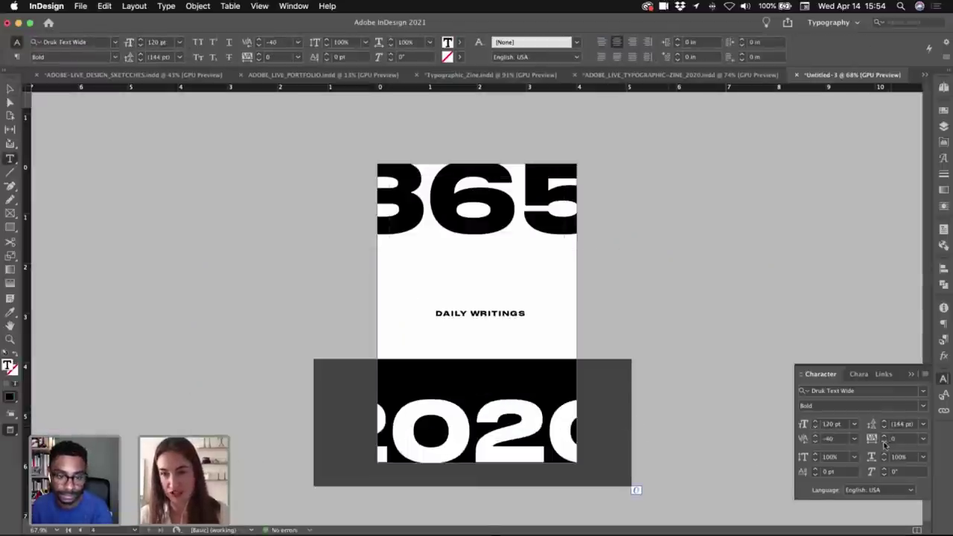
{"action": "left_click", "coordinate": [815, 443]}
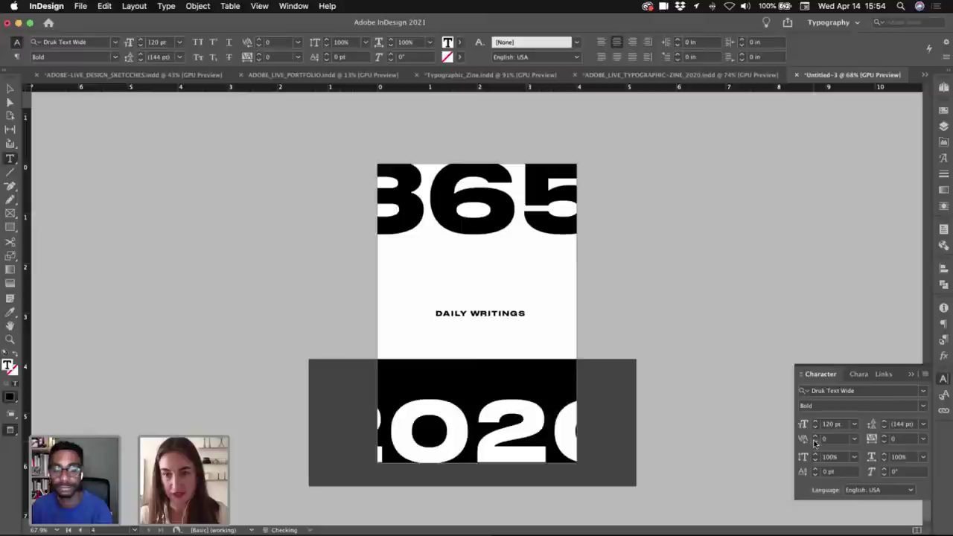
{"action": "left_click", "coordinate": [855, 439]}
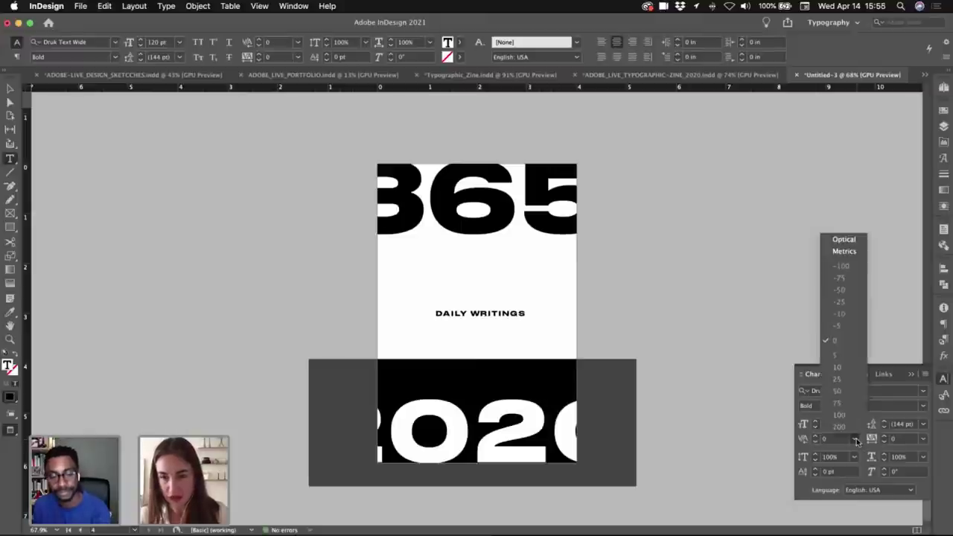
{"action": "key", "text": "Escape"}
{"action": "key", "text": "Escape"}
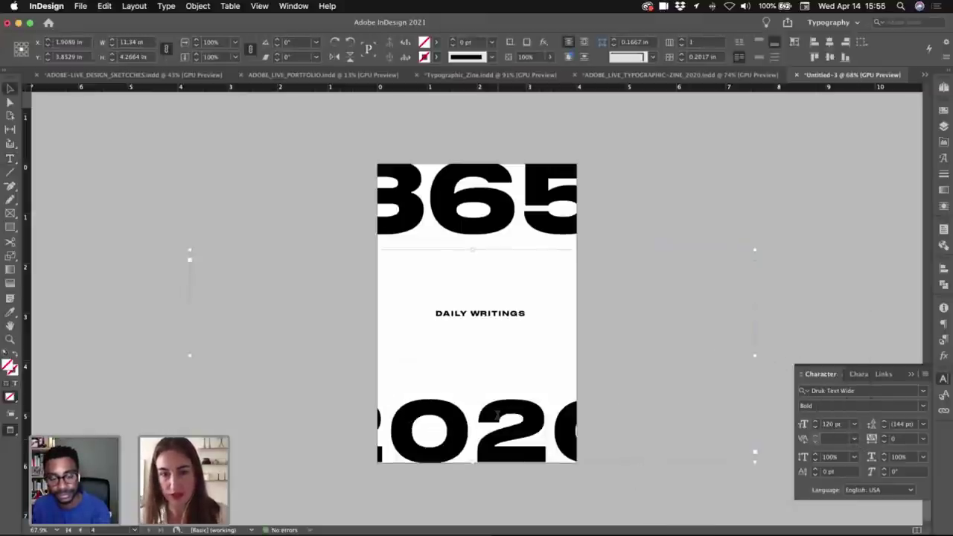
{"action": "triple_click", "coordinate": [503, 420]}
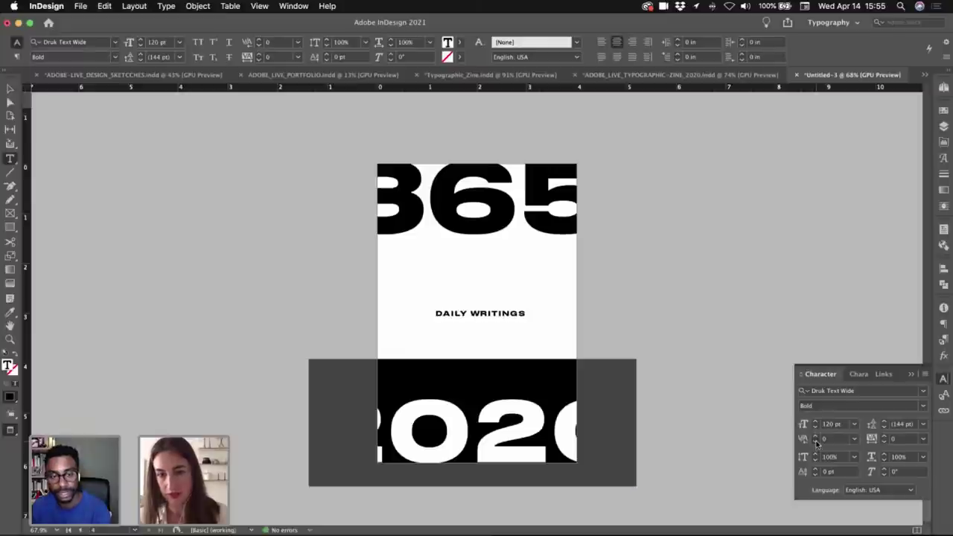
{"action": "left_click", "coordinate": [854, 439]}
{"action": "key", "text": "Escape"}
{"action": "key", "text": "Escape"}
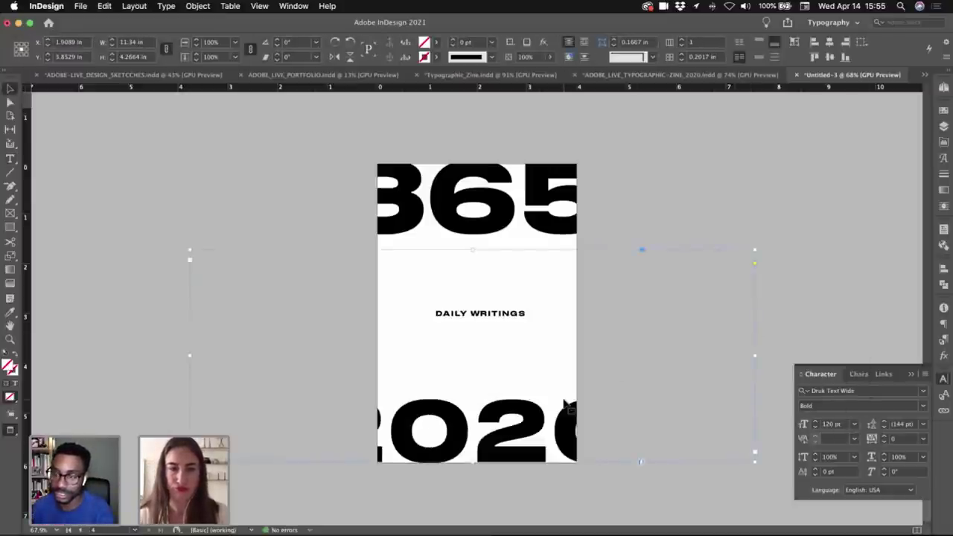
- Break 2020 into two stacked lines of 20 and increase its size to 150 pt
{"action": "double_click", "coordinate": [488, 417]}
{"action": "key", "text": "Return"}
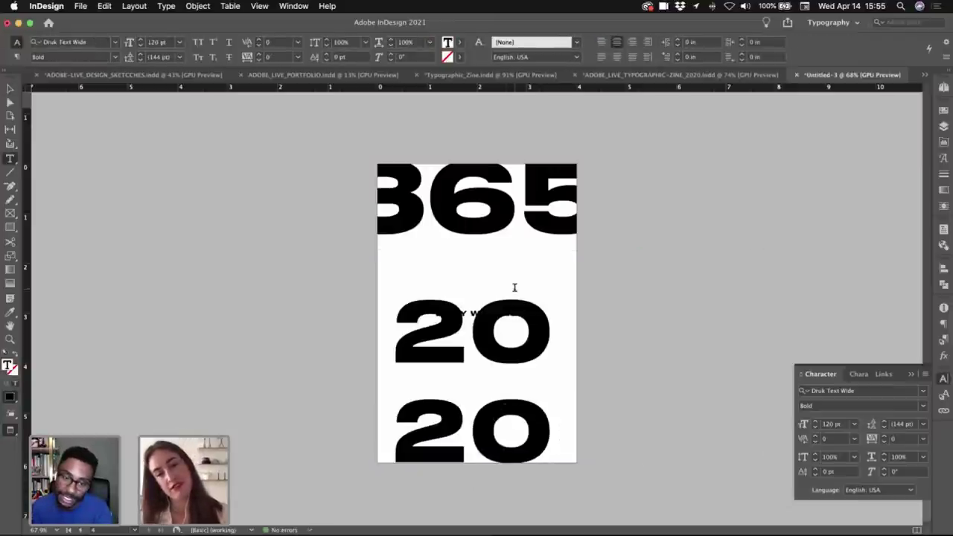
{"action": "key", "text": "super+a"}
{"action": "left_click", "coordinate": [815, 421]}
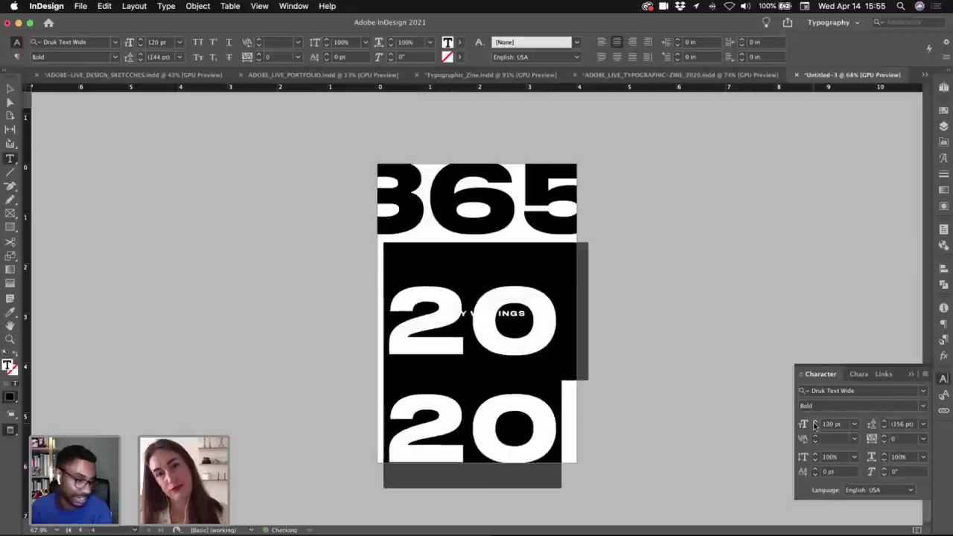
{"action": "left_click", "coordinate": [815, 422]}
{"action": "left_click", "coordinate": [815, 423]}
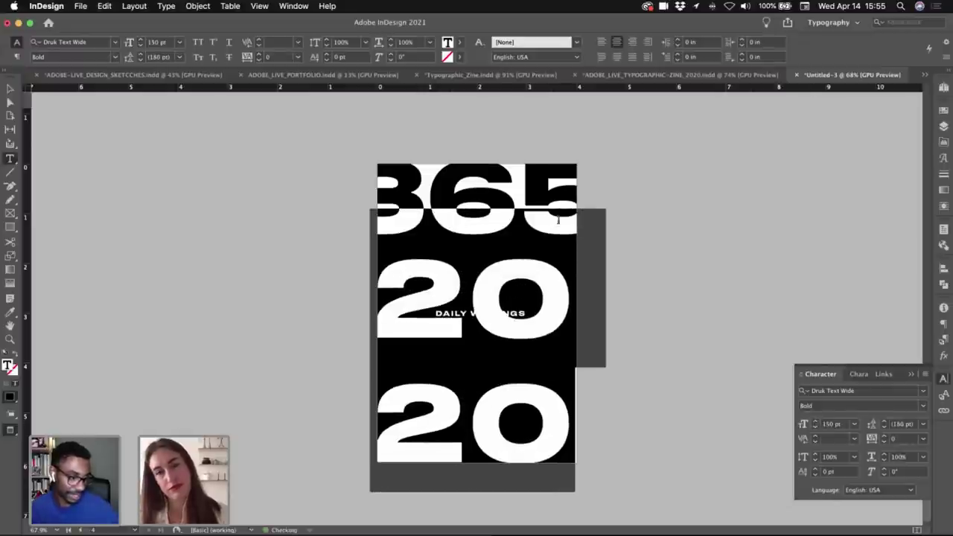
- Set the stacked 2020 text to 140 pt with 120 pt leading
{"action": "key", "text": "super+z"}
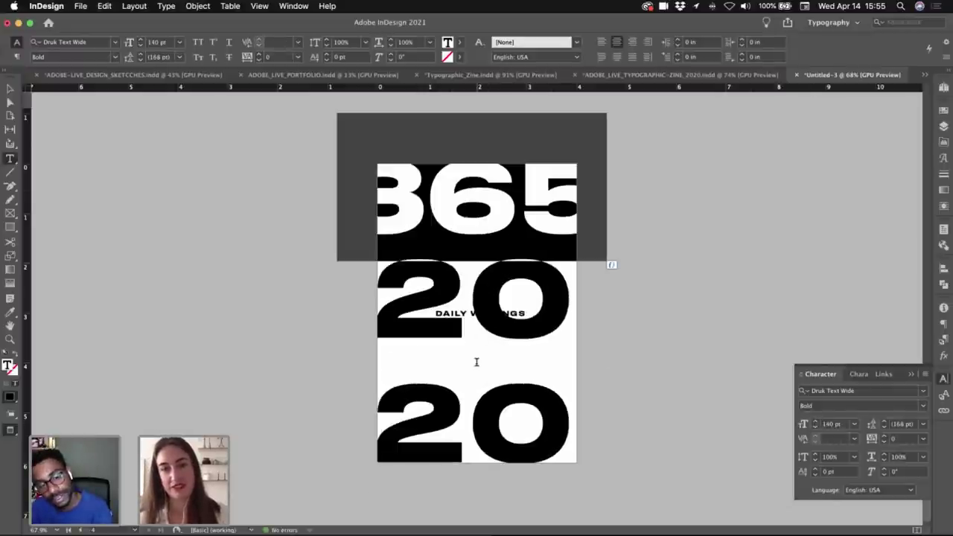
{"action": "triple_click", "coordinate": [507, 377]}
{"action": "key", "text": "super+a"}
{"action": "left_click", "coordinate": [815, 428]}
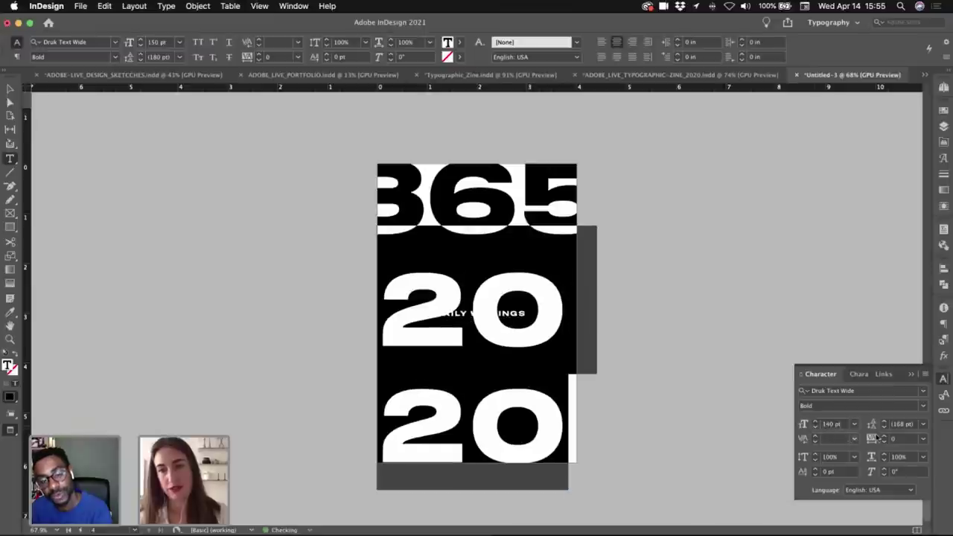
{"action": "left_click", "coordinate": [884, 428]}
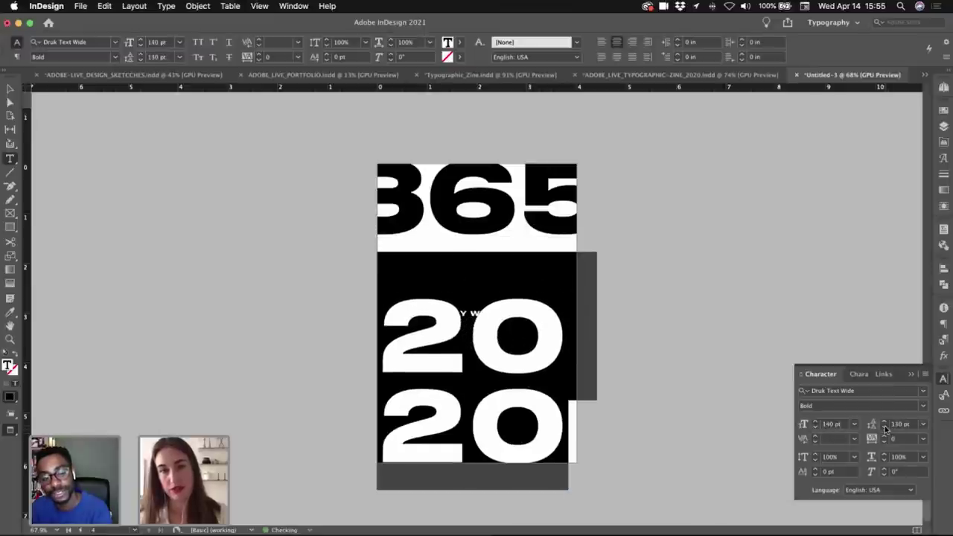
{"action": "left_click", "coordinate": [885, 428]}
{"action": "key", "text": "Escape"}
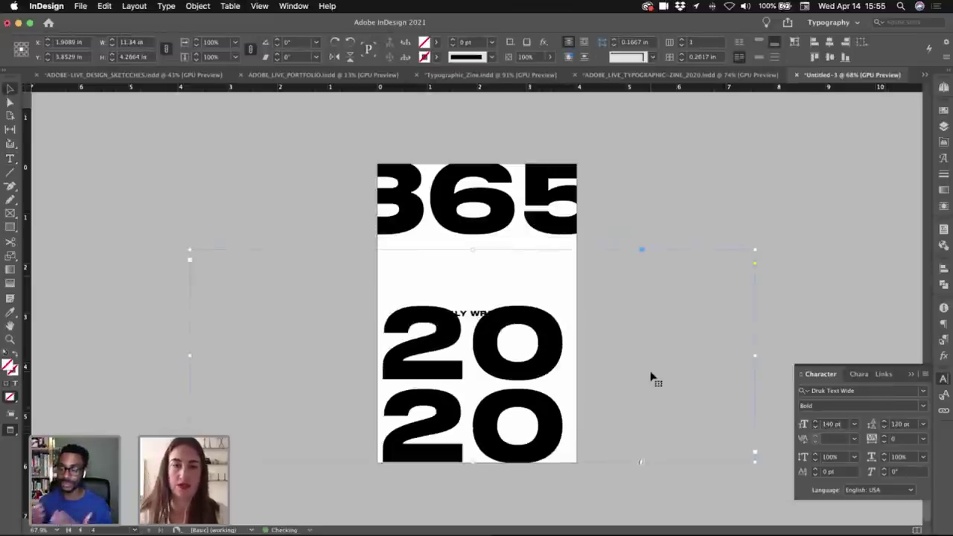
- Nudge the stacked 2020 frame about 0.13 in right and 0.1 in down to centre it at the page's lower edge
{"action": "key", "text": "shift+Right"}
{"action": "key", "text": "Down"}
{"action": "key", "text": "Down"}
{"action": "key", "text": "Down"}
{"action": "key", "text": "Down"}
{"action": "key", "text": "Down"}
{"action": "key", "text": "Down"}
{"action": "key", "text": "Down"}
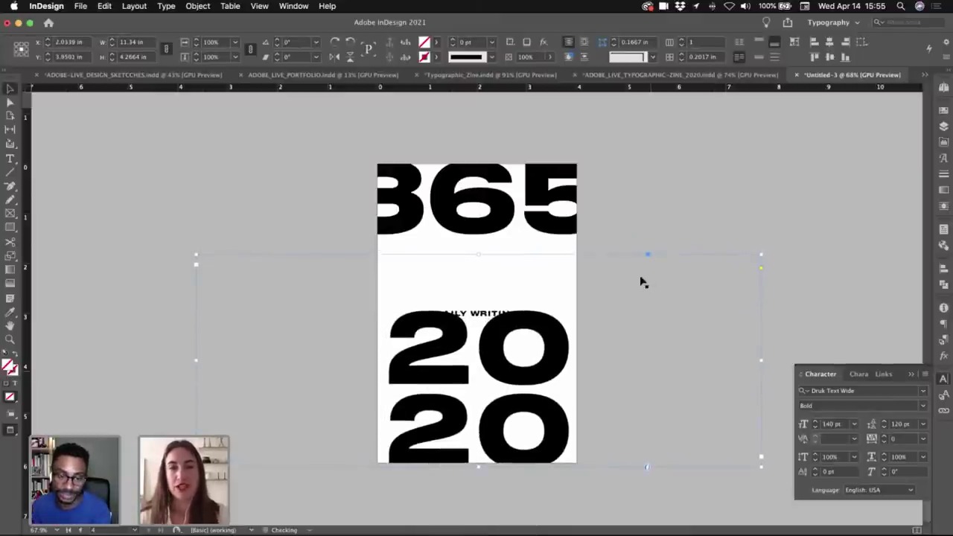
- Fit the height of the 365 frame to its text and select the 2020 frame
{"action": "left_click", "coordinate": [647, 244]}
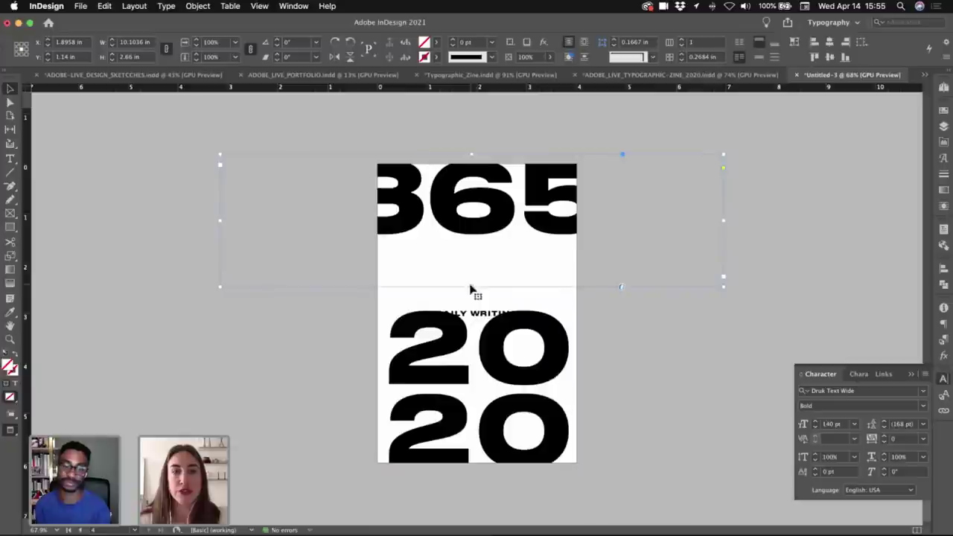
{"action": "double_click", "coordinate": [472, 287]}
{"action": "left_click", "coordinate": [492, 262]}
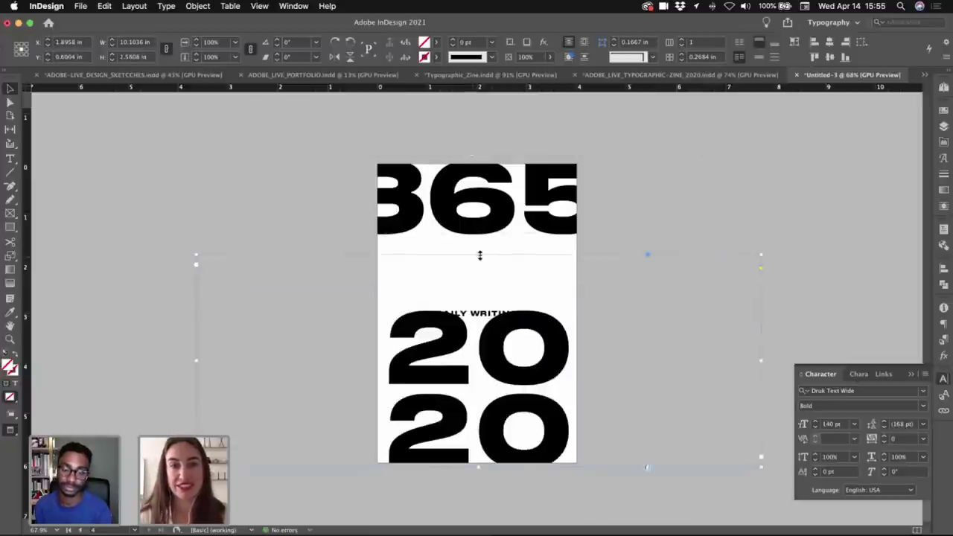
- Fit the stacked 2020 frame's height to its text and move DAILY WRITINGS up between 365 and 2020
{"action": "double_click", "coordinate": [479, 254]}
{"action": "left_click_drag", "start_coordinate": [462, 275], "coordinate": [548, 279]}
{"action": "left_click", "coordinate": [499, 333], "text": "shift"}
{"action": "key", "text": "shift+super+a"}
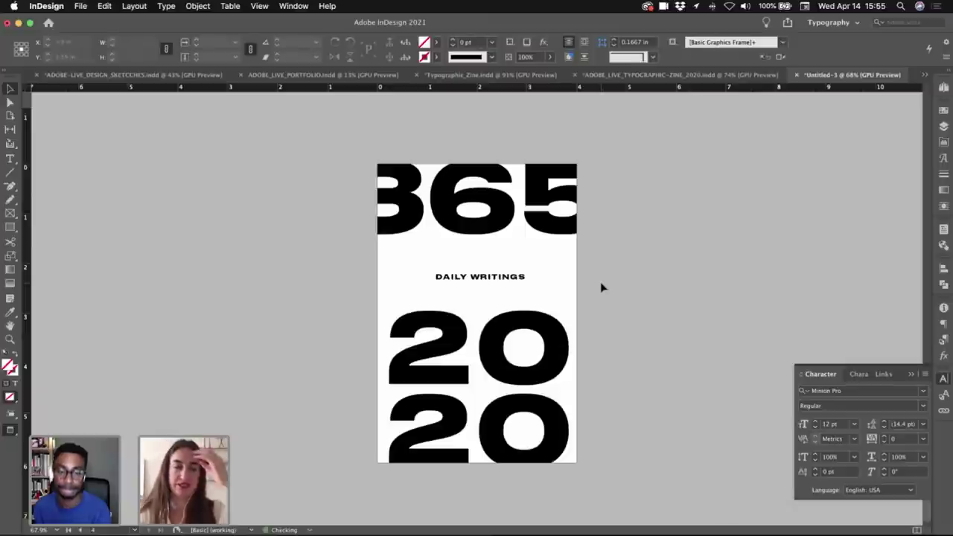
- View the cover pages one after another in full-screen presentation mode to compare the script, Garamond and Druk versions
{"action": "scroll", "coordinate": [602, 287], "scroll_direction": "up", "scroll_amount": 5}
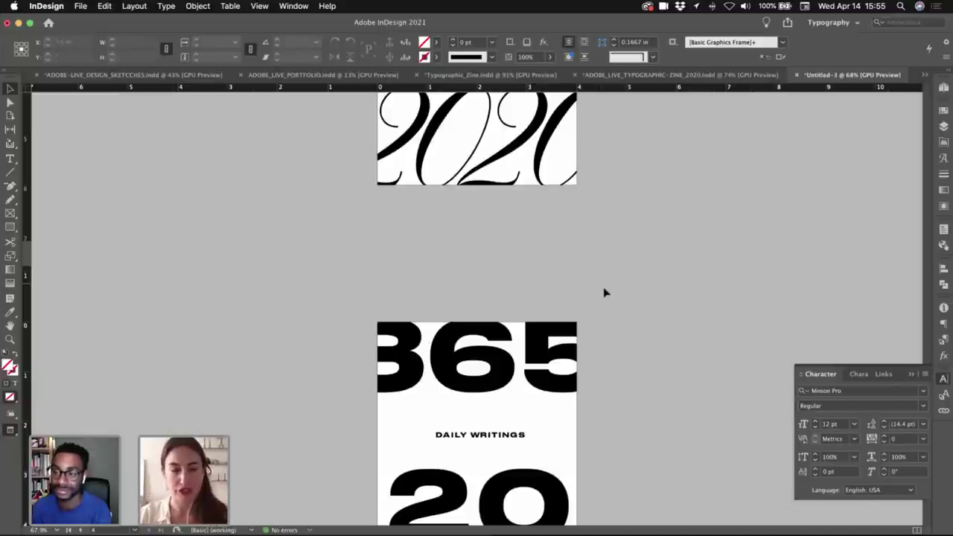
{"action": "left_click_drag", "start_coordinate": [609, 378], "coordinate": [613, 256]}
{"action": "key", "text": "w"}
{"action": "key", "text": "shift+w"}
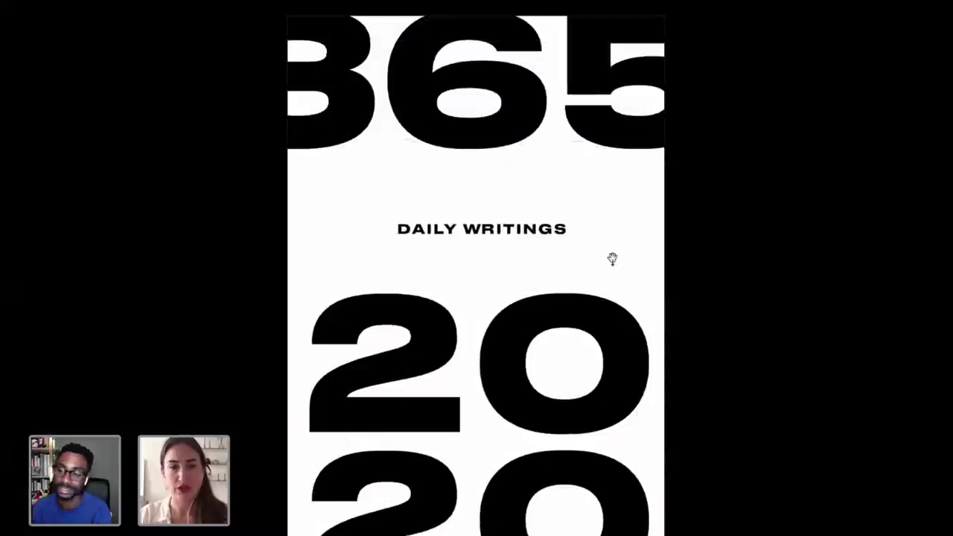
{"action": "key", "text": "Right"}
{"action": "key", "text": "Right"}
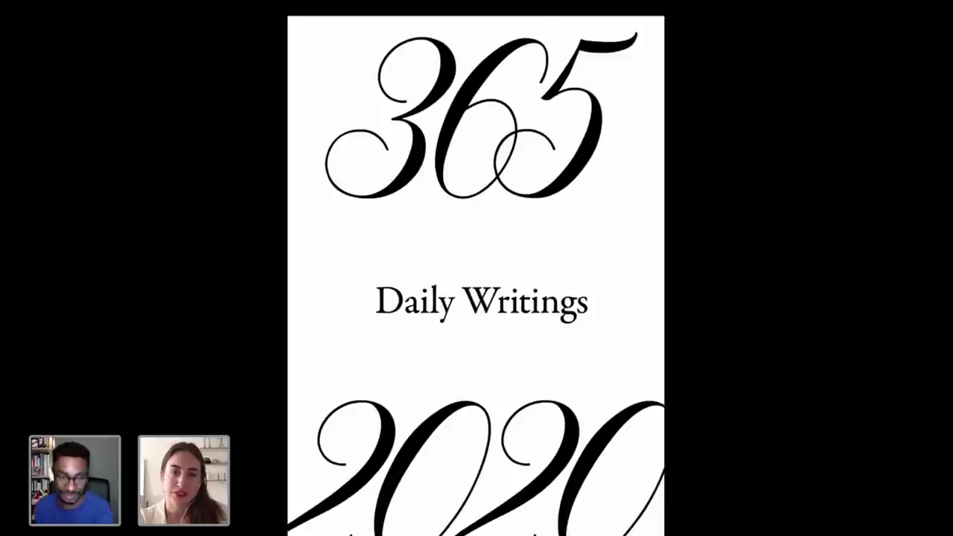
{"action": "key", "text": "Right"}
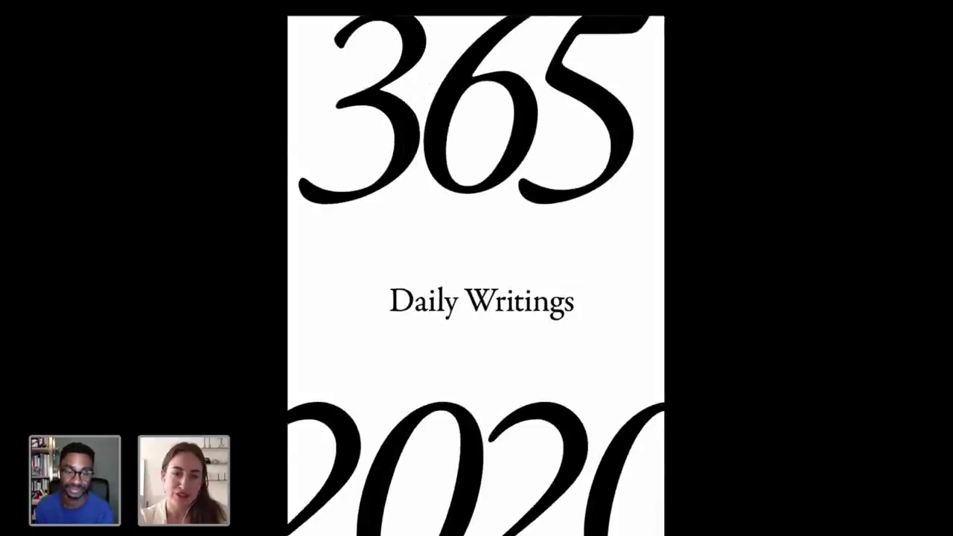
{"action": "key", "text": "Right"}
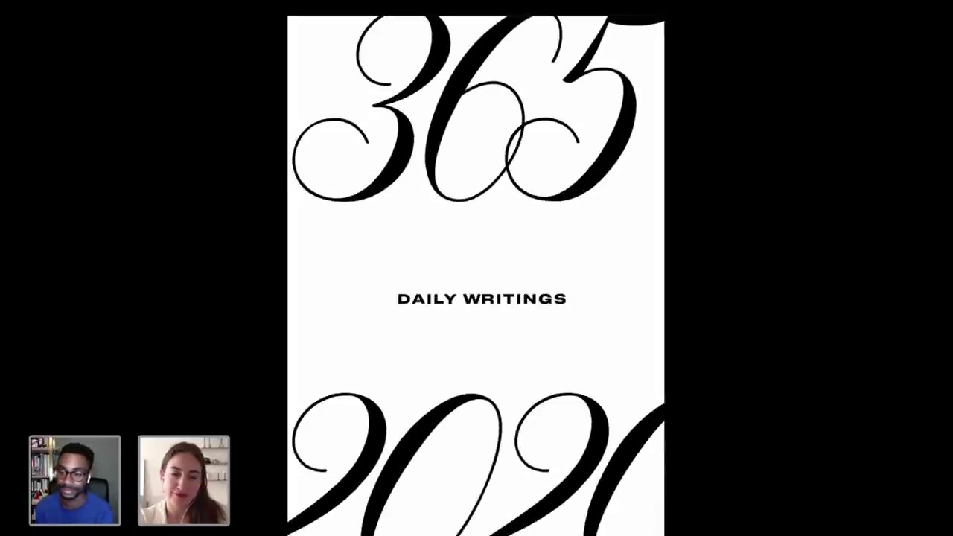
{"action": "key", "text": "Right"}
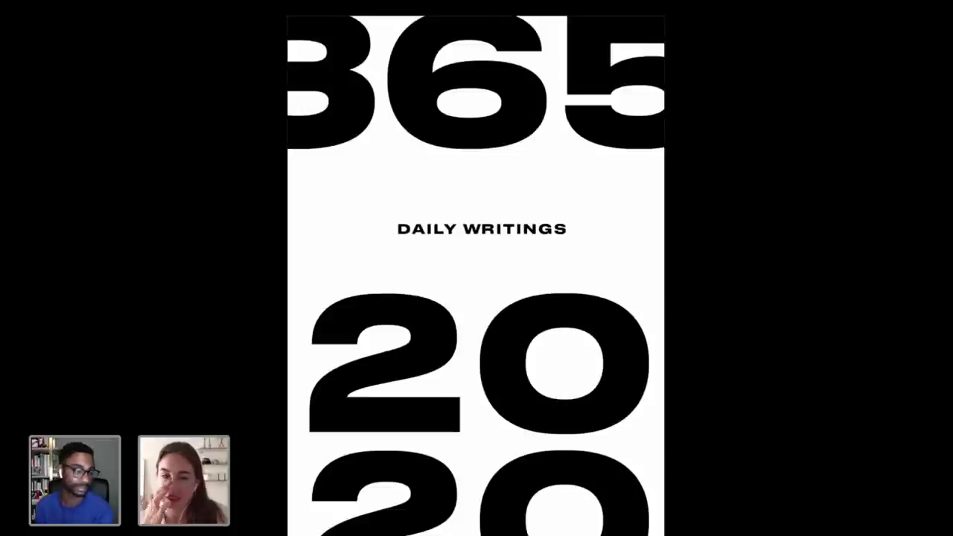
{"action": "key", "text": "Escape"}
- Copy the Druk DAILY WRITINGS frame from the larger script cover
{"action": "scroll", "coordinate": [624, 383], "scroll_direction": "up", "scroll_amount": 8}
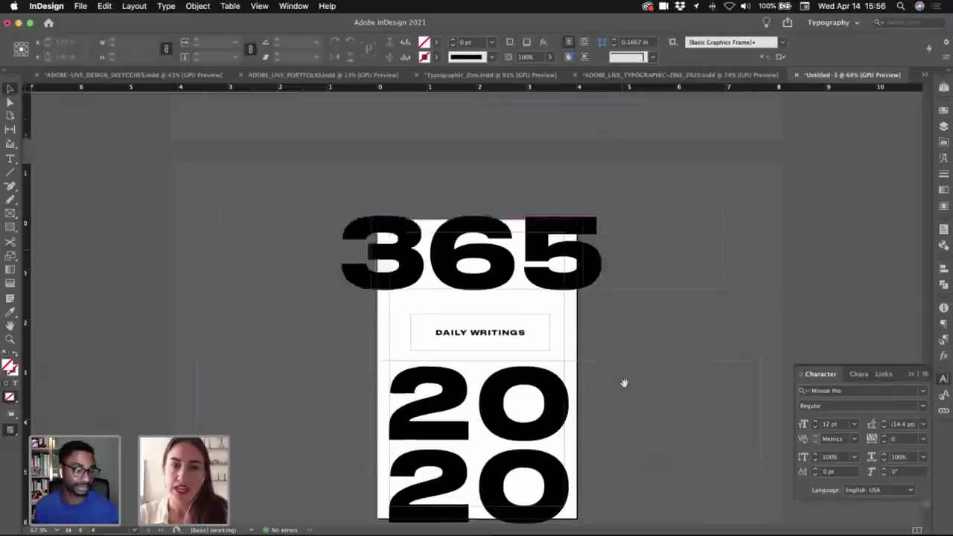
{"action": "scroll", "coordinate": [575, 443], "scroll_direction": "up", "scroll_amount": 2}
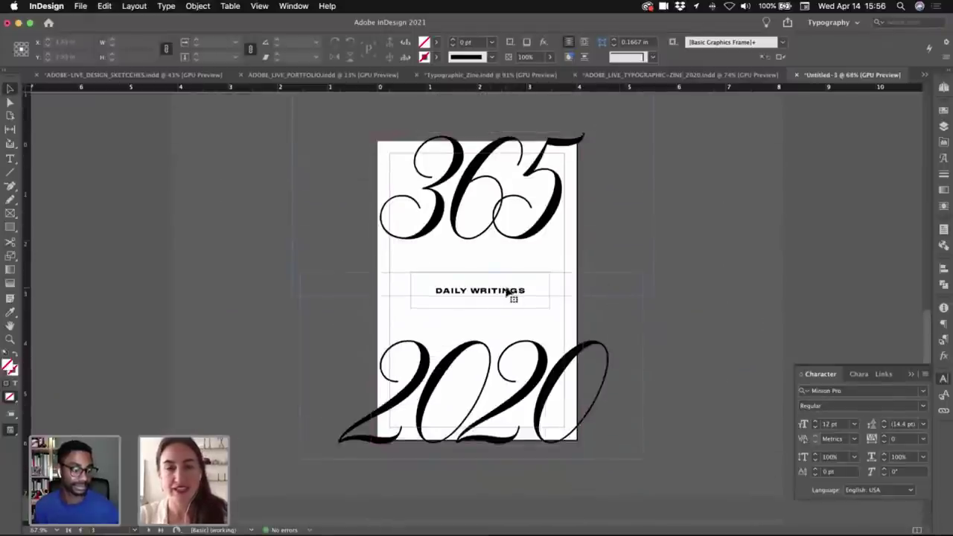
{"action": "left_click", "coordinate": [511, 295]}
{"action": "left_click", "coordinate": [502, 307]}
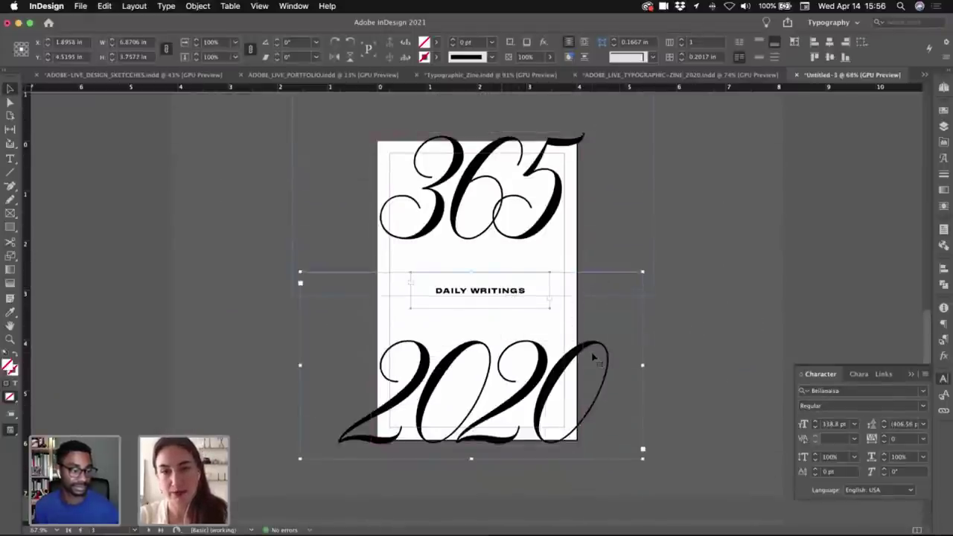
{"action": "scroll", "coordinate": [594, 358], "scroll_direction": "up", "scroll_amount": 10}
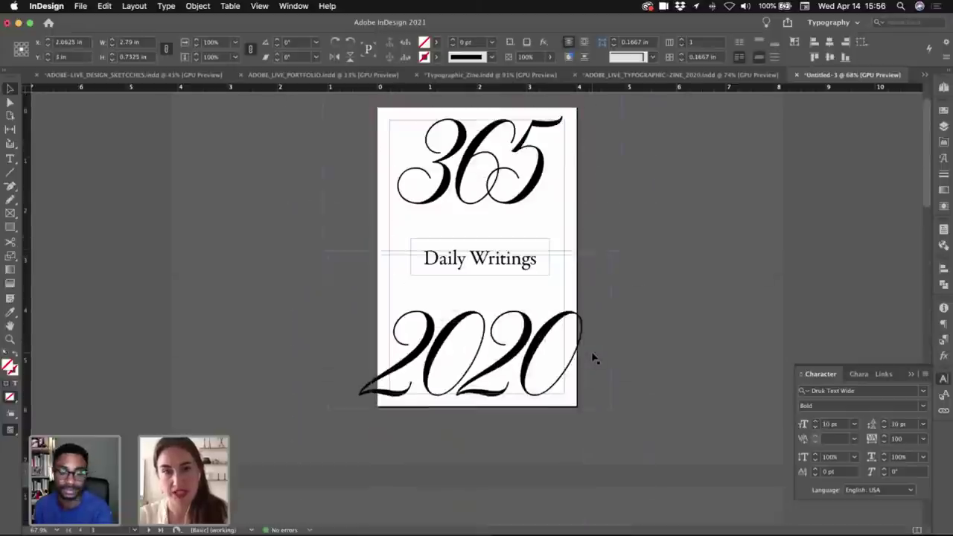
{"action": "left_click", "coordinate": [694, 270]}
{"action": "scroll", "coordinate": [707, 283], "scroll_direction": "up", "scroll_amount": 15}
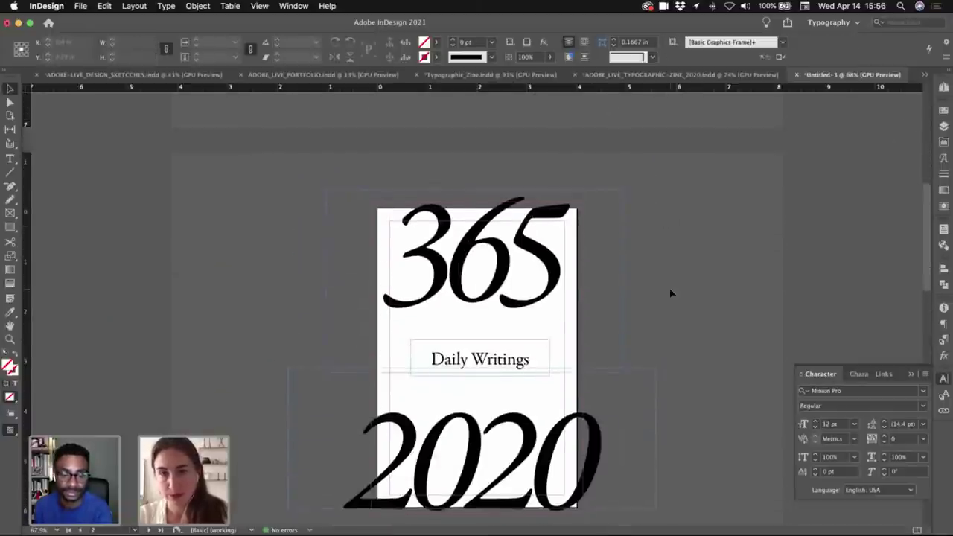
- Duplicate page 2 with the Garamond cover and place the copy right after it
{"action": "left_click", "coordinate": [941, 88]}
{"action": "left_click", "coordinate": [571, 270]}
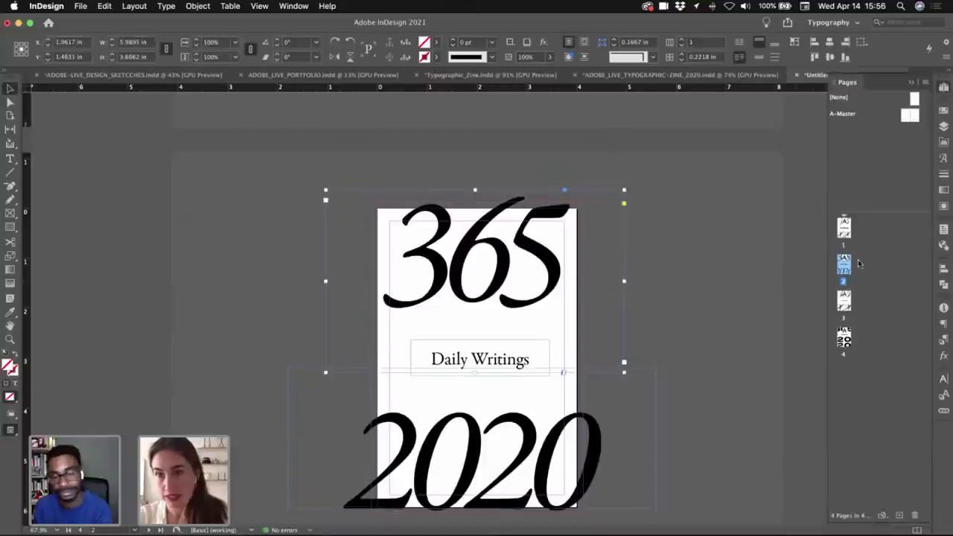
{"action": "left_click_drag", "start_coordinate": [843, 262], "coordinate": [850, 281], "text": "alt"}
- Replace the serif Daily Writings frame on the Garamond copy with the copied Druk frame, pasted in place
{"action": "left_click", "coordinate": [517, 362]}
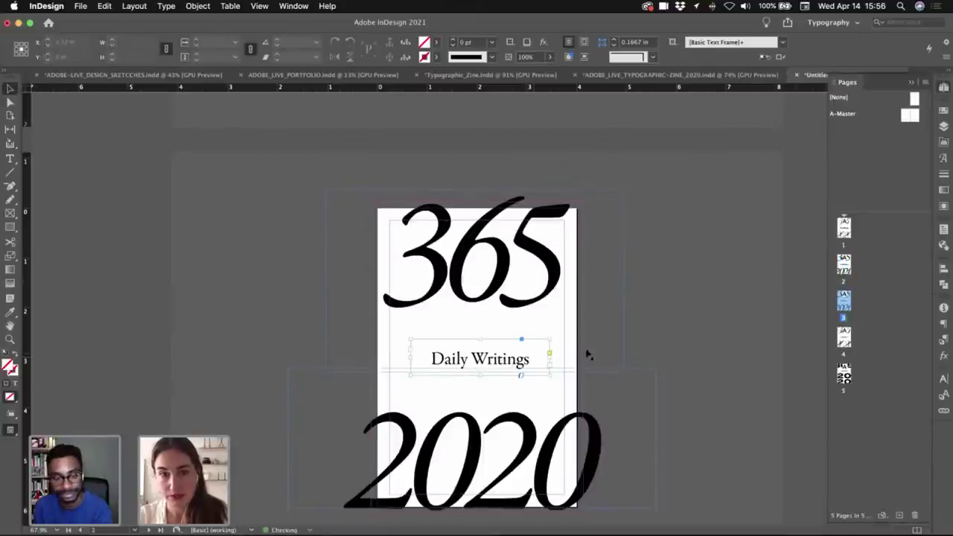
{"action": "key", "text": "BackSpace"}
{"action": "key", "text": "super+alt+shift+v"}
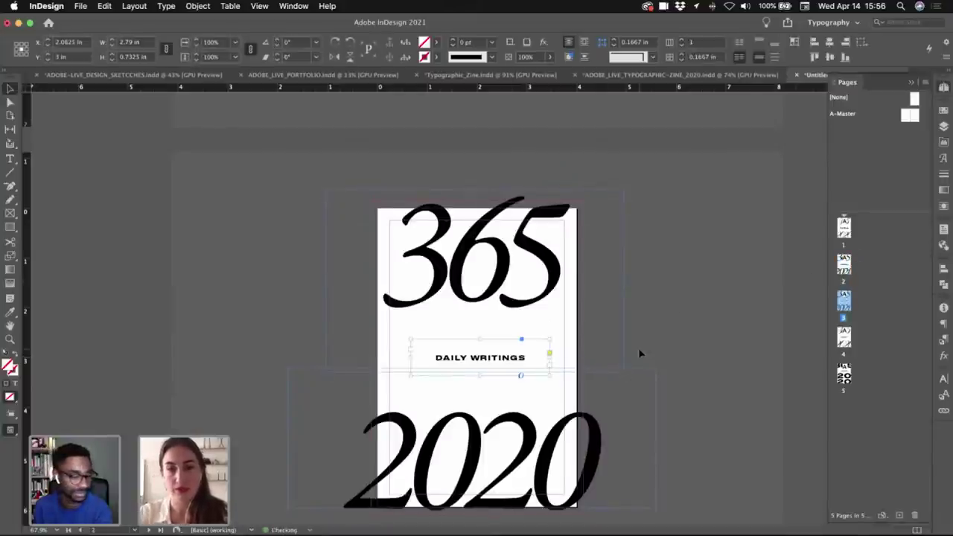
- Preview the new Garamond cover without guides and compare it with the other cover pages
{"action": "key", "text": "w"}
{"action": "left_click", "coordinate": [639, 349]}
{"action": "left_click_drag", "start_coordinate": [639, 333], "coordinate": [640, 303]}
{"action": "scroll", "coordinate": [633, 284], "scroll_direction": "down", "scroll_amount": 3}
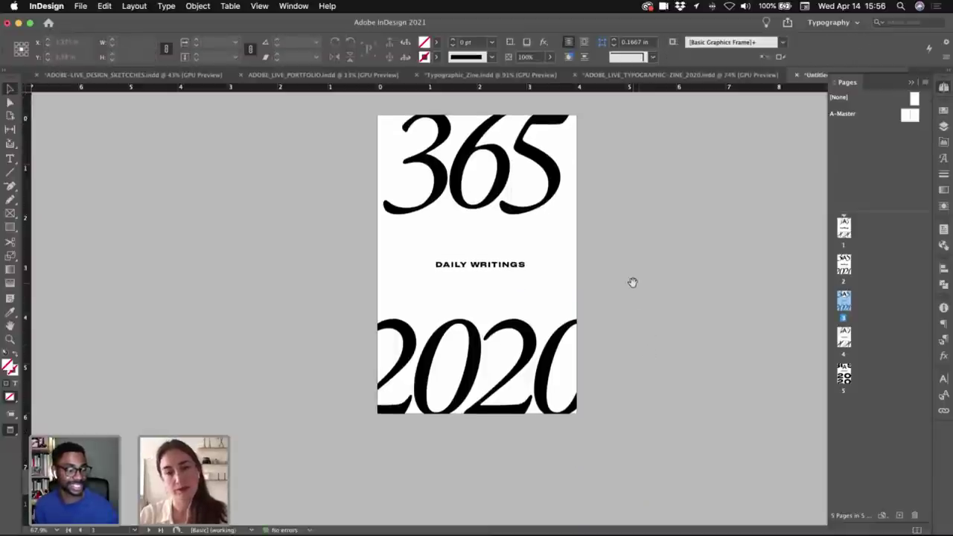
{"action": "scroll", "coordinate": [628, 307], "scroll_direction": "up", "scroll_amount": 2}
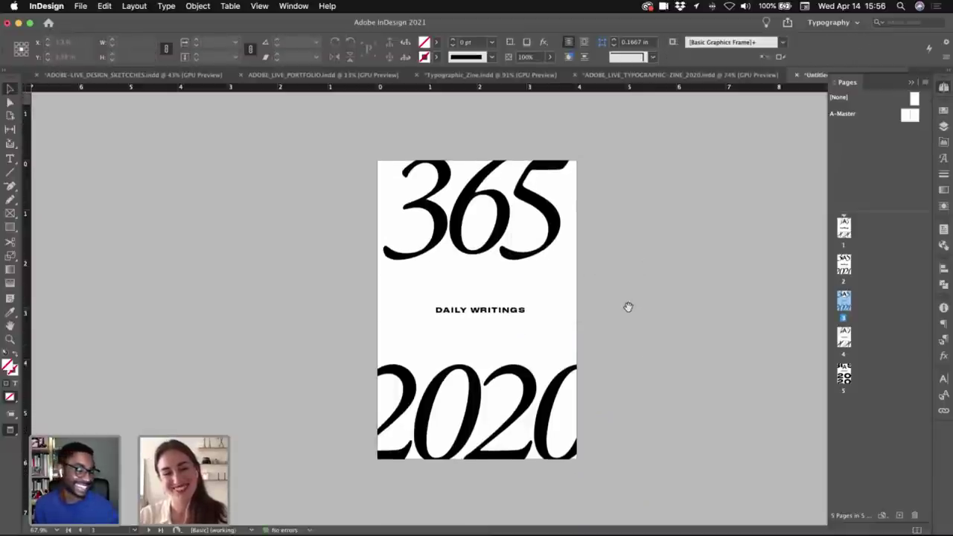
{"action": "scroll", "coordinate": [628, 307], "scroll_direction": "up", "scroll_amount": 1}
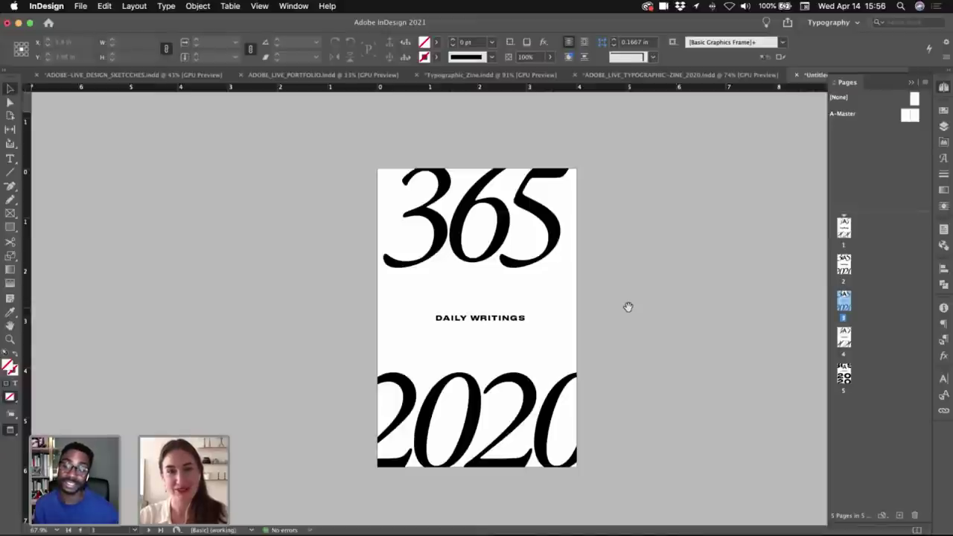
{"action": "scroll", "coordinate": [627, 306], "scroll_direction": "up", "scroll_amount": 20}
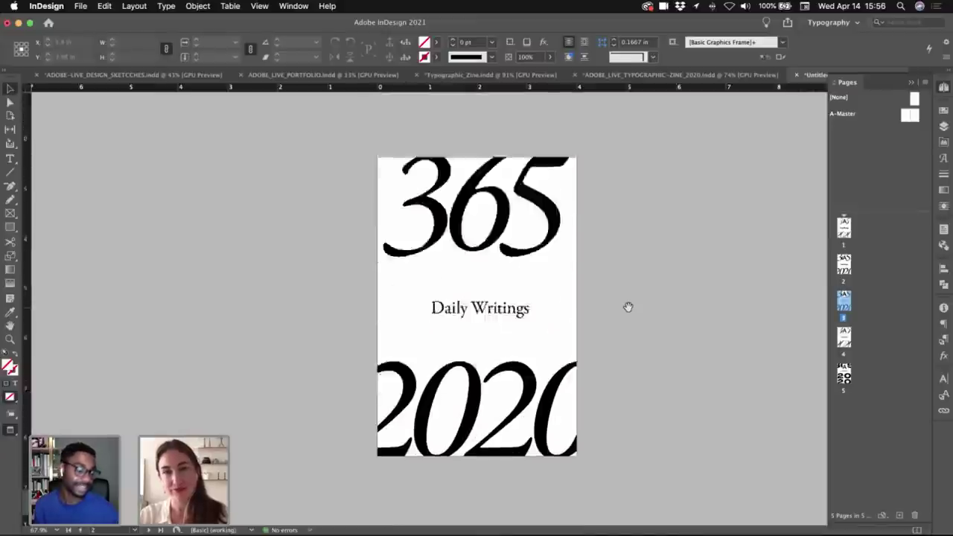
{"action": "scroll", "coordinate": [628, 307], "scroll_direction": "up", "scroll_amount": 15}
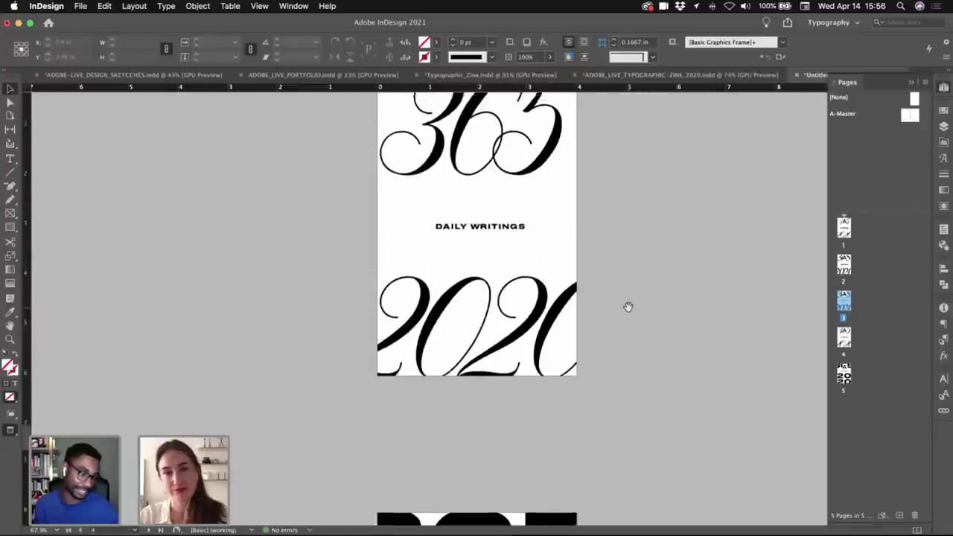
{"action": "scroll", "coordinate": [627, 307], "scroll_direction": "up", "scroll_amount": 1}
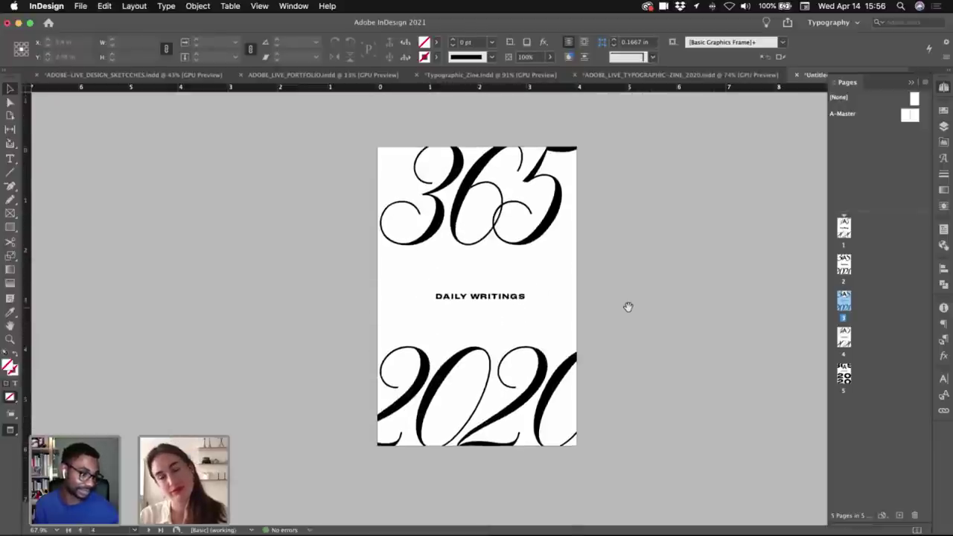
{"action": "scroll", "coordinate": [628, 307], "scroll_direction": "down", "scroll_amount": 12}
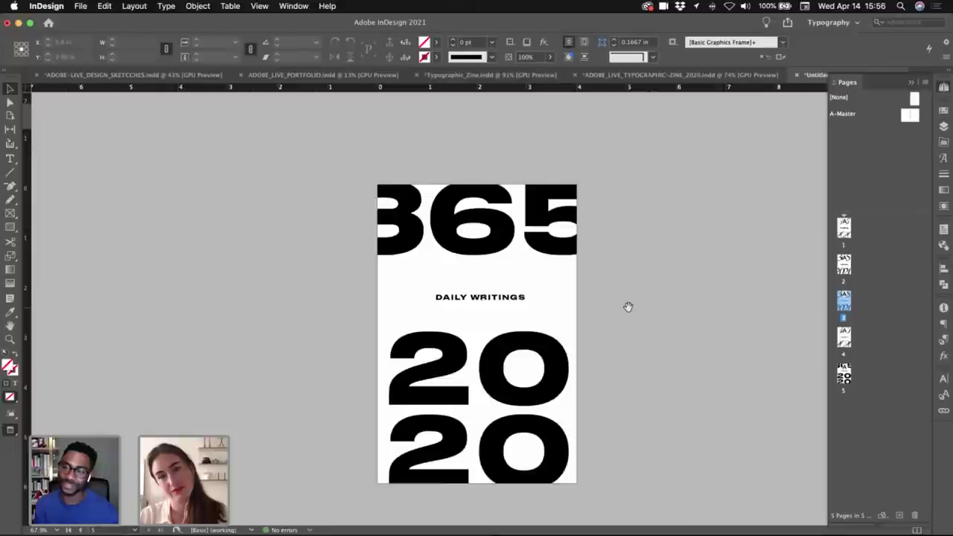
- Duplicate the stacked Druk cover as page 6 and join its two 20 lines into a single 2020 line
{"action": "left_click", "coordinate": [743, 345]}
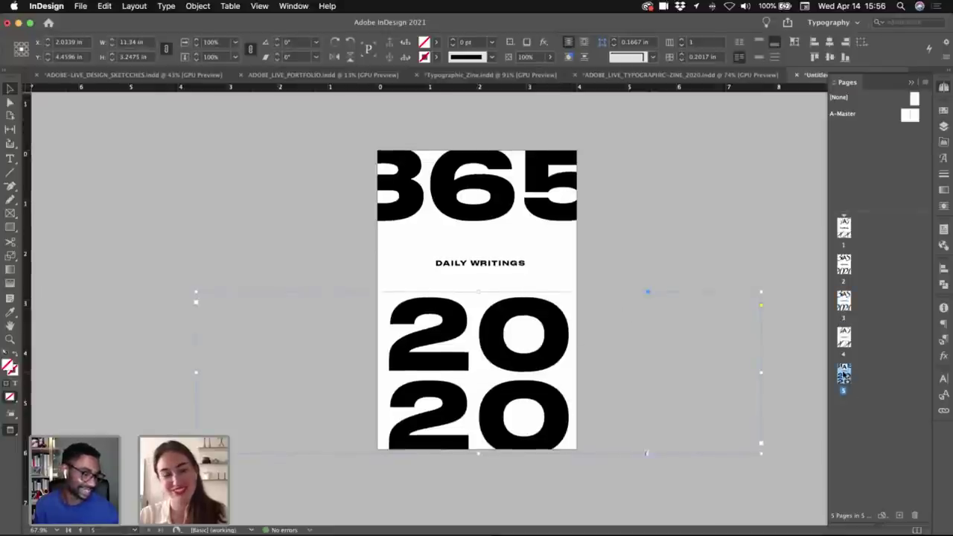
{"action": "left_click_drag", "start_coordinate": [858, 370], "coordinate": [848, 380]}
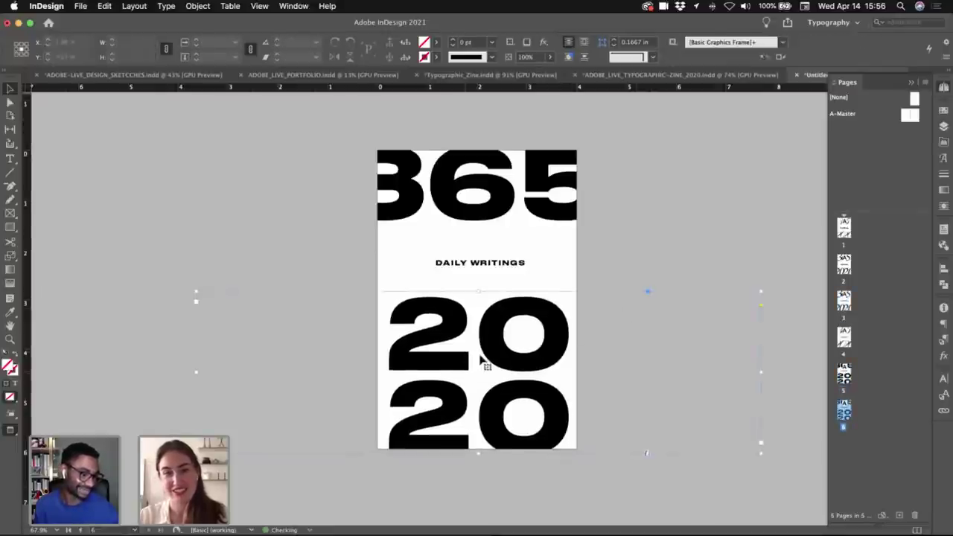
{"action": "double_click", "coordinate": [382, 395]}
{"action": "key", "text": "BackSpace"}
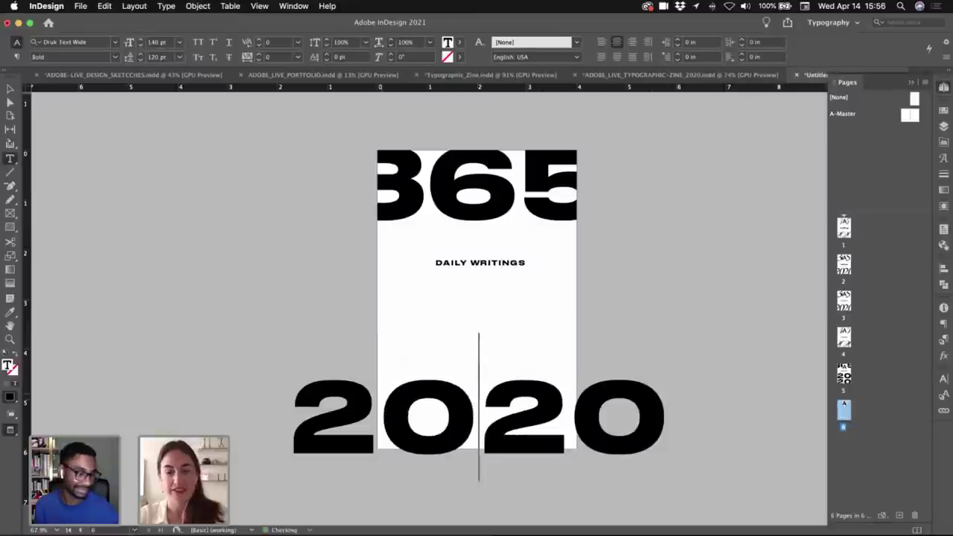
{"action": "key", "text": "Escape"}
- Set the leading of the single-line 2020 text to 90 pt and check the page in preview
{"action": "key", "text": "w"}
{"action": "triple_click", "coordinate": [406, 400]}
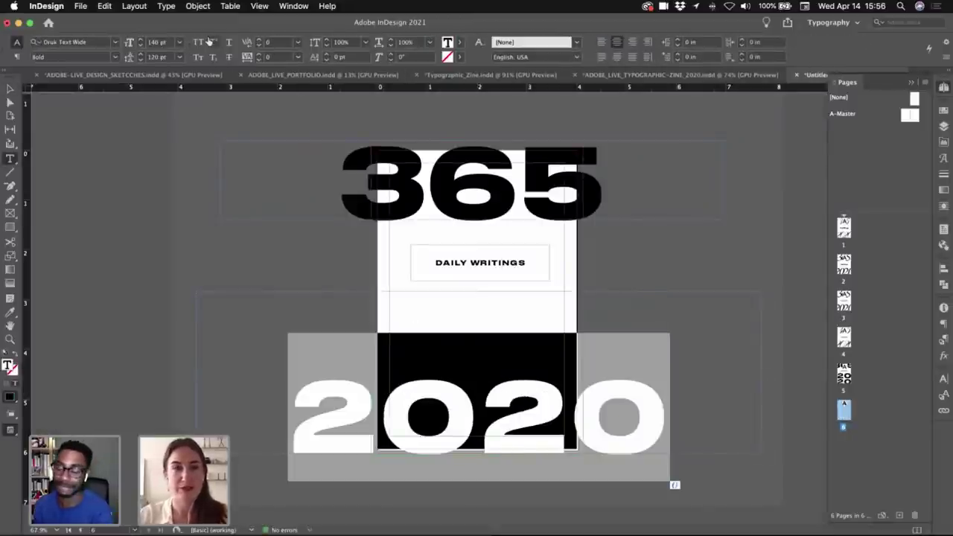
{"action": "left_click", "coordinate": [140, 60]}
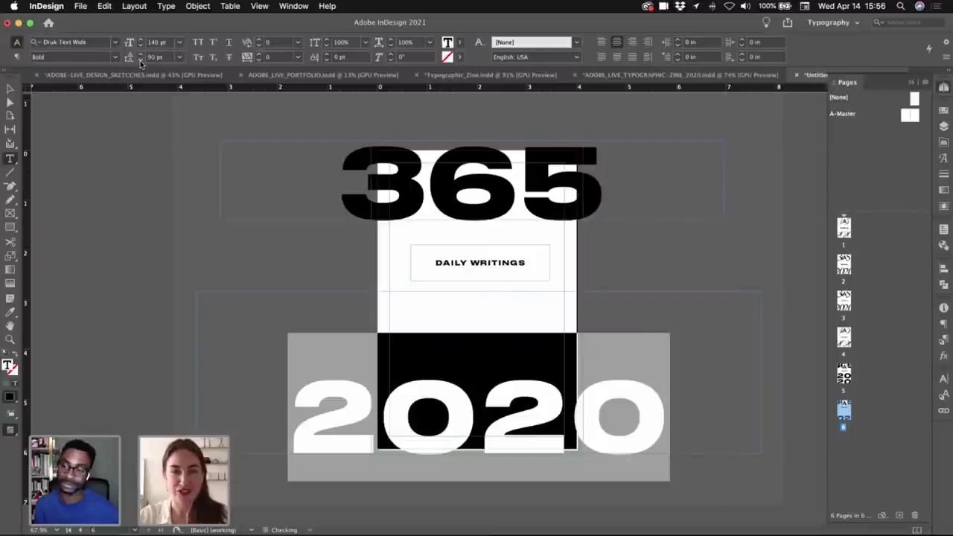
{"action": "key", "text": "Escape"}
{"action": "left_click", "coordinate": [240, 241]}
{"action": "key", "text": "w"}
{"action": "key", "text": "w"}
- Lower the upper edge of the 2020 frame to shorten it to about 2.3 in high
{"action": "double_click", "coordinate": [425, 198]}
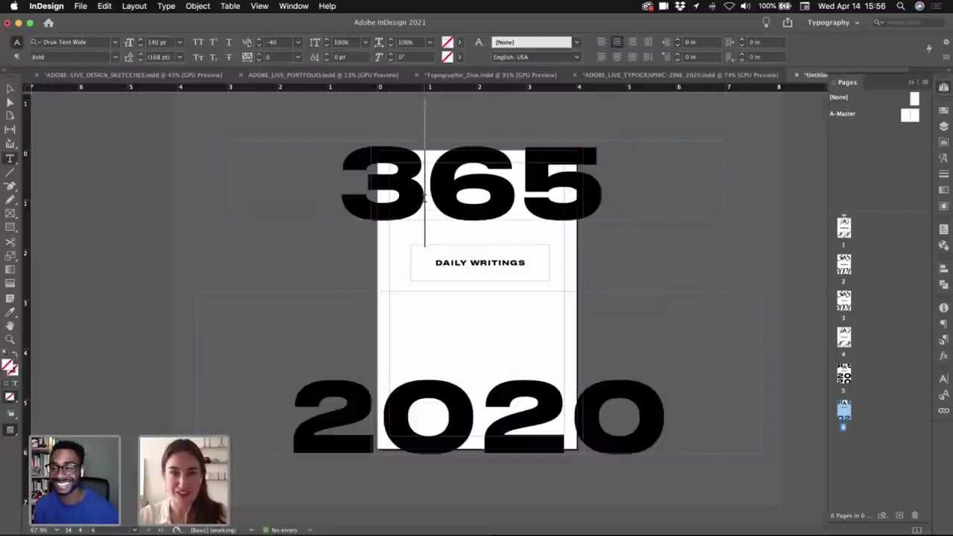
{"action": "key", "text": "super+a"}
{"action": "left_click", "coordinate": [397, 334]}
{"action": "key", "text": "super+a"}
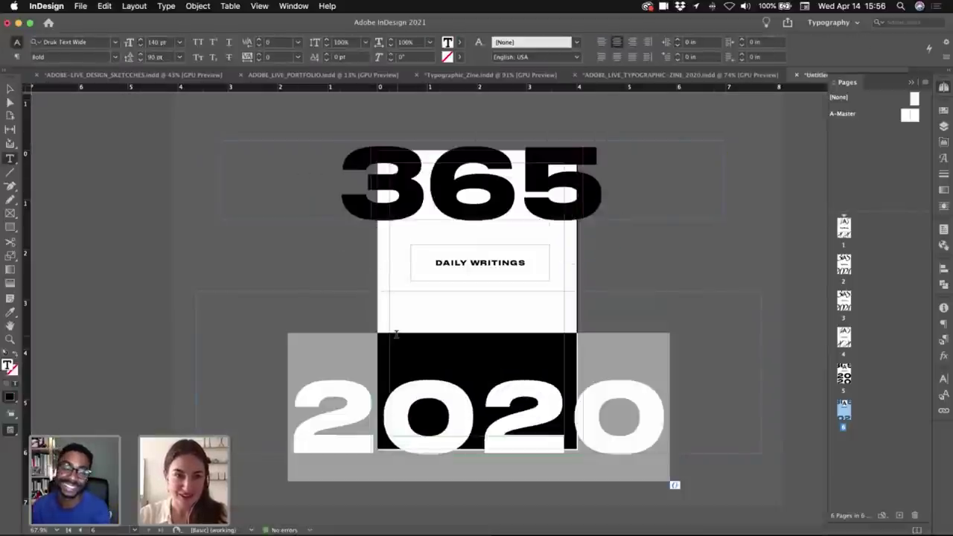
{"action": "left_click", "coordinate": [10, 89]}
{"action": "left_click_drag", "start_coordinate": [479, 293], "coordinate": [479, 330]}
- Set the 2020 text's tracking to -75 and its size to 110 pt
{"action": "key", "text": "w"}
{"action": "key", "text": "t"}
{"action": "key", "text": "super+a"}
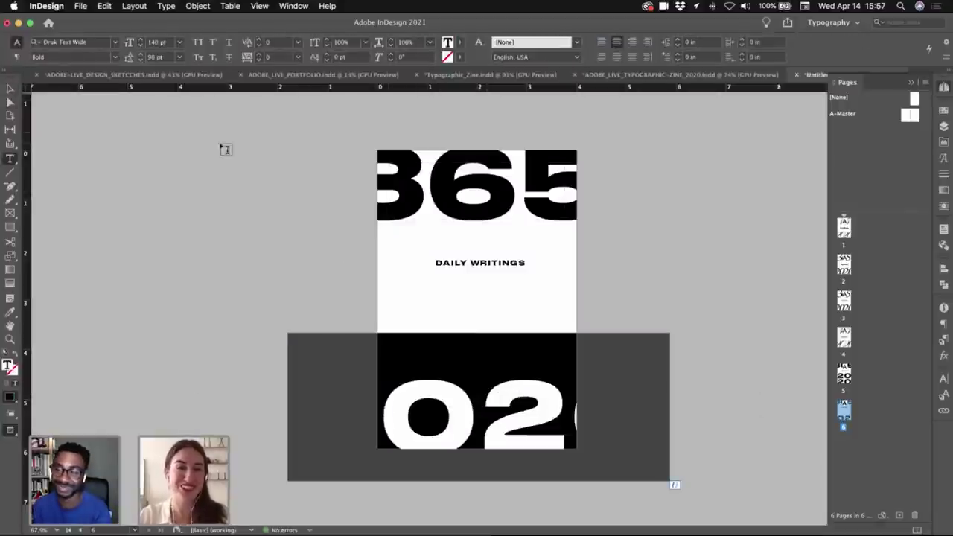
{"action": "left_click", "coordinate": [258, 60]}
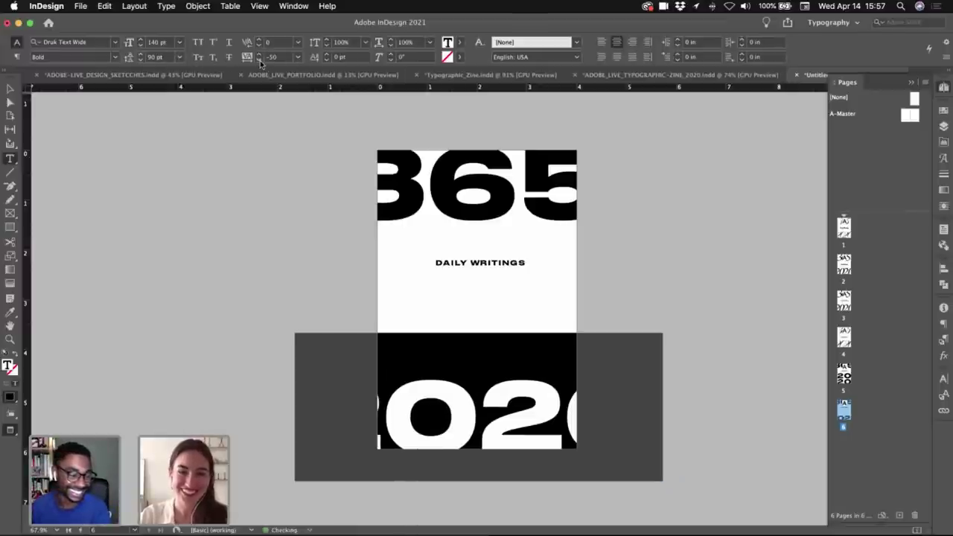
{"action": "left_click", "coordinate": [260, 60]}
{"action": "left_click", "coordinate": [141, 45]}
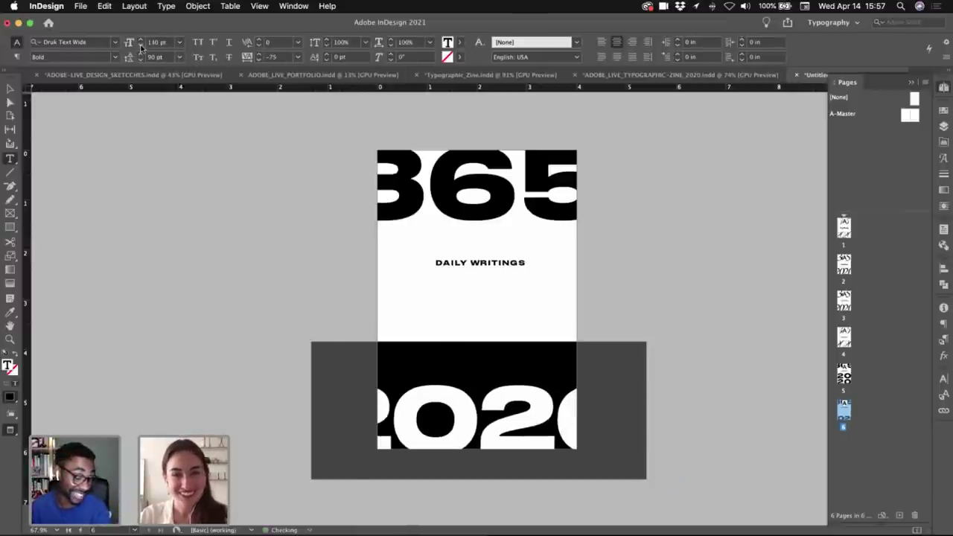
{"action": "left_click", "coordinate": [141, 46]}
{"action": "left_click", "coordinate": [140, 46]}
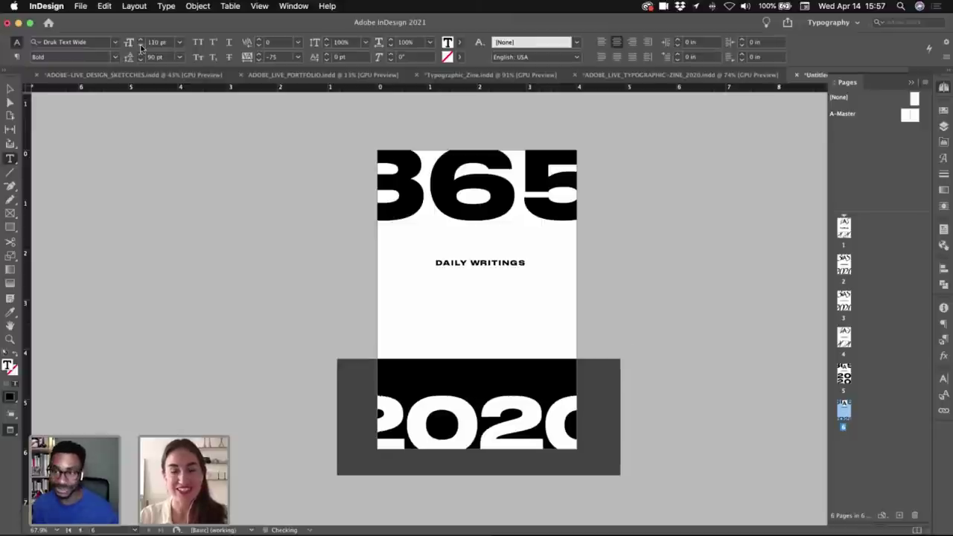
{"action": "key", "text": "Escape"}
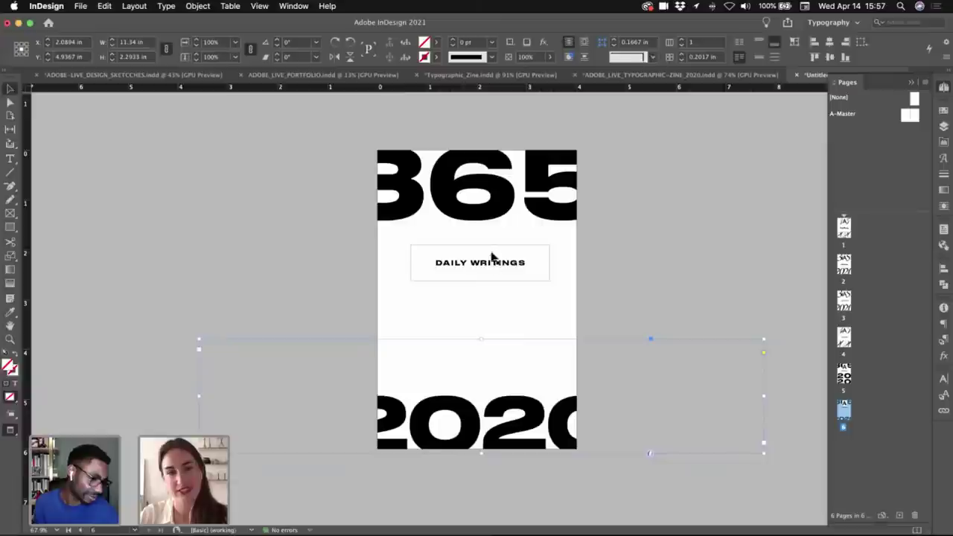
- Copy the 2020 text's formatting (110 pt, 90 pt leading, -75 tracking) onto the 365 text on page 6
{"action": "double_click", "coordinate": [425, 186]}
{"action": "key", "text": "super+a"}
{"action": "left_click", "coordinate": [9, 311]}
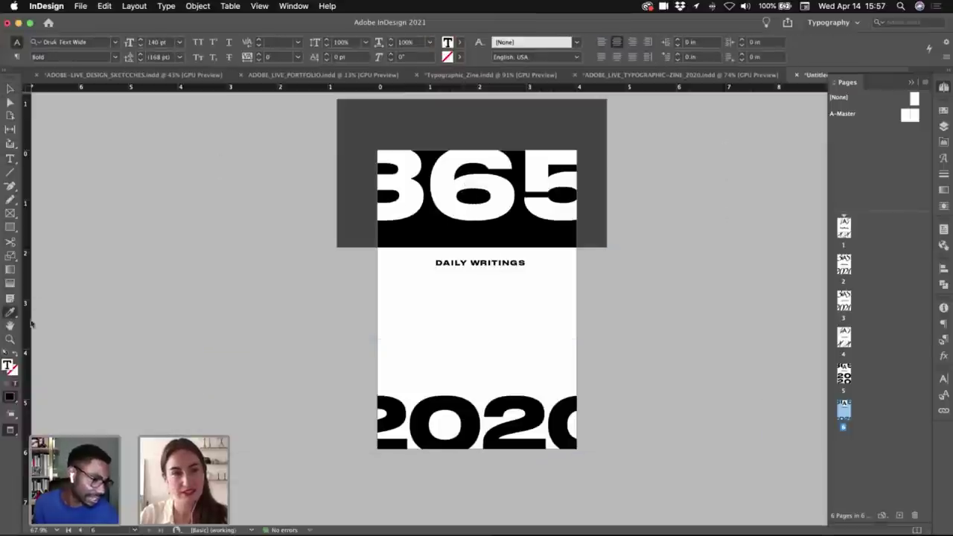
{"action": "left_click", "coordinate": [431, 402]}
{"action": "key", "text": "Escape"}
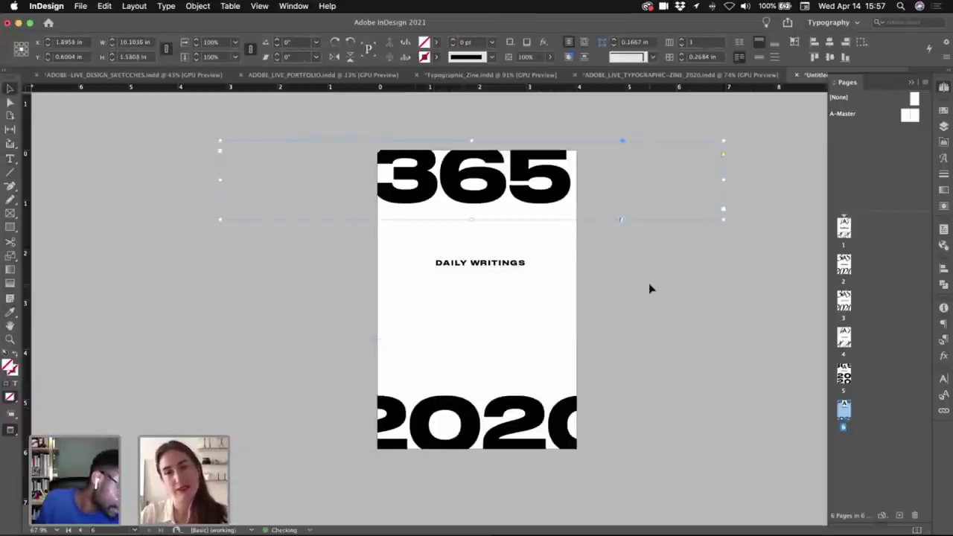
- Nudge the 365 frame right to X 2.0069 in and move the DAILY WRITINGS frame down to the page's vertical middle
{"action": "key", "text": "Right"}
{"action": "key", "text": "Right"}
{"action": "key", "text": "Right"}
{"action": "key", "text": "Right"}
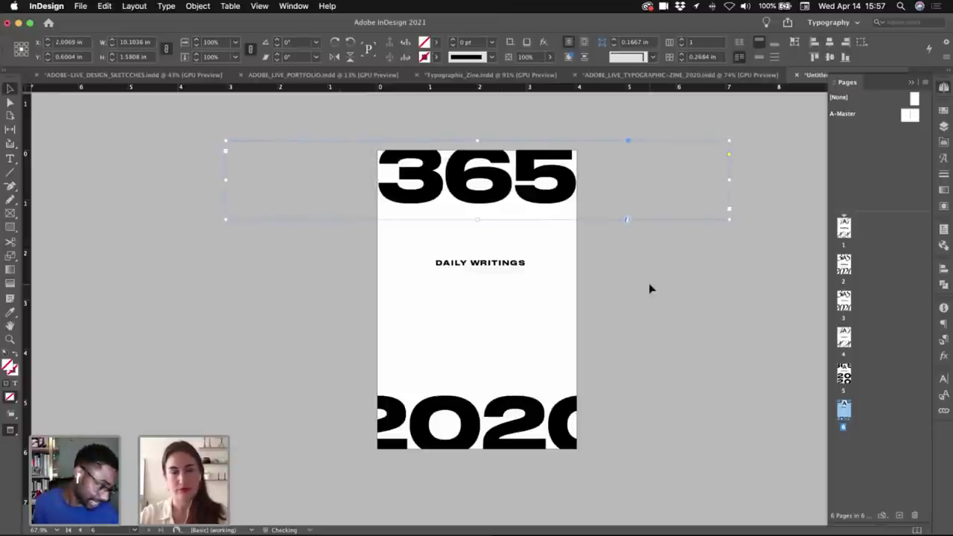
{"action": "left_click_drag", "start_coordinate": [509, 266], "coordinate": [503, 306]}
{"action": "left_click", "coordinate": [807, 439]}
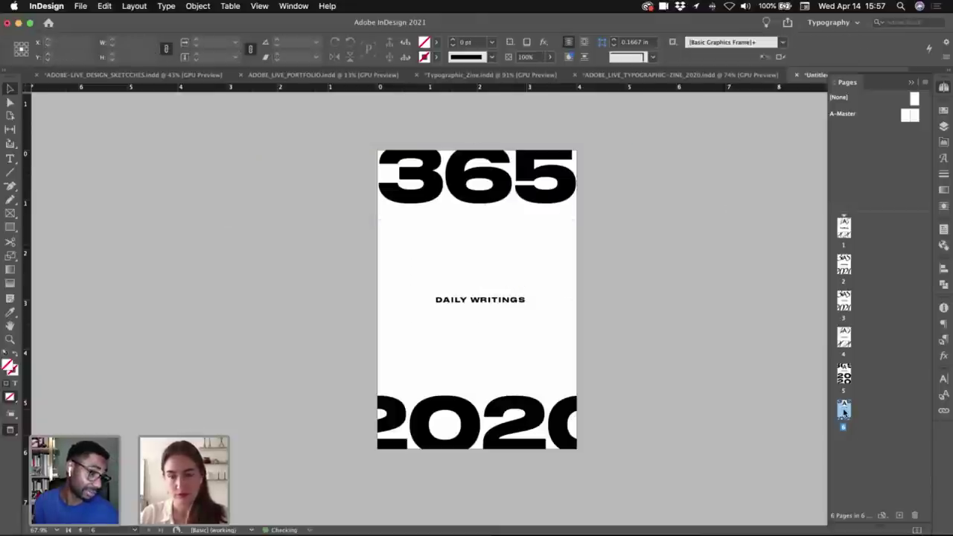
- Duplicate page 6 as page 7 and set the font of its DAILY WRITINGS text to Bellanaisa
{"action": "left_click_drag", "start_coordinate": [843, 412], "coordinate": [858, 412]}
{"action": "double_click", "coordinate": [478, 295]}
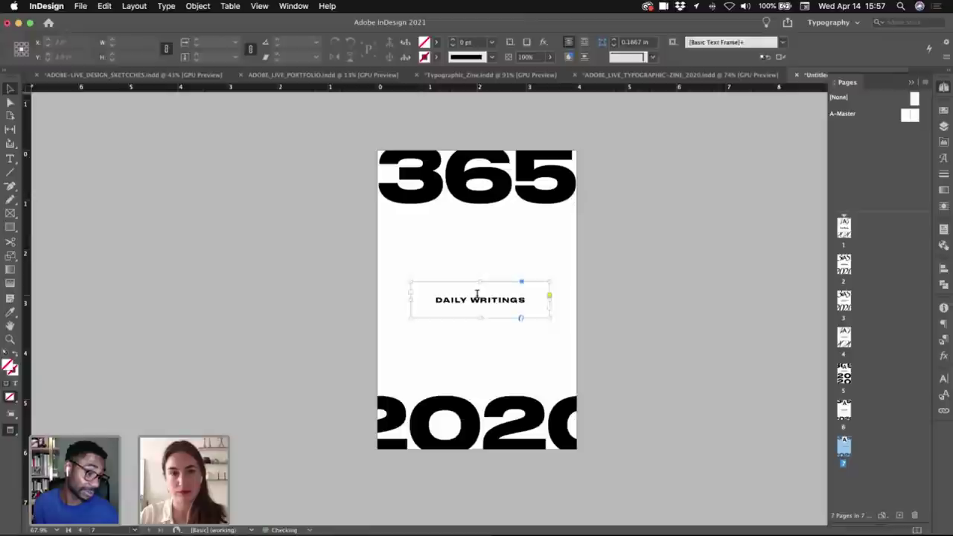
{"action": "key", "text": "super+a"}
{"action": "left_click", "coordinate": [53, 42]}
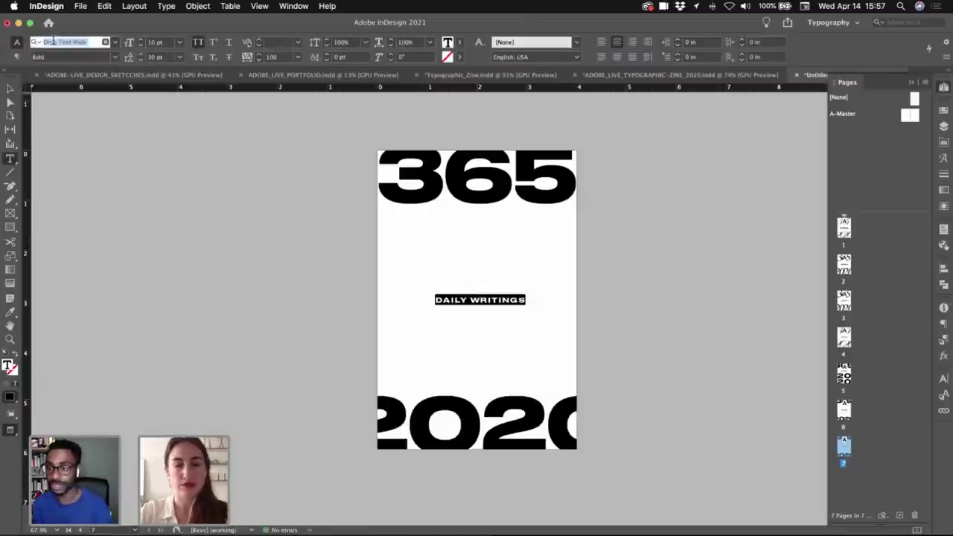
{"action": "type", "text": "bella"}
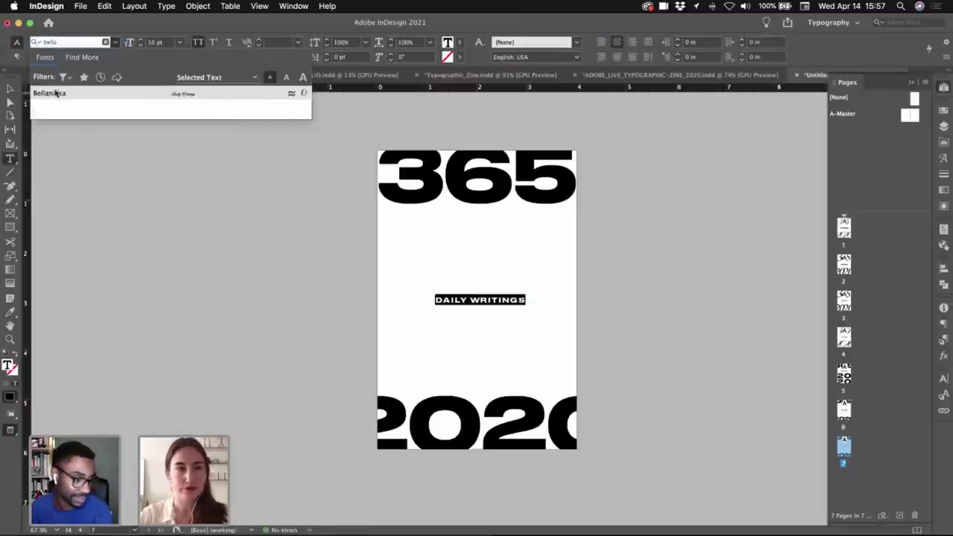
{"action": "left_click", "coordinate": [54, 95]}
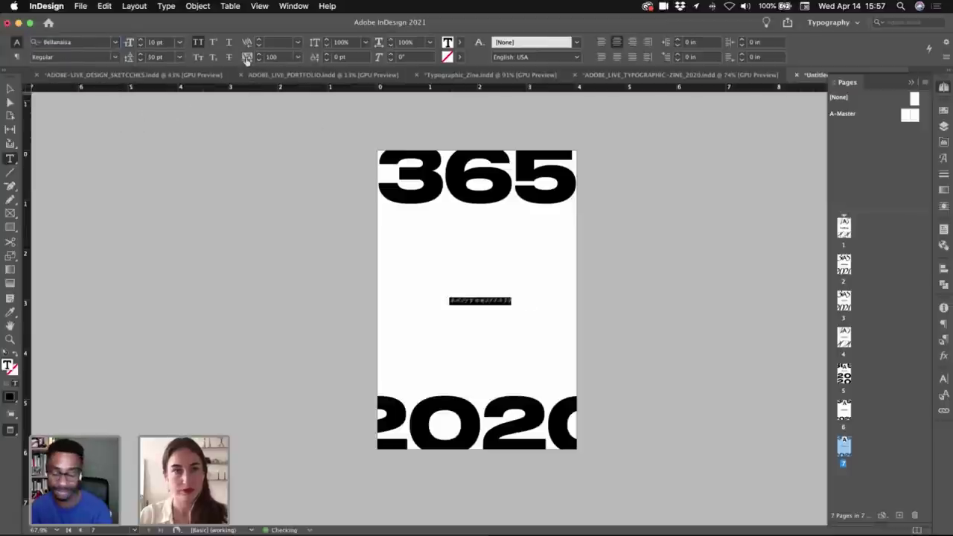
- Turn off all caps for the Daily Writings text and set its kerning to Metrics and tracking to 0
{"action": "left_click", "coordinate": [298, 42]}
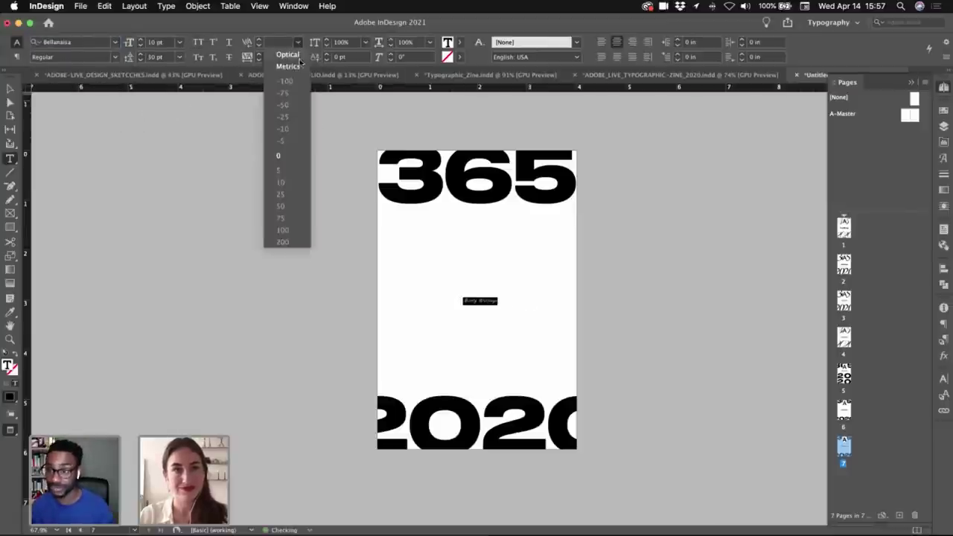
{"action": "left_click", "coordinate": [289, 67]}
{"action": "left_click", "coordinate": [298, 57]}
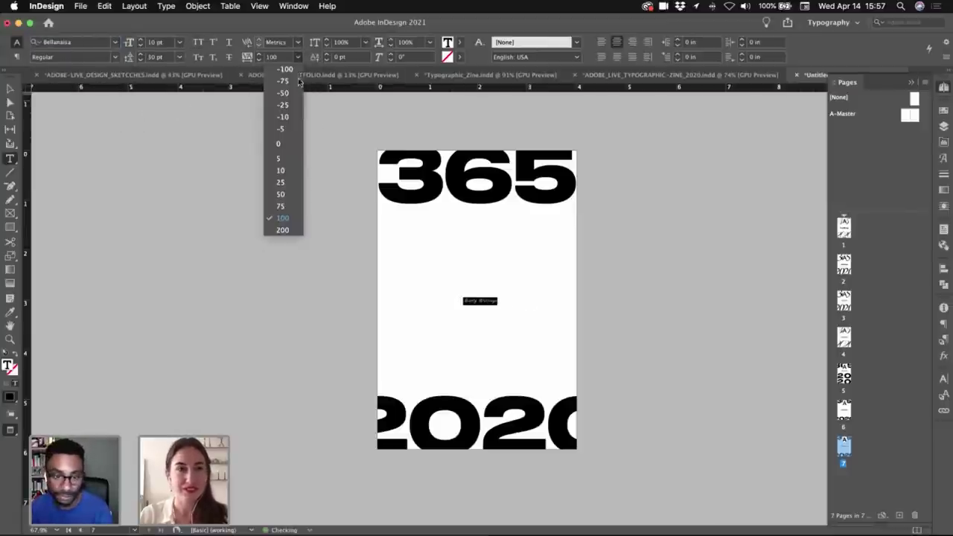
{"action": "left_click", "coordinate": [282, 217]}
{"action": "key", "text": "super+z"}
{"action": "key", "text": "super+z"}
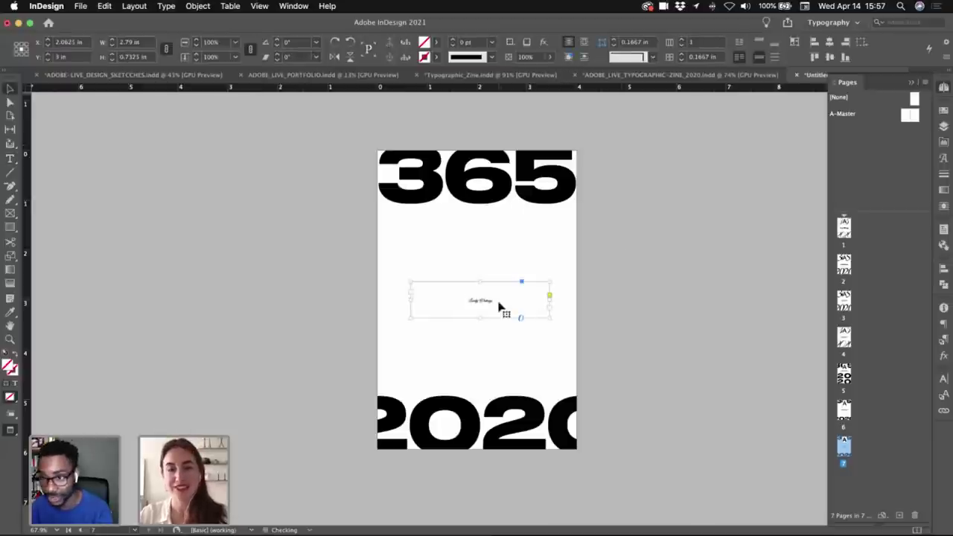
- Raise the size of the script Daily Writings text to 60 pt
{"action": "left_click", "coordinate": [140, 39], "text": "shift"}
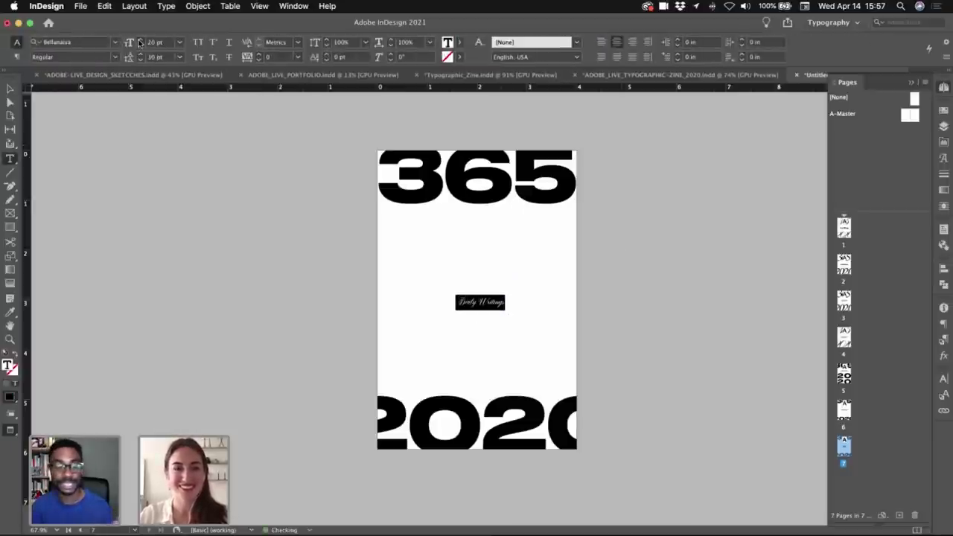
{"action": "left_click", "coordinate": [139, 39], "text": "shift"}
{"action": "left_click", "coordinate": [139, 39], "text": "shift"}
{"action": "left_click", "coordinate": [139, 39], "text": "shift"}
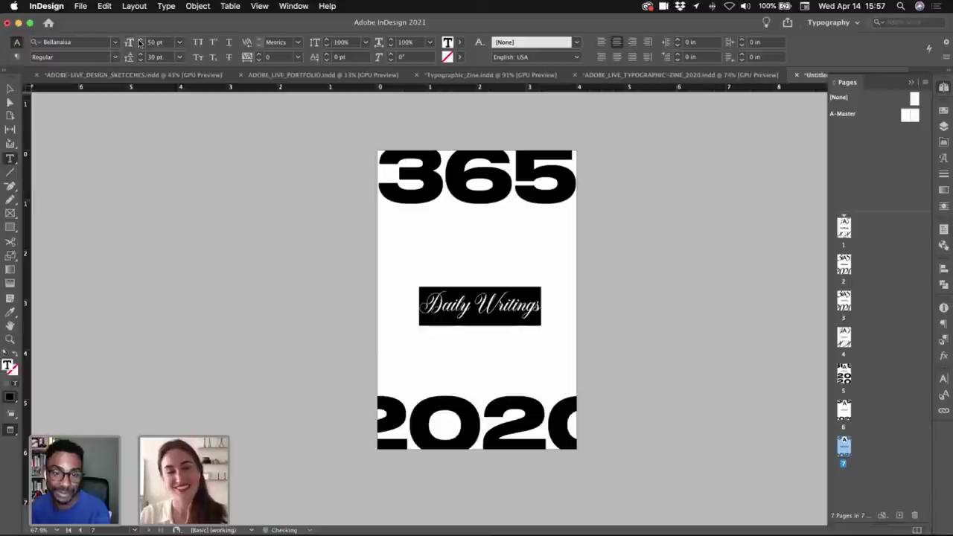
{"action": "left_click", "coordinate": [140, 43], "text": "shift"}
{"action": "key", "text": "Escape"}
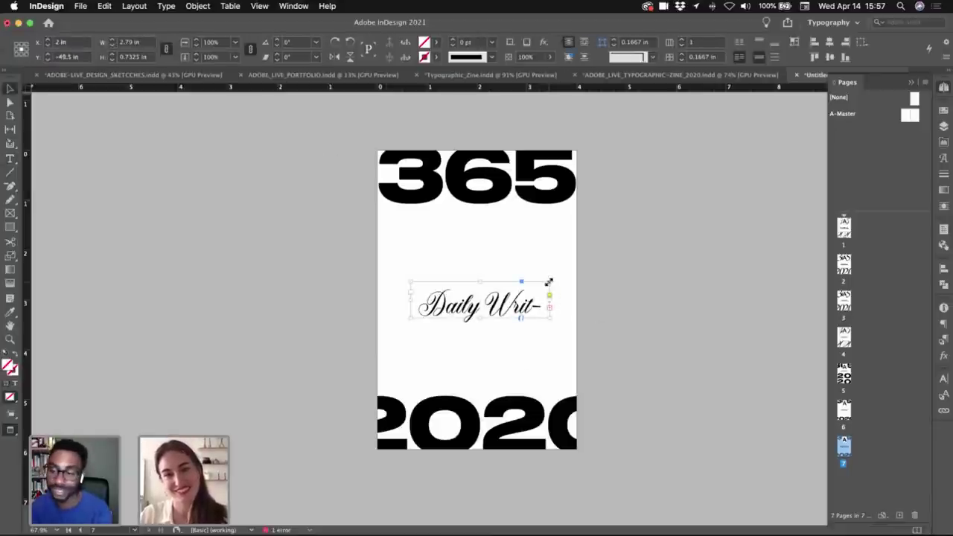
- Enlarge the Daily Writings frame to about 2.9 × 0.77 in to fit its text and centre it on page 7
{"action": "double_click", "coordinate": [549, 281]}
{"action": "left_click_drag", "start_coordinate": [516, 308], "coordinate": [522, 298]}
{"action": "left_click", "coordinate": [698, 245]}
{"action": "left_click", "coordinate": [667, 261]}
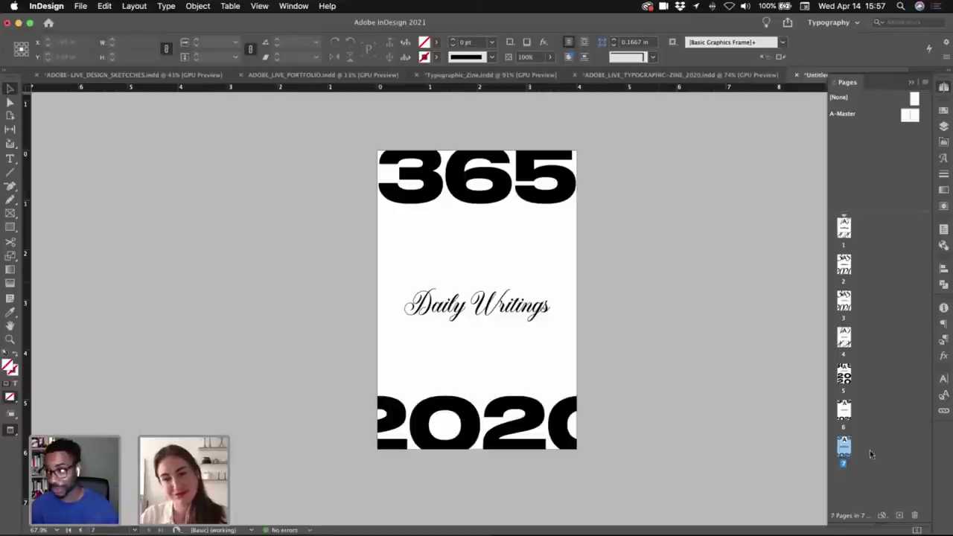
- Duplicate page 7 as page 8 and open the character settings for its 365 and 2020 frames
{"action": "left_click_drag", "start_coordinate": [845, 448], "coordinate": [857, 449], "text": "alt"}
{"action": "key", "text": "super+alt+shift+v"}
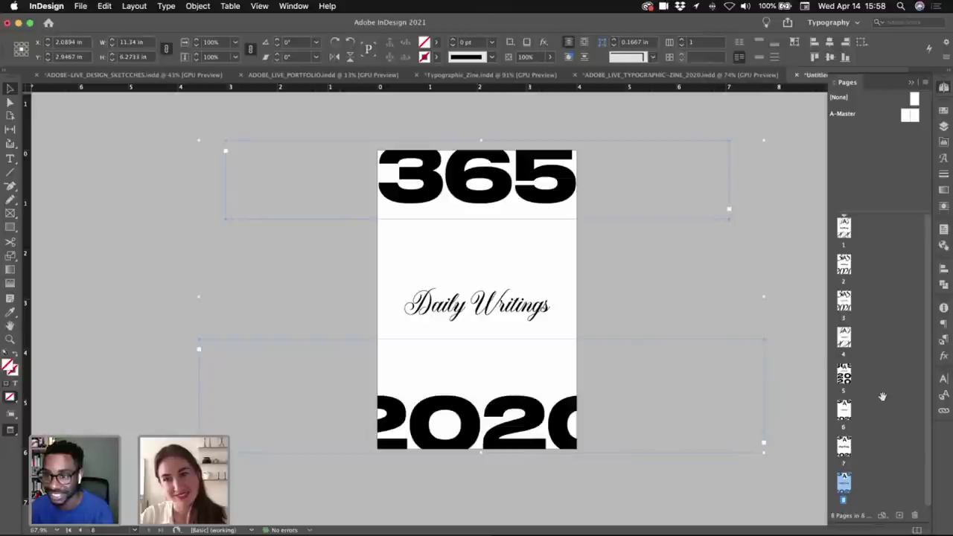
{"action": "left_click", "coordinate": [944, 381]}
{"action": "left_click", "coordinate": [852, 391]}
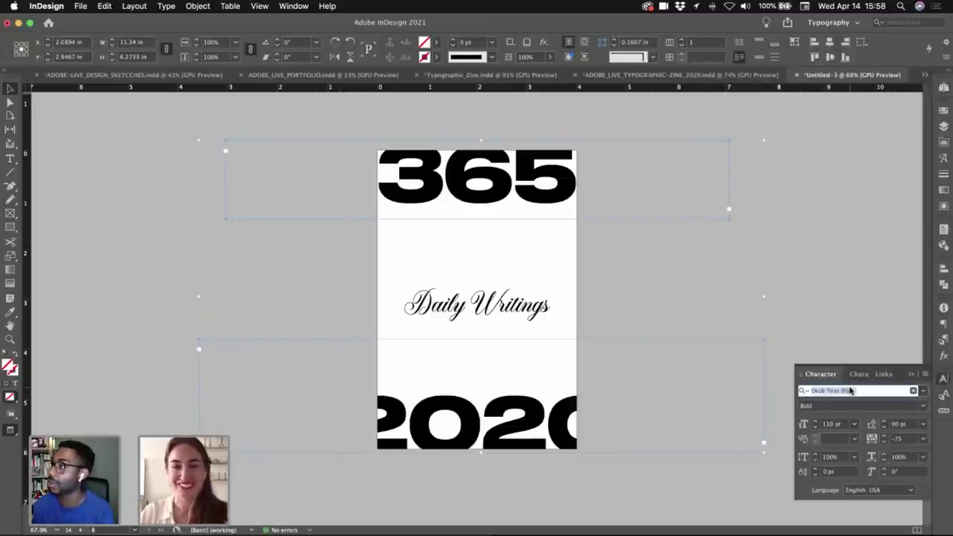
{"action": "left_click", "coordinate": [807, 330]}
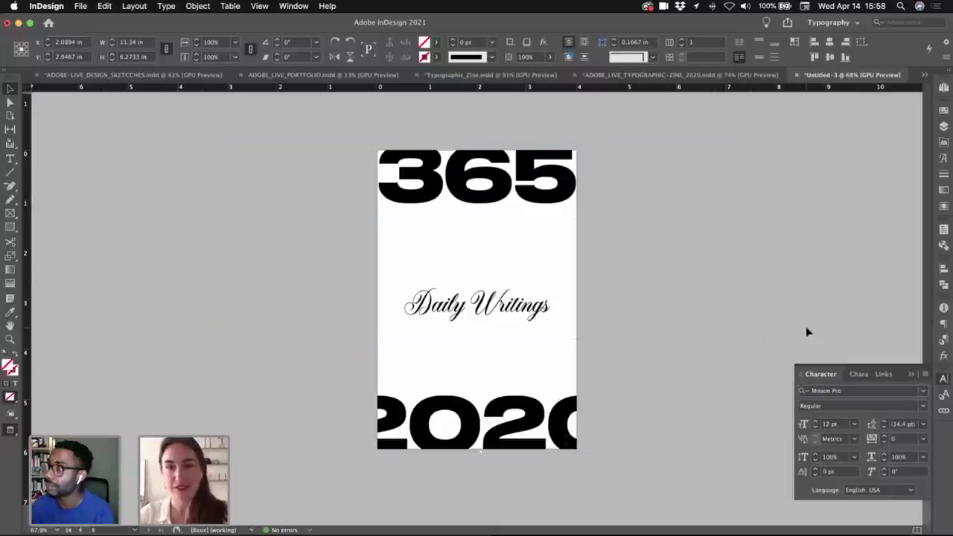
- Copy the Garamond Premier Pro Italic 365 and 2020 frames from page 3
{"action": "key", "text": "super+minus"}
{"action": "key", "text": "super+minus"}
{"action": "scroll", "coordinate": [597, 206], "scroll_direction": "down", "scroll_amount": 10}
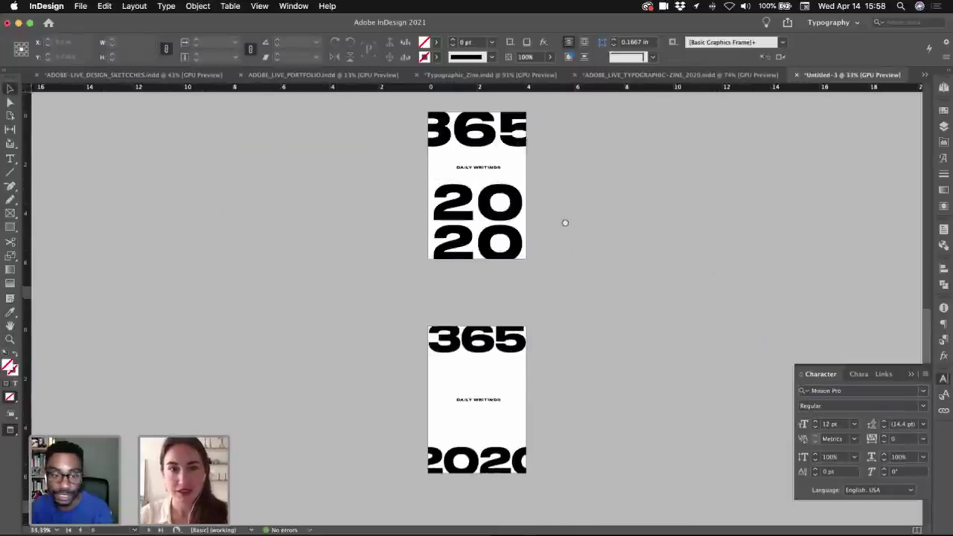
{"action": "scroll", "coordinate": [578, 405], "scroll_direction": "up", "scroll_amount": 3}
{"action": "left_click", "coordinate": [492, 335]}
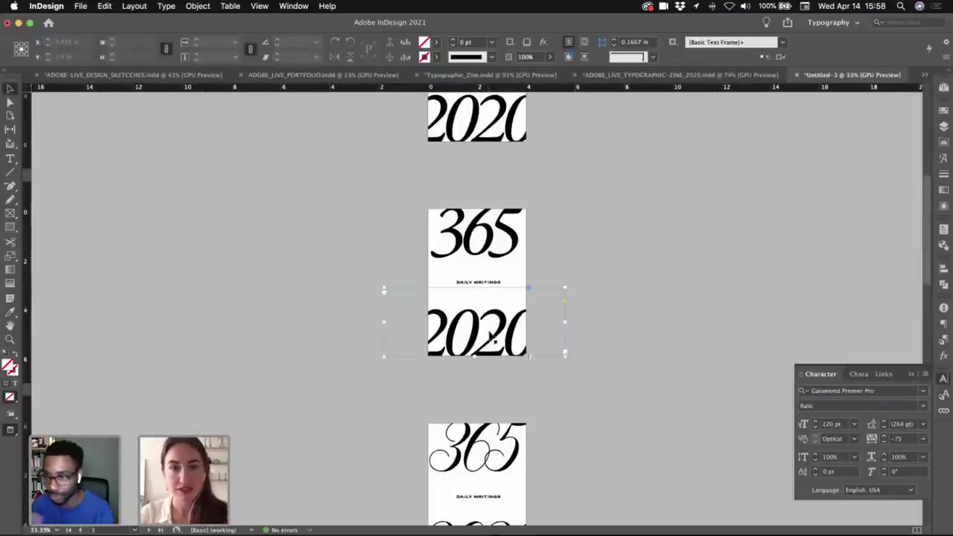
{"action": "left_click", "coordinate": [504, 240], "text": "shift"}
{"action": "scroll", "coordinate": [584, 134], "scroll_direction": "down", "scroll_amount": 10}
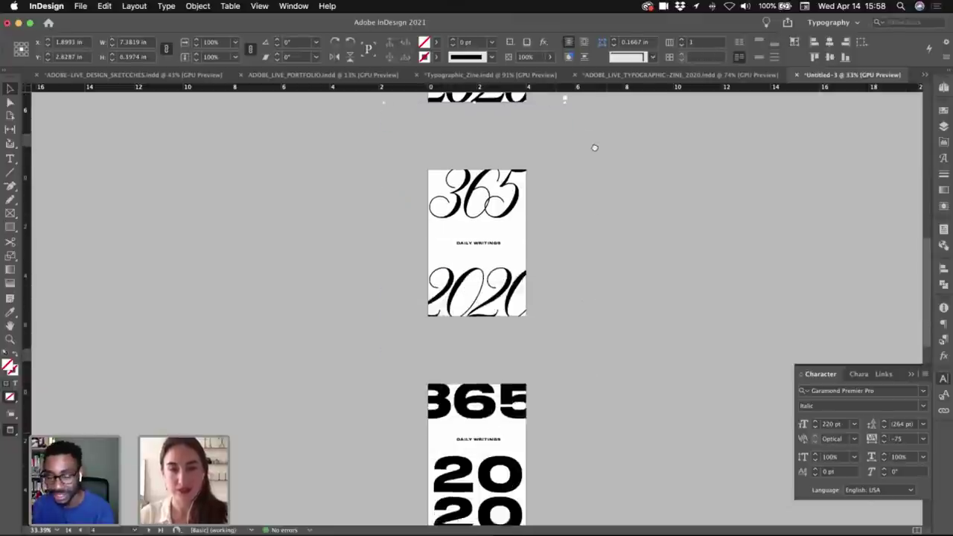
- Delete the Druk 365 and 2020 on page 7 and paste the copied Garamond italic frames in place
{"action": "left_click", "coordinate": [515, 358]}
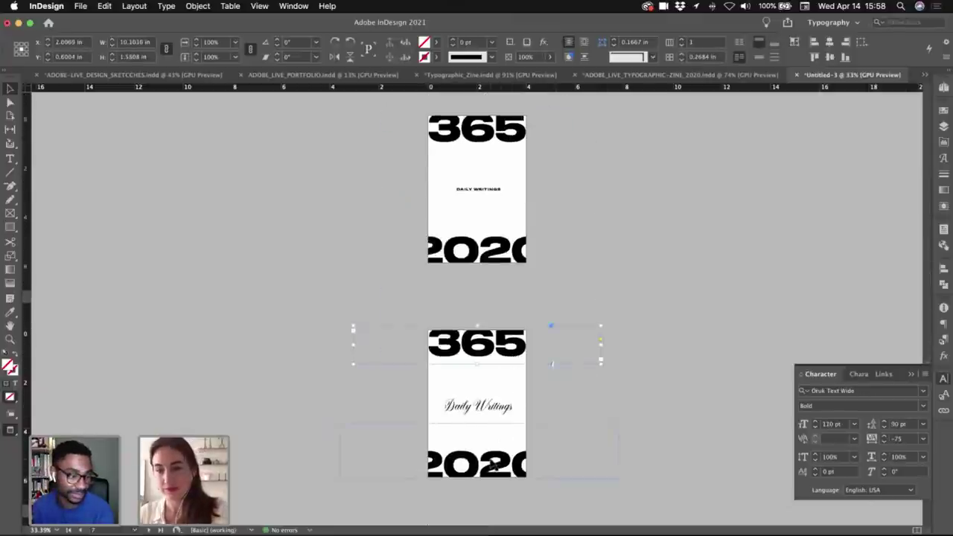
{"action": "key", "text": "BackSpace"}
{"action": "left_click", "coordinate": [492, 464]}
{"action": "key", "text": "BackSpace"}
{"action": "key", "text": "alt+shift+super+v"}
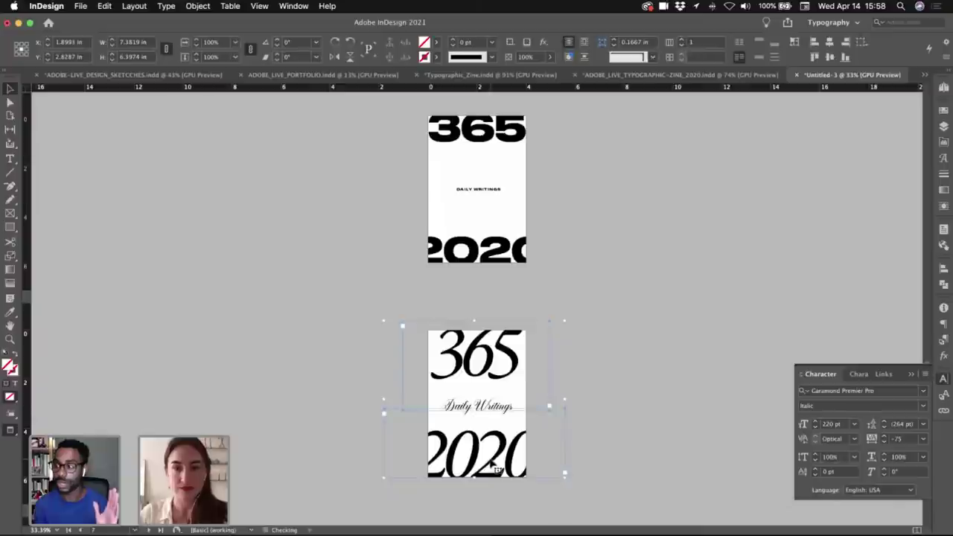
{"action": "left_click", "coordinate": [602, 396]}
- Scale the Daily Writings frame on page 8 down to about 2.13 in wide, with its text at 43.74 pt
{"action": "scroll", "coordinate": [607, 313], "scroll_direction": "down", "scroll_amount": 3}
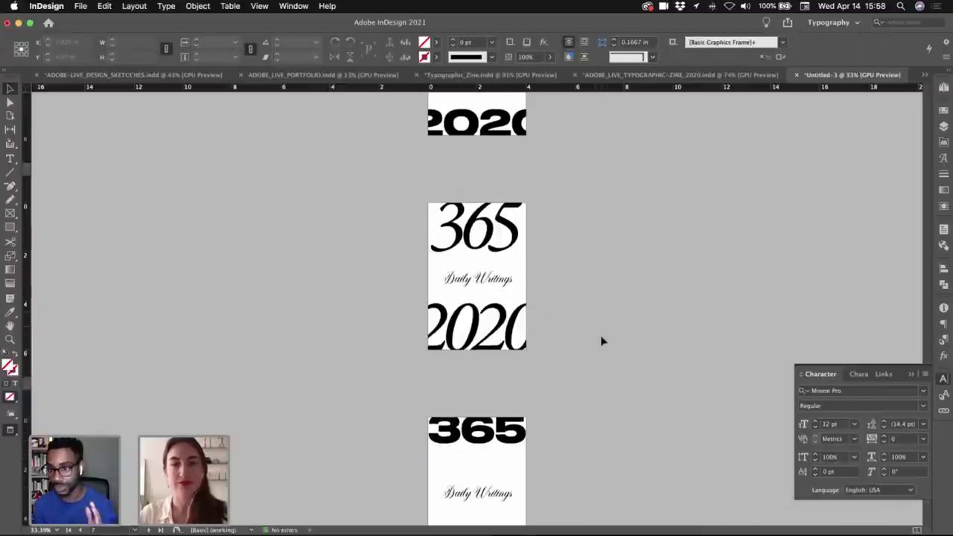
{"action": "scroll", "coordinate": [603, 340], "scroll_direction": "down", "scroll_amount": 2}
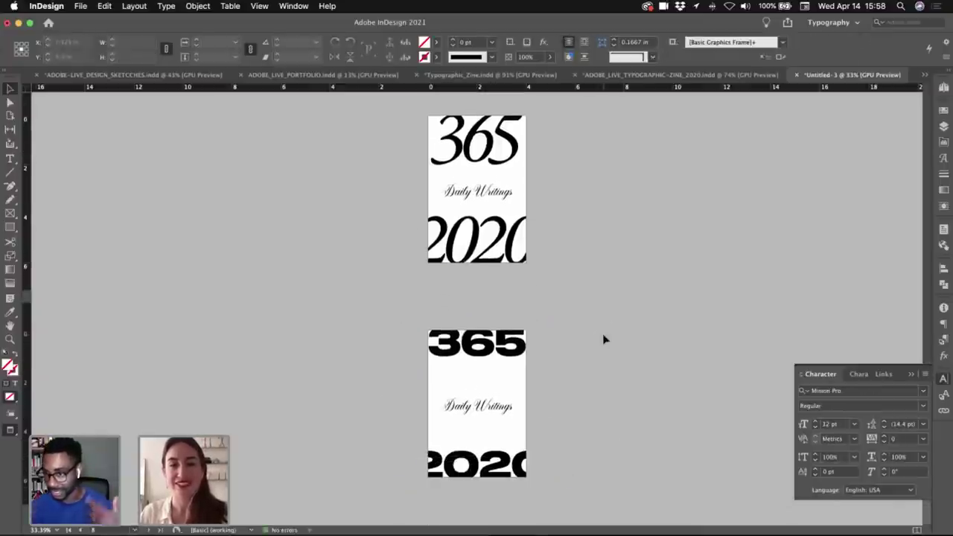
{"action": "triple_click", "coordinate": [493, 409]}
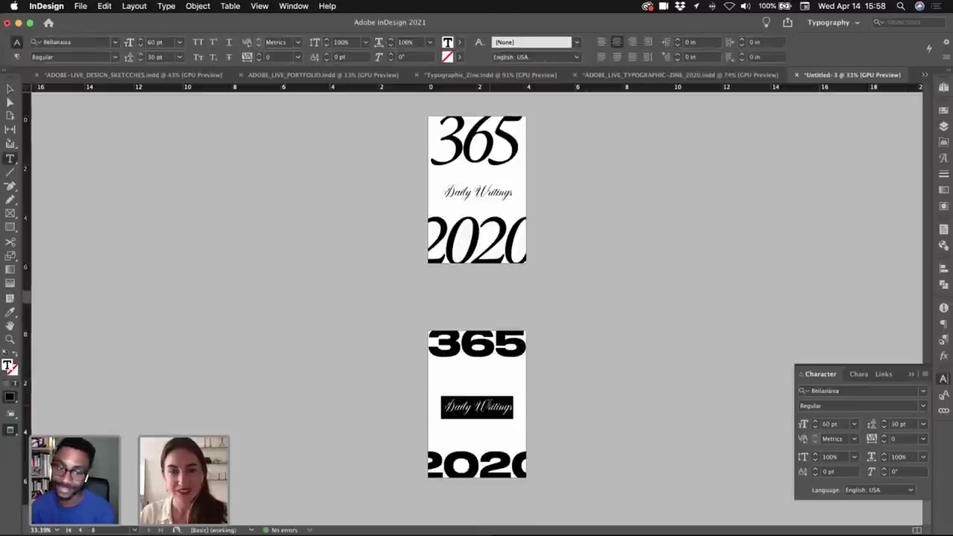
{"action": "key", "text": "Escape"}
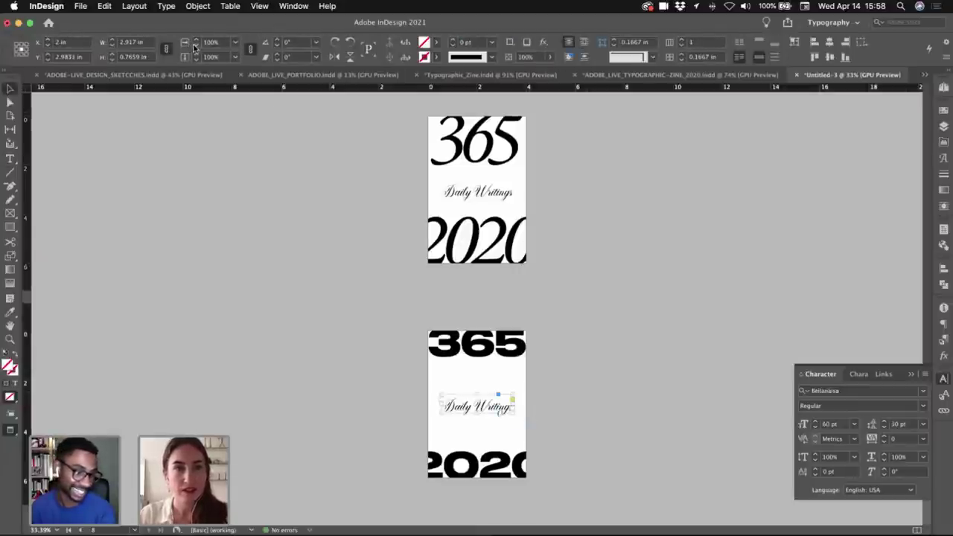
{"action": "left_click", "coordinate": [598, 366]}
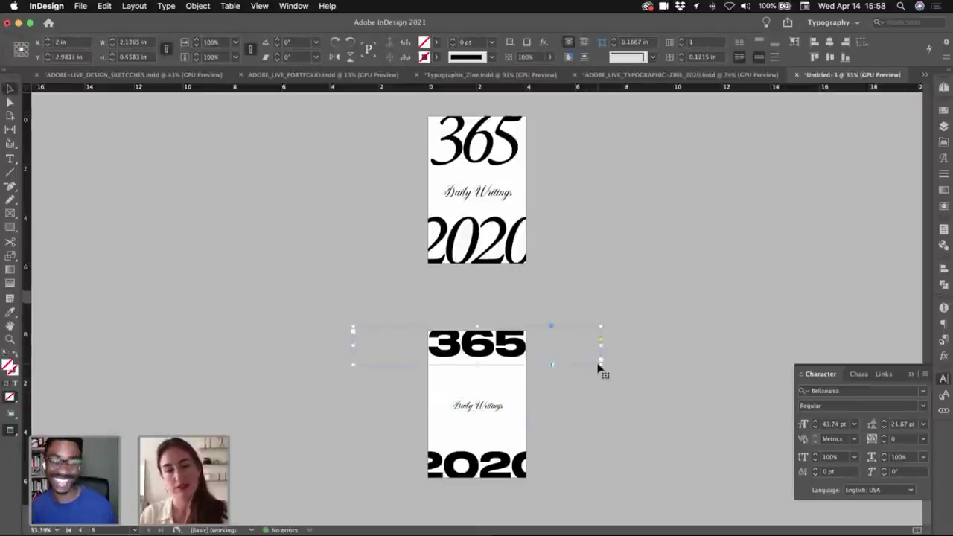
- Page through the cover variations in full-screen presentation to compare them, and return to the layout
{"action": "key", "text": "shift+w"}
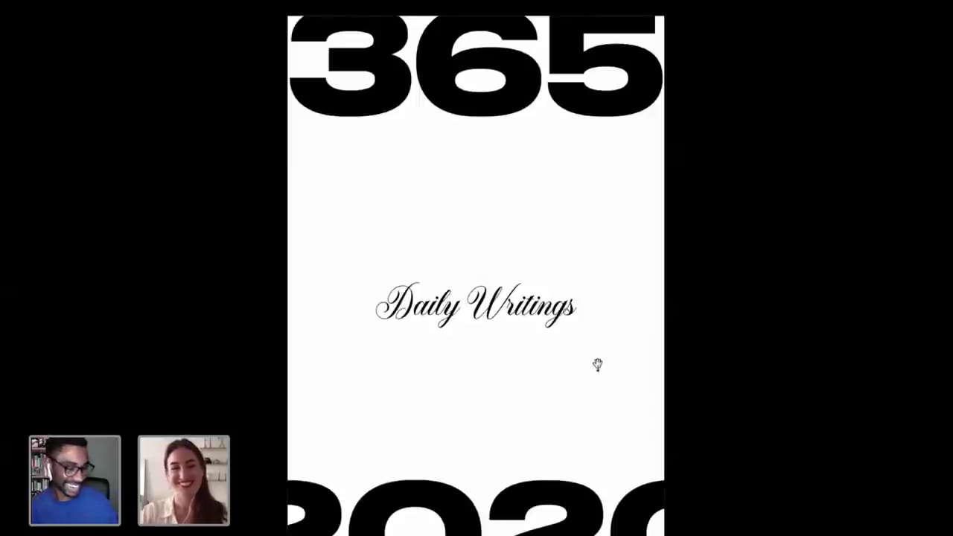
{"action": "key", "text": "Right"}
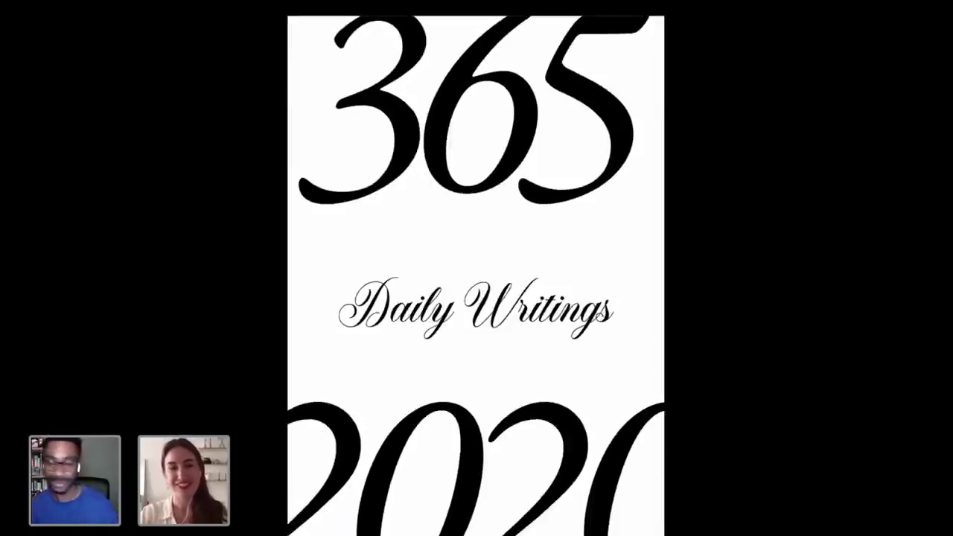
{"action": "key", "text": "Right"}
{"action": "key", "text": "Right"}
{"action": "key", "text": "Right"}
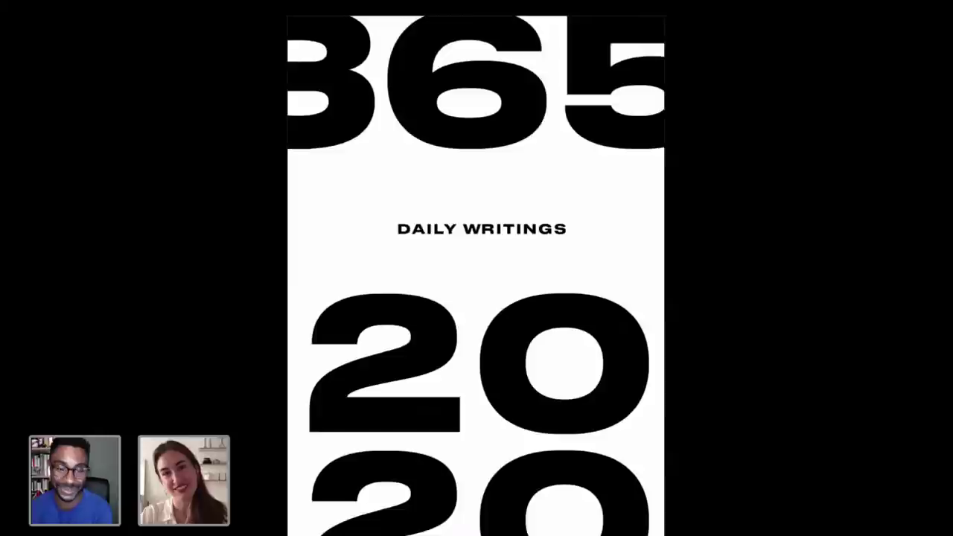
{"action": "key", "text": "Right"}
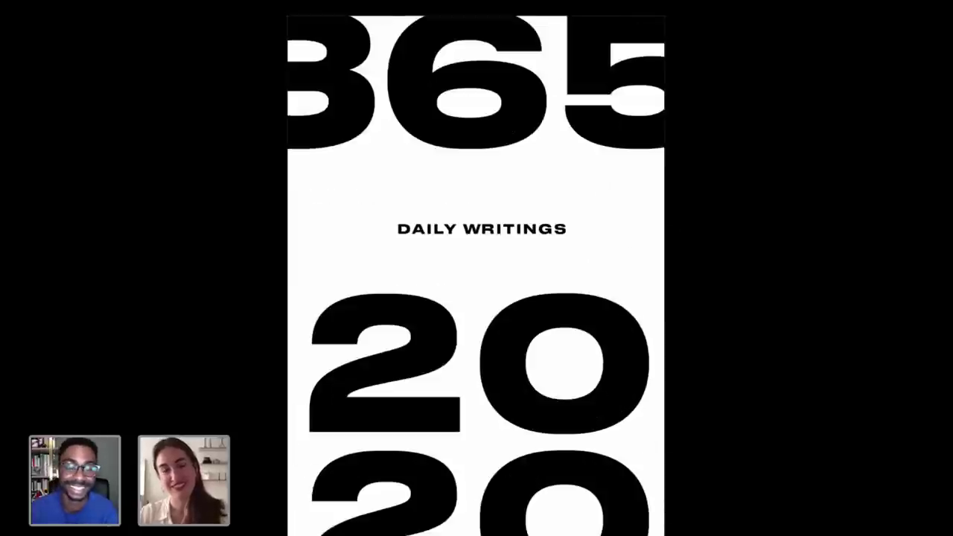
{"action": "key", "text": "Right"}
{"action": "key", "text": "Right"}
{"action": "key", "text": "Right"}
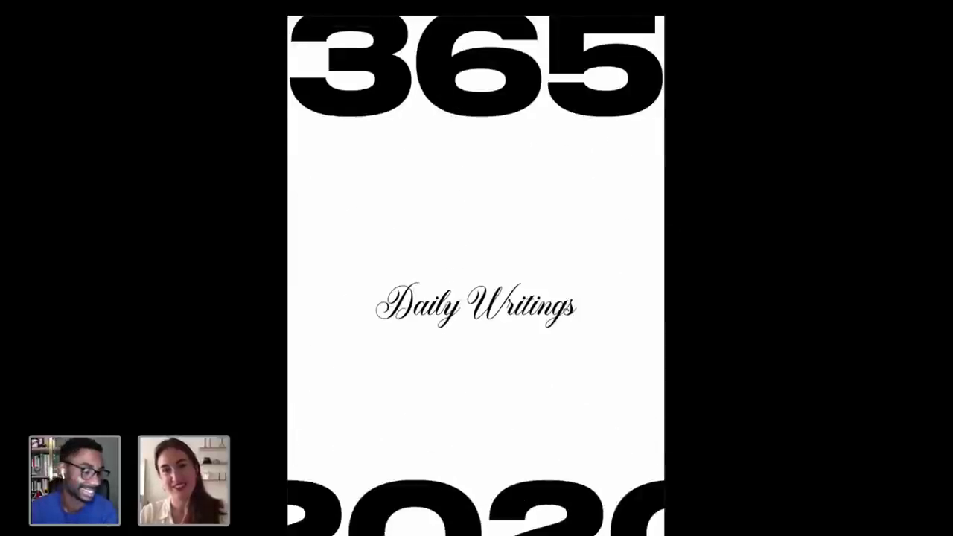
{"action": "key", "text": "Escape"}
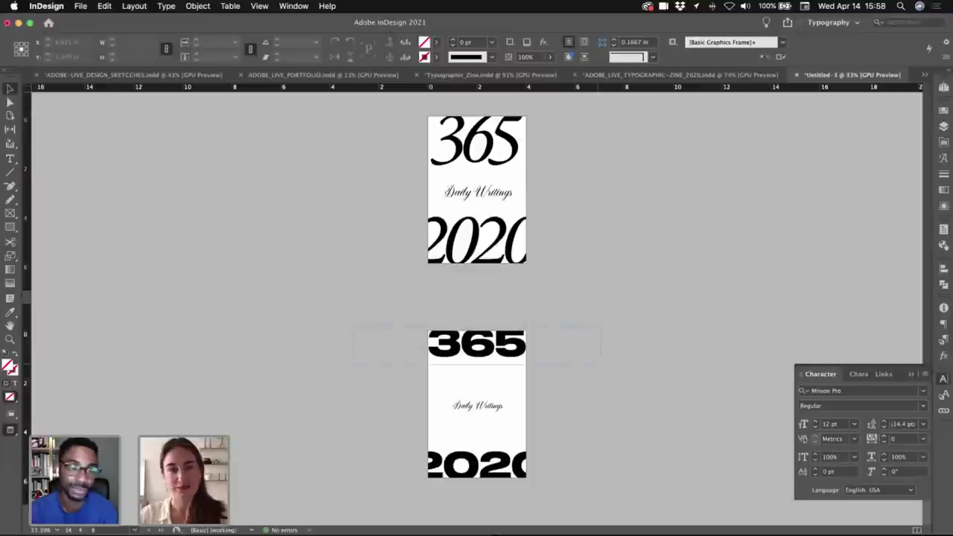
- Duplicate page 7, with its Garamond italic 365 and 2020, to make a new cover variation
{"action": "left_click", "coordinate": [474, 198]}
{"action": "left_click", "coordinate": [943, 87]}
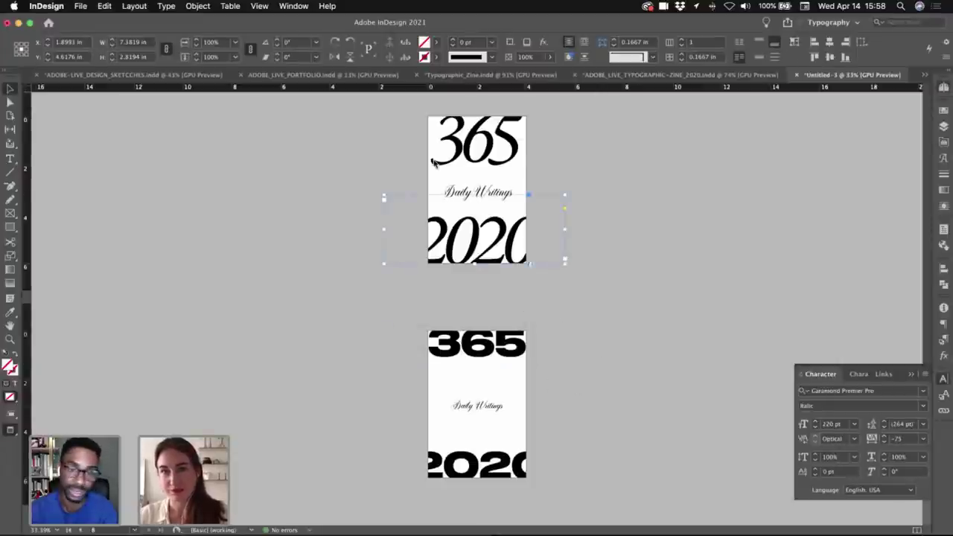
{"action": "left_click", "coordinate": [478, 152]}
{"action": "left_click_drag", "start_coordinate": [844, 445], "coordinate": [857, 448]}
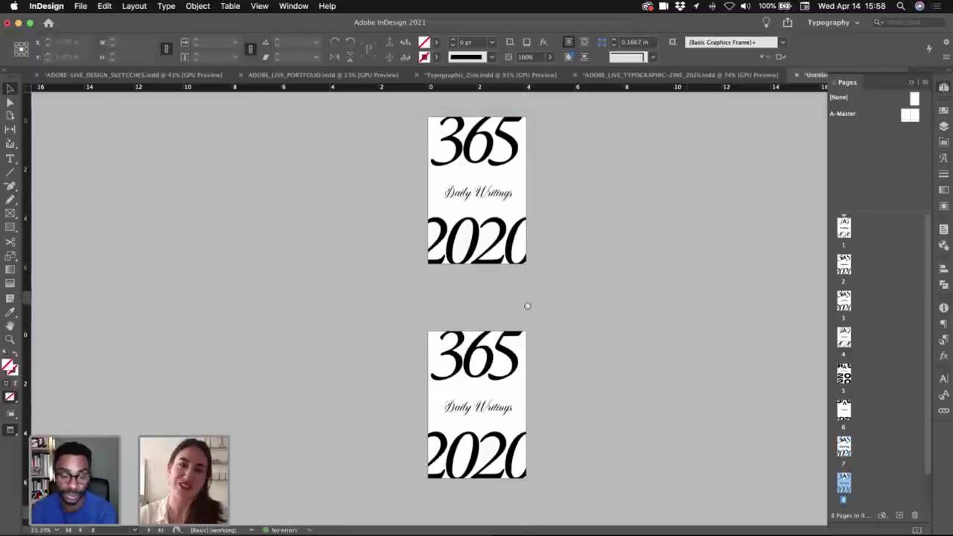
- Scale down the Daily Writings script frame, text included, between 365 and 2020 on page 8
{"action": "scroll", "coordinate": [528, 304], "scroll_direction": "down", "scroll_amount": 3}
{"action": "key", "text": "z"}
{"action": "left_click_drag", "start_coordinate": [476, 342], "coordinate": [517, 272]}
{"action": "left_click", "coordinate": [516, 273]}
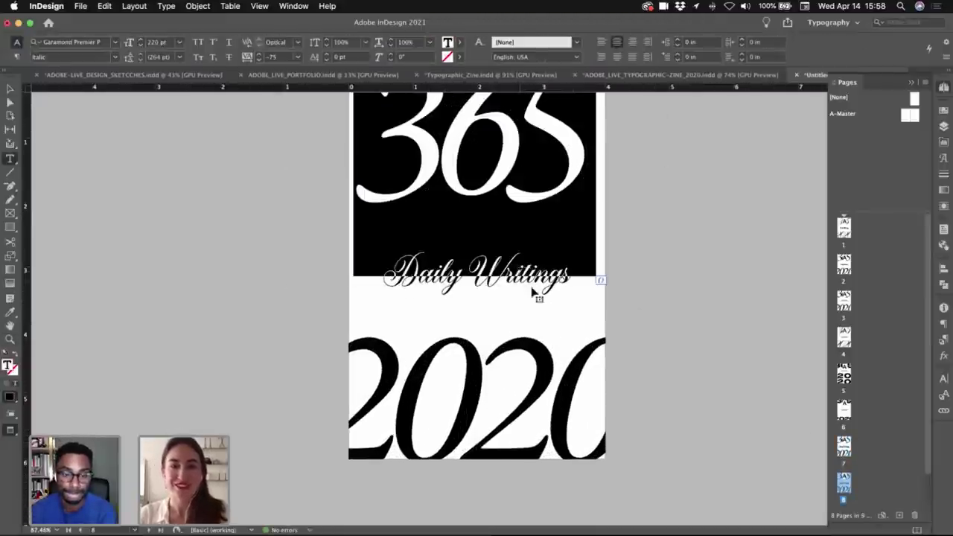
{"action": "double_click", "coordinate": [475, 285]}
{"action": "left_click", "coordinate": [524, 277]}
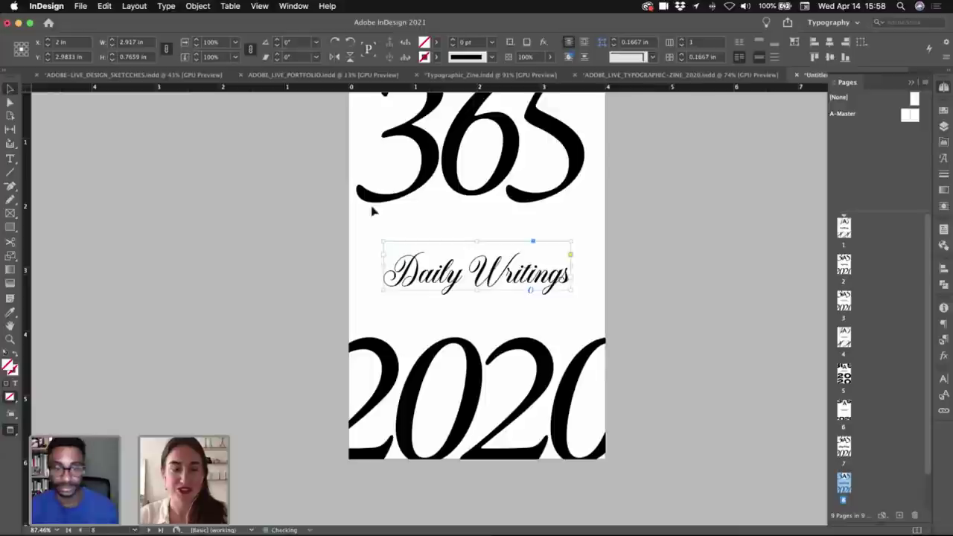
{"action": "left_click", "coordinate": [196, 45]}
{"action": "left_click", "coordinate": [197, 46]}
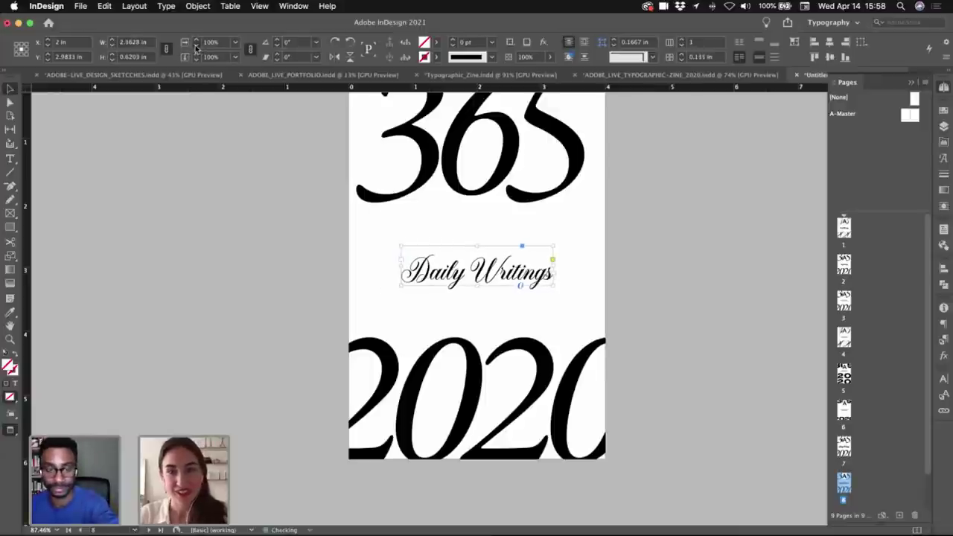
{"action": "left_click", "coordinate": [196, 46]}
{"action": "left_click", "coordinate": [196, 45]}
- Compare the Garamond italic cover with the Druk cover in full-screen presentation, and return to the layout
{"action": "key", "text": "shift+w"}
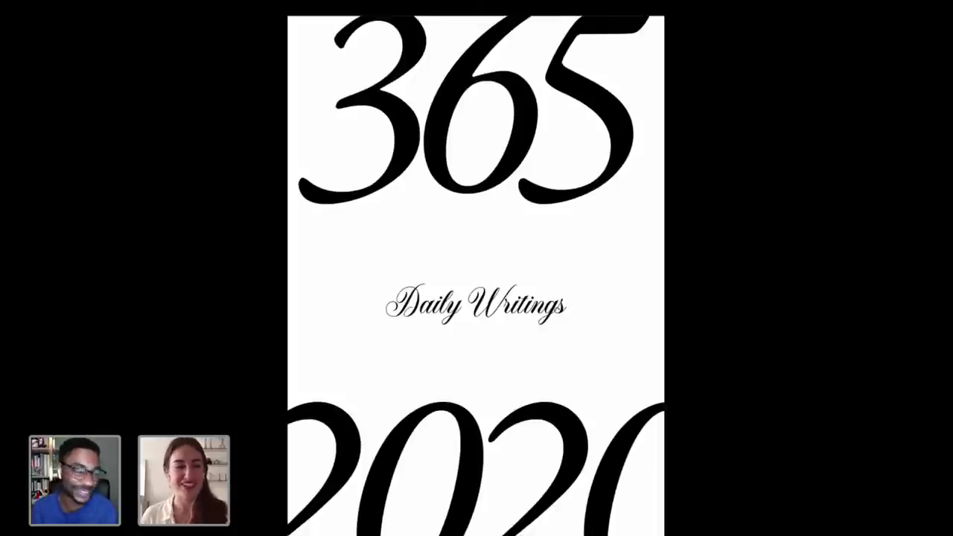
{"action": "left_click", "coordinate": [196, 64]}
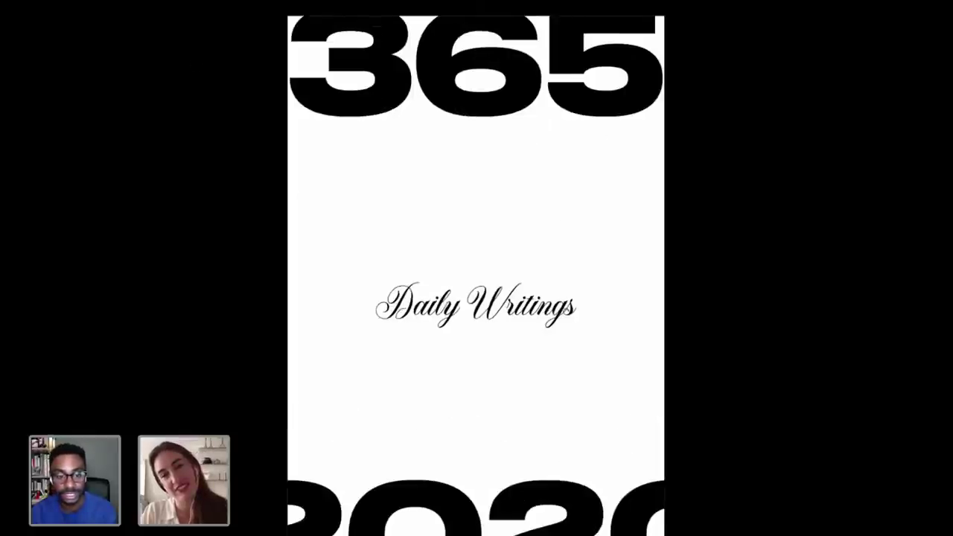
{"action": "key", "text": "Left"}
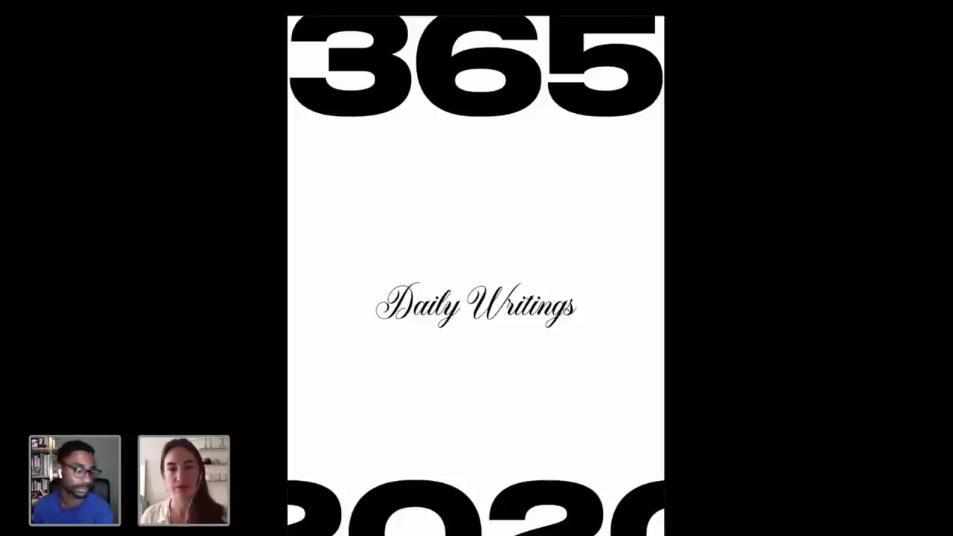
{"action": "key", "text": "Escape"}
- Duplicate page 8 and set 365 and 2020 on the copy to Garamond Premier Pro Regular
{"action": "left_click_drag", "start_coordinate": [587, 316], "coordinate": [590, 254]}
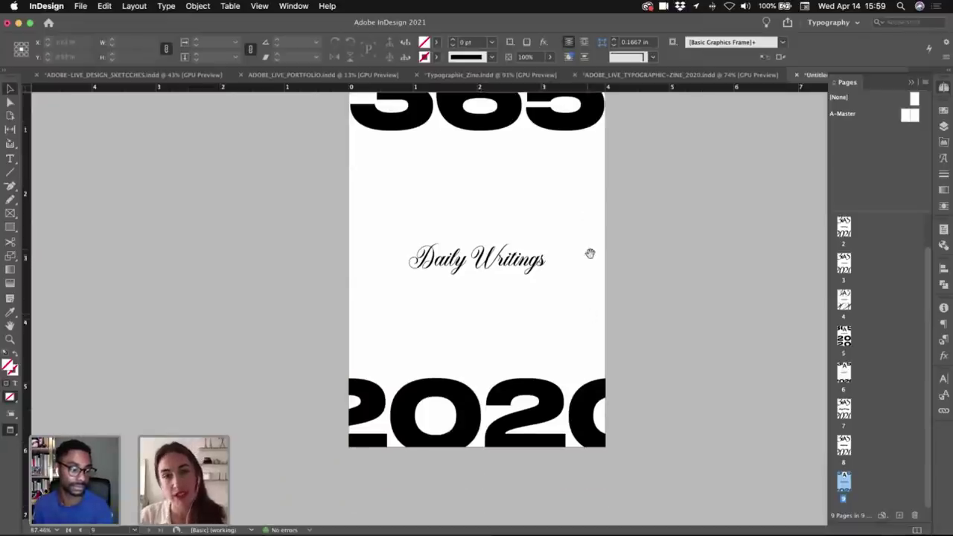
{"action": "scroll", "coordinate": [638, 368], "scroll_direction": "down", "scroll_amount": 1}
{"action": "scroll", "coordinate": [633, 372], "scroll_direction": "up", "scroll_amount": 8}
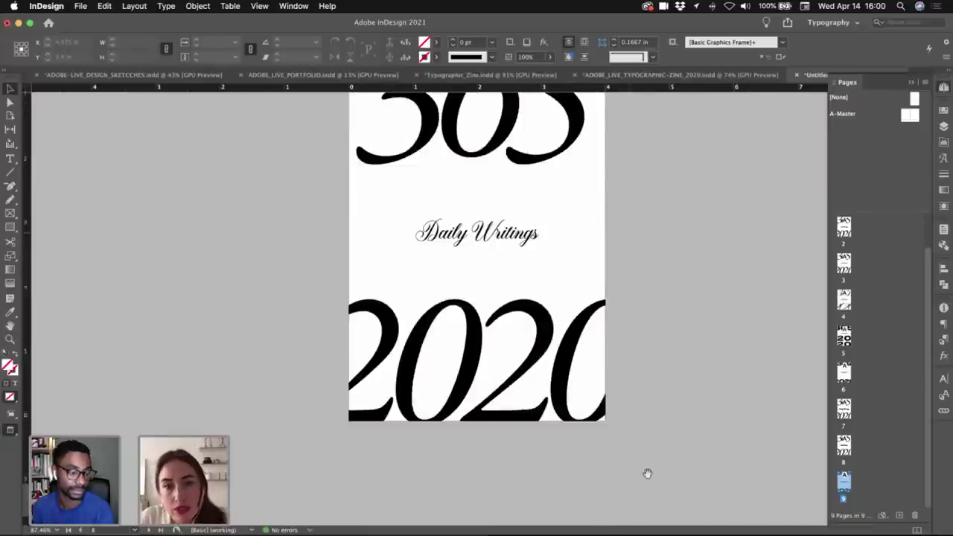
{"action": "scroll", "coordinate": [596, 335], "scroll_direction": "up", "scroll_amount": 3}
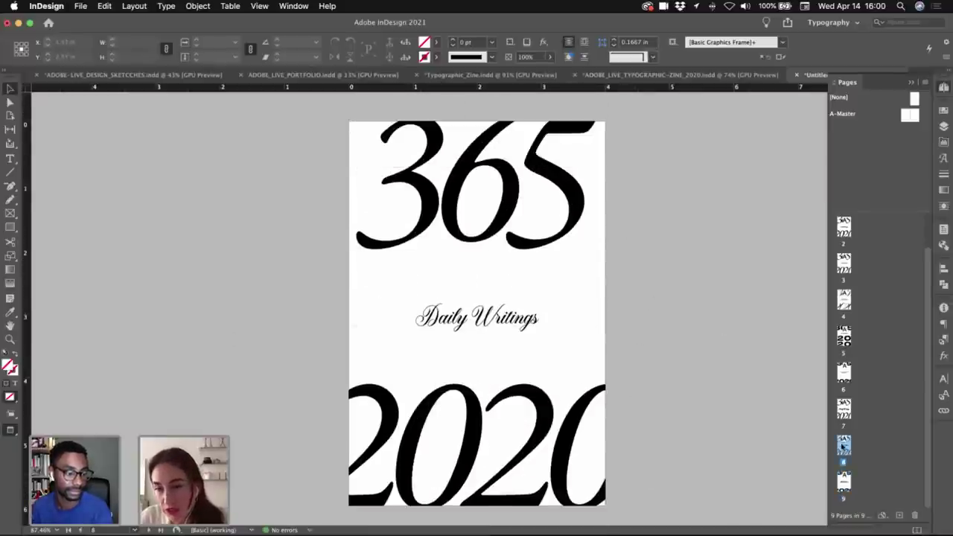
{"action": "left_click_drag", "start_coordinate": [842, 447], "coordinate": [860, 451]}
{"action": "key", "text": "super+a"}
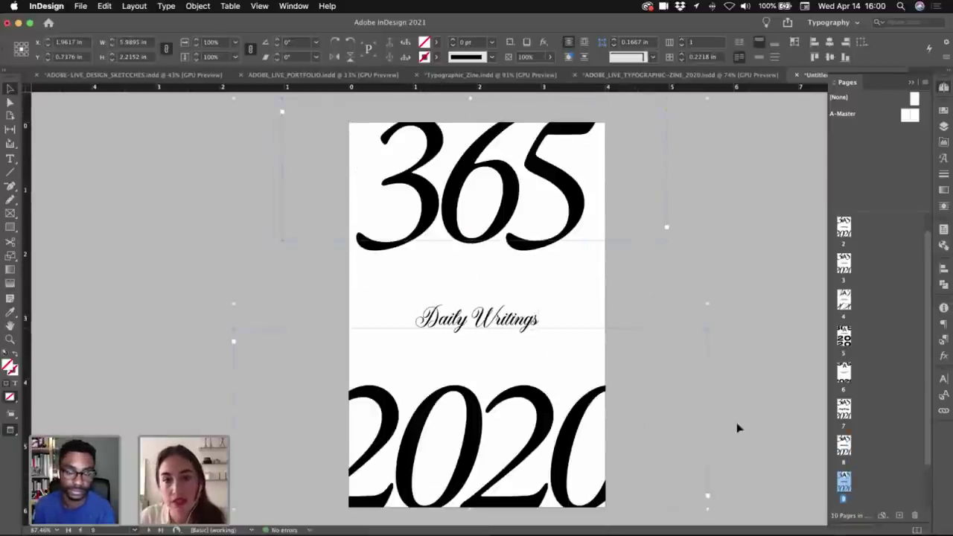
{"action": "left_click", "coordinate": [943, 379]}
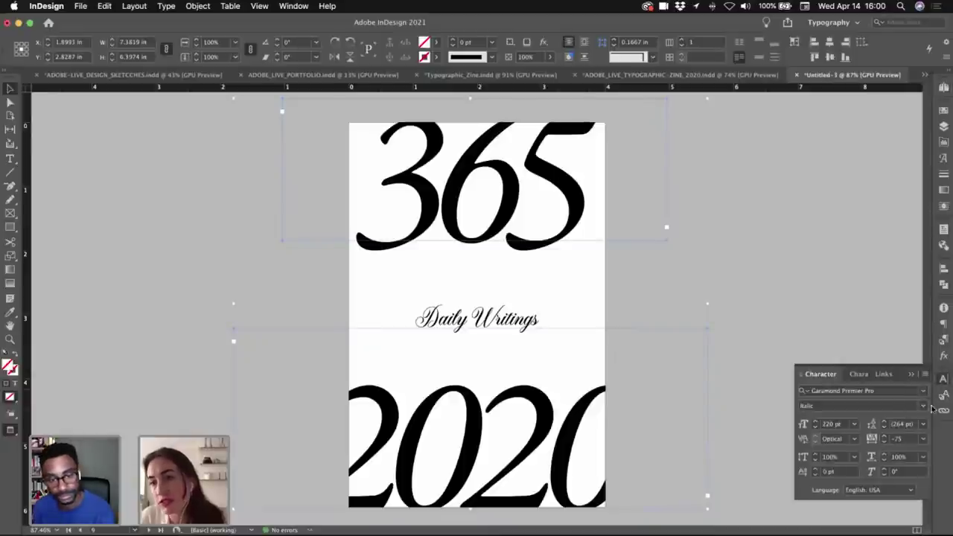
{"action": "left_click", "coordinate": [927, 408]}
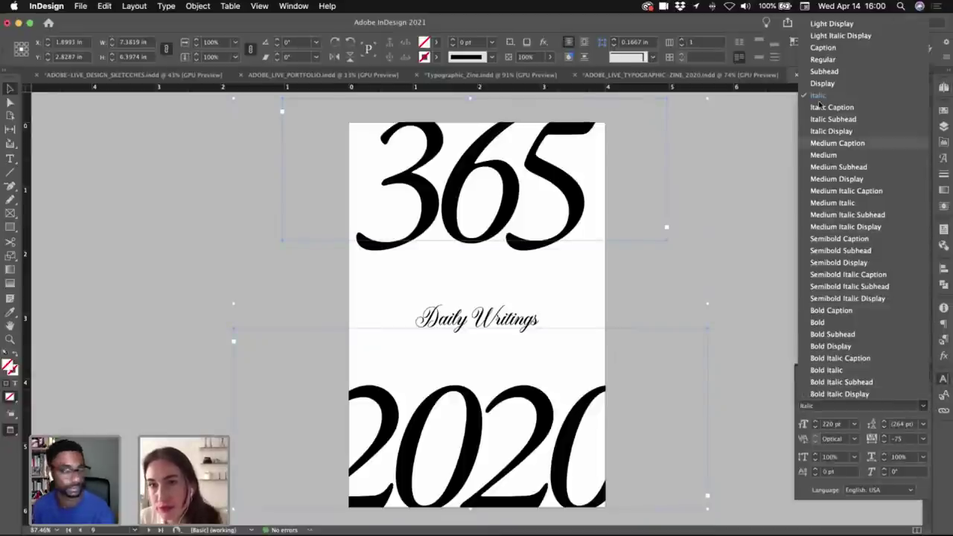
{"action": "left_click", "coordinate": [824, 60]}
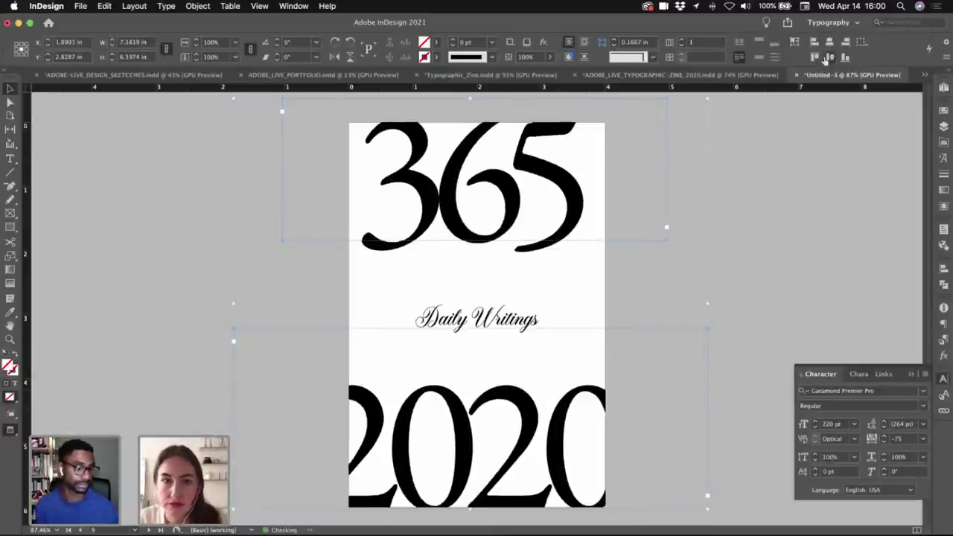
{"action": "left_click", "coordinate": [747, 310]}
- Duplicate page 9 with the Garamond Regular numerals as page 10
{"action": "left_click", "coordinate": [943, 88]}
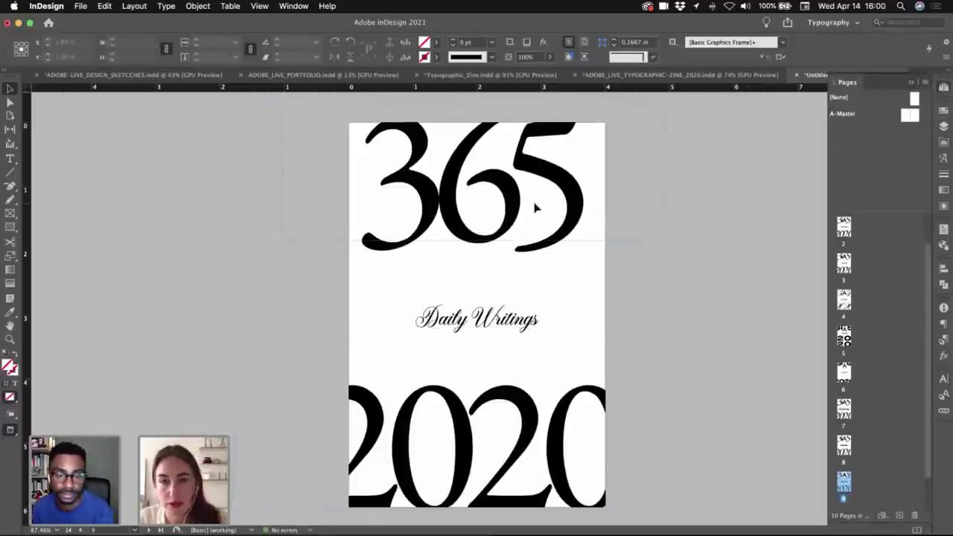
{"action": "left_click", "coordinate": [536, 206]}
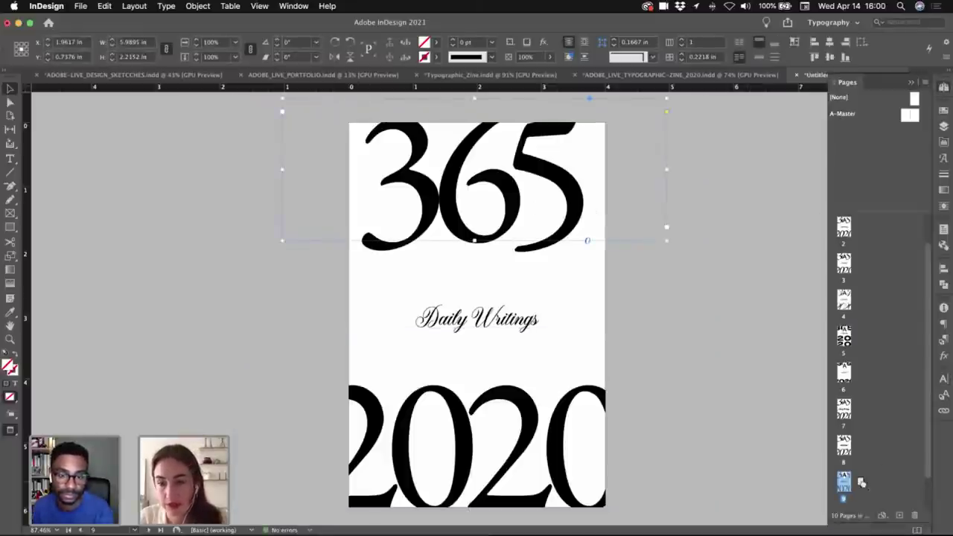
{"action": "double_click", "coordinate": [849, 483]}
- Try Light Display, Bold and Semibold Display on the 365 and 2020 of page 10, and settle on Garamond Premier Pro Medium
{"action": "key", "text": "super+alt+shift+v"}
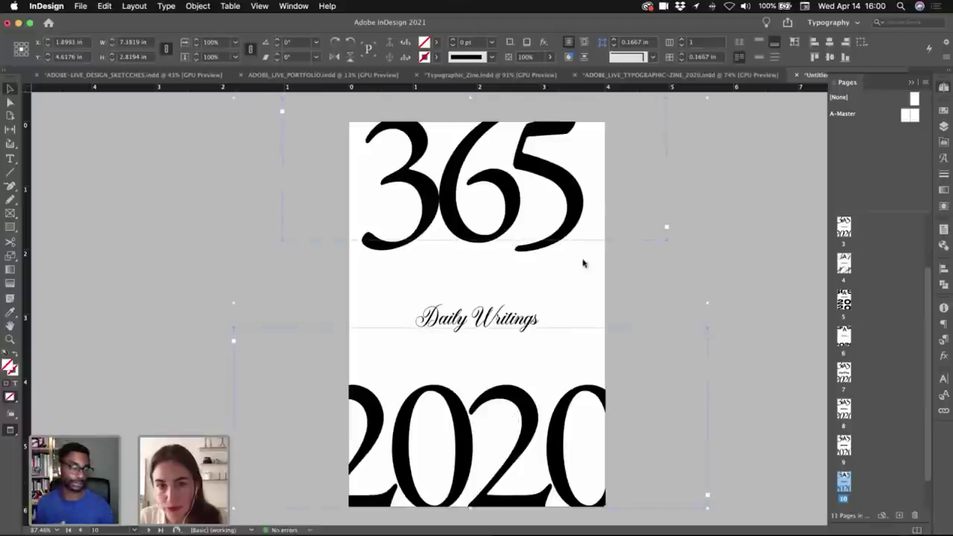
{"action": "left_click", "coordinate": [944, 381]}
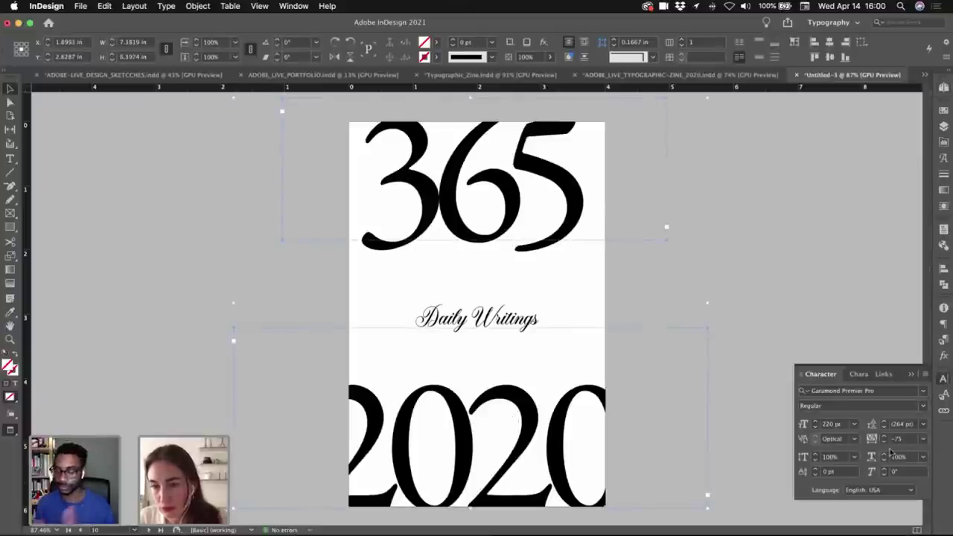
{"action": "left_click", "coordinate": [924, 406]}
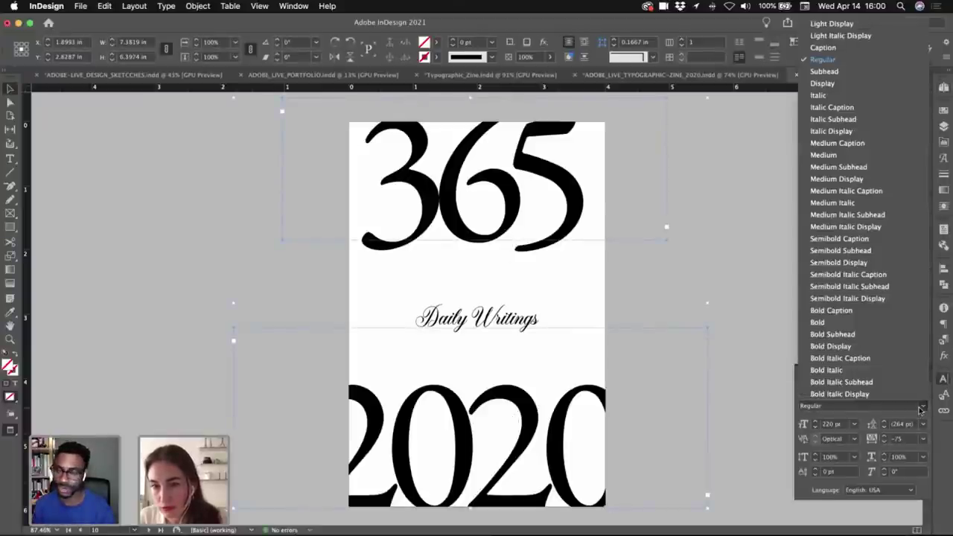
{"action": "left_click", "coordinate": [863, 26]}
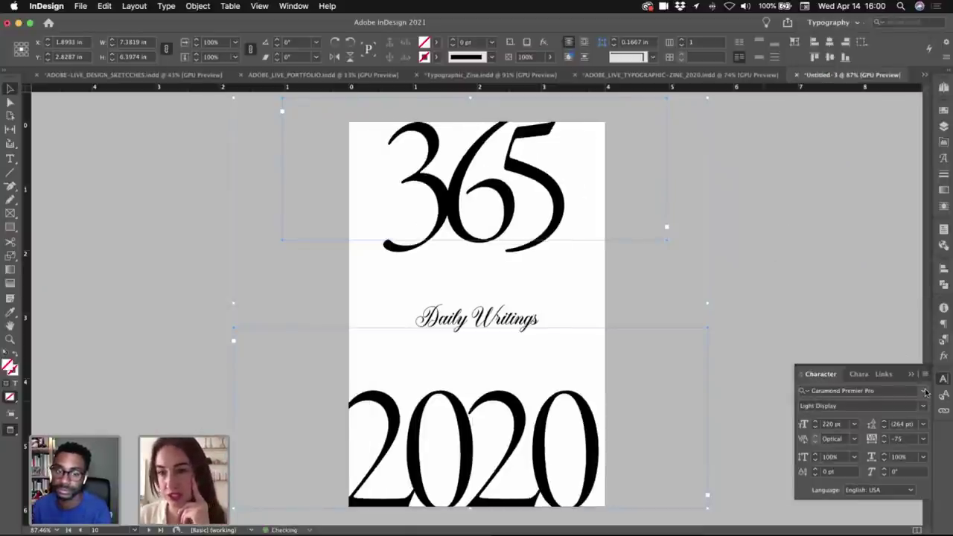
{"action": "left_click", "coordinate": [883, 392]}
{"action": "left_click", "coordinate": [923, 406]}
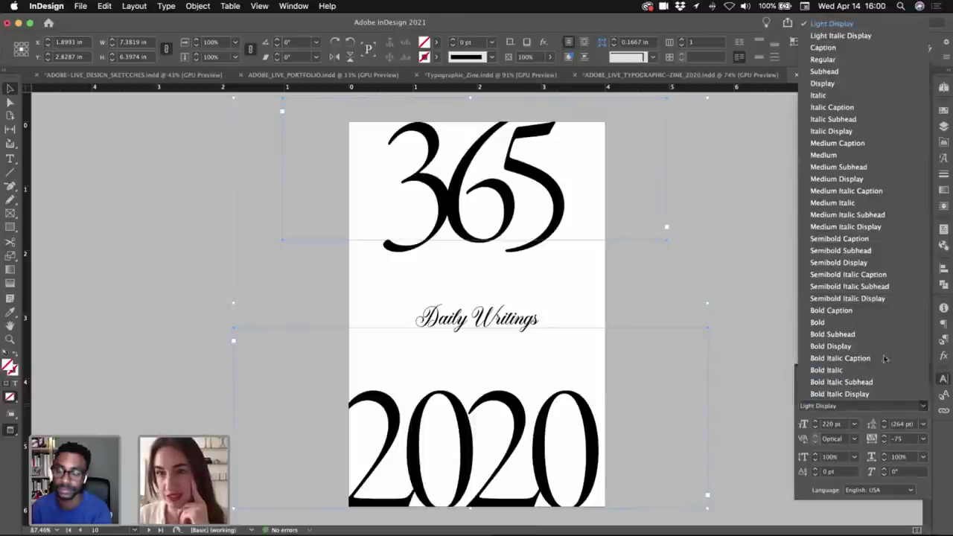
{"action": "left_click", "coordinate": [837, 325]}
{"action": "left_click", "coordinate": [924, 406]}
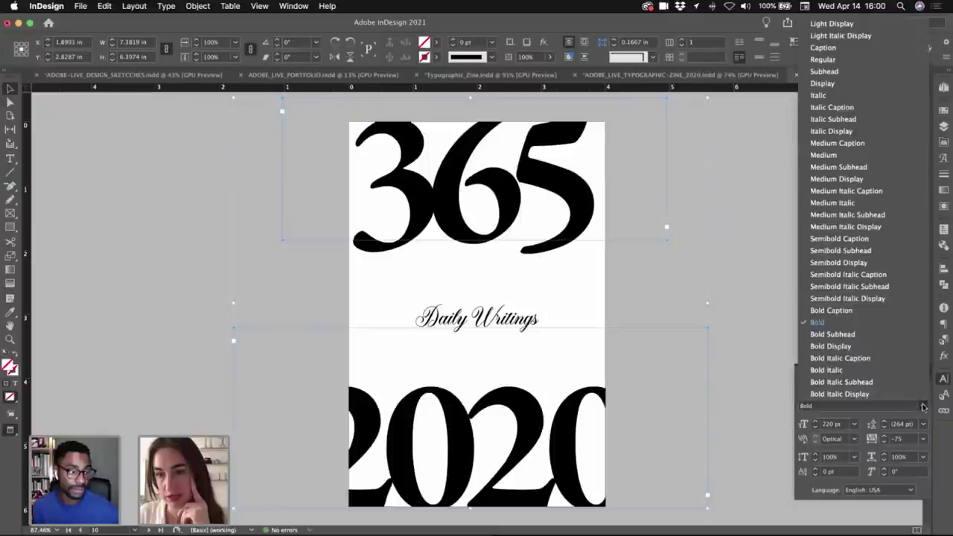
{"action": "left_click", "coordinate": [839, 263]}
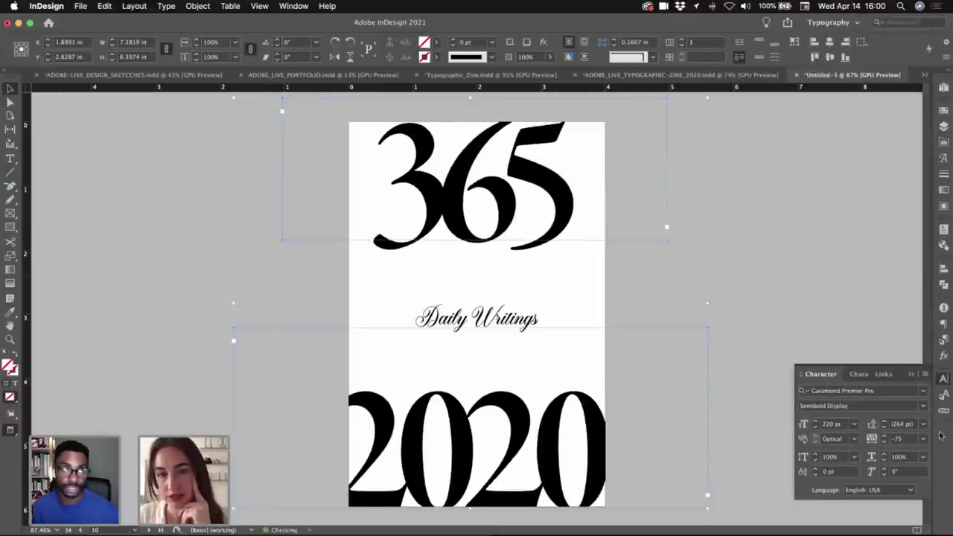
{"action": "left_click", "coordinate": [924, 406]}
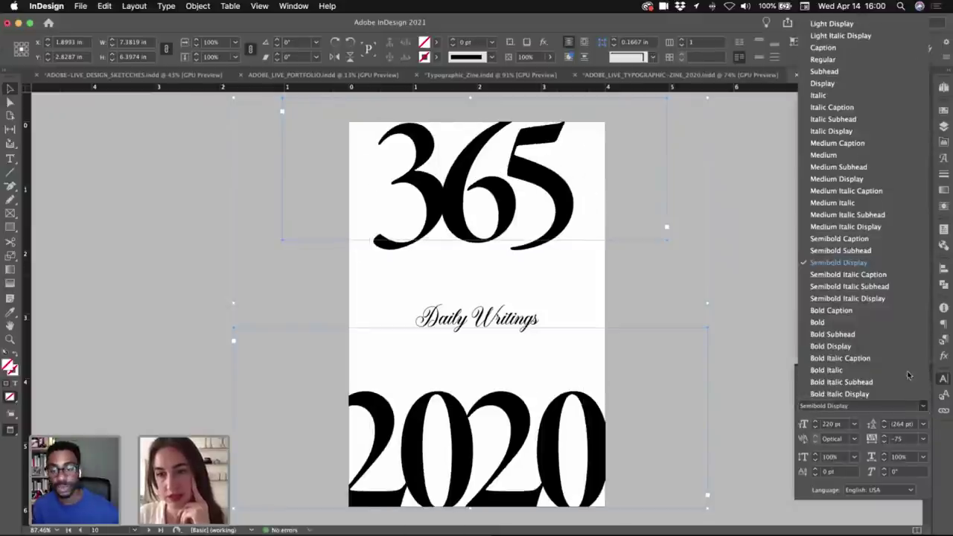
{"action": "left_click", "coordinate": [856, 156]}
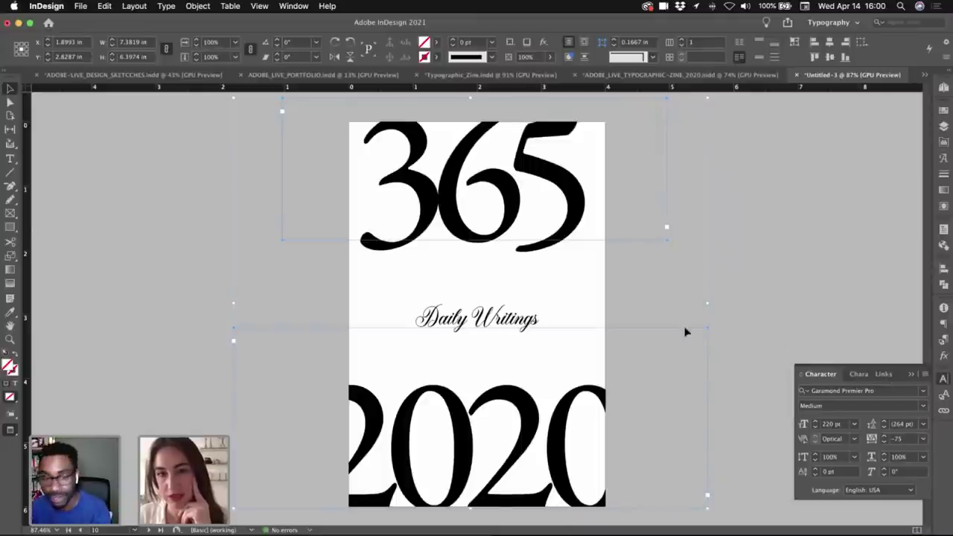
- Loosen the kerning between the 3 and 6 of 365 on page 10
{"action": "double_click", "coordinate": [481, 213]}
{"action": "key", "text": "Left"}
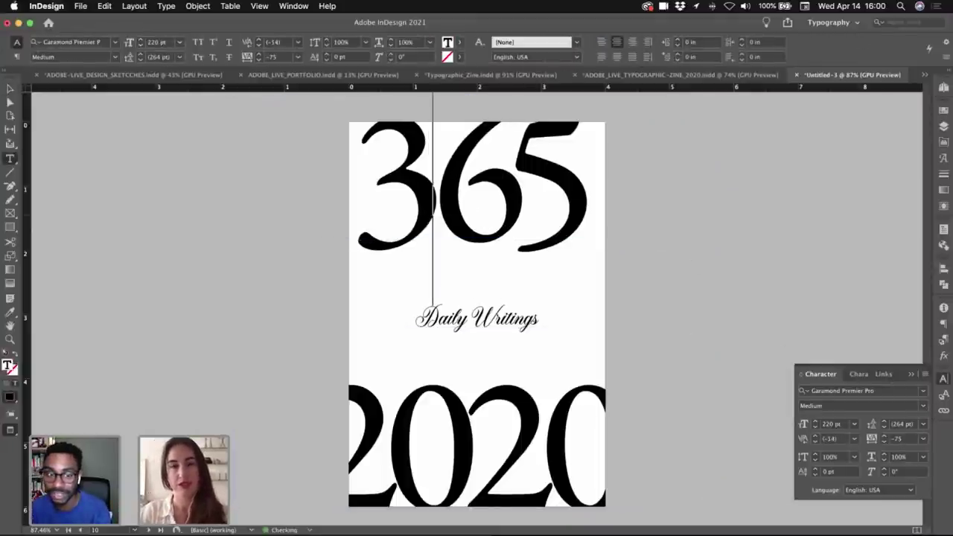
{"action": "key", "text": "Right"}
{"action": "key", "text": "Right"}
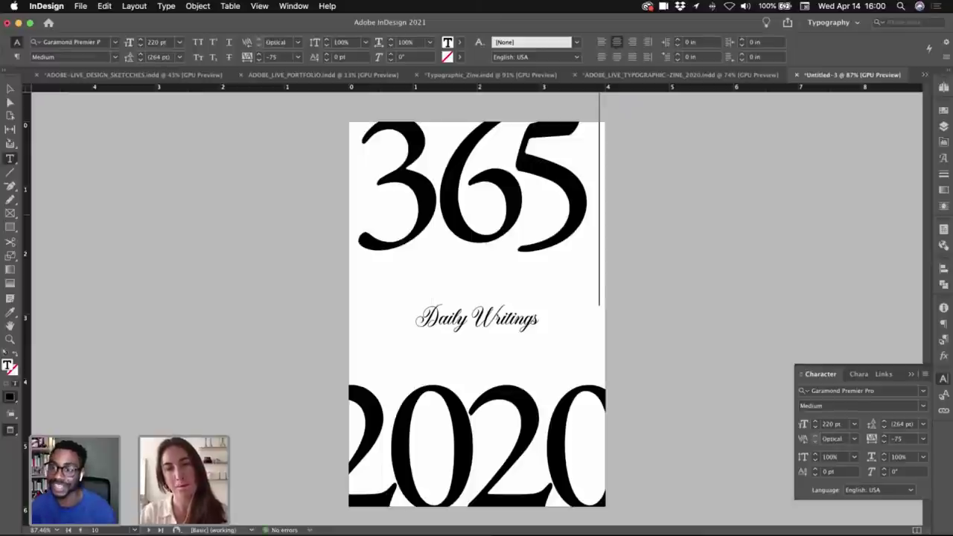
{"action": "key", "text": "Left"}
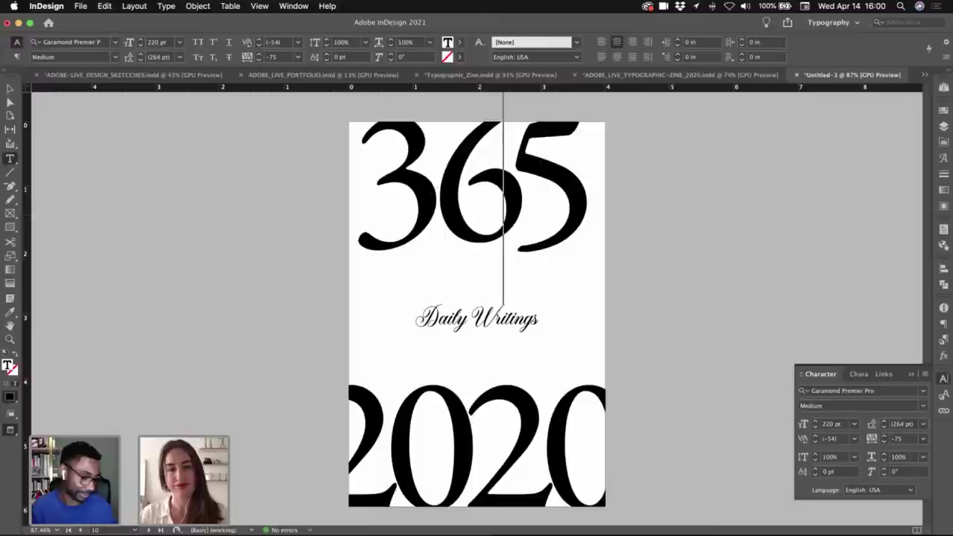
{"action": "key", "text": "Escape"}
- Compare the page 10 cover at a smaller zoom with the cover variations on the neighbouring pages
{"action": "left_click", "coordinate": [628, 362]}
{"action": "key", "text": "z"}
{"action": "left_click", "coordinate": [512, 320], "text": "alt"}
{"action": "key", "text": "super+minus"}
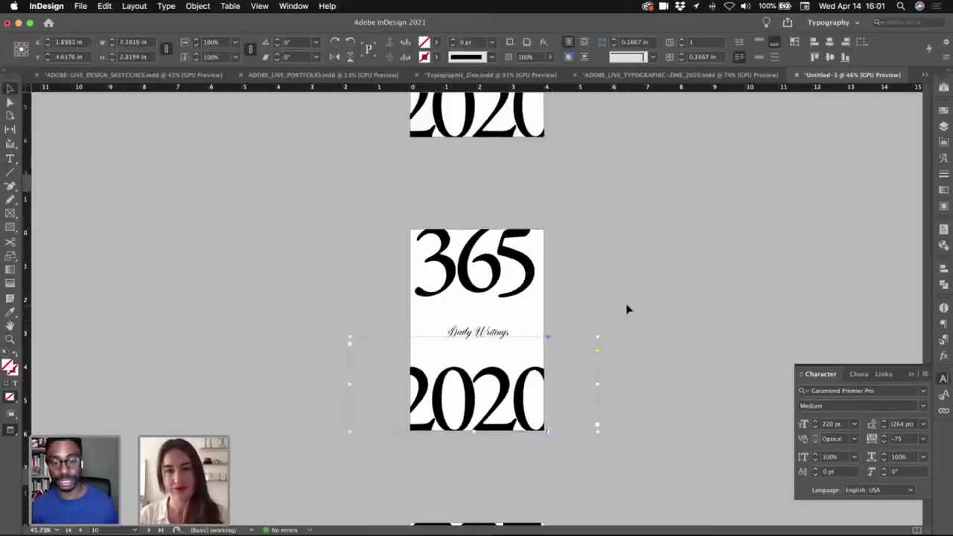
{"action": "left_click", "coordinate": [626, 308]}
{"action": "scroll", "coordinate": [626, 309], "scroll_direction": "down", "scroll_amount": 5}
{"action": "scroll", "coordinate": [627, 309], "scroll_direction": "up", "scroll_amount": 5}
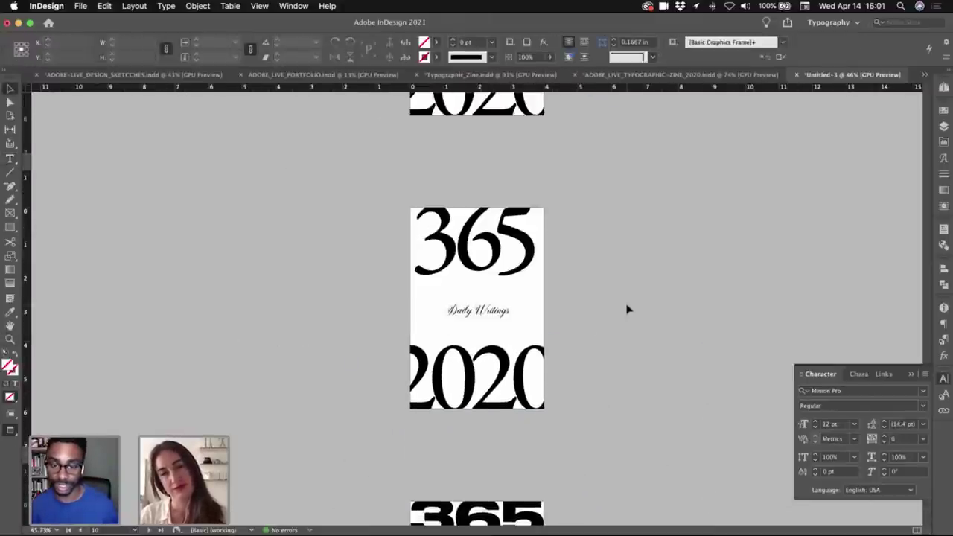
{"action": "scroll", "coordinate": [627, 309], "scroll_direction": "down", "scroll_amount": 3}
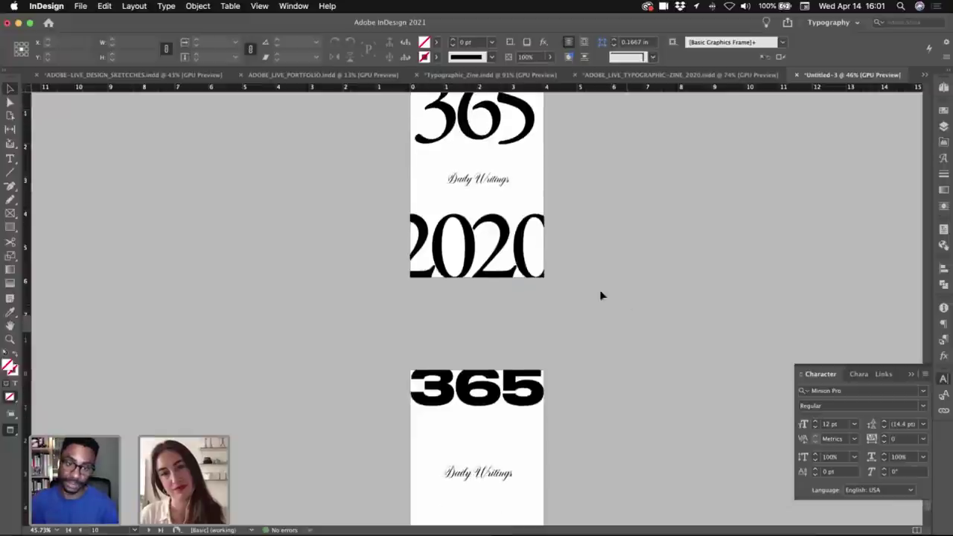
- Check the digit pairs of 2020 on page 10 and set the kerning between the last 2 and 0 to 6
{"action": "double_click", "coordinate": [505, 254]}
{"action": "key", "text": "Left"}
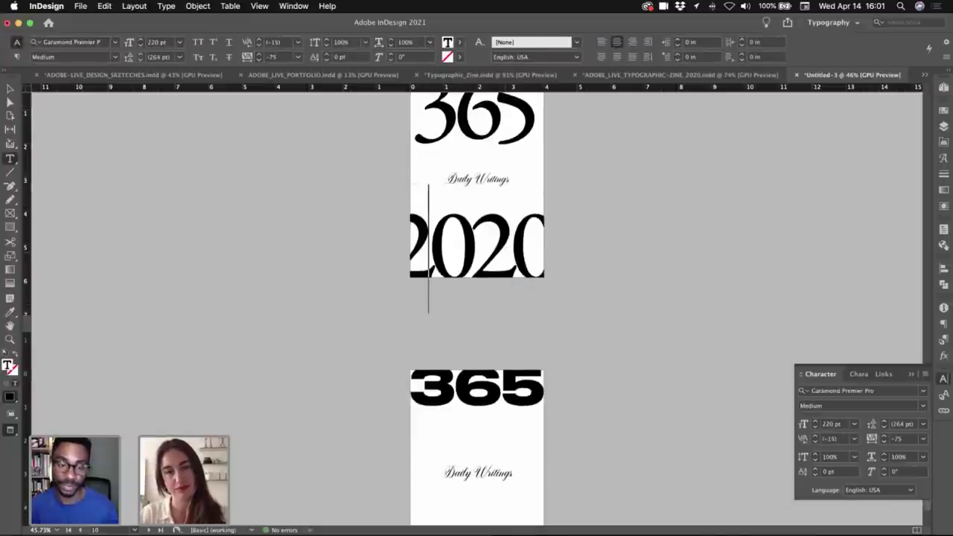
{"action": "key", "text": "Right"}
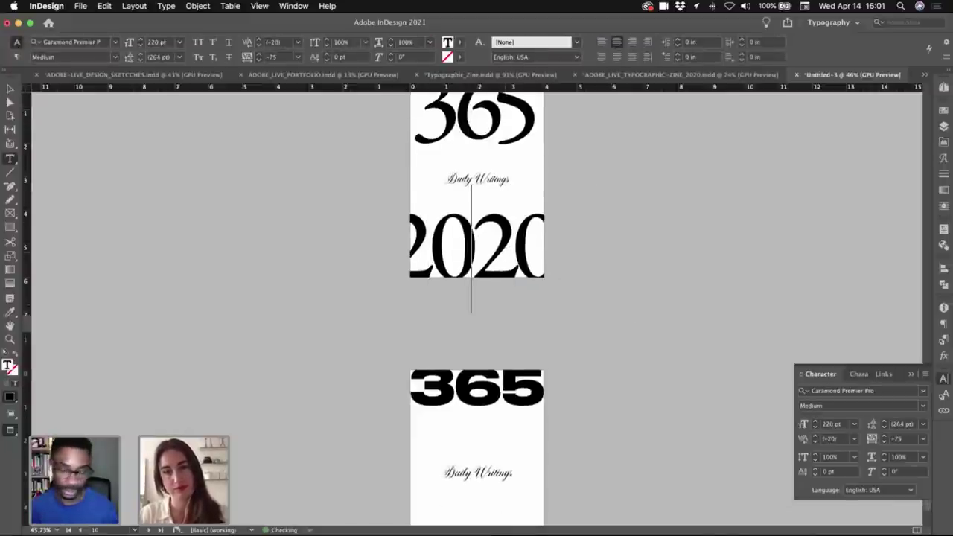
{"action": "key", "text": "Right"}
{"action": "key", "text": "alt+Right"}
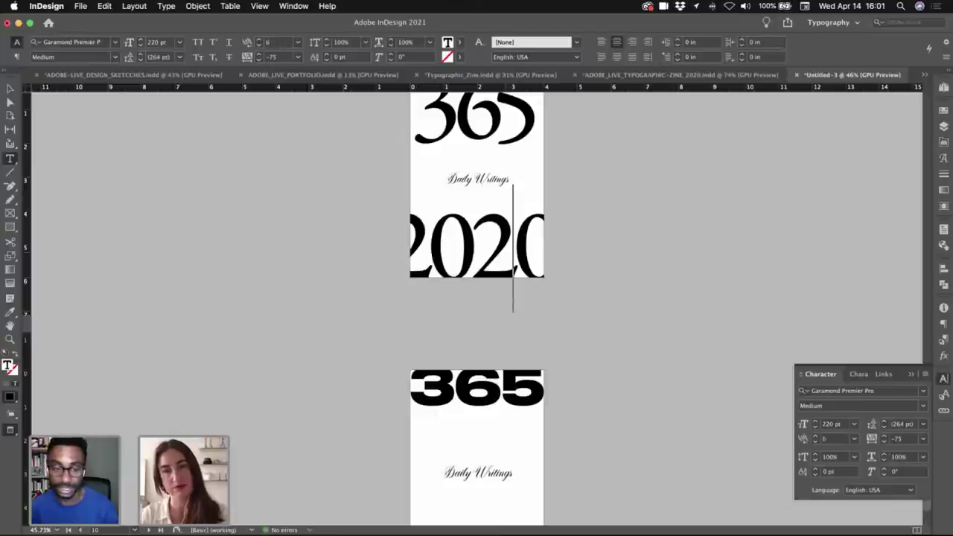
- Nudge the 2020 text frame on page 10 slightly to the right and deselect it
{"action": "key", "text": "Escape"}
{"action": "key", "text": "Right"}
{"action": "key", "text": "Right"}
{"action": "key", "text": "Right"}
{"action": "key", "text": "Right"}
{"action": "key", "text": "Right"}
{"action": "key", "text": "Right"}
{"action": "key", "text": "Right"}
{"action": "key", "text": "Right"}
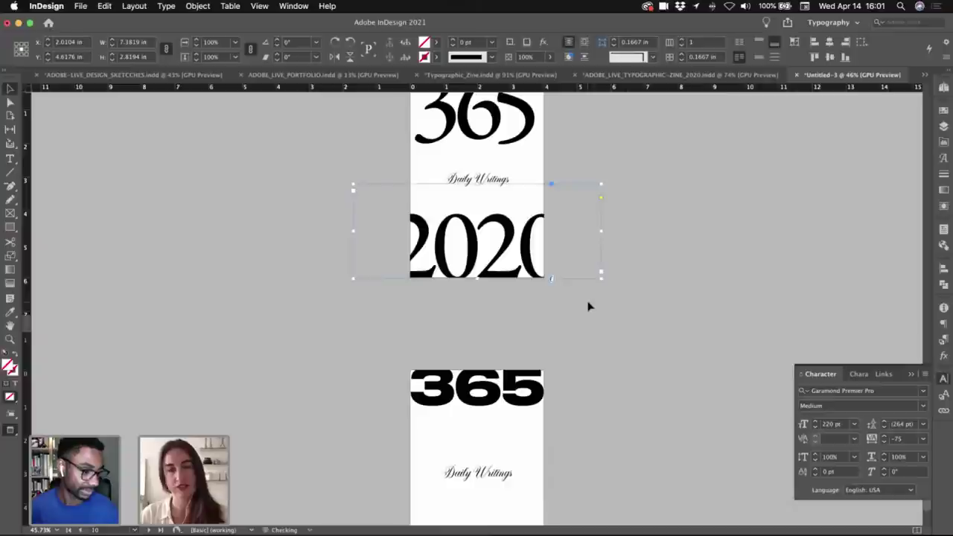
{"action": "left_click", "coordinate": [598, 296]}
- Compare the page 10 cover with the neighbouring Garamond and Druk variations and the script cover in ADOBE_LIVE_TYPOGRAPHIC-ZINE_2020.indd
{"action": "scroll", "coordinate": [600, 298], "scroll_direction": "up", "scroll_amount": 5}
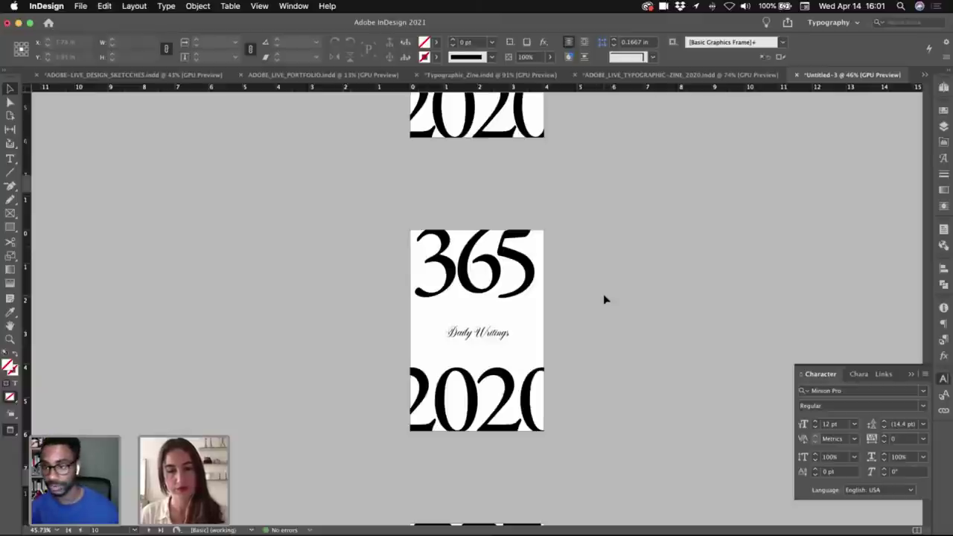
{"action": "scroll", "coordinate": [605, 300], "scroll_direction": "up", "scroll_amount": 3}
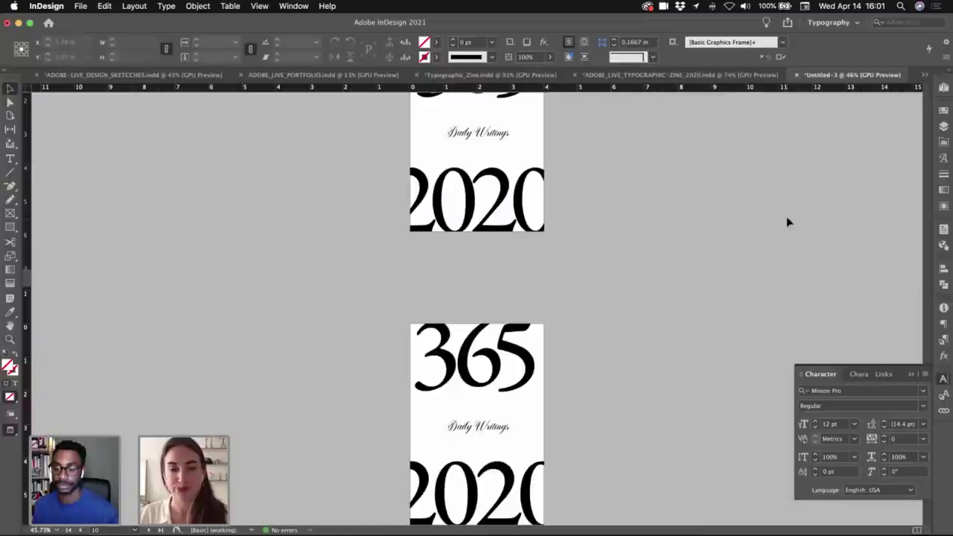
{"action": "left_click", "coordinate": [720, 77]}
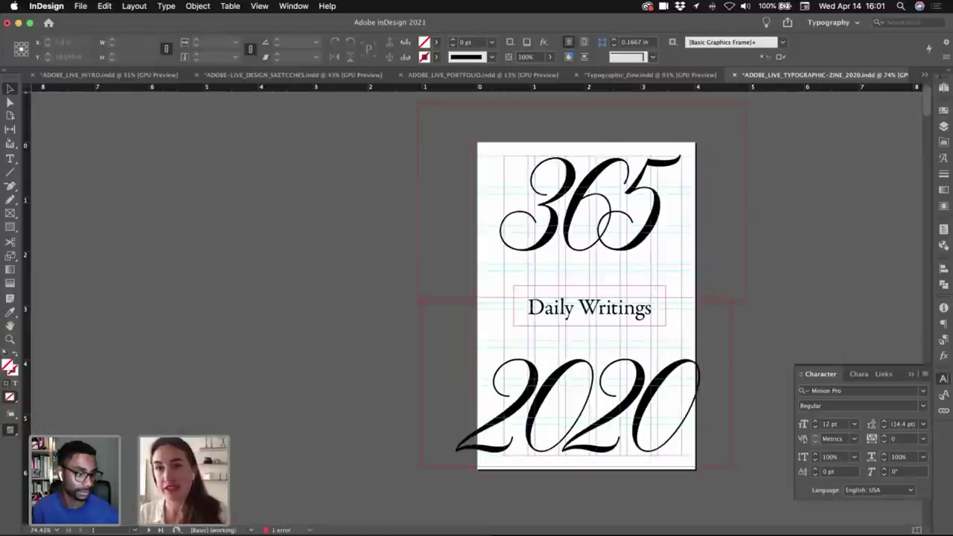
{"action": "left_click", "coordinate": [925, 75]}
{"action": "left_click", "coordinate": [820, 140]}
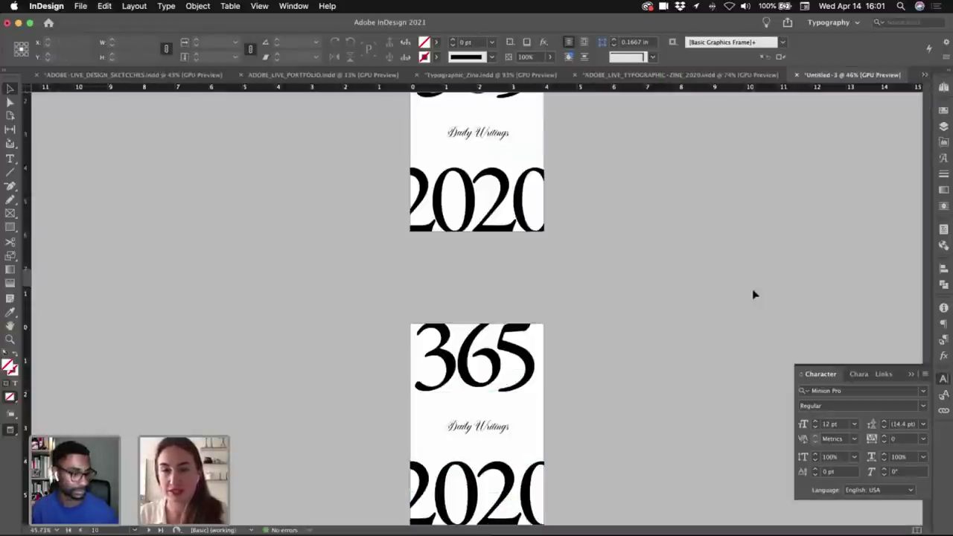
{"action": "left_click_drag", "start_coordinate": [575, 313], "coordinate": [559, 313]}
{"action": "left_click_drag", "start_coordinate": [564, 381], "coordinate": [560, 269]}
{"action": "left_click_drag", "start_coordinate": [559, 363], "coordinate": [564, 247]}
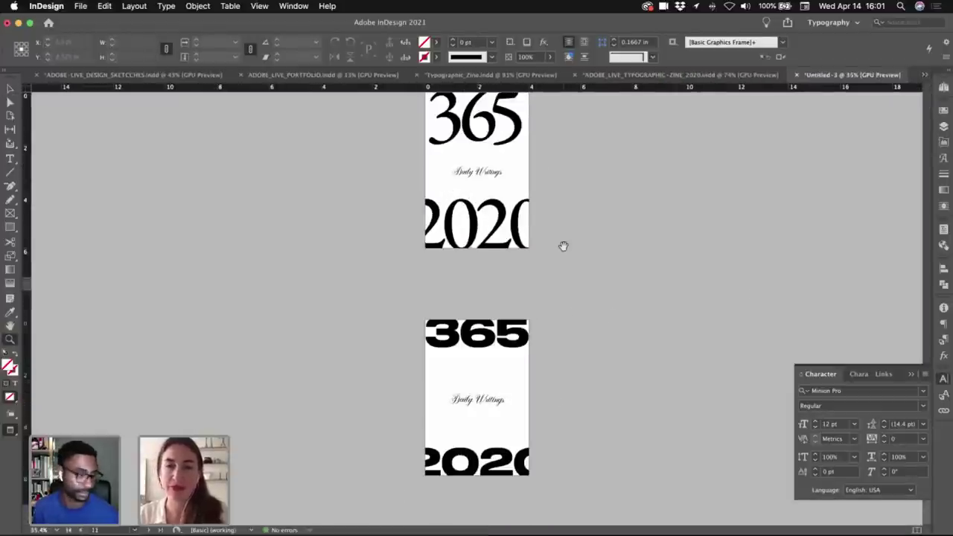
{"action": "left_click_drag", "start_coordinate": [564, 161], "coordinate": [564, 246]}
{"action": "scroll", "coordinate": [563, 246], "scroll_direction": "up", "scroll_amount": 1}
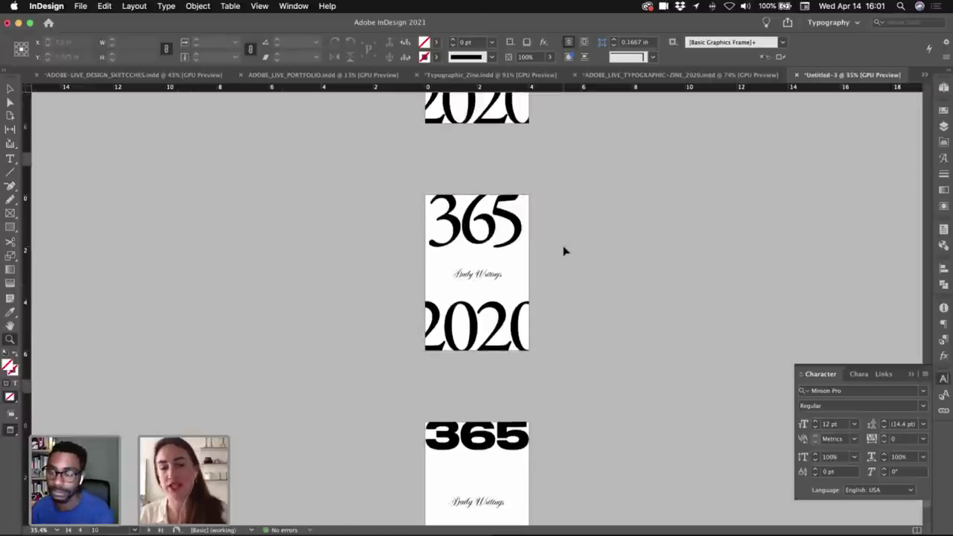
{"action": "key", "text": "v"}
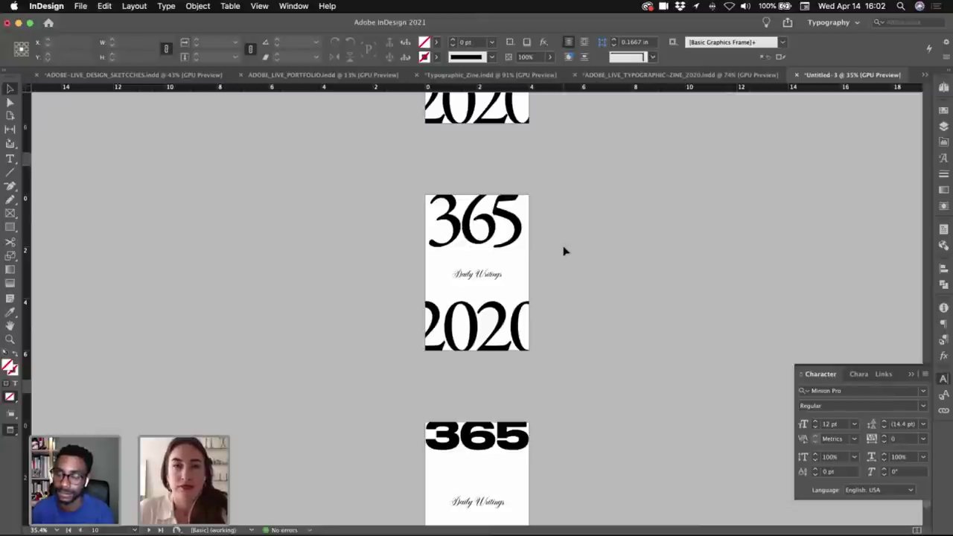
- Switch to ADOBE_LIVE_TYPOGRAPHIC-ZINE_2020.indd and review its cover, black quote page and first text spread in preview mode
{"action": "left_click", "coordinate": [704, 74]}
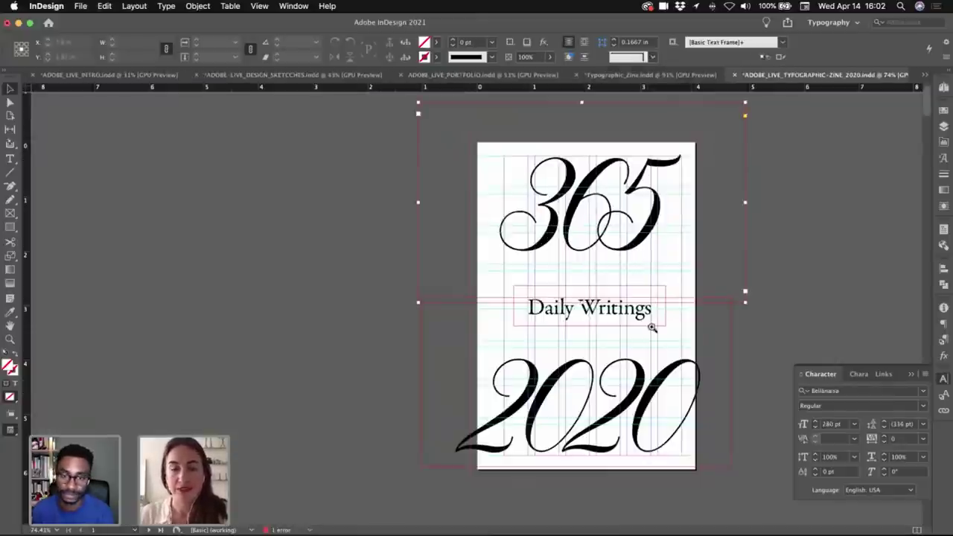
{"action": "left_click_drag", "start_coordinate": [653, 327], "coordinate": [608, 327]}
{"action": "left_click", "coordinate": [608, 407]}
{"action": "key", "text": "w"}
{"action": "left_click_drag", "start_coordinate": [609, 406], "coordinate": [603, 175]}
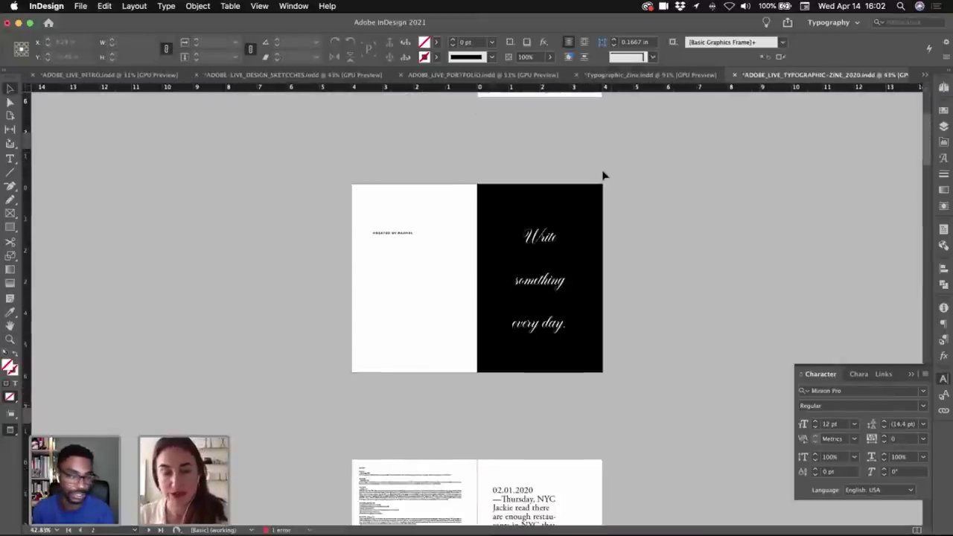
{"action": "left_click", "coordinate": [573, 205]}
{"action": "scroll", "coordinate": [594, 393], "scroll_direction": "down", "scroll_amount": 5}
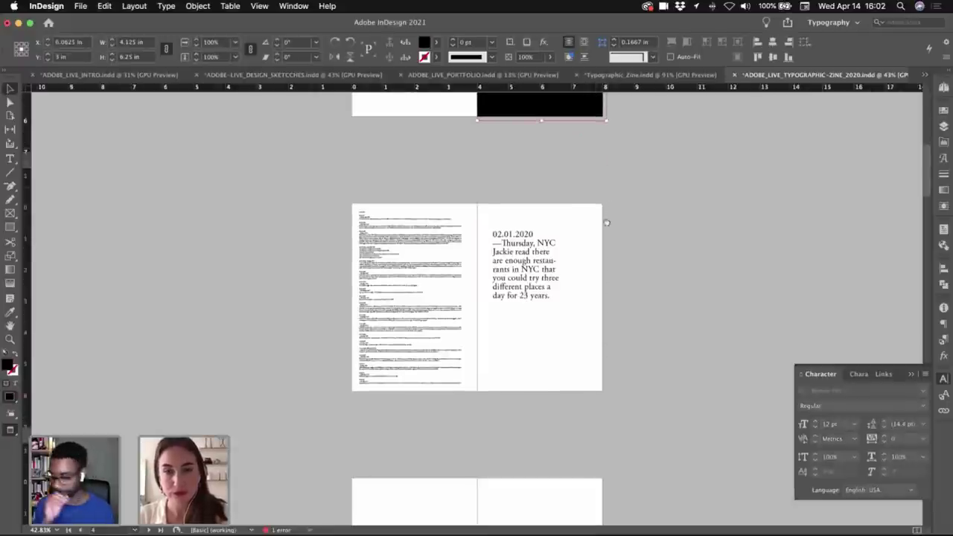
{"action": "left_click_drag", "start_coordinate": [606, 223], "coordinate": [589, 475]}
{"action": "left_click_drag", "start_coordinate": [596, 406], "coordinate": [595, 344]}
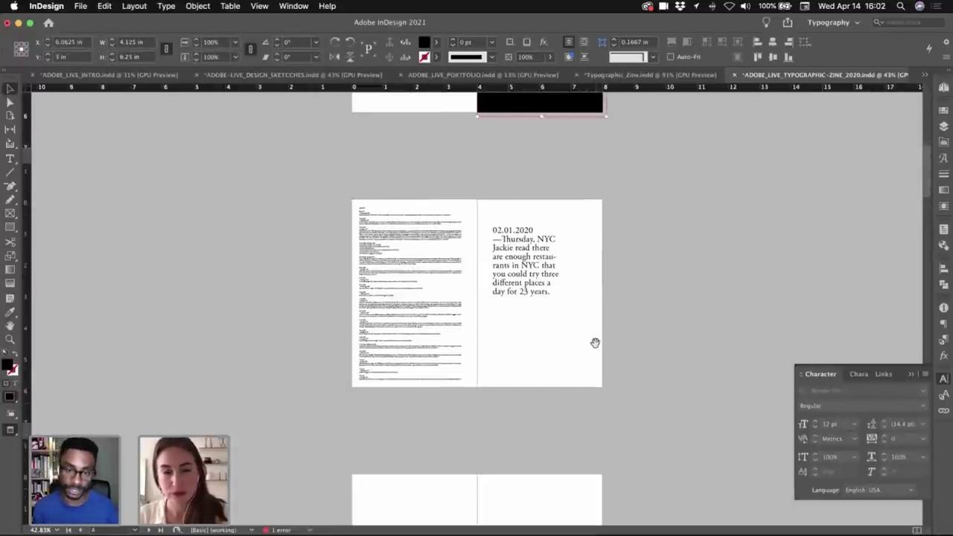
{"action": "scroll", "coordinate": [581, 191], "scroll_direction": "up", "scroll_amount": 7}
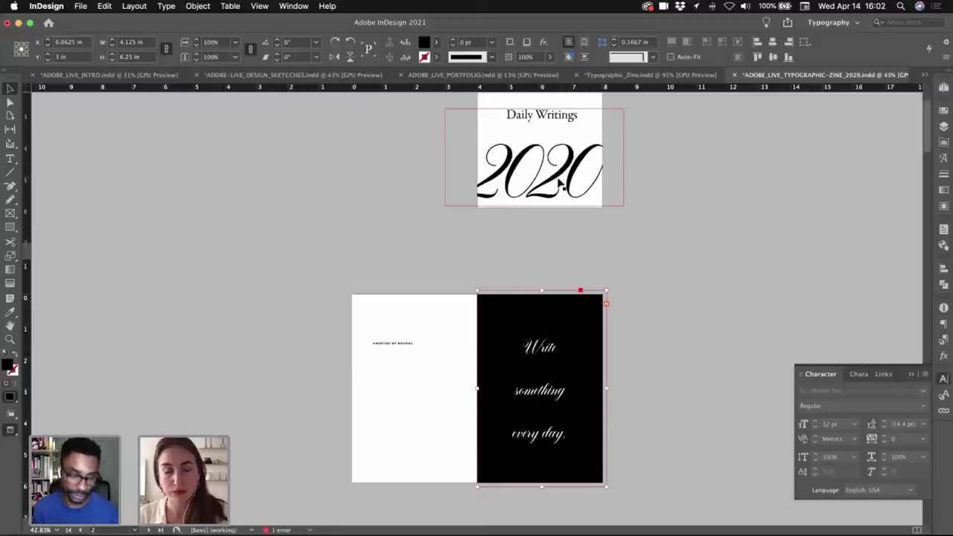
- Copy the cover's script 2020 text frame, and check the 2017 cover and contents spread in Typographic_Zine.indd
{"action": "left_click", "coordinate": [562, 185]}
{"action": "scroll", "coordinate": [607, 350], "scroll_direction": "down", "scroll_amount": 8}
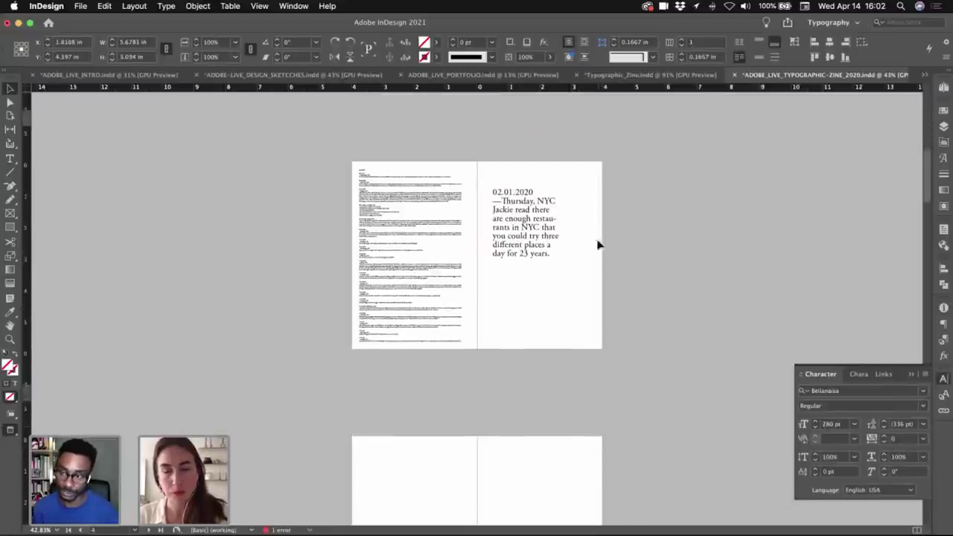
{"action": "scroll", "coordinate": [598, 245], "scroll_direction": "down", "scroll_amount": 2}
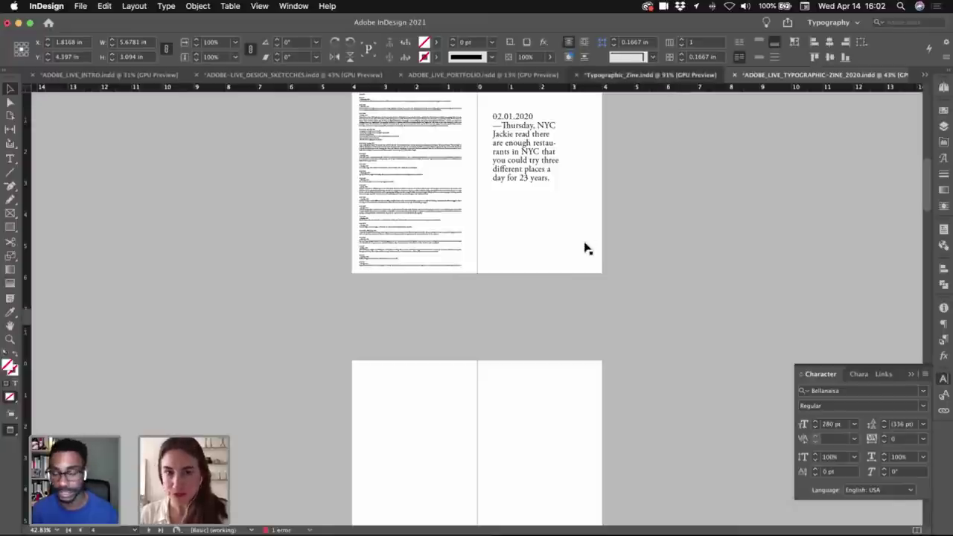
{"action": "scroll", "coordinate": [586, 249], "scroll_direction": "up", "scroll_amount": 8}
{"action": "scroll", "coordinate": [585, 248], "scroll_direction": "down", "scroll_amount": 1}
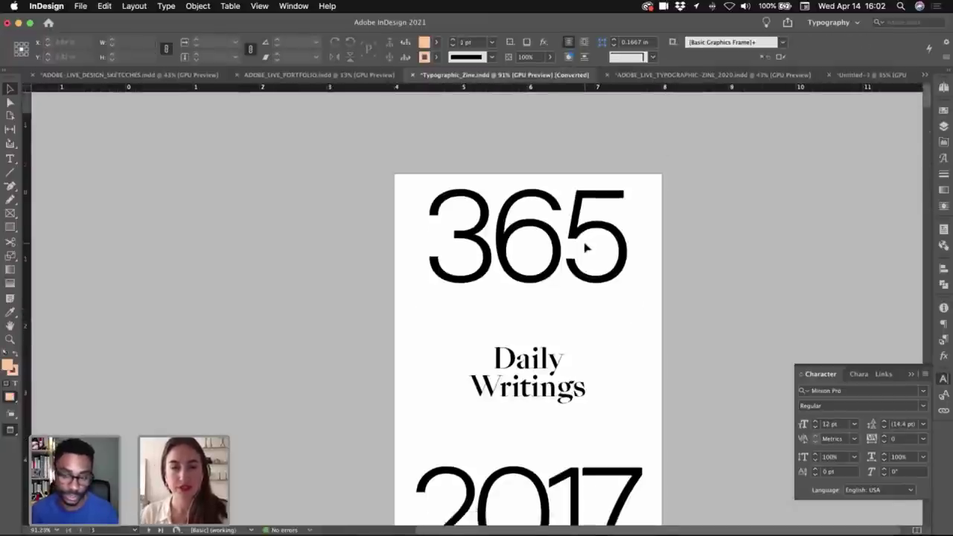
{"action": "scroll", "coordinate": [586, 248], "scroll_direction": "down", "scroll_amount": 10}
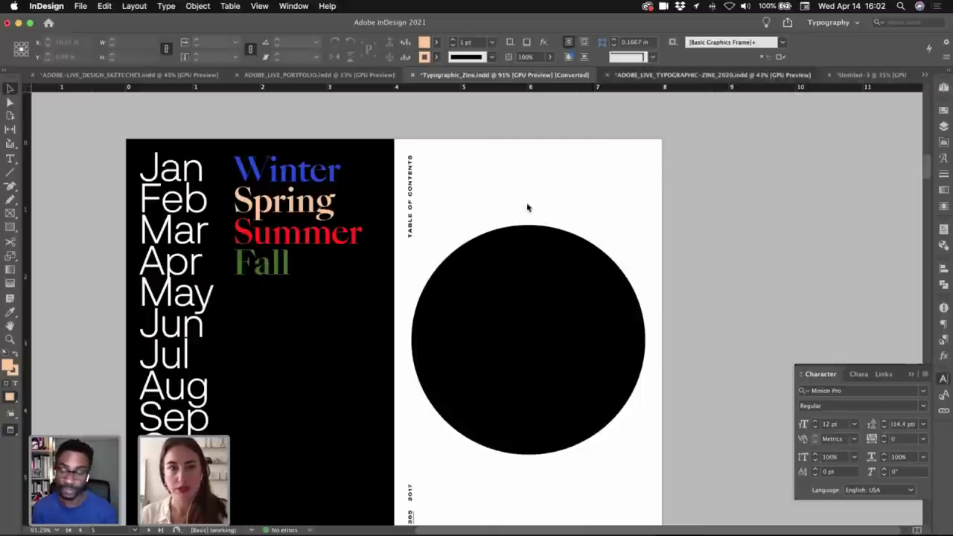
- Return to the 2020 zine, paste the script 2020 frame in place on the blank page 6 spread, and replace its text with Winter
{"action": "key", "text": "super+grave"}
{"action": "key", "text": "w"}
{"action": "scroll", "coordinate": [530, 378], "scroll_direction": "down", "scroll_amount": 2}
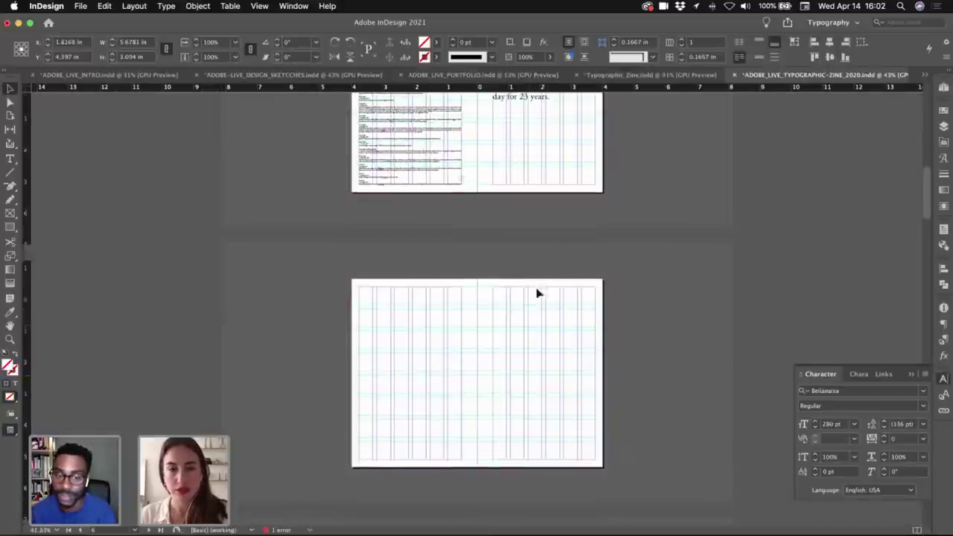
{"action": "scroll", "coordinate": [537, 289], "scroll_direction": "down", "scroll_amount": 1}
{"action": "left_click", "coordinate": [528, 348]}
{"action": "key", "text": "alt+shift+super+v"}
{"action": "double_click", "coordinate": [527, 391]}
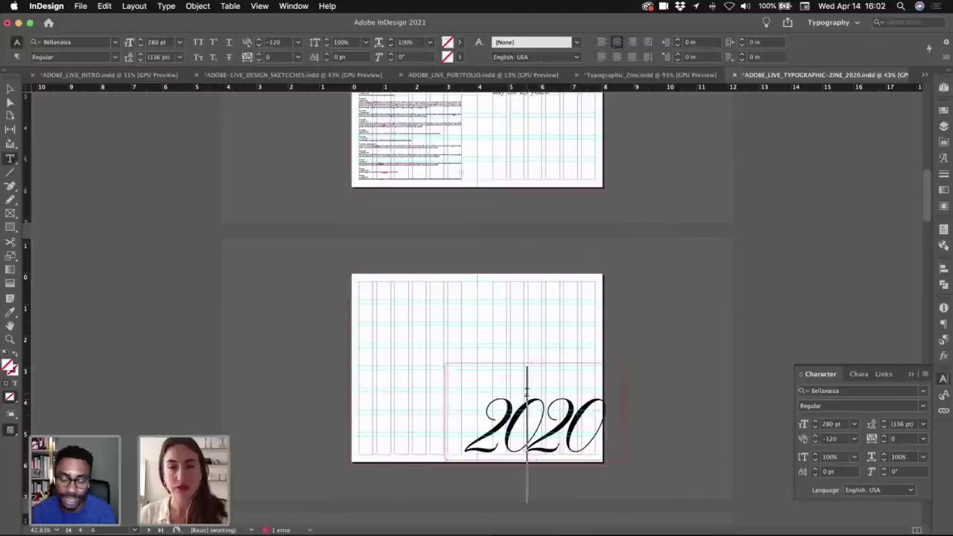
{"action": "type", "text": "a"}
{"action": "key", "text": "super+a"}
{"action": "type", "text": "inter"}
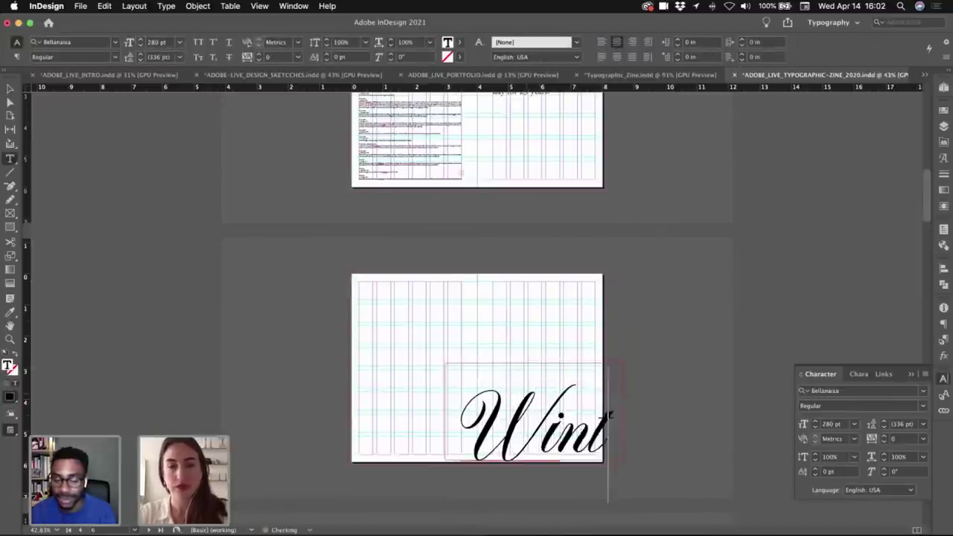
- Enlarge the Winter frame to about 5.98 × 3.26 in, move it to the middle of the spread, and preview it
{"action": "key", "text": "Escape"}
{"action": "left_click_drag", "start_coordinate": [446, 364], "coordinate": [435, 358]}
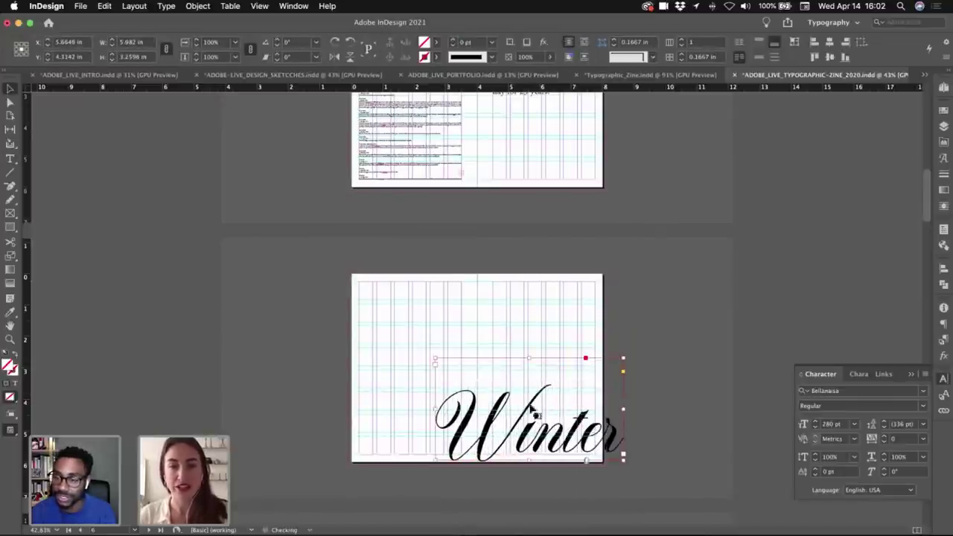
{"action": "left_click_drag", "start_coordinate": [536, 408], "coordinate": [526, 360]}
{"action": "left_click", "coordinate": [634, 352]}
{"action": "key", "text": "w"}
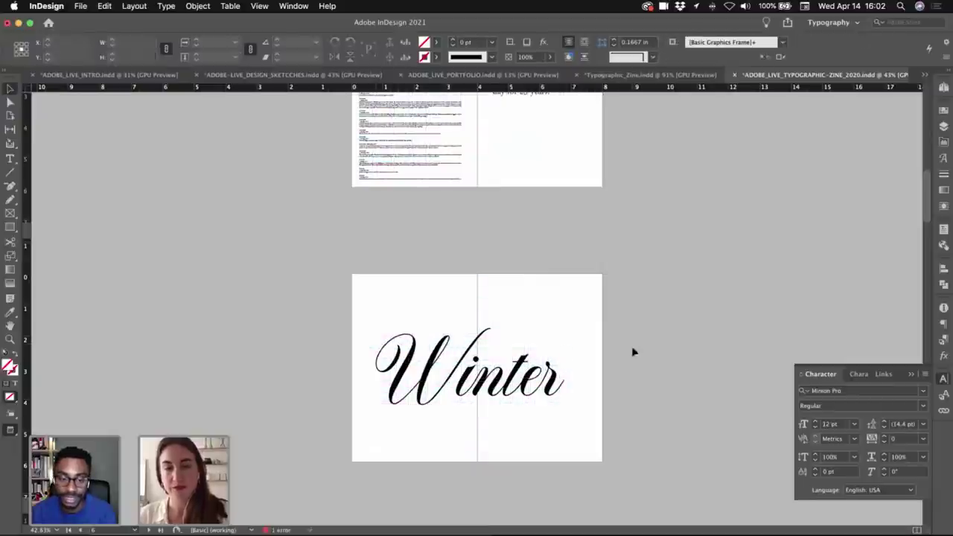
- Draw an 8.25 × 6.25 in rectangle over the blank page 10 spread out to the bleed and fill it with Black
{"action": "scroll", "coordinate": [630, 301], "scroll_direction": "down", "scroll_amount": 2}
{"action": "scroll", "coordinate": [587, 302], "scroll_direction": "down", "scroll_amount": 2}
{"action": "key", "text": "w"}
{"action": "scroll", "coordinate": [592, 356], "scroll_direction": "down", "scroll_amount": 4}
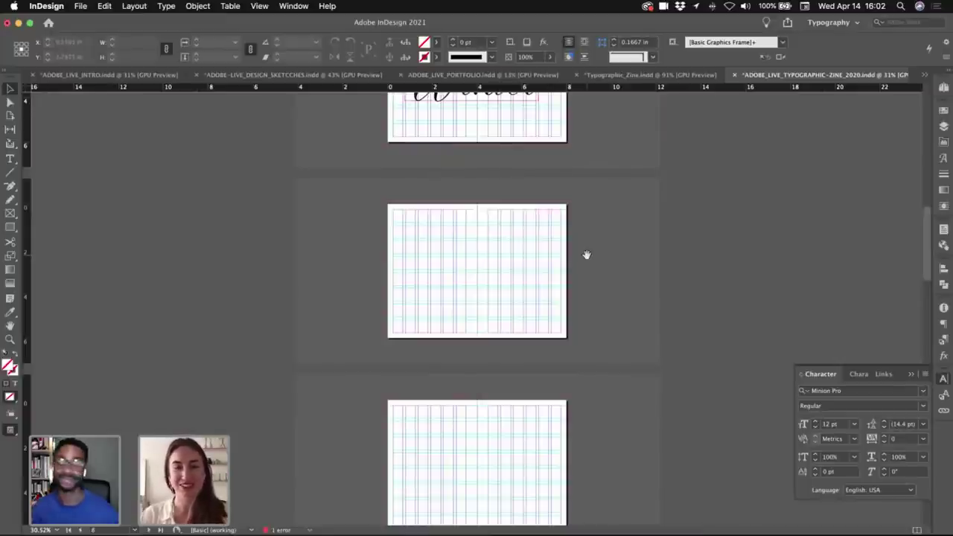
{"action": "scroll", "coordinate": [603, 216], "scroll_direction": "up", "scroll_amount": 3}
{"action": "scroll", "coordinate": [572, 261], "scroll_direction": "down", "scroll_amount": 3}
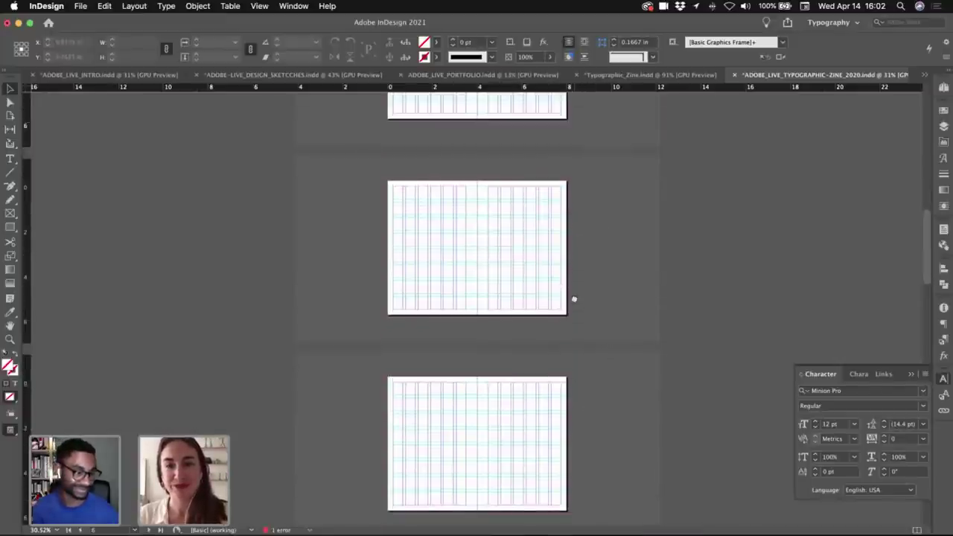
{"action": "left_click_drag", "start_coordinate": [574, 299], "coordinate": [574, 215]}
{"action": "left_click_drag", "start_coordinate": [541, 377], "coordinate": [587, 370]}
{"action": "key", "text": "m"}
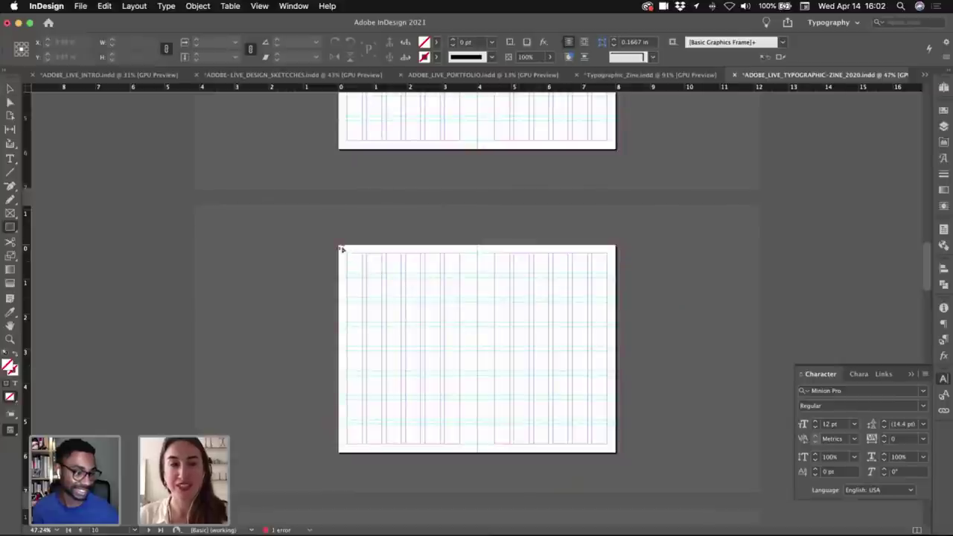
{"action": "left_click_drag", "start_coordinate": [341, 250], "coordinate": [620, 457]}
{"action": "left_click", "coordinate": [943, 112]}
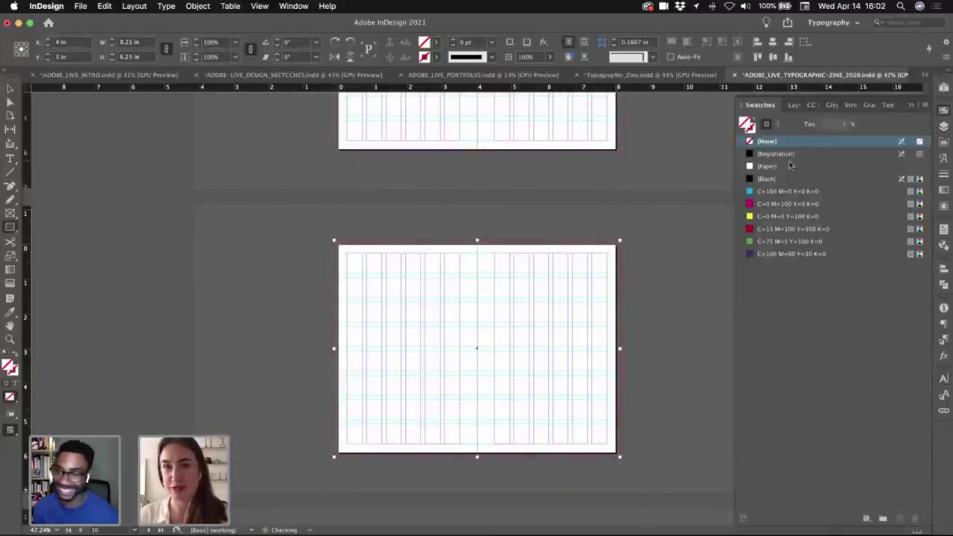
{"action": "left_click", "coordinate": [767, 179]}
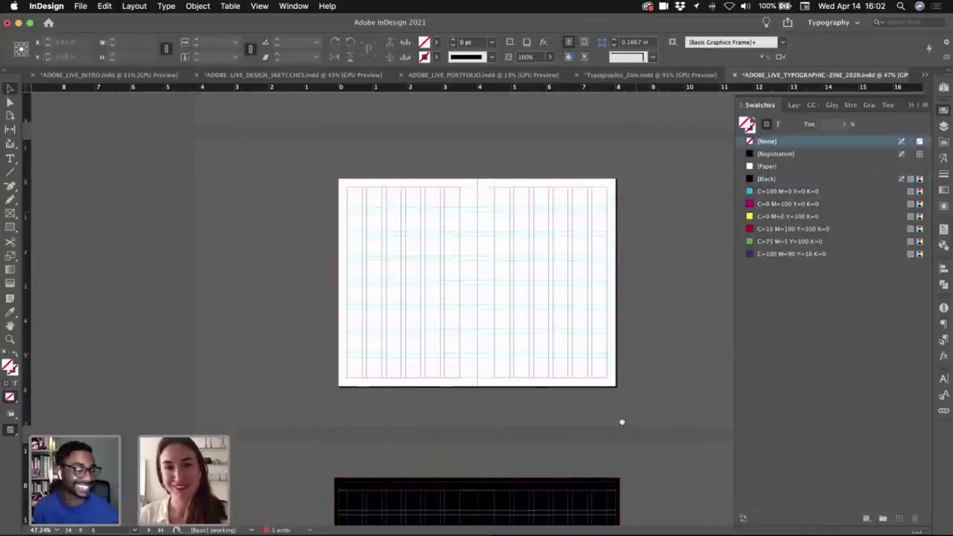
- Paste the Winter frame in place on the black page 10 spread and colour its text Paper
{"action": "scroll", "coordinate": [574, 176], "scroll_direction": "down", "scroll_amount": 5}
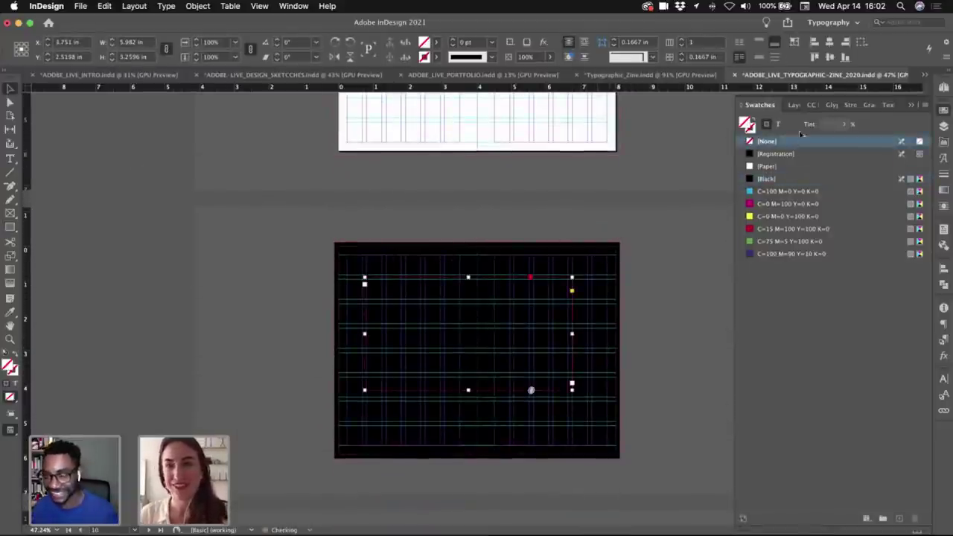
{"action": "left_click", "coordinate": [779, 123]}
{"action": "left_click", "coordinate": [767, 166]}
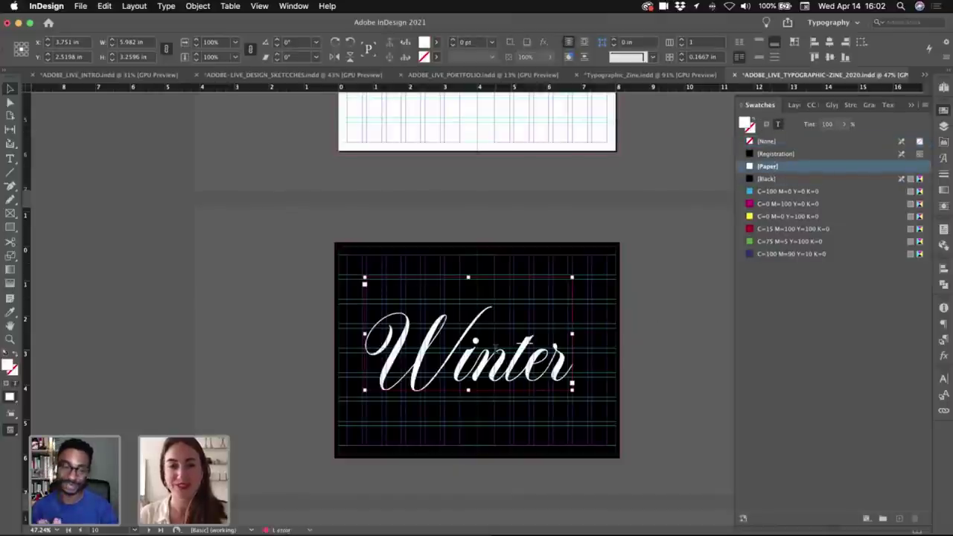
- Replace the word Winter on the black spread with SPRING in capitals
{"action": "double_click", "coordinate": [495, 348]}
{"action": "type", "text": "Spring"}
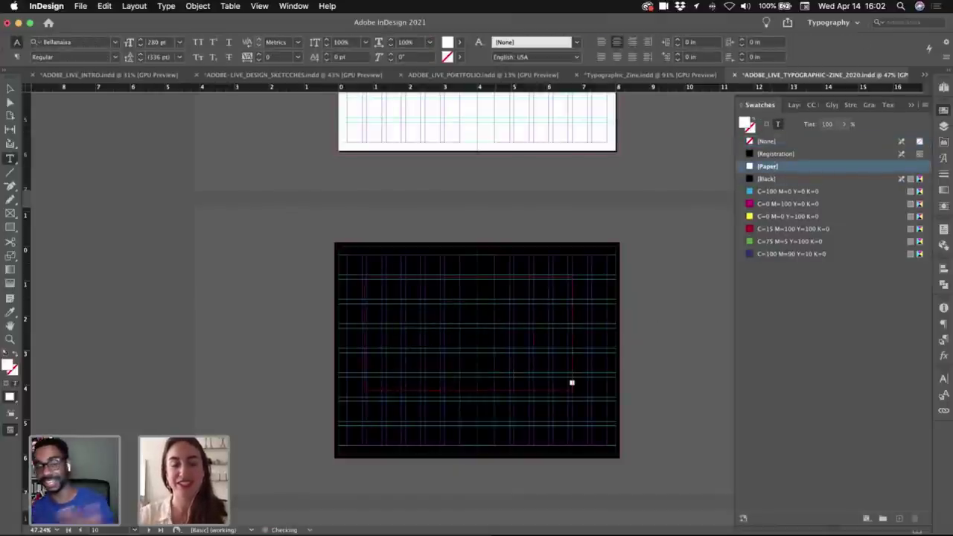
{"action": "key", "text": "super+z"}
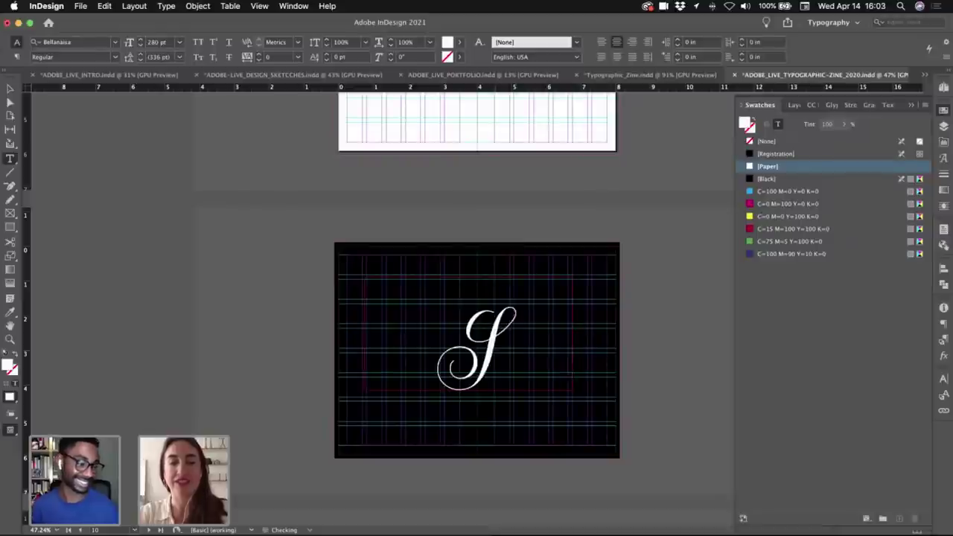
{"action": "key", "text": "super+shift+z"}
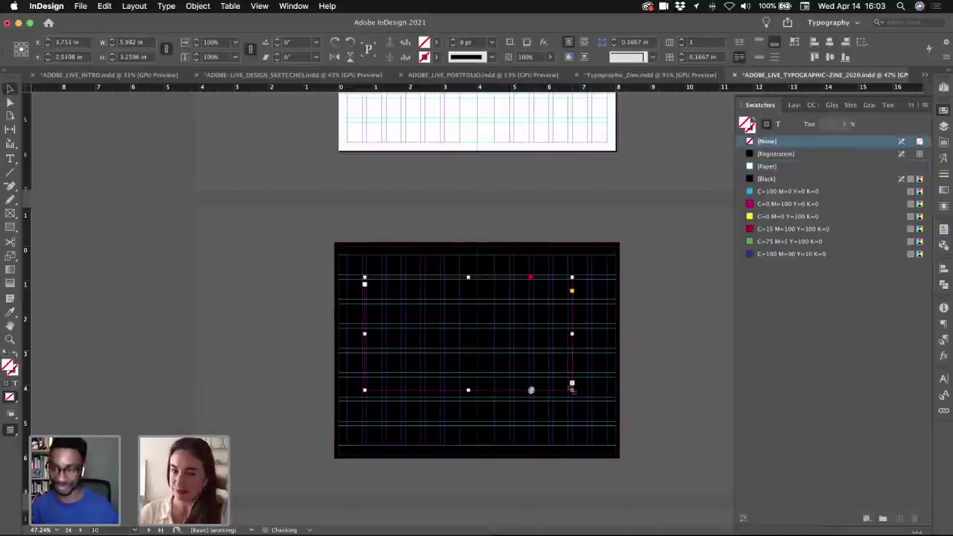
- Extend the SPRING text frame past both sides of the black spread until the whole word fits on one line
{"action": "left_click_drag", "start_coordinate": [572, 384], "coordinate": [660, 434]}
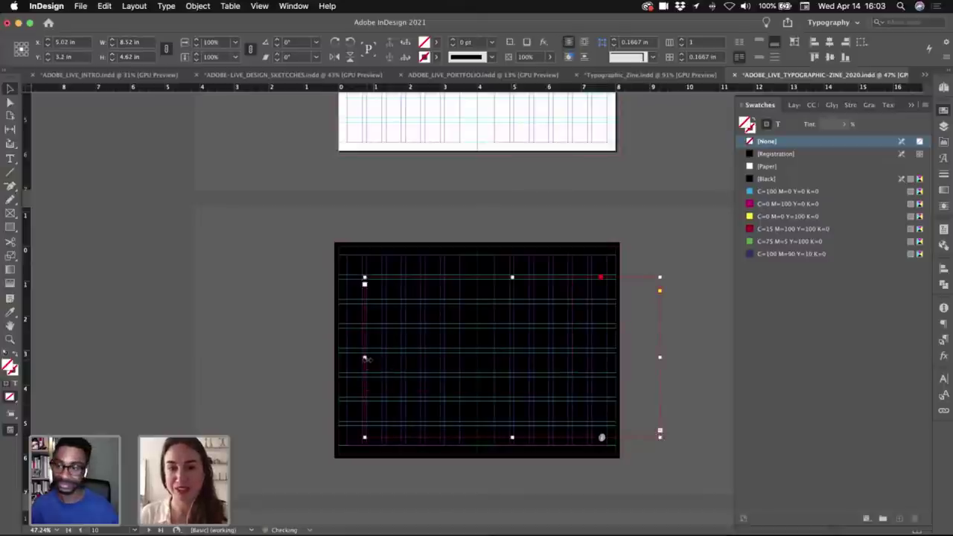
{"action": "left_click_drag", "start_coordinate": [365, 359], "coordinate": [267, 357]}
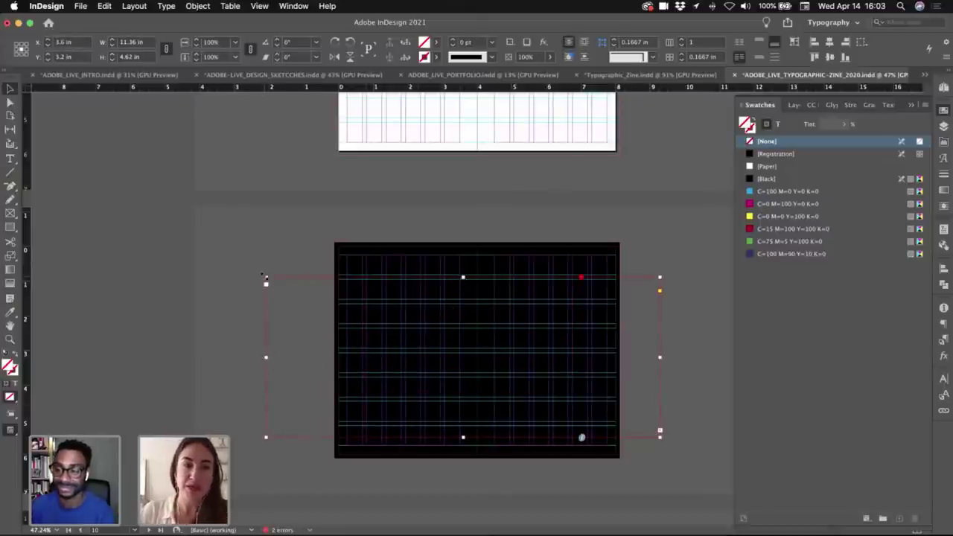
{"action": "left_click_drag", "start_coordinate": [266, 280], "coordinate": [204, 336]}
{"action": "left_click", "coordinate": [684, 260]}
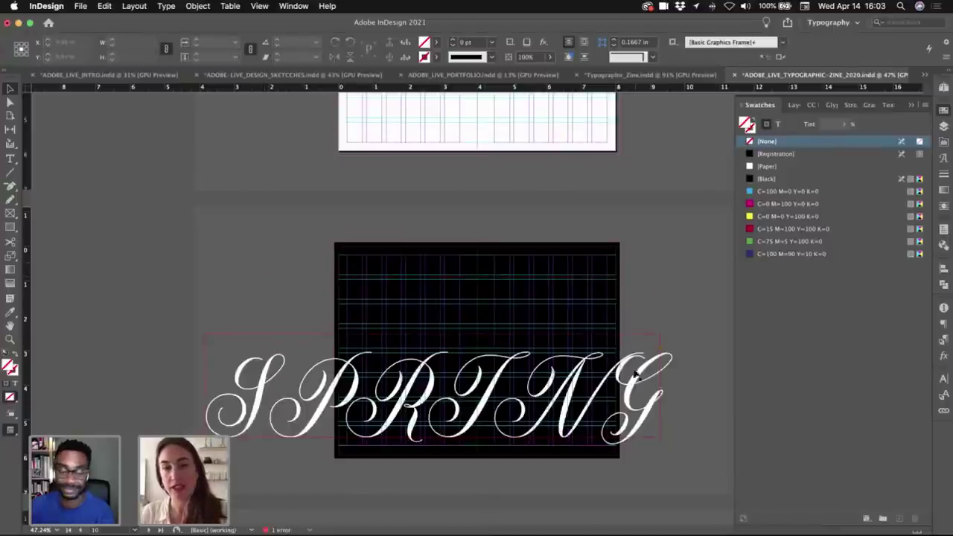
- Rotate the SPRING text frame to 21.75° so it runs diagonally up across the black spread, and preview it without guides
{"action": "left_click_drag", "start_coordinate": [647, 371], "coordinate": [656, 339]}
{"action": "left_click_drag", "start_coordinate": [676, 412], "coordinate": [667, 322]}
{"action": "left_click", "coordinate": [660, 387]}
{"action": "key", "text": "w"}
{"action": "left_click_drag", "start_coordinate": [594, 346], "coordinate": [585, 336]}
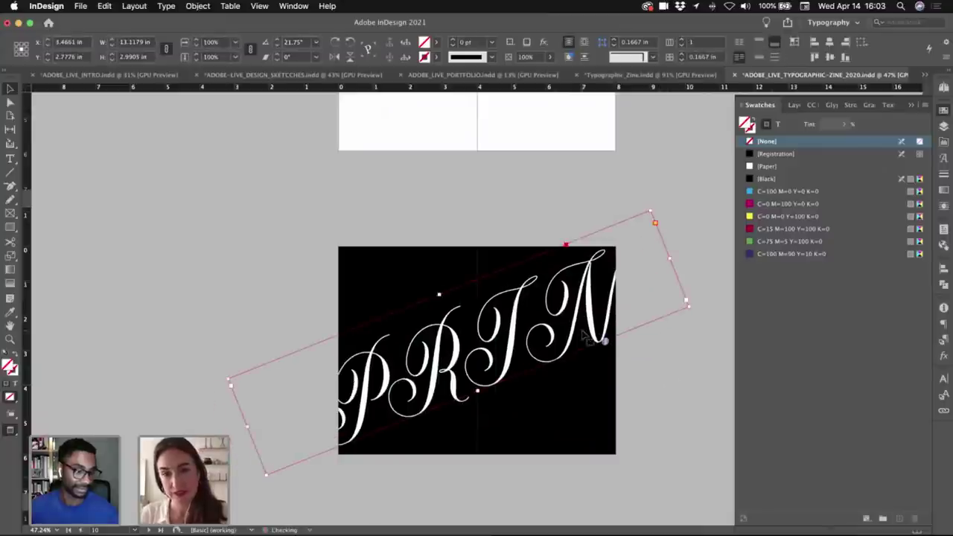
- Scale the SPRING frame and its text down proportionally to about 8.61 in wide
{"action": "left_click", "coordinate": [196, 46]}
{"action": "left_click", "coordinate": [196, 46]}
{"action": "left_click", "coordinate": [197, 46]}
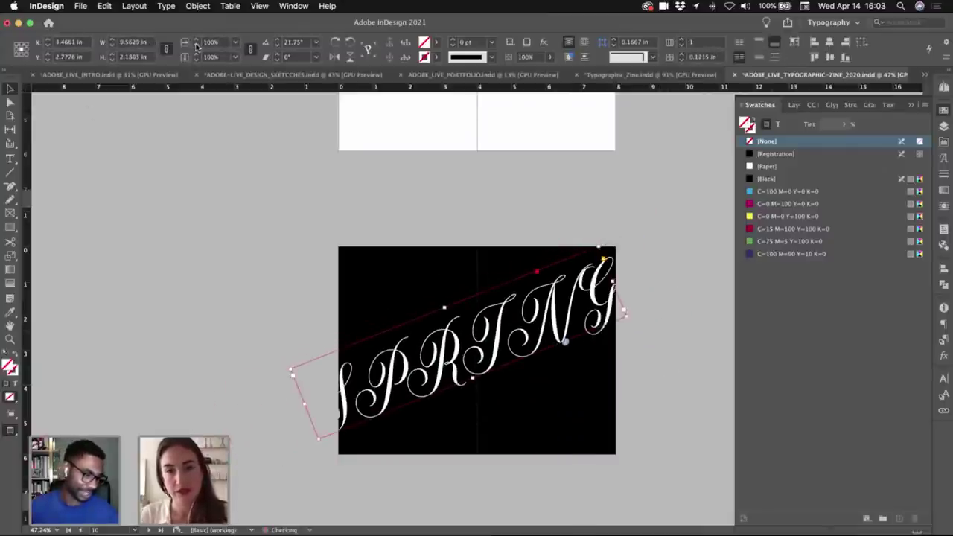
{"action": "left_click", "coordinate": [197, 46]}
- Nudge the diagonal SPRING text to X 3.7578 in, Y 2.8887 in so every letter fits on the black spread
{"action": "key", "text": "shift+Right"}
{"action": "key", "text": "shift+Right"}
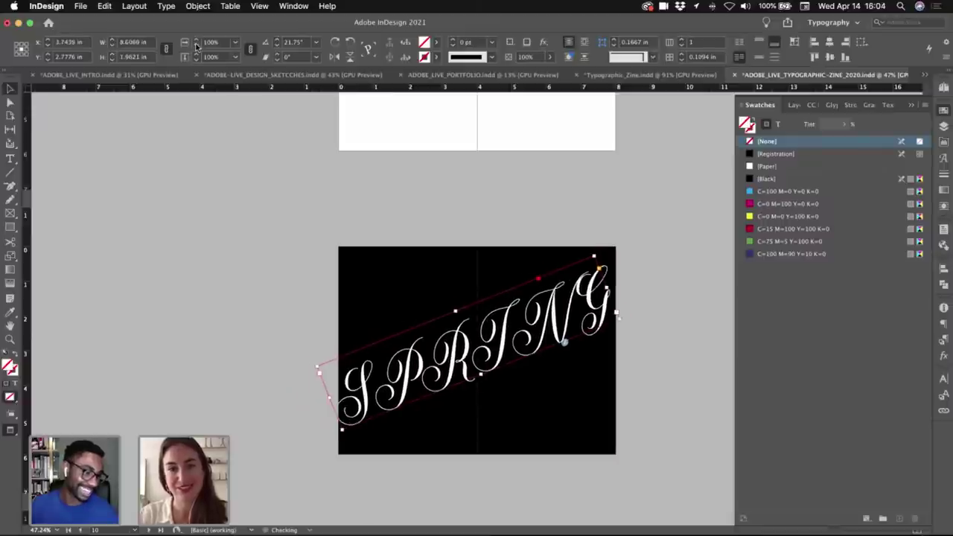
{"action": "key", "text": "Right"}
{"action": "key", "text": "shift+Down"}
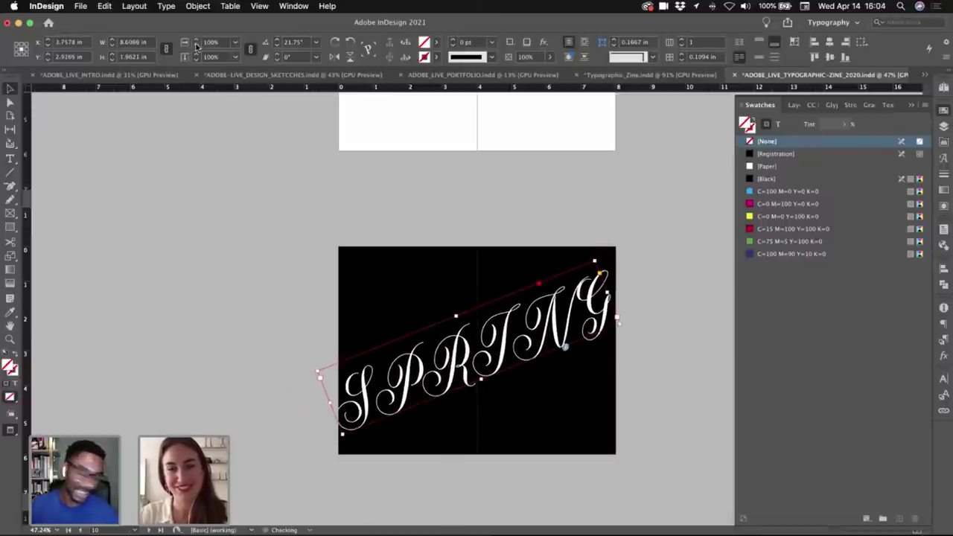
{"action": "key", "text": "Up"}
{"action": "key", "text": "Up"}
{"action": "key", "text": "Right"}
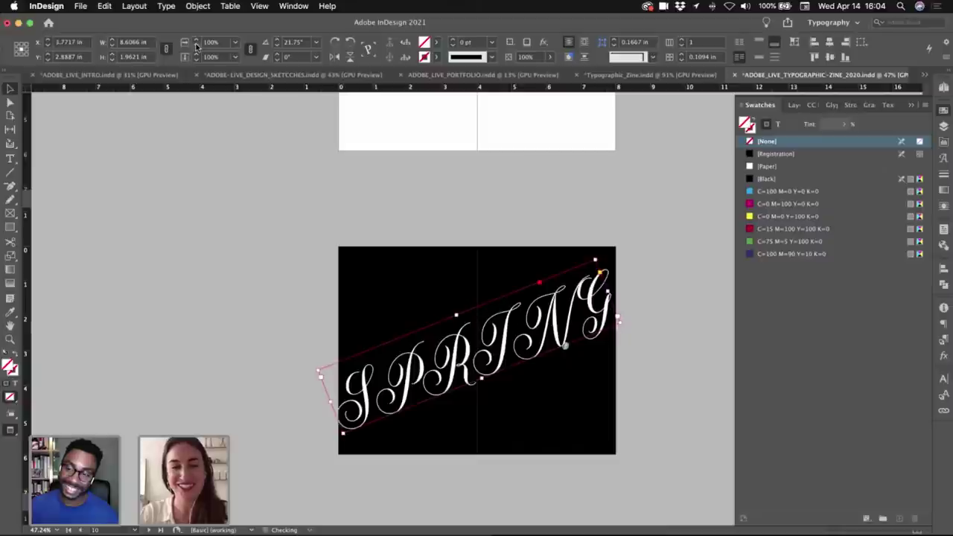
{"action": "key", "text": "shift+Left"}
{"action": "key", "text": "Left"}
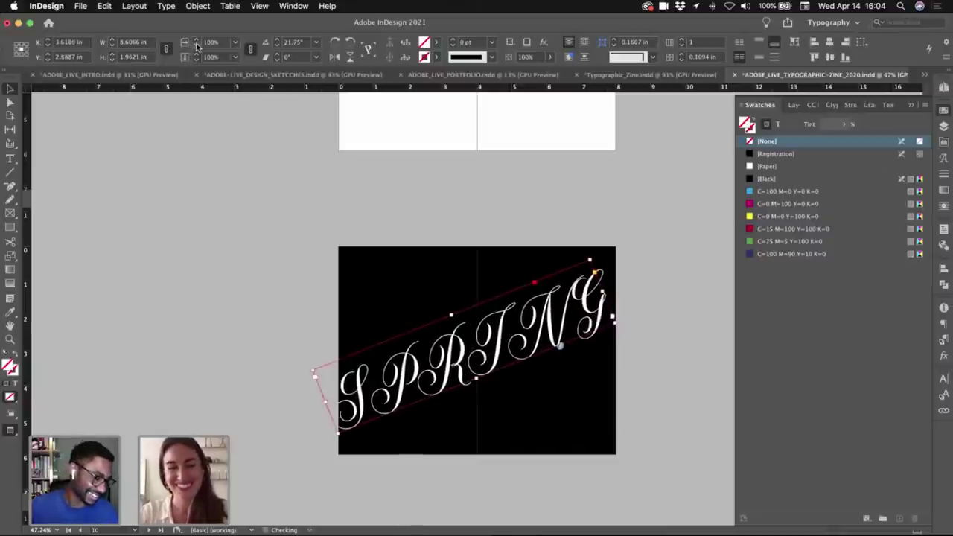
{"action": "key", "text": "shift+Right"}
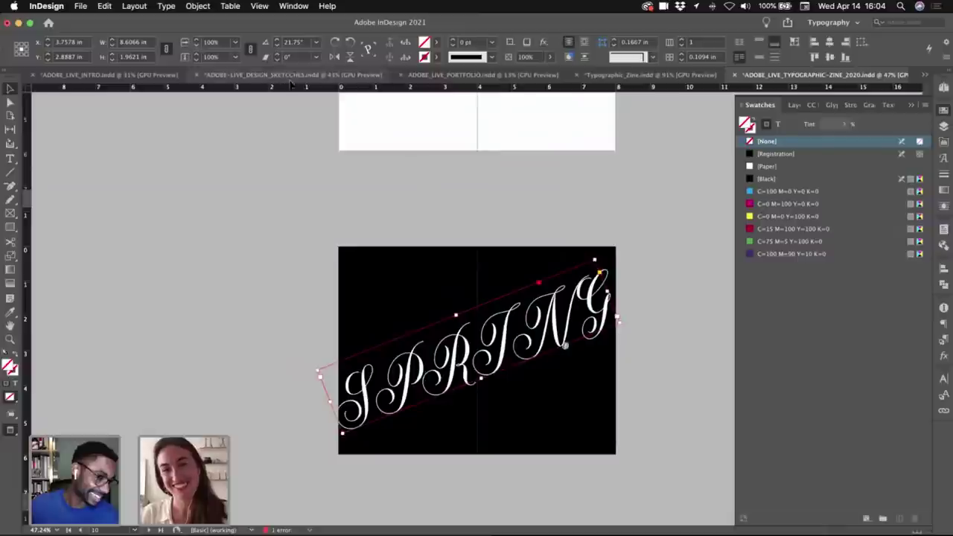
- Copy the black rectangle and SPRING text and paste them in place on the blank page 14–15 spread
{"action": "left_click", "coordinate": [640, 353]}
{"action": "key", "text": "super+minus"}
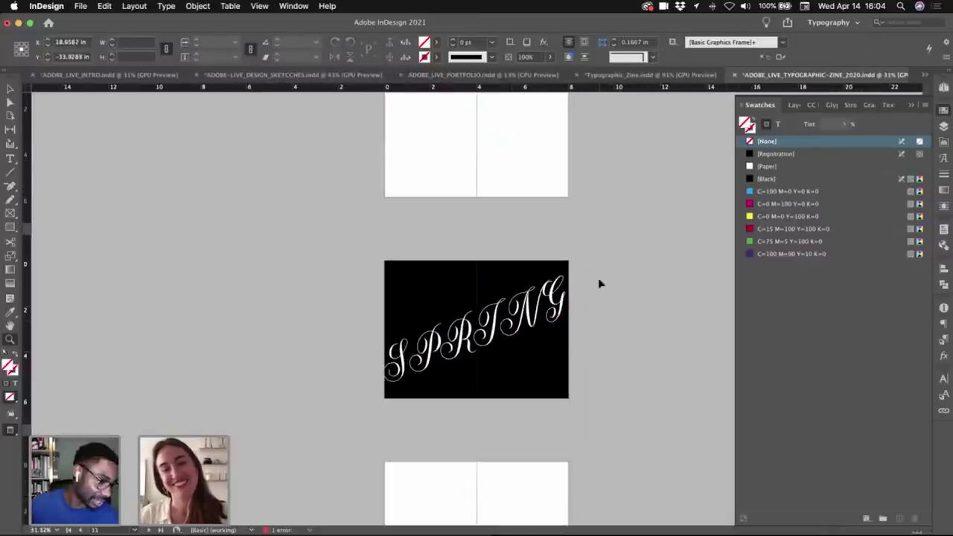
{"action": "left_click_drag", "start_coordinate": [628, 242], "coordinate": [628, 367]}
{"action": "scroll", "coordinate": [627, 367], "scroll_direction": "up", "scroll_amount": 5}
{"action": "scroll", "coordinate": [595, 351], "scroll_direction": "down", "scroll_amount": 4}
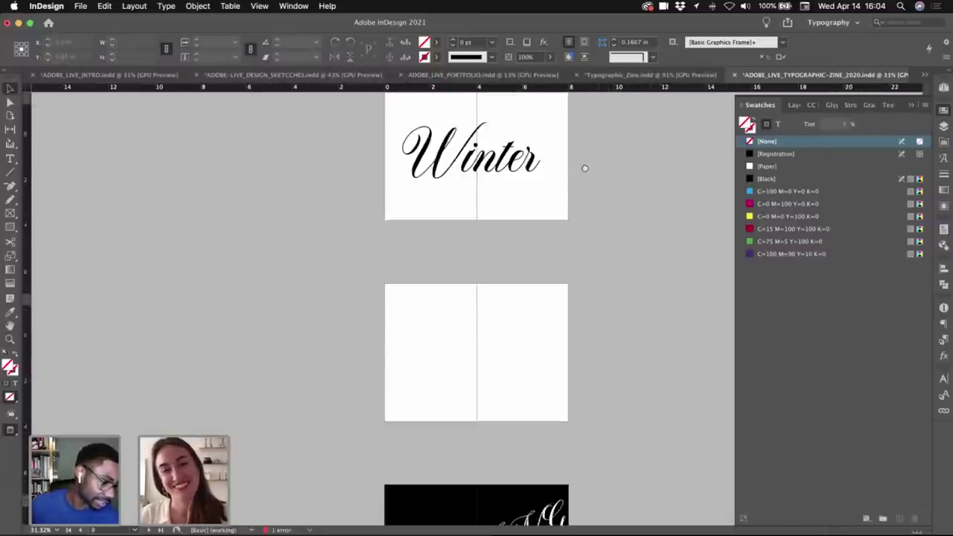
{"action": "left_click", "coordinate": [537, 447]}
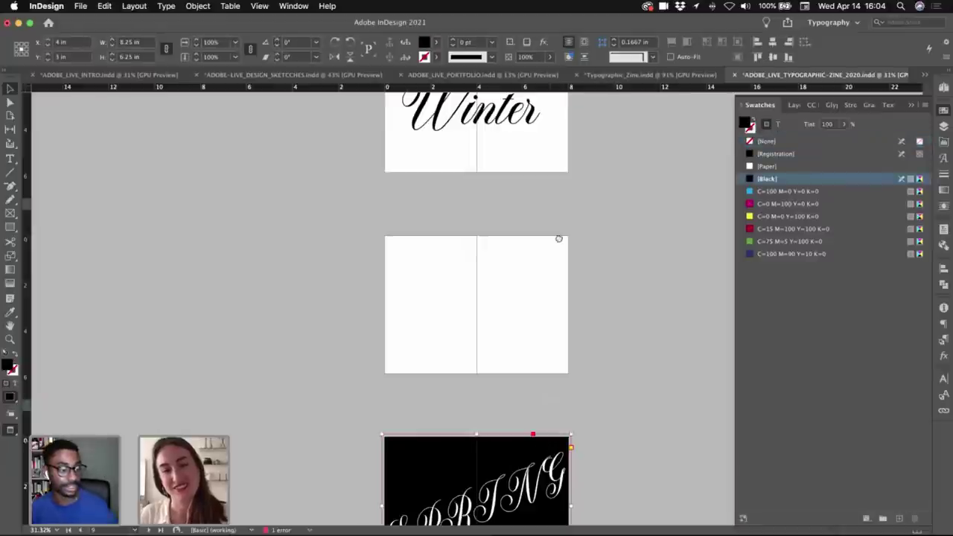
{"action": "scroll", "coordinate": [559, 238], "scroll_direction": "down", "scroll_amount": 3}
{"action": "left_click_drag", "start_coordinate": [624, 335], "coordinate": [563, 98]}
{"action": "left_click", "coordinate": [544, 341]}
{"action": "key", "text": "alt+shift+super+v"}
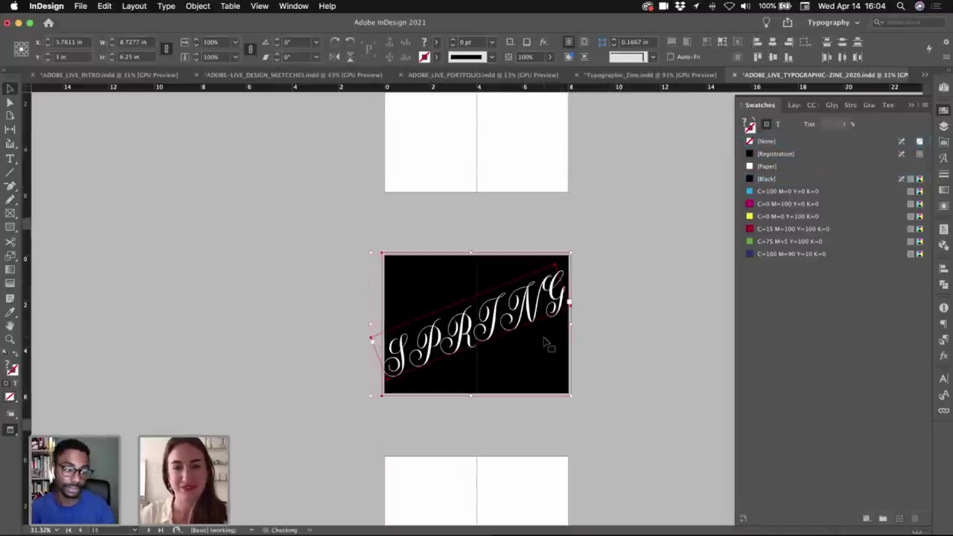
- Delete the duplicated SPRING text from the page 14–15 spread, keeping its black rectangle
{"action": "left_click", "coordinate": [605, 347]}
{"action": "left_click", "coordinate": [536, 320]}
{"action": "key", "text": "Delete"}
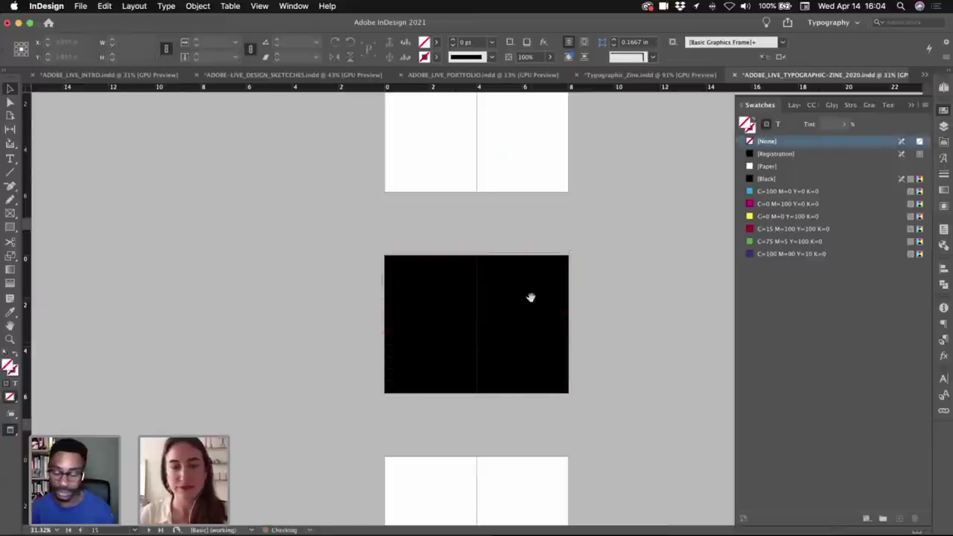
- Copy the Winter frame, paste it in place on the black page 14–15 spread, and colour its text Paper
{"action": "left_click_drag", "start_coordinate": [529, 298], "coordinate": [539, 499]}
{"action": "scroll", "coordinate": [551, 447], "scroll_direction": "up", "scroll_amount": 3}
{"action": "left_click", "coordinate": [531, 280]}
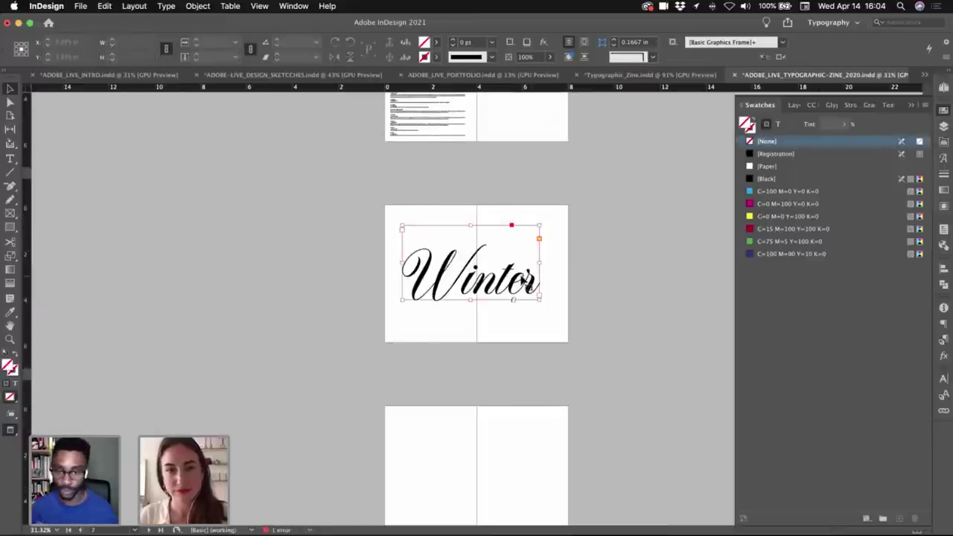
{"action": "scroll", "coordinate": [566, 223], "scroll_direction": "down", "scroll_amount": 20}
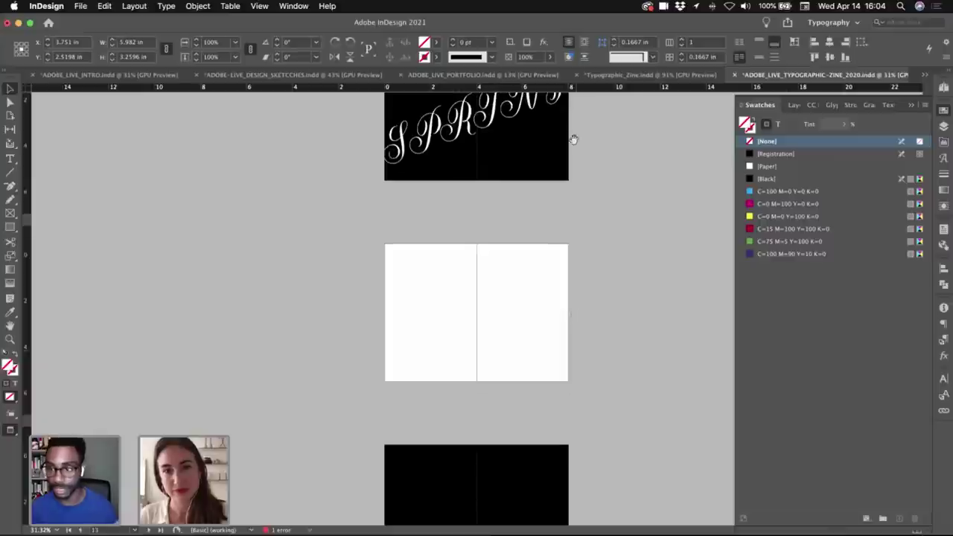
{"action": "left_click", "coordinate": [525, 304]}
{"action": "left_click", "coordinate": [526, 302]}
{"action": "left_click", "coordinate": [527, 301]}
{"action": "key", "text": "w"}
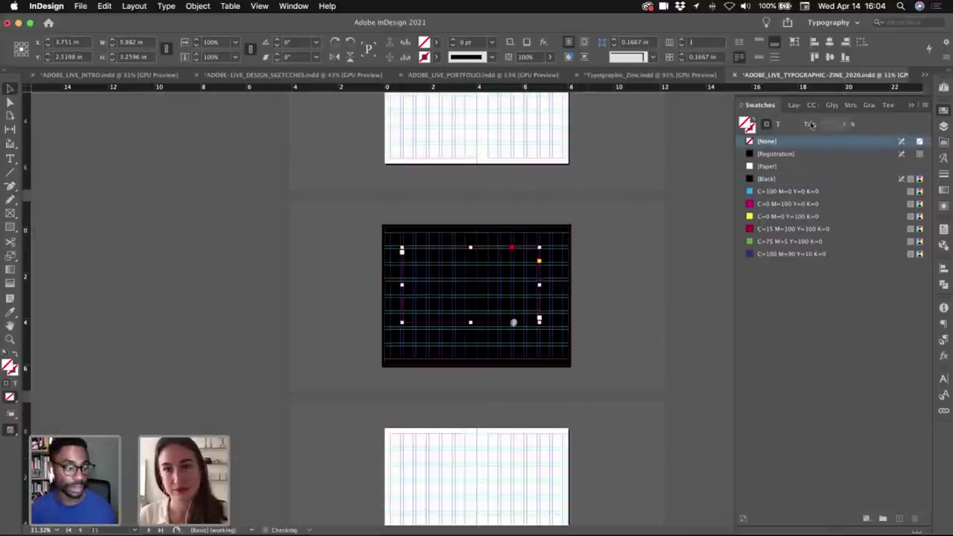
{"action": "left_click", "coordinate": [779, 124]}
{"action": "left_click", "coordinate": [769, 167]}
{"action": "key", "text": "w"}
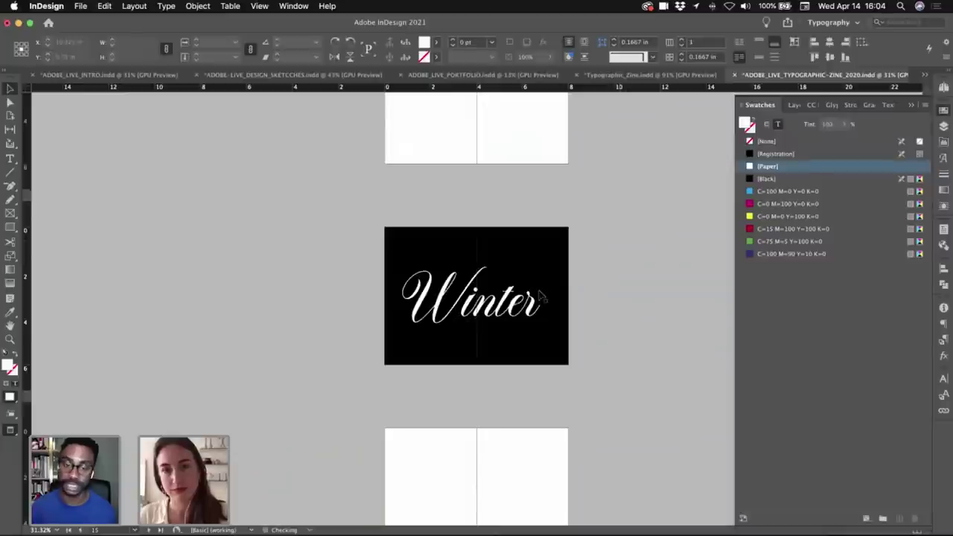
- Replace the word Winter on the black page 14–15 spread with summer in lowercase
{"action": "triple_click", "coordinate": [511, 288]}
{"action": "type", "text": "S"}
{"action": "key", "text": "BackSpace"}
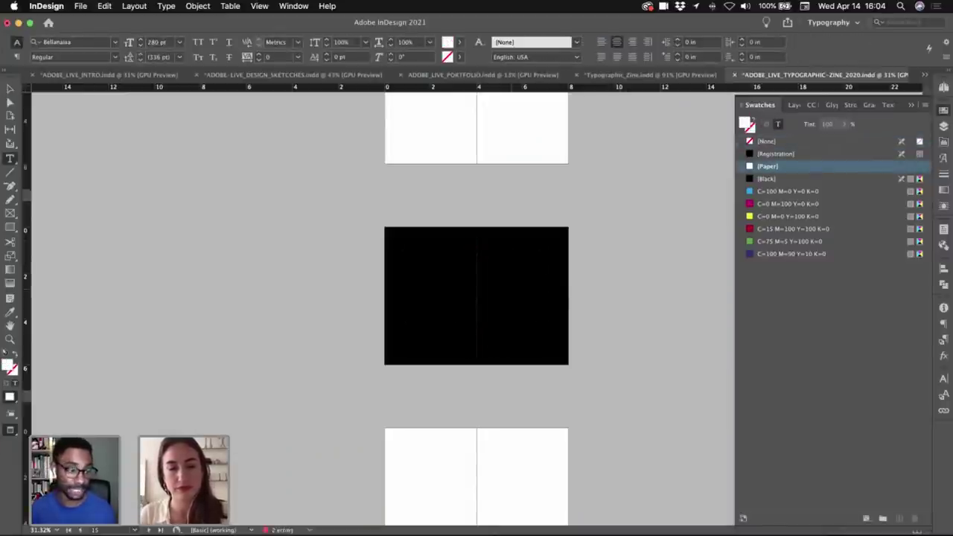
{"action": "type", "text": "summer"}
{"action": "key", "text": "Escape"}
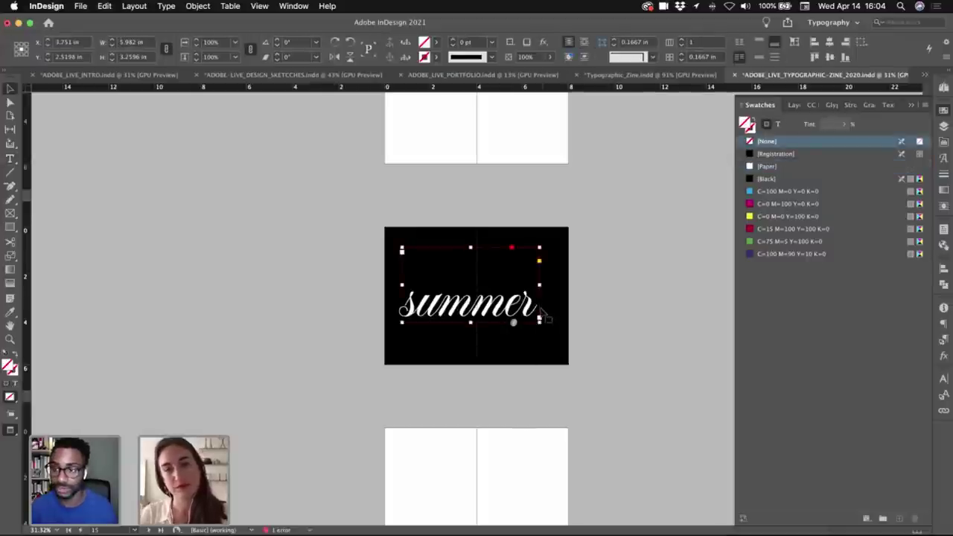
{"action": "left_click_drag", "start_coordinate": [524, 311], "coordinate": [530, 310]}
{"action": "left_click", "coordinate": [585, 307]}
- Review the zine's sequence from the cover through the Winter, SPRING and summer spreads
{"action": "key", "text": "z"}
{"action": "left_click_drag", "start_coordinate": [625, 327], "coordinate": [567, 341]}
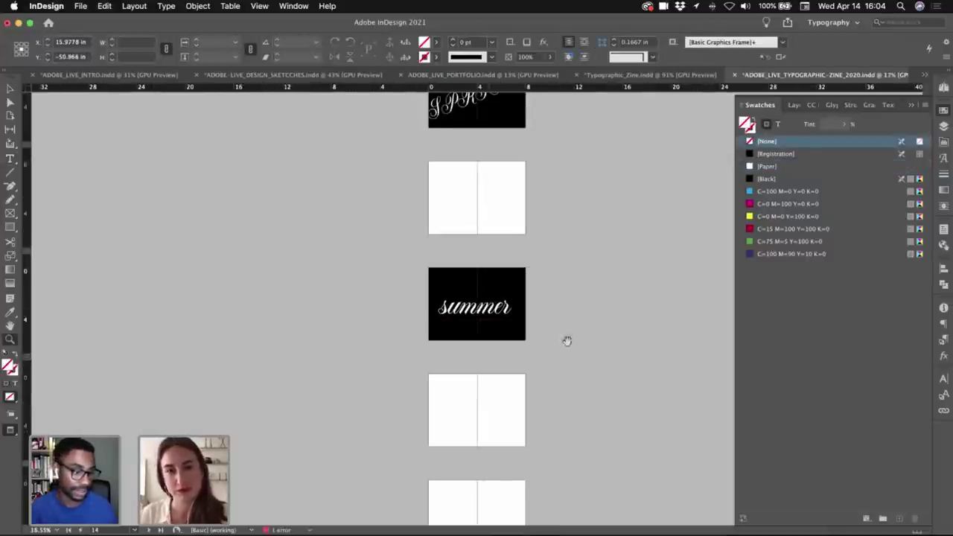
{"action": "scroll", "coordinate": [566, 340], "scroll_direction": "up", "scroll_amount": 12}
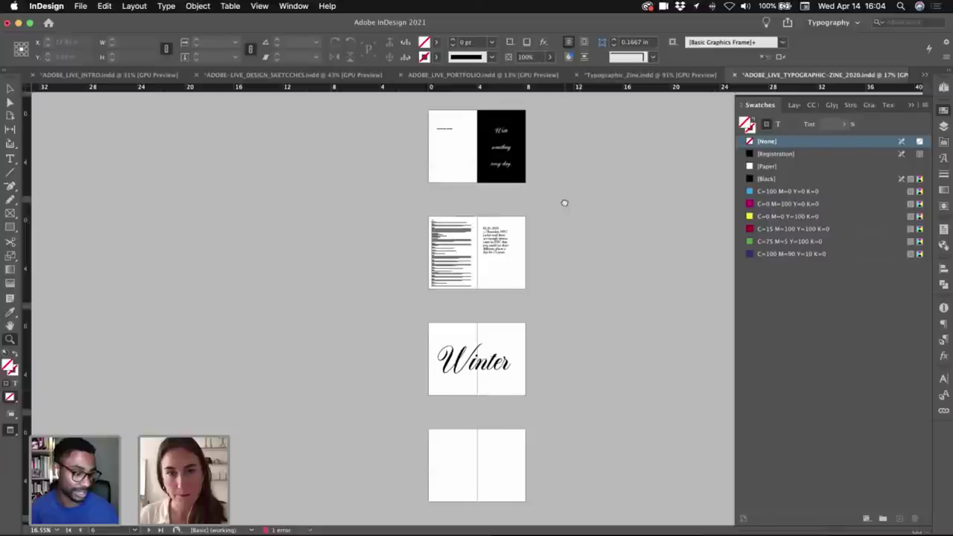
{"action": "left_click_drag", "start_coordinate": [565, 202], "coordinate": [564, 367]}
{"action": "key", "text": "v"}
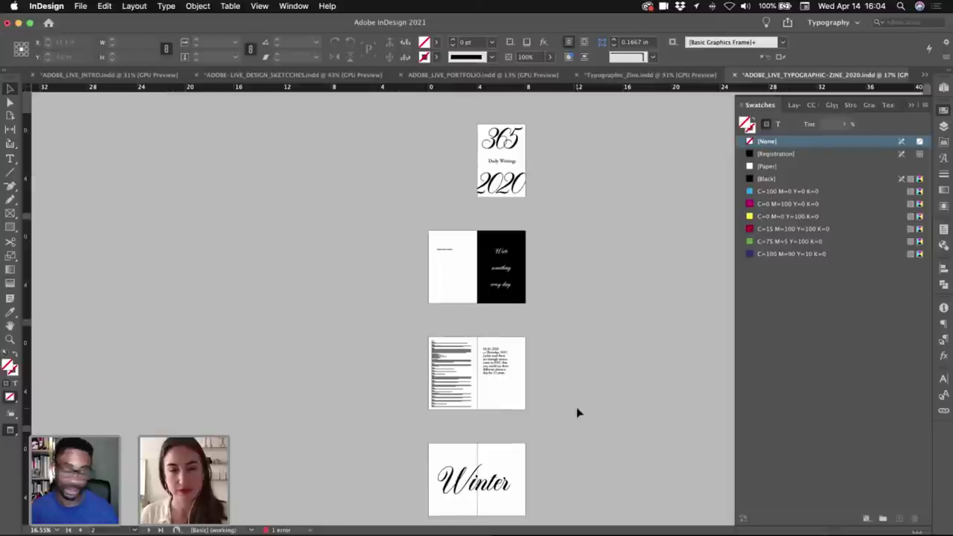
{"action": "scroll", "coordinate": [577, 413], "scroll_direction": "down", "scroll_amount": 10}
{"action": "scroll", "coordinate": [578, 413], "scroll_direction": "down", "scroll_amount": 6}
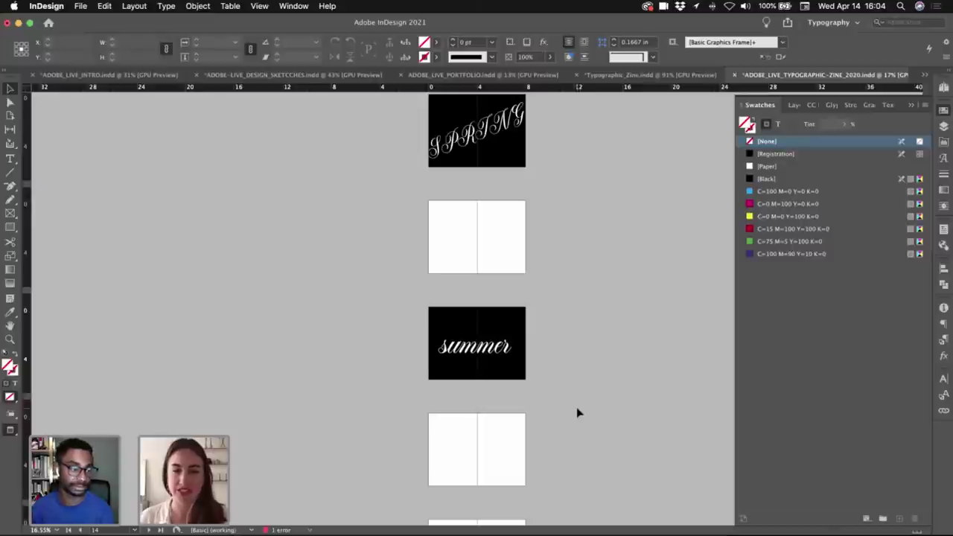
- Copy the black rectangle and summer text and paste them in place on the third spread after it
{"action": "left_click_drag", "start_coordinate": [577, 408], "coordinate": [565, 308]}
{"action": "left_click", "coordinate": [486, 248]}
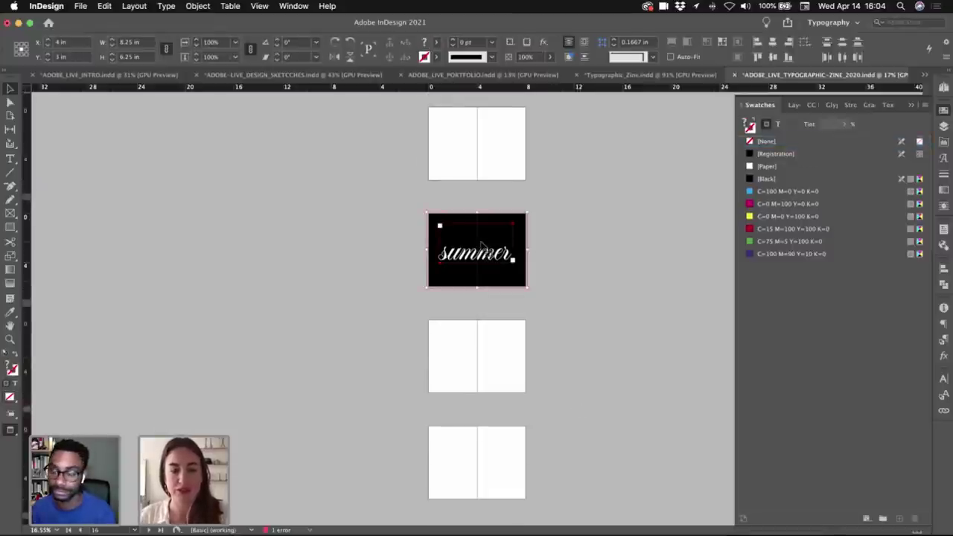
{"action": "left_click_drag", "start_coordinate": [570, 374], "coordinate": [569, 198]}
{"action": "scroll", "coordinate": [564, 365], "scroll_direction": "up", "scroll_amount": 2}
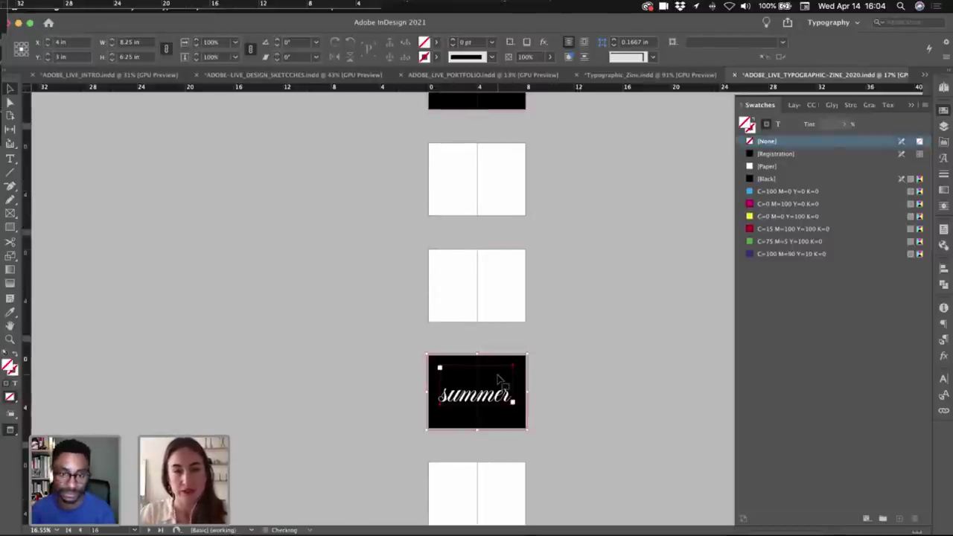
- Replace the word summer on the newly pasted black spread with Fall
{"action": "double_click", "coordinate": [477, 394]}
{"action": "key", "text": "super+a"}
{"action": "type", "text": "Fa"}
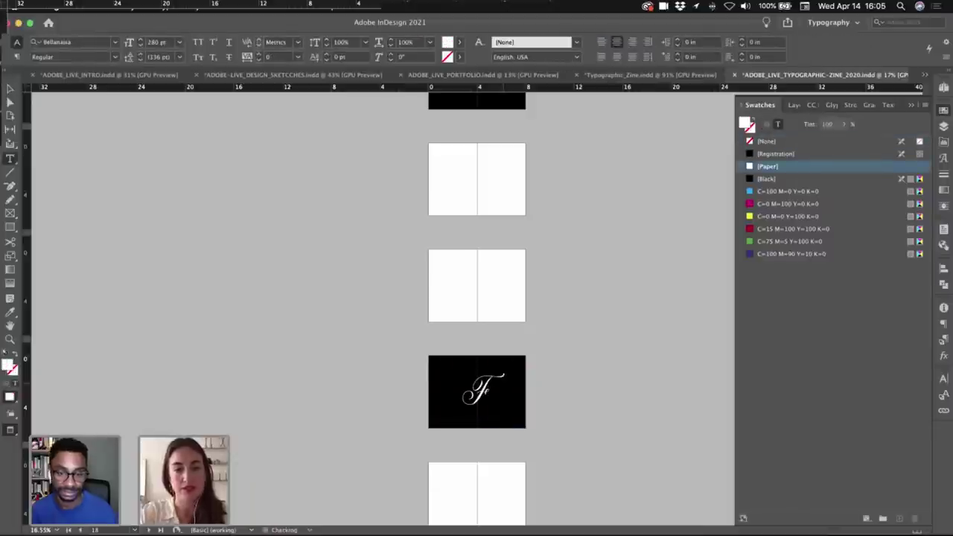
{"action": "type", "text": "ll"}
{"action": "key", "text": "Escape"}
{"action": "left_click", "coordinate": [575, 404]}
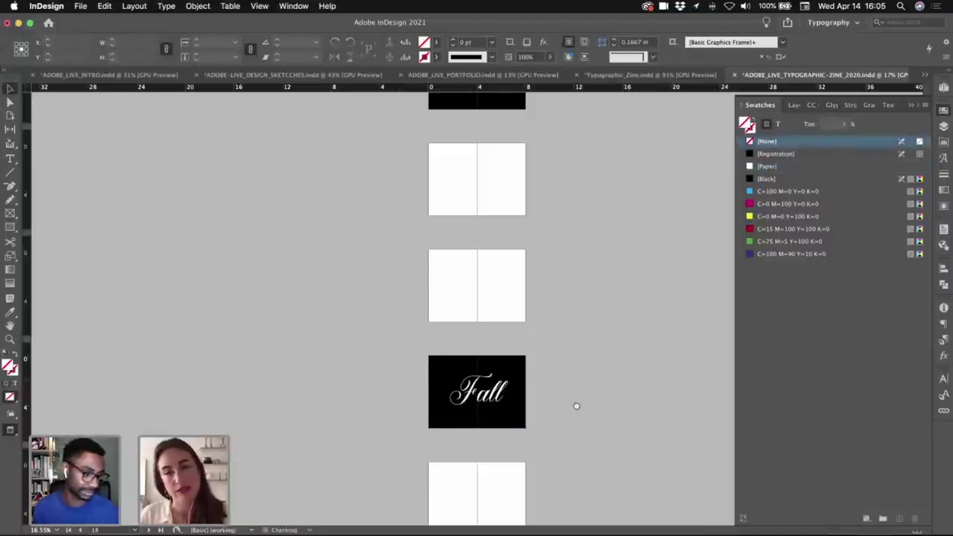
- Examine the order and typographic variety of the four season spreads from Fall back up to the cover
{"action": "scroll", "coordinate": [570, 372], "scroll_direction": "down", "scroll_amount": 1}
{"action": "scroll", "coordinate": [563, 313], "scroll_direction": "up", "scroll_amount": 5}
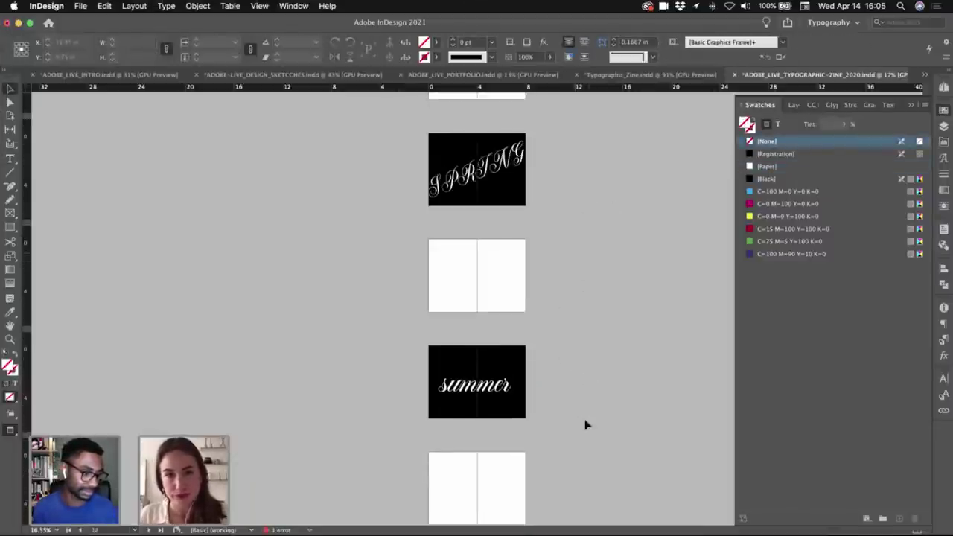
{"action": "left_click_drag", "start_coordinate": [594, 199], "coordinate": [589, 325]}
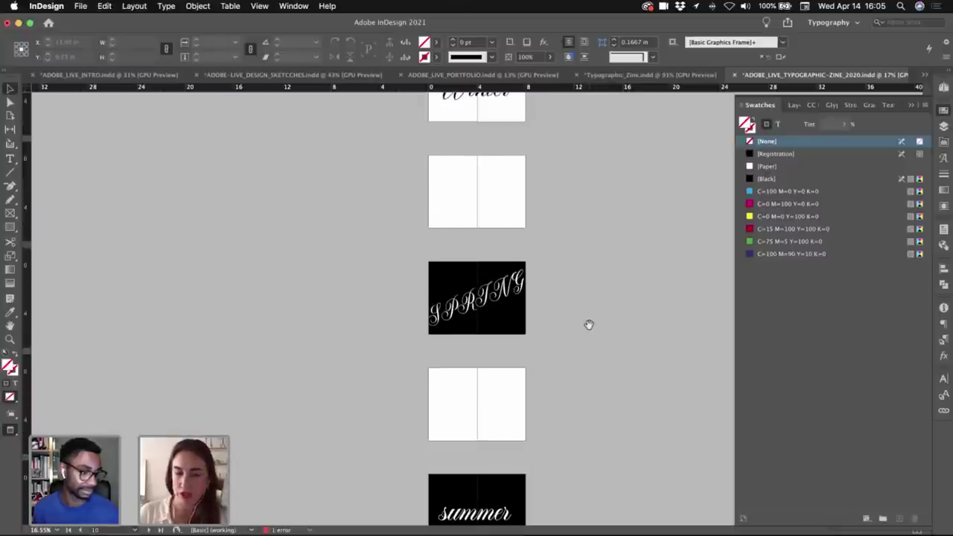
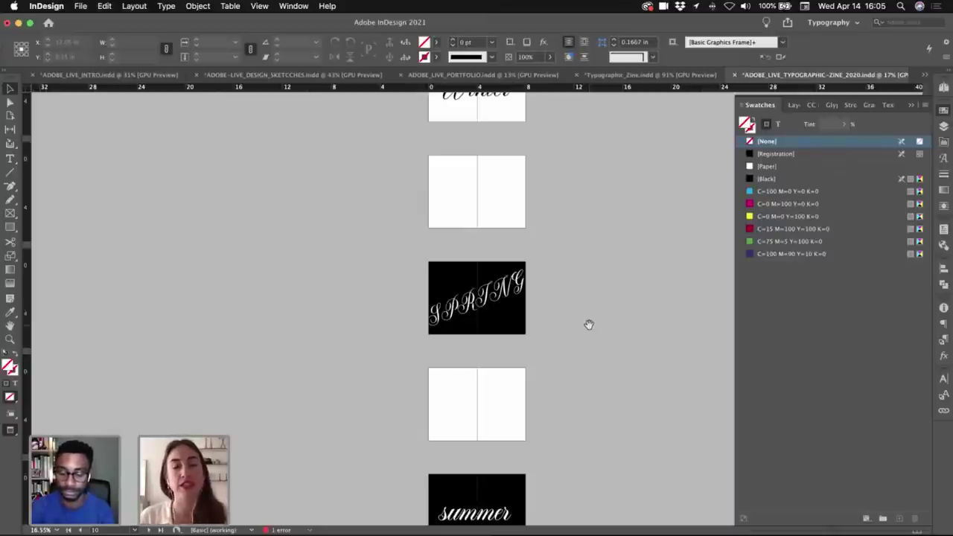
{"action": "scroll", "coordinate": [588, 324], "scroll_direction": "down", "scroll_amount": 5}
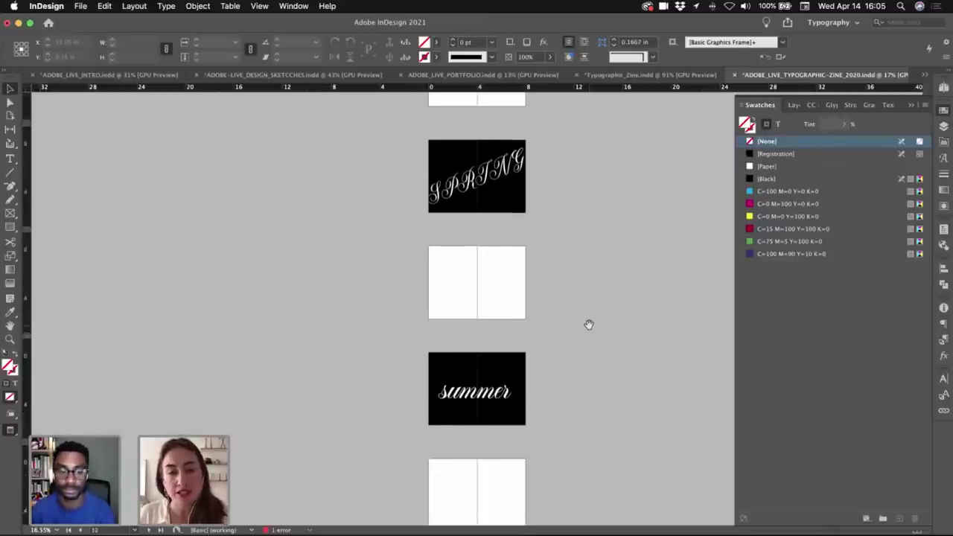
{"action": "scroll", "coordinate": [588, 324], "scroll_direction": "down", "scroll_amount": 1}
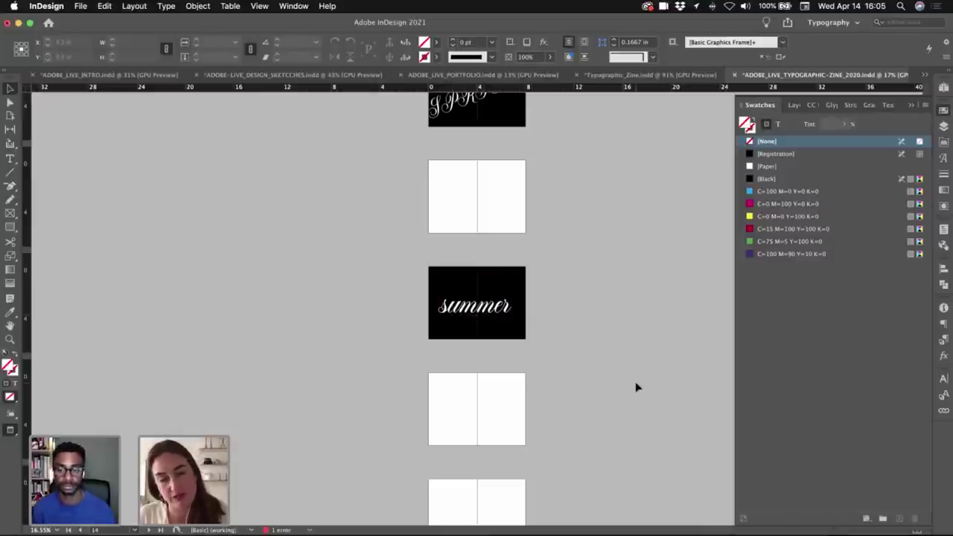
{"action": "scroll", "coordinate": [637, 387], "scroll_direction": "down", "scroll_amount": 10}
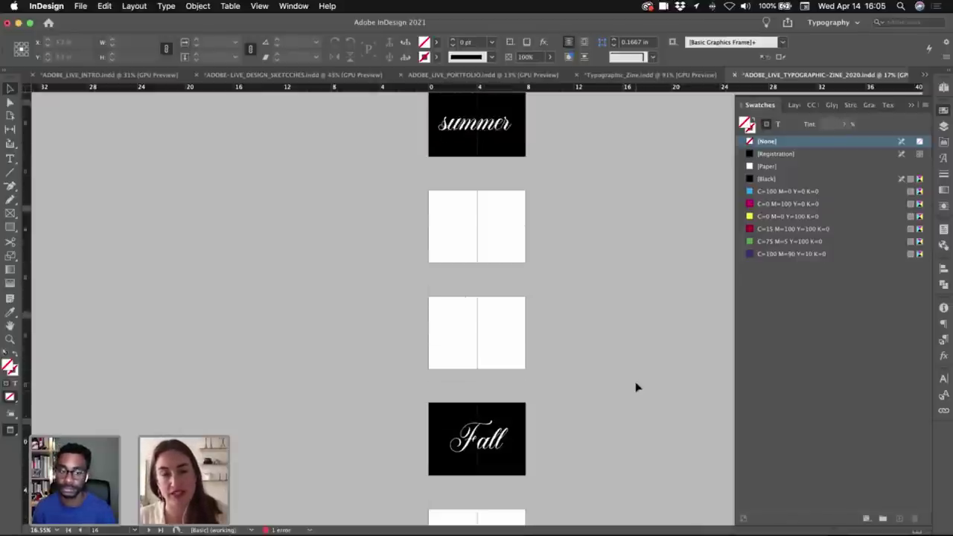
{"action": "scroll", "coordinate": [637, 388], "scroll_direction": "down", "scroll_amount": 2}
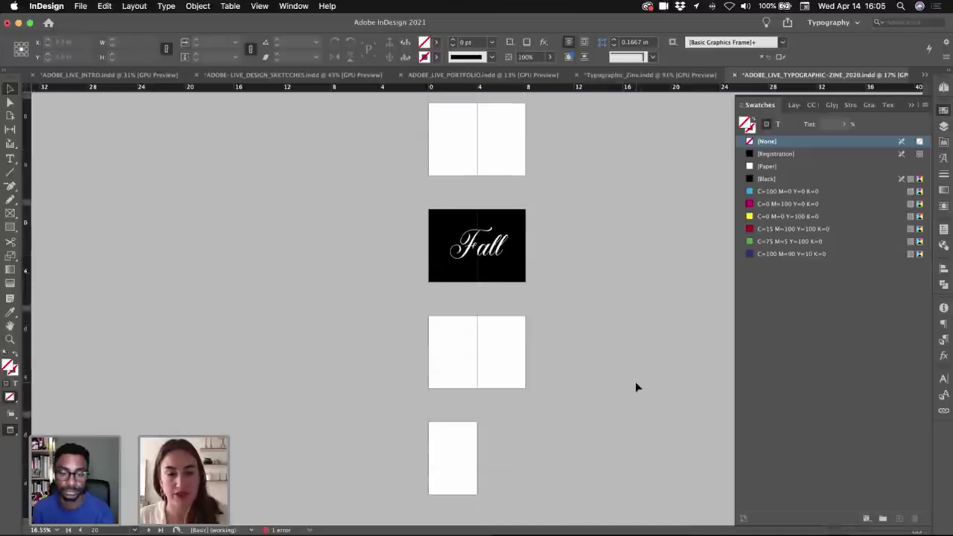
{"action": "scroll", "coordinate": [636, 387], "scroll_direction": "up", "scroll_amount": 4}
{"action": "scroll", "coordinate": [616, 321], "scroll_direction": "up", "scroll_amount": 12}
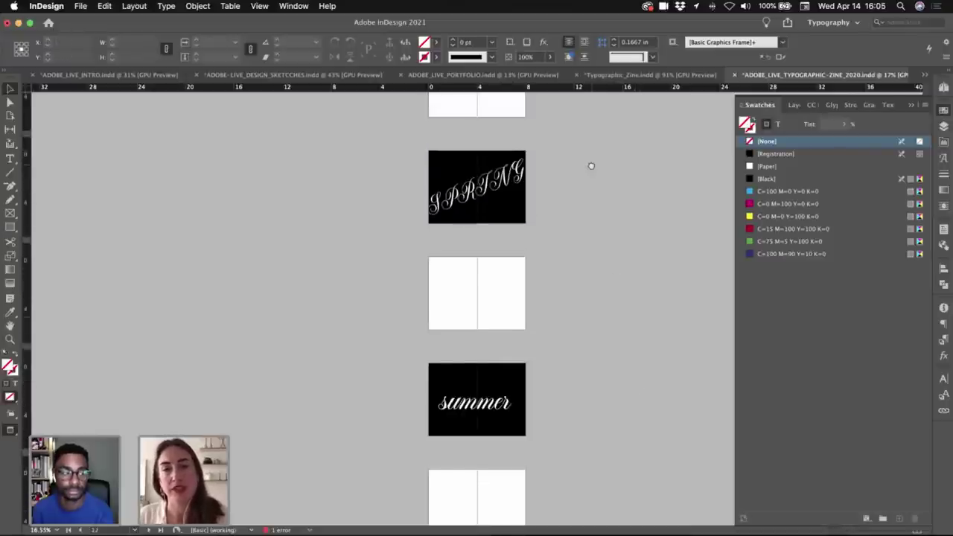
{"action": "scroll", "coordinate": [581, 208], "scroll_direction": "up", "scroll_amount": 15}
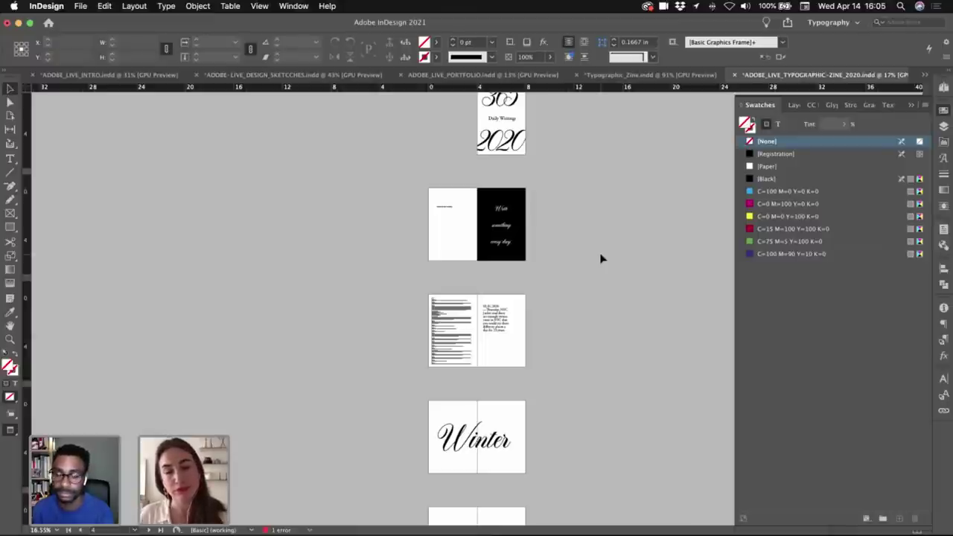
- Switch to the Untitled-3 document and select the serif 365, Daily Writings and 2020 text on the second-to-last cover
{"action": "left_click", "coordinate": [913, 108]}
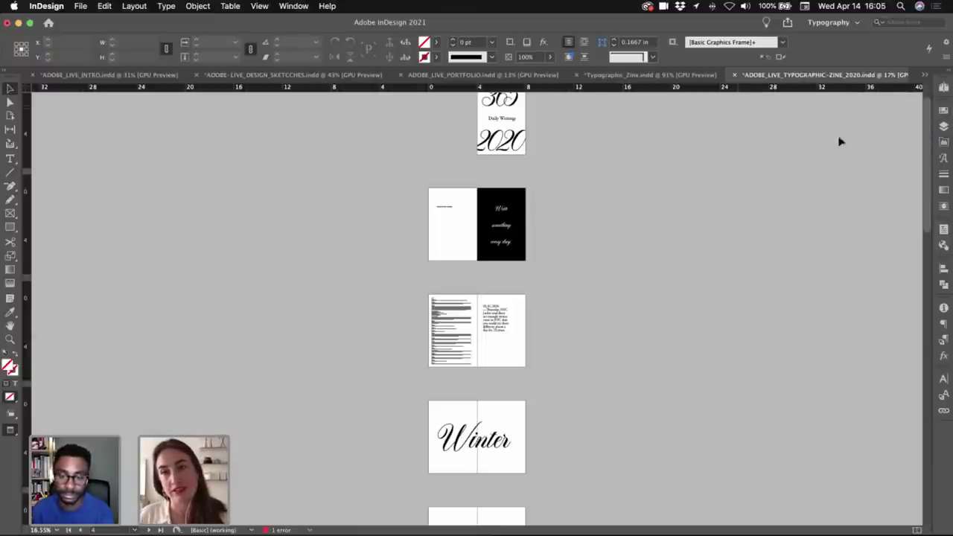
{"action": "left_click", "coordinate": [922, 74]}
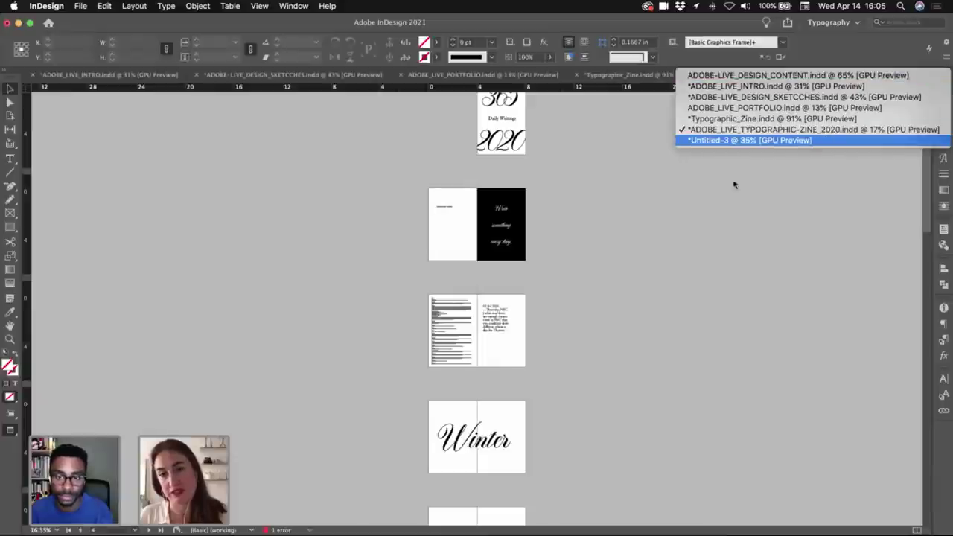
{"action": "scroll", "coordinate": [641, 193], "scroll_direction": "down", "scroll_amount": 2}
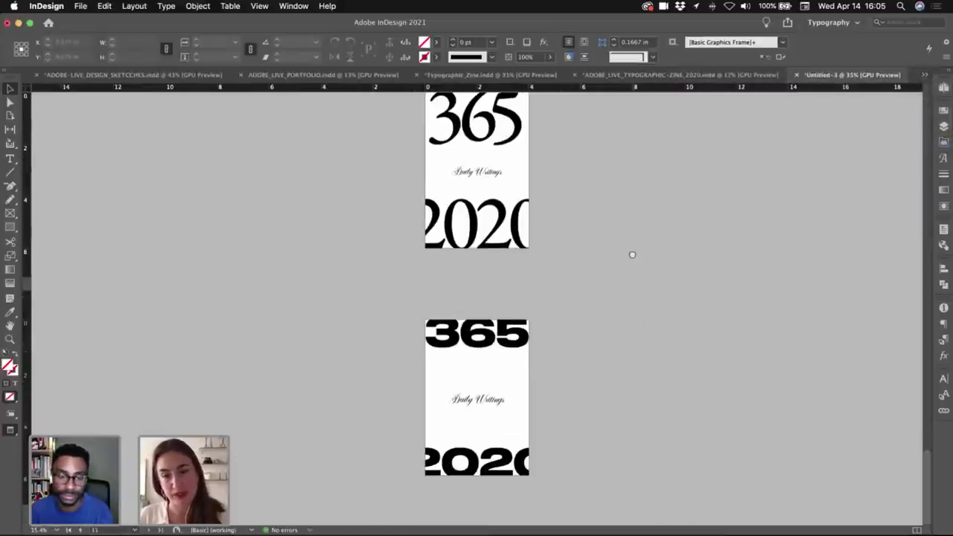
{"action": "scroll", "coordinate": [632, 254], "scroll_direction": "up", "scroll_amount": 4}
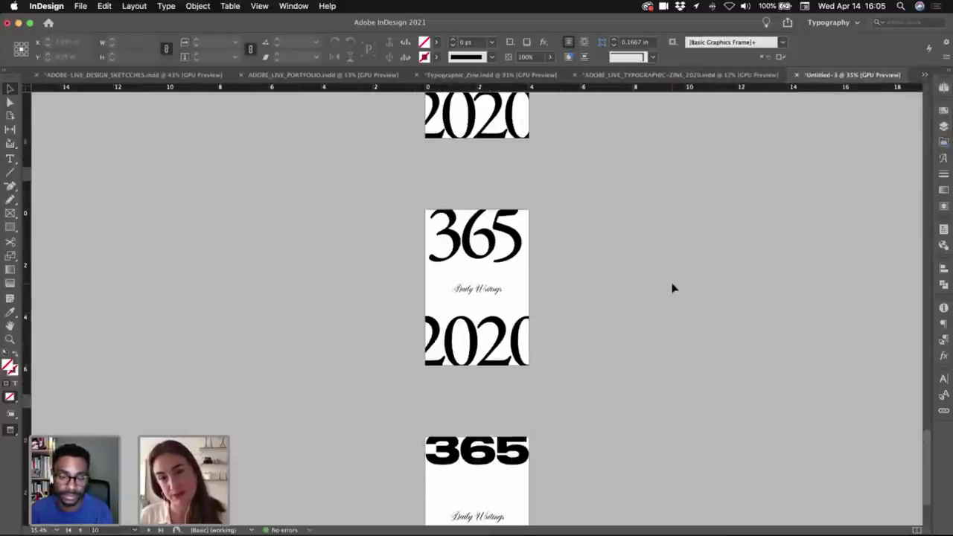
{"action": "left_click_drag", "start_coordinate": [610, 222], "coordinate": [403, 350]}
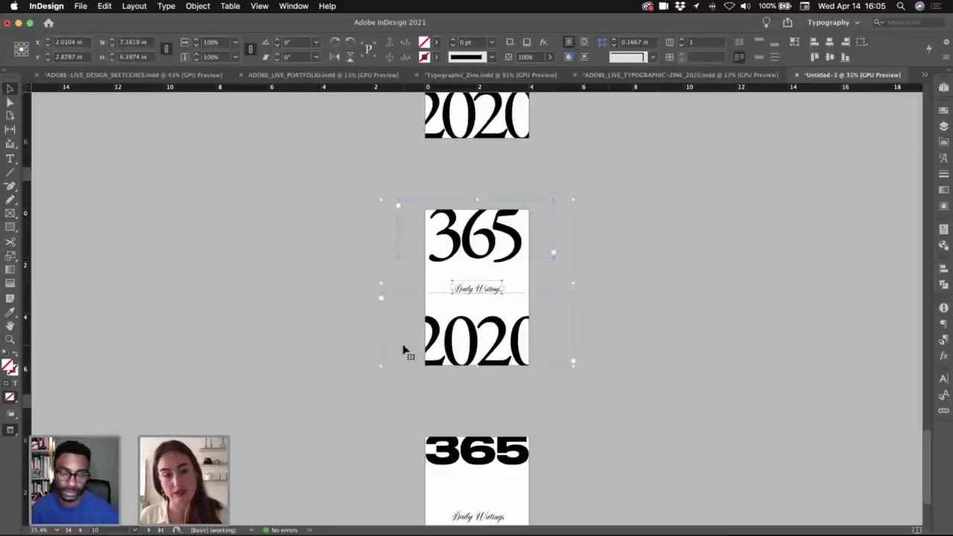
- Return to the ADOBE_LIVE_TYPOGRAPHIC-ZINE_2020 document and examine its script 365 Daily Writings 2020 cover up close
{"action": "left_click", "coordinate": [670, 75]}
{"action": "key", "text": "super+space"}
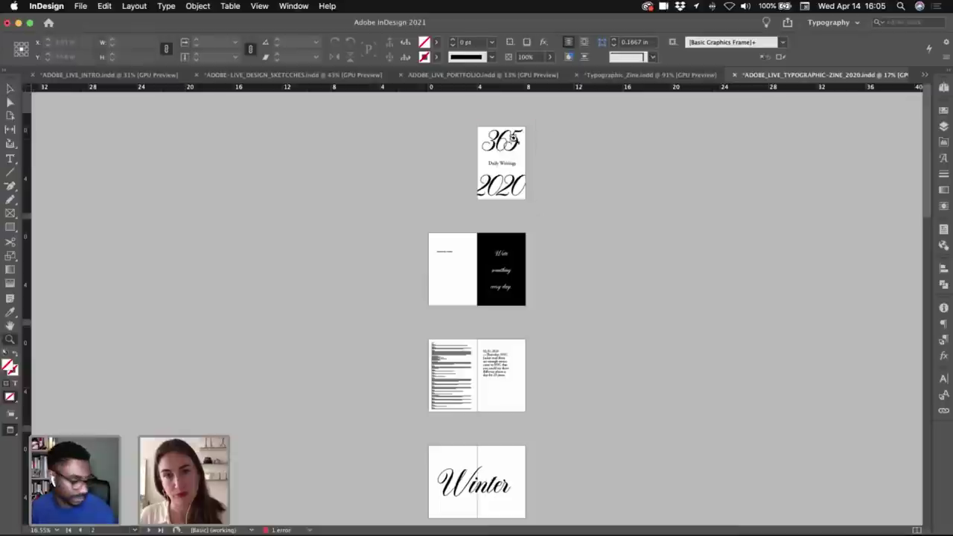
{"action": "left_click_drag", "start_coordinate": [611, 141], "coordinate": [745, 165]}
{"action": "left_click_drag", "start_coordinate": [675, 176], "coordinate": [673, 229]}
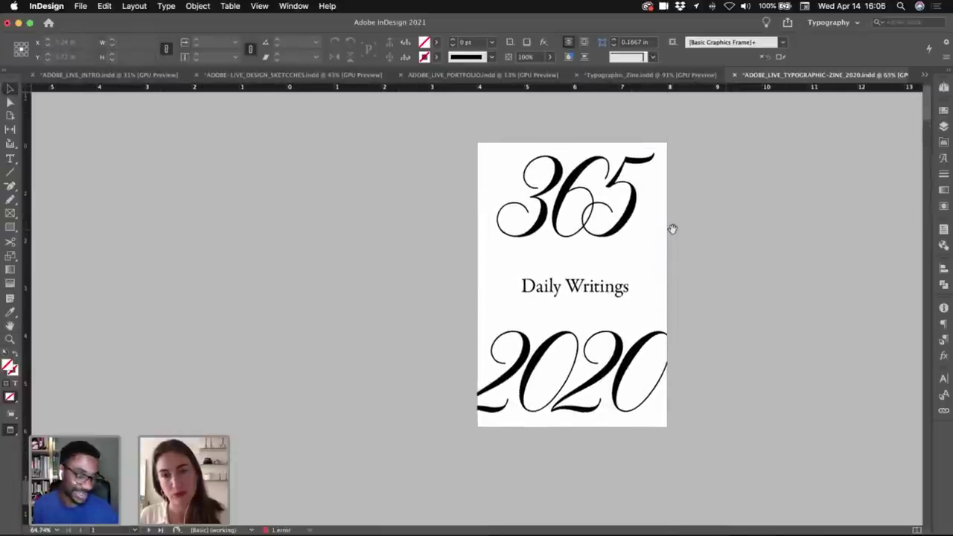
- Go back to Untitled-3 and select the bold wide 365 text on the last cover to check its typeface
{"action": "left_click", "coordinate": [925, 77]}
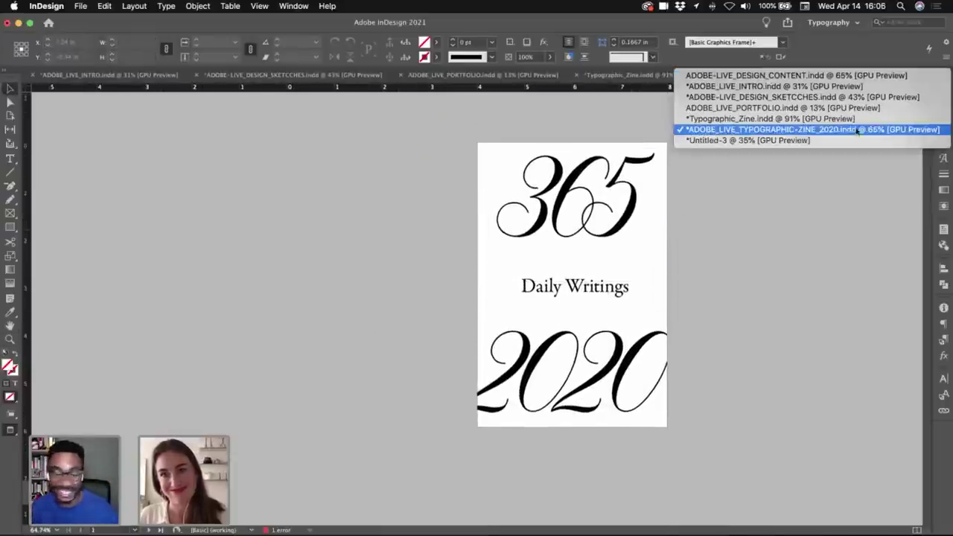
{"action": "left_click", "coordinate": [847, 134]}
{"action": "left_click", "coordinate": [923, 76]}
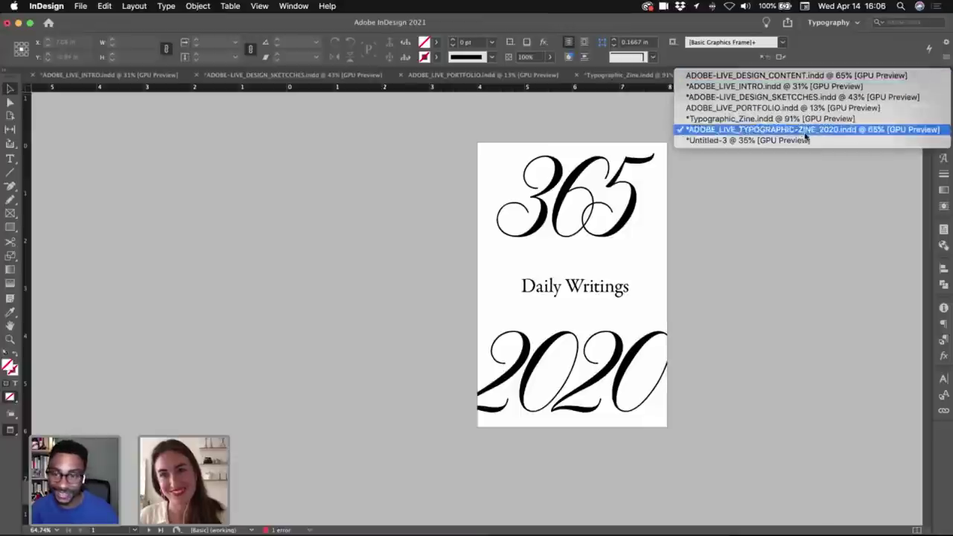
{"action": "left_click", "coordinate": [794, 140]}
{"action": "left_click_drag", "start_coordinate": [515, 413], "coordinate": [515, 172]}
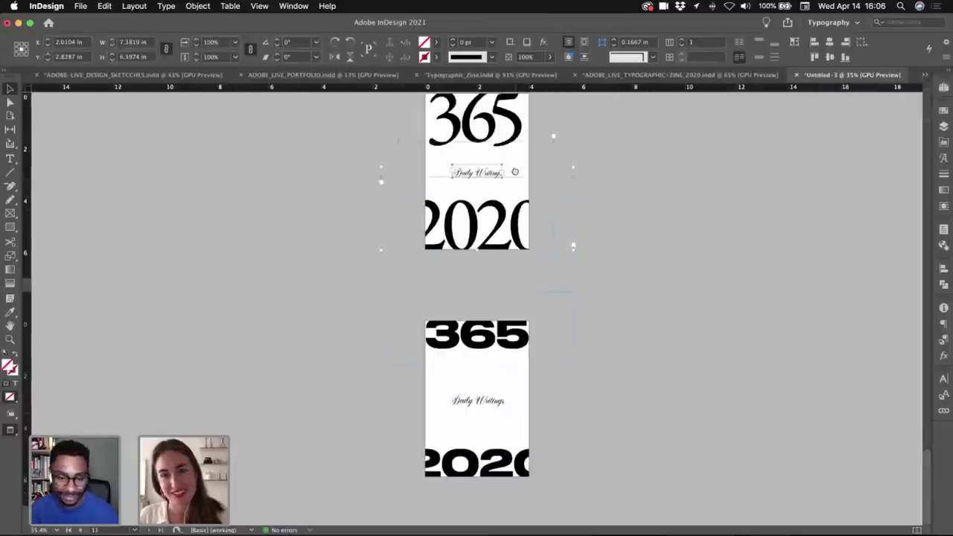
{"action": "left_click_drag", "start_coordinate": [481, 347], "coordinate": [517, 190]}
{"action": "double_click", "coordinate": [517, 190]}
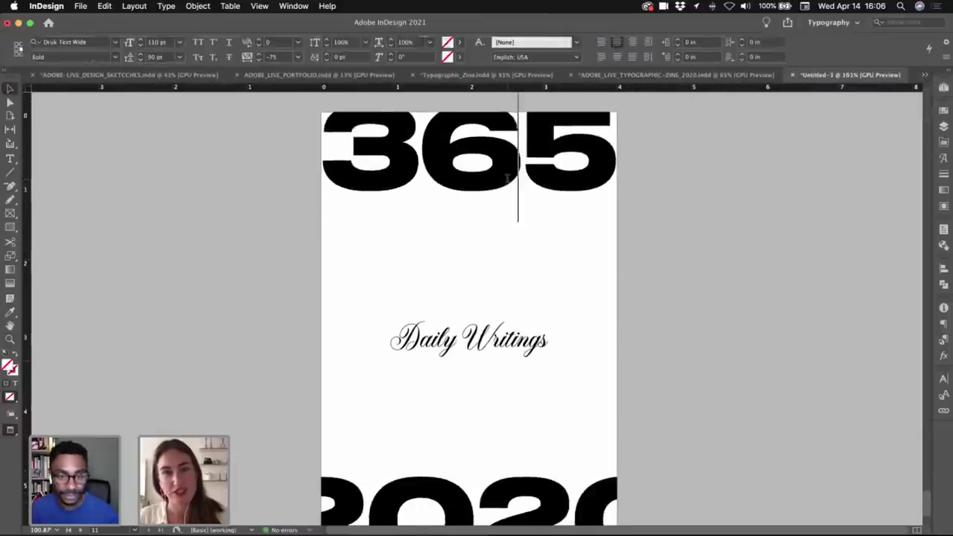
{"action": "key", "text": "super+a"}
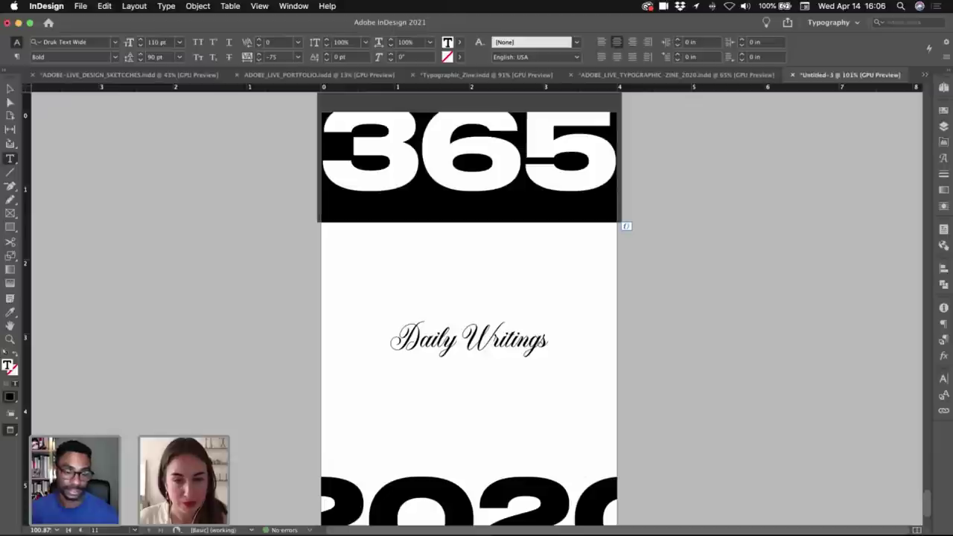
- Switch to Chrome, search for "druk typeface" in a new tab and look over Commercial Type's Druk Collection page
{"action": "left_click", "coordinate": [375, 524]}
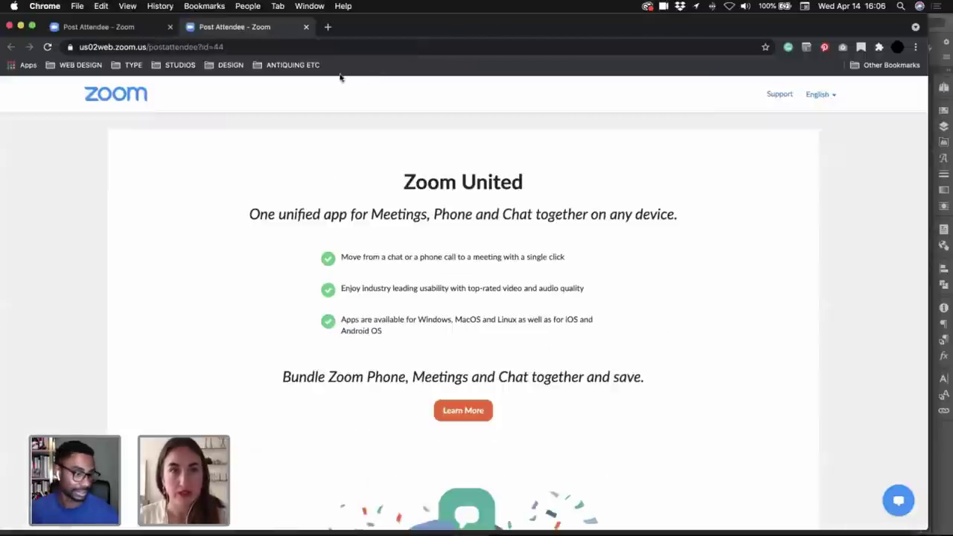
{"action": "left_click", "coordinate": [326, 27]}
{"action": "type", "text": "druk typ"}
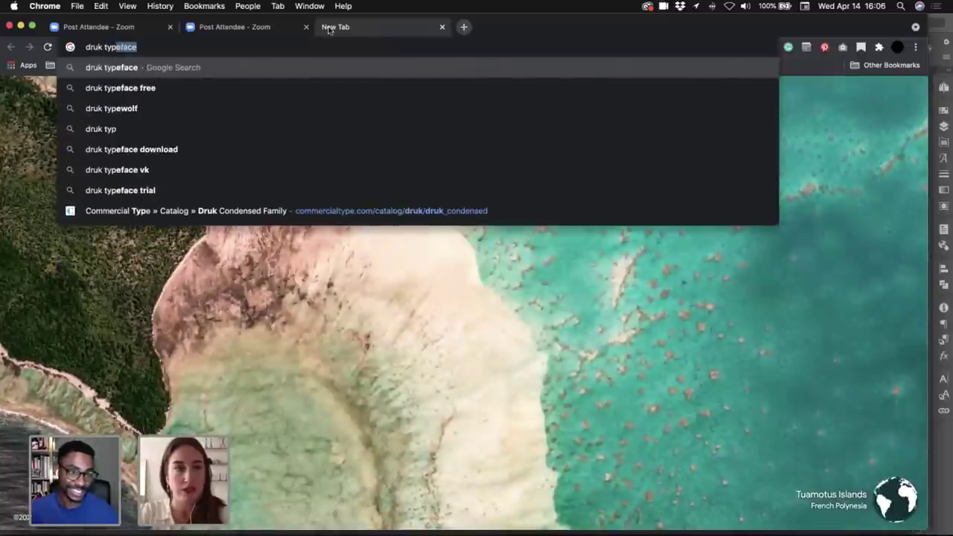
{"action": "key", "text": "Return"}
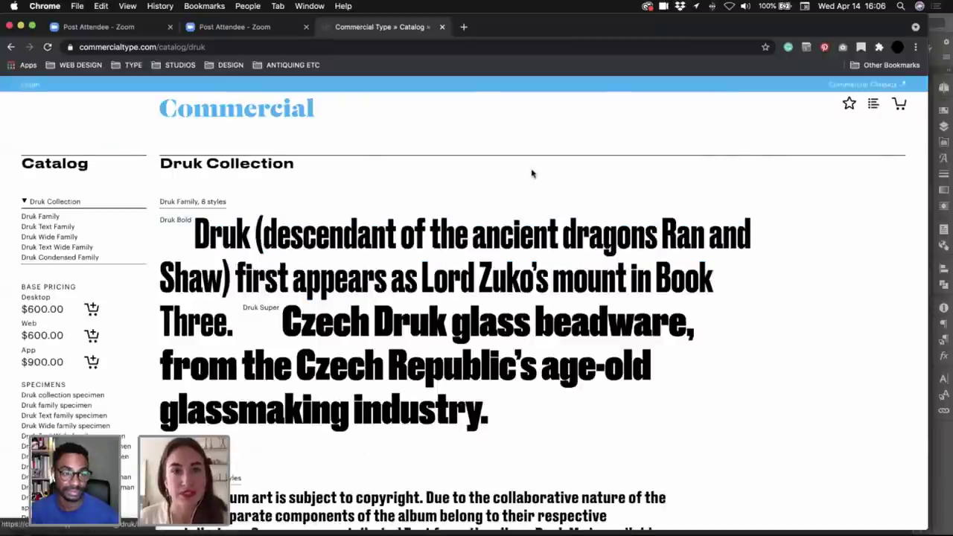
{"action": "scroll", "coordinate": [609, 186], "scroll_direction": "down", "scroll_amount": 1}
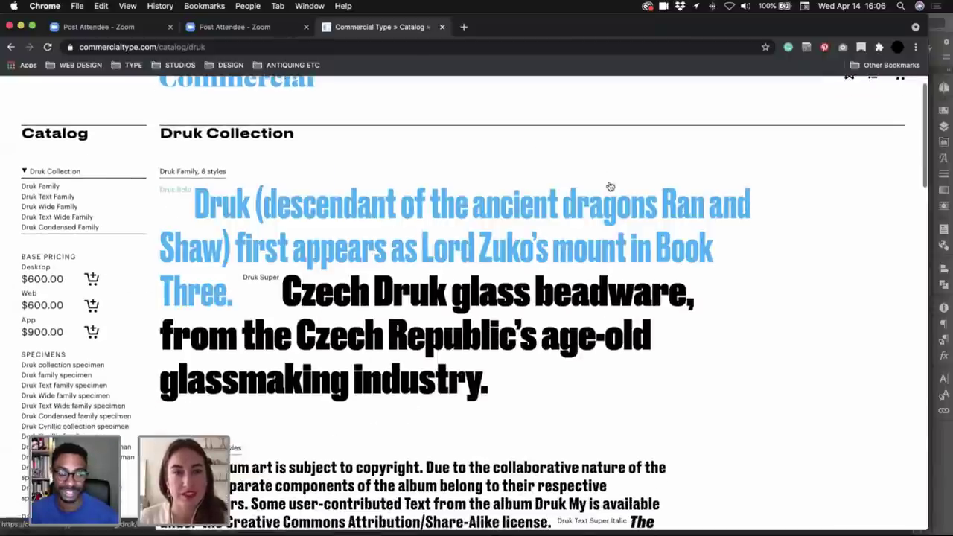
{"action": "scroll", "coordinate": [611, 187], "scroll_direction": "up", "scroll_amount": 1}
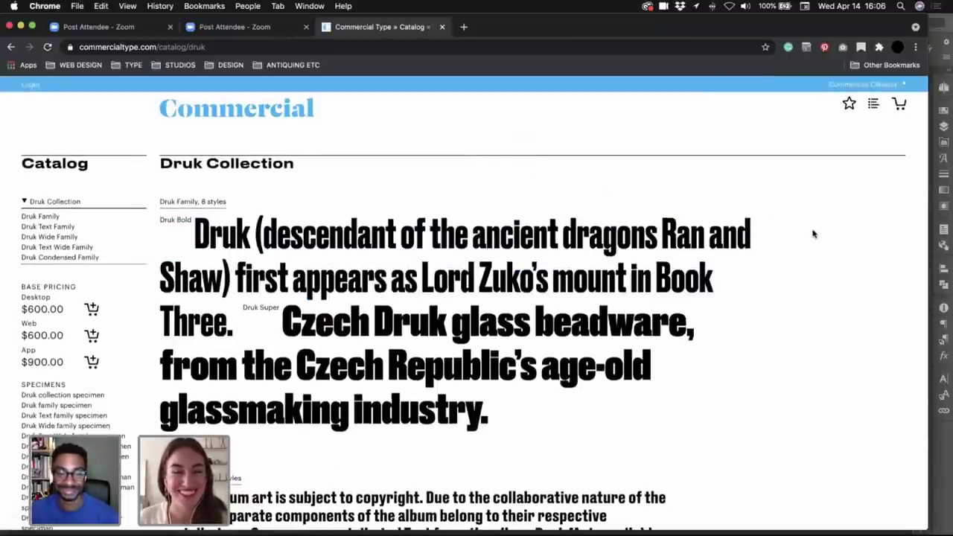
{"action": "scroll", "coordinate": [814, 234], "scroll_direction": "down", "scroll_amount": 1}
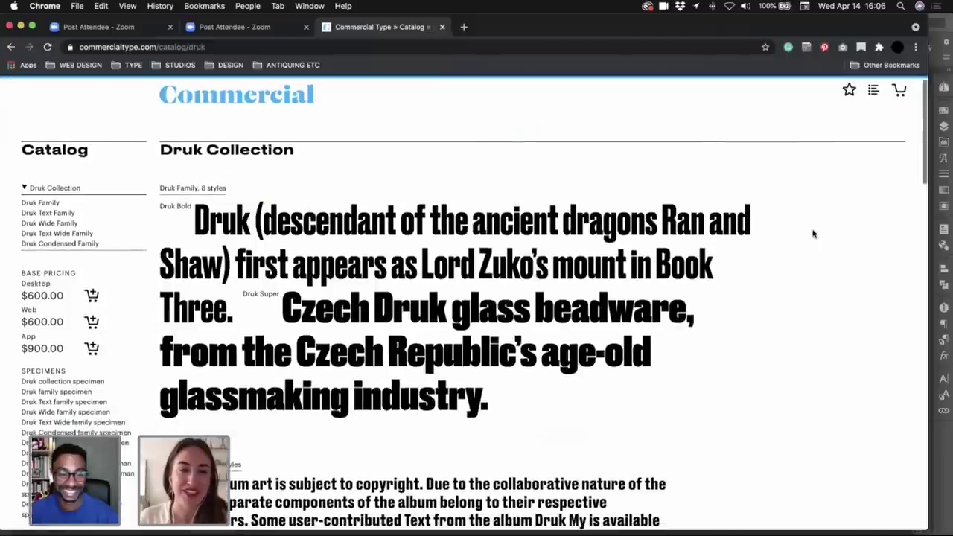
- Examine the Druk Collection's families, widths and specimens on the Commercial Type page, and switch to InDesign
{"action": "scroll", "coordinate": [813, 234], "scroll_direction": "down", "scroll_amount": 1}
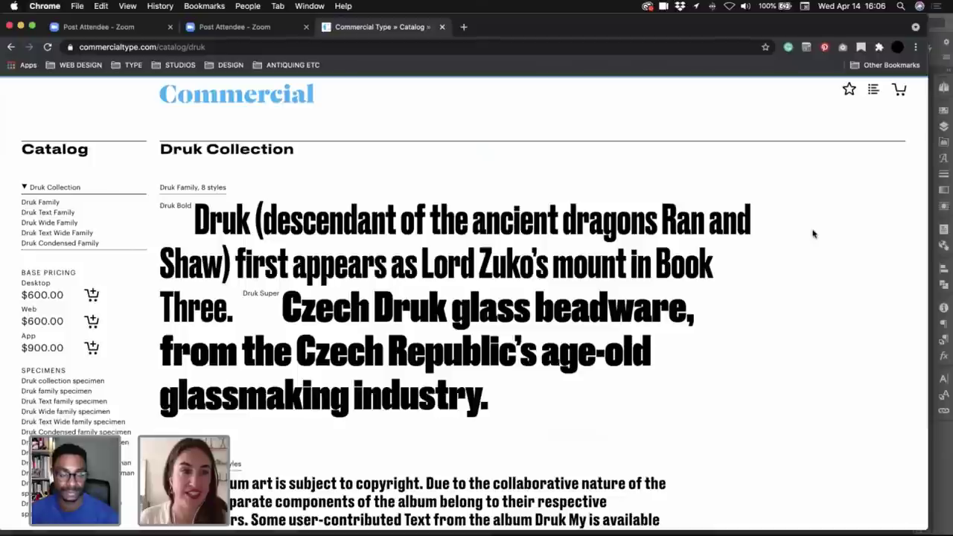
{"action": "scroll", "coordinate": [771, 265], "scroll_direction": "down", "scroll_amount": 10}
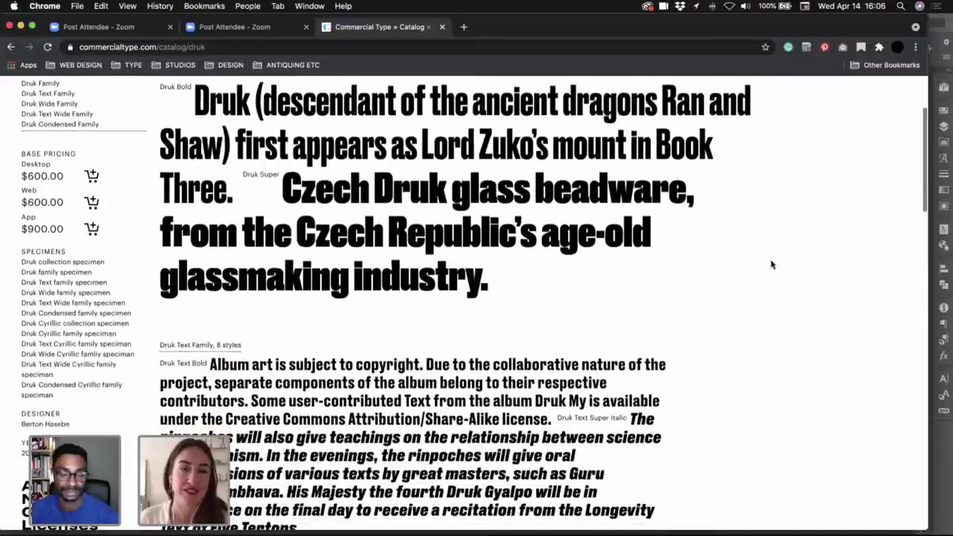
{"action": "scroll", "coordinate": [771, 265], "scroll_direction": "down", "scroll_amount": 8}
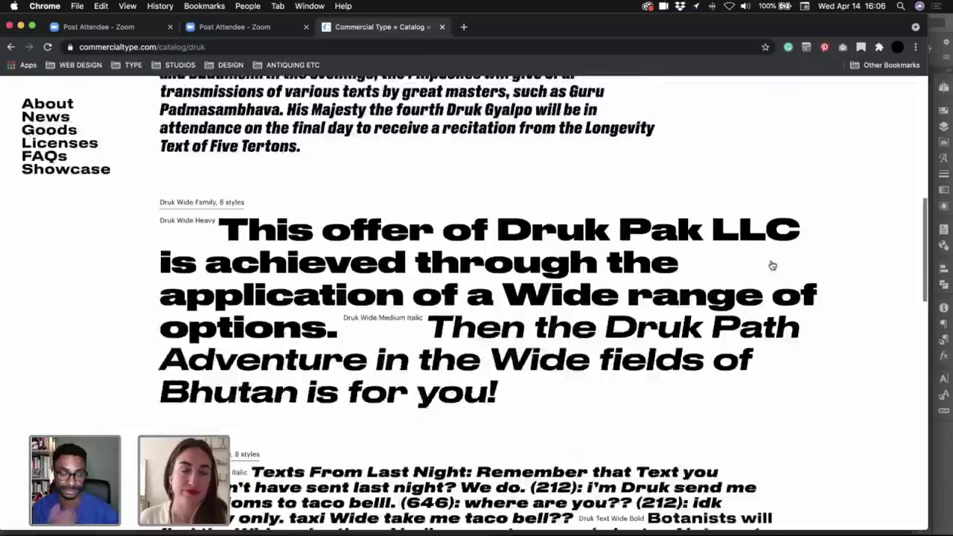
{"action": "scroll", "coordinate": [724, 304], "scroll_direction": "down", "scroll_amount": 10}
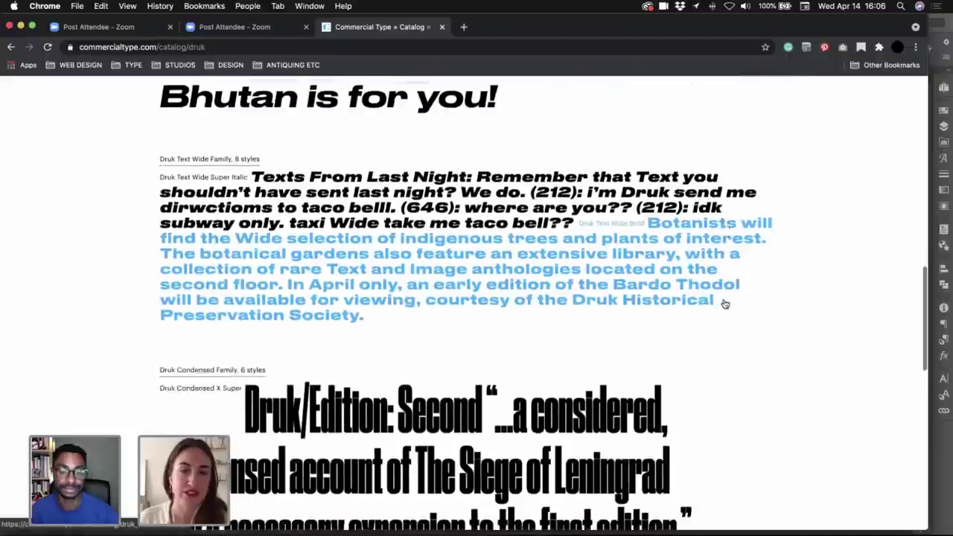
{"action": "scroll", "coordinate": [724, 303], "scroll_direction": "down", "scroll_amount": 12}
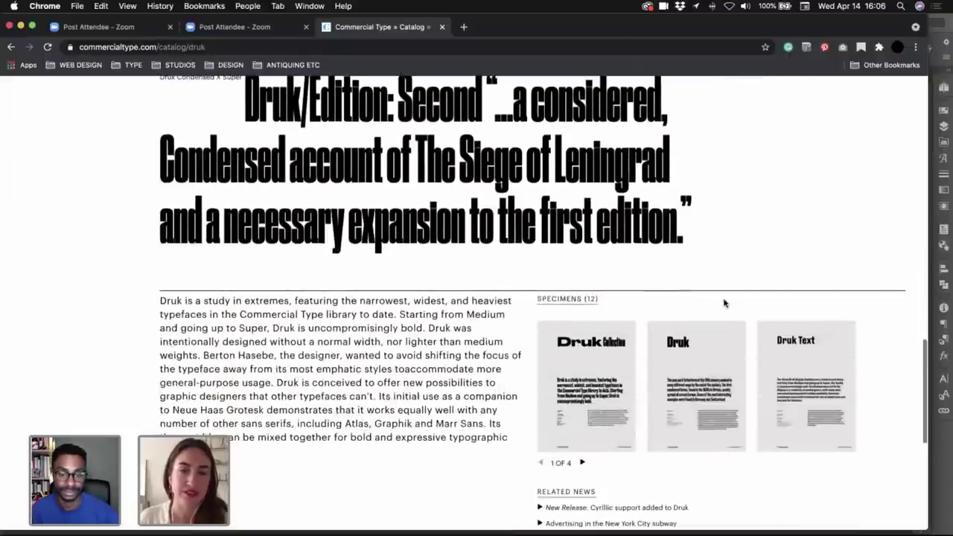
{"action": "scroll", "coordinate": [724, 303], "scroll_direction": "down", "scroll_amount": 8}
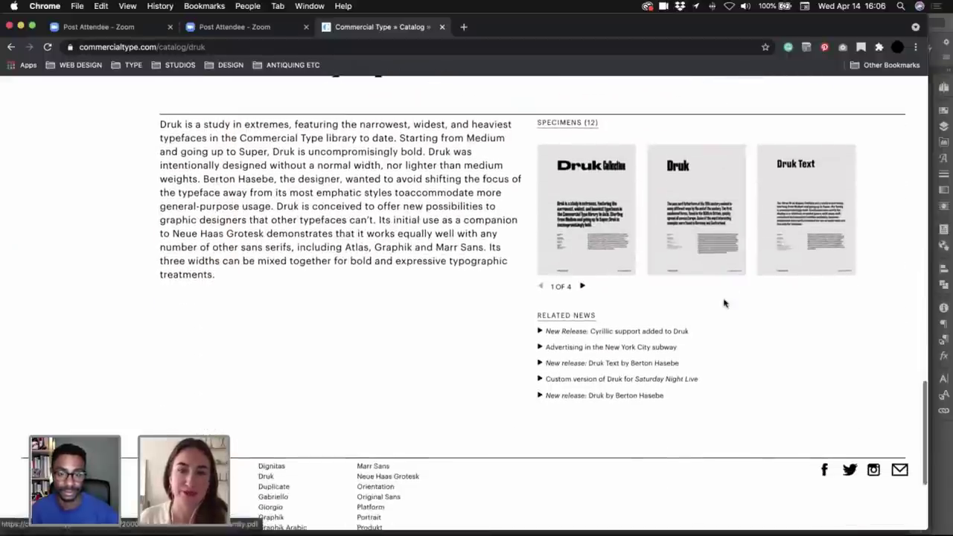
{"action": "scroll", "coordinate": [724, 303], "scroll_direction": "up", "scroll_amount": 12}
{"action": "scroll", "coordinate": [726, 304], "scroll_direction": "up", "scroll_amount": 20}
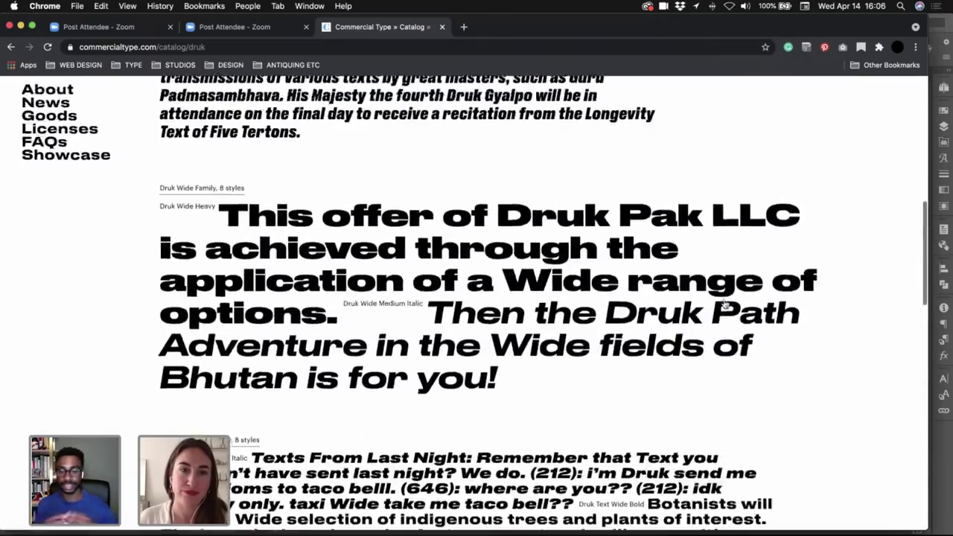
{"action": "scroll", "coordinate": [724, 303], "scroll_direction": "up", "scroll_amount": 6}
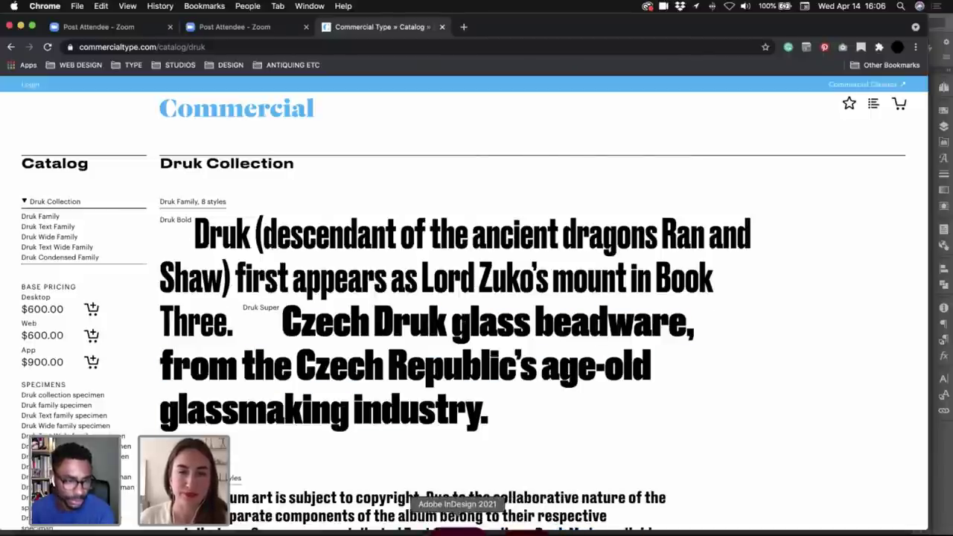
{"action": "left_click", "coordinate": [457, 529]}
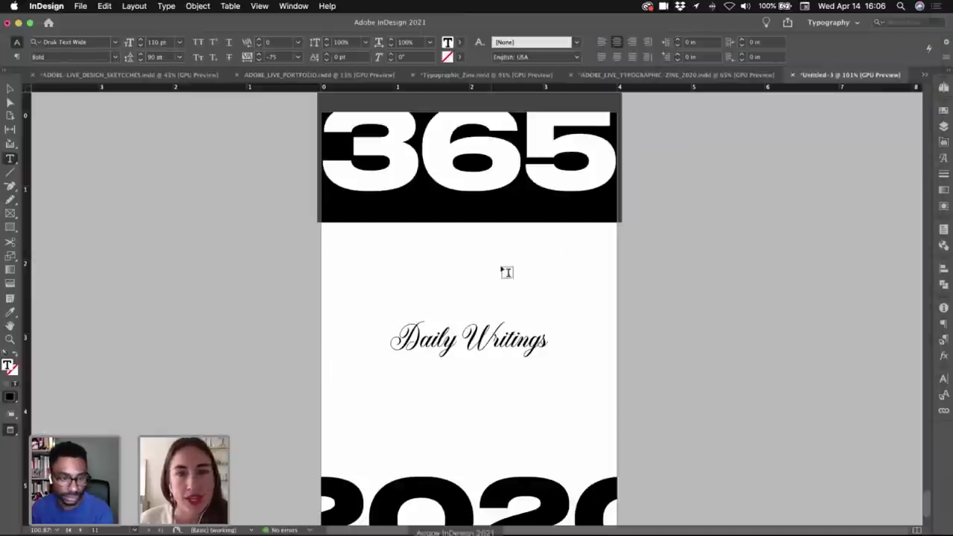
- Try the Super and Medium weights of Druk Text Wide on the cover's 365 heading, and return it to Bold
{"action": "left_click", "coordinate": [113, 57]}
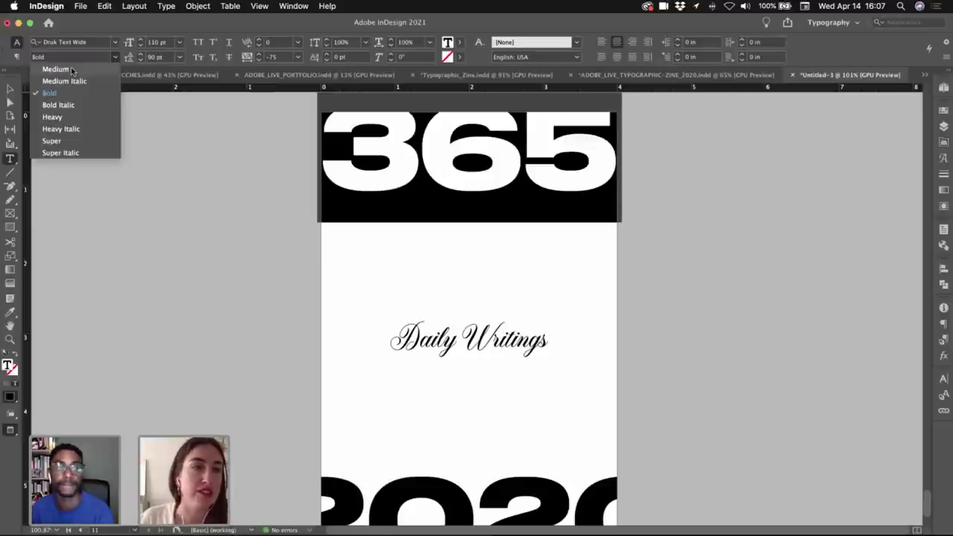
{"action": "left_click", "coordinate": [54, 141]}
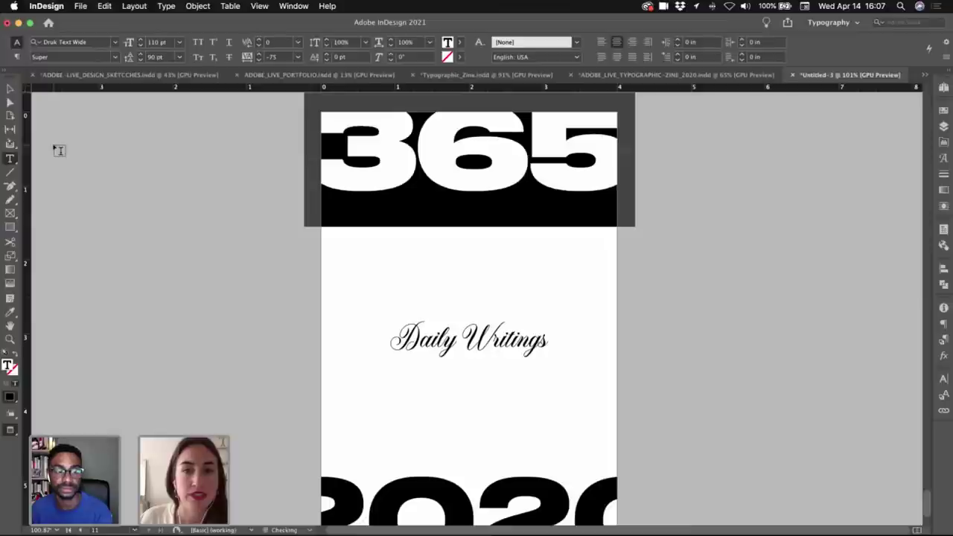
{"action": "left_click", "coordinate": [113, 57]}
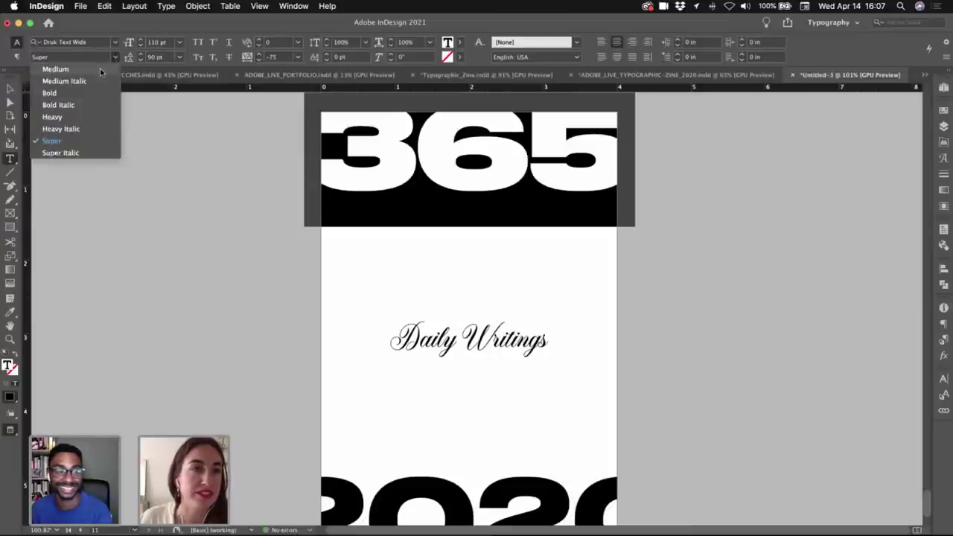
{"action": "left_click", "coordinate": [100, 68]}
{"action": "left_click", "coordinate": [113, 57]}
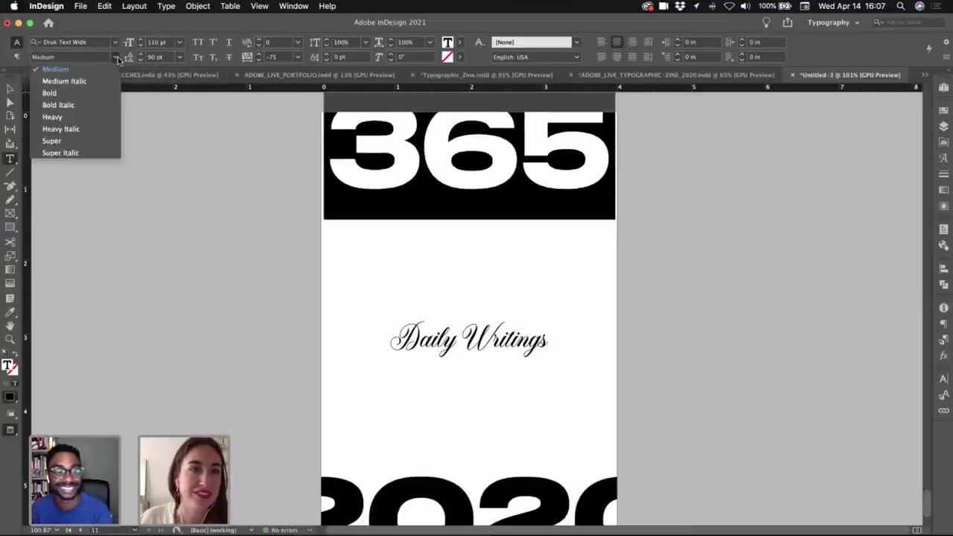
{"action": "left_click", "coordinate": [84, 91]}
{"action": "key", "text": "Escape"}
{"action": "left_click", "coordinate": [645, 232]}
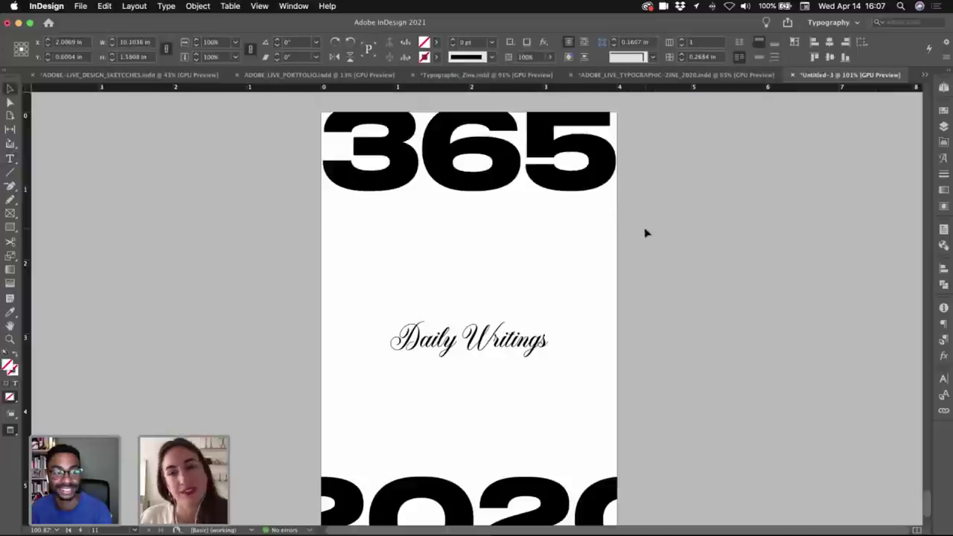
- Copy the 365, Daily Writings and 2020 text frames from the Untitled-3 cover and switch to ADOBE_LIVE_TYPOGRAPHIC-ZINE_2020.indd
{"action": "scroll", "coordinate": [647, 234], "scroll_direction": "down", "scroll_amount": 1}
{"action": "scroll", "coordinate": [596, 310], "scroll_direction": "down", "scroll_amount": 3}
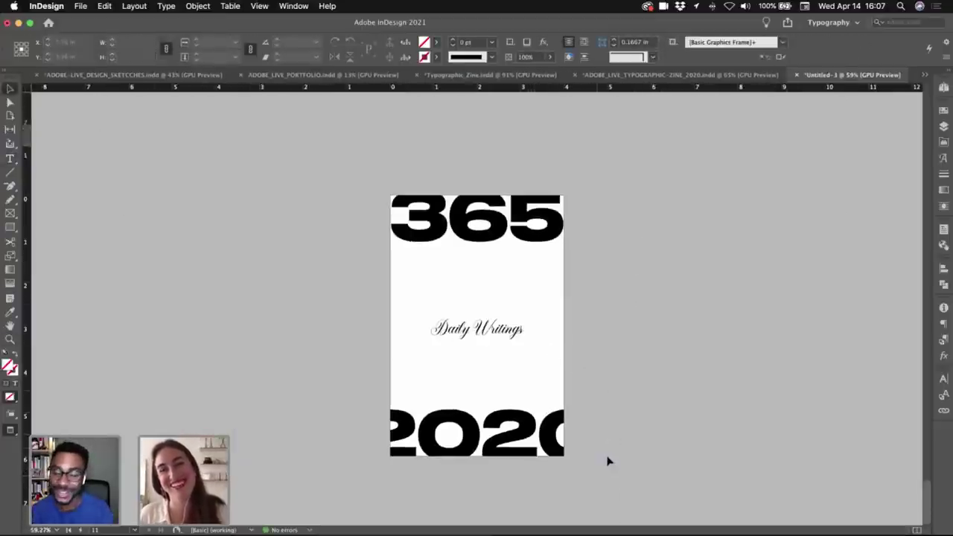
{"action": "left_click_drag", "start_coordinate": [597, 475], "coordinate": [403, 232]}
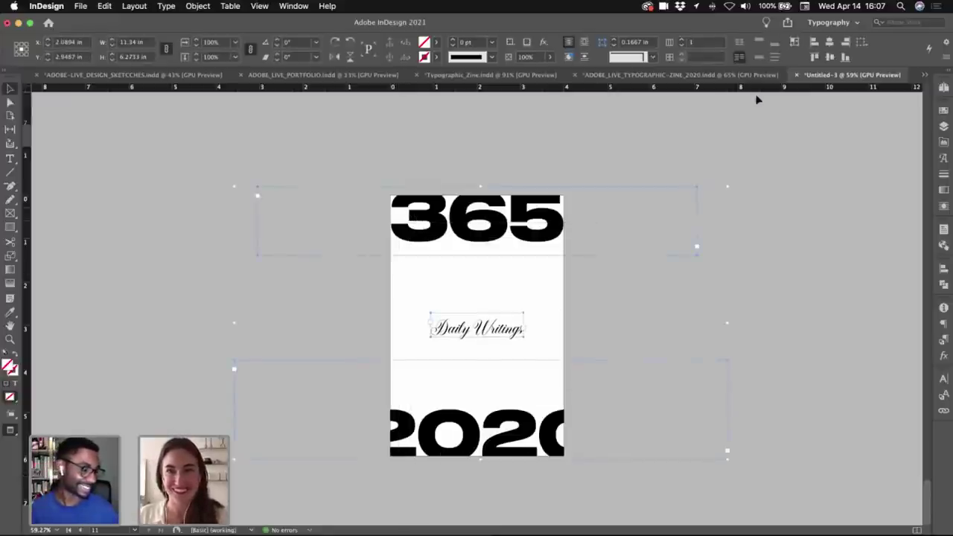
{"action": "left_click", "coordinate": [683, 77]}
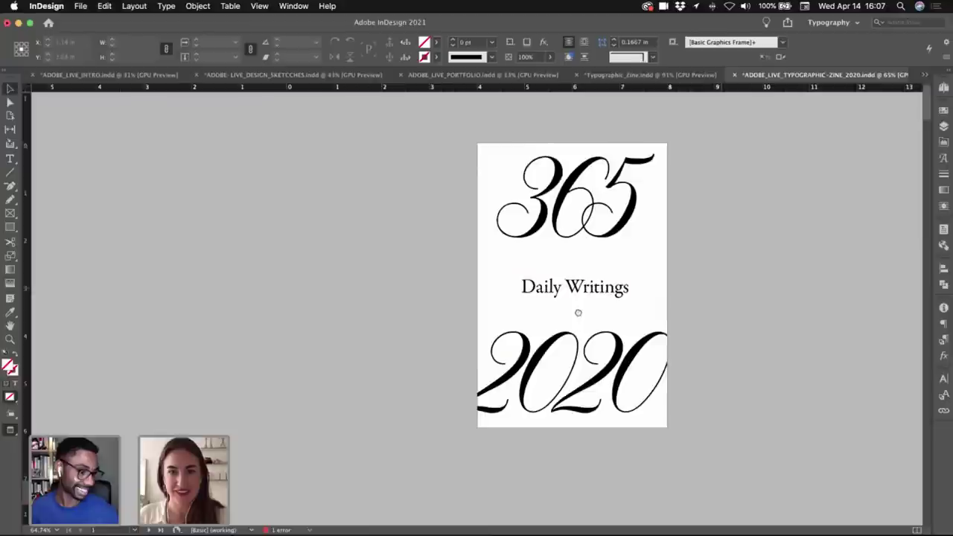
- Show the guides and replace the cover's script 365, Daily Writings and 2020 frames with the copied text frames
{"action": "scroll", "coordinate": [643, 244], "scroll_direction": "up", "scroll_amount": 1}
{"action": "left_click_drag", "start_coordinate": [643, 243], "coordinate": [574, 236]}
{"action": "key", "text": "w"}
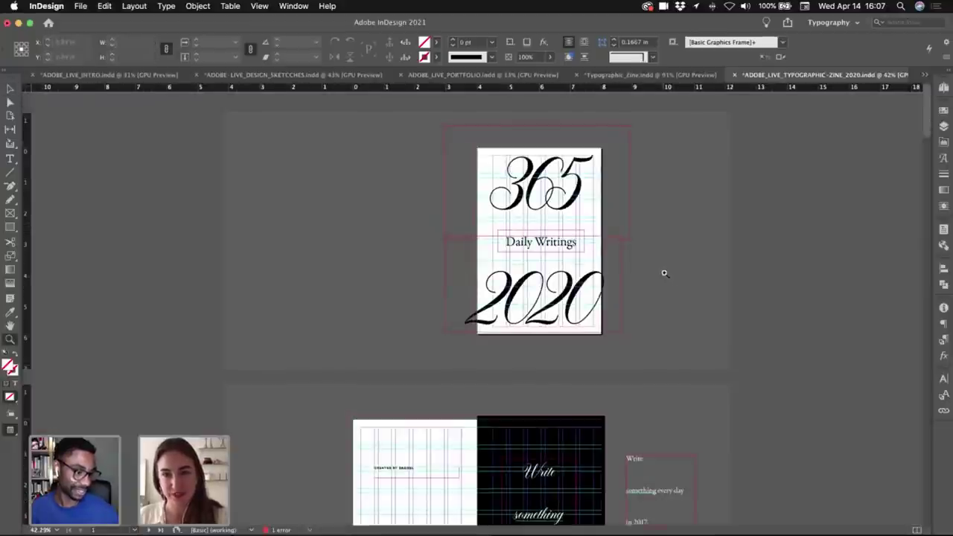
{"action": "left_click_drag", "start_coordinate": [663, 273], "coordinate": [702, 255]}
{"action": "scroll", "coordinate": [702, 255], "scroll_direction": "up", "scroll_amount": 2}
{"action": "left_click", "coordinate": [677, 390]}
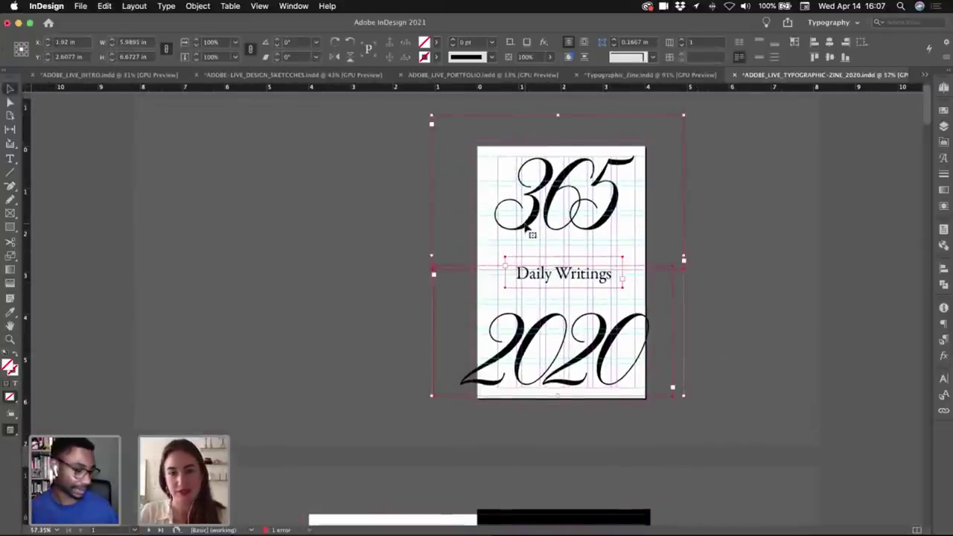
{"action": "key", "text": "BackSpace"}
{"action": "key", "text": "super+v"}
- Position the pasted frames over the cover page at about X 2 in, Y 2.95 in, and preview the page without guides
{"action": "left_click_drag", "start_coordinate": [538, 183], "coordinate": [622, 180]}
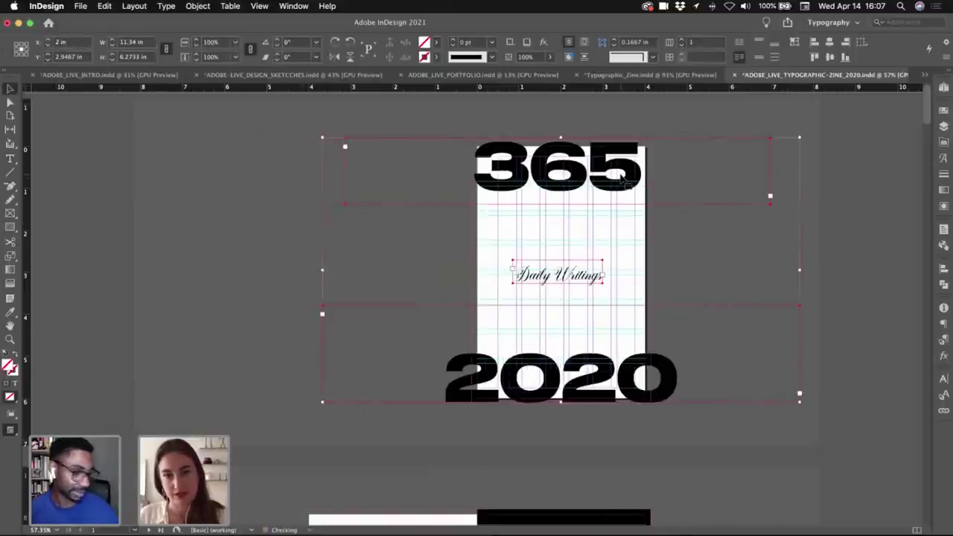
{"action": "key", "text": "w"}
{"action": "key", "text": "w"}
{"action": "key", "text": "w"}
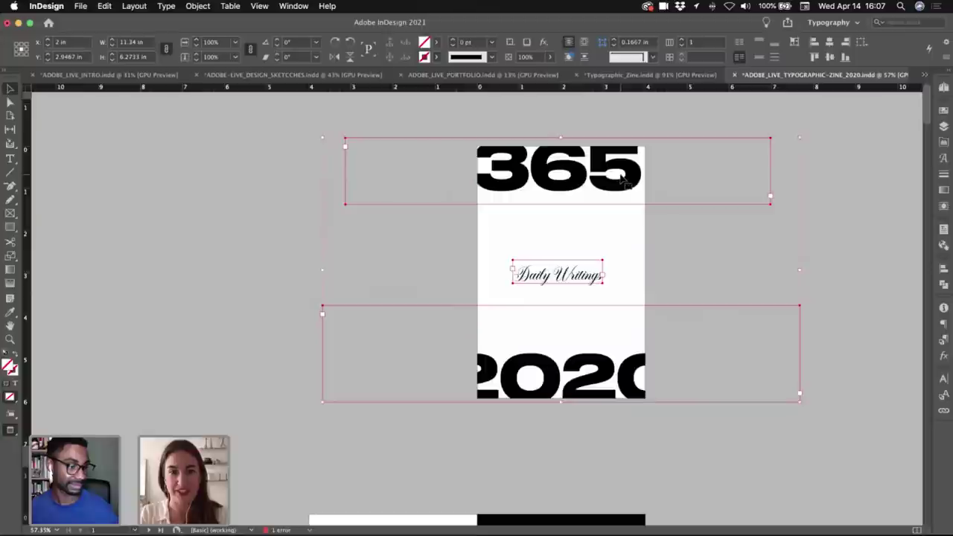
{"action": "left_click", "coordinate": [716, 271]}
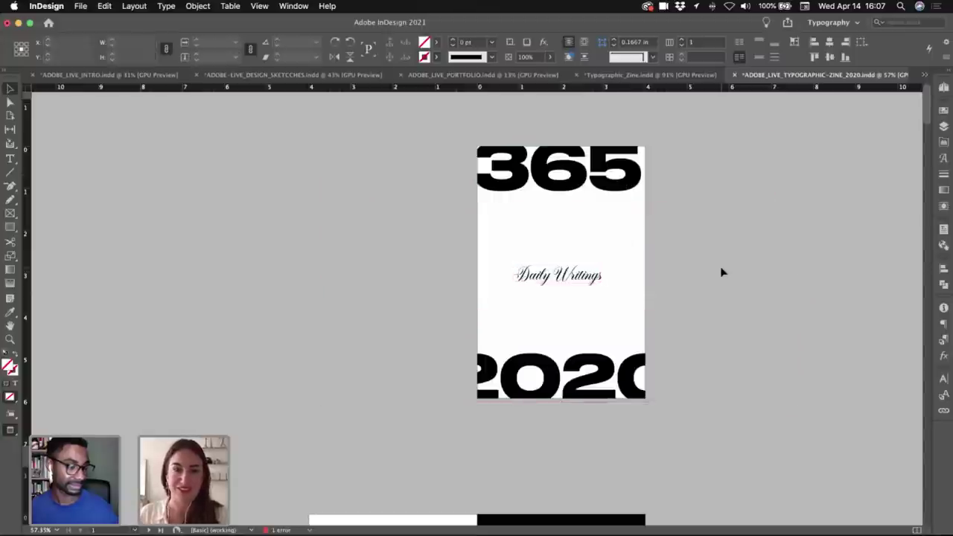
- Scale the 365 heading down slightly to fit inside the cover's width, and shift all three text frames slightly right
{"action": "left_click_drag", "start_coordinate": [710, 168], "coordinate": [526, 397]}
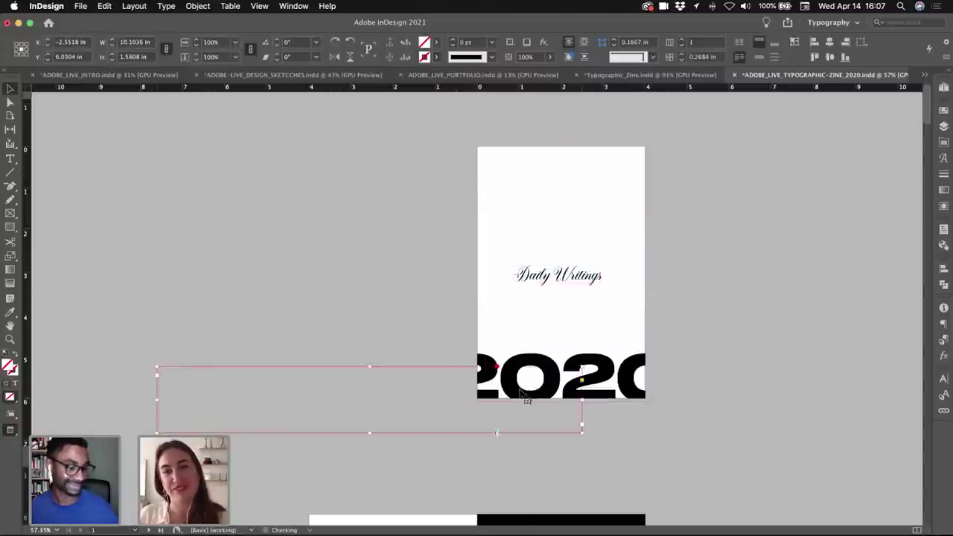
{"action": "key", "text": "super+z"}
{"action": "key", "text": "s"}
{"action": "key", "text": "w"}
{"action": "key", "text": "super+z"}
{"action": "key", "text": "v"}
{"action": "left_click_drag", "start_coordinate": [703, 428], "coordinate": [536, 162]}
{"action": "key", "text": "w"}
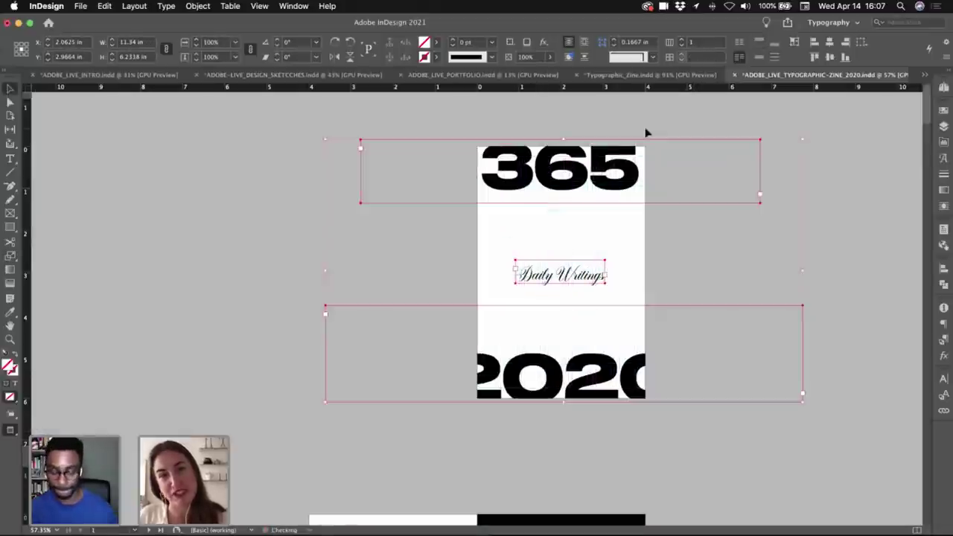
{"action": "left_click", "coordinate": [645, 130]}
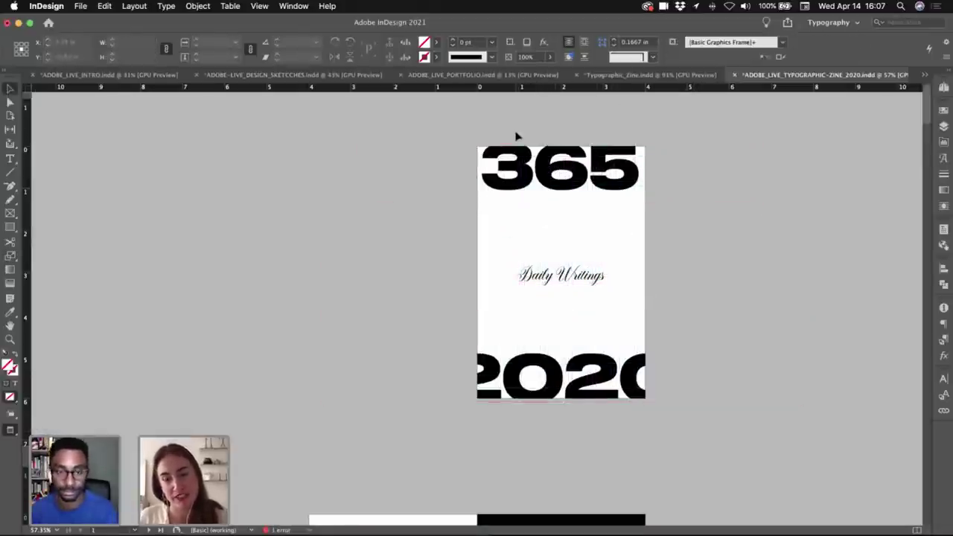
{"action": "scroll", "coordinate": [344, 117], "scroll_direction": "up", "scroll_amount": 1}
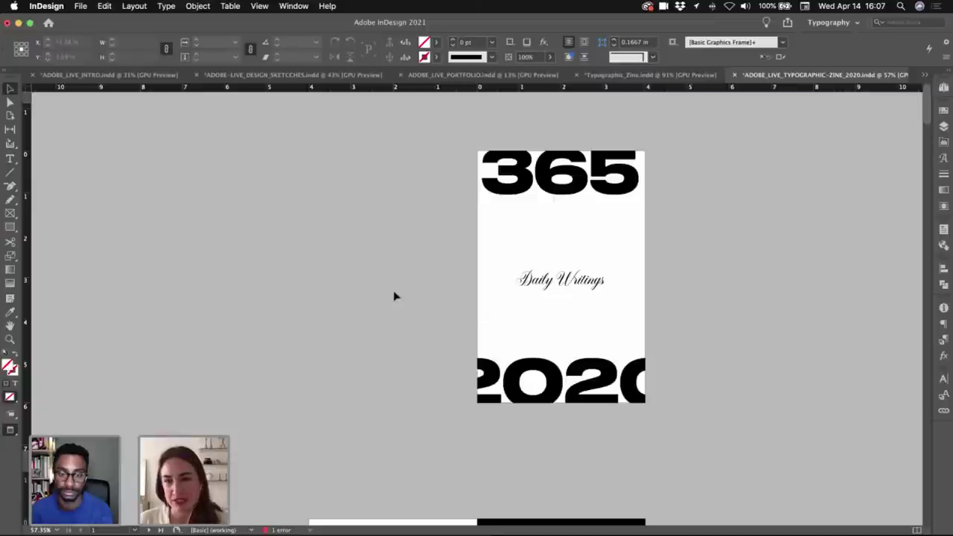
{"action": "scroll", "coordinate": [395, 296], "scroll_direction": "down", "scroll_amount": 2}
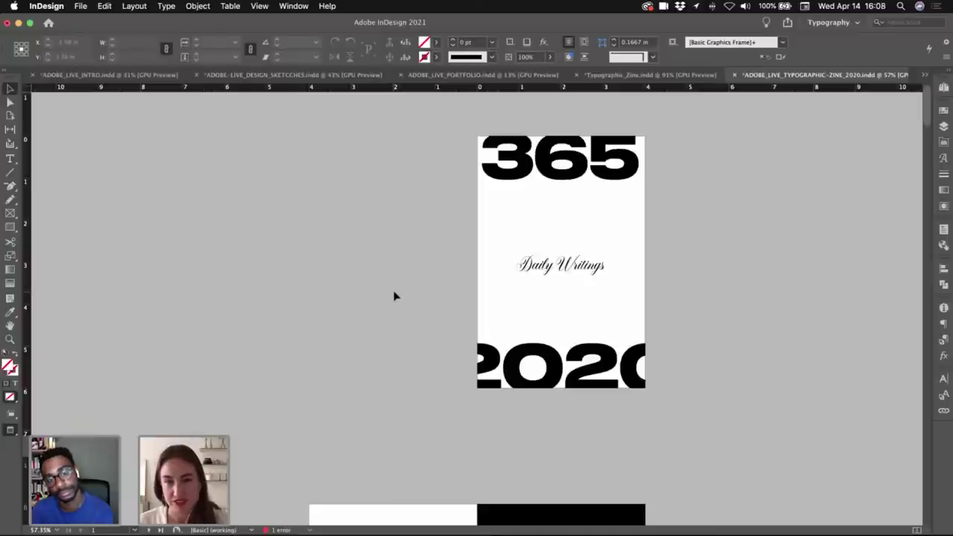
{"action": "scroll", "coordinate": [395, 297], "scroll_direction": "down", "scroll_amount": 5}
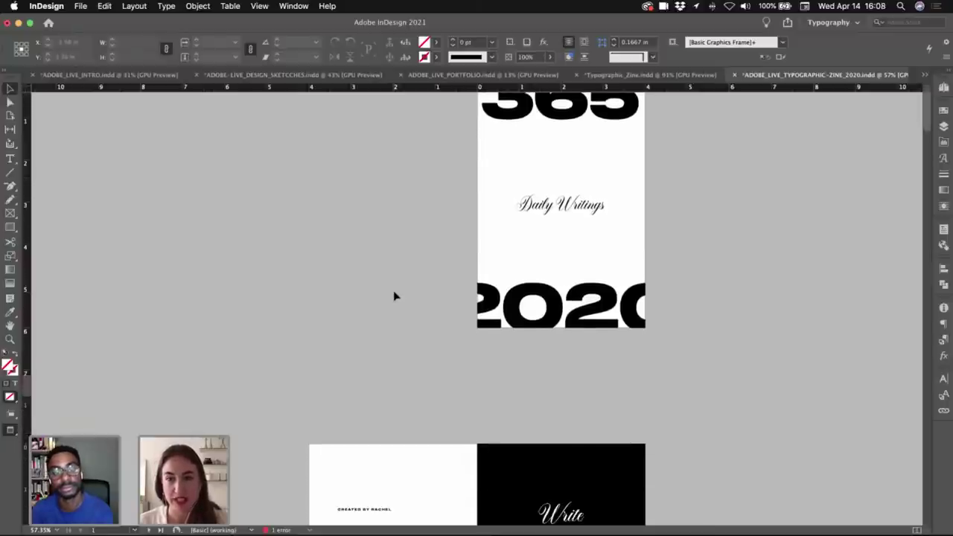
{"action": "scroll", "coordinate": [396, 296], "scroll_direction": "up", "scroll_amount": 5}
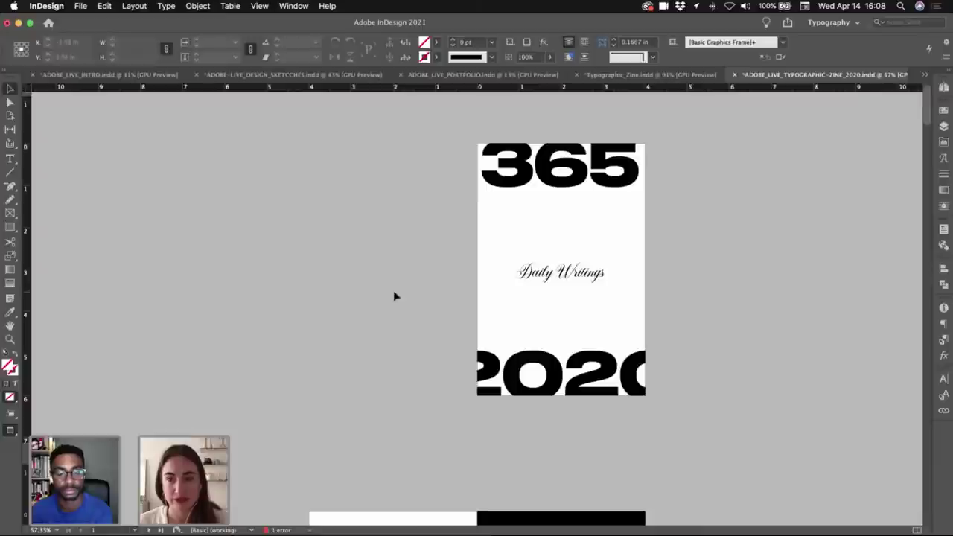
{"action": "scroll", "coordinate": [395, 296], "scroll_direction": "down", "scroll_amount": 1}
{"action": "scroll", "coordinate": [395, 297], "scroll_direction": "up", "scroll_amount": 2}
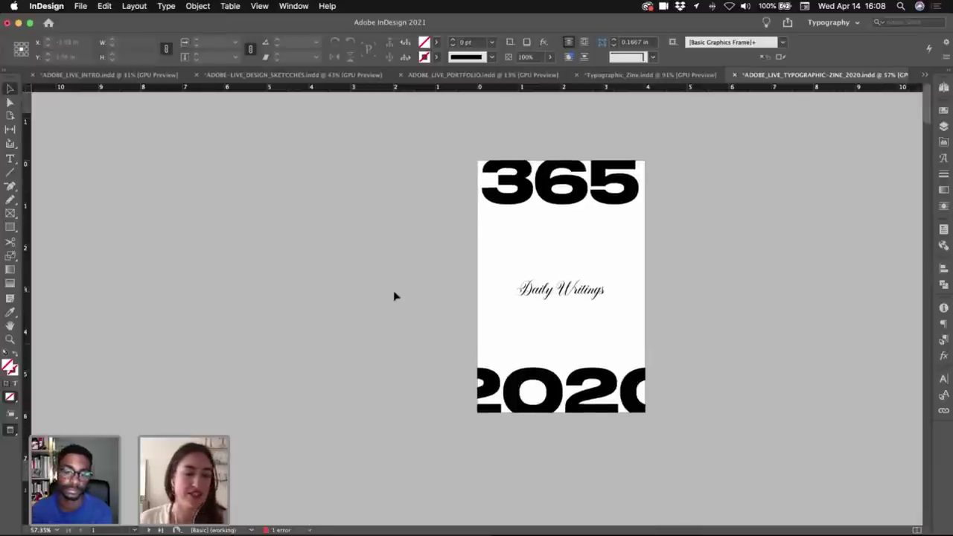
- Examine the 2017 cover in Typographic_Zine.indd and enter the Daily Writings text to check its typeface settings
{"action": "left_click", "coordinate": [626, 76]}
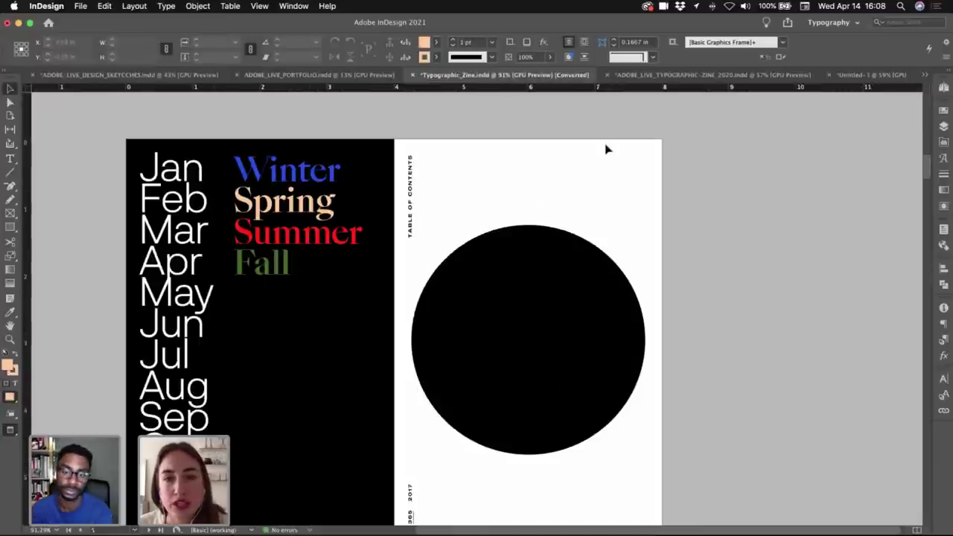
{"action": "scroll", "coordinate": [606, 150], "scroll_direction": "up", "scroll_amount": 20}
{"action": "scroll", "coordinate": [606, 149], "scroll_direction": "down", "scroll_amount": 5}
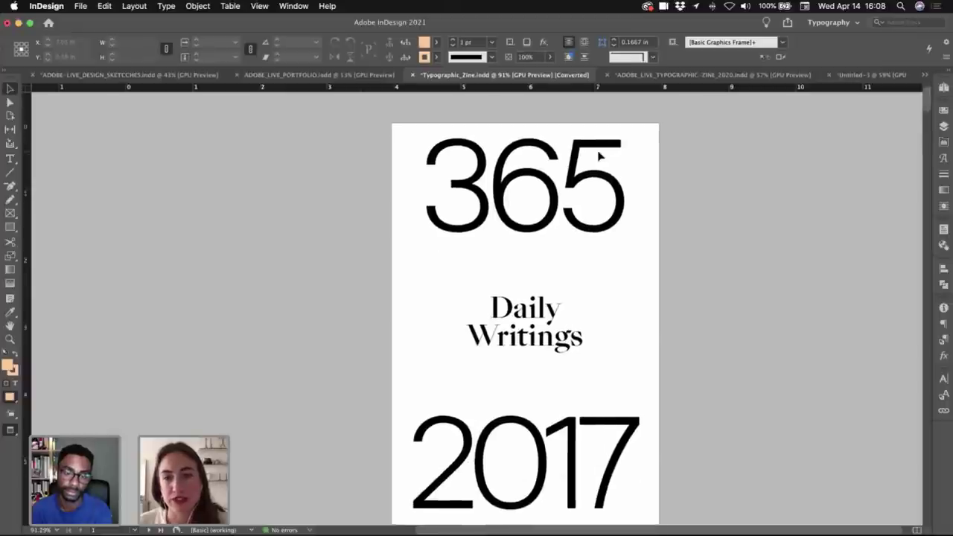
{"action": "scroll", "coordinate": [599, 155], "scroll_direction": "down", "scroll_amount": 2}
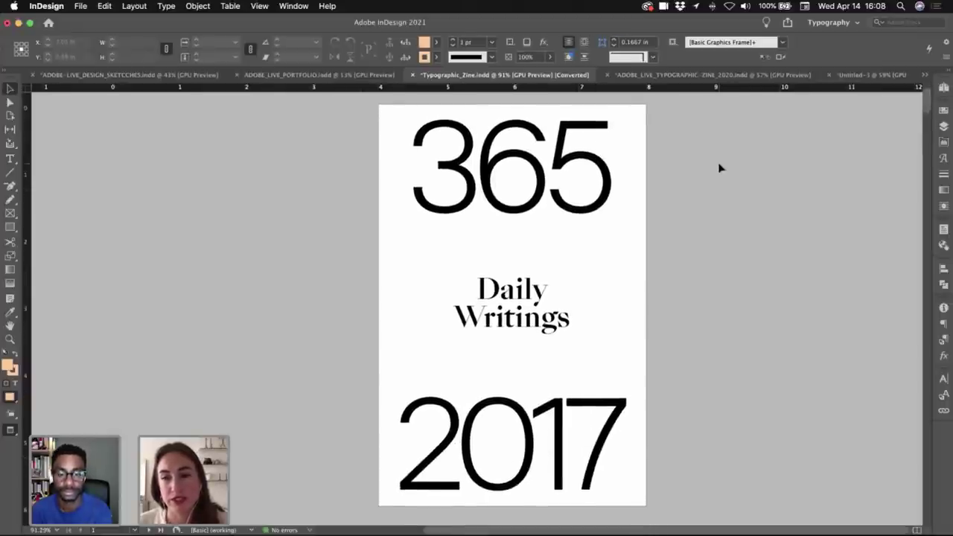
{"action": "left_click", "coordinate": [485, 298]}
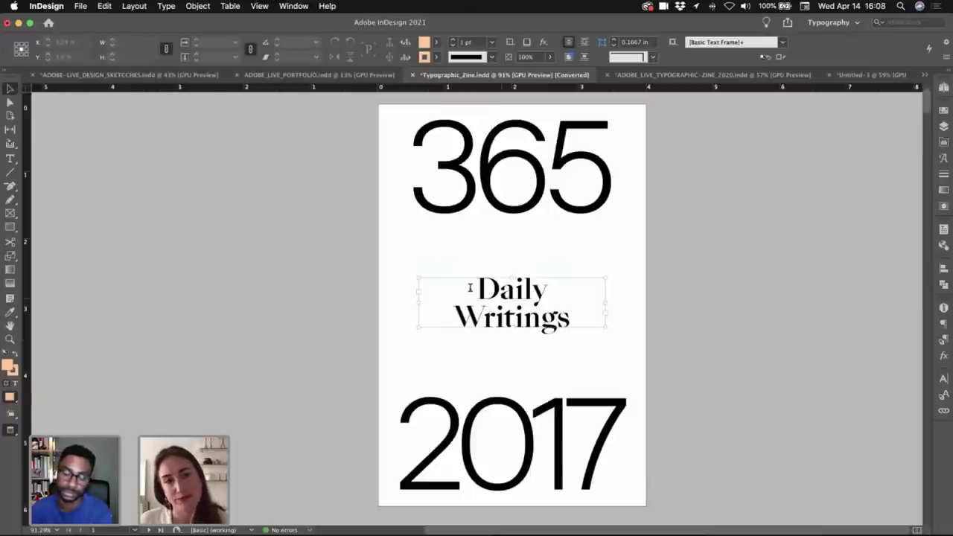
{"action": "double_click", "coordinate": [470, 287]}
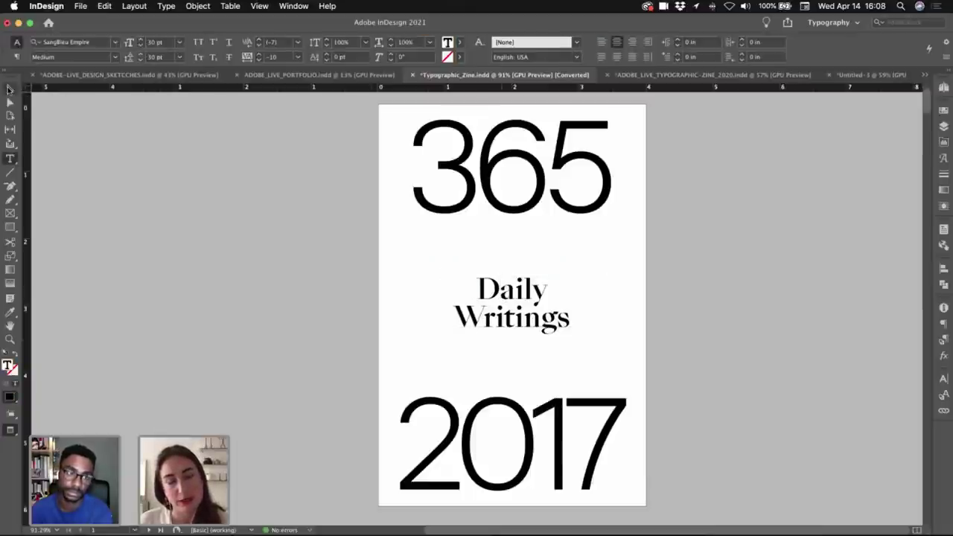
- Return from the 2017 cover to the 2020 cover in the Untitled-3 document and show its guides and frame edges
{"action": "left_click", "coordinate": [9, 89]}
{"action": "left_click", "coordinate": [269, 232]}
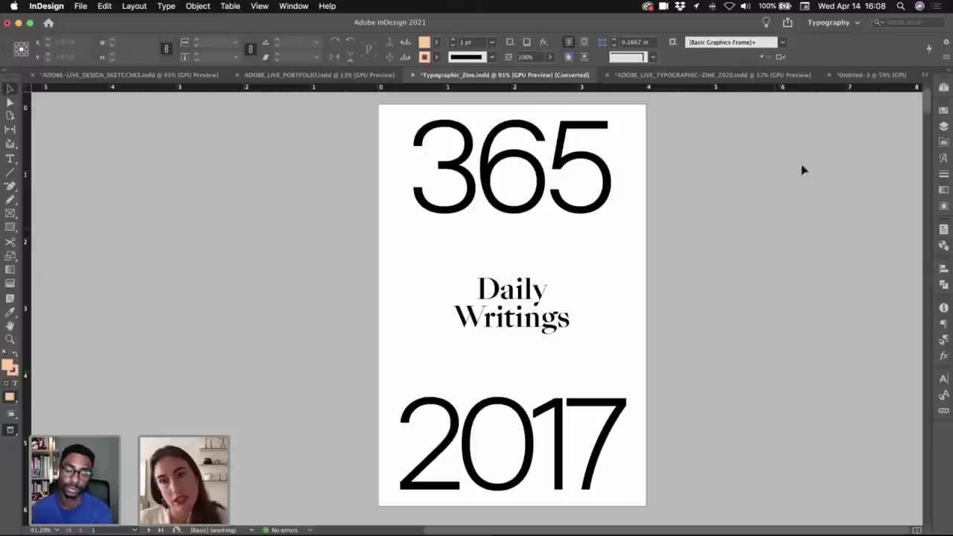
{"action": "left_click", "coordinate": [781, 81]}
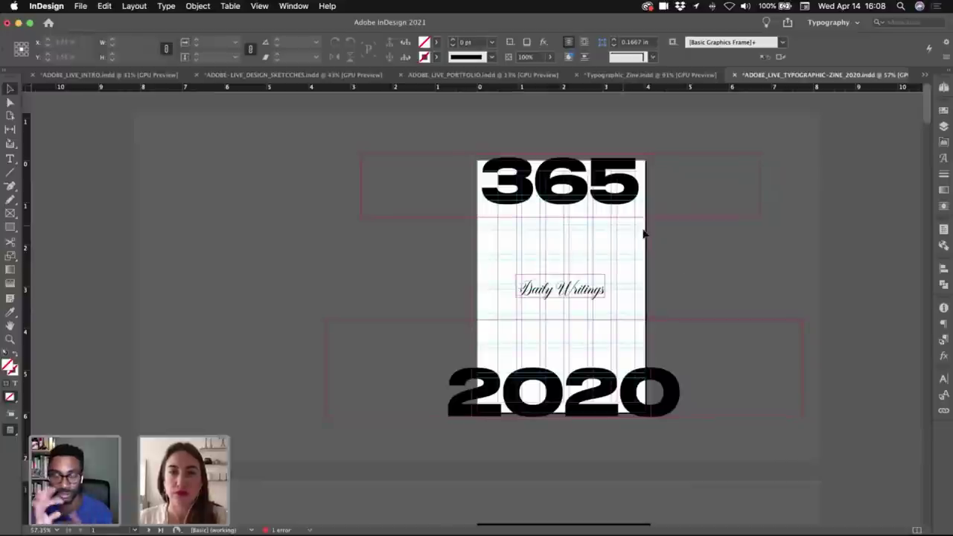
{"action": "key", "text": "m"}
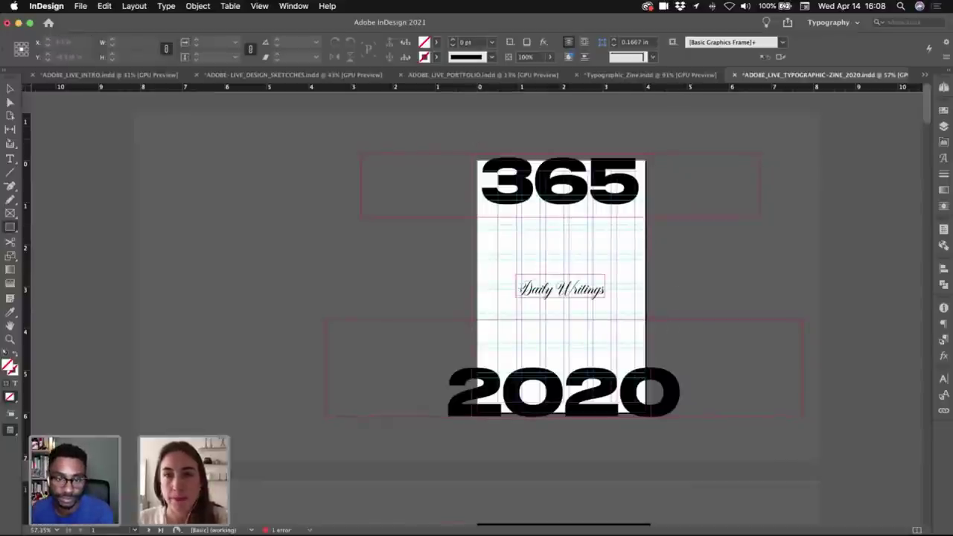
{"action": "left_click", "coordinate": [924, 75]}
{"action": "left_click", "coordinate": [634, 303]}
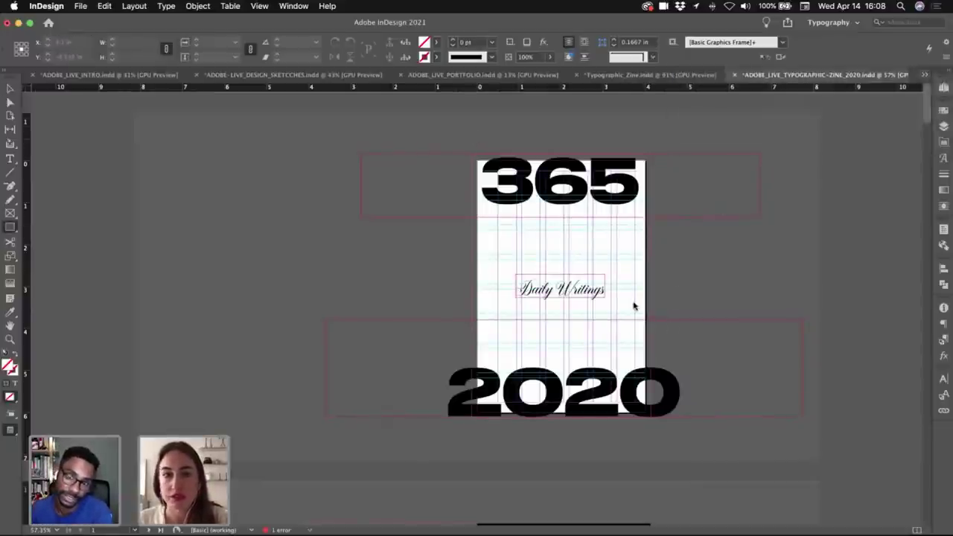
{"action": "key", "text": "super+grave"}
{"action": "key", "text": "v"}
{"action": "key", "text": "w"}
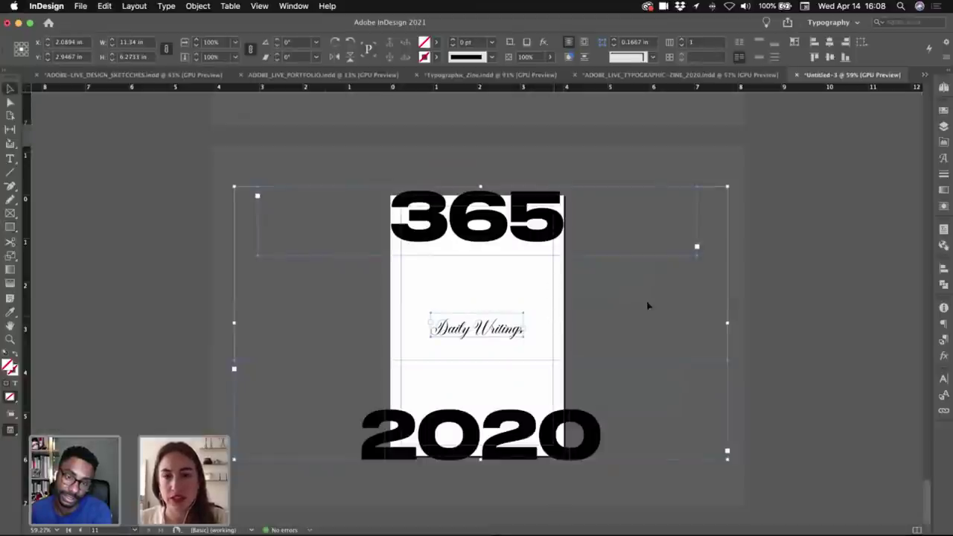
- Draw a 4.25 by 6.25 in rectangle covering the cover on page 11 out to the bleed, and fill it with Black
{"action": "left_click", "coordinate": [646, 305]}
{"action": "left_click", "coordinate": [943, 88]}
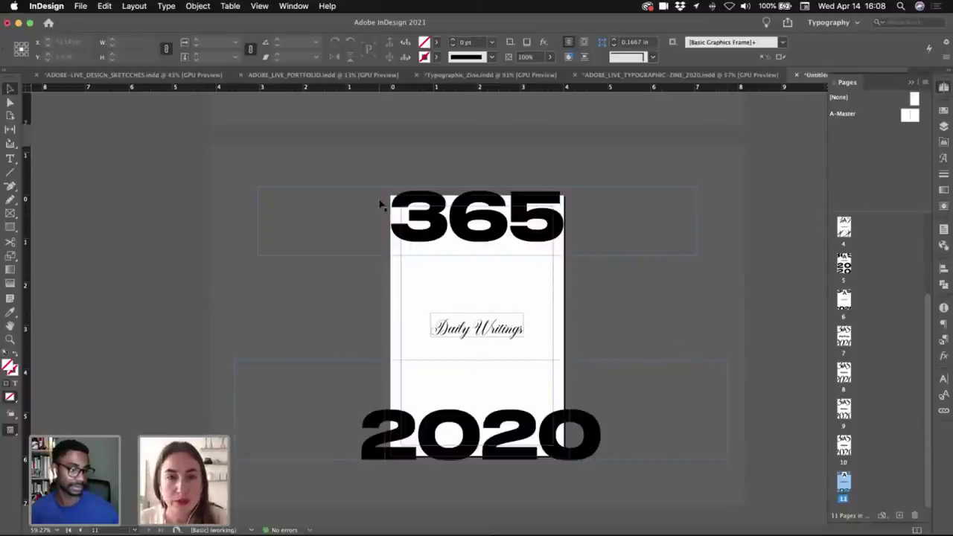
{"action": "key", "text": "m"}
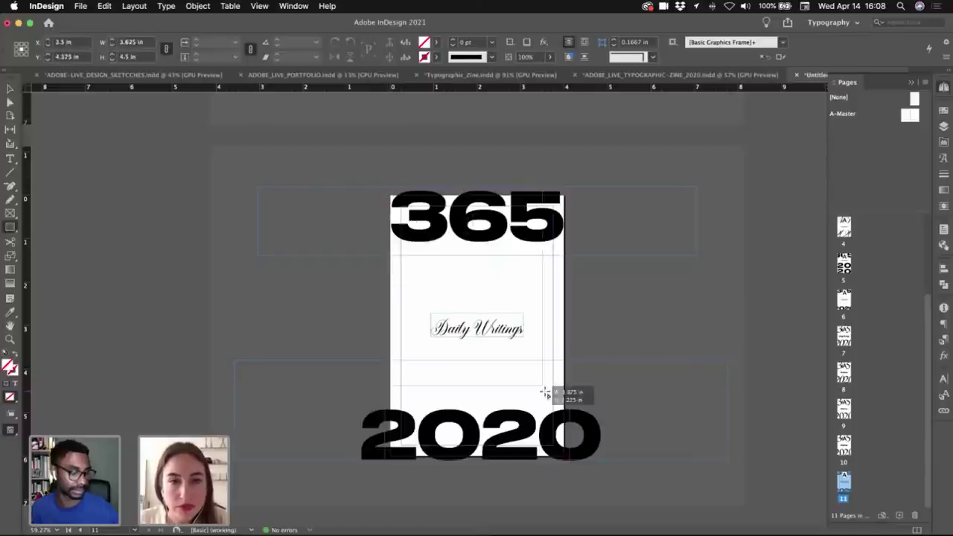
{"action": "left_click_drag", "start_coordinate": [569, 461], "coordinate": [569, 461]}
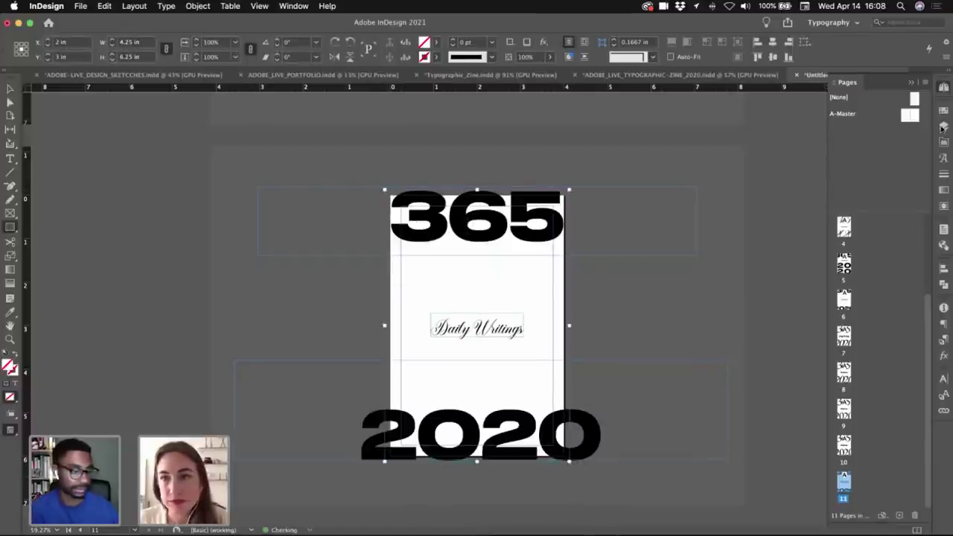
{"action": "left_click", "coordinate": [943, 111]}
{"action": "left_click", "coordinate": [768, 178]}
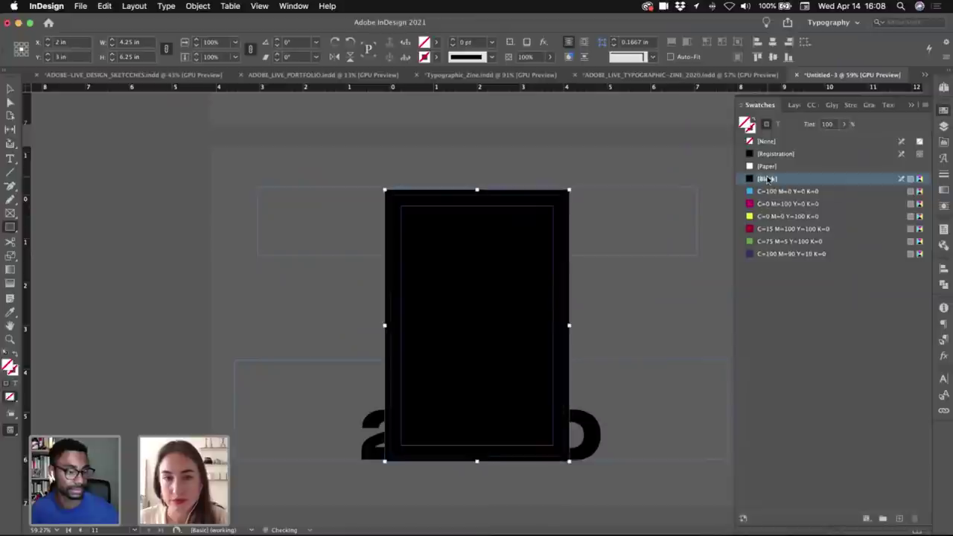
- Set the text color of the 365, Daily Writings and 2020 frames to Paper, and preview the black cover without guides
{"action": "key", "text": "v"}
{"action": "left_click_drag", "start_coordinate": [400, 163], "coordinate": [574, 470], "text": "shift"}
{"action": "left_click", "coordinate": [779, 127]}
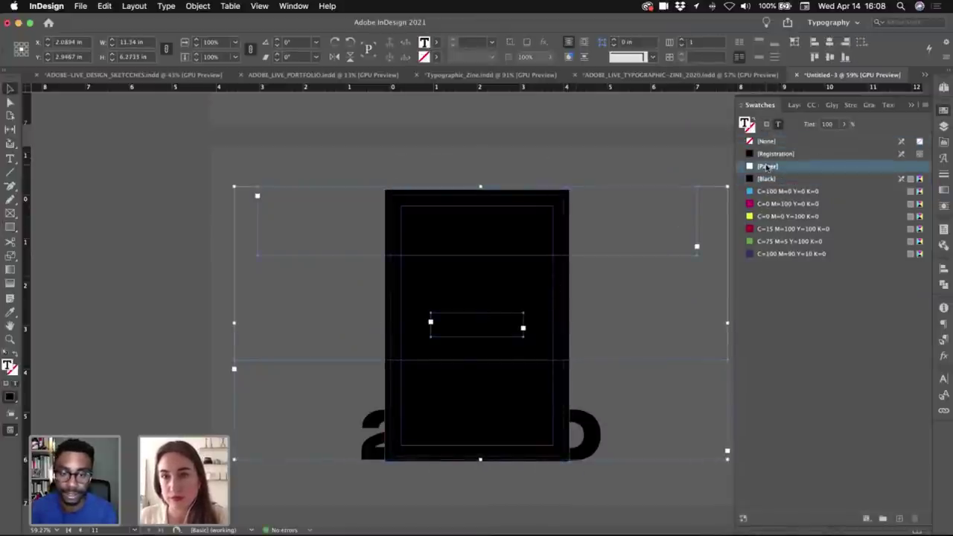
{"action": "left_click", "coordinate": [767, 166]}
{"action": "left_click", "coordinate": [633, 149]}
{"action": "key", "text": "w"}
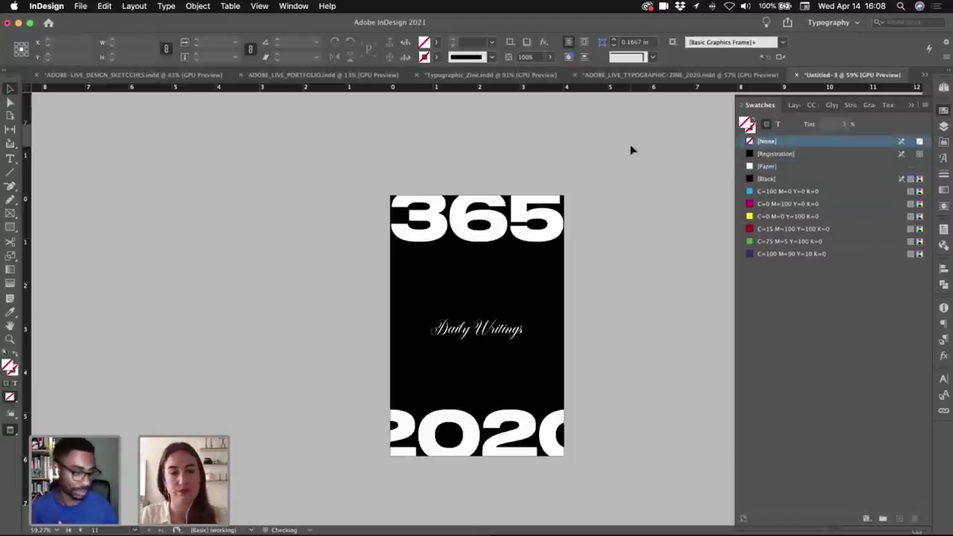
- View the cover variations briefly in full-screen presentation mode and return to the layout
{"action": "key", "text": "shift+w"}
{"action": "left_click", "coordinate": [630, 146]}
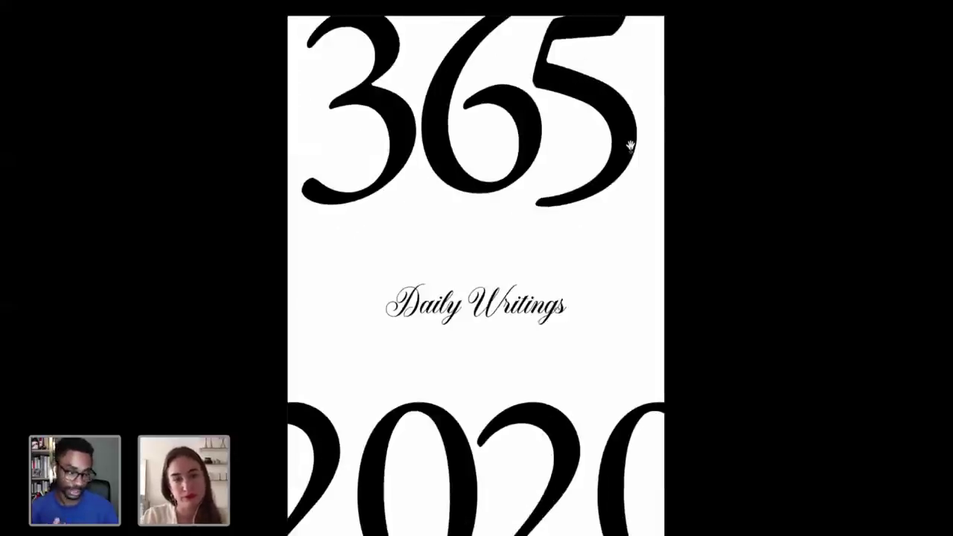
{"action": "left_click", "coordinate": [630, 146]}
{"action": "key", "text": "Escape"}
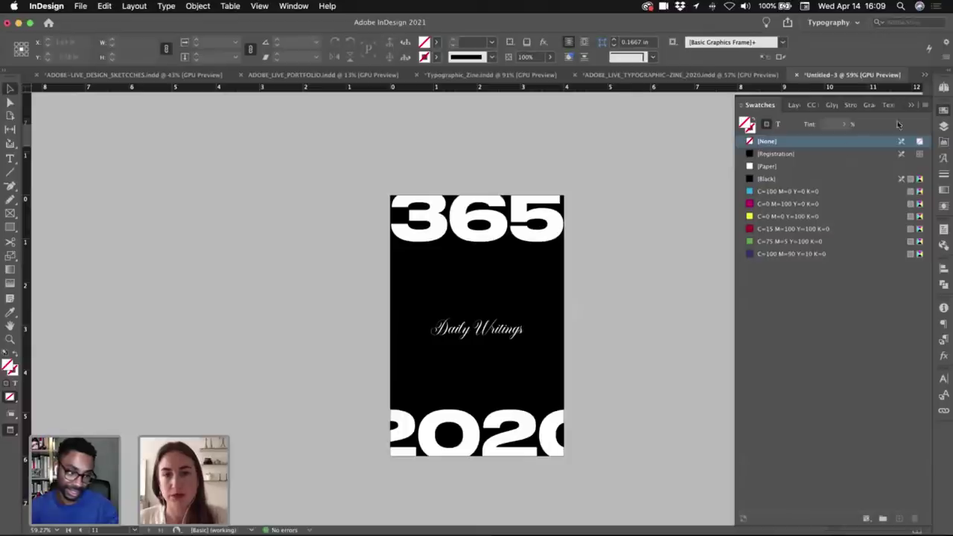
- Duplicate page 11 with the black cover as a further cover variation
{"action": "left_click", "coordinate": [944, 86]}
{"action": "left_click", "coordinate": [570, 209]}
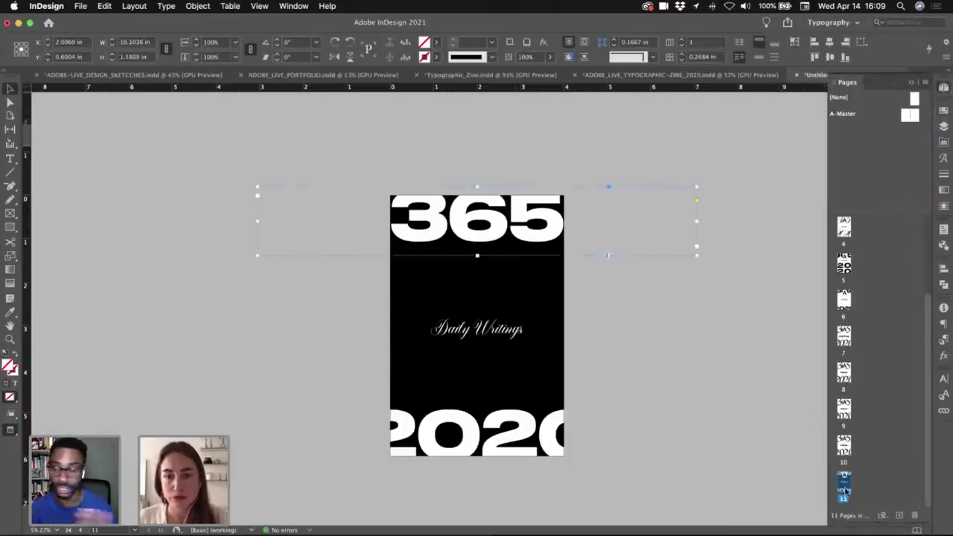
{"action": "left_click_drag", "start_coordinate": [844, 483], "coordinate": [853, 483]}
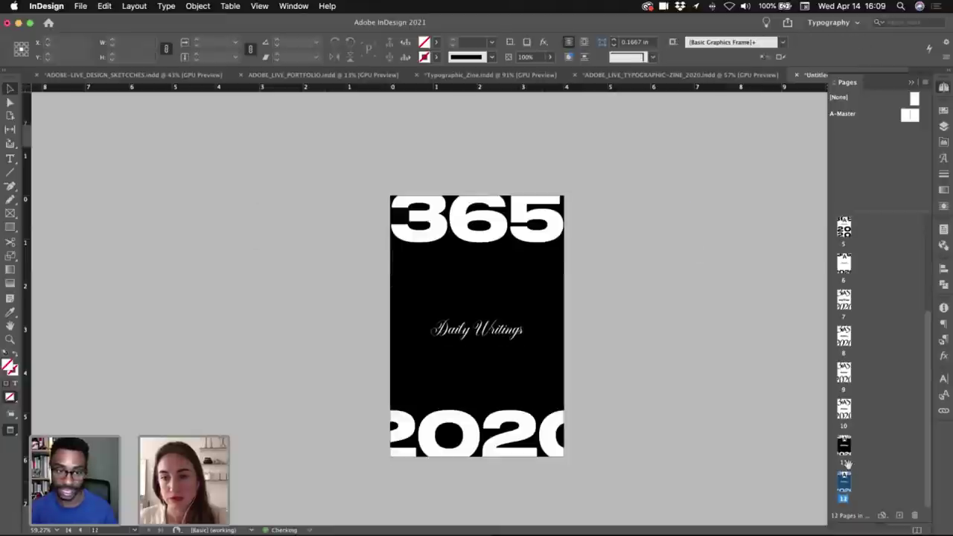
- Delete the black background rectangle from the duplicated cover page, and set the text of its three frames to Black
{"action": "key", "text": "w"}
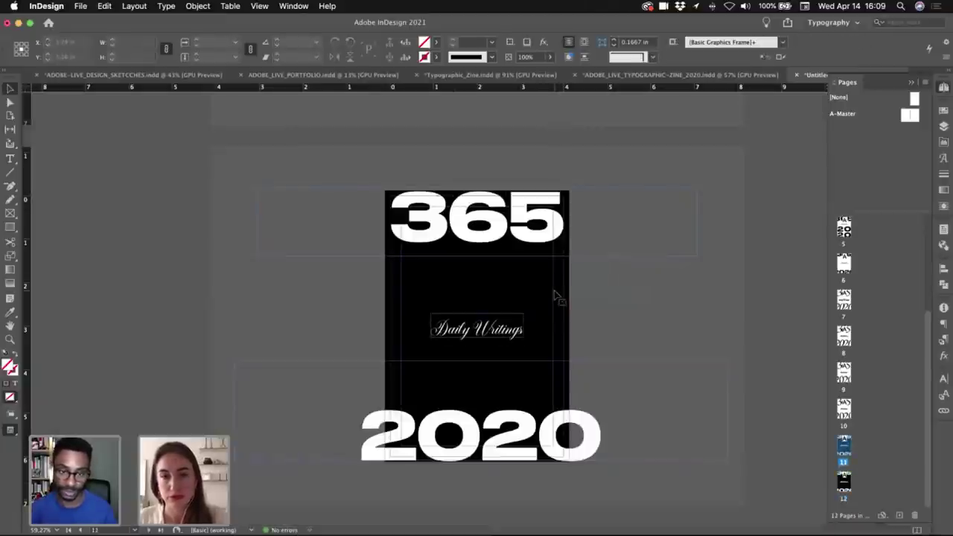
{"action": "left_click", "coordinate": [557, 298]}
{"action": "key", "text": "Delete"}
{"action": "key", "text": "super+a"}
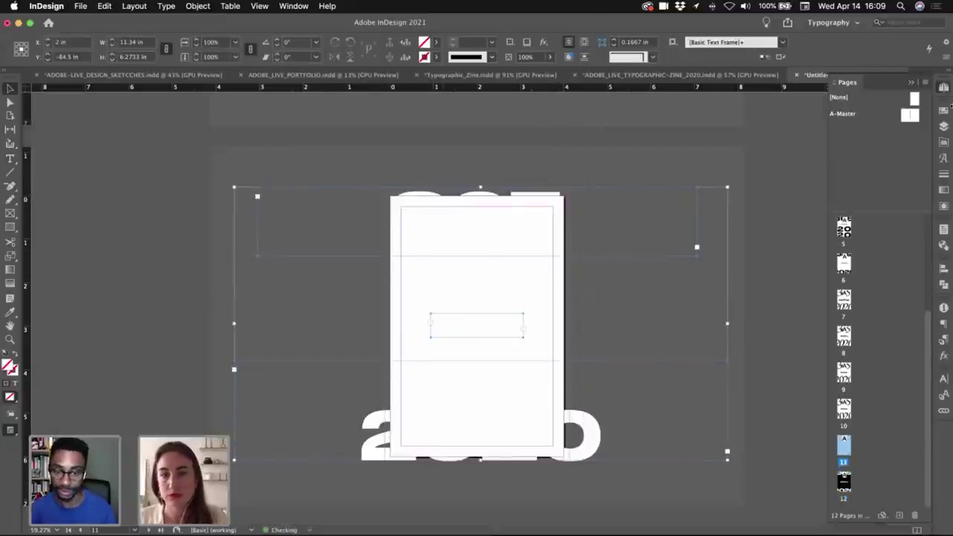
{"action": "left_click", "coordinate": [944, 111]}
{"action": "left_click", "coordinate": [779, 124]}
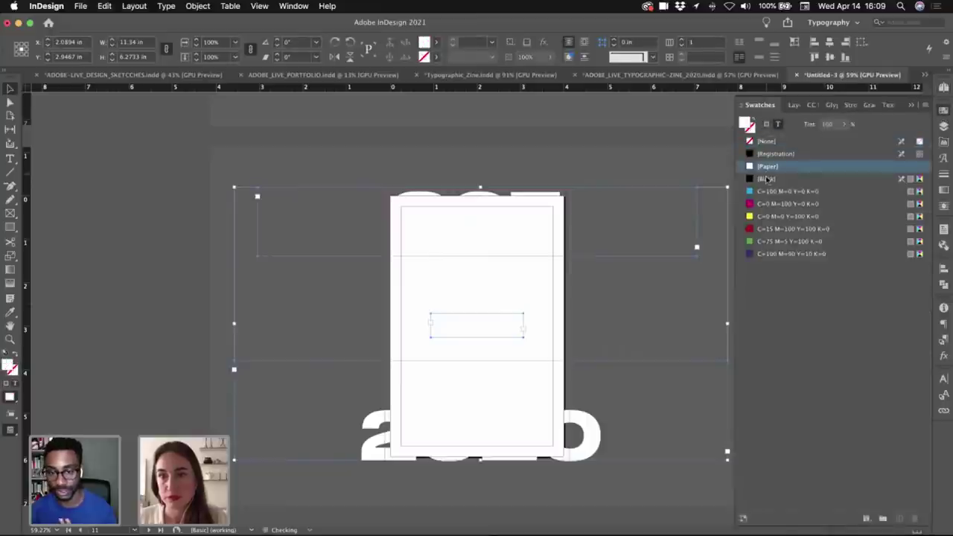
{"action": "left_click", "coordinate": [768, 179]}
{"action": "left_click", "coordinate": [645, 157]}
- Compare the black-on-white and white-on-black covers in full-screen presentation mode
{"action": "key", "text": "shift+w"}
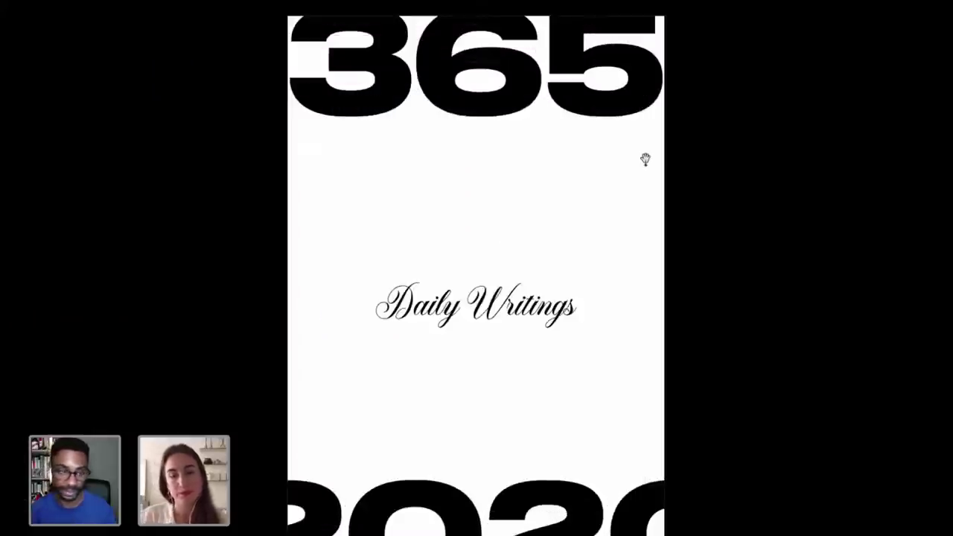
{"action": "key", "text": "Left"}
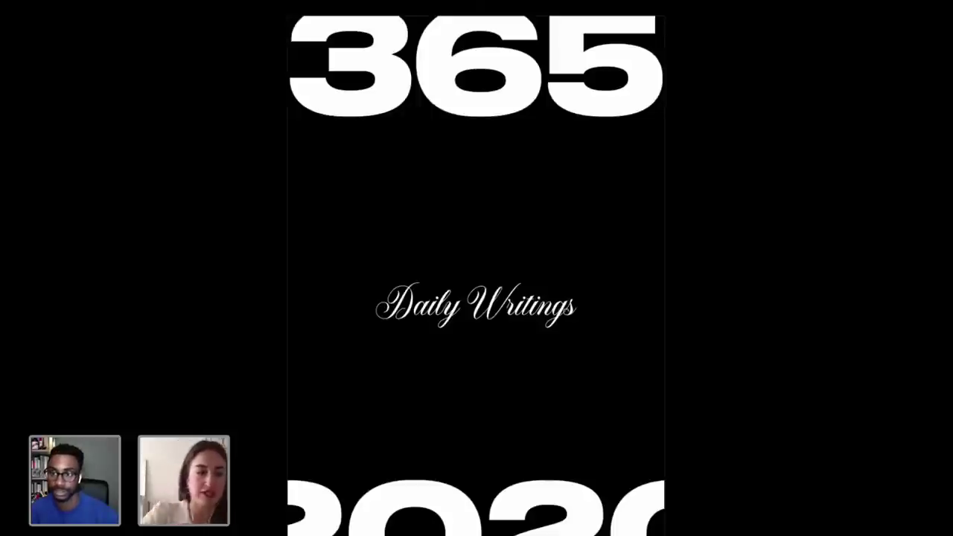
{"action": "key", "text": "Escape"}
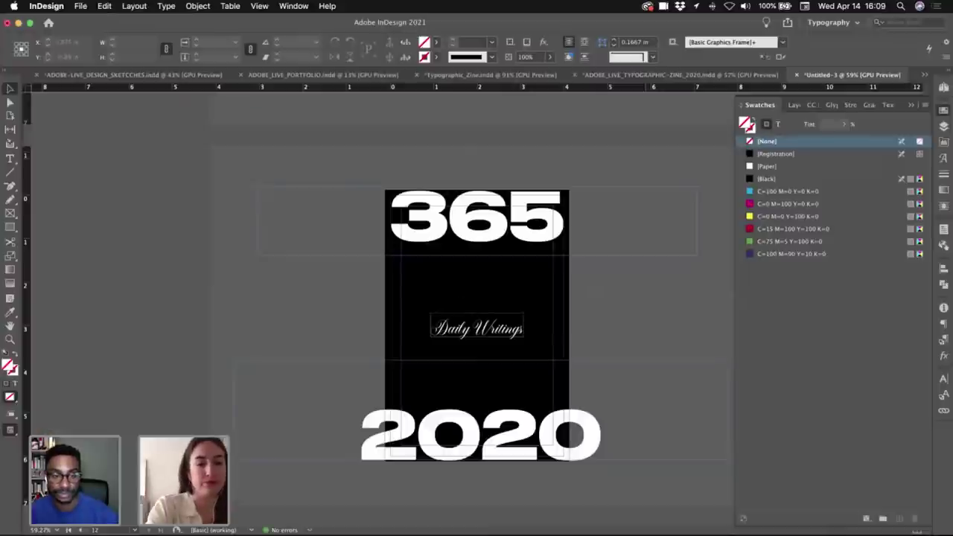
- Examine the inside spreads of ADOBE_LIVE_TYPOGRAPHIC-ZINE_2020.indd and the Friday type study in the design sketches file
{"action": "left_click", "coordinate": [707, 75]}
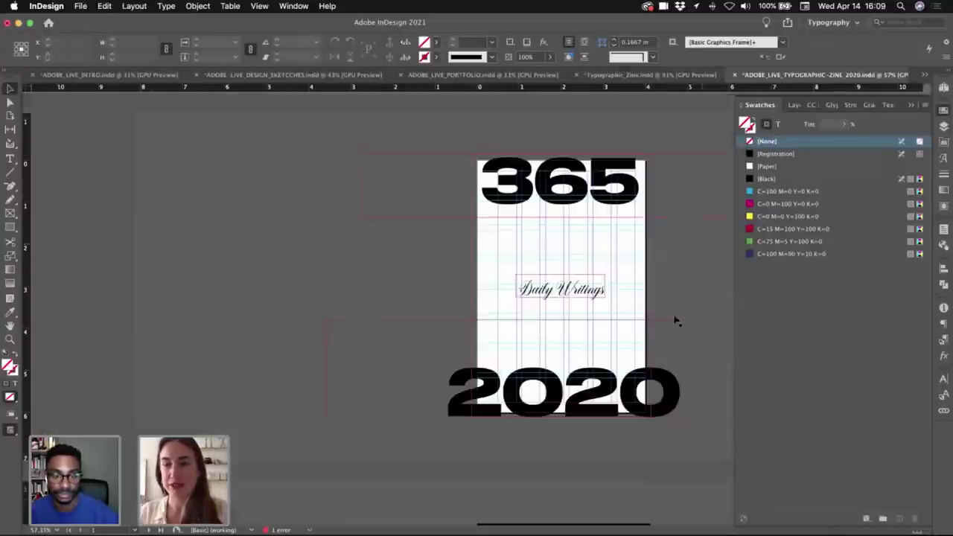
{"action": "scroll", "coordinate": [564, 282], "scroll_direction": "down", "scroll_amount": 1}
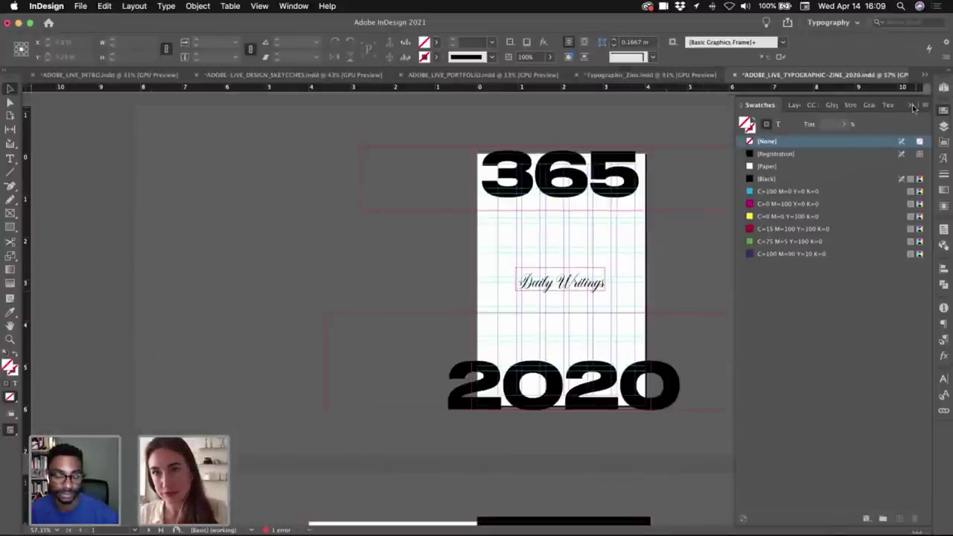
{"action": "left_click", "coordinate": [913, 105]}
{"action": "scroll", "coordinate": [655, 276], "scroll_direction": "down", "scroll_amount": 8}
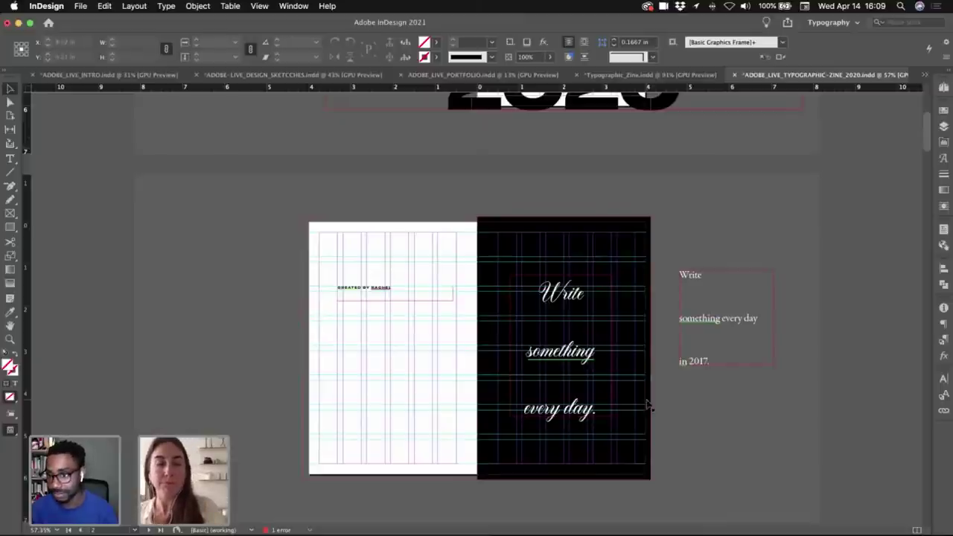
{"action": "scroll", "coordinate": [630, 394], "scroll_direction": "down", "scroll_amount": 2}
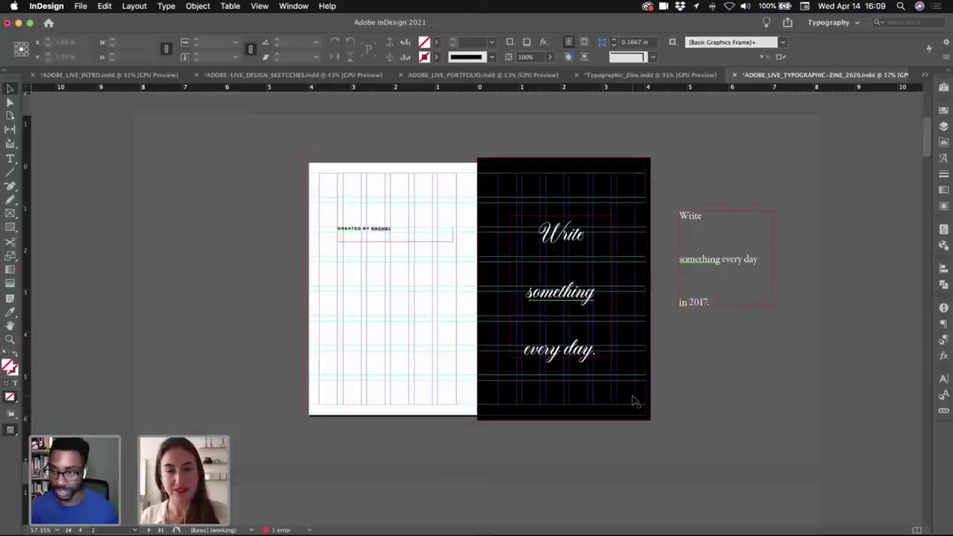
{"action": "scroll", "coordinate": [631, 401], "scroll_direction": "down", "scroll_amount": 10}
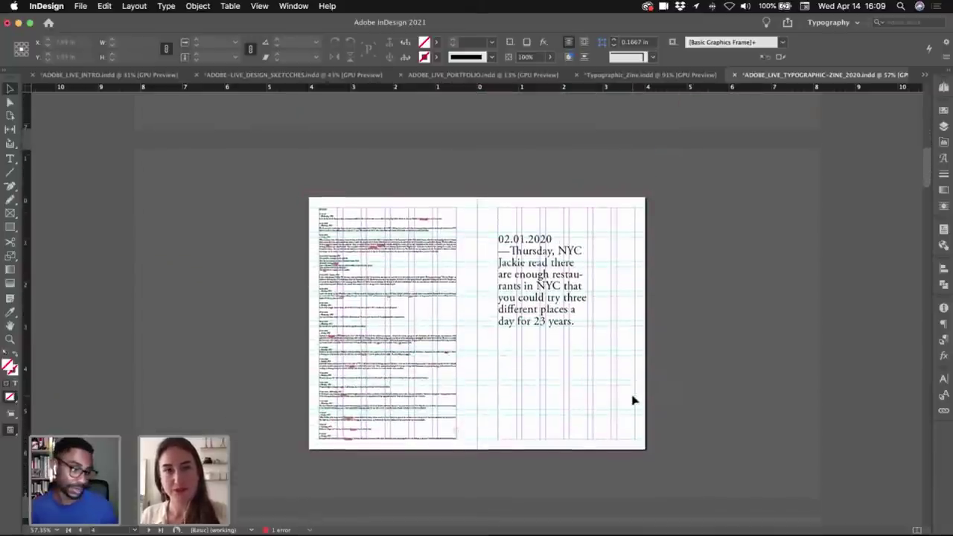
{"action": "left_click", "coordinate": [305, 75]}
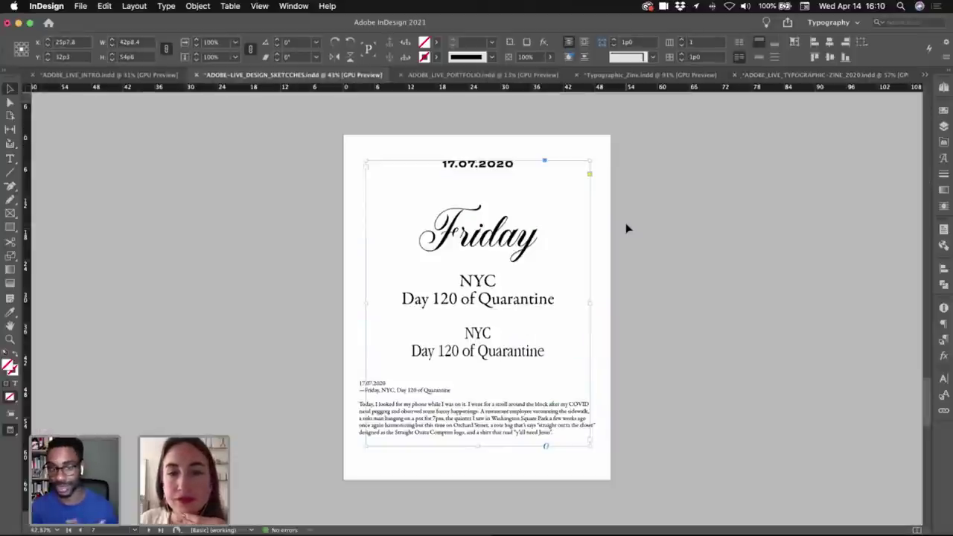
{"action": "scroll", "coordinate": [627, 229], "scroll_direction": "down", "scroll_amount": 2}
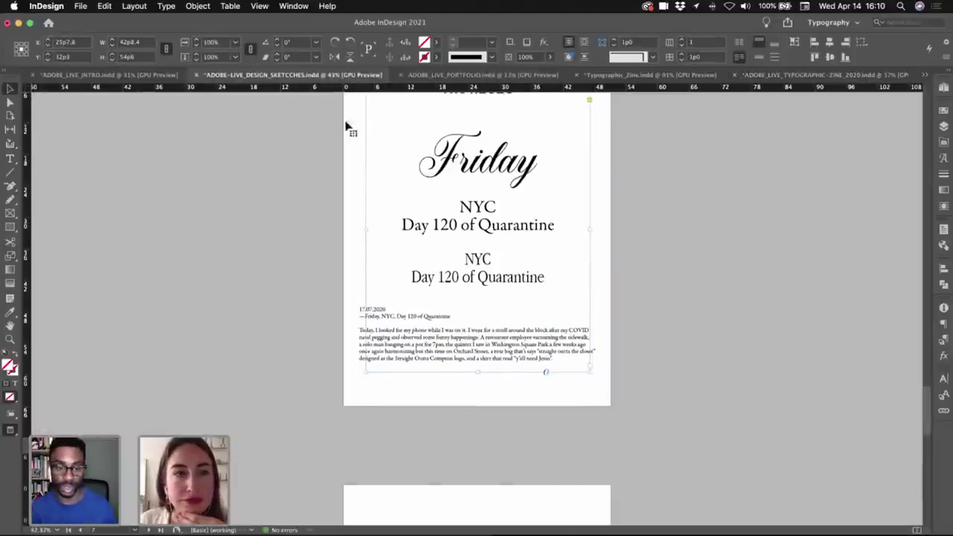
- Copy the 06.01.2020 Monday, NYC diary entry from the January text in ADOBE-LIVE_DESIGN_CONTENT.indd
{"action": "left_click", "coordinate": [925, 76]}
{"action": "left_click", "coordinate": [927, 72]}
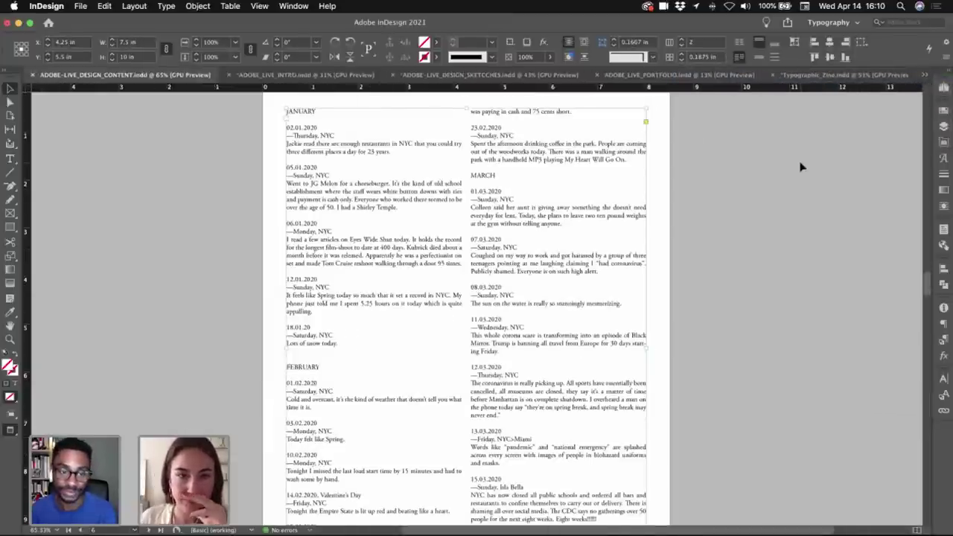
{"action": "scroll", "coordinate": [584, 287], "scroll_direction": "down", "scroll_amount": 2}
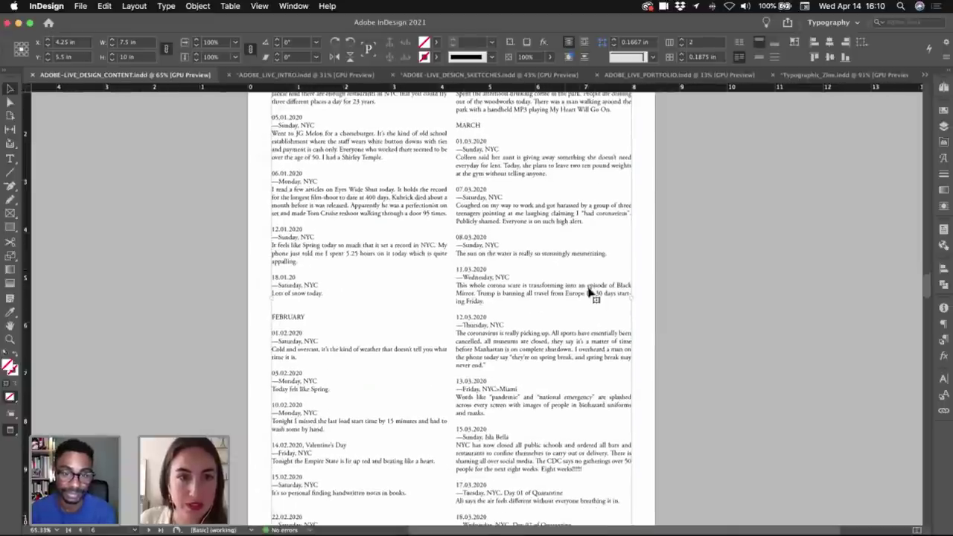
{"action": "scroll", "coordinate": [589, 292], "scroll_direction": "down", "scroll_amount": 2}
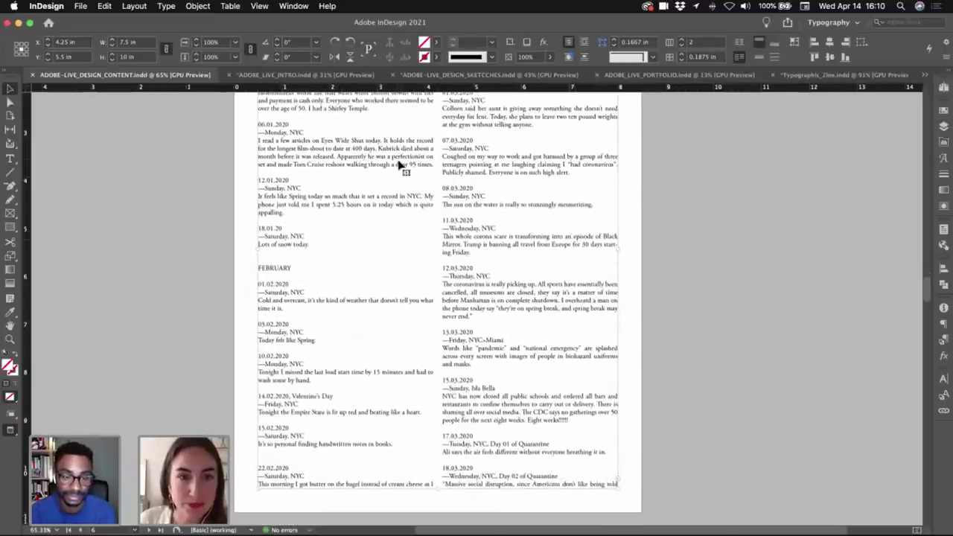
{"action": "double_click", "coordinate": [402, 165]}
{"action": "mouse_move", "coordinate": [434, 162]}
{"action": "left_mouse_down"}
{"action": "mouse_move", "coordinate": [266, 147]}
{"action": "mouse_move", "coordinate": [379, 146]}
{"action": "mouse_move", "coordinate": [439, 164]}
{"action": "left_mouse_up"}
{"action": "key", "text": "super+c"}
{"action": "left_click", "coordinate": [257, 132]}
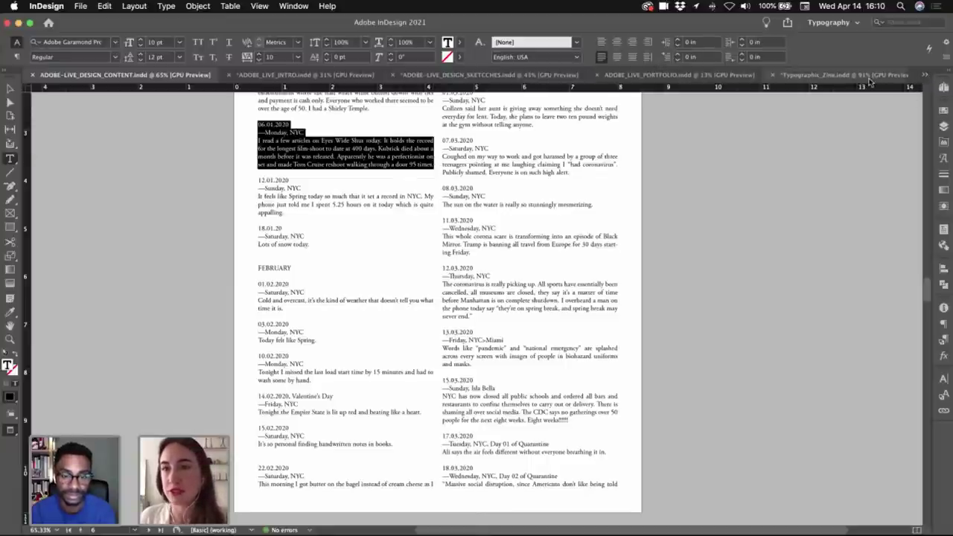
- Switch to ADOBE_LIVE_TYPOGRAPHIC-ZINE_2020.indd and resize the 02.01.2020 entry's text frame to 3.25 in wide and about 2.23 in high
{"action": "left_click", "coordinate": [924, 75]}
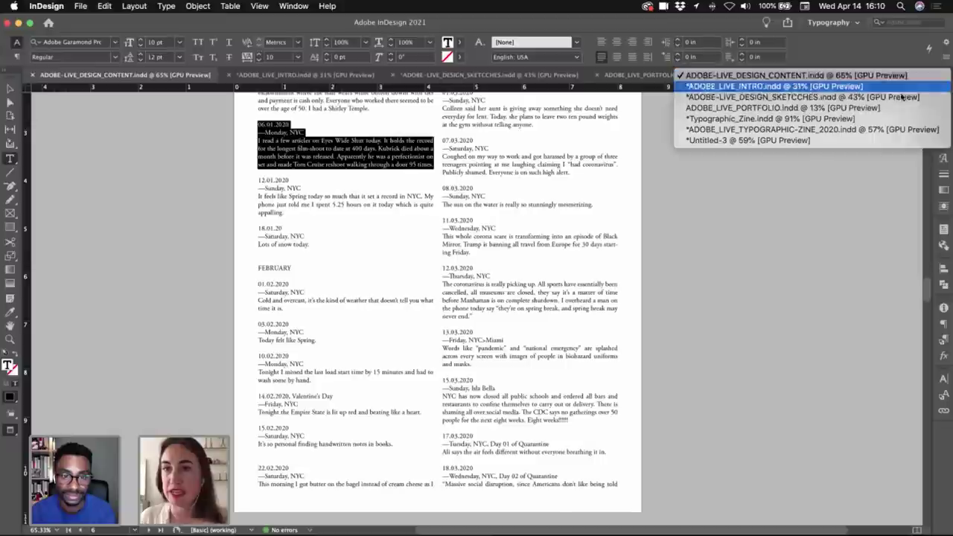
{"action": "left_click", "coordinate": [798, 129]}
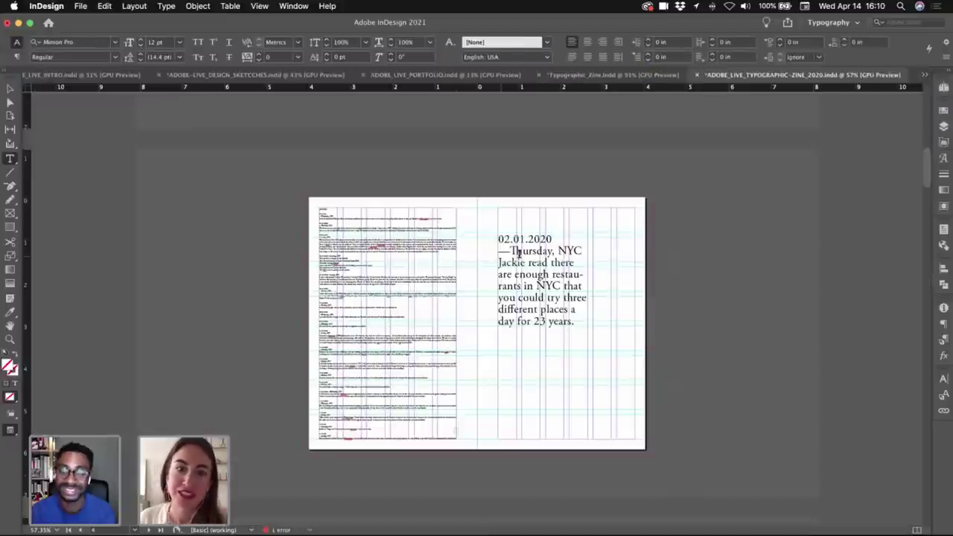
{"action": "left_click", "coordinate": [527, 283]}
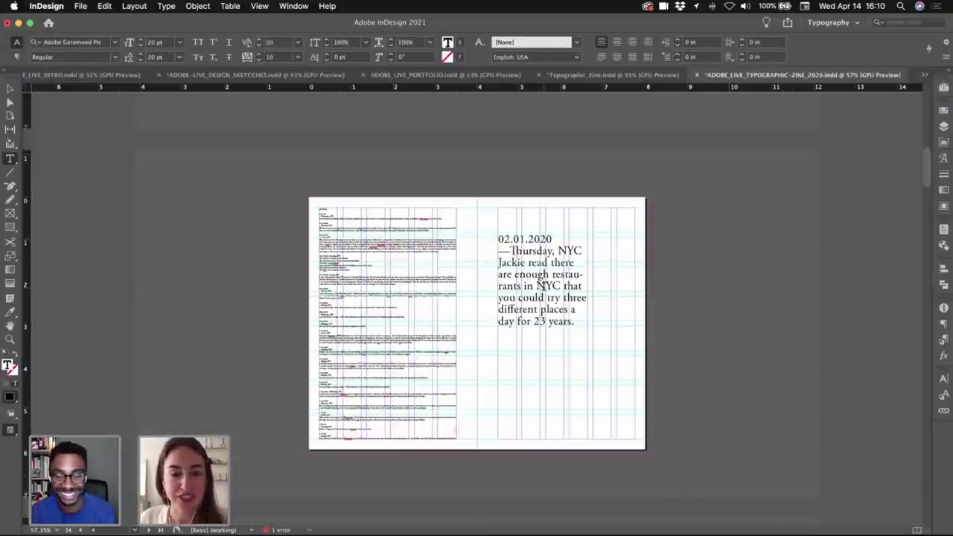
{"action": "key", "text": "Escape"}
{"action": "left_click_drag", "start_coordinate": [590, 280], "coordinate": [634, 277]}
{"action": "left_click_drag", "start_coordinate": [585, 323], "coordinate": [585, 298]}
{"action": "left_click_drag", "start_coordinate": [592, 355], "coordinate": [657, 342]}
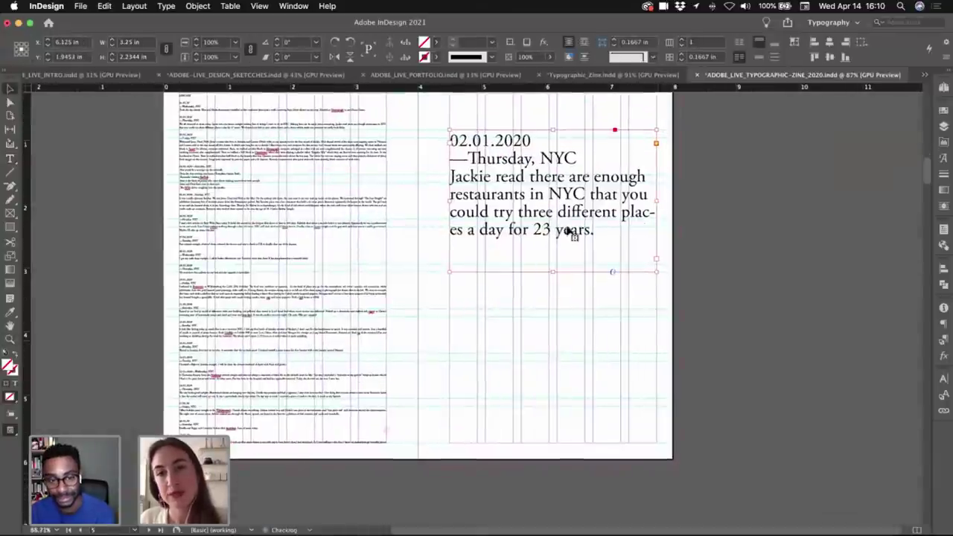
- Duplicate the 02.01.2020 text frame lower on the same page and replace the copy's text with the copied 06.01.2020 Monday entry
{"action": "left_click_drag", "start_coordinate": [513, 206], "coordinate": [513, 377]}
{"action": "double_click", "coordinate": [513, 377]}
{"action": "key", "text": "super+a"}
{"action": "key", "text": "super+v"}
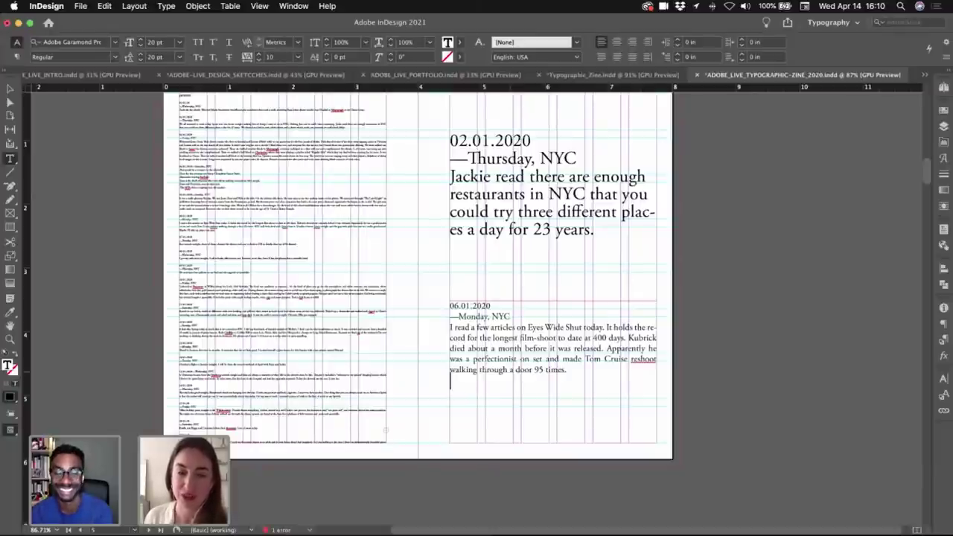
{"action": "left_click", "coordinate": [601, 379]}
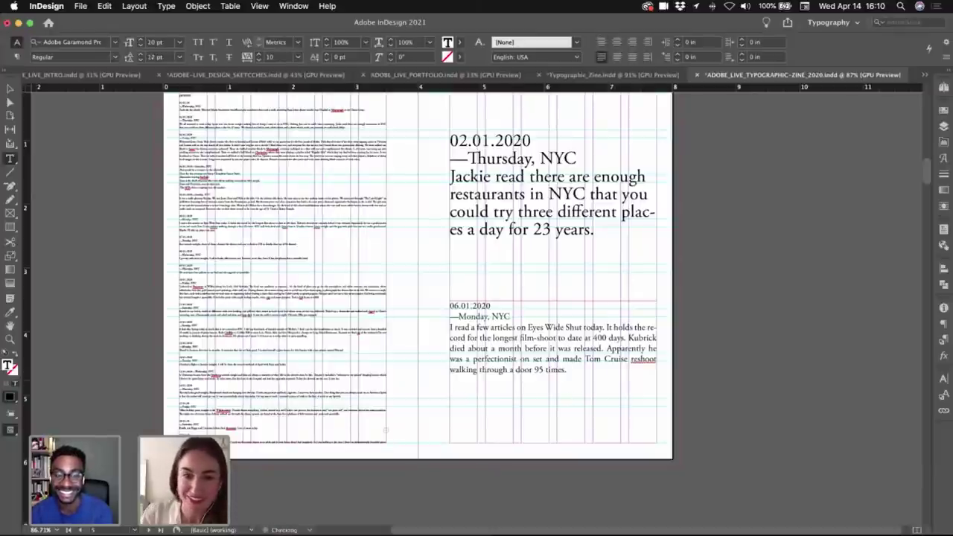
- Apply the 02.01.2020 entry's type formatting to the whole pasted 06.01.2020 entry with the Eyedropper
{"action": "left_click_drag", "start_coordinate": [568, 371], "coordinate": [441, 306]}
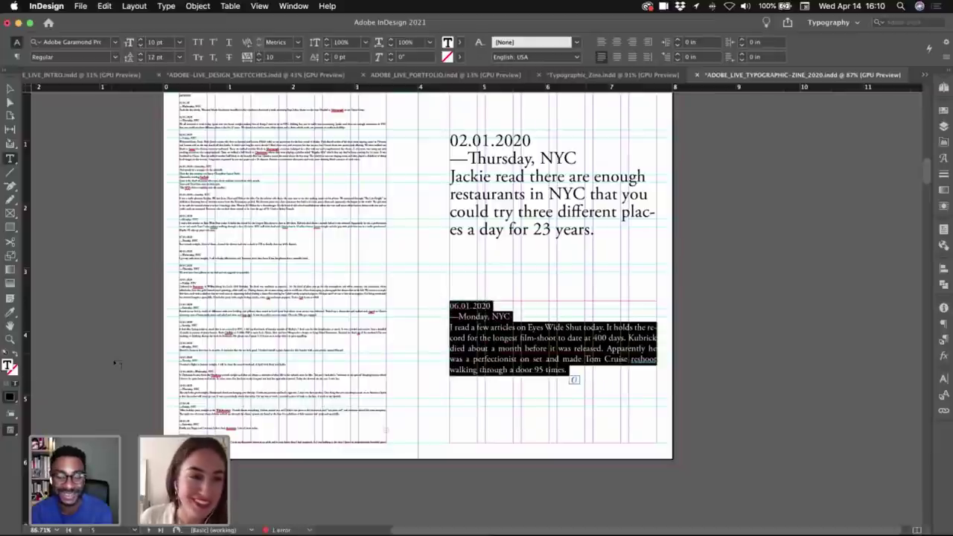
{"action": "left_click", "coordinate": [11, 313]}
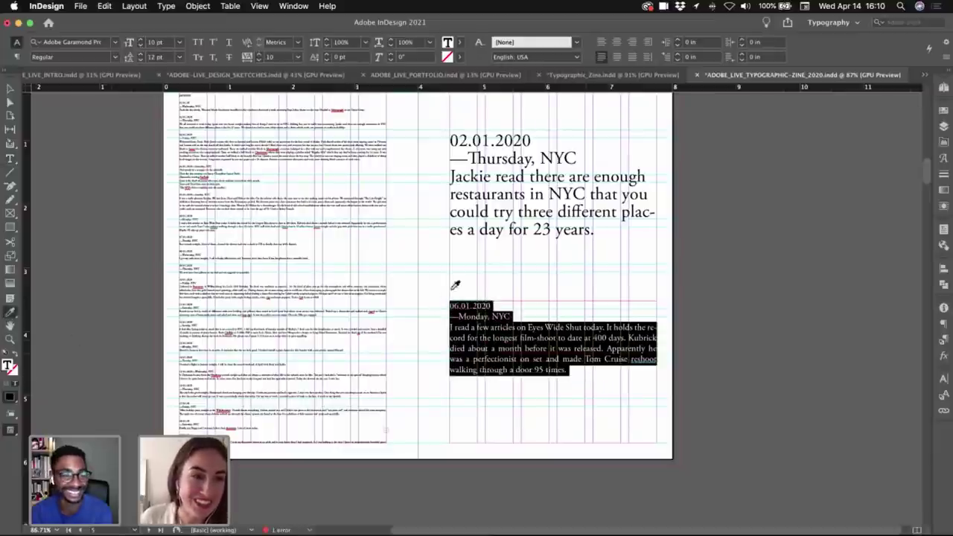
{"action": "left_click", "coordinate": [480, 211]}
{"action": "key", "text": "v"}
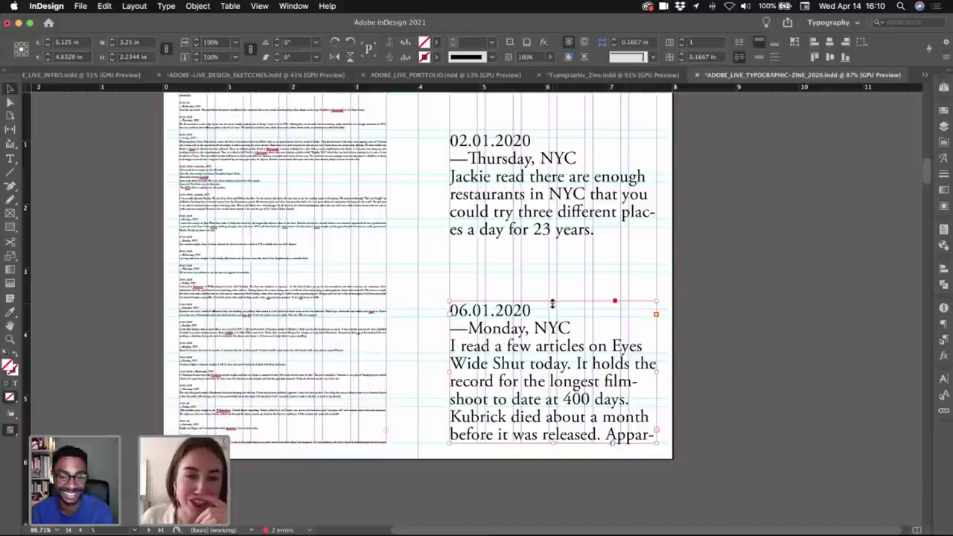
- Enlarge the 06.01.2020 text frame to 5.17 in wide and about 2.81 in high, and turn off hyphenation for its text
{"action": "left_click_drag", "start_coordinate": [551, 300], "coordinate": [551, 264]}
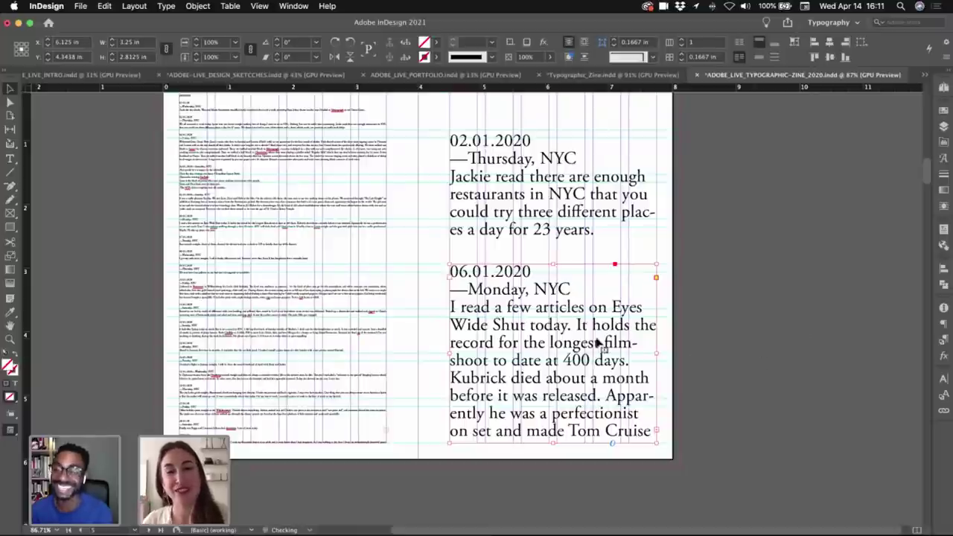
{"action": "left_click_drag", "start_coordinate": [663, 352], "coordinate": [780, 347]}
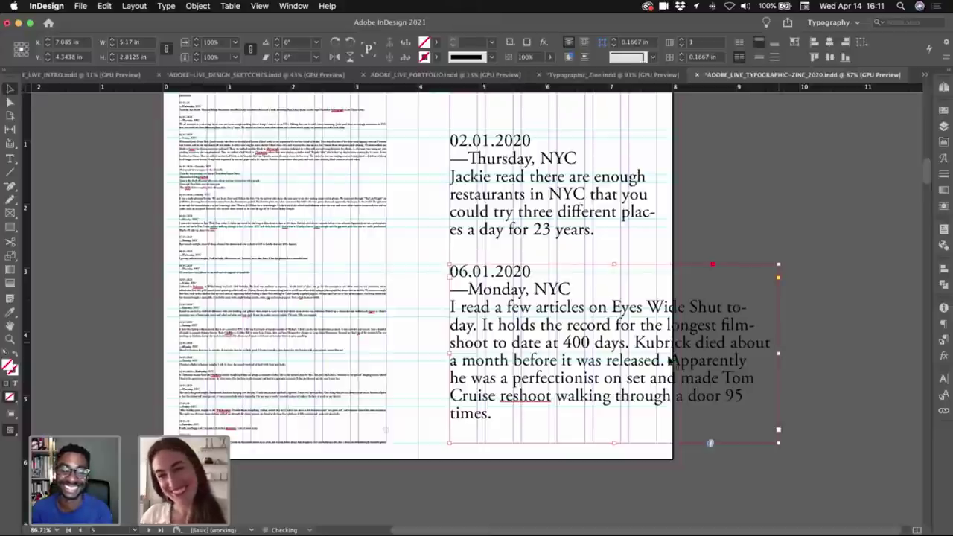
{"action": "double_click", "coordinate": [645, 362]}
{"action": "key", "text": "super+a"}
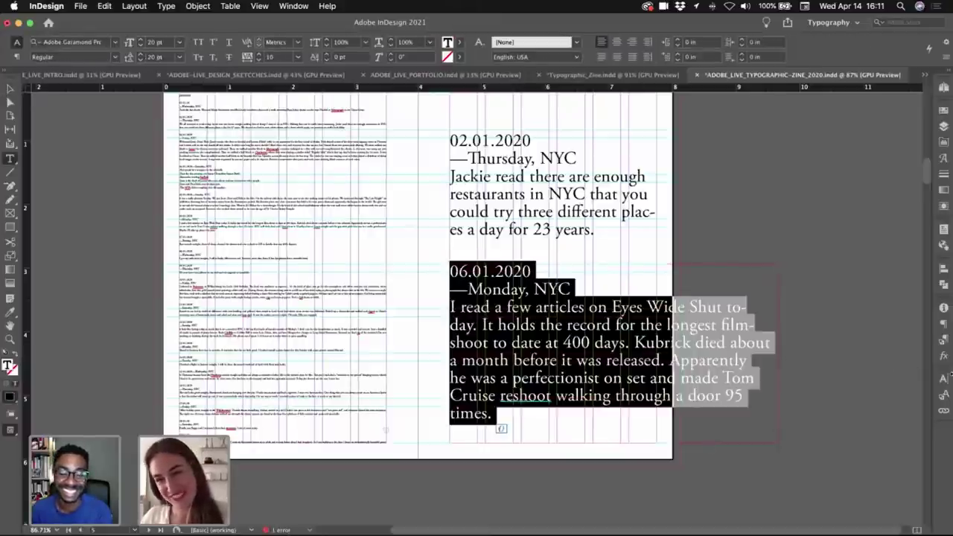
{"action": "left_click", "coordinate": [943, 323]}
{"action": "left_click", "coordinate": [802, 469]}
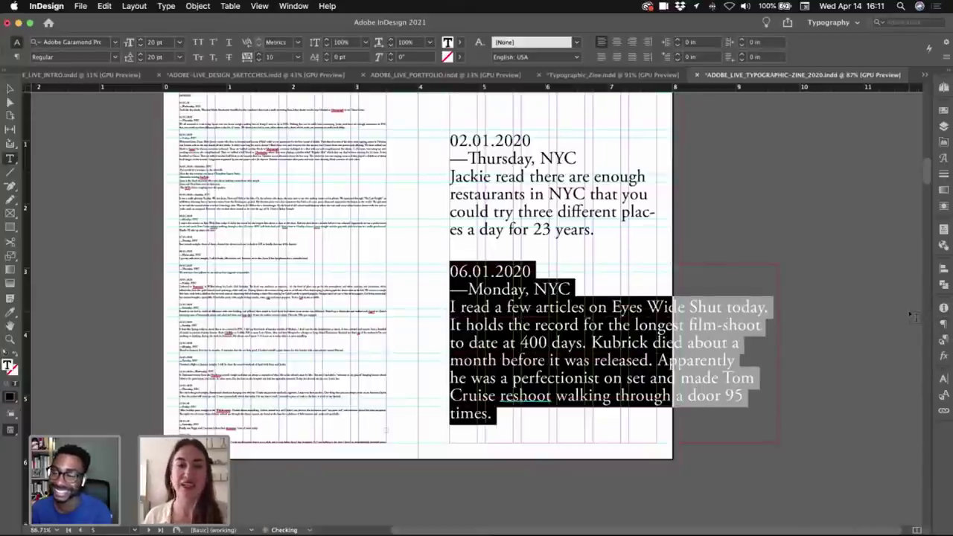
{"action": "key", "text": "Escape"}
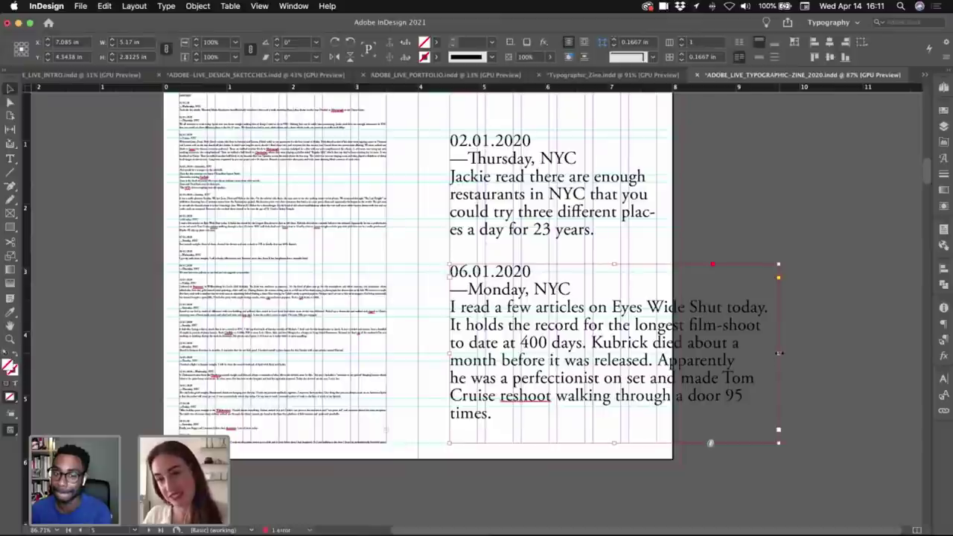
- Move the 02.01.2020 entry's text frame off the page onto the pasteboard
{"action": "left_click", "coordinate": [521, 188]}
{"action": "scroll", "coordinate": [499, 207], "scroll_direction": "up", "scroll_amount": 1}
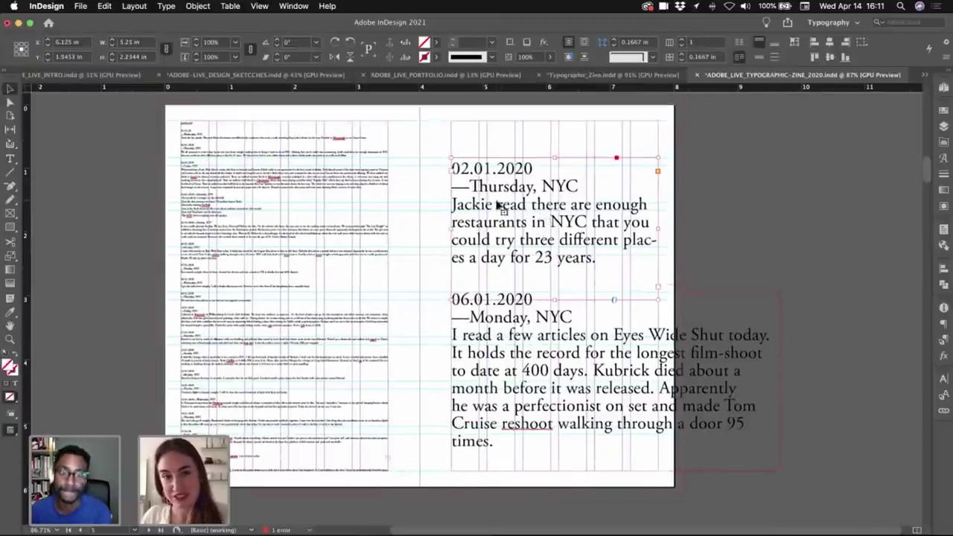
{"action": "left_click_drag", "start_coordinate": [499, 207], "coordinate": [779, 186]}
- Move the 06.01.2020 text frame up to the page's top margin and resize it to 3.25 in wide and 5.5 in high
{"action": "left_click_drag", "start_coordinate": [537, 320], "coordinate": [542, 155]}
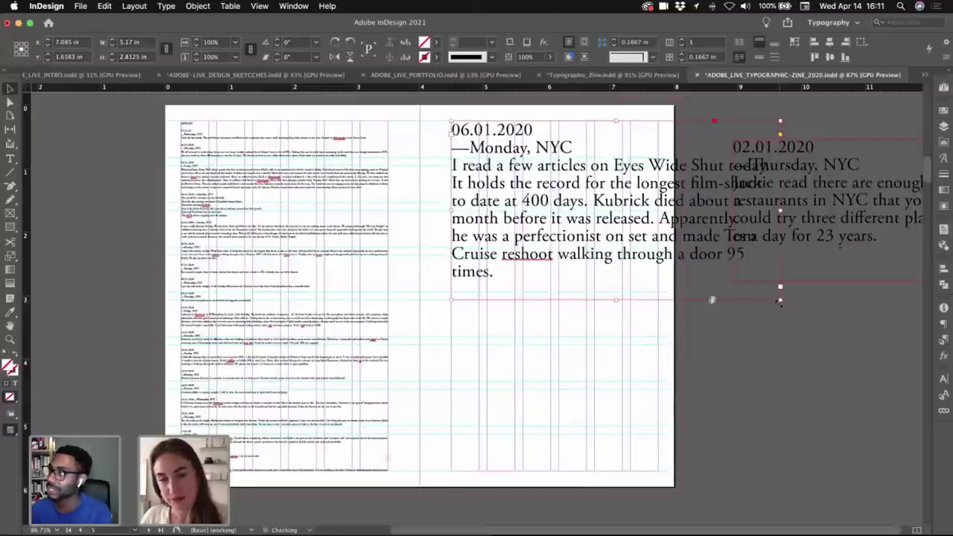
{"action": "left_click_drag", "start_coordinate": [782, 302], "coordinate": [762, 349]}
{"action": "key", "text": "super+z"}
{"action": "left_click_drag", "start_coordinate": [780, 300], "coordinate": [658, 471]}
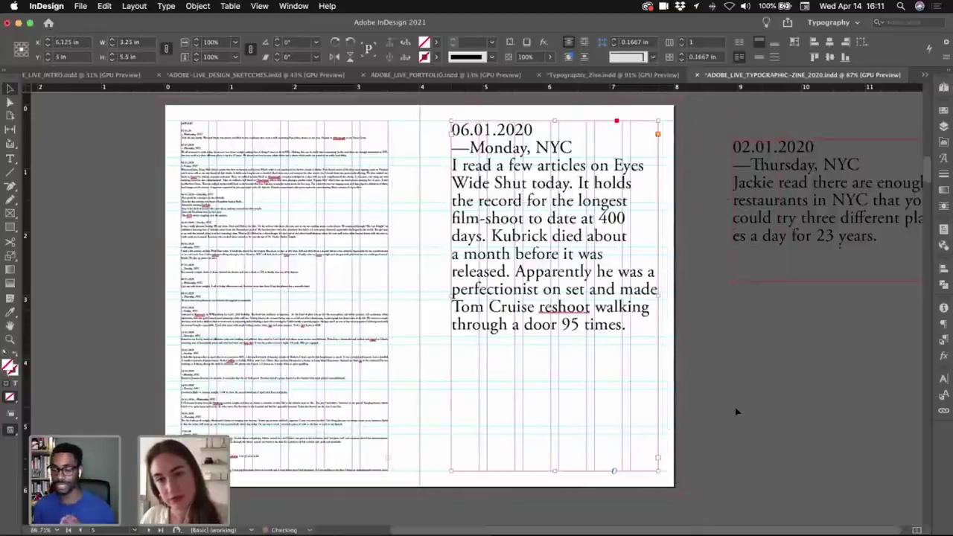
- Set the leading of the whole 06.01.2020 entry to 24 pt
{"action": "double_click", "coordinate": [573, 241]}
{"action": "key", "text": "super+a"}
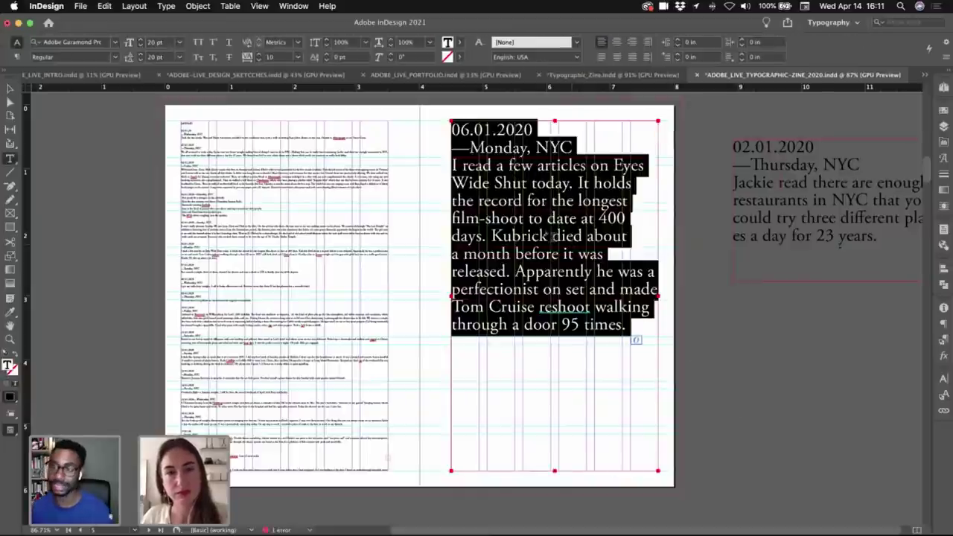
{"action": "left_click", "coordinate": [141, 54]}
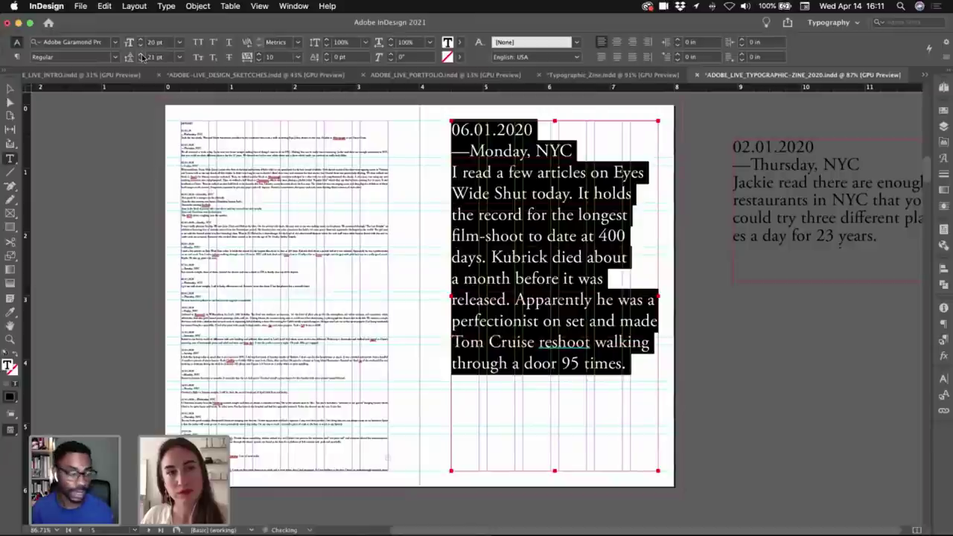
{"action": "key", "text": "Escape"}
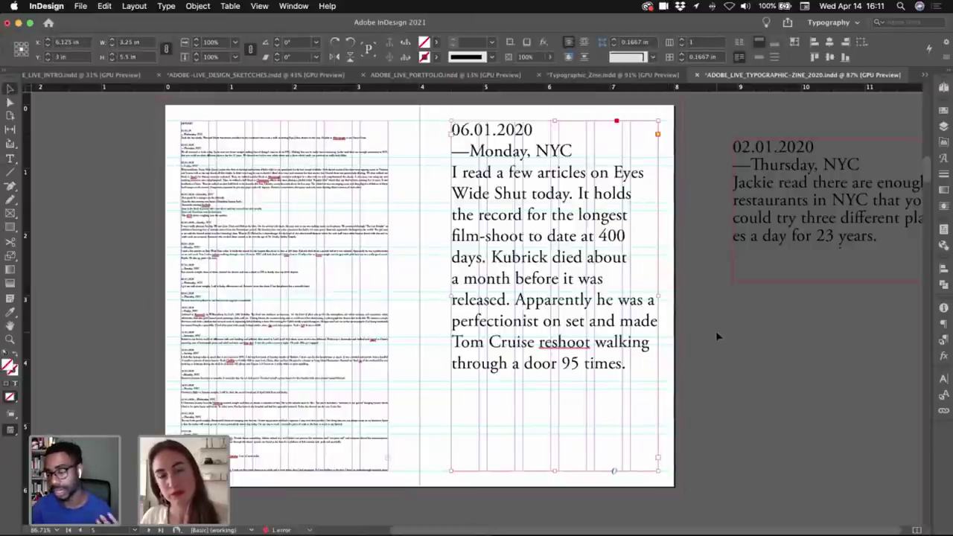
- Narrow the 06.01.2020 text frame to about 2.69 in and preview the spread without guides
{"action": "key", "text": "w"}
{"action": "left_click", "coordinate": [614, 277]}
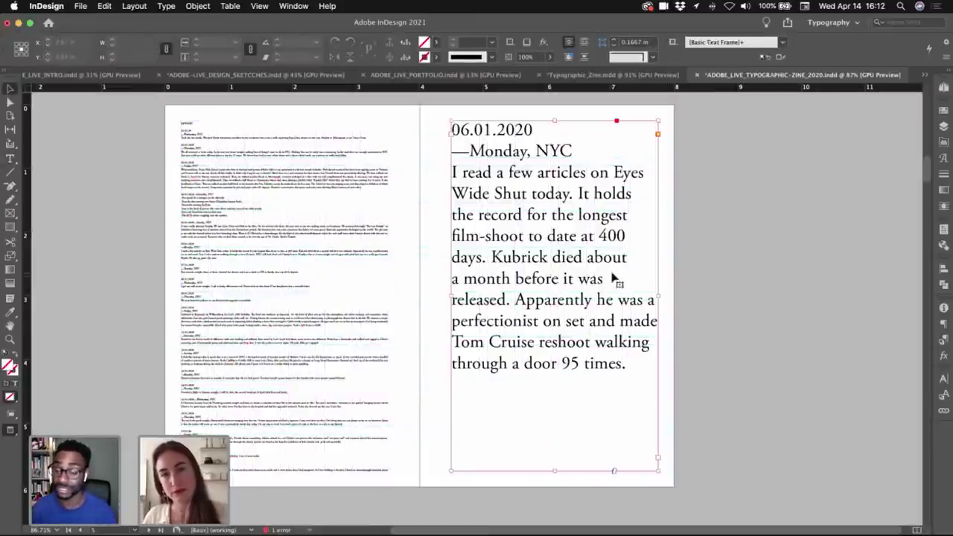
{"action": "key", "text": "w"}
{"action": "left_click_drag", "start_coordinate": [624, 297], "coordinate": [623, 300]}
{"action": "left_click", "coordinate": [661, 304]}
{"action": "key", "text": "w"}
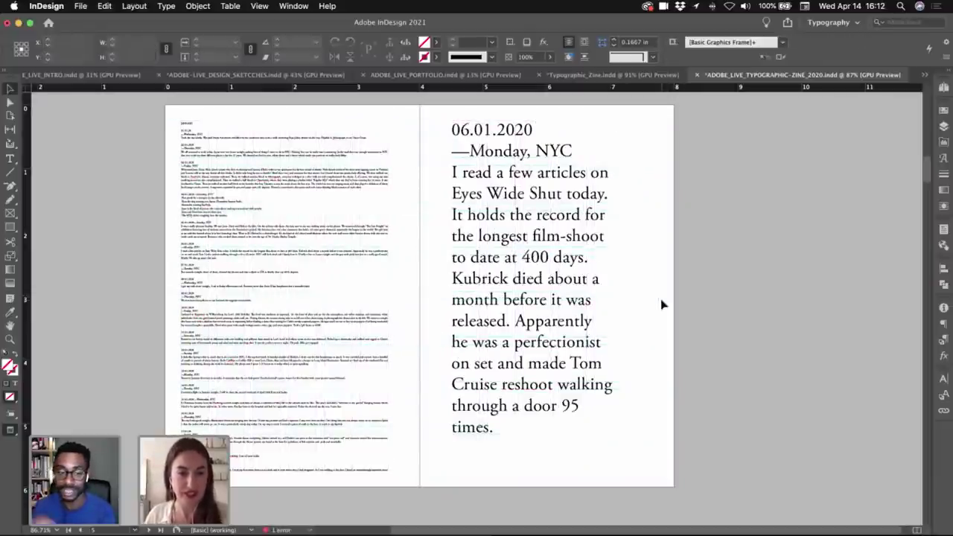
- Set the 06.01.2020 entry's body paragraph to Optical kerning and tighten its leading below the date lines' 24 pt
{"action": "double_click", "coordinate": [504, 447]}
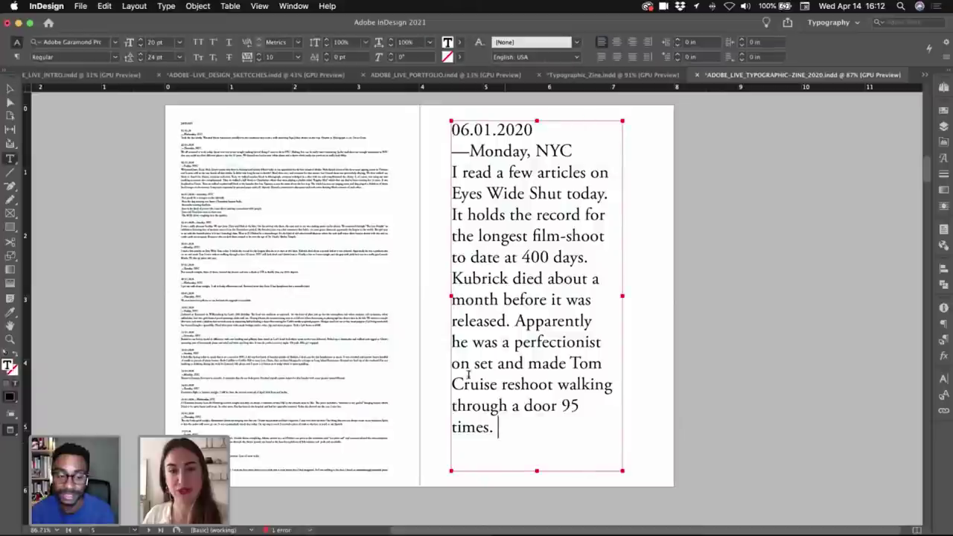
{"action": "left_click_drag", "start_coordinate": [468, 376], "coordinate": [404, 174]}
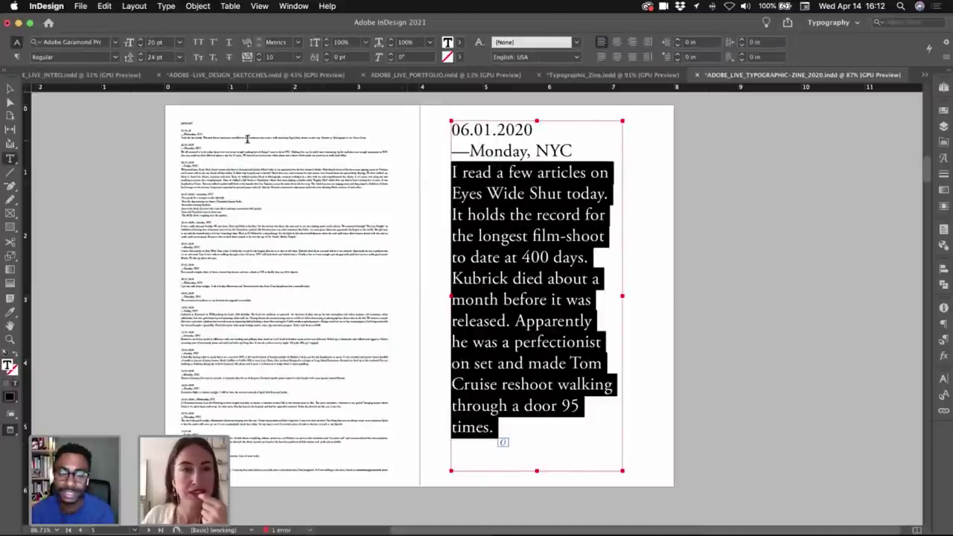
{"action": "left_click", "coordinate": [297, 42]}
{"action": "left_click", "coordinate": [293, 56]}
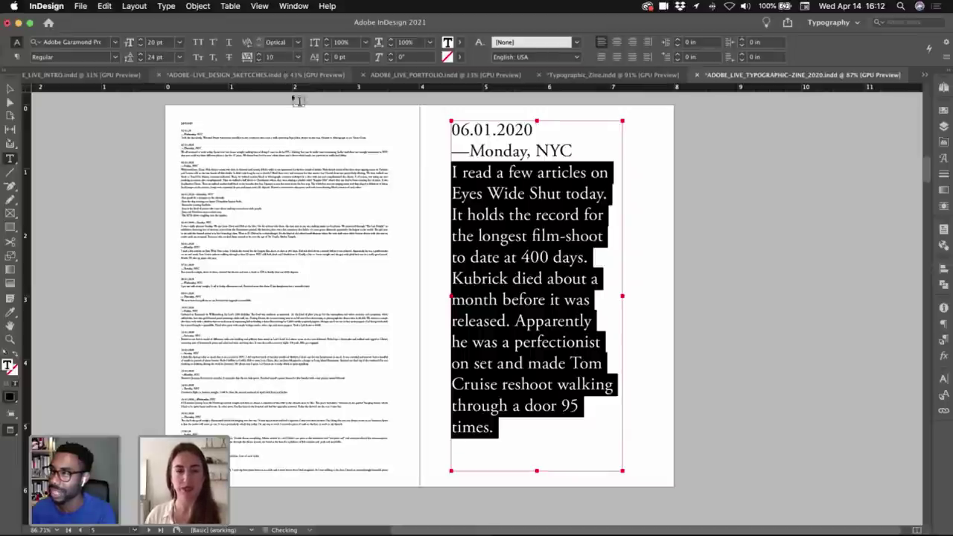
{"action": "left_click", "coordinate": [141, 60]}
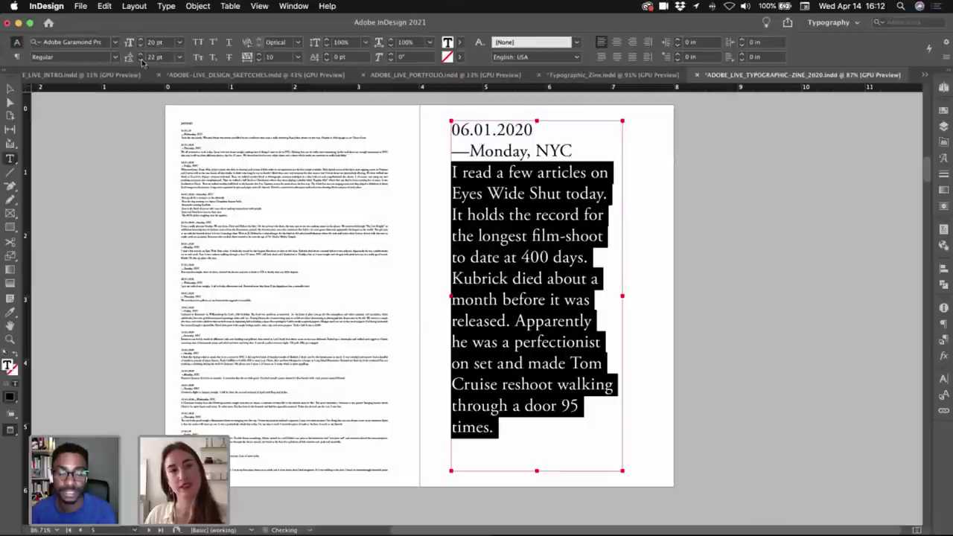
{"action": "left_click", "coordinate": [142, 61]}
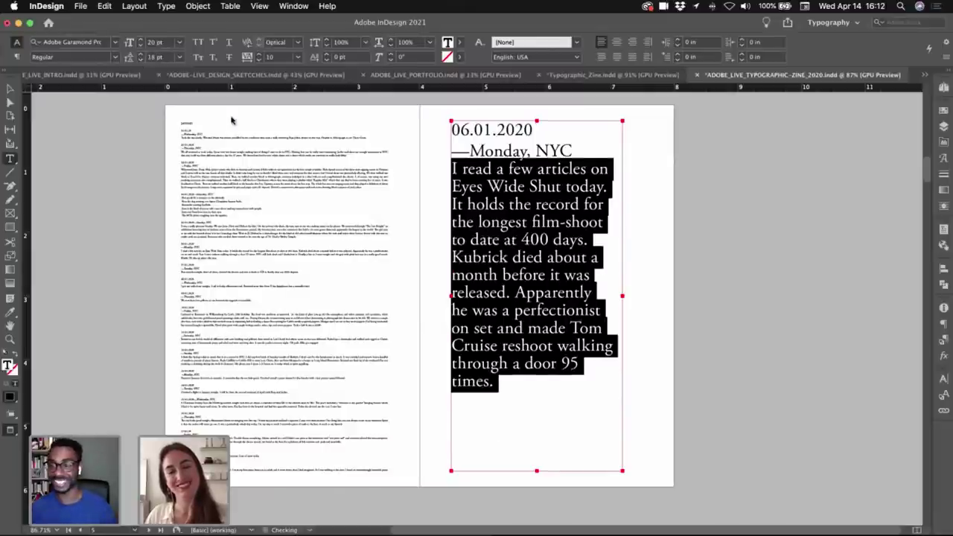
- Insert a blank line between the Monday, NYC line and the body paragraph of the 06.01.2020 entry
{"action": "left_click", "coordinate": [573, 293]}
{"action": "left_click", "coordinate": [572, 150]}
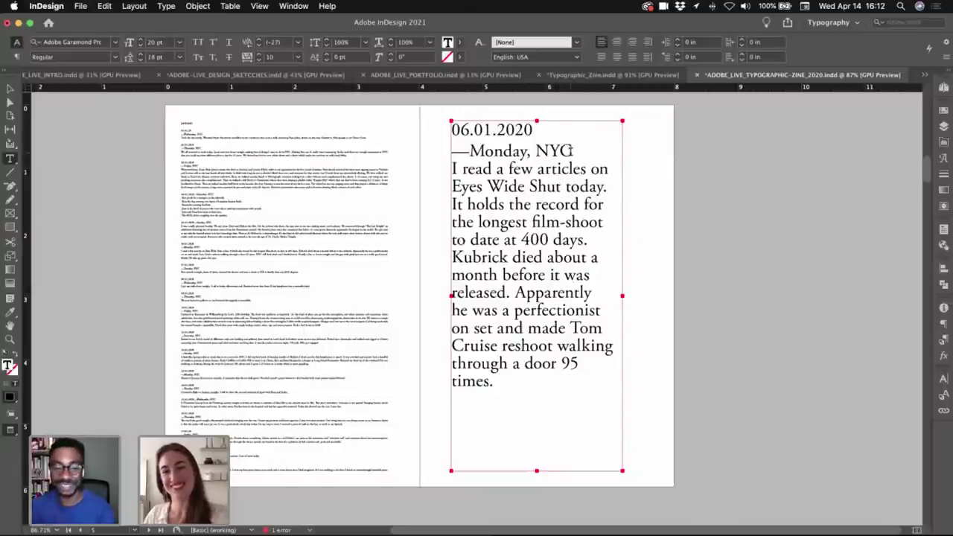
{"action": "key", "text": "Return"}
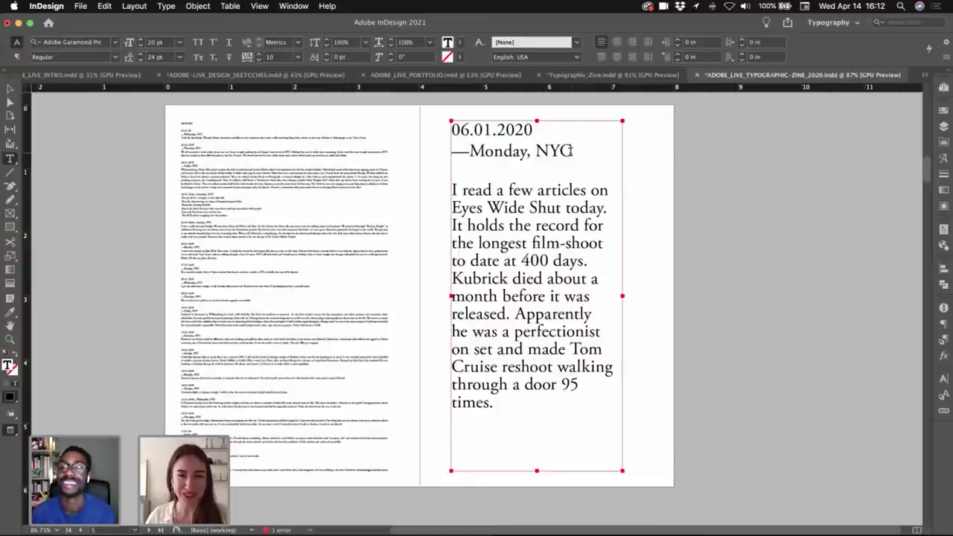
{"action": "key", "text": "Escape"}
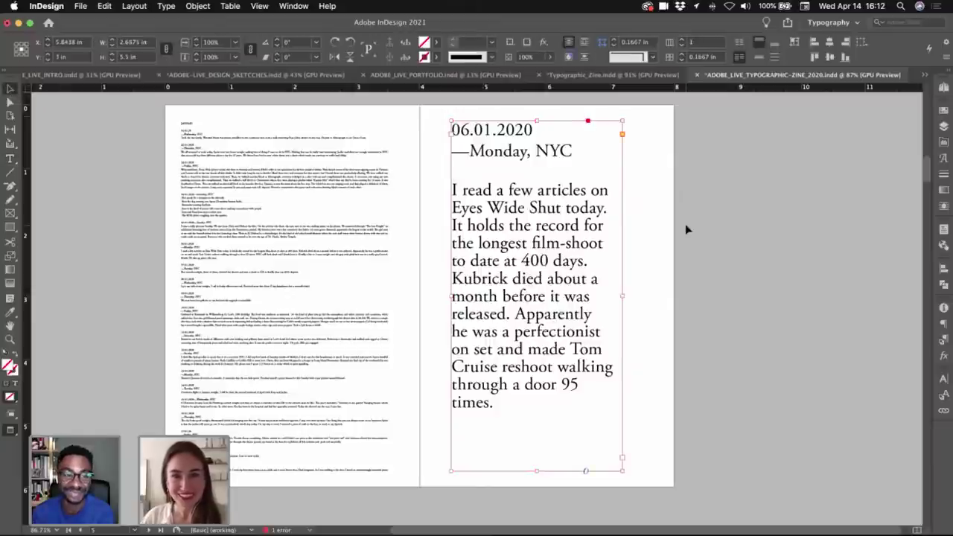
- Widen the 06.01.2020 text frame back to 3.25 in and preview the whole spread without guides
{"action": "left_click", "coordinate": [686, 228]}
{"action": "left_click", "coordinate": [620, 273]}
{"action": "key", "text": "w"}
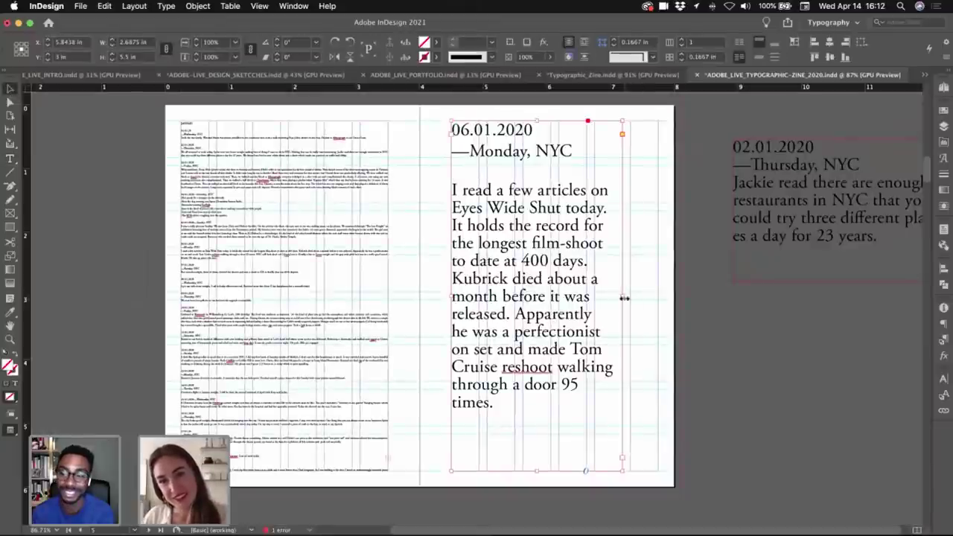
{"action": "left_click_drag", "start_coordinate": [623, 297], "coordinate": [659, 298]}
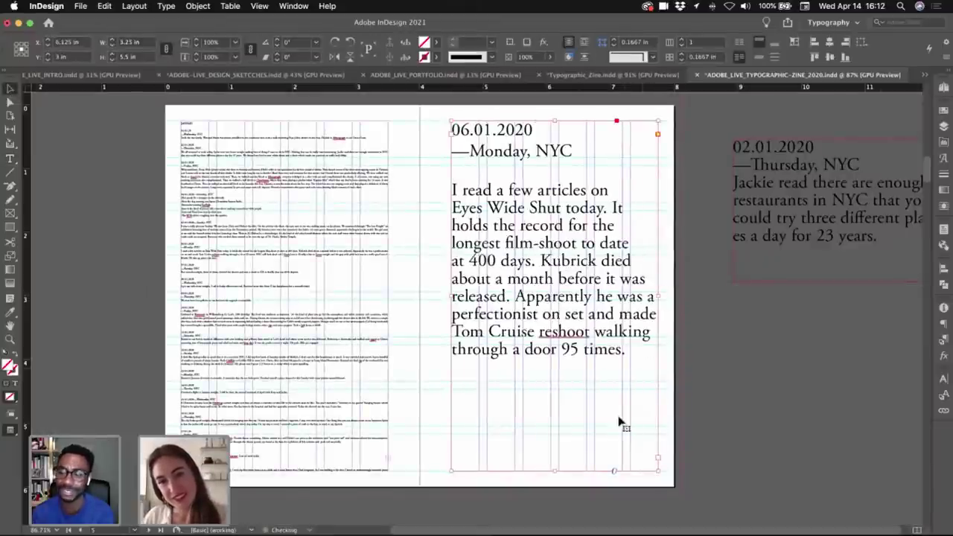
{"action": "key", "text": "w"}
{"action": "left_click", "coordinate": [715, 403]}
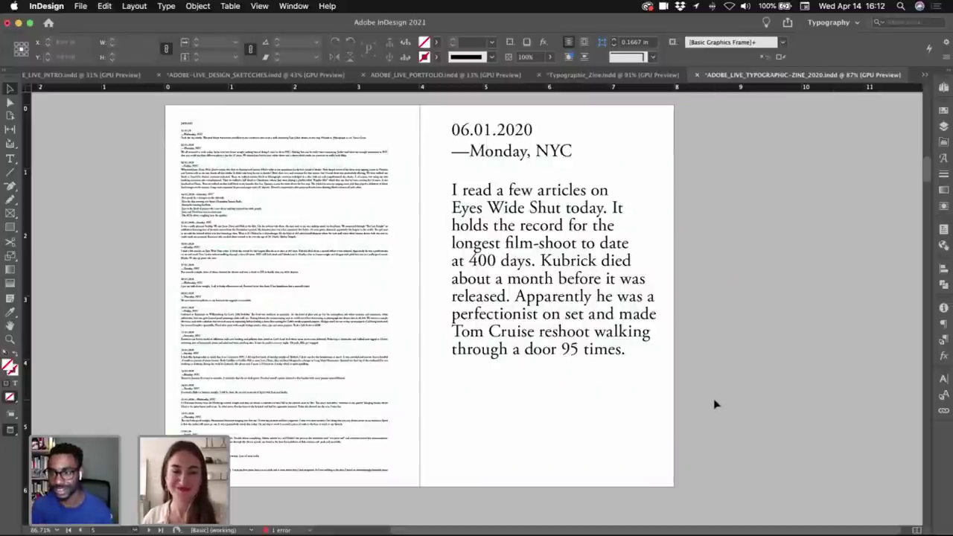
{"action": "key", "text": "w"}
{"action": "scroll", "coordinate": [660, 393], "scroll_direction": "down", "scroll_amount": 3}
{"action": "key", "text": "w"}
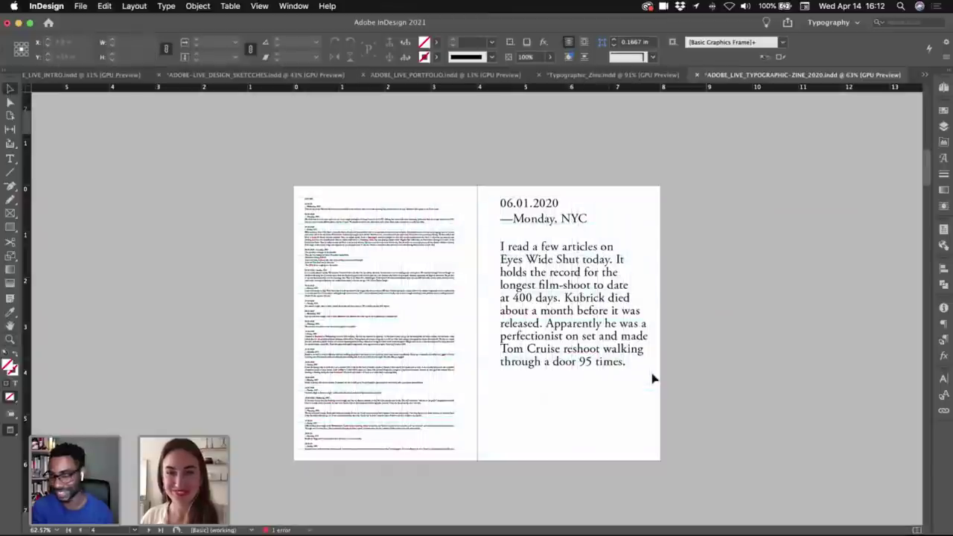
- Copy the 14.02.2020 Valentine's Day entry from ADOBE-LIVE_DESIGN_CONTENT.indd and return to the ADOBE_LIVE_TYPOGRAPHIC-ZINE_2020.indd document
{"action": "left_click", "coordinate": [925, 76]}
{"action": "left_click", "coordinate": [927, 76]}
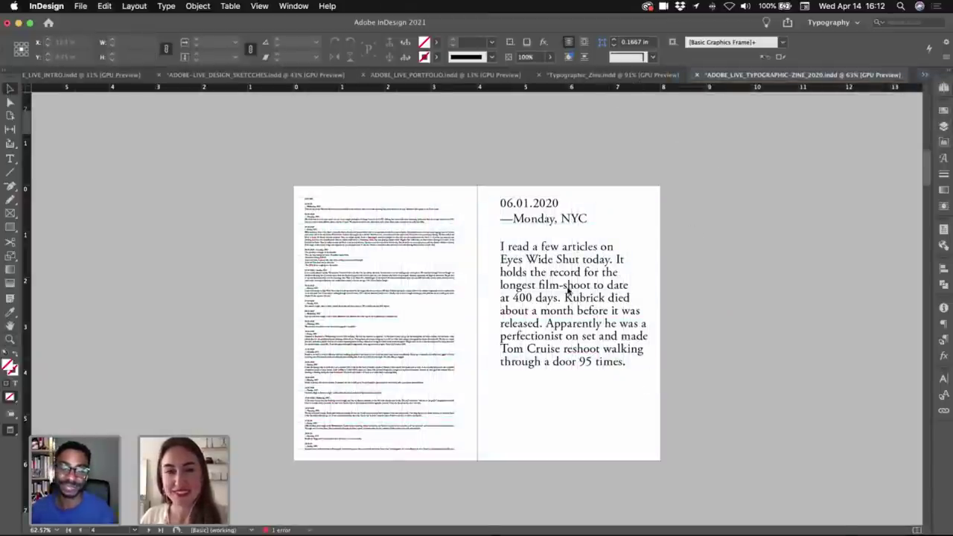
{"action": "left_click", "coordinate": [670, 289]}
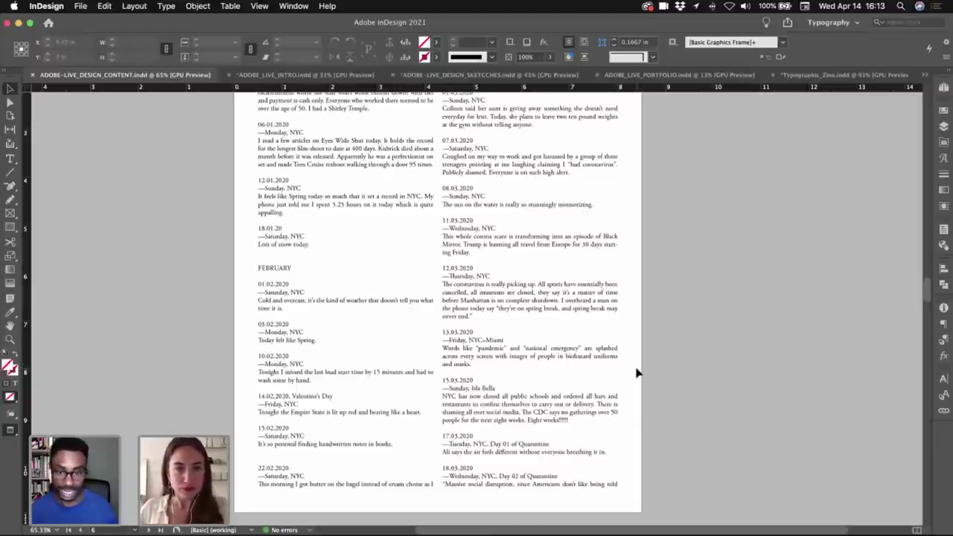
{"action": "double_click", "coordinate": [383, 414]}
{"action": "left_click_drag", "start_coordinate": [422, 411], "coordinate": [257, 396]}
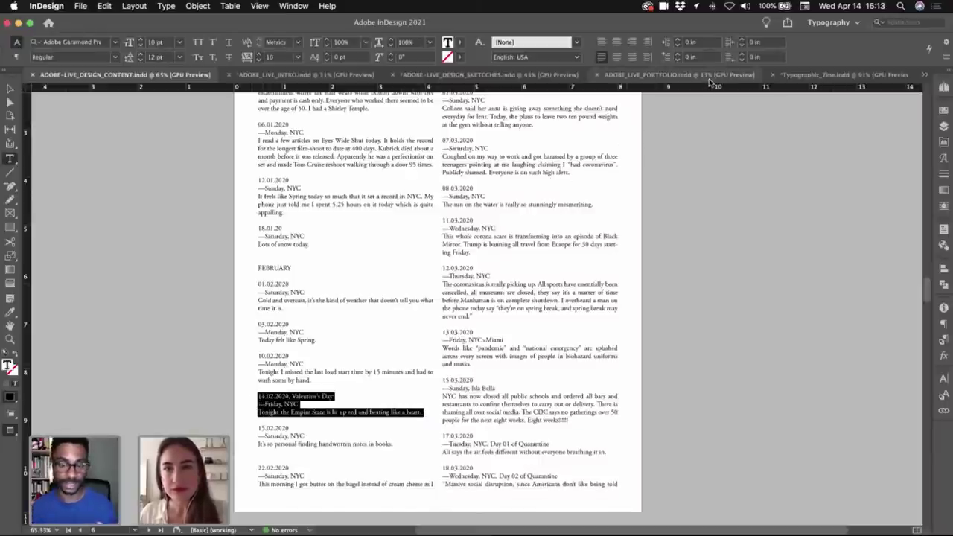
{"action": "left_click", "coordinate": [925, 76]}
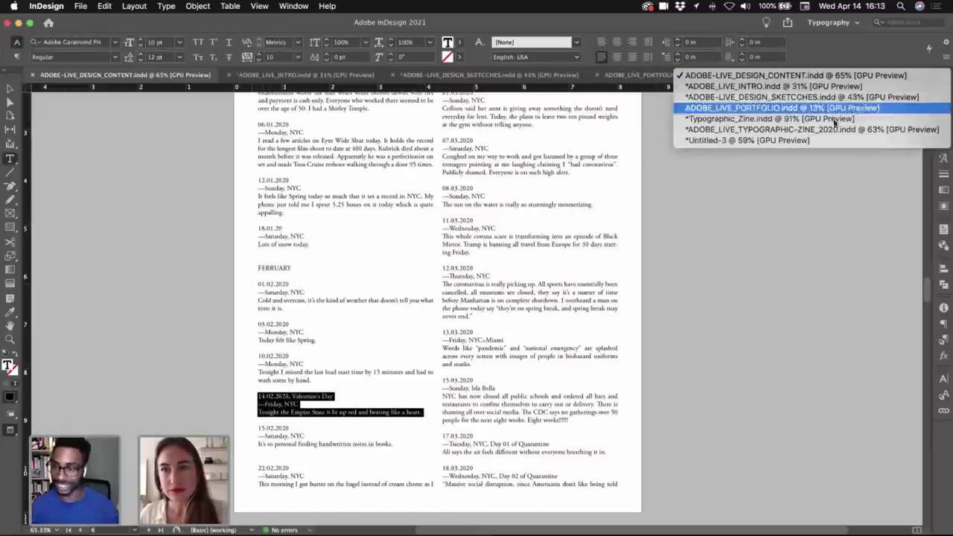
{"action": "left_click", "coordinate": [810, 131]}
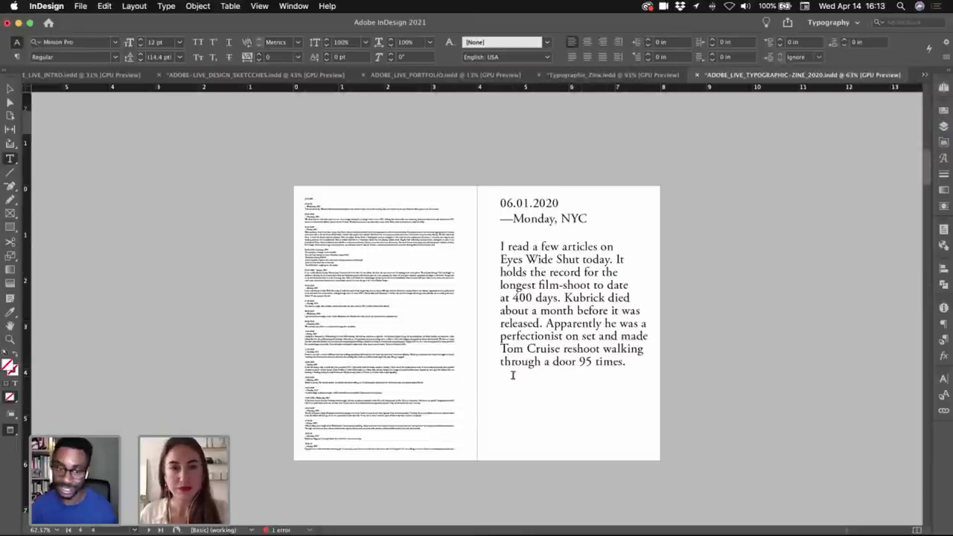
- Show the guides and move the Winter spread ahead of the 06.01.2020 diary spread, to pages 4-5
{"action": "key", "text": "w"}
{"action": "left_click", "coordinate": [552, 408]}
{"action": "key", "text": "Escape"}
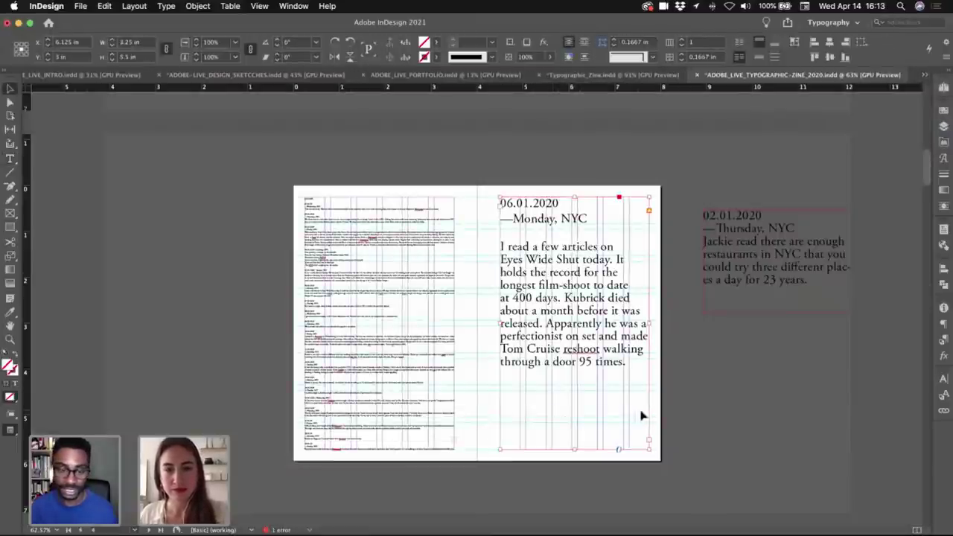
{"action": "left_click", "coordinate": [699, 411]}
{"action": "scroll", "coordinate": [691, 301], "scroll_direction": "down", "scroll_amount": 5}
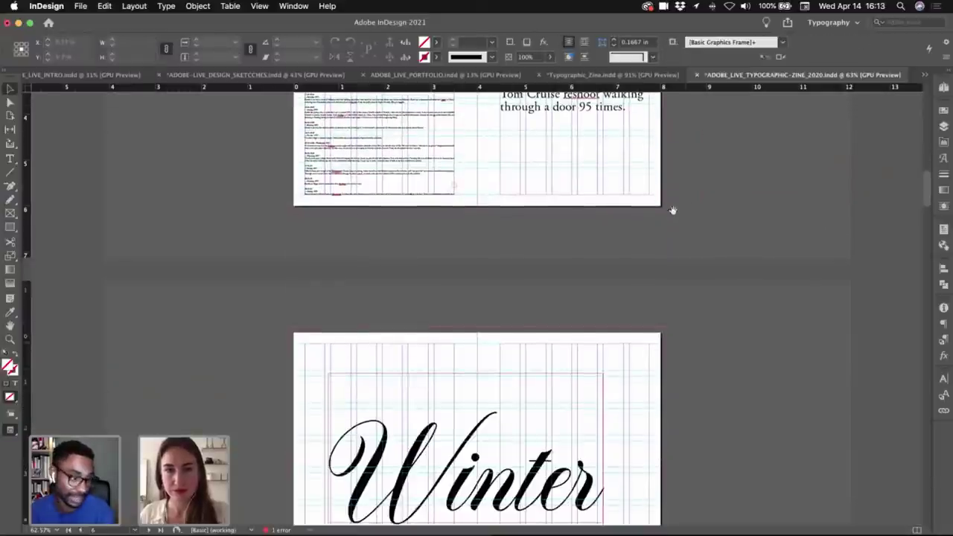
{"action": "scroll", "coordinate": [660, 400], "scroll_direction": "down", "scroll_amount": 1}
{"action": "scroll", "coordinate": [668, 410], "scroll_direction": "up", "scroll_amount": 5}
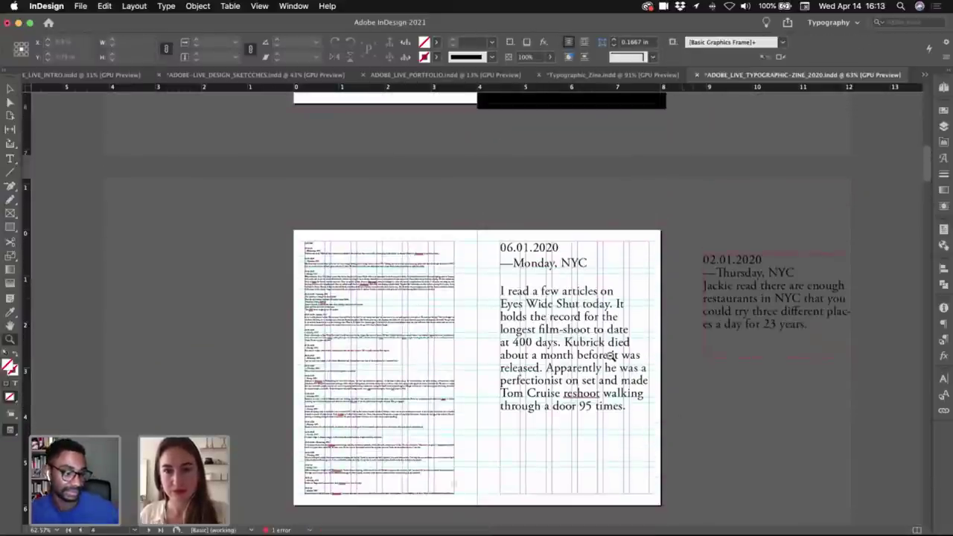
{"action": "left_click", "coordinate": [611, 356], "text": "alt"}
{"action": "left_click", "coordinate": [943, 87]}
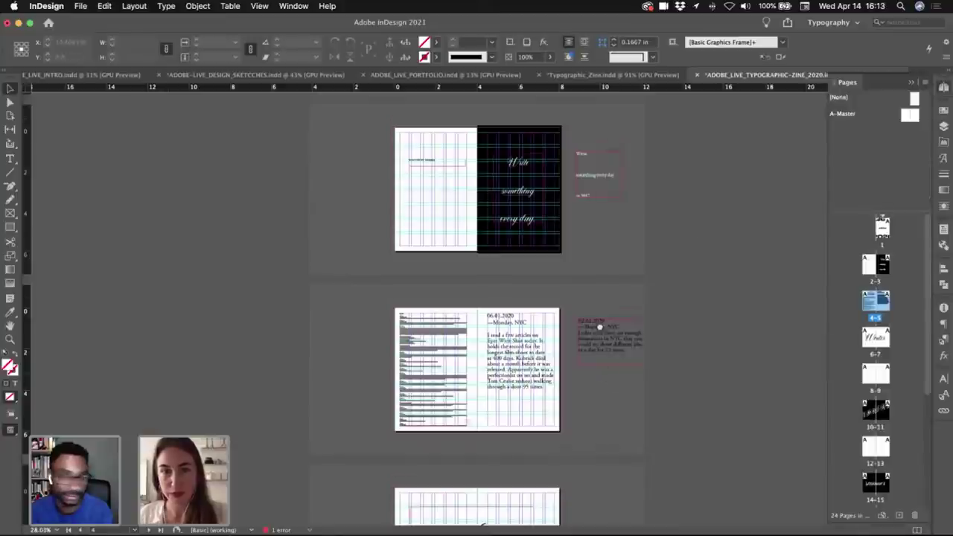
{"action": "scroll", "coordinate": [600, 327], "scroll_direction": "down", "scroll_amount": 3}
{"action": "left_click", "coordinate": [516, 440]}
{"action": "left_click_drag", "start_coordinate": [871, 341], "coordinate": [859, 302]}
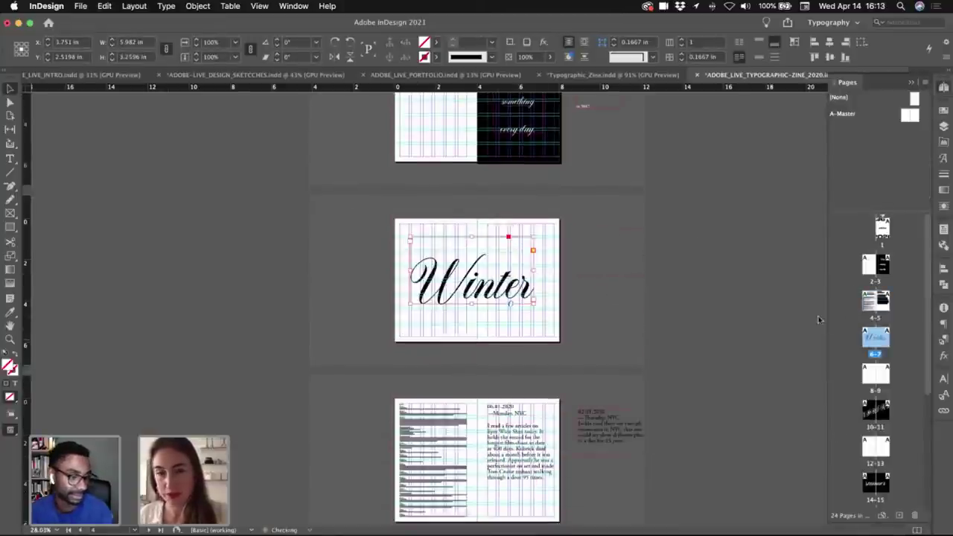
{"action": "left_click", "coordinate": [583, 250]}
- Duplicate the 02.01.2020 pasteboard frame onto the blank spread 8-9 and replace its text with the copied Valentine's Day entry
{"action": "scroll", "coordinate": [536, 365], "scroll_direction": "down", "scroll_amount": 4}
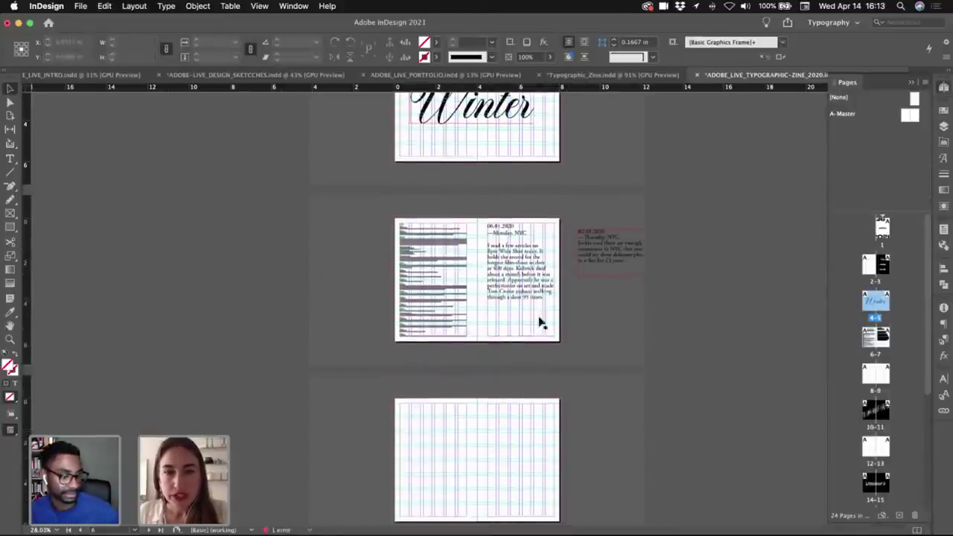
{"action": "scroll", "coordinate": [541, 323], "scroll_direction": "down", "scroll_amount": 2}
{"action": "left_click_drag", "start_coordinate": [598, 187], "coordinate": [433, 379]}
{"action": "double_click", "coordinate": [432, 380]}
{"action": "key", "text": "super+a"}
{"action": "key", "text": "super+v"}
{"action": "key", "text": "Escape"}
{"action": "left_click", "coordinate": [592, 371]}
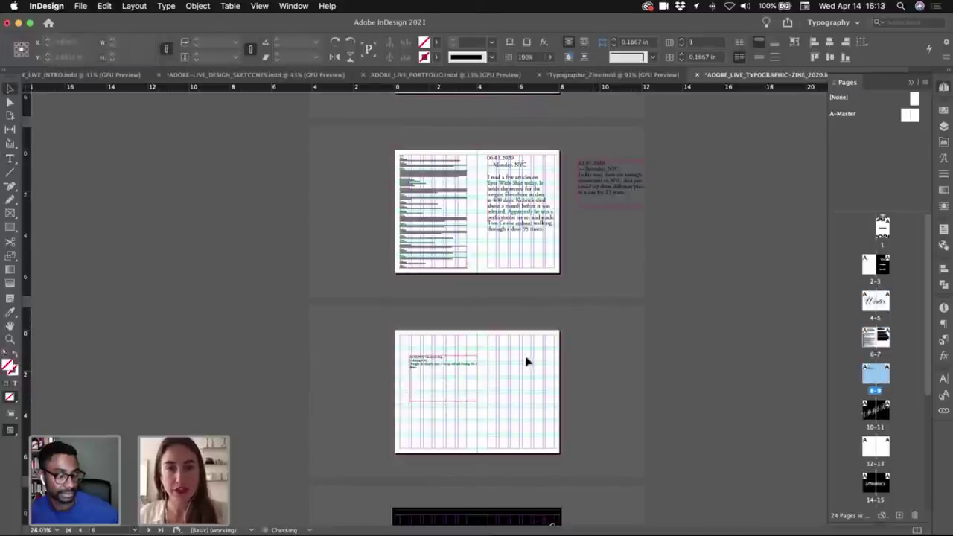
- Open the ADOBE-LIVE_DESIGN_SKETCCHES document and examine the heart-shaped text on page 9
{"action": "scroll", "coordinate": [530, 359], "scroll_direction": "up", "scroll_amount": 2}
{"action": "left_click", "coordinate": [277, 75]}
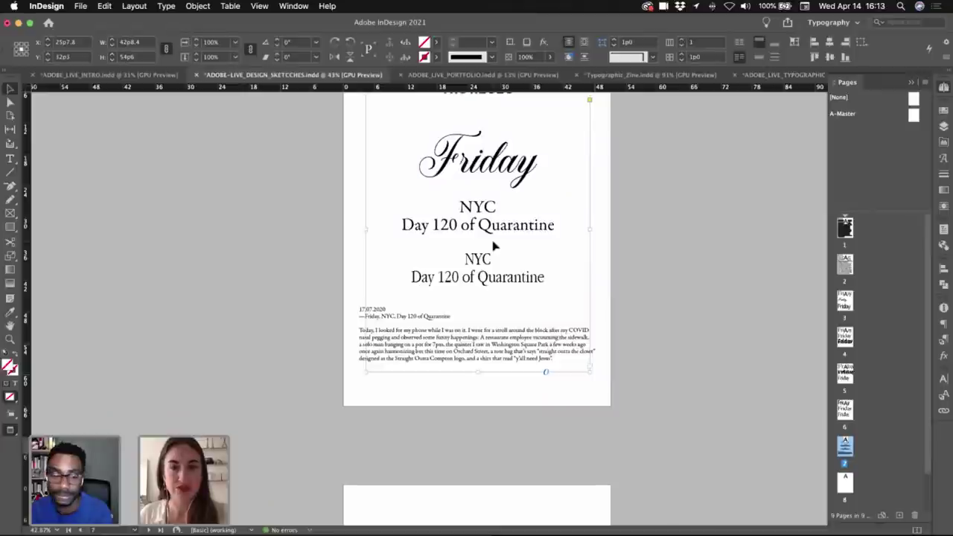
{"action": "scroll", "coordinate": [493, 246], "scroll_direction": "down", "scroll_amount": 8}
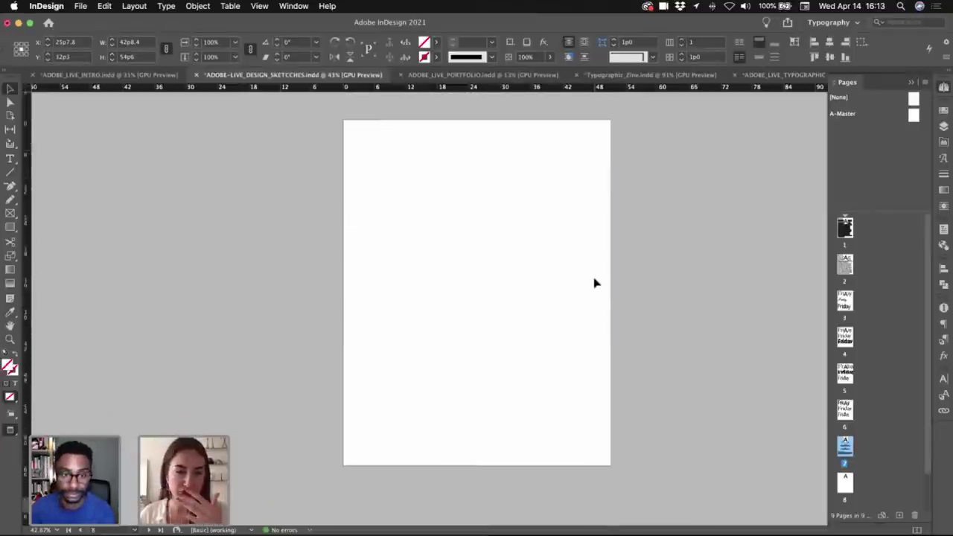
{"action": "scroll", "coordinate": [594, 283], "scroll_direction": "down", "scroll_amount": 5}
{"action": "left_click", "coordinate": [547, 249]}
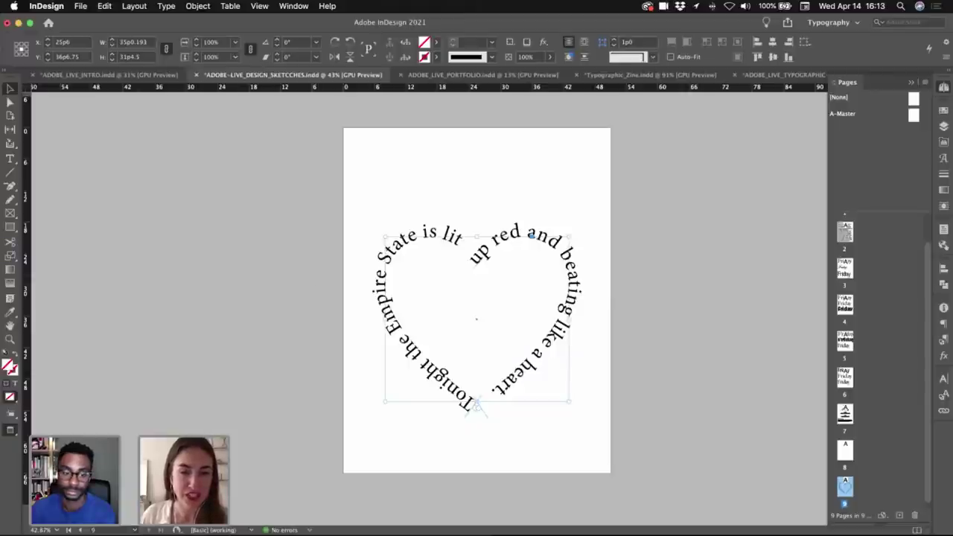
- Switch to Finder and look through the typographic reference images in the REF folder at preview size
{"action": "key", "text": "super+Tab"}
{"action": "key", "text": "space"}
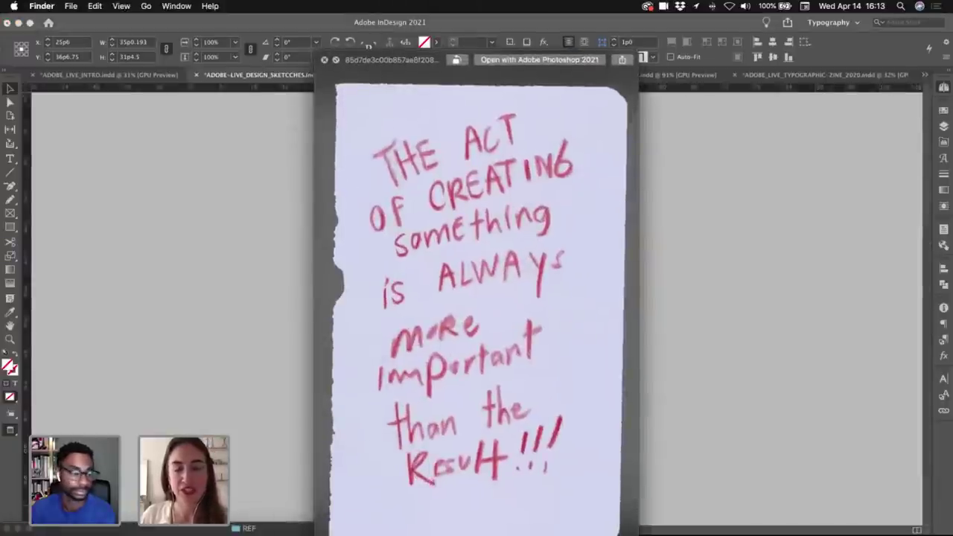
{"action": "key", "text": "Down"}
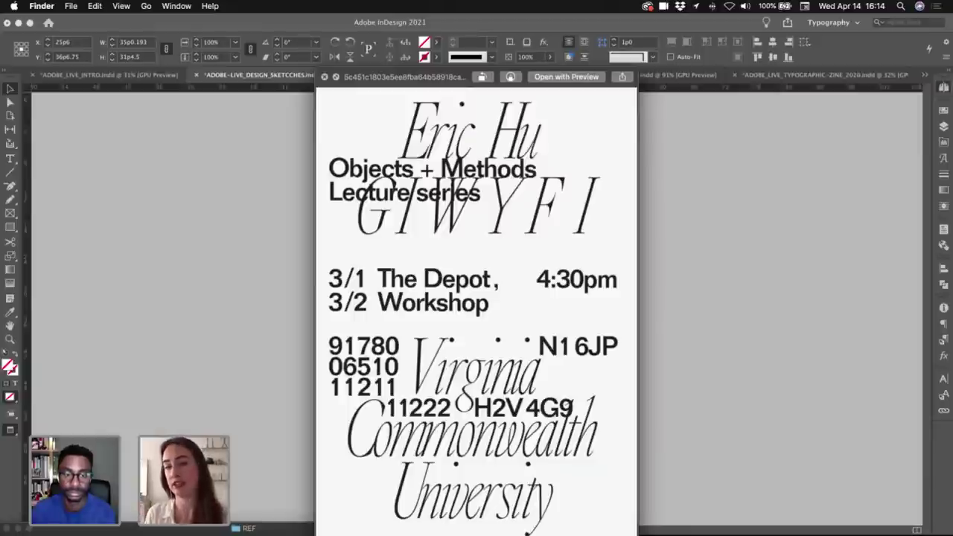
{"action": "key", "text": "Down"}
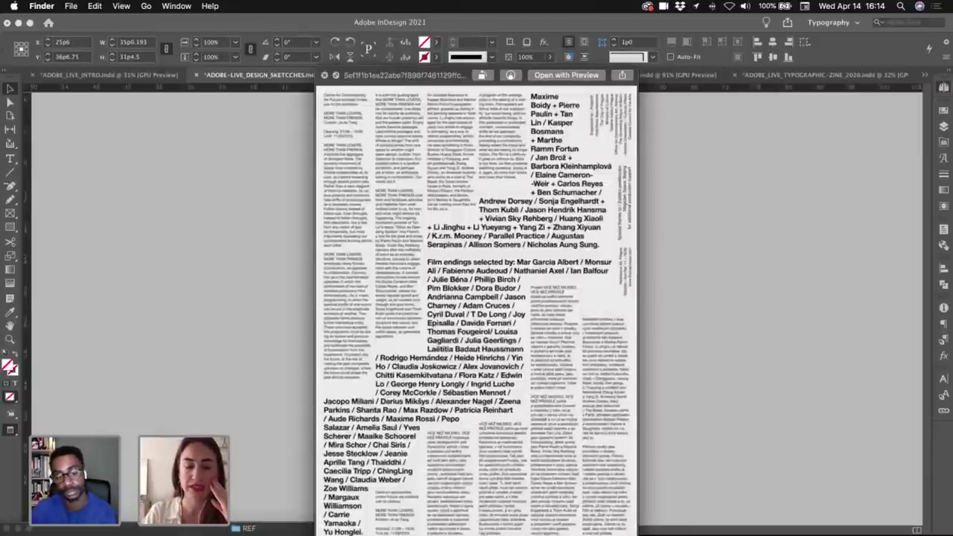
{"action": "key", "text": "Down"}
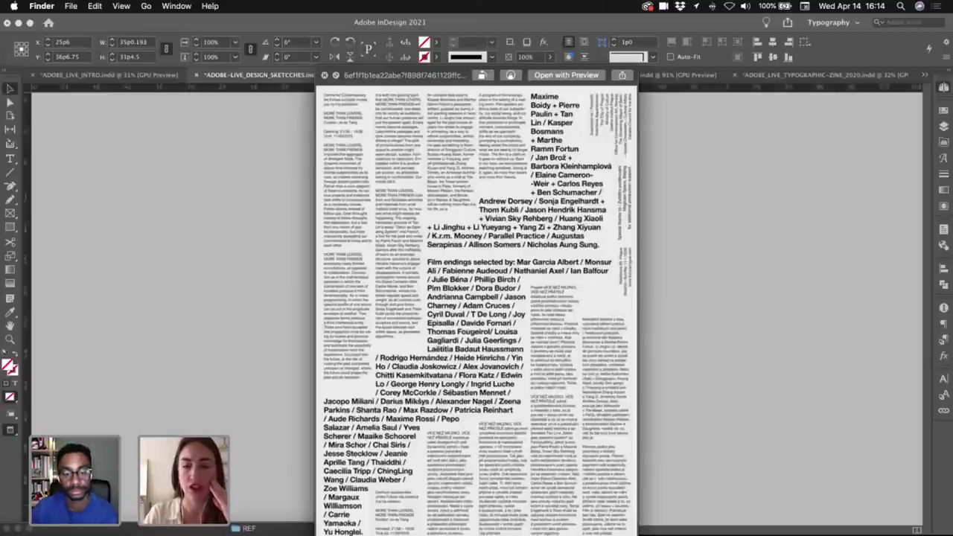
{"action": "key", "text": "Down"}
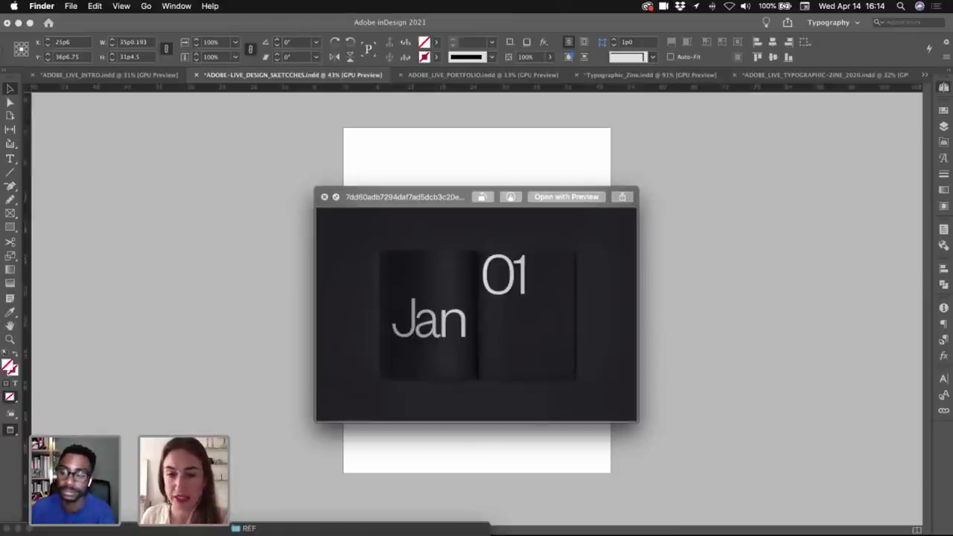
{"action": "key", "text": "Down"}
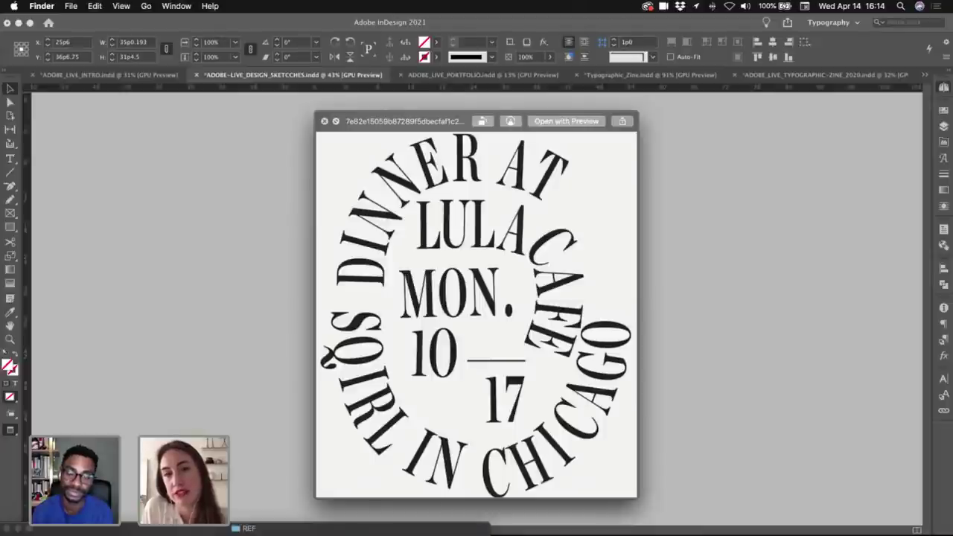
{"action": "key", "text": "Down"}
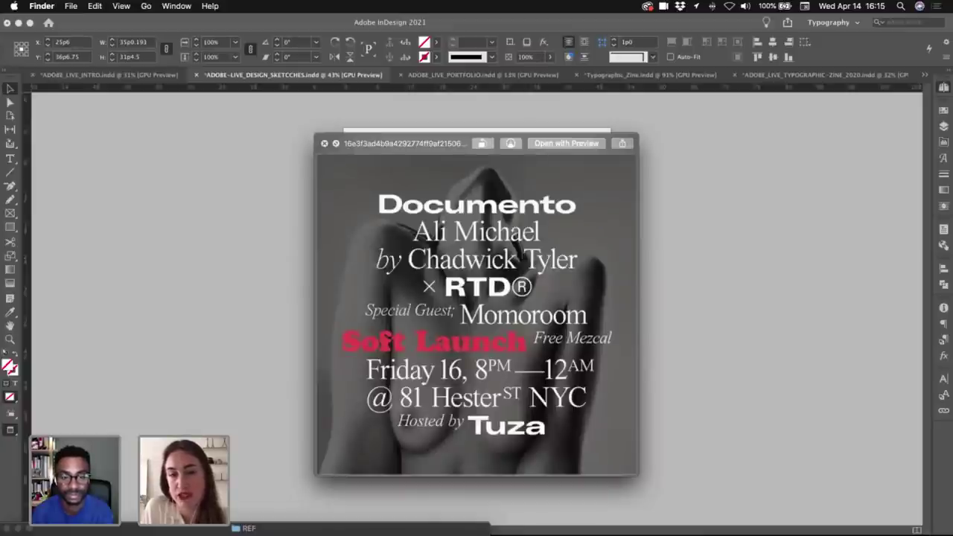
{"action": "key", "text": "Down"}
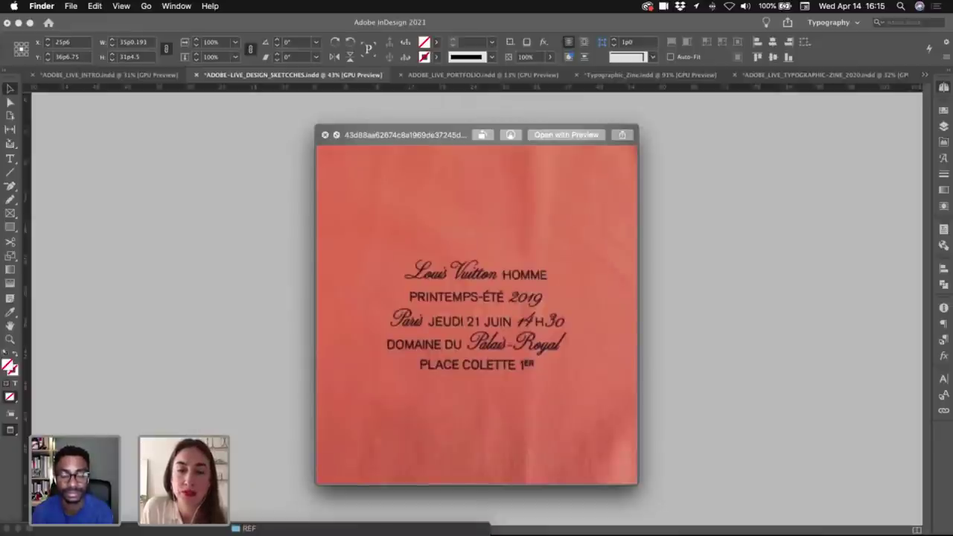
{"action": "key", "text": "Down"}
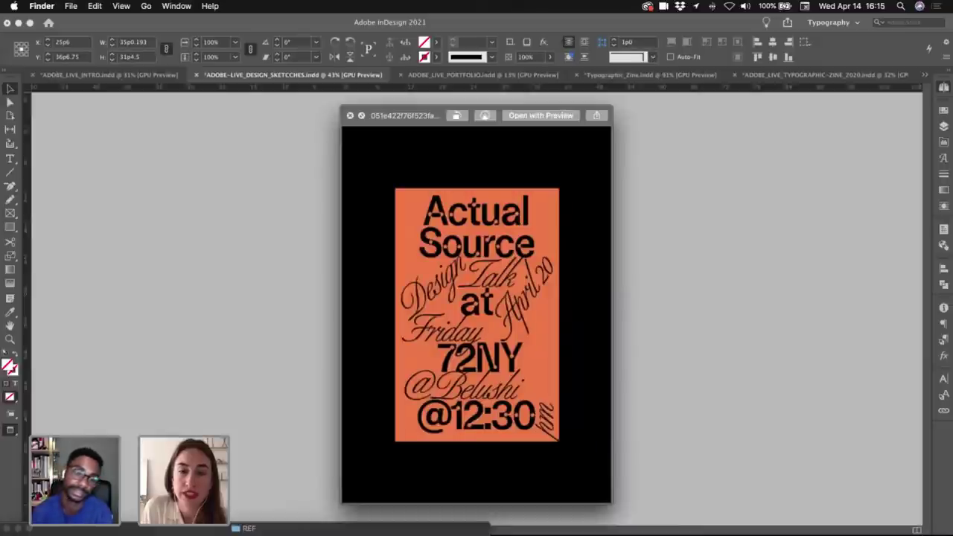
{"action": "key", "text": "Down"}
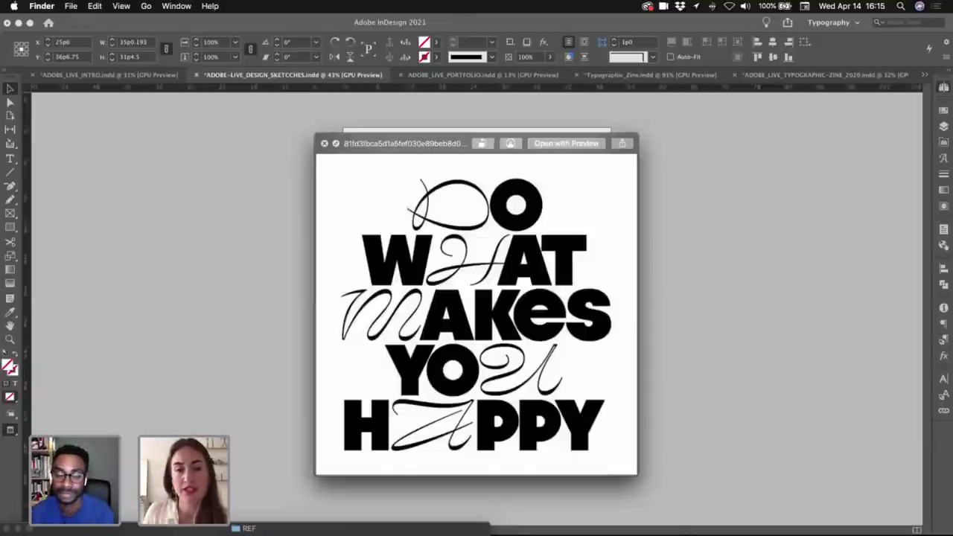
{"action": "key", "text": "space"}
- Return to the ADOBE_LIVE_TYPOGRAPHIC-ZINE_2020.indd document and show the Winter spread with its guides
{"action": "left_click", "coordinate": [887, 72]}
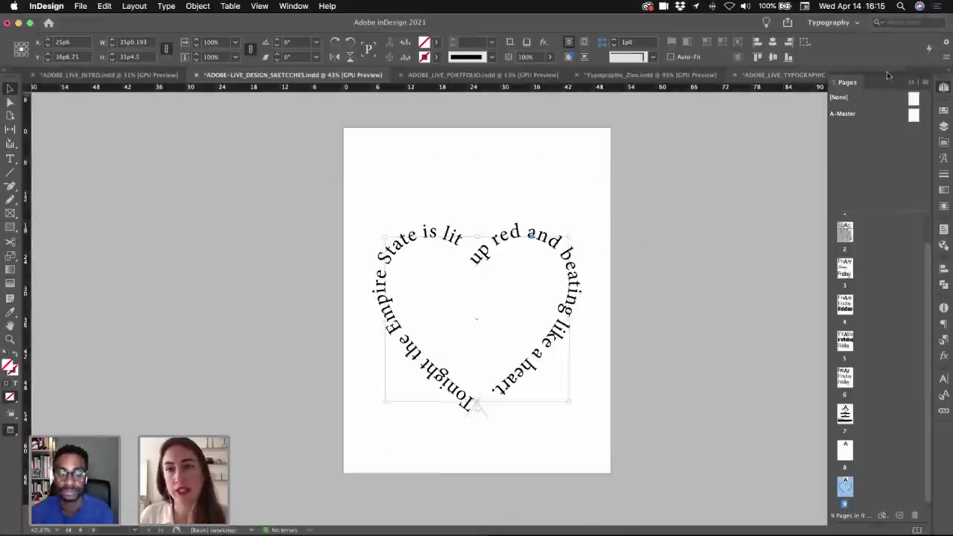
{"action": "left_click", "coordinate": [928, 76]}
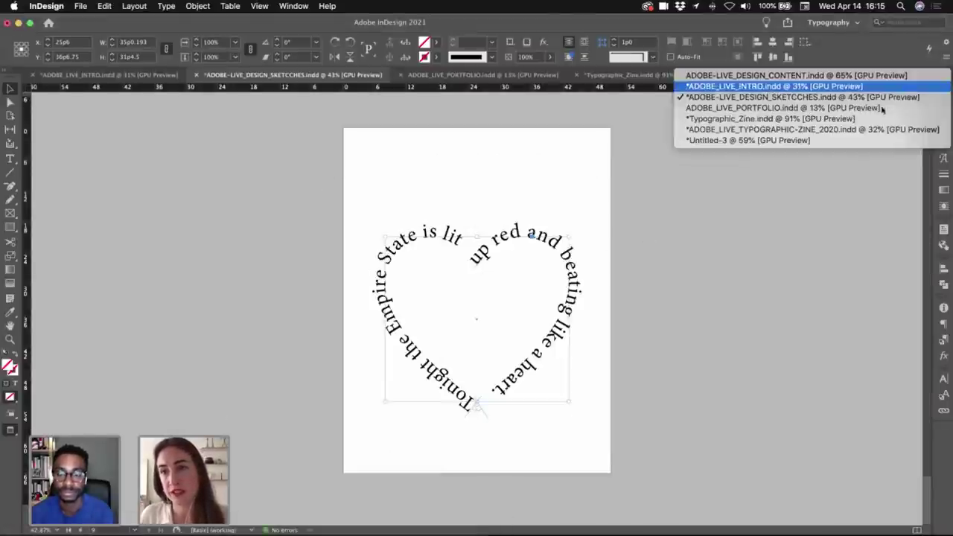
{"action": "left_click", "coordinate": [818, 130]}
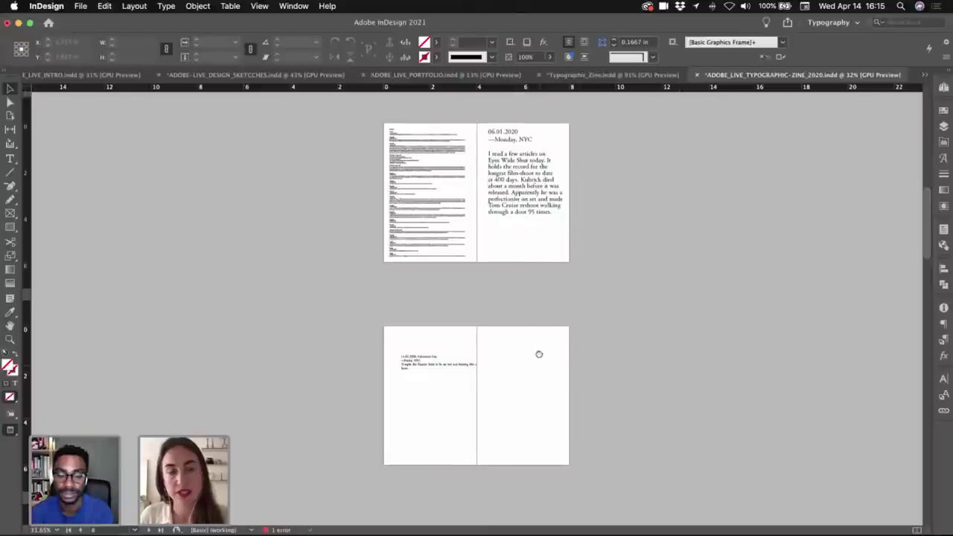
{"action": "scroll", "coordinate": [517, 186], "scroll_direction": "up", "scroll_amount": 5}
{"action": "key", "text": "w"}
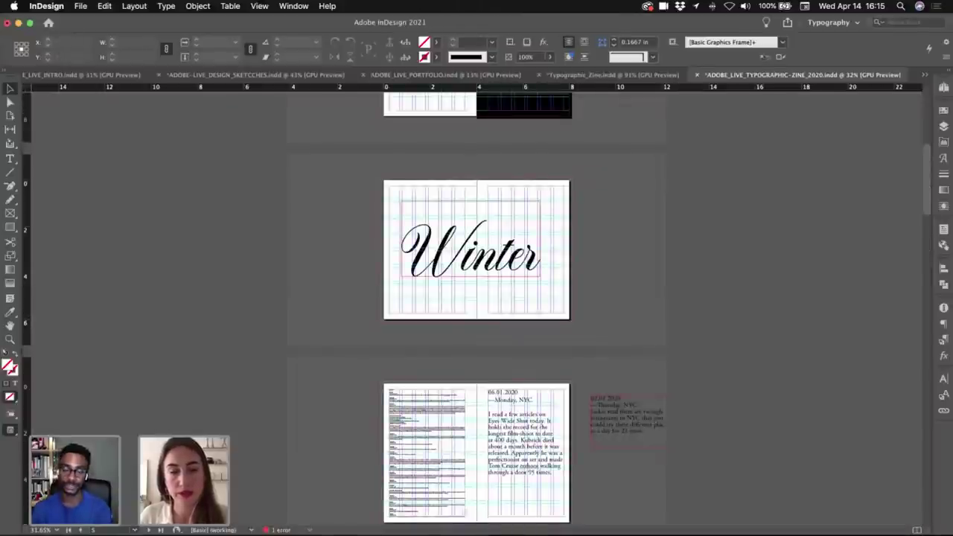
- Place the "Do what makes you happy" reference image from the REF folder in Finder onto the InDesign Winter spread
{"action": "key", "text": "super+Tab"}
{"action": "key", "text": "space"}
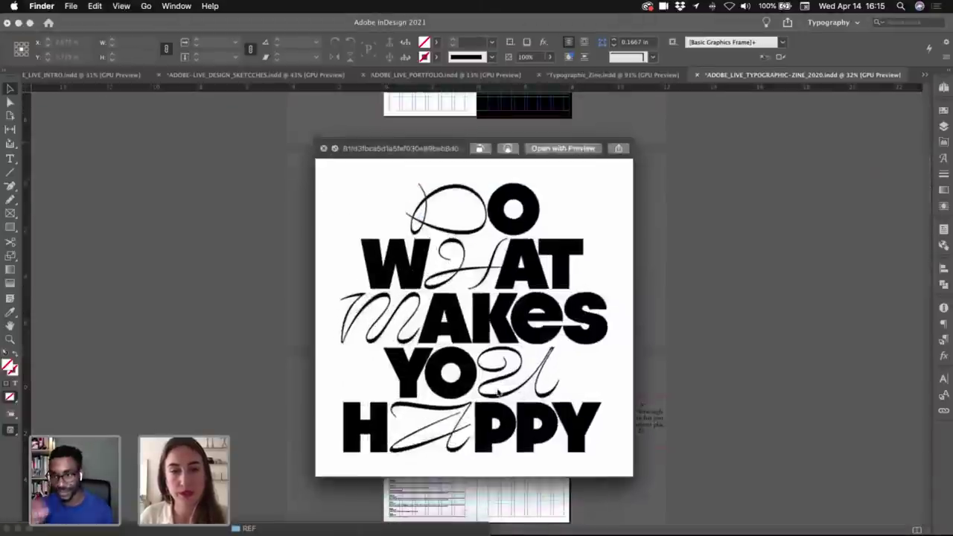
{"action": "left_click_drag", "start_coordinate": [498, 391], "coordinate": [341, 234]}
{"action": "left_click", "coordinate": [306, 190]}
{"action": "key", "text": "Delete"}
{"action": "key", "text": "super+Tab"}
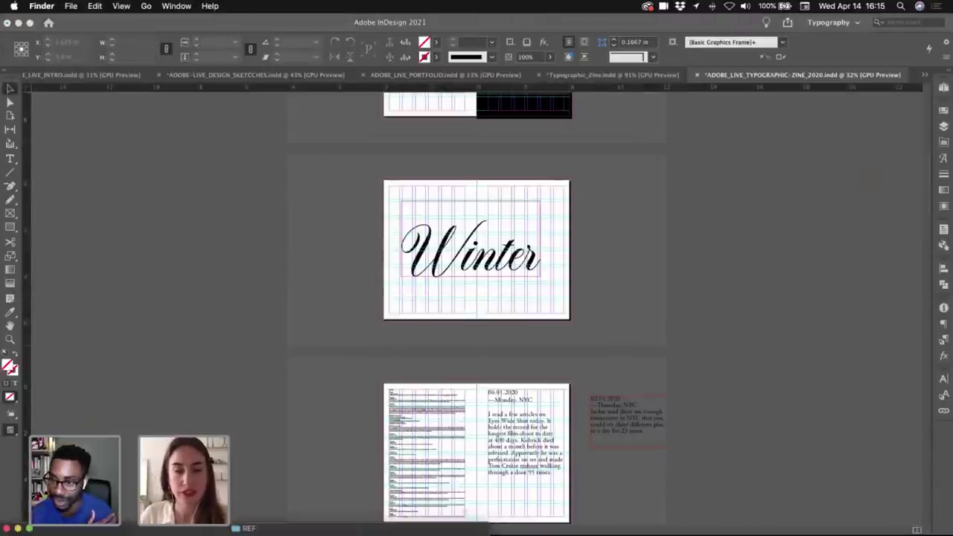
{"action": "left_click_drag", "start_coordinate": [399, 514], "coordinate": [313, 230]}
{"action": "left_click", "coordinate": [304, 179]}
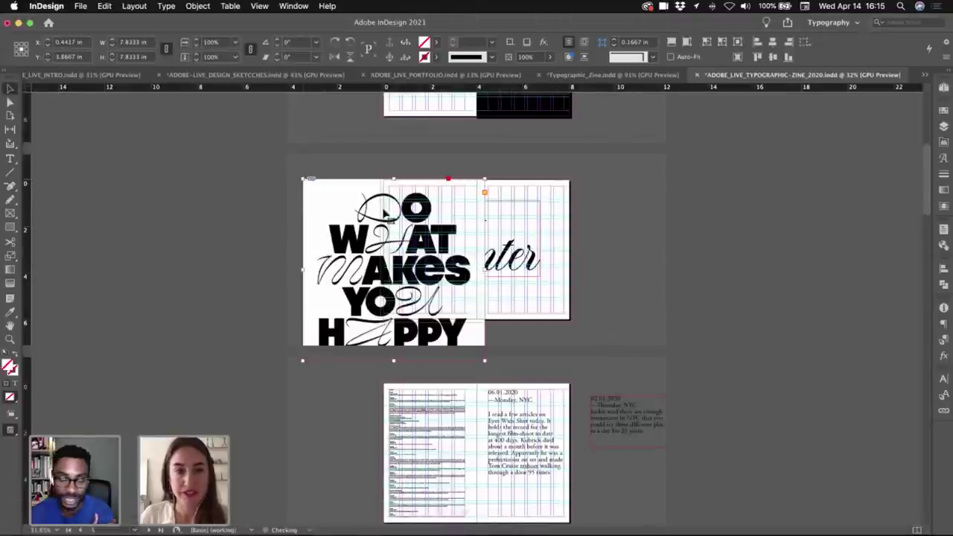
- Scale the reference image down to about 2.55 in square and place it on the pasteboard beside the Winter spread
{"action": "left_click_drag", "start_coordinate": [384, 213], "coordinate": [373, 213]}
{"action": "key", "text": "s"}
{"action": "left_click_drag", "start_coordinate": [460, 337], "coordinate": [639, 242]}
{"action": "key", "text": "v"}
{"action": "key", "text": "s"}
{"action": "key", "text": "v"}
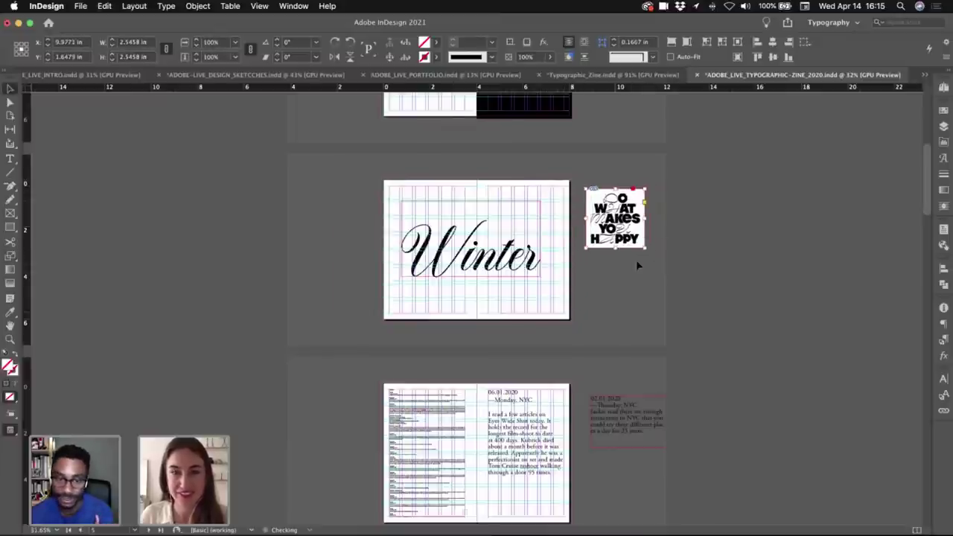
{"action": "left_click", "coordinate": [636, 265]}
- Examine the Winter spread next to the reference image, with and without guides
{"action": "key", "text": "z"}
{"action": "left_click_drag", "start_coordinate": [557, 237], "coordinate": [626, 315]}
{"action": "key", "text": "v"}
{"action": "key", "text": "w"}
{"action": "key", "text": "w"}
{"action": "double_click", "coordinate": [503, 273]}
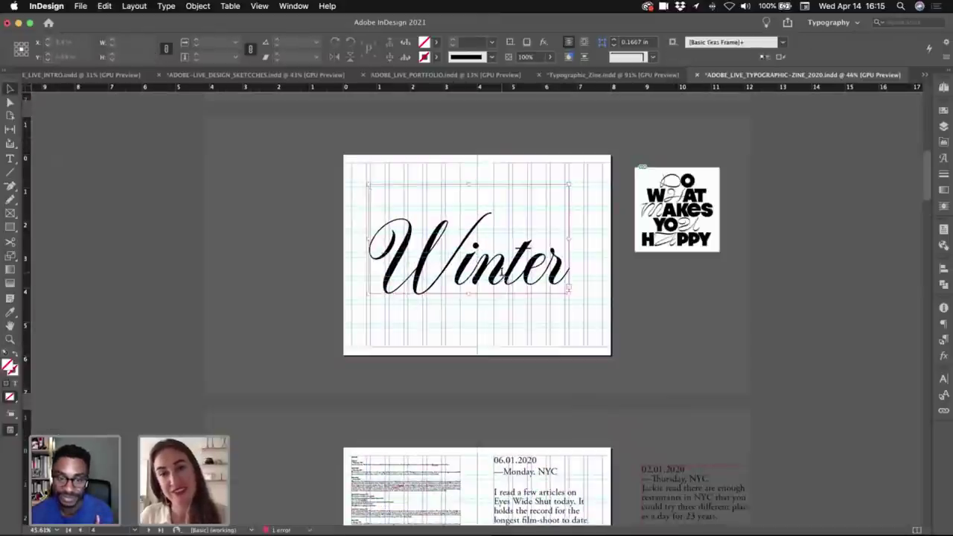
{"action": "scroll", "coordinate": [649, 283], "scroll_direction": "up", "scroll_amount": 2}
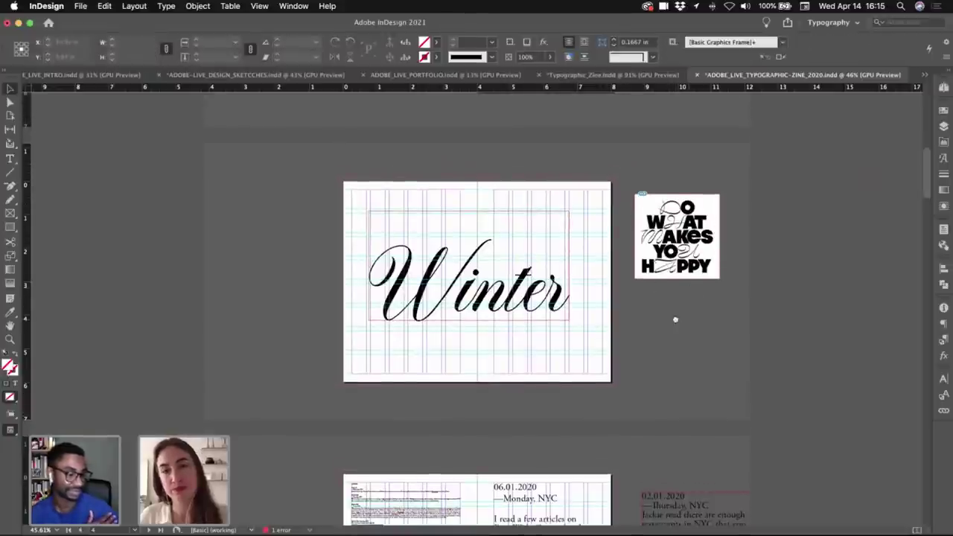
- Preview the typographic reference images in Finder's REF folder, from the blue exhibition poster through to the red scattered-letter pattern
{"action": "scroll", "coordinate": [676, 320], "scroll_direction": "down", "scroll_amount": 1}
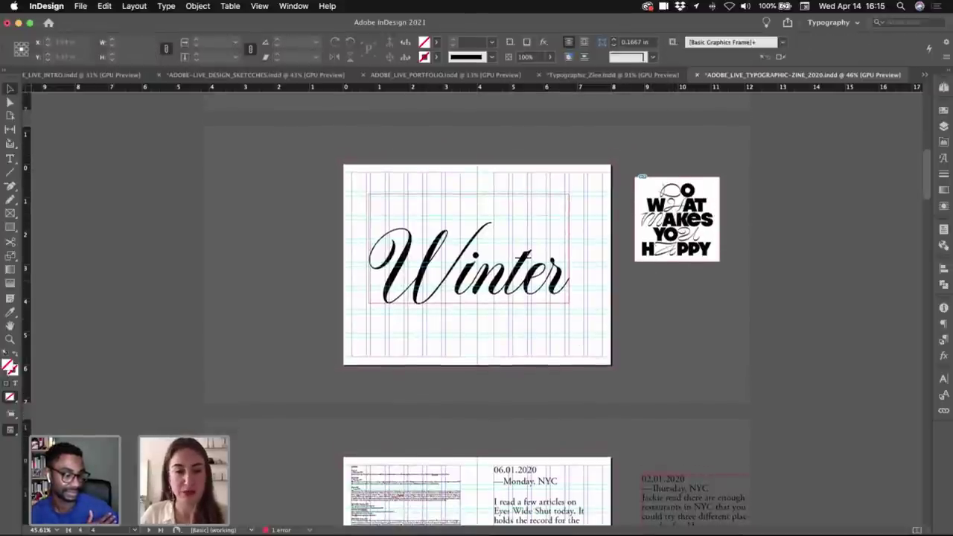
{"action": "key", "text": "super+Tab"}
{"action": "key", "text": "space"}
{"action": "key", "text": "Right"}
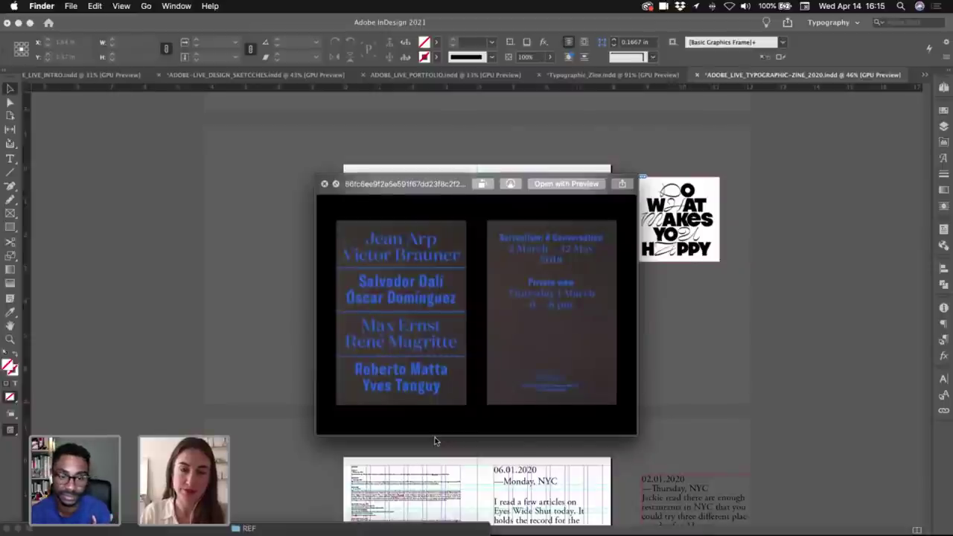
{"action": "key", "text": "Down"}
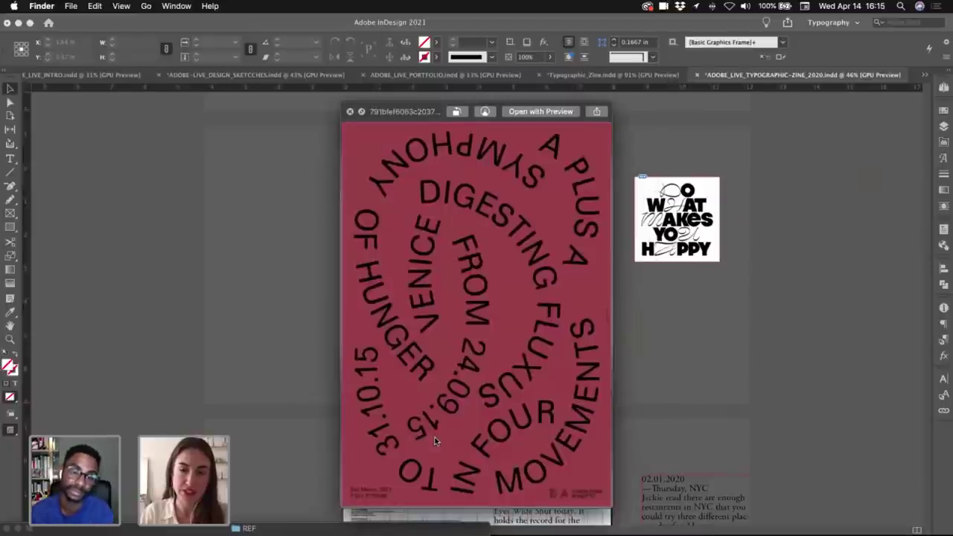
{"action": "key", "text": "Down"}
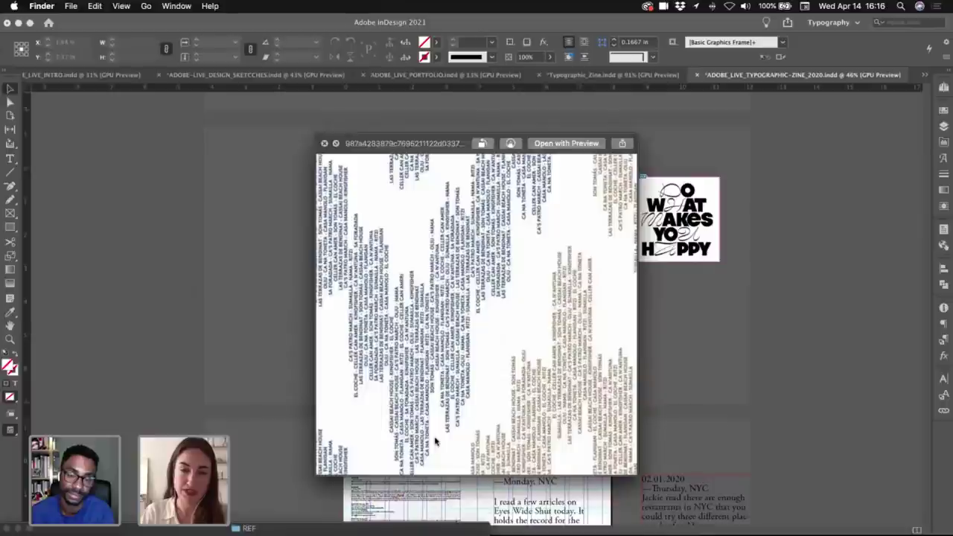
{"action": "key", "text": "Down"}
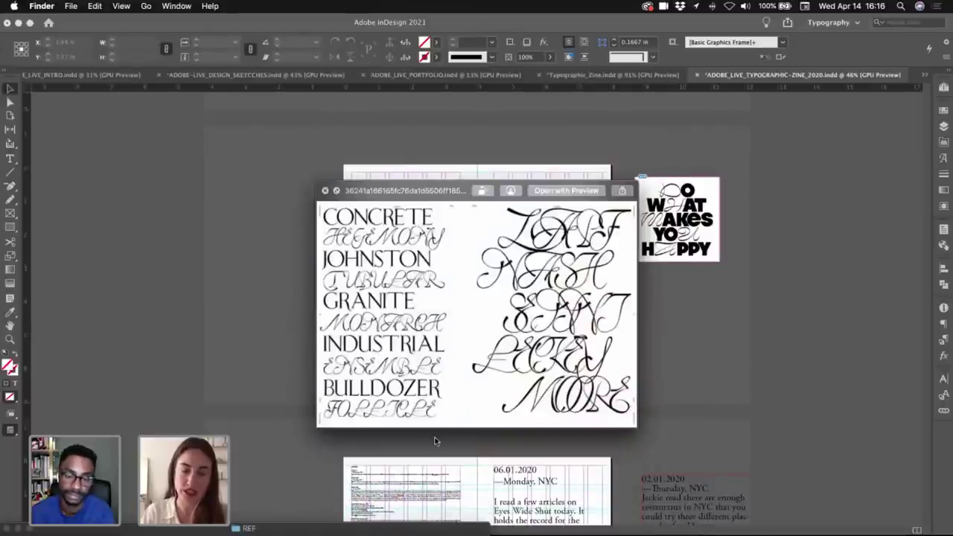
{"action": "key", "text": "Down"}
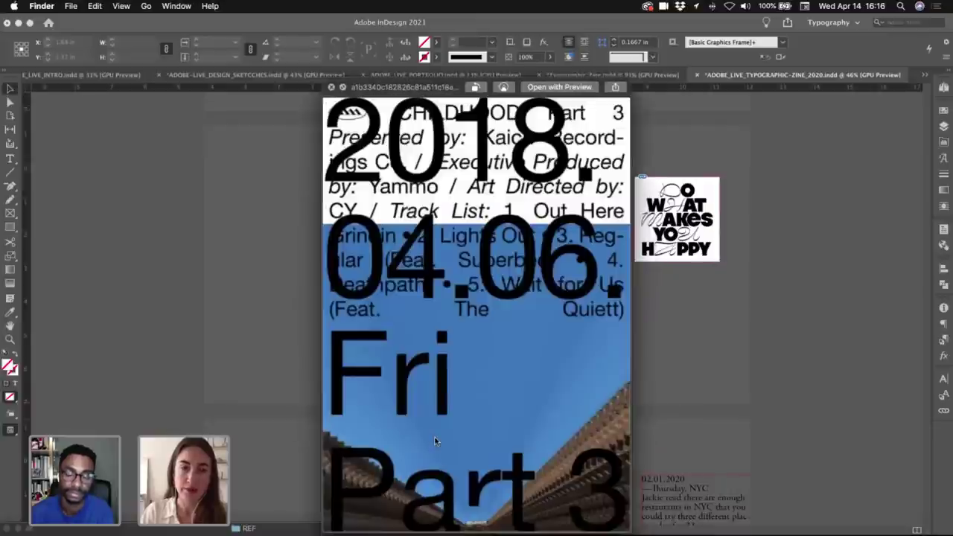
{"action": "key", "text": "Down"}
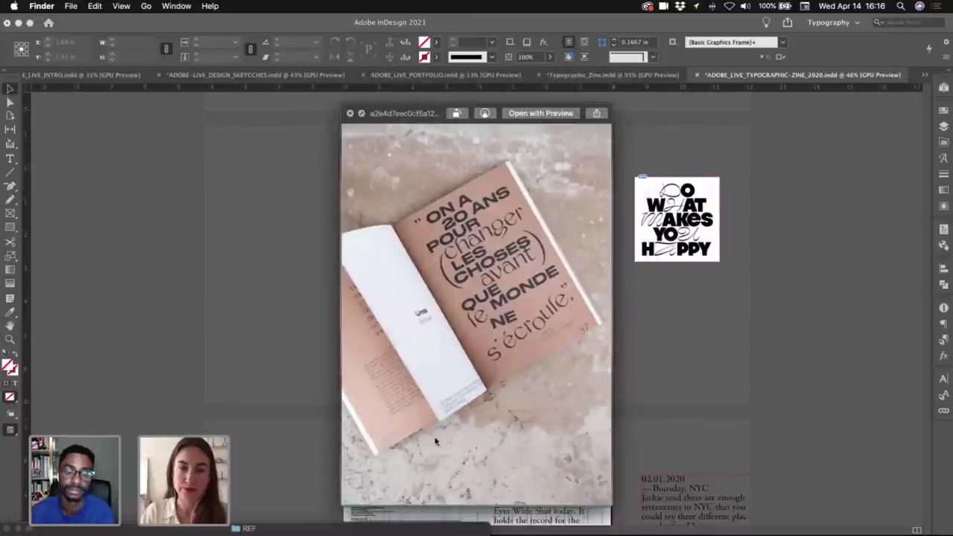
{"action": "key", "text": "Down"}
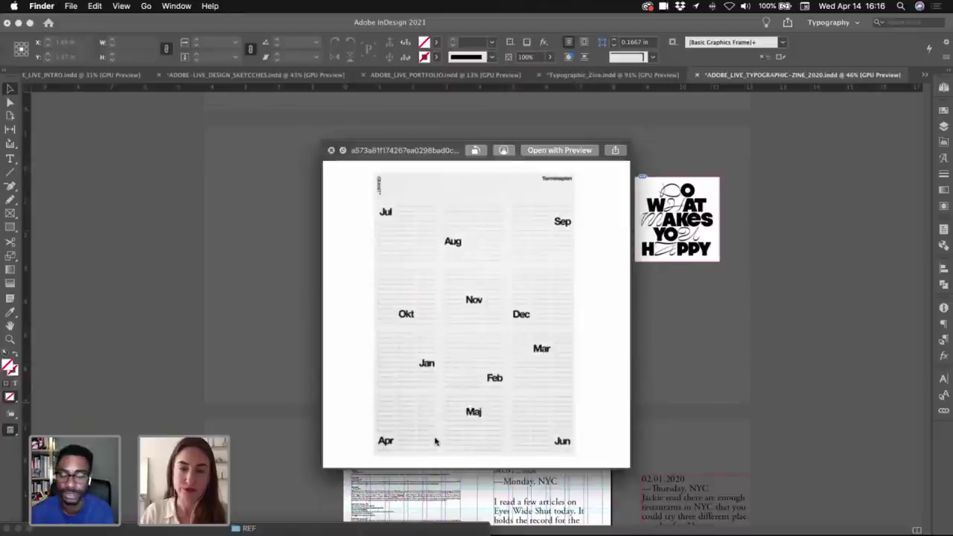
{"action": "key", "text": "Down"}
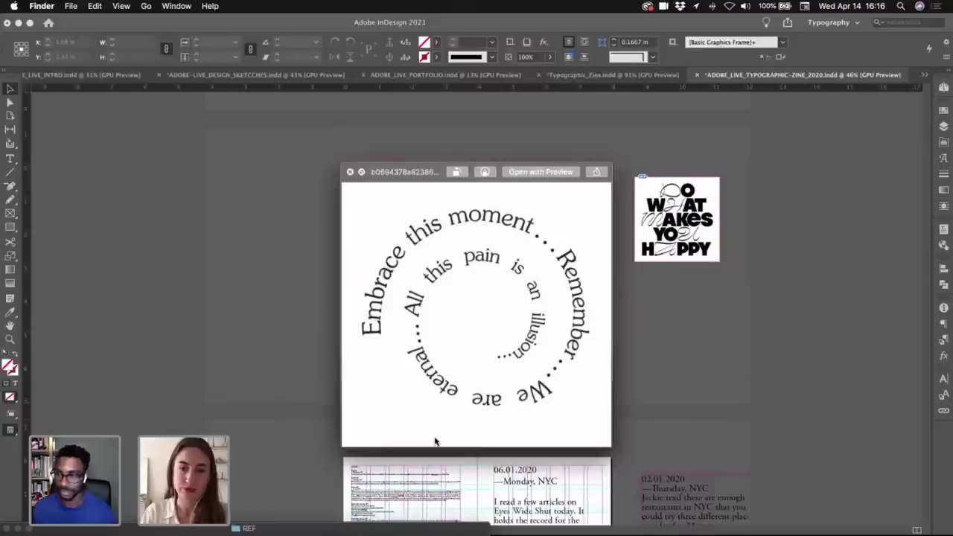
{"action": "key", "text": "Down"}
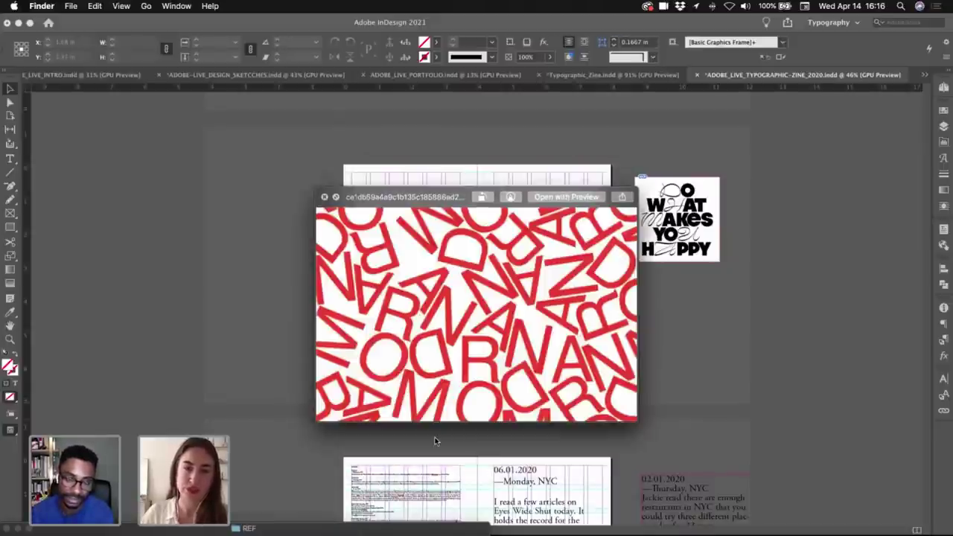
- Place the red scattered-letter reference image from the REF folder onto the InDesign Winter spread
{"action": "key", "text": "space"}
{"action": "left_click_drag", "start_coordinate": [298, 246], "coordinate": [234, 182]}
{"action": "key", "text": "super+Tab"}
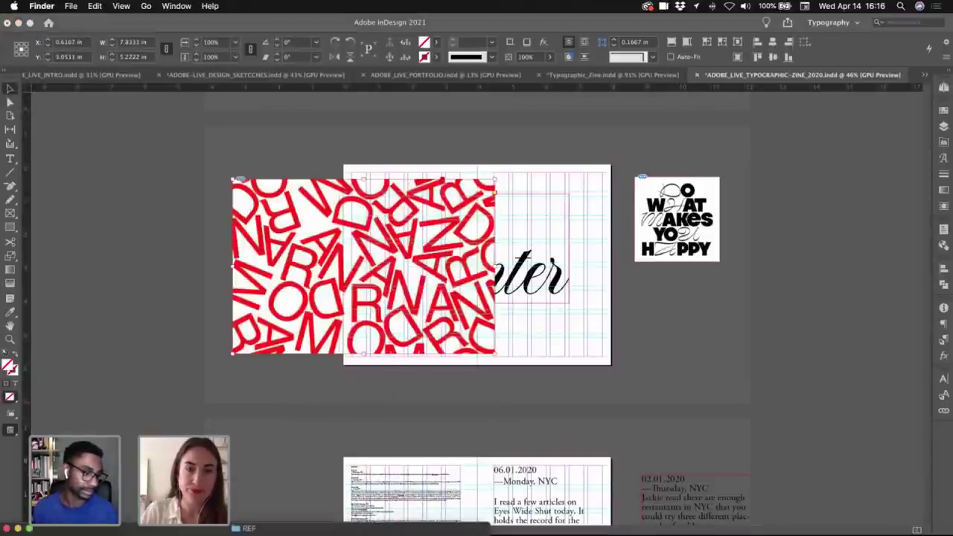
- Examine the remaining REF images, from the Los Angeles Philharmonic script lettering to the New York Times Magazine layouts
{"action": "key", "text": "space"}
{"action": "key", "text": "Right"}
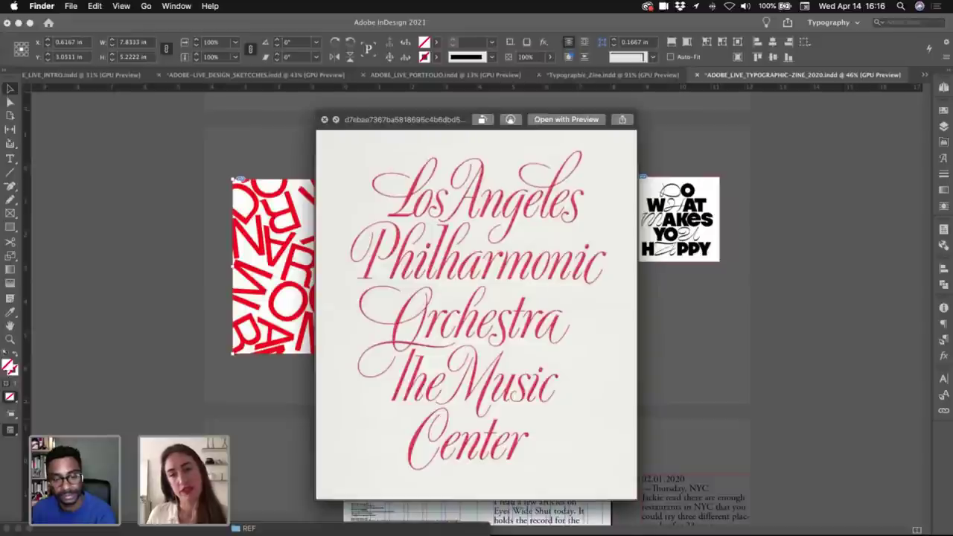
{"action": "key", "text": "Right"}
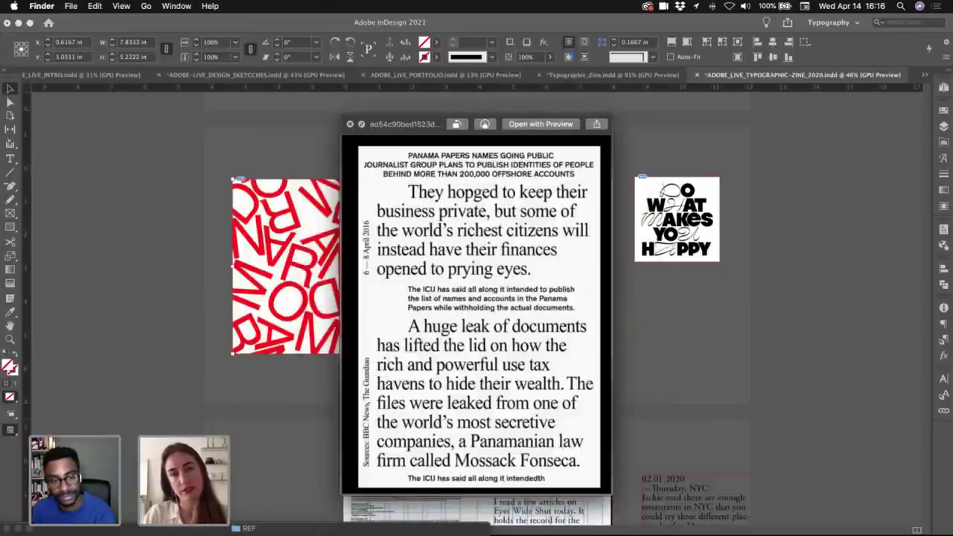
{"action": "key", "text": "Right"}
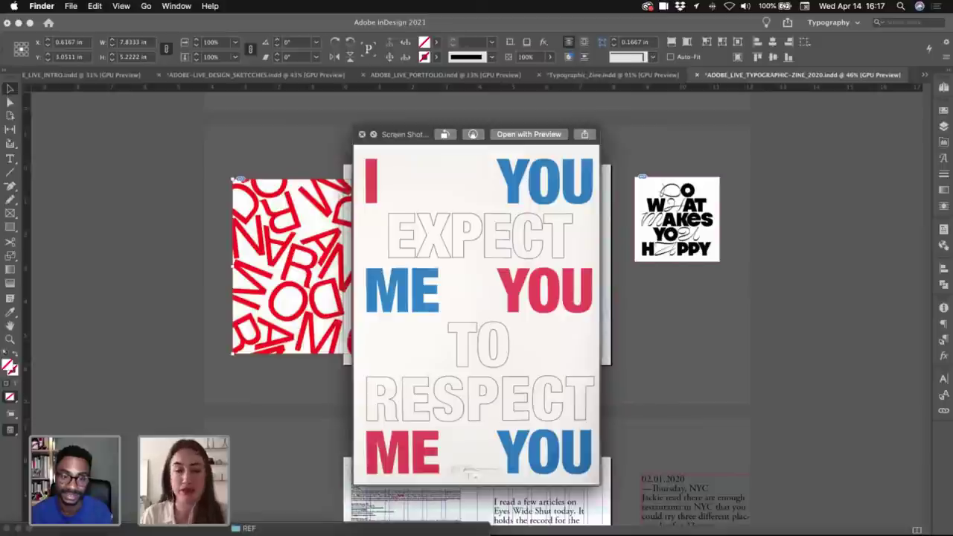
{"action": "key", "text": "Down"}
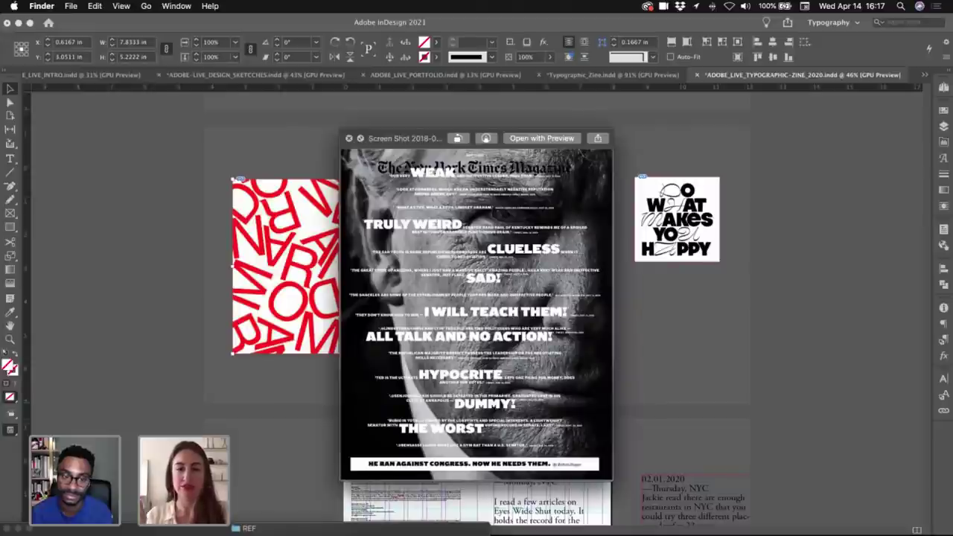
{"action": "key", "text": "Down"}
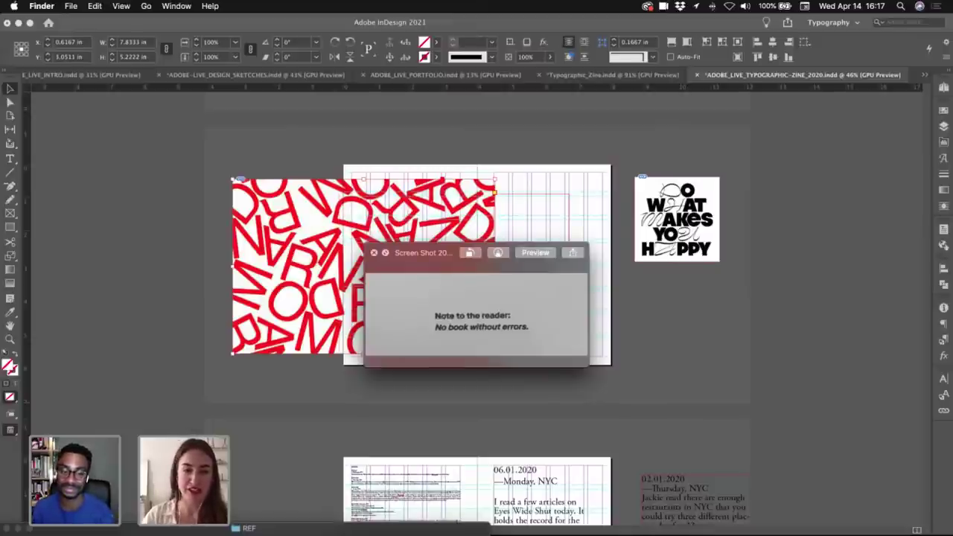
{"action": "key", "text": "Down"}
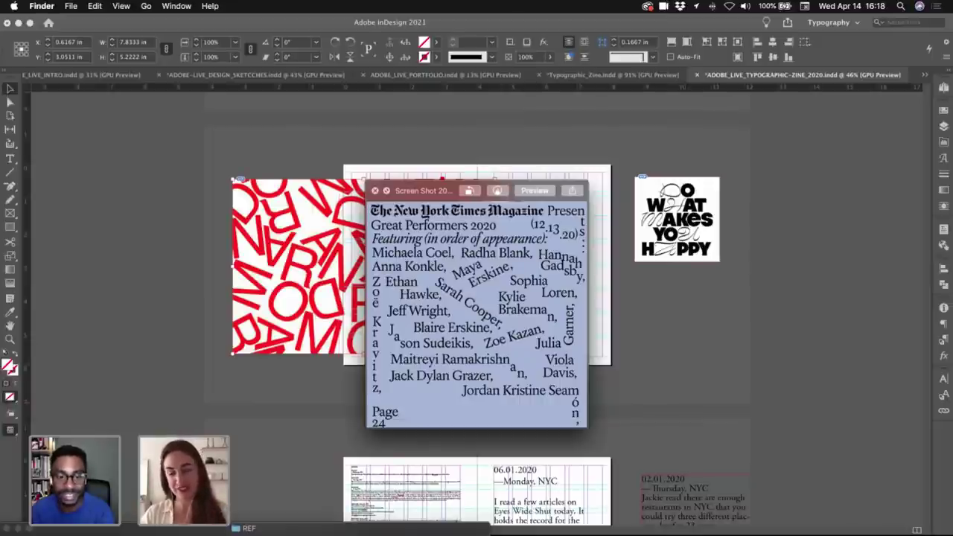
{"action": "key", "text": "Down"}
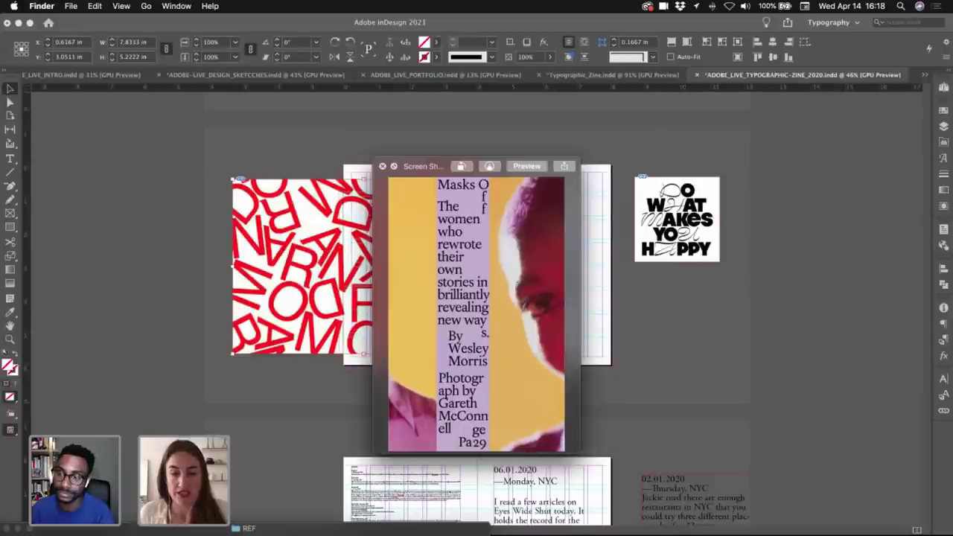
{"action": "key", "text": "space"}
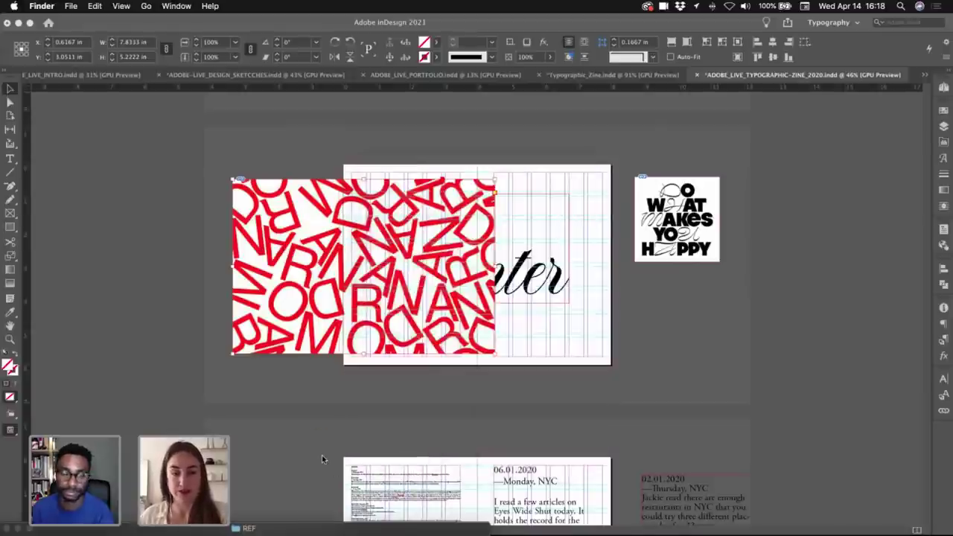
- Move the red scattered-letter image off the Winter lettering in InDesign and check the spread without guides
{"action": "left_click", "coordinate": [334, 337]}
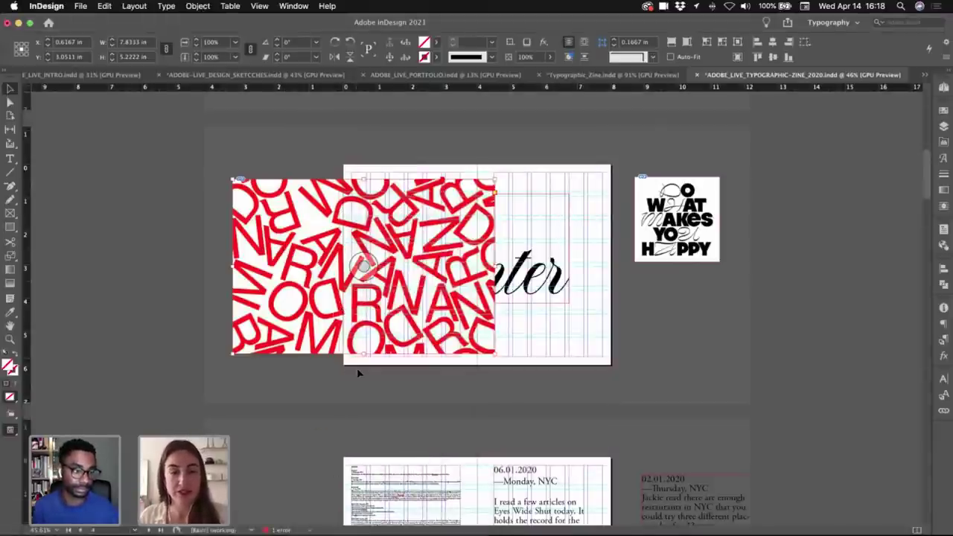
{"action": "left_click_drag", "start_coordinate": [442, 327], "coordinate": [296, 215]}
{"action": "key", "text": "w"}
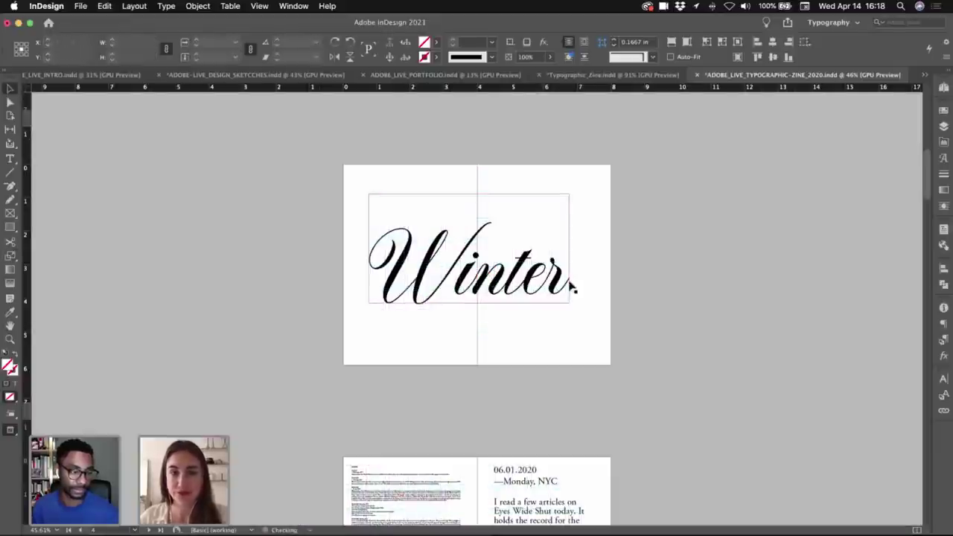
{"action": "left_click", "coordinate": [582, 301]}
{"action": "key", "text": "w"}
- Copy the heart-shaped Empire State text from ADOBE-LIVE_DESIGN_SKETCCHES.indd onto the zine's Valentine's Day spread and shift it slightly down and left within the page
{"action": "scroll", "coordinate": [594, 230], "scroll_direction": "down", "scroll_amount": 10}
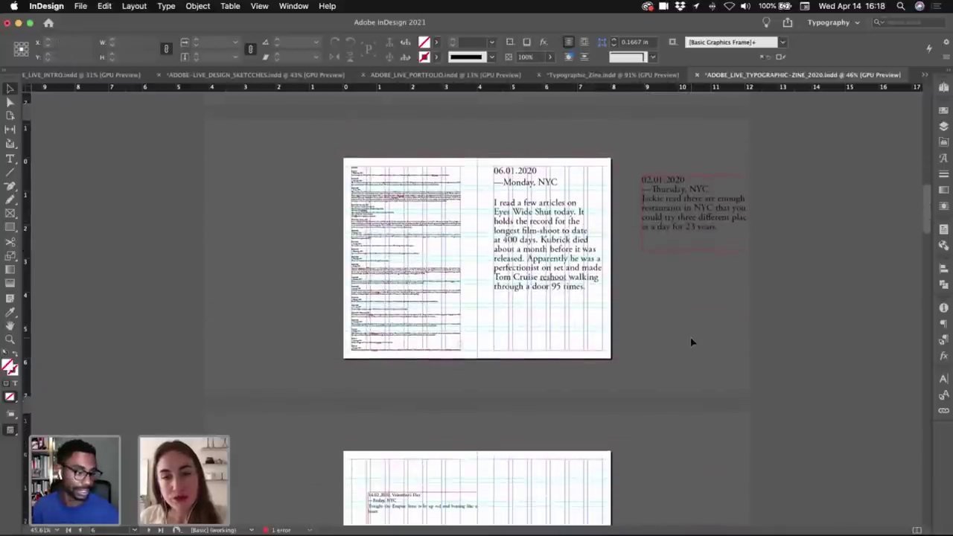
{"action": "scroll", "coordinate": [691, 339], "scroll_direction": "down", "scroll_amount": 5}
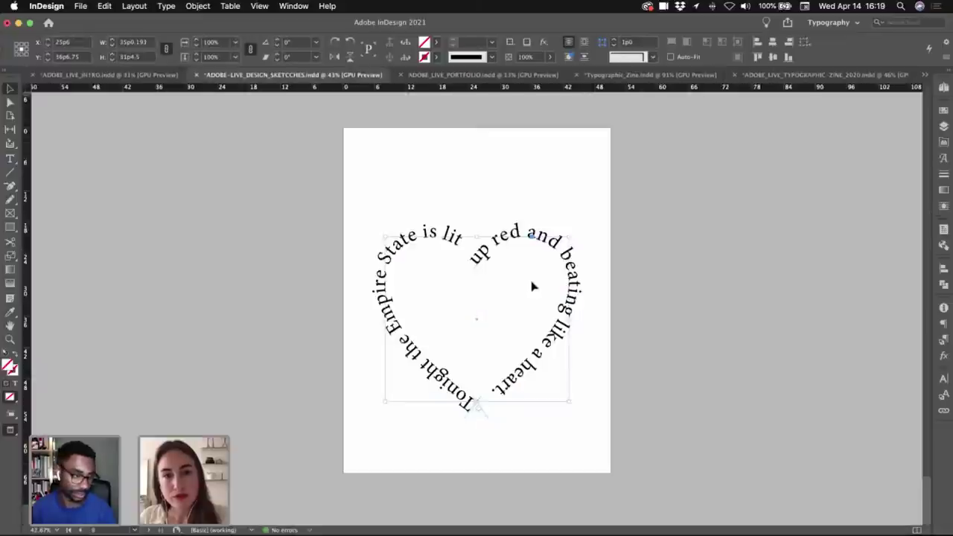
{"action": "key", "text": "w"}
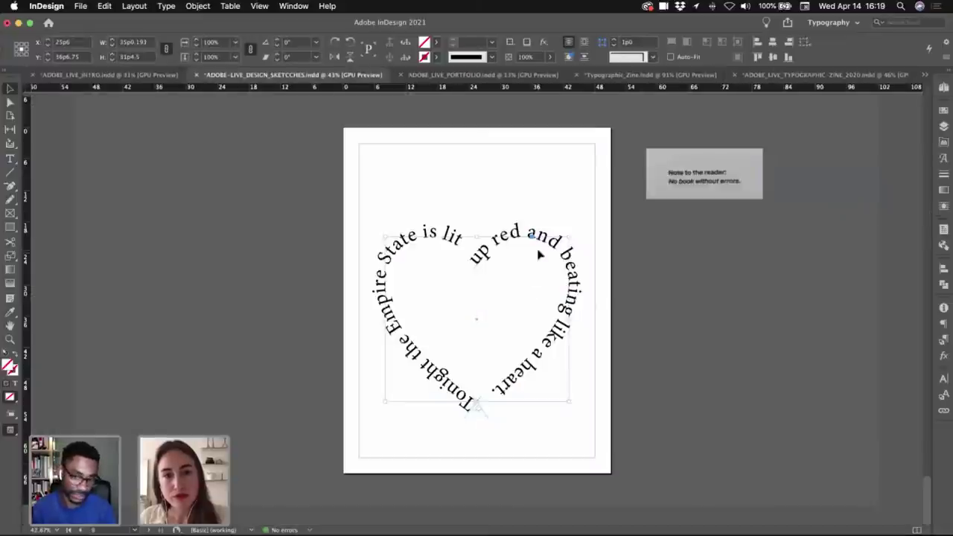
{"action": "left_click", "coordinate": [926, 75]}
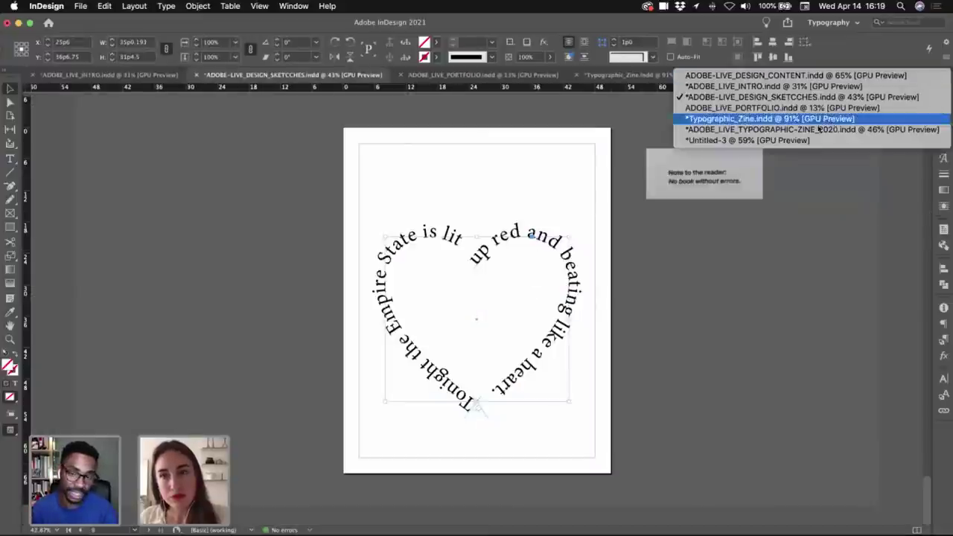
{"action": "left_click", "coordinate": [796, 131]}
{"action": "key", "text": "super+equal"}
{"action": "key", "text": "super+equal"}
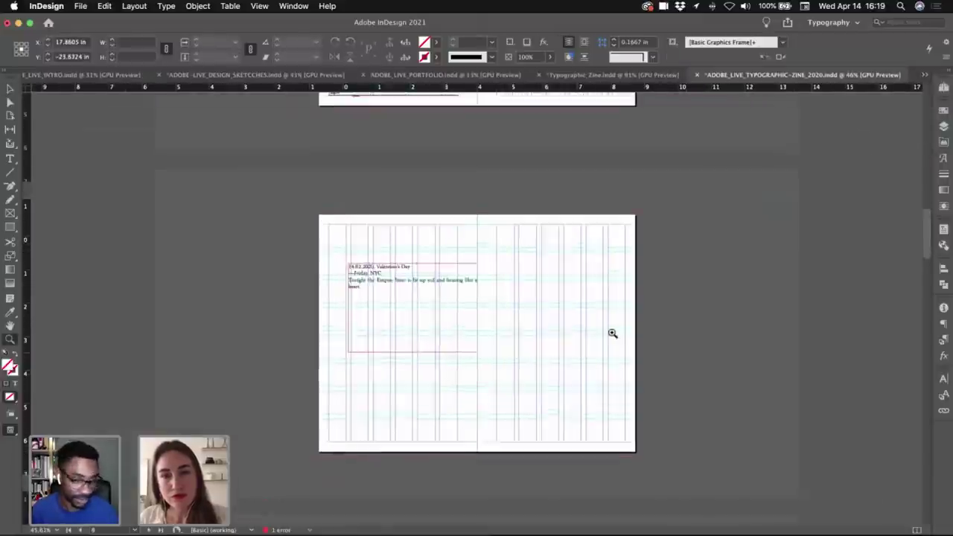
{"action": "left_click", "coordinate": [534, 324]}
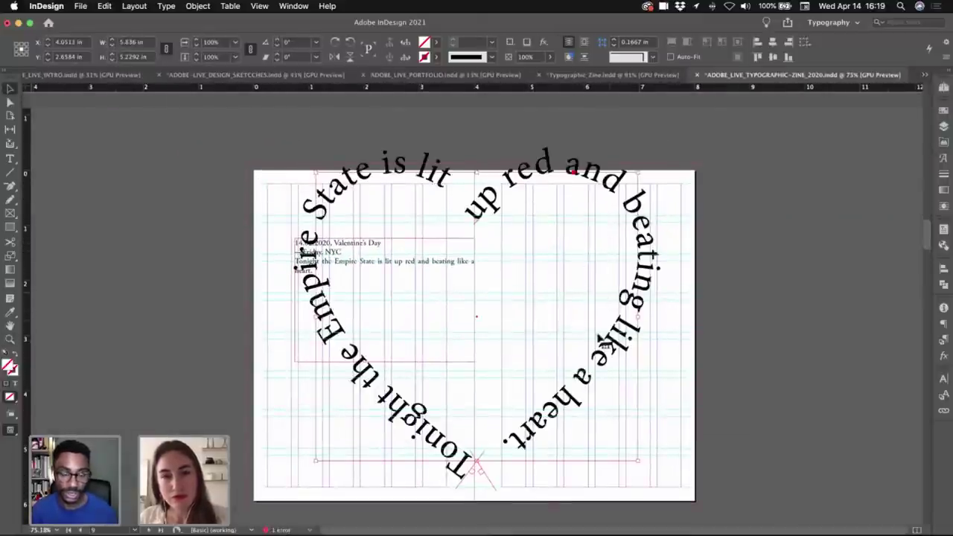
{"action": "left_click_drag", "start_coordinate": [631, 330], "coordinate": [623, 352]}
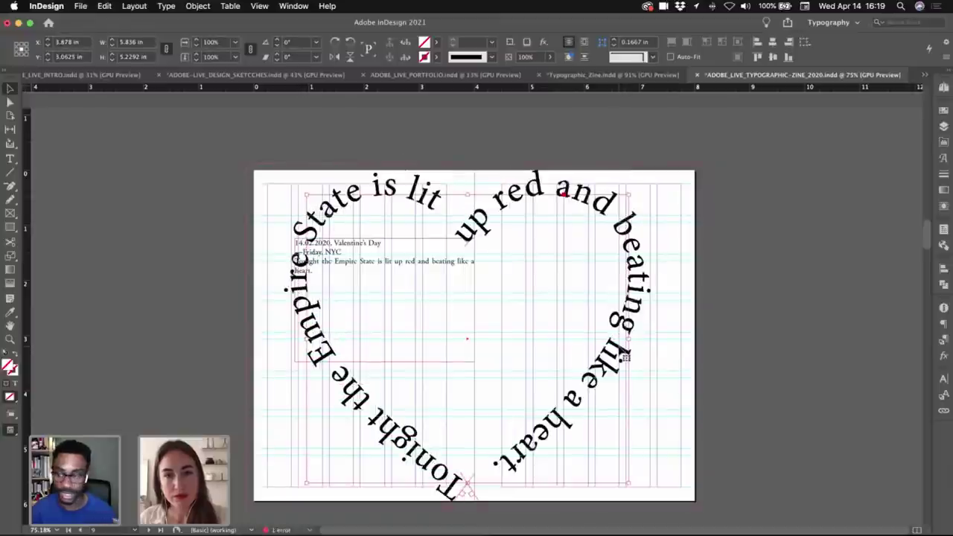
- Set all of the heart-shaped Empire State text in Garamond Premier Pro Bold
{"action": "double_click", "coordinate": [623, 355]}
{"action": "key", "text": "super+a"}
{"action": "left_click", "coordinate": [102, 39]}
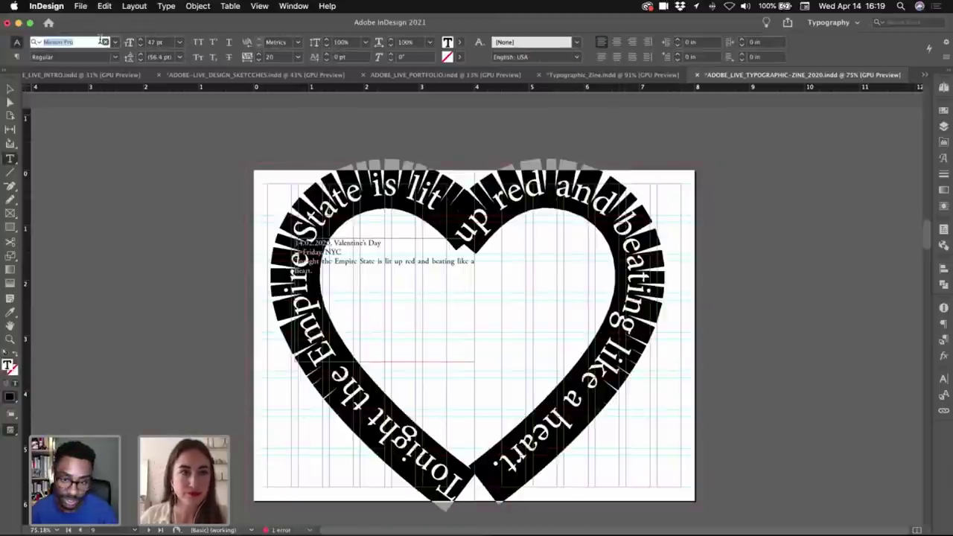
{"action": "type", "text": "ga"}
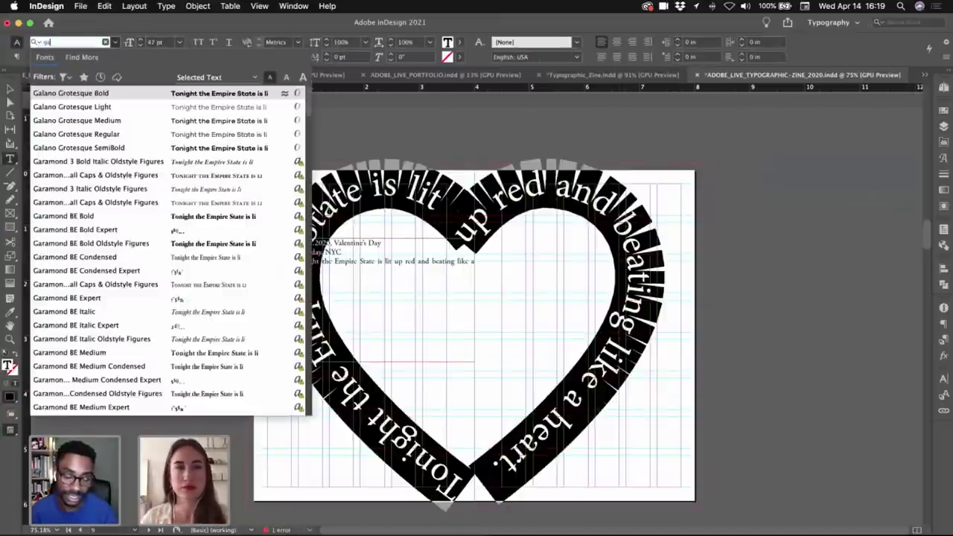
{"action": "type", "text": "ramo"}
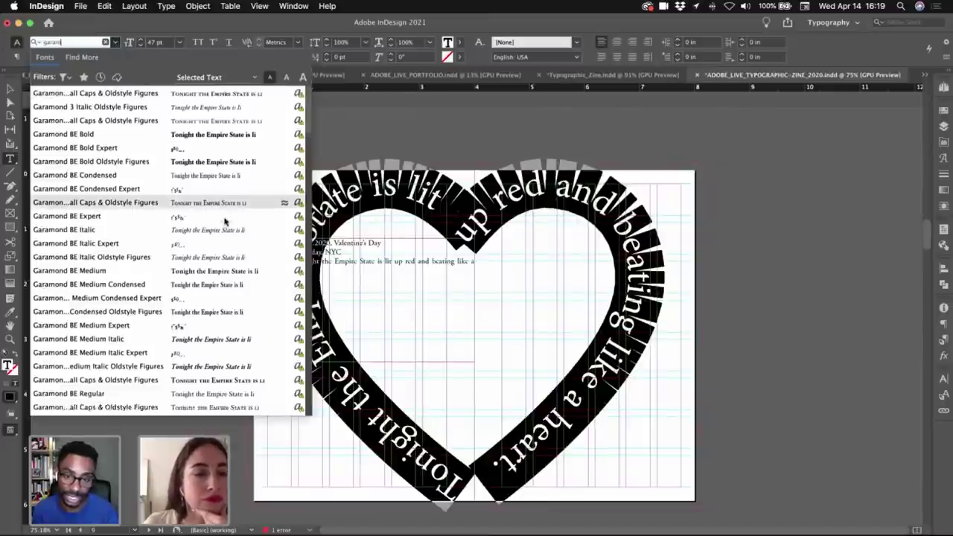
{"action": "scroll", "coordinate": [225, 221], "scroll_direction": "down", "scroll_amount": 3}
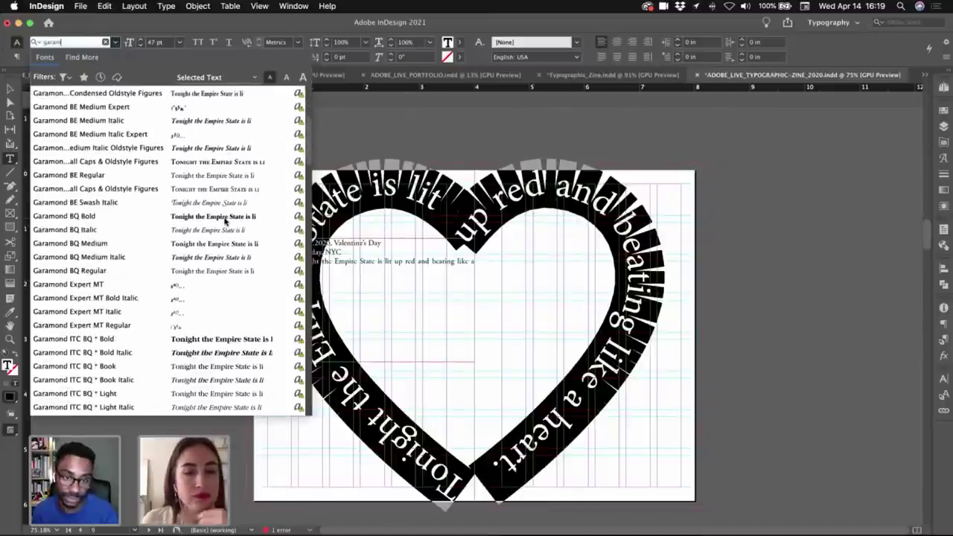
{"action": "scroll", "coordinate": [225, 221], "scroll_direction": "down", "scroll_amount": 6}
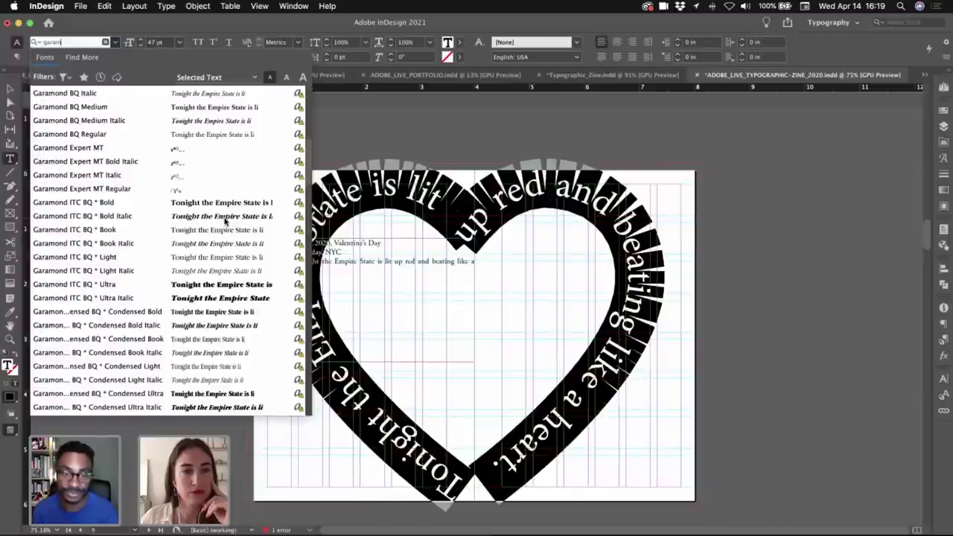
{"action": "scroll", "coordinate": [225, 220], "scroll_direction": "down", "scroll_amount": 4}
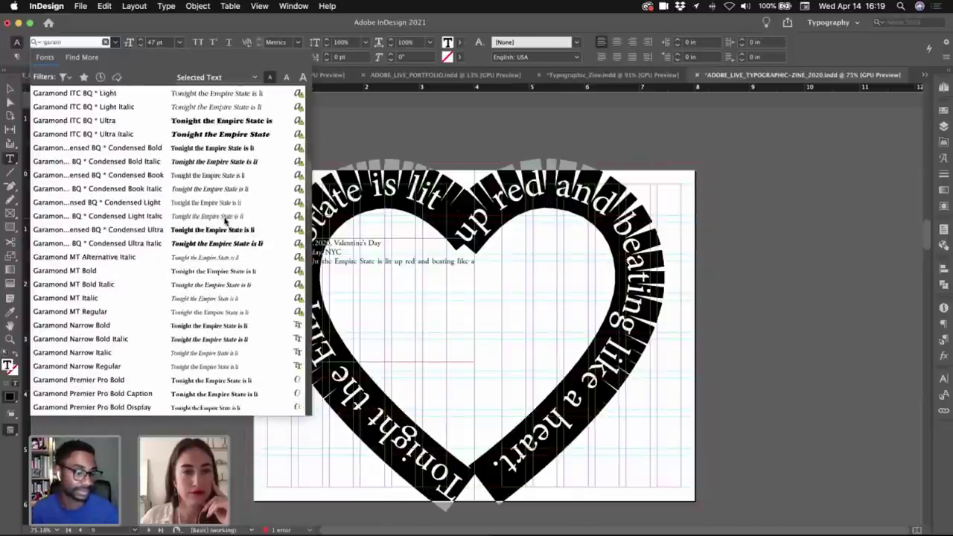
{"action": "left_click", "coordinate": [117, 285]}
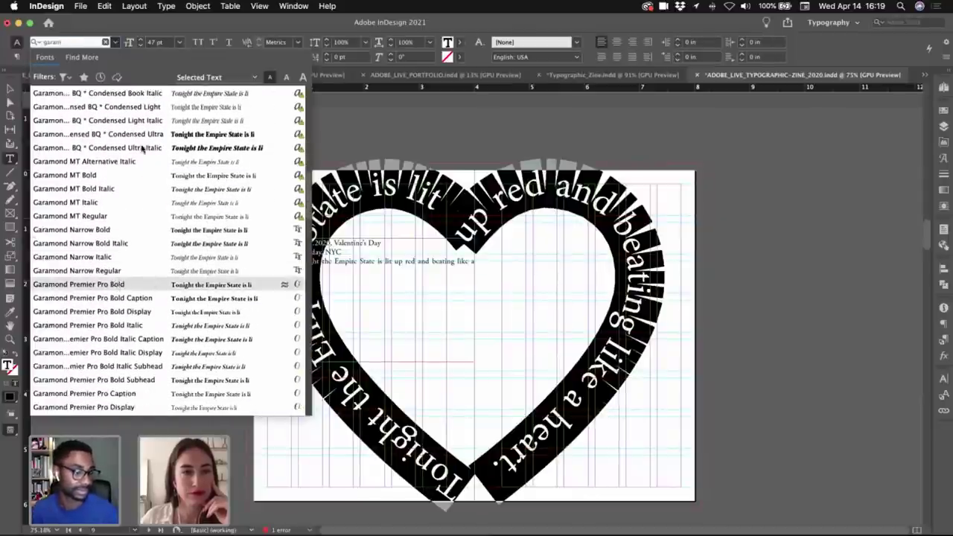
{"action": "key", "text": "Return"}
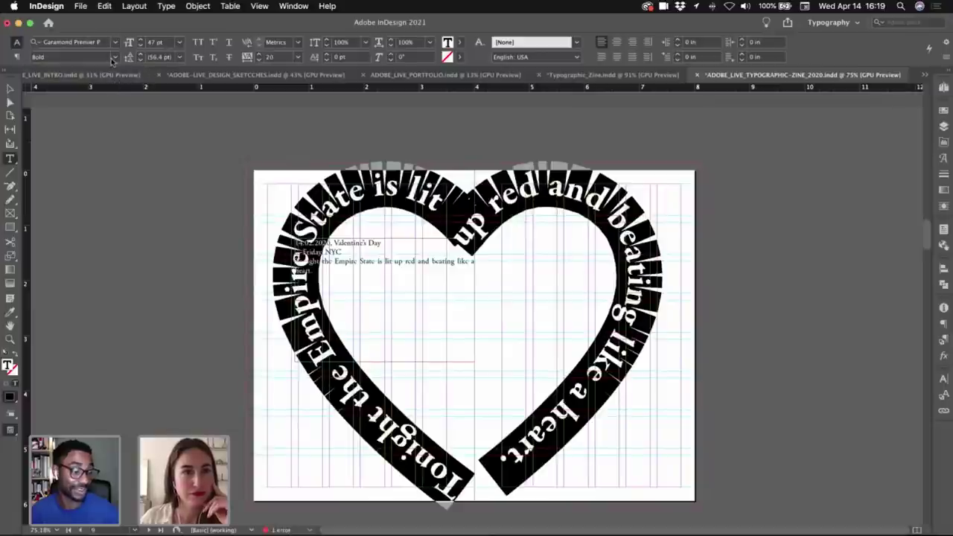
- Change the heart-shaped text's font style to Italic
{"action": "left_click", "coordinate": [114, 57]}
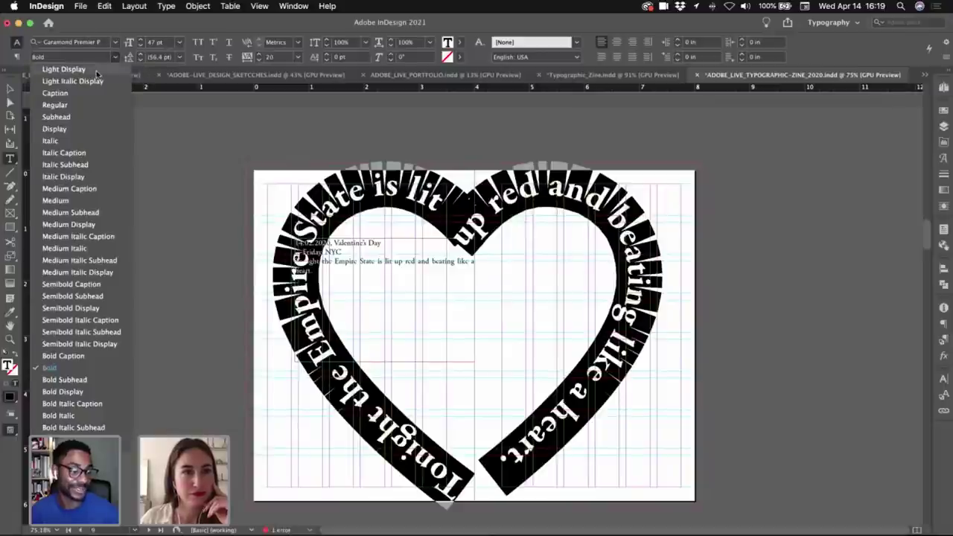
{"action": "left_click", "coordinate": [74, 142]}
{"action": "key", "text": "Escape"}
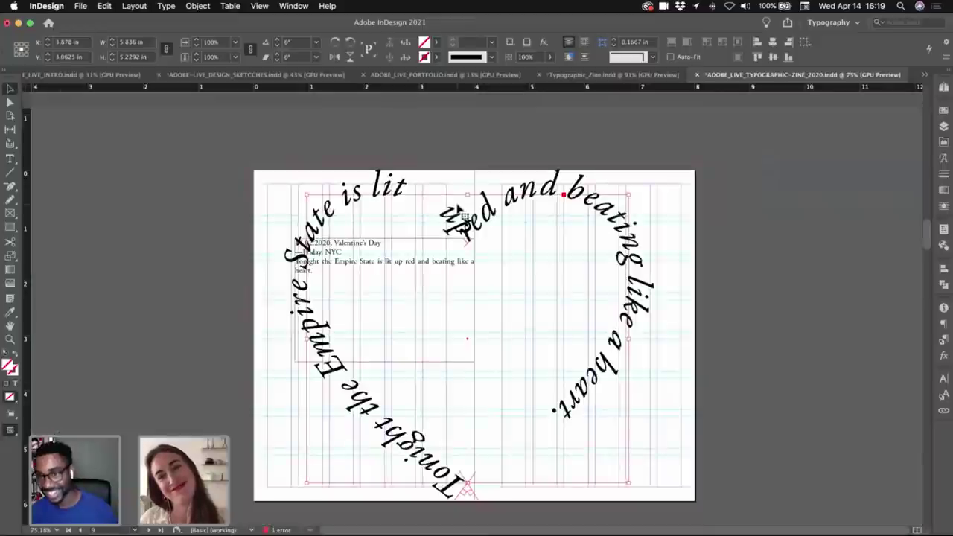
{"action": "double_click", "coordinate": [450, 204]}
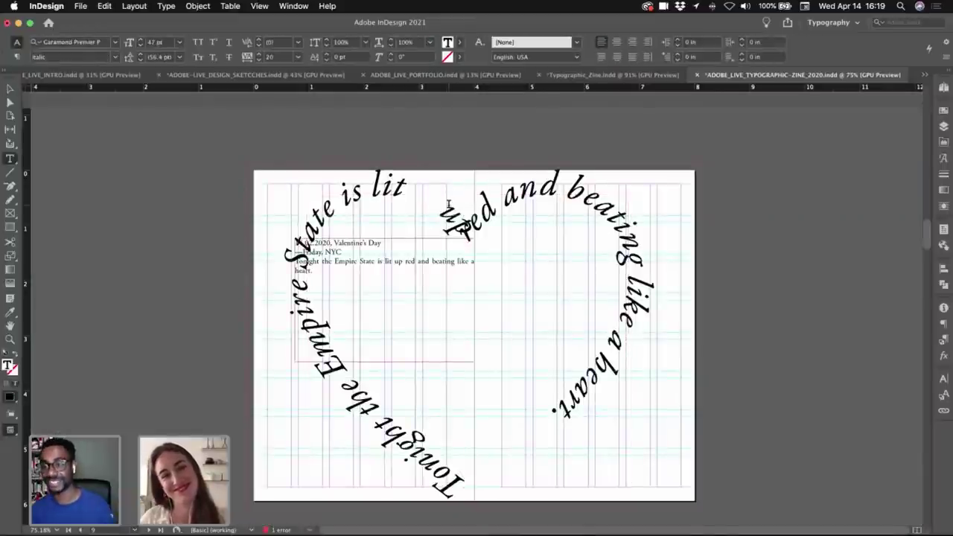
{"action": "key", "text": "Escape"}
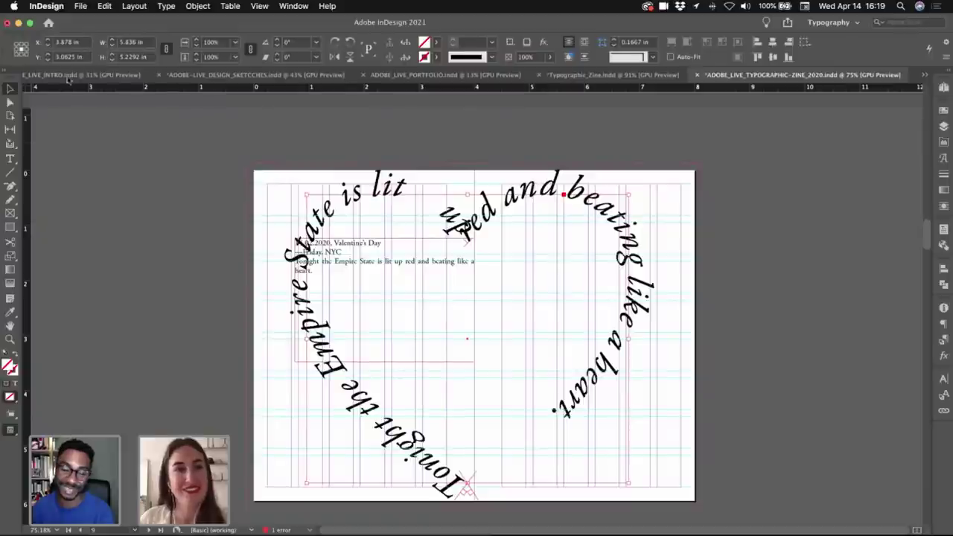
- Reduce the heart-shaped text to about 4.73 in wide and move it right, partly past the spread's outer edge
{"action": "left_click", "coordinate": [197, 45]}
{"action": "left_click", "coordinate": [197, 45]}
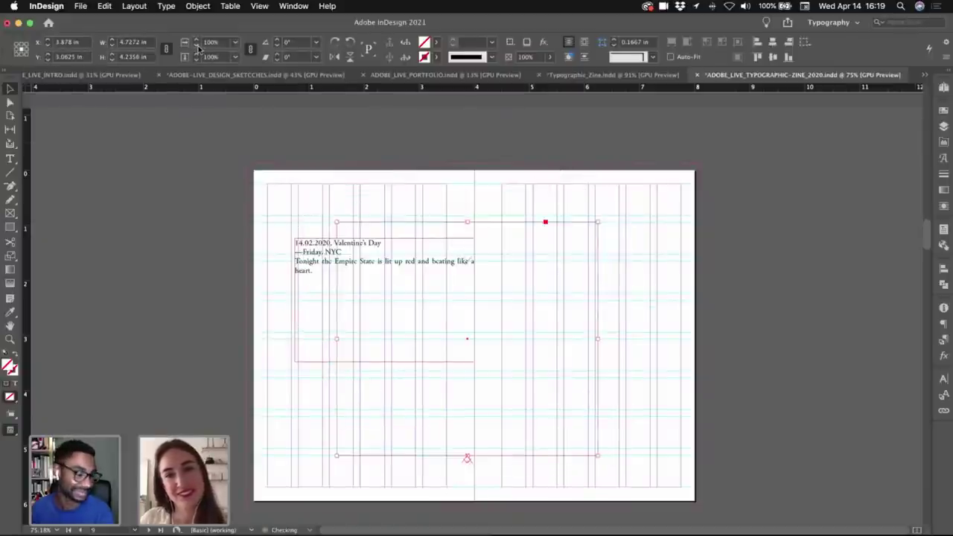
{"action": "key", "text": "w"}
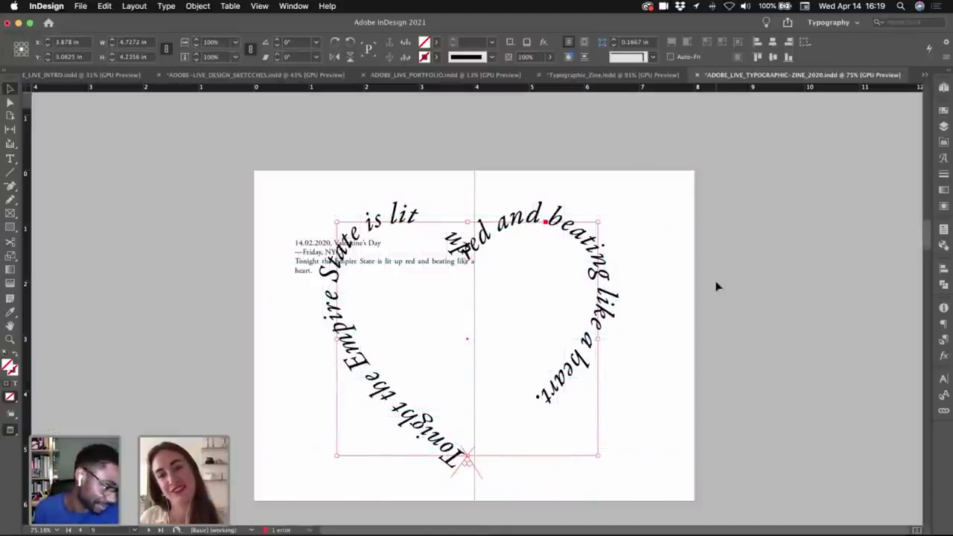
{"action": "left_click_drag", "start_coordinate": [605, 288], "coordinate": [703, 297]}
{"action": "key", "text": "w"}
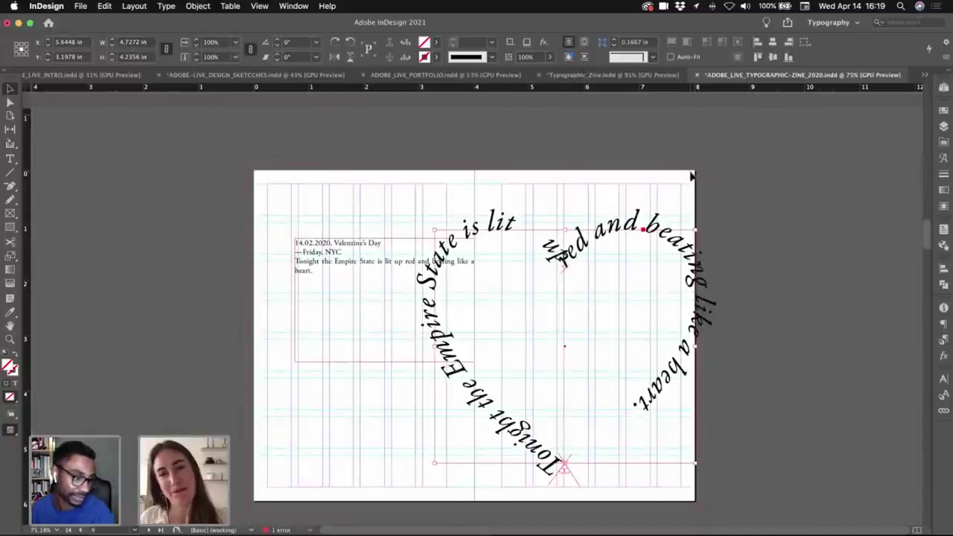
{"action": "left_click_drag", "start_coordinate": [638, 217], "coordinate": [711, 209]}
{"action": "left_click", "coordinate": [718, 178]}
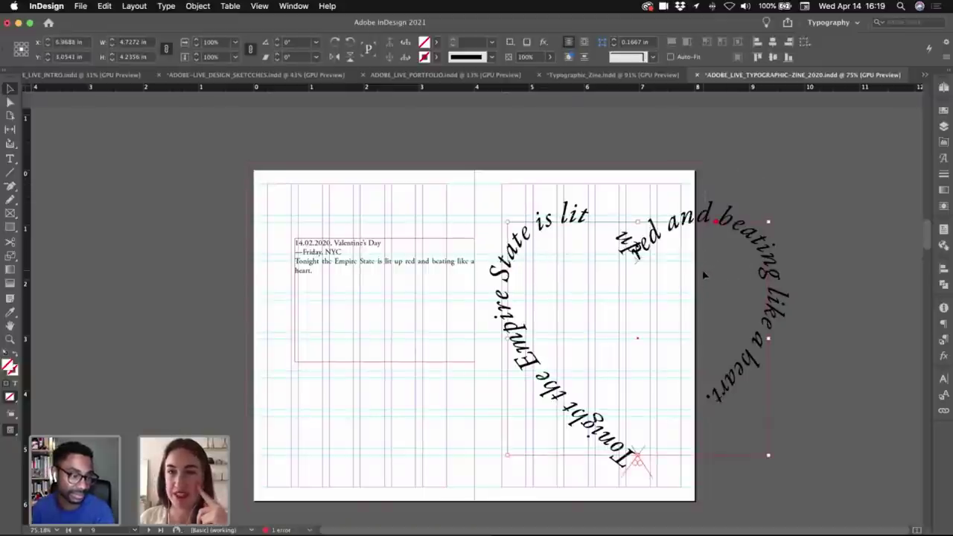
- Remove the extra spaces between "lit" and "up" in the heart-shaped text
{"action": "double_click", "coordinate": [623, 233]}
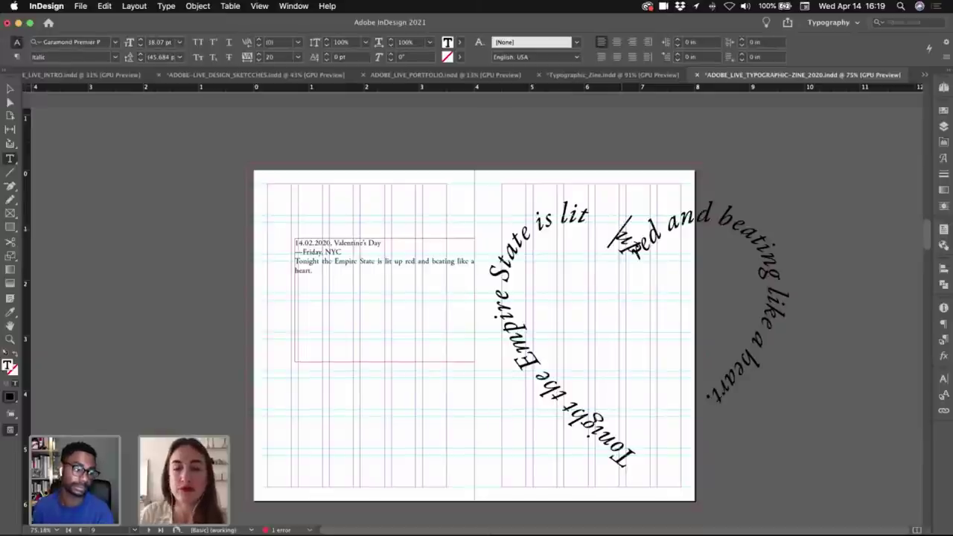
{"action": "key", "text": "BackSpace"}
{"action": "key", "text": "BackSpace"}
{"action": "key", "text": "BackSpace"}
{"action": "key", "text": "BackSpace"}
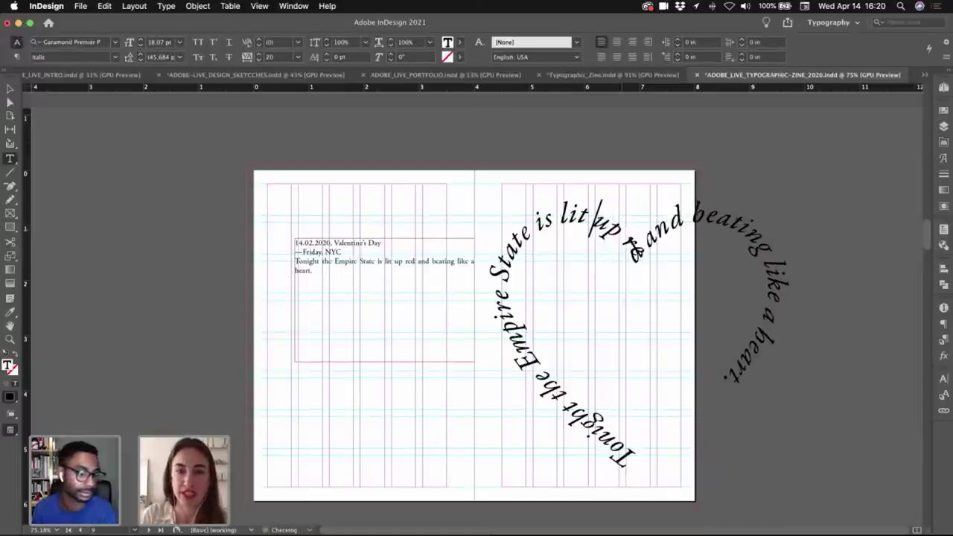
{"action": "key", "text": "Escape"}
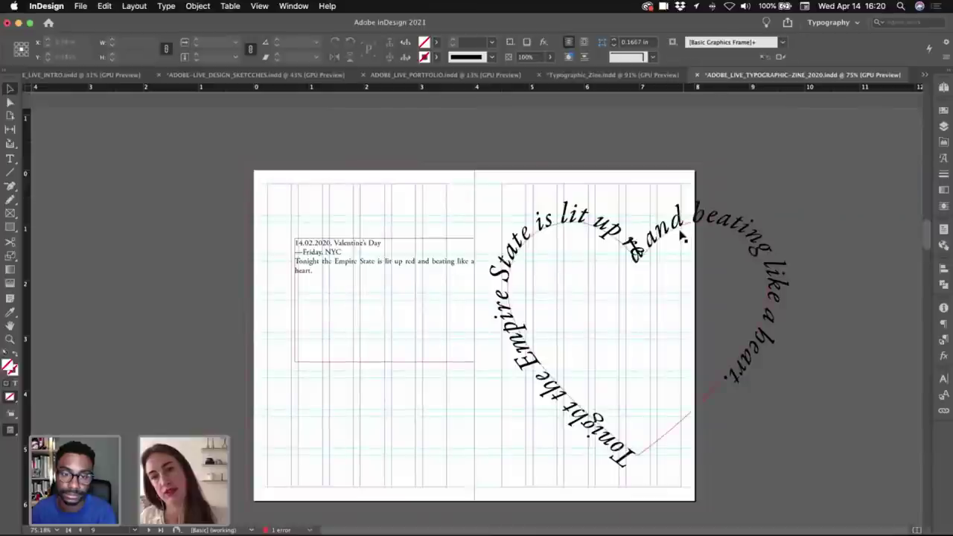
- Move the heart-shaped text back onto the right-hand page and scale it down to about 2.03 in wide
{"action": "scroll", "coordinate": [714, 246], "scroll_direction": "down", "scroll_amount": 1}
{"action": "key", "text": "w"}
{"action": "key", "text": "w"}
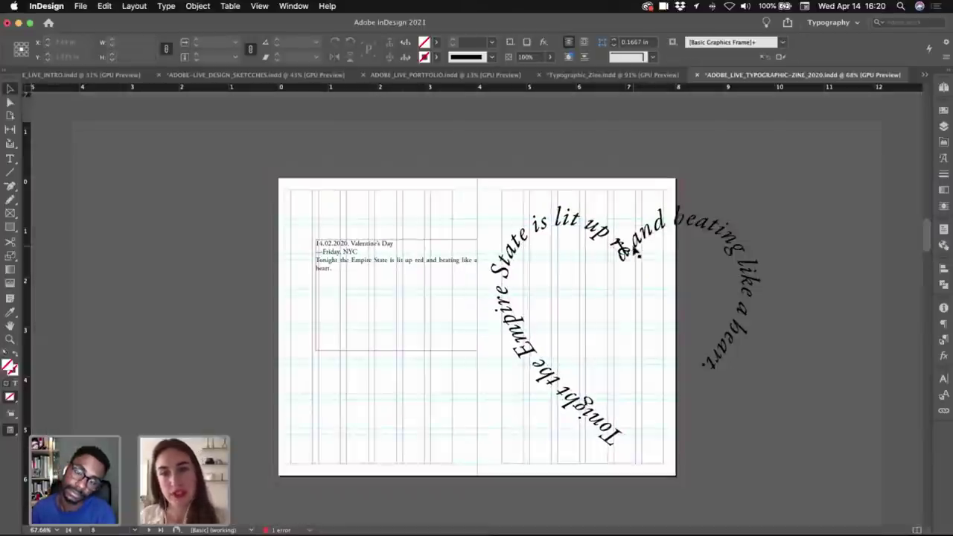
{"action": "left_click_drag", "start_coordinate": [633, 247], "coordinate": [576, 268]}
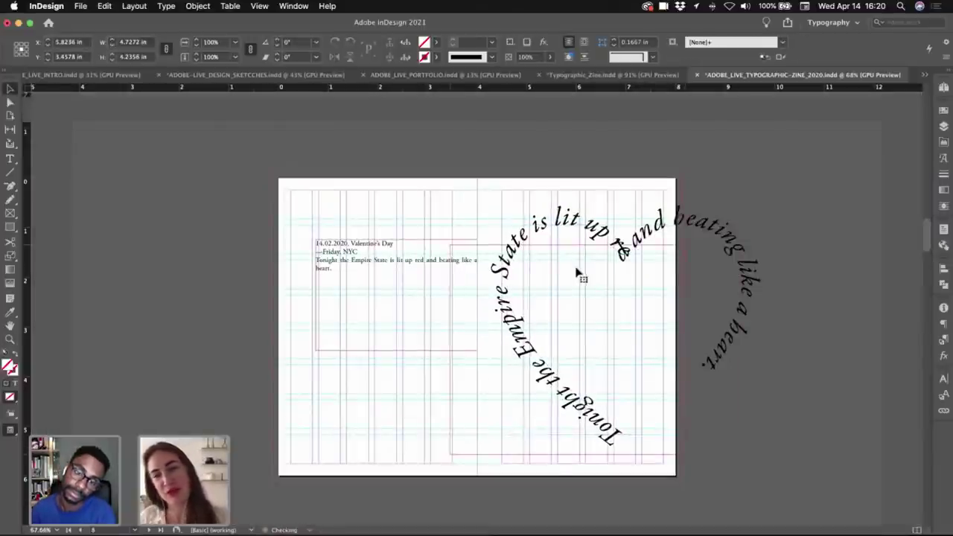
{"action": "left_click", "coordinate": [196, 46], "text": "shift"}
{"action": "left_click", "coordinate": [196, 46], "text": "shift"}
{"action": "left_click", "coordinate": [196, 47], "text": "shift"}
{"action": "left_click", "coordinate": [196, 46], "text": "shift"}
{"action": "left_click", "coordinate": [195, 46], "text": "shift"}
{"action": "left_click", "coordinate": [196, 46], "text": "shift"}
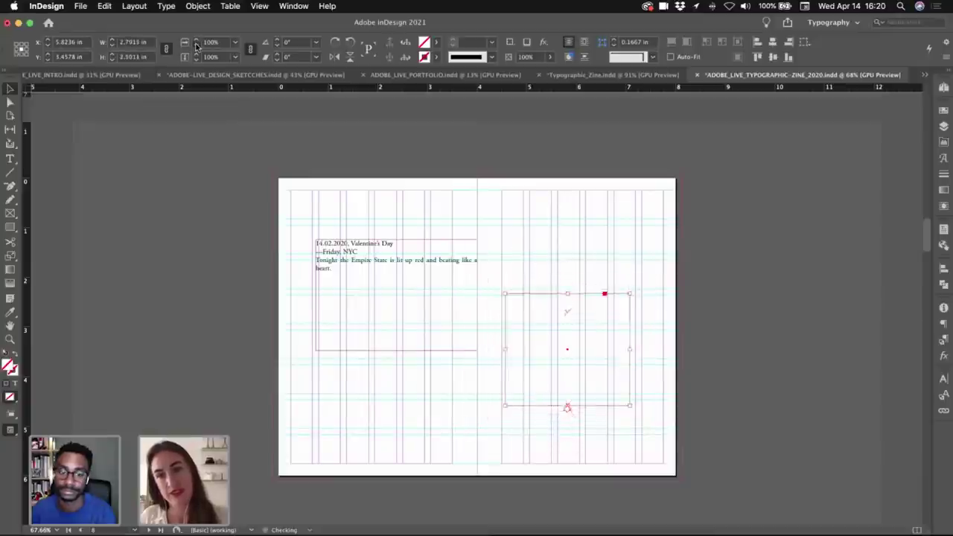
{"action": "left_click", "coordinate": [196, 46], "text": "shift"}
{"action": "key", "text": "w"}
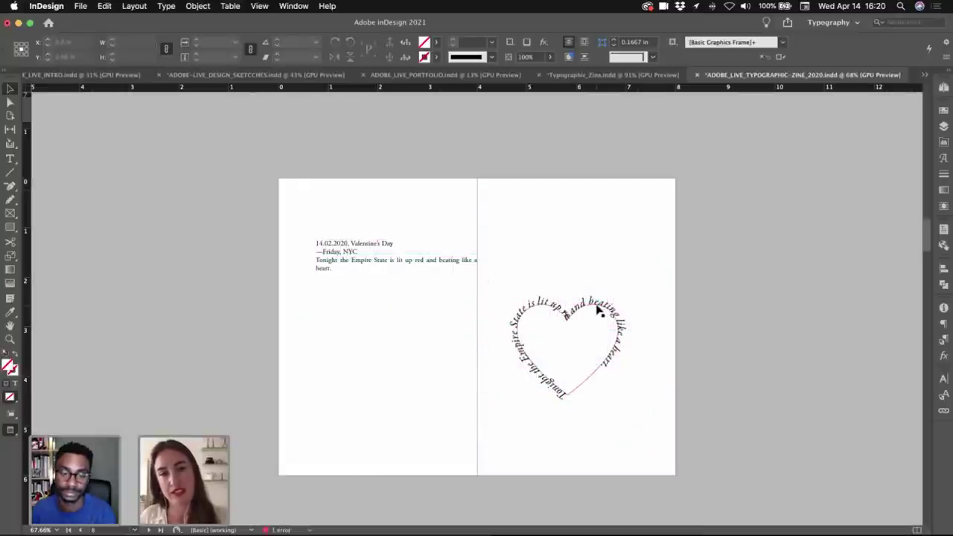
- Place the small heart in the right-hand page's lower outer corner, at about X 6.34 in, Y 4.47 in, and show the page thumbnails
{"action": "left_click_drag", "start_coordinate": [602, 311], "coordinate": [624, 359]}
{"action": "left_click", "coordinate": [615, 274]}
{"action": "key", "text": "w"}
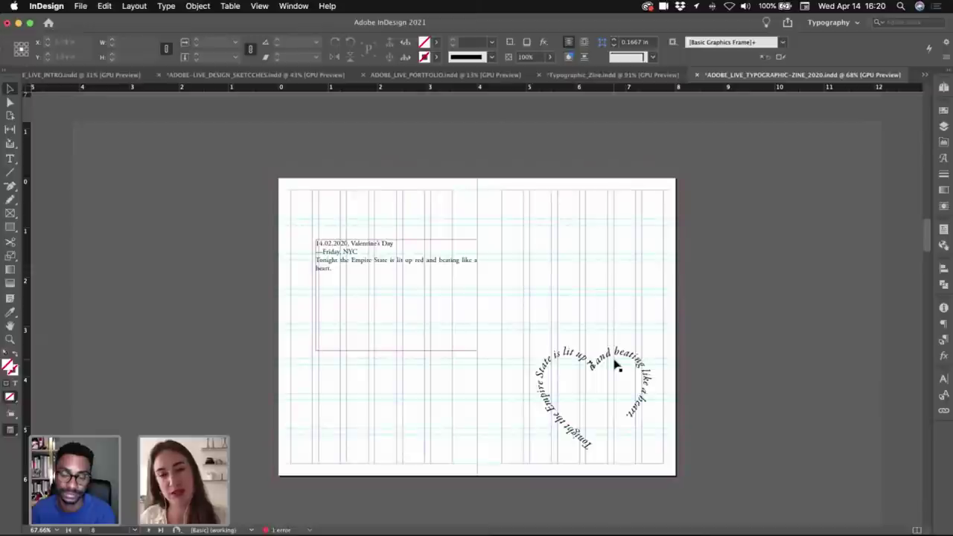
{"action": "left_click", "coordinate": [944, 87]}
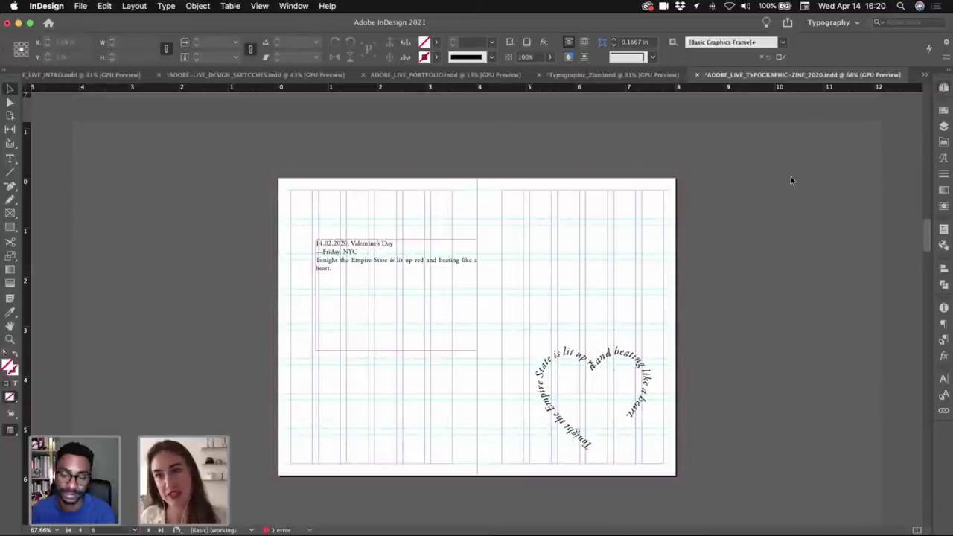
{"action": "left_click", "coordinate": [623, 356]}
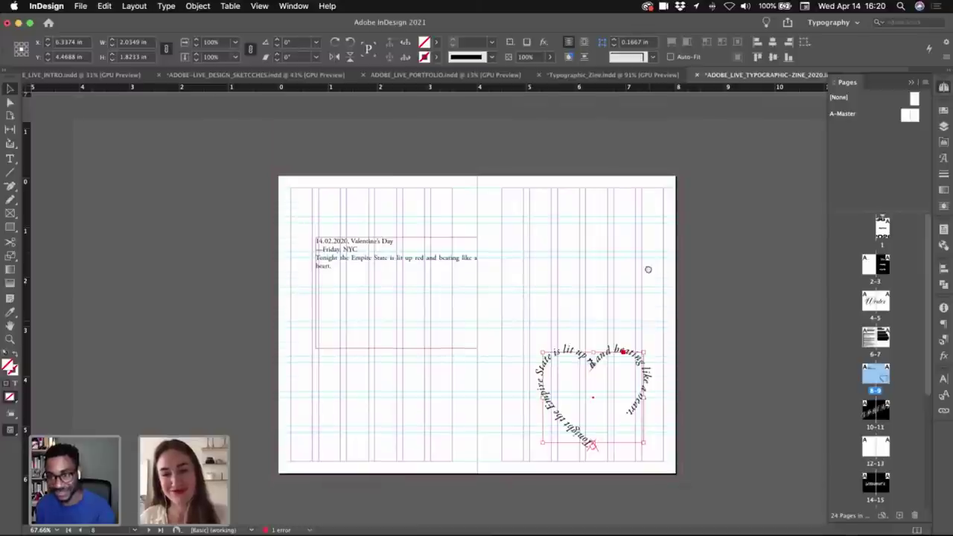
{"action": "scroll", "coordinate": [648, 270], "scroll_direction": "down", "scroll_amount": 3}
{"action": "left_click_drag", "start_coordinate": [640, 337], "coordinate": [601, 297]}
{"action": "key", "text": "super+z"}
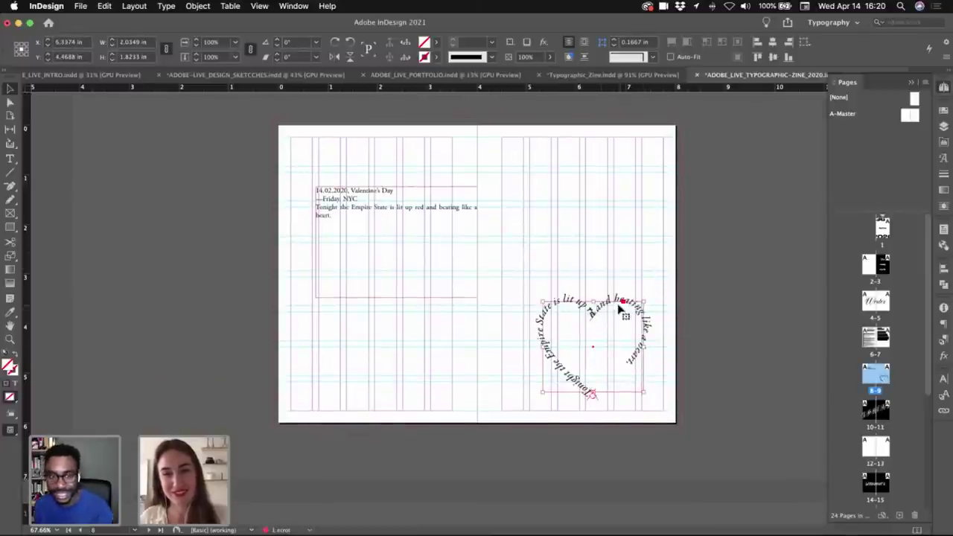
{"action": "left_click_drag", "start_coordinate": [598, 256], "coordinate": [587, 430]}
{"action": "scroll", "coordinate": [596, 157], "scroll_direction": "down", "scroll_amount": 5}
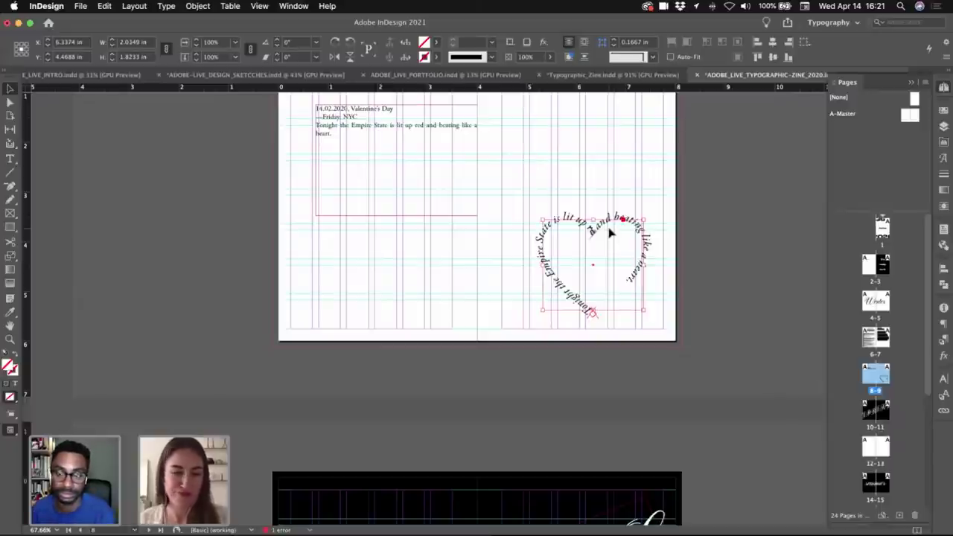
{"action": "left_click", "coordinate": [494, 225]}
{"action": "scroll", "coordinate": [535, 302], "scroll_direction": "up", "scroll_amount": 5}
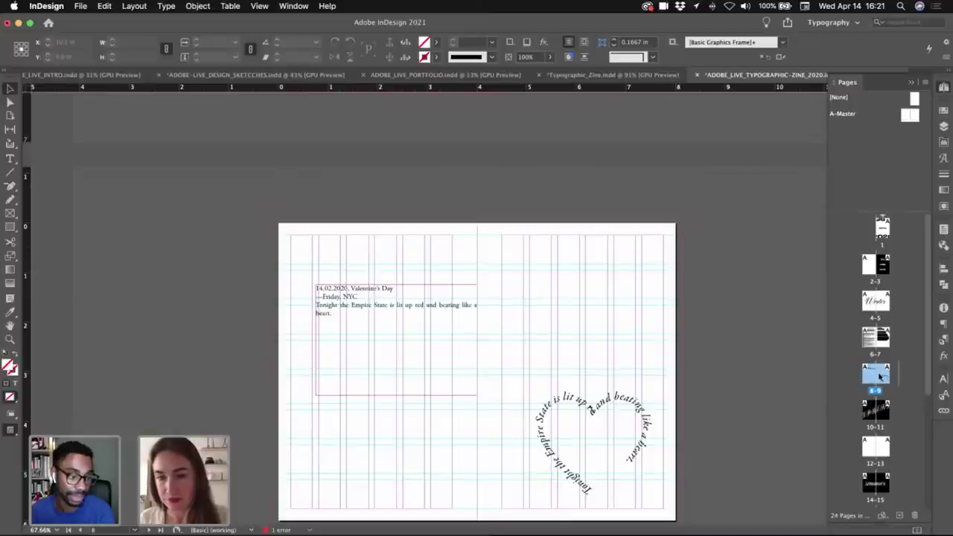
- Duplicate the Valentine's Day spread and move the copy's plain entry text, in a narrower frame, onto the pasteboard
{"action": "left_click_drag", "start_coordinate": [880, 377], "coordinate": [881, 379]}
{"action": "left_click_drag", "start_coordinate": [432, 313], "coordinate": [419, 218]}
{"action": "left_click_drag", "start_coordinate": [285, 252], "coordinate": [222, 265]}
- Move the heart-shaped text to the middle of the duplicated spread and enlarge it to about 4.28 in wide
{"action": "left_click_drag", "start_coordinate": [551, 318], "coordinate": [433, 248]}
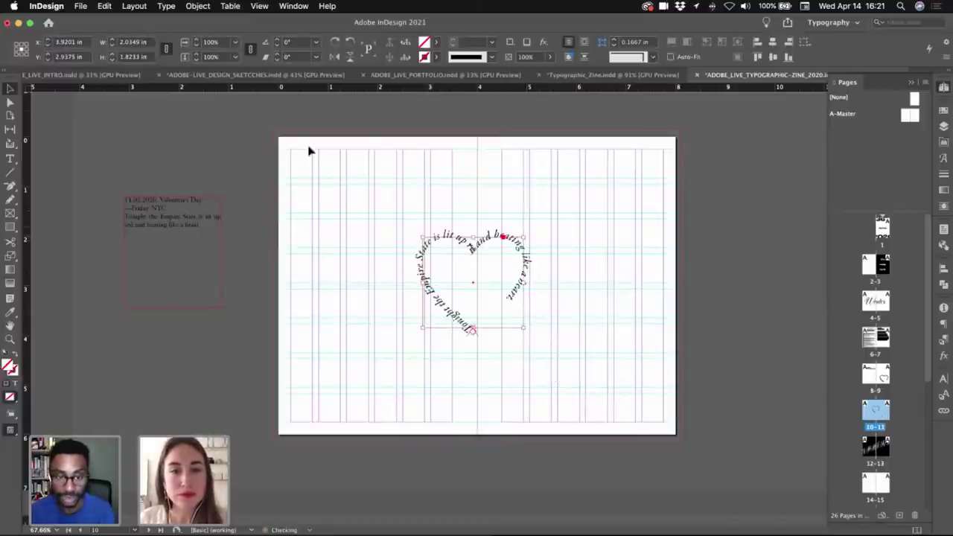
{"action": "left_click", "coordinate": [197, 45], "text": "shift"}
{"action": "left_click", "coordinate": [197, 44], "text": "shift"}
{"action": "left_click", "coordinate": [196, 40], "text": "shift"}
{"action": "left_click", "coordinate": [196, 41], "text": "shift"}
{"action": "left_click", "coordinate": [197, 40], "text": "shift"}
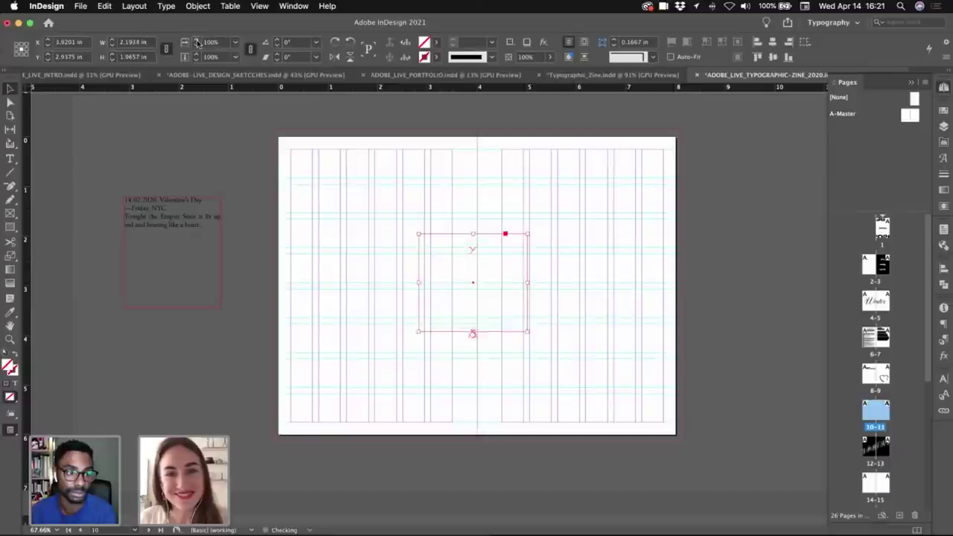
{"action": "key", "text": "super+shift+z"}
{"action": "key", "text": "super+shift+z"}
{"action": "key", "text": "super+shift+z"}
{"action": "key", "text": "super+shift+z"}
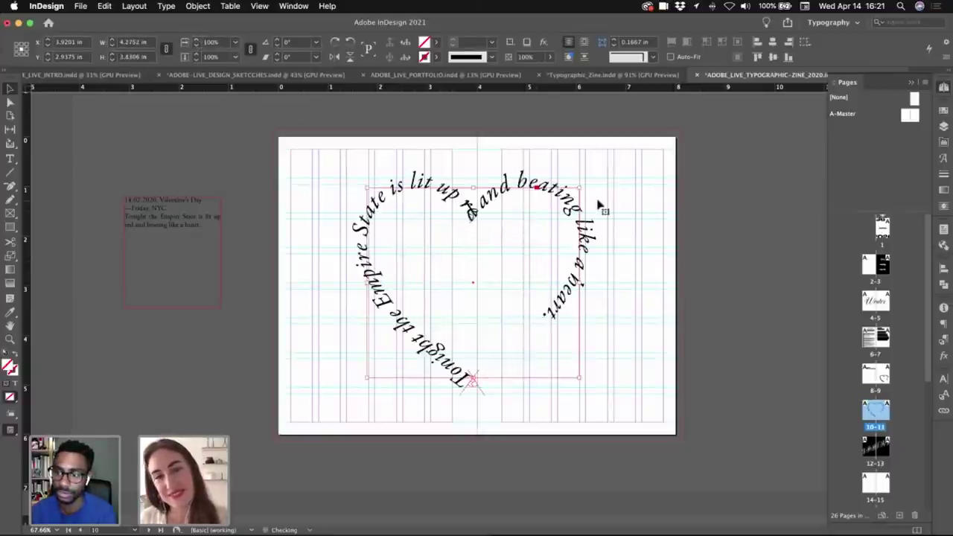
- On the original Valentine's Day spread, pages 8–9, move the plain entry text frame across the right-hand page's outer edge
{"action": "key", "text": "super+z"}
{"action": "key", "text": "super+z"}
{"action": "key", "text": "super+z"}
{"action": "key", "text": "super+z"}
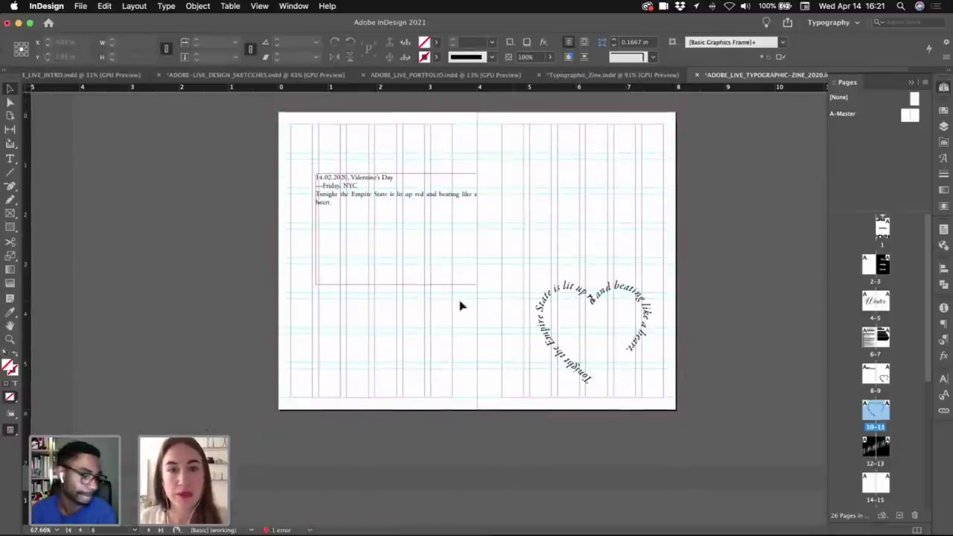
{"action": "left_click_drag", "start_coordinate": [407, 205], "coordinate": [706, 227]}
{"action": "left_click", "coordinate": [236, 194]}
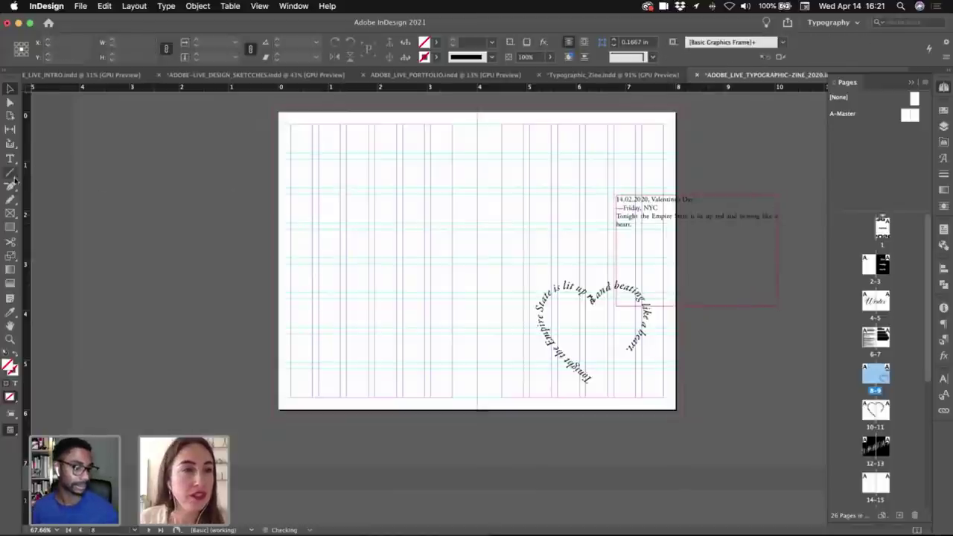
- Draw a wide ellipse about 4.72 by 1.84 in across the gutter in the upper half of spread 8–9
{"action": "left_click", "coordinate": [10, 228]}
{"action": "left_click_drag", "start_coordinate": [11, 228], "coordinate": [43, 250]}
{"action": "left_click_drag", "start_coordinate": [334, 166], "coordinate": [569, 258]}
{"action": "key", "text": "v"}
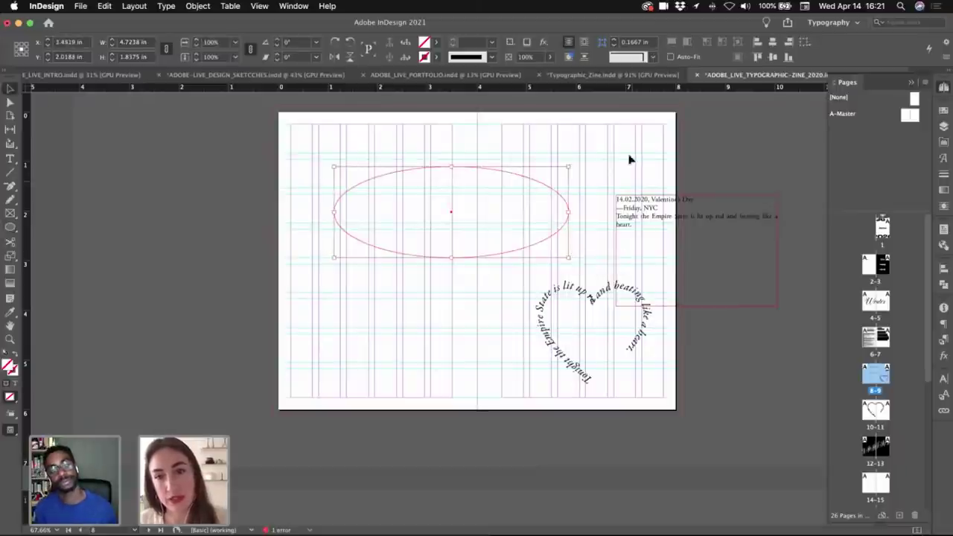
- Move the 02.01.2020 Thursday entry's text frame to the left-hand pasteboard beside spread 6–7
{"action": "left_click", "coordinate": [630, 155]}
{"action": "scroll", "coordinate": [611, 315], "scroll_direction": "up", "scroll_amount": 10}
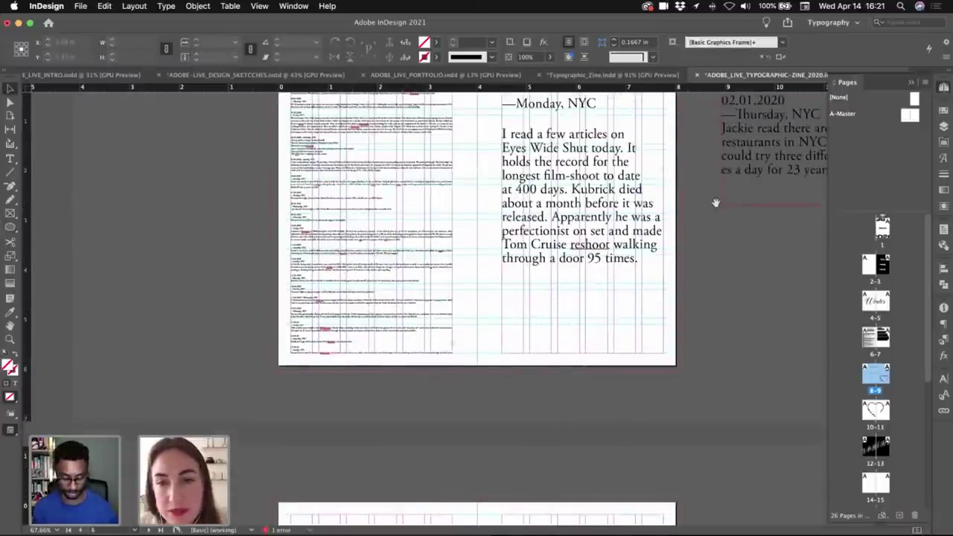
{"action": "scroll", "coordinate": [711, 224], "scroll_direction": "up", "scroll_amount": 2}
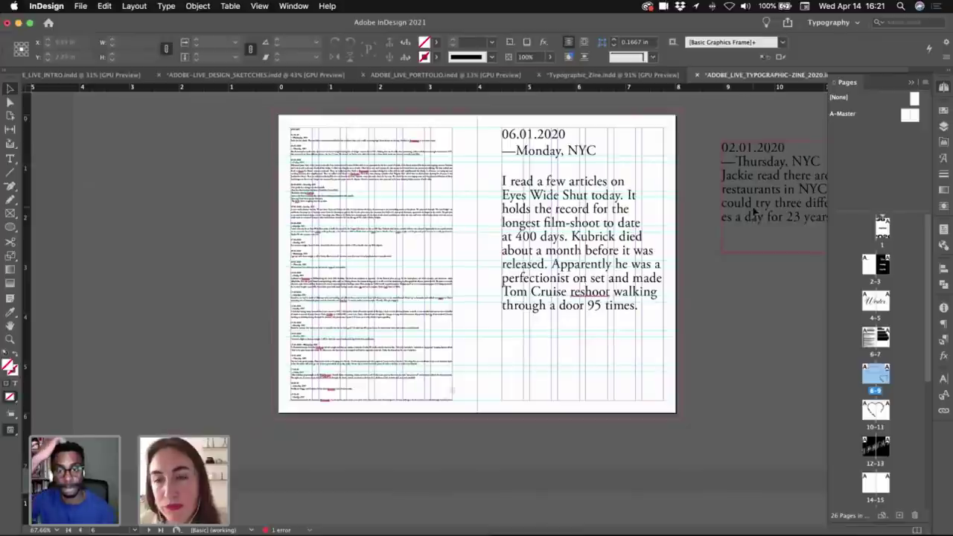
{"action": "left_click_drag", "start_coordinate": [747, 218], "coordinate": [705, 362]}
{"action": "scroll", "coordinate": [691, 361], "scroll_direction": "up", "scroll_amount": 6}
{"action": "scroll", "coordinate": [691, 362], "scroll_direction": "down", "scroll_amount": 8}
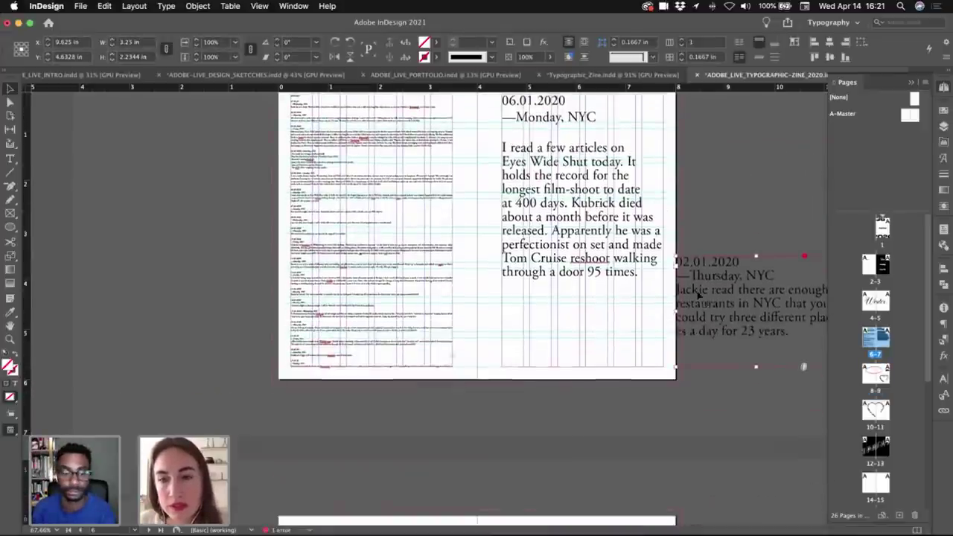
{"action": "left_click_drag", "start_coordinate": [713, 308], "coordinate": [120, 302]}
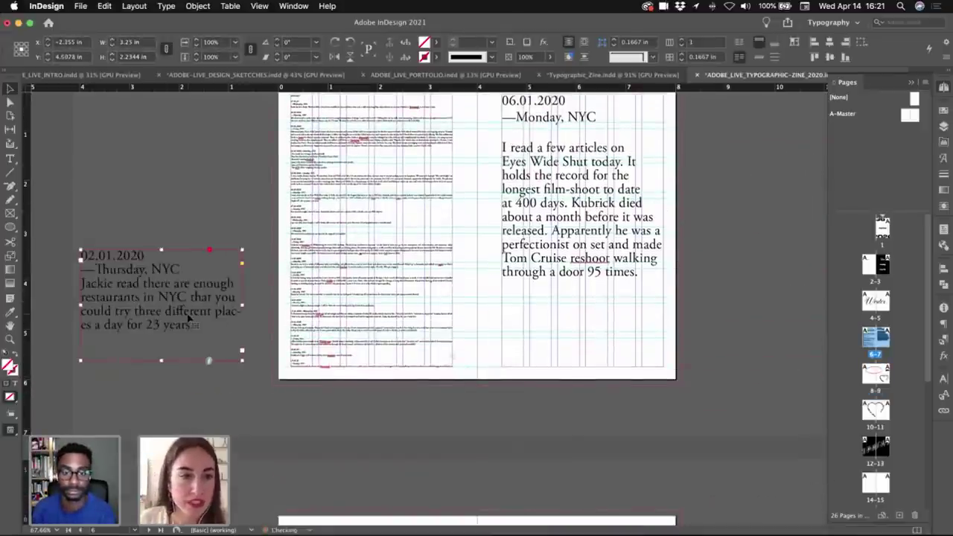
- Copy the body text of the 02.01.2020 entry, without its date and place lines
{"action": "double_click", "coordinate": [193, 325]}
{"action": "left_click_drag", "start_coordinate": [195, 326], "coordinate": [56, 285]}
{"action": "key", "text": "cmd+c"}
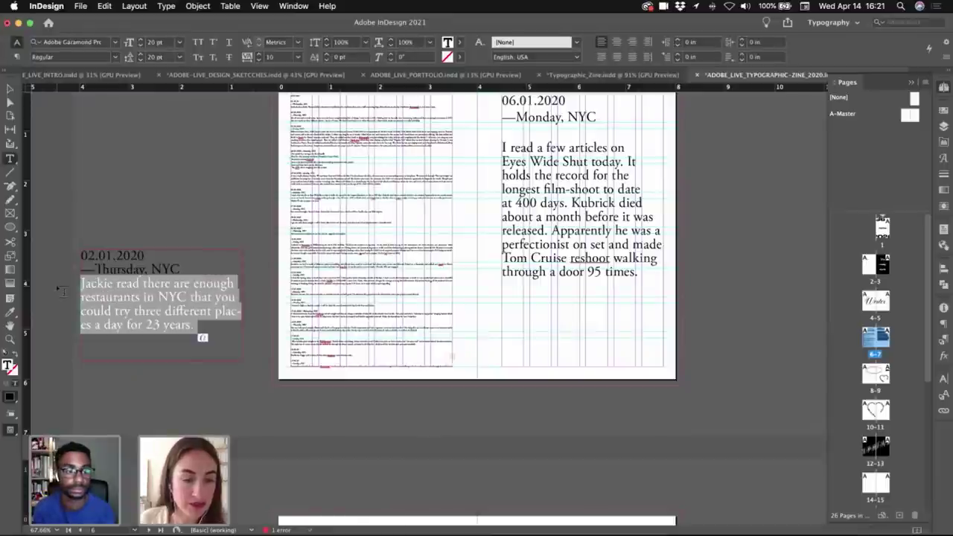
{"action": "key", "text": "Escape"}
- Reduce the height of the ellipse on spread 8–9 to about 1.74 in
{"action": "scroll", "coordinate": [419, 236], "scroll_direction": "down", "scroll_amount": 10}
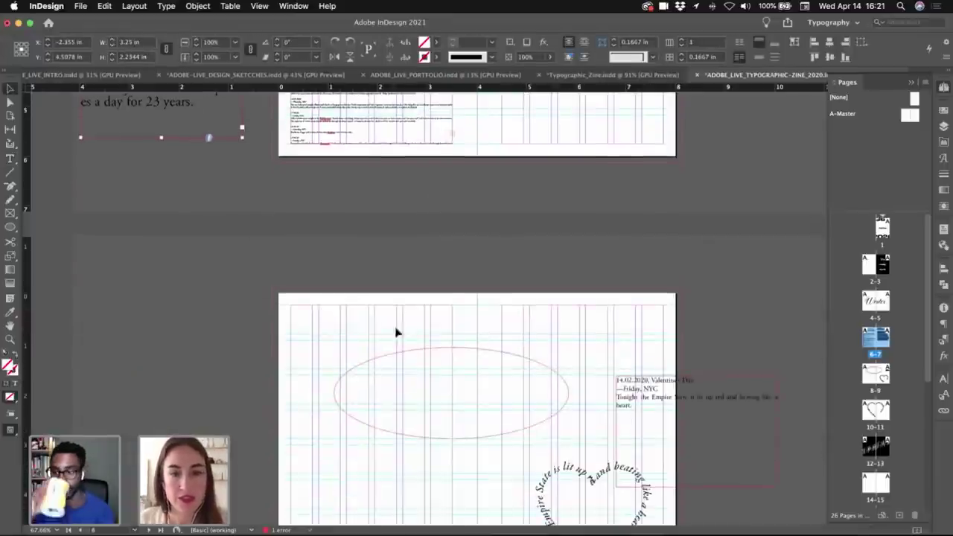
{"action": "left_click_drag", "start_coordinate": [487, 350], "coordinate": [540, 283]}
{"action": "left_click", "coordinate": [419, 441]}
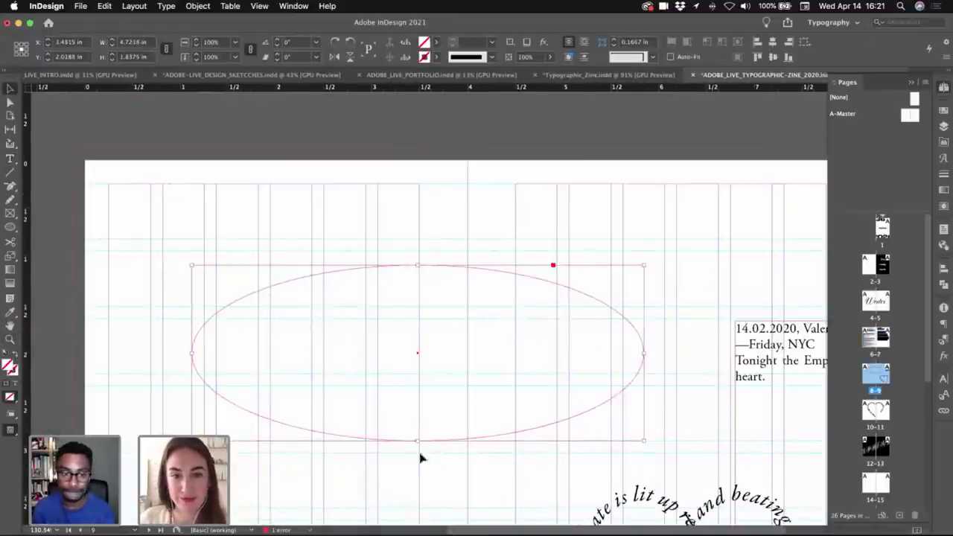
{"action": "left_click_drag", "start_coordinate": [416, 440], "coordinate": [417, 430]}
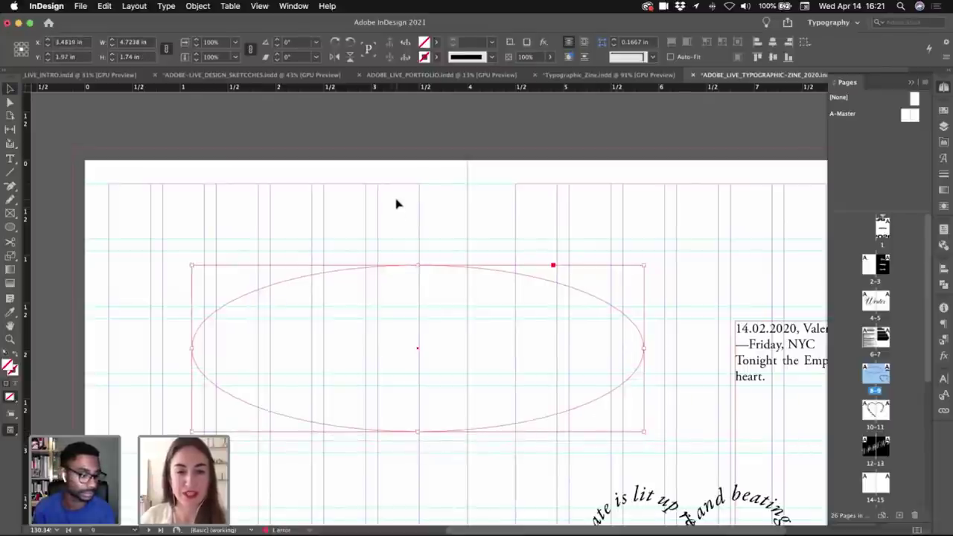
- Place the copied entry text along the ellipse's outline with Type on a Path, starting at its upper left
{"action": "left_click_drag", "start_coordinate": [384, 203], "coordinate": [422, 328]}
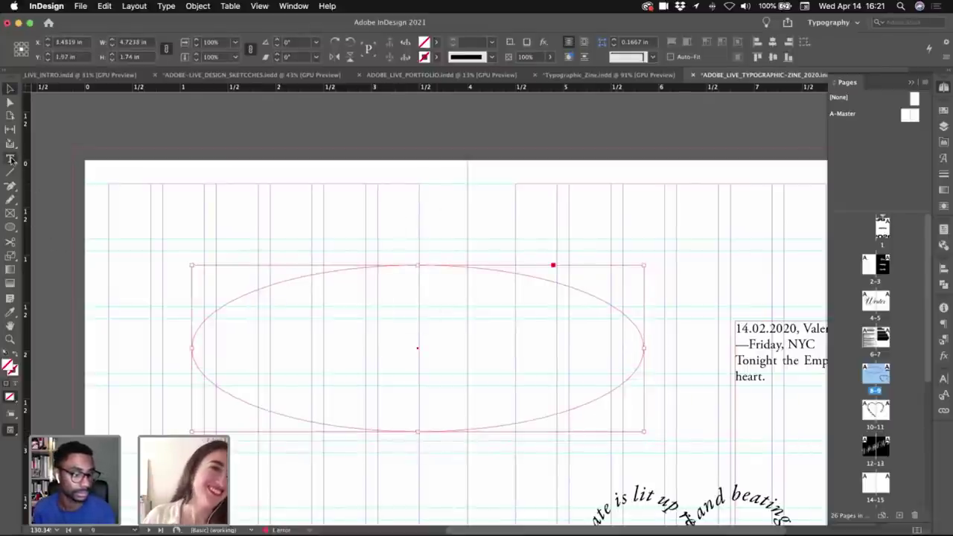
{"action": "left_click", "coordinate": [10, 159]}
{"action": "left_click_drag", "start_coordinate": [10, 160], "coordinate": [45, 186]}
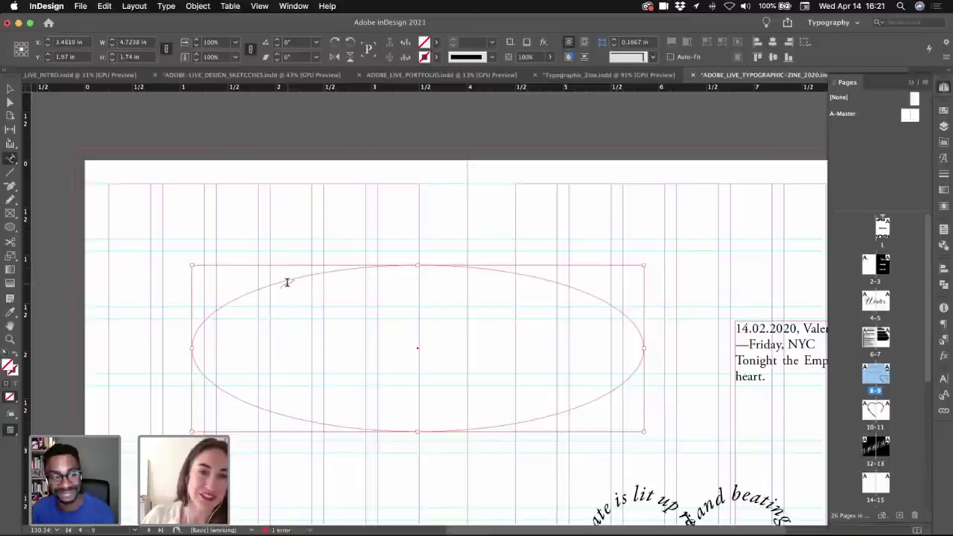
{"action": "left_click", "coordinate": [283, 279]}
{"action": "key", "text": "cmd+v"}
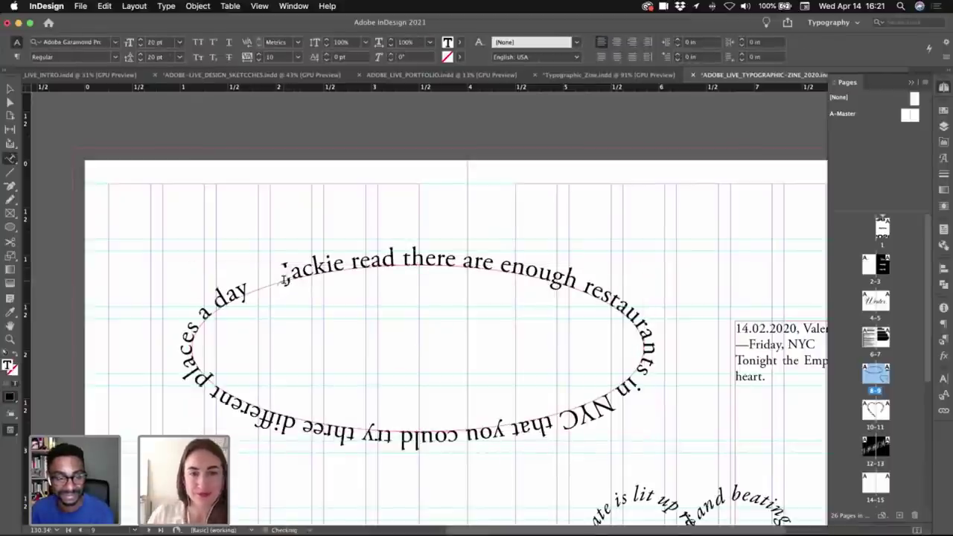
- Reduce the font size of all the text on the ellipse until the whole sentence fits around the path
{"action": "key", "text": "cmd+a"}
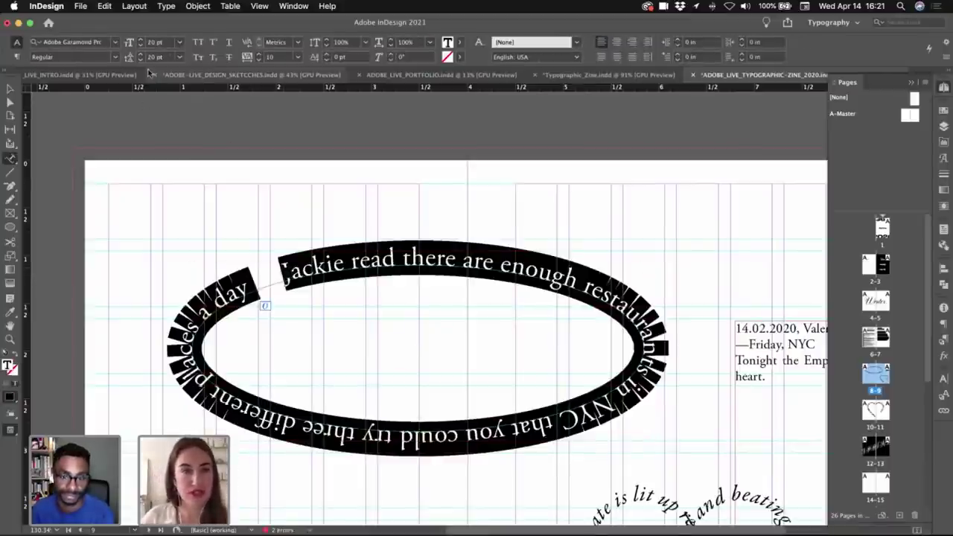
{"action": "left_click", "coordinate": [140, 47]}
{"action": "left_click", "coordinate": [139, 46]}
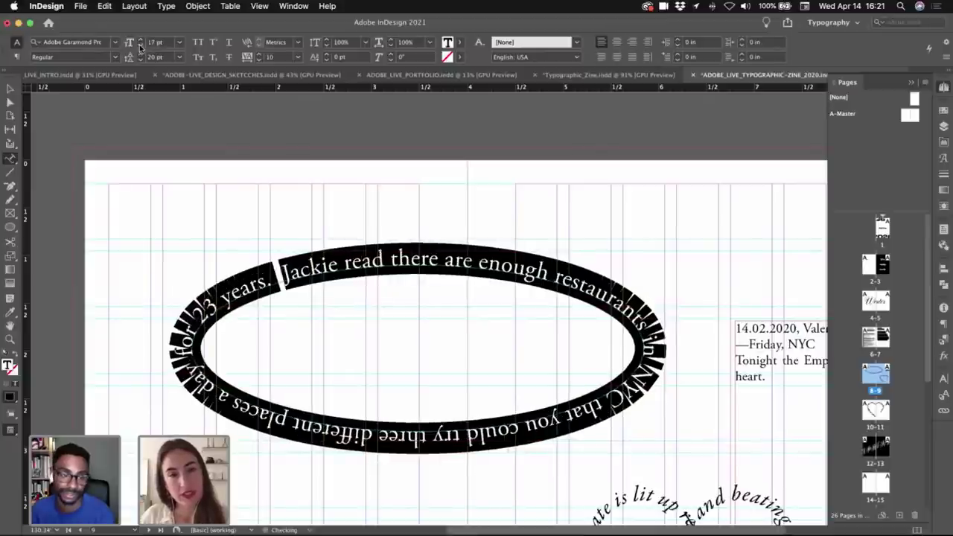
{"action": "left_click", "coordinate": [139, 46]}
{"action": "left_click", "coordinate": [10, 89]}
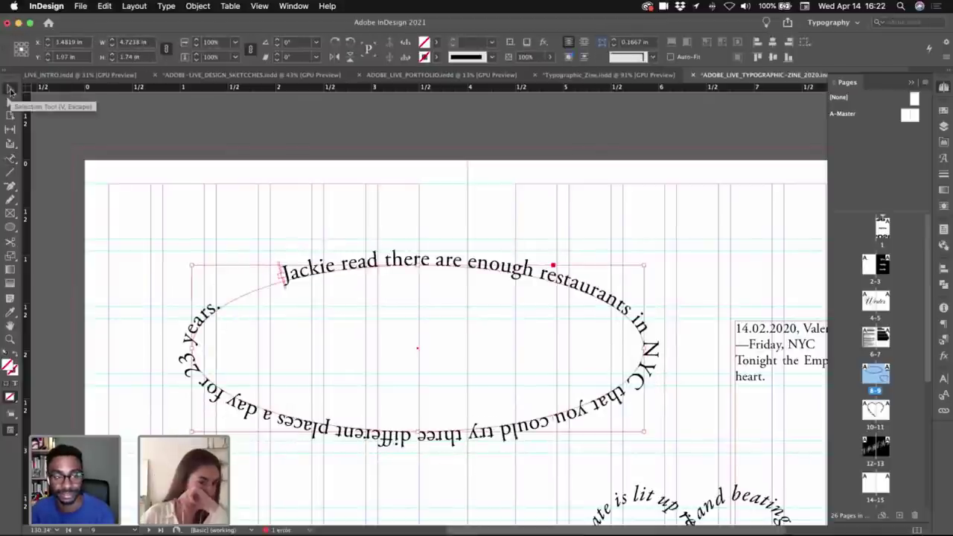
- Shift the start point of the text slightly counter-clockwise along the ellipse
{"action": "left_click", "coordinate": [216, 238]}
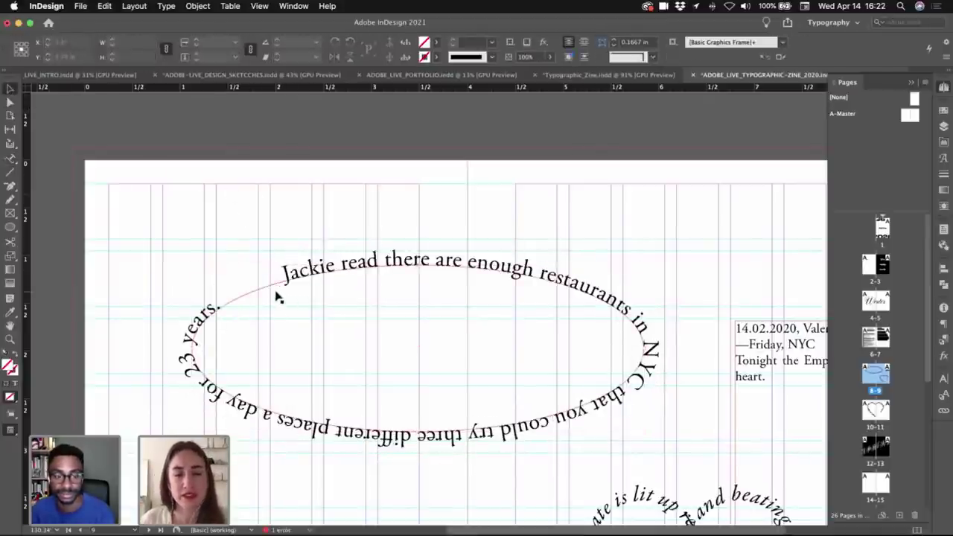
{"action": "left_click_drag", "start_coordinate": [277, 250], "coordinate": [322, 327]}
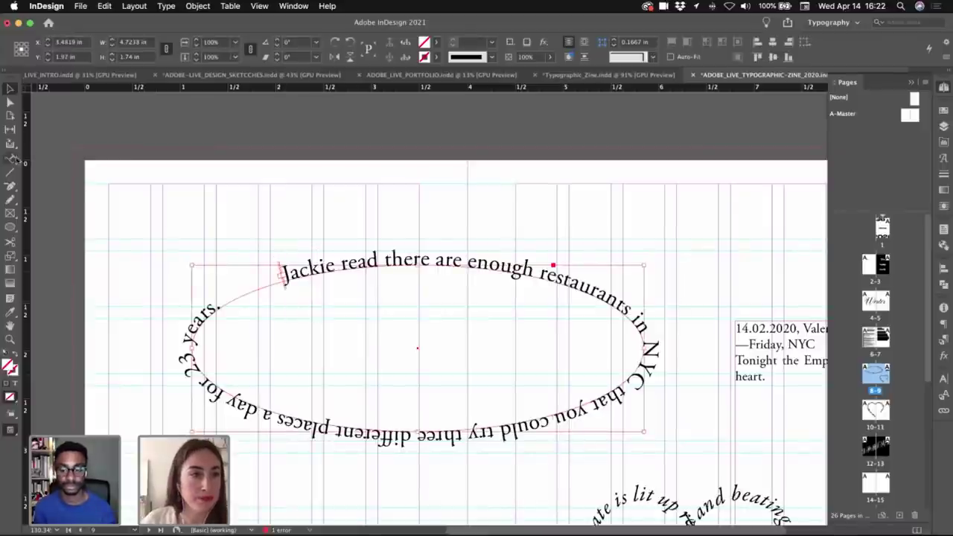
{"action": "left_click", "coordinate": [10, 161]}
{"action": "left_click", "coordinate": [11, 161]}
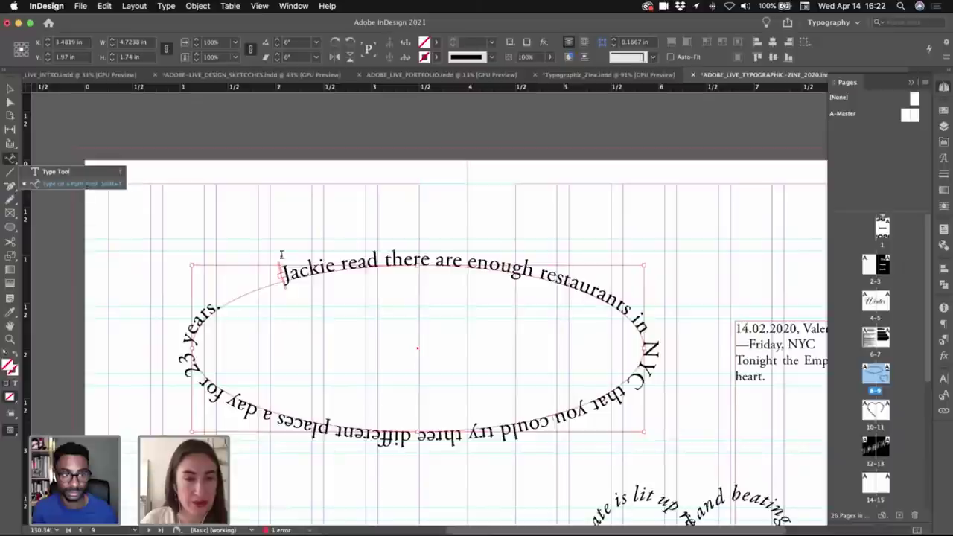
{"action": "left_click", "coordinate": [88, 184]}
{"action": "left_click", "coordinate": [10, 88]}
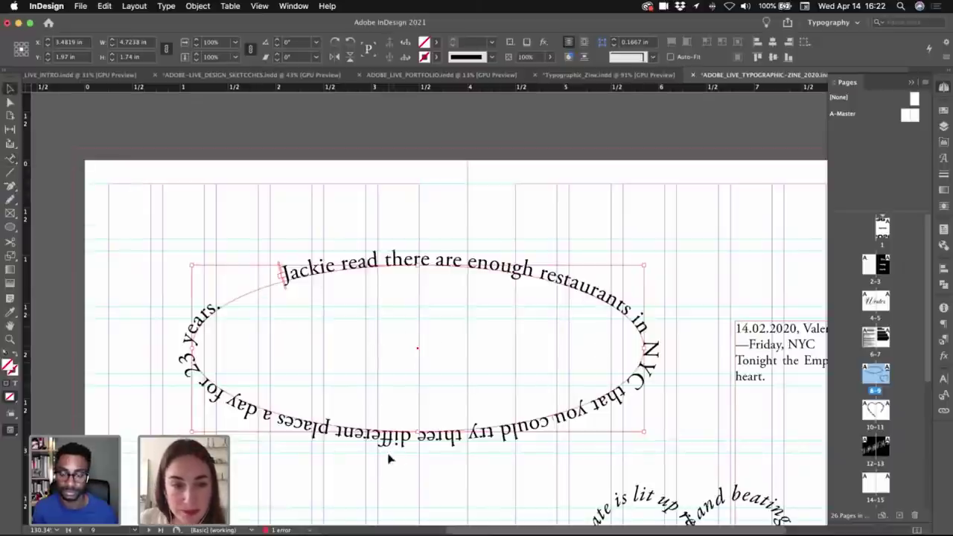
{"action": "left_click", "coordinate": [458, 460]}
{"action": "left_click", "coordinate": [609, 408]}
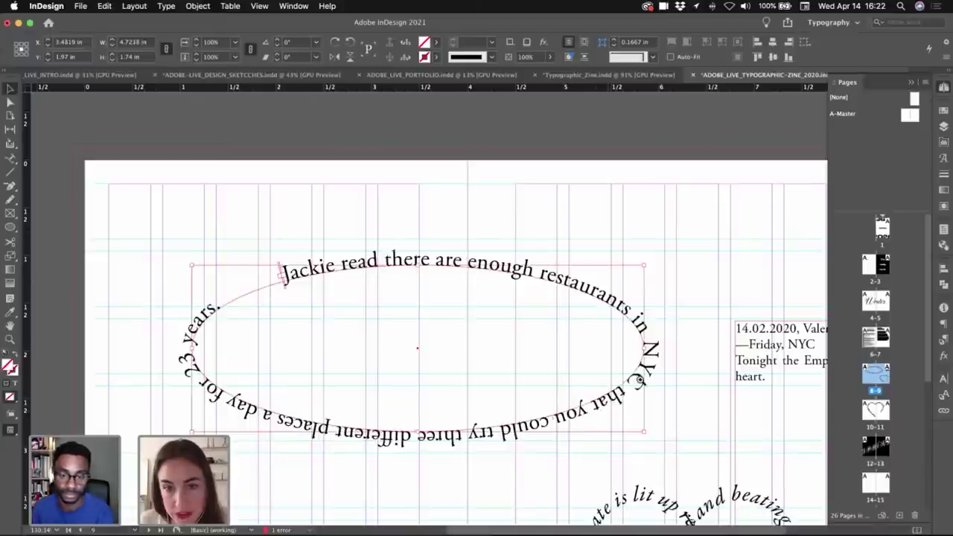
{"action": "key", "text": "z"}
{"action": "left_click_drag", "start_coordinate": [634, 385], "coordinate": [645, 386]}
{"action": "key", "text": "v"}
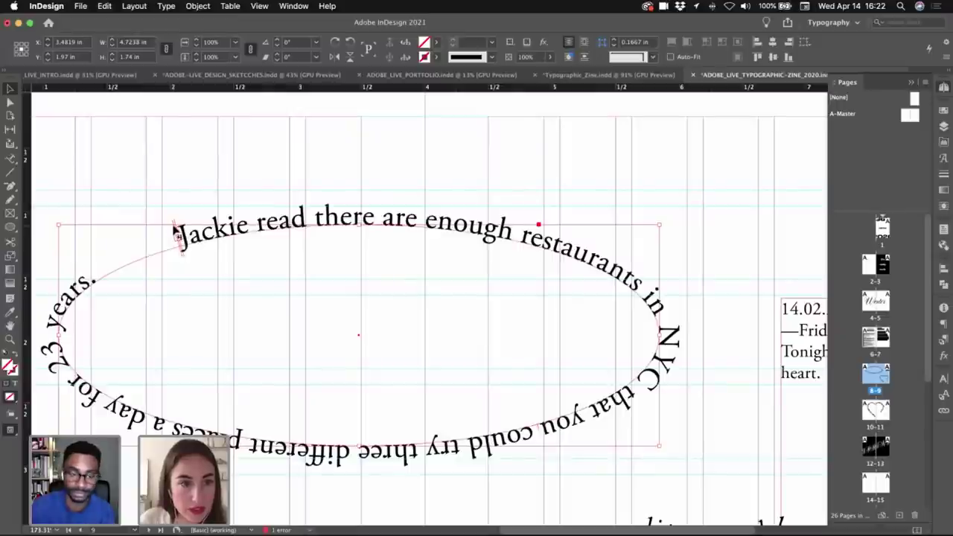
{"action": "mouse_move", "coordinate": [173, 228]}
{"action": "left_mouse_down"}
{"action": "mouse_move", "coordinate": [128, 234]}
{"action": "mouse_move", "coordinate": [158, 230]}
{"action": "left_mouse_up"}
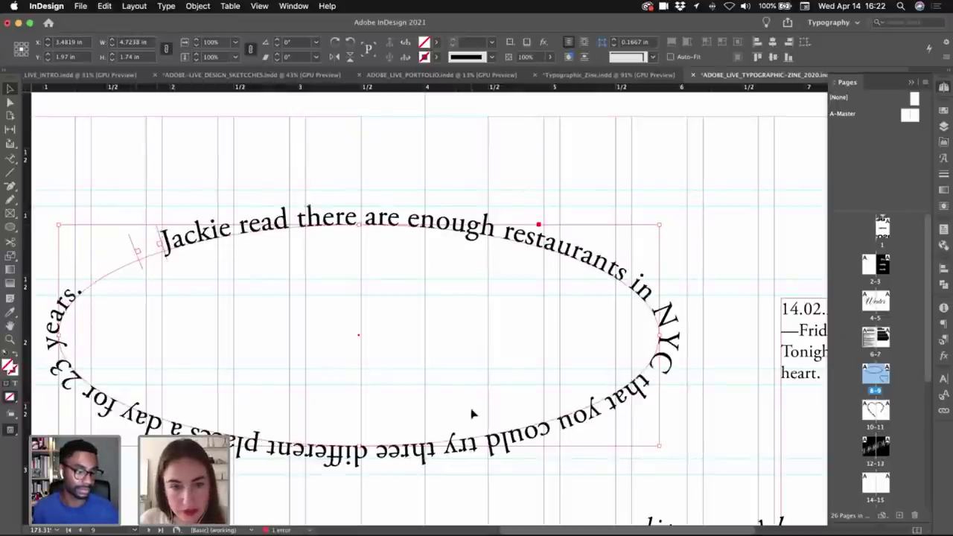
- Reshape the text ellipse to a rounder oval about 3.51 in wide and 2.7 in high
{"action": "scroll", "coordinate": [468, 303], "scroll_direction": "down", "scroll_amount": 3}
{"action": "left_click_drag", "start_coordinate": [378, 325], "coordinate": [379, 418]}
{"action": "left_click_drag", "start_coordinate": [612, 286], "coordinate": [492, 286]}
- Fill the text oval with Black and preview the spread without guides
{"action": "left_click", "coordinate": [945, 111]}
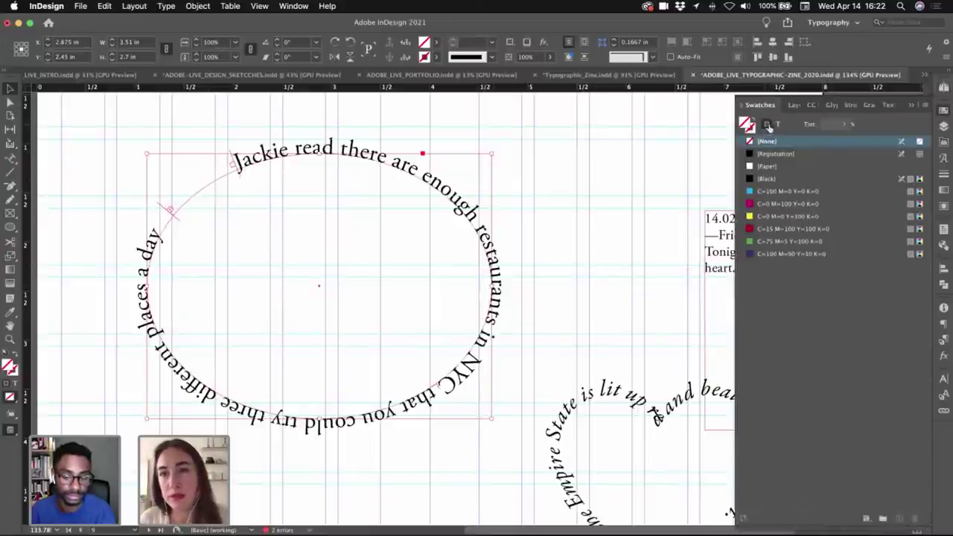
{"action": "left_click", "coordinate": [778, 124]}
{"action": "left_click", "coordinate": [768, 179]}
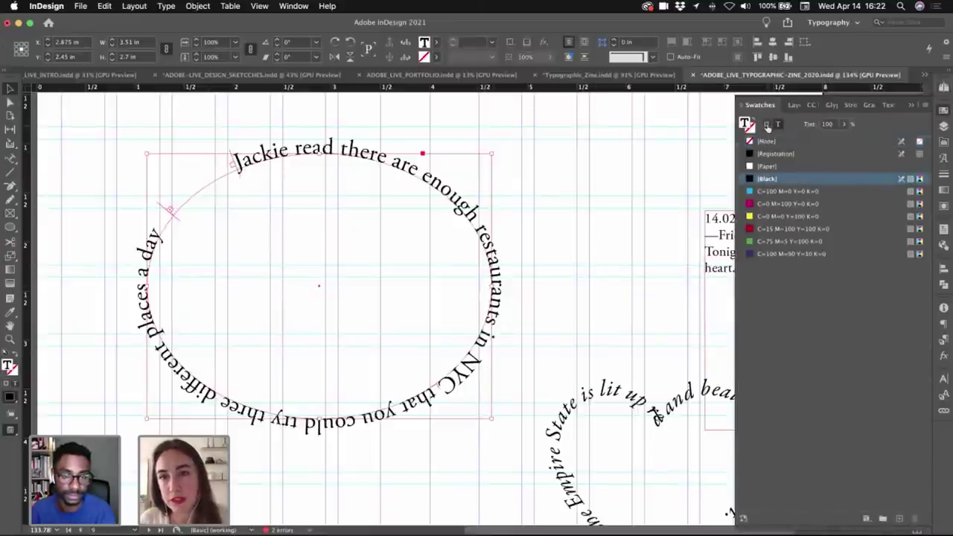
{"action": "left_click", "coordinate": [768, 125]}
{"action": "left_click", "coordinate": [767, 178]}
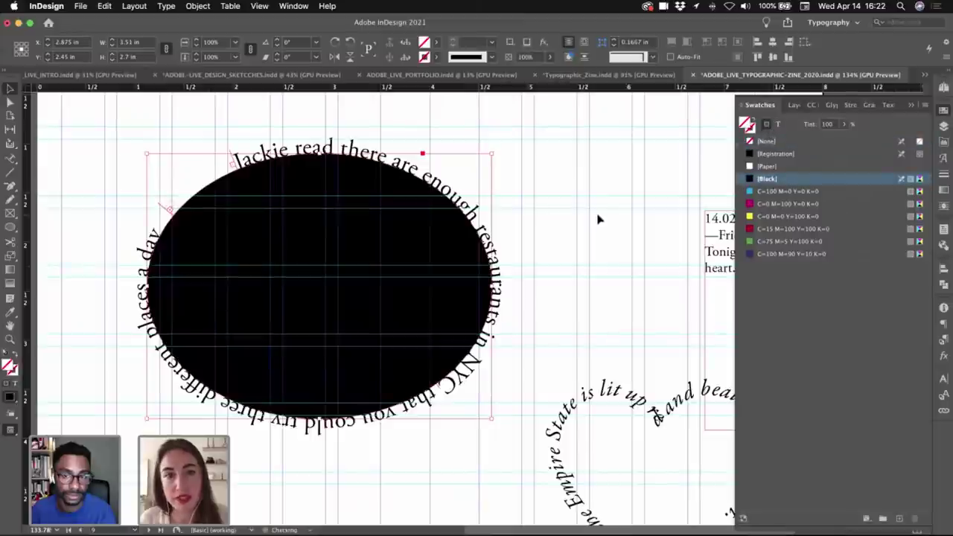
{"action": "left_click", "coordinate": [729, 201]}
{"action": "left_click", "coordinate": [911, 105]}
{"action": "key", "text": "w"}
- Reduce the height of the text oval to about 2.46 in and view the spread
{"action": "left_click", "coordinate": [439, 335]}
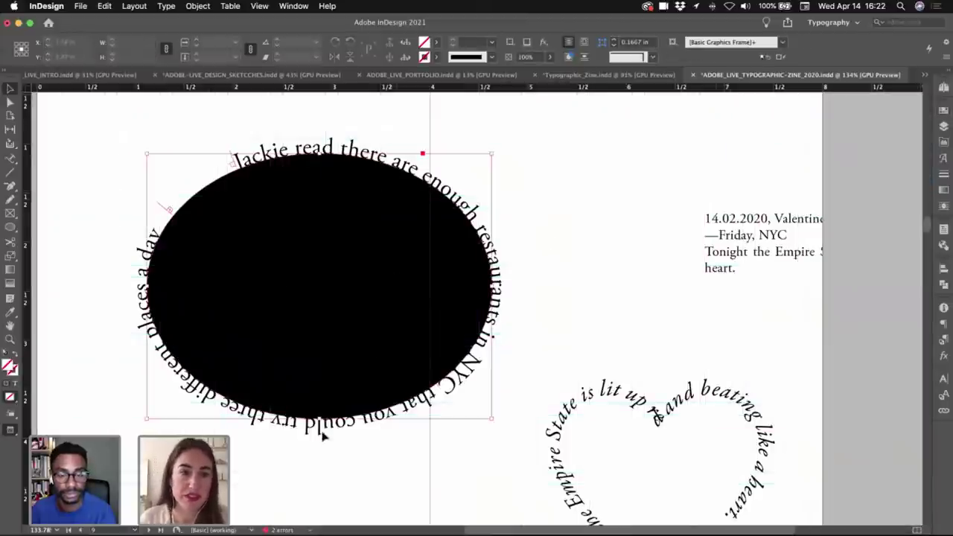
{"action": "left_click_drag", "start_coordinate": [320, 418], "coordinate": [316, 388]}
{"action": "left_click", "coordinate": [569, 291]}
{"action": "key", "text": "super+0"}
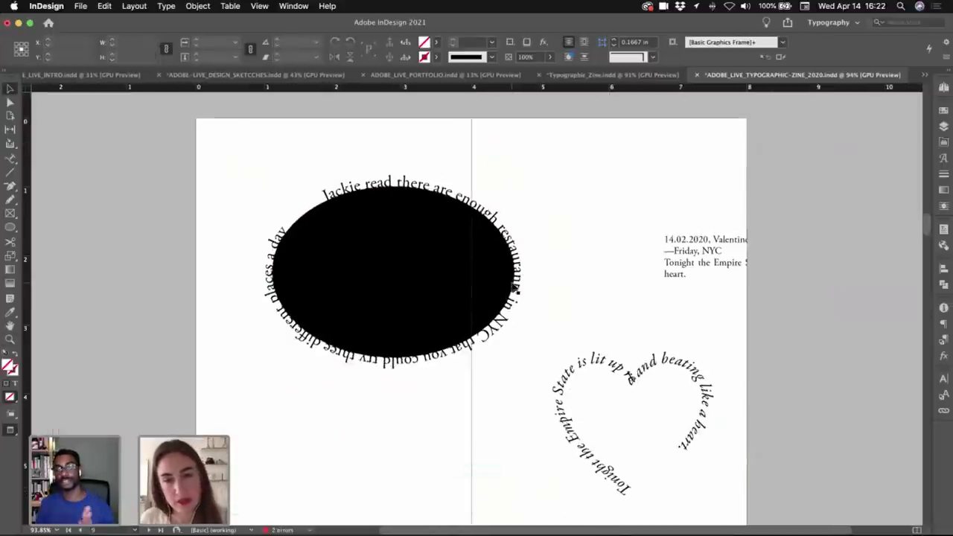
- Show the guides again and set the text oval's fill to None
{"action": "key", "text": "w"}
{"action": "left_click", "coordinate": [468, 300]}
{"action": "left_click", "coordinate": [944, 111]}
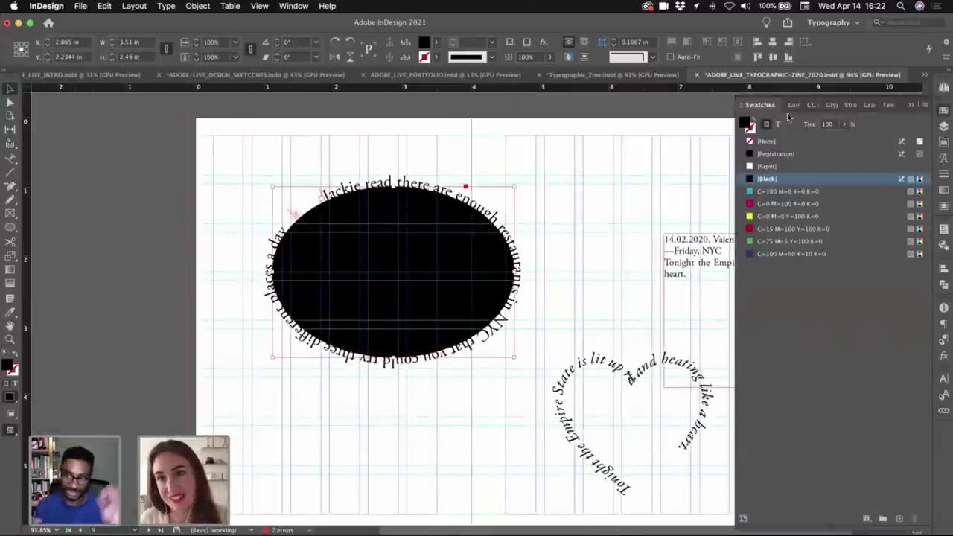
{"action": "left_click", "coordinate": [761, 143]}
{"action": "left_click", "coordinate": [922, 109]}
{"action": "left_click", "coordinate": [579, 213]}
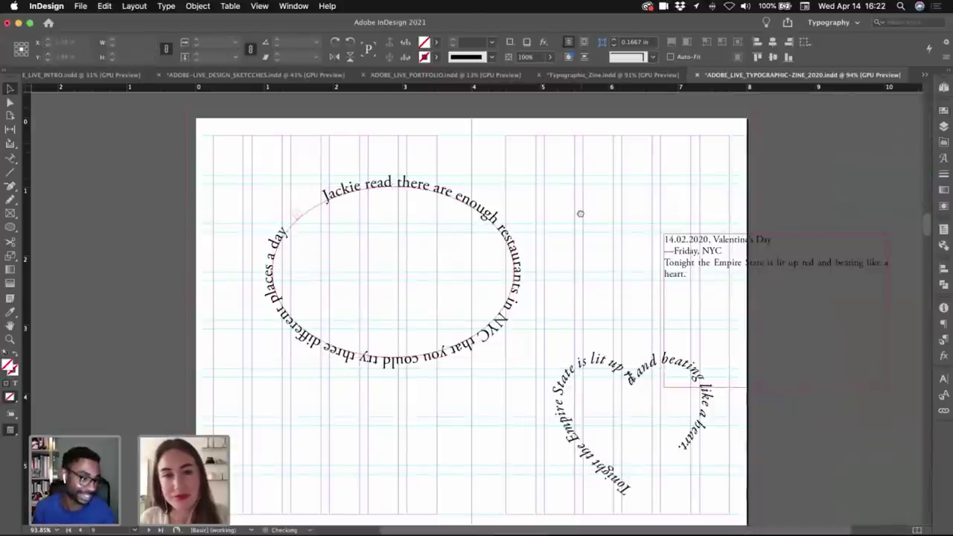
- Copy the body text of the 06.01.2020 Monday entry on page 7
{"action": "left_click_drag", "start_coordinate": [578, 213], "coordinate": [536, 365]}
{"action": "left_click_drag", "start_coordinate": [551, 291], "coordinate": [520, 405]}
{"action": "left_click_drag", "start_coordinate": [555, 117], "coordinate": [542, 276]}
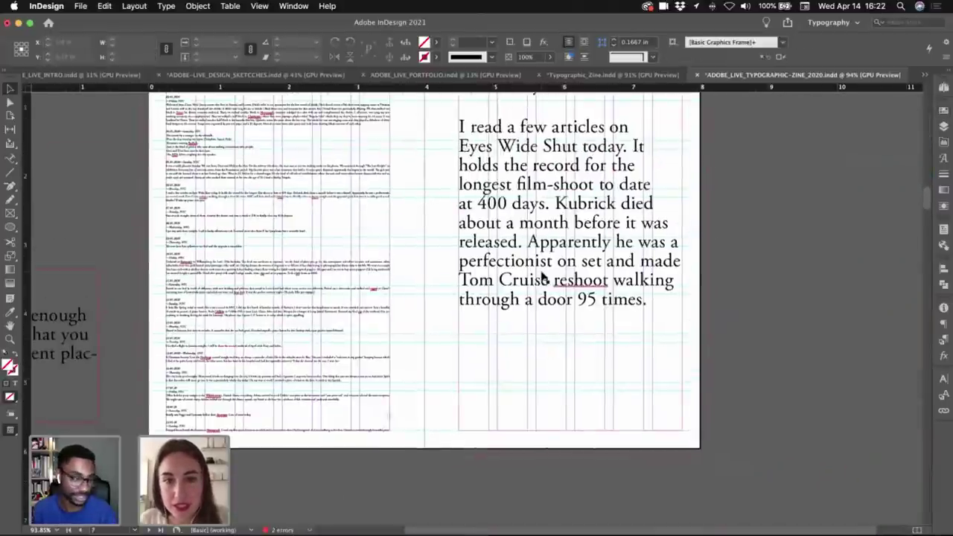
{"action": "double_click", "coordinate": [543, 276]}
{"action": "left_click_drag", "start_coordinate": [657, 303], "coordinate": [452, 137]}
{"action": "key", "text": "Escape"}
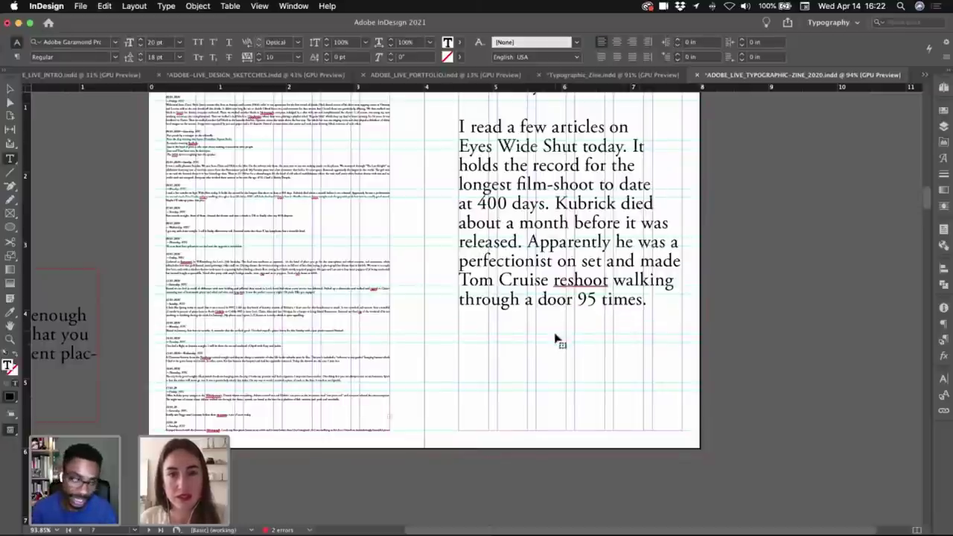
- Move the oval text on spread 8–9 up and right to about X 4.87 in, Y 0.99 in, overlapping the page's top edge
{"action": "left_click", "coordinate": [554, 378], "text": "alt+super"}
{"action": "left_click_drag", "start_coordinate": [589, 403], "coordinate": [583, 293]}
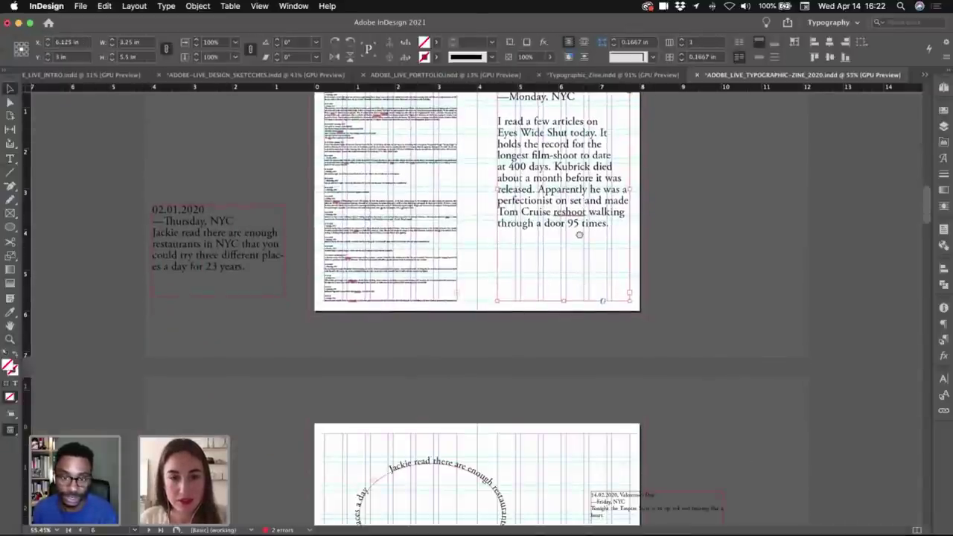
{"action": "scroll", "coordinate": [584, 292], "scroll_direction": "down", "scroll_amount": 5}
{"action": "left_click", "coordinate": [488, 354]}
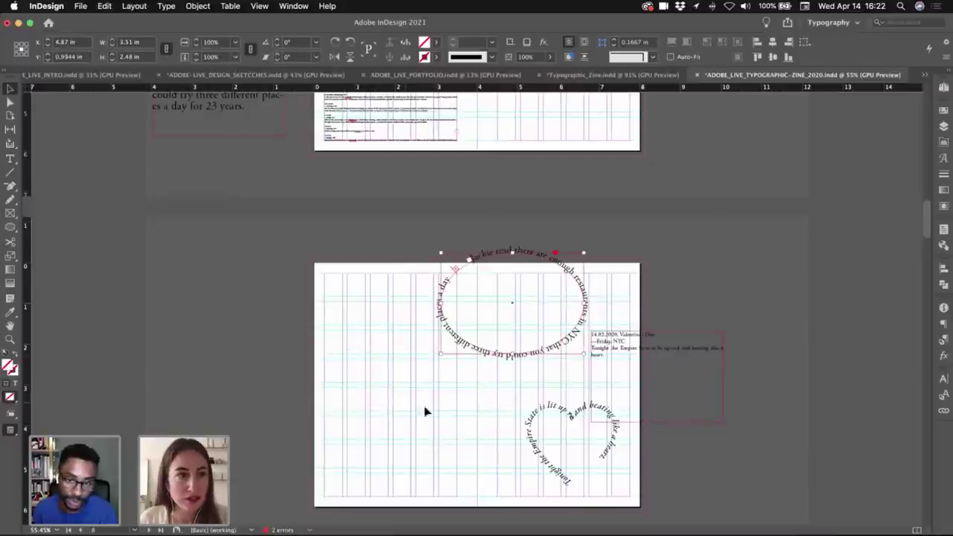
- Draw a freehand Pencil path about 5.46 by 3.96 in across the lower part of spread 8–9
{"action": "scroll", "coordinate": [181, 229], "scroll_direction": "down", "scroll_amount": 2}
{"action": "left_click", "coordinate": [445, 447], "text": "super"}
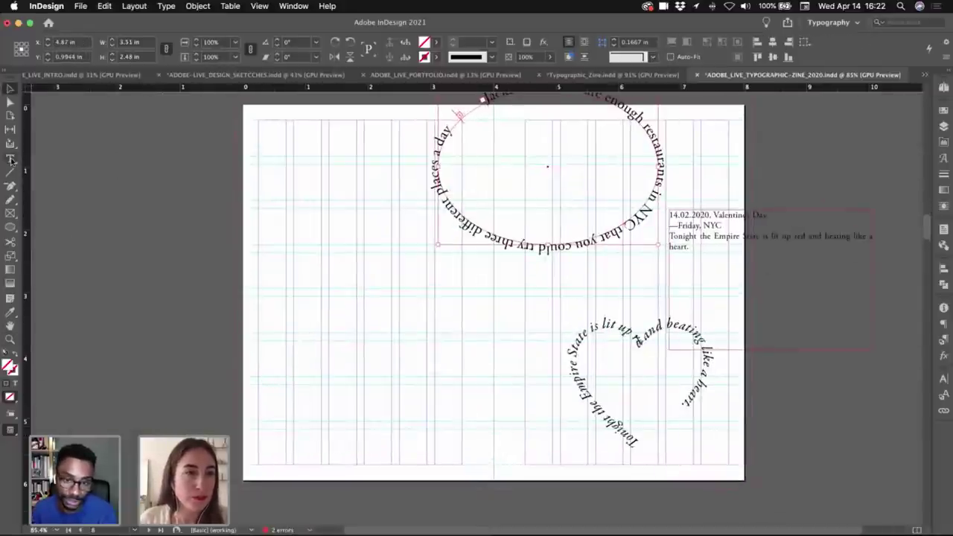
{"action": "left_click", "coordinate": [10, 199]}
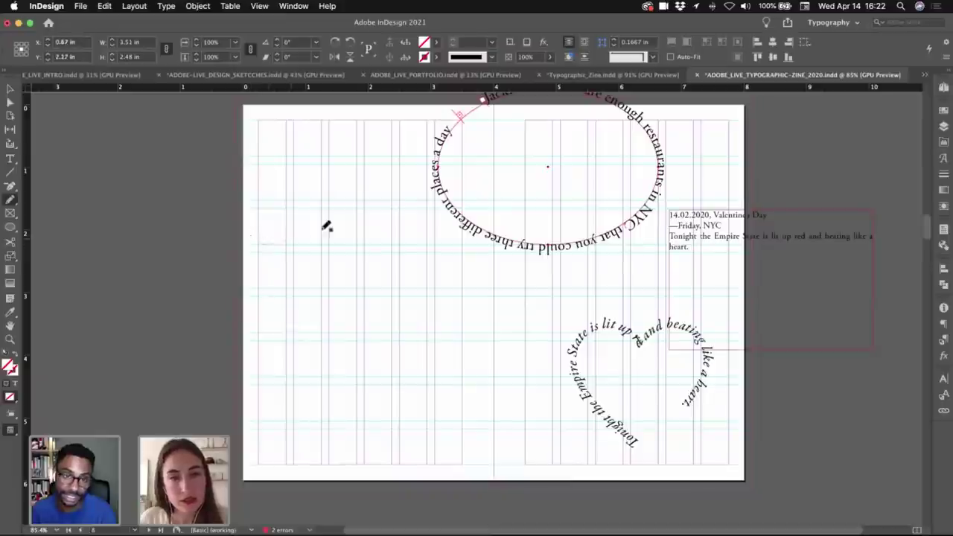
{"action": "mouse_move", "coordinate": [326, 227]}
{"action": "left_mouse_down"}
{"action": "mouse_move", "coordinate": [366, 267]}
{"action": "mouse_move", "coordinate": [308, 318]}
{"action": "mouse_move", "coordinate": [307, 370]}
{"action": "mouse_move", "coordinate": [494, 300]}
{"action": "mouse_move", "coordinate": [534, 345]}
{"action": "mouse_move", "coordinate": [457, 385]}
{"action": "mouse_move", "coordinate": [458, 452]}
{"action": "mouse_move", "coordinate": [549, 449]}
{"action": "mouse_move", "coordinate": [598, 469]}
{"action": "mouse_move", "coordinate": [619, 453]}
{"action": "left_mouse_up"}
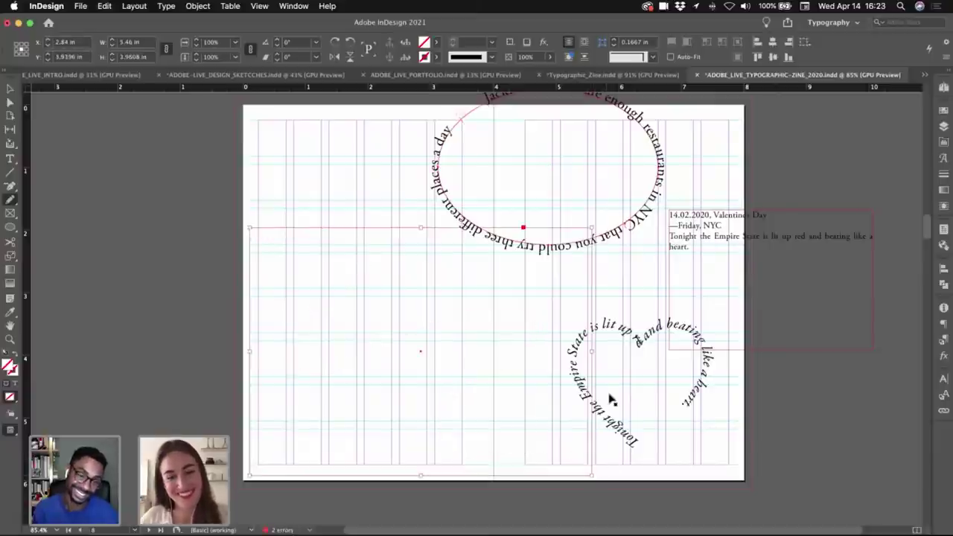
- Copy the body text of the 06.01.2020 Monday entry on page 7 again and return to spread 8–9
{"action": "key", "text": "v"}
{"action": "left_click_drag", "start_coordinate": [611, 202], "coordinate": [621, 402]}
{"action": "left_click_drag", "start_coordinate": [596, 168], "coordinate": [626, 386]}
{"action": "left_click_drag", "start_coordinate": [633, 204], "coordinate": [623, 478]}
{"action": "key", "text": "t"}
{"action": "left_click_drag", "start_coordinate": [692, 366], "coordinate": [554, 255]}
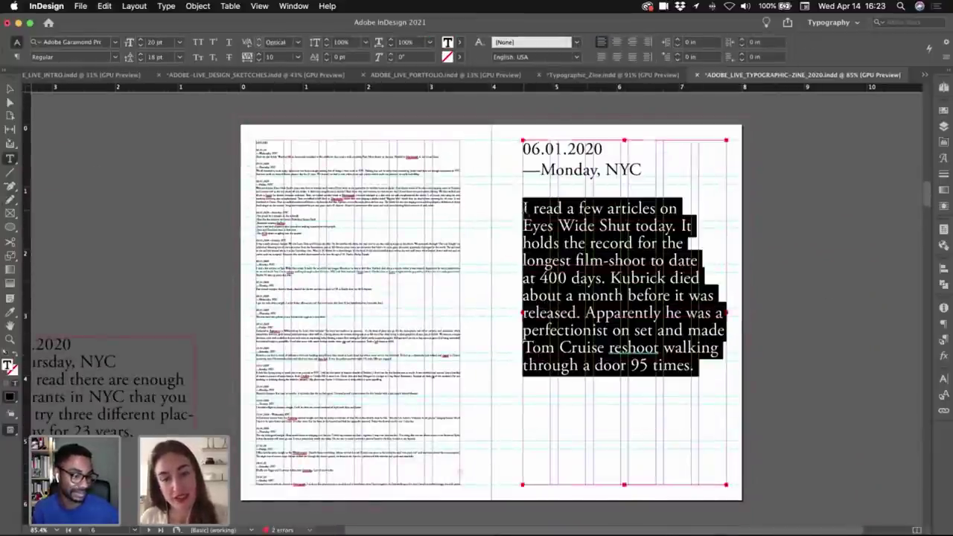
{"action": "key", "text": "Escape"}
{"action": "left_click_drag", "start_coordinate": [445, 382], "coordinate": [434, 95]}
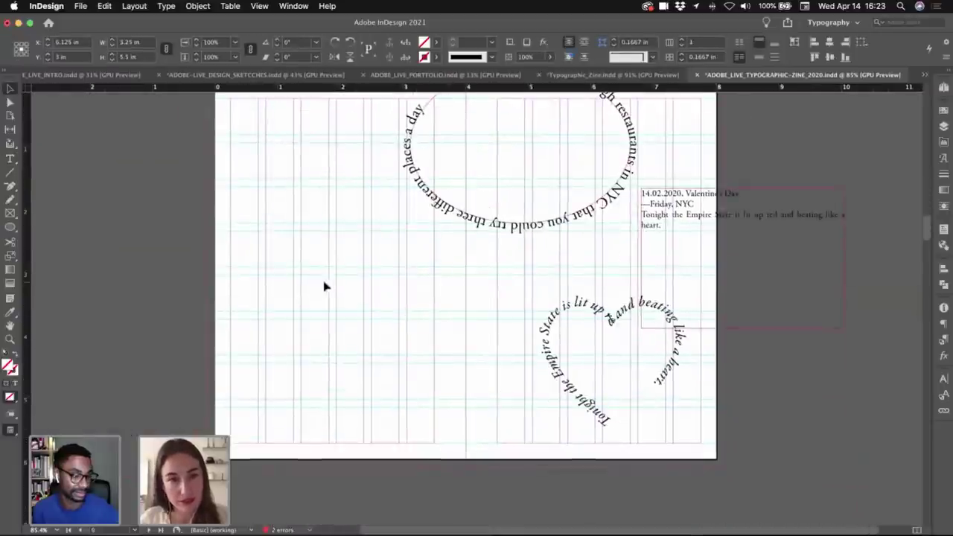
- Try to paste the copied entry along the unstroked freehand path with the Type on a Path tool, and undo the paste
{"action": "left_click_drag", "start_coordinate": [292, 223], "coordinate": [335, 341]}
{"action": "key", "text": "w"}
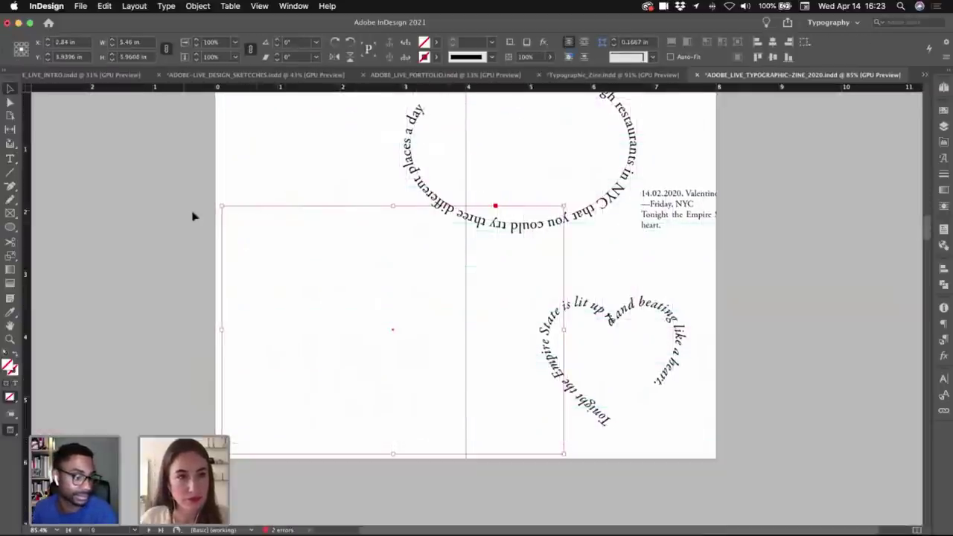
{"action": "key", "text": "w"}
{"action": "left_click", "coordinate": [12, 161]}
{"action": "left_click_drag", "start_coordinate": [14, 162], "coordinate": [44, 186]}
{"action": "key", "text": "Delete"}
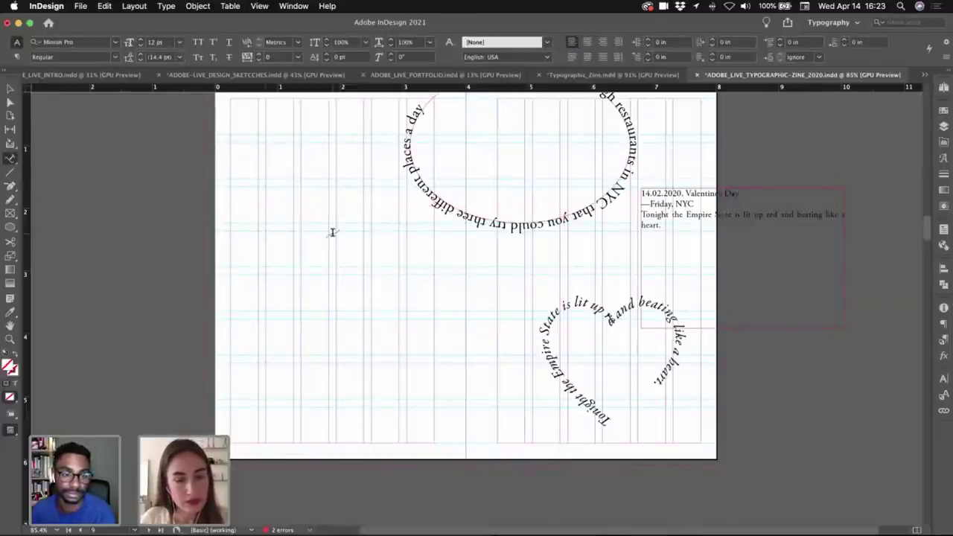
{"action": "key", "text": "super+v"}
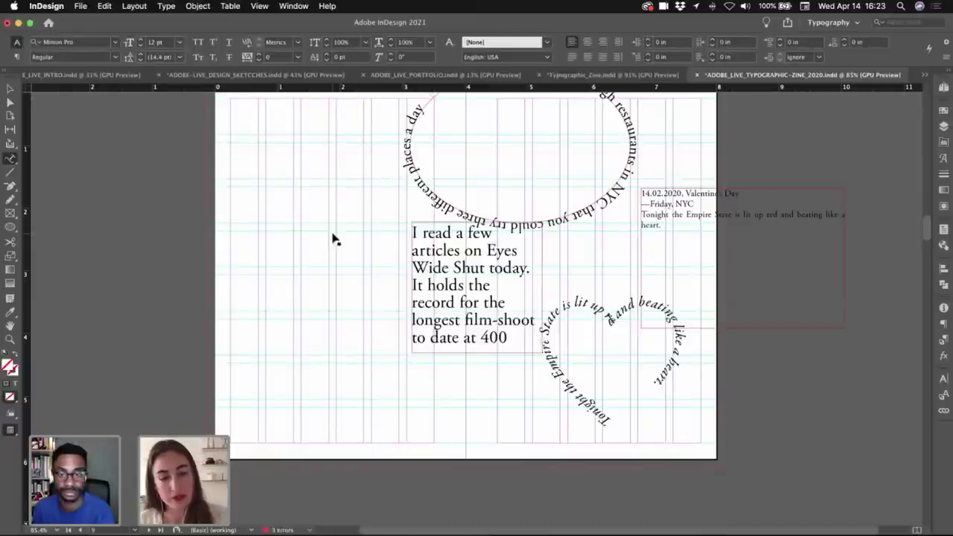
{"action": "key", "text": "super+z"}
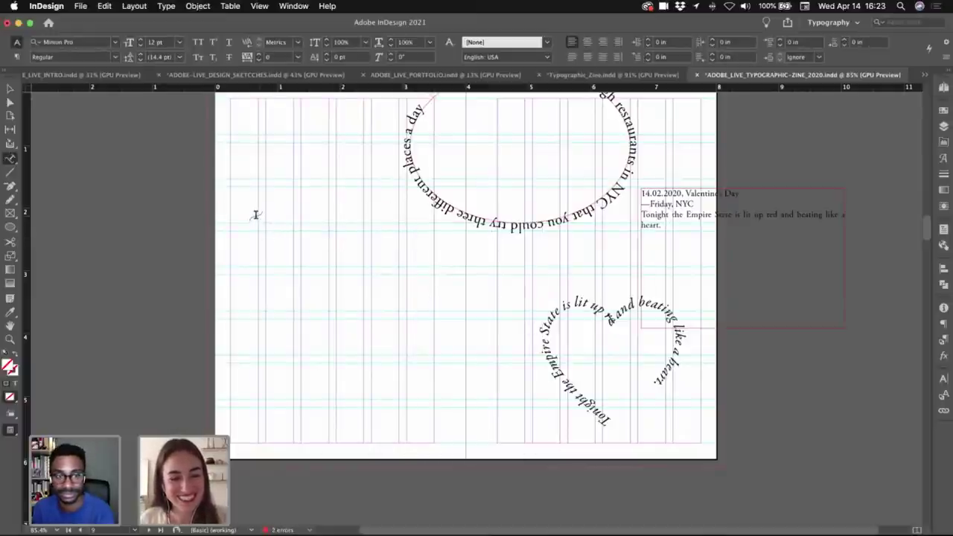
- Select the freehand path on spread 8–9 and set its stroke colour to Black
{"action": "key", "text": "w"}
{"action": "key", "text": "v"}
{"action": "key", "text": "w"}
{"action": "left_click_drag", "start_coordinate": [224, 189], "coordinate": [555, 291]}
{"action": "left_click", "coordinate": [942, 122]}
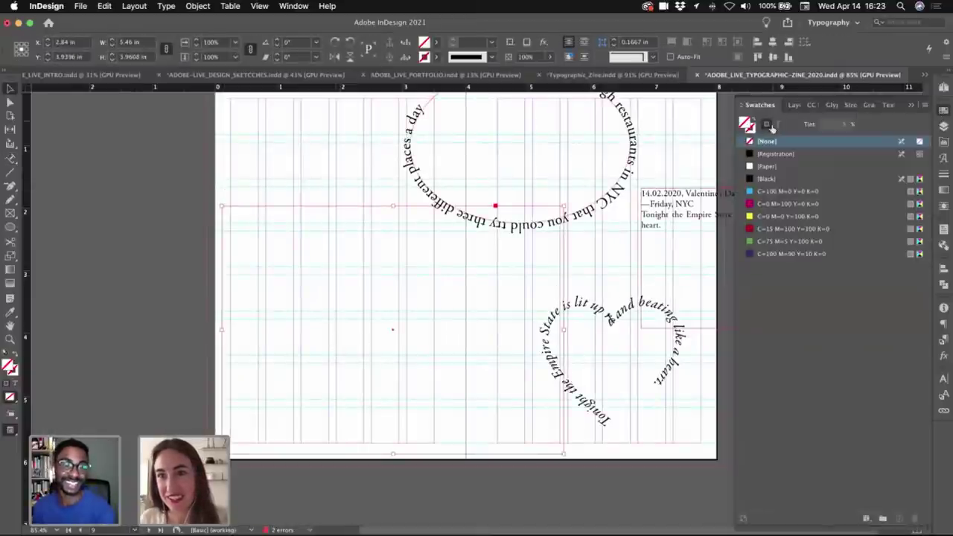
{"action": "left_click", "coordinate": [748, 134]}
{"action": "left_click", "coordinate": [767, 178]}
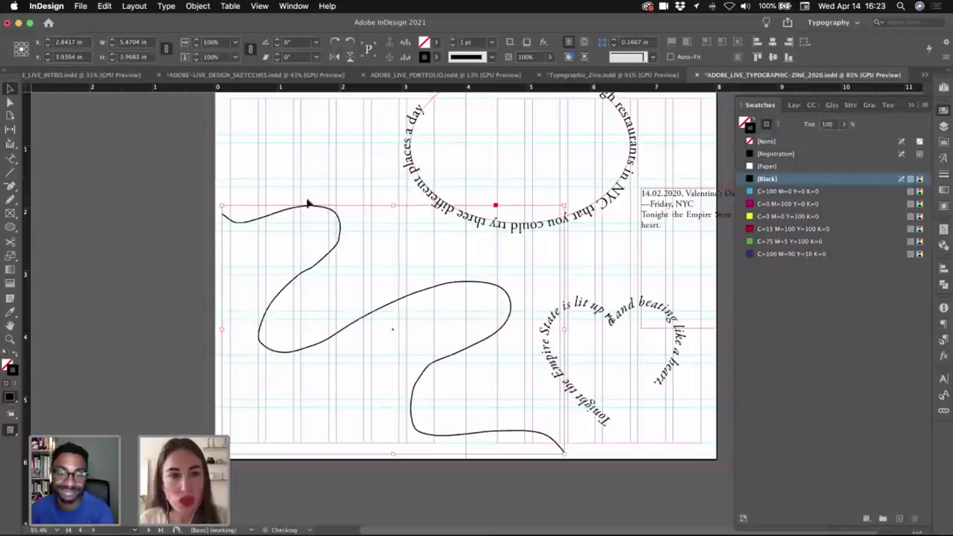
- Paste the copied 06.01.2020 entry along the freehand path with the Type on a Path tool and set the path's stroke to None
{"action": "left_click", "coordinate": [12, 160]}
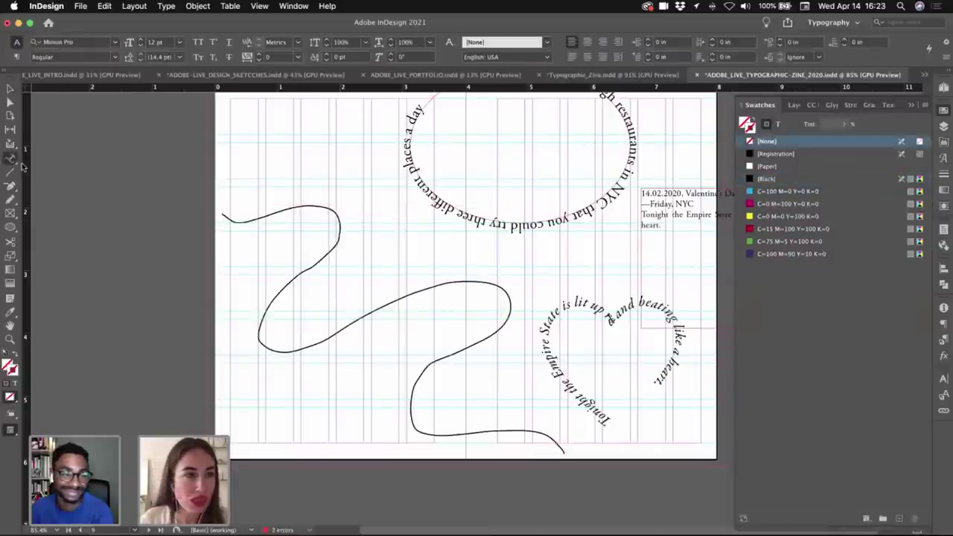
{"action": "left_click", "coordinate": [231, 221]}
{"action": "key", "text": "super+v"}
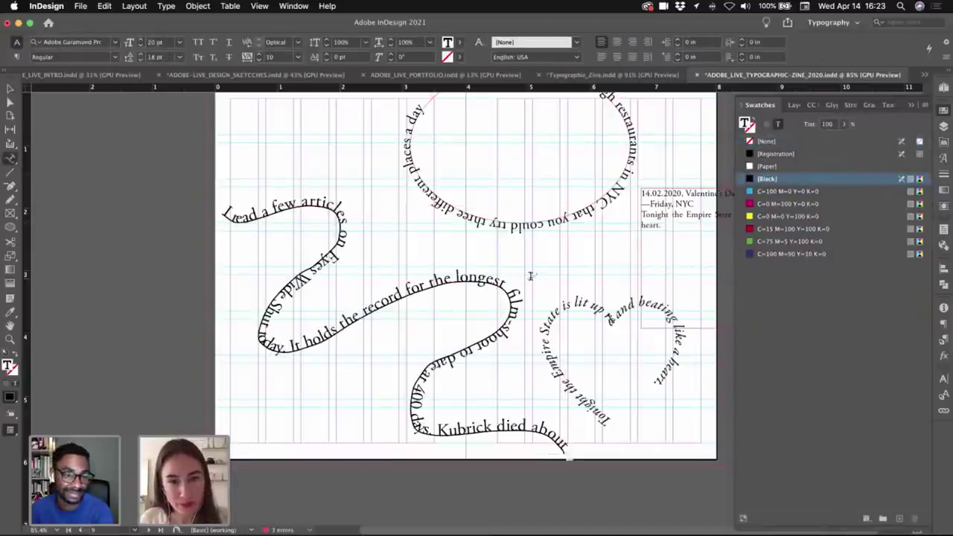
{"action": "key", "text": "Escape"}
{"action": "left_click", "coordinate": [767, 140]}
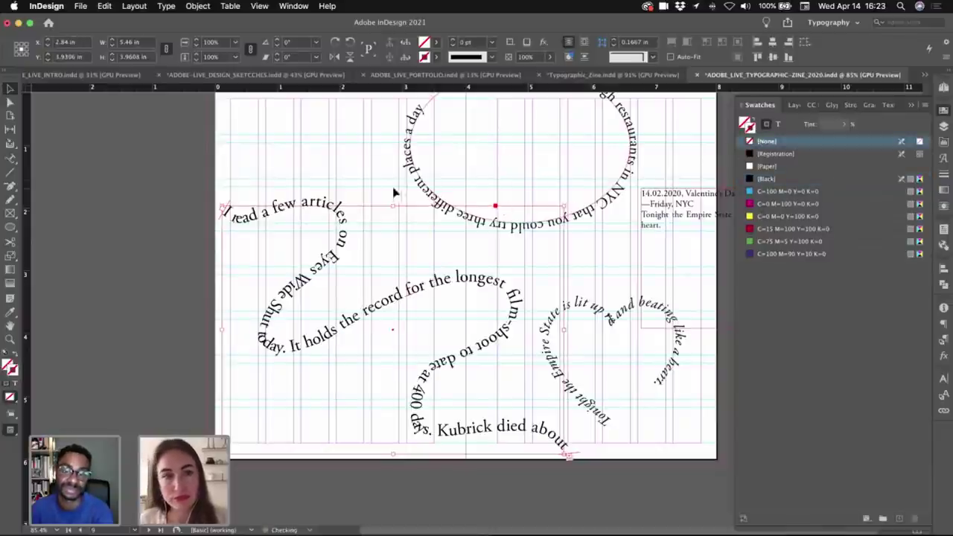
- Preview spread 8–9 without guides to check the freehand, oval and heart path texts together
{"action": "key", "text": "w"}
{"action": "left_click_drag", "start_coordinate": [279, 213], "coordinate": [320, 201]}
{"action": "key", "text": "w"}
{"action": "left_click", "coordinate": [436, 201]}
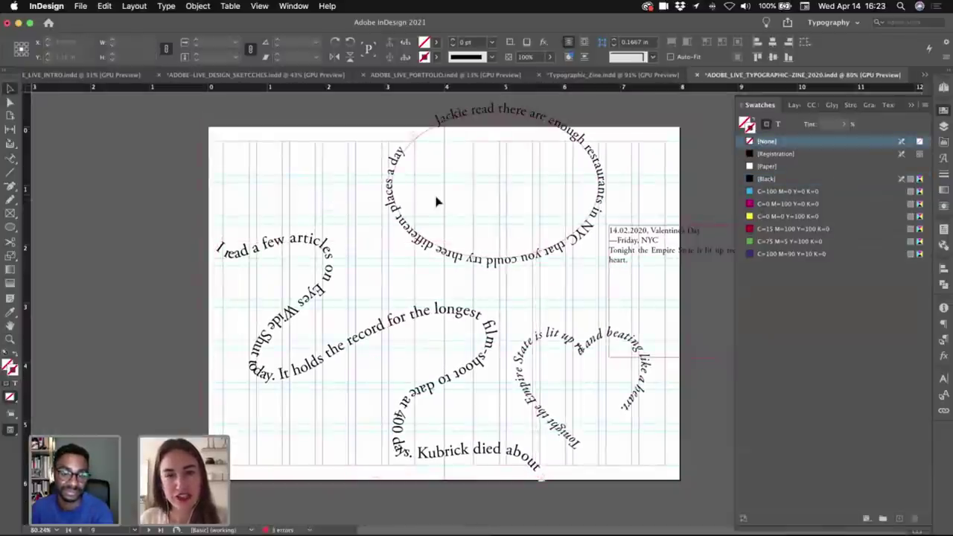
{"action": "key", "text": "w"}
{"action": "mouse_move", "coordinate": [487, 194]}
{"action": "left_mouse_down"}
{"action": "mouse_move", "coordinate": [488, 227]}
{"action": "mouse_move", "coordinate": [473, 199]}
{"action": "left_mouse_up"}
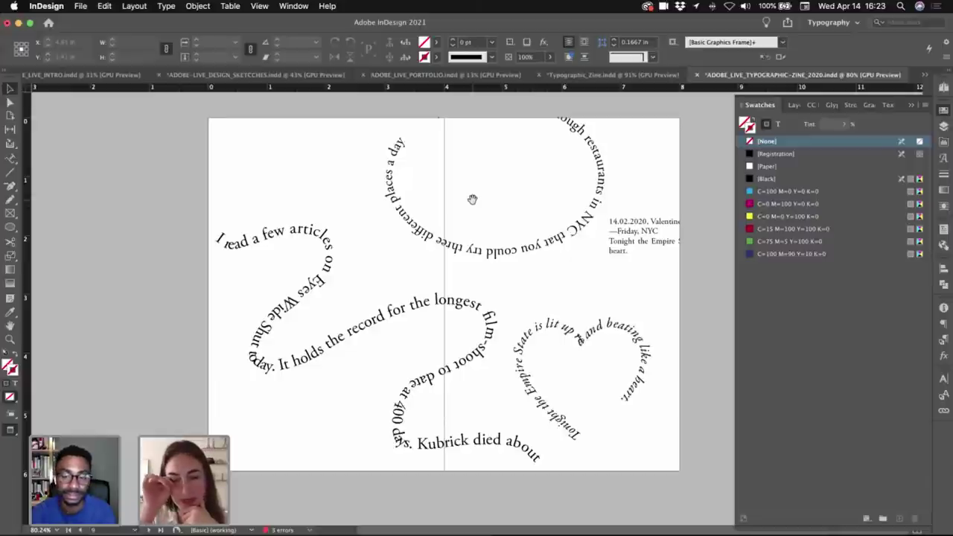
- Switch to Finder and browse the typographic reference images in the REF folder up to the red poster with curving text
{"action": "key", "text": "super+Tab"}
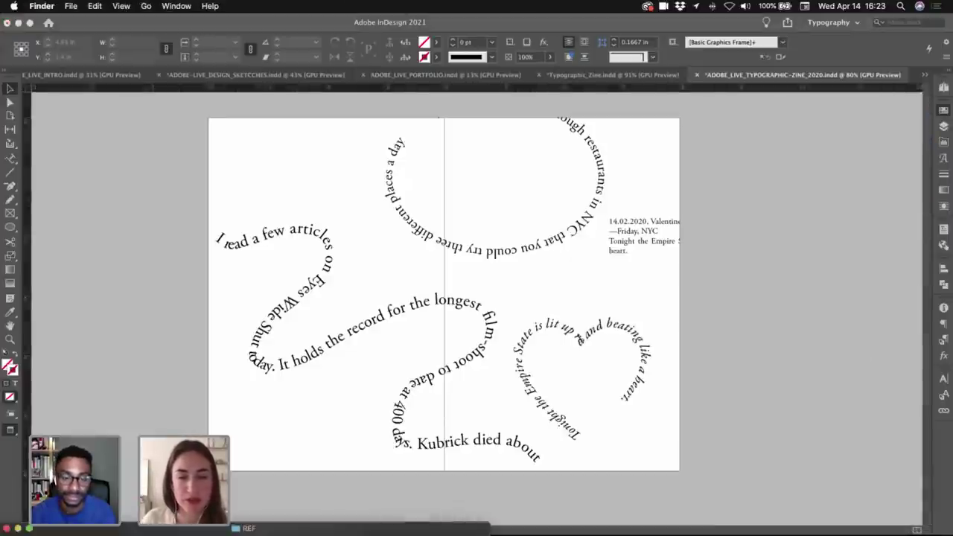
{"action": "key", "text": "space"}
{"action": "key", "text": "Right"}
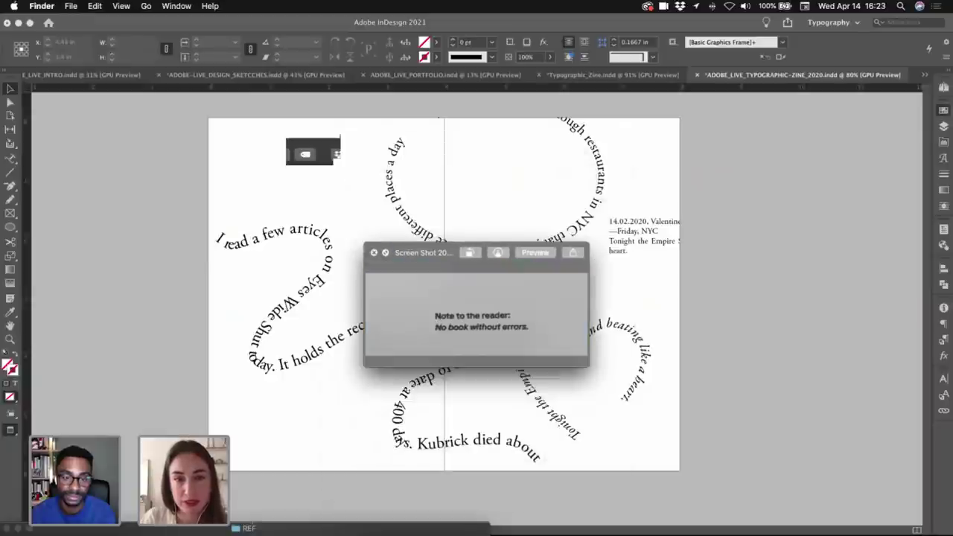
{"action": "key", "text": "Down"}
{"action": "key", "text": "Down"}
{"action": "key", "text": "Down"}
{"action": "key", "text": "Down"}
{"action": "key", "text": "Down"}
{"action": "key", "text": "Down"}
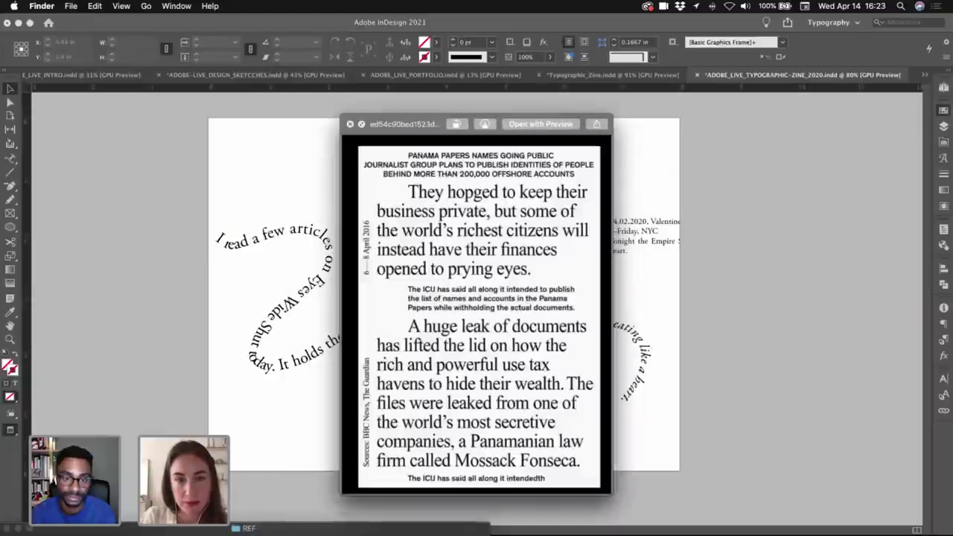
{"action": "key", "text": "Down"}
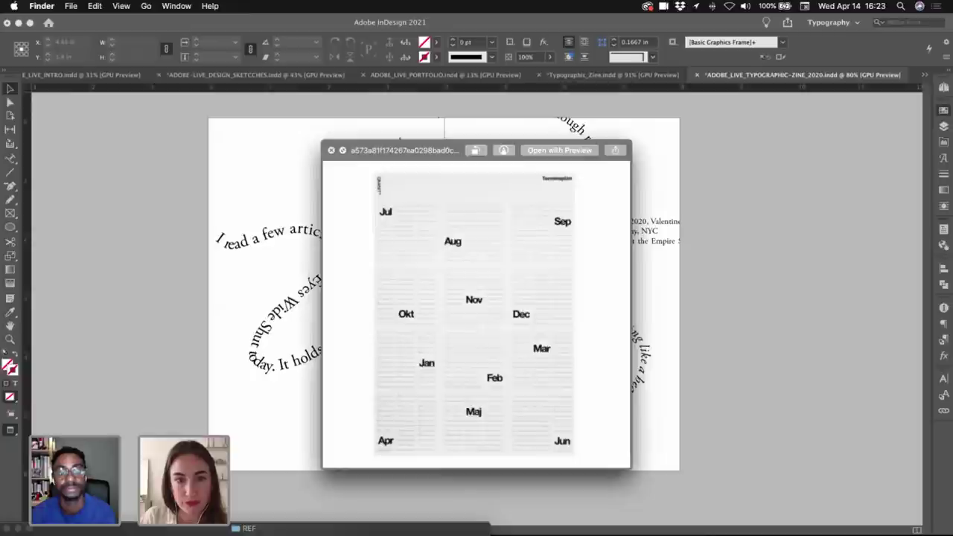
{"action": "key", "text": "Down"}
{"action": "key", "text": "Down"}
{"action": "key", "text": "Down"}
{"action": "key", "text": "Down"}
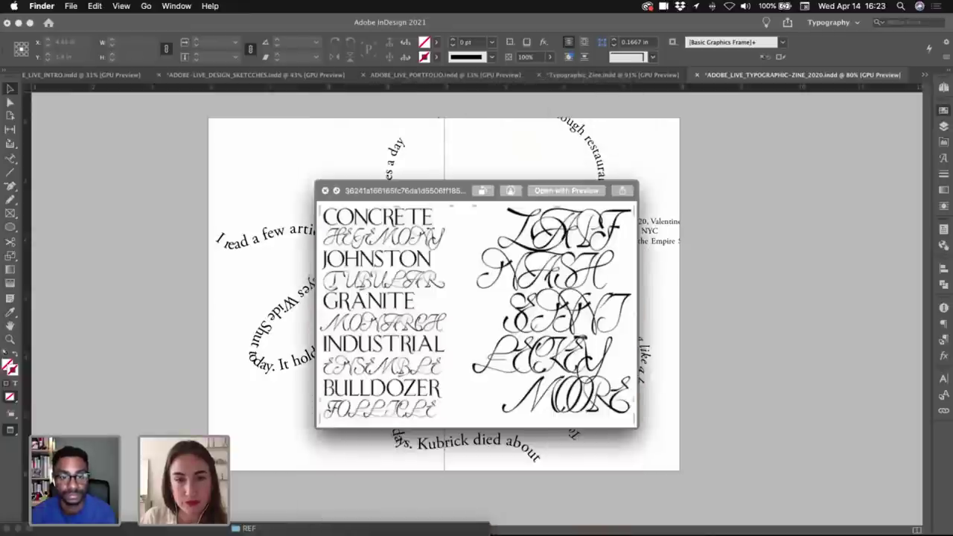
{"action": "key", "text": "Down"}
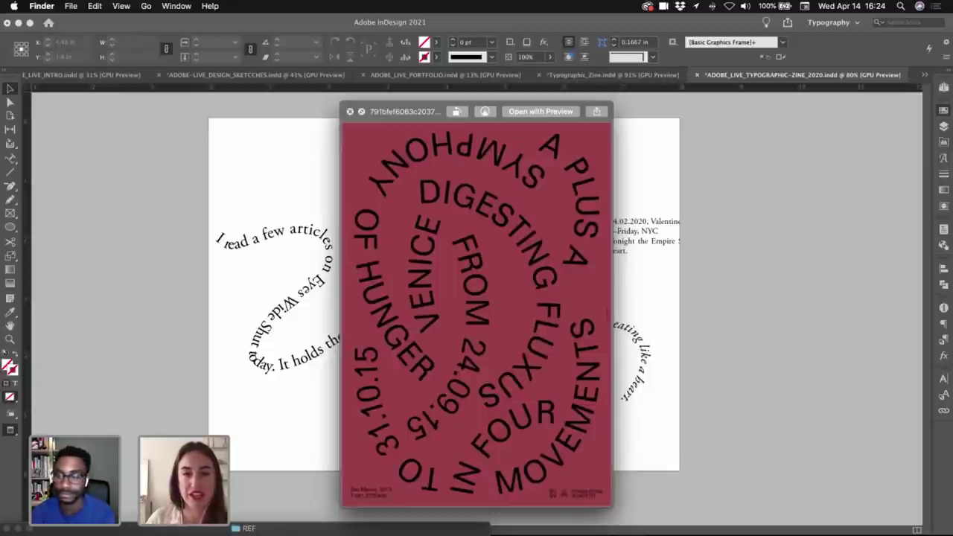
{"action": "key", "text": "space"}
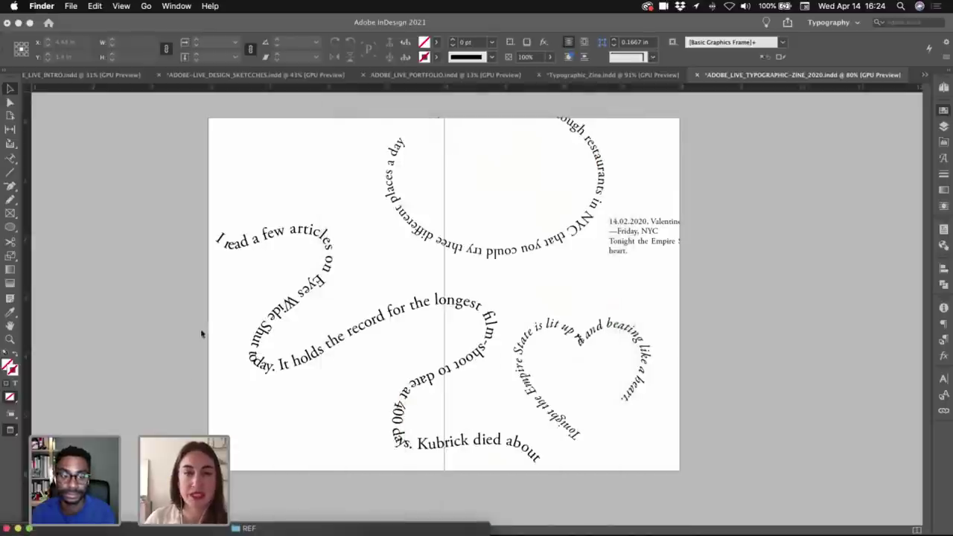
- Return to InDesign, collapse the Swatches panel and review spread 8–9 with the guides shown
{"action": "left_click", "coordinate": [266, 195]}
{"action": "left_click", "coordinate": [278, 208], "text": "alt+super"}
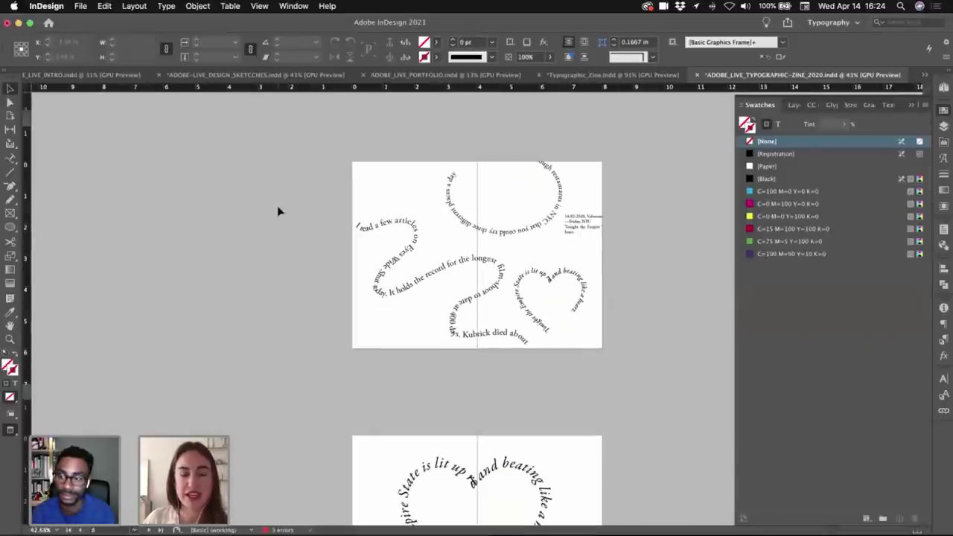
{"action": "scroll", "coordinate": [548, 242], "scroll_direction": "up", "scroll_amount": 5}
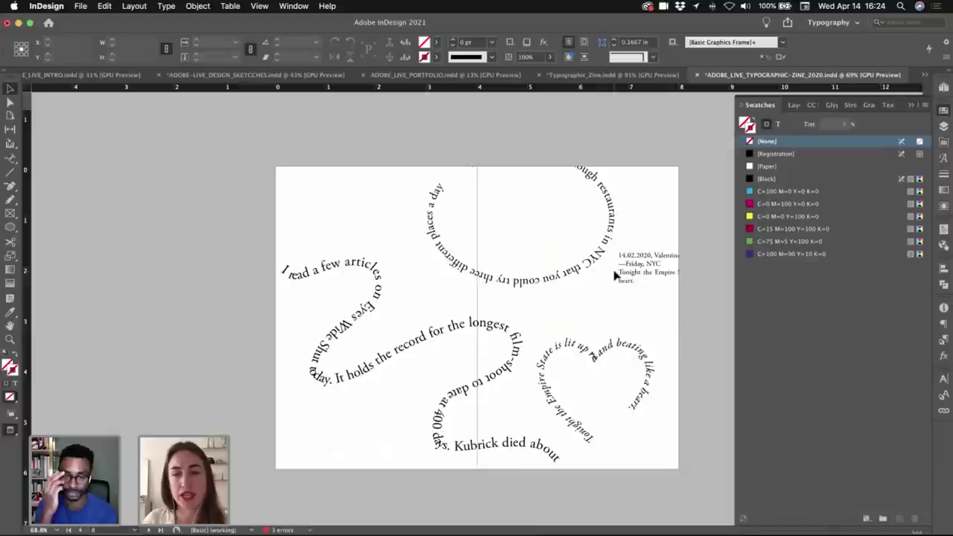
{"action": "scroll", "coordinate": [588, 244], "scroll_direction": "up", "scroll_amount": 2}
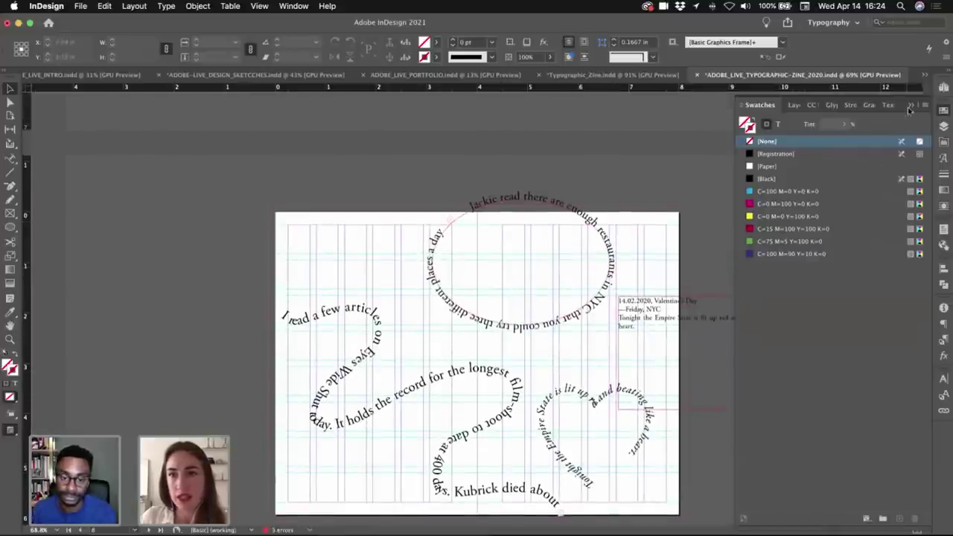
{"action": "left_click", "coordinate": [912, 106]}
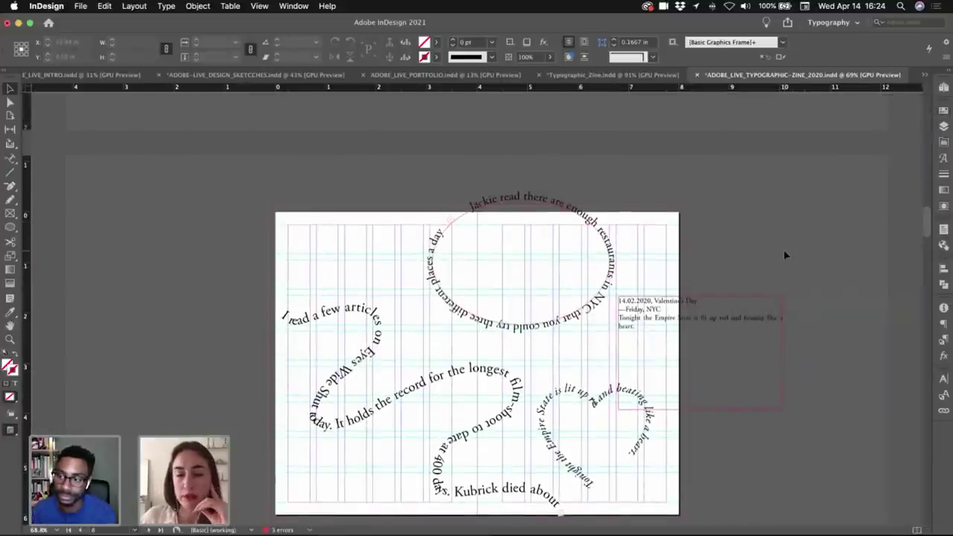
{"action": "scroll", "coordinate": [784, 254], "scroll_direction": "down", "scroll_amount": 5}
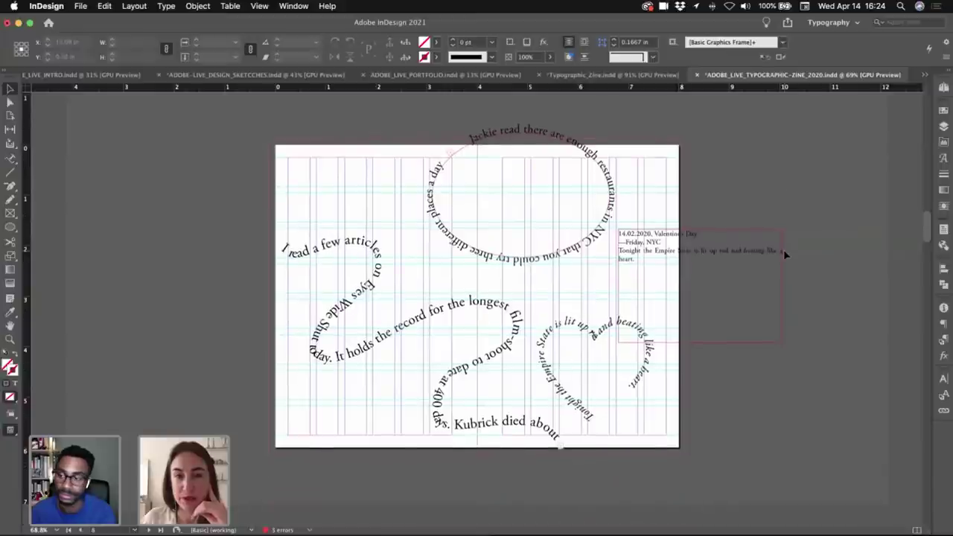
{"action": "scroll", "coordinate": [660, 289], "scroll_direction": "down", "scroll_amount": 2}
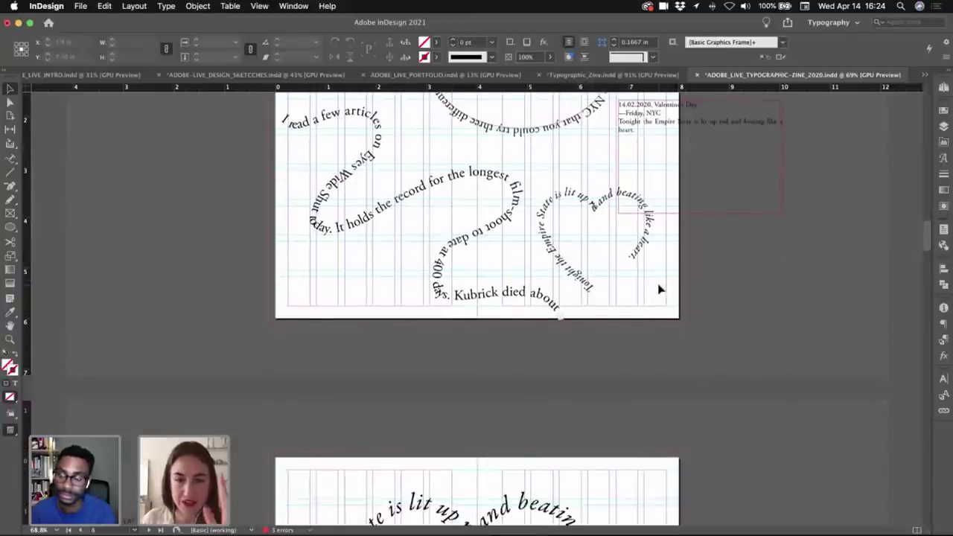
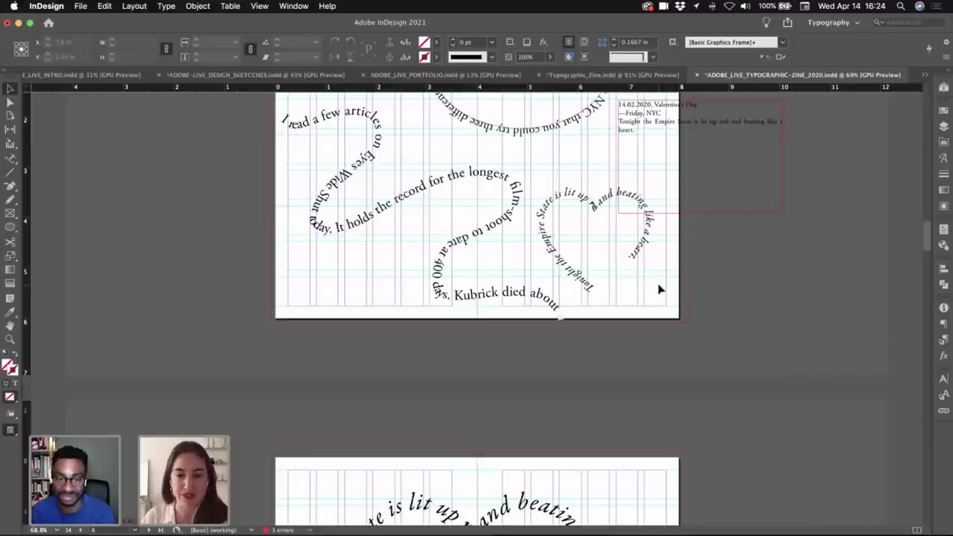
- Move the 14.02.2020 Valentine's Day text frame off spread 8–9 onto the pasteboard and preview the spread without guides
{"action": "left_click_drag", "start_coordinate": [607, 212], "coordinate": [604, 384]}
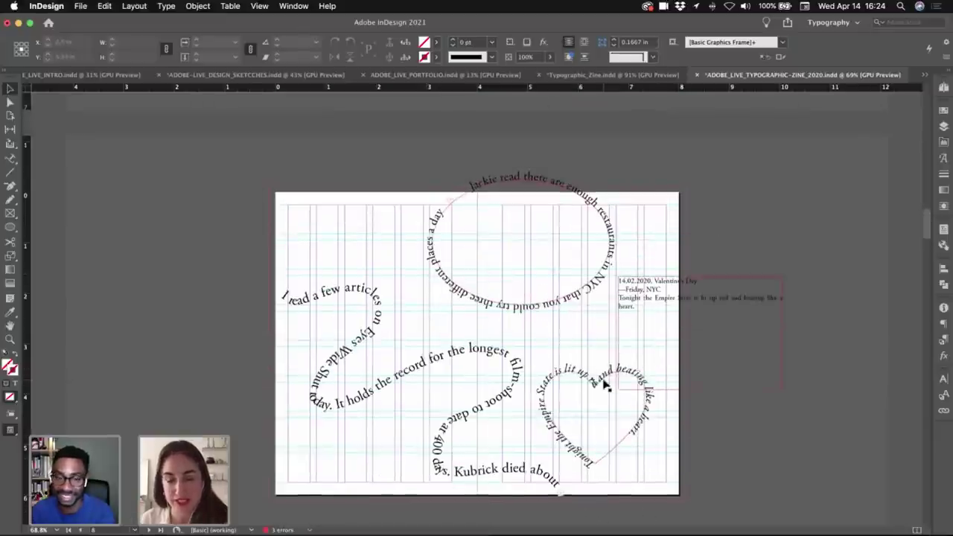
{"action": "left_click", "coordinate": [645, 214], "text": "alt+super"}
{"action": "key", "text": "w"}
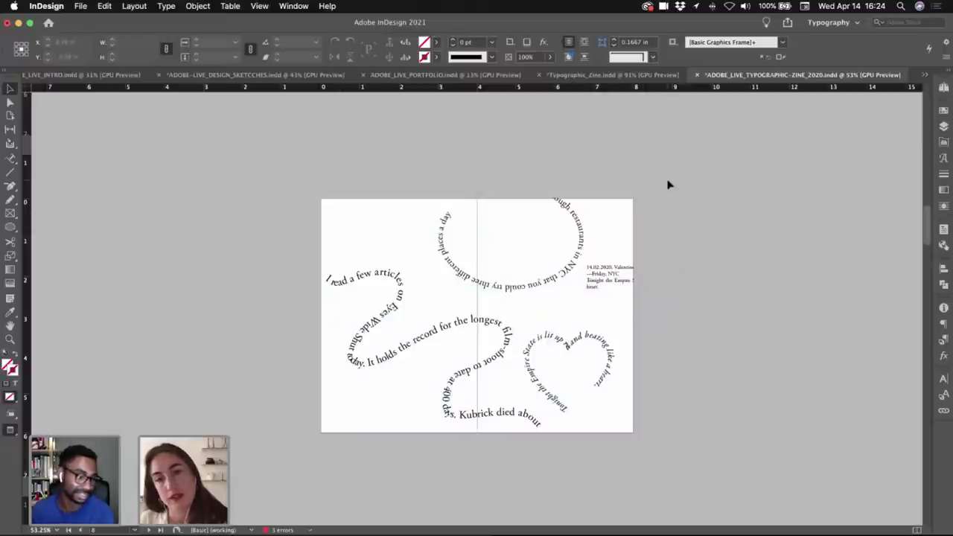
{"action": "key", "text": "w"}
{"action": "left_click_drag", "start_coordinate": [615, 282], "coordinate": [688, 211]}
{"action": "key", "text": "w"}
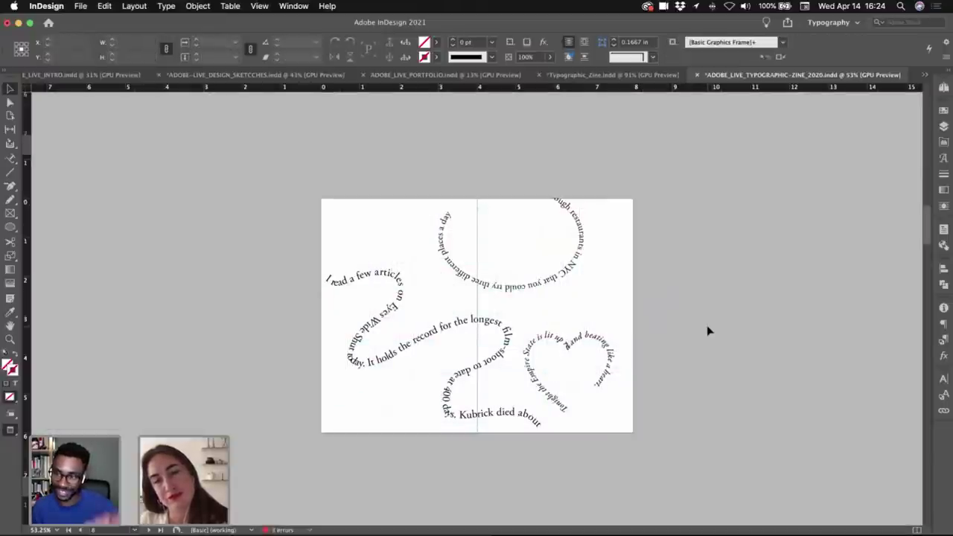
- Match all of the heart text to the freehand path text's formatting (Adobe Garamond Pro Regular, 20 pt) with the Eyedropper tool
{"action": "left_click_drag", "start_coordinate": [623, 330], "coordinate": [672, 325]}
{"action": "double_click", "coordinate": [612, 345]}
{"action": "key", "text": "super+a"}
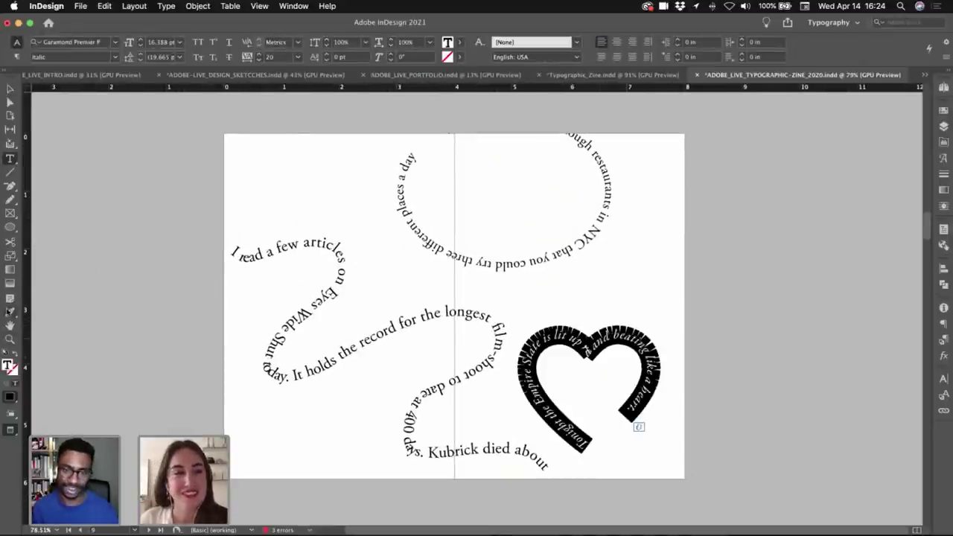
{"action": "left_click", "coordinate": [9, 312]}
{"action": "left_click", "coordinate": [281, 245]}
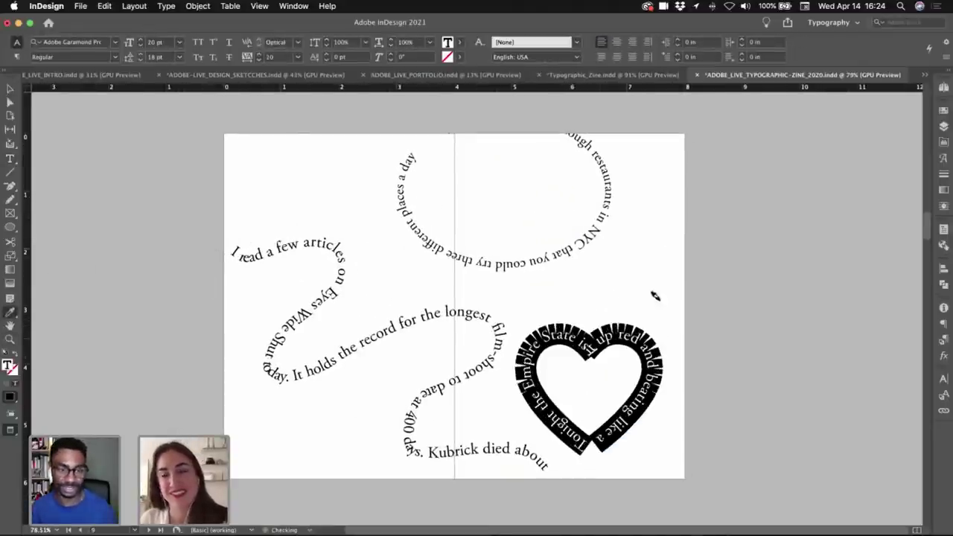
{"action": "key", "text": "Escape"}
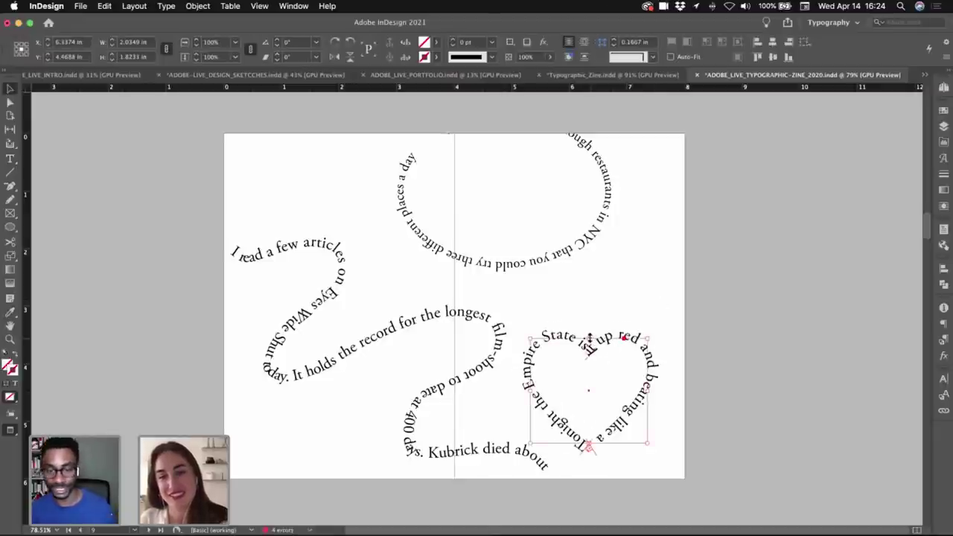
- Move the heart path up and enlarge it to about 2.46 by 2.23 in
{"action": "left_click_drag", "start_coordinate": [589, 338], "coordinate": [616, 292]}
{"action": "left_click", "coordinate": [753, 296]}
{"action": "double_click", "coordinate": [601, 303]}
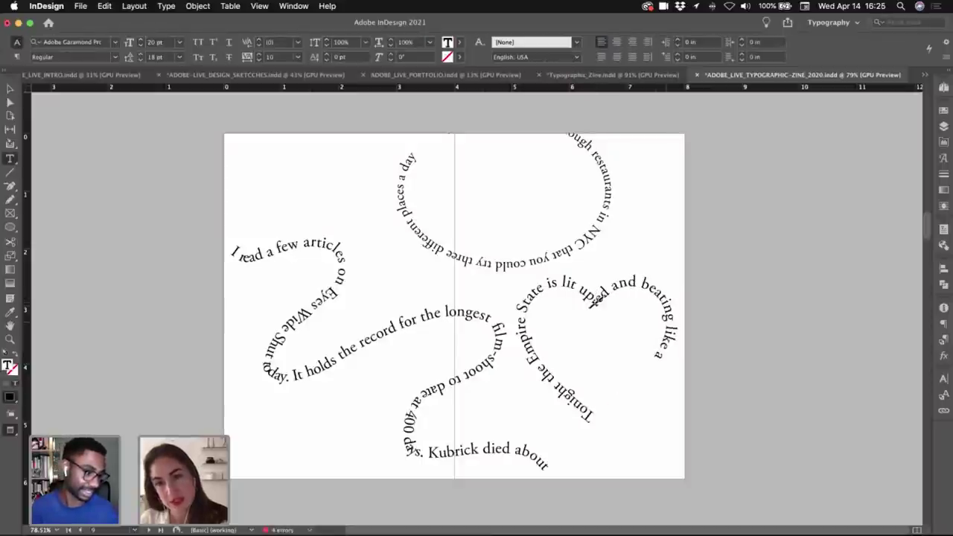
{"action": "key", "text": "Escape"}
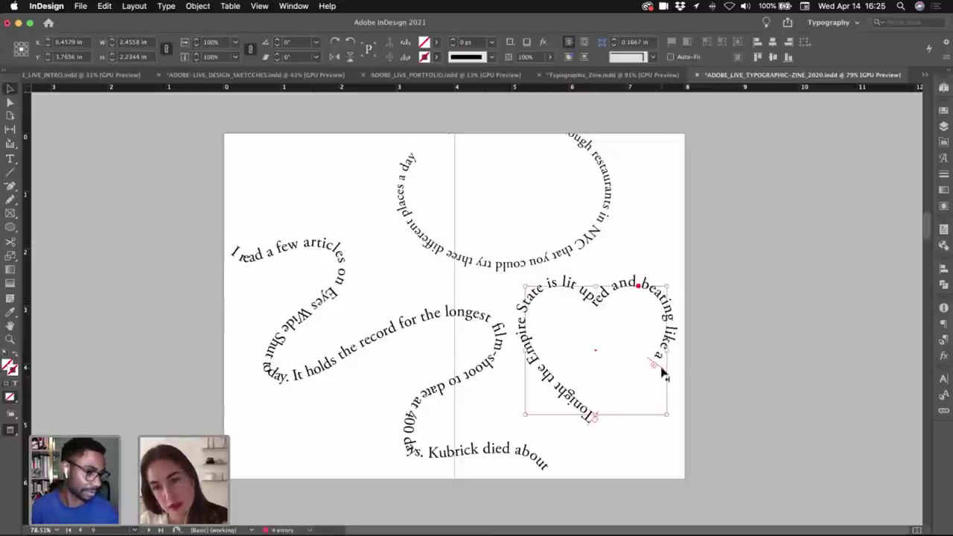
- Move the oval text path down and toward the spine to about X 4.31, Y 1.27 in, and shift the freehand path slightly left
{"action": "left_click", "coordinate": [794, 394]}
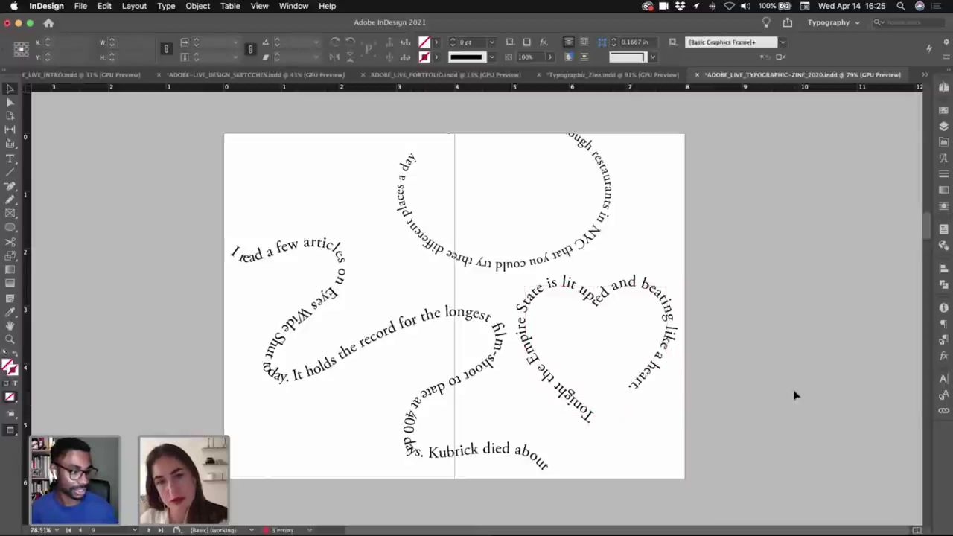
{"action": "left_click", "coordinate": [669, 316]}
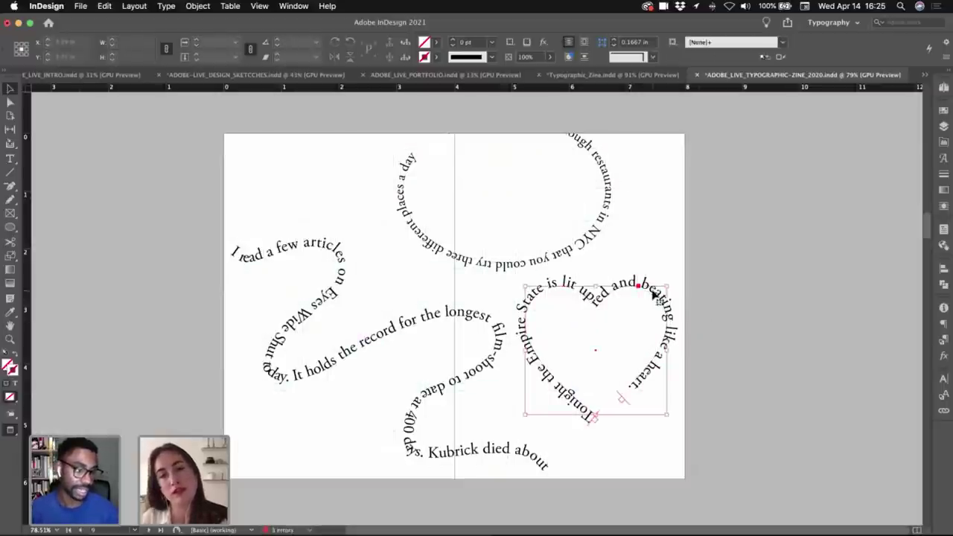
{"action": "left_click_drag", "start_coordinate": [483, 267], "coordinate": [452, 283]}
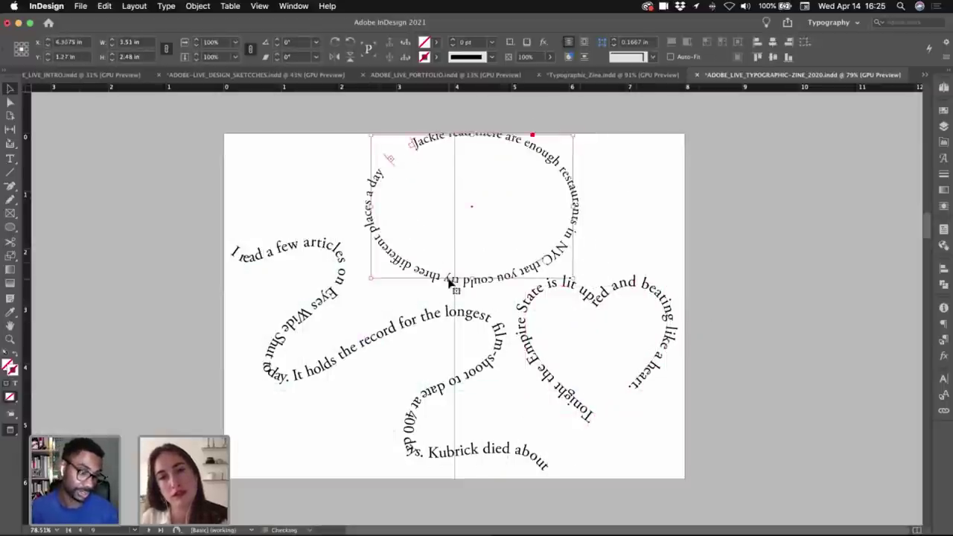
{"action": "left_click_drag", "start_coordinate": [429, 316], "coordinate": [425, 315]}
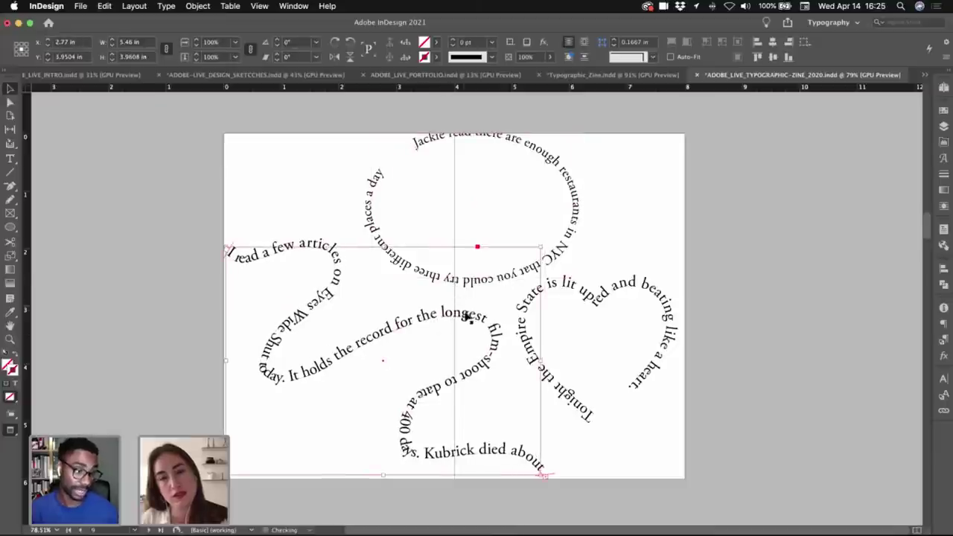
- Set all of the oval path's text to 14 pt
{"action": "double_click", "coordinate": [408, 322]}
{"action": "key", "text": "super+a"}
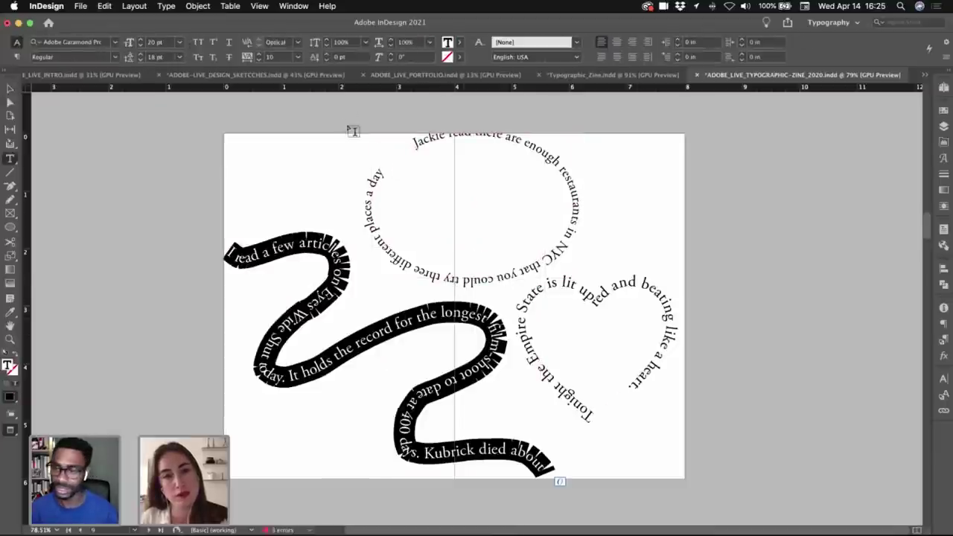
{"action": "left_click", "coordinate": [568, 236]}
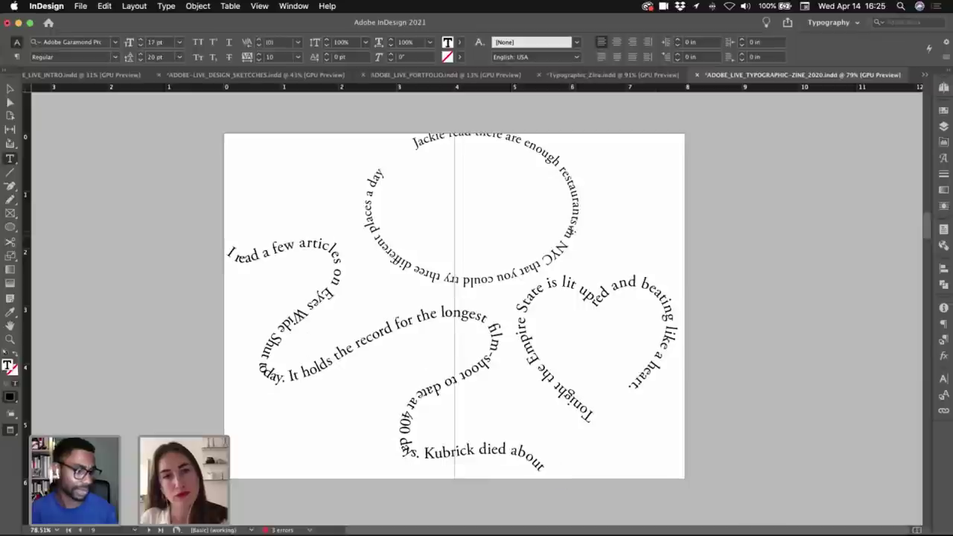
{"action": "key", "text": "super+a"}
{"action": "left_click", "coordinate": [140, 46]}
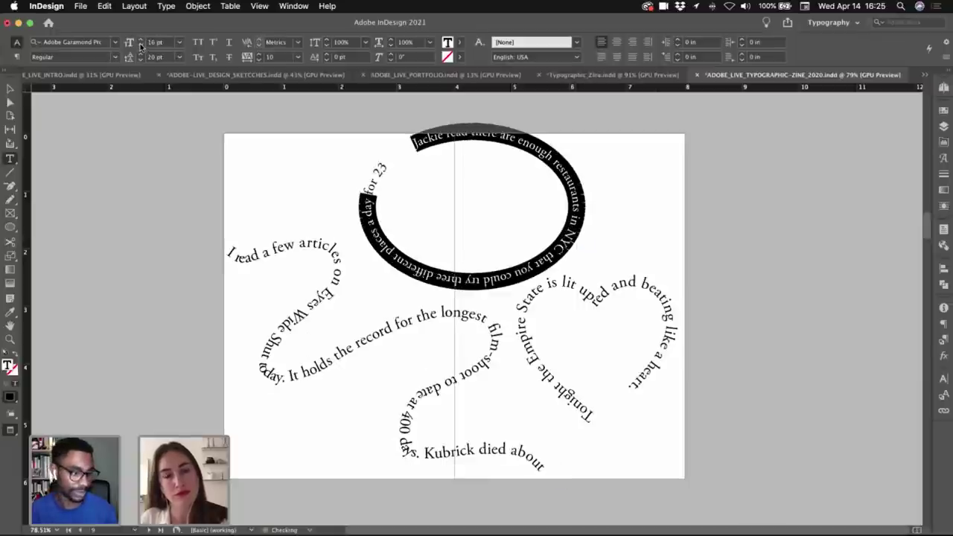
{"action": "left_click", "coordinate": [140, 45]}
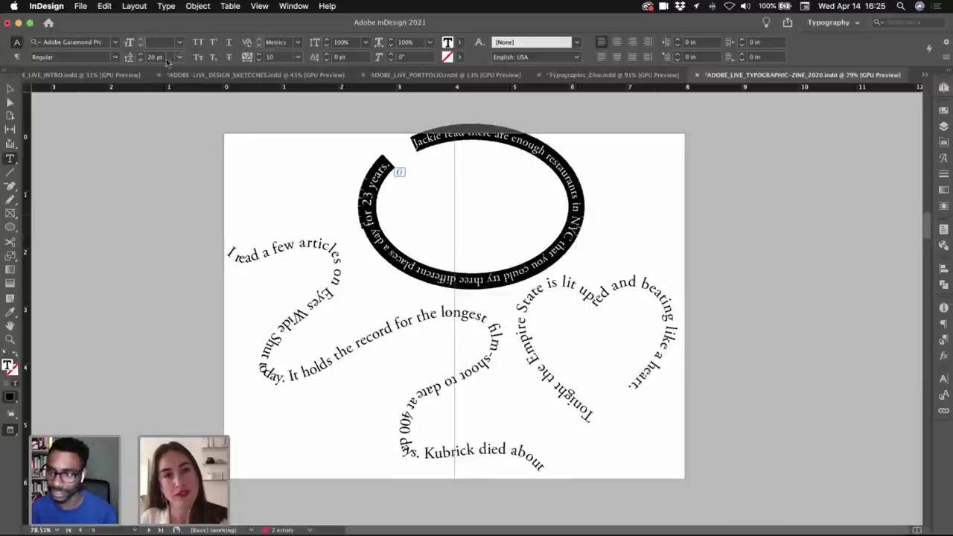
{"action": "left_click", "coordinate": [165, 44]}
{"action": "type", "text": "14"}
{"action": "key", "text": "Return"}
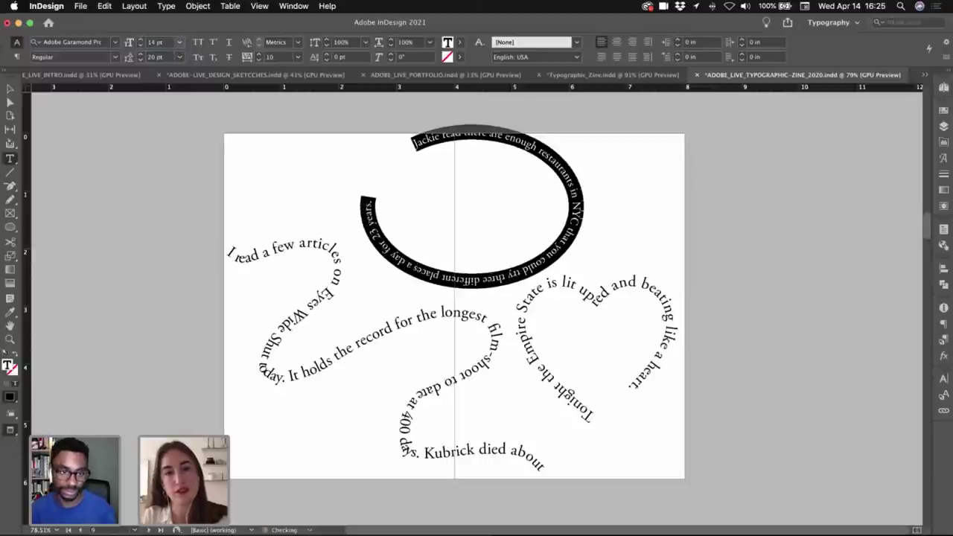
- Reduce all of the freehand path's text to 14 pt
{"action": "left_click", "coordinate": [276, 245]}
{"action": "key", "text": "super+a"}
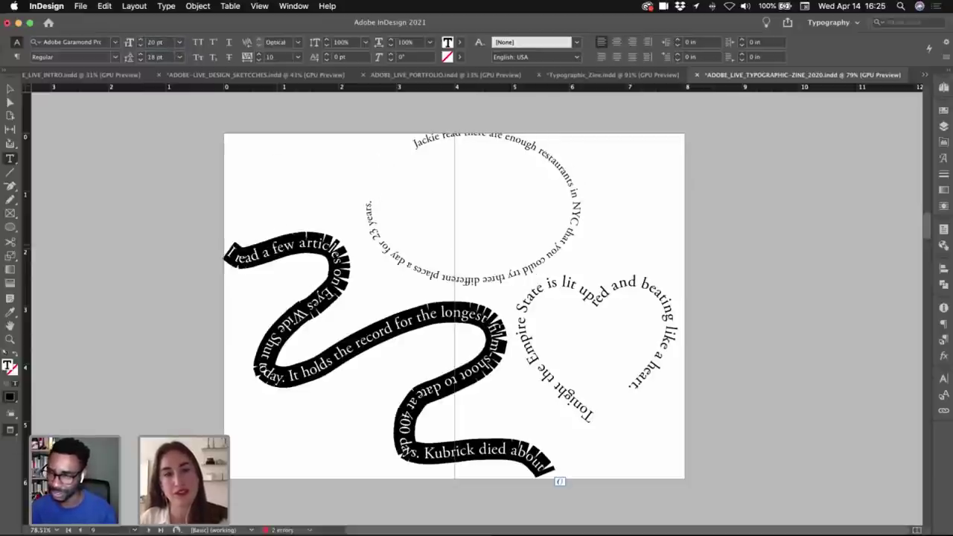
{"action": "left_click", "coordinate": [140, 45]}
{"action": "left_click", "coordinate": [141, 45]}
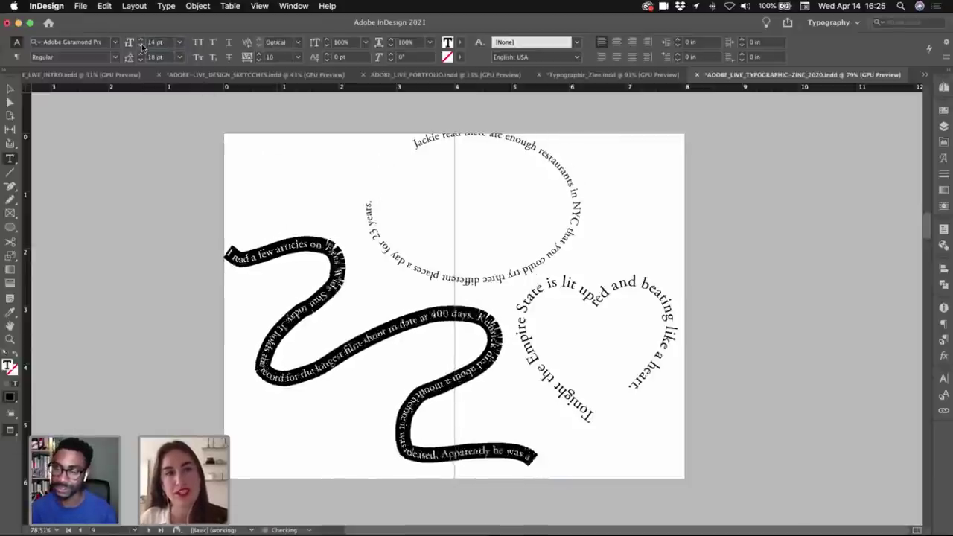
- Shift the freehand text path slightly right, stretch it upward to about 4.24 in high and narrow it a little from the right
{"action": "left_click", "coordinate": [10, 89]}
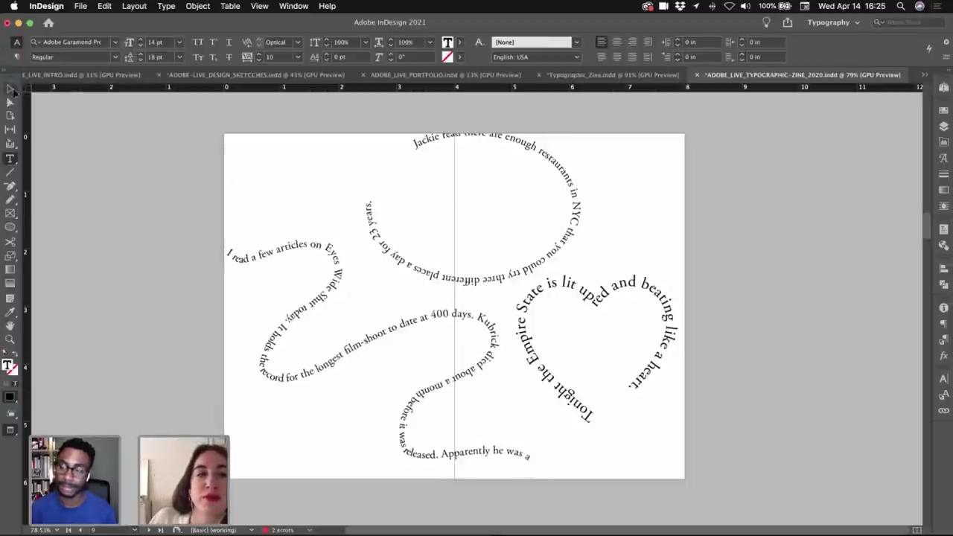
{"action": "left_click", "coordinate": [241, 194]}
{"action": "left_click_drag", "start_coordinate": [271, 254], "coordinate": [283, 257]}
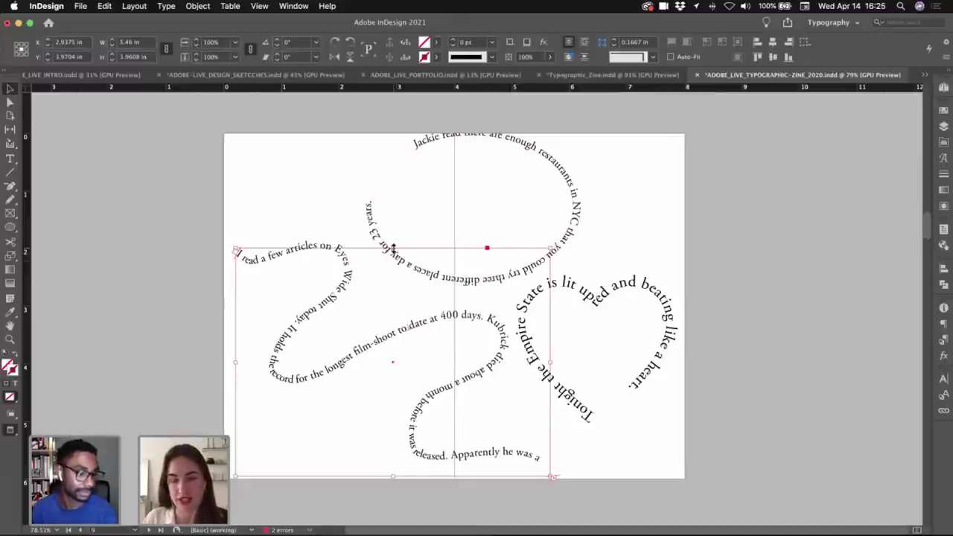
{"action": "left_click_drag", "start_coordinate": [393, 248], "coordinate": [393, 232]}
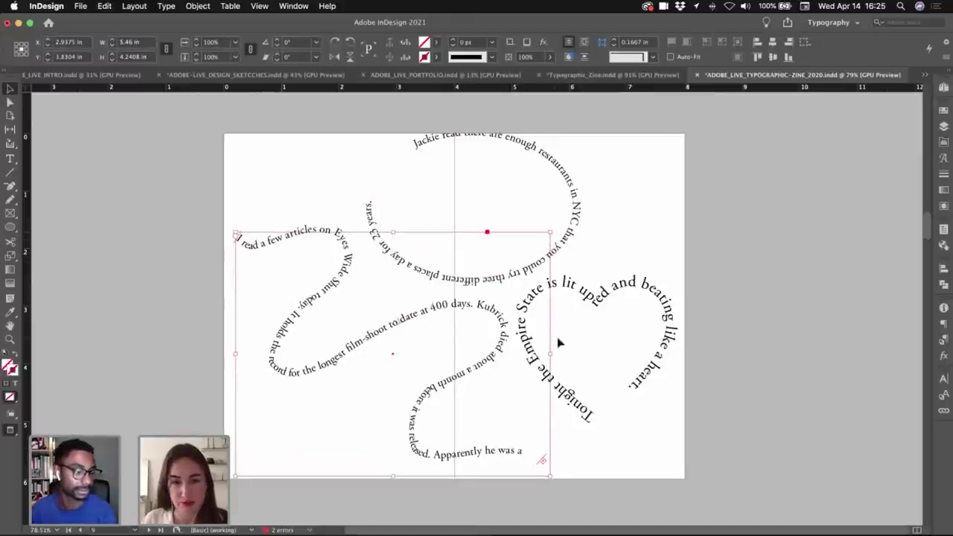
{"action": "left_click_drag", "start_coordinate": [548, 352], "coordinate": [529, 362]}
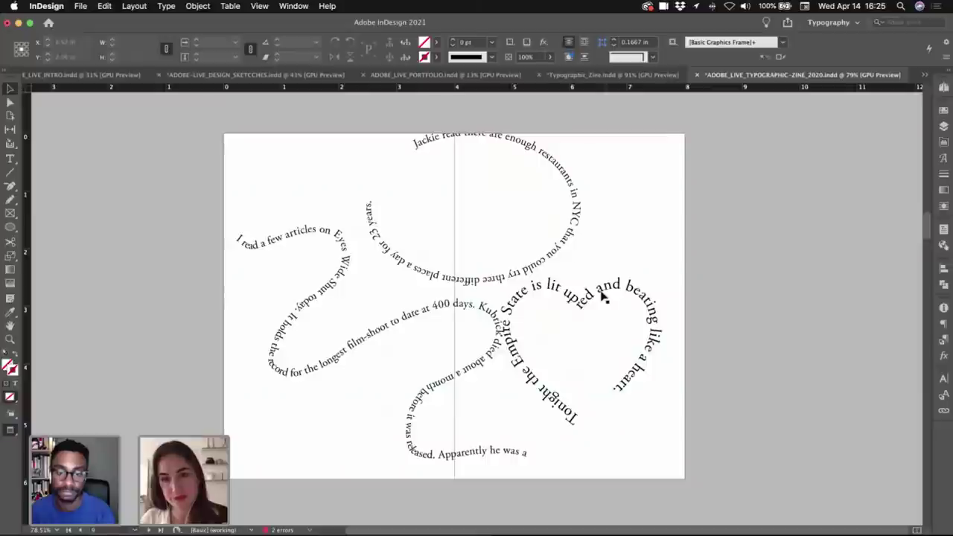
- Reposition the heart text path between the freehand curve and the spread's right edge, clear of the neighbouring text
{"action": "left_click_drag", "start_coordinate": [603, 298], "coordinate": [661, 303]}
{"action": "left_click", "coordinate": [653, 235]}
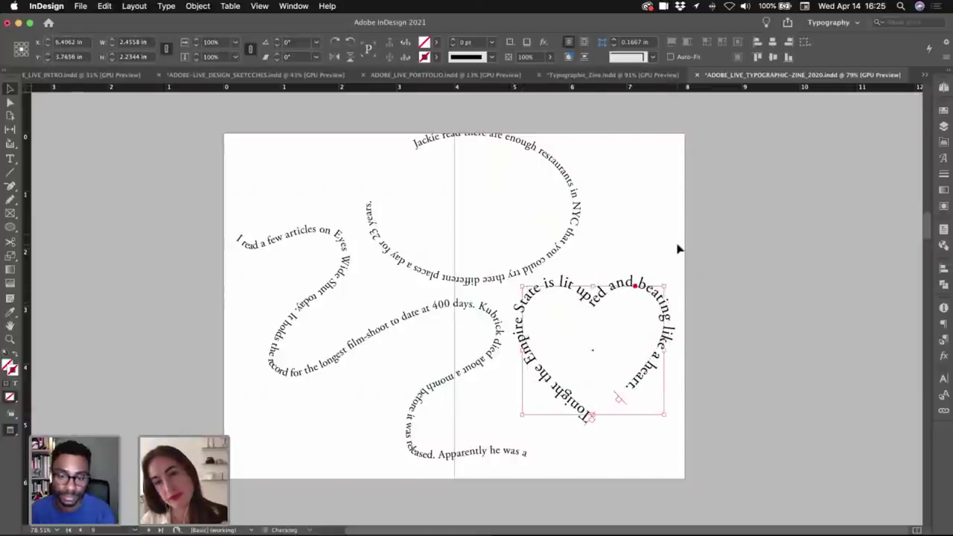
{"action": "left_click", "coordinate": [677, 245]}
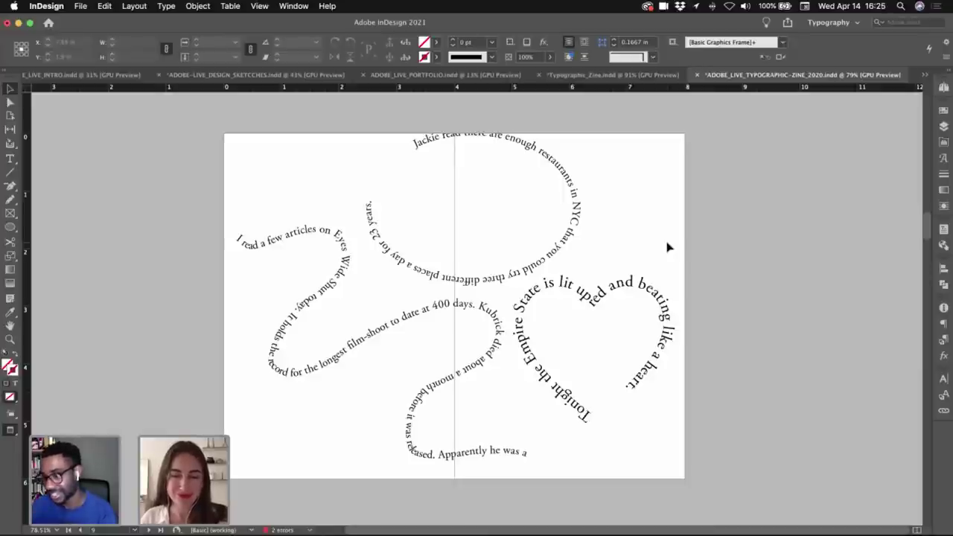
- Show the guides and examine the spreads from 8–9 through the SPRING spread 12–13, with the page thumbnails displayed
{"action": "key", "text": "w"}
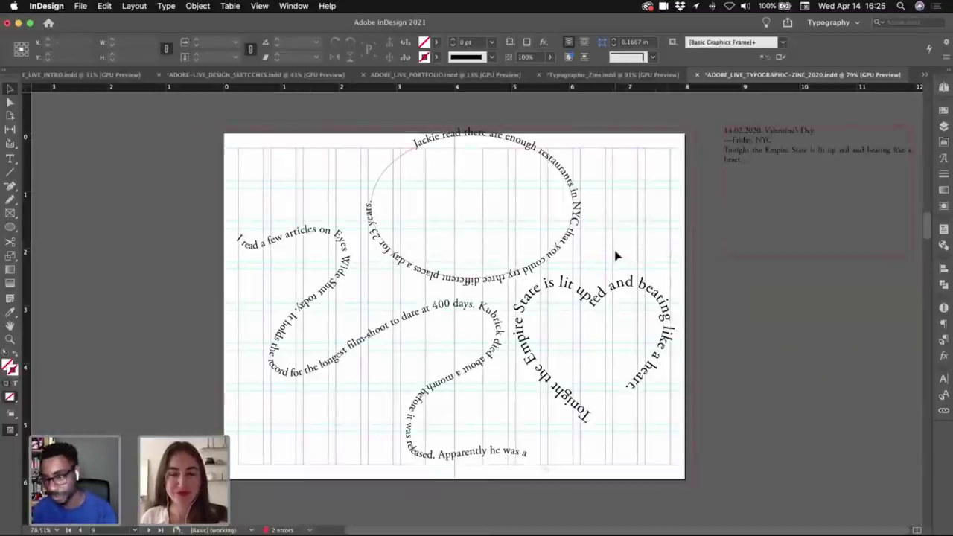
{"action": "scroll", "coordinate": [555, 254], "scroll_direction": "down", "scroll_amount": 3}
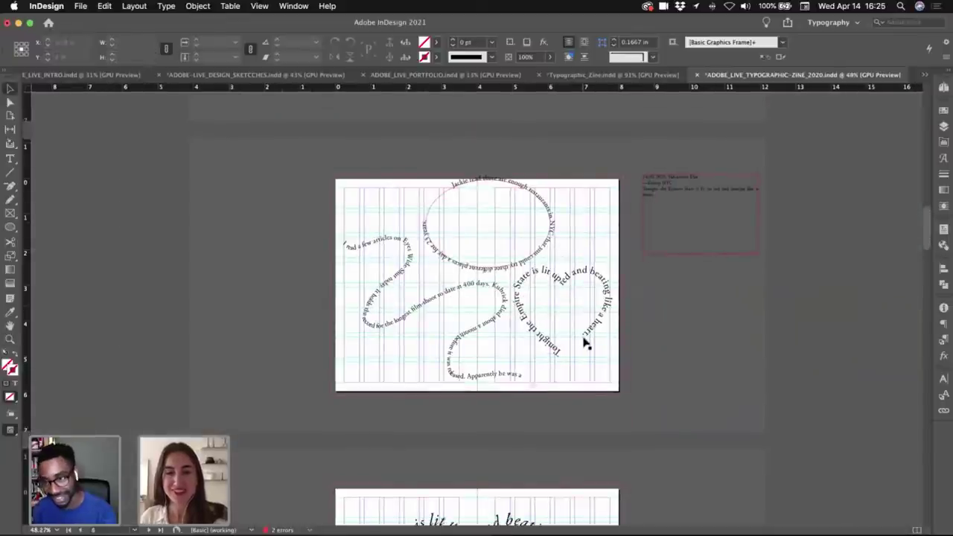
{"action": "scroll", "coordinate": [586, 341], "scroll_direction": "down", "scroll_amount": 6}
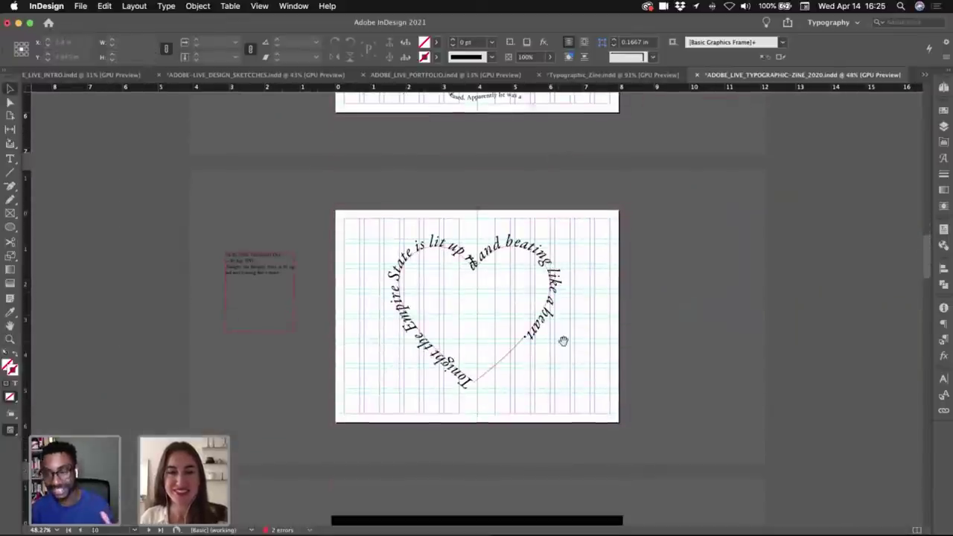
{"action": "scroll", "coordinate": [563, 336], "scroll_direction": "down", "scroll_amount": 3}
{"action": "scroll", "coordinate": [563, 244], "scroll_direction": "down", "scroll_amount": 5}
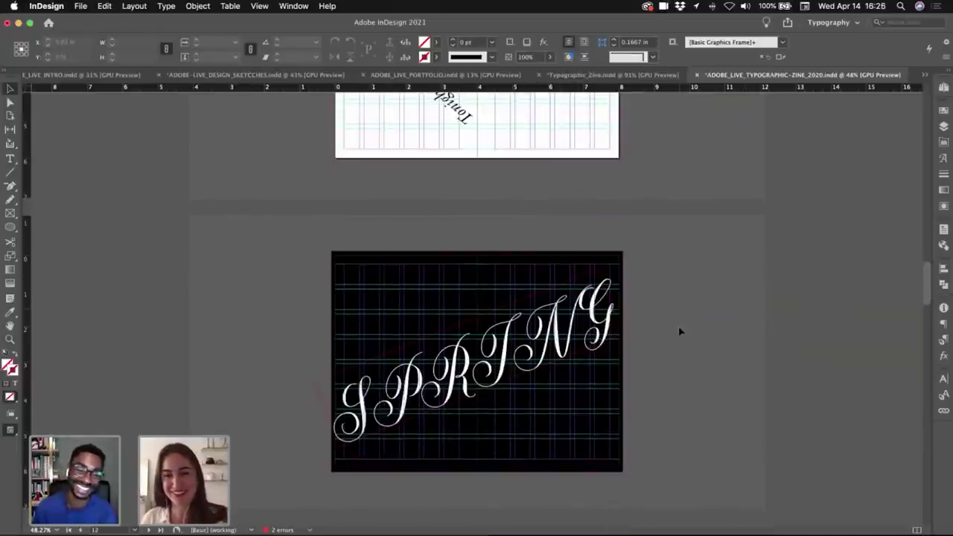
{"action": "key", "text": "w"}
{"action": "key", "text": "w"}
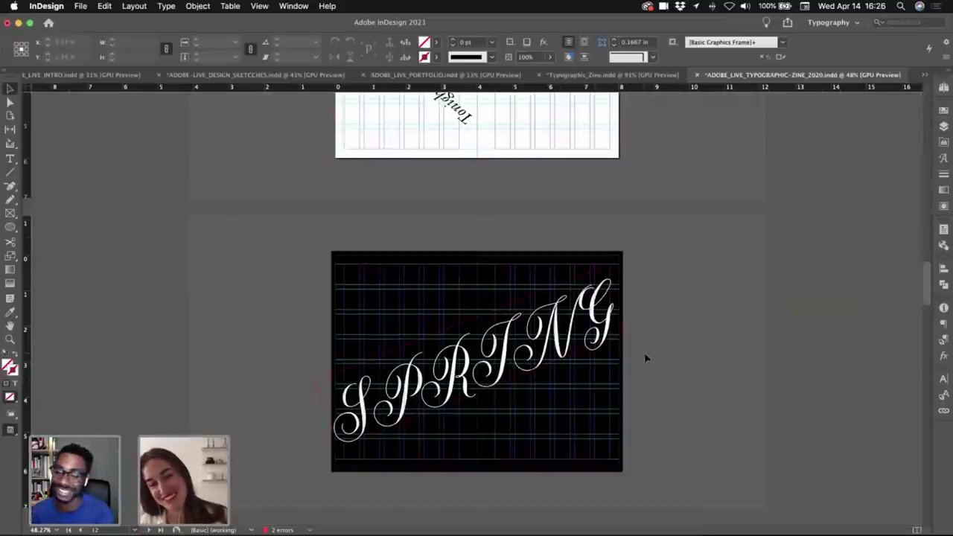
{"action": "scroll", "coordinate": [645, 359], "scroll_direction": "down", "scroll_amount": 3}
{"action": "left_click", "coordinate": [943, 87]}
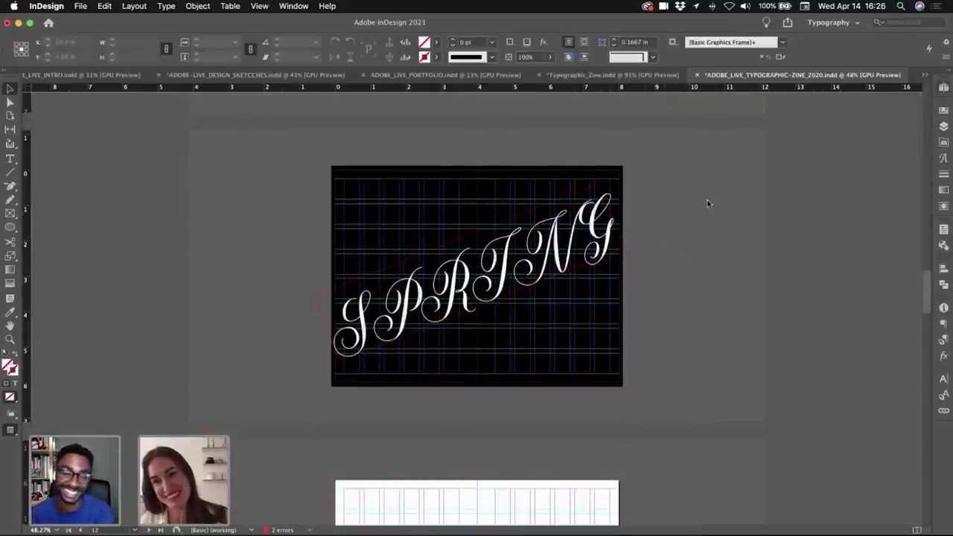
{"action": "left_click", "coordinate": [609, 278]}
- Move the "Do what makes you happy" artwork lower on the pasteboard beside the Winter spread 4–5
{"action": "scroll", "coordinate": [617, 215], "scroll_direction": "up", "scroll_amount": 15}
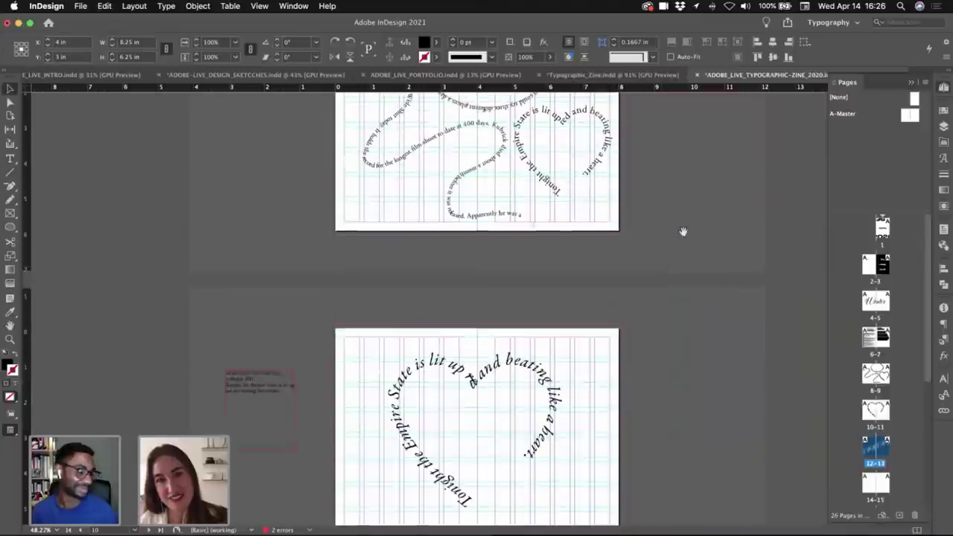
{"action": "left_click", "coordinate": [589, 346], "text": "alt"}
{"action": "scroll", "coordinate": [618, 230], "scroll_direction": "up", "scroll_amount": 5}
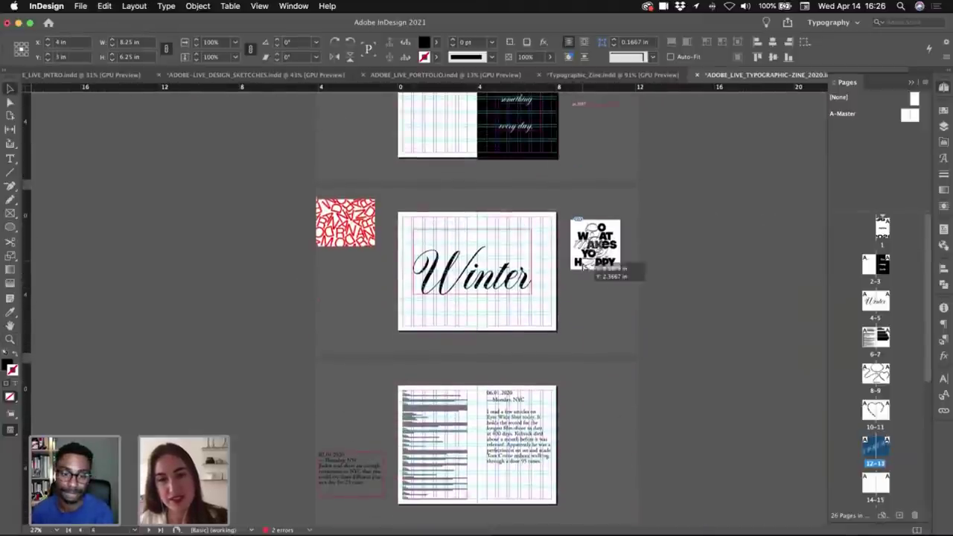
{"action": "left_click_drag", "start_coordinate": [596, 247], "coordinate": [593, 277]}
{"action": "left_click", "coordinate": [601, 250]}
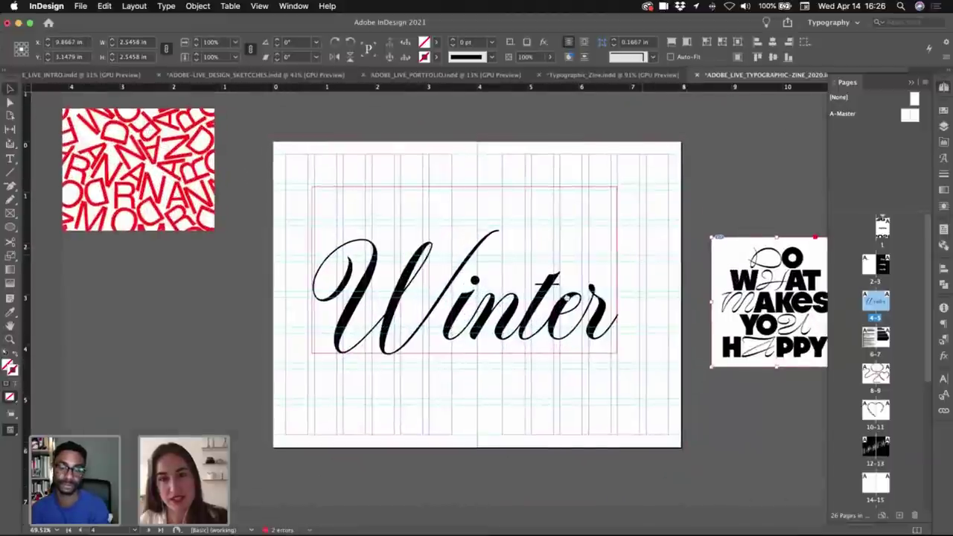
{"action": "scroll", "coordinate": [558, 317], "scroll_direction": "up", "scroll_amount": 2}
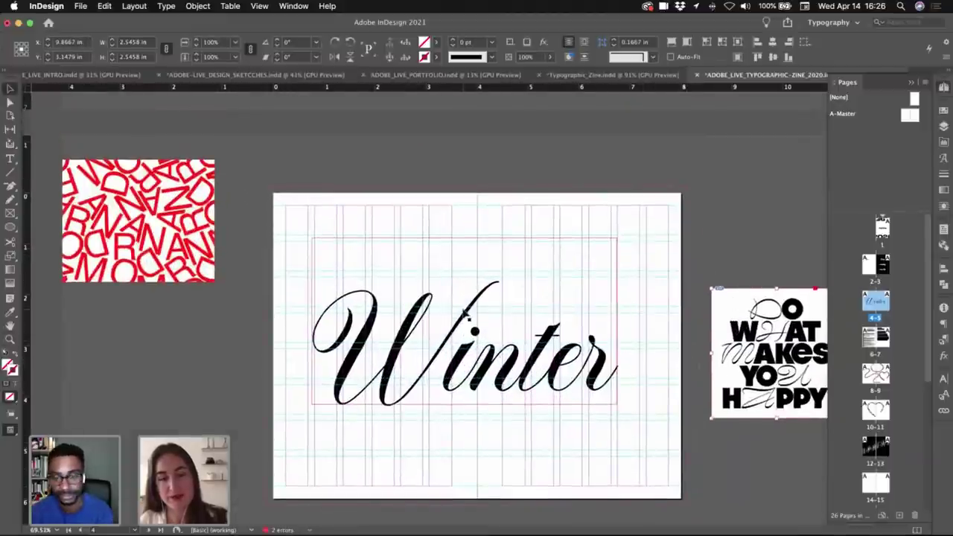
{"action": "scroll", "coordinate": [467, 317], "scroll_direction": "down", "scroll_amount": 2}
- Transfer the red letter-pattern image from the Winter spread's pasteboard to the pasteboard at the left of the SPRING spread 12–13
{"action": "left_click", "coordinate": [232, 296]}
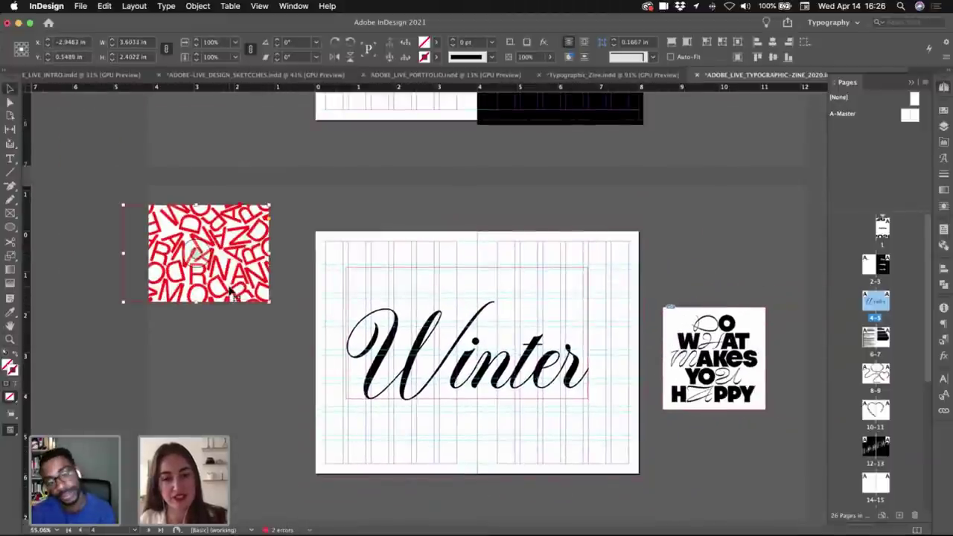
{"action": "scroll", "coordinate": [427, 335], "scroll_direction": "down", "scroll_amount": 2}
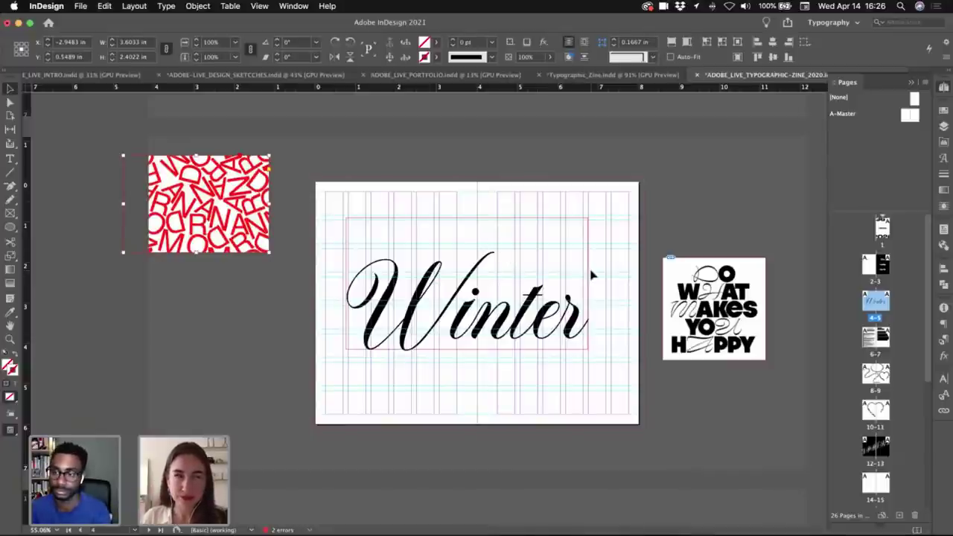
{"action": "key", "text": "super+minus"}
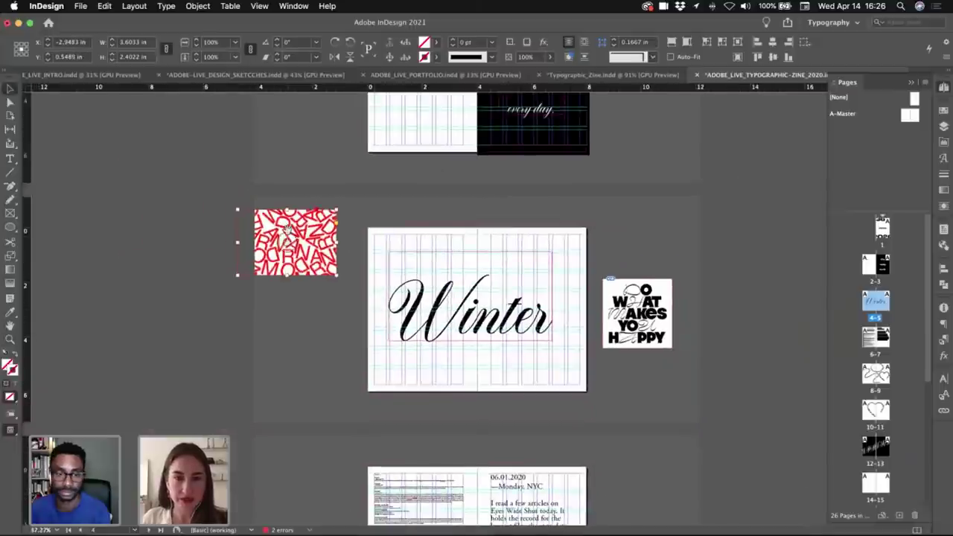
{"action": "left_click_drag", "start_coordinate": [301, 265], "coordinate": [315, 333]}
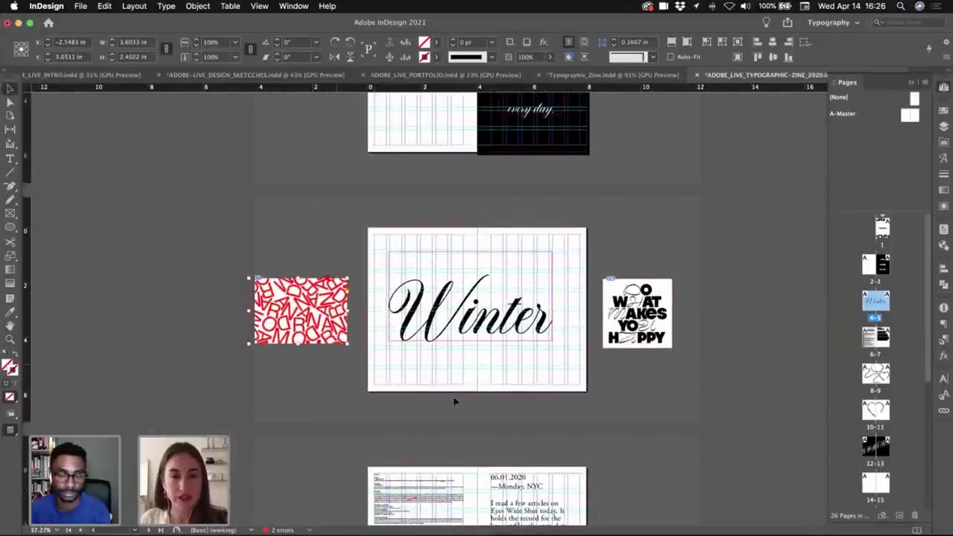
{"action": "key", "text": "Delete"}
{"action": "scroll", "coordinate": [487, 208], "scroll_direction": "down", "scroll_amount": 10}
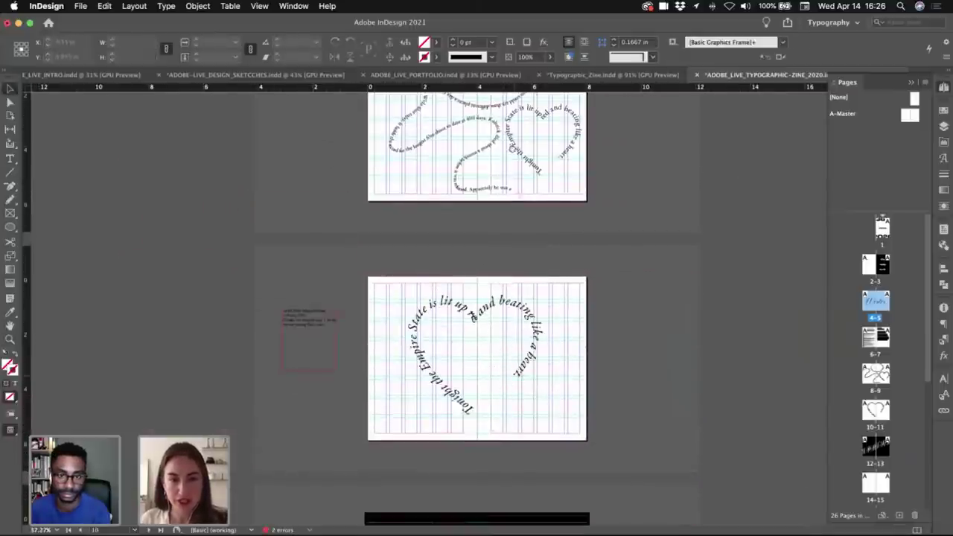
{"action": "scroll", "coordinate": [472, 315], "scroll_direction": "down", "scroll_amount": 6}
{"action": "key", "text": "super+v"}
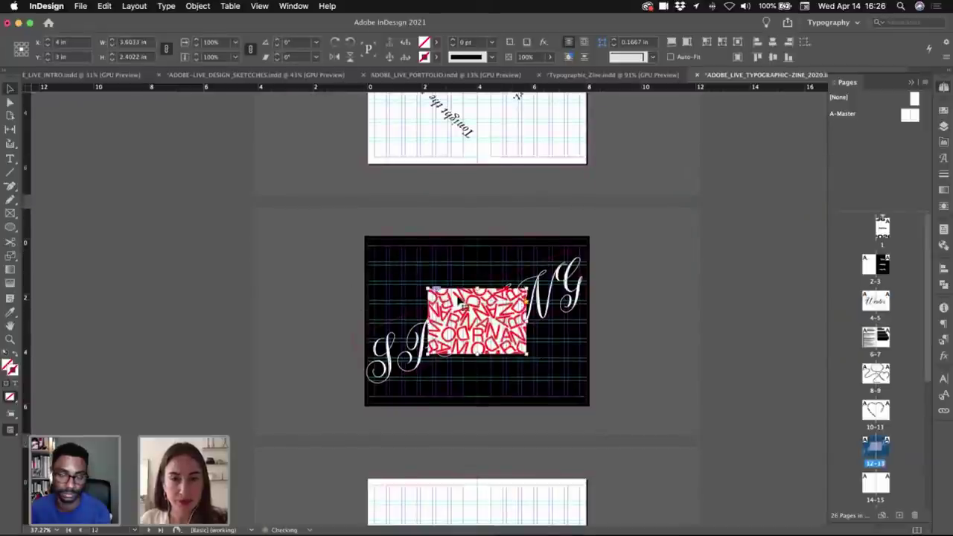
{"action": "left_click_drag", "start_coordinate": [460, 299], "coordinate": [299, 240]}
- Duplicate the black SPRING spread 12–13 as the new spread 14–15
{"action": "key", "text": "super+equal"}
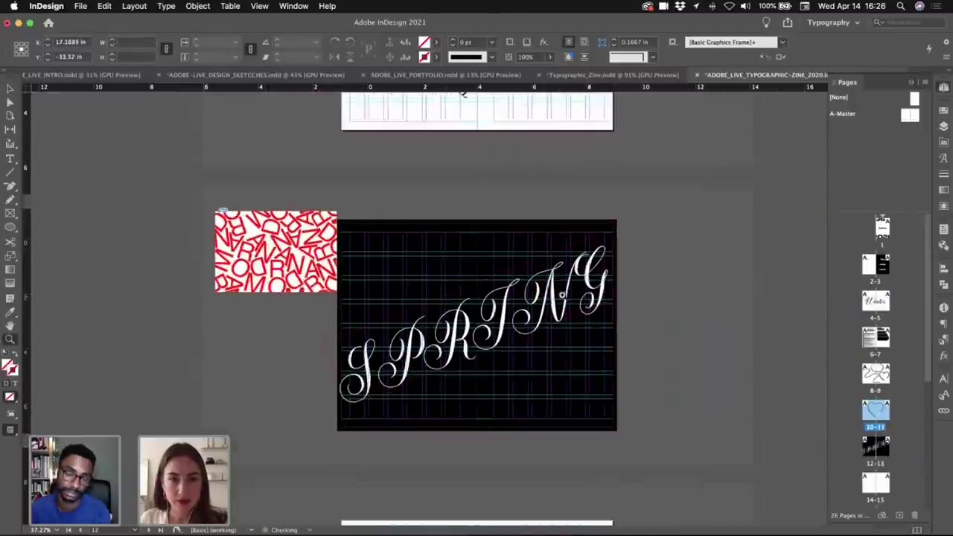
{"action": "scroll", "coordinate": [563, 296], "scroll_direction": "up", "scroll_amount": 3}
{"action": "left_click", "coordinate": [563, 296]}
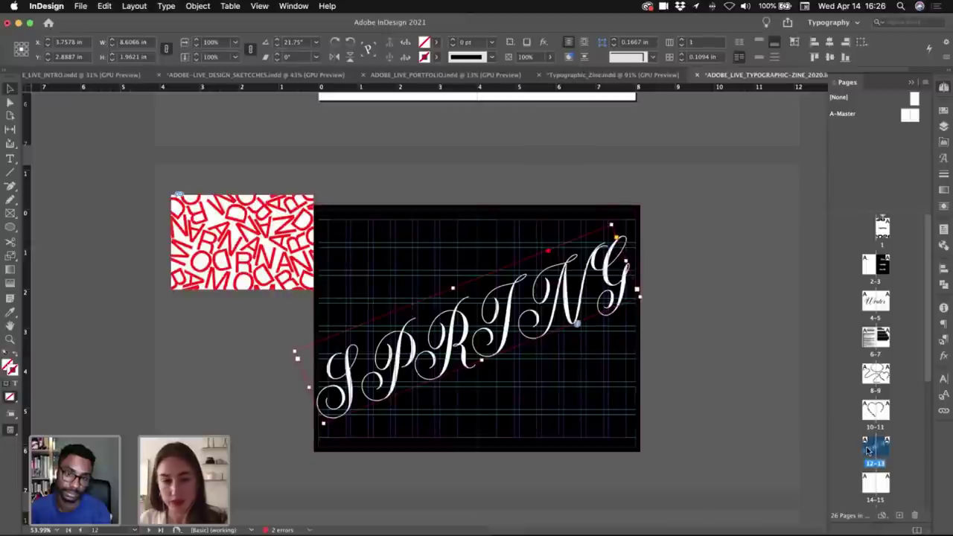
{"action": "left_click_drag", "start_coordinate": [867, 450], "coordinate": [876, 467]}
- Change the SPRING text on spread 14–15 to the Druk Text Heavy font
{"action": "triple_click", "coordinate": [581, 300]}
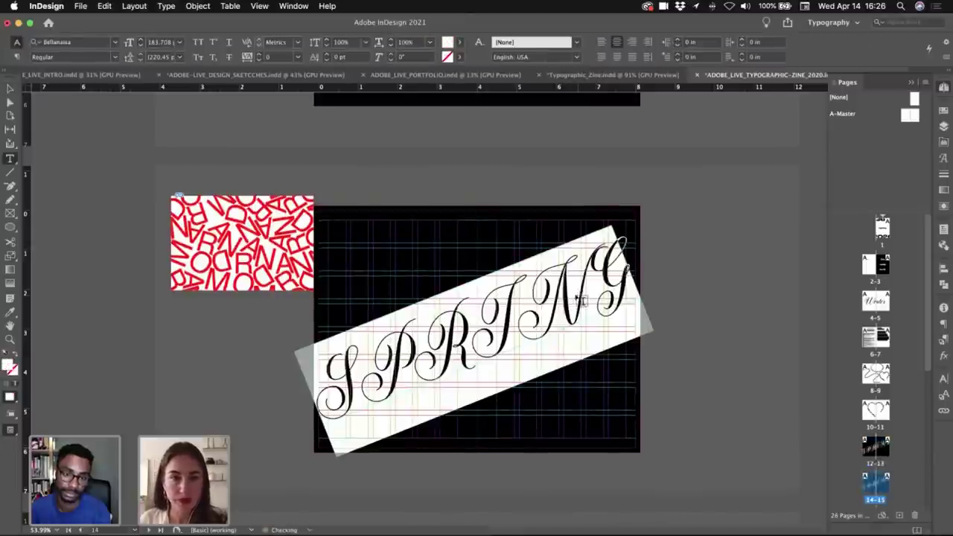
{"action": "left_click", "coordinate": [99, 42]}
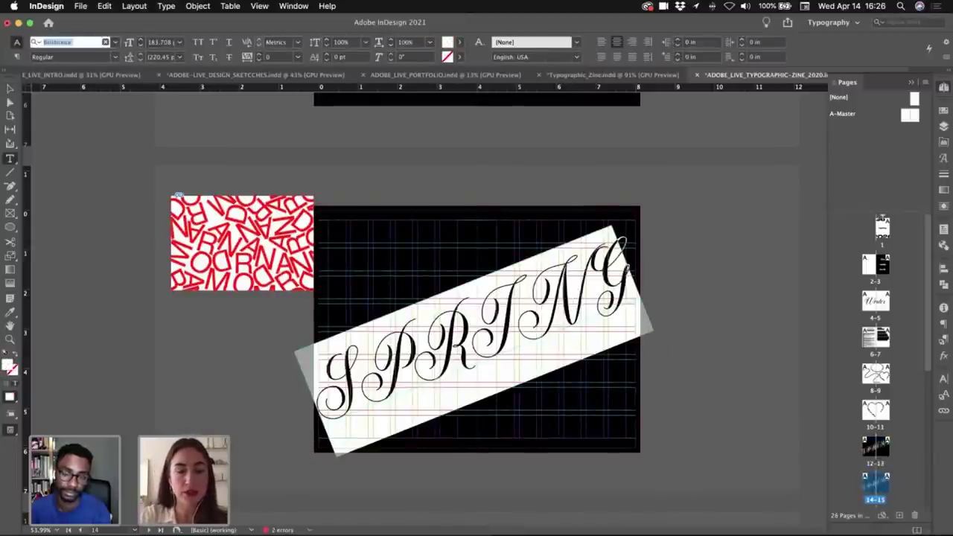
{"action": "type", "text": "druk"}
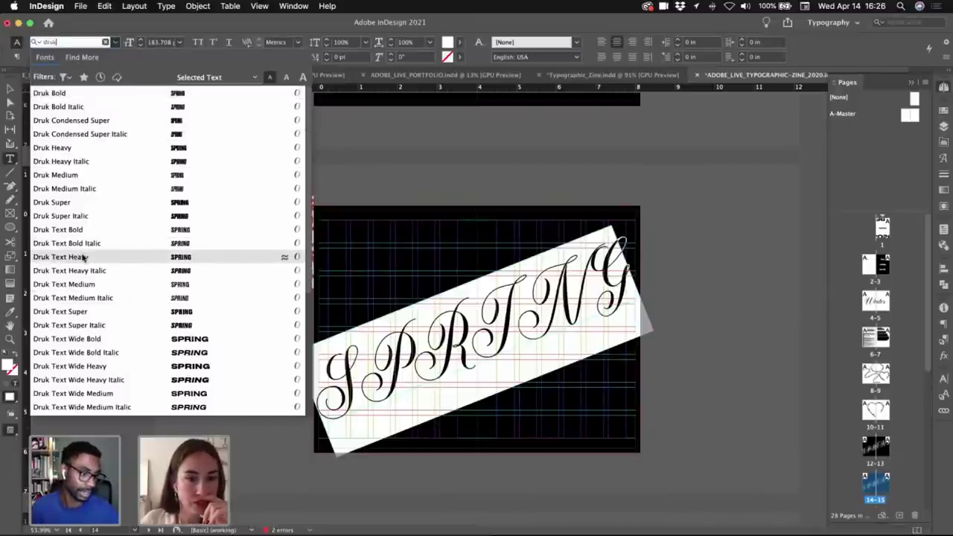
{"action": "key", "text": "Return"}
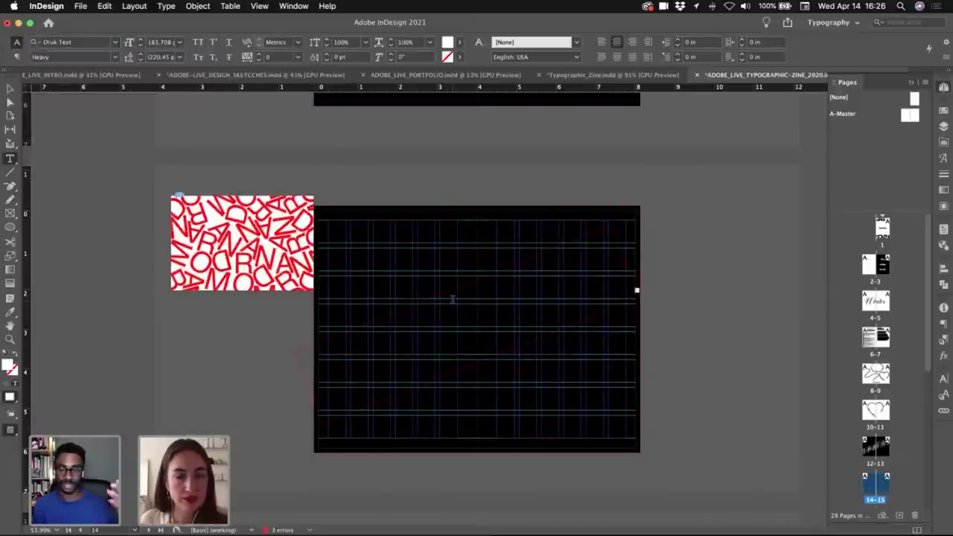
- Set the SPRING text frame's rotation to 0° and fit the frame to its text
{"action": "key", "text": "Escape"}
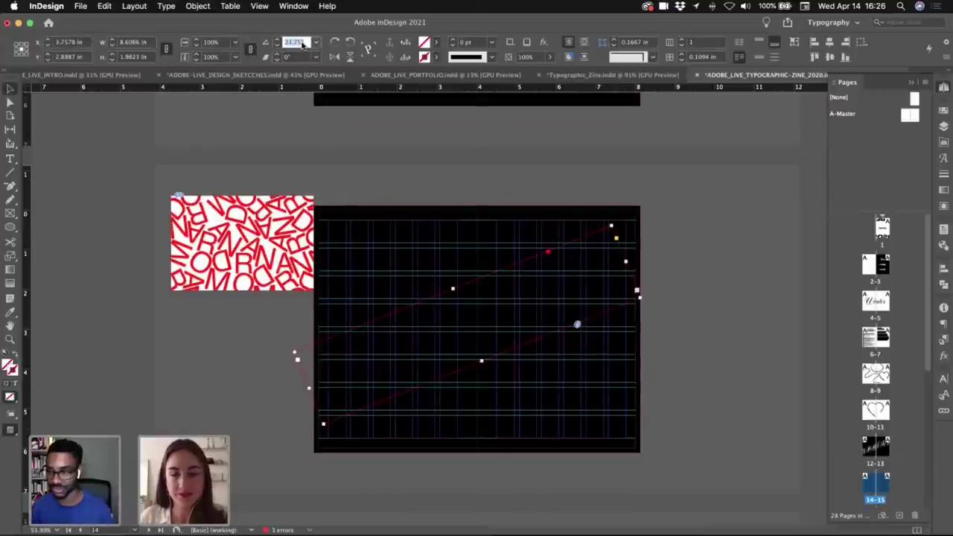
{"action": "key", "text": "Return"}
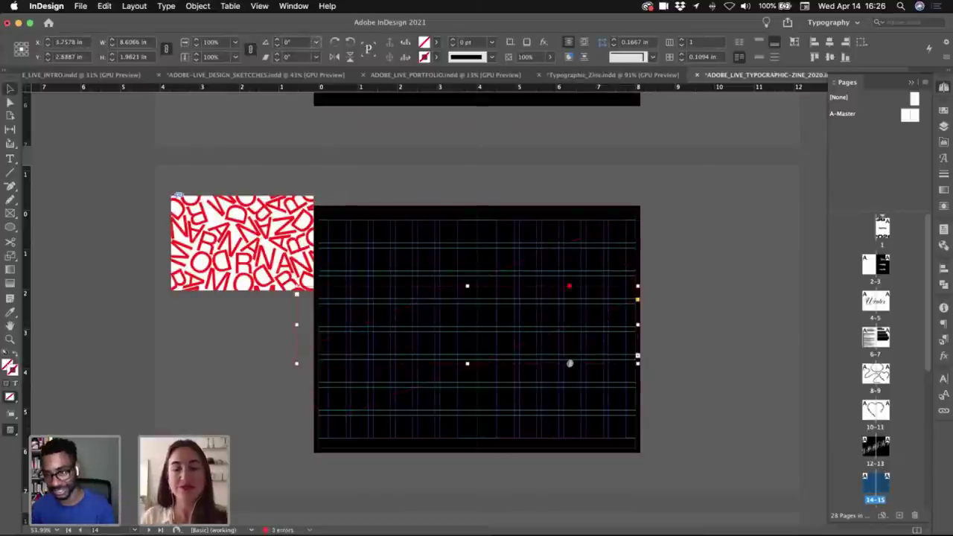
{"action": "double_click", "coordinate": [638, 286]}
{"action": "left_click", "coordinate": [696, 257]}
{"action": "left_click", "coordinate": [480, 325]}
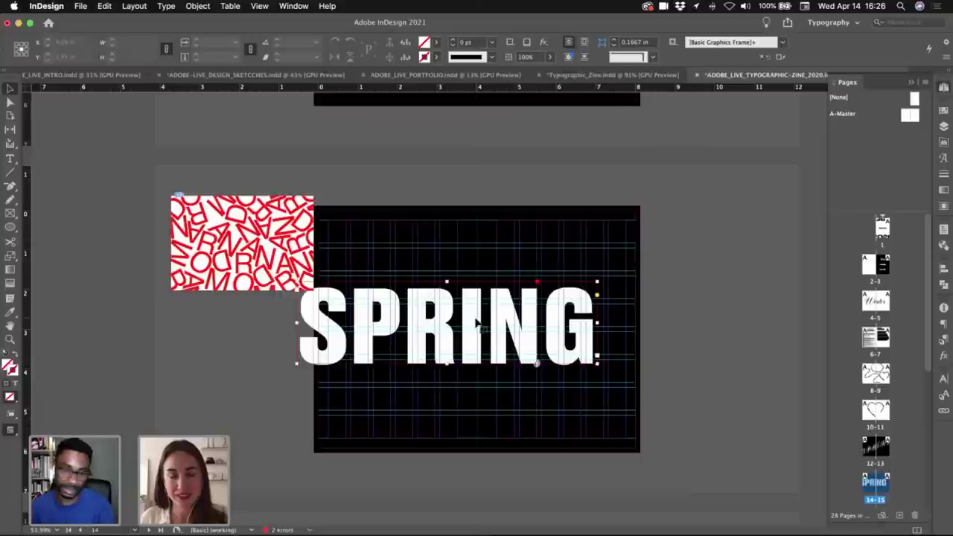
- Move the SPRING text to about X 6.13 in, Y 4.34 in, running past the spread's right edge, and preview the spread without guides
{"action": "left_click_drag", "start_coordinate": [422, 329], "coordinate": [537, 387]}
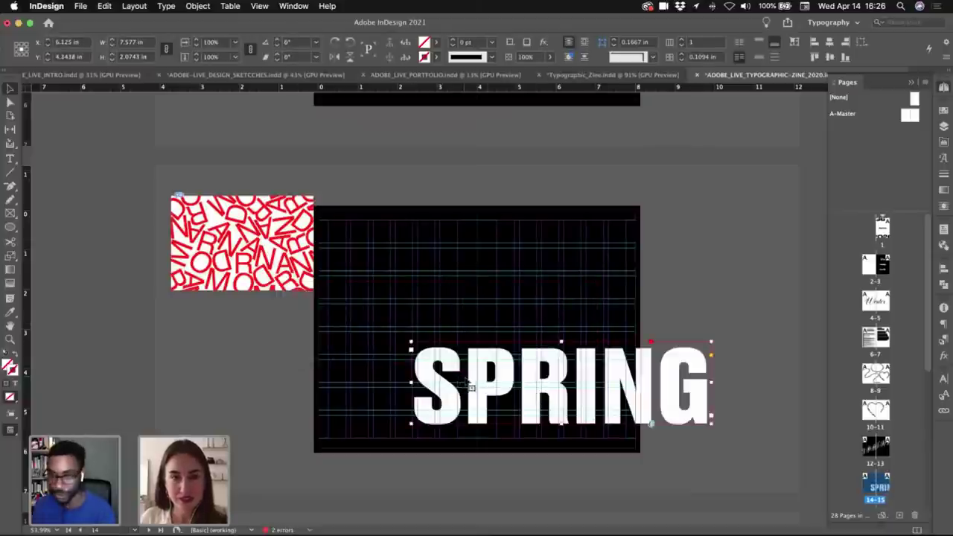
{"action": "key", "text": "w"}
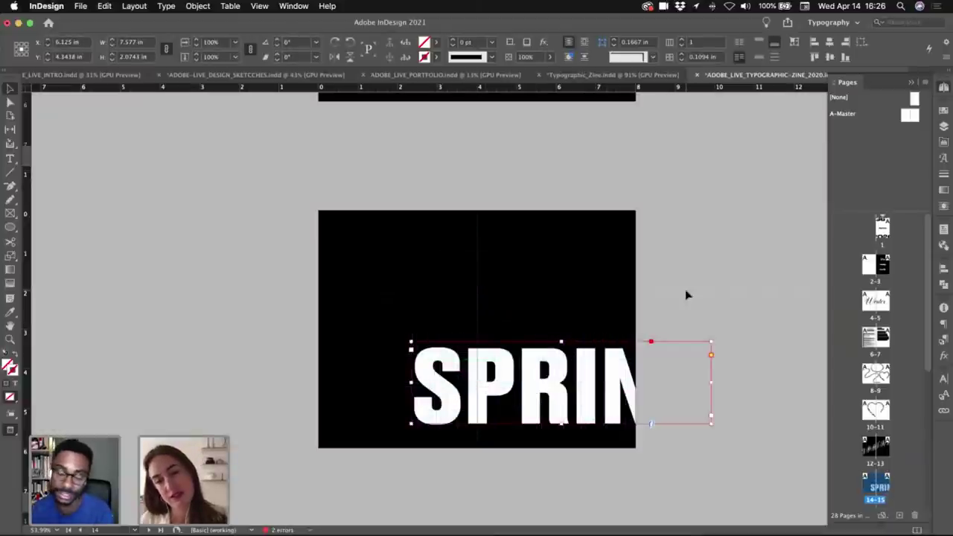
{"action": "key", "text": "w"}
- Change the SPRING text on spread 14–15 to the Druk Text Wide Bold font
{"action": "triple_click", "coordinate": [651, 423]}
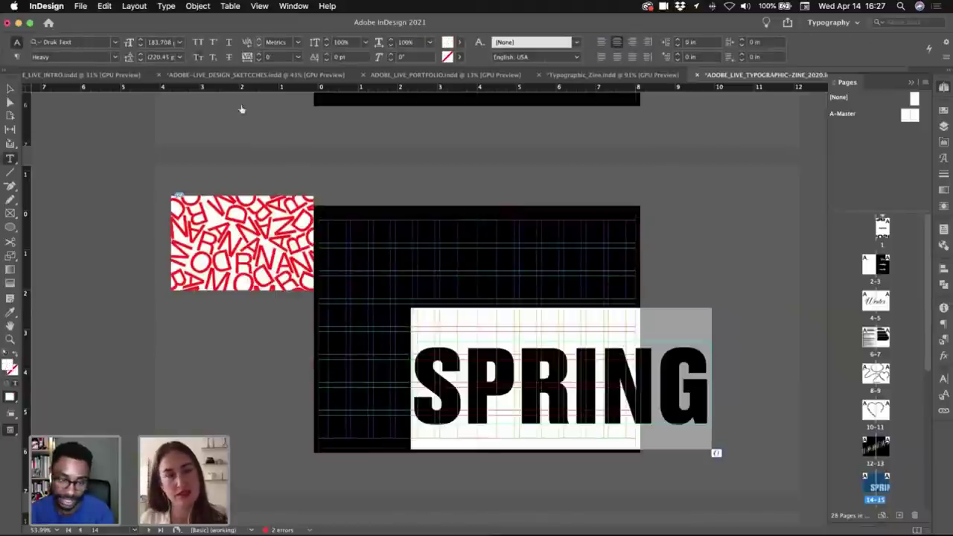
{"action": "left_click", "coordinate": [118, 58]}
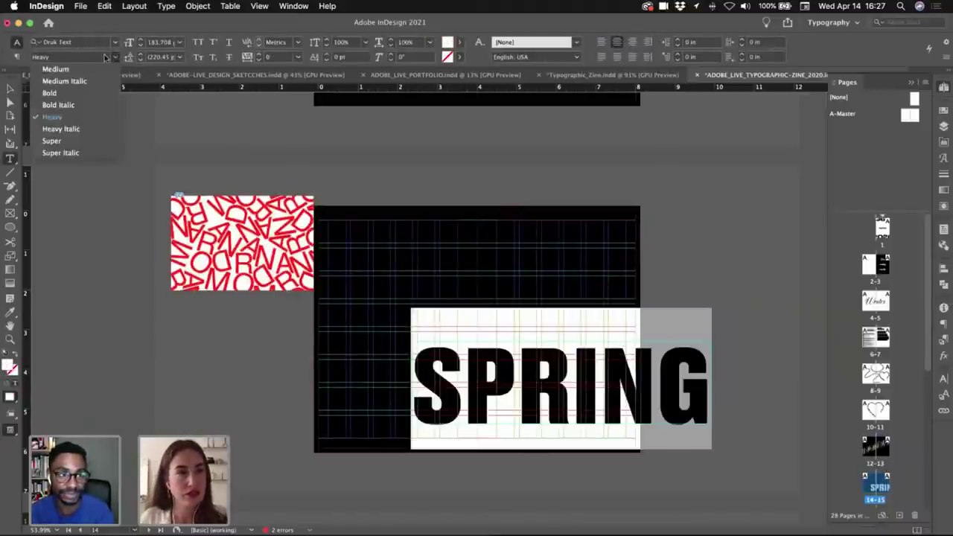
{"action": "left_click", "coordinate": [97, 45]}
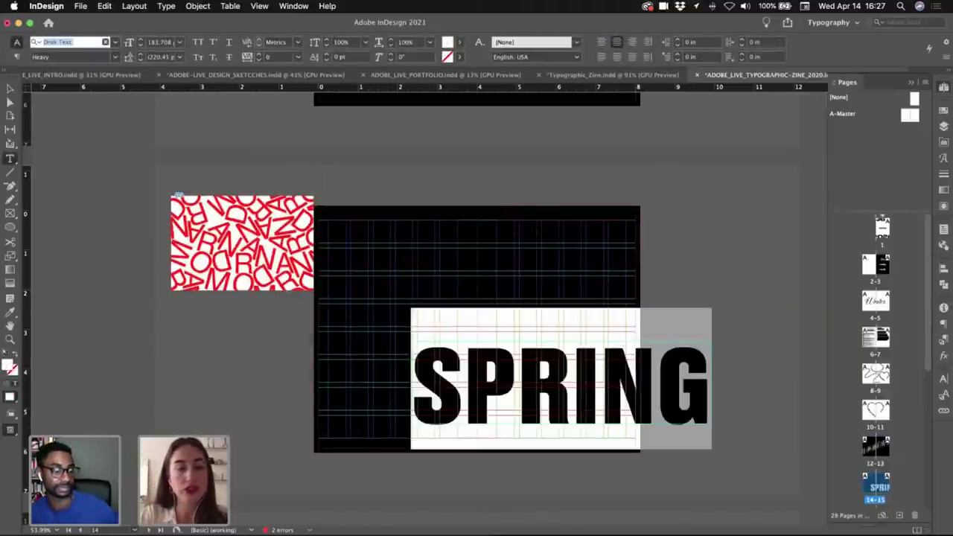
{"action": "type", "text": "druk"}
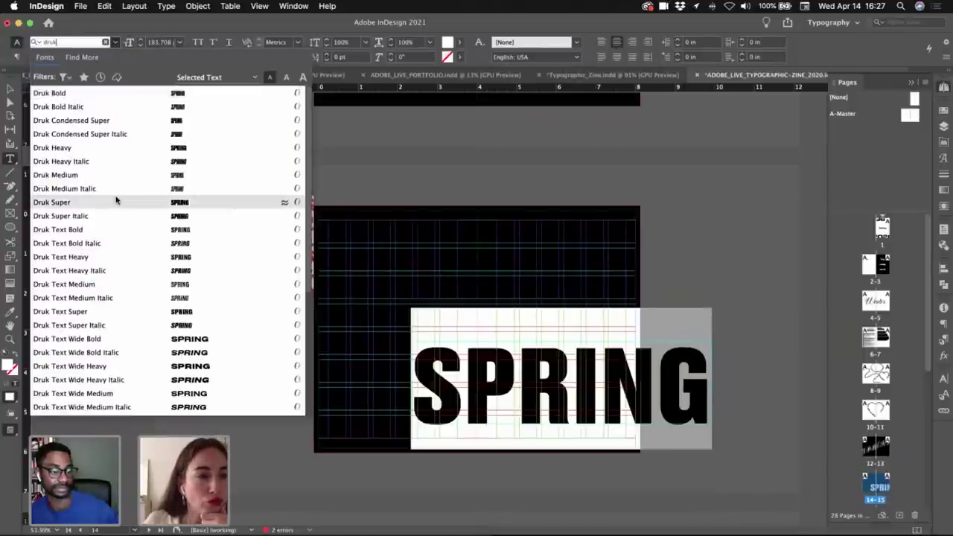
{"action": "scroll", "coordinate": [117, 201], "scroll_direction": "down", "scroll_amount": 1}
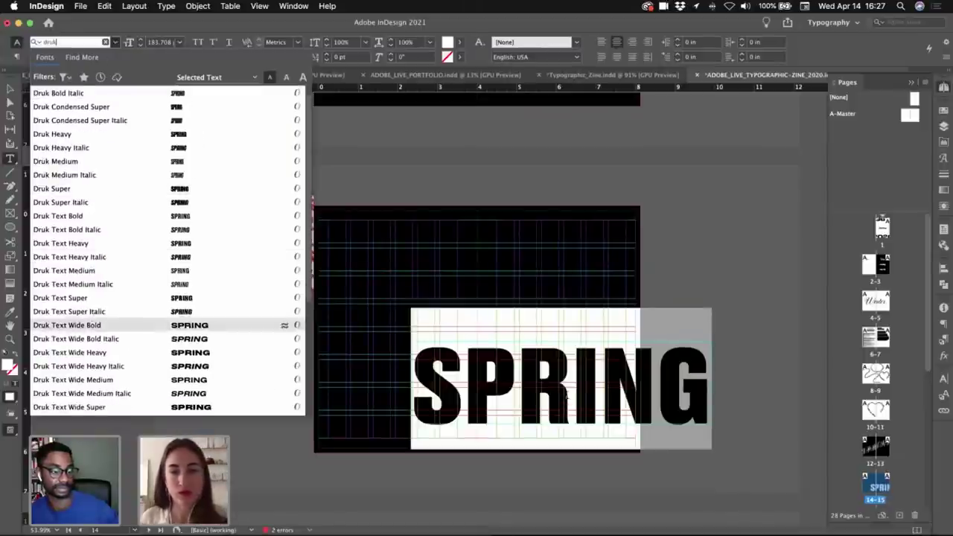
{"action": "left_click", "coordinate": [91, 324]}
- Enlarge and fit the frame around the wide SPRING lettering, and move the red letter-pattern image up clear of it
{"action": "key", "text": "Escape"}
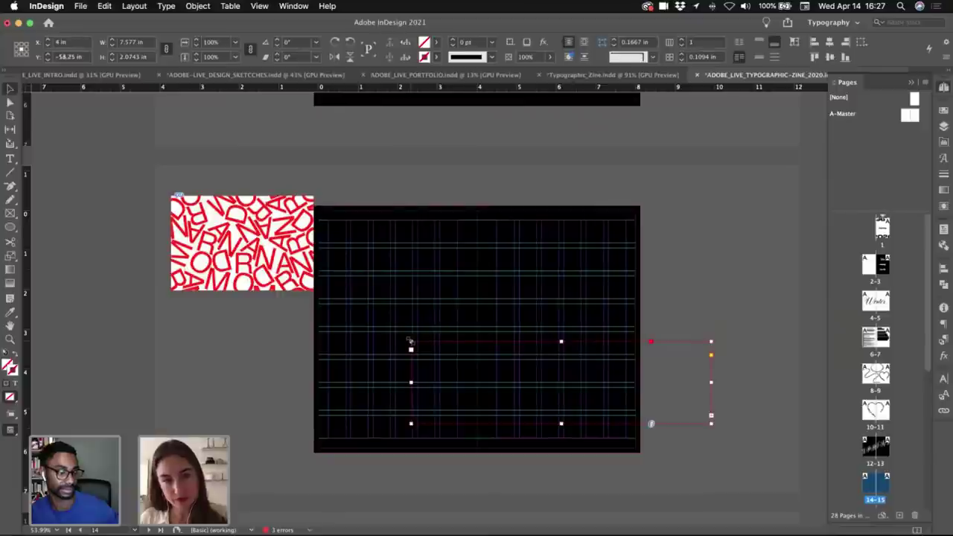
{"action": "left_click_drag", "start_coordinate": [399, 339], "coordinate": [247, 323]}
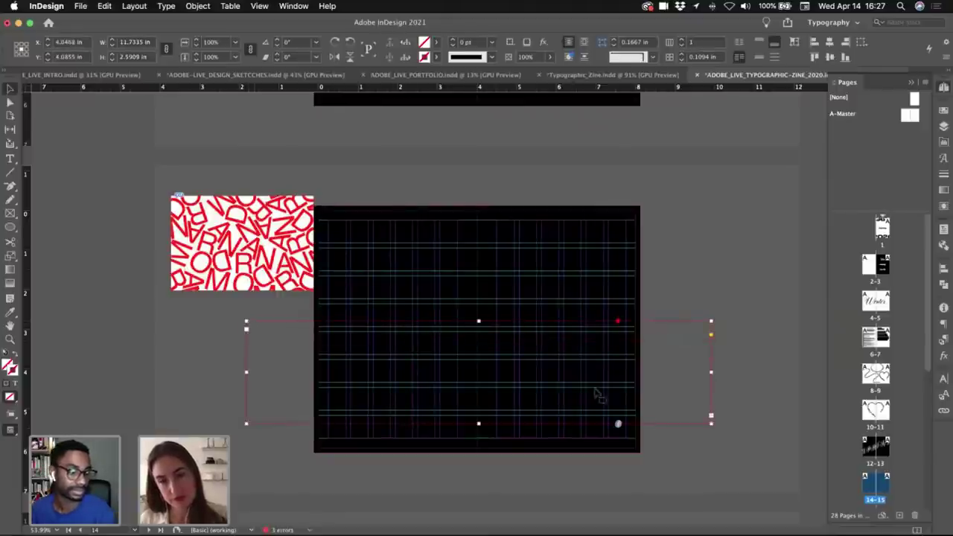
{"action": "left_click_drag", "start_coordinate": [713, 317], "coordinate": [746, 273]}
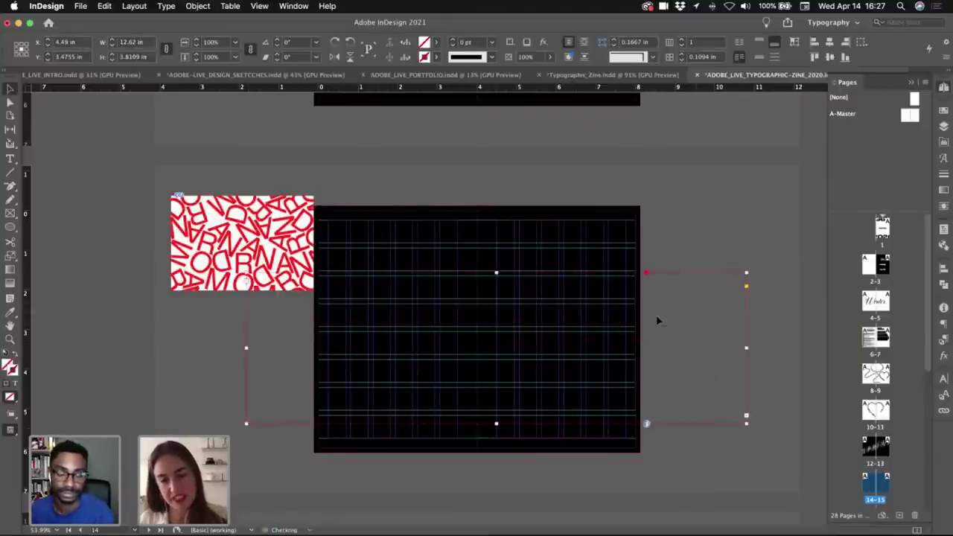
{"action": "double_click", "coordinate": [246, 423]}
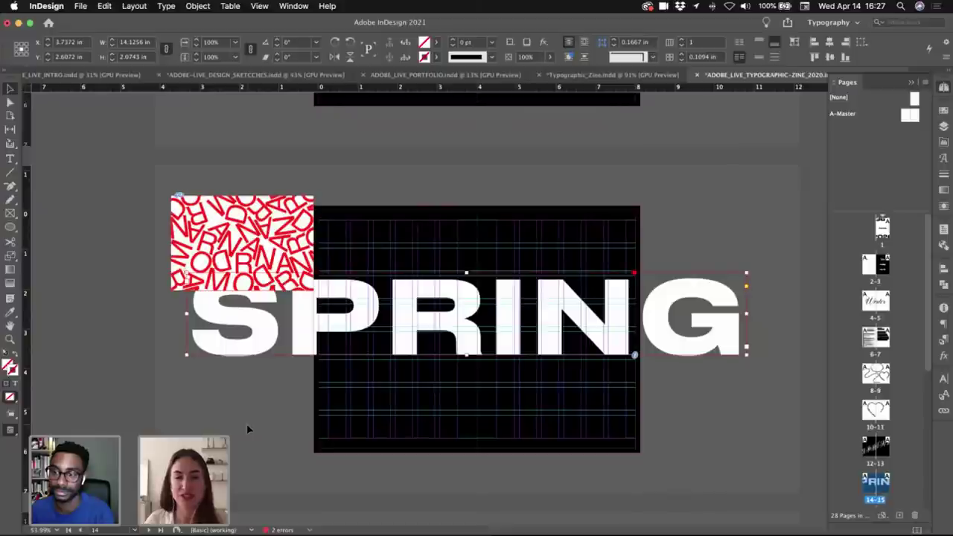
{"action": "left_click_drag", "start_coordinate": [194, 211], "coordinate": [181, 185]}
{"action": "left_click", "coordinate": [352, 182]}
- Cut the letter P from SPRING and paste it into a new text frame over the spread's lower-left edge
{"action": "key", "text": "t"}
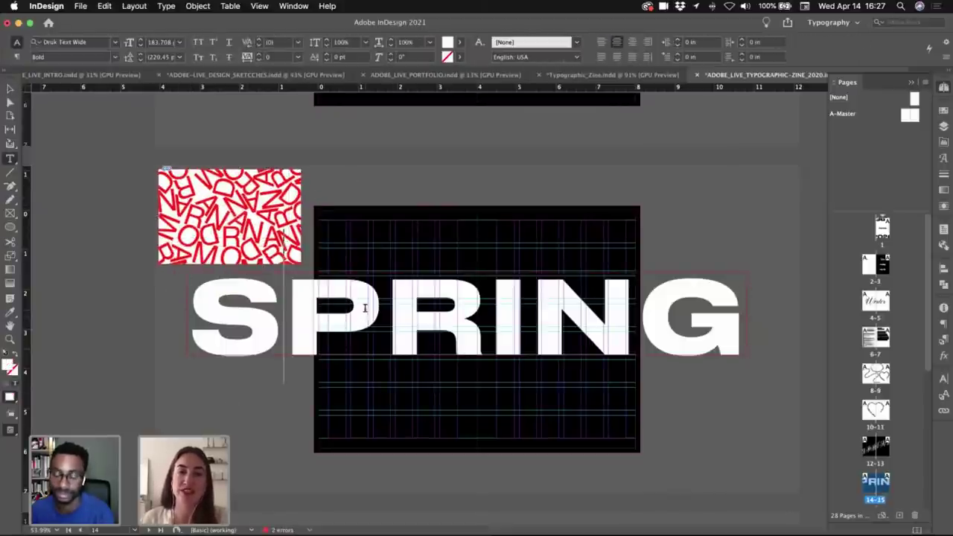
{"action": "left_click_drag", "start_coordinate": [362, 308], "coordinate": [307, 318]}
{"action": "key", "text": "super+x"}
{"action": "left_click_drag", "start_coordinate": [194, 384], "coordinate": [388, 478]}
{"action": "key", "text": "super+v"}
- Transfer the letter R from the word to its own fitted text frame over the spread's upper-right corner
{"action": "left_click_drag", "start_coordinate": [436, 313], "coordinate": [362, 309]}
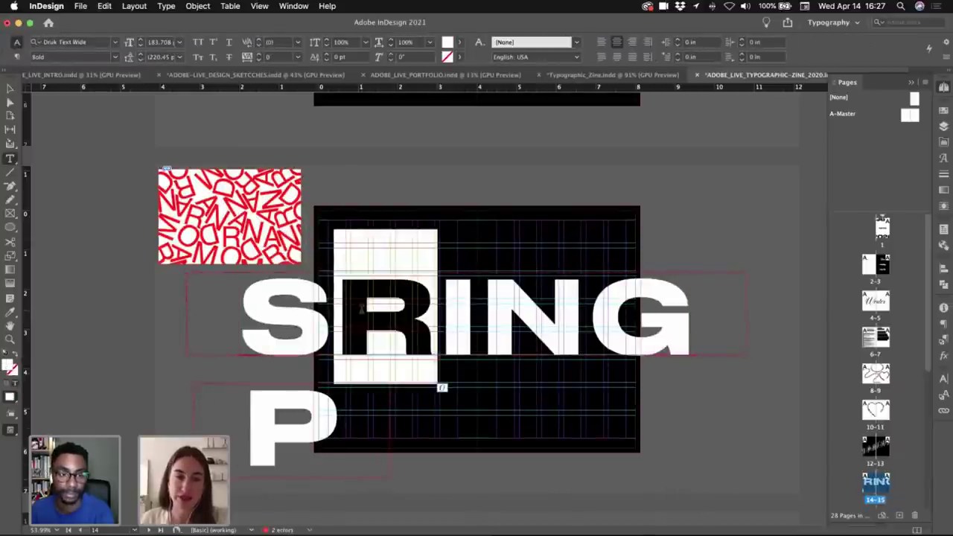
{"action": "key", "text": "super+x"}
{"action": "left_click_drag", "start_coordinate": [599, 181], "coordinate": [733, 248]}
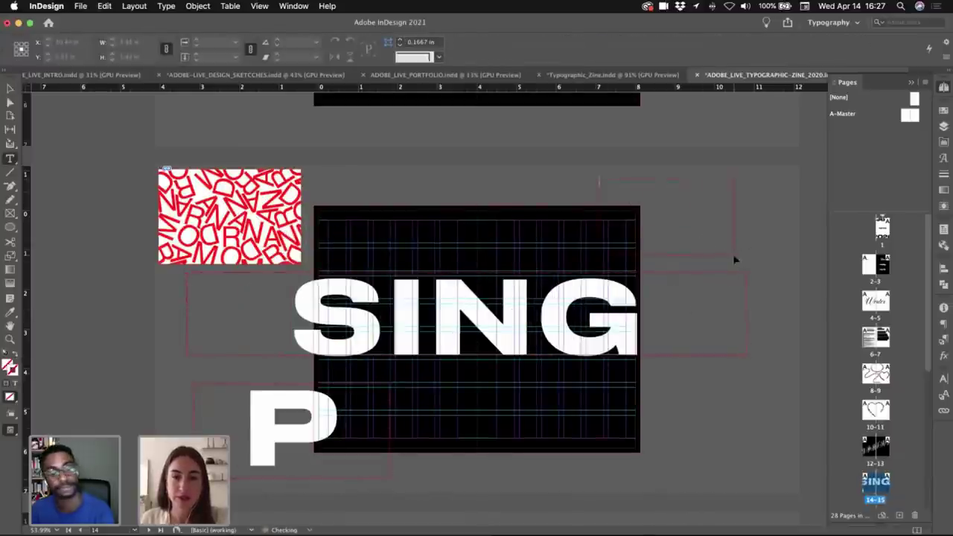
{"action": "key", "text": "Escape"}
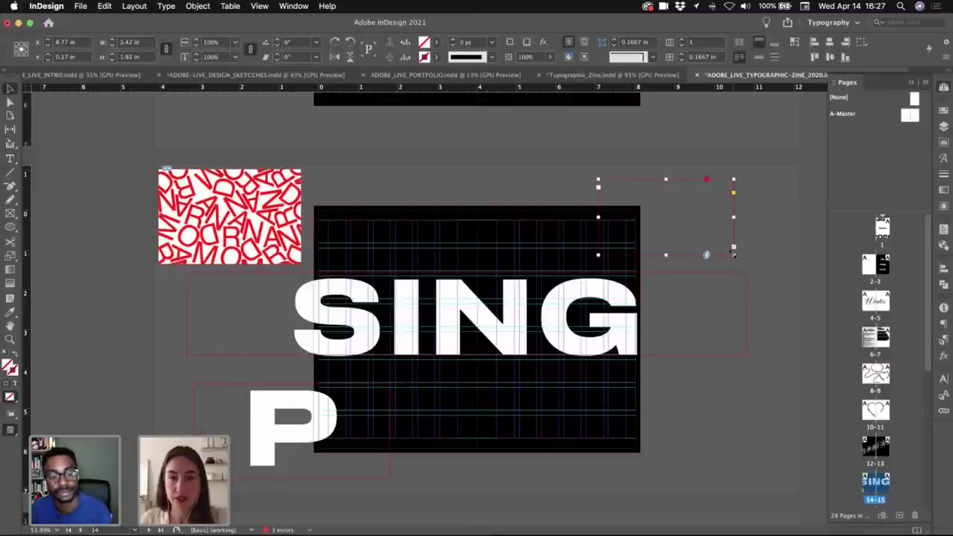
{"action": "double_click", "coordinate": [734, 255]}
- Transfer the letter I from the word to its own text frame at the spread's upper edge, beside the R
{"action": "double_click", "coordinate": [495, 322]}
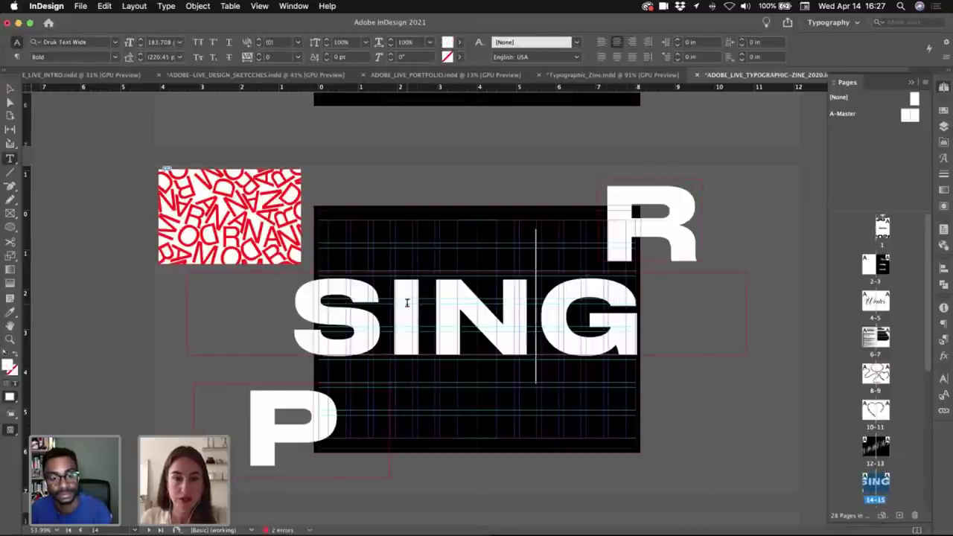
{"action": "left_click_drag", "start_coordinate": [421, 303], "coordinate": [403, 302]}
{"action": "key", "text": "super+x"}
{"action": "left_click_drag", "start_coordinate": [523, 204], "coordinate": [598, 287]}
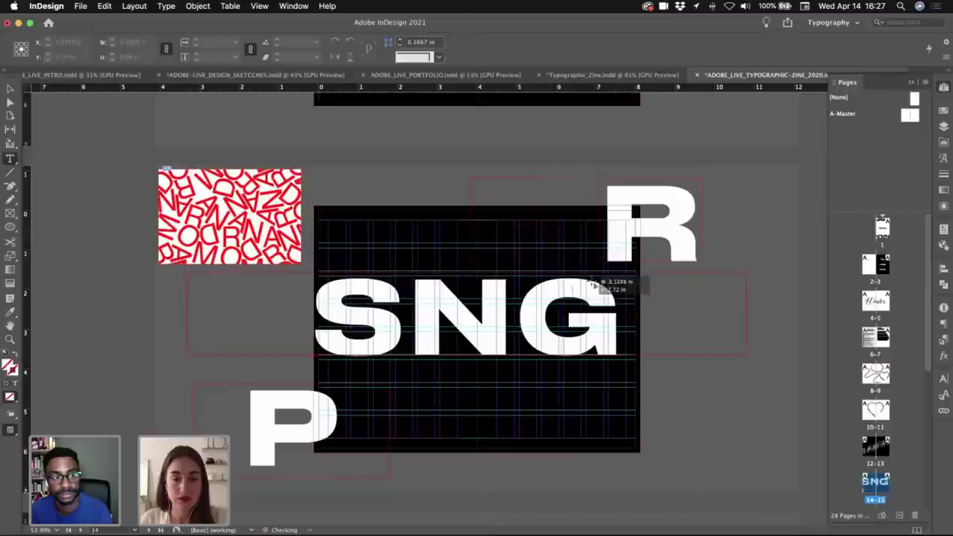
{"action": "key", "text": "super+v"}
{"action": "key", "text": "Escape"}
- Transfer the letter N from the word to its own text frame on the pasteboard at the spread's lower right
{"action": "double_click", "coordinate": [515, 313]}
{"action": "left_click_drag", "start_coordinate": [515, 312], "coordinate": [434, 315]}
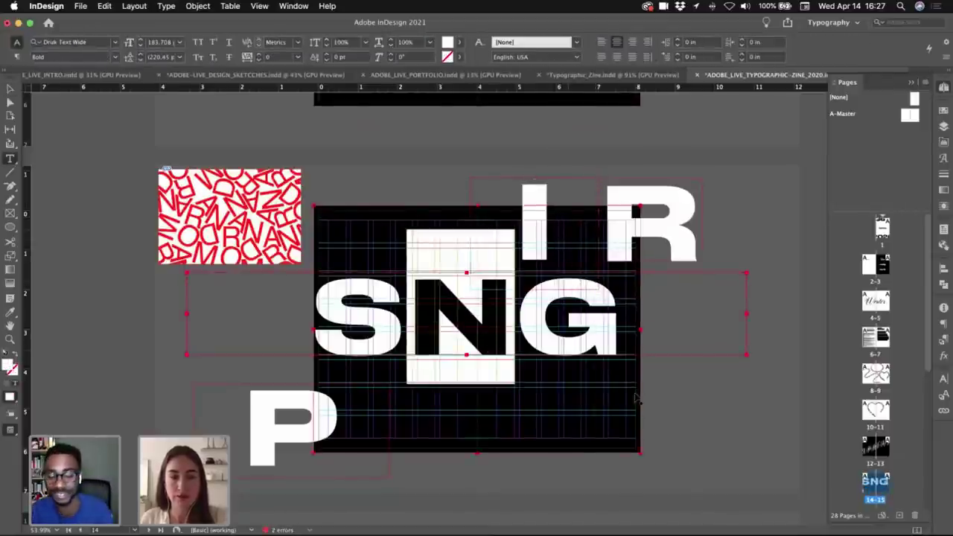
{"action": "key", "text": "super+x"}
{"action": "left_click_drag", "start_coordinate": [657, 378], "coordinate": [790, 480]}
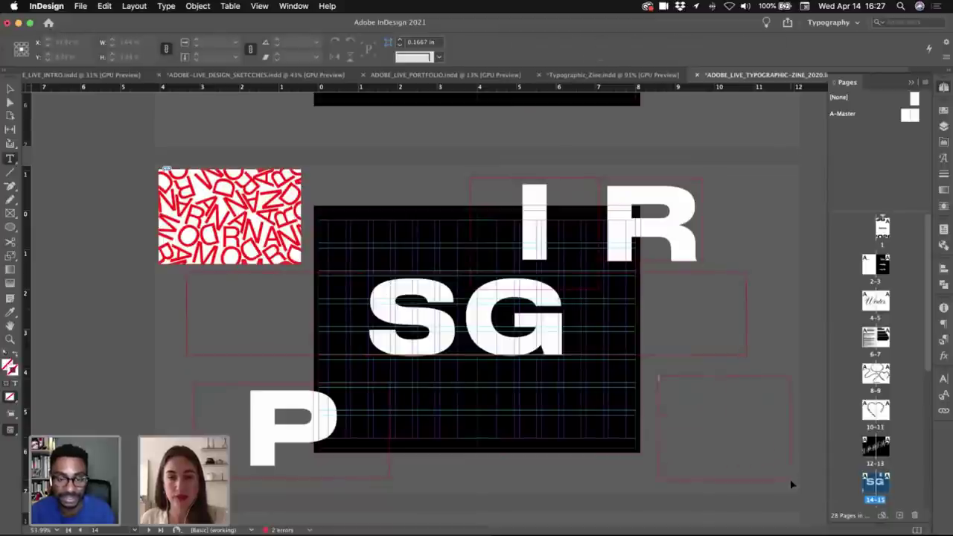
{"action": "key", "text": "super+v"}
{"action": "key", "text": "Escape"}
- Transfer the letter G from the word to its own narrow text frame on the pasteboard right of the spread
{"action": "double_click", "coordinate": [507, 316]}
{"action": "left_click", "coordinate": [575, 385], "text": "shift"}
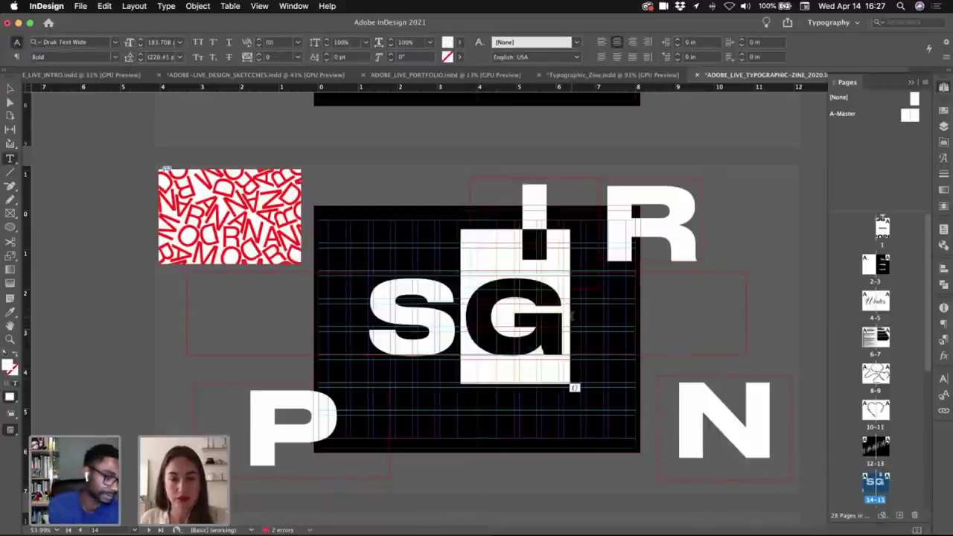
{"action": "key", "text": "super+x"}
{"action": "left_click_drag", "start_coordinate": [729, 201], "coordinate": [795, 351]}
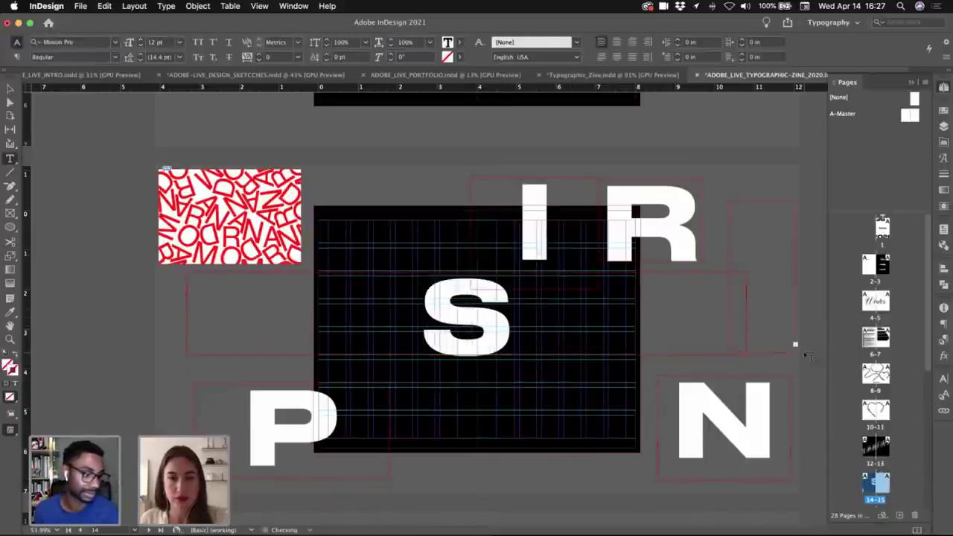
{"action": "key", "text": "Escape"}
- Fit the remaining frame to the letter S, place it at about X 1.47 in, Y 1.53 in, and preview the spread
{"action": "left_click", "coordinate": [461, 316]}
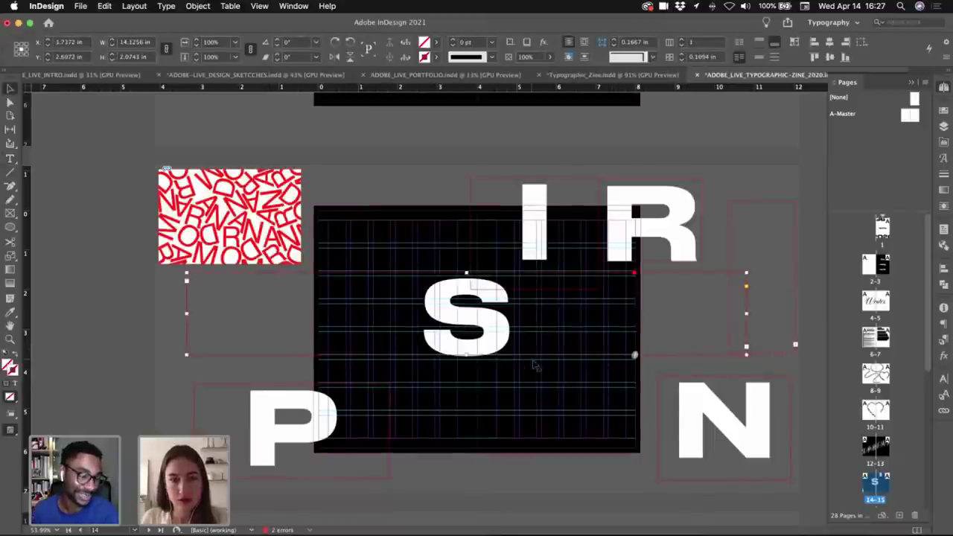
{"action": "double_click", "coordinate": [746, 355]}
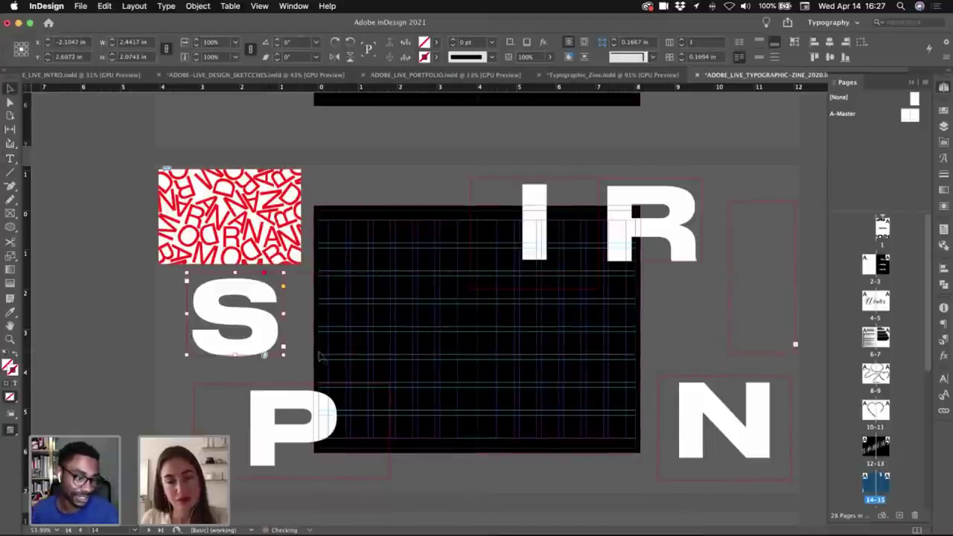
{"action": "left_click_drag", "start_coordinate": [255, 344], "coordinate": [398, 301]}
{"action": "key", "text": "w"}
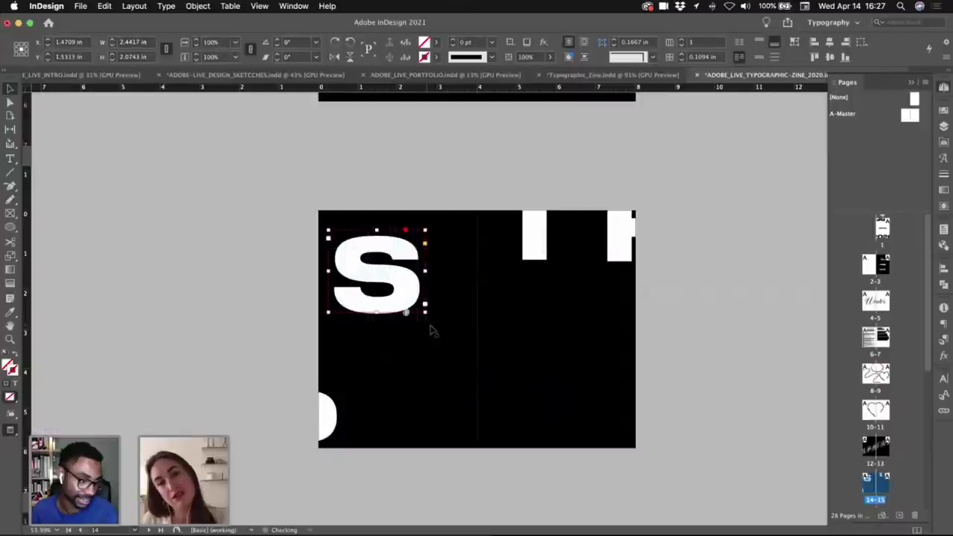
{"action": "key", "text": "w"}
- Arrange the separate letters on the spread, with P tucked under the S, R near the top centre and I in the lower right half
{"action": "left_click_drag", "start_coordinate": [336, 434], "coordinate": [506, 354]}
{"action": "double_click", "coordinate": [550, 427]}
{"action": "key", "text": "w"}
{"action": "key", "text": "w"}
{"action": "left_click_drag", "start_coordinate": [672, 230], "coordinate": [533, 291]}
{"action": "left_click_drag", "start_coordinate": [571, 211], "coordinate": [549, 378]}
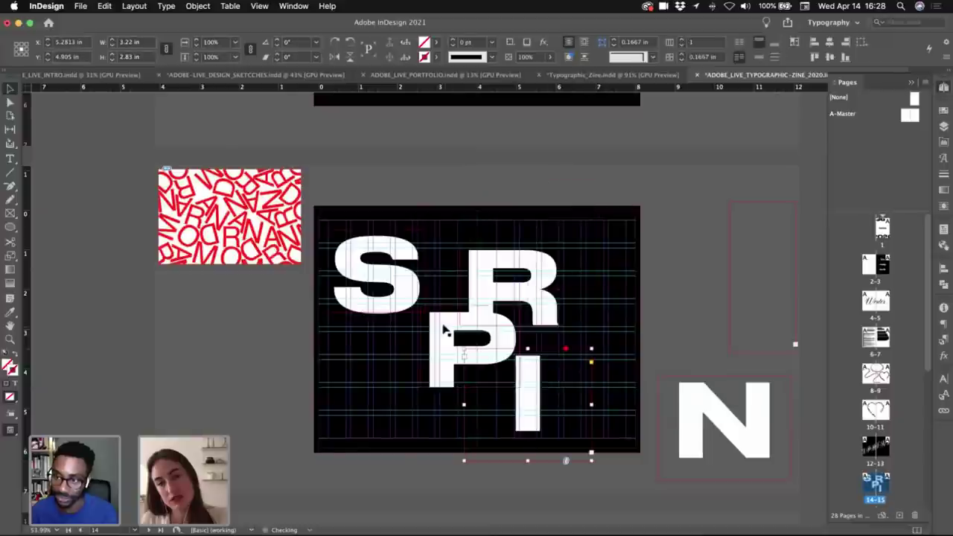
{"action": "left_click_drag", "start_coordinate": [447, 335], "coordinate": [406, 325]}
{"action": "left_click_drag", "start_coordinate": [540, 267], "coordinate": [537, 228]}
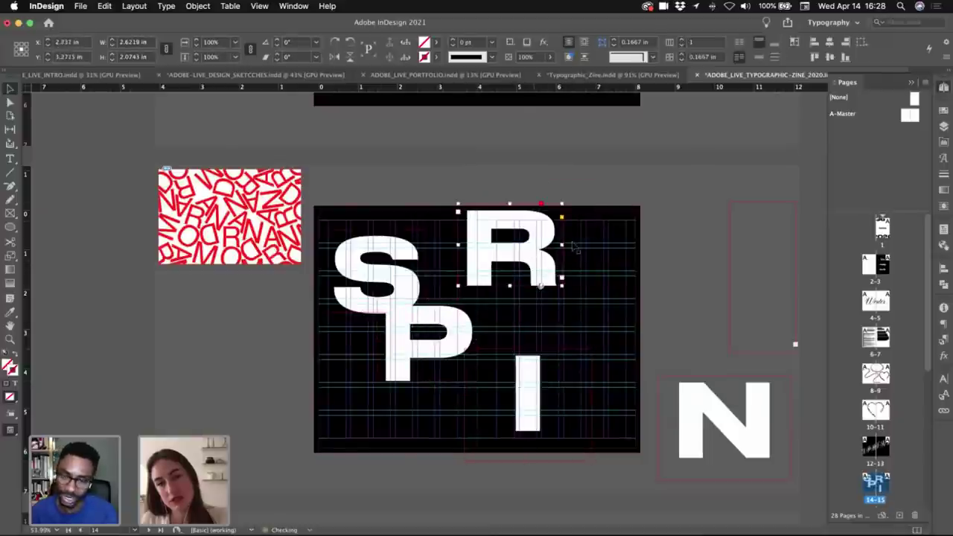
- Move the I below and right of the R, the N to the lower centre, and the G's frame to the spread's outer edge
{"action": "left_click", "coordinate": [544, 347]}
{"action": "left_click_drag", "start_coordinate": [527, 325], "coordinate": [599, 315]}
{"action": "double_click", "coordinate": [601, 397]}
{"action": "left_click_drag", "start_coordinate": [503, 390], "coordinate": [449, 371]}
{"action": "left_click_drag", "start_coordinate": [750, 262], "coordinate": [658, 312]}
{"action": "left_click_drag", "start_coordinate": [658, 389], "coordinate": [630, 402]}
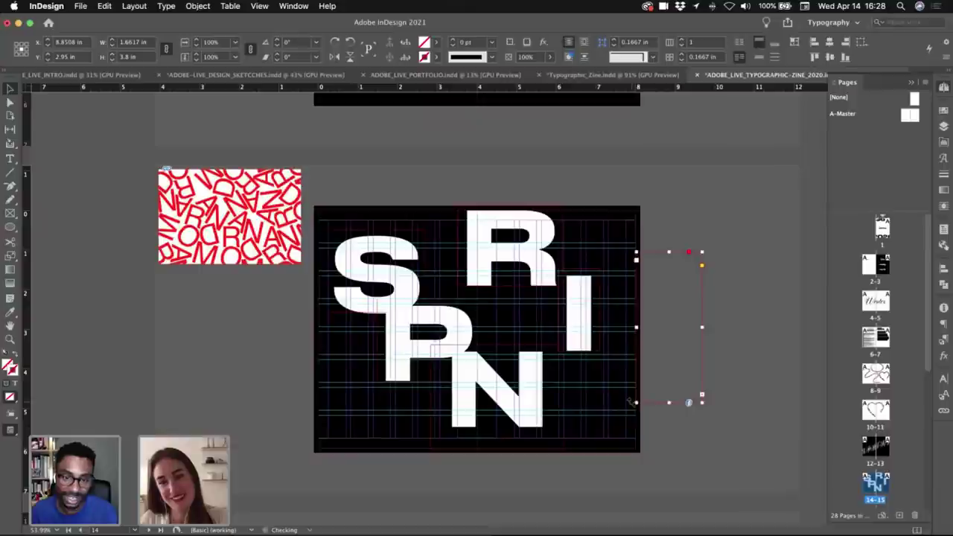
- Fit the G's frame to its letter, preview the spread, and place the G in the lower right corner, cropped by the page edge
{"action": "double_click", "coordinate": [637, 403]}
{"action": "key", "text": "w"}
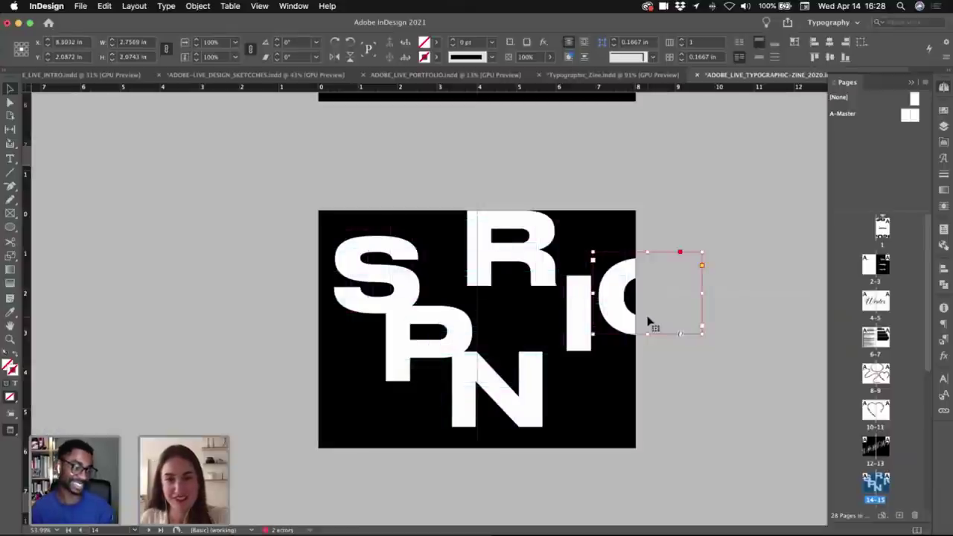
{"action": "left_click_drag", "start_coordinate": [647, 319], "coordinate": [610, 424]}
{"action": "left_click", "coordinate": [726, 292]}
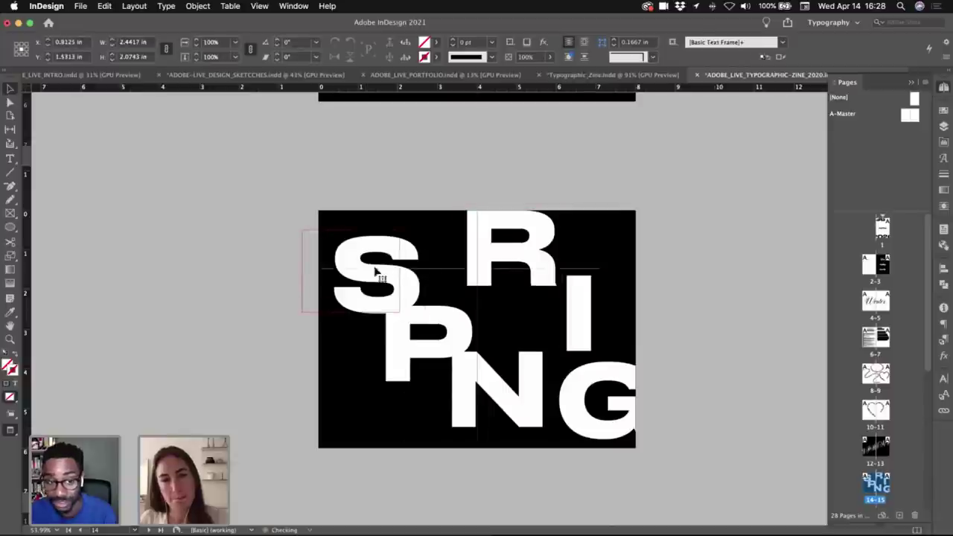
- Shift the S so it crops at the spread's left edge, tuck the P up against it, and move the R slightly left
{"action": "left_click_drag", "start_coordinate": [377, 270], "coordinate": [361, 271]}
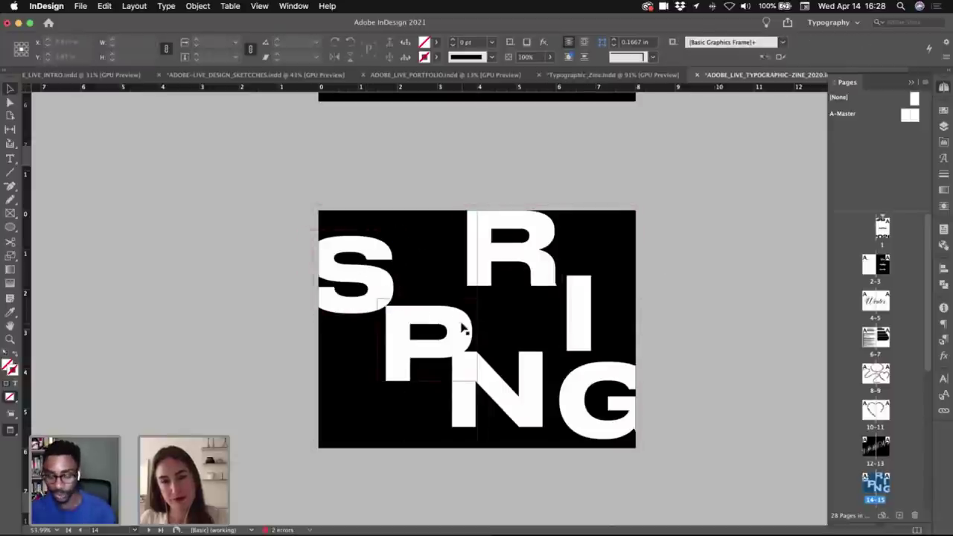
{"action": "left_click_drag", "start_coordinate": [464, 330], "coordinate": [452, 318]}
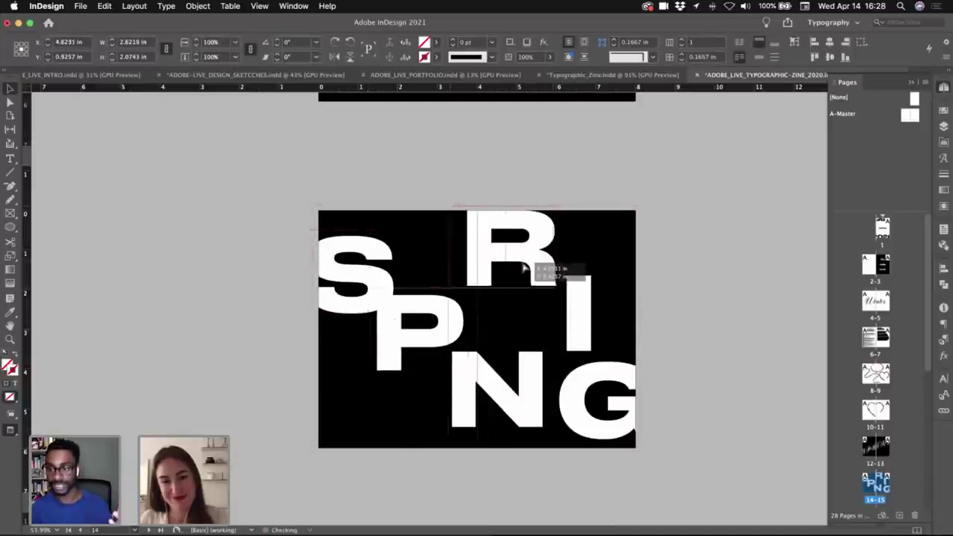
{"action": "left_click_drag", "start_coordinate": [542, 273], "coordinate": [533, 272]}
{"action": "left_click", "coordinate": [568, 328]}
- Lower the G so it crops at the bottom edge, and place the I under the R with the N beside it
{"action": "left_click_drag", "start_coordinate": [578, 387], "coordinate": [576, 412]}
{"action": "left_click_drag", "start_coordinate": [575, 323], "coordinate": [508, 330]}
{"action": "left_click_drag", "start_coordinate": [521, 395], "coordinate": [607, 344]}
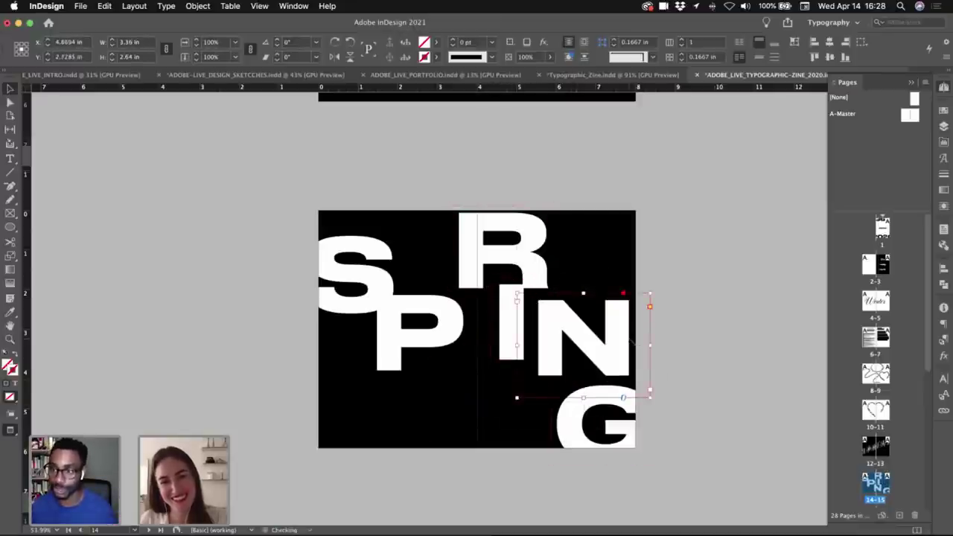
- Nudge the letter I against the underside of the R, at about X 4.90 in, Y 2.80 in
{"action": "left_click", "coordinate": [513, 308]}
{"action": "left_click", "coordinate": [702, 234]}
{"action": "left_click", "coordinate": [521, 321]}
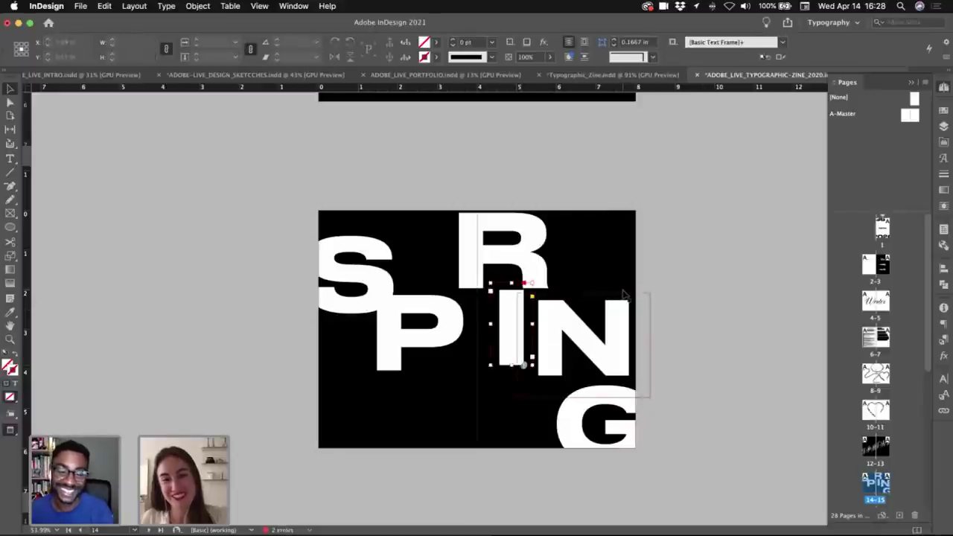
{"action": "key", "text": "Up"}
{"action": "key", "text": "Up"}
{"action": "key", "text": "Up"}
{"action": "key", "text": "Up"}
{"action": "key", "text": "Up"}
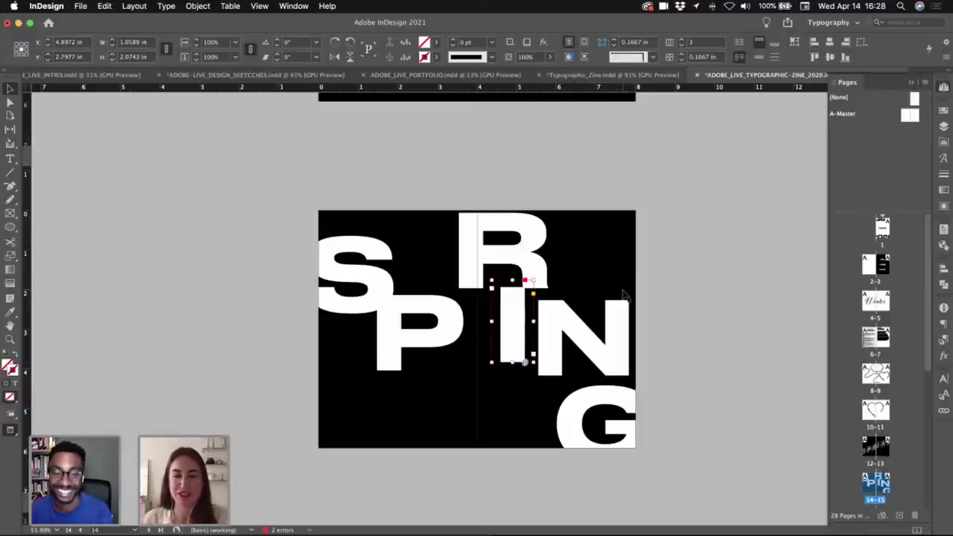
{"action": "left_click", "coordinate": [624, 296]}
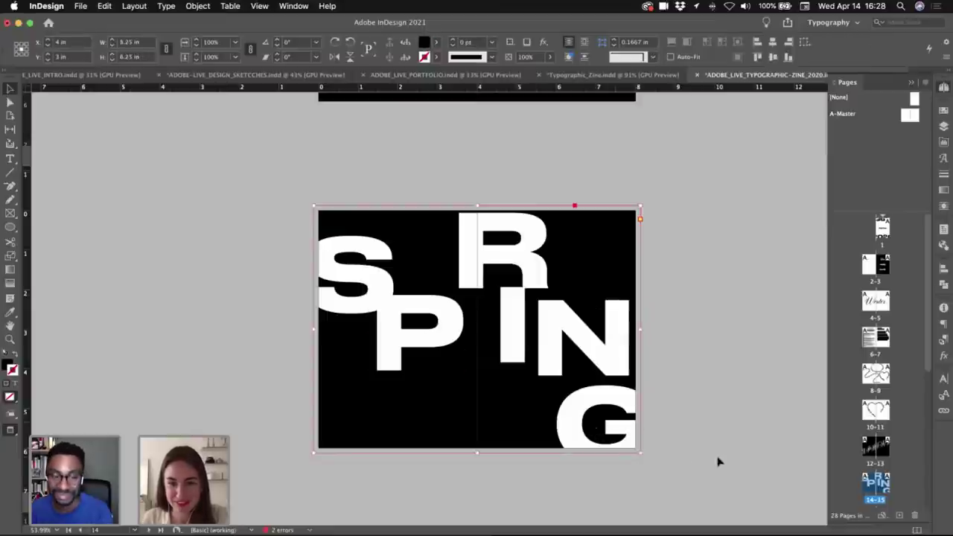
- Move the G to the bottom centre of the spread and shift the S slightly further off the left edge
{"action": "left_click", "coordinate": [656, 451]}
{"action": "left_click_drag", "start_coordinate": [652, 449], "coordinate": [518, 446]}
{"action": "left_click", "coordinate": [752, 395]}
{"action": "left_click", "coordinate": [747, 413]}
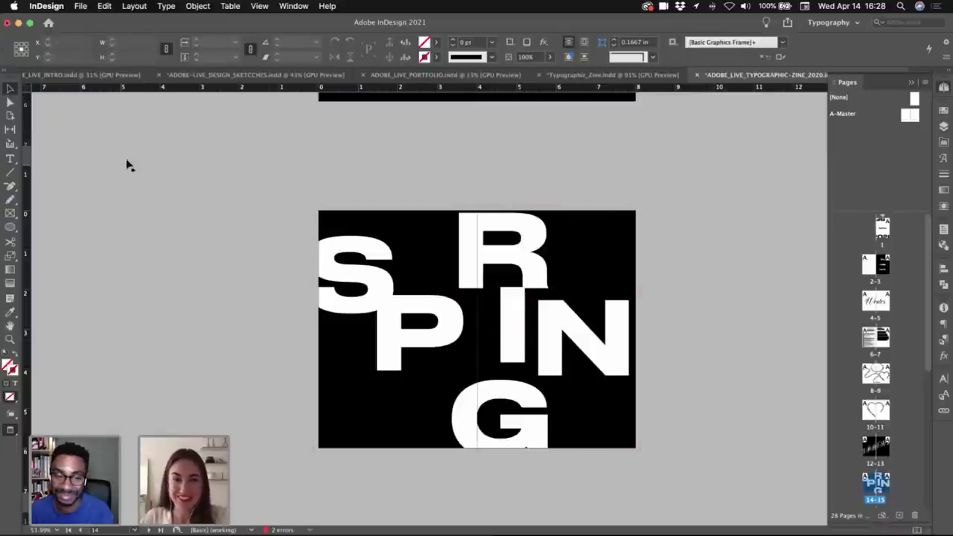
{"action": "left_click_drag", "start_coordinate": [335, 263], "coordinate": [330, 262]}
- Duplicate the SPRING spread 14–15 as spread 16–17
{"action": "left_click", "coordinate": [481, 172]}
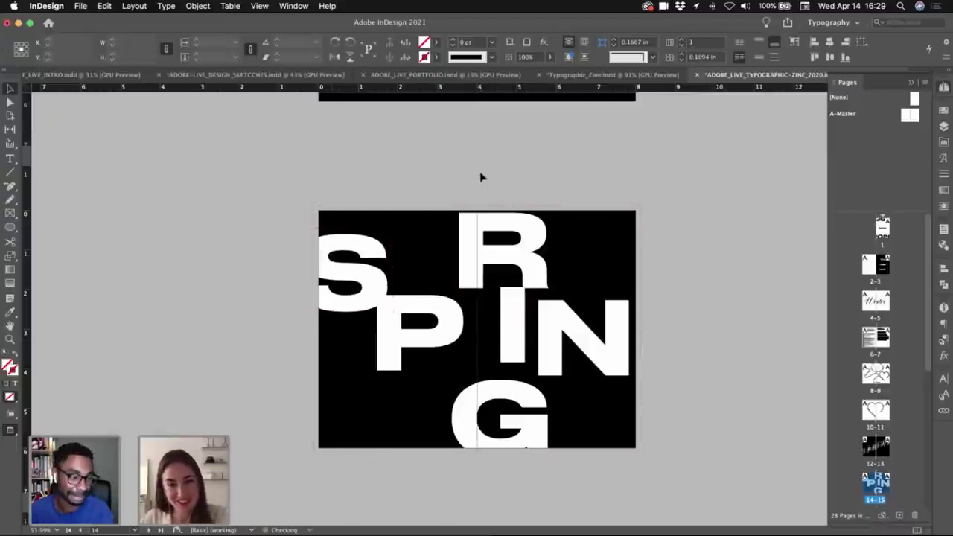
{"action": "left_click", "coordinate": [642, 207]}
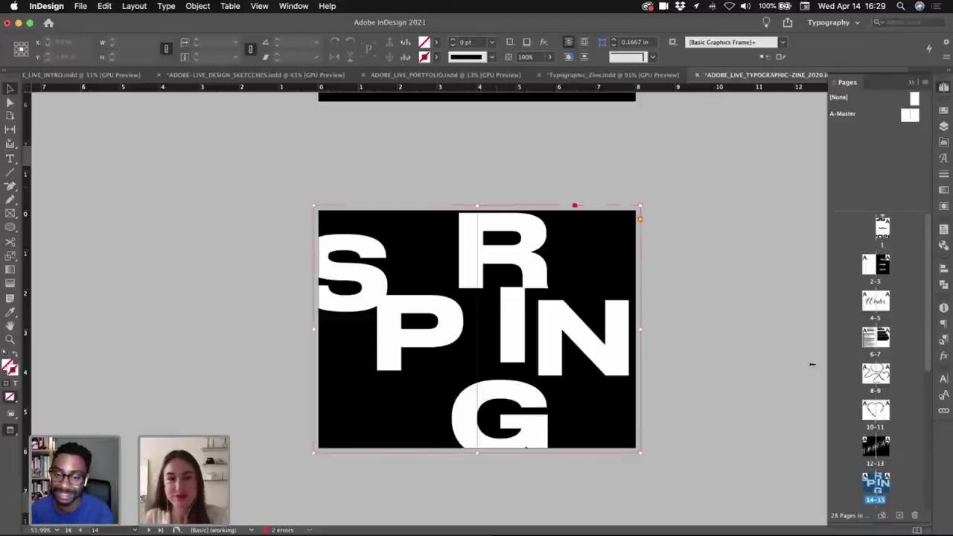
{"action": "left_click_drag", "start_coordinate": [890, 480], "coordinate": [890, 480]}
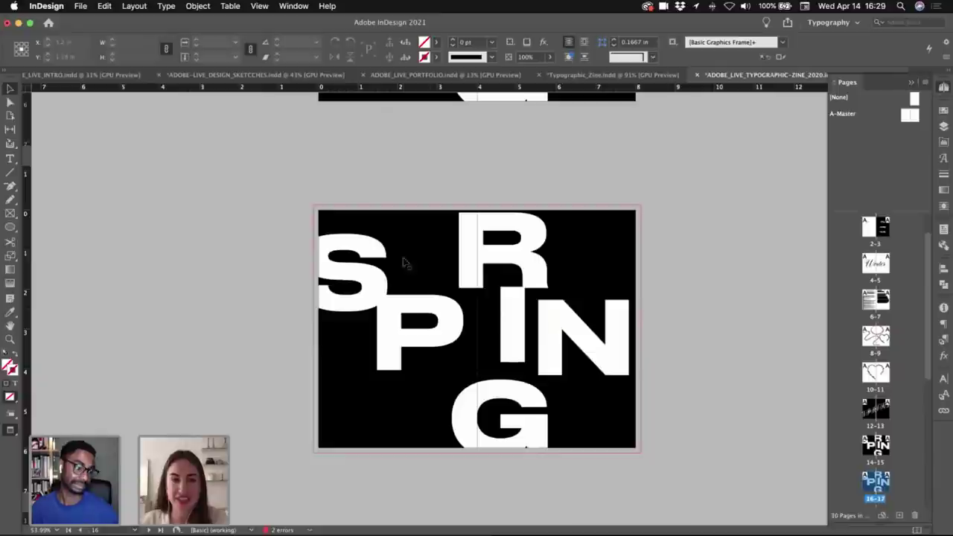
- On spread 16–17, rotate the S and move it fully onto the page, and rotate the P to −10.5° beneath it
{"action": "left_click", "coordinate": [378, 257]}
{"action": "left_click_drag", "start_coordinate": [399, 229], "coordinate": [388, 218]}
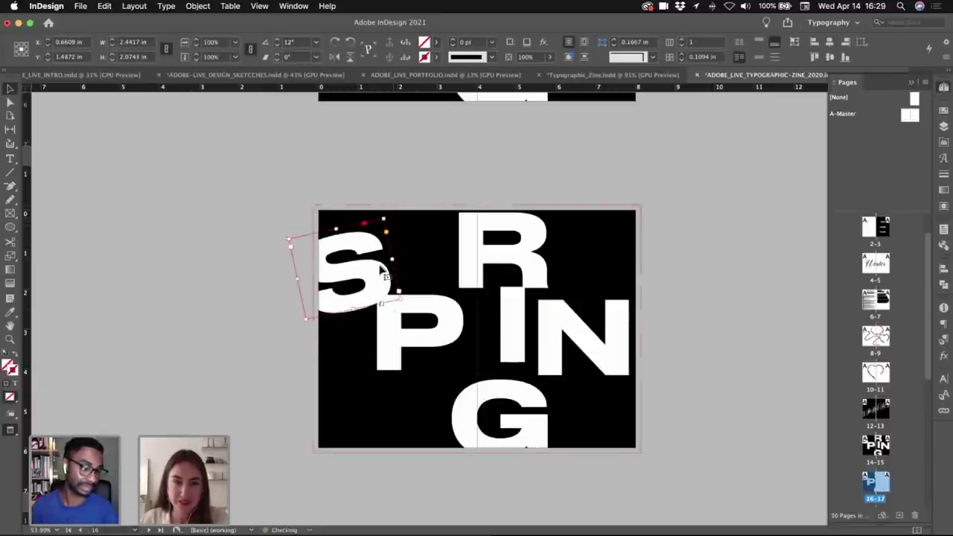
{"action": "left_click_drag", "start_coordinate": [381, 269], "coordinate": [406, 256]}
{"action": "left_click", "coordinate": [456, 311]}
{"action": "left_click_drag", "start_coordinate": [453, 314], "coordinate": [460, 265]}
- Rotate the R to 19° and place it at about X 4.20 in, Y 0.63 in, cropped by the top edge
{"action": "left_click", "coordinate": [540, 270]}
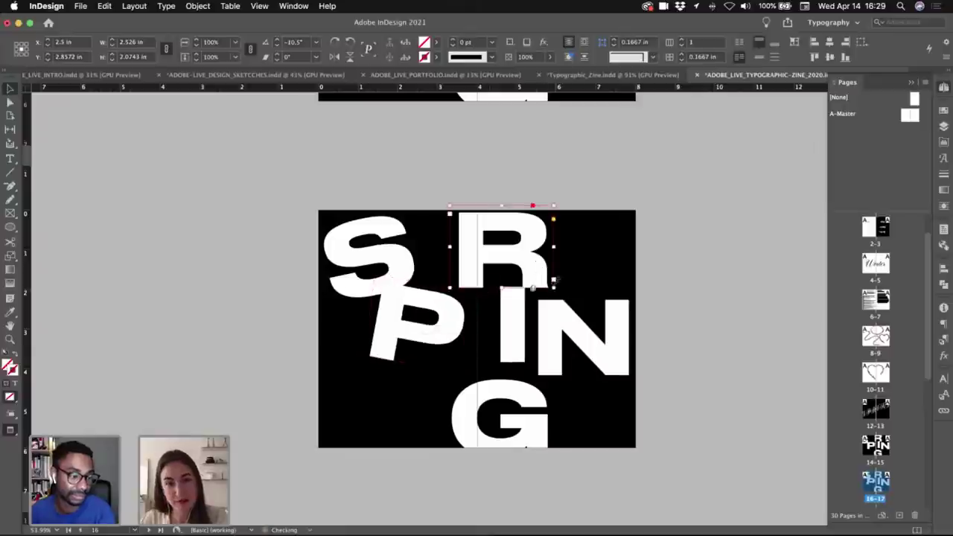
{"action": "left_click_drag", "start_coordinate": [558, 290], "coordinate": [570, 271]}
{"action": "left_click_drag", "start_coordinate": [481, 275], "coordinate": [464, 264]}
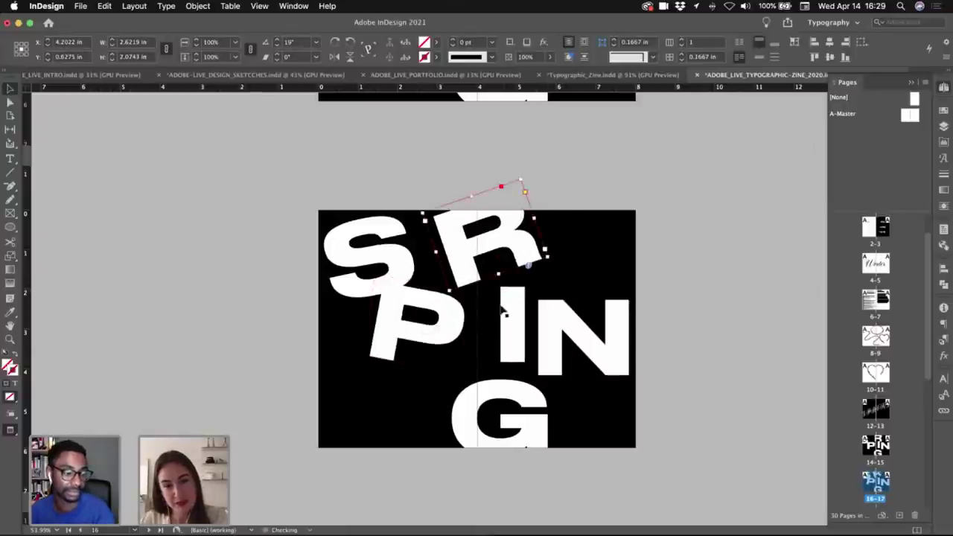
- Rotate the I to −18°, shift the N aside, and place the I against the R at about X 5.5 in, Y 1.53 in
{"action": "left_click", "coordinate": [503, 308]}
{"action": "mouse_move", "coordinate": [538, 278]}
{"action": "left_mouse_down"}
{"action": "mouse_move", "coordinate": [550, 289]}
{"action": "mouse_move", "coordinate": [527, 270]}
{"action": "left_mouse_up"}
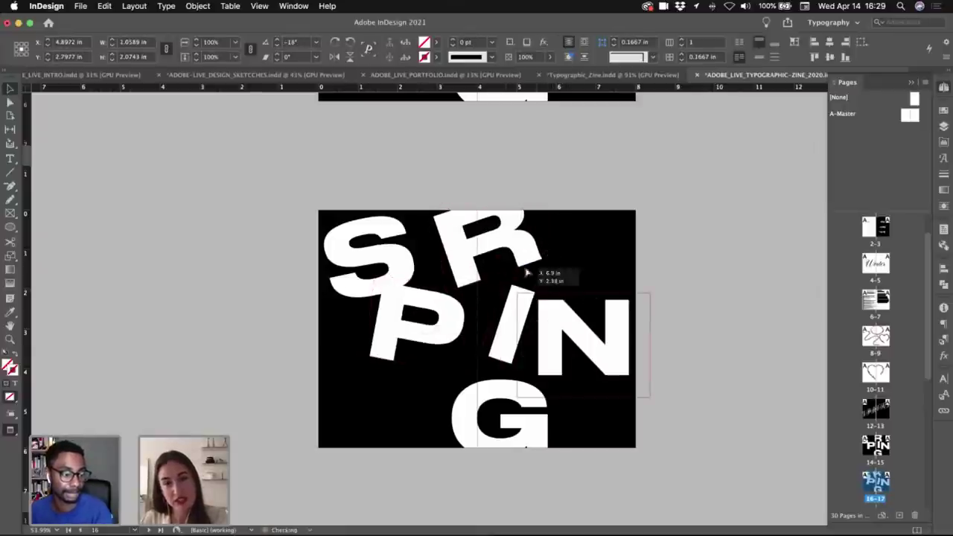
{"action": "left_click_drag", "start_coordinate": [588, 300], "coordinate": [624, 336]}
{"action": "left_click_drag", "start_coordinate": [519, 320], "coordinate": [543, 270]}
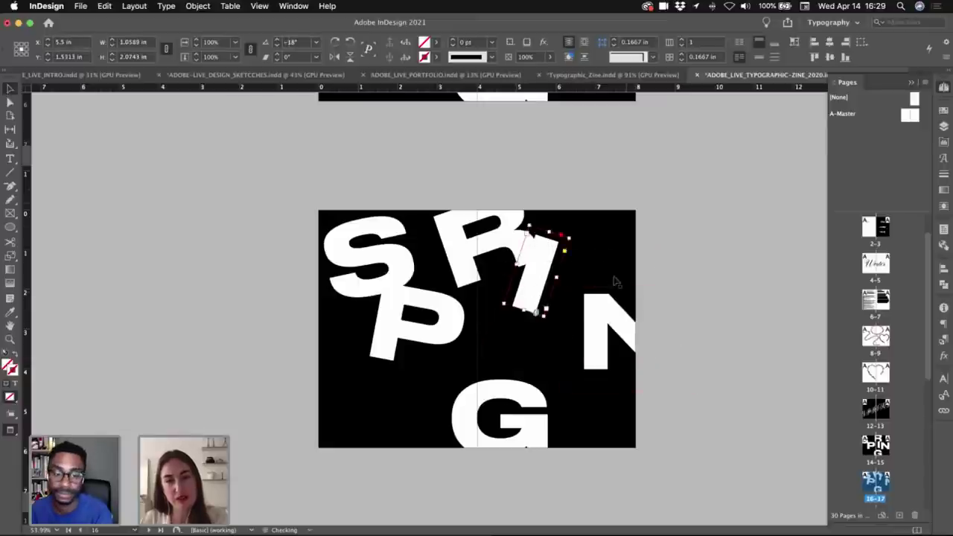
- Tilt the N beneath the I and beside the P, and rotate the G to −14.5° below it in the lower right corner
{"action": "left_click", "coordinate": [616, 279]}
{"action": "left_click_drag", "start_coordinate": [598, 321], "coordinate": [506, 333]}
{"action": "left_click_drag", "start_coordinate": [596, 408], "coordinate": [584, 364]}
{"action": "left_click_drag", "start_coordinate": [538, 439], "coordinate": [620, 419]}
{"action": "left_click_drag", "start_coordinate": [638, 356], "coordinate": [715, 402]}
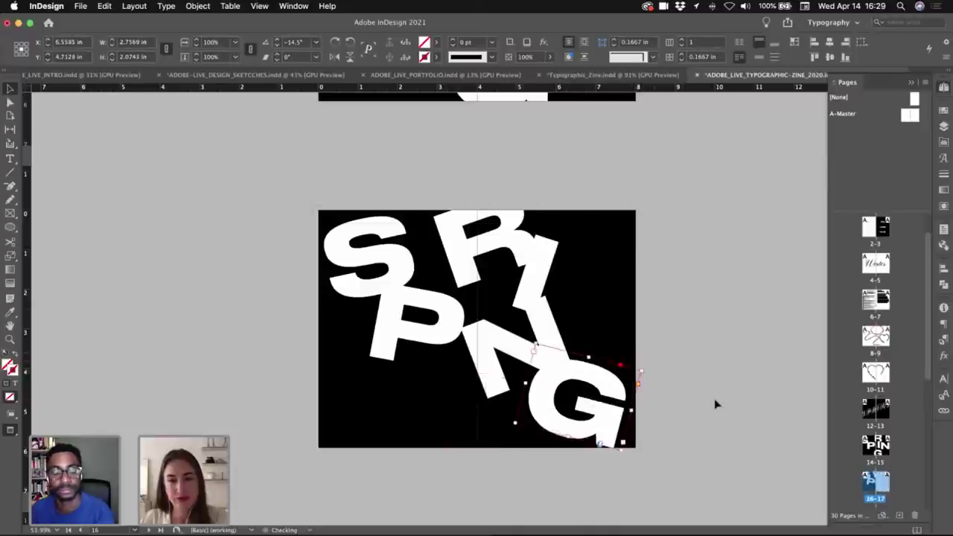
{"action": "left_click", "coordinate": [715, 403]}
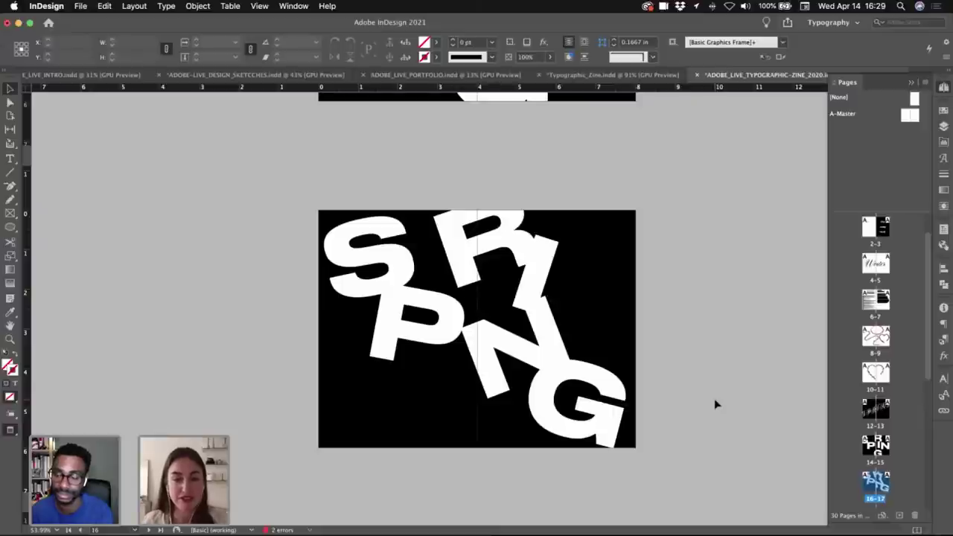
- Leave preview mode and collapse the Pages panel
{"action": "key", "text": "w"}
{"action": "scroll", "coordinate": [559, 228], "scroll_direction": "down", "scroll_amount": 4}
{"action": "key", "text": "super+shift+a"}
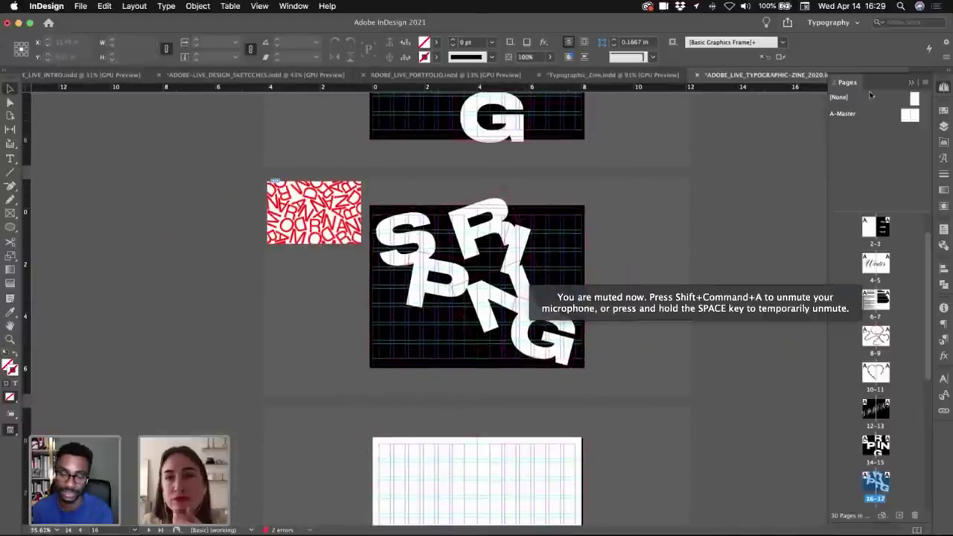
{"action": "left_click", "coordinate": [911, 83]}
{"action": "left_click", "coordinate": [928, 75]}
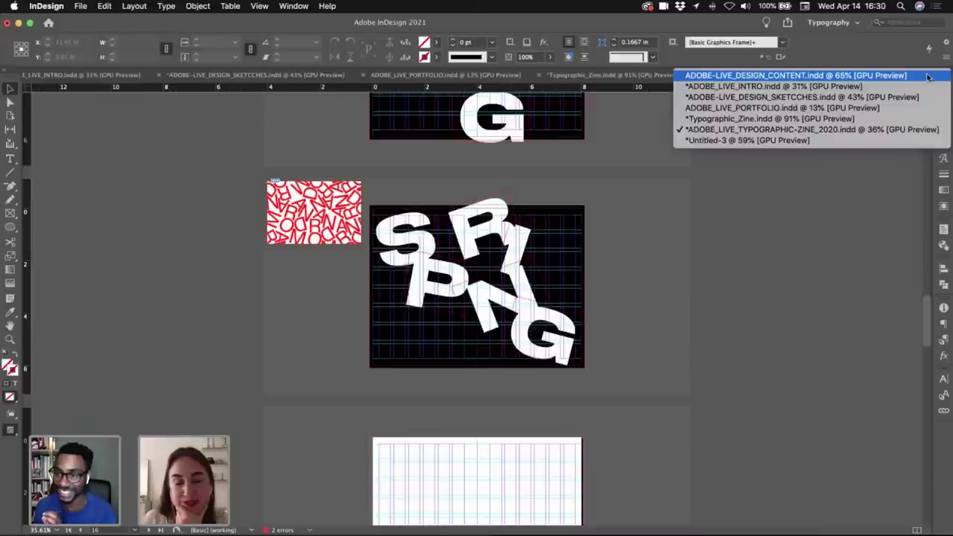
{"action": "left_click", "coordinate": [674, 261]}
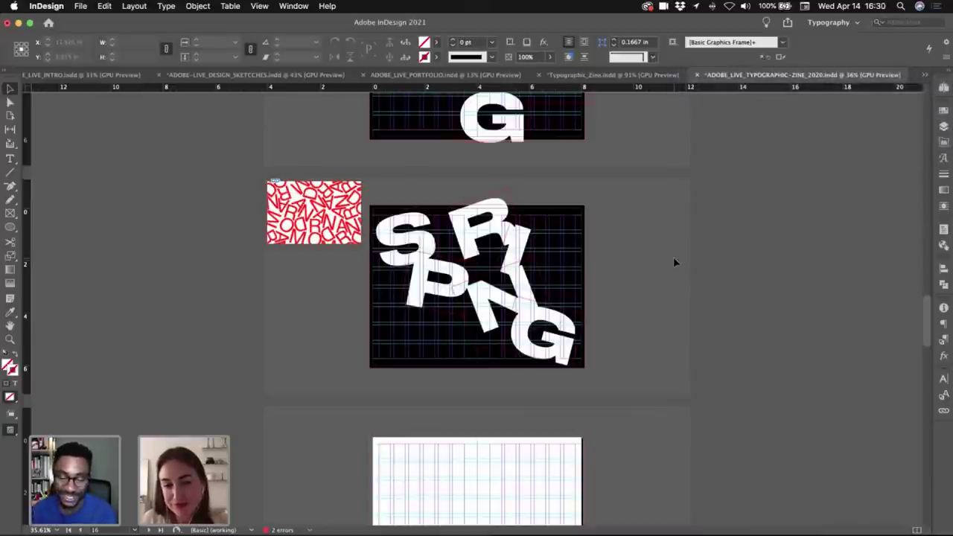
- Compare the straight and tilted SPRING spreads in preview mode, then return to the normal view
{"action": "key", "text": "w"}
{"action": "scroll", "coordinate": [674, 262], "scroll_direction": "up", "scroll_amount": 5}
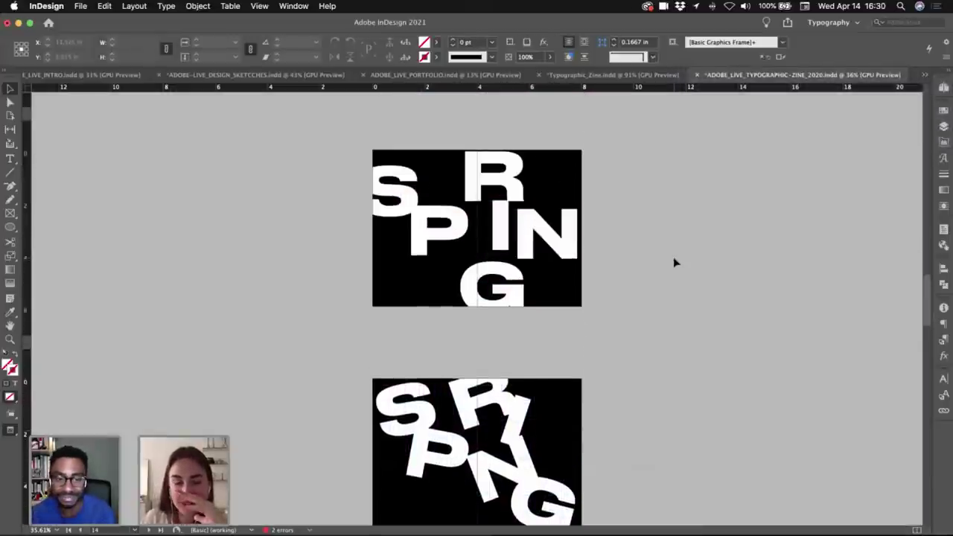
{"action": "scroll", "coordinate": [674, 262], "scroll_direction": "down", "scroll_amount": 2}
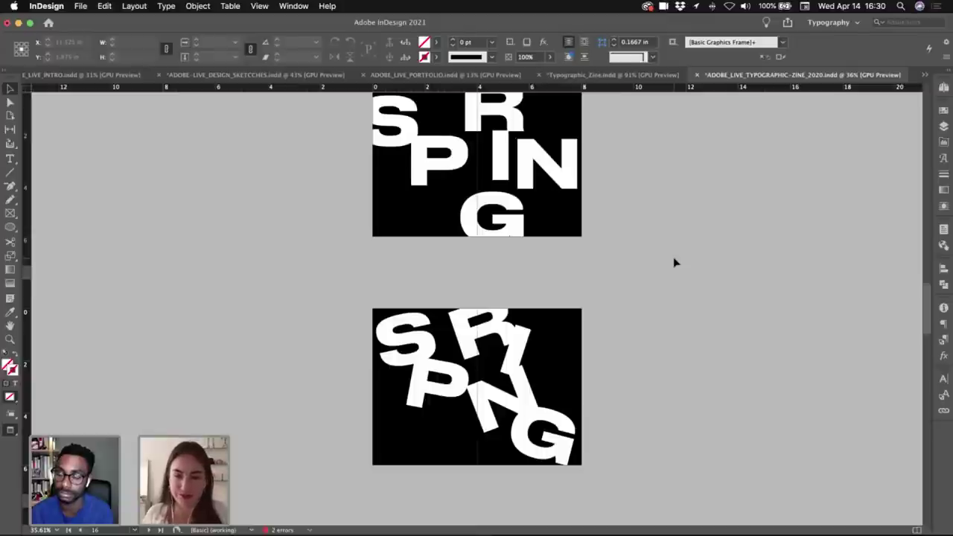
{"action": "key", "text": "w"}
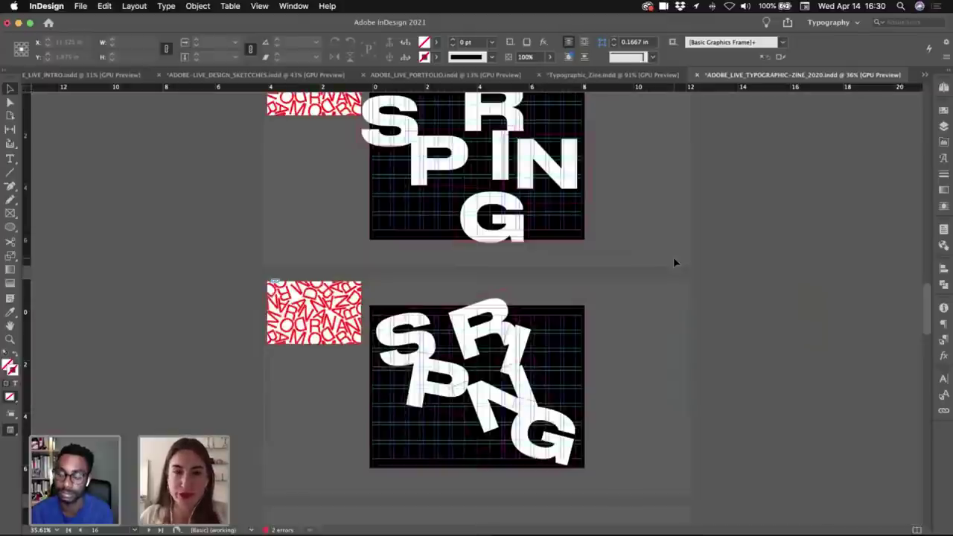
- Switch to ADOBE-LIVE_DESIGN_CONTENT.indd and select the full 13.03.2020 diary entry, including its date and location lines
{"action": "left_click", "coordinate": [924, 77]}
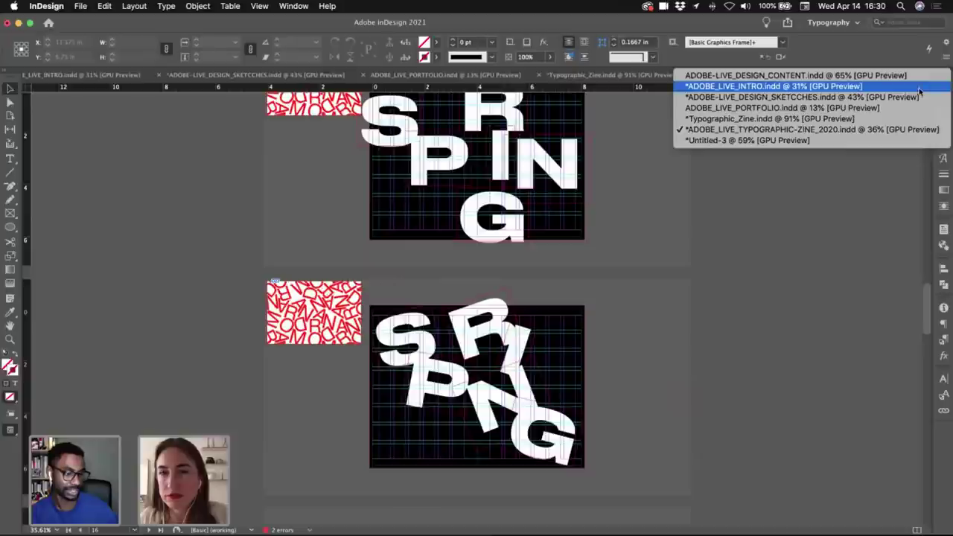
{"action": "left_click", "coordinate": [819, 76]}
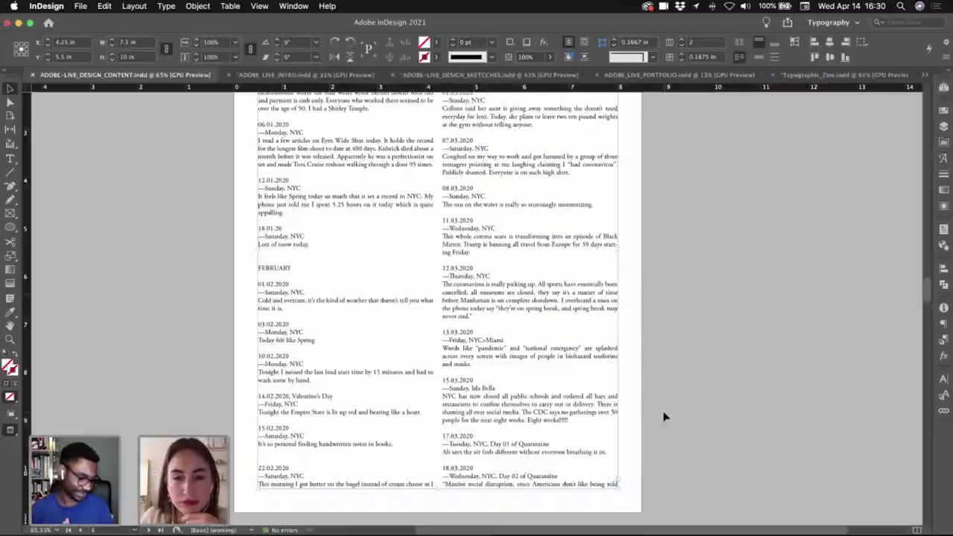
{"action": "double_click", "coordinate": [489, 358]}
{"action": "left_click_drag", "start_coordinate": [479, 363], "coordinate": [441, 333]}
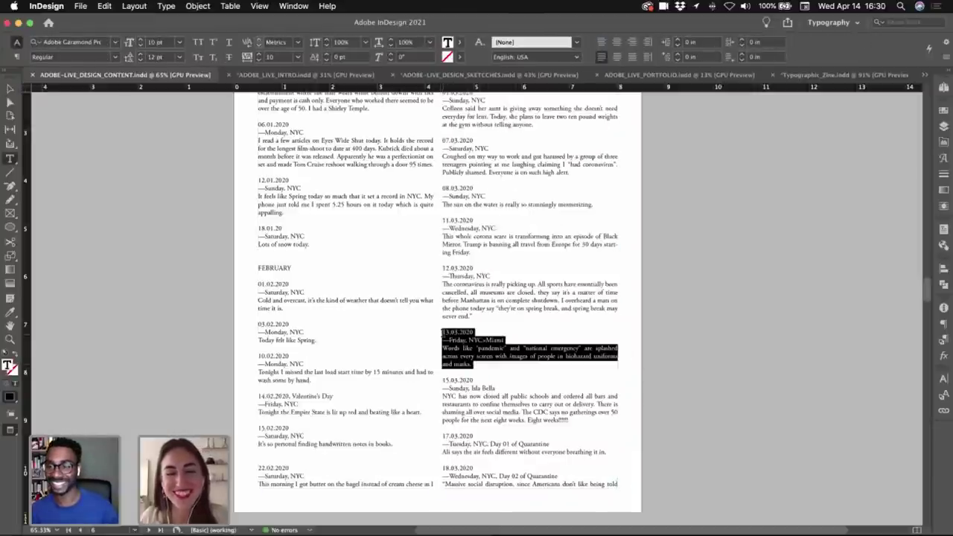
{"action": "key", "text": "Escape"}
- Bring up the list of open documents
{"action": "left_click", "coordinate": [923, 75]}
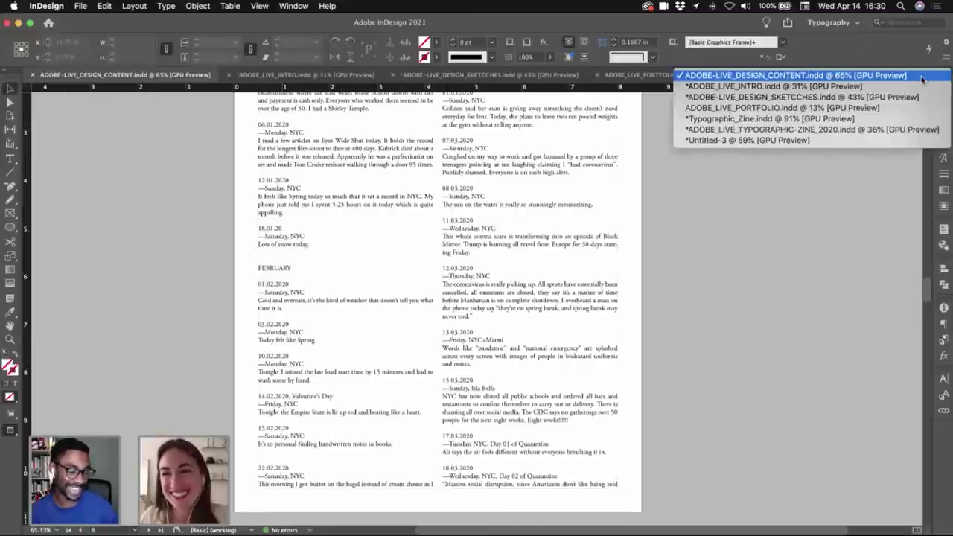
- Switch to ADOBE_LIVE_TYPOGRAPHIC-ZINE_2020.indd and copy the large-type diary text frame about Eyes Wide Shut
{"action": "key", "text": "Return"}
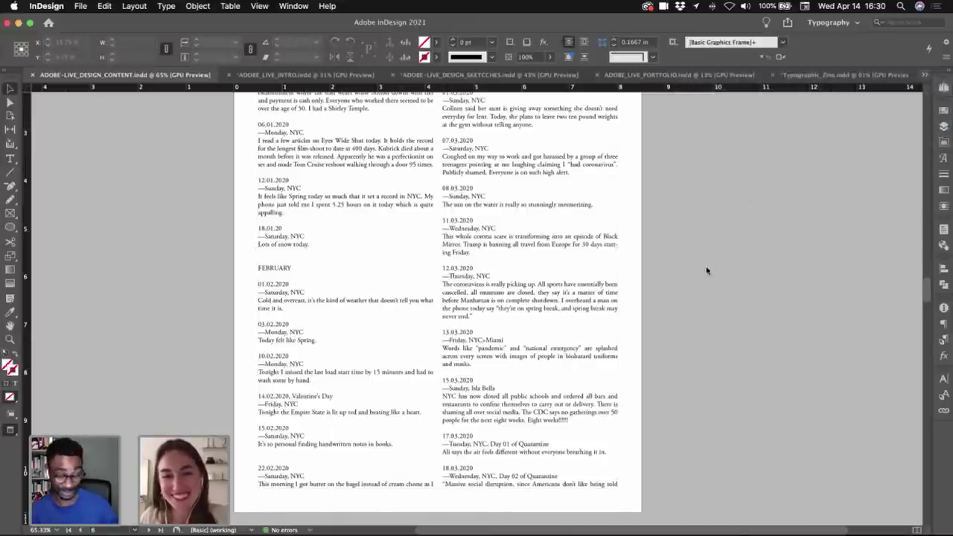
{"action": "scroll", "coordinate": [630, 181], "scroll_direction": "down", "scroll_amount": 20}
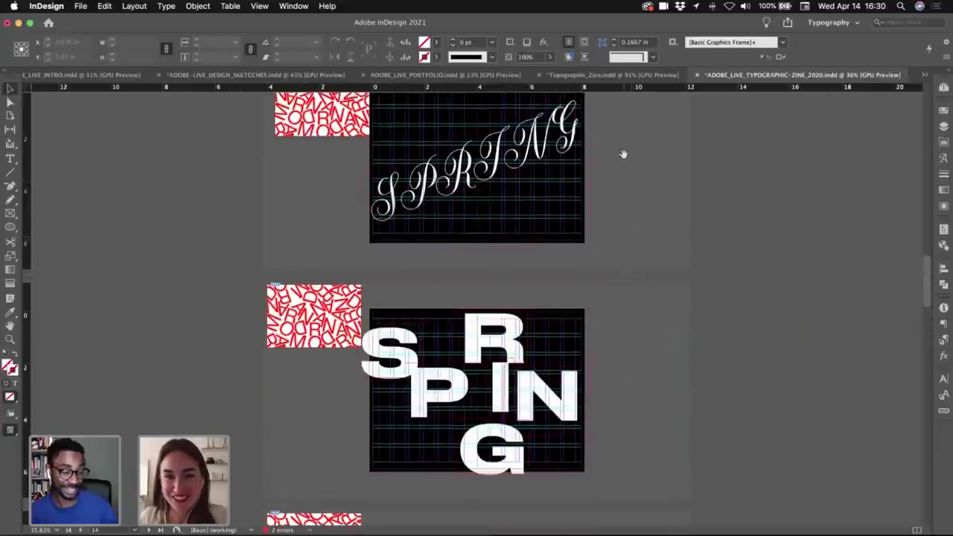
{"action": "scroll", "coordinate": [601, 193], "scroll_direction": "up", "scroll_amount": 3}
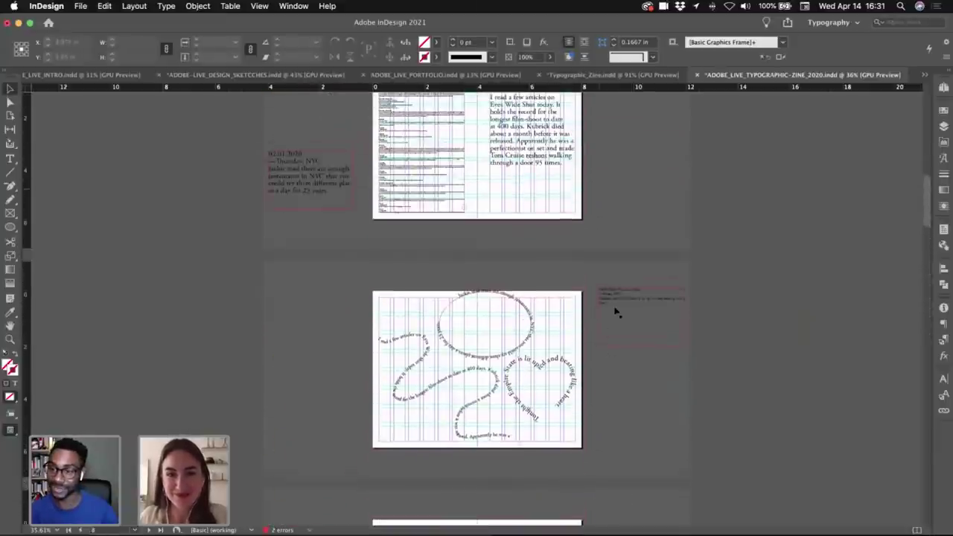
{"action": "left_click", "coordinate": [545, 162]}
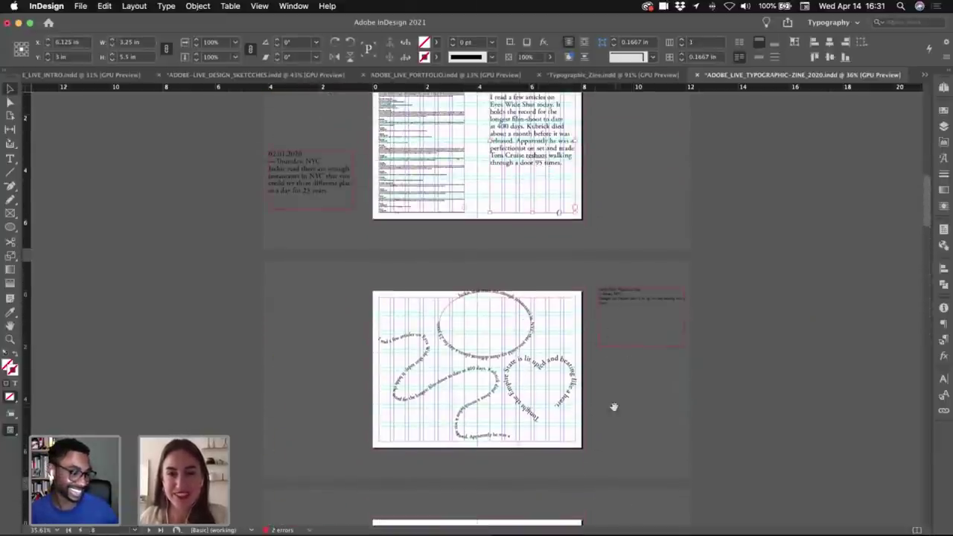
- Paste the copied diary text frame on page 16, the black page with the tilted, tumbling SPRING letters
{"action": "scroll", "coordinate": [611, 417], "scroll_direction": "down", "scroll_amount": 8}
{"action": "scroll", "coordinate": [597, 244], "scroll_direction": "down", "scroll_amount": 7}
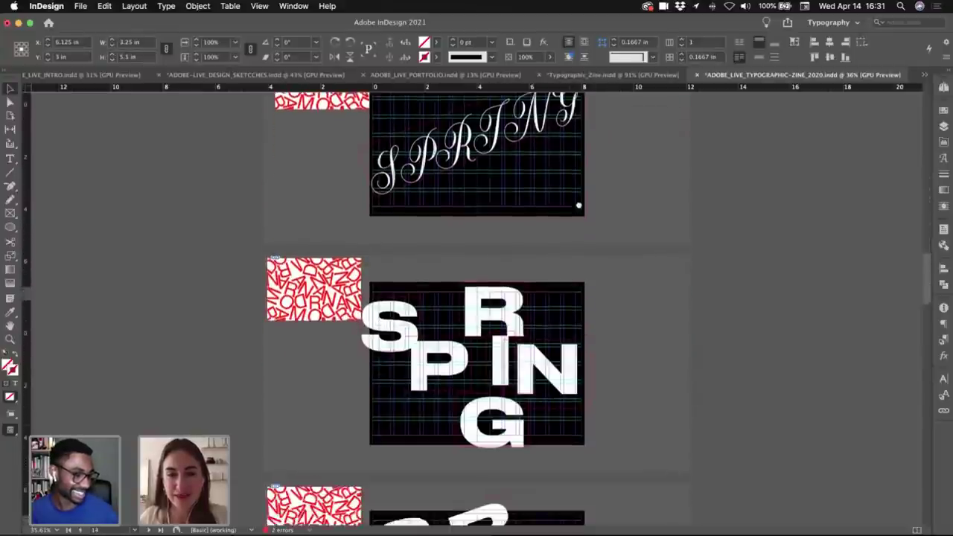
{"action": "key", "text": "super+space"}
{"action": "left_click_drag", "start_coordinate": [478, 382], "coordinate": [537, 382]}
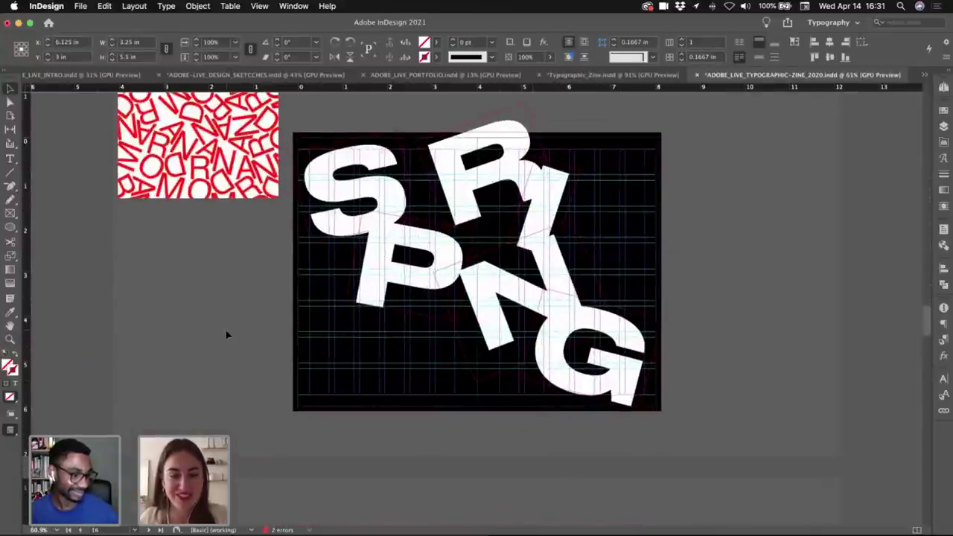
{"action": "key", "text": "super+v"}
- Empty the pasted text frame on the pasteboard beside the page and widen it to about 8.55 in
{"action": "left_click_drag", "start_coordinate": [439, 234], "coordinate": [207, 319]}
{"action": "double_click", "coordinate": [207, 317]}
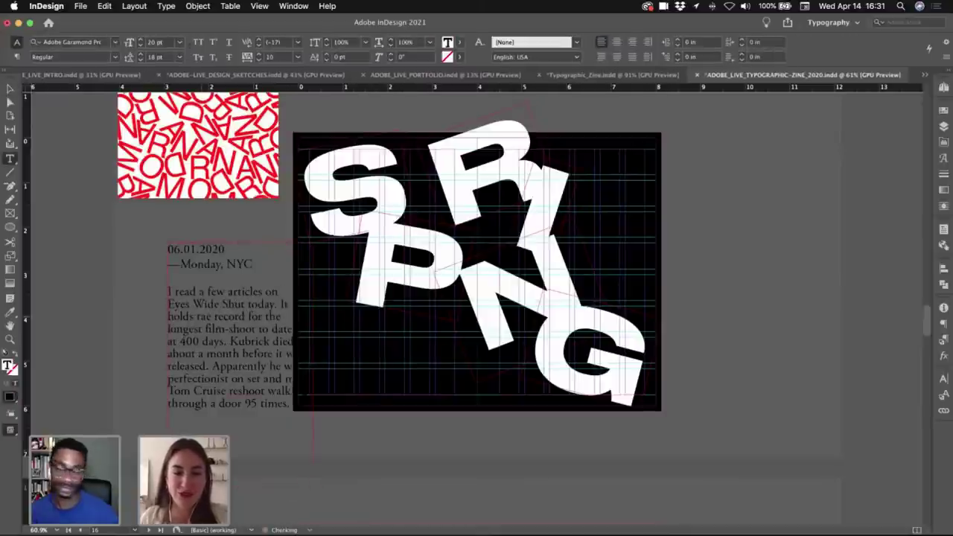
{"action": "key", "text": "super+a"}
{"action": "key", "text": "BackSpace"}
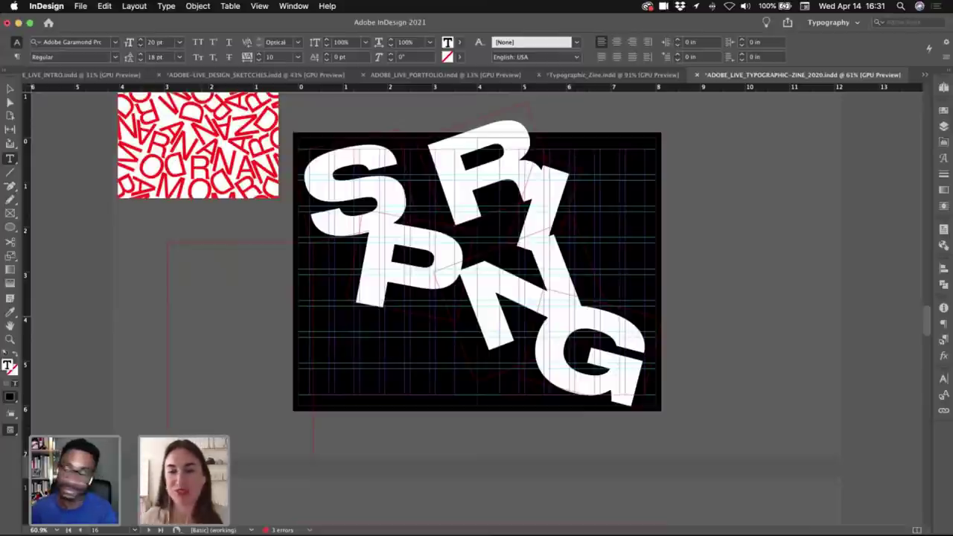
{"action": "key", "text": "Escape"}
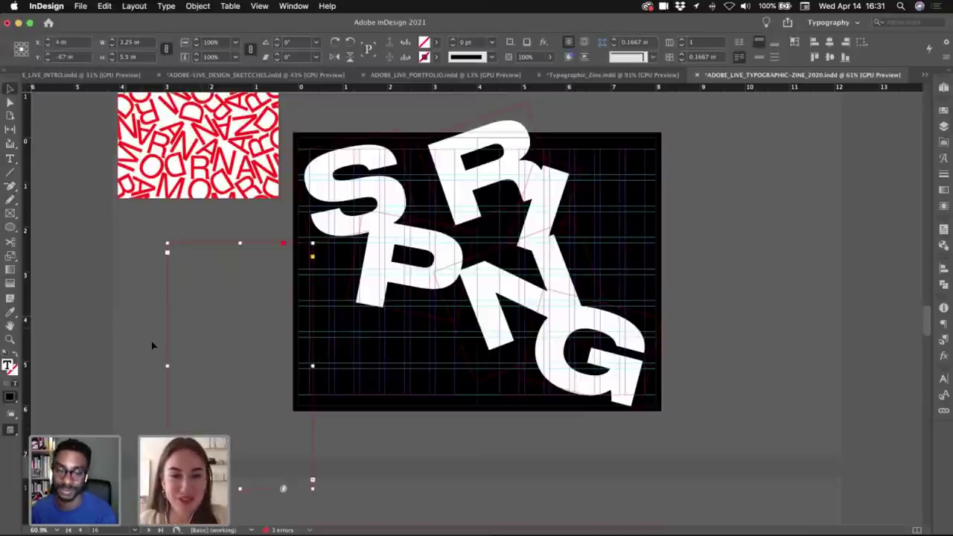
{"action": "left_click_drag", "start_coordinate": [314, 365], "coordinate": [549, 365]}
{"action": "left_click", "coordinate": [553, 373]}
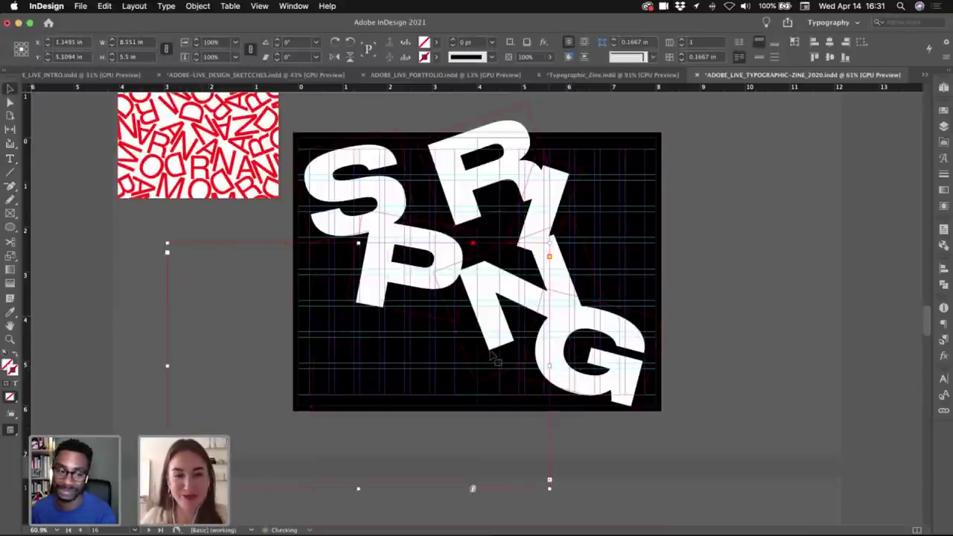
- Copy the 13.03.2020 diary entry, including its date and place lines, from ADOBE-LIVE_DESIGN_CONTENT.indd
{"action": "left_click", "coordinate": [924, 75]}
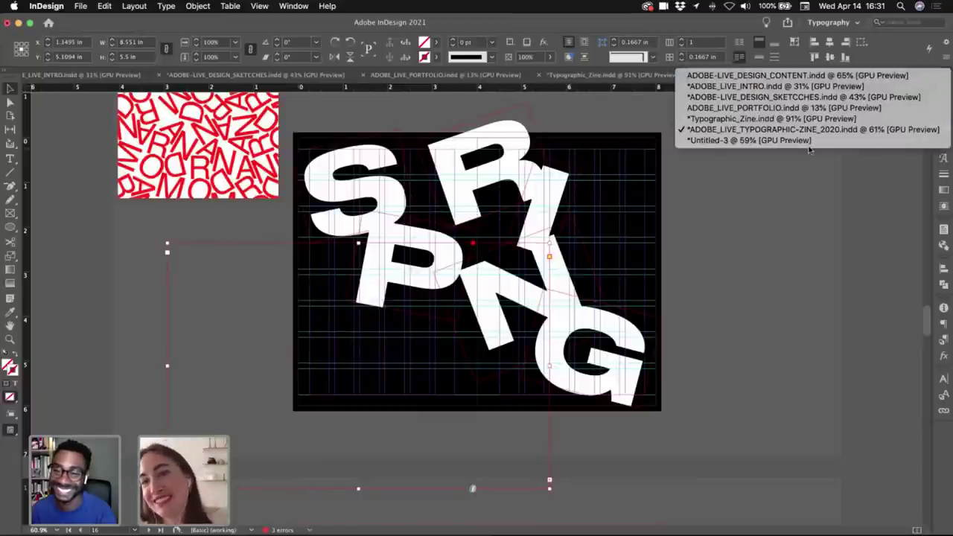
{"action": "left_click", "coordinate": [829, 76]}
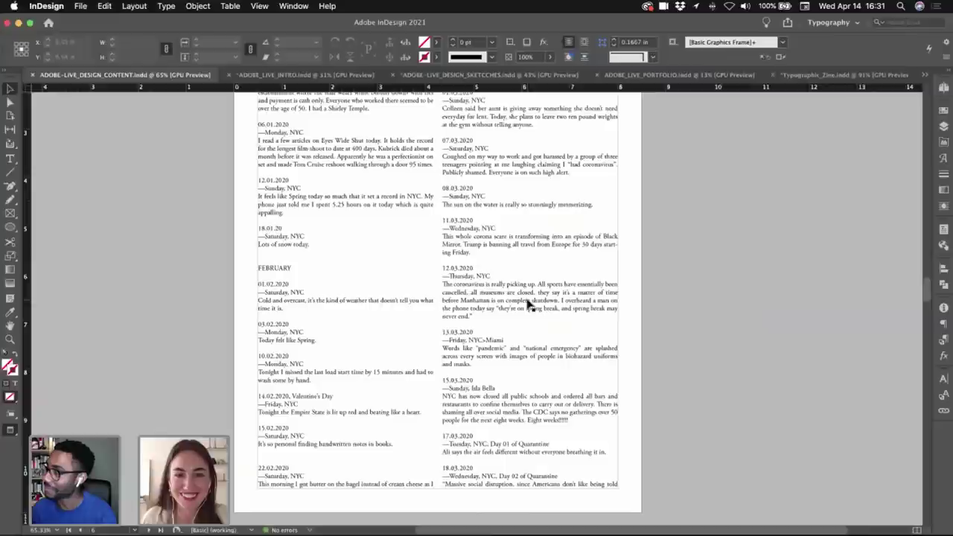
{"action": "double_click", "coordinate": [479, 358]}
{"action": "left_click_drag", "start_coordinate": [474, 365], "coordinate": [441, 330]}
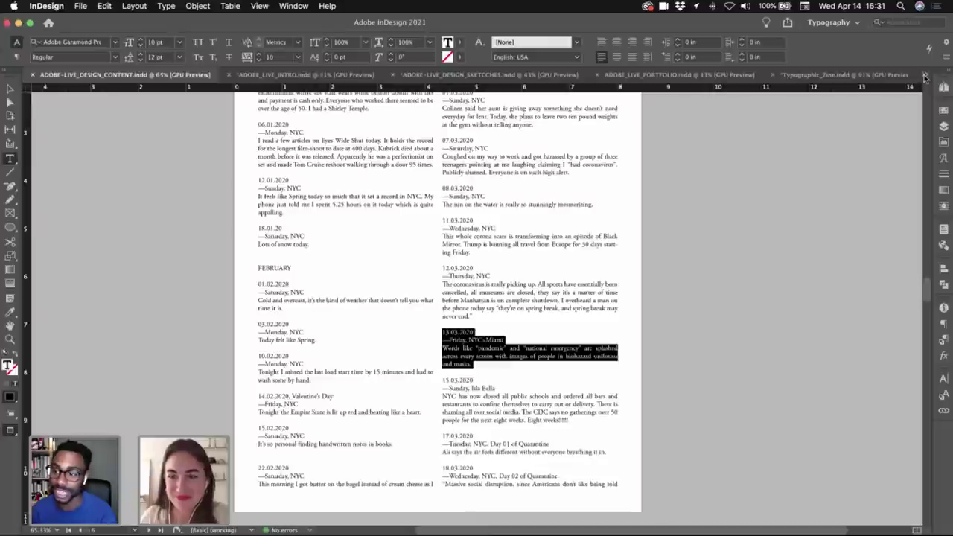
- Return to ADOBE_LIVE_TYPOGRAPHIC-ZINE_2020.indd and paste the 13.03.2020 entry into the emptied text frame
{"action": "left_click", "coordinate": [925, 78]}
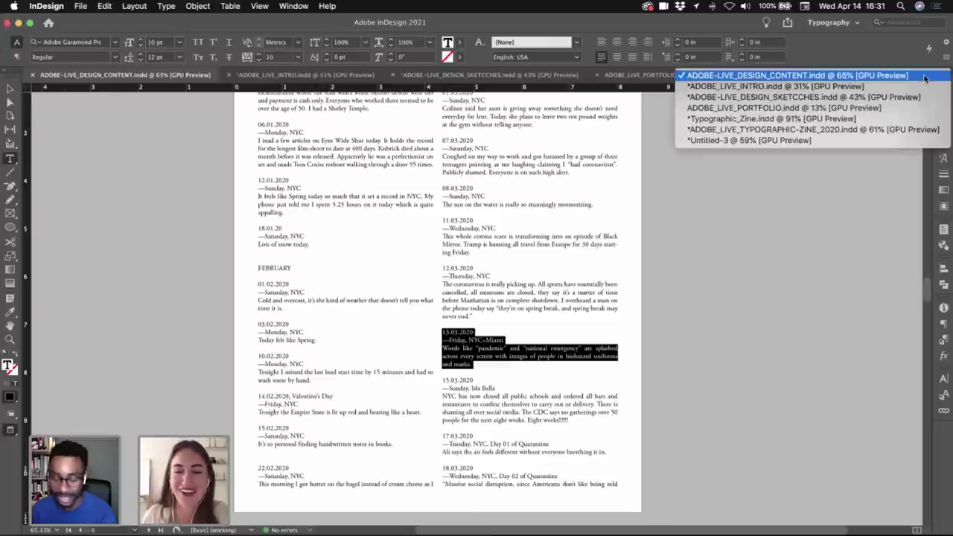
{"action": "left_click", "coordinate": [865, 131]}
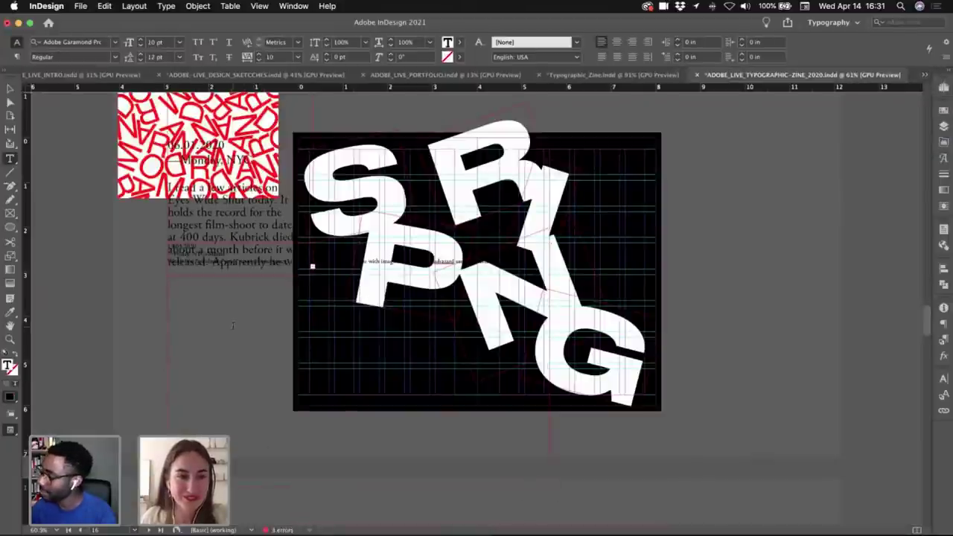
{"action": "key", "text": "Escape"}
{"action": "key", "text": "z"}
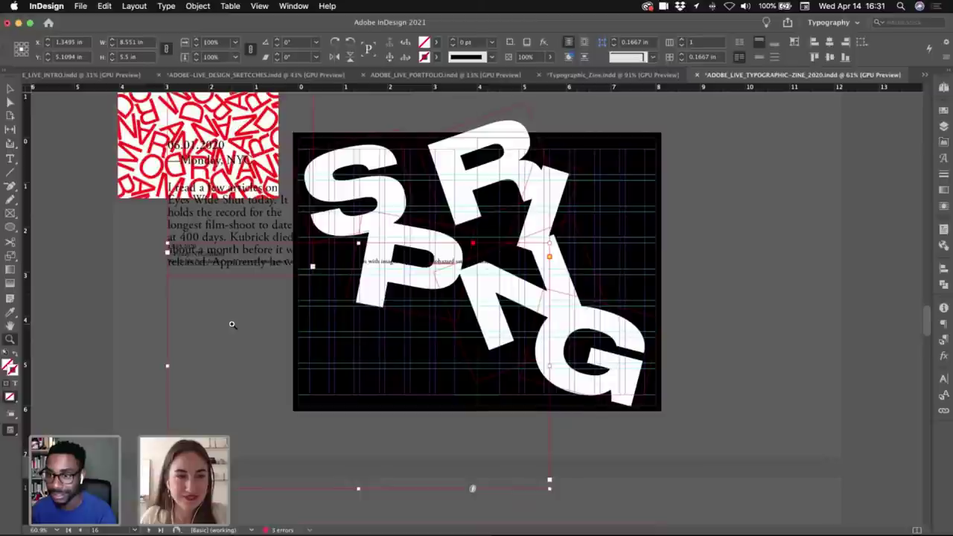
- Move the text frame lower on the pasteboard, then undo the edits back to the freshly pasted diary frame
{"action": "key", "text": "v"}
{"action": "left_click_drag", "start_coordinate": [209, 327], "coordinate": [219, 403]}
{"action": "double_click", "coordinate": [222, 312]}
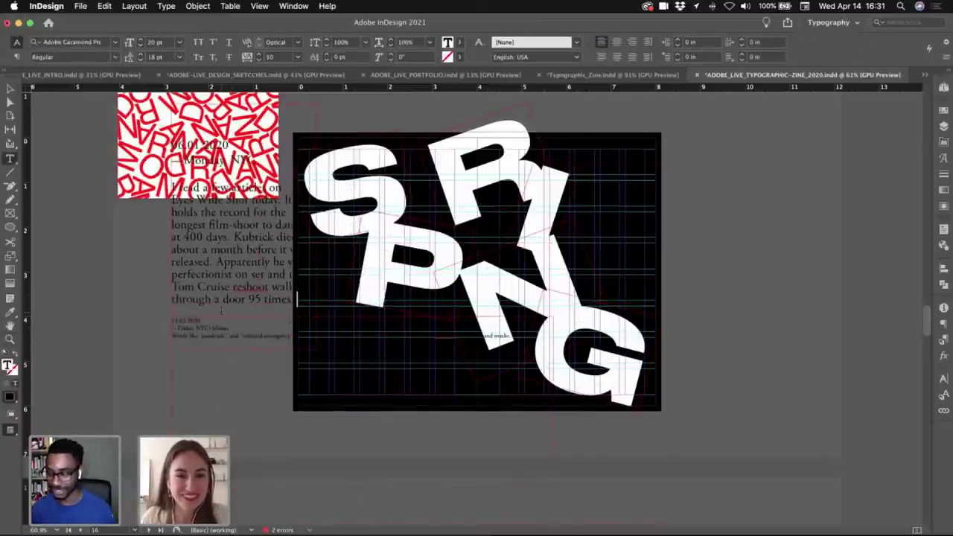
{"action": "key", "text": "Escape"}
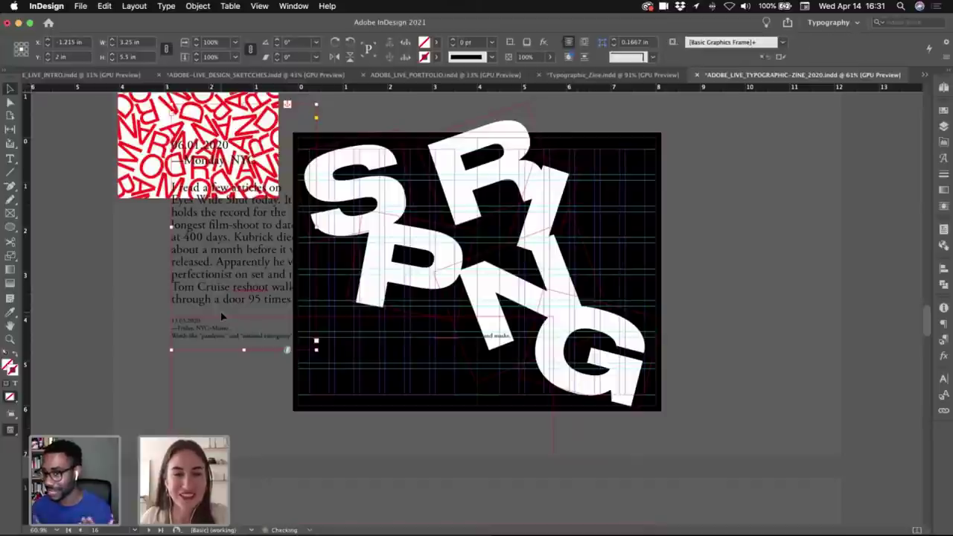
{"action": "key", "text": "super+shift+z"}
{"action": "key", "text": "super+z"}
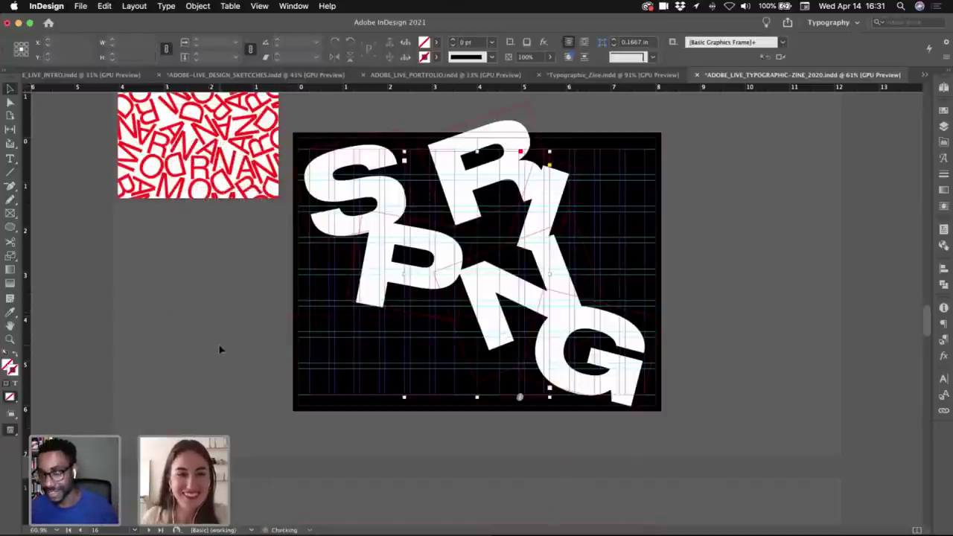
- Move the pasted diary frame onto the pasteboard beside the black page and colour all its text with the [Paper] swatch
{"action": "left_click_drag", "start_coordinate": [232, 302], "coordinate": [221, 303]}
{"action": "double_click", "coordinate": [221, 302]}
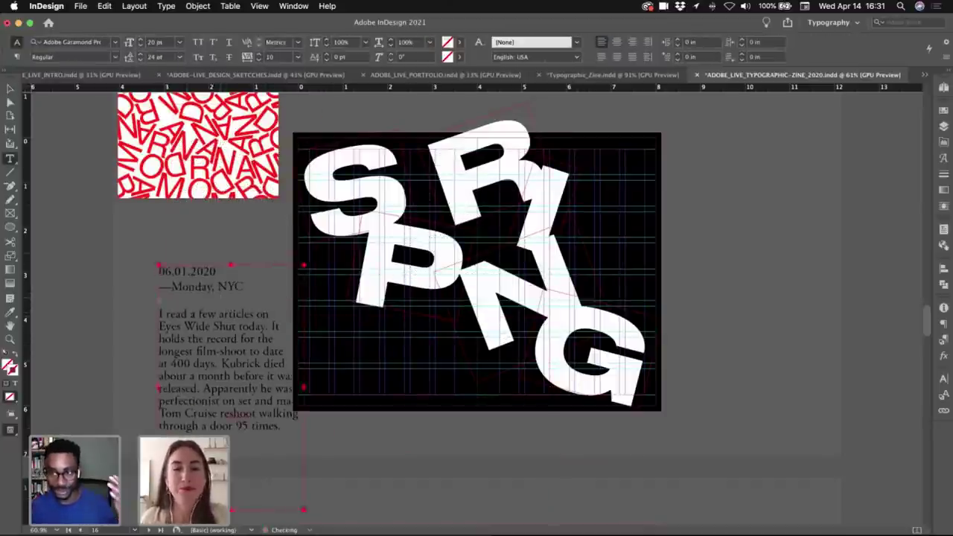
{"action": "key", "text": "super+a"}
{"action": "left_click", "coordinate": [944, 110]}
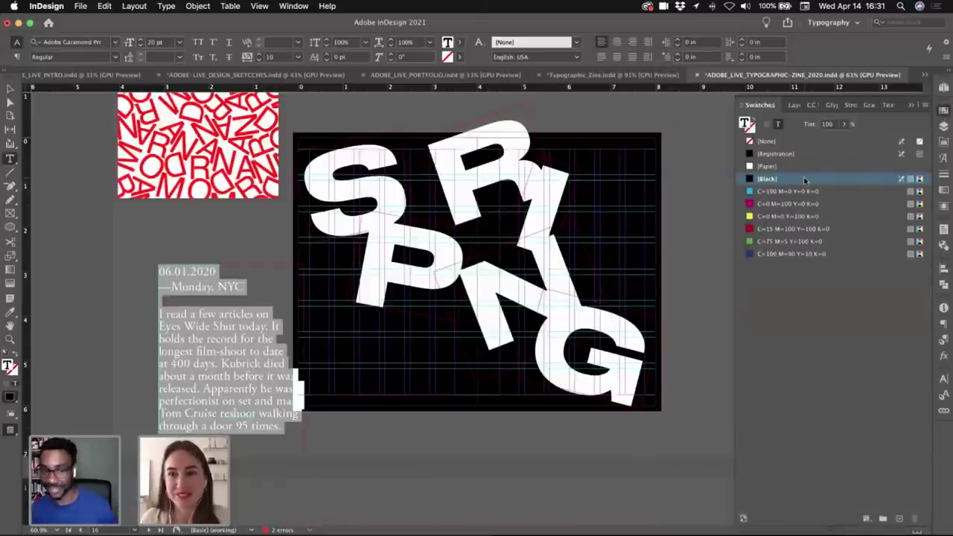
{"action": "left_click", "coordinate": [769, 168]}
{"action": "key", "text": "Escape"}
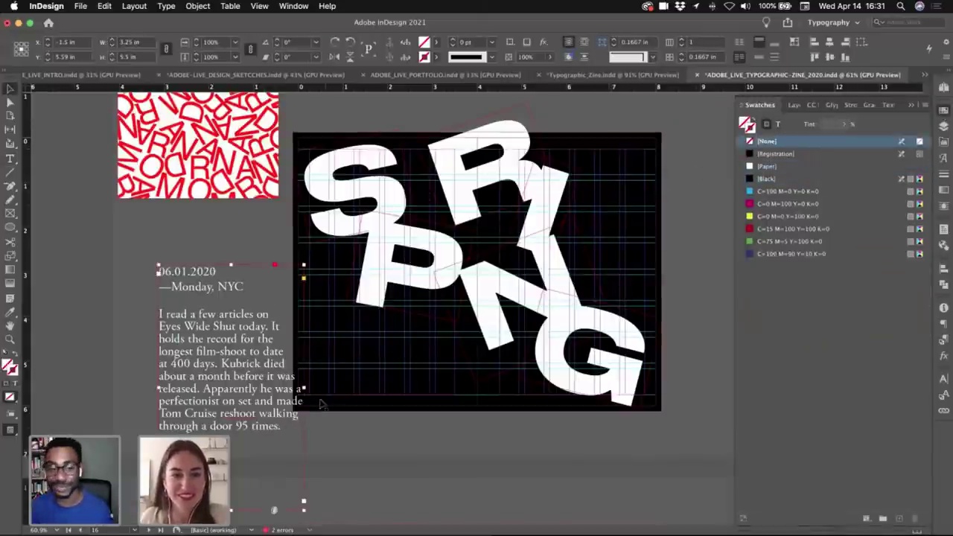
- Place the white diary text in the lower-left area of the black page, widen its frame to 4.5 in, and preview without guides
{"action": "left_click_drag", "start_coordinate": [305, 387], "coordinate": [459, 362]}
{"action": "key", "text": "w"}
{"action": "scroll", "coordinate": [558, 332], "scroll_direction": "up", "scroll_amount": 1}
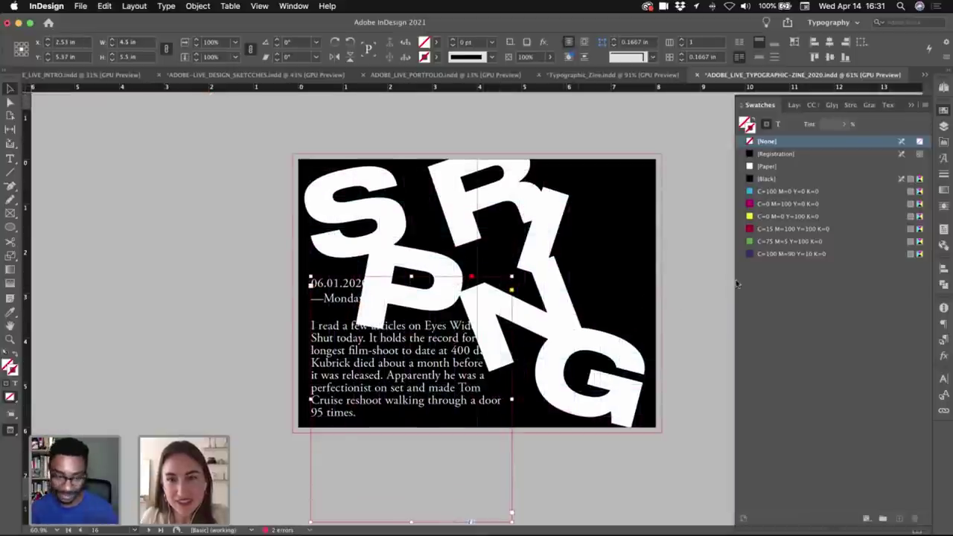
{"action": "left_click", "coordinate": [911, 105]}
{"action": "left_click", "coordinate": [809, 241]}
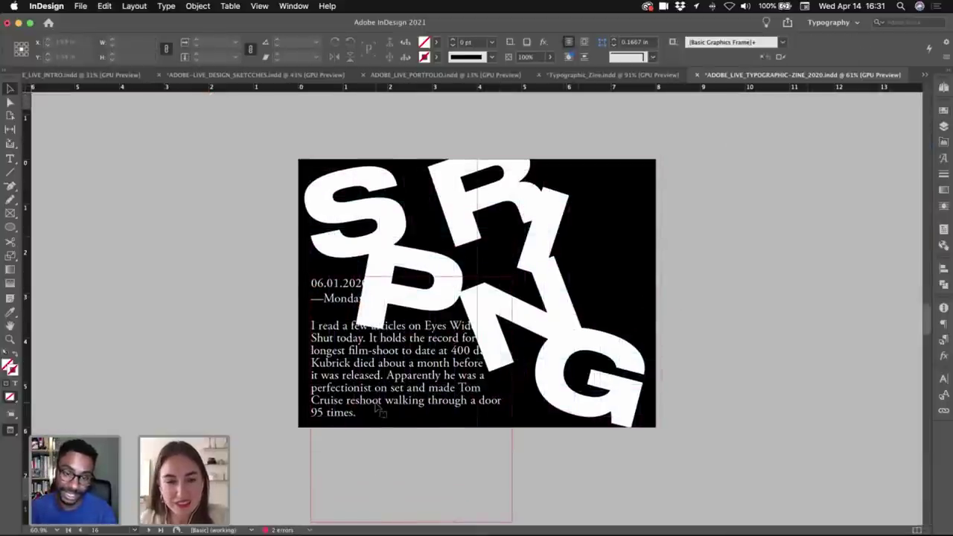
{"action": "left_click", "coordinate": [380, 411]}
{"action": "key", "text": "w"}
{"action": "scroll", "coordinate": [449, 447], "scroll_direction": "down", "scroll_amount": 2}
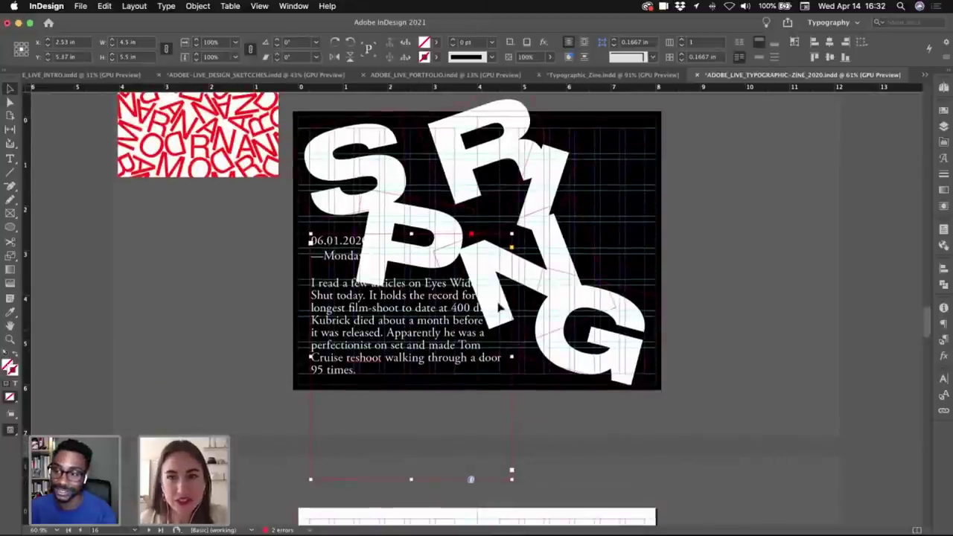
- Copy the complete 13.03.2020 Friday entry about "pandemic" and "national emergency" from ADOBE-LIVE_DESIGN_CONTENT.indd
{"action": "left_click", "coordinate": [924, 75]}
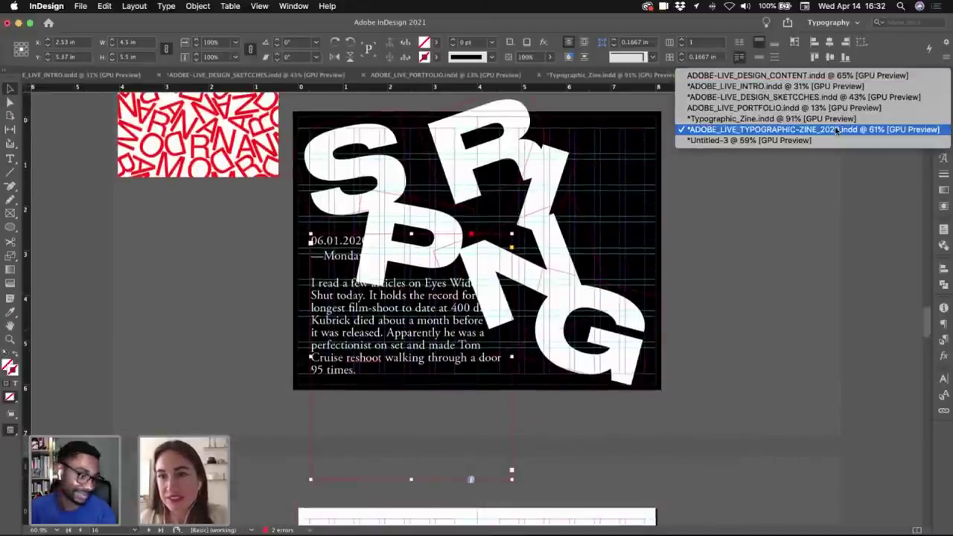
{"action": "left_click", "coordinate": [843, 75]}
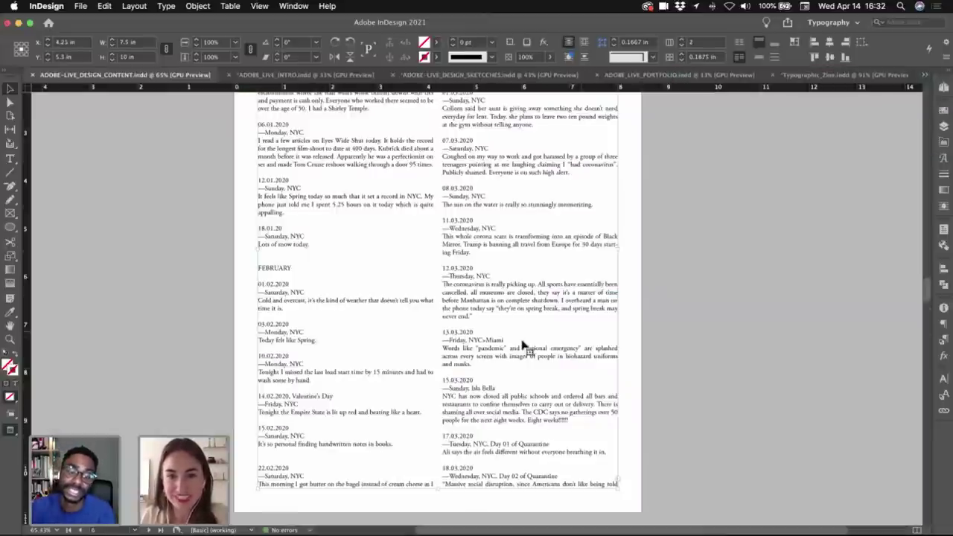
{"action": "double_click", "coordinate": [475, 365]}
{"action": "left_click_drag", "start_coordinate": [475, 365], "coordinate": [439, 335]}
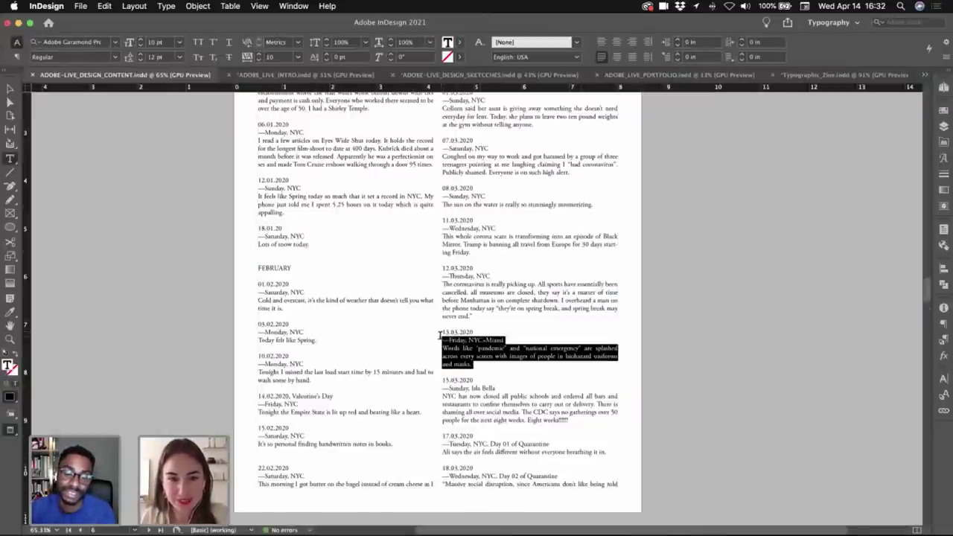
{"action": "left_click", "coordinate": [468, 335]}
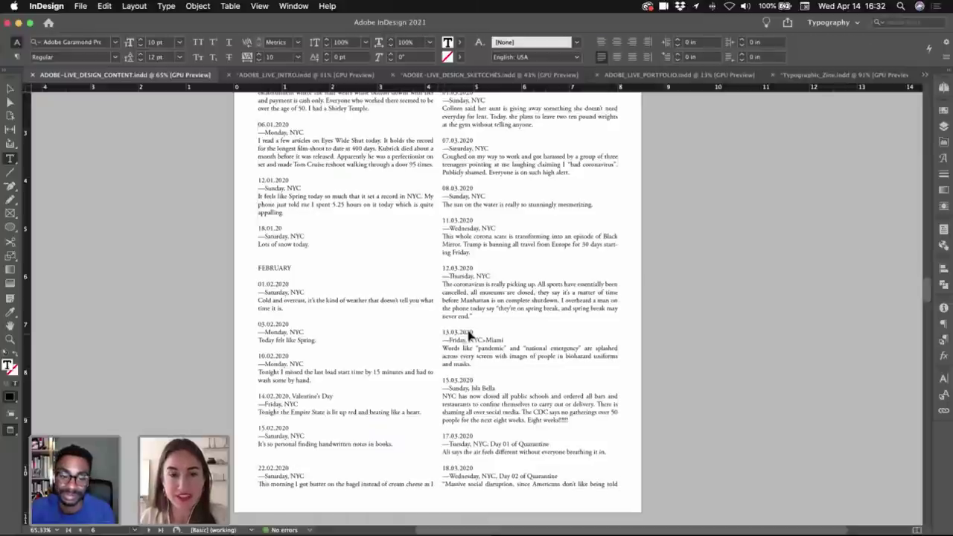
{"action": "key", "text": "Escape"}
- Back in ADOBE_LIVE_TYPOGRAPHIC-ZINE_2020.indd, replace all text in the diary frame on the SPRING page with the copied 13.03.2020 entry
{"action": "left_click", "coordinate": [925, 75]}
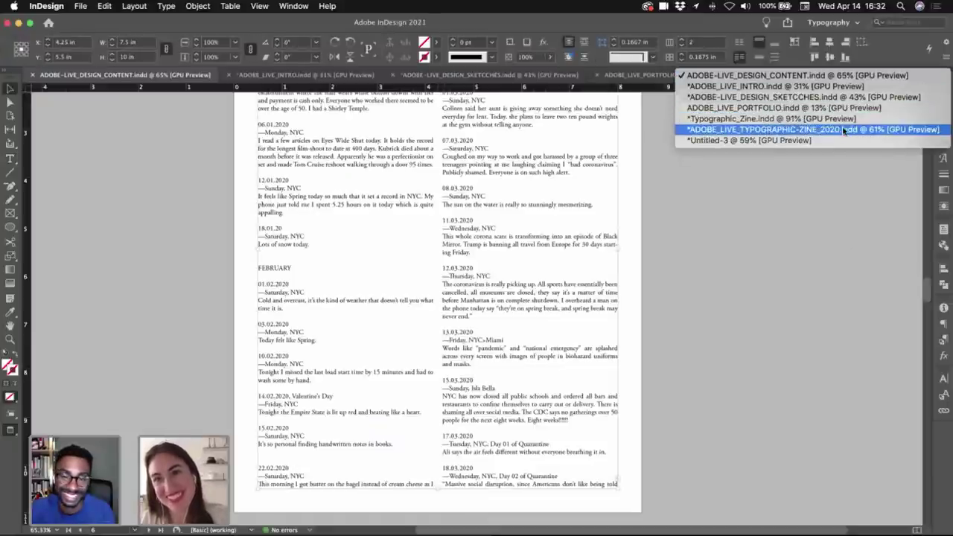
{"action": "left_click", "coordinate": [844, 131]}
{"action": "double_click", "coordinate": [344, 370]}
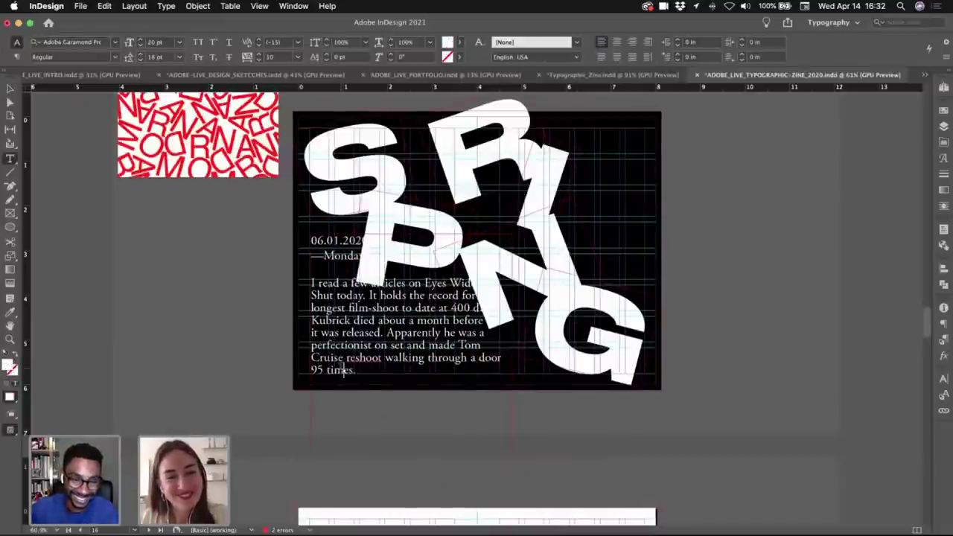
{"action": "key", "text": "super+a"}
{"action": "key", "text": "super+v"}
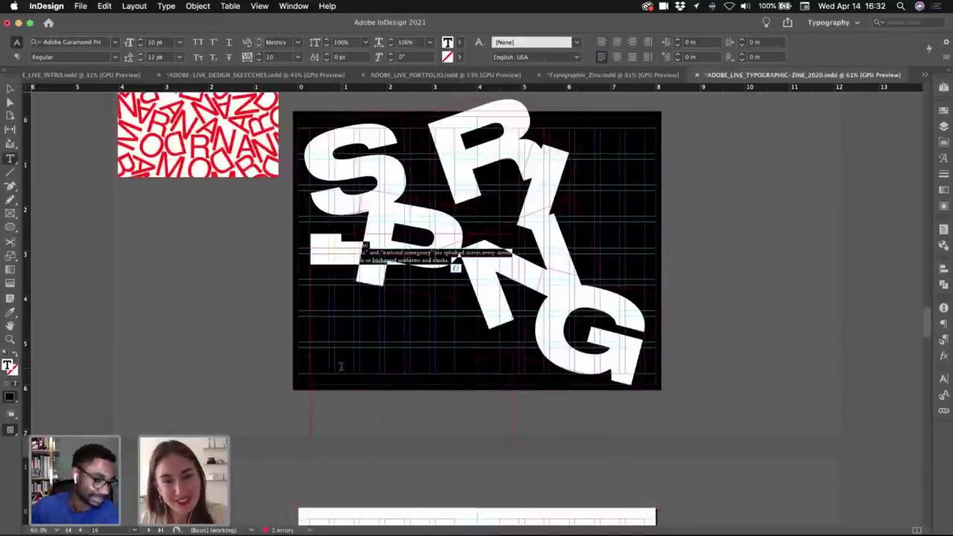
- Colour the 13.03.2020 entry with the [Paper] swatch and increase its font size to 14 pt
{"action": "left_click", "coordinate": [943, 112]}
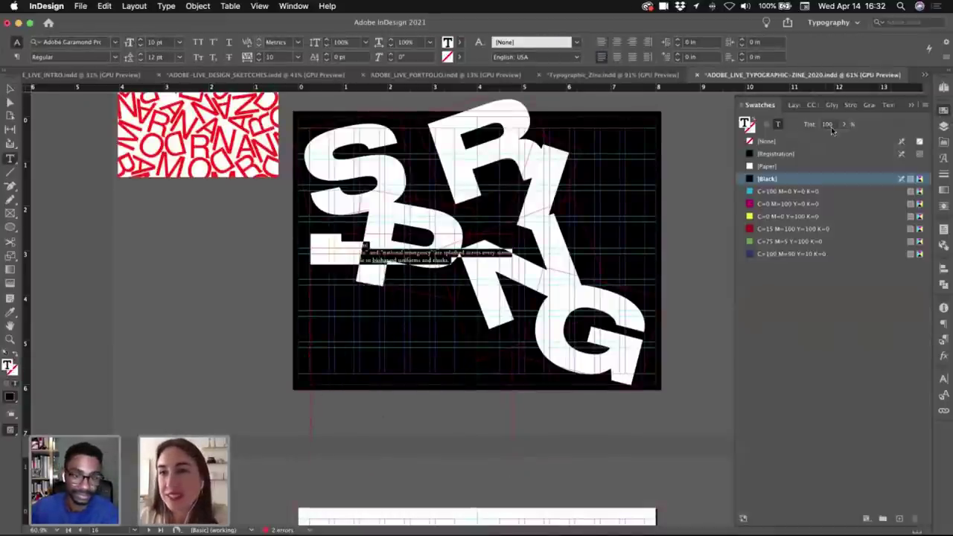
{"action": "left_click", "coordinate": [923, 105]}
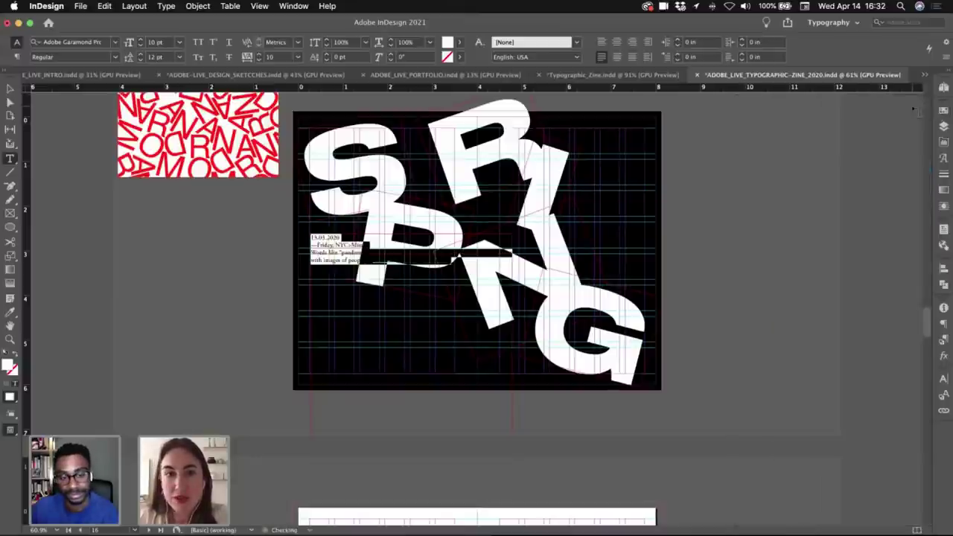
{"action": "left_click", "coordinate": [140, 42]}
{"action": "left_click", "coordinate": [140, 41]}
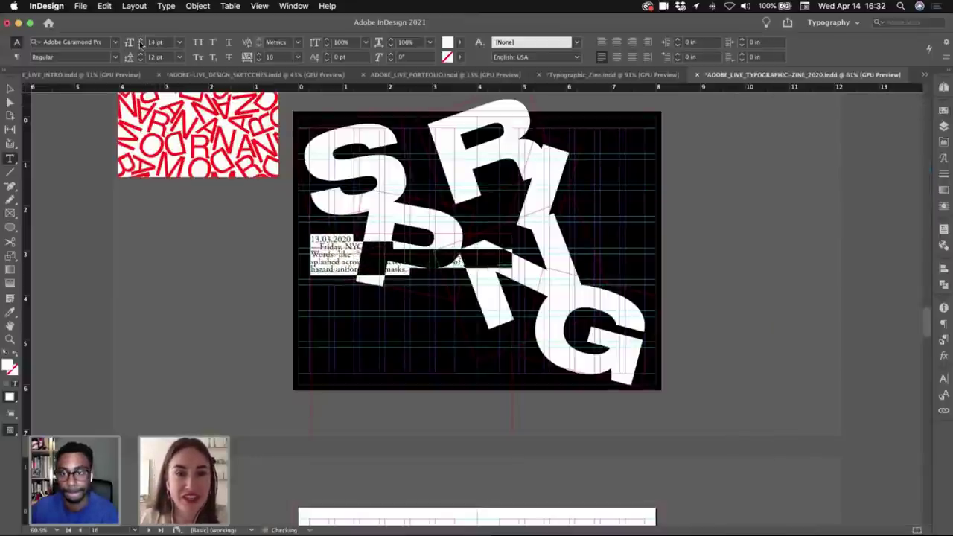
- Enlarge the 13.03.2020 entry to a 30 pt font size and set its leading to 28 pt
{"action": "left_click", "coordinate": [140, 42]}
{"action": "left_click", "coordinate": [140, 41]}
{"action": "left_click", "coordinate": [140, 42]}
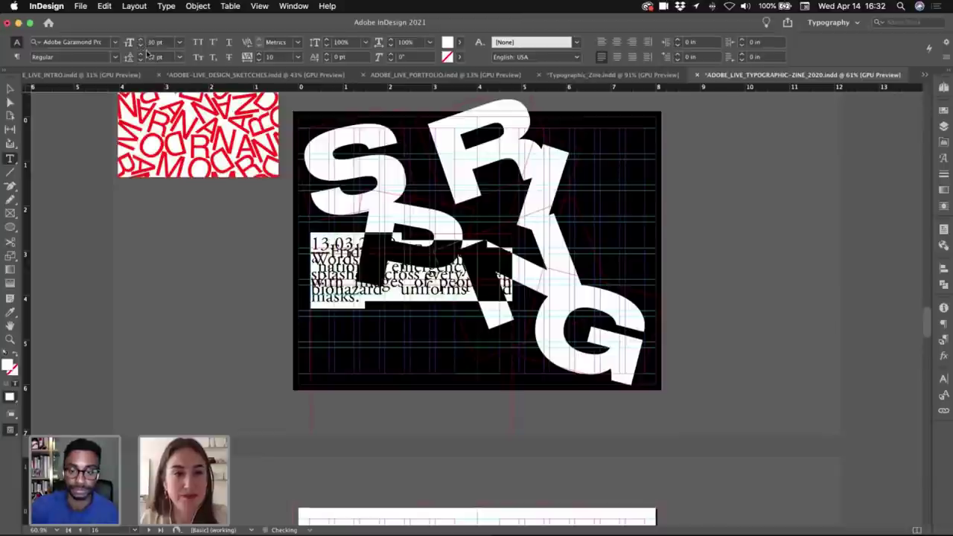
{"action": "left_click", "coordinate": [140, 54]}
{"action": "left_click", "coordinate": [140, 54]}
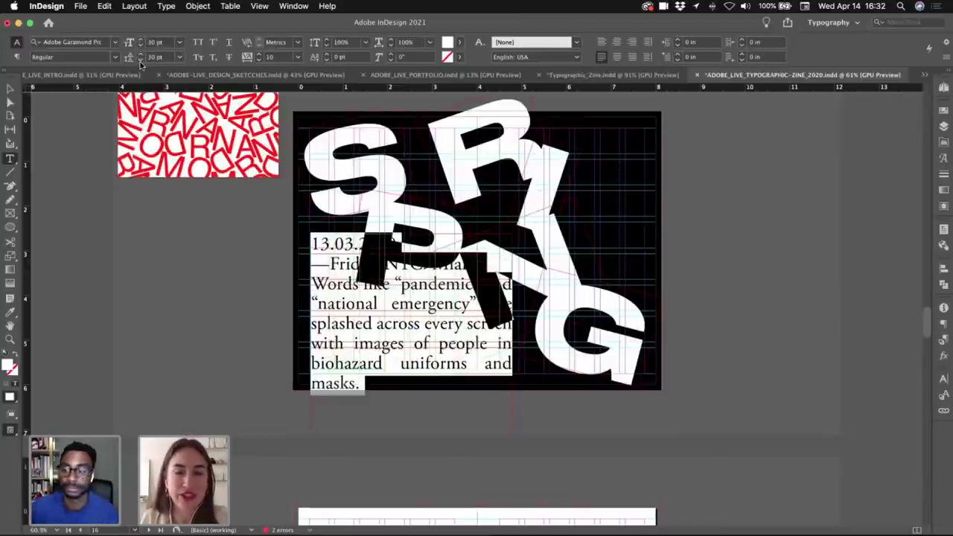
{"action": "left_click", "coordinate": [140, 61]}
{"action": "left_click", "coordinate": [140, 61]}
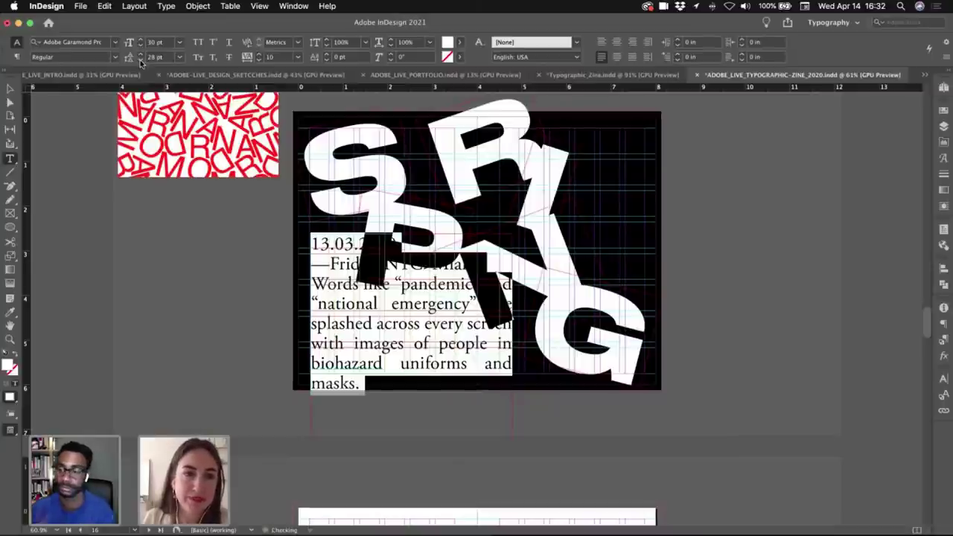
{"action": "left_click", "coordinate": [140, 61]}
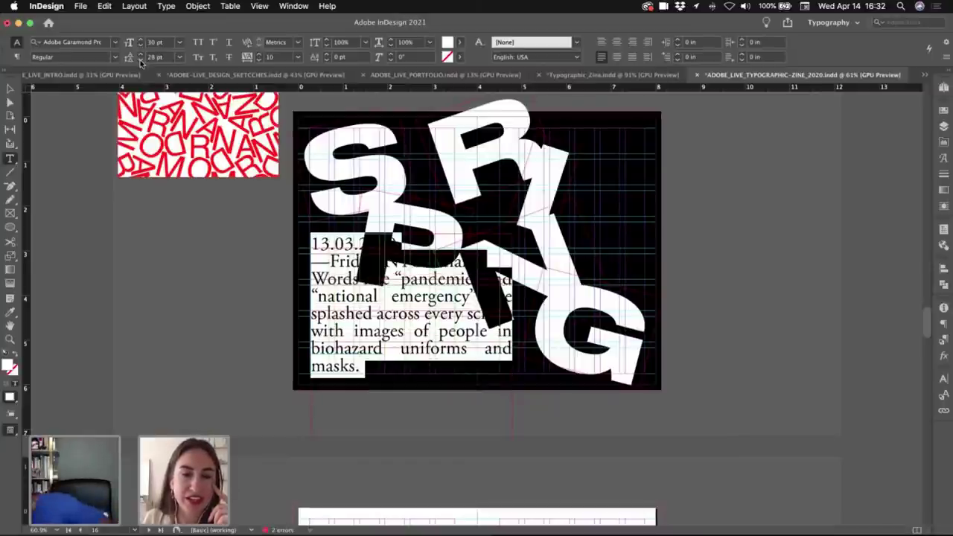
- Reduce the diary entry's font size to 26 pt and its leading to 24 pt
{"action": "left_click", "coordinate": [140, 46]}
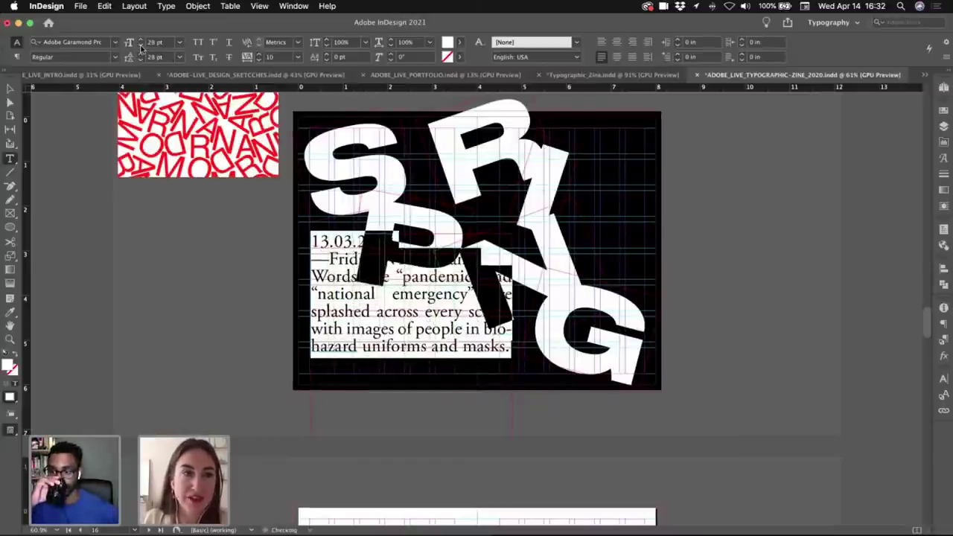
{"action": "left_click", "coordinate": [140, 45]}
{"action": "left_click", "coordinate": [141, 46]}
{"action": "left_click", "coordinate": [141, 45]}
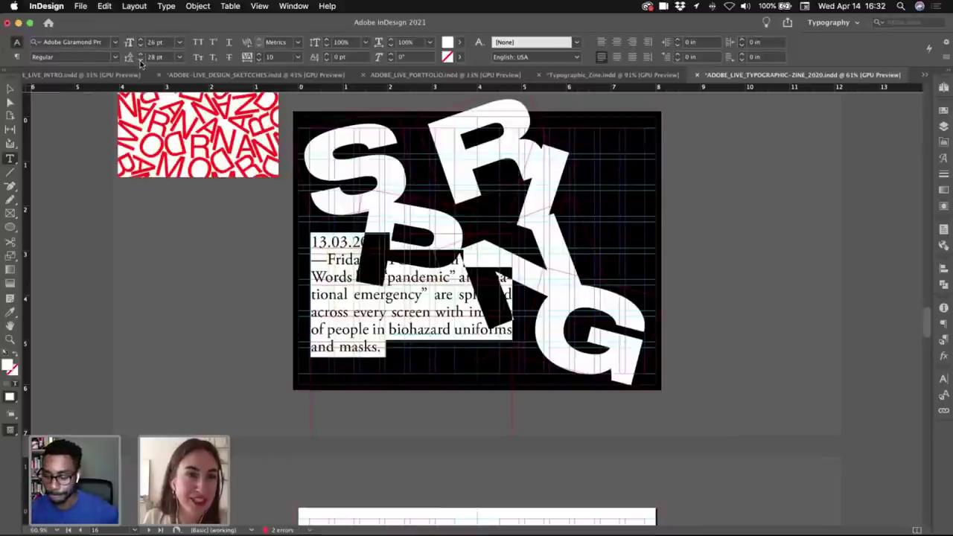
{"action": "left_click", "coordinate": [140, 61]}
{"action": "left_click", "coordinate": [140, 61]}
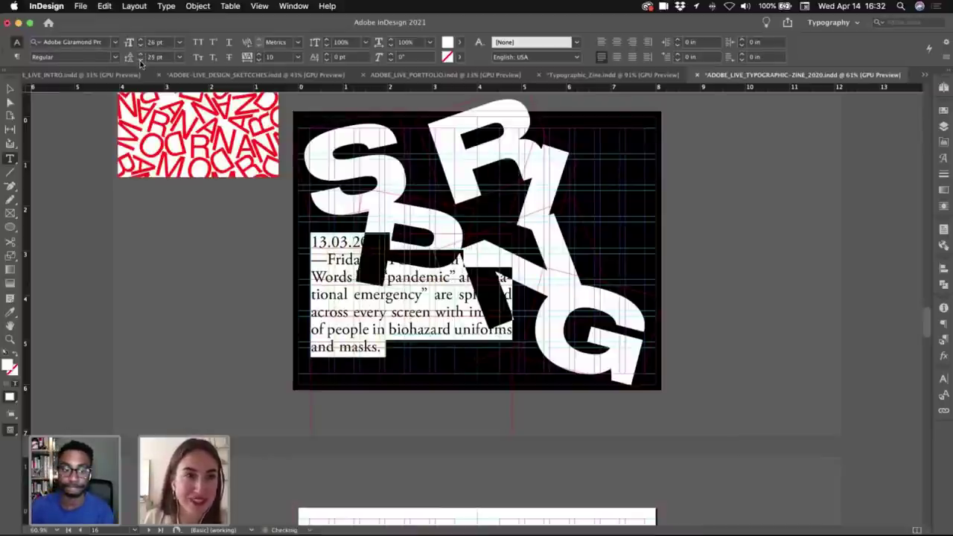
{"action": "key", "text": "Escape"}
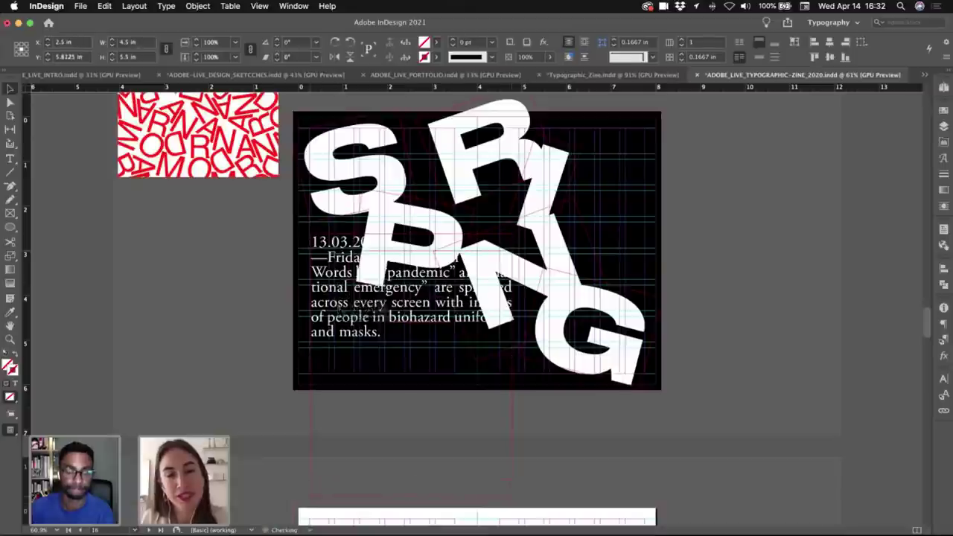
- Move the diary frame up to fit between the page margins, align its text to the frame's bottom, and preview without guides
{"action": "left_click_drag", "start_coordinate": [406, 354], "coordinate": [390, 226]}
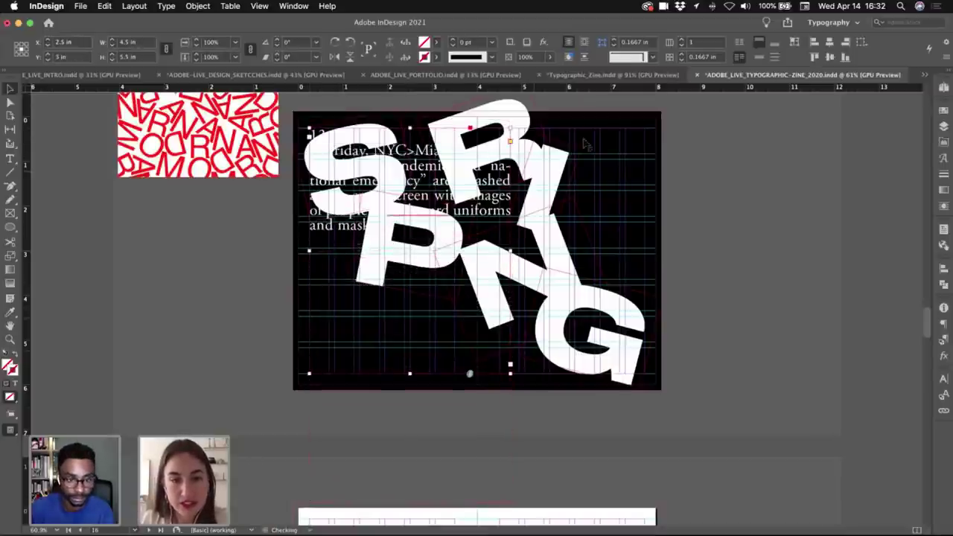
{"action": "left_click", "coordinate": [774, 43]}
{"action": "left_click", "coordinate": [720, 265]}
{"action": "key", "text": "w"}
{"action": "scroll", "coordinate": [503, 260], "scroll_direction": "up", "scroll_amount": 2}
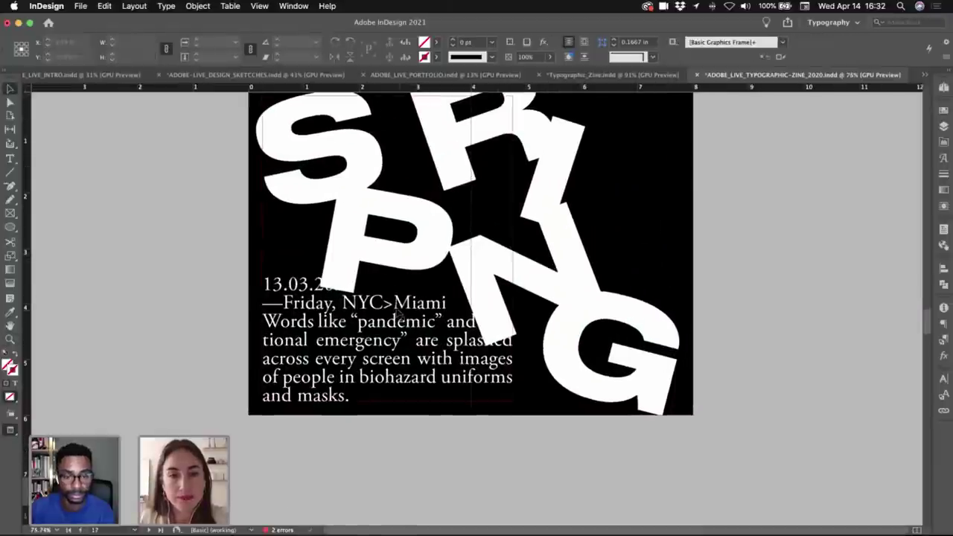
- Delete ">Miami" from the Friday line of the diary entry
{"action": "double_click", "coordinate": [396, 309]}
{"action": "double_click", "coordinate": [394, 304]}
{"action": "left_click_drag", "start_coordinate": [384, 303], "coordinate": [447, 303]}
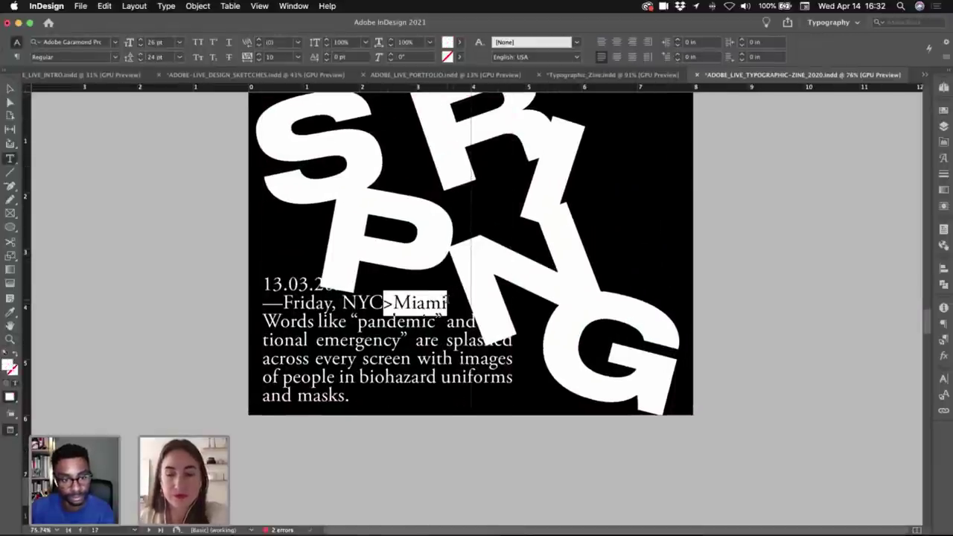
{"action": "key", "text": "BackSpace"}
{"action": "key", "text": "Escape"}
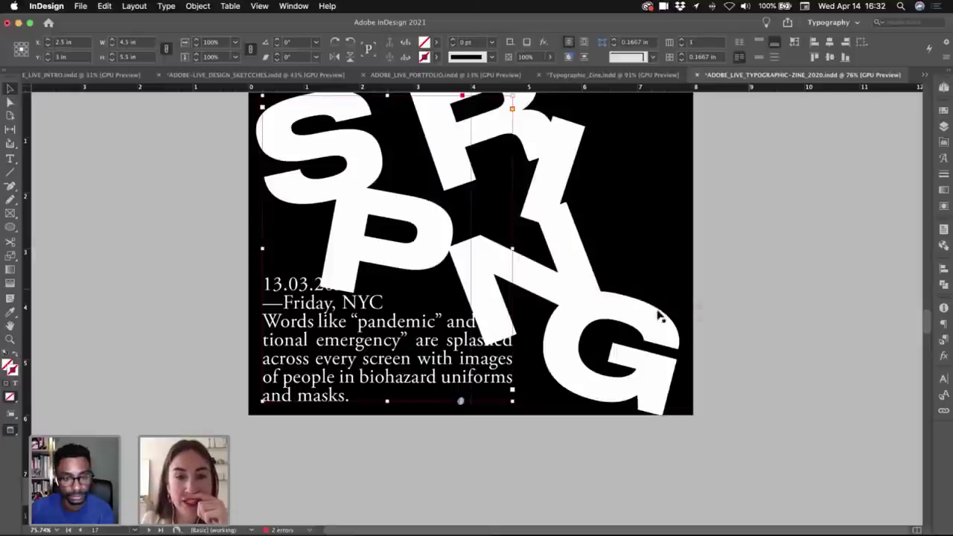
{"action": "left_click", "coordinate": [479, 447]}
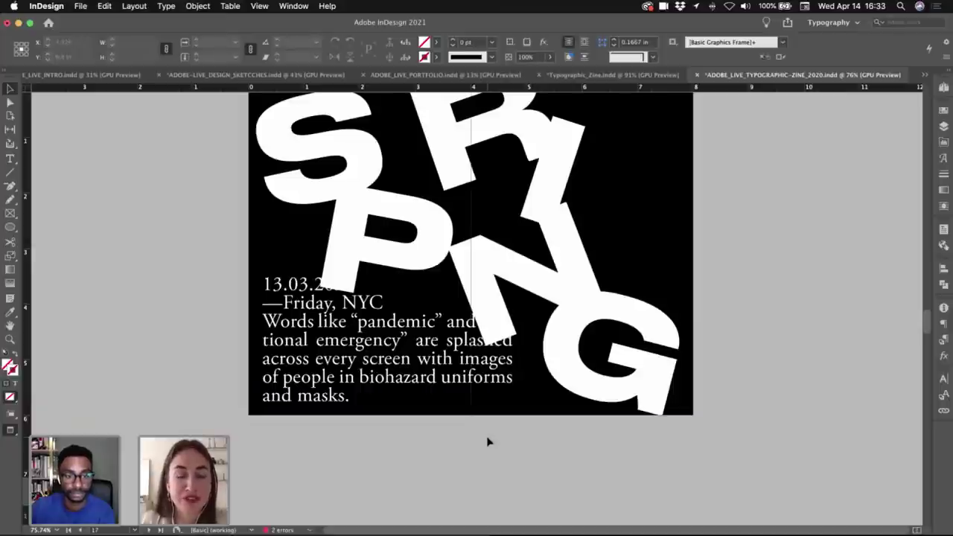
- Show the guides and narrow the diary frame from its right side to 3.75 in, ending at the page centre
{"action": "key", "text": "w"}
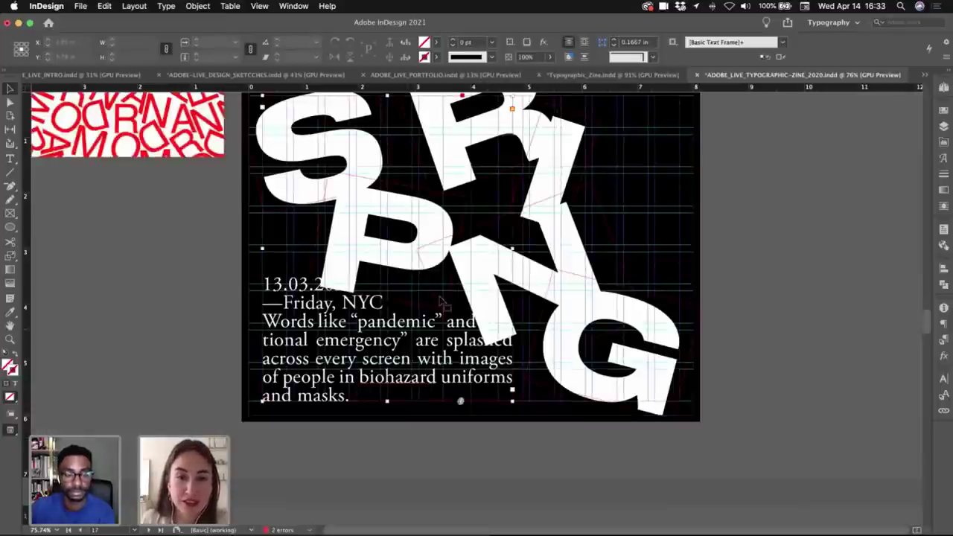
{"action": "left_click", "coordinate": [413, 356]}
{"action": "left_click_drag", "start_coordinate": [512, 249], "coordinate": [470, 249]}
{"action": "left_click", "coordinate": [787, 319]}
- Turn off hyphenation for the whole diary entry, align it left, and preview the page without guides
{"action": "left_click", "coordinate": [313, 371]}
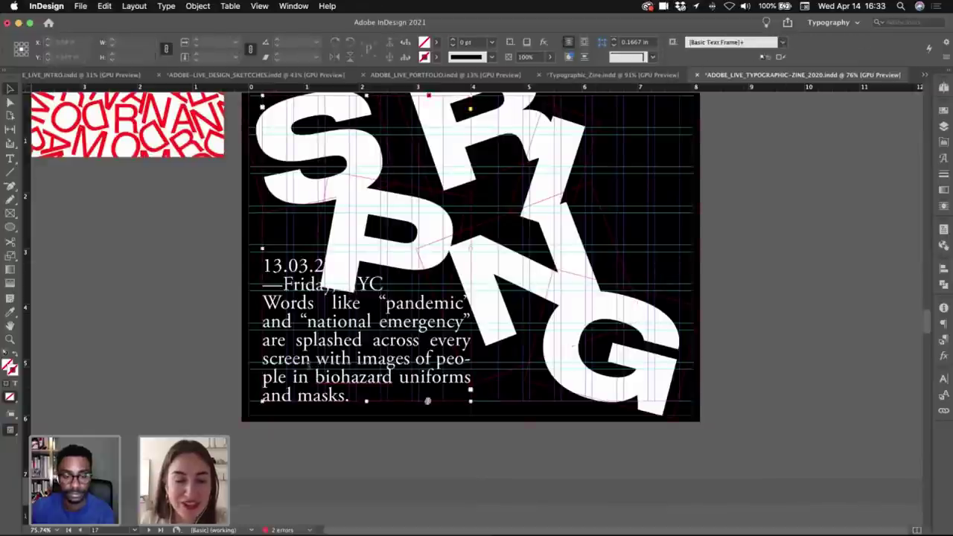
{"action": "double_click", "coordinate": [313, 371]}
{"action": "key", "text": "ctrl+a"}
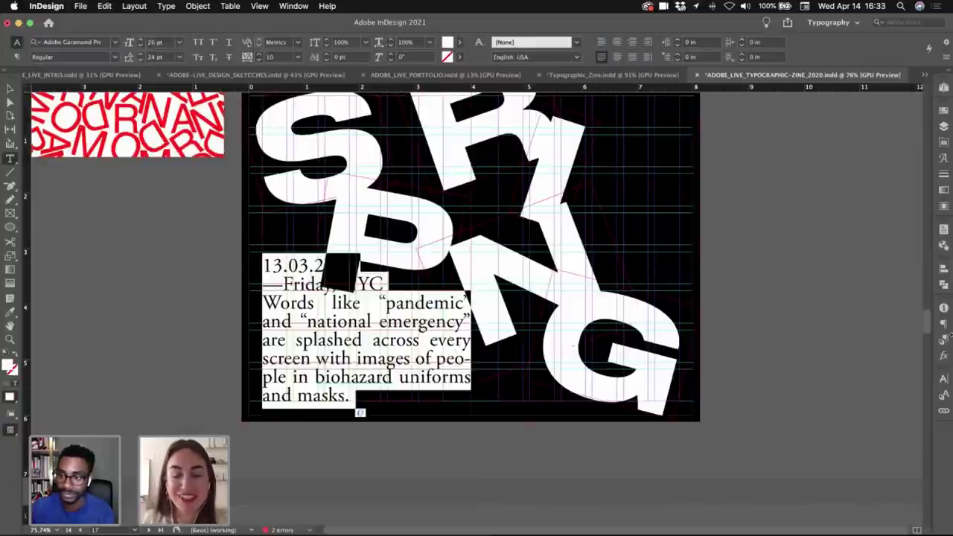
{"action": "left_click", "coordinate": [944, 324]}
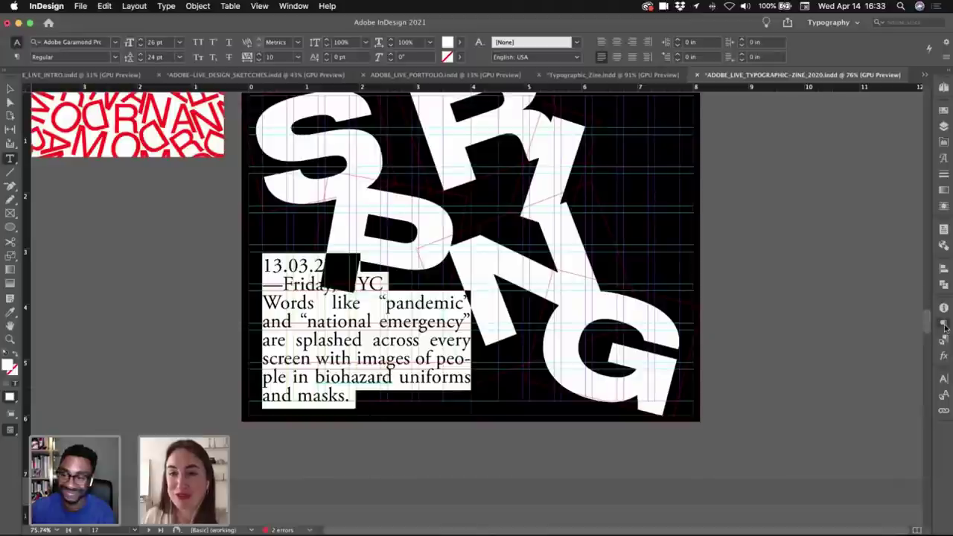
{"action": "left_click", "coordinate": [802, 469]}
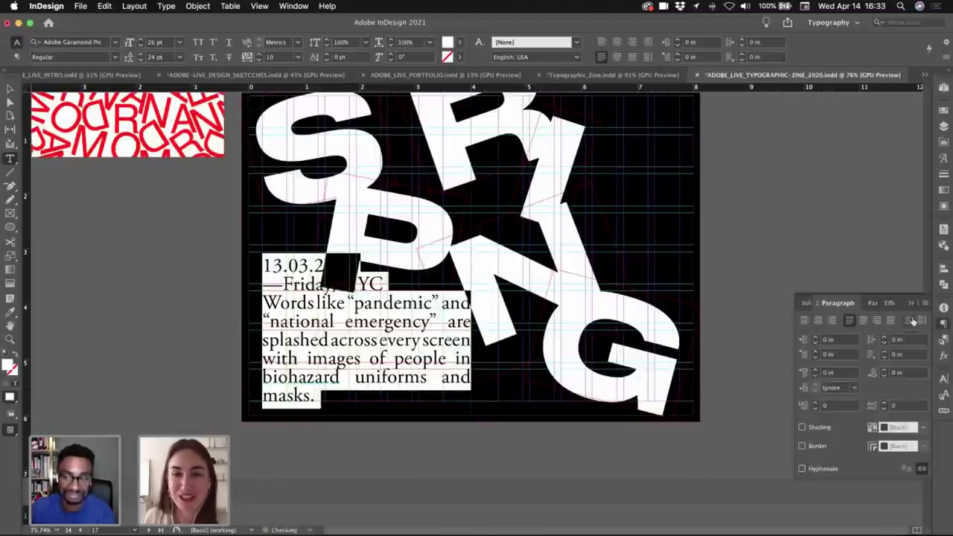
{"action": "left_click", "coordinate": [807, 322]}
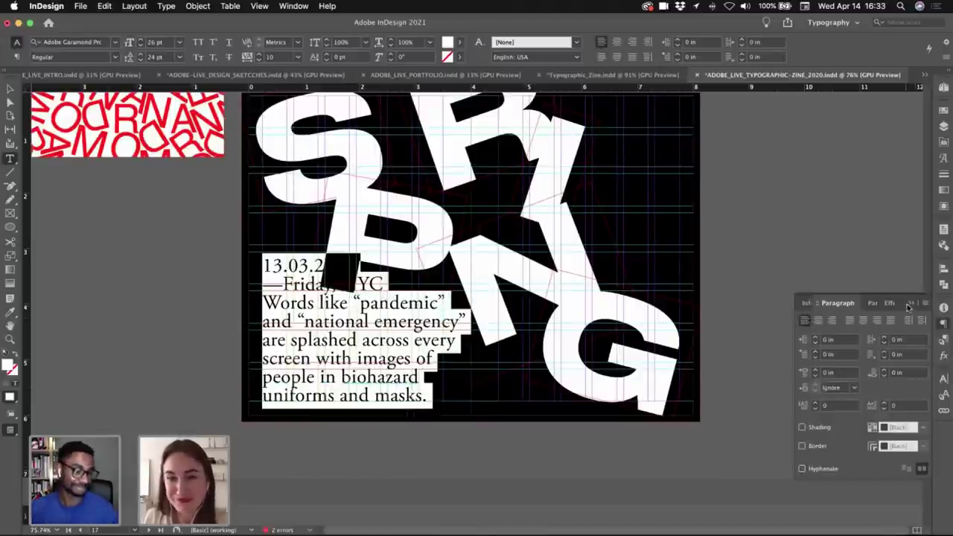
{"action": "left_click", "coordinate": [829, 303]}
{"action": "key", "text": "Escape"}
{"action": "left_click", "coordinate": [829, 303]}
{"action": "key", "text": "w"}
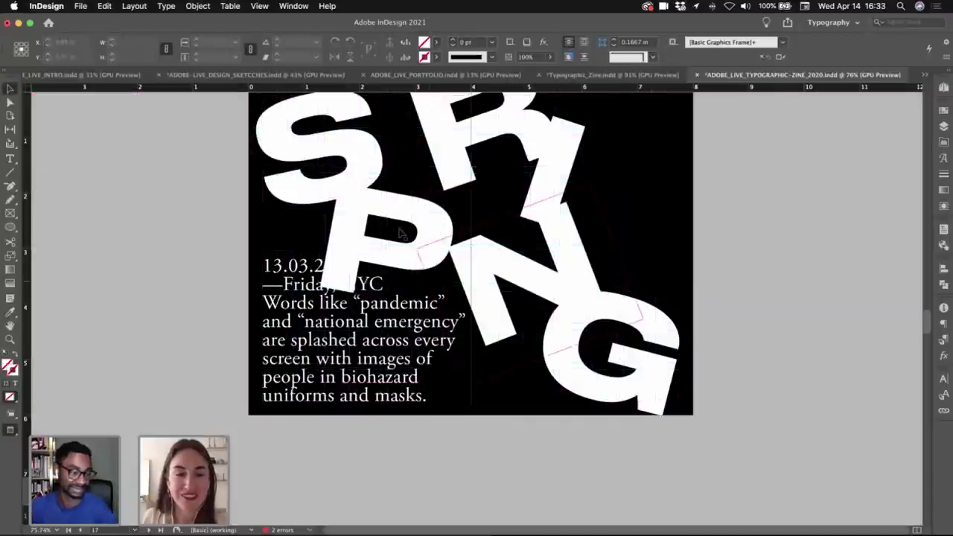
- Shorten the diary text frame from its upper edge to a height of about 2.9 in
{"action": "scroll", "coordinate": [598, 305], "scroll_direction": "up", "scroll_amount": 3}
{"action": "left_click", "coordinate": [439, 313]}
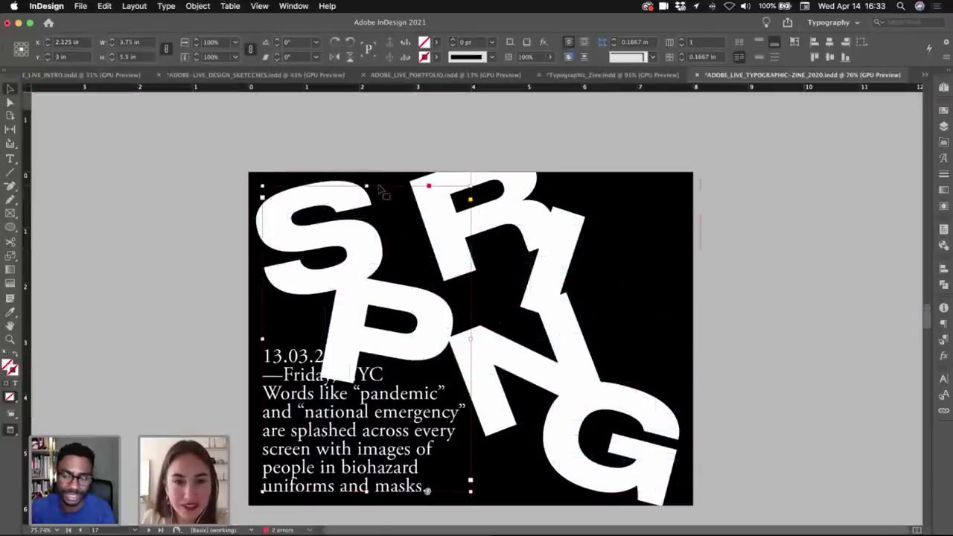
{"action": "left_click_drag", "start_coordinate": [366, 186], "coordinate": [362, 336]}
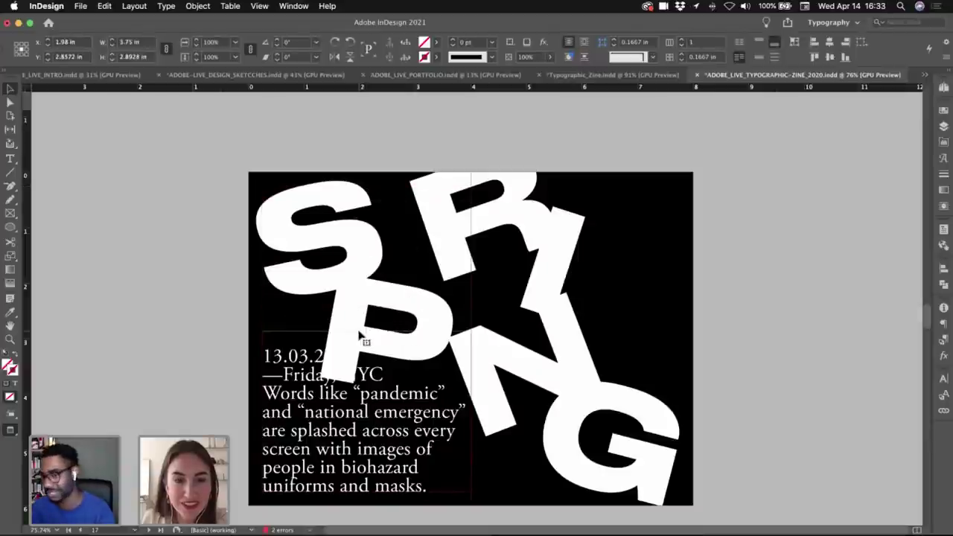
{"action": "left_click", "coordinate": [763, 303]}
{"action": "left_click_drag", "start_coordinate": [760, 300], "coordinate": [751, 264]}
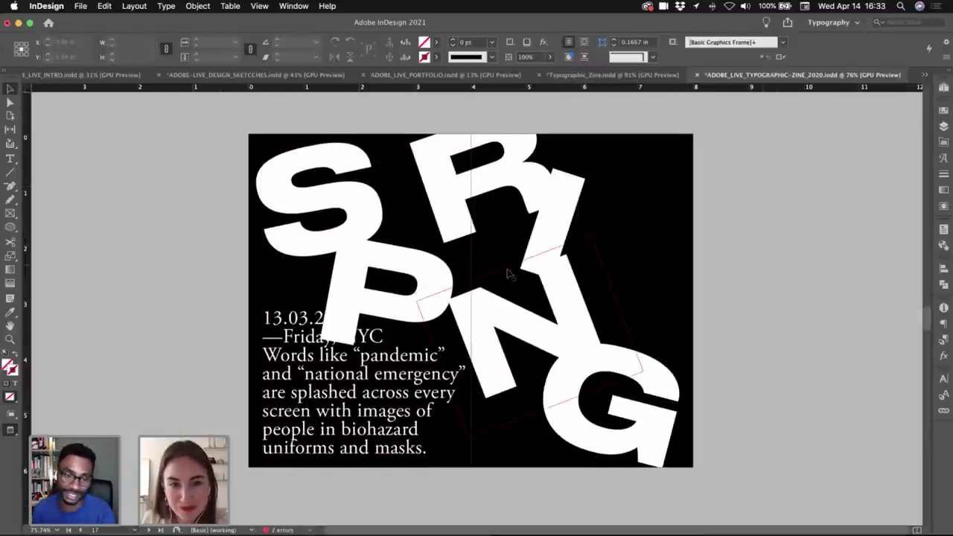
- Move the letter P right and slightly down to uncover the date, at about X 3.07 in, Y 2.68 in
{"action": "left_click", "coordinate": [456, 256]}
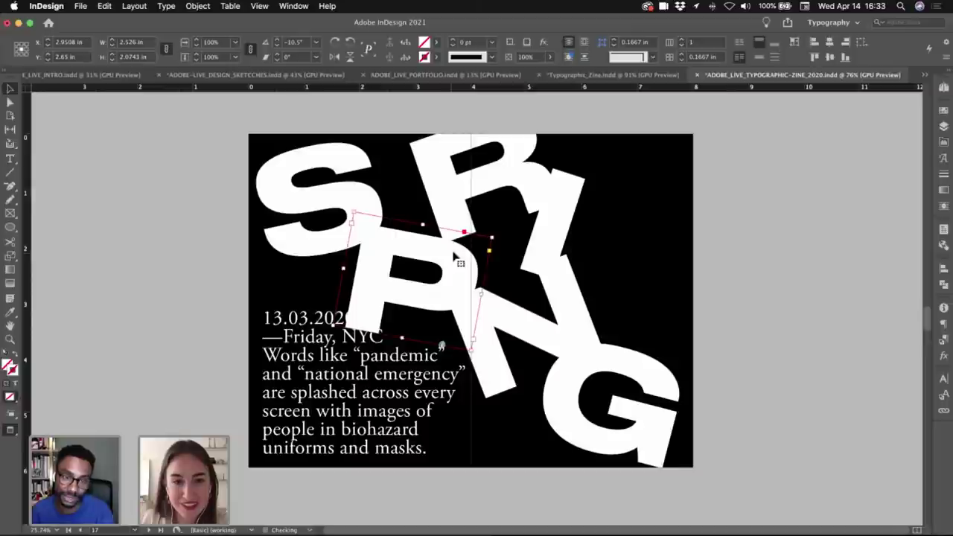
{"action": "left_click_drag", "start_coordinate": [453, 254], "coordinate": [458, 257]}
{"action": "left_click", "coordinate": [789, 271]}
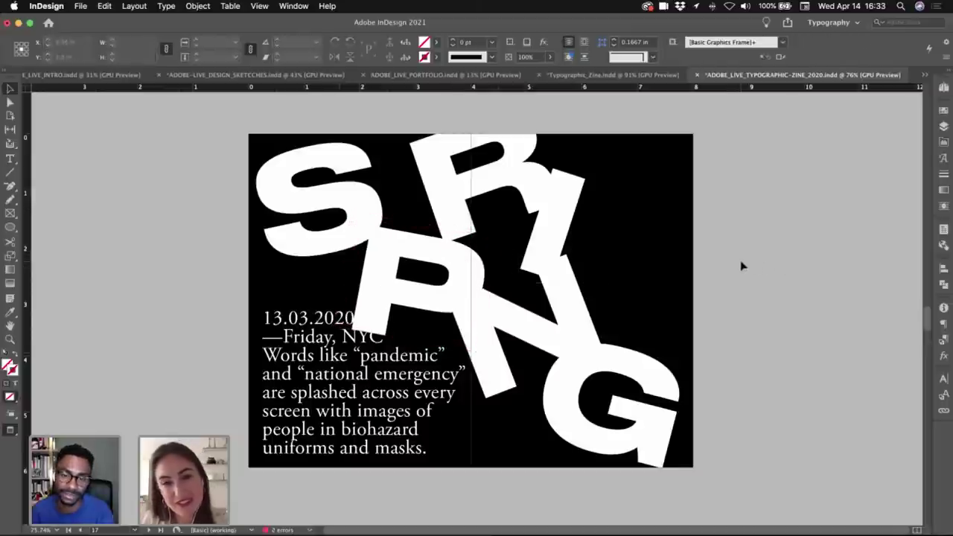
- Move the letter I up and right, and shift the letter G right to the page's edge
{"action": "left_click_drag", "start_coordinate": [558, 213], "coordinate": [574, 200]}
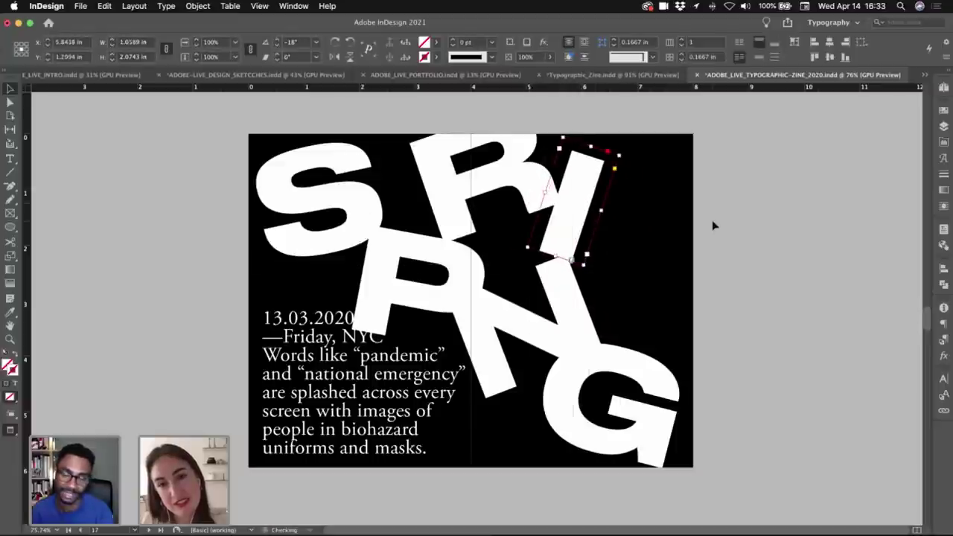
{"action": "left_click", "coordinate": [712, 226]}
{"action": "left_click_drag", "start_coordinate": [653, 382], "coordinate": [670, 376]}
{"action": "left_click", "coordinate": [775, 338]}
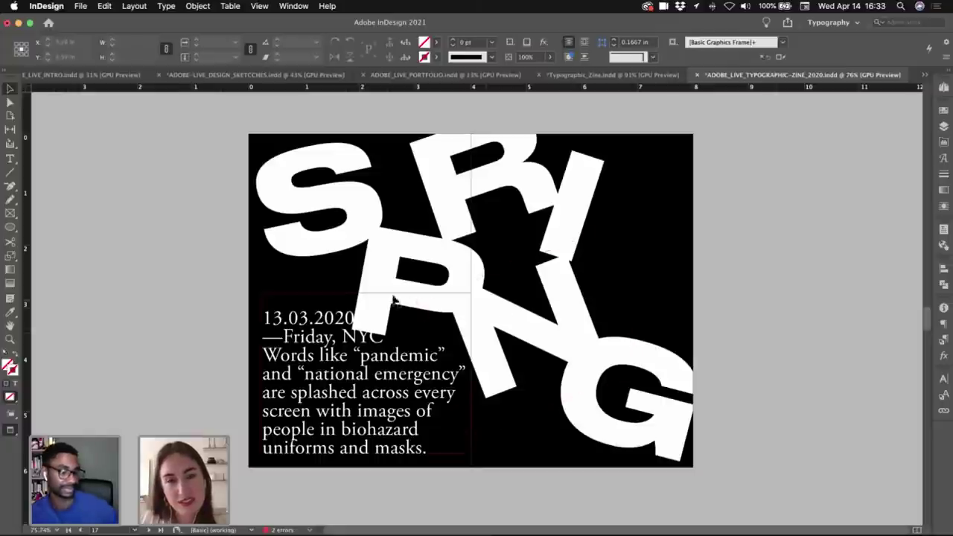
- Lower the opacity of all six SPRING letters slightly below 100% and inspect the overlaps around the P and N up close
{"action": "left_click", "coordinate": [387, 274]}
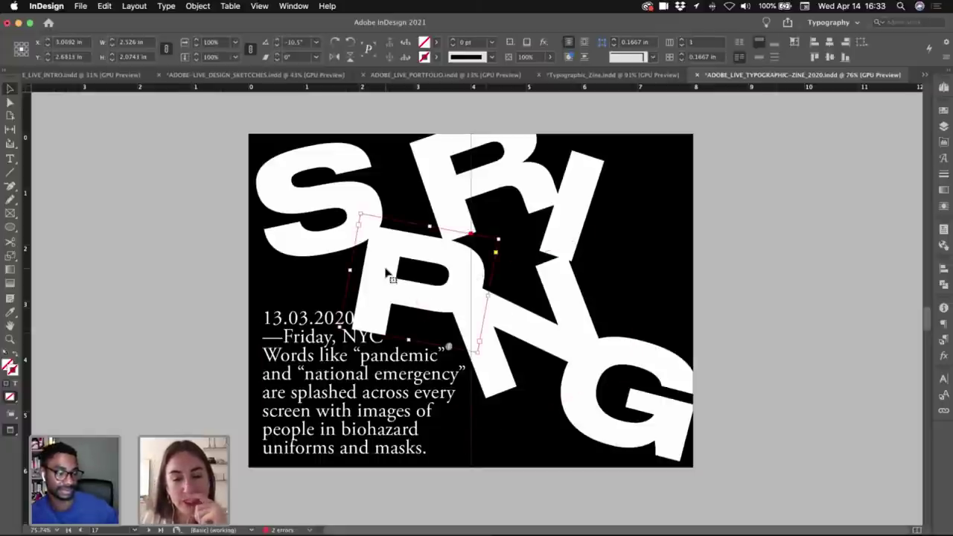
{"action": "left_click", "coordinate": [325, 170]}
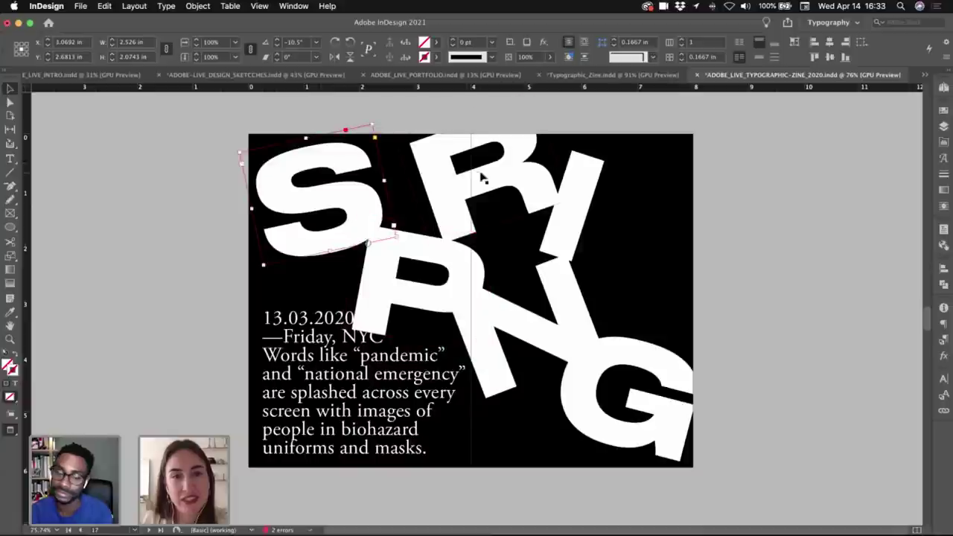
{"action": "left_click", "coordinate": [457, 283], "text": "shift"}
{"action": "left_click", "coordinate": [469, 207], "text": "shift"}
{"action": "left_click", "coordinate": [575, 219], "text": "shift"}
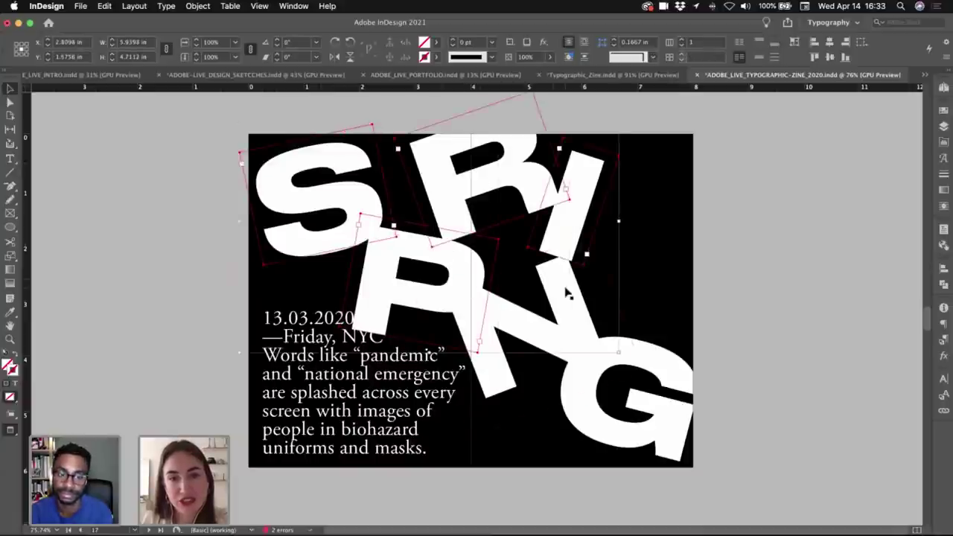
{"action": "left_click", "coordinate": [566, 298], "text": "shift"}
{"action": "left_click", "coordinate": [588, 413], "text": "shift"}
{"action": "left_click", "coordinate": [588, 414], "text": "shift"}
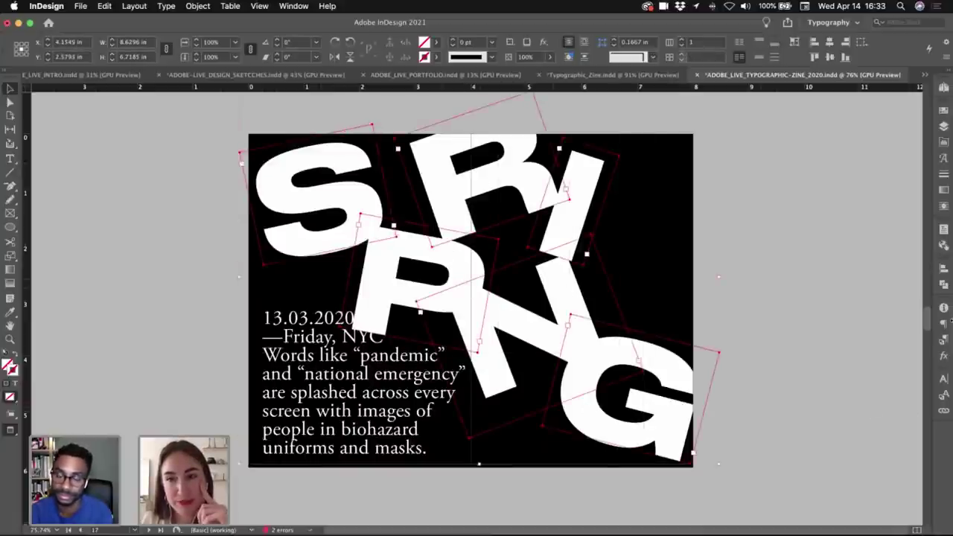
{"action": "left_click", "coordinate": [944, 357]}
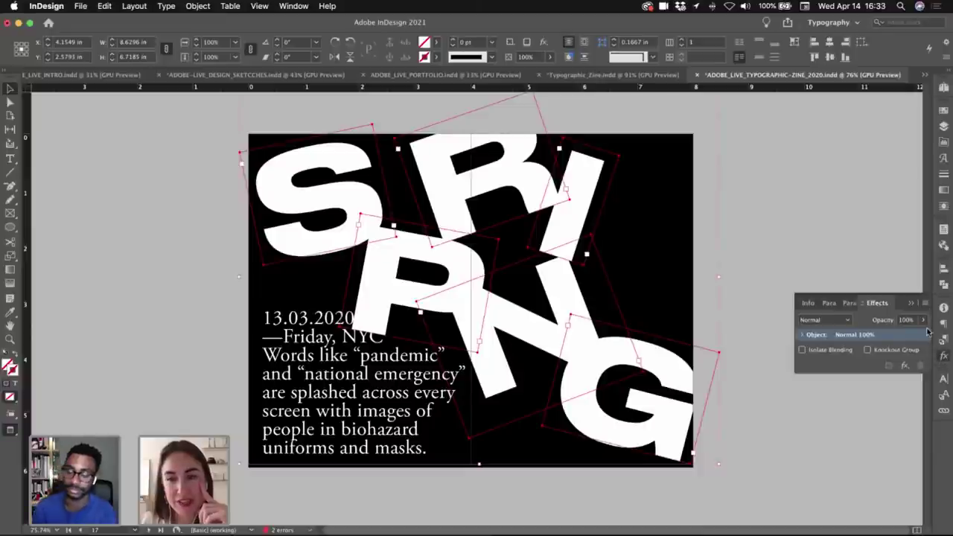
{"action": "left_click", "coordinate": [907, 320]}
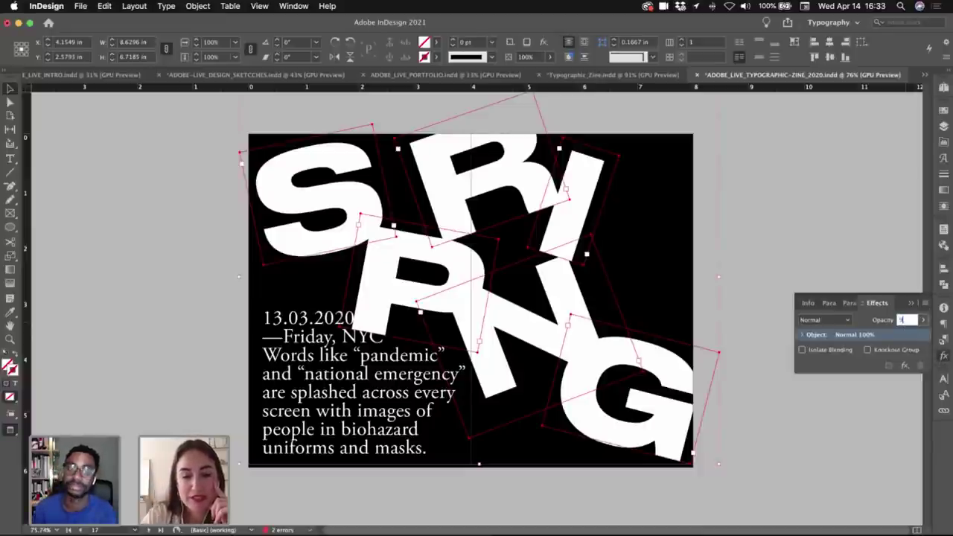
{"action": "key", "text": "Return"}
{"action": "left_click", "coordinate": [783, 252]}
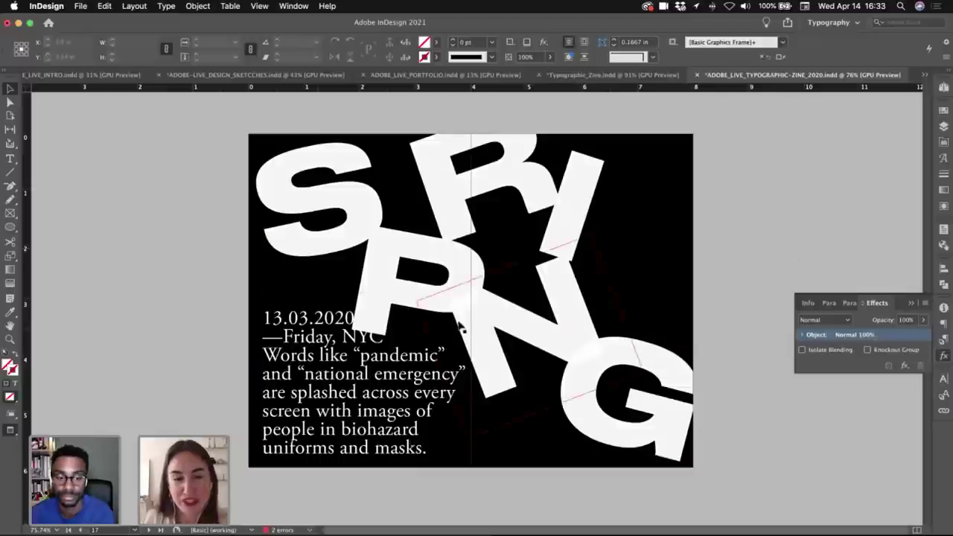
{"action": "key", "text": "z"}
{"action": "left_click_drag", "start_coordinate": [449, 308], "coordinate": [633, 253]}
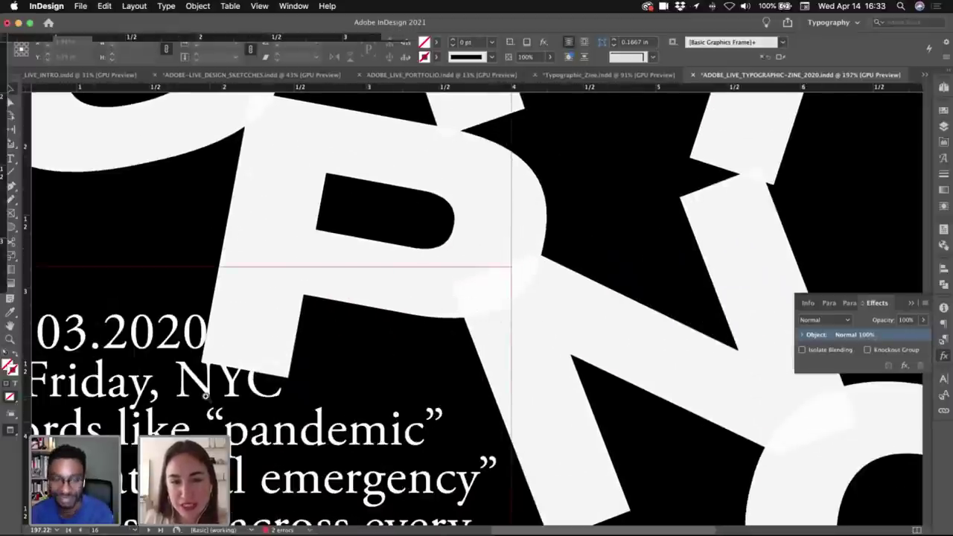
- Examine where the letter P overlaps the date lines up close, and check the whole spread with and without guides
{"action": "key", "text": "z"}
{"action": "left_click_drag", "start_coordinate": [207, 398], "coordinate": [284, 372]}
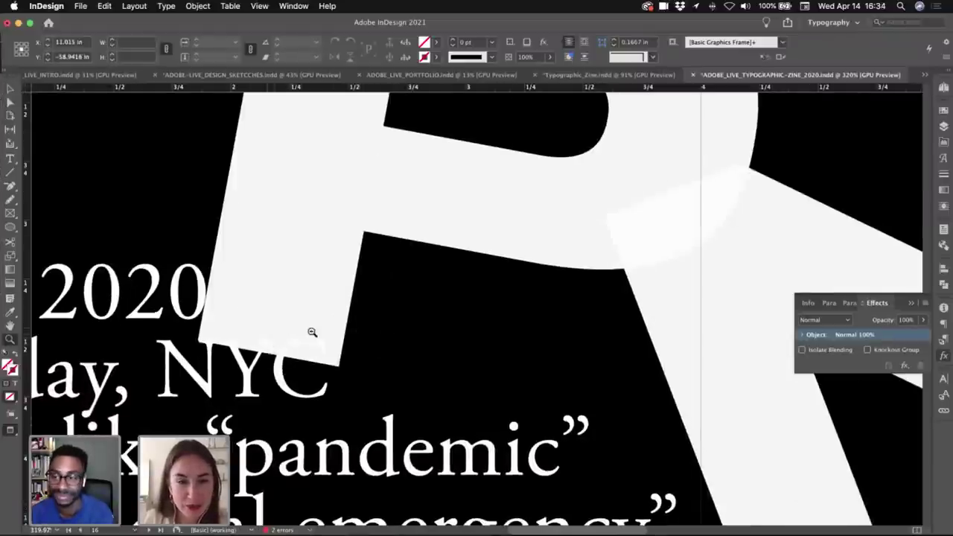
{"action": "key", "text": "super+0"}
{"action": "key", "text": "w"}
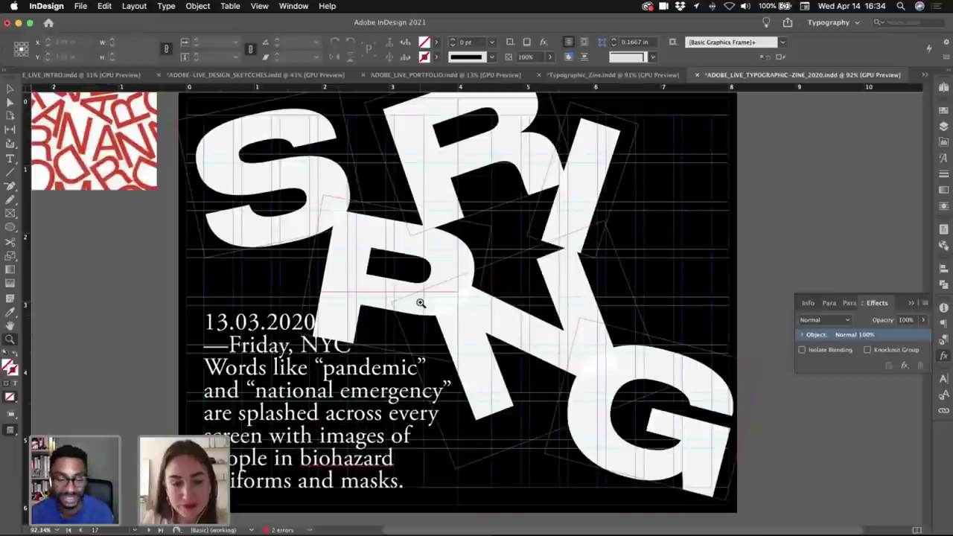
{"action": "key", "text": "w"}
{"action": "key", "text": "v"}
{"action": "scroll", "coordinate": [517, 300], "scroll_direction": "down", "scroll_amount": 3}
{"action": "scroll", "coordinate": [645, 283], "scroll_direction": "up", "scroll_amount": 1}
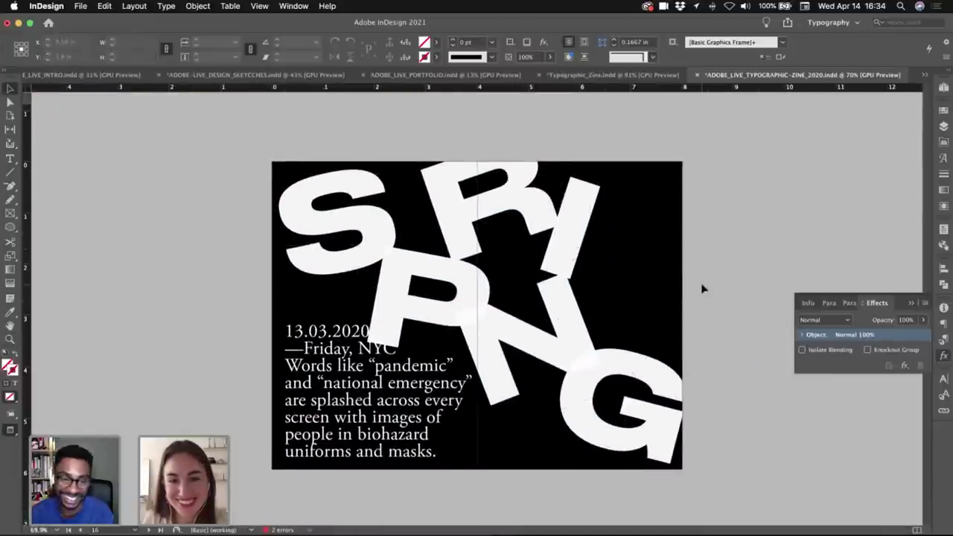
{"action": "scroll", "coordinate": [704, 294], "scroll_direction": "down", "scroll_amount": 1}
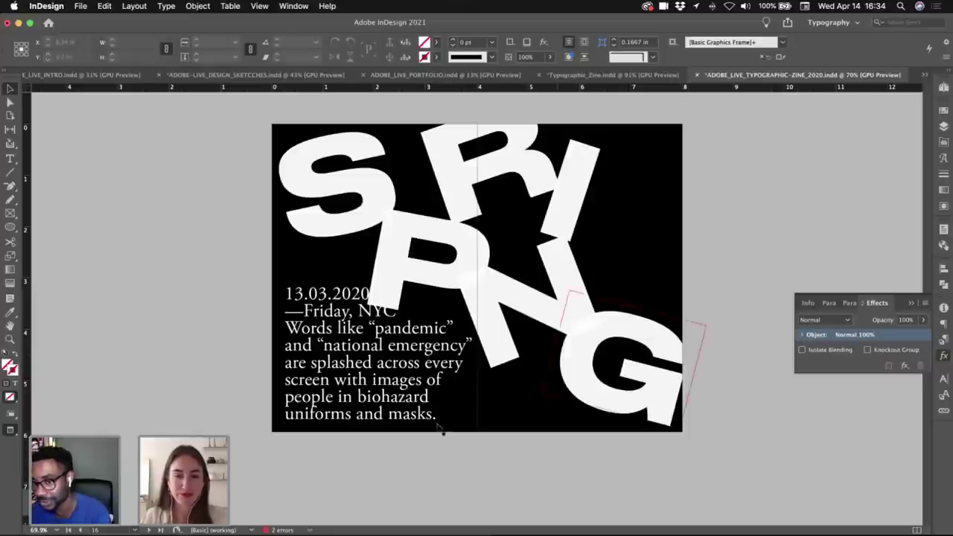
{"action": "key", "text": "super+space"}
{"action": "left_click_drag", "start_coordinate": [390, 391], "coordinate": [506, 375]}
{"action": "left_click", "coordinate": [328, 298]}
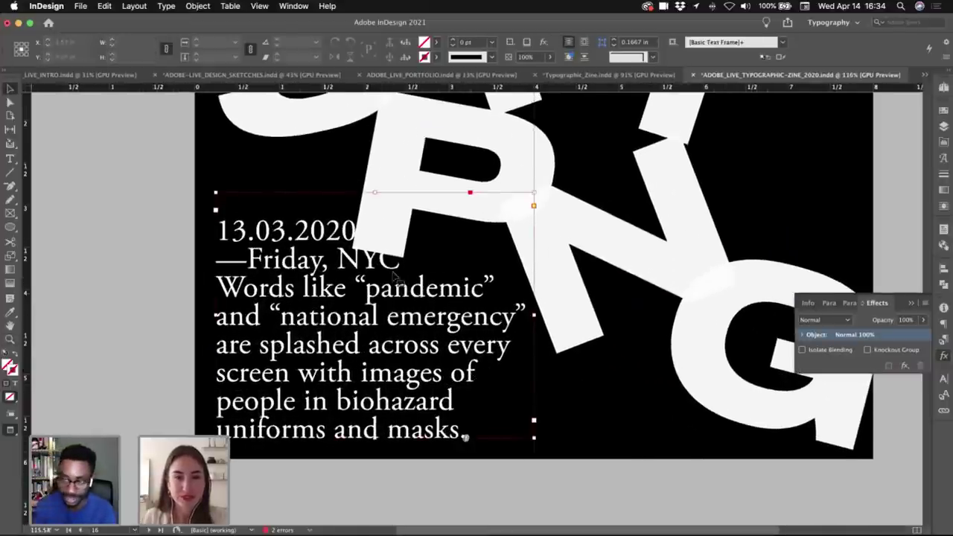
{"action": "double_click", "coordinate": [304, 268]}
{"action": "left_click_drag", "start_coordinate": [402, 261], "coordinate": [173, 224]}
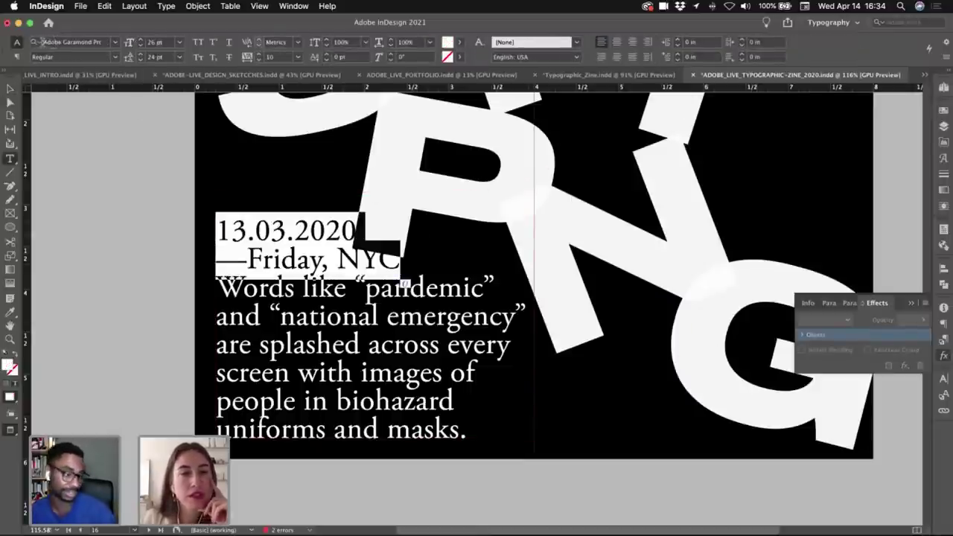
{"action": "left_click", "coordinate": [10, 89]}
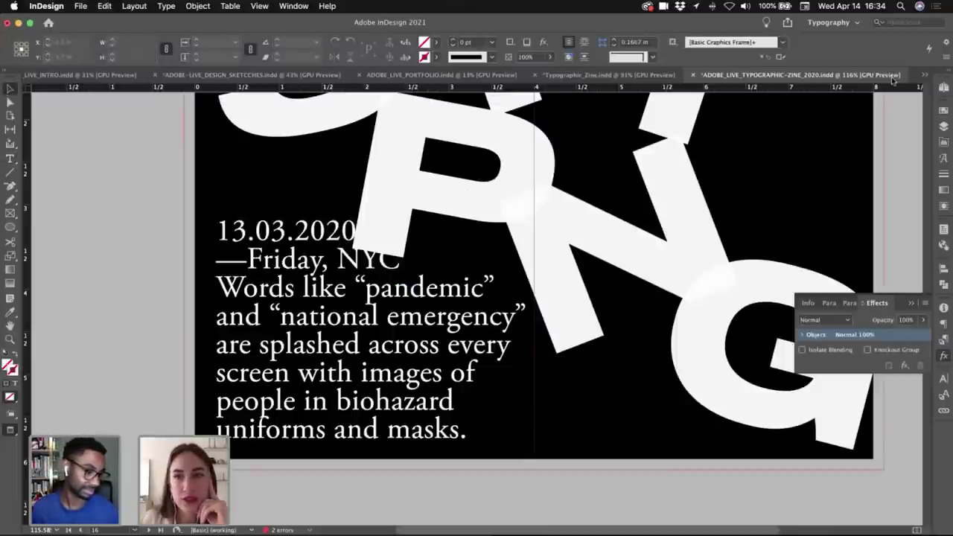
- Switch to ADOBE-LIVE_DESIGN_CONTENT.indd and examine how the date and place headings of the first January entries are styled
{"action": "left_click", "coordinate": [927, 76]}
{"action": "left_click", "coordinate": [853, 76]}
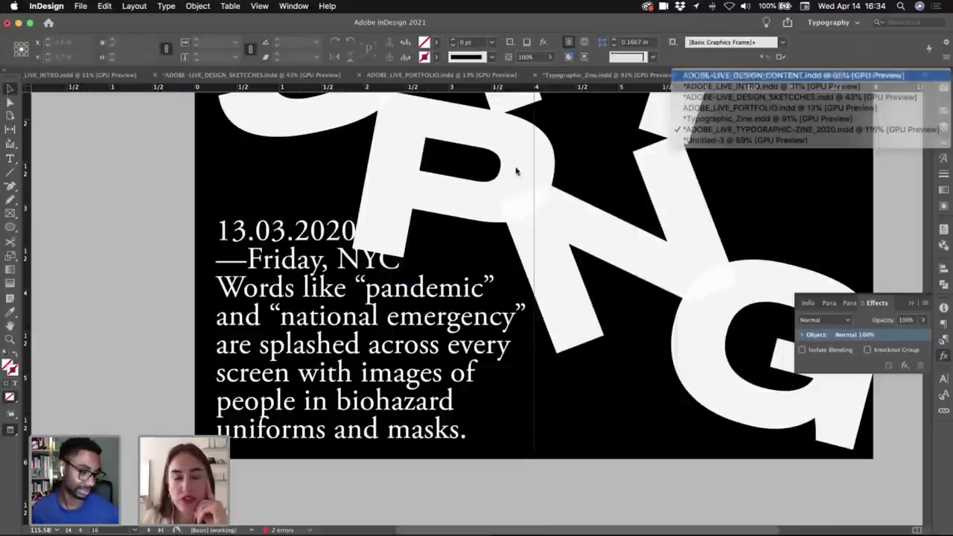
{"action": "scroll", "coordinate": [470, 226], "scroll_direction": "up", "scroll_amount": 15}
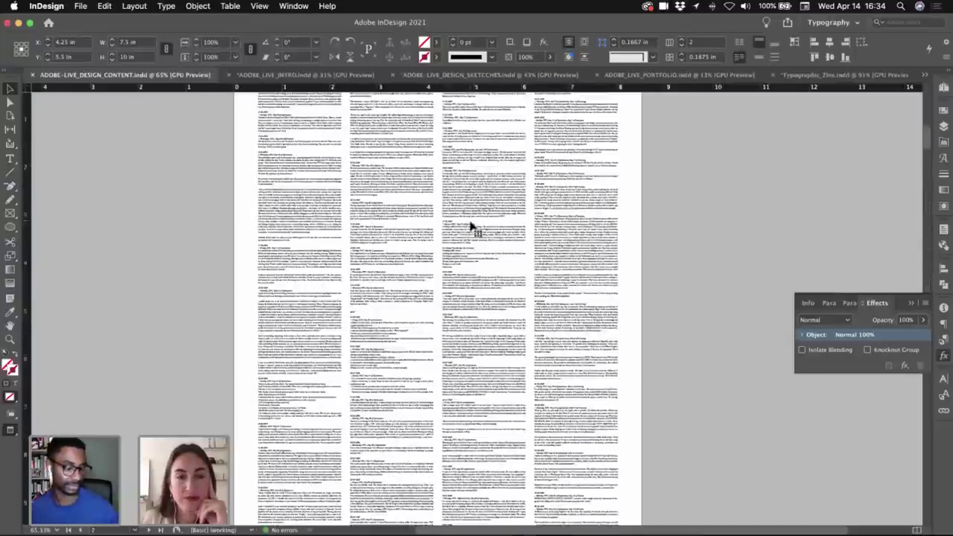
{"action": "left_click", "coordinate": [412, 153]}
{"action": "key", "text": "z"}
{"action": "left_click_drag", "start_coordinate": [420, 209], "coordinate": [532, 164]}
{"action": "scroll", "coordinate": [533, 164], "scroll_direction": "up", "scroll_amount": 4}
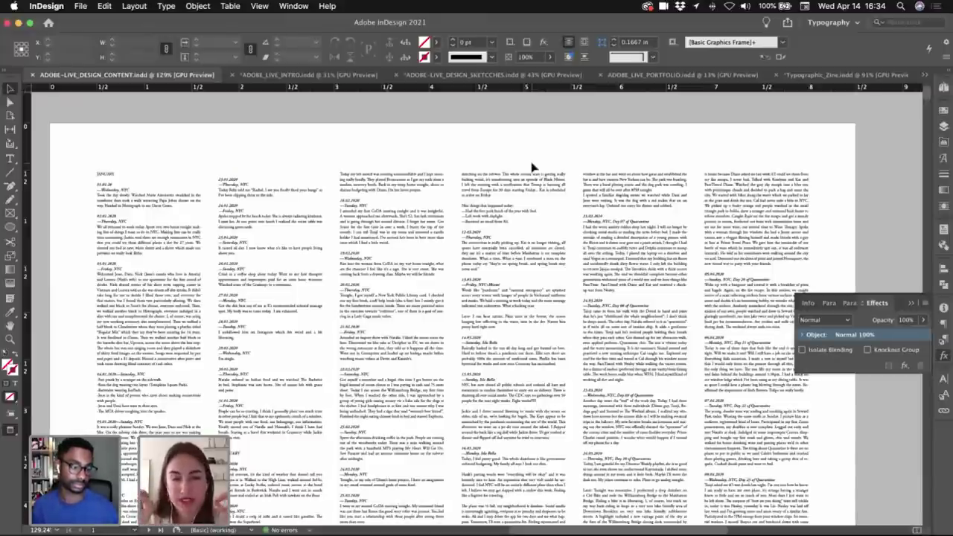
{"action": "left_click_drag", "start_coordinate": [124, 179], "coordinate": [409, 202]}
{"action": "scroll", "coordinate": [409, 201], "scroll_direction": "left", "scroll_amount": 6}
{"action": "scroll", "coordinate": [623, 211], "scroll_direction": "left", "scroll_amount": 5}
{"action": "scroll", "coordinate": [664, 174], "scroll_direction": "down", "scroll_amount": 2}
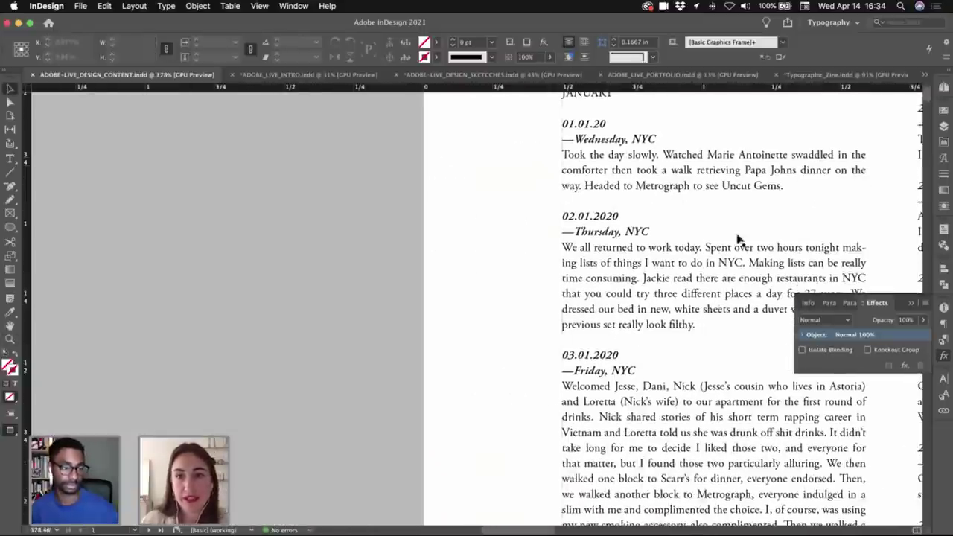
{"action": "scroll", "coordinate": [703, 199], "scroll_direction": "up", "scroll_amount": 2}
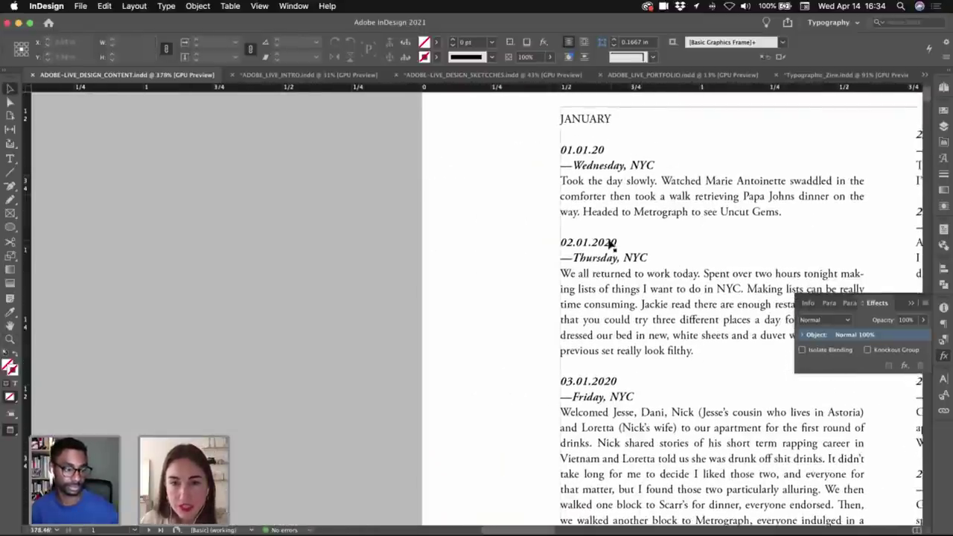
{"action": "scroll", "coordinate": [588, 172], "scroll_direction": "down", "scroll_amount": 1}
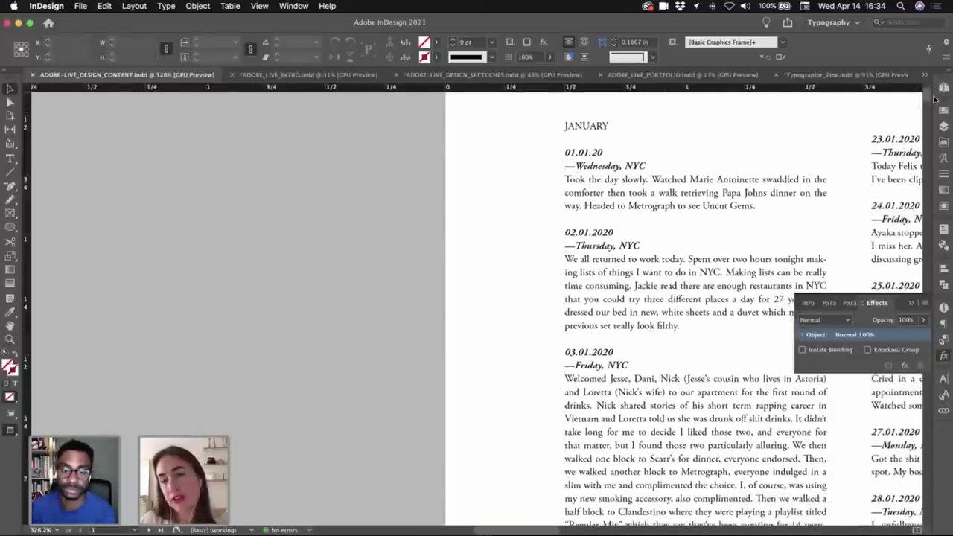
- Return to ADOBE_LIVE_TYPOGRAPHIC-ZINE_2020.indd and set the date and "—Friday, NYC" lines of the diary entry to Semibold Italic
{"action": "left_click", "coordinate": [925, 75]}
{"action": "left_click", "coordinate": [789, 127]}
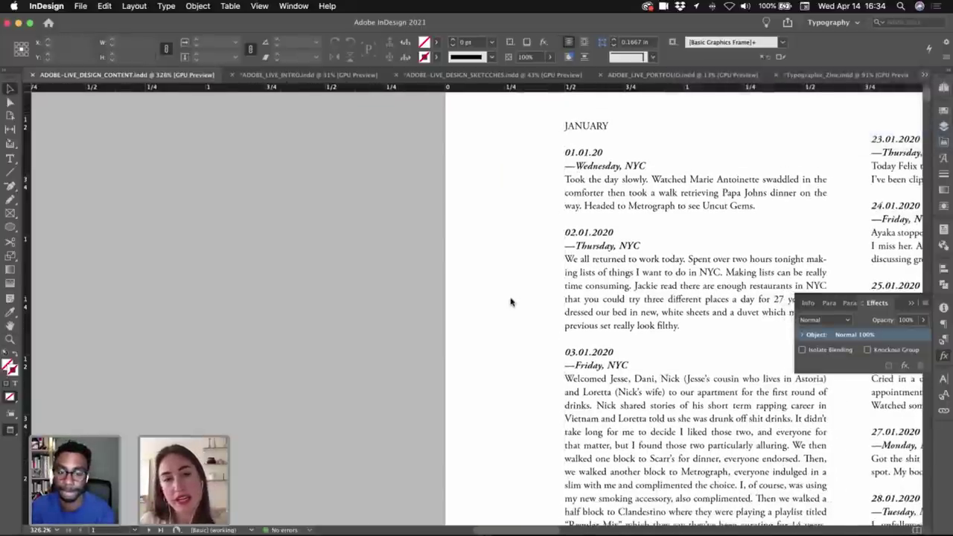
{"action": "double_click", "coordinate": [300, 267]}
{"action": "left_click_drag", "start_coordinate": [401, 260], "coordinate": [166, 232]}
{"action": "left_click", "coordinate": [114, 57]}
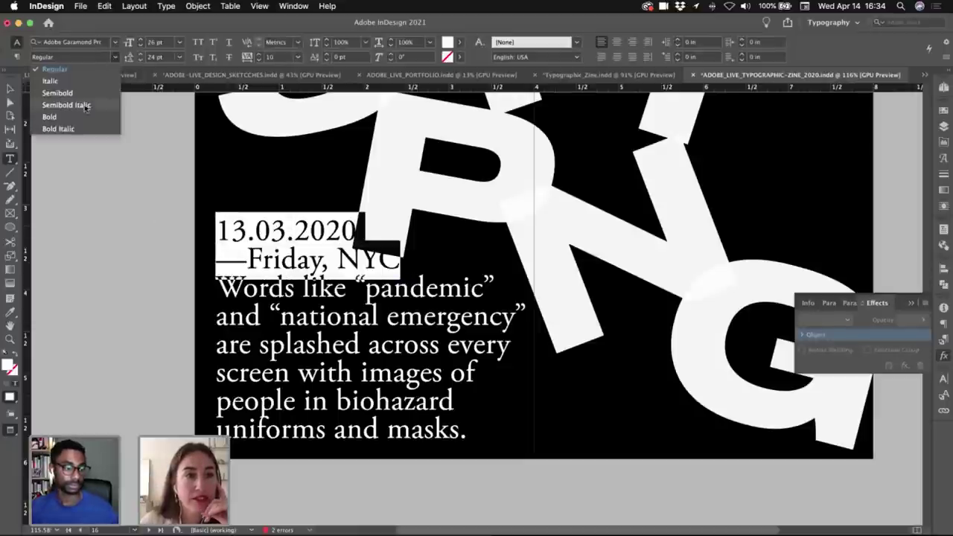
{"action": "left_click", "coordinate": [84, 106]}
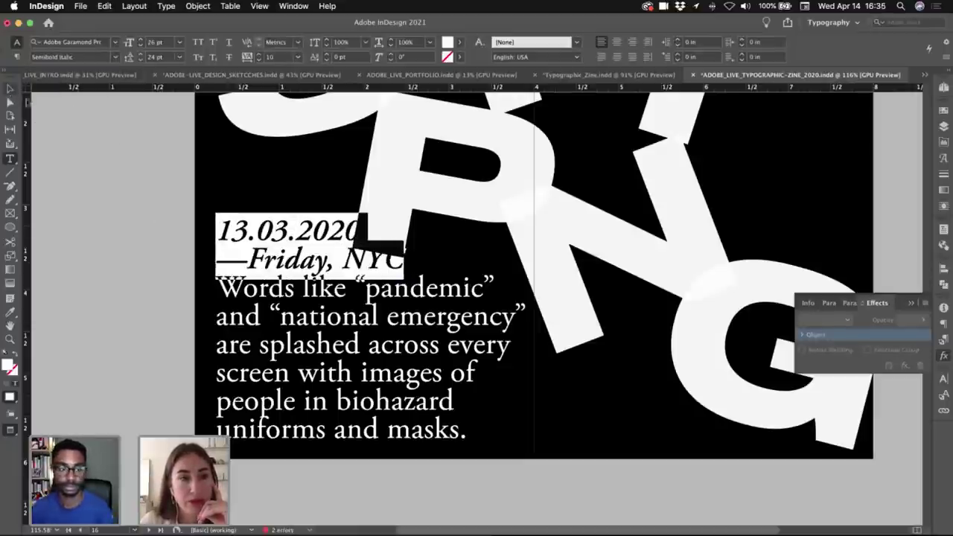
{"action": "left_click", "coordinate": [11, 89]}
{"action": "left_click", "coordinate": [170, 210]}
- Nudge the letter P slightly right to X 3.0969 in
{"action": "scroll", "coordinate": [493, 212], "scroll_direction": "right", "scroll_amount": 4}
{"action": "scroll", "coordinate": [493, 212], "scroll_direction": "up", "scroll_amount": 2}
{"action": "scroll", "coordinate": [505, 269], "scroll_direction": "down", "scroll_amount": 3}
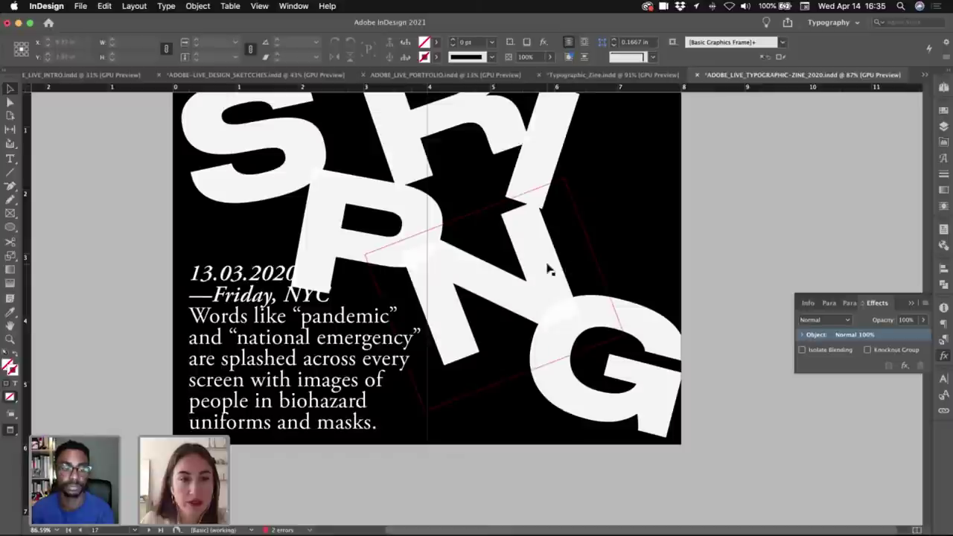
{"action": "scroll", "coordinate": [539, 263], "scroll_direction": "down", "scroll_amount": 2}
{"action": "scroll", "coordinate": [532, 278], "scroll_direction": "up", "scroll_amount": 1}
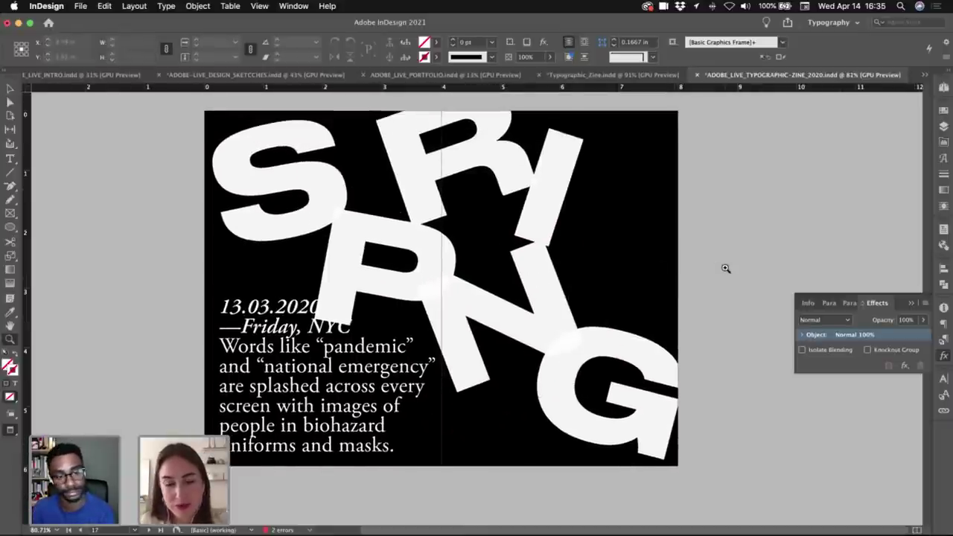
{"action": "key", "text": "v"}
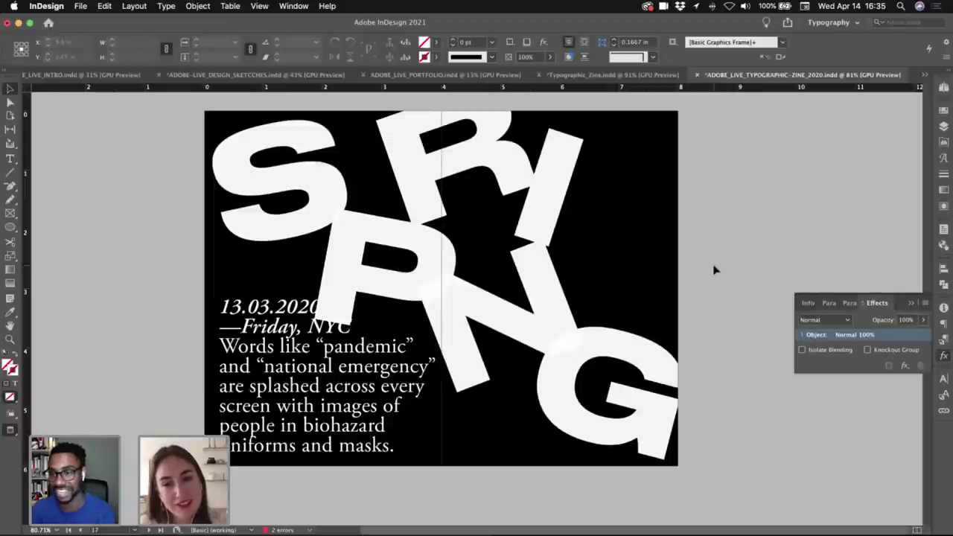
{"action": "left_click", "coordinate": [376, 245]}
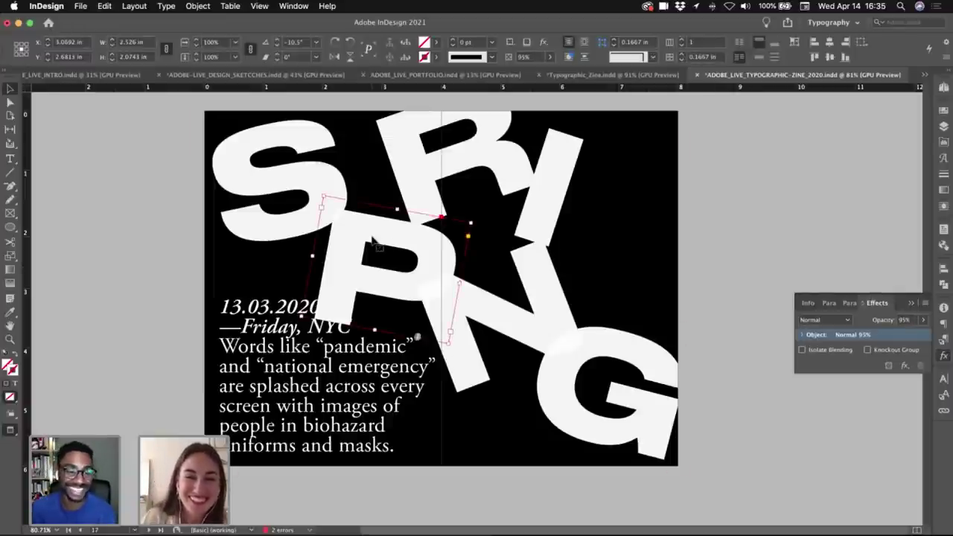
{"action": "key", "text": "Right"}
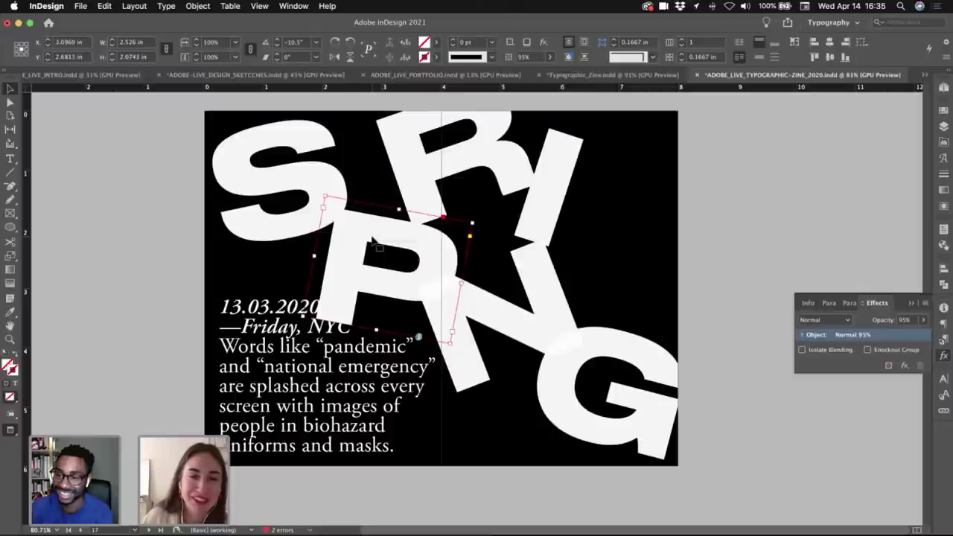
{"action": "left_click", "coordinate": [686, 274]}
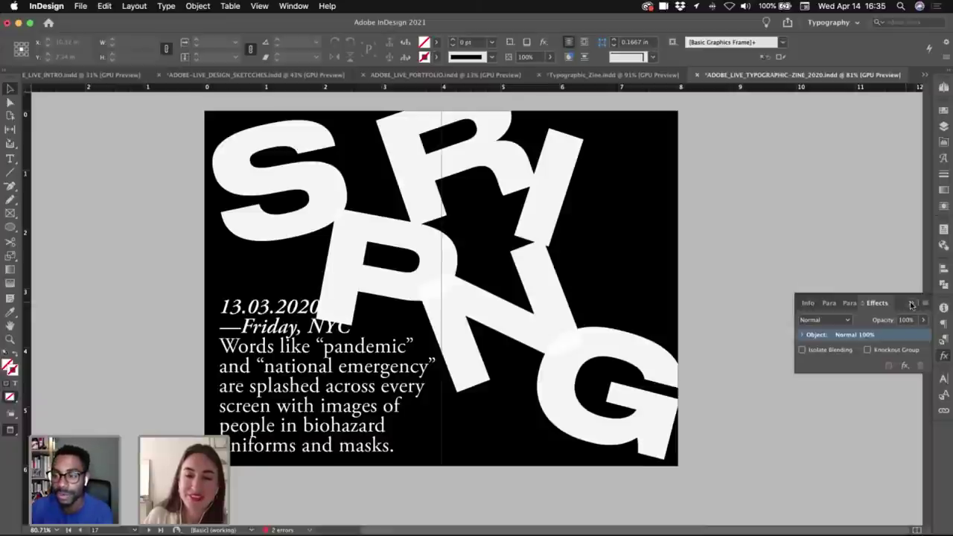
- Collapse the effects settings and shift the letter G slightly up and right, past the page's edge
{"action": "left_click", "coordinate": [911, 305]}
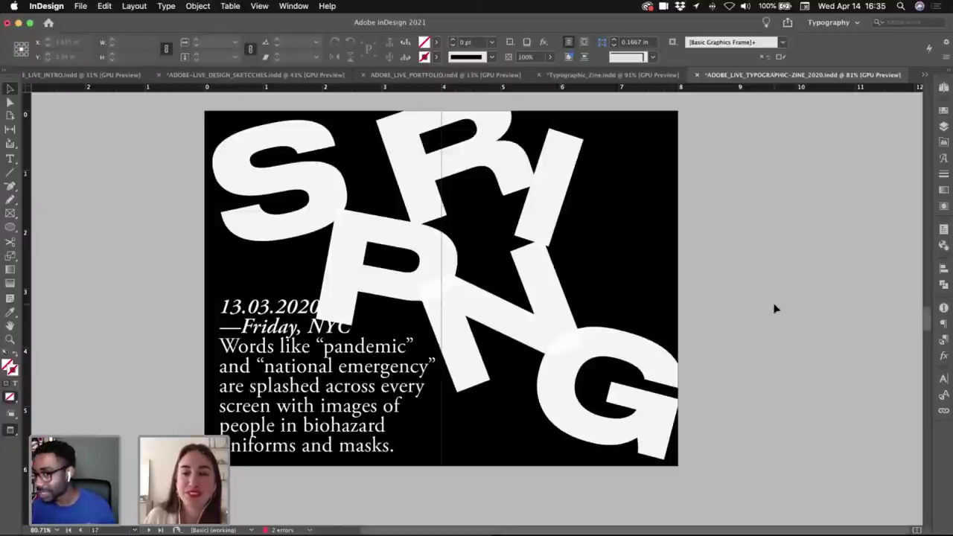
{"action": "left_click_drag", "start_coordinate": [662, 362], "coordinate": [666, 359]}
{"action": "left_click", "coordinate": [741, 314]}
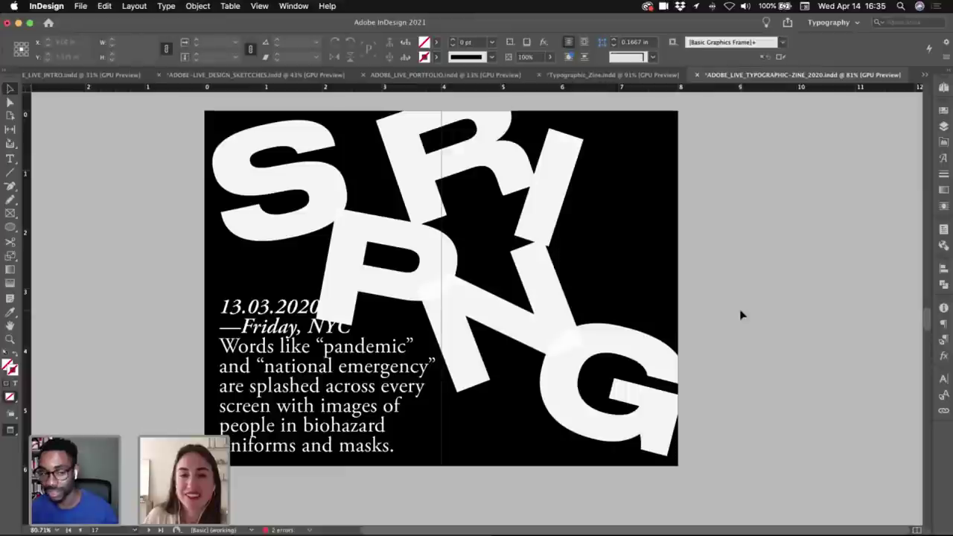
- Move the letter S left off the page's edge to about X 0.72 in, and the letter N up and right to overlap the I
{"action": "scroll", "coordinate": [715, 292], "scroll_direction": "up", "scroll_amount": 3}
{"action": "left_click_drag", "start_coordinate": [283, 238], "coordinate": [283, 240]}
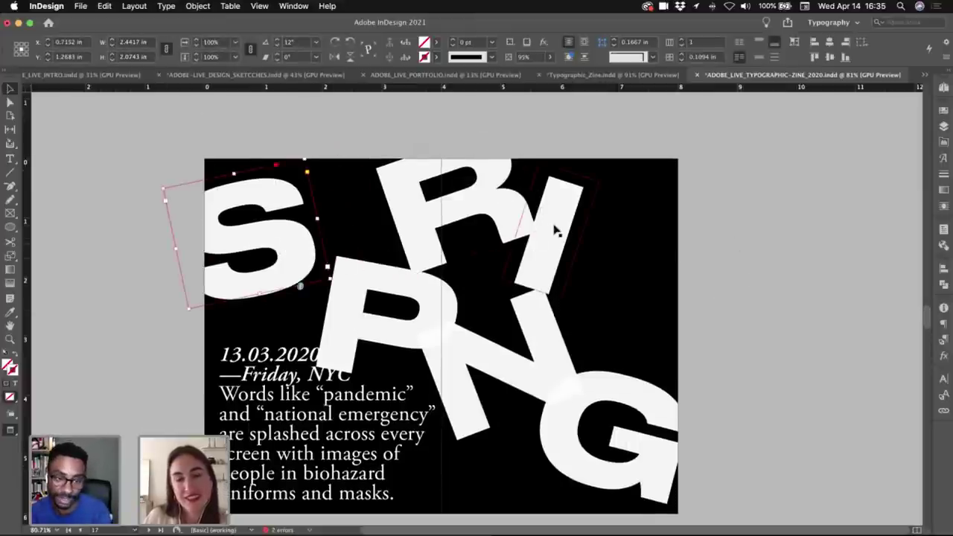
{"action": "left_click_drag", "start_coordinate": [549, 342], "coordinate": [582, 309]}
{"action": "left_click", "coordinate": [790, 305]}
{"action": "left_click", "coordinate": [698, 298]}
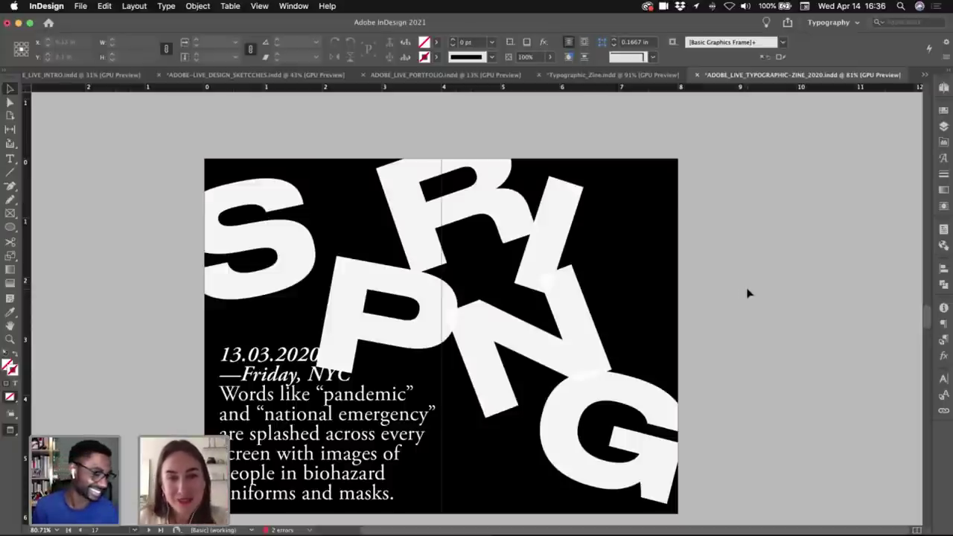
- Rotate the letter S further counterclockwise so its right curve meets the upper corner of the P
{"action": "left_click", "coordinate": [272, 274]}
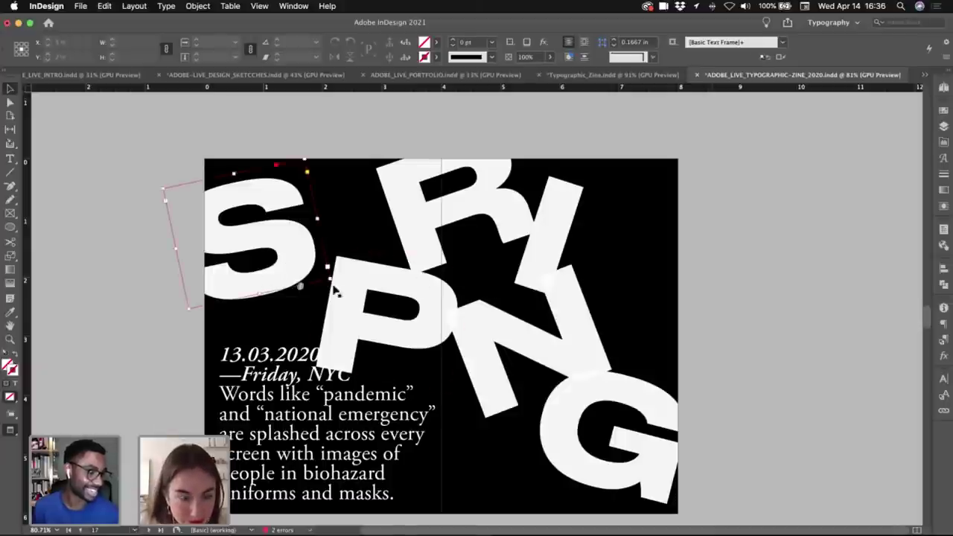
{"action": "left_click_drag", "start_coordinate": [335, 283], "coordinate": [298, 302]}
{"action": "left_click", "coordinate": [766, 273]}
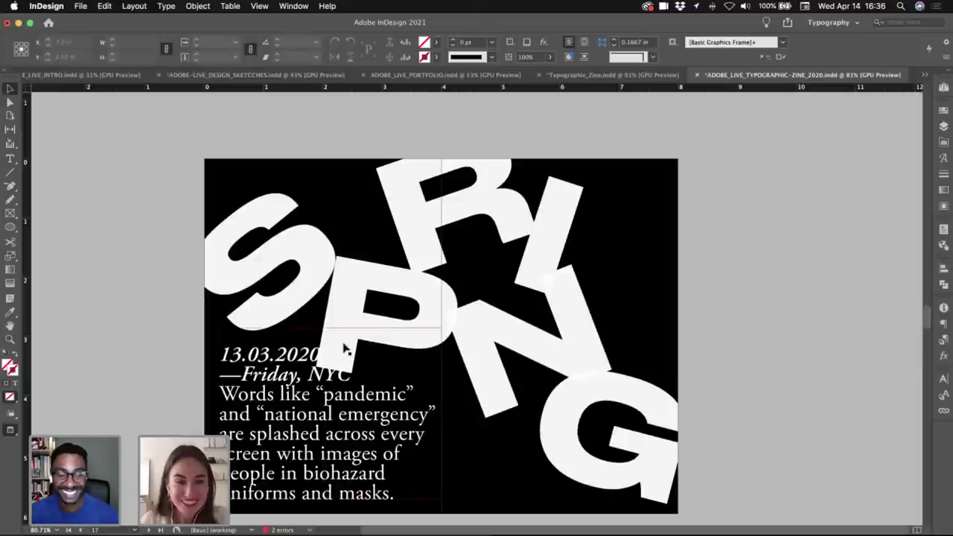
- Try the letter P slightly further left at X 3.0692 in, and undo the move
{"action": "key", "text": "z"}
{"action": "left_click_drag", "start_coordinate": [301, 361], "coordinate": [405, 348]}
{"action": "left_click", "coordinate": [406, 347]}
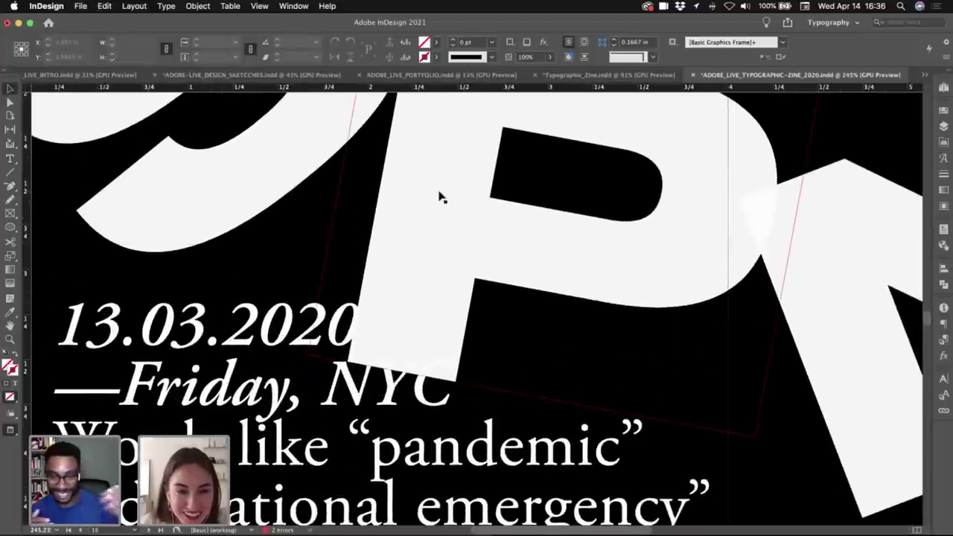
{"action": "left_click", "coordinate": [438, 196]}
{"action": "left_click_drag", "start_coordinate": [438, 196], "coordinate": [436, 193]}
{"action": "key", "text": "z"}
{"action": "left_click_drag", "start_coordinate": [587, 244], "coordinate": [534, 243]}
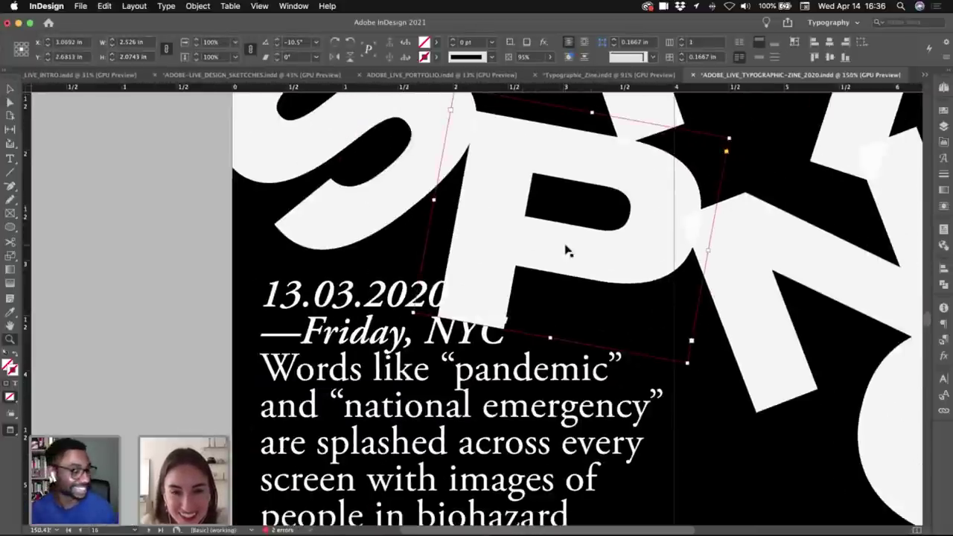
{"action": "key", "text": "super+z"}
- Move the letter P slightly up over the NYC line to Y 2.67 in, and review the whole page
{"action": "left_click_drag", "start_coordinate": [597, 259], "coordinate": [551, 256]}
{"action": "left_click", "coordinate": [198, 334], "text": "super"}
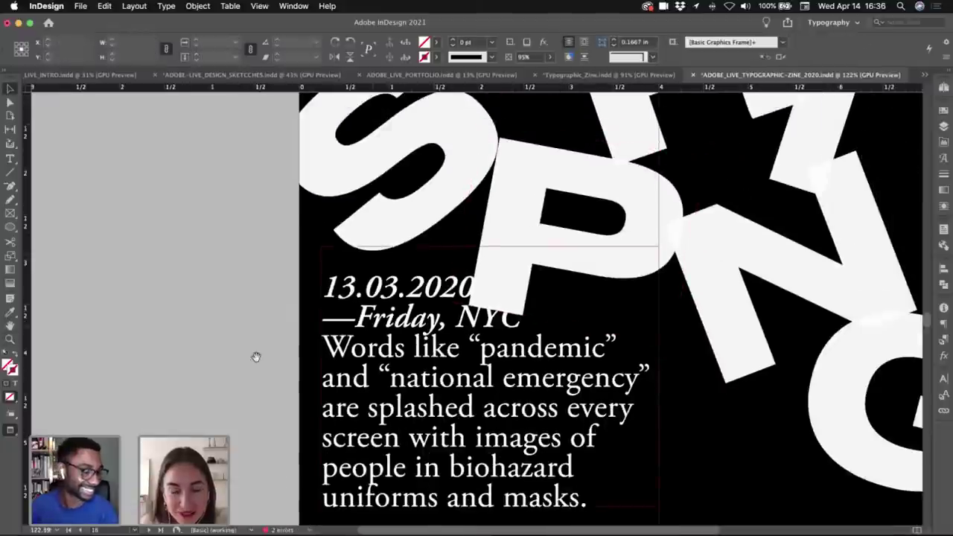
{"action": "left_click_drag", "start_coordinate": [646, 248], "coordinate": [525, 281]}
{"action": "left_click_drag", "start_coordinate": [386, 316], "coordinate": [434, 311]}
{"action": "left_click", "coordinate": [341, 146]}
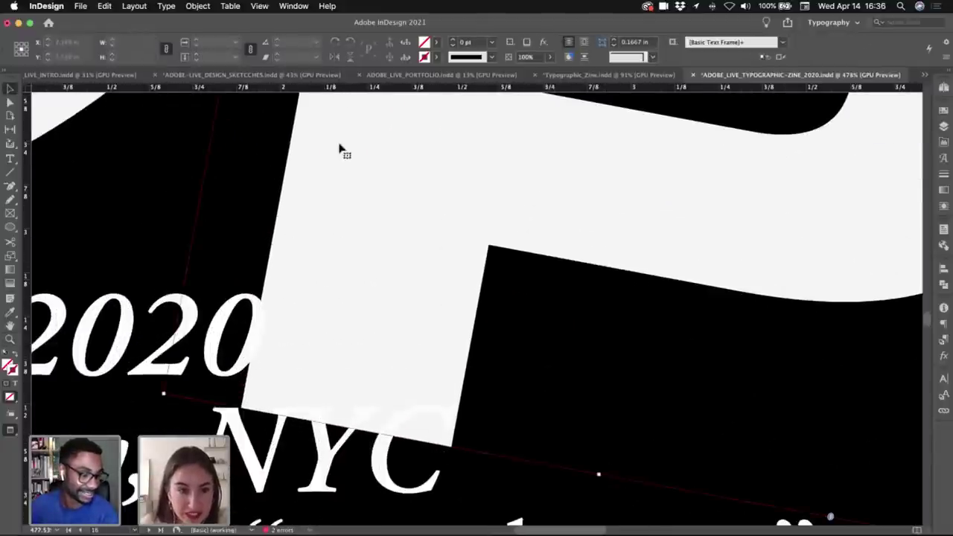
{"action": "left_click_drag", "start_coordinate": [351, 143], "coordinate": [352, 140]}
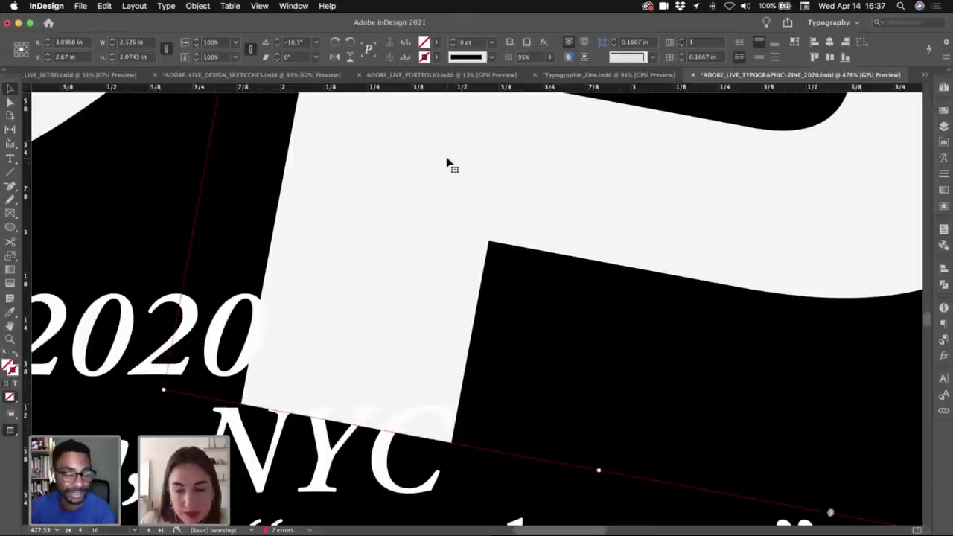
{"action": "scroll", "coordinate": [454, 170], "scroll_direction": "down", "scroll_amount": 5}
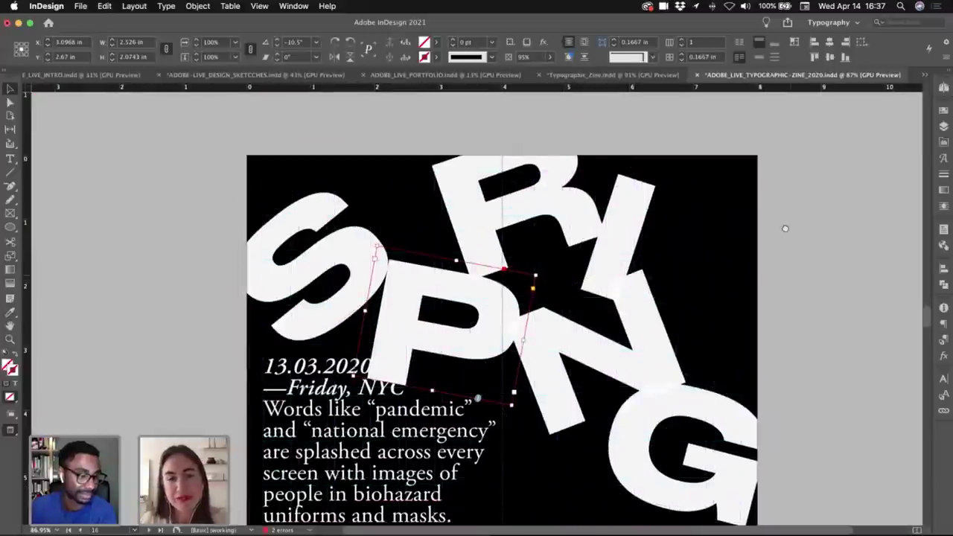
{"action": "left_click", "coordinate": [797, 237]}
{"action": "scroll", "coordinate": [797, 237], "scroll_direction": "down", "scroll_amount": 1}
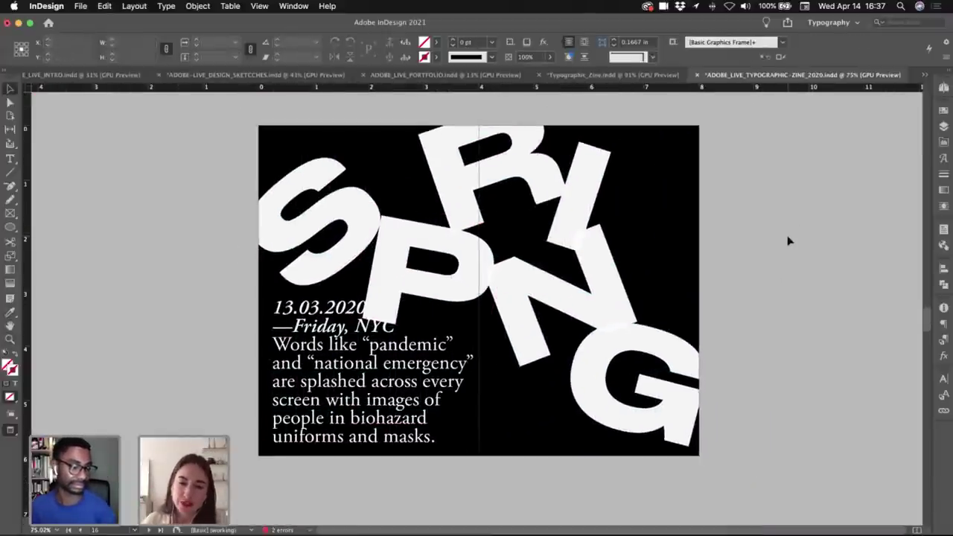
- Duplicate the black SPRING spread on pages 16–17 as a new spread on pages 18–19, and select its diary text frame
{"action": "left_click", "coordinate": [944, 87]}
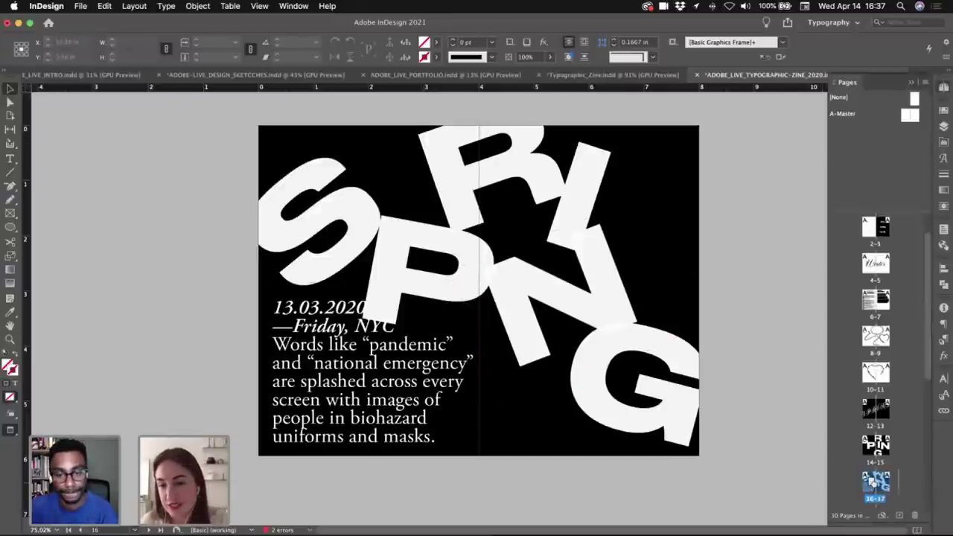
{"action": "left_click_drag", "start_coordinate": [873, 484], "coordinate": [879, 490]}
{"action": "left_click", "coordinate": [384, 371]}
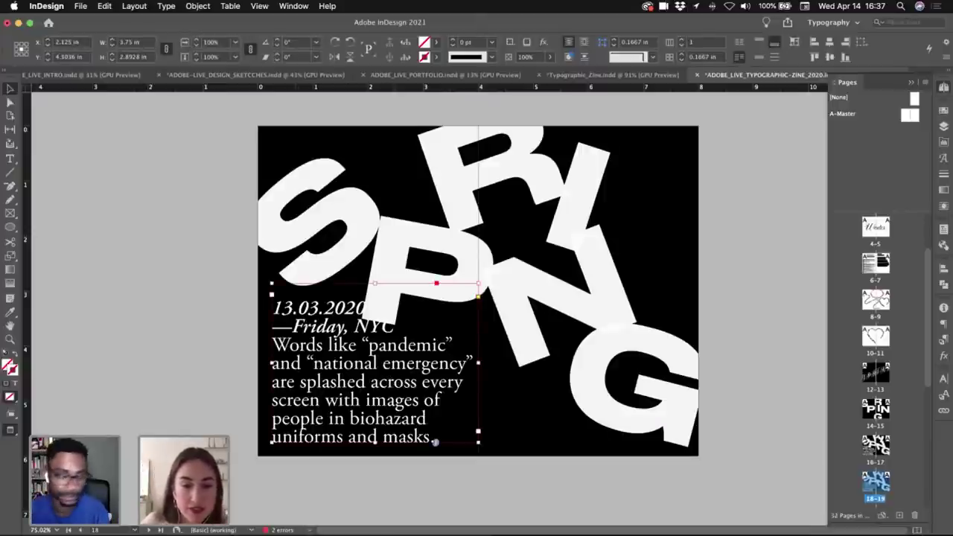
- Switch to Finder and examine the typographic reference images in the REF folder, through to The New York Times Magazine Great Performers 2020 artwork
{"action": "key", "text": "super+Tab"}
{"action": "key", "text": "space"}
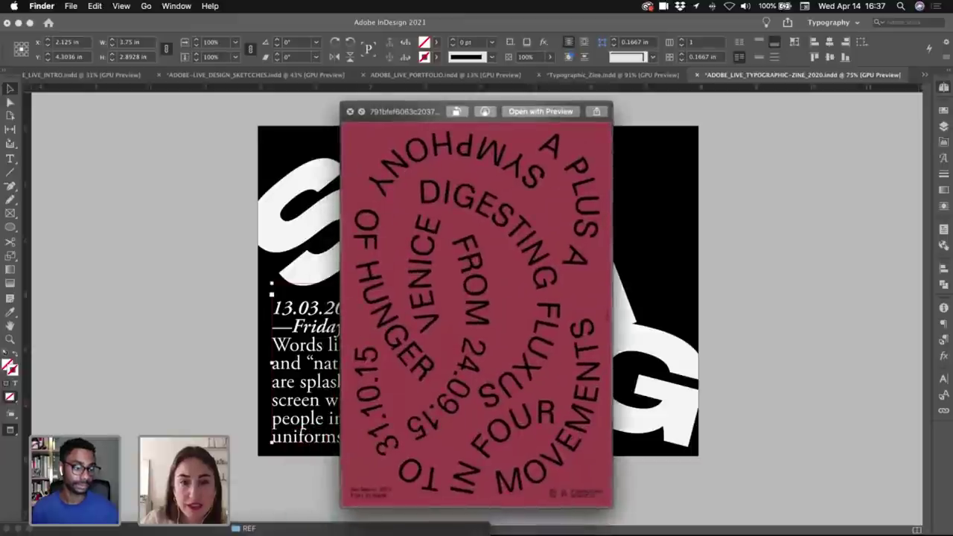
{"action": "key", "text": "Down"}
{"action": "key", "text": "Down"}
{"action": "key", "text": "Down"}
{"action": "key", "text": "Down"}
{"action": "key", "text": "Down"}
{"action": "key", "text": "Down"}
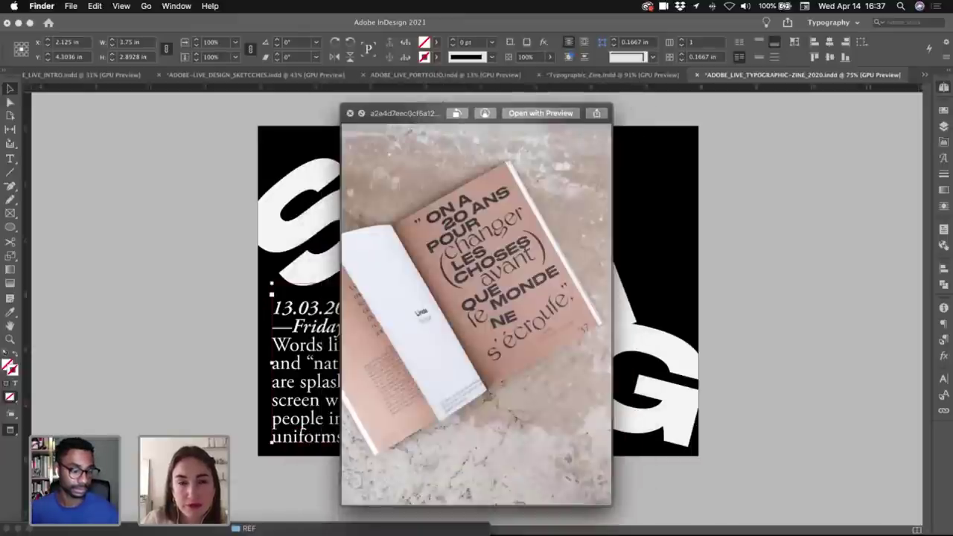
{"action": "key", "text": "Down"}
{"action": "key", "text": "Down"}
{"action": "key", "text": "Down"}
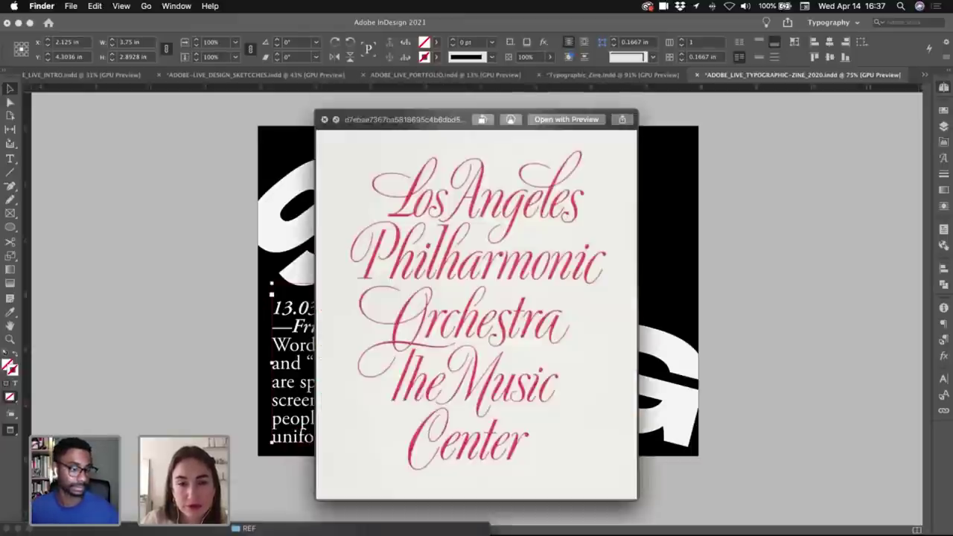
{"action": "key", "text": "Down"}
{"action": "key", "text": "Down"}
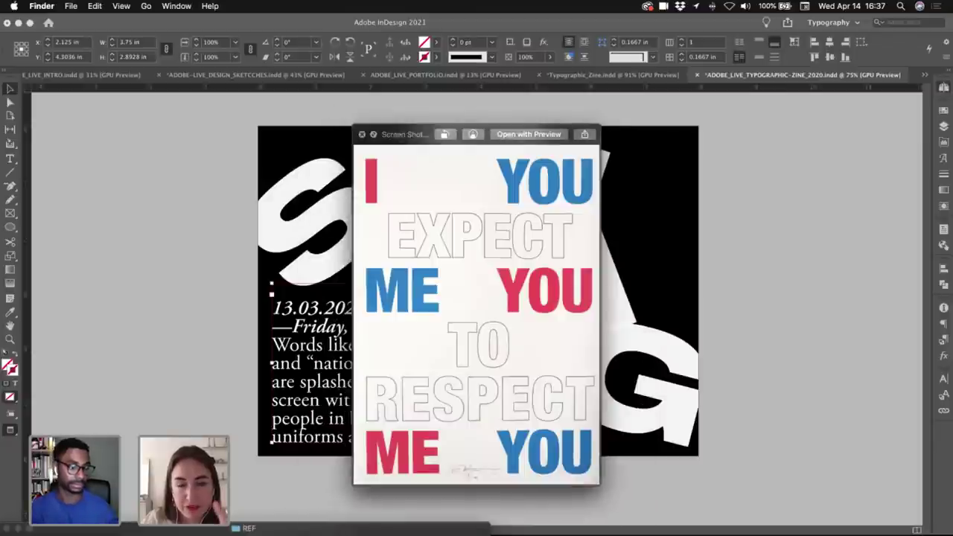
{"action": "key", "text": "Down"}
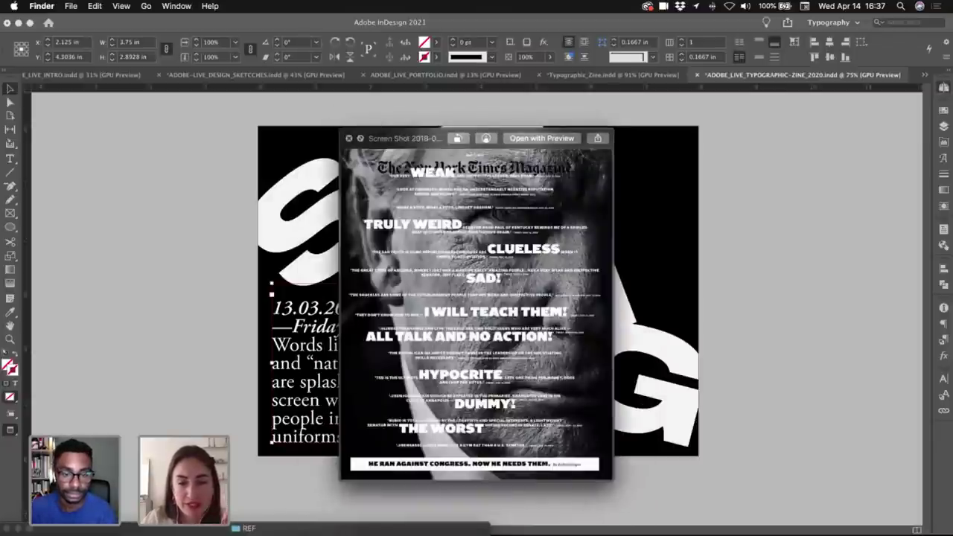
{"action": "key", "text": "Down"}
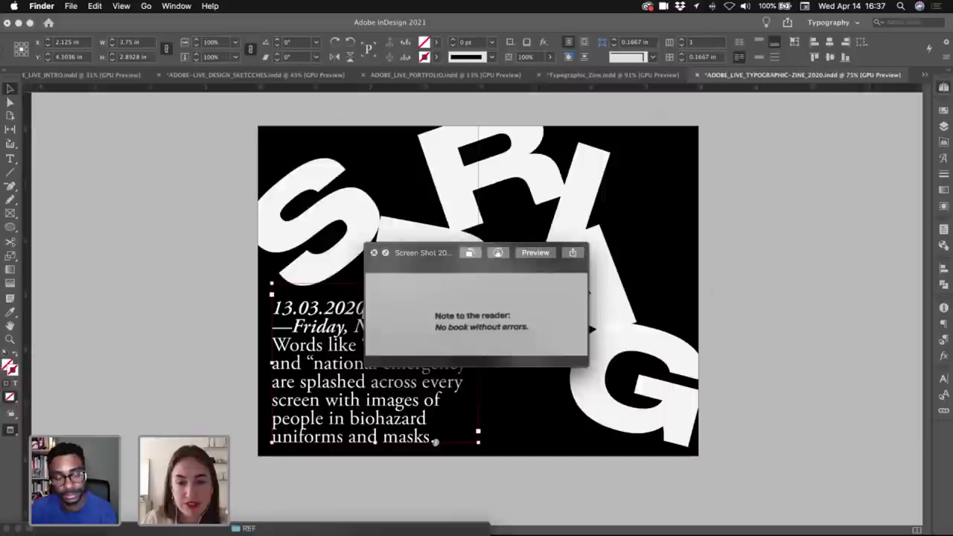
{"action": "key", "text": "Down"}
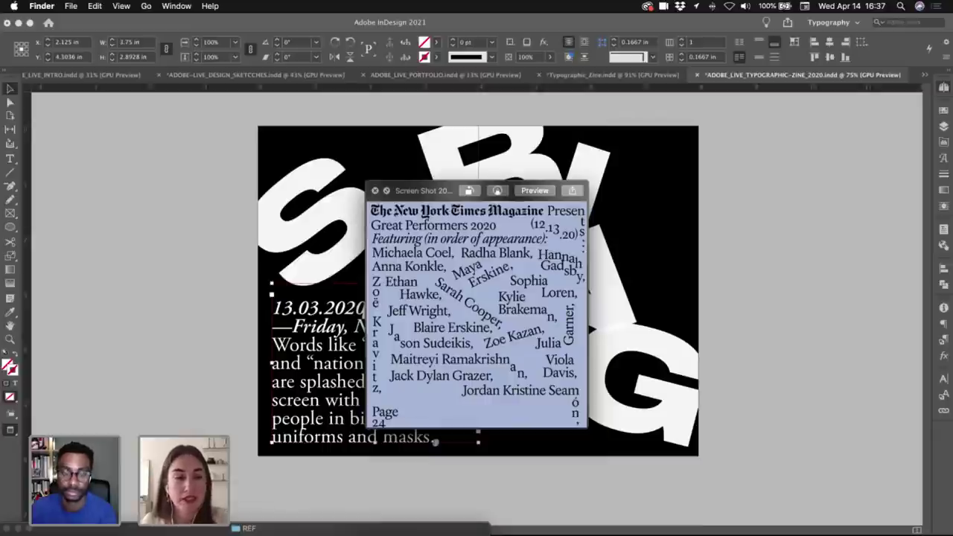
{"action": "key", "text": "space"}
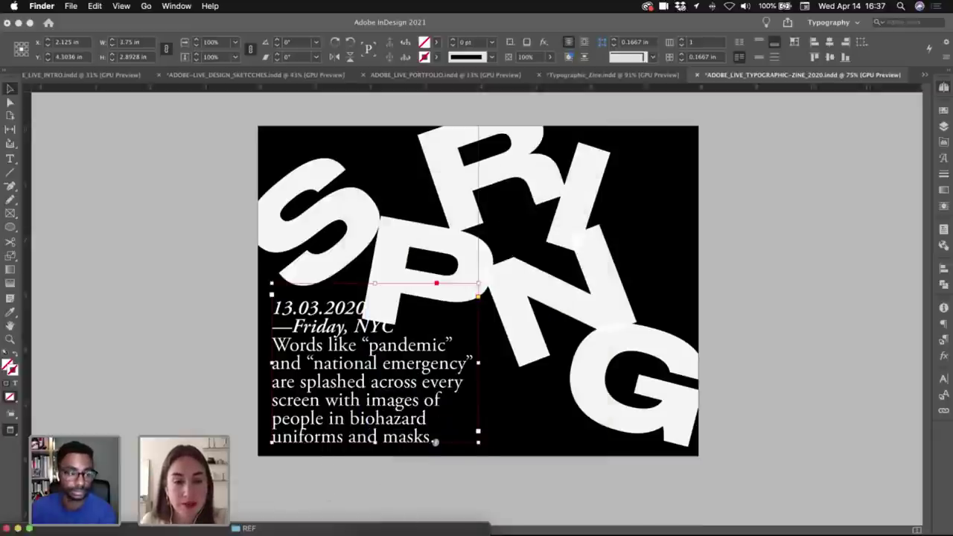
- Place The New York Times Magazine reference image on the pasteboard beside the spread, below the red lettering reference, and scale it down
{"action": "left_click_drag", "start_coordinate": [399, 524], "coordinate": [194, 251]}
{"action": "left_click_drag", "start_coordinate": [423, 284], "coordinate": [281, 250]}
{"action": "scroll", "coordinate": [315, 257], "scroll_direction": "down", "scroll_amount": 2}
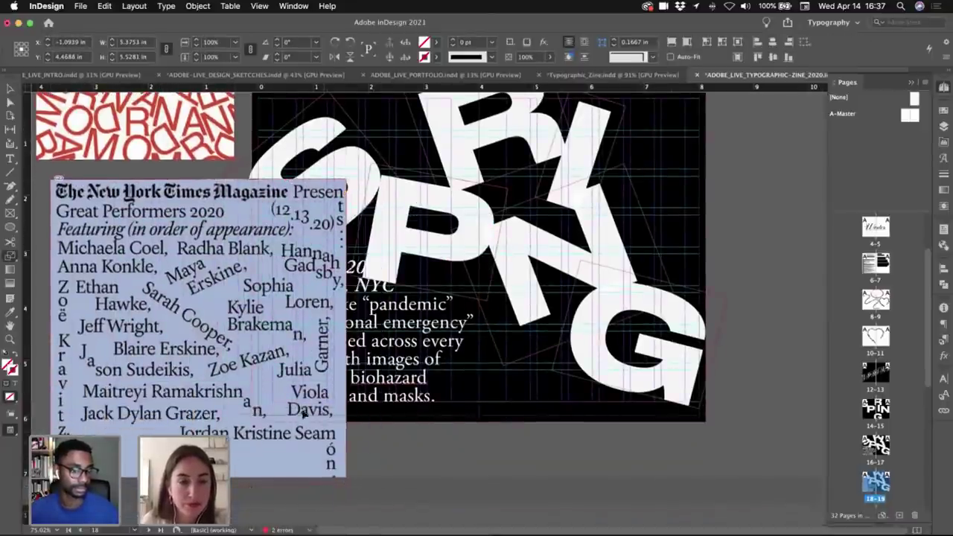
{"action": "key", "text": "v"}
{"action": "left_click_drag", "start_coordinate": [275, 386], "coordinate": [184, 353]}
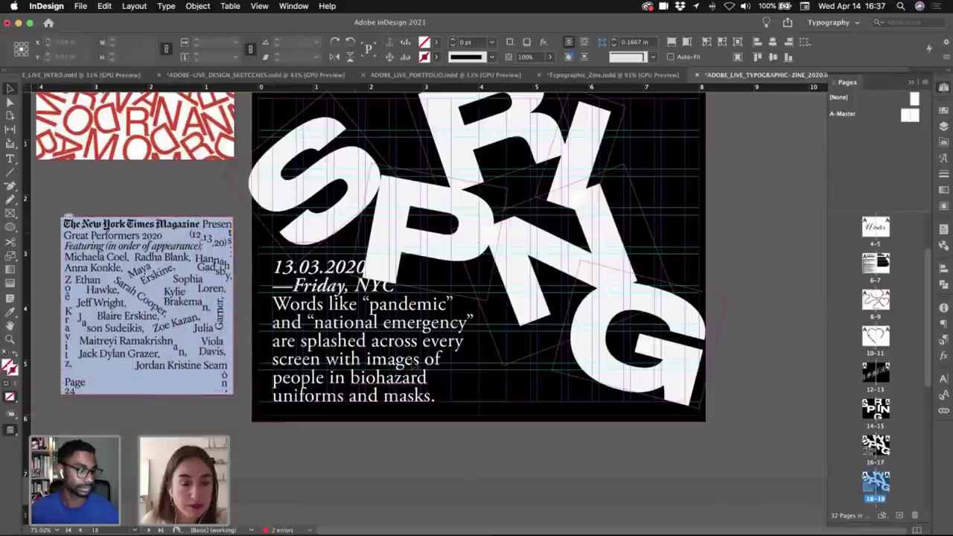
- Cut the italic two-line heading "13.03.2020 —Friday, NYC" out of the diary text frame
{"action": "left_click", "coordinate": [469, 354]}
{"action": "scroll", "coordinate": [471, 356], "scroll_direction": "up", "scroll_amount": 2}
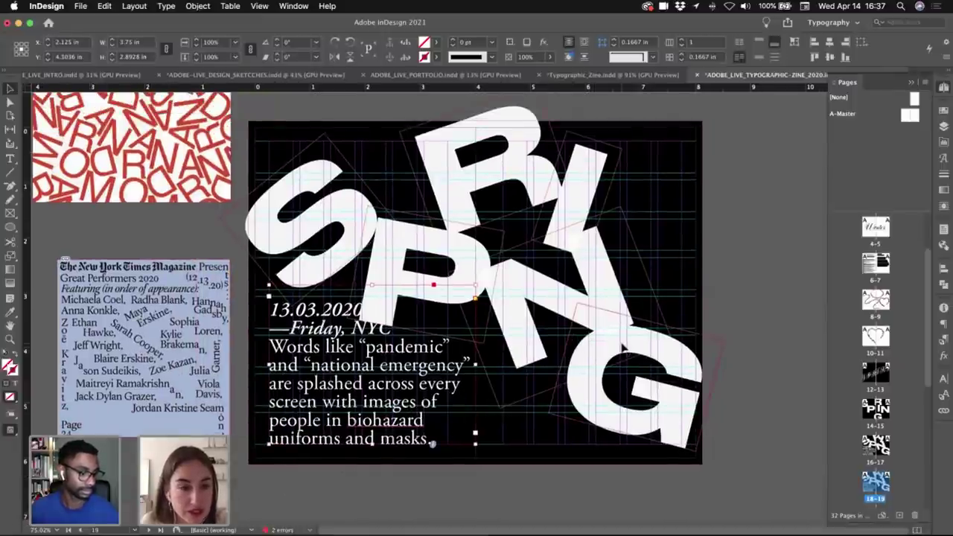
{"action": "scroll", "coordinate": [627, 359], "scroll_direction": "up", "scroll_amount": 3}
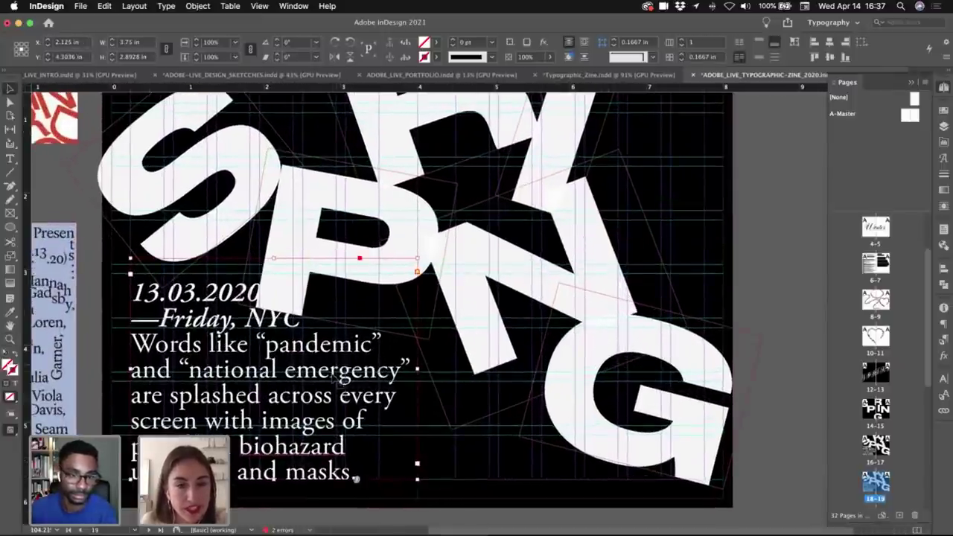
{"action": "scroll", "coordinate": [231, 339], "scroll_direction": "left", "scroll_amount": 5}
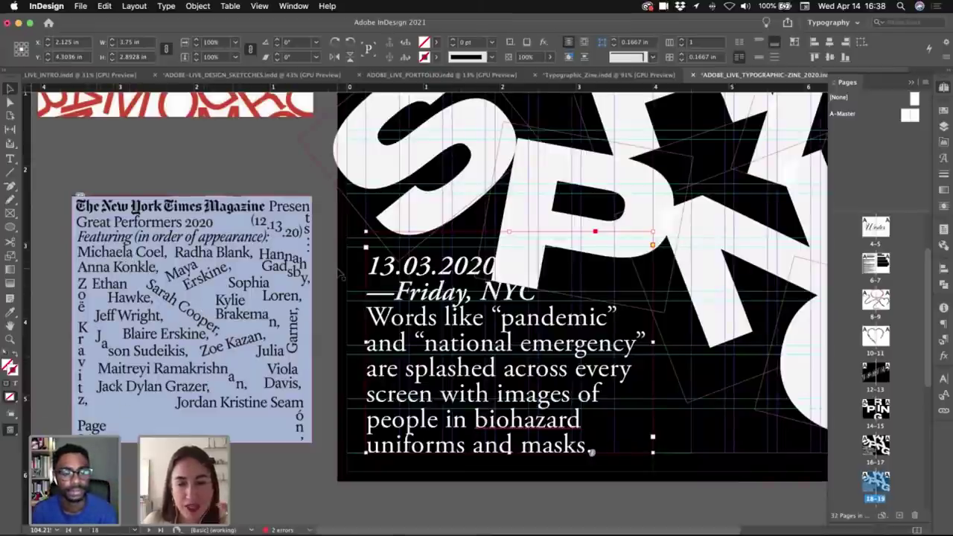
{"action": "scroll", "coordinate": [426, 289], "scroll_direction": "down", "scroll_amount": 1}
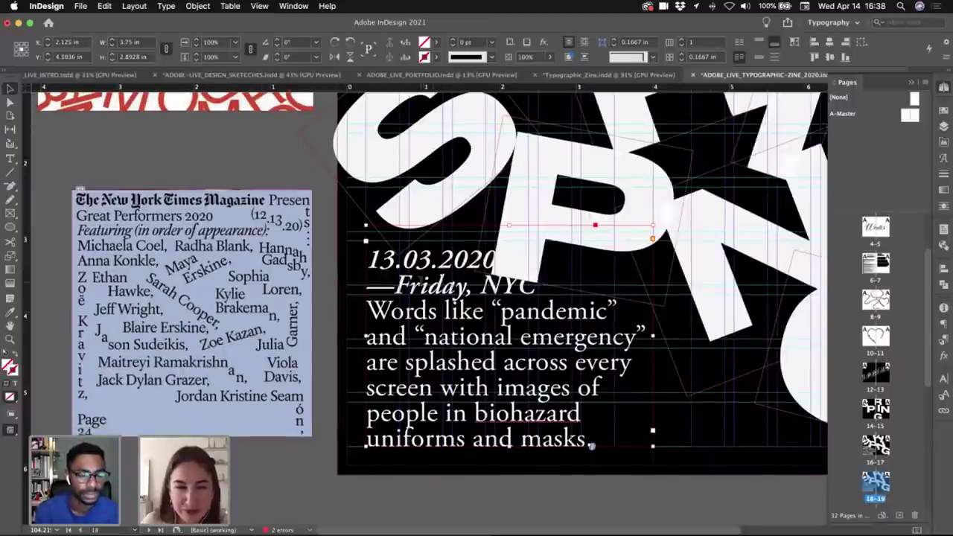
{"action": "double_click", "coordinate": [419, 280]}
{"action": "left_click_drag", "start_coordinate": [535, 287], "coordinate": [360, 258]}
{"action": "key", "text": "BackSpace"}
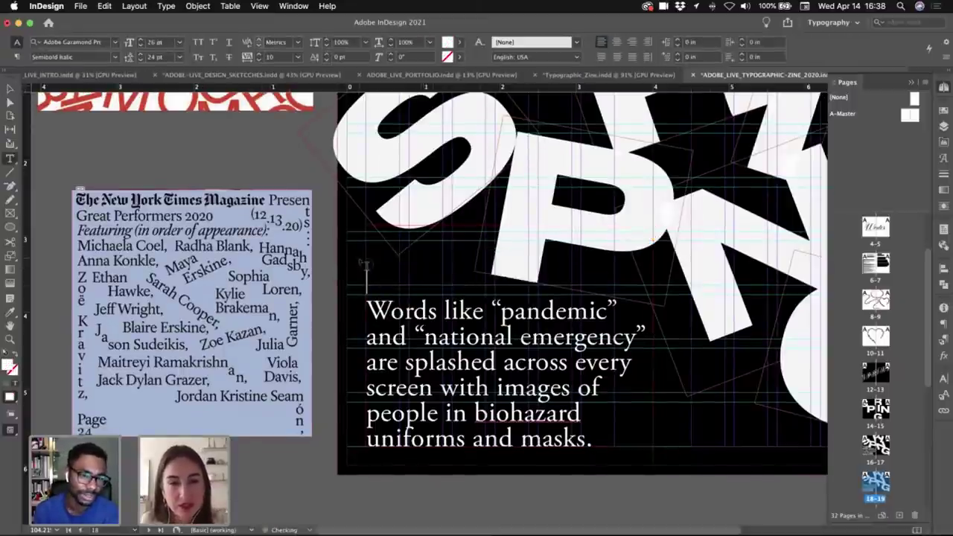
- Paste the cut heading as a separate text frame, move it directly above the diary text, and reduce its width to about 3.99 in
{"action": "key", "text": "Escape"}
{"action": "key", "text": "super+z"}
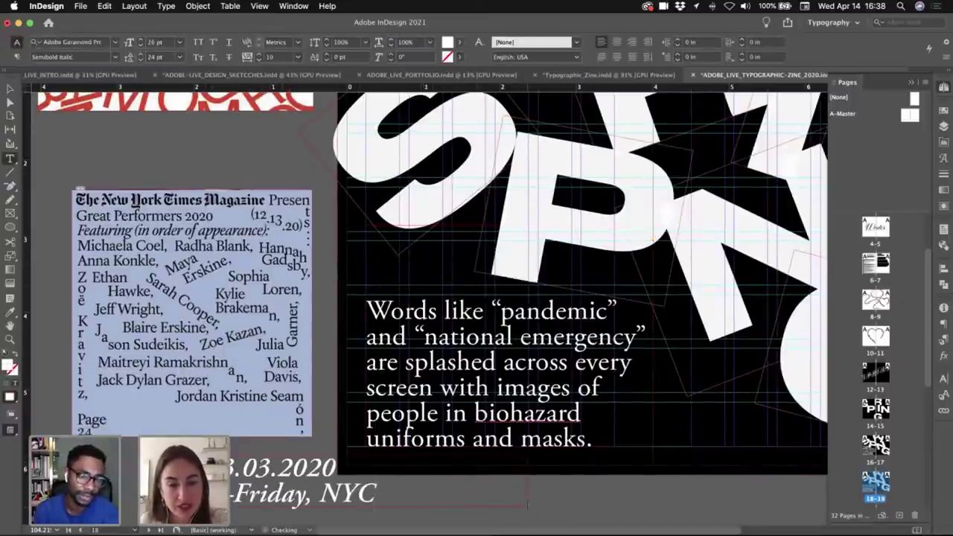
{"action": "key", "text": "Escape"}
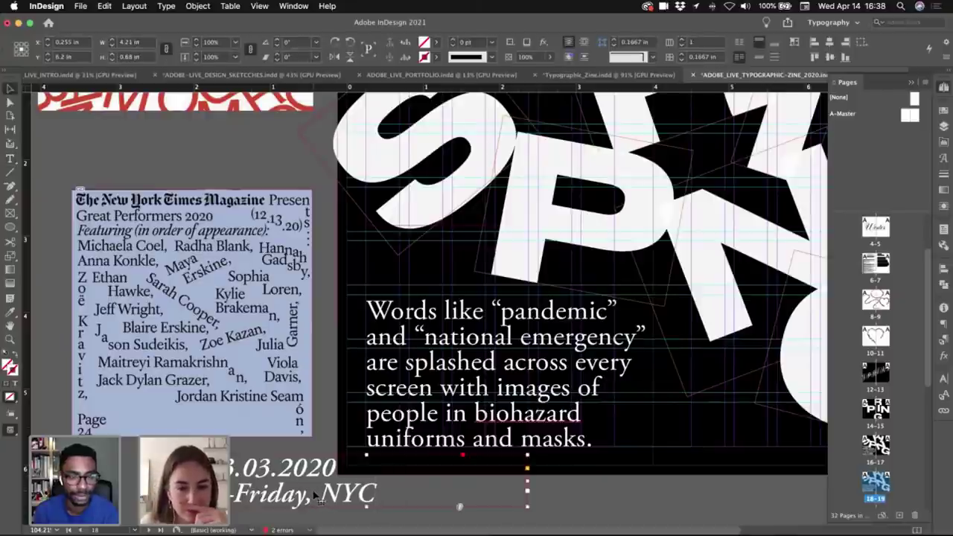
{"action": "left_click_drag", "start_coordinate": [308, 495], "coordinate": [458, 281]}
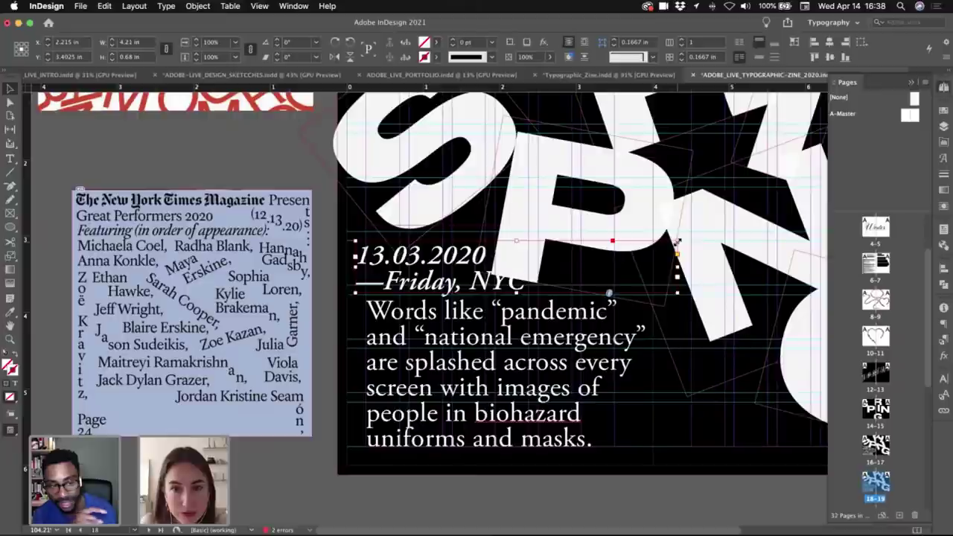
{"action": "left_click_drag", "start_coordinate": [677, 259], "coordinate": [662, 257]}
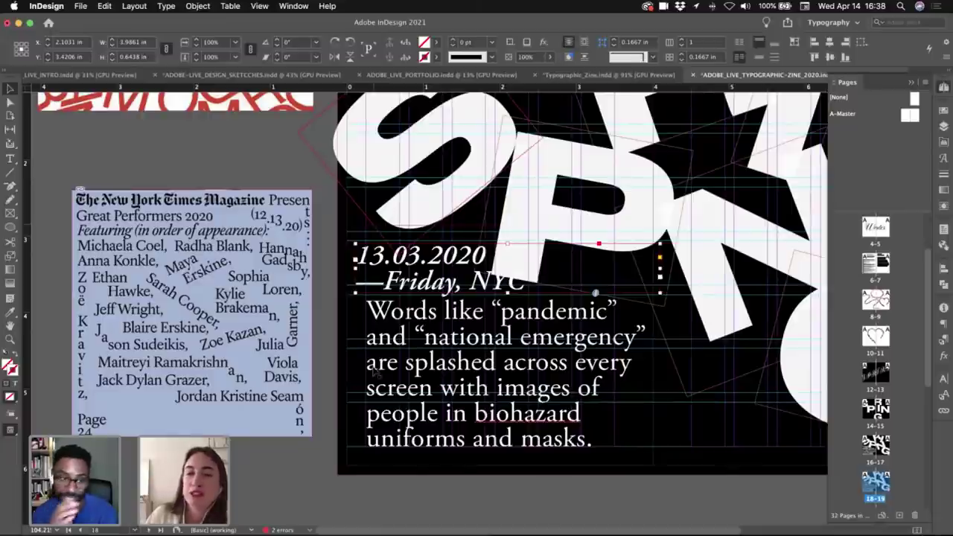
- Draw a rectangle about 2.09 by 1.01 in over the right part of the diary text's lower lines, and fill it with Black
{"action": "scroll", "coordinate": [376, 227], "scroll_direction": "right", "scroll_amount": 5}
{"action": "scroll", "coordinate": [429, 362], "scroll_direction": "right", "scroll_amount": 1}
{"action": "key", "text": "m"}
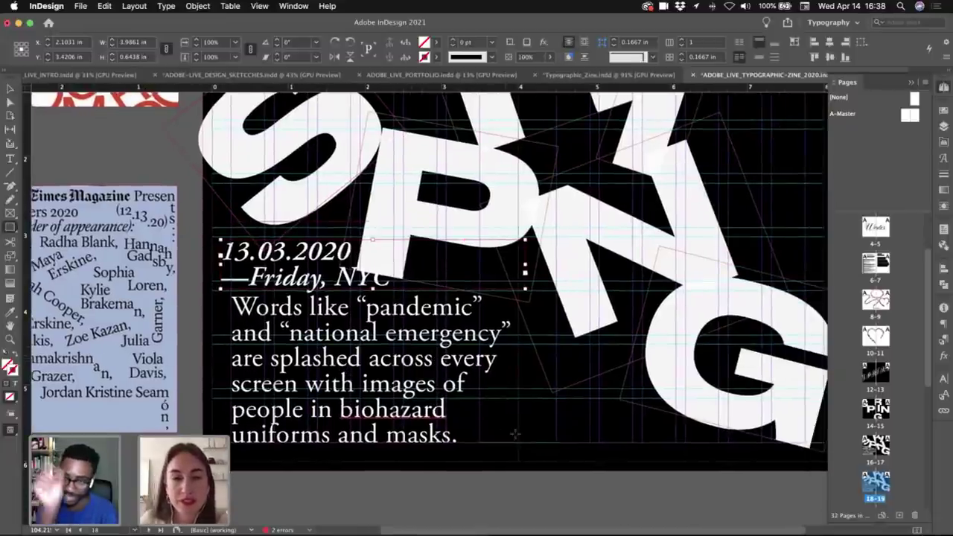
{"action": "left_click_drag", "start_coordinate": [537, 429], "coordinate": [379, 353]}
{"action": "left_click", "coordinate": [375, 356]}
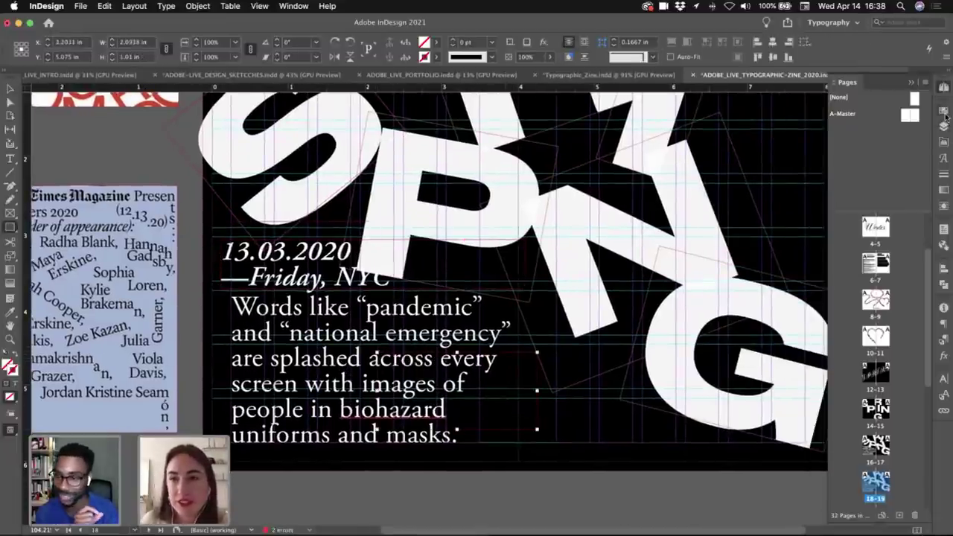
{"action": "left_click", "coordinate": [945, 111]}
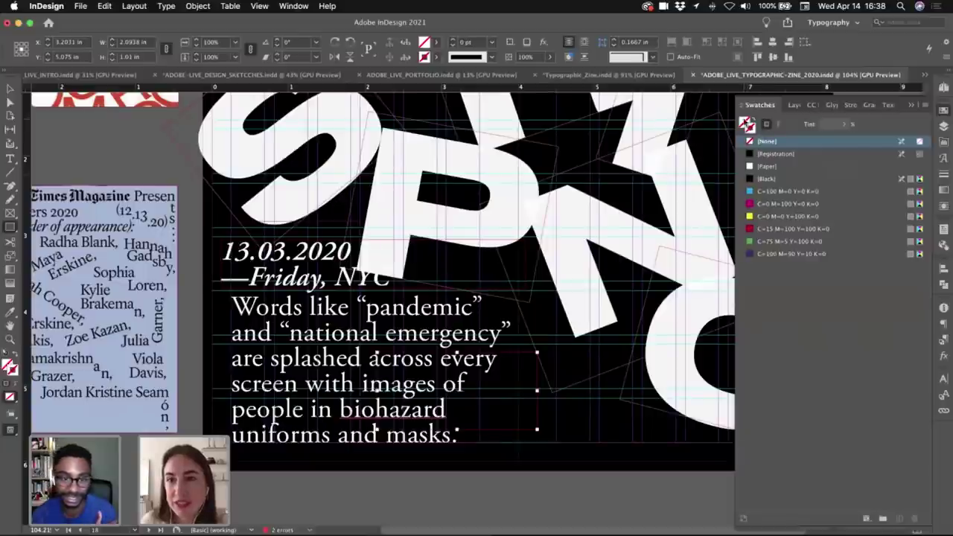
{"action": "left_click", "coordinate": [769, 179]}
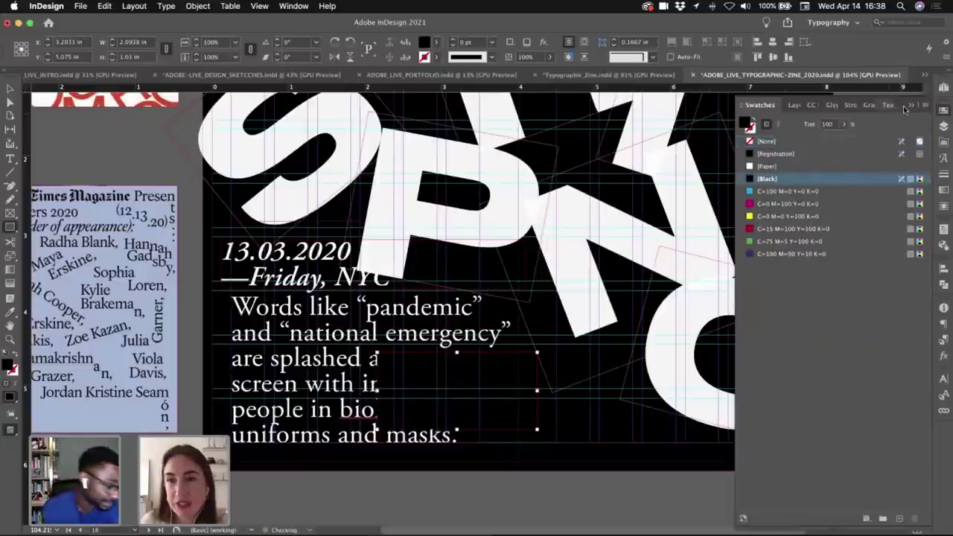
{"action": "left_click", "coordinate": [909, 106]}
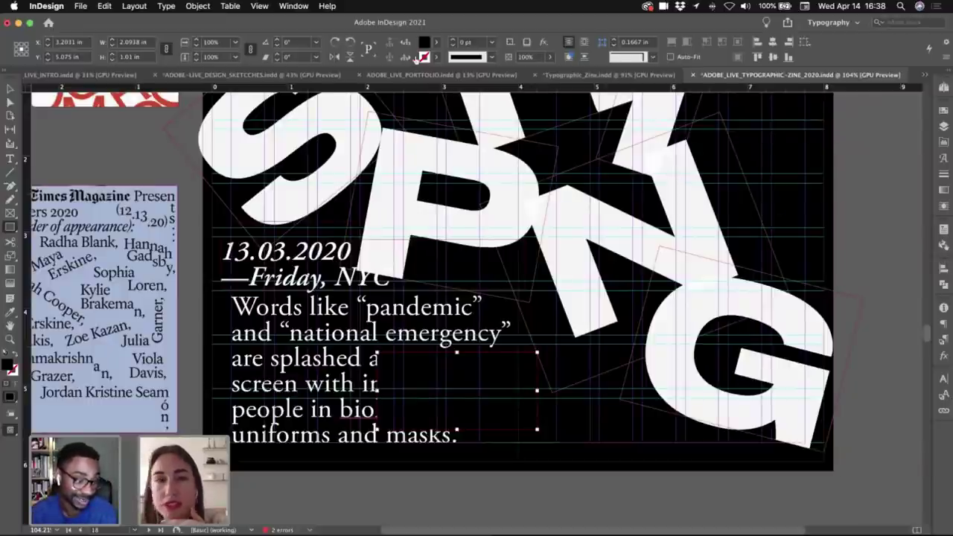
- Apply a text wrap around the bounding box of the black rectangle
{"action": "left_click", "coordinate": [294, 6]}
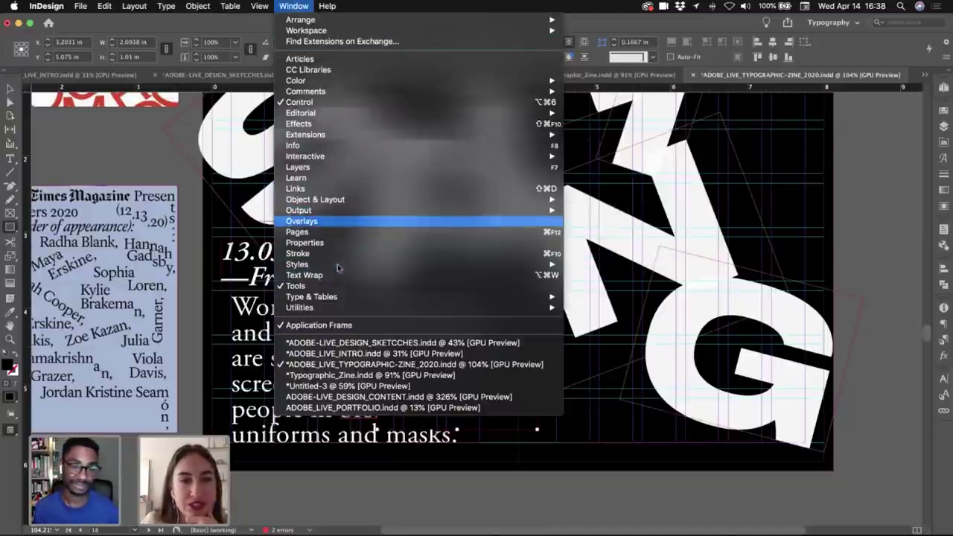
{"action": "mouse_move", "coordinate": [333, 301]}
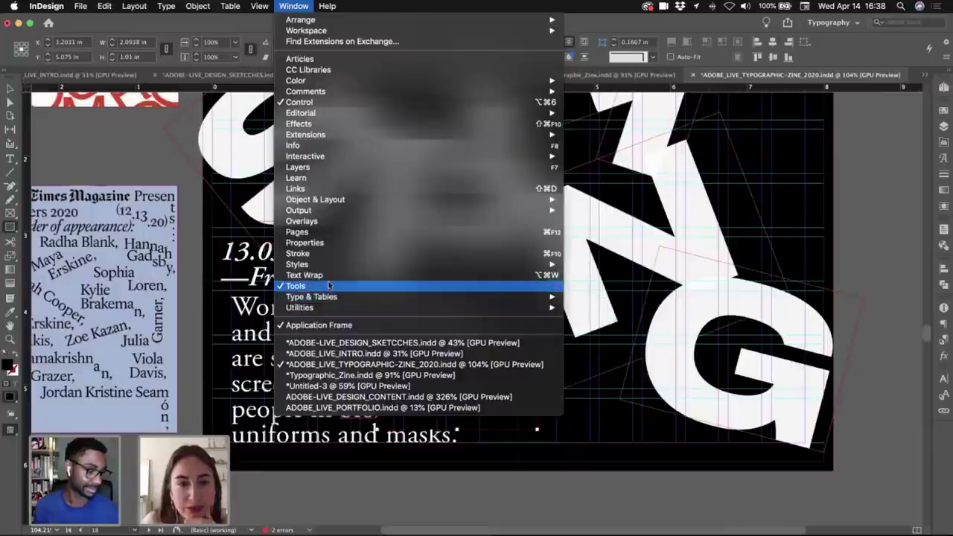
{"action": "left_click", "coordinate": [328, 275]}
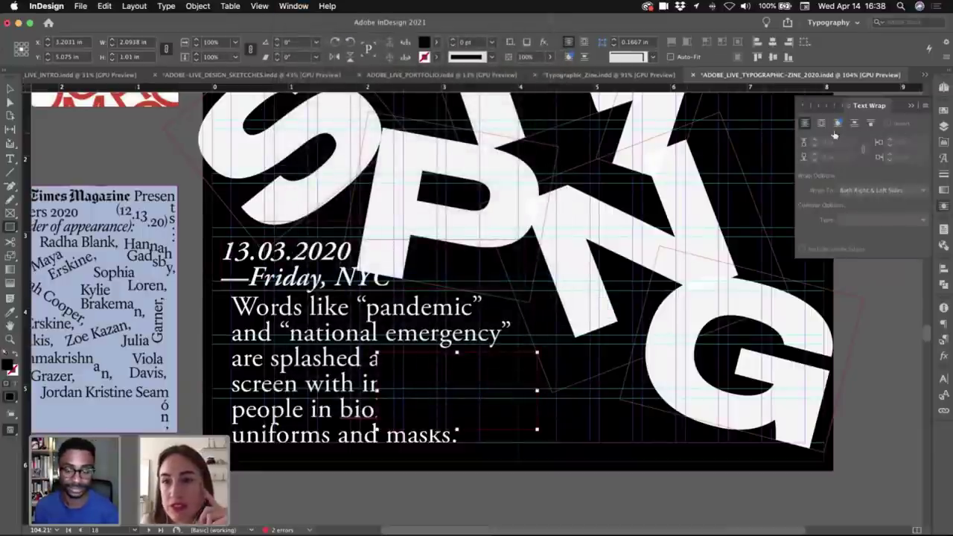
{"action": "left_click", "coordinate": [821, 123]}
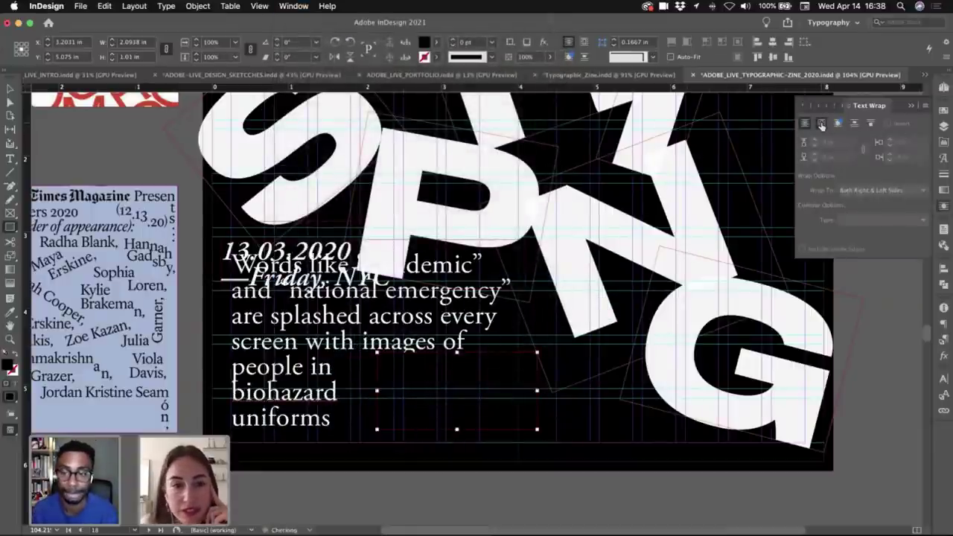
- Reshape the black rectangle into a vertical strip about 0.41 by 1.54 in splitting the diary text, and preview the page without guides
{"action": "left_click", "coordinate": [440, 387]}
{"action": "left_click", "coordinate": [529, 310]}
{"action": "key", "text": "v"}
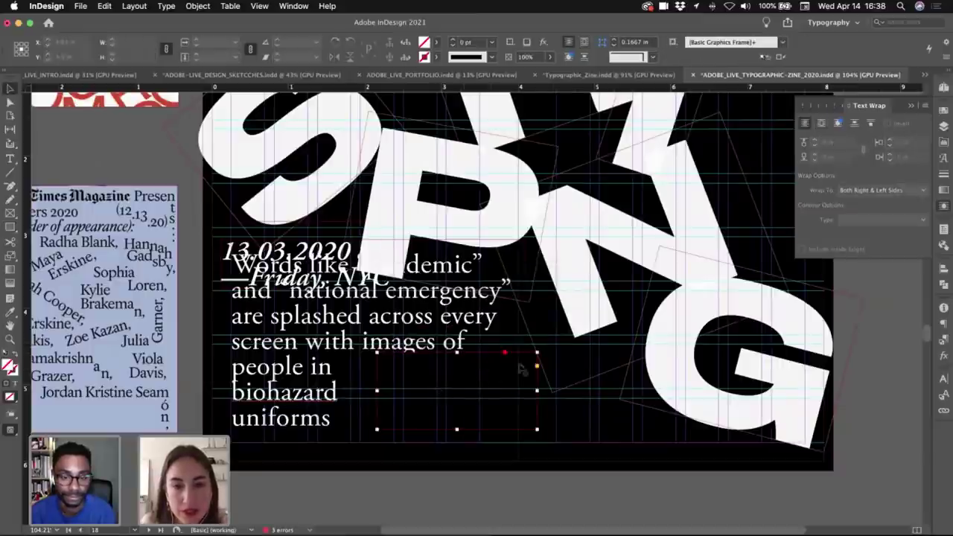
{"action": "left_click_drag", "start_coordinate": [537, 352], "coordinate": [394, 312]}
{"action": "left_click", "coordinate": [471, 491]}
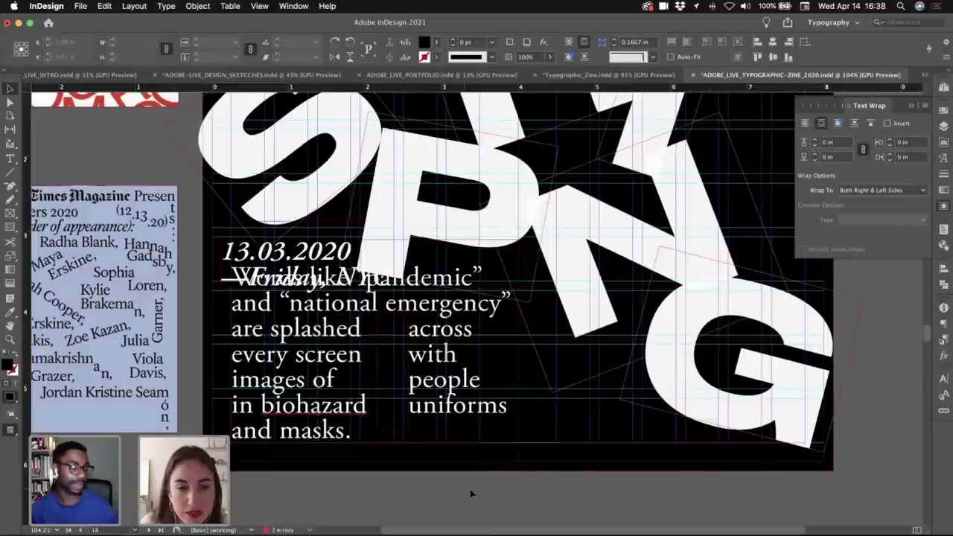
{"action": "key", "text": "w"}
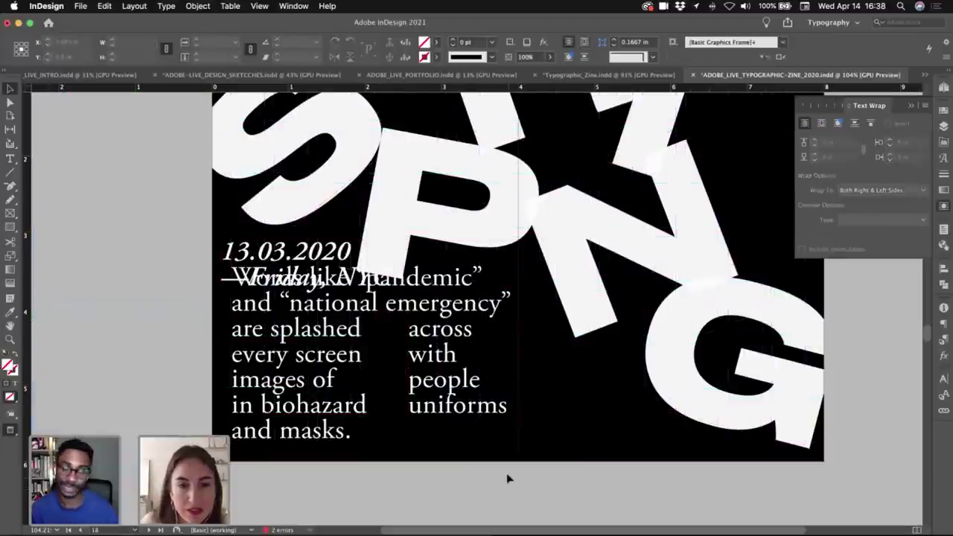
- Extend the black rectangle further left and lower its upper edge to the fourth text line to widen the gap in the text
{"action": "left_click", "coordinate": [388, 358]}
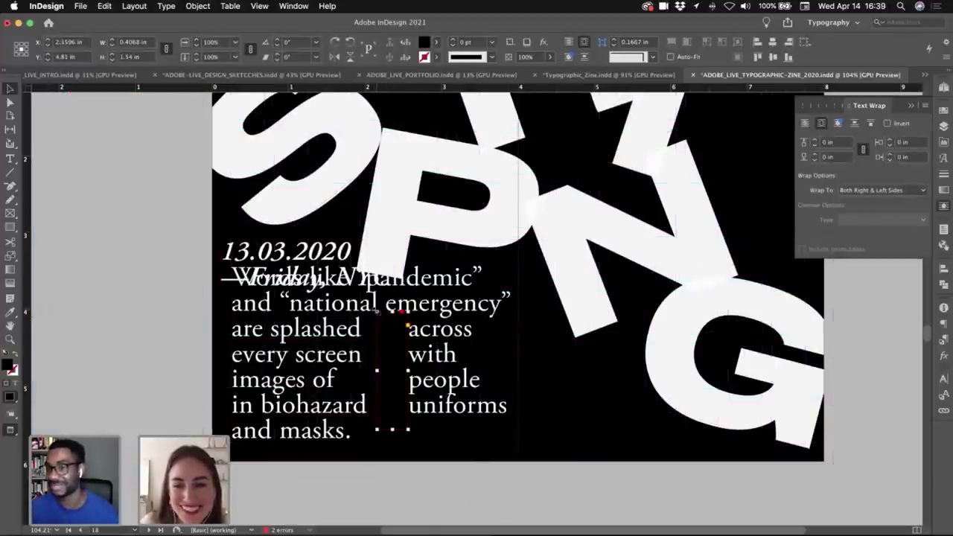
{"action": "left_click_drag", "start_coordinate": [378, 312], "coordinate": [308, 352]}
{"action": "left_click", "coordinate": [490, 494]}
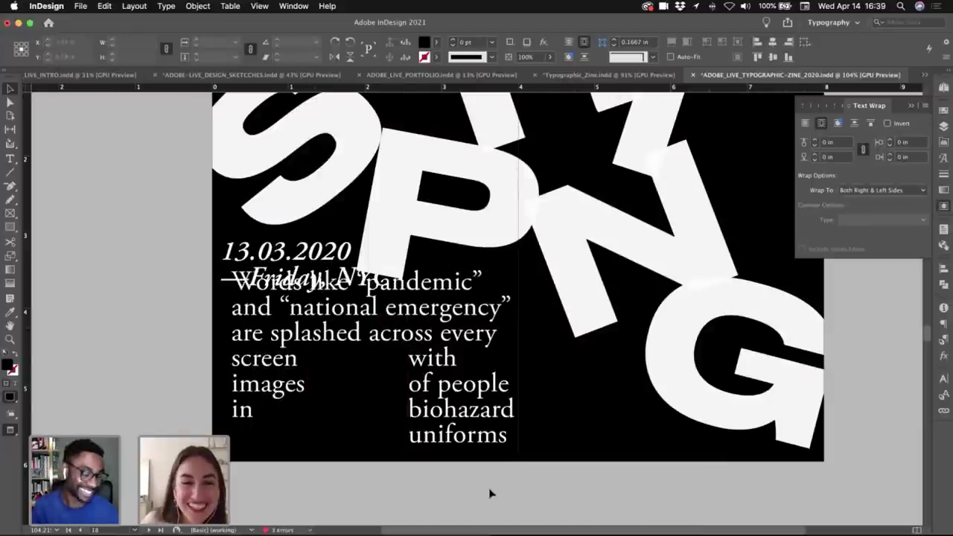
- Reshape the black rectangle to about 0.59 by 1.3 in and position it so it splits the diary lines below “national emergency”
{"action": "left_click", "coordinate": [400, 375]}
{"action": "left_click_drag", "start_coordinate": [406, 352], "coordinate": [351, 305]}
{"action": "key", "text": "w"}
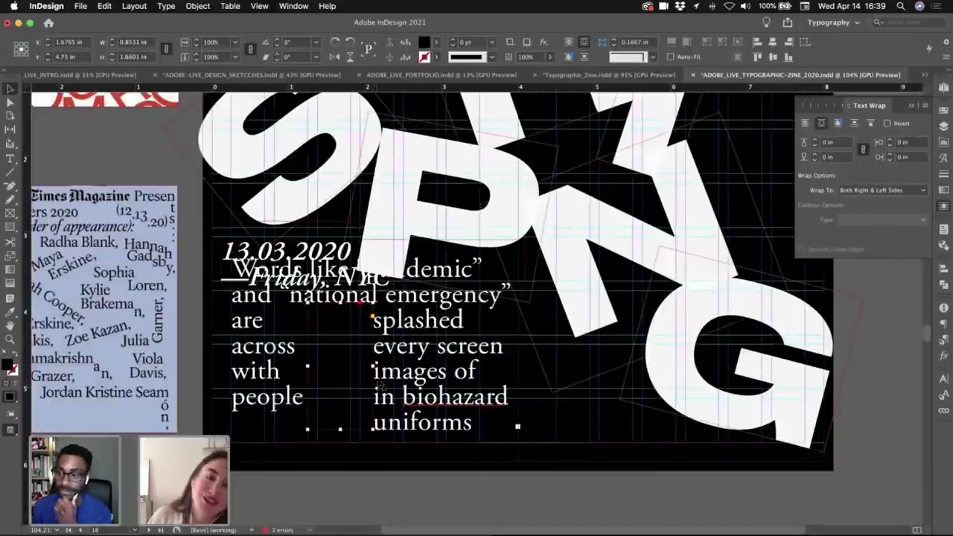
{"action": "left_click_drag", "start_coordinate": [373, 366], "coordinate": [408, 321]}
{"action": "key", "text": "w"}
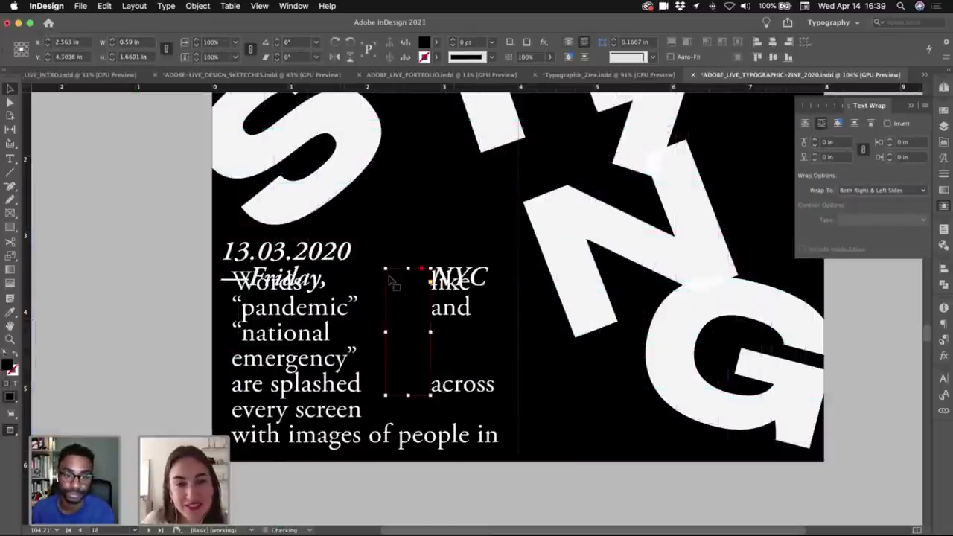
{"action": "left_click_drag", "start_coordinate": [385, 268], "coordinate": [339, 315]}
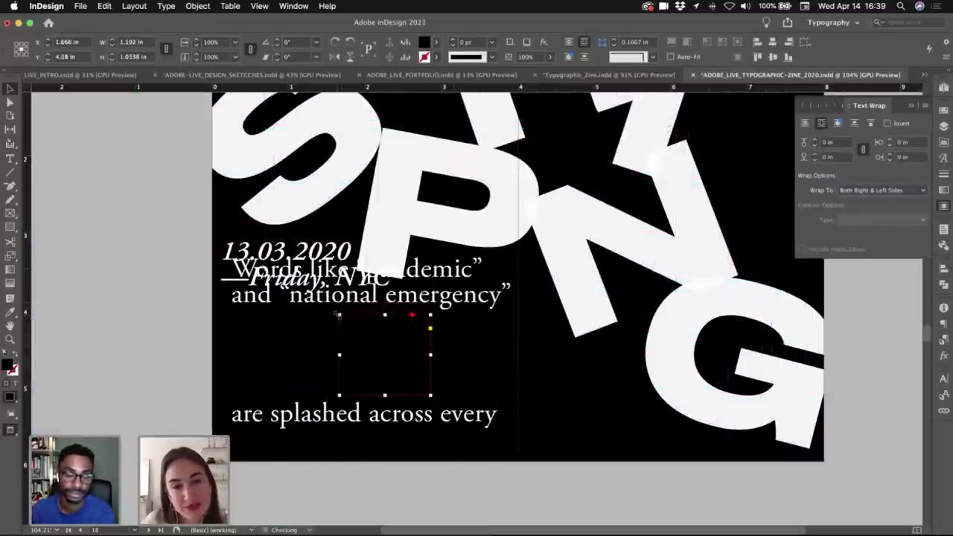
{"action": "left_click_drag", "start_coordinate": [431, 354], "coordinate": [398, 356]}
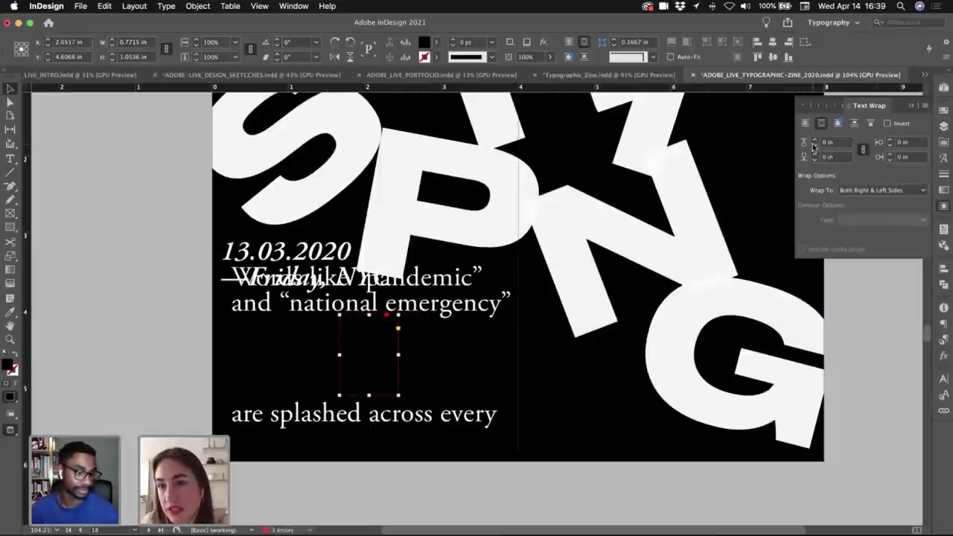
{"action": "left_click", "coordinate": [860, 192]}
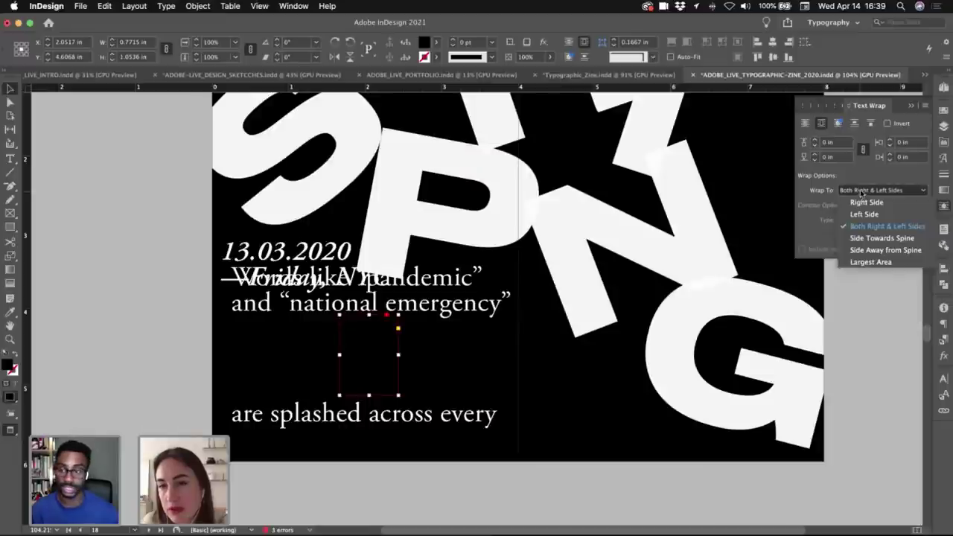
{"action": "left_click", "coordinate": [867, 172]}
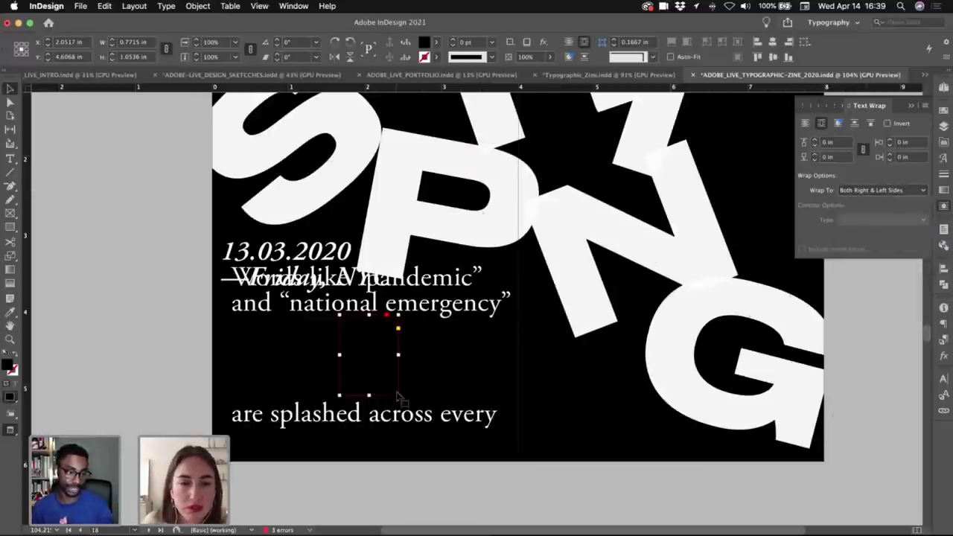
{"action": "left_click_drag", "start_coordinate": [398, 395], "coordinate": [386, 414]}
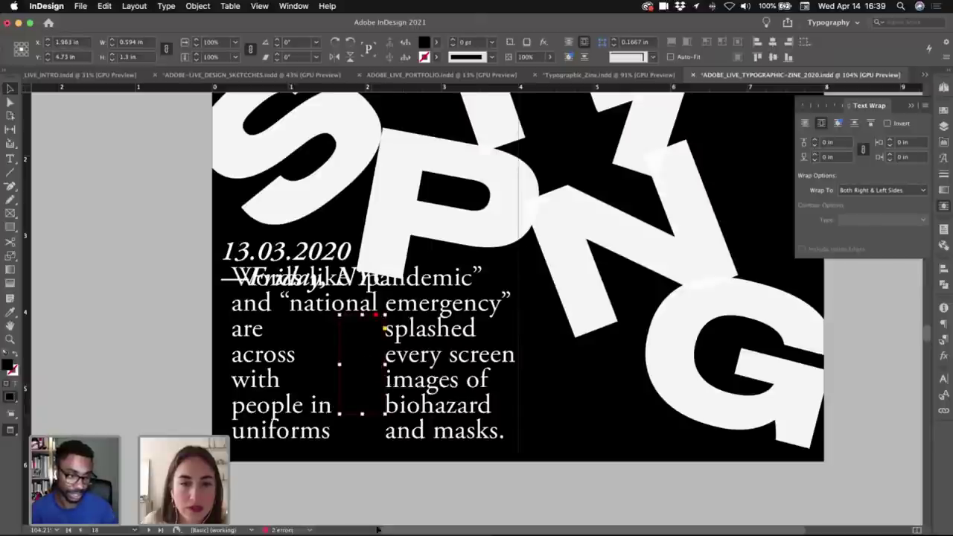
- Move the date heading "13.03.2020 —Friday, NYC" away from the diary text to the upper right of the spread, beside the letter I
{"action": "scroll", "coordinate": [370, 493], "scroll_direction": "left", "scroll_amount": 3}
{"action": "left_click", "coordinate": [519, 480]}
{"action": "left_click_drag", "start_coordinate": [633, 437], "coordinate": [380, 468]}
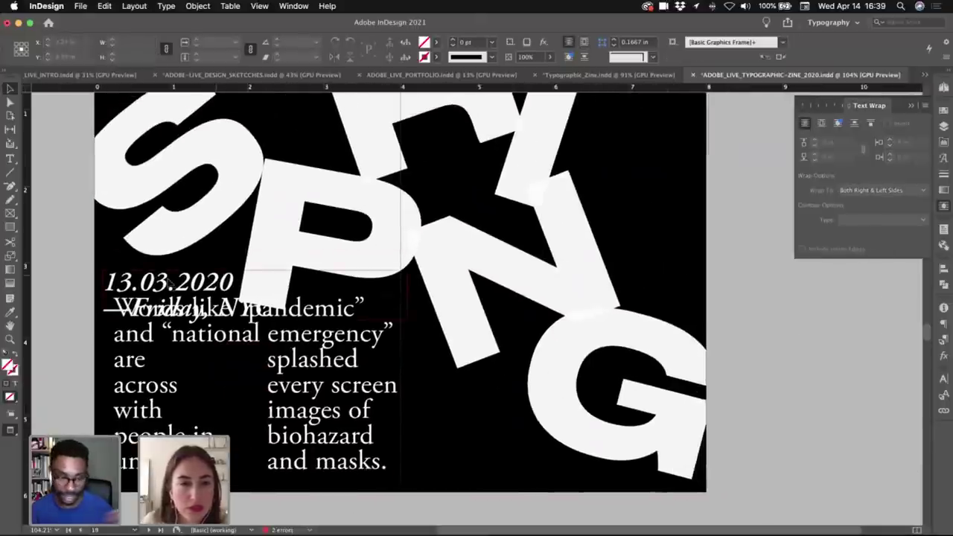
{"action": "key", "text": "w"}
{"action": "left_click_drag", "start_coordinate": [215, 281], "coordinate": [270, 214]}
{"action": "scroll", "coordinate": [335, 331], "scroll_direction": "left", "scroll_amount": 4}
{"action": "scroll", "coordinate": [335, 331], "scroll_direction": "up", "scroll_amount": 3}
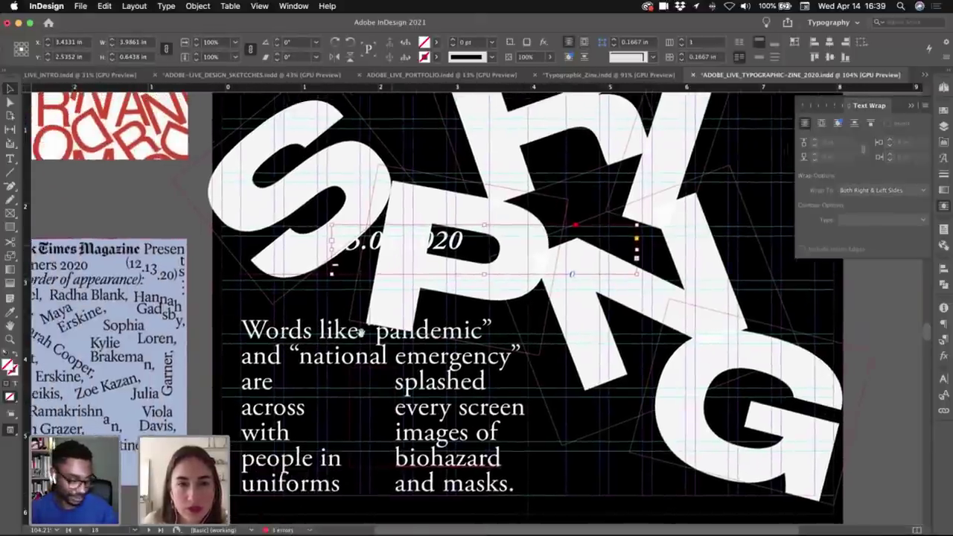
{"action": "left_click_drag", "start_coordinate": [335, 332], "coordinate": [692, 231]}
{"action": "scroll", "coordinate": [670, 223], "scroll_direction": "right", "scroll_amount": 3}
{"action": "scroll", "coordinate": [670, 223], "scroll_direction": "down", "scroll_amount": 1}
{"action": "key", "text": "w"}
{"action": "left_click", "coordinate": [700, 283]}
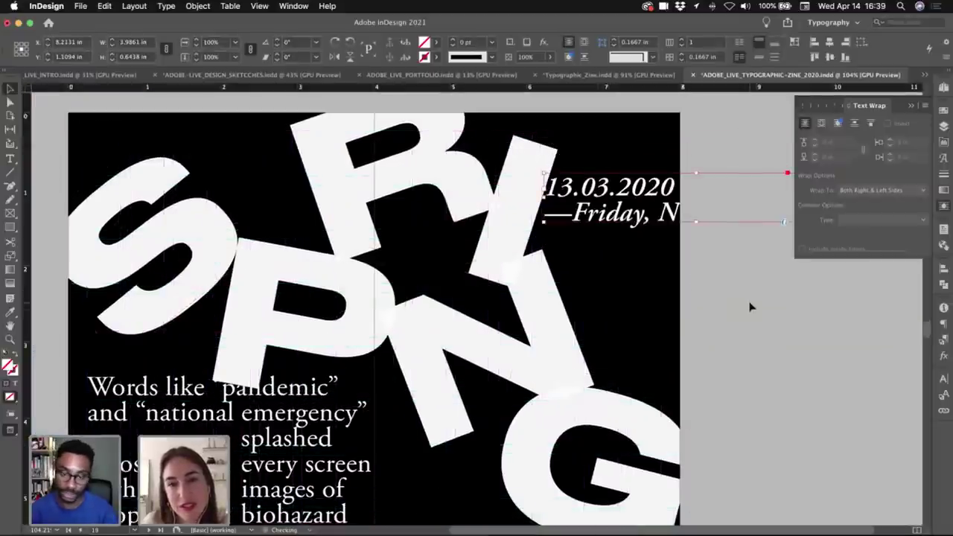
{"action": "left_click", "coordinate": [750, 307]}
{"action": "scroll", "coordinate": [756, 281], "scroll_direction": "down", "scroll_amount": 1}
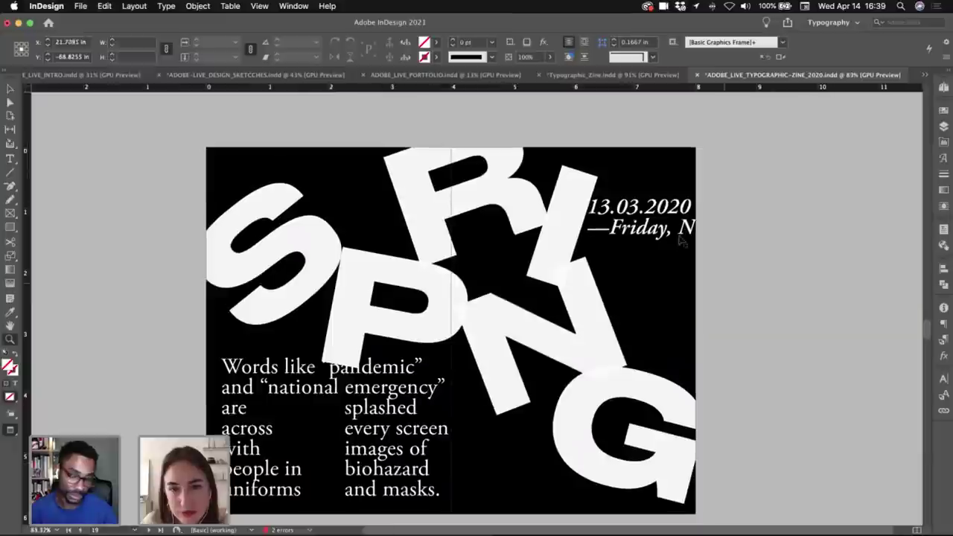
- Rotate the date heading to read vertically downward, place it along the spread's upper right edge, and preview the page without guides
{"action": "left_click", "coordinate": [684, 237]}
{"action": "left_click_drag", "start_coordinate": [834, 238], "coordinate": [703, 365]}
{"action": "left_click_drag", "start_coordinate": [715, 156], "coordinate": [620, 292]}
{"action": "left_click", "coordinate": [700, 242]}
{"action": "key", "text": "w"}
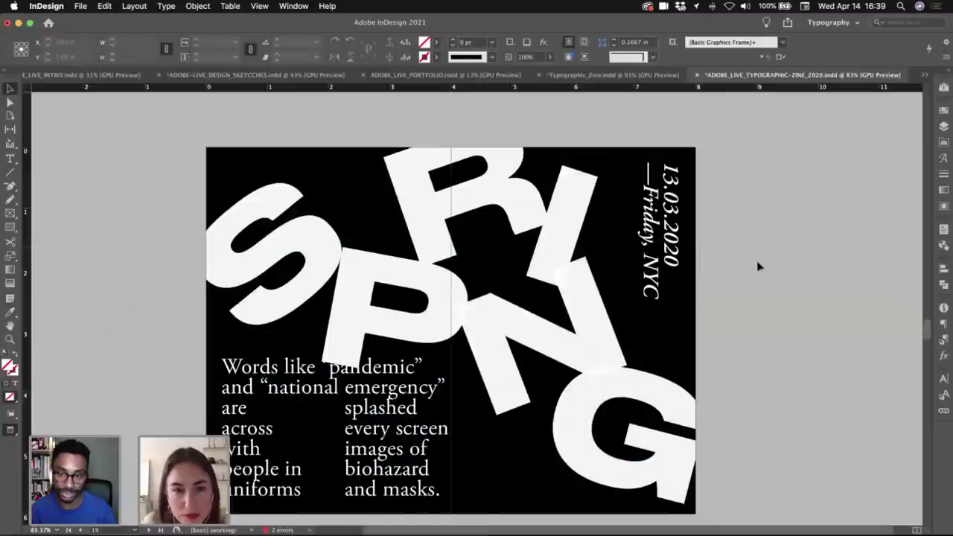
{"action": "scroll", "coordinate": [758, 266], "scroll_direction": "down", "scroll_amount": 1}
{"action": "key", "text": "w"}
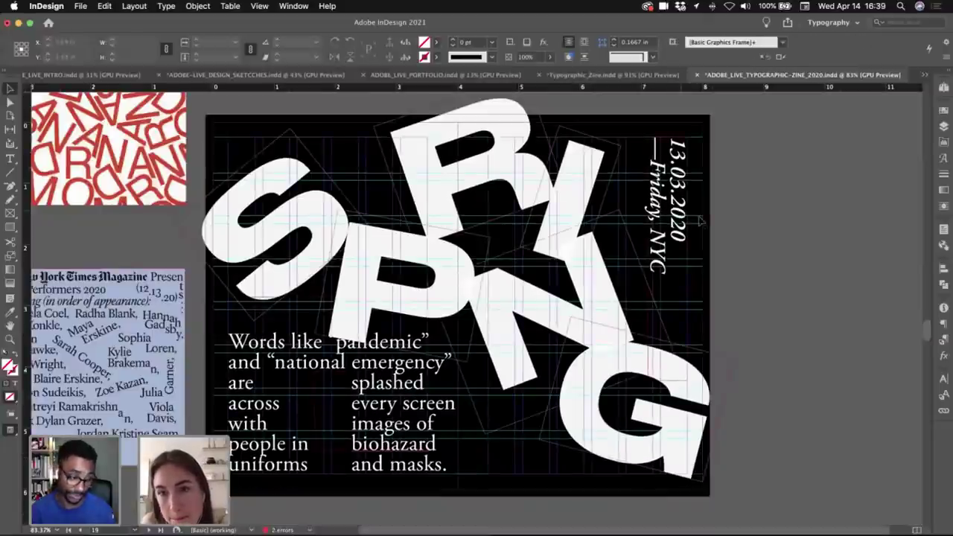
{"action": "key", "text": "w"}
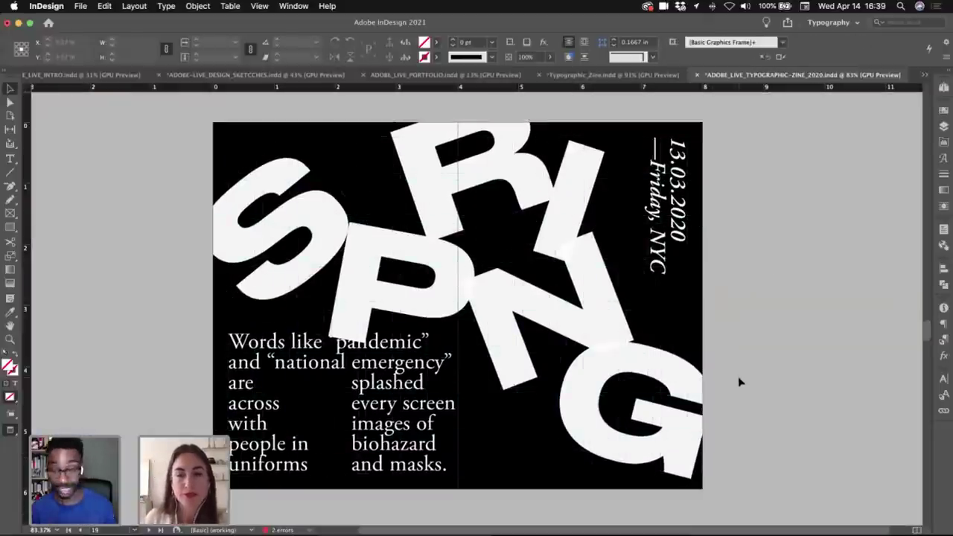
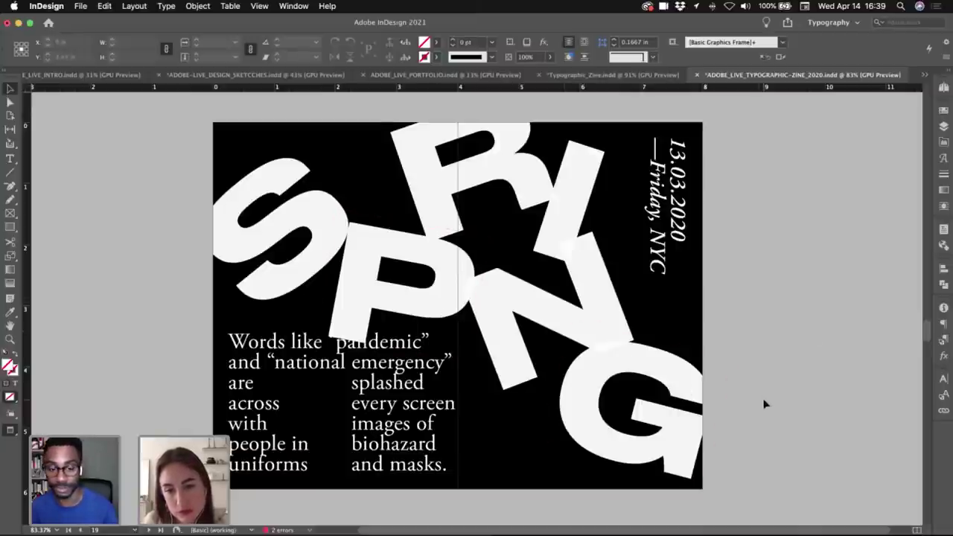
- Duplicate the black wrap rectangle and place the copy over the diary text's left edge to indent its upper lines
{"action": "scroll", "coordinate": [763, 404], "scroll_direction": "down", "scroll_amount": 3}
{"action": "scroll", "coordinate": [747, 328], "scroll_direction": "up", "scroll_amount": 2}
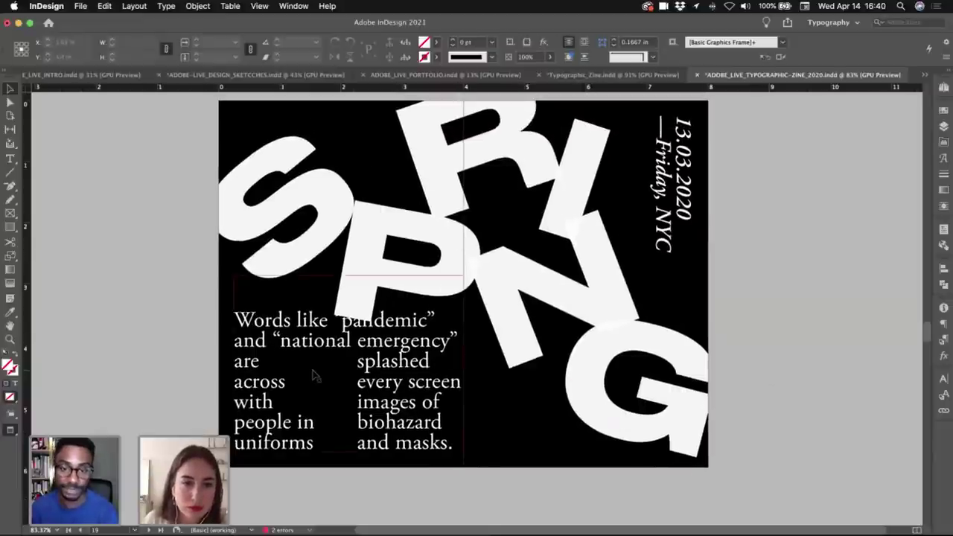
{"action": "left_click", "coordinate": [335, 408]}
{"action": "key", "text": "w"}
{"action": "left_click_drag", "start_coordinate": [341, 402], "coordinate": [432, 256]}
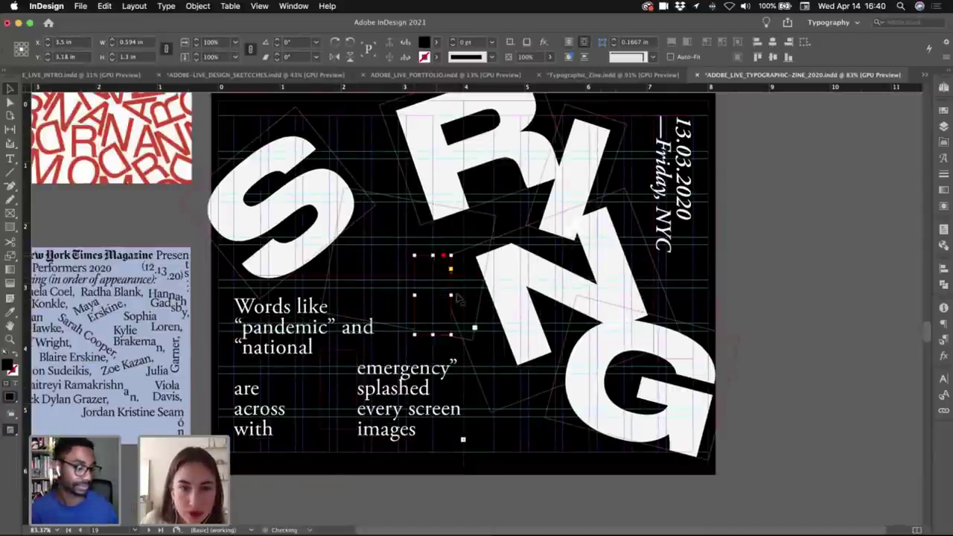
{"action": "left_click_drag", "start_coordinate": [452, 294], "coordinate": [230, 309]}
{"action": "key", "text": "w"}
{"action": "left_click", "coordinate": [382, 483]}
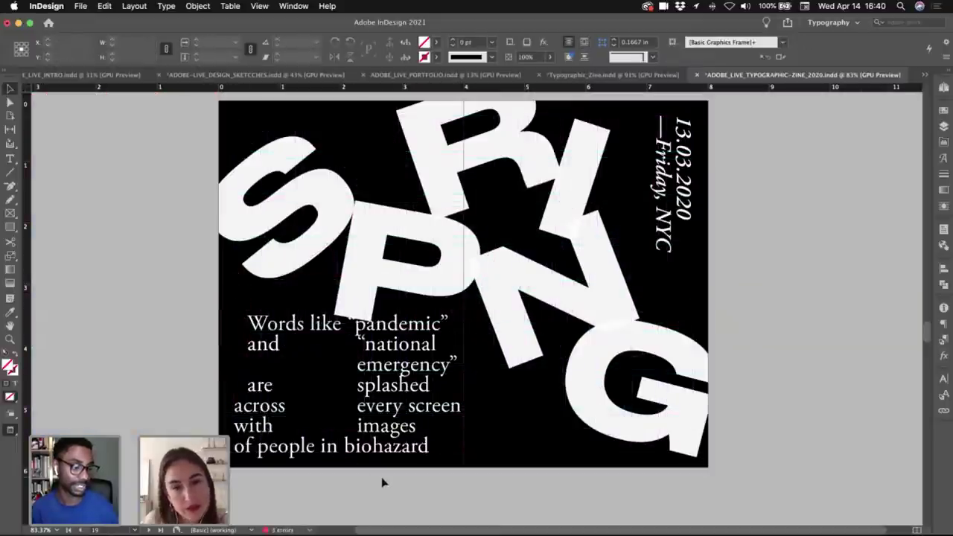
- Resize the rectangle copy at the diary's left edge to about 0.86 by 0.81 in, indenting only the top text lines
{"action": "key", "text": "w"}
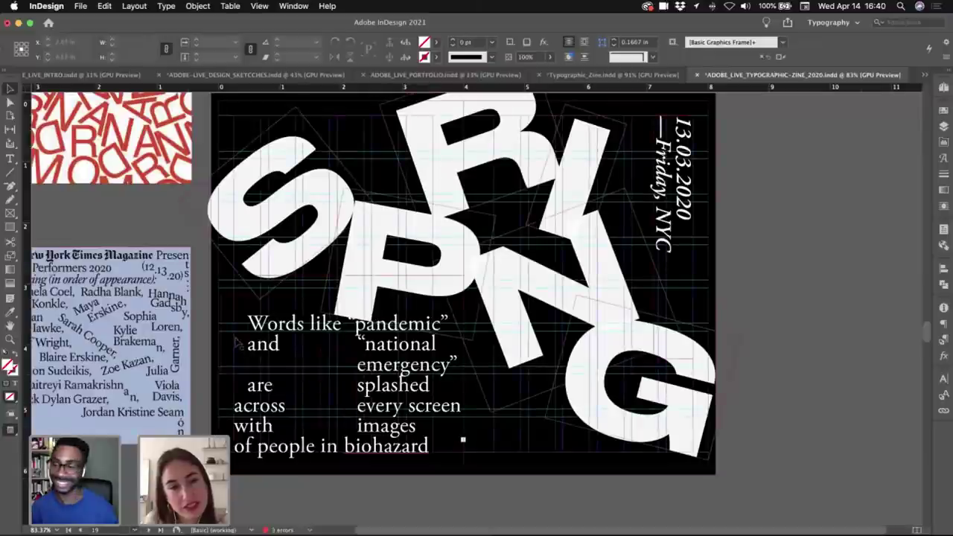
{"action": "left_click", "coordinate": [236, 340]}
{"action": "left_click_drag", "start_coordinate": [220, 374], "coordinate": [194, 344]}
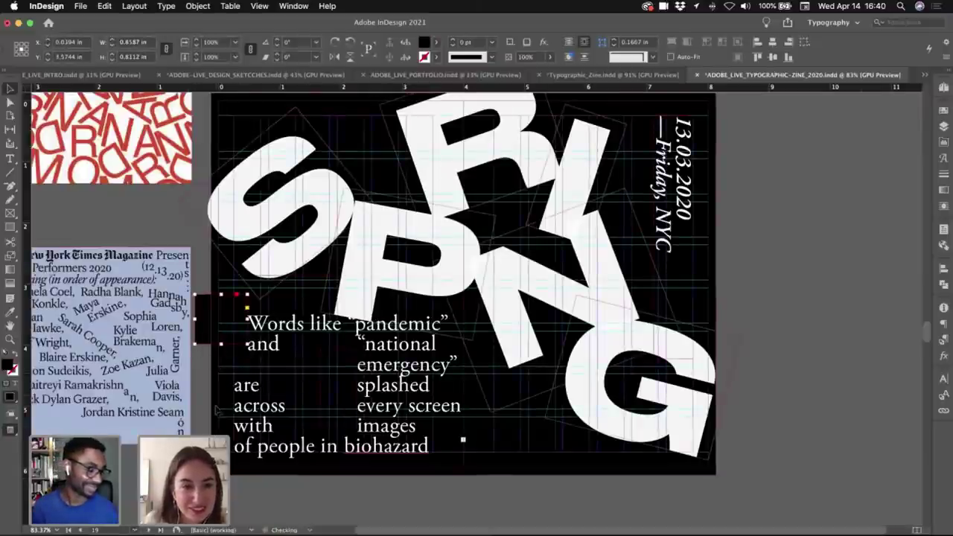
{"action": "left_click", "coordinate": [204, 376]}
- Examine how the staggered and vertical names are set in the New York Times Magazine reference beside the spread
{"action": "left_click_drag", "start_coordinate": [210, 399], "coordinate": [275, 373]}
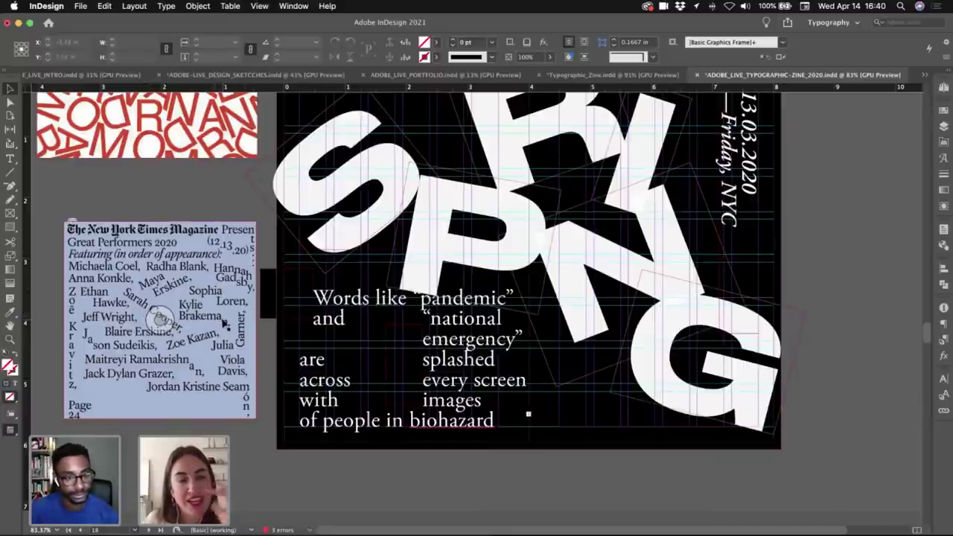
{"action": "scroll", "coordinate": [215, 266], "scroll_direction": "up", "scroll_amount": 6}
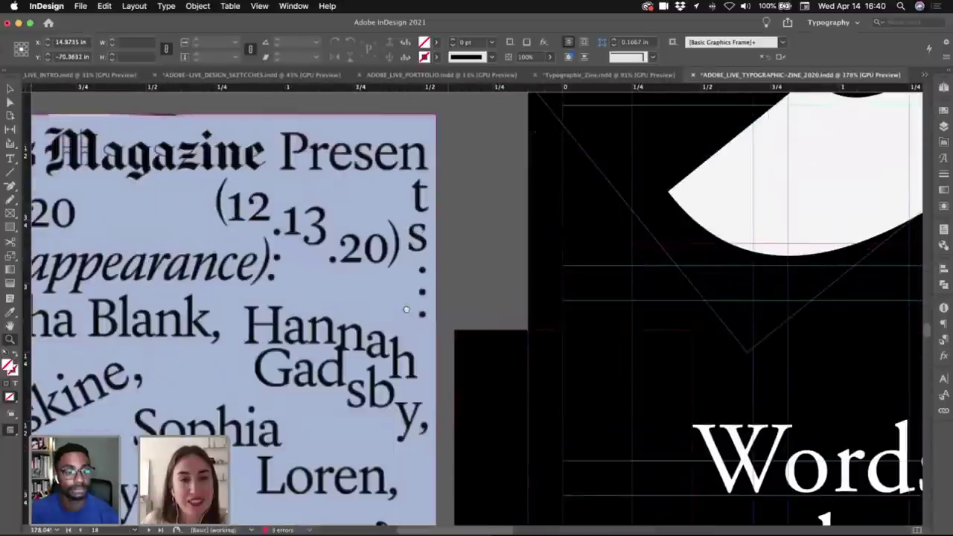
{"action": "scroll", "coordinate": [258, 308], "scroll_direction": "up", "scroll_amount": 2}
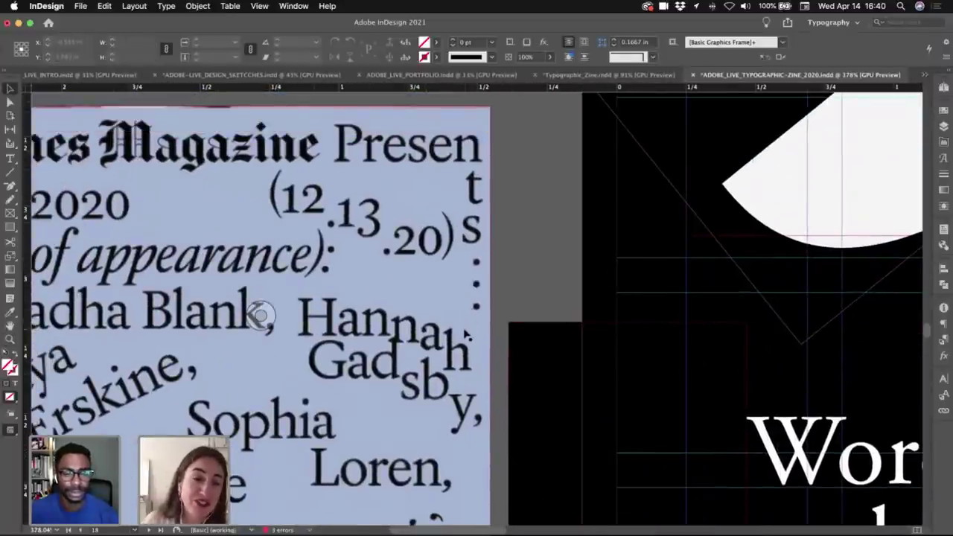
{"action": "scroll", "coordinate": [259, 316], "scroll_direction": "down", "scroll_amount": 2}
{"action": "scroll", "coordinate": [457, 361], "scroll_direction": "down", "scroll_amount": 2}
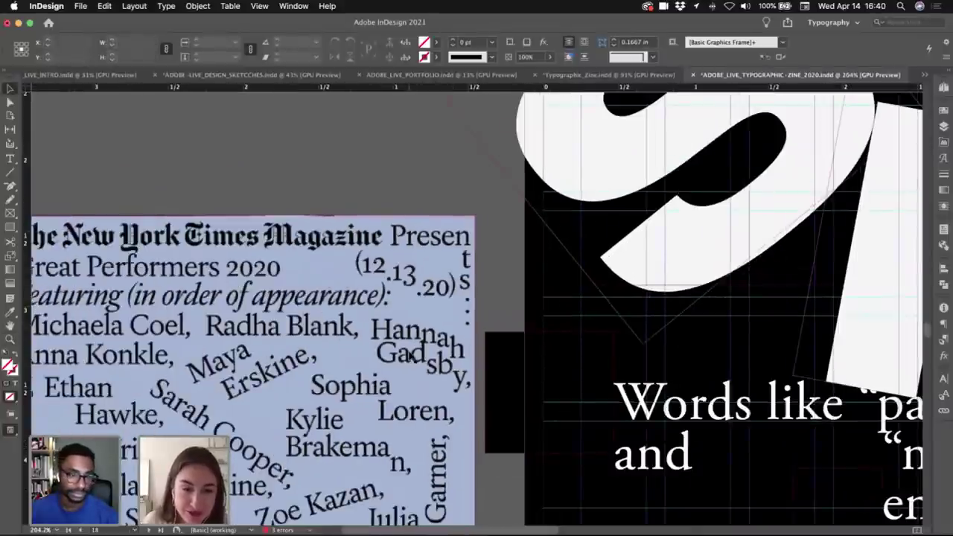
{"action": "scroll", "coordinate": [409, 356], "scroll_direction": "down", "scroll_amount": 3}
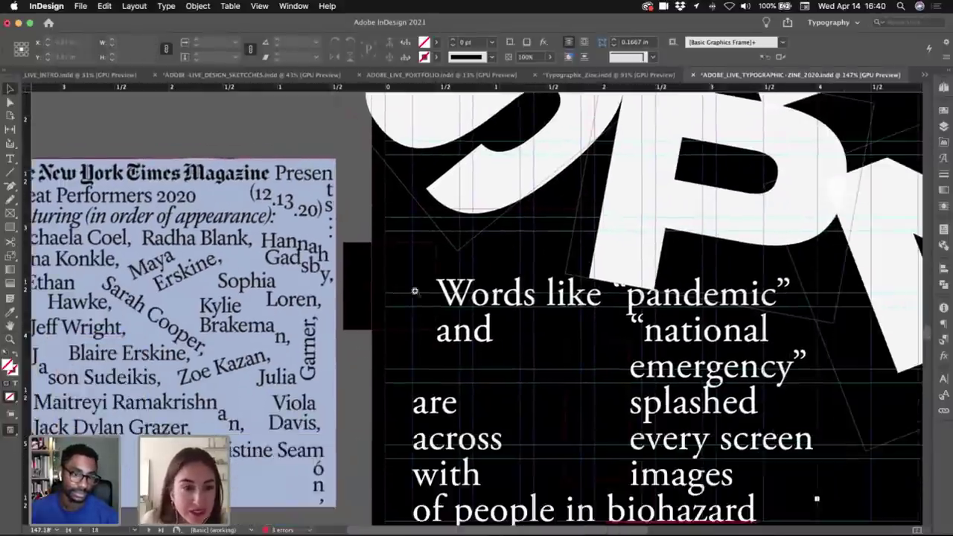
{"action": "scroll", "coordinate": [405, 318], "scroll_direction": "down", "scroll_amount": 2}
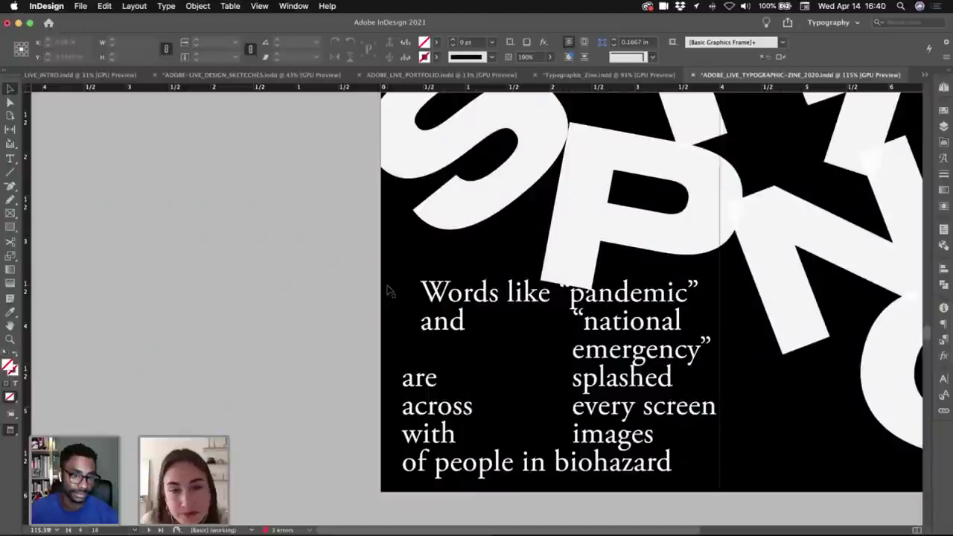
- Move the left wrap rectangle up and reduce its height to about 0.42 in, indenting only the diary's first line
{"action": "left_click_drag", "start_coordinate": [384, 321], "coordinate": [411, 287]}
{"action": "left_click", "coordinate": [419, 287]}
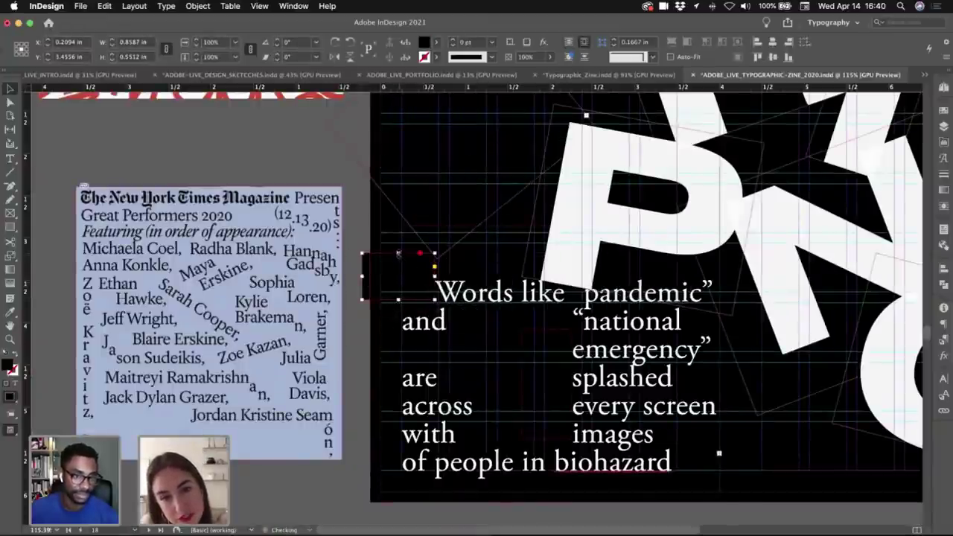
{"action": "left_click_drag", "start_coordinate": [399, 254], "coordinate": [399, 264]}
{"action": "key", "text": "w"}
{"action": "key", "text": "w"}
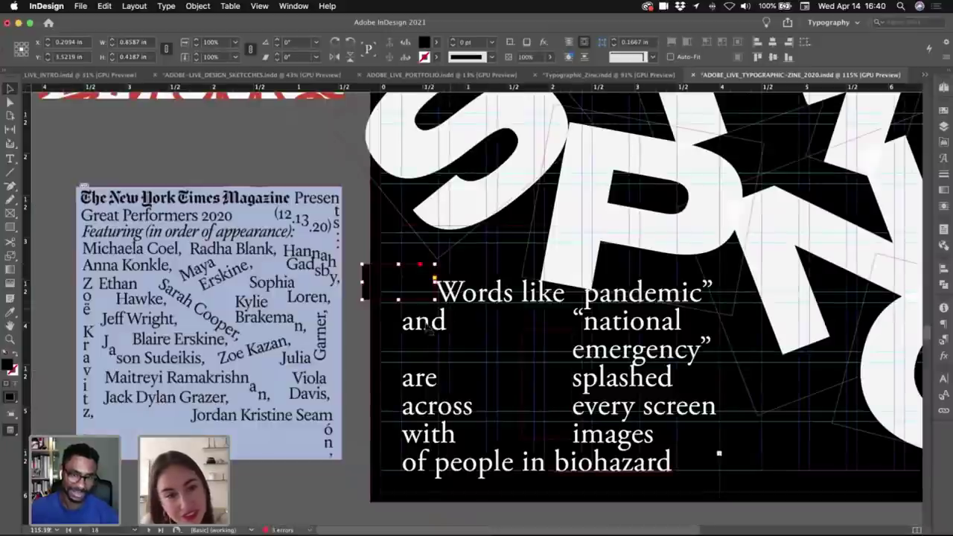
{"action": "left_click", "coordinate": [337, 320]}
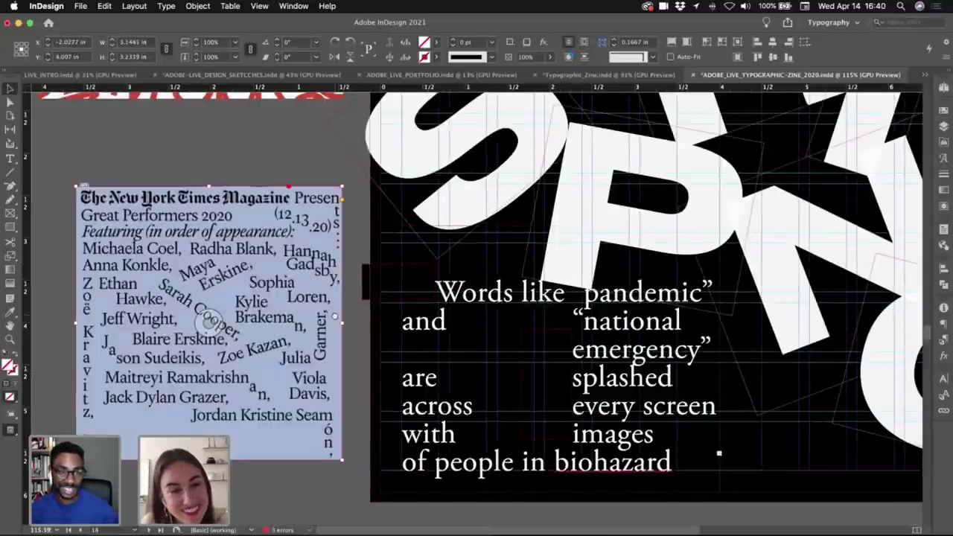
- Narrow the black rectangle in the middle of the diary text to about 0.33 in wide, tightening the gap
{"action": "scroll", "coordinate": [354, 294], "scroll_direction": "down", "scroll_amount": 1}
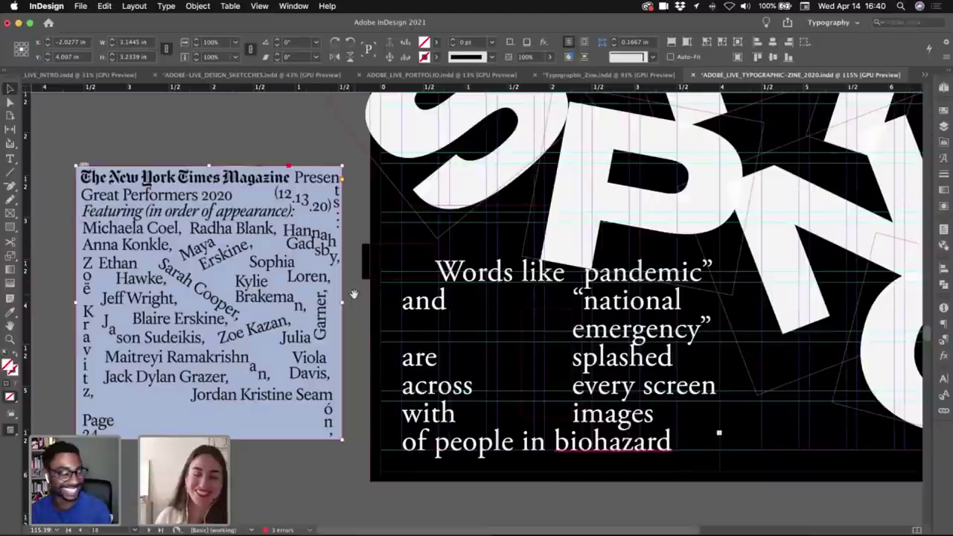
{"action": "left_click", "coordinate": [546, 419]}
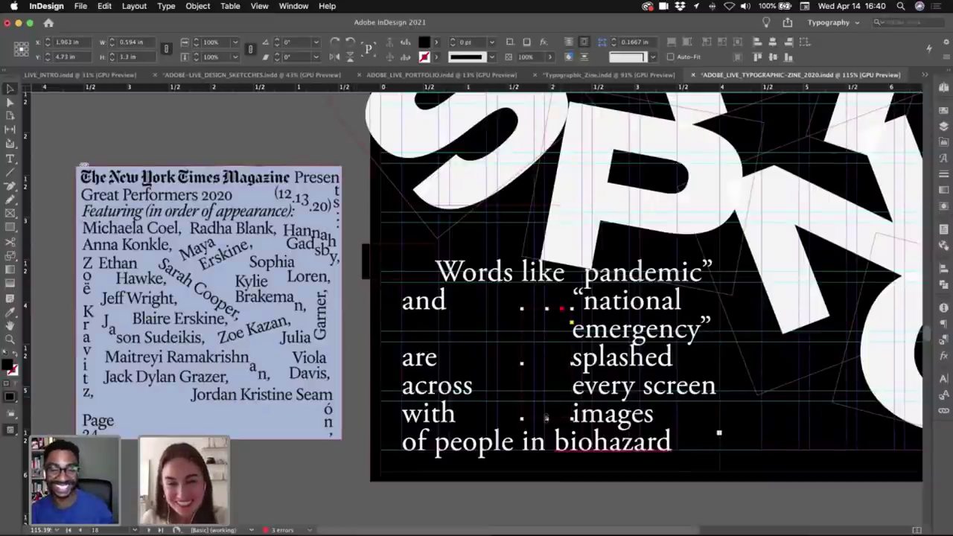
{"action": "left_click_drag", "start_coordinate": [573, 391], "coordinate": [551, 368]}
{"action": "left_click", "coordinate": [587, 474]}
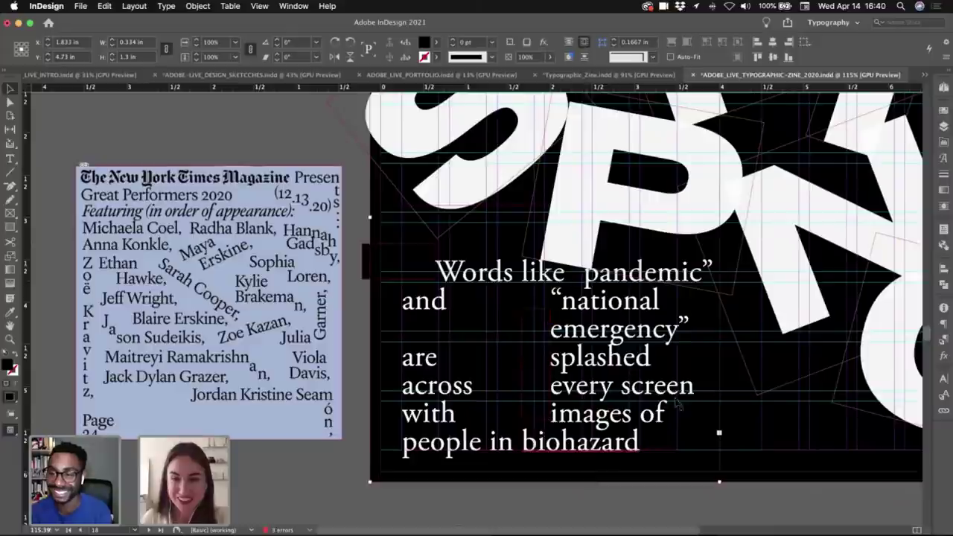
- Widen the diary text frame rightward to about 4.25 in so the full entry fits, and preview the spread without guides
{"action": "left_click", "coordinate": [643, 371]}
{"action": "left_click_drag", "start_coordinate": [722, 330], "coordinate": [761, 328]}
{"action": "key", "text": "e"}
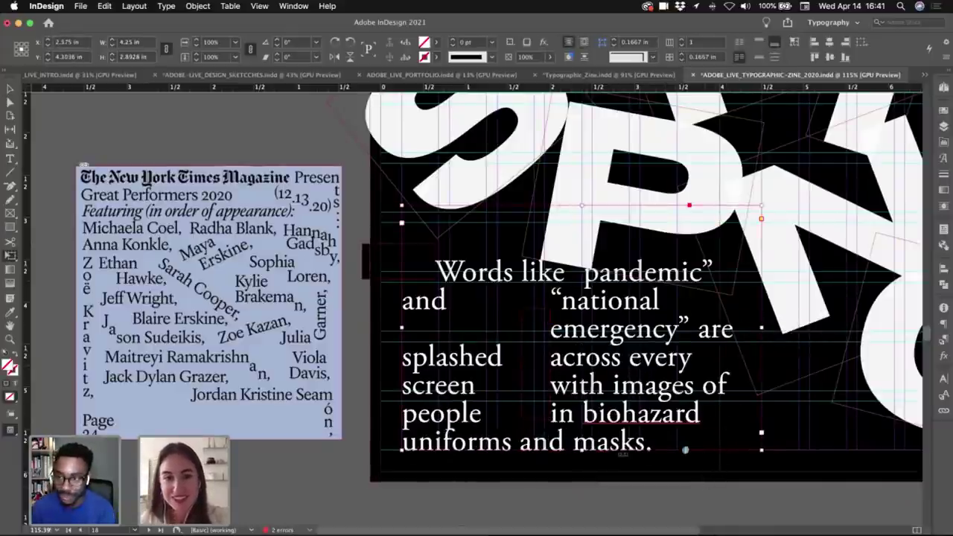
{"action": "key", "text": "v"}
{"action": "left_click", "coordinate": [582, 487]}
{"action": "key", "text": "w"}
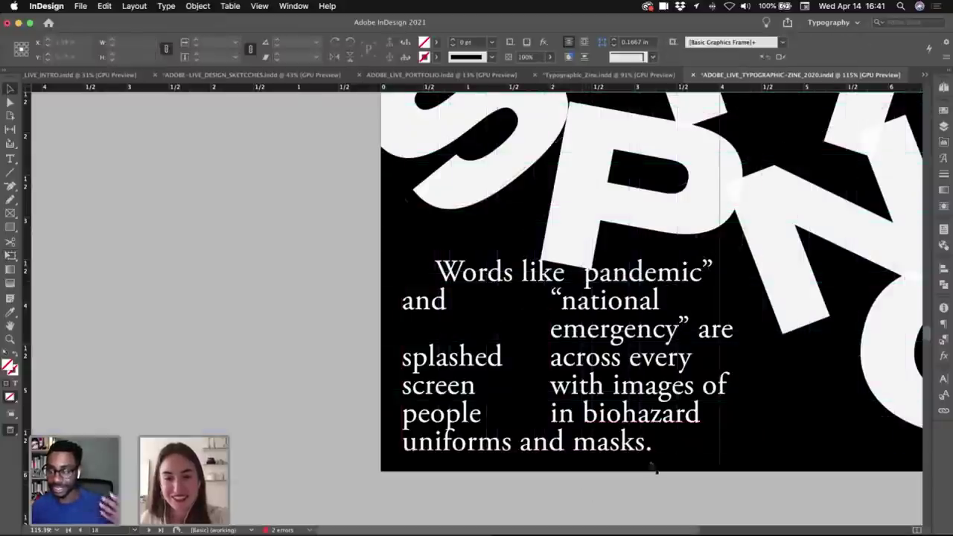
{"action": "scroll", "coordinate": [656, 469], "scroll_direction": "right", "scroll_amount": 5}
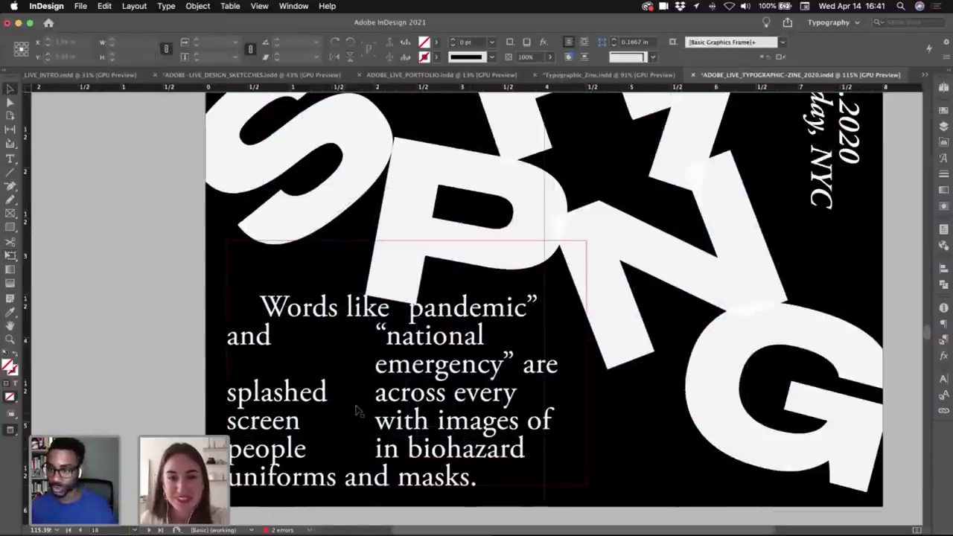
- Move the middle wrap rectangle right and shorten it from its upper edge, so only the diary's last four lines are split
{"action": "key", "text": "w"}
{"action": "left_click_drag", "start_coordinate": [356, 413], "coordinate": [408, 439]}
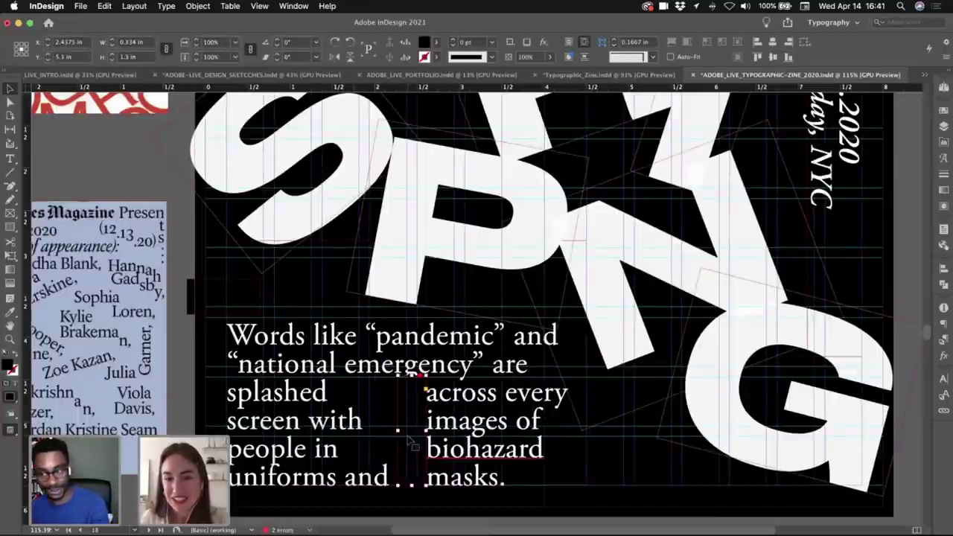
{"action": "left_click_drag", "start_coordinate": [412, 375], "coordinate": [411, 385]}
{"action": "key", "text": "w"}
{"action": "left_click", "coordinate": [469, 511]}
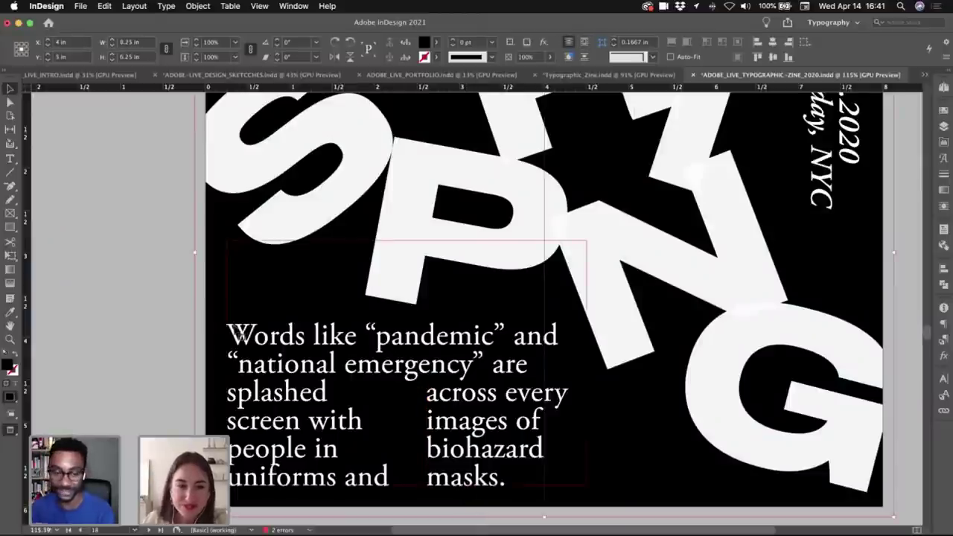
- Move the left wrap rectangle down to about X 0.11 in, Y 4.09 in to indent the diary's first two lines
{"action": "key", "text": "w"}
{"action": "left_click_drag", "start_coordinate": [198, 310], "coordinate": [199, 327]}
{"action": "key", "text": "super+z"}
{"action": "left_click_drag", "start_coordinate": [189, 291], "coordinate": [187, 324]}
{"action": "key", "text": "w"}
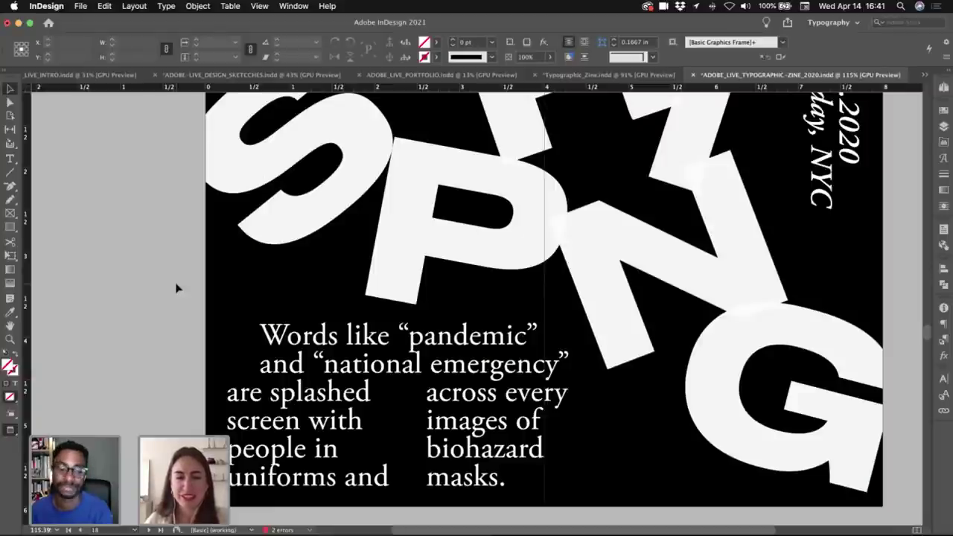
{"action": "key", "text": "w"}
{"action": "left_click_drag", "start_coordinate": [195, 344], "coordinate": [186, 344]}
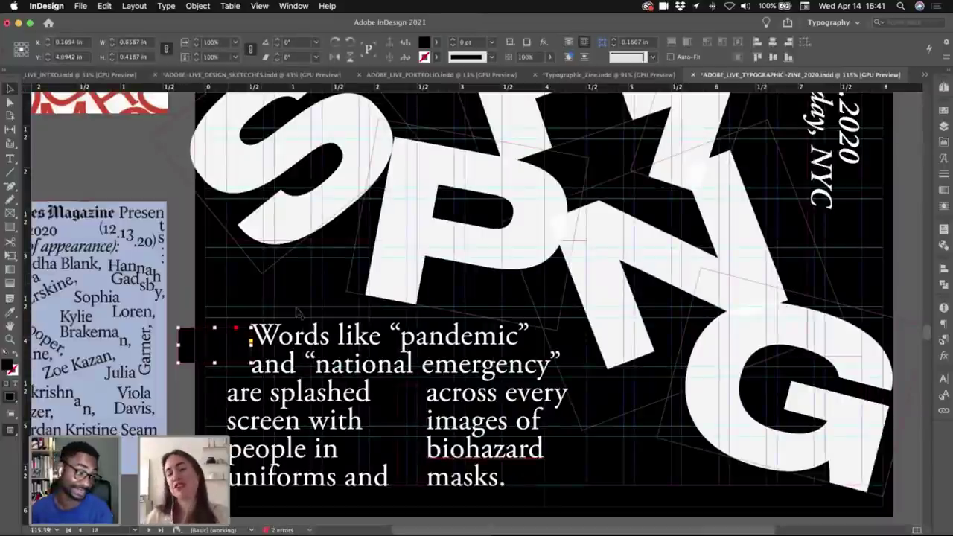
{"action": "key", "text": "w"}
- Narrow the diary text frame to about 3.8 in and extend it upward to about 3.39 in high
{"action": "left_click", "coordinate": [519, 349]}
{"action": "key", "text": "w"}
{"action": "left_click_drag", "start_coordinate": [586, 241], "coordinate": [548, 200]}
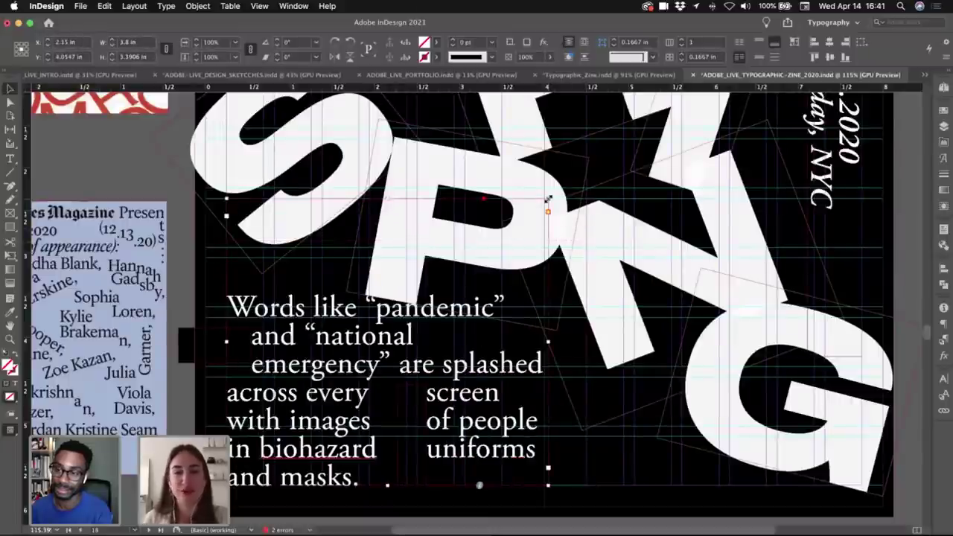
- Move the left wrap rectangle to about X 0.43 in, Y 4.02 in, indenting the three lines below the diary's first line
{"action": "left_click", "coordinate": [151, 391]}
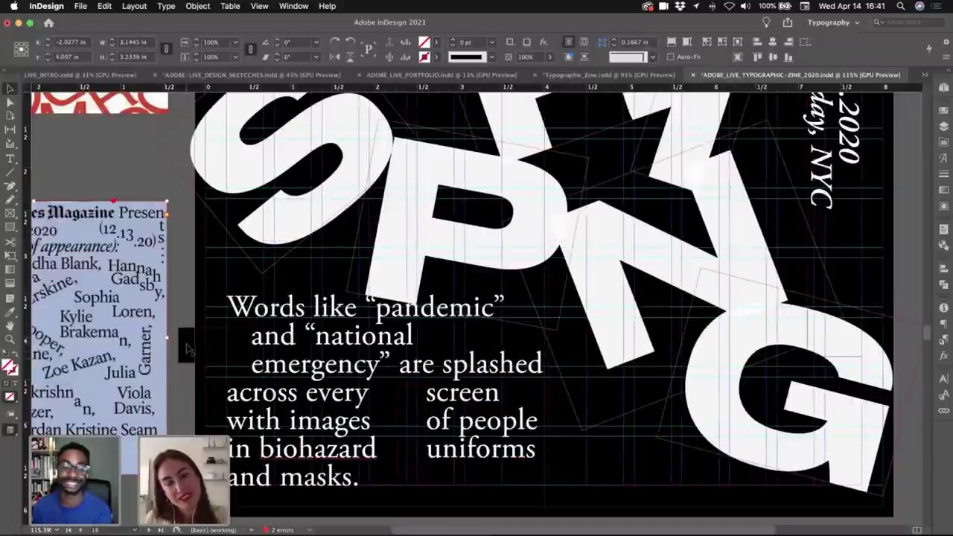
{"action": "left_click", "coordinate": [188, 348]}
{"action": "key", "text": "w"}
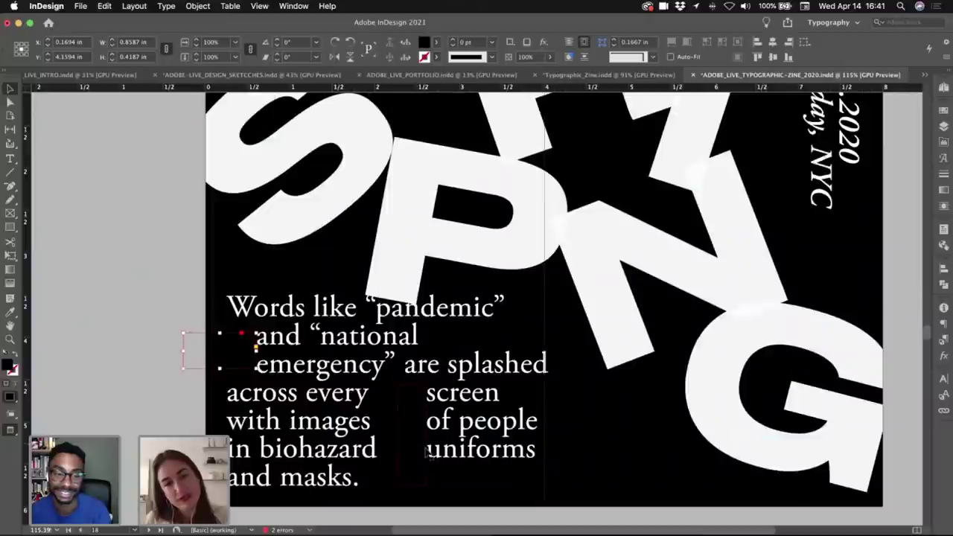
{"action": "left_click", "coordinate": [350, 483]}
{"action": "left_click", "coordinate": [409, 181]}
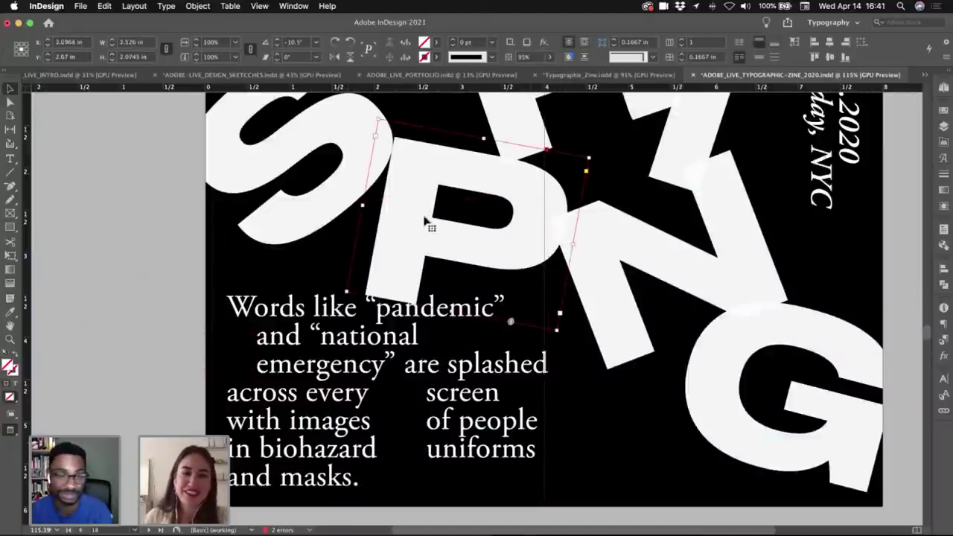
{"action": "left_click", "coordinate": [240, 356]}
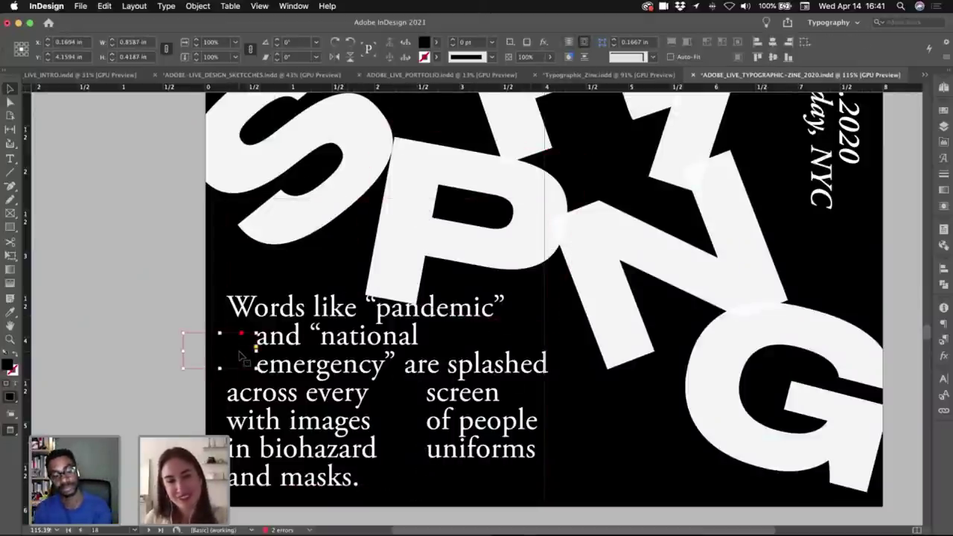
{"action": "mouse_move", "coordinate": [239, 353]}
{"action": "left_mouse_down"}
{"action": "mouse_move", "coordinate": [252, 350]}
{"action": "mouse_move", "coordinate": [255, 362]}
{"action": "mouse_move", "coordinate": [245, 335]}
{"action": "left_mouse_up"}
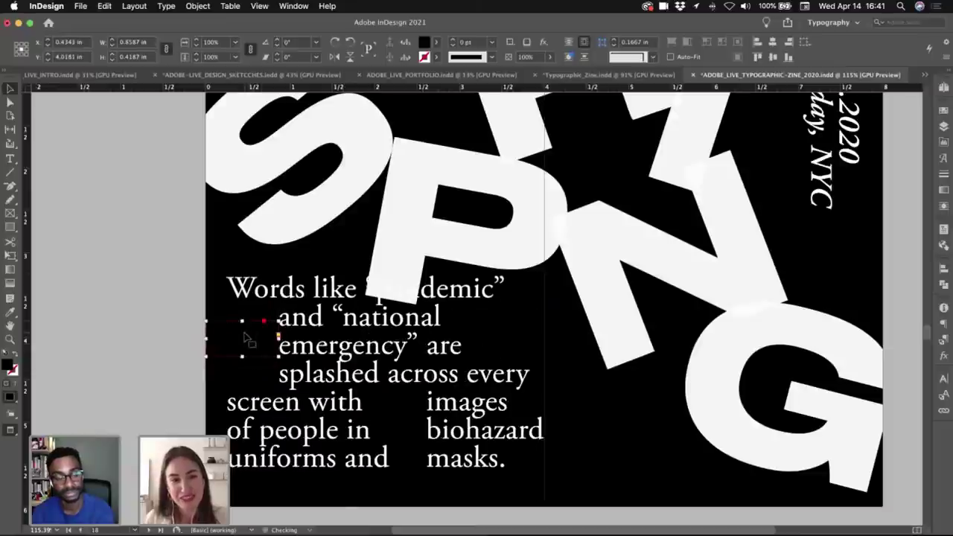
{"action": "left_click", "coordinate": [201, 411]}
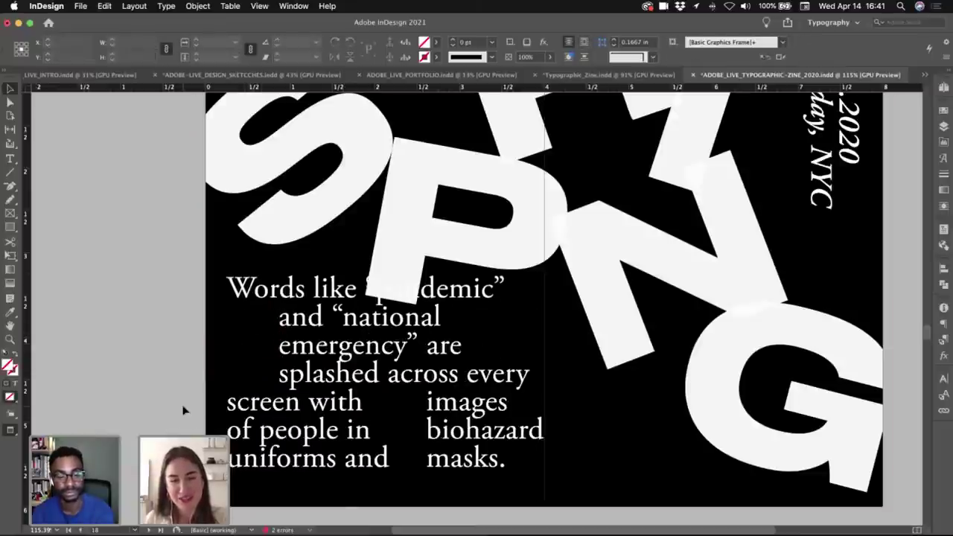
- Try the left wrap rectangle at about X 0.29 in, Y 3.98 in for a shallower indent, and preview the whole spread
{"action": "key", "text": "w"}
{"action": "left_click_drag", "start_coordinate": [238, 344], "coordinate": [225, 341]}
{"action": "key", "text": "w"}
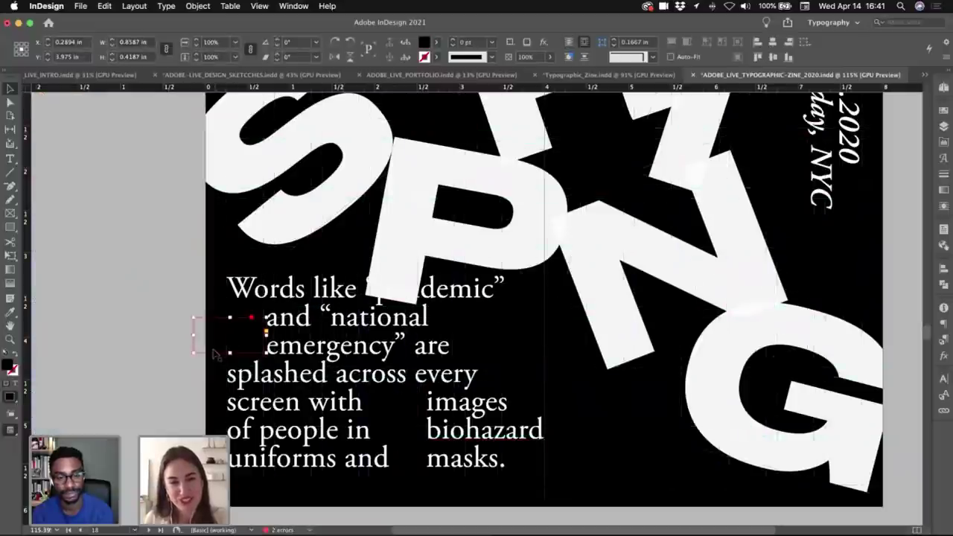
{"action": "left_click", "coordinate": [194, 385]}
{"action": "scroll", "coordinate": [521, 365], "scroll_direction": "up", "scroll_amount": 2}
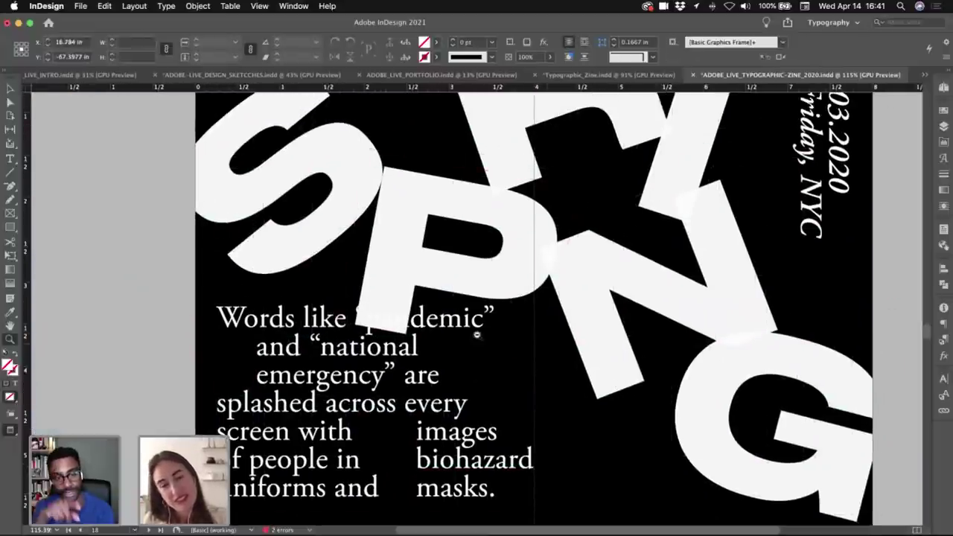
{"action": "key", "text": "super+0"}
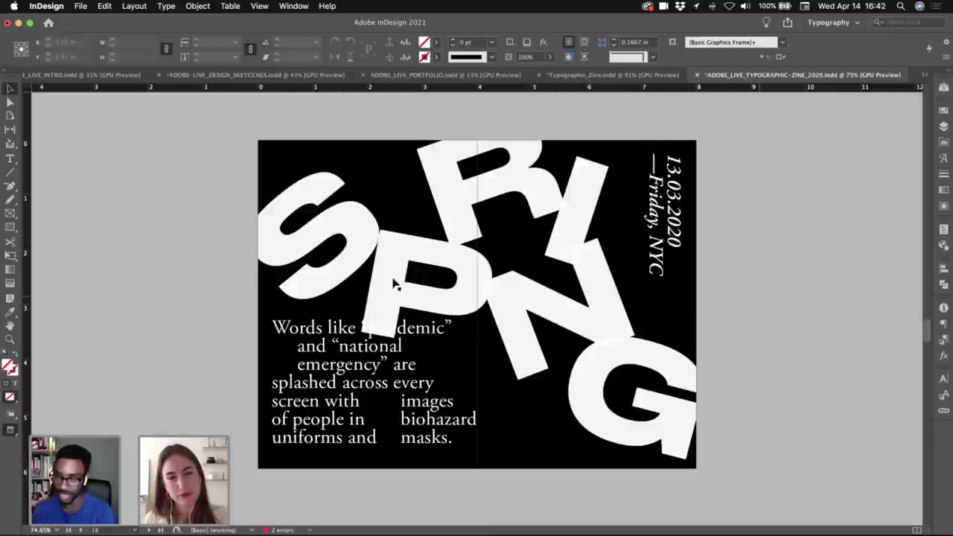
- Convert the letter P to outlines and wrap the diary text around its bounding box
{"action": "left_click", "coordinate": [388, 282]}
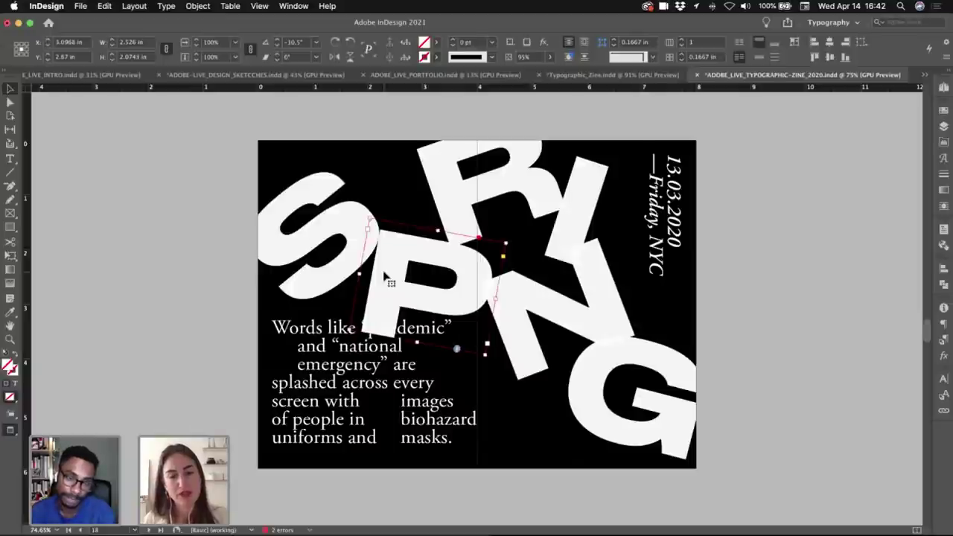
{"action": "key", "text": "w"}
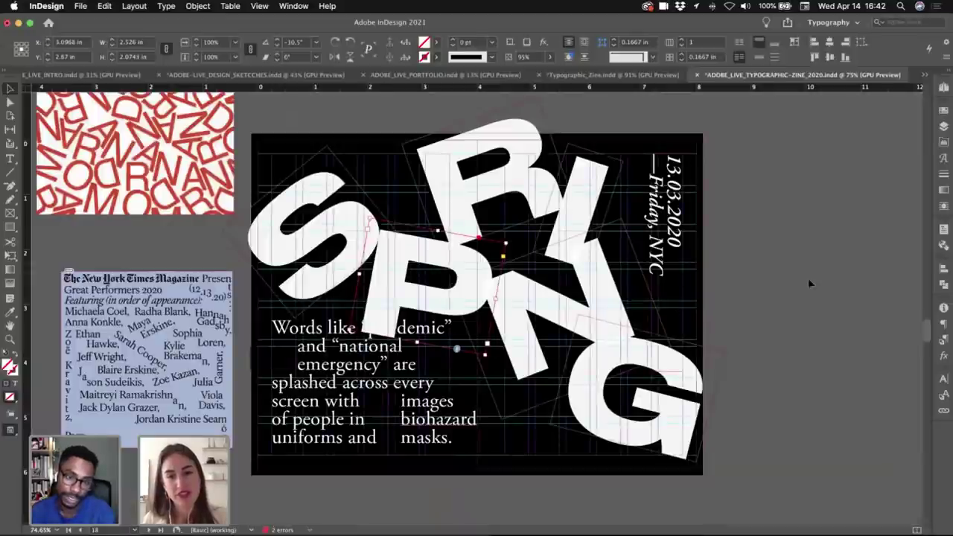
{"action": "left_click", "coordinate": [411, 276]}
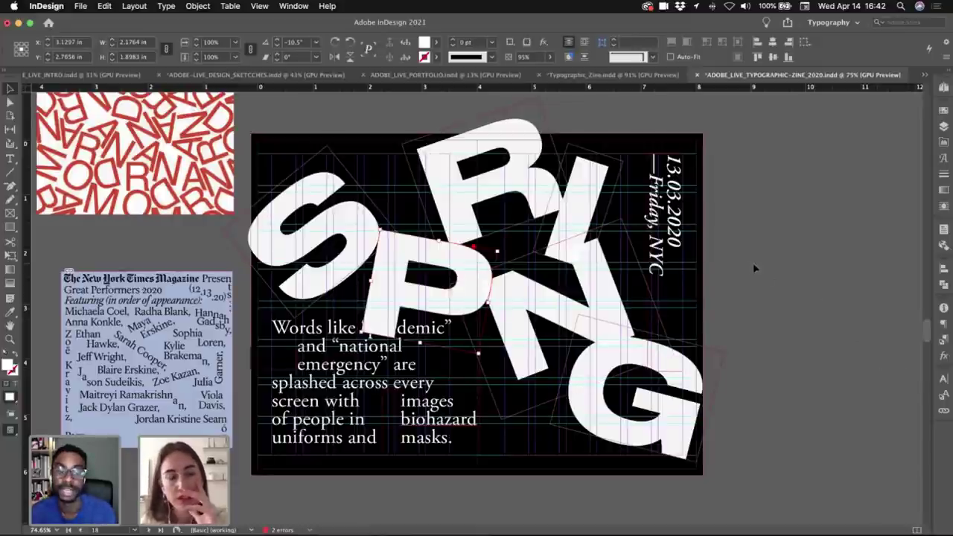
{"action": "left_click", "coordinate": [260, 7]}
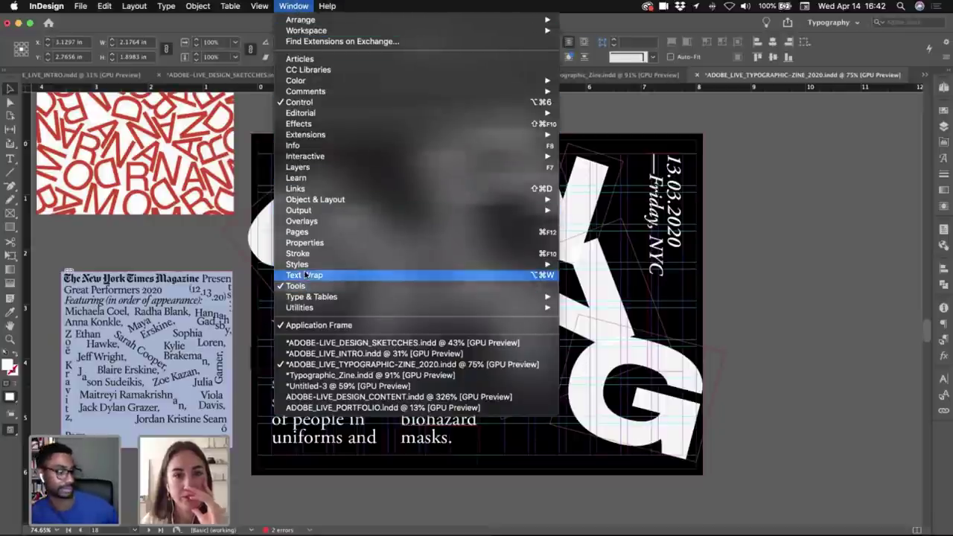
{"action": "left_click", "coordinate": [304, 276]}
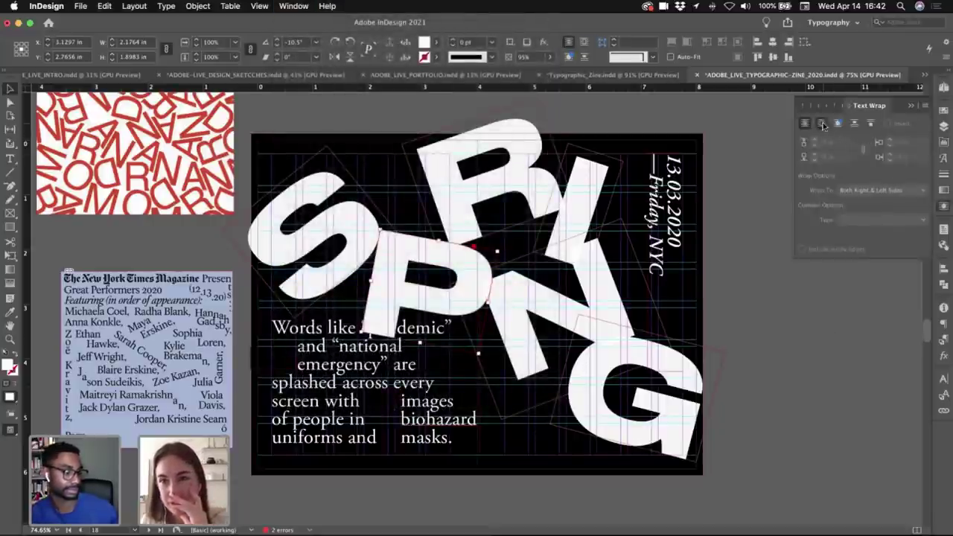
{"action": "left_click", "coordinate": [820, 123]}
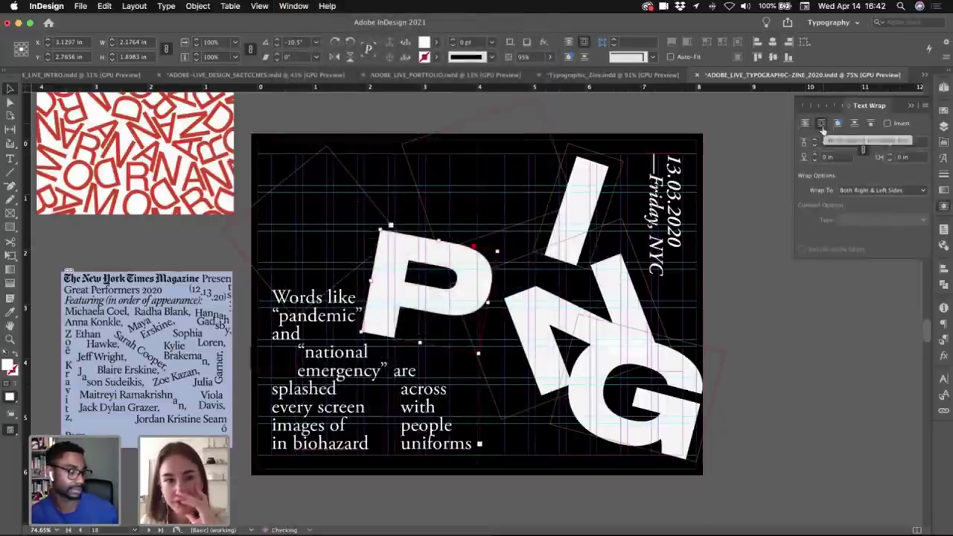
- Try enlarging the text frame of the hidden letter S to bring it back, and undo the resize
{"action": "left_click", "coordinate": [328, 158]}
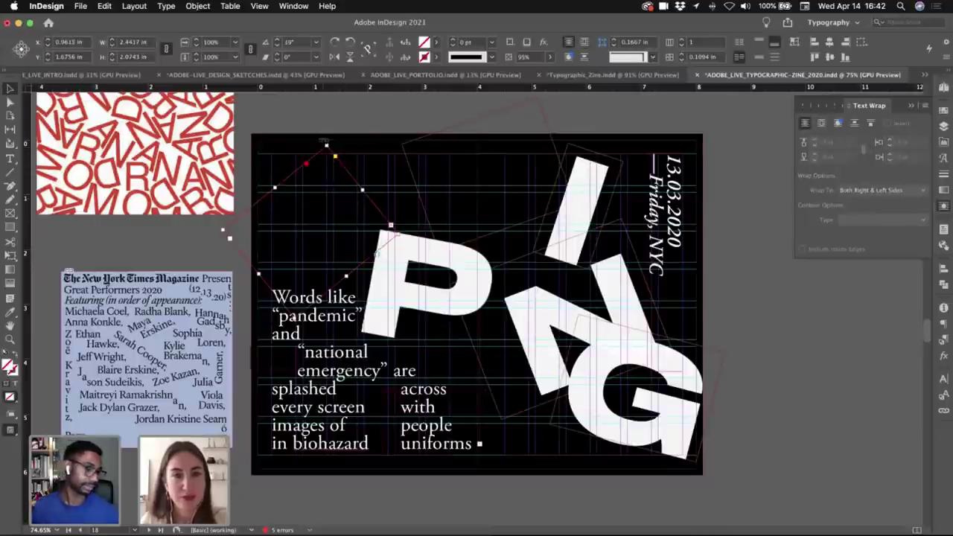
{"action": "left_click_drag", "start_coordinate": [326, 145], "coordinate": [318, 134]}
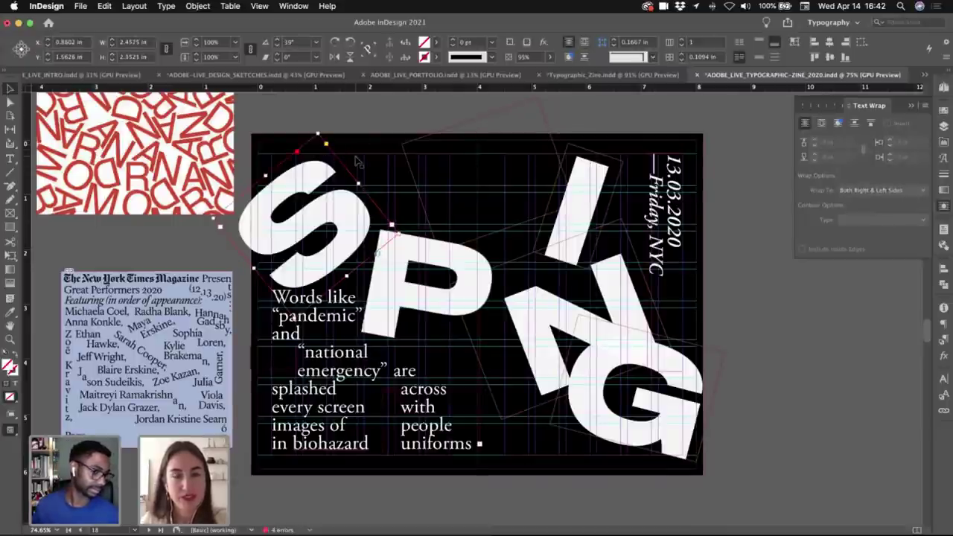
{"action": "key", "text": "w"}
{"action": "key", "text": "super+z"}
{"action": "key", "text": "w"}
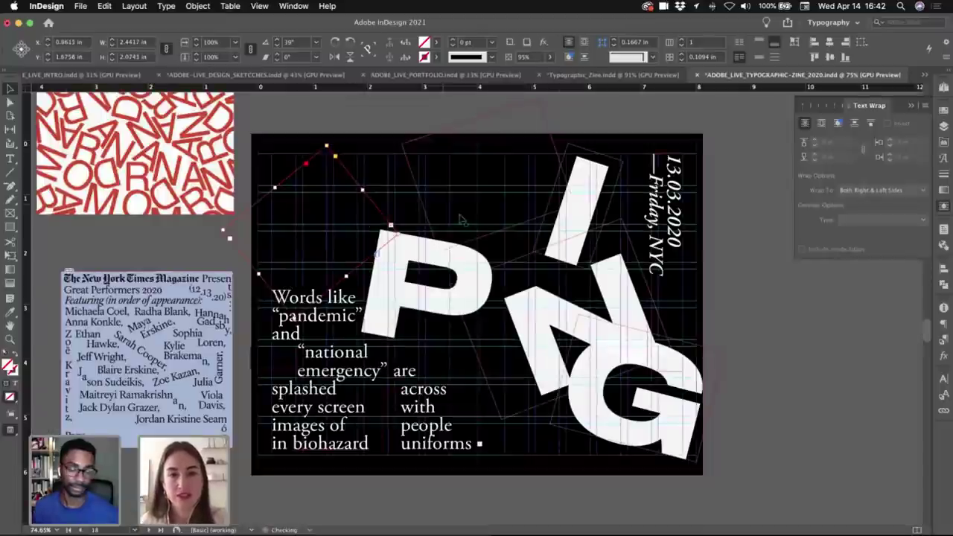
- Undo the P's text wrap and outlines along with the last shift of the left wrap rectangle
{"action": "key", "text": "super+z"}
{"action": "scroll", "coordinate": [505, 365], "scroll_direction": "up", "scroll_amount": 3}
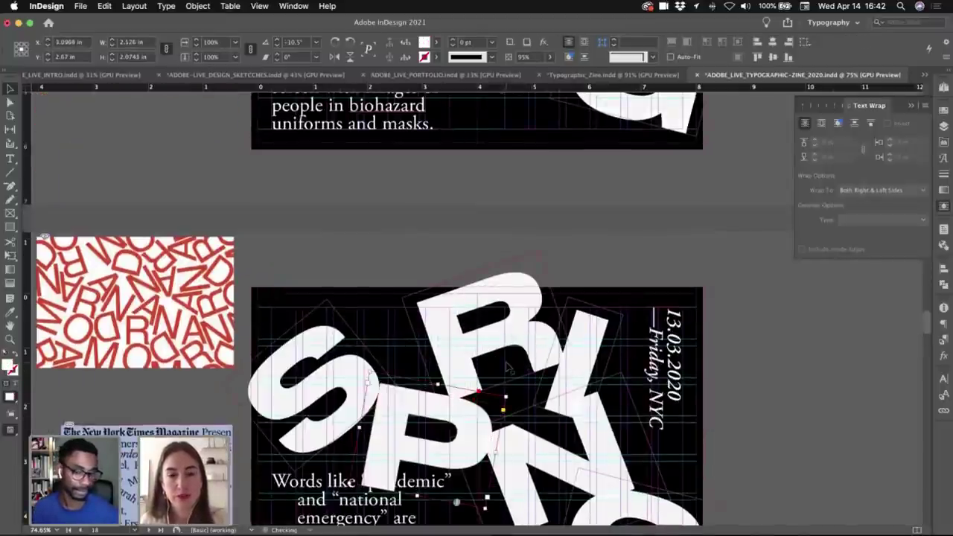
{"action": "key", "text": "super+z"}
{"action": "key", "text": "super+z"}
{"action": "key", "text": "super+z"}
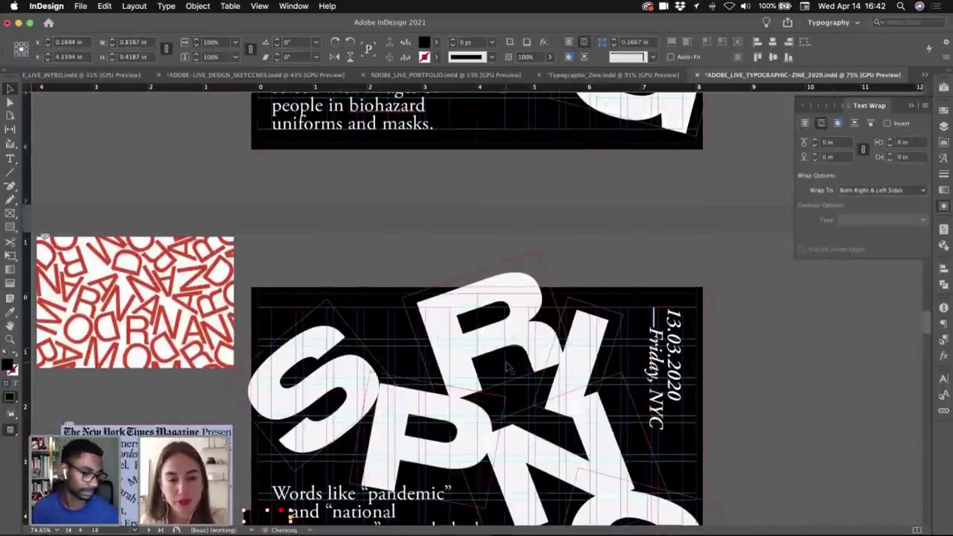
{"action": "scroll", "coordinate": [494, 213], "scroll_direction": "down", "scroll_amount": 5}
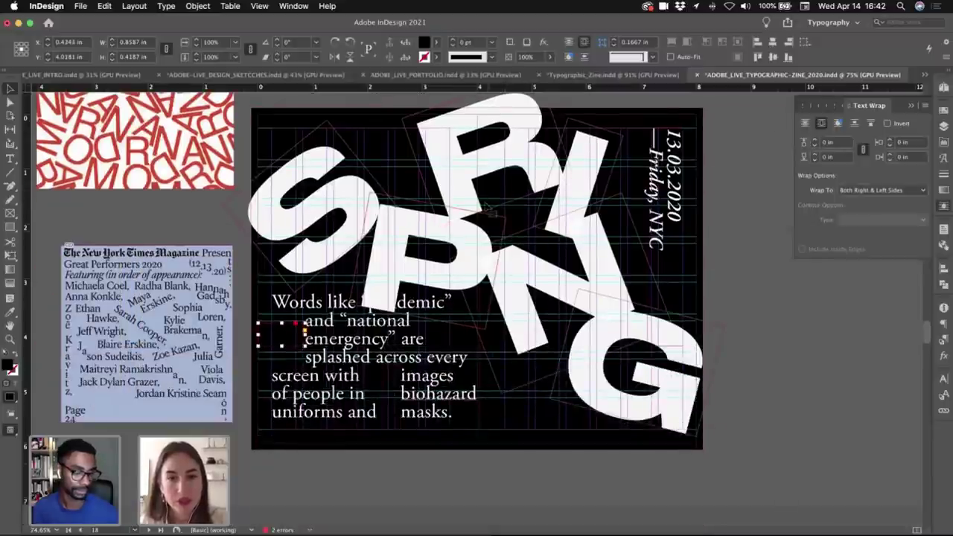
- Select all six SPRING letters and convert them to outlines
{"action": "left_click", "coordinate": [479, 179]}
{"action": "left_click", "coordinate": [435, 223], "text": "shift"}
{"action": "left_click", "coordinate": [345, 187], "text": "shift"}
{"action": "left_click", "coordinate": [588, 142], "text": "shift"}
{"action": "left_click", "coordinate": [615, 298], "text": "shift"}
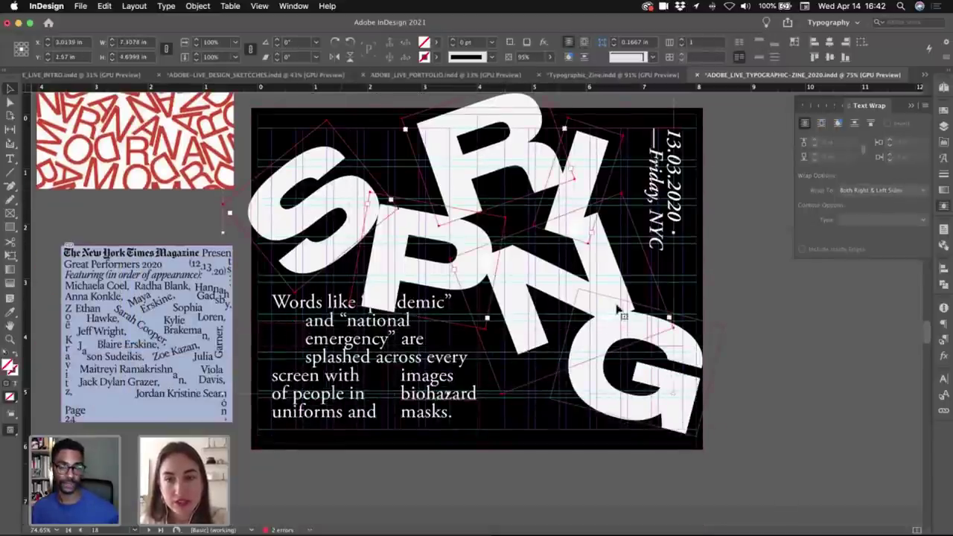
{"action": "left_click", "coordinate": [613, 370]}
{"action": "left_click", "coordinate": [610, 370]}
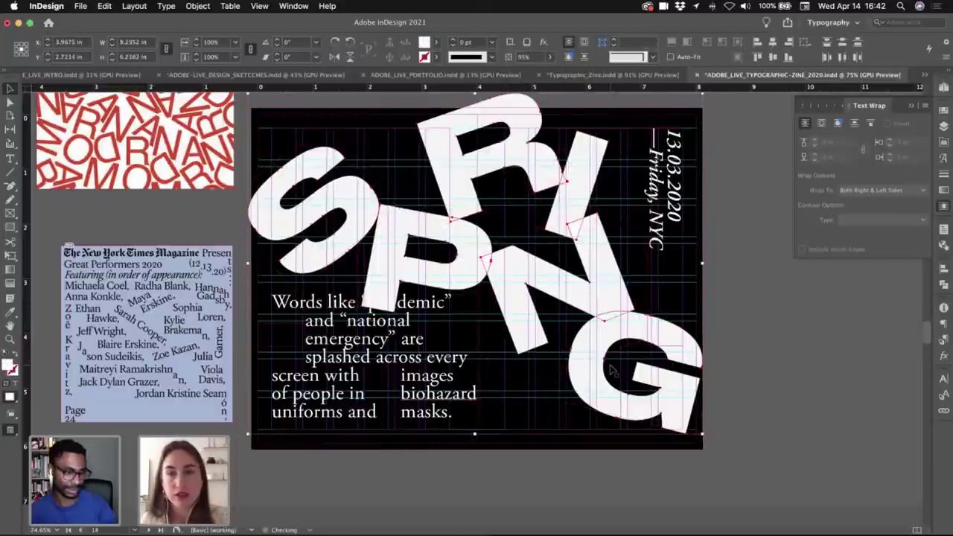
{"action": "left_click", "coordinate": [838, 360]}
{"action": "scroll", "coordinate": [412, 257], "scroll_direction": "up", "scroll_amount": 1}
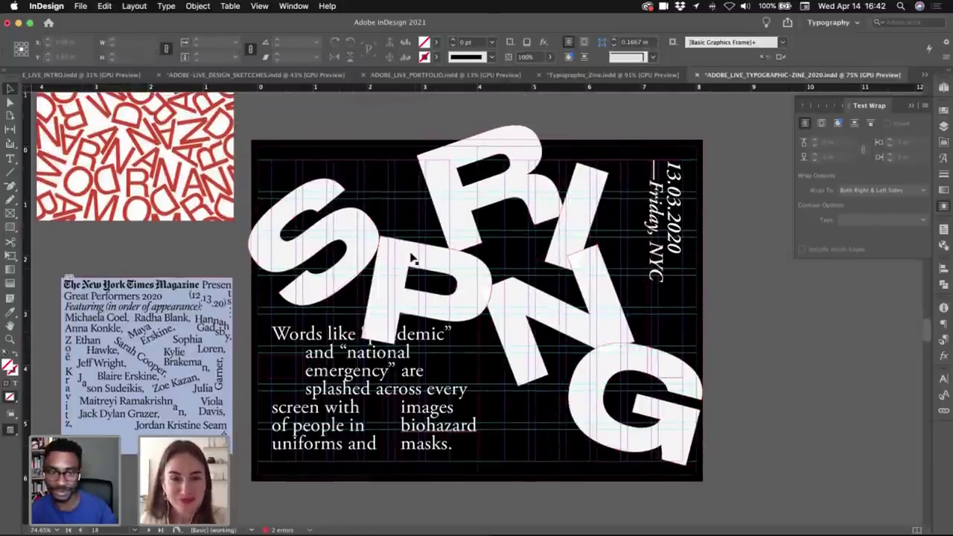
- Apply a bounding-box text wrap to the outlined letters P and S so the diary text flows around them
{"action": "left_click", "coordinate": [412, 257]}
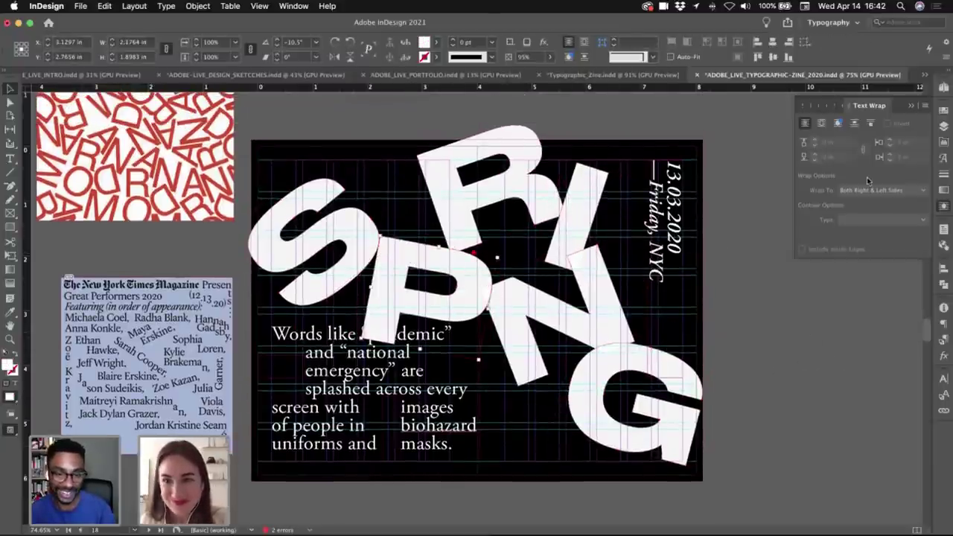
{"action": "left_click", "coordinate": [822, 124]}
{"action": "left_click", "coordinate": [835, 354]}
{"action": "key", "text": "w"}
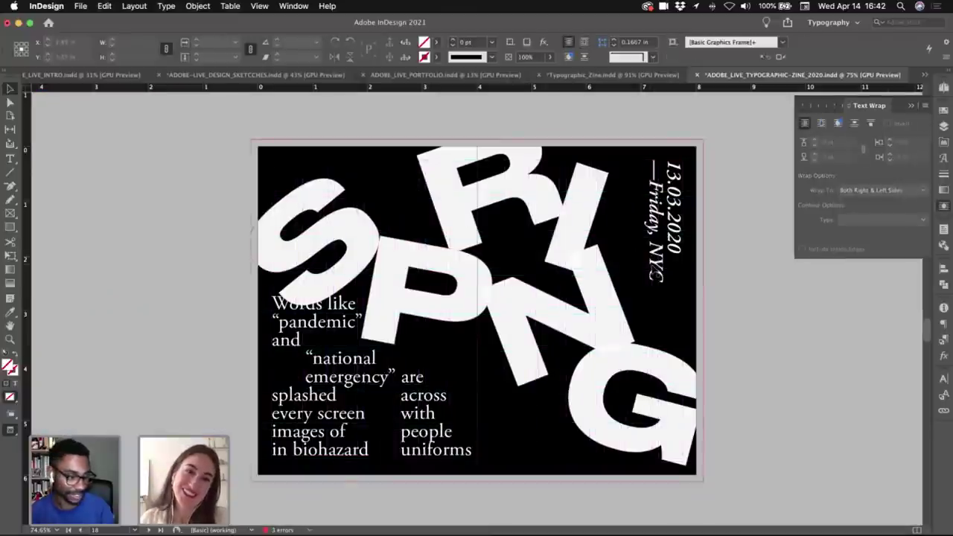
{"action": "left_click", "coordinate": [315, 187]}
{"action": "left_click", "coordinate": [821, 123]}
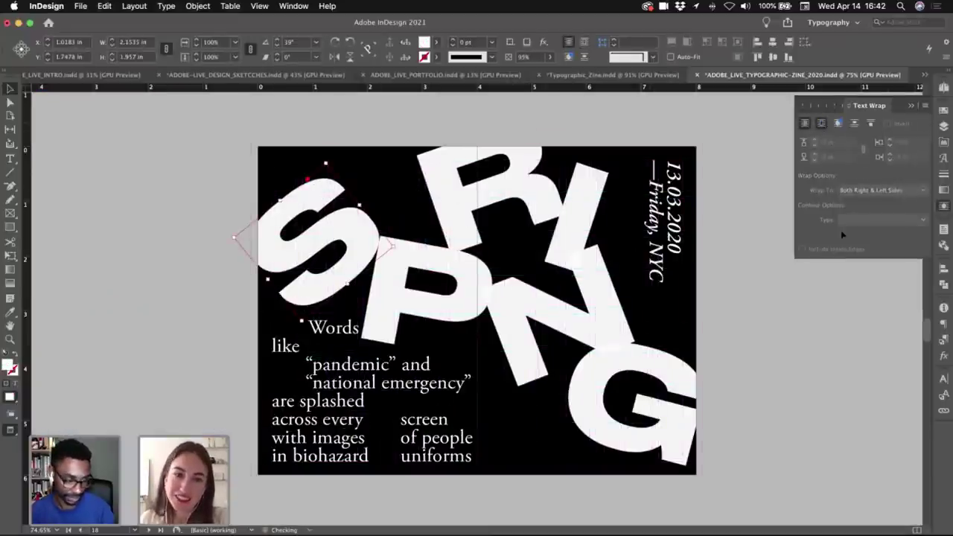
{"action": "left_click", "coordinate": [826, 323]}
- Extend the diary text frame upward behind the S and P and narrow it from its right side
{"action": "key", "text": "w"}
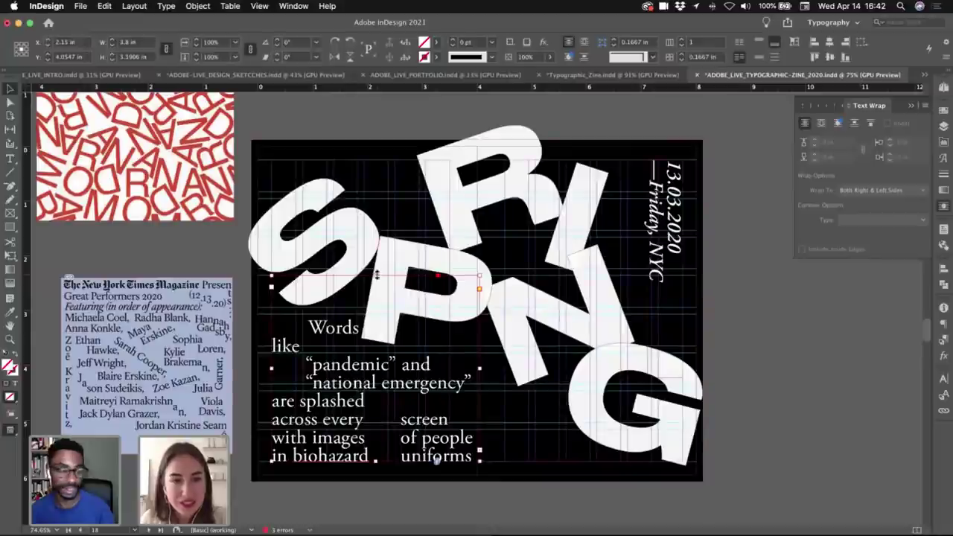
{"action": "left_click", "coordinate": [358, 340]}
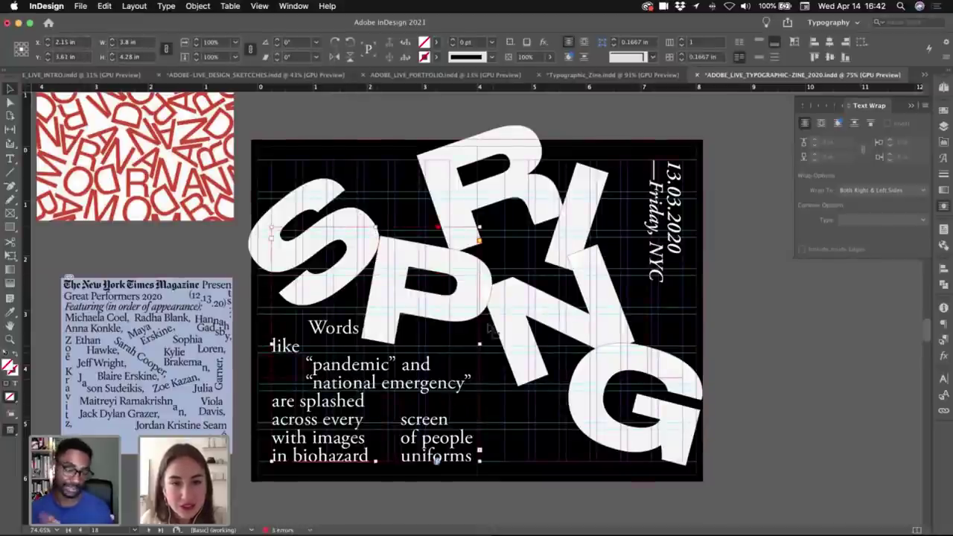
{"action": "left_click_drag", "start_coordinate": [479, 227], "coordinate": [449, 179]}
- Move the left wrap rectangle down and outward to about X 0.08 in, Y 4.23 in beside the diary text
{"action": "left_click", "coordinate": [259, 367]}
{"action": "mouse_move", "coordinate": [259, 367]}
{"action": "left_mouse_down"}
{"action": "mouse_move", "coordinate": [244, 367]}
{"action": "mouse_move", "coordinate": [260, 372]}
{"action": "mouse_move", "coordinate": [248, 383]}
{"action": "left_mouse_up"}
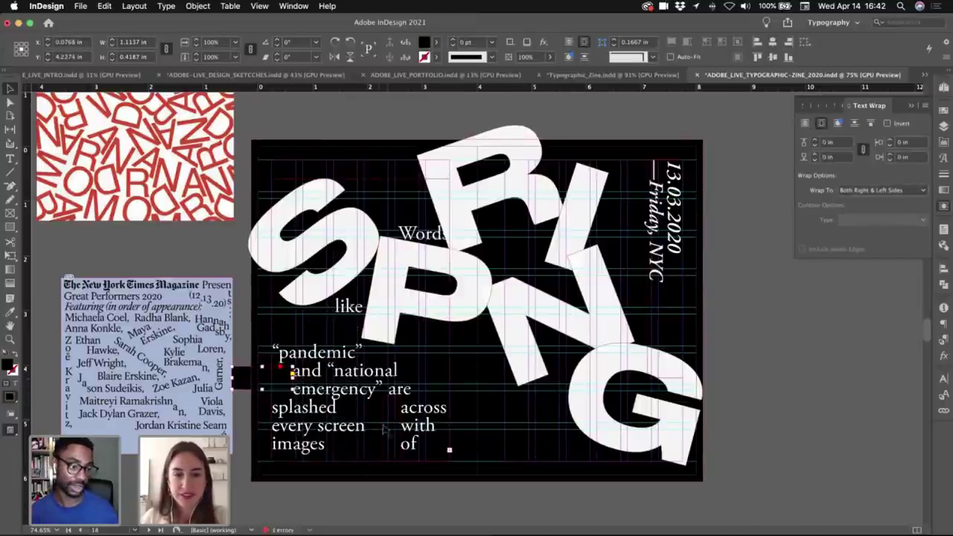
- Move the lower wrap rectangle down past the page's bottom edge to about X 2.33 in, Y 5.96 in and preview the spread
{"action": "left_click_drag", "start_coordinate": [384, 427], "coordinate": [385, 494]}
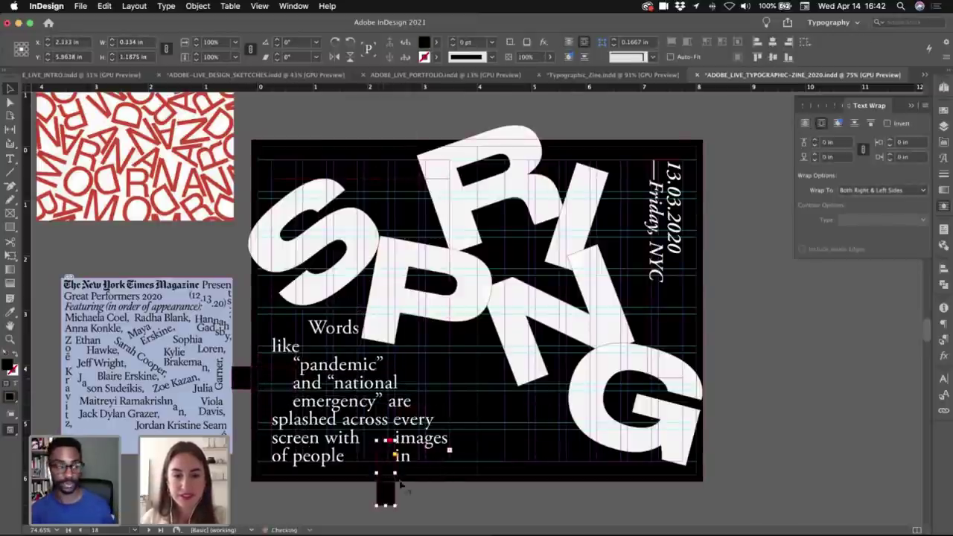
{"action": "left_click", "coordinate": [380, 316]}
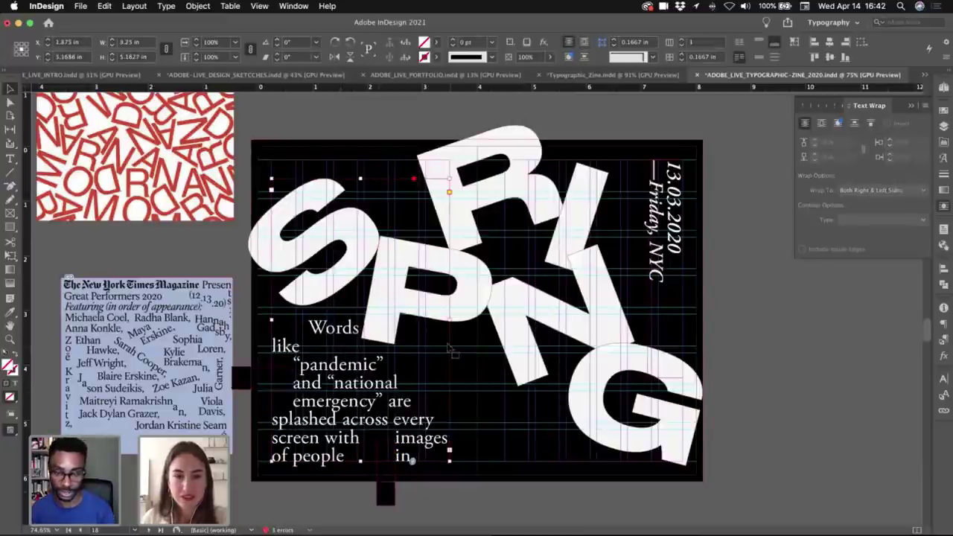
{"action": "key", "text": "w"}
{"action": "left_click", "coordinate": [802, 376]}
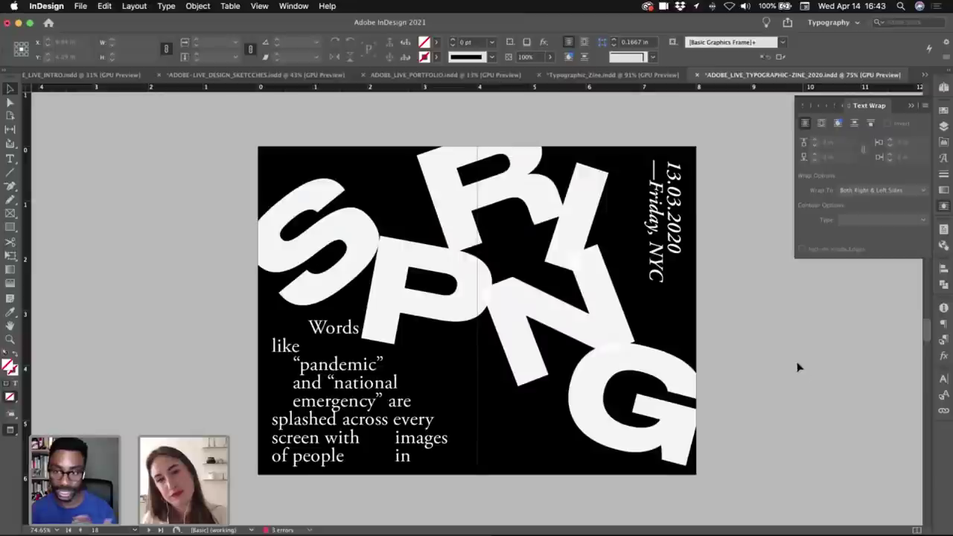
- Scale the vertical date heading down proportionally to about 2.35 in wide and 0.38 in high
{"action": "left_click", "coordinate": [655, 182]}
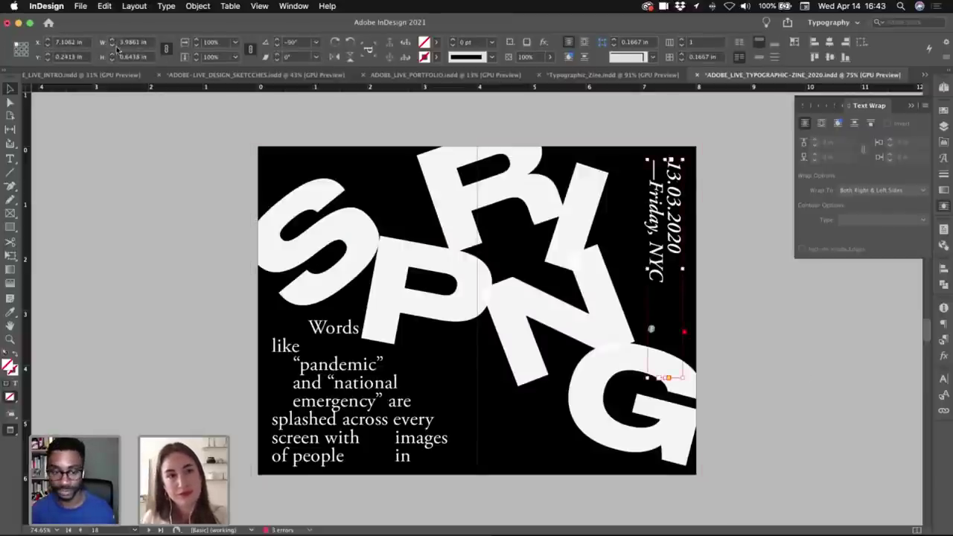
{"action": "left_click", "coordinate": [112, 46]}
{"action": "key", "text": "super+z"}
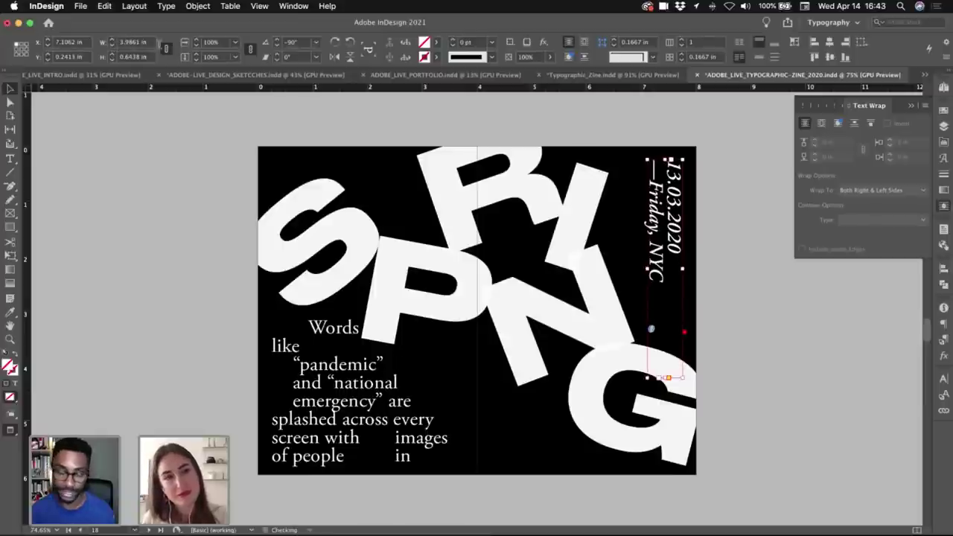
{"action": "left_click", "coordinate": [196, 46], "text": "shift"}
{"action": "left_click", "coordinate": [196, 45], "text": "shift"}
{"action": "left_click", "coordinate": [196, 45]}
{"action": "left_click", "coordinate": [197, 45]}
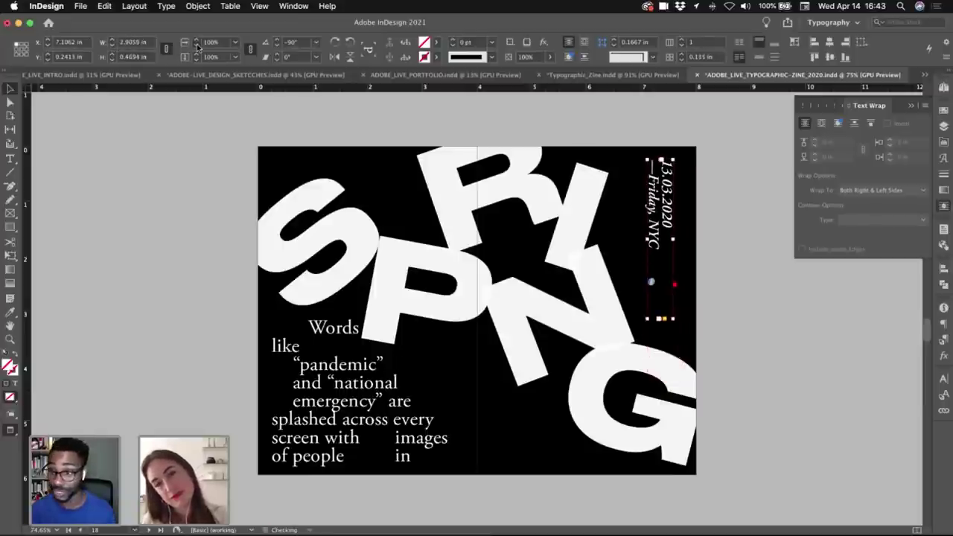
{"action": "left_click", "coordinate": [197, 45]}
{"action": "left_click", "coordinate": [196, 45]}
{"action": "left_click", "coordinate": [196, 45]}
{"action": "left_click", "coordinate": [196, 46]}
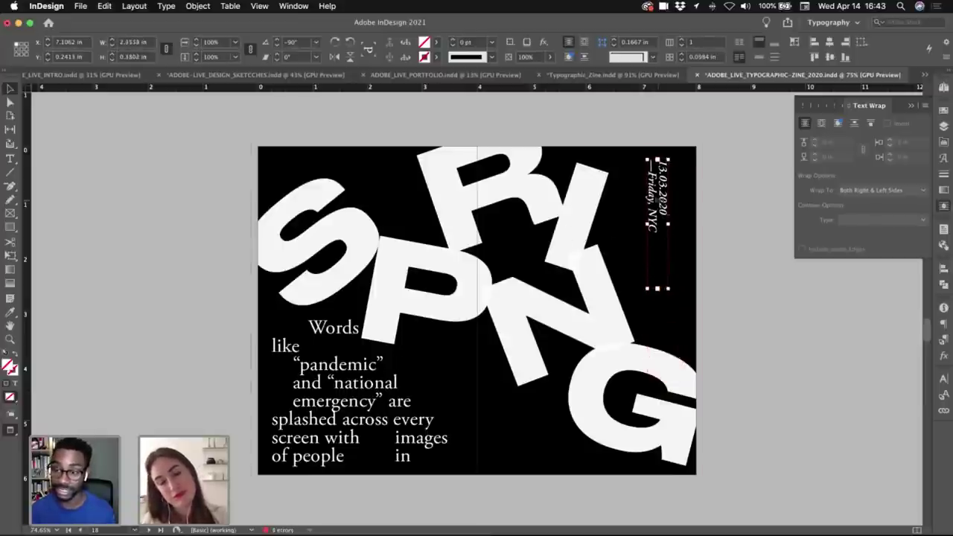
- Set all the date heading text to 14 pt with 16 pt leading
{"action": "double_click", "coordinate": [662, 208]}
{"action": "key", "text": "super+a"}
{"action": "left_click", "coordinate": [651, 186]}
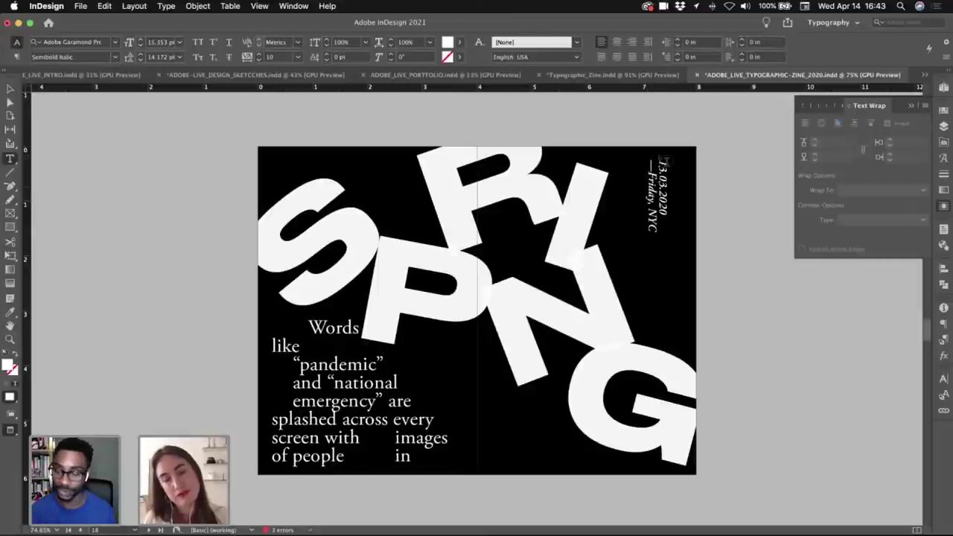
{"action": "key", "text": "super+a"}
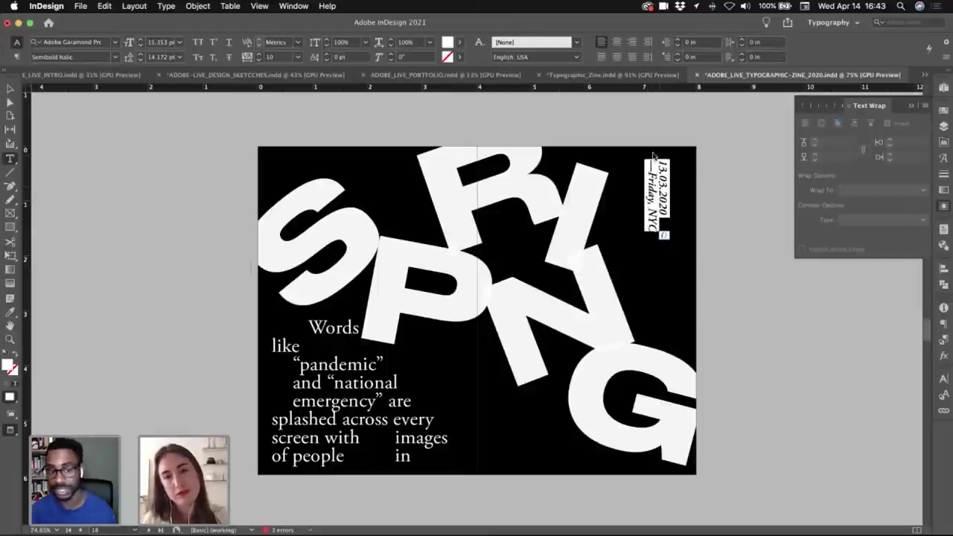
{"action": "left_click", "coordinate": [140, 45]}
{"action": "left_click", "coordinate": [140, 46]}
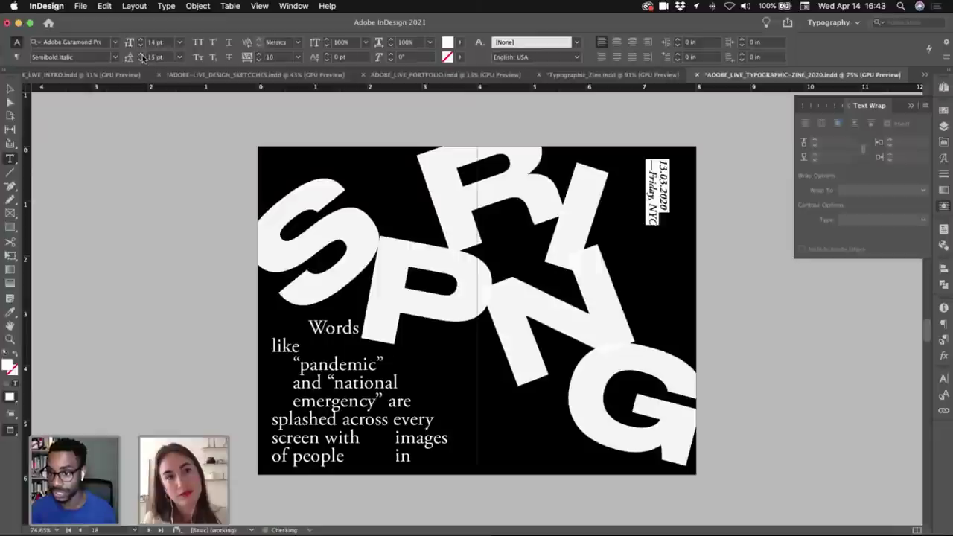
{"action": "left_click", "coordinate": [141, 55]}
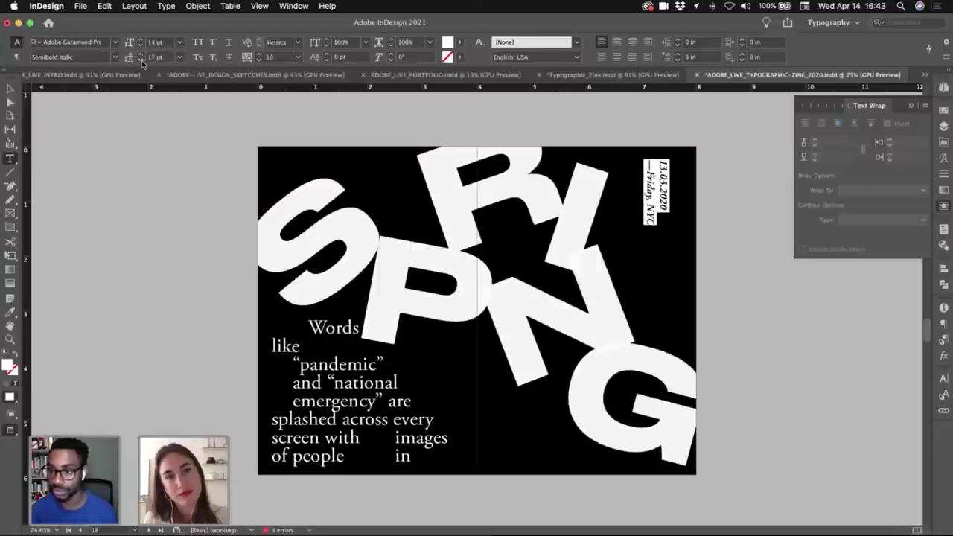
{"action": "key", "text": "Escape"}
{"action": "left_click", "coordinate": [711, 282]}
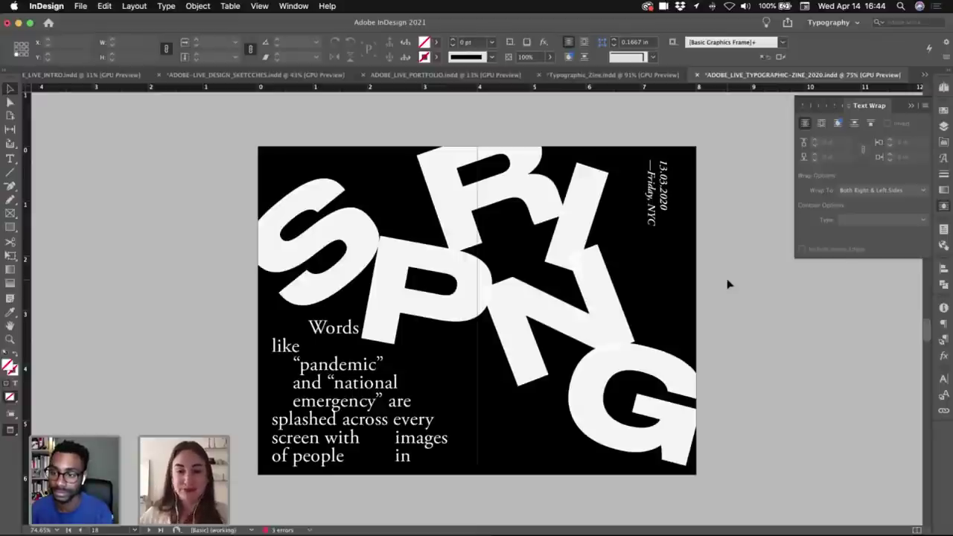
- Move both black wrap rectangles clear of the diary text, one onto the left pasteboard and one below the page, and preview the result
{"action": "key", "text": "w"}
{"action": "left_click", "coordinate": [326, 359]}
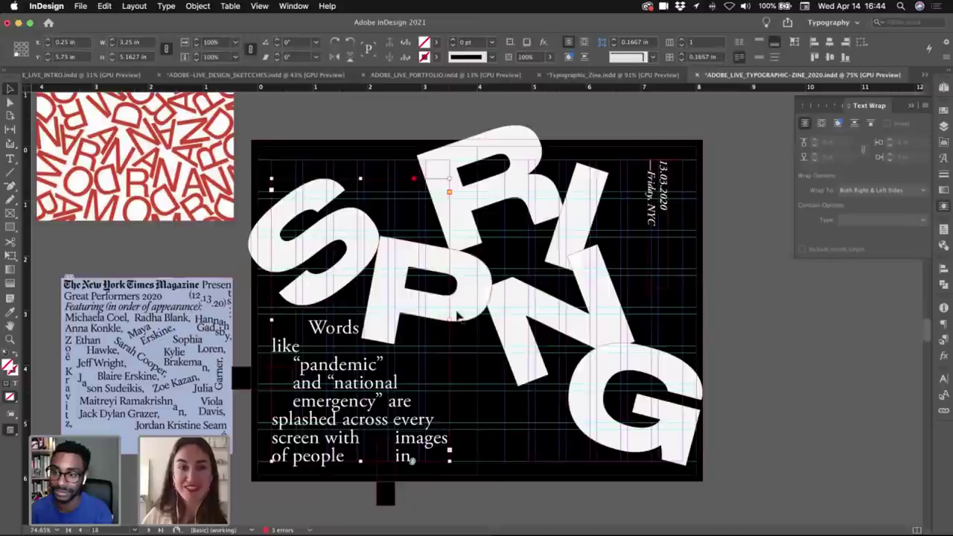
{"action": "key", "text": "w"}
{"action": "key", "text": "w"}
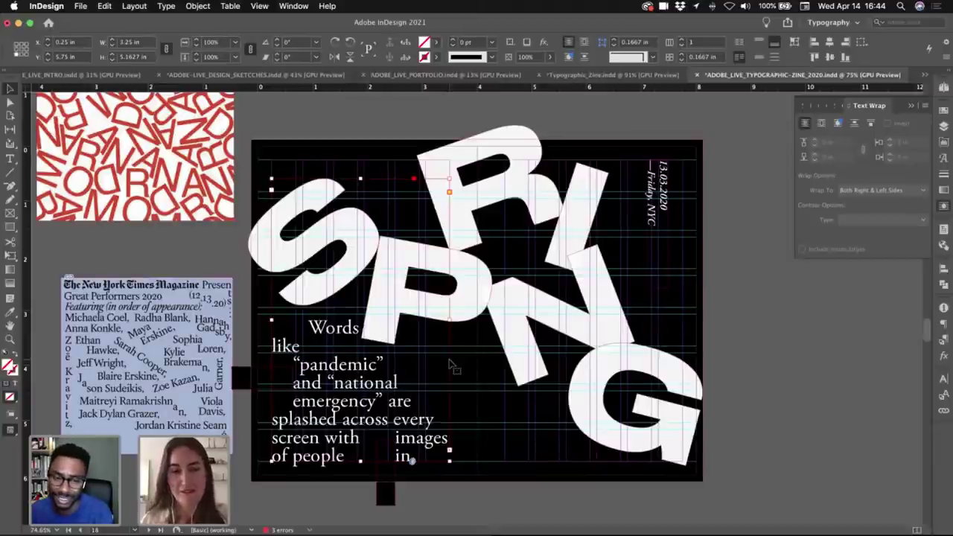
{"action": "left_click_drag", "start_coordinate": [236, 382], "coordinate": [143, 430]}
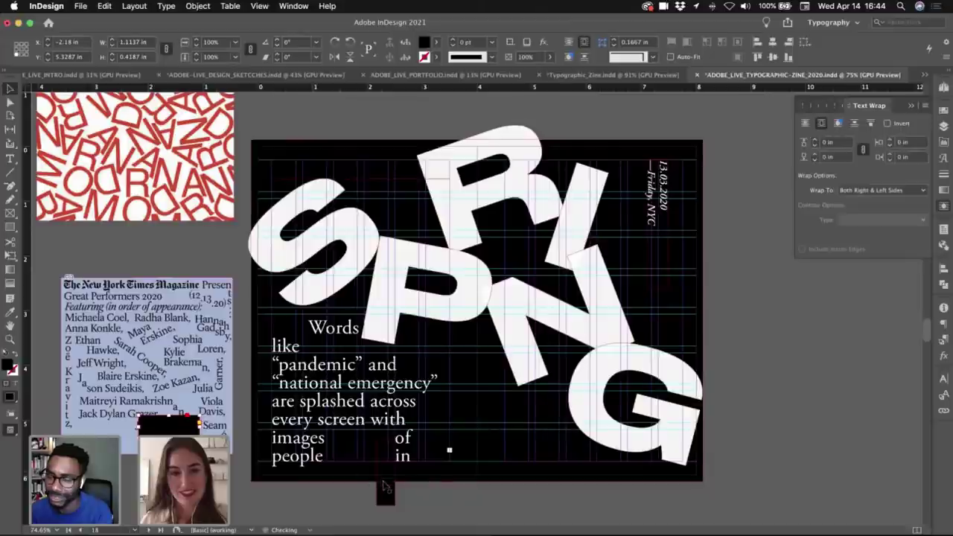
{"action": "left_click_drag", "start_coordinate": [385, 486], "coordinate": [422, 477]}
{"action": "key", "text": "w"}
{"action": "left_click", "coordinate": [387, 277]}
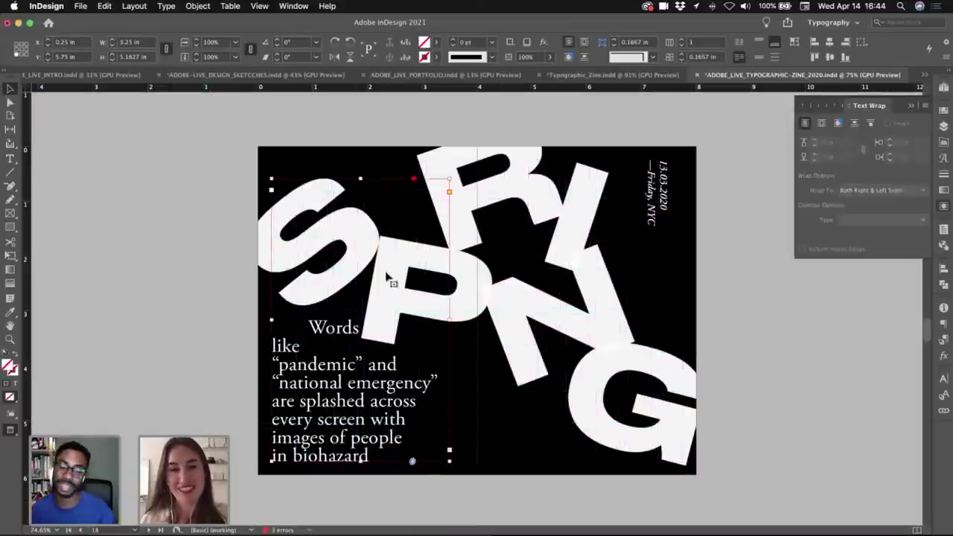
- Extend the diary text frame above the page's top edge to a height of about 6.16 in and preview the spread
{"action": "key", "text": "w"}
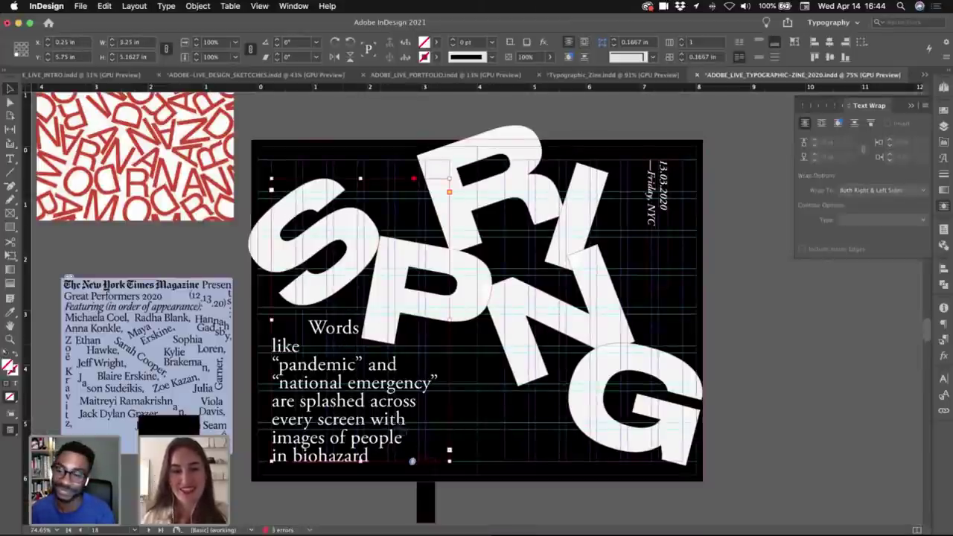
{"action": "left_click_drag", "start_coordinate": [360, 180], "coordinate": [356, 129]}
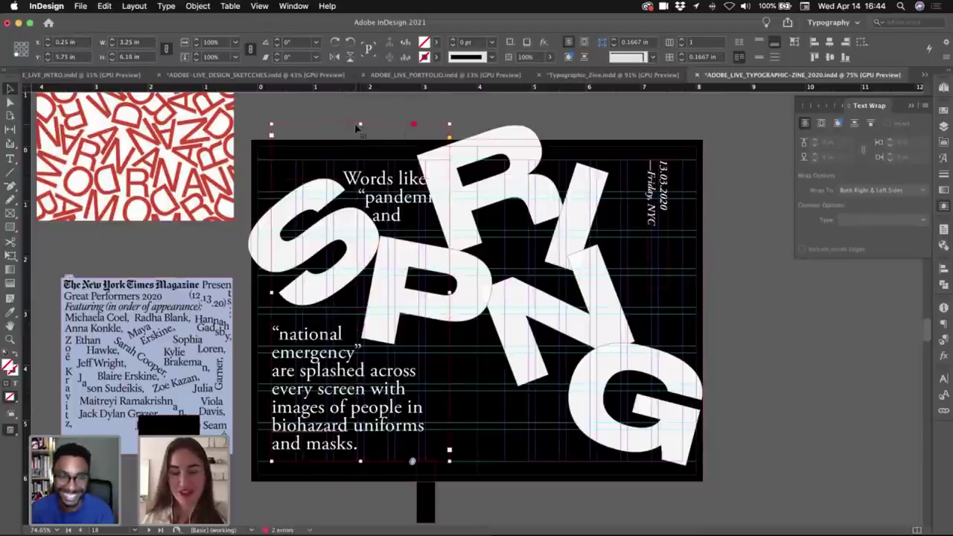
{"action": "left_click", "coordinate": [788, 320]}
{"action": "key", "text": "w"}
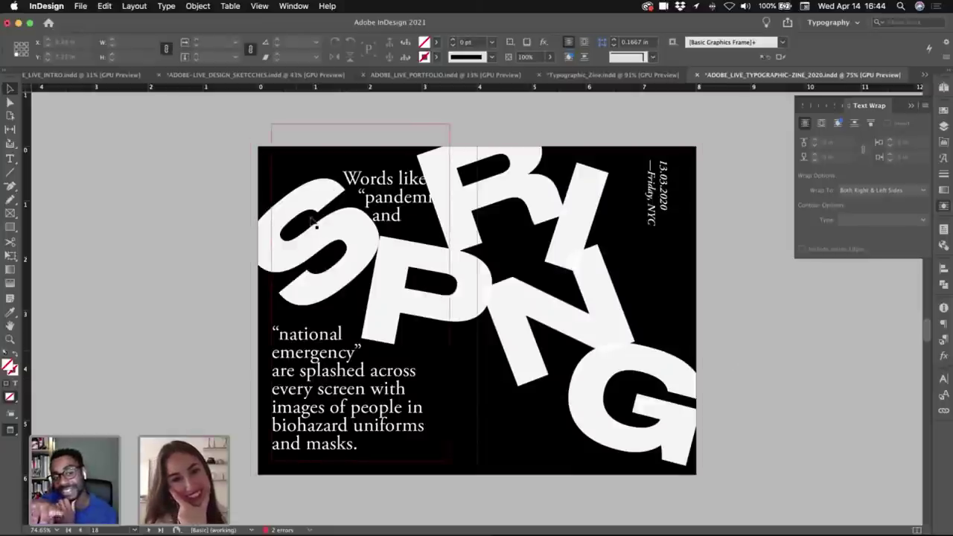
{"action": "left_click", "coordinate": [505, 194]}
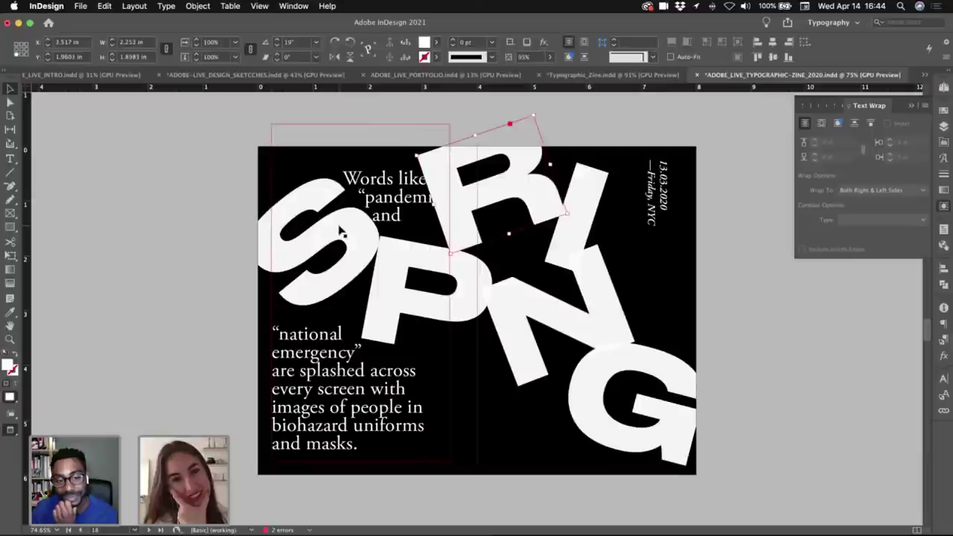
{"action": "left_click", "coordinate": [315, 192]}
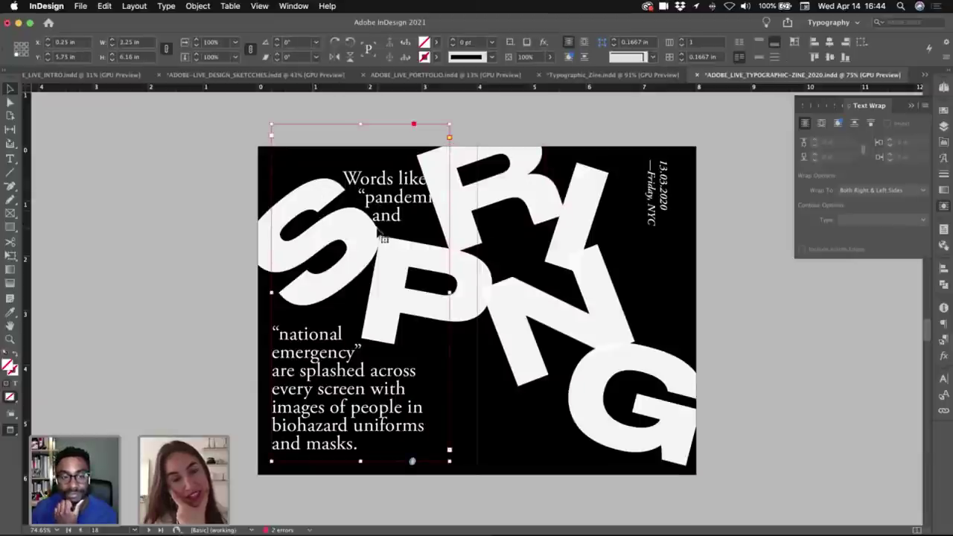
{"action": "left_click", "coordinate": [484, 194]}
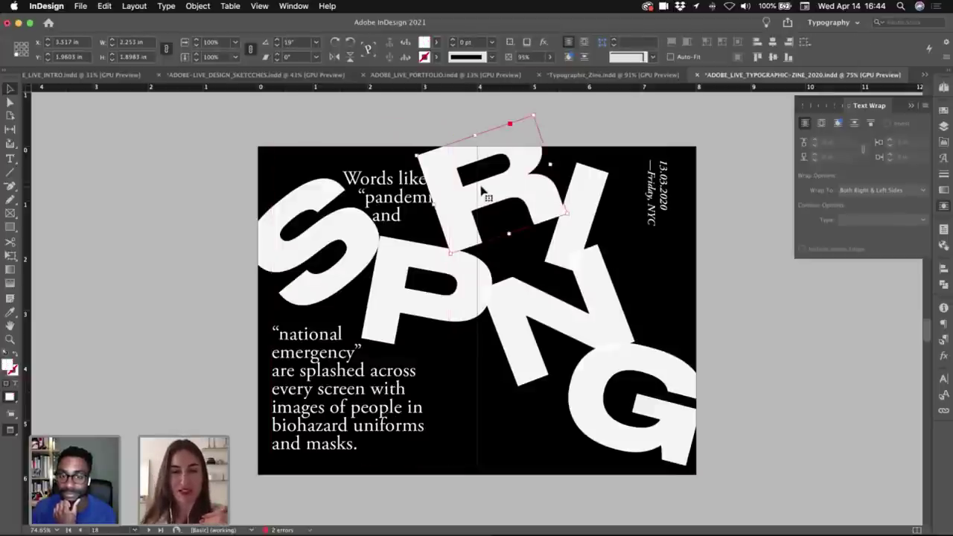
{"action": "left_click", "coordinate": [700, 254]}
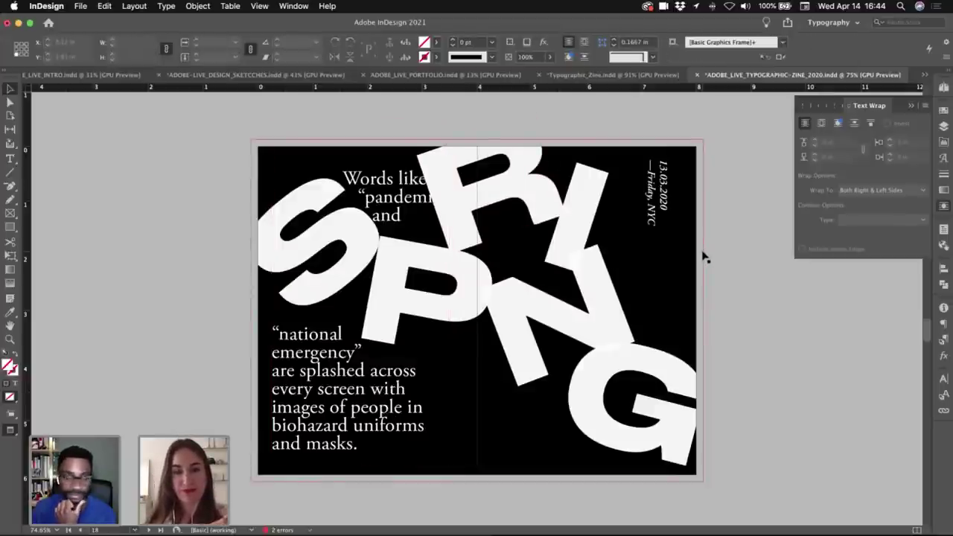
- Raise the bottom edge of the diary text frame to a frame height of about 5.96 in and preview the spread
{"action": "left_click", "coordinate": [451, 298]}
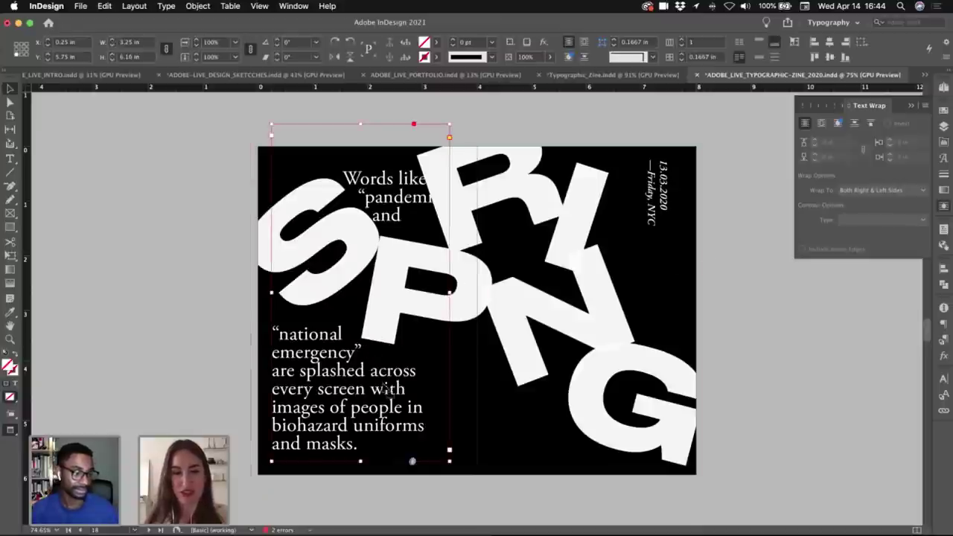
{"action": "scroll", "coordinate": [450, 302], "scroll_direction": "up", "scroll_amount": 1}
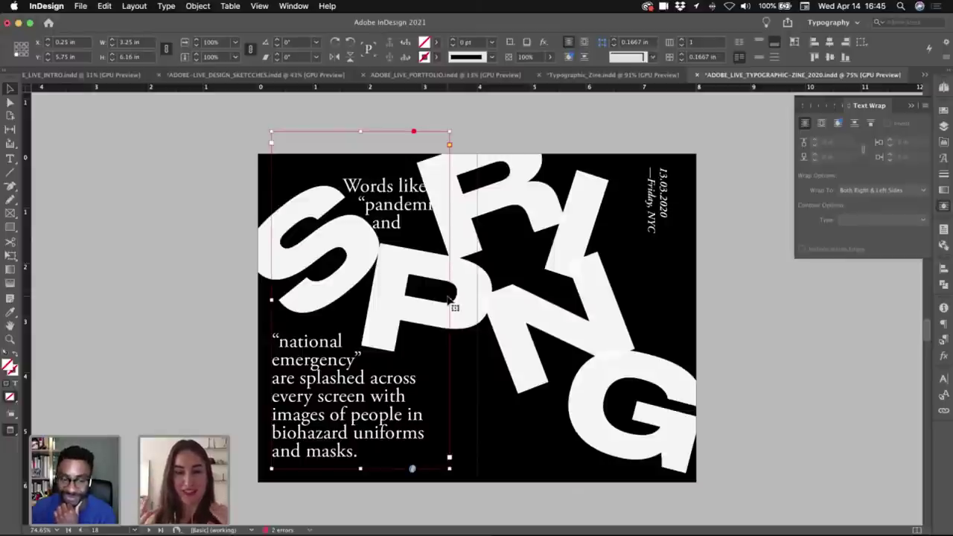
{"action": "key", "text": "w"}
{"action": "left_click_drag", "start_coordinate": [361, 469], "coordinate": [360, 458]}
{"action": "key", "text": "w"}
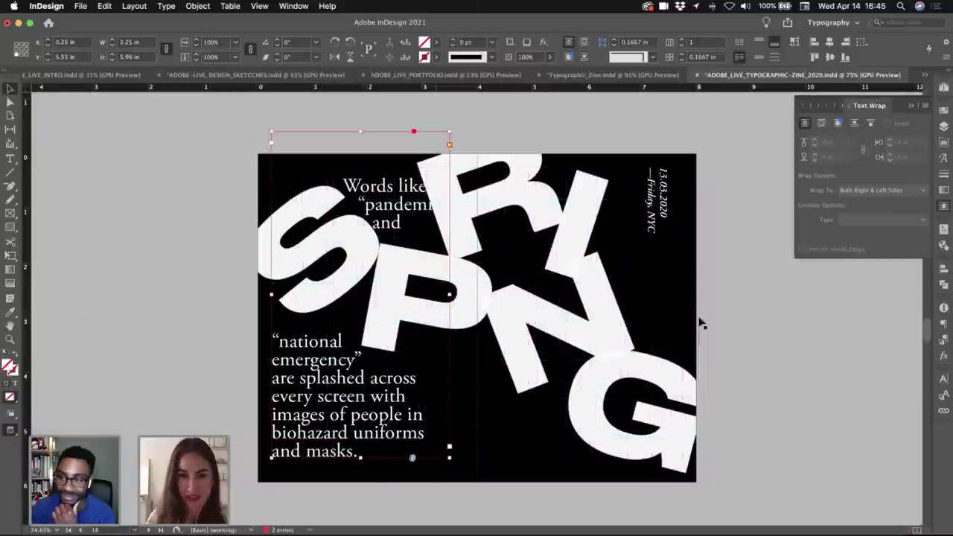
{"action": "left_click", "coordinate": [737, 297]}
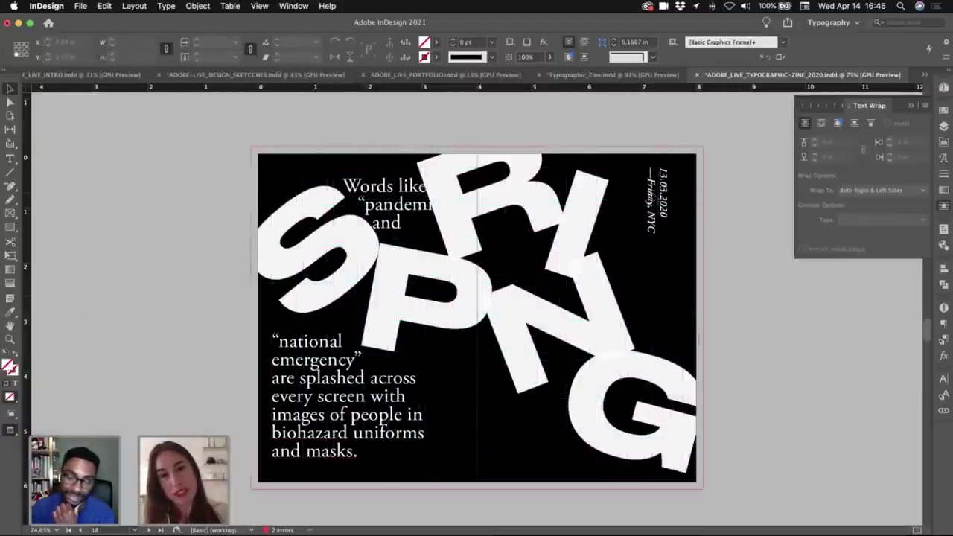
- Compare the type size and leading of the date heading with those of the diary text
{"action": "left_click", "coordinate": [658, 205]}
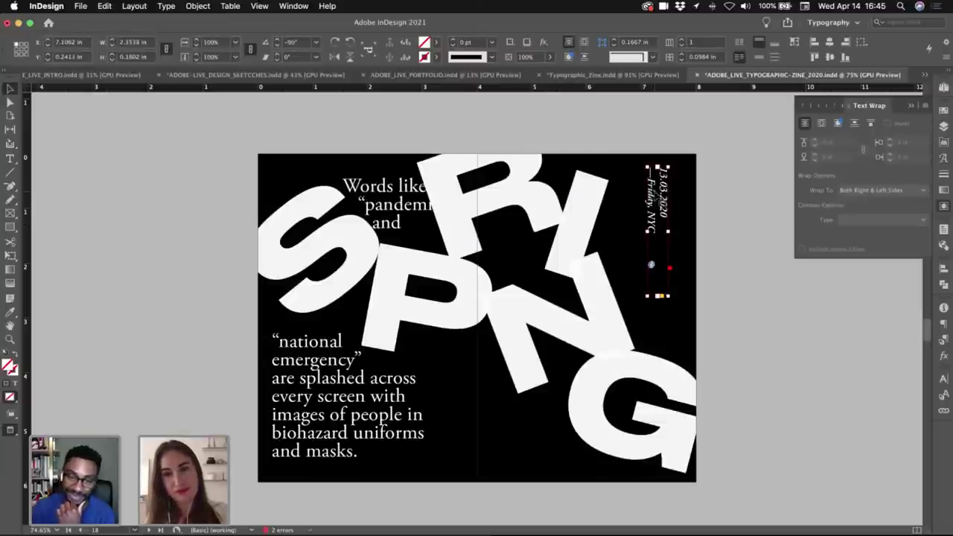
{"action": "key", "text": "w"}
{"action": "key", "text": "t"}
{"action": "key", "text": "super+a"}
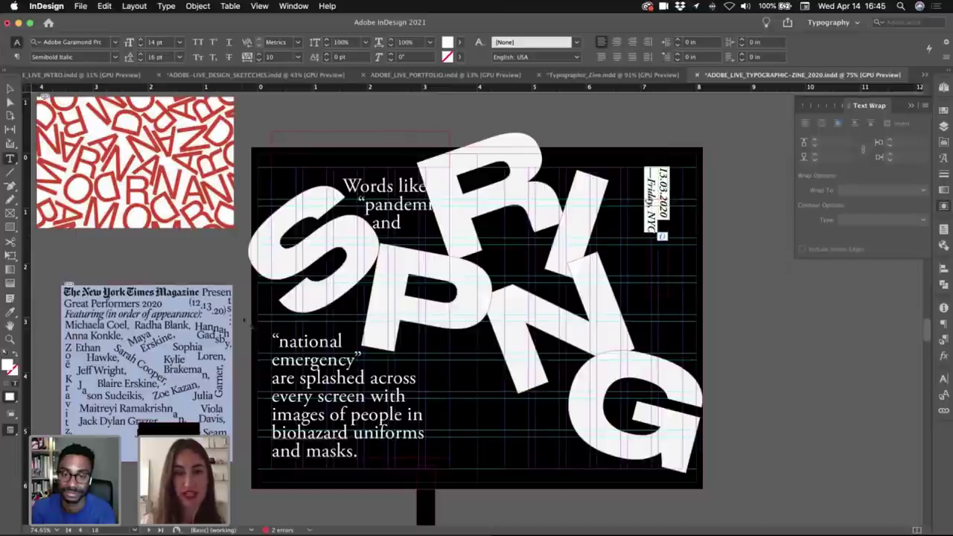
{"action": "left_click_drag", "start_coordinate": [318, 397], "coordinate": [350, 414]}
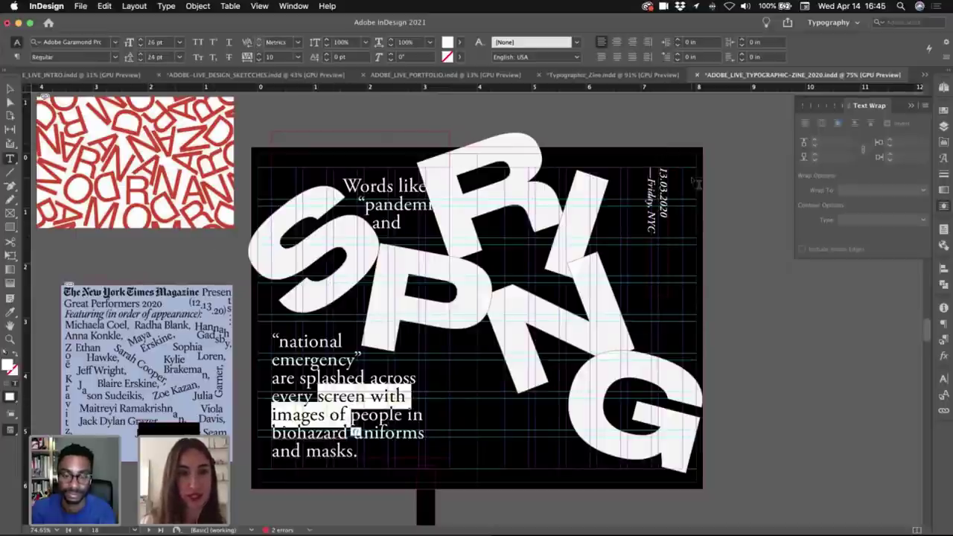
{"action": "left_click", "coordinate": [662, 236]}
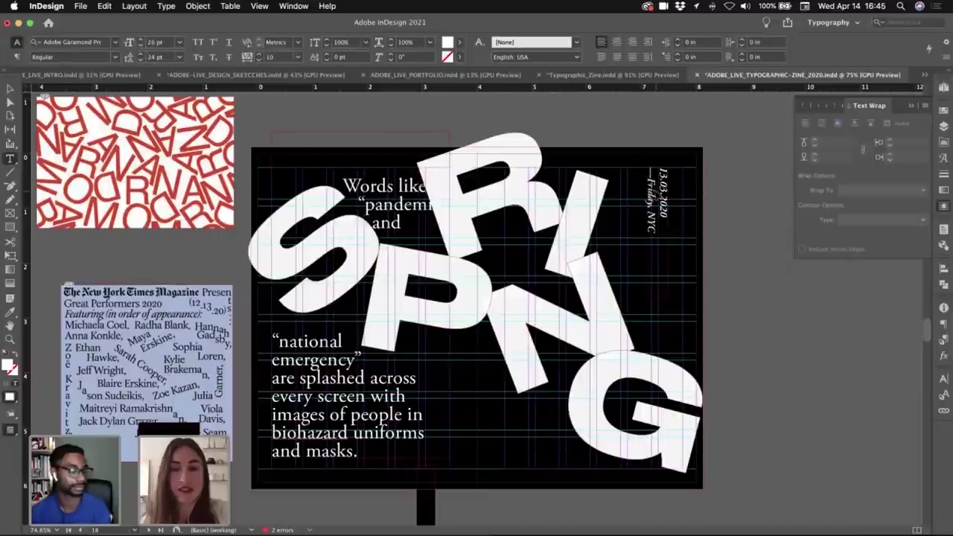
{"action": "key", "text": "super+a"}
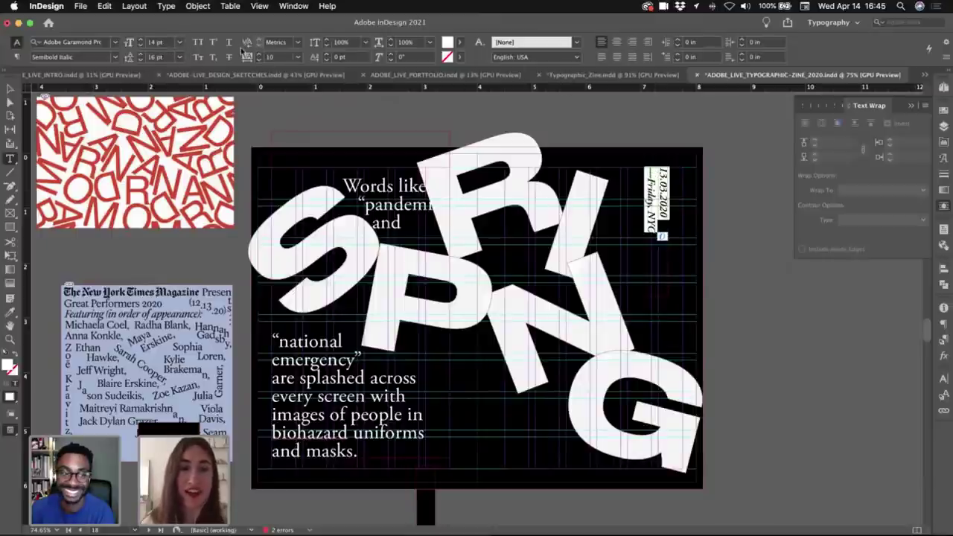
- Scale the date heading frame down proportionally to about 1.91 in wide and 0.31 in high
{"action": "key", "text": "Escape"}
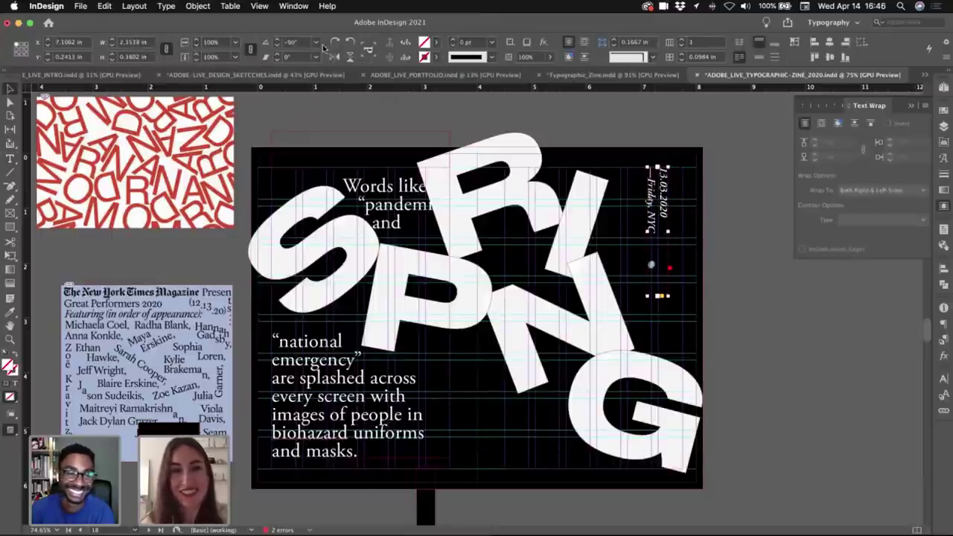
{"action": "left_click", "coordinate": [196, 45]}
{"action": "left_click", "coordinate": [196, 45]}
{"action": "left_click", "coordinate": [195, 45]}
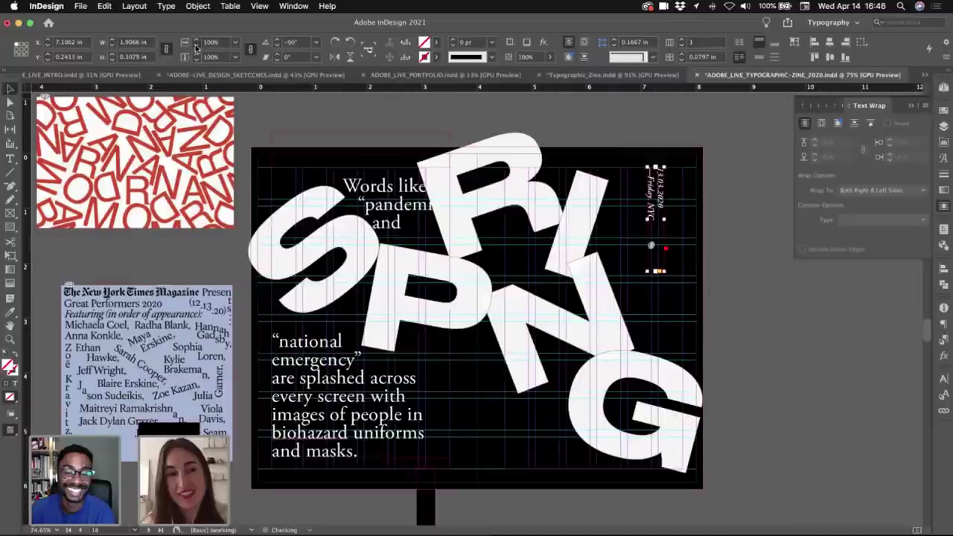
- Set the date heading's type size to 10 pt and scale its frame down to about 1.72 in wide and 0.28 in high
{"action": "double_click", "coordinate": [656, 187]}
{"action": "key", "text": "super+a"}
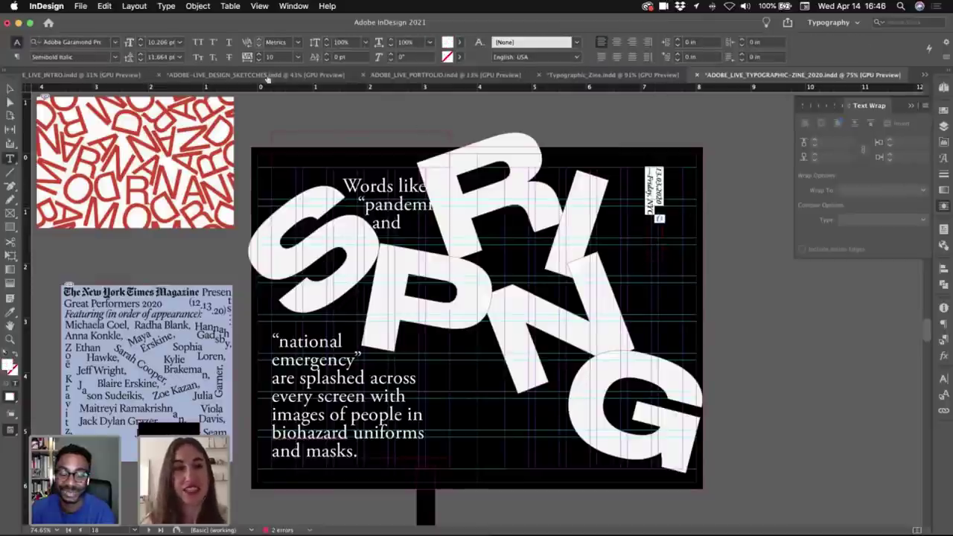
{"action": "left_click", "coordinate": [140, 45]}
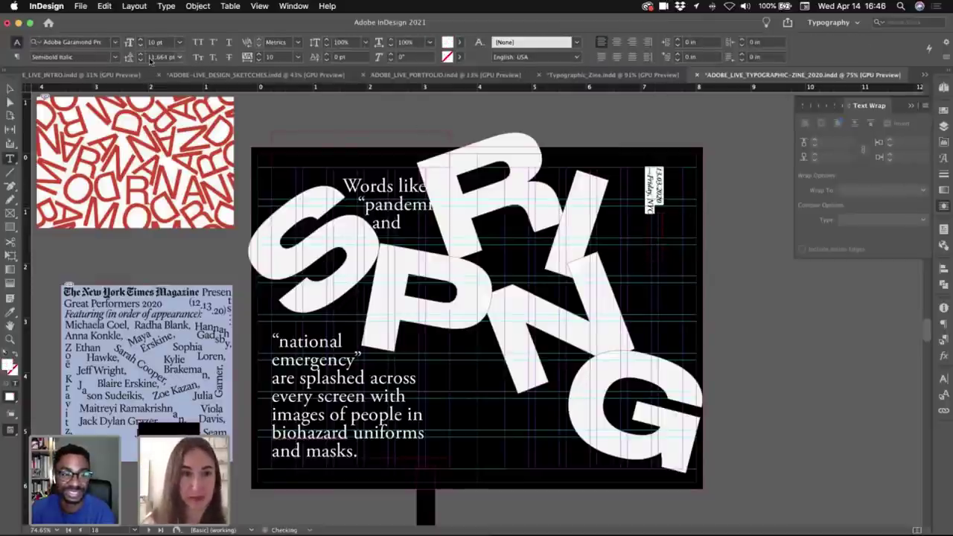
{"action": "left_click", "coordinate": [10, 87]}
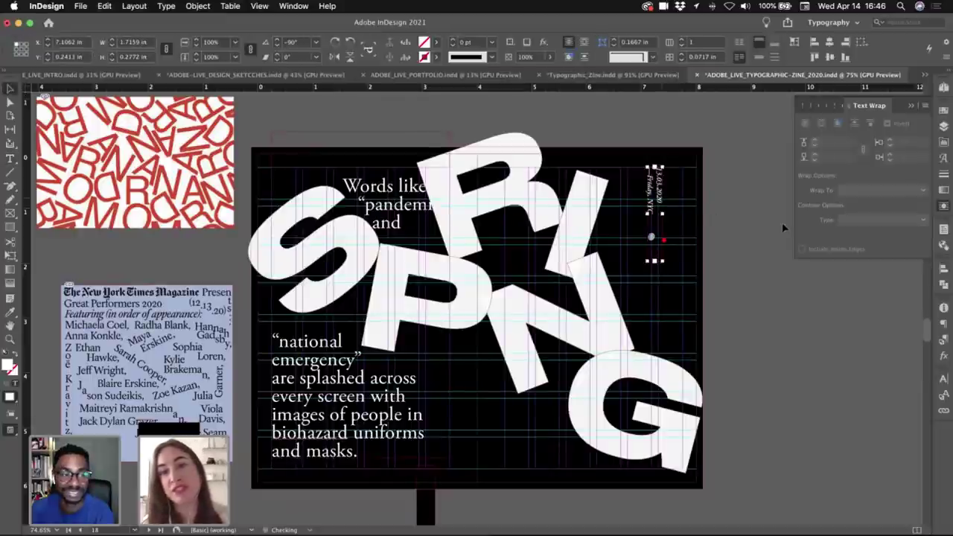
- Move the date heading toward the spread's outer edge, to an X position of about 7.47 in, and preview the spread
{"action": "left_click_drag", "start_coordinate": [658, 186], "coordinate": [680, 184]}
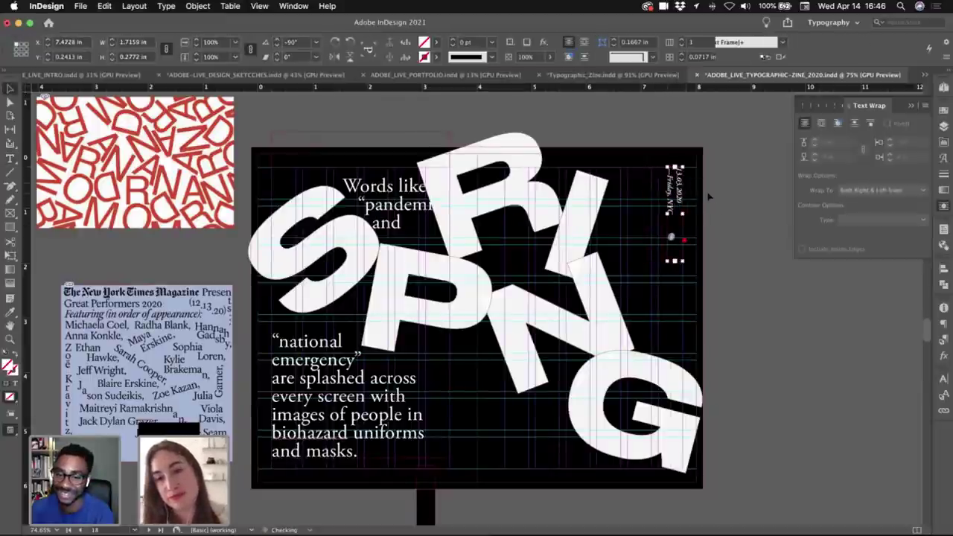
{"action": "left_click", "coordinate": [736, 202]}
{"action": "key", "text": "w"}
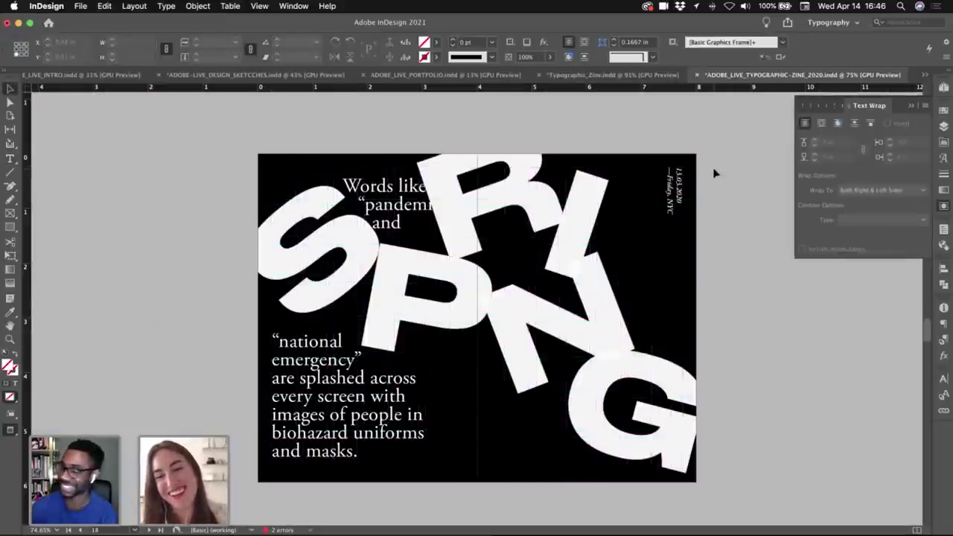
{"action": "key", "text": "w"}
- Align the top of the date heading frame with the margin at Y 0.25 in and preview the whole spread
{"action": "scroll", "coordinate": [697, 162], "scroll_direction": "up", "scroll_amount": 10}
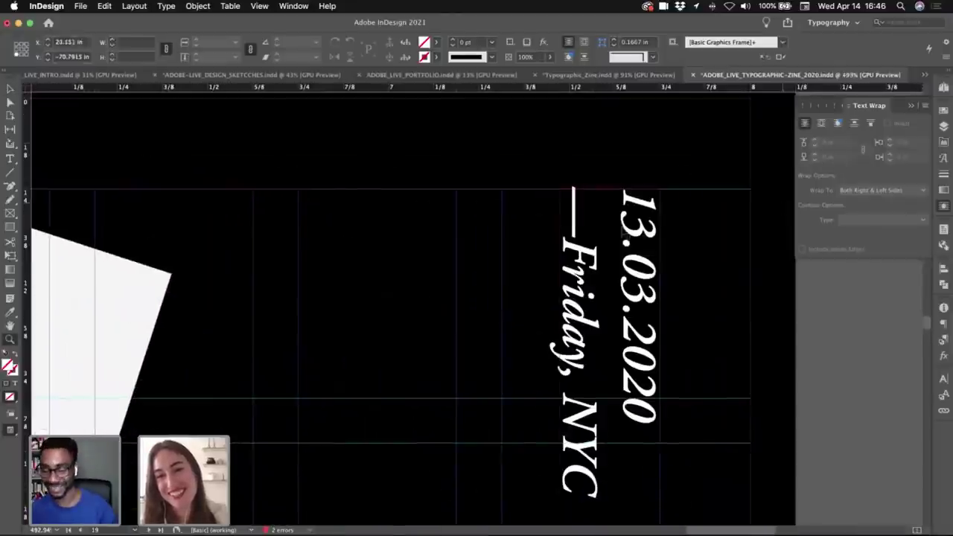
{"action": "left_click", "coordinate": [649, 237]}
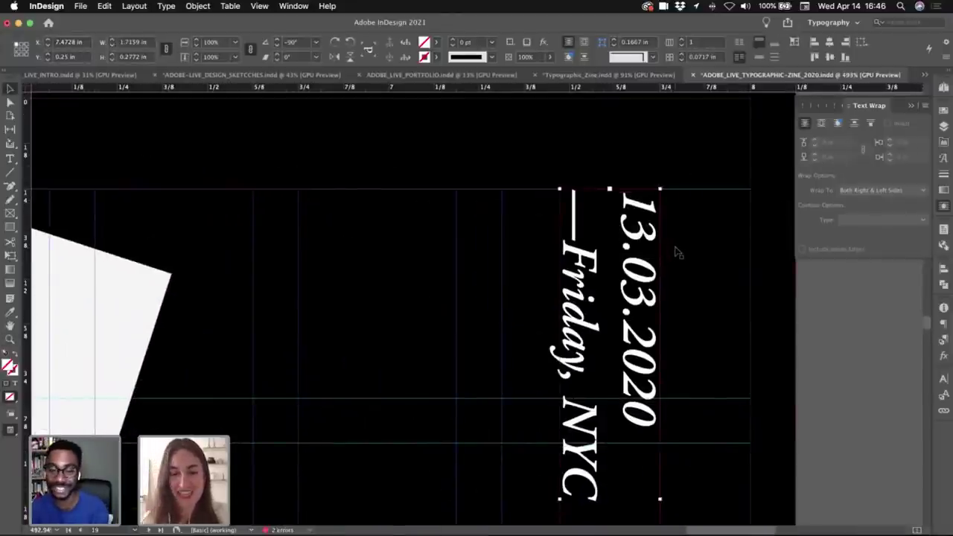
{"action": "scroll", "coordinate": [707, 303], "scroll_direction": "down", "scroll_amount": 10}
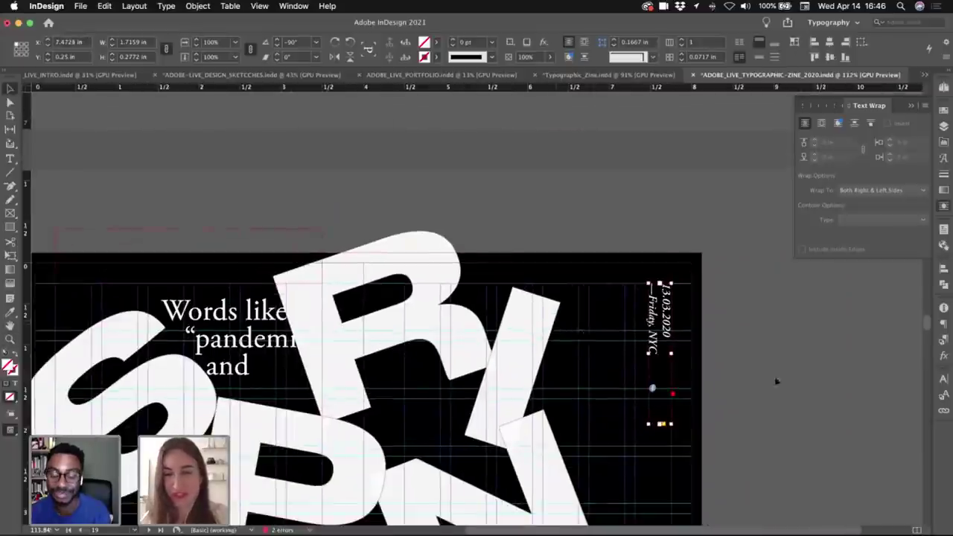
{"action": "left_click", "coordinate": [724, 283]}
{"action": "scroll", "coordinate": [724, 283], "scroll_direction": "down", "scroll_amount": 5}
{"action": "left_click_drag", "start_coordinate": [711, 343], "coordinate": [694, 309]}
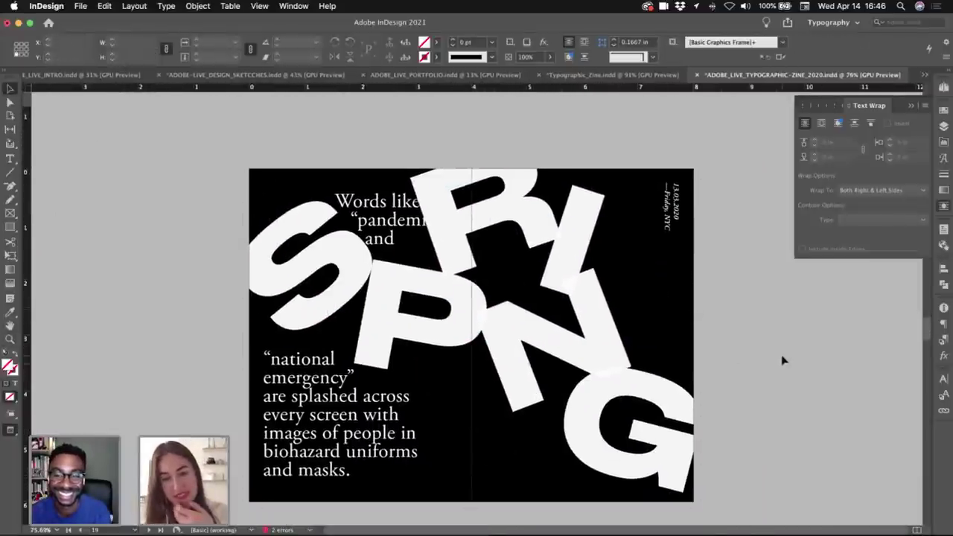
{"action": "key", "text": "w"}
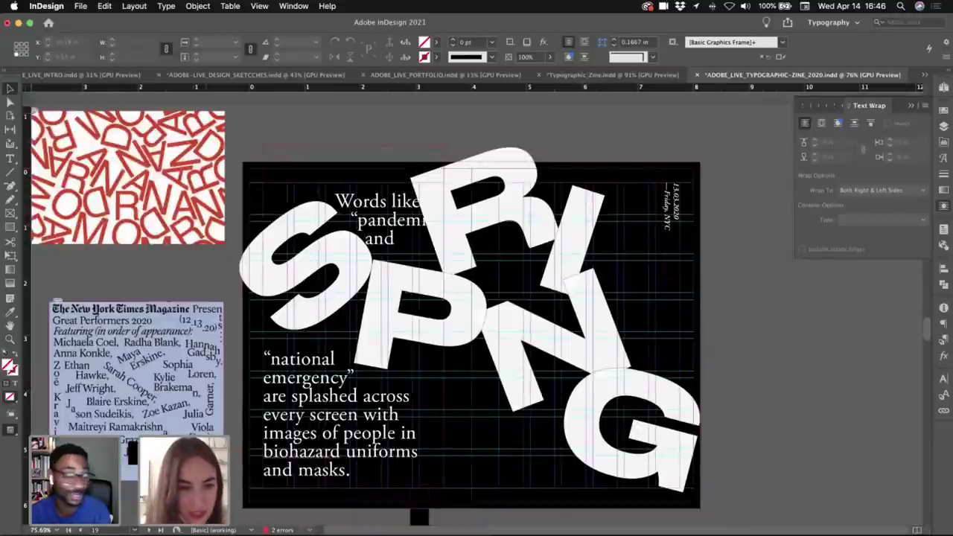
- Move the black text-wrap rectangle from below the page into the lower diary text and preview the reflow
{"action": "left_click_drag", "start_coordinate": [423, 511], "coordinate": [359, 459]}
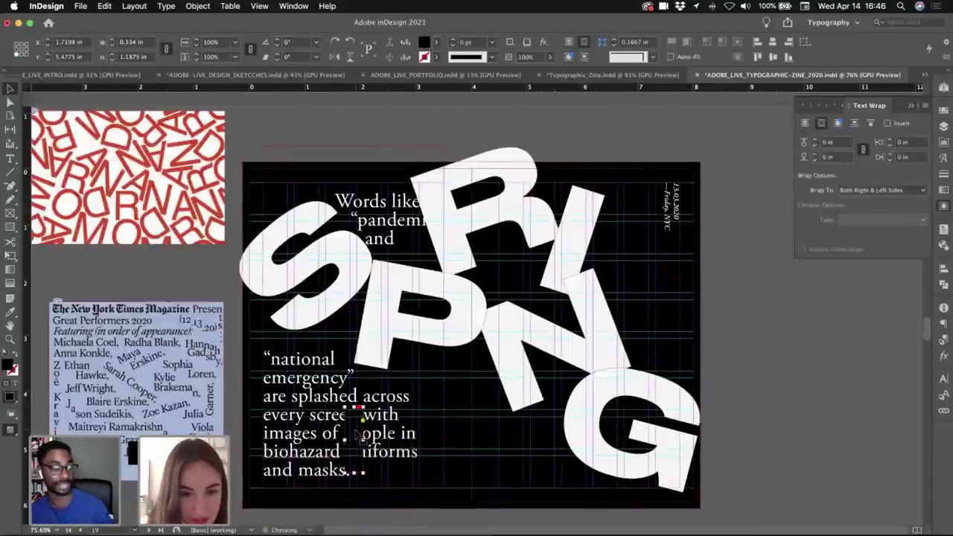
{"action": "key", "text": "w"}
{"action": "key", "text": "w"}
{"action": "left_click", "coordinate": [357, 440]}
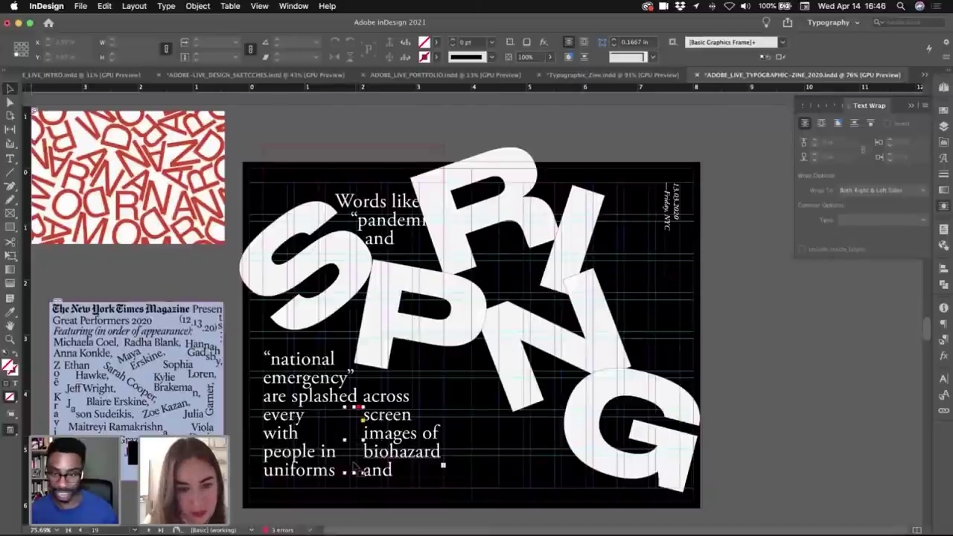
- Shorten the text-wrap rectangle to a height of 0.62 in and preview the spread
{"action": "left_click_drag", "start_coordinate": [354, 472], "coordinate": [352, 442]}
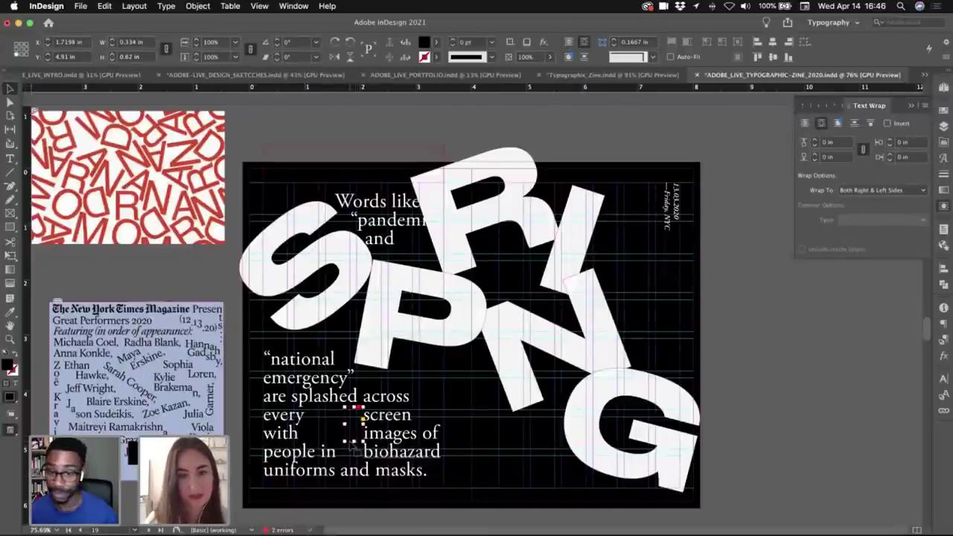
{"action": "left_click", "coordinate": [829, 399]}
{"action": "key", "text": "w"}
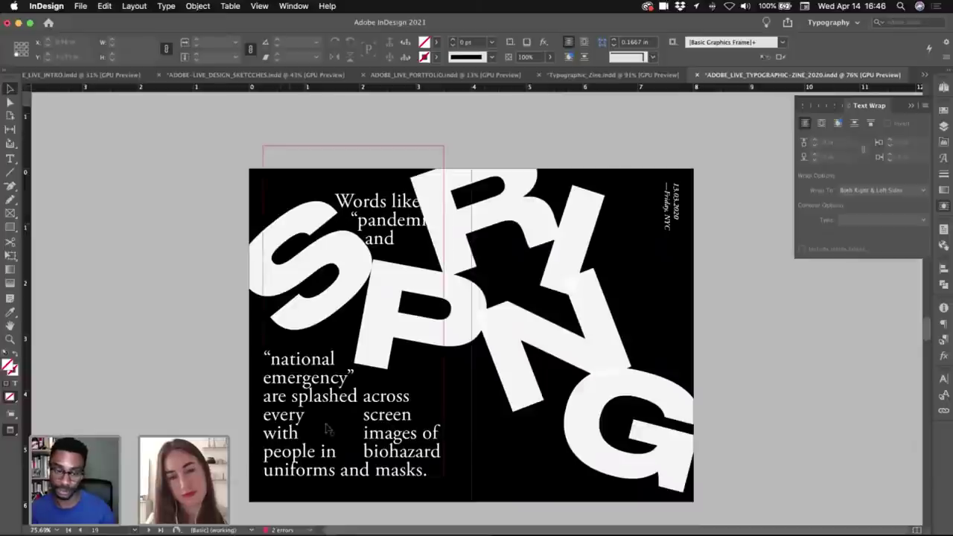
- Move the text-wrap rectangle up so it splits the three diary lines below "emergency", and preview the spread
{"action": "left_click", "coordinate": [355, 423]}
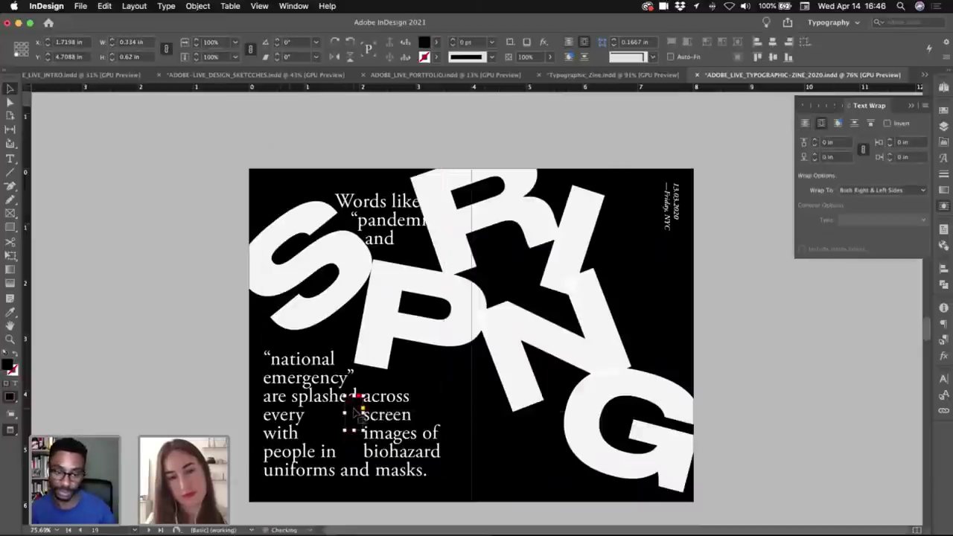
{"action": "left_click_drag", "start_coordinate": [354, 423], "coordinate": [354, 405]}
{"action": "left_click", "coordinate": [811, 397]}
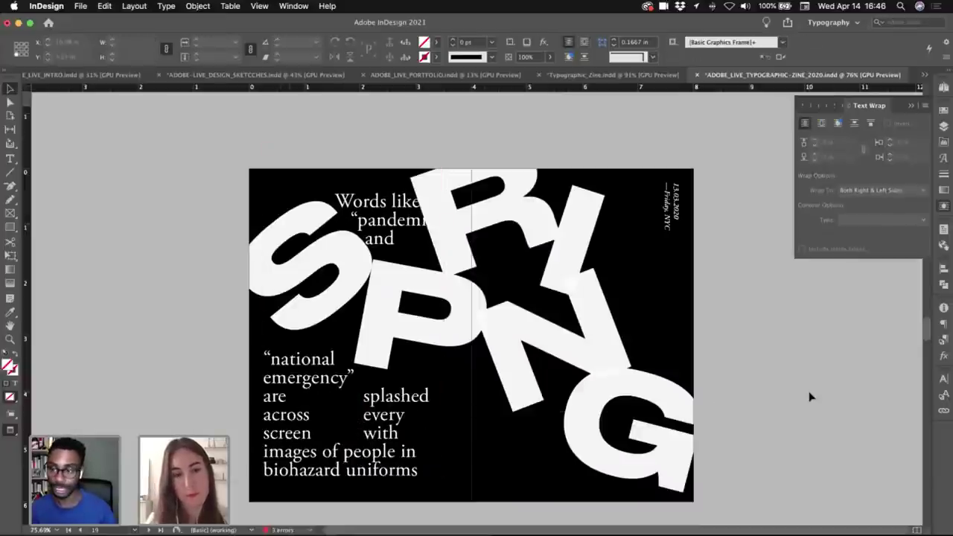
{"action": "key", "text": "w"}
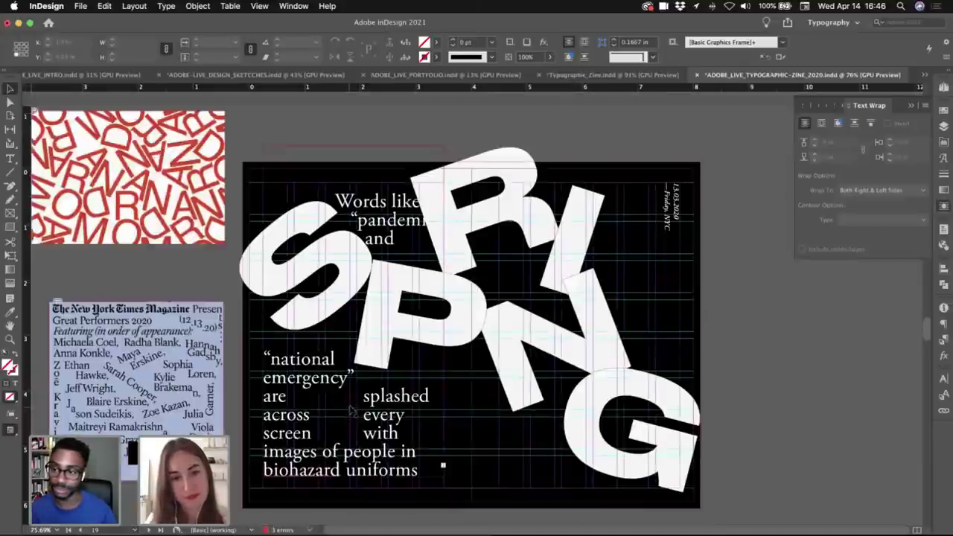
- Try the text-wrap rectangle at about 0.11 in high beneath the foot of the letter P
{"action": "left_click_drag", "start_coordinate": [350, 410], "coordinate": [364, 381]}
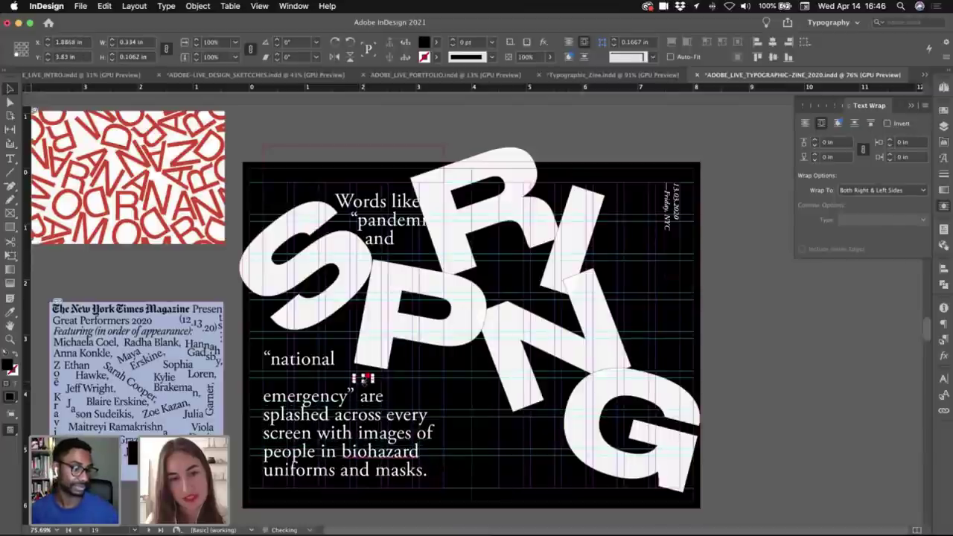
{"action": "left_click", "coordinate": [749, 422]}
{"action": "left_click", "coordinate": [363, 378]}
- Place the text-wrap rectangle at about 0.33 in high on the two lines below "are splashed across" and preview the spread
{"action": "left_click_drag", "start_coordinate": [365, 381], "coordinate": [354, 421]}
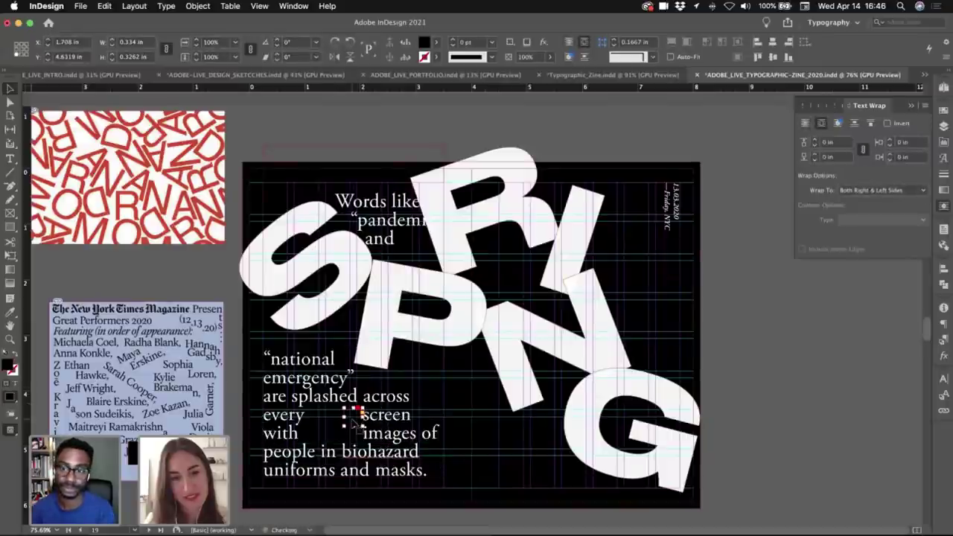
{"action": "key", "text": "w"}
{"action": "left_click", "coordinate": [173, 411]}
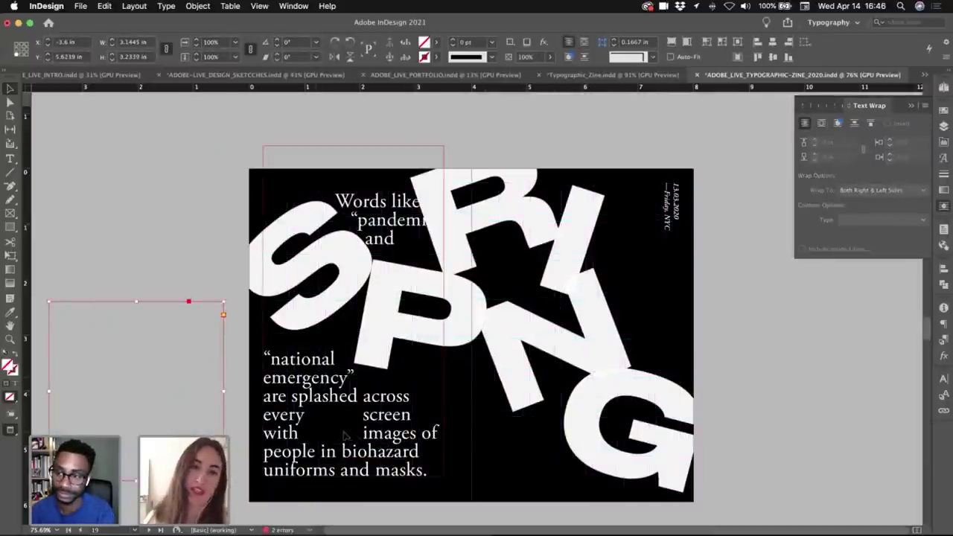
{"action": "key", "text": "w"}
- Raise the text-wrap rectangle by about one line so it splits the two lines directly below "emergency", and preview the spread
{"action": "left_click_drag", "start_coordinate": [352, 418], "coordinate": [350, 403]}
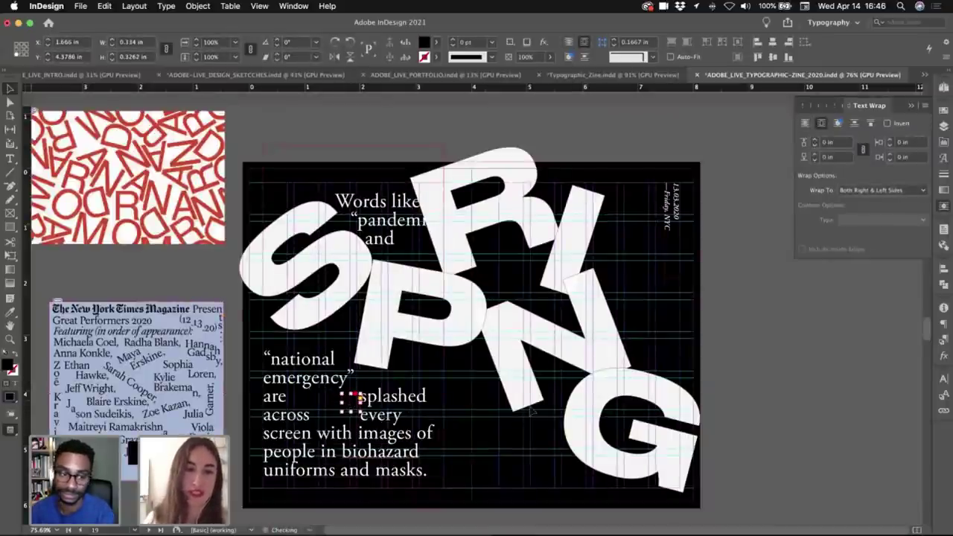
{"action": "key", "text": "w"}
{"action": "left_click", "coordinate": [762, 394]}
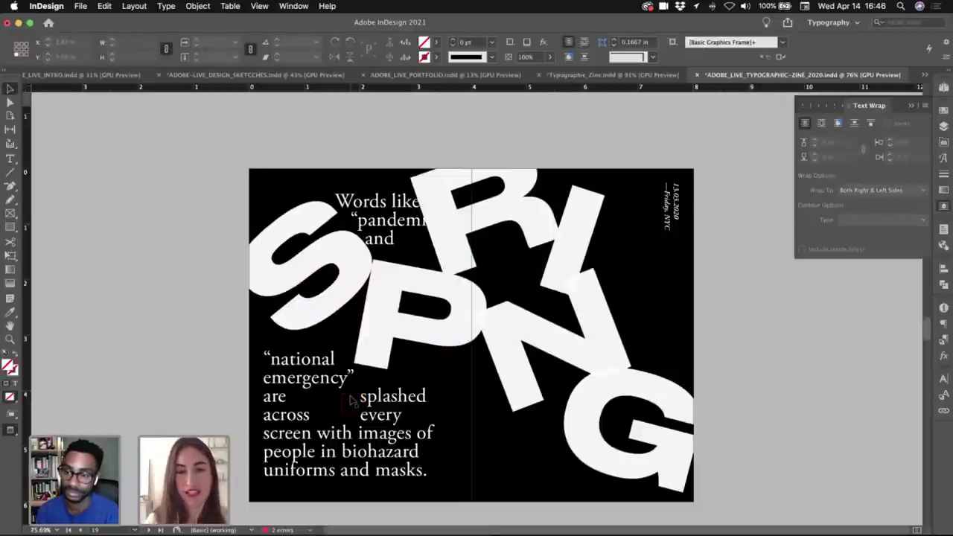
{"action": "key", "text": "w"}
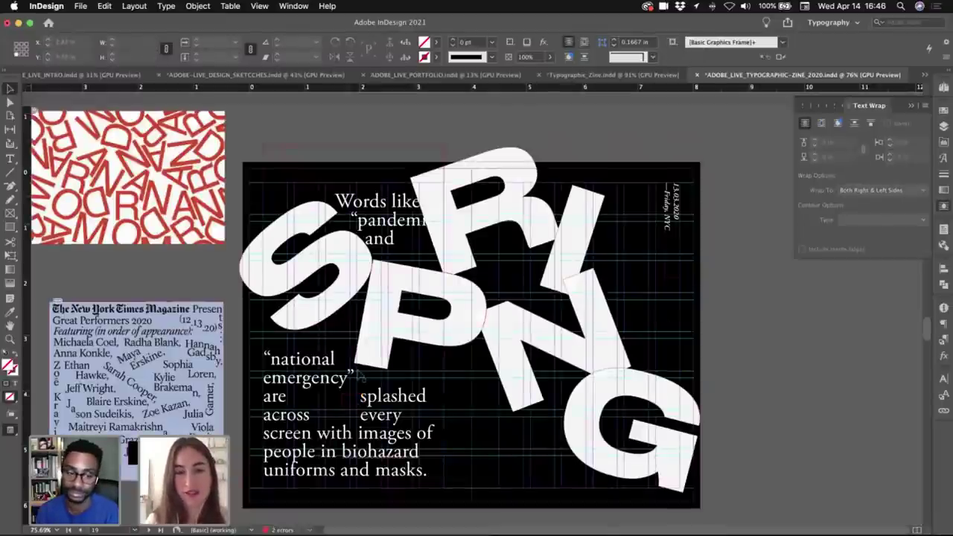
- Switch to ADOBE-LIVE_DESIGN_CONTENT.indd and look over the full diary text as whole pages
{"action": "left_click", "coordinate": [924, 75]}
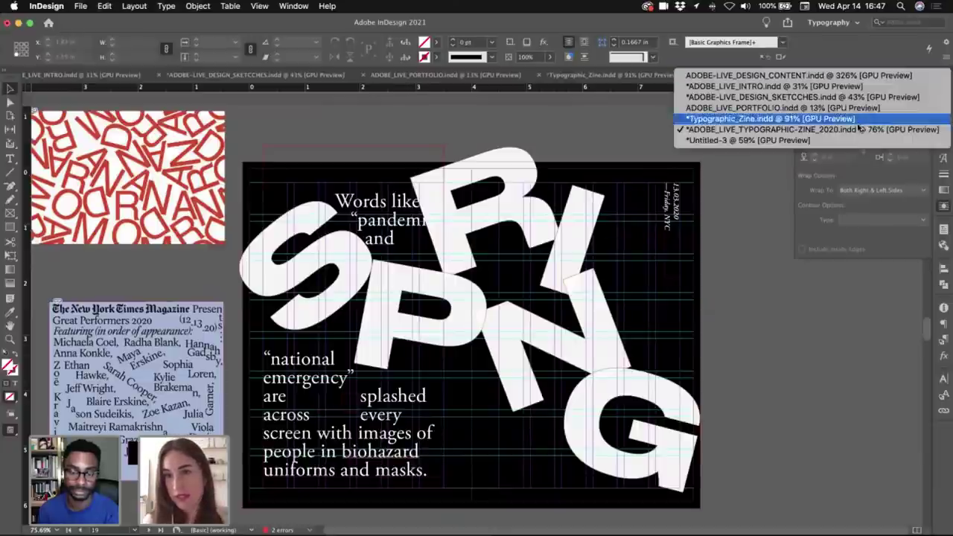
{"action": "left_click", "coordinate": [790, 75]}
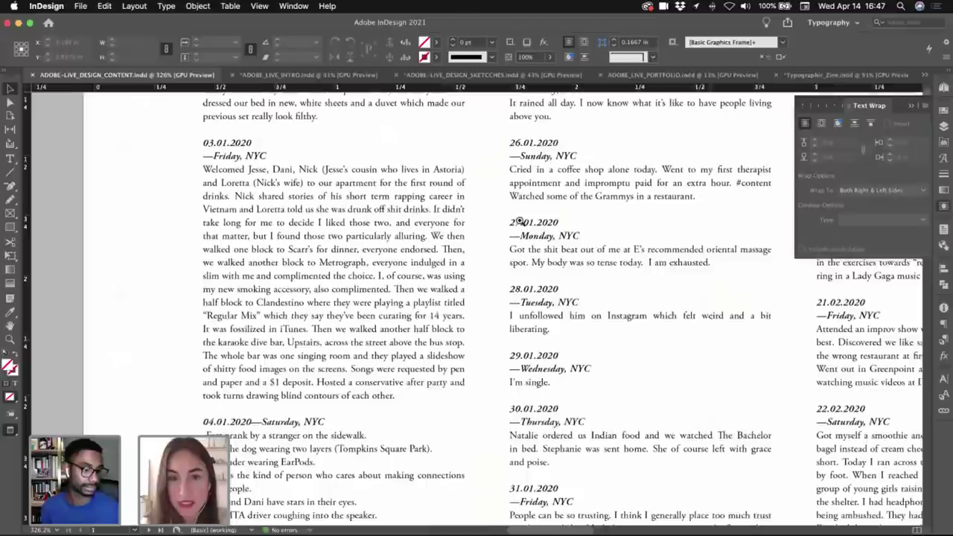
{"action": "left_click_drag", "start_coordinate": [520, 222], "coordinate": [372, 212]}
{"action": "scroll", "coordinate": [394, 213], "scroll_direction": "right", "scroll_amount": 5}
{"action": "scroll", "coordinate": [394, 213], "scroll_direction": "down", "scroll_amount": 8}
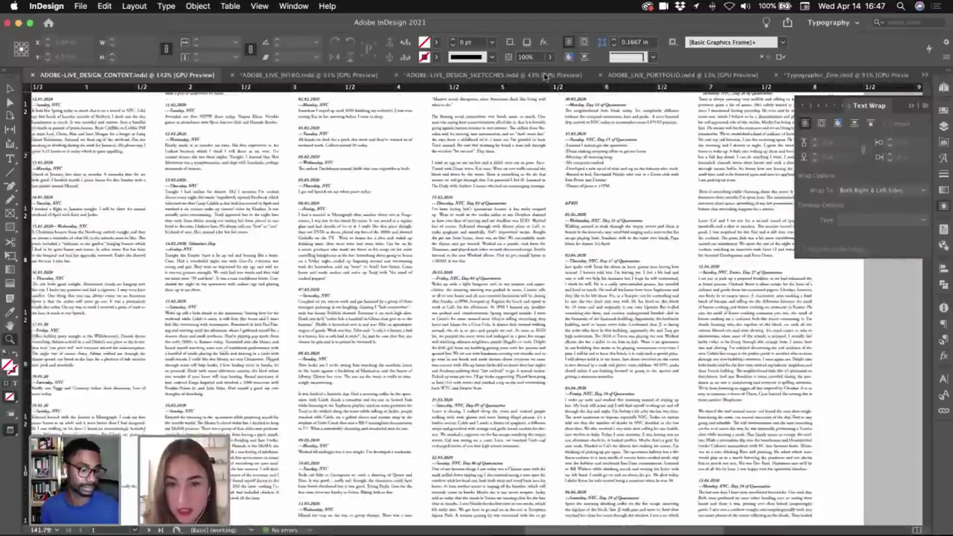
{"action": "scroll", "coordinate": [453, 379], "scroll_direction": "down", "scroll_amount": 6}
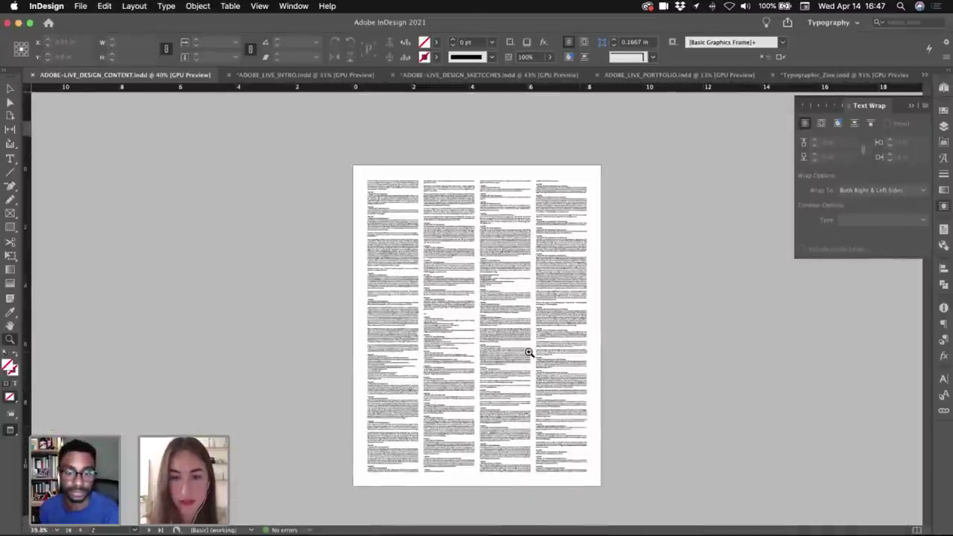
- Examine the two-column diary pages and read the dated entries from January through April 2020
{"action": "scroll", "coordinate": [528, 352], "scroll_direction": "down", "scroll_amount": 10}
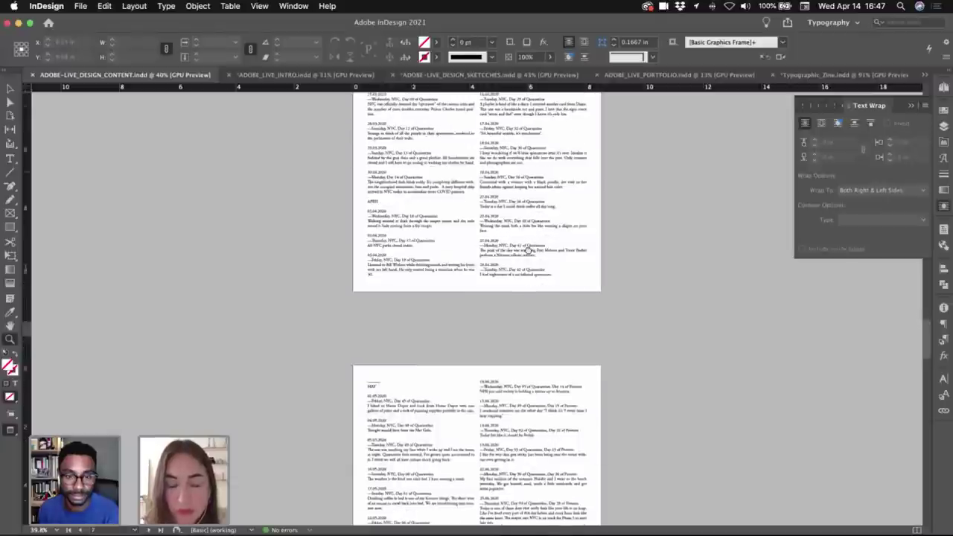
{"action": "scroll", "coordinate": [529, 251], "scroll_direction": "up", "scroll_amount": 1}
{"action": "scroll", "coordinate": [555, 246], "scroll_direction": "up", "scroll_amount": 3}
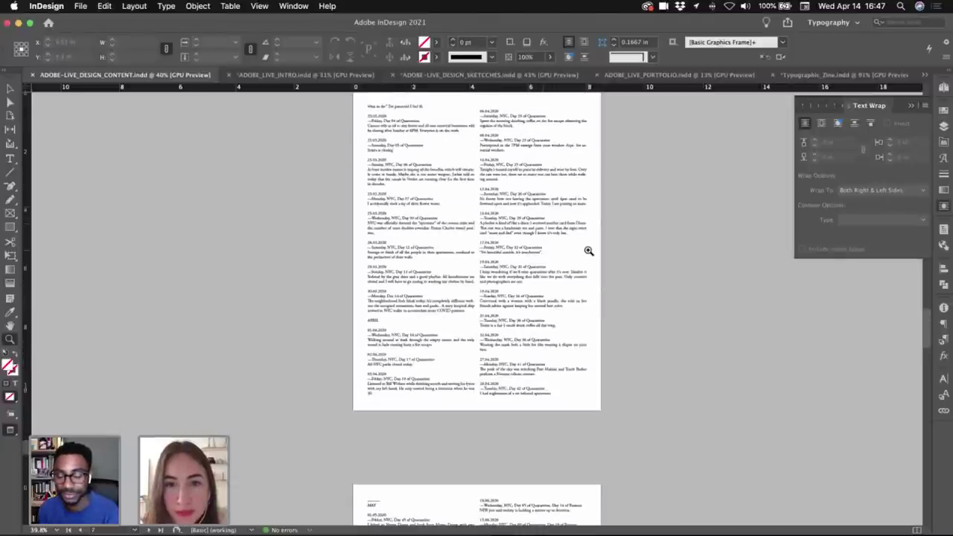
{"action": "key", "text": "v"}
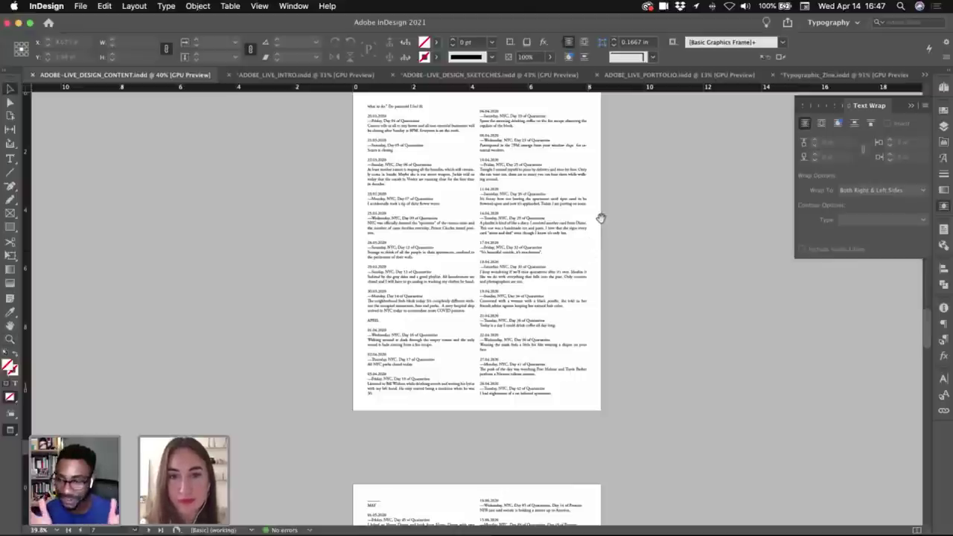
{"action": "scroll", "coordinate": [598, 272], "scroll_direction": "up", "scroll_amount": 2}
{"action": "key", "text": "z"}
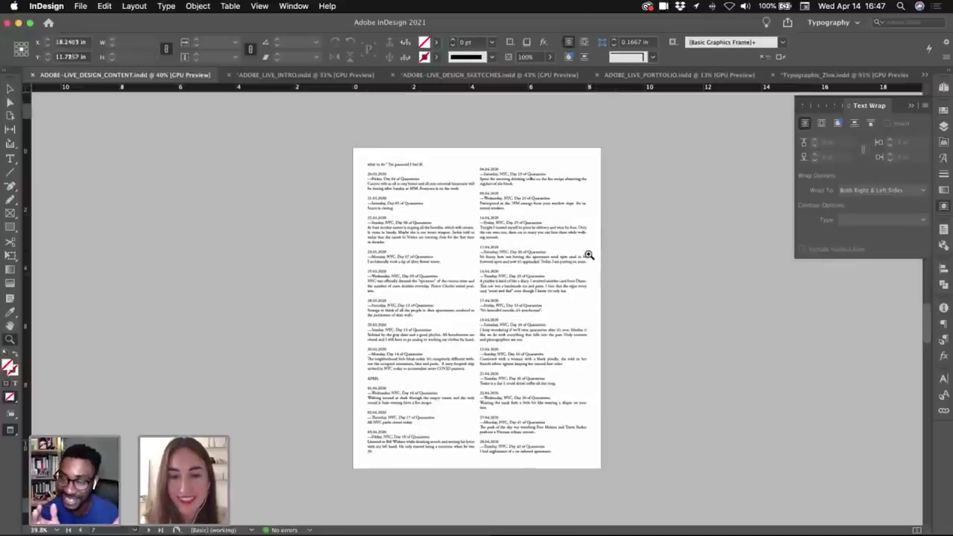
{"action": "left_click", "coordinate": [589, 254]}
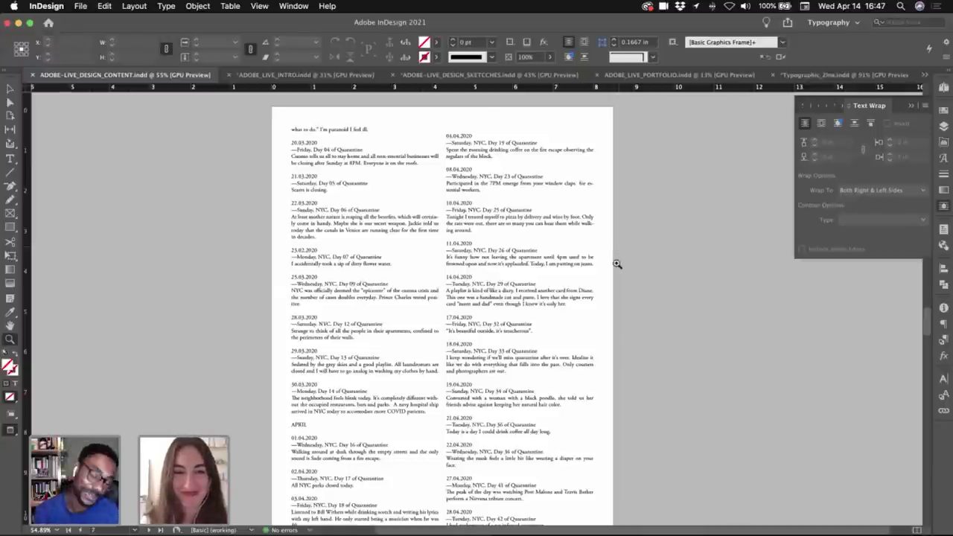
{"action": "left_click", "coordinate": [566, 268]}
{"action": "scroll", "coordinate": [555, 257], "scroll_direction": "up", "scroll_amount": 10}
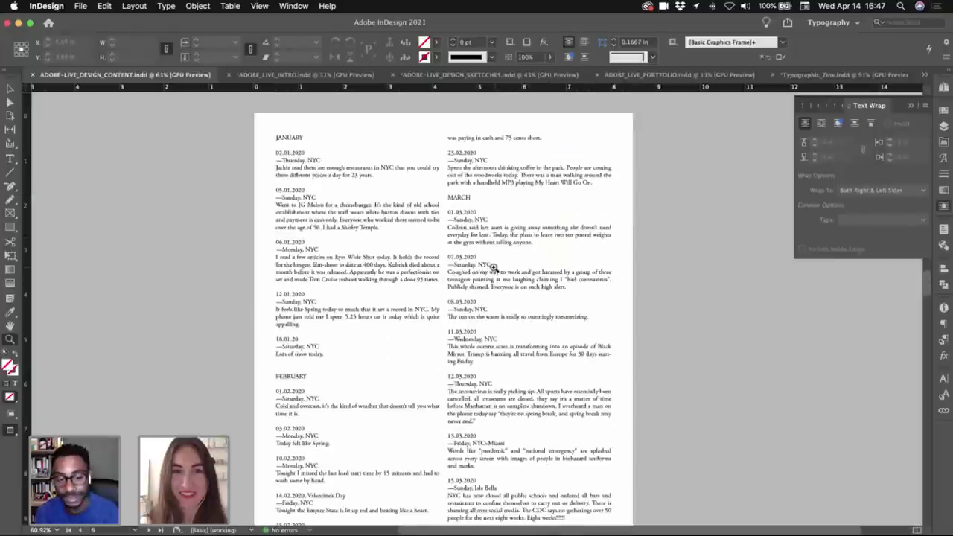
{"action": "left_click", "coordinate": [496, 268]}
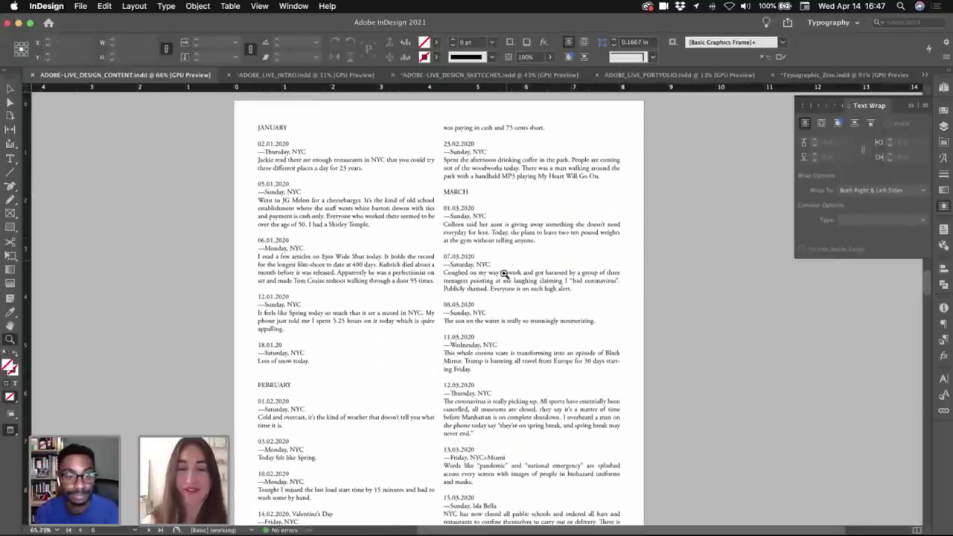
{"action": "scroll", "coordinate": [487, 386], "scroll_direction": "down", "scroll_amount": 6}
{"action": "scroll", "coordinate": [519, 271], "scroll_direction": "down", "scroll_amount": 4}
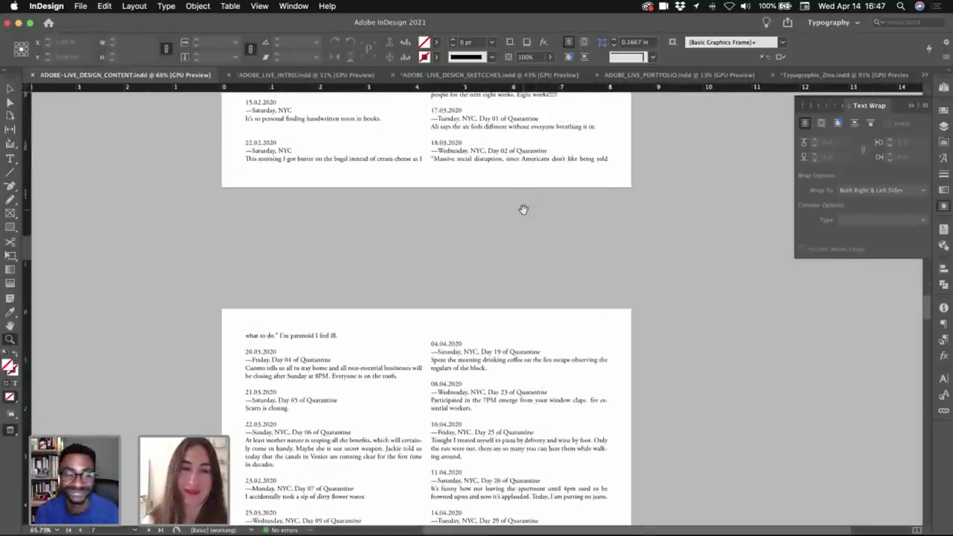
- Read the March and April 2020 diary entries in the content document, highlighting the Day 07 entry about dirty flower water
{"action": "left_click_drag", "start_coordinate": [514, 361], "coordinate": [524, 279]}
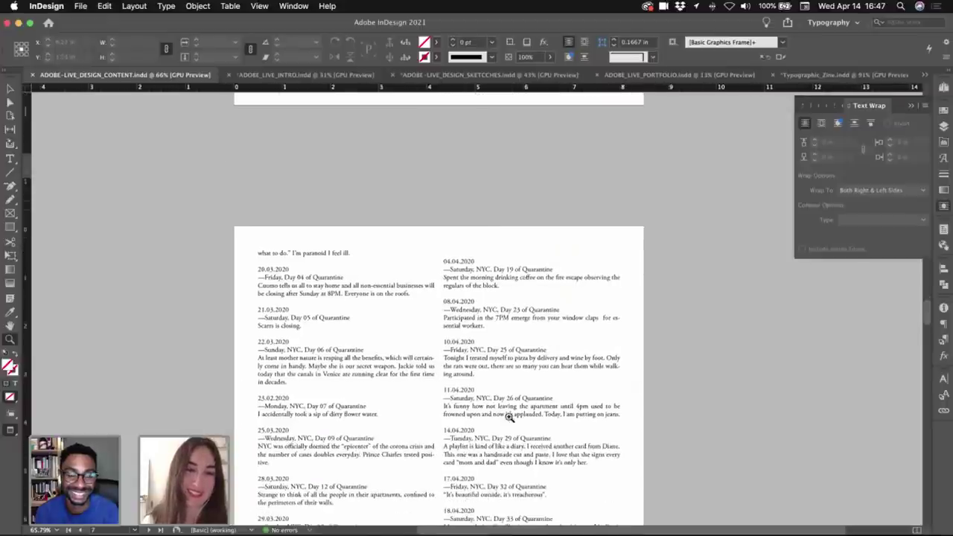
{"action": "left_click", "coordinate": [355, 416]}
{"action": "key", "text": "v"}
{"action": "double_click", "coordinate": [469, 315]}
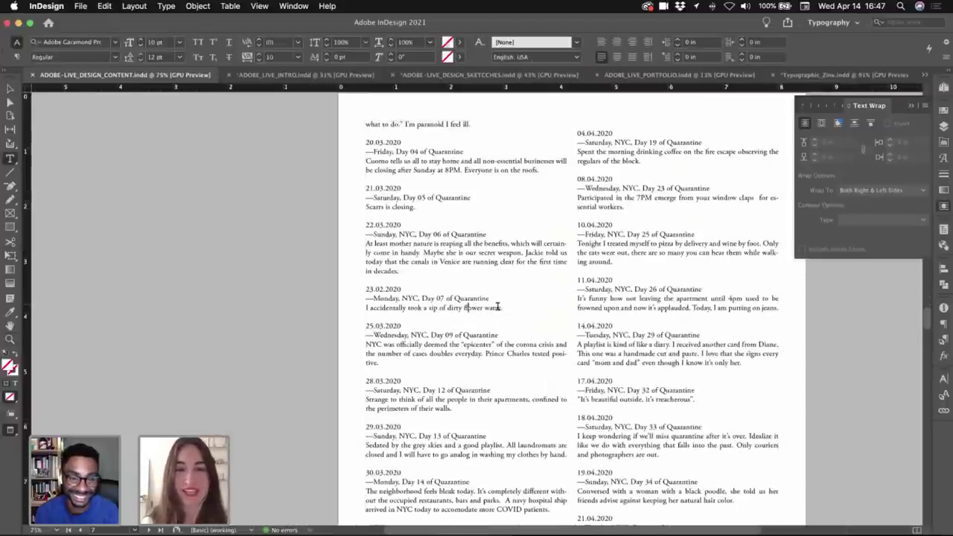
{"action": "left_click_drag", "start_coordinate": [502, 310], "coordinate": [357, 290]}
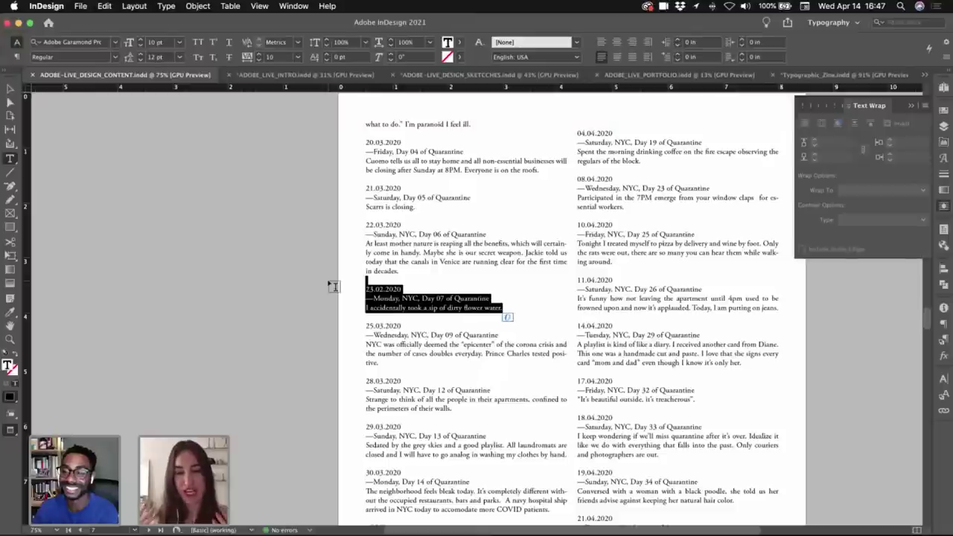
{"action": "left_click", "coordinate": [12, 89]}
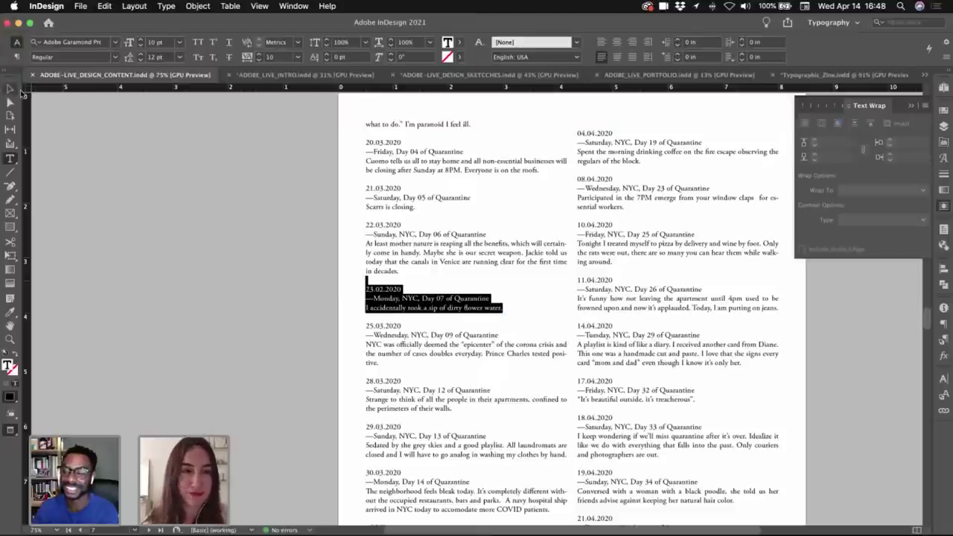
{"action": "scroll", "coordinate": [269, 250], "scroll_direction": "right", "scroll_amount": 3}
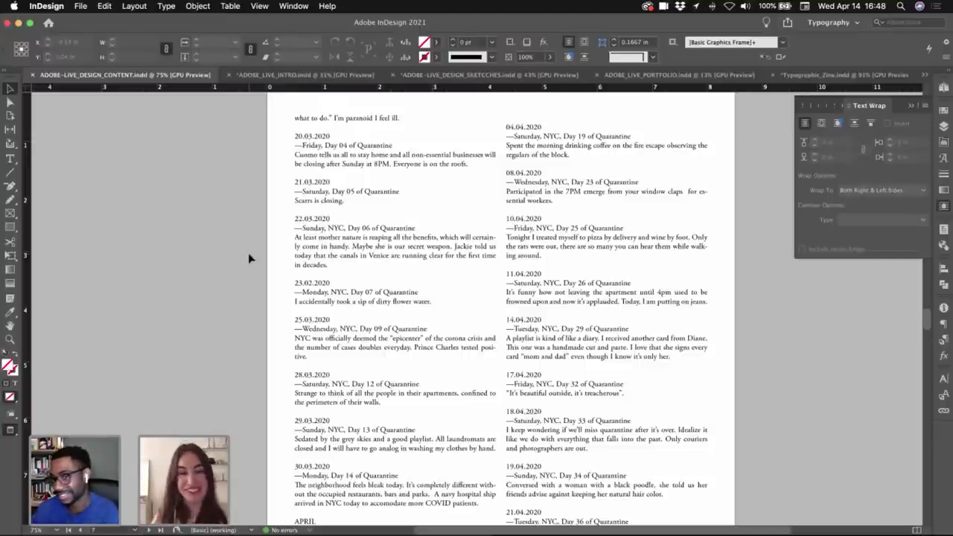
{"action": "scroll", "coordinate": [316, 351], "scroll_direction": "right", "scroll_amount": 3}
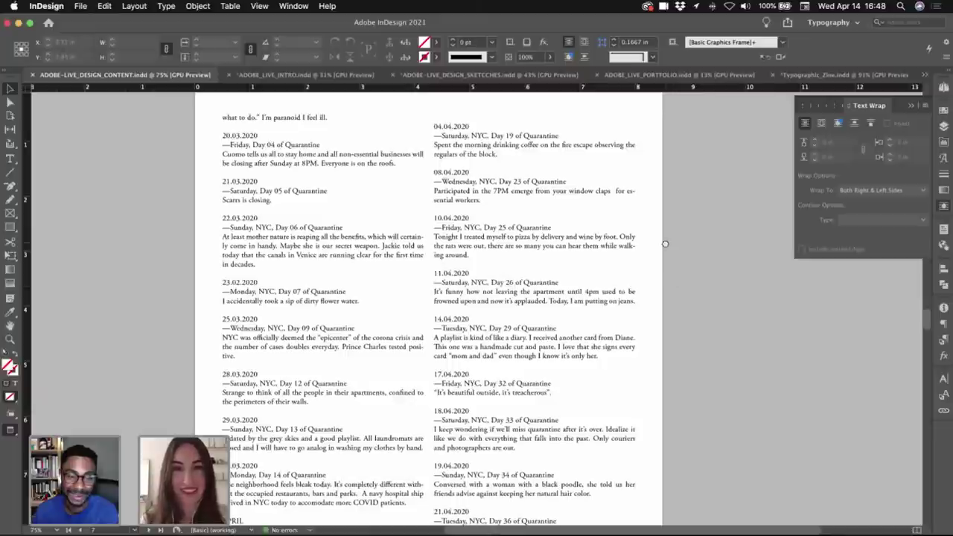
{"action": "scroll", "coordinate": [666, 261], "scroll_direction": "up", "scroll_amount": 2}
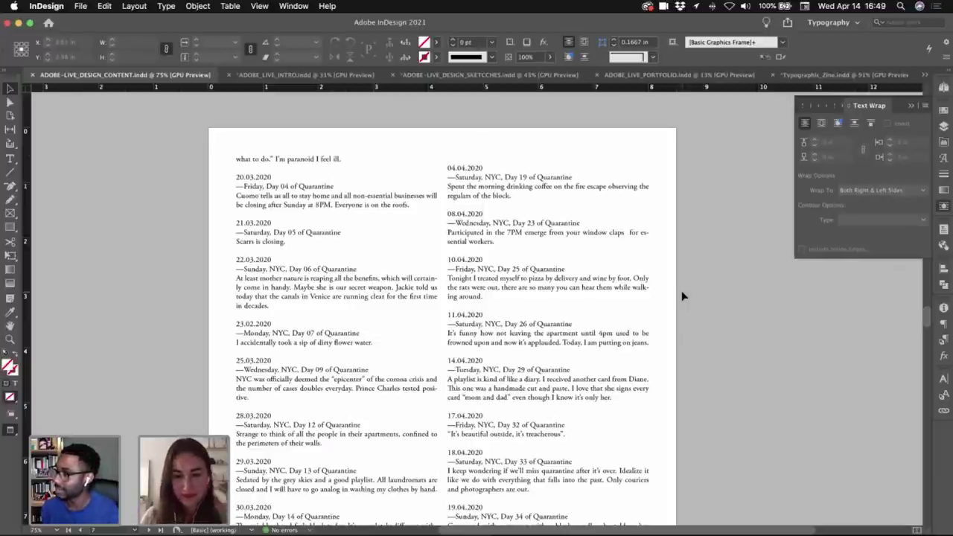
{"action": "scroll", "coordinate": [525, 264], "scroll_direction": "down", "scroll_amount": 3}
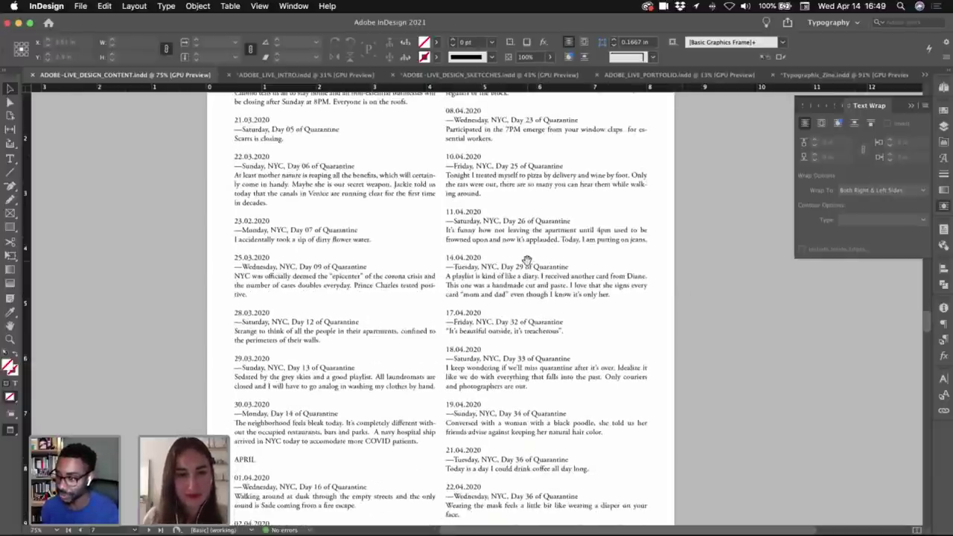
{"action": "scroll", "coordinate": [430, 264], "scroll_direction": "up", "scroll_amount": 5}
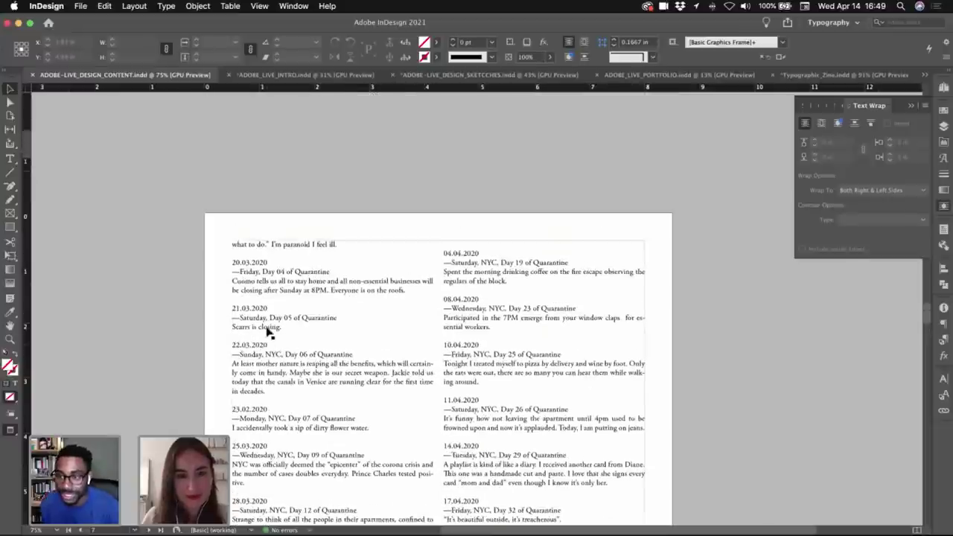
- Copy the complete 21.03.2020 entry ending in "Scarrs is closing." and switch to ADOBE_LIVE_TYPOGRAPHIC-ZINE_2020.indd
{"action": "key", "text": "t"}
{"action": "left_click_drag", "start_coordinate": [283, 328], "coordinate": [211, 314]}
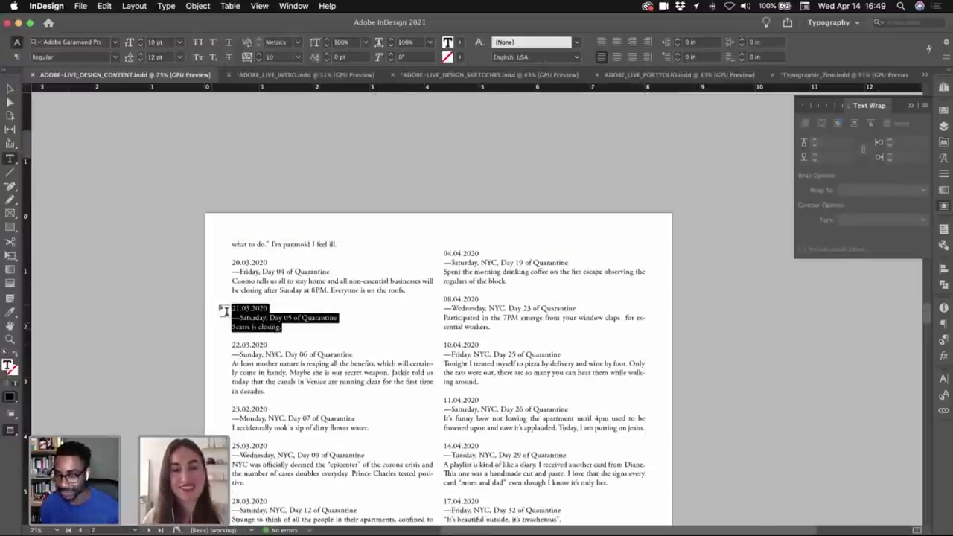
{"action": "key", "text": "Escape"}
{"action": "left_click", "coordinate": [925, 75]}
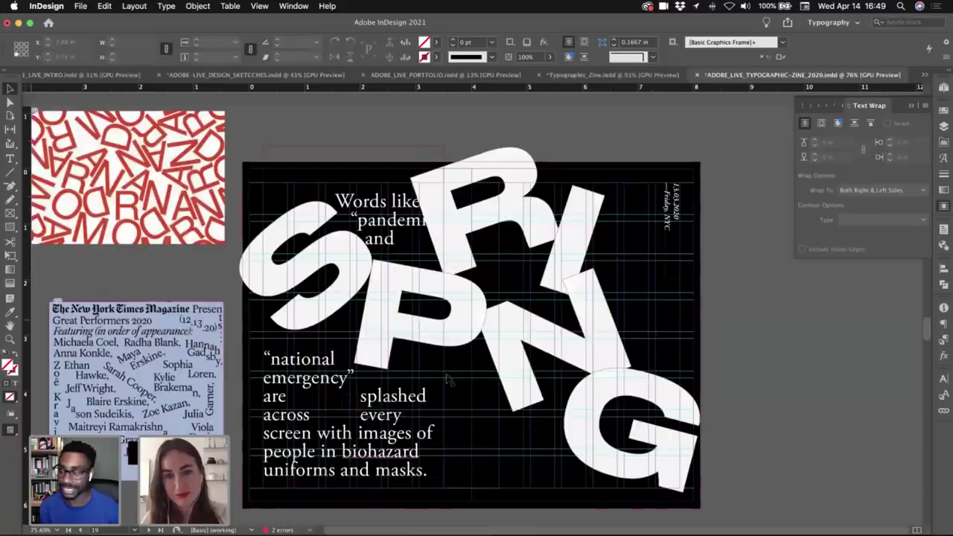
- Duplicate the small vertical date frame onto the pasteboard beside the G and replace its text with the copied diary entry
{"action": "left_click", "coordinate": [676, 214]}
{"action": "left_click_drag", "start_coordinate": [675, 212], "coordinate": [756, 327], "text": "alt"}
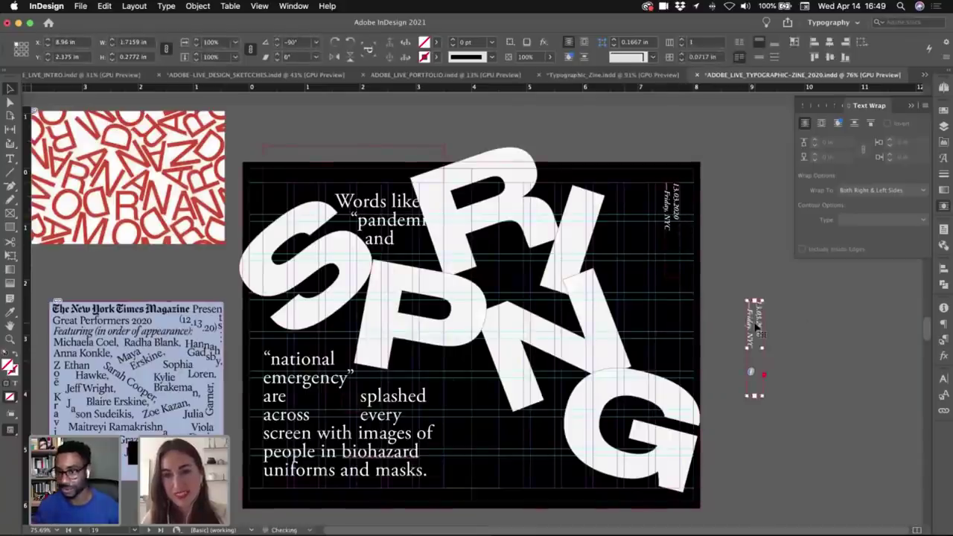
{"action": "double_click", "coordinate": [756, 328]}
{"action": "key", "text": "super+a"}
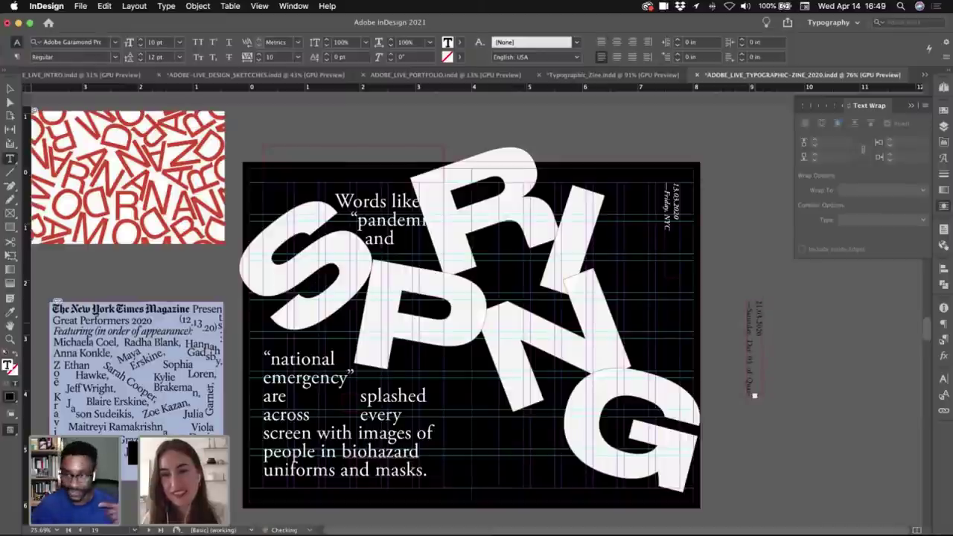
- Rotate the new entry's frame to 0° at about 3.0 × 1.56 in and match its text to the large "national emergency" text
{"action": "key", "text": "Escape"}
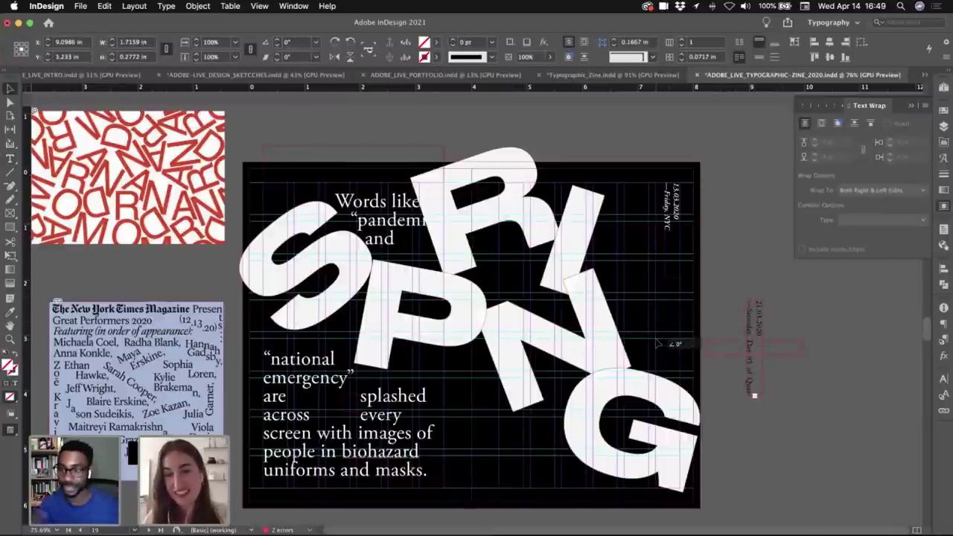
{"action": "left_click_drag", "start_coordinate": [767, 297], "coordinate": [873, 426]}
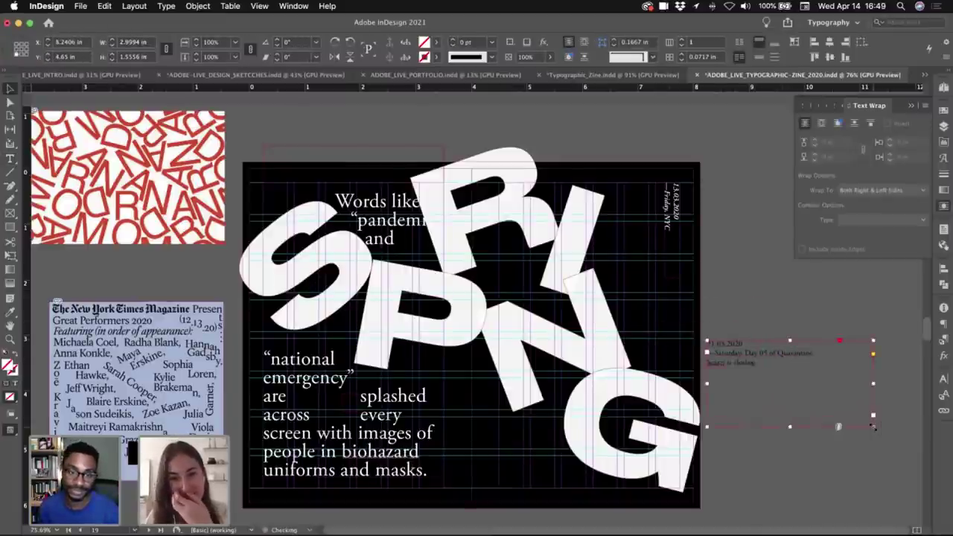
{"action": "double_click", "coordinate": [760, 376]}
{"action": "key", "text": "super+a"}
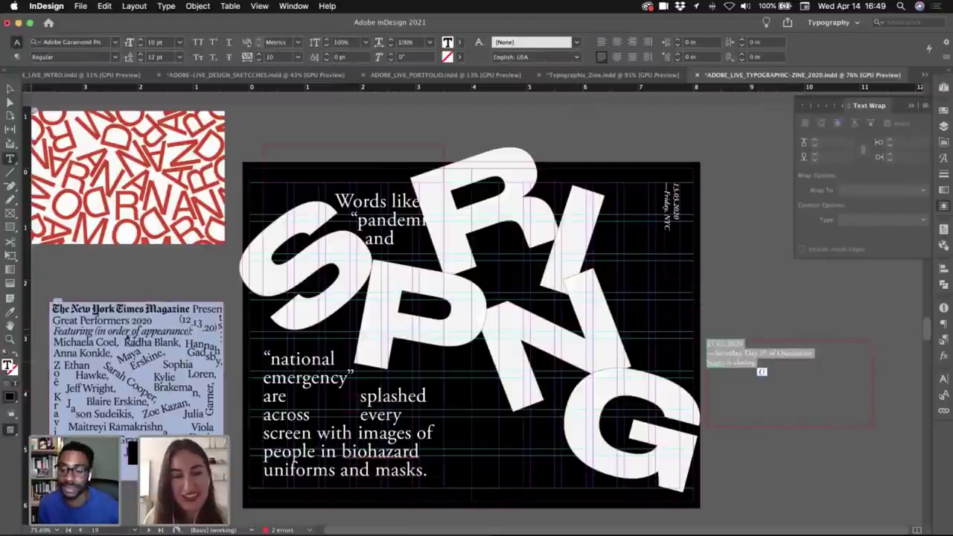
{"action": "left_click", "coordinate": [10, 313]}
{"action": "left_click", "coordinate": [291, 378]}
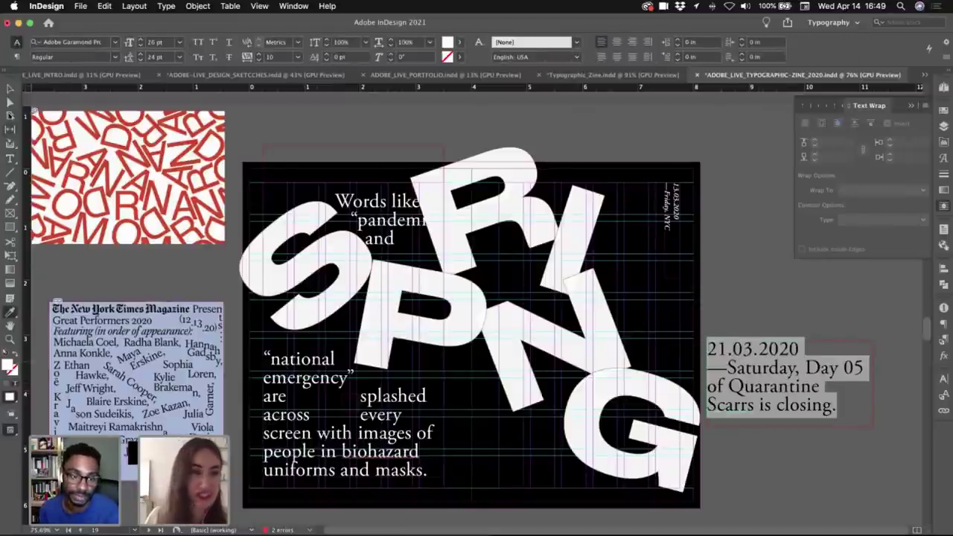
{"action": "key", "text": "Escape"}
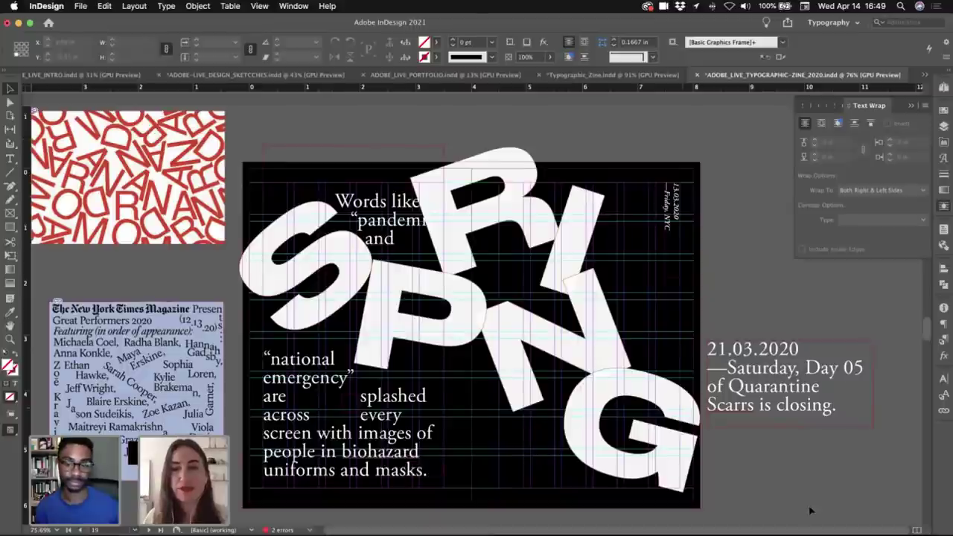
- Reshape the entry's frame to about 2.37 × 2.25 in, place it on the spread beneath the N, and preview the spread
{"action": "left_click", "coordinate": [766, 405]}
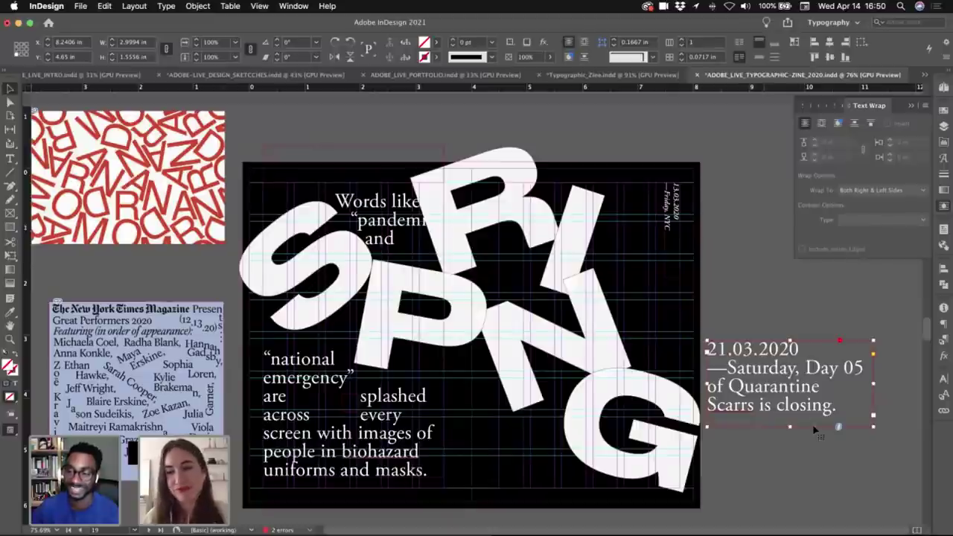
{"action": "left_click_drag", "start_coordinate": [794, 416], "coordinate": [680, 325]}
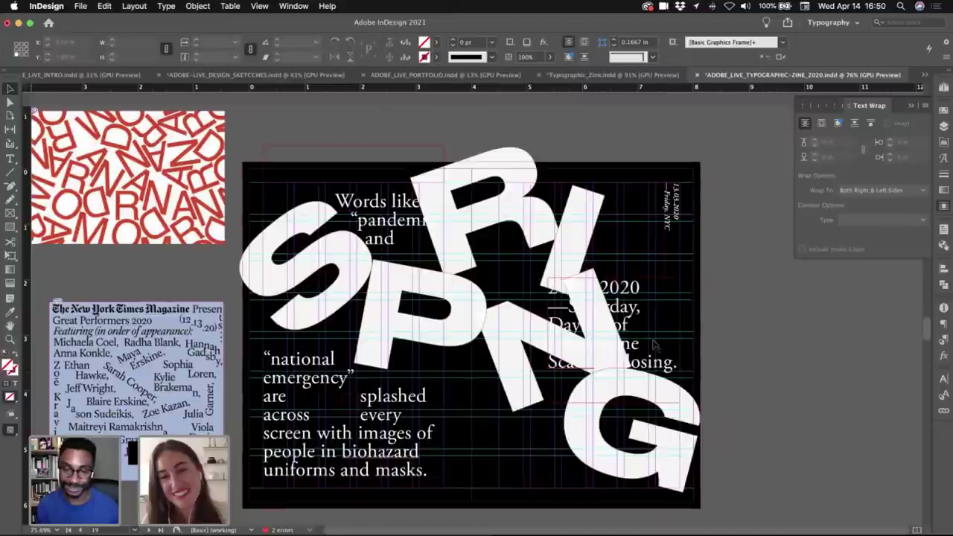
{"action": "left_click_drag", "start_coordinate": [644, 343], "coordinate": [632, 323]}
{"action": "left_click", "coordinate": [785, 382]}
{"action": "key", "text": "w"}
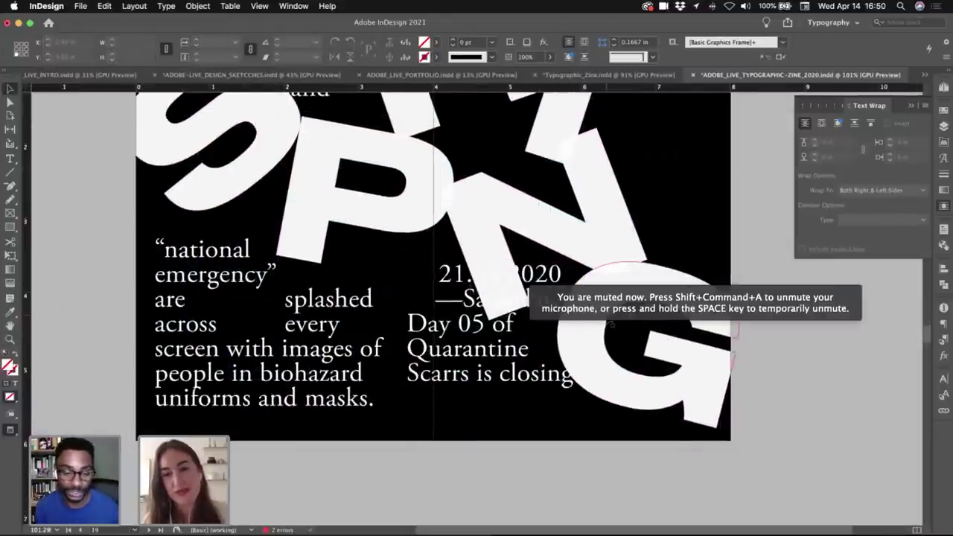
- Try slightly lower and higher positions for the entry's text frame between the N and G, and check the whole spread
{"action": "scroll", "coordinate": [439, 291], "scroll_direction": "up", "scroll_amount": 3}
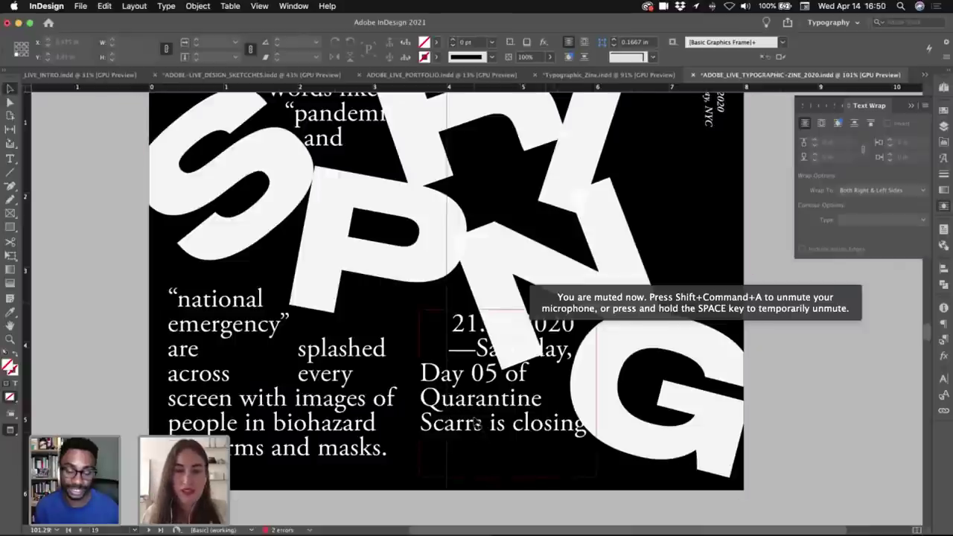
{"action": "left_click_drag", "start_coordinate": [509, 321], "coordinate": [505, 337]}
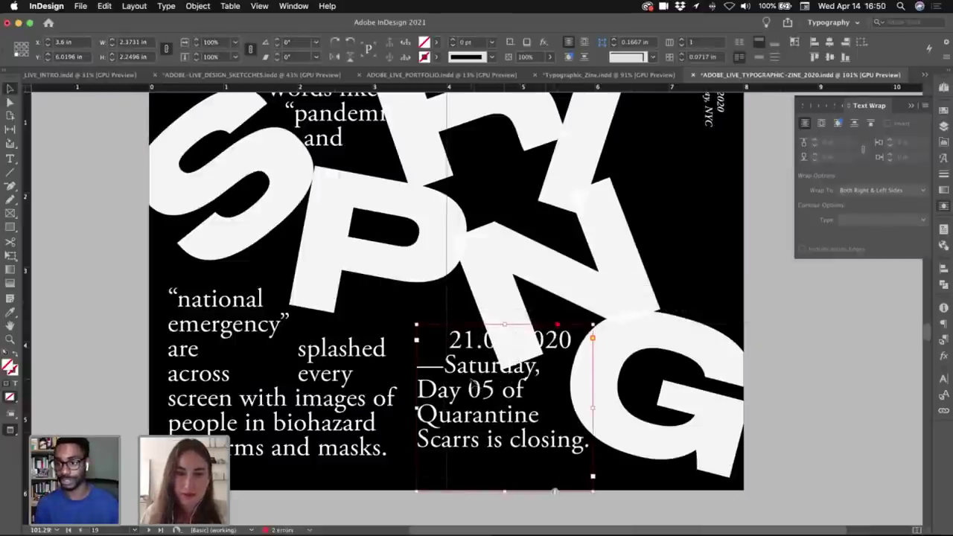
{"action": "left_click_drag", "start_coordinate": [477, 384], "coordinate": [479, 356]}
{"action": "left_click", "coordinate": [798, 334]}
{"action": "left_click_drag", "start_coordinate": [797, 334], "coordinate": [762, 372]}
{"action": "key", "text": "super+alt+space"}
{"action": "left_click", "coordinate": [725, 366], "text": "alt"}
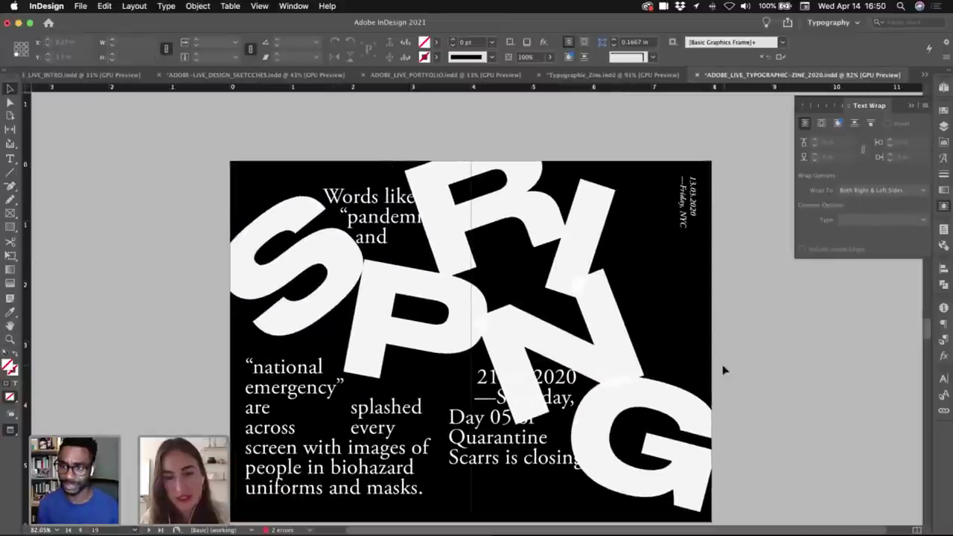
- Move the entry's frame over the upper N, above the G, and resize it to about 2.64 × 1.76 in
{"action": "left_click", "coordinate": [501, 457]}
{"action": "left_click_drag", "start_coordinate": [501, 457], "coordinate": [642, 245]}
{"action": "left_click_drag", "start_coordinate": [702, 339], "coordinate": [685, 418]}
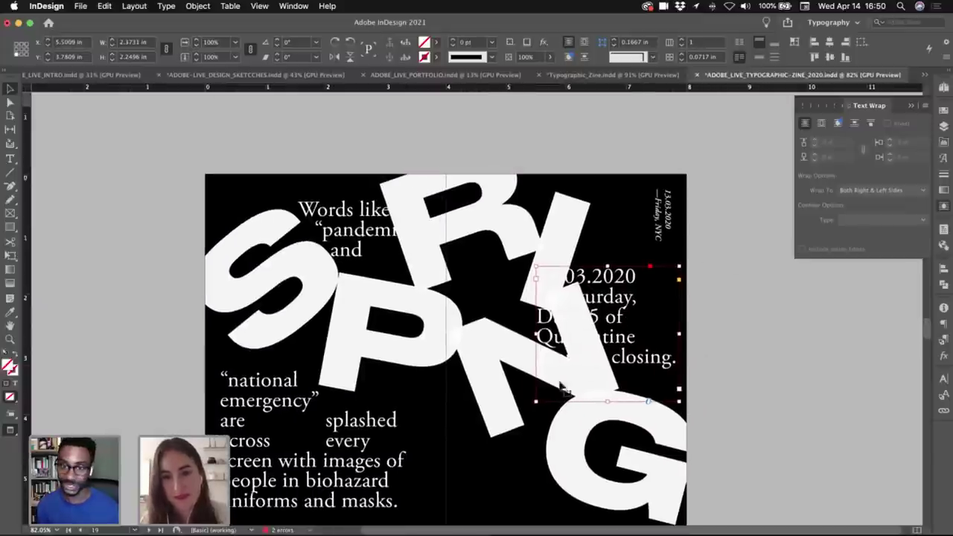
{"action": "left_click_drag", "start_coordinate": [535, 402], "coordinate": [520, 372]}
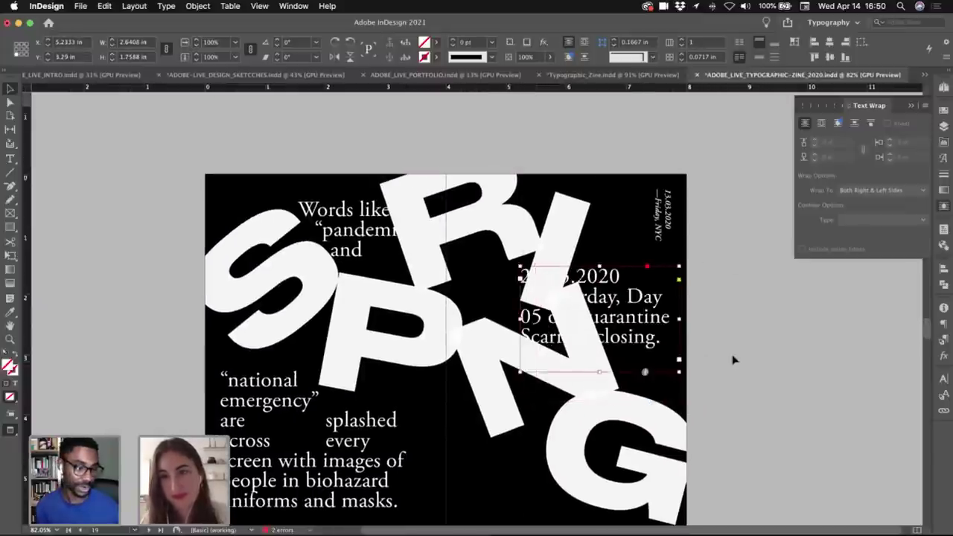
{"action": "left_click", "coordinate": [733, 361]}
{"action": "scroll", "coordinate": [734, 366], "scroll_direction": "down", "scroll_amount": 3}
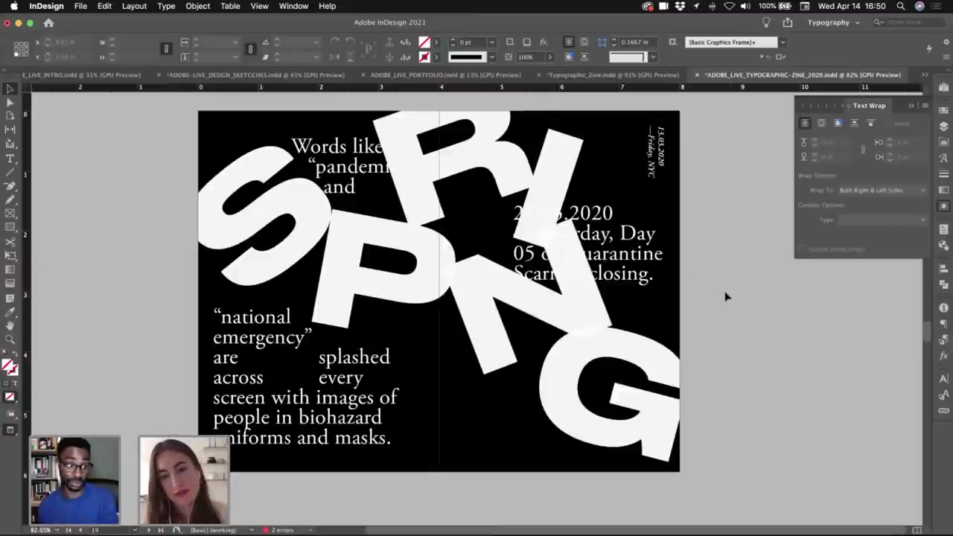
- Match the entry's date and "Saturday, Day 05 of Quarantine" lines to the small italic style of the vertical date
{"action": "double_click", "coordinate": [624, 256]}
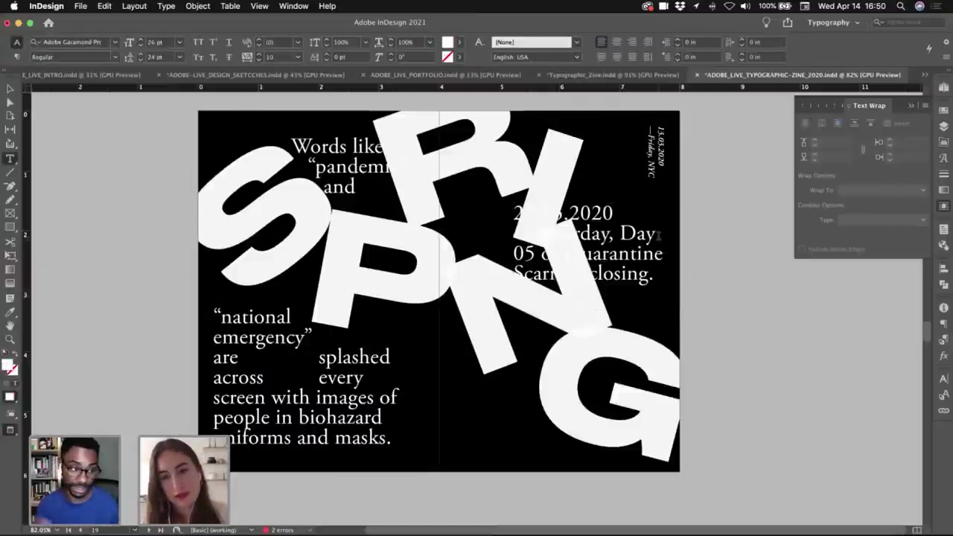
{"action": "left_click_drag", "start_coordinate": [663, 255], "coordinate": [493, 215]}
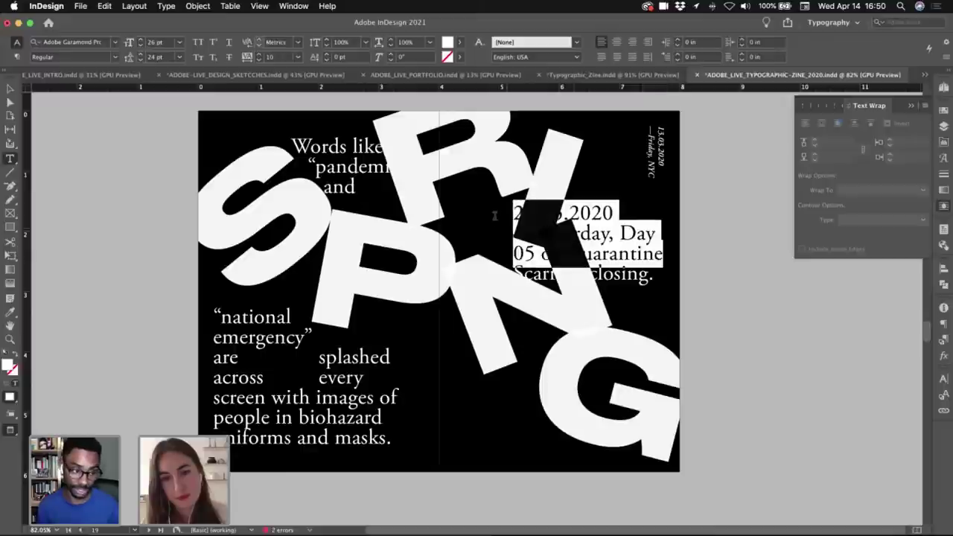
{"action": "left_click", "coordinate": [11, 313]}
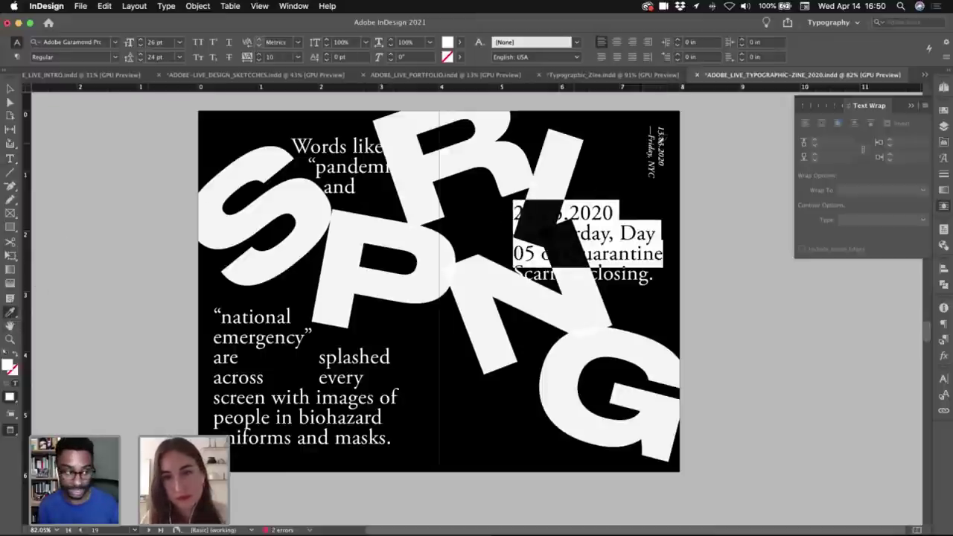
{"action": "left_click", "coordinate": [652, 138]}
{"action": "key", "text": "Escape"}
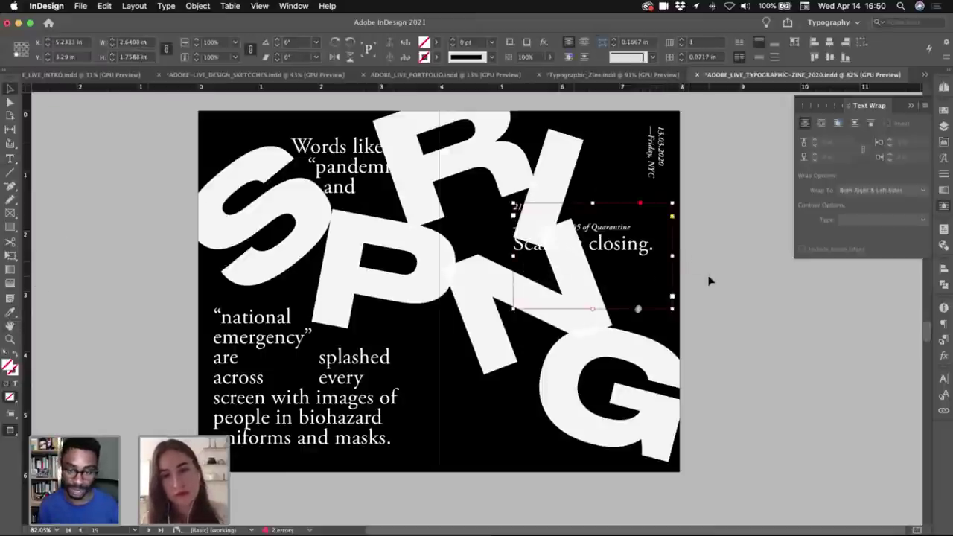
{"action": "left_click", "coordinate": [708, 281]}
- Move the entry's frame onto the pasteboard, duplicate it, and delete the date lines from the copy, leaving "Scarrs is closing."
{"action": "left_click_drag", "start_coordinate": [638, 260], "coordinate": [798, 366]}
{"action": "key", "text": "w"}
{"action": "left_click_drag", "start_coordinate": [718, 350], "coordinate": [675, 240]}
{"action": "double_click", "coordinate": [734, 281]}
{"action": "key", "text": "BackSpace"}
{"action": "key", "text": "Escape"}
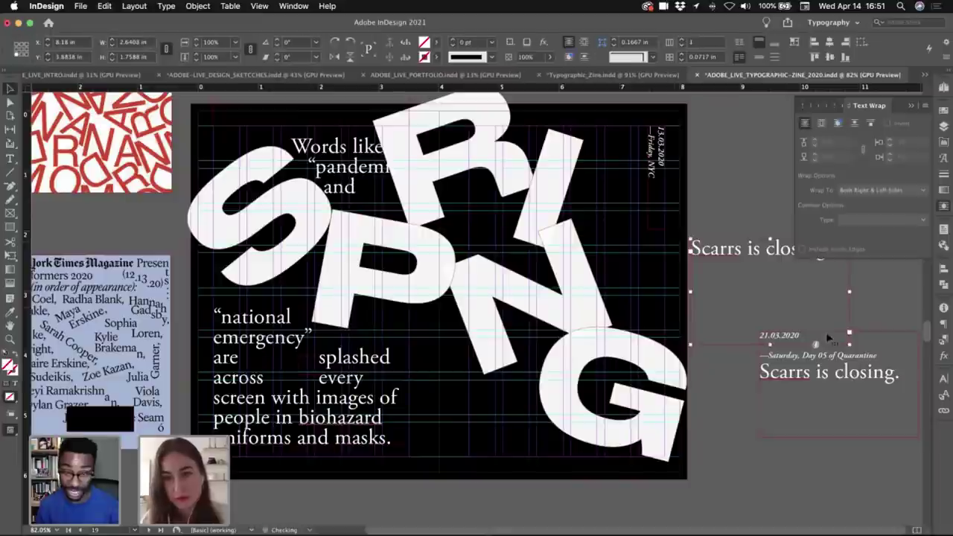
- Narrow the "Scarrs is closing." frame to about 1.95 in and place it in the gap between the R, I and N
{"action": "left_click_drag", "start_coordinate": [721, 249], "coordinate": [488, 399]}
{"action": "key", "text": "w"}
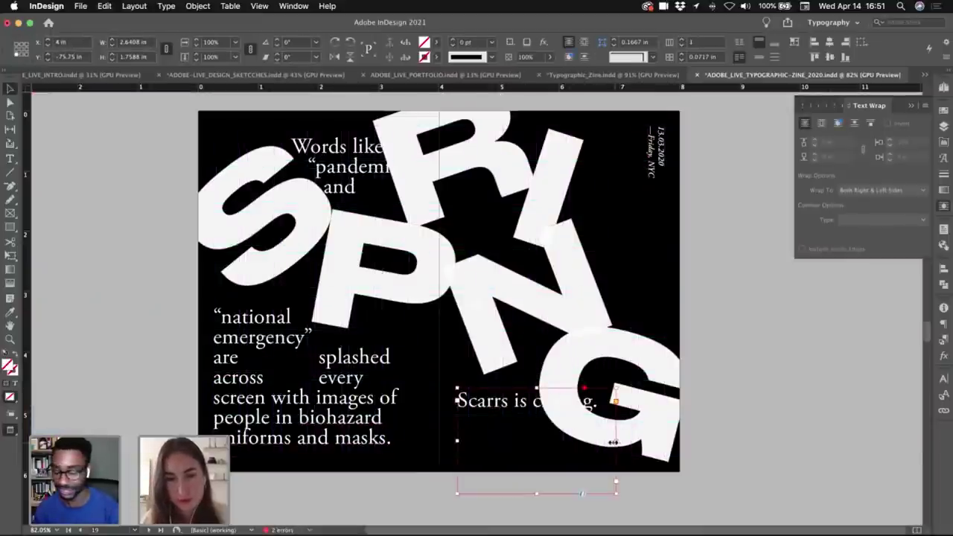
{"action": "left_click_drag", "start_coordinate": [616, 450], "coordinate": [574, 450]}
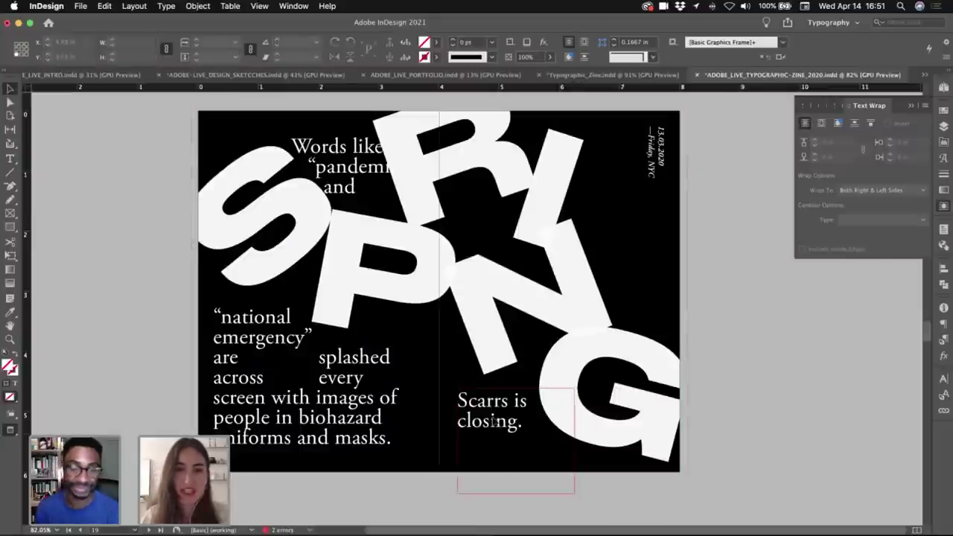
{"action": "left_click_drag", "start_coordinate": [514, 406], "coordinate": [488, 222]}
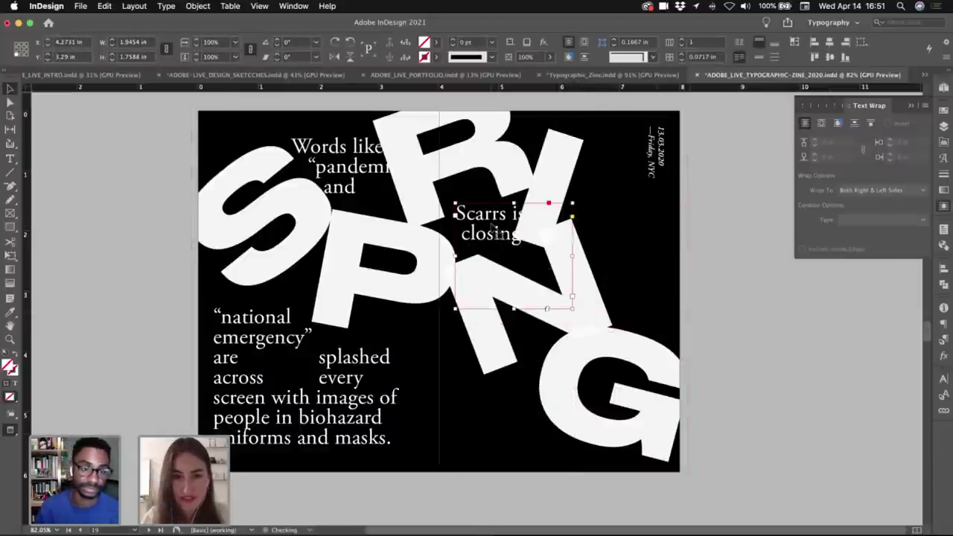
- Move the "Scarrs is closing." frame down to the gap beneath the N, beside the G, and preview the spread
{"action": "left_click", "coordinate": [711, 289]}
{"action": "key", "text": "w"}
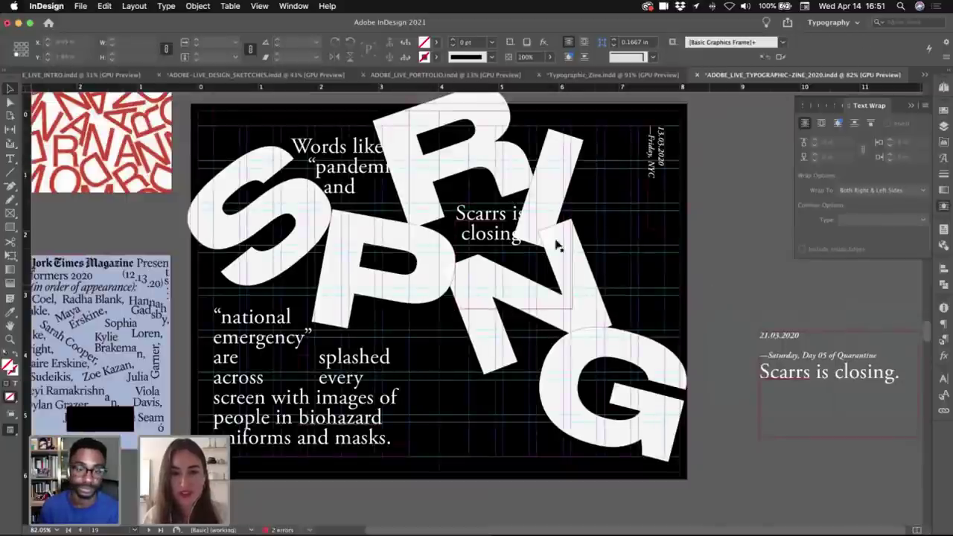
{"action": "left_click_drag", "start_coordinate": [484, 232], "coordinate": [479, 393]}
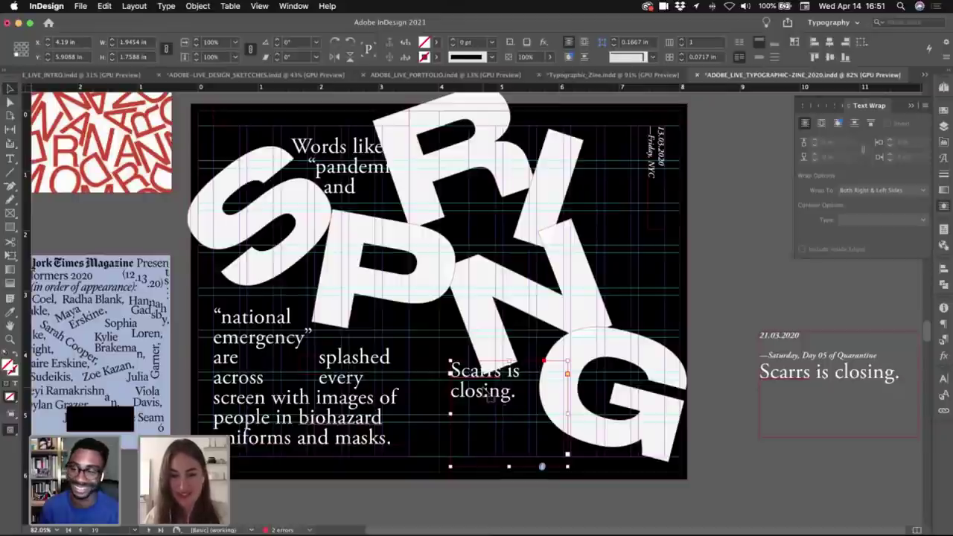
{"action": "key", "text": "w"}
{"action": "scroll", "coordinate": [619, 372], "scroll_direction": "down", "scroll_amount": 1}
{"action": "key", "text": "w"}
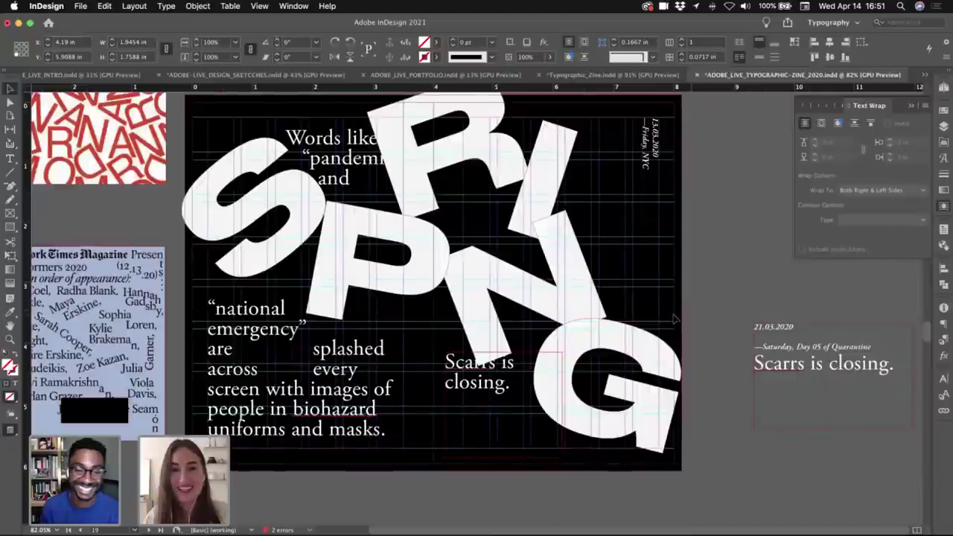
{"action": "left_click", "coordinate": [674, 315]}
{"action": "mouse_move", "coordinate": [701, 298]}
{"action": "left_mouse_down"}
{"action": "mouse_move", "coordinate": [703, 339]}
{"action": "mouse_move", "coordinate": [703, 317]}
{"action": "left_mouse_up"}
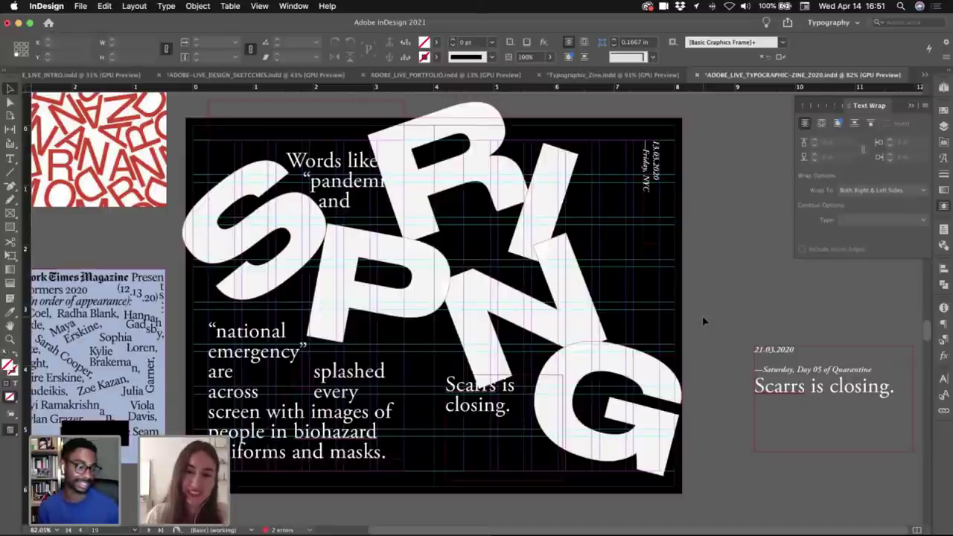
{"action": "key", "text": "w"}
{"action": "key", "text": "w"}
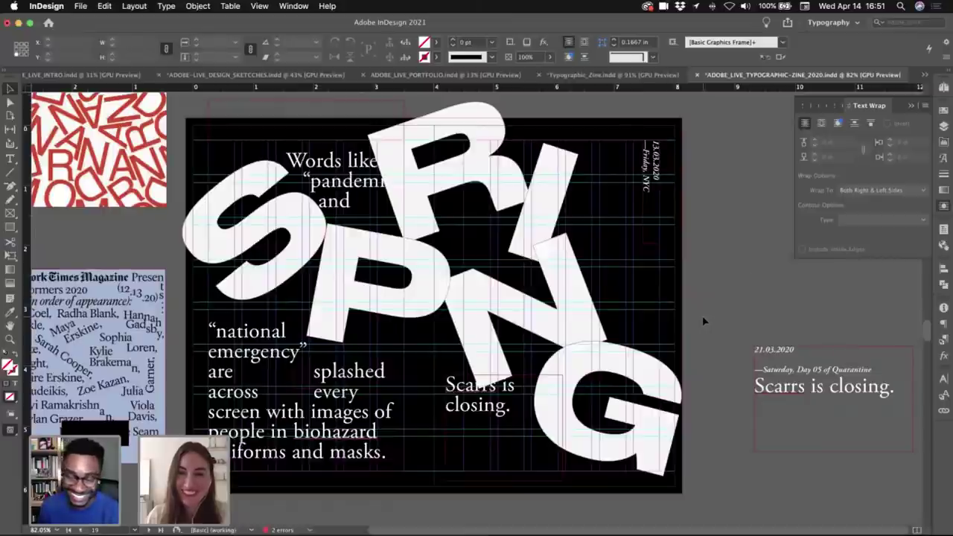
- Copy the complete 25.03.2020 entry, including its date lines, from ADOBE-LIVE_DESIGN_CONTENT.indd
{"action": "left_click", "coordinate": [910, 108]}
{"action": "left_click", "coordinate": [924, 76]}
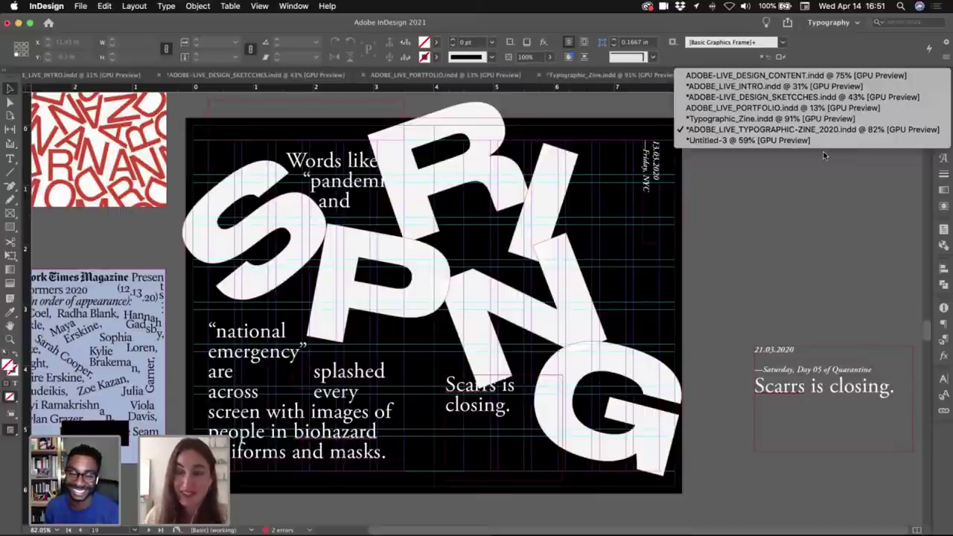
{"action": "left_click", "coordinate": [800, 75]}
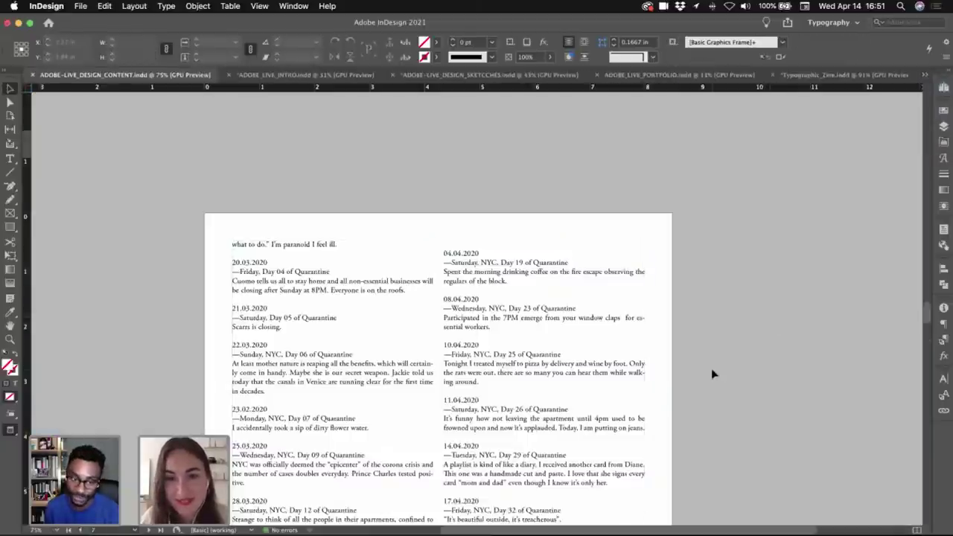
{"action": "left_click_drag", "start_coordinate": [713, 372], "coordinate": [714, 305]}
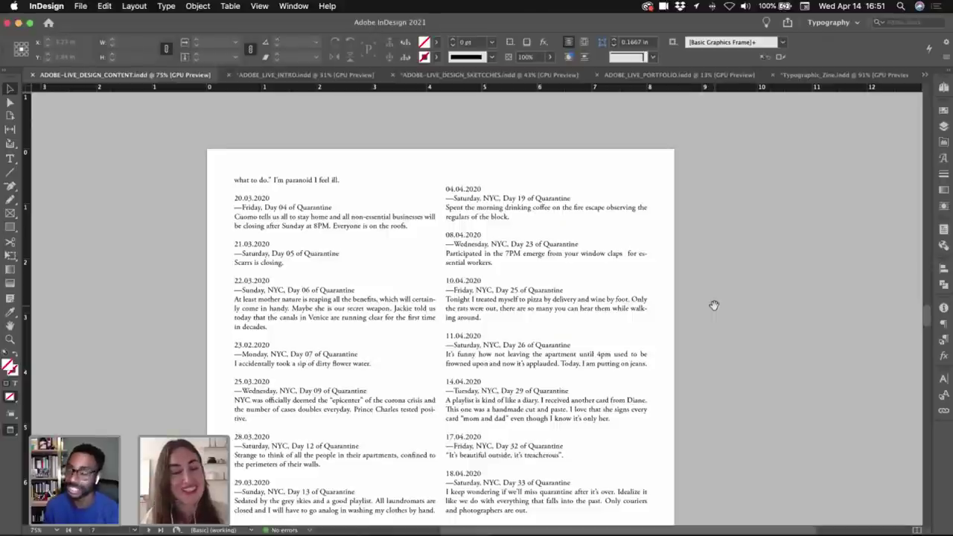
{"action": "scroll", "coordinate": [532, 347], "scroll_direction": "down", "scroll_amount": 3}
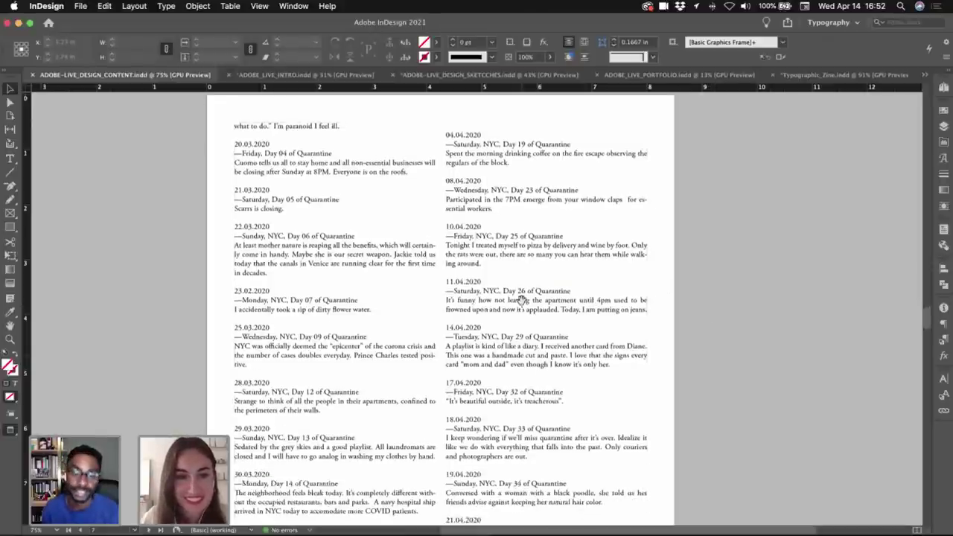
{"action": "scroll", "coordinate": [478, 270], "scroll_direction": "down", "scroll_amount": 5}
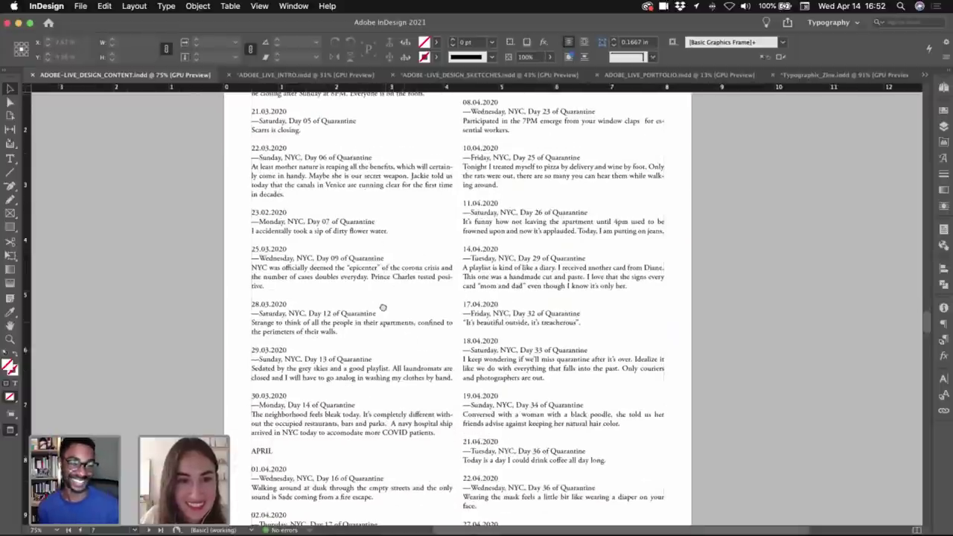
{"action": "scroll", "coordinate": [347, 285], "scroll_direction": "down", "scroll_amount": 2}
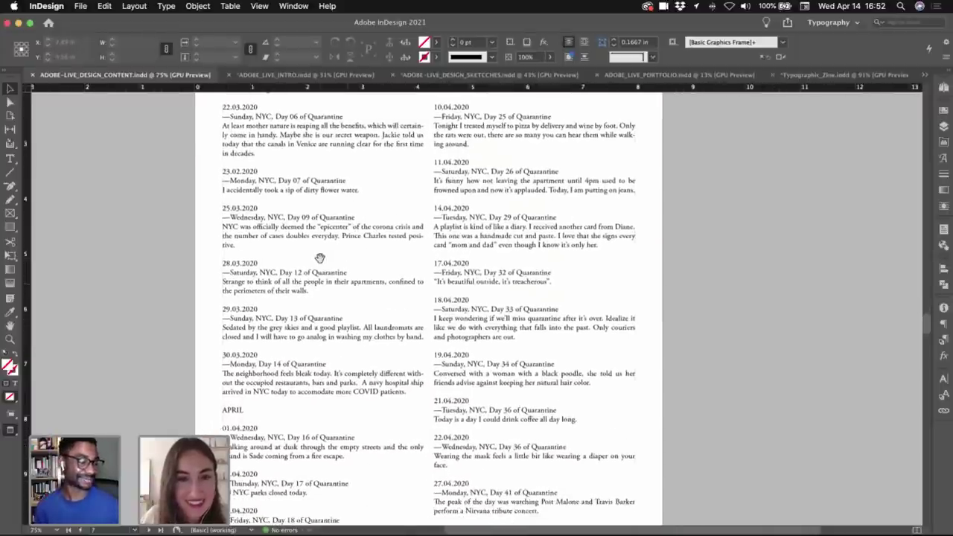
{"action": "double_click", "coordinate": [255, 237]}
{"action": "left_click_drag", "start_coordinate": [241, 245], "coordinate": [211, 208]}
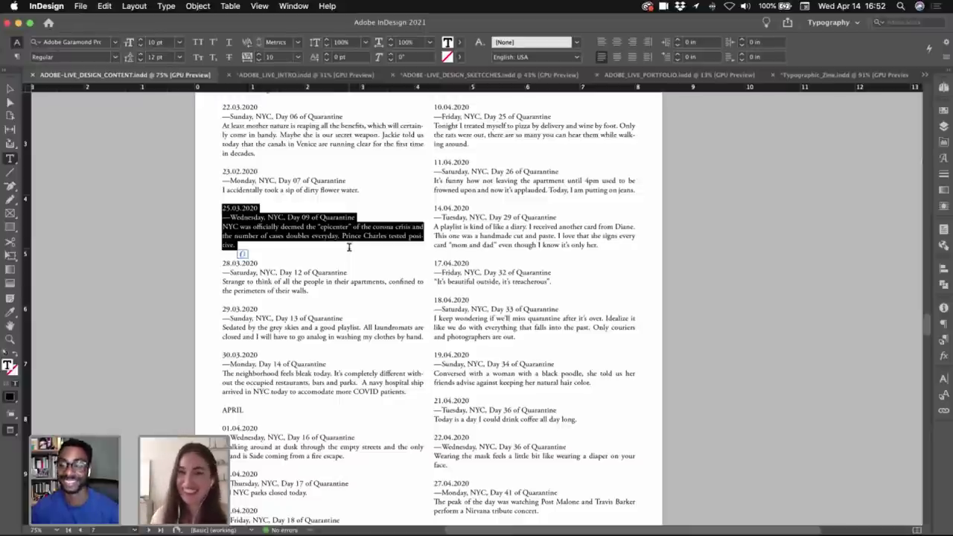
{"action": "key", "text": "Escape"}
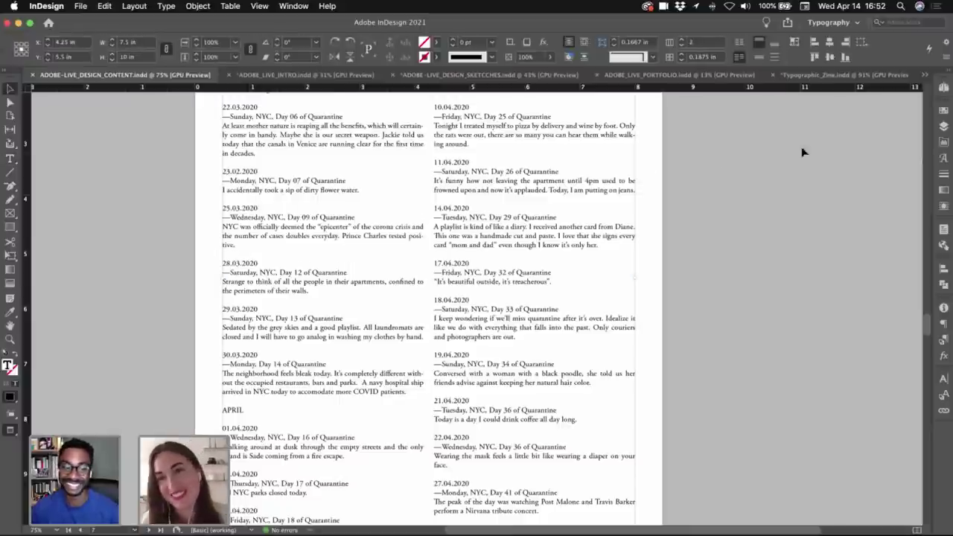
- In ADOBE_LIVE_TYPOGRAPHIC-ZINE_2020.indd, move the pasteboard "Scarrs is closing." frame up and replace all its text with the copied 25.03.2020 entry
{"action": "left_click", "coordinate": [925, 75]}
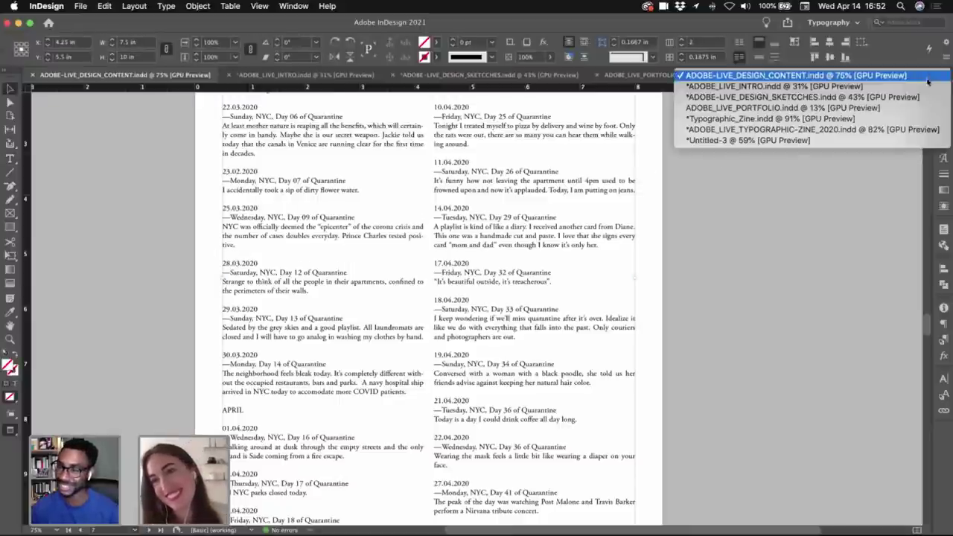
{"action": "left_click", "coordinate": [812, 130]}
{"action": "left_click_drag", "start_coordinate": [792, 379], "coordinate": [767, 213]}
{"action": "double_click", "coordinate": [768, 213]}
{"action": "key", "text": "super+a"}
{"action": "type", "text": "25.03.2020 —Wednesday, NYC. Day 09 of Quarantine NYC was officially deemed the \"epicenter\" of the corona crisis and the number of cases doubles everyday. Prince Charles tested positive."}
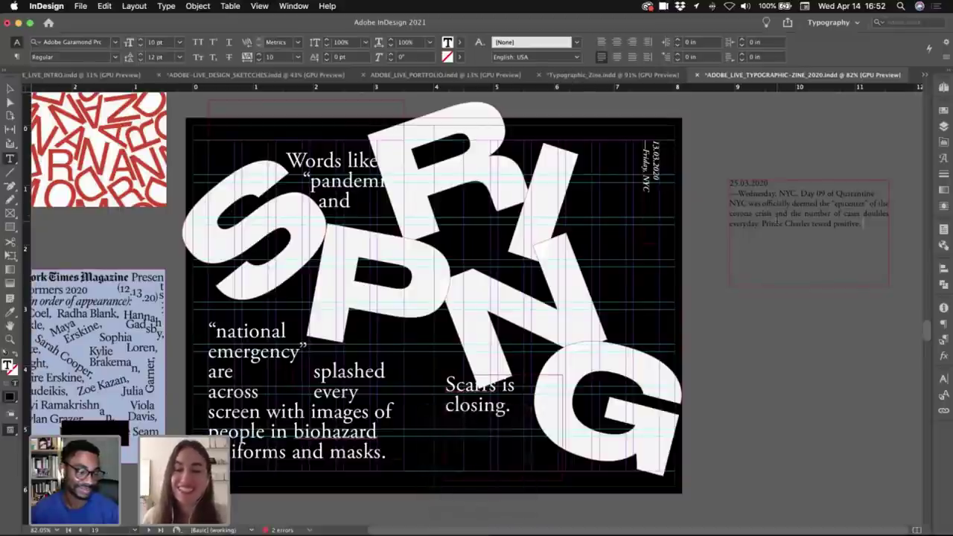
{"action": "key", "text": "Escape"}
- Color all the text of the 25.03.2020 entry with the Paper swatch
{"action": "double_click", "coordinate": [774, 227]}
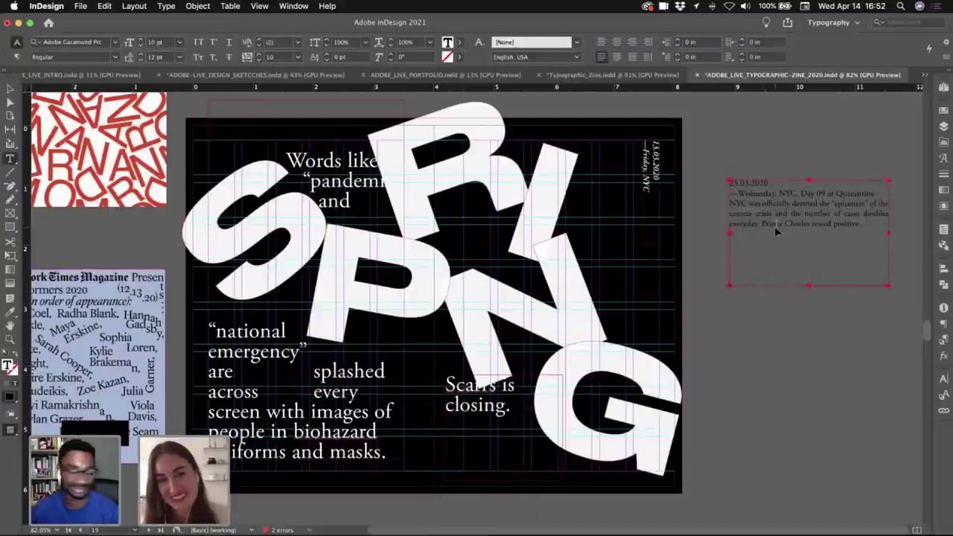
{"action": "key", "text": "super+a"}
{"action": "left_click", "coordinate": [943, 109]}
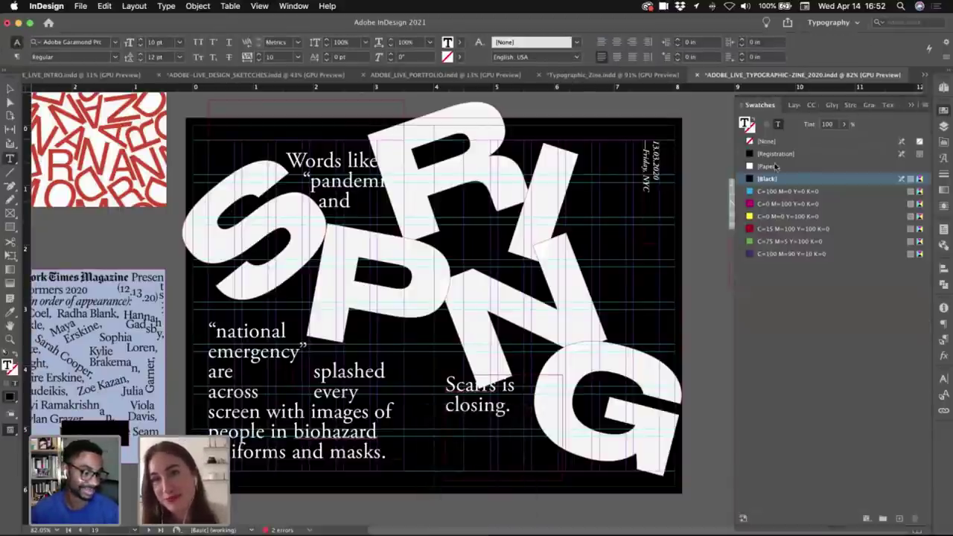
{"action": "left_click", "coordinate": [774, 167]}
{"action": "left_click", "coordinate": [944, 109]}
{"action": "key", "text": "Escape"}
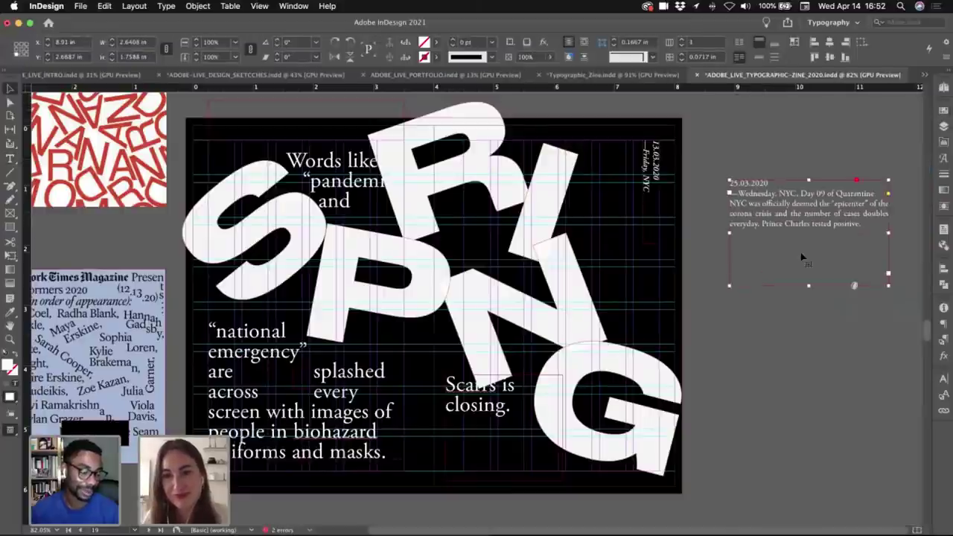
- Place the 25.03.2020 entry beside the upper N, above the G, and narrow its frame to fit within the page margin
{"action": "left_click_drag", "start_coordinate": [793, 216], "coordinate": [681, 279]}
{"action": "left_click_drag", "start_coordinate": [681, 279], "coordinate": [628, 260]}
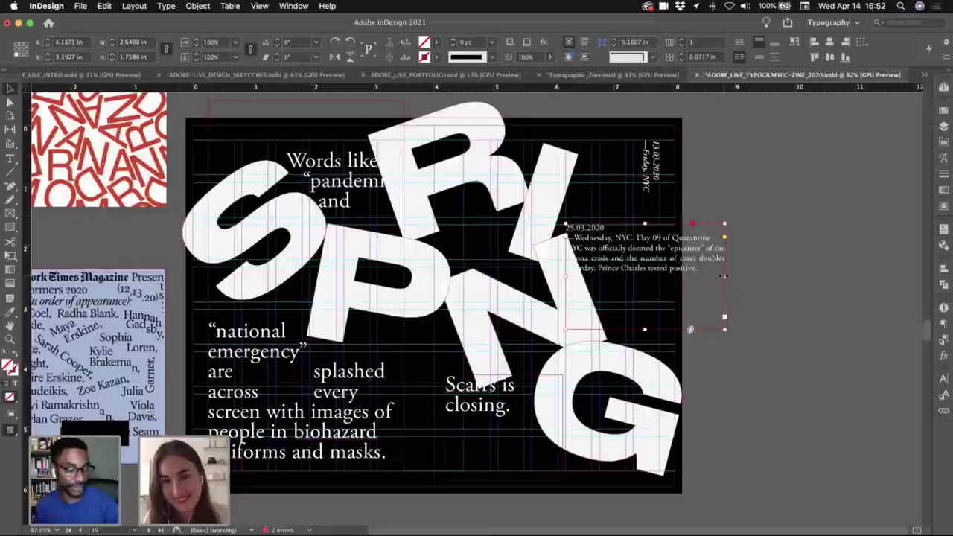
{"action": "left_click_drag", "start_coordinate": [724, 277], "coordinate": [663, 277]}
{"action": "left_click", "coordinate": [734, 280]}
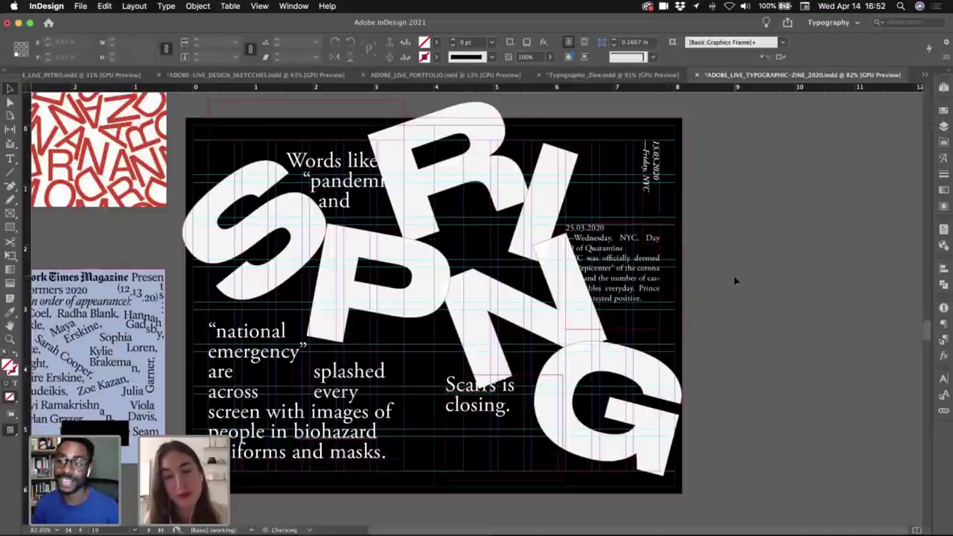
{"action": "key", "text": "w"}
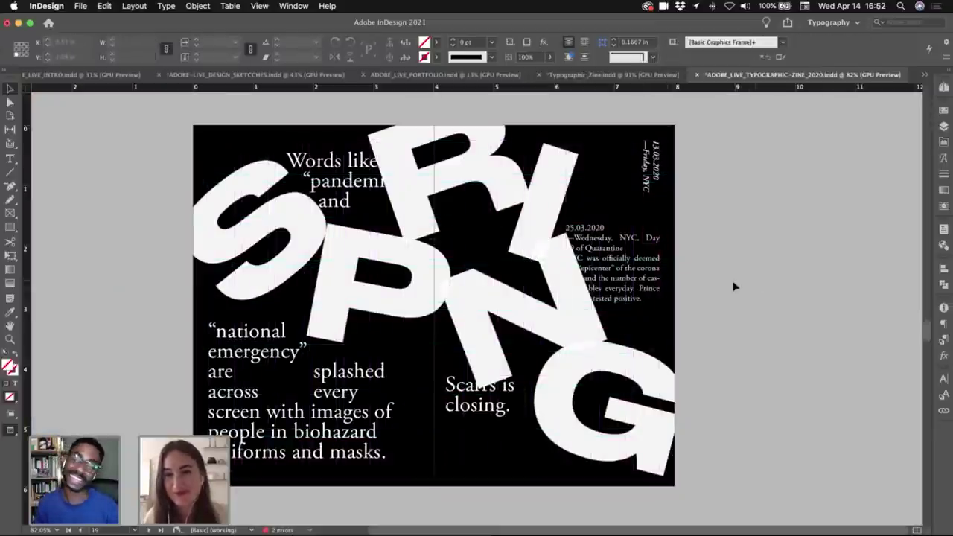
- Left-align the 25.03.2020 entry's text and shift its frame slightly up toward the I
{"action": "double_click", "coordinate": [632, 279]}
{"action": "key", "text": "super+a"}
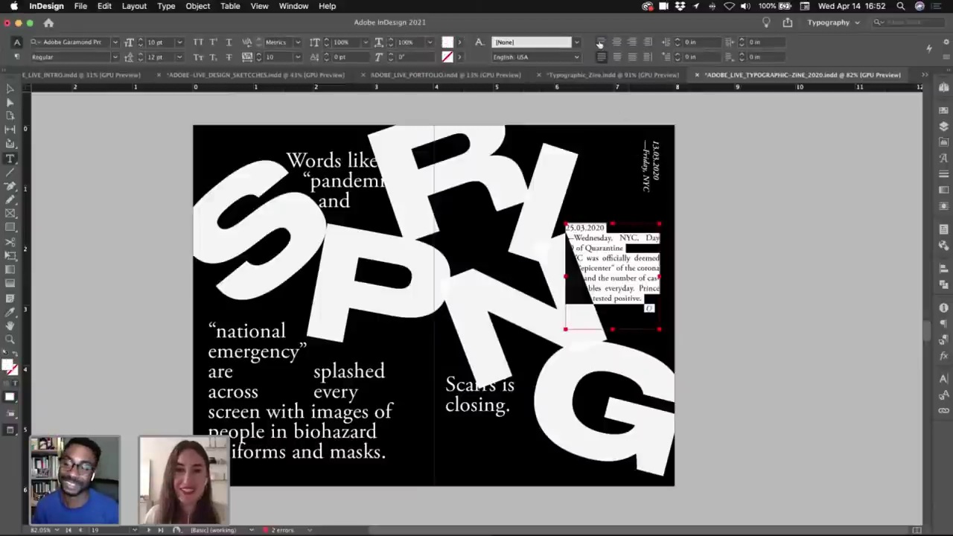
{"action": "key", "text": "Escape"}
{"action": "left_click", "coordinate": [798, 329]}
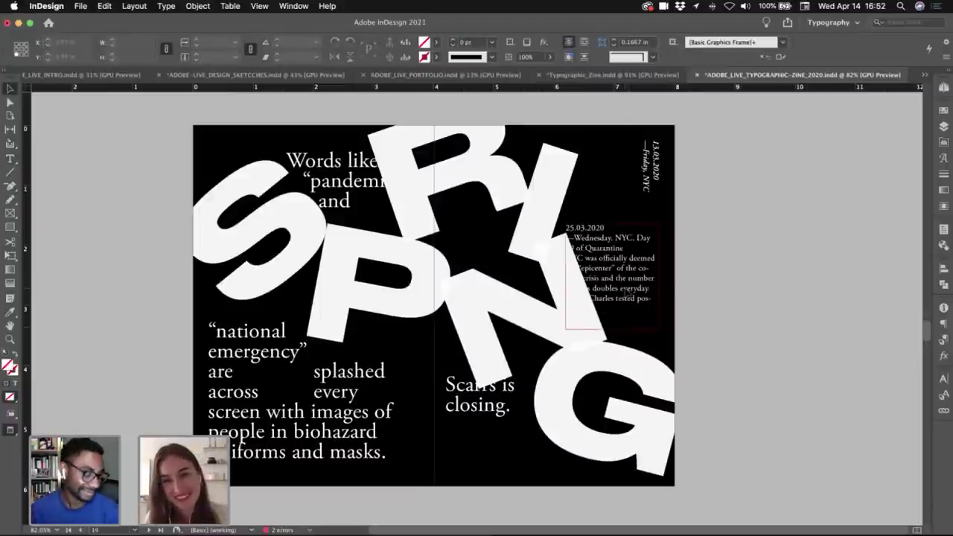
{"action": "left_click_drag", "start_coordinate": [631, 290], "coordinate": [631, 272]}
{"action": "left_click", "coordinate": [776, 290]}
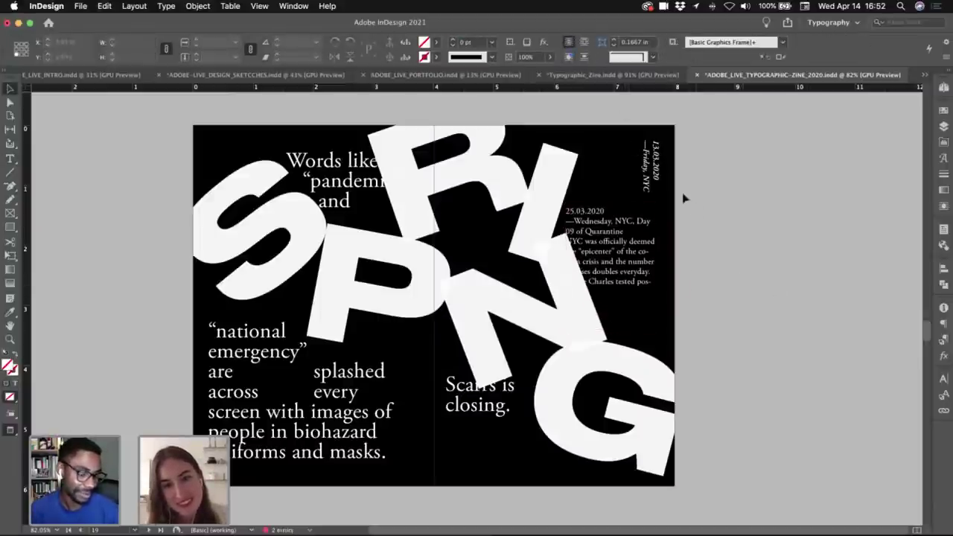
- Move the vertical "13.03.2020 —Friday, NYC" date to the spread's upper-left corner over the S and deepen its frame to about 0.45 in
{"action": "left_click_drag", "start_coordinate": [653, 172], "coordinate": [229, 184]}
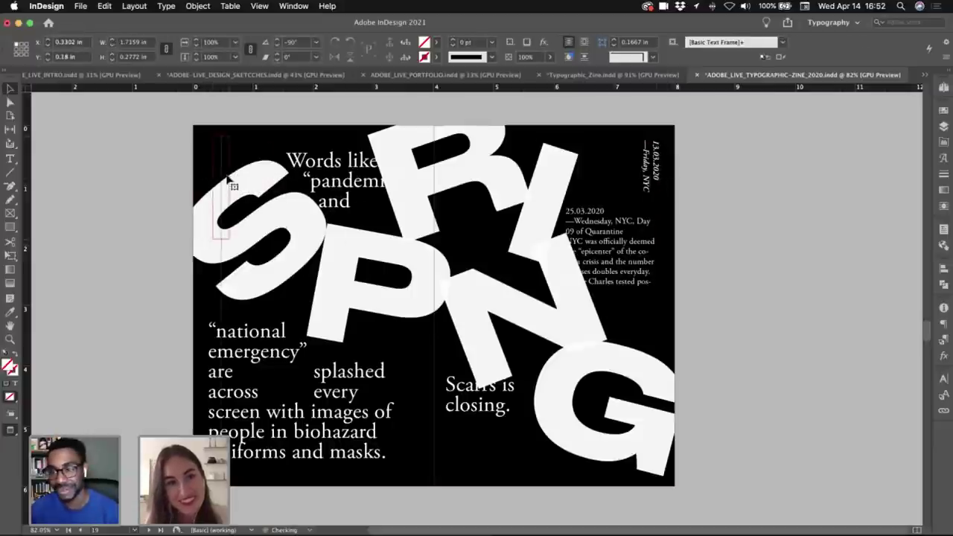
{"action": "key", "text": "w"}
{"action": "left_click", "coordinate": [147, 255]}
{"action": "key", "text": "w"}
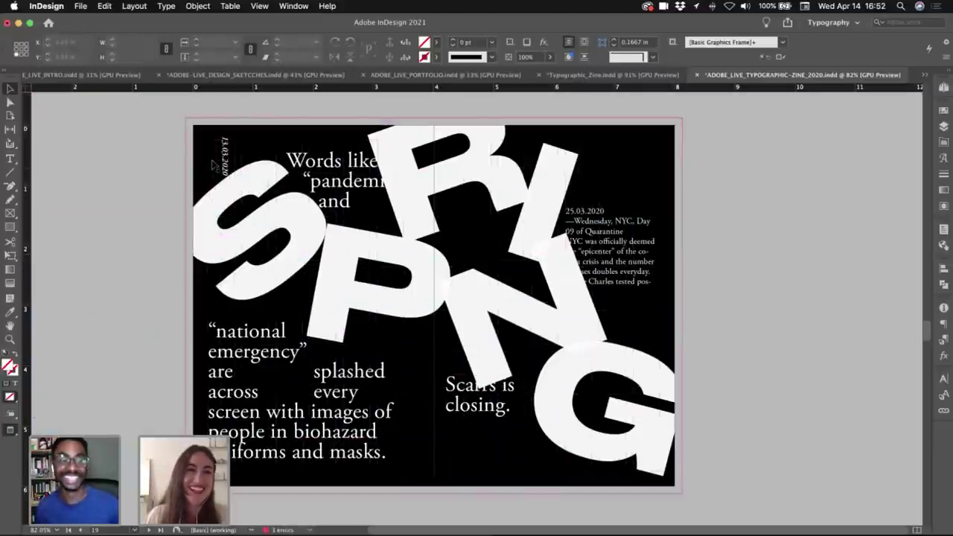
{"action": "left_click", "coordinate": [222, 186]}
{"action": "double_click", "coordinate": [213, 187]}
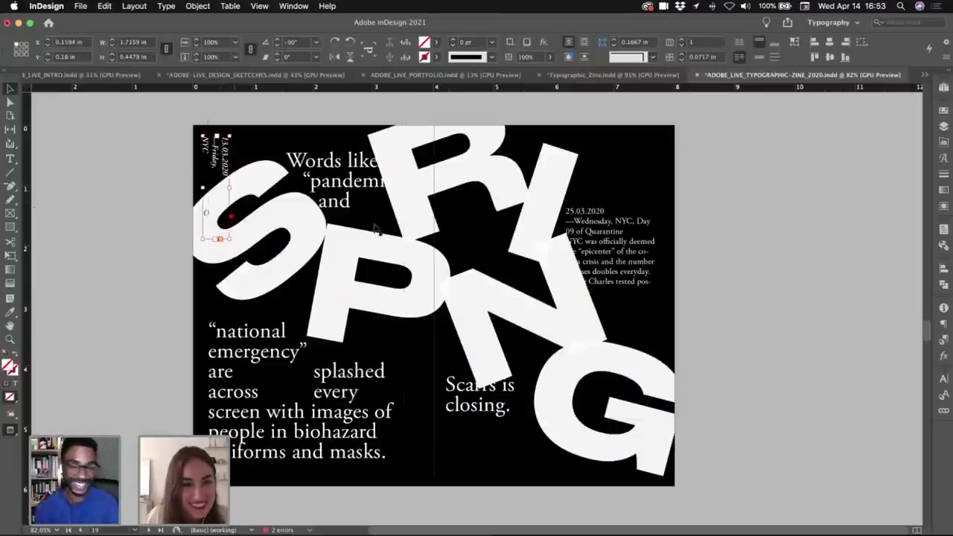
{"action": "left_click", "coordinate": [755, 244]}
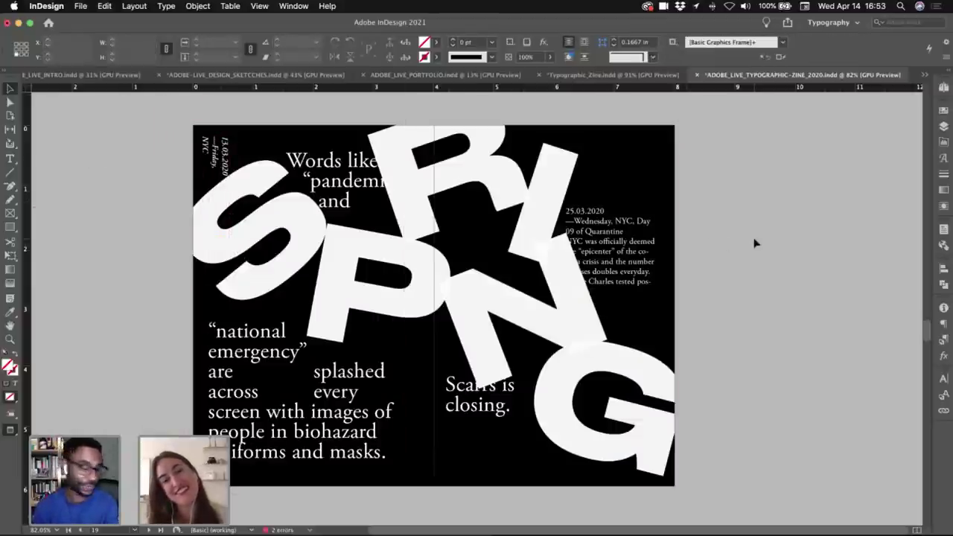
{"action": "key", "text": "w"}
- Rotate the 13.03.2020 date to horizontal, align it with the upper-left margins, and size its frame to 2.5 × 0.92 in
{"action": "left_click", "coordinate": [220, 172]}
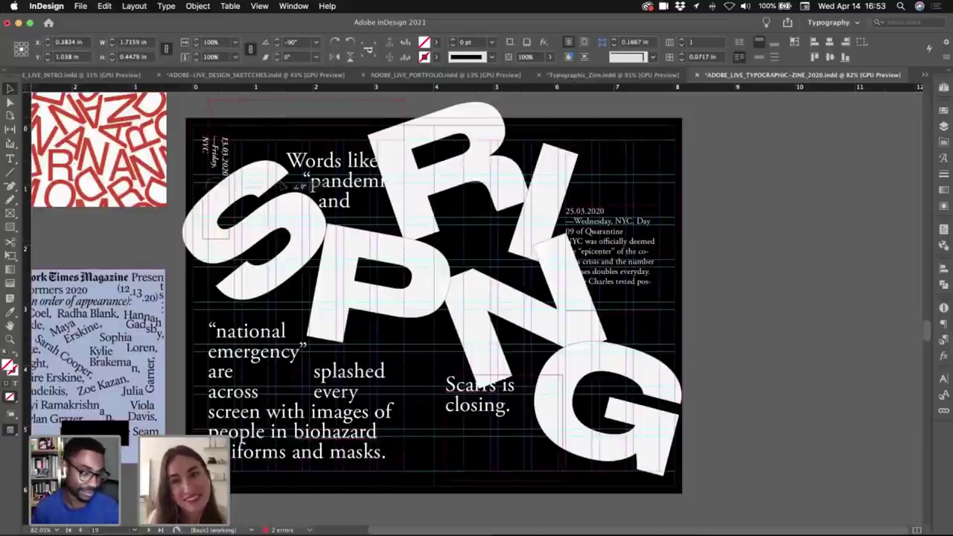
{"action": "left_click_drag", "start_coordinate": [283, 186], "coordinate": [264, 159]}
{"action": "left_click_drag", "start_coordinate": [210, 192], "coordinate": [250, 158]}
{"action": "key", "text": "w"}
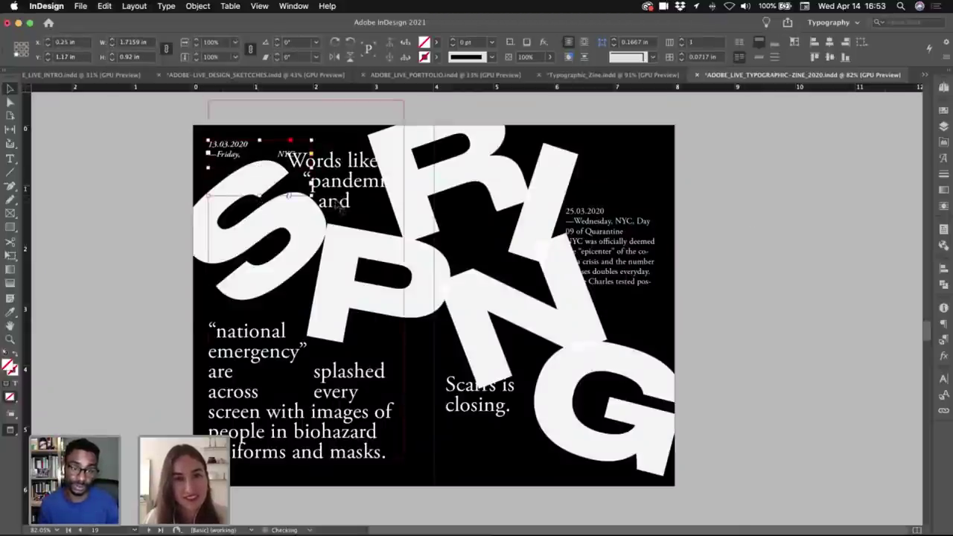
{"action": "left_click", "coordinate": [356, 160]}
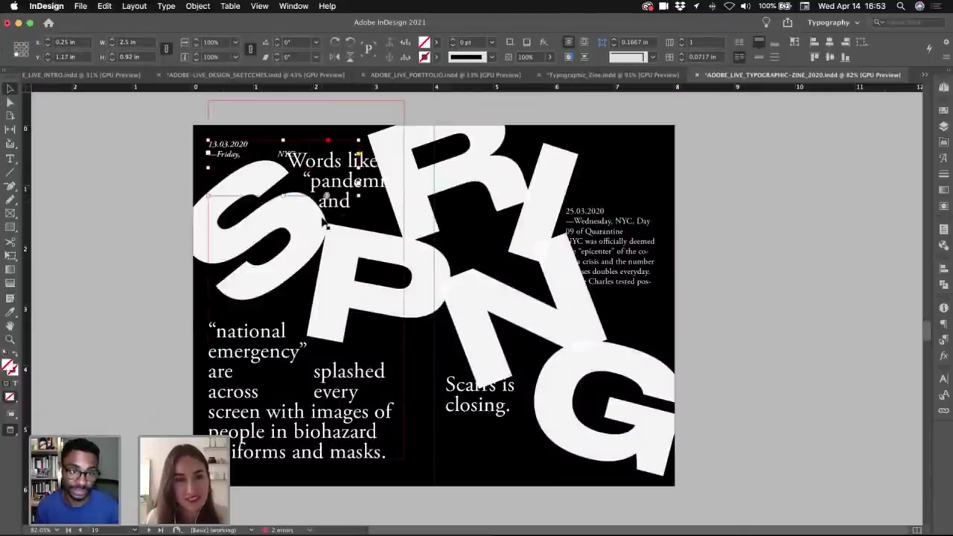
{"action": "left_click", "coordinate": [329, 208]}
{"action": "left_click", "coordinate": [233, 155]}
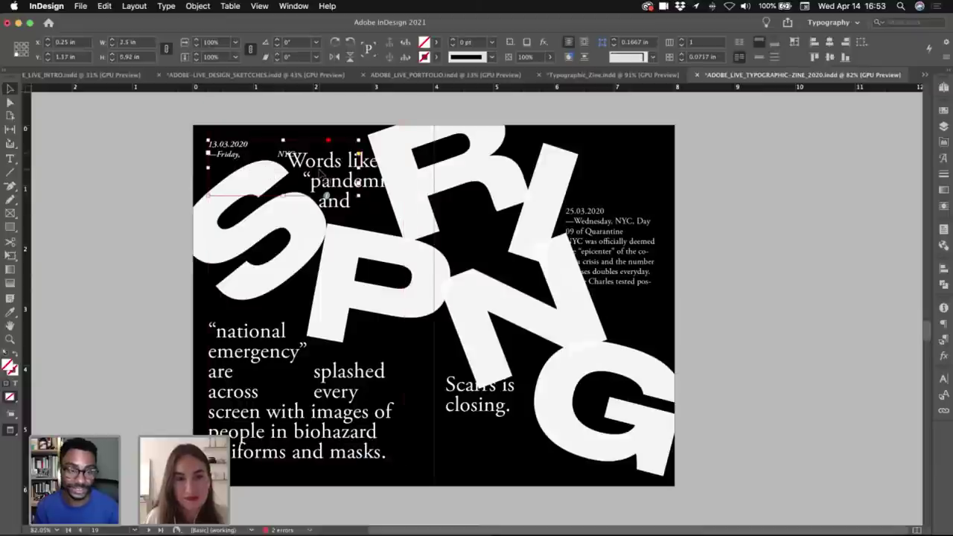
{"action": "key", "text": "w"}
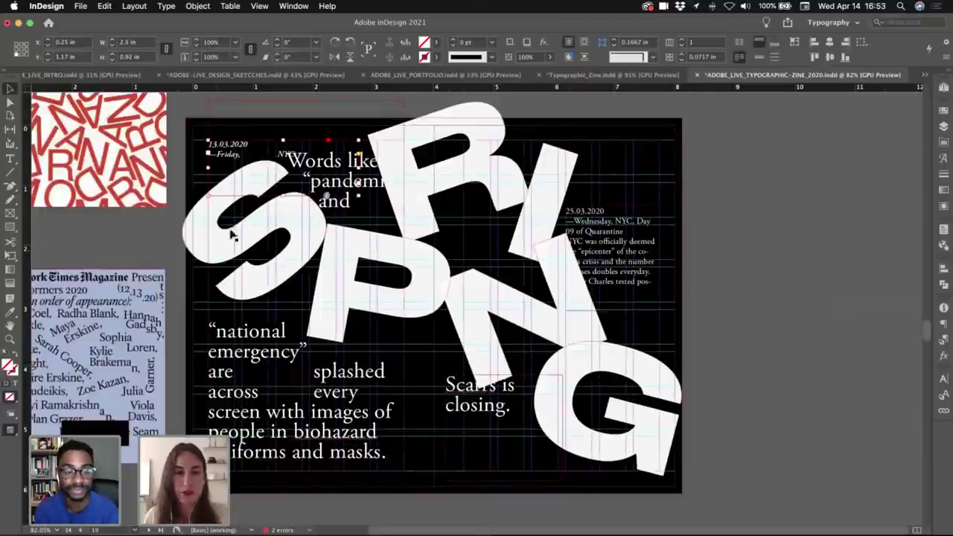
{"action": "left_click", "coordinate": [485, 281]}
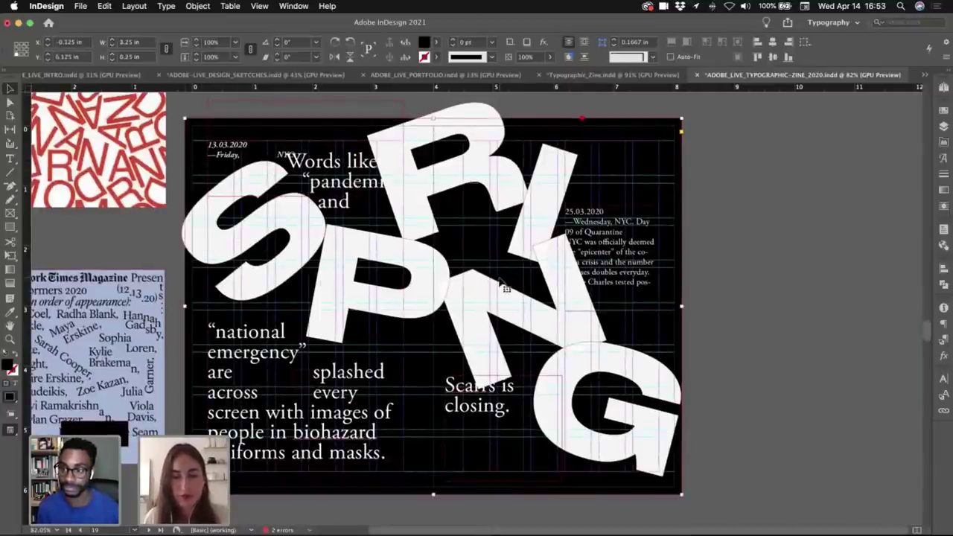
{"action": "left_click", "coordinate": [782, 262]}
{"action": "key", "text": "w"}
{"action": "key", "text": "w"}
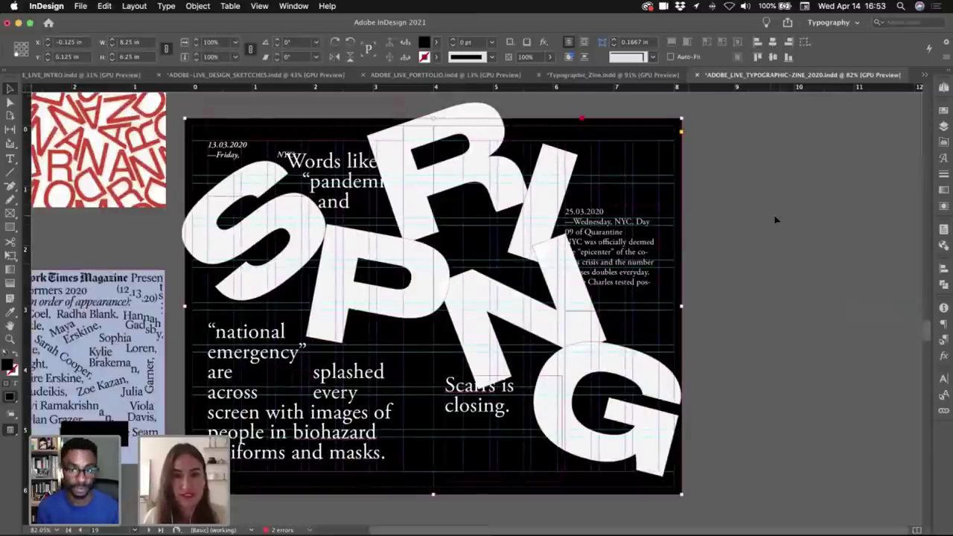
- Undo the 13.03.2020 date's move, rotation and resizing to restore its vertical placement, and deselect it
{"action": "key", "text": "super+z"}
{"action": "key", "text": "super+z"}
{"action": "key", "text": "super+z"}
{"action": "key", "text": "super+z"}
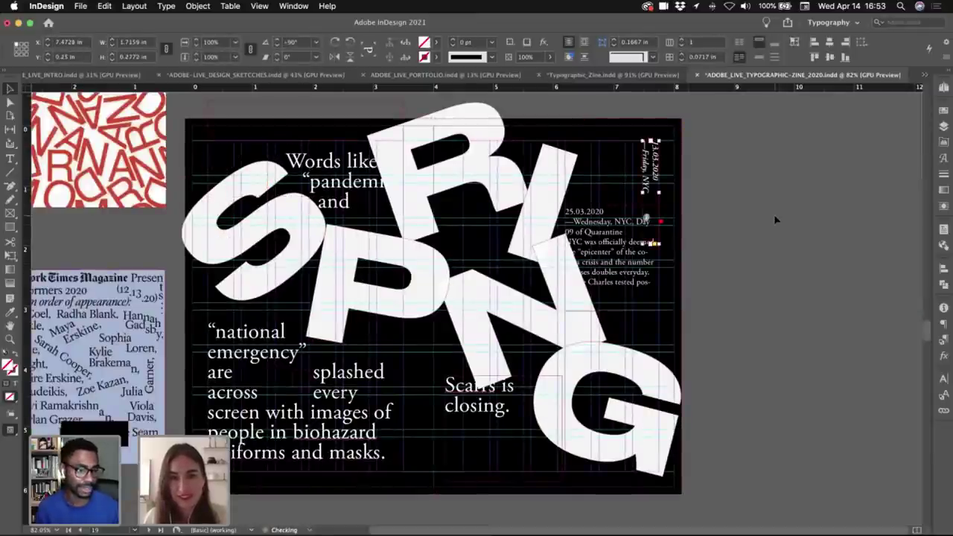
{"action": "left_click", "coordinate": [774, 219]}
- Check the SPRING spread with and without guides and frame edges, leaving it in preview mode
{"action": "key", "text": "w"}
{"action": "left_click", "coordinate": [617, 265]}
{"action": "key", "text": "w"}
{"action": "left_click", "coordinate": [754, 280]}
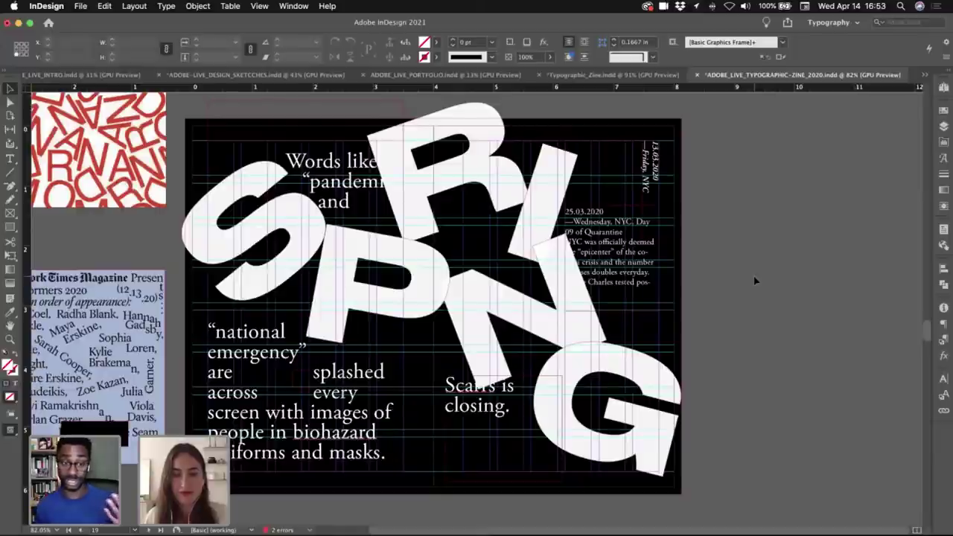
{"action": "scroll", "coordinate": [754, 280], "scroll_direction": "up", "scroll_amount": 2}
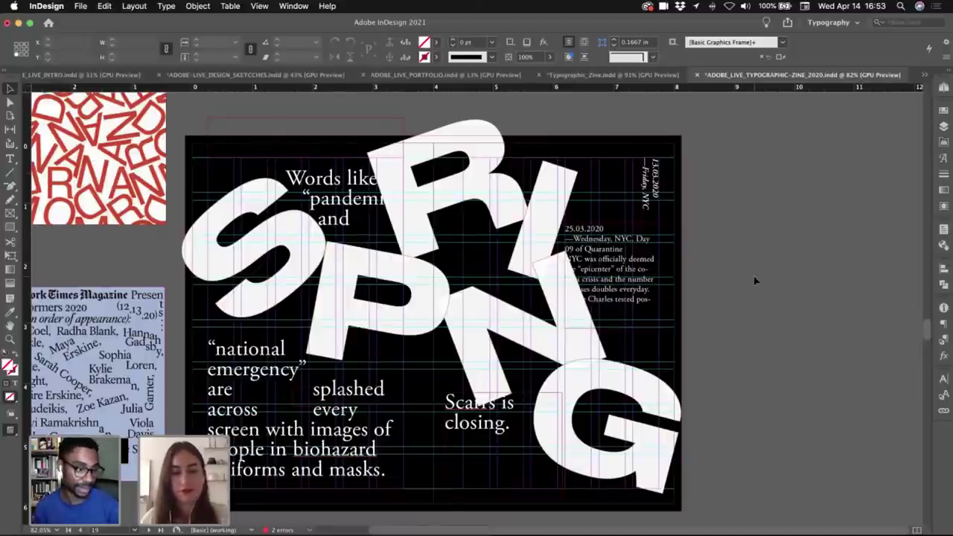
{"action": "key", "text": "w"}
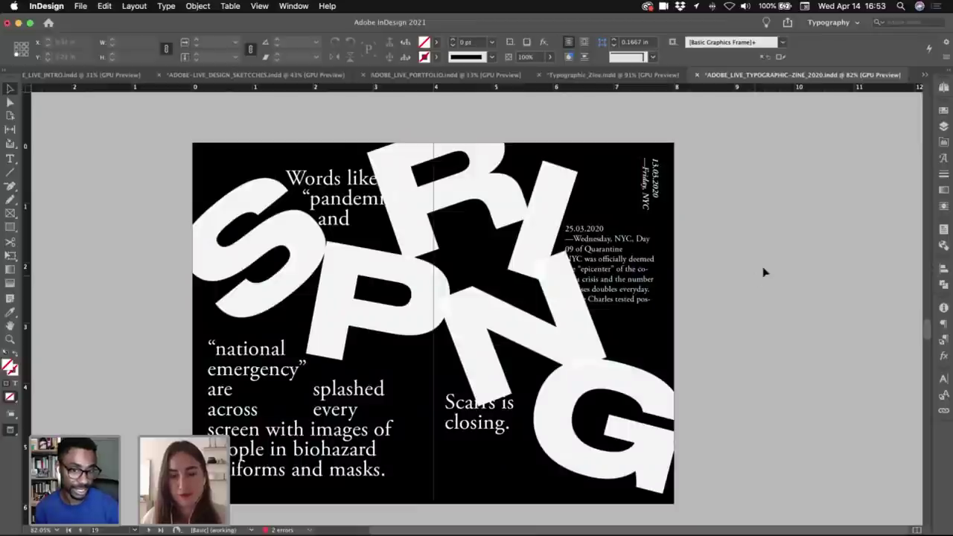
- Consult the diary entries in ADOBE-LIVE_DESIGN_CONTENT.indd and return to ADOBE_LIVE_TYPOGRAPHIC-ZINE_2020.indd
{"action": "left_click", "coordinate": [923, 75]}
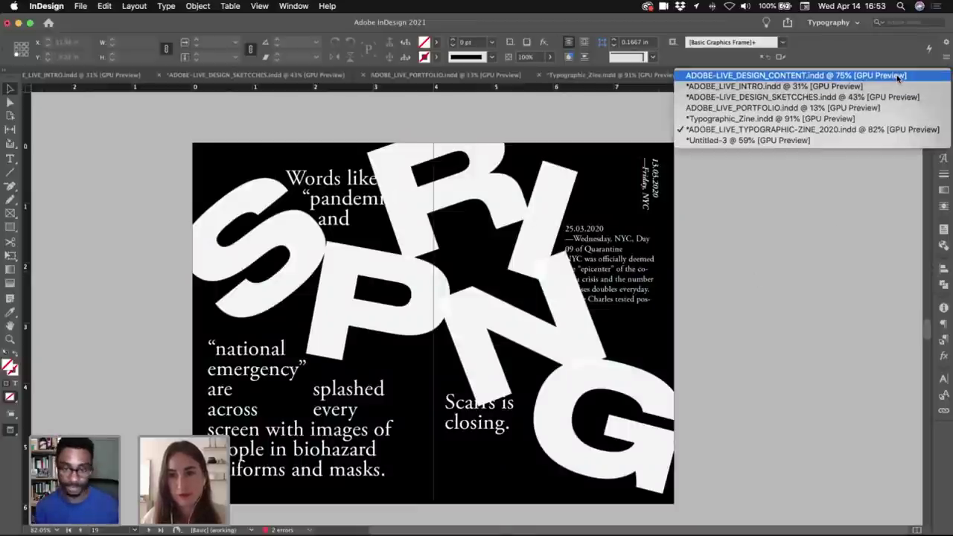
{"action": "left_click", "coordinate": [851, 77]}
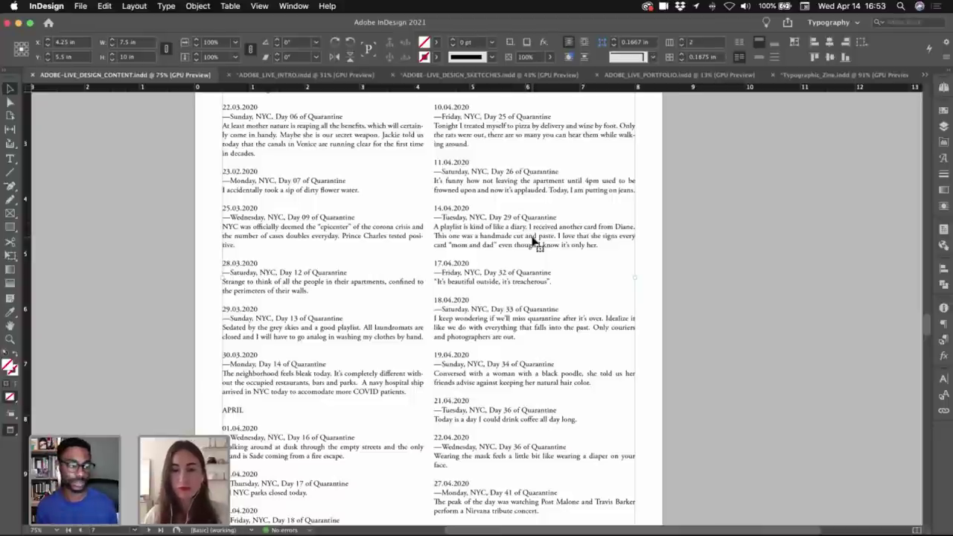
{"action": "left_click", "coordinate": [924, 75]}
{"action": "left_click", "coordinate": [788, 130]}
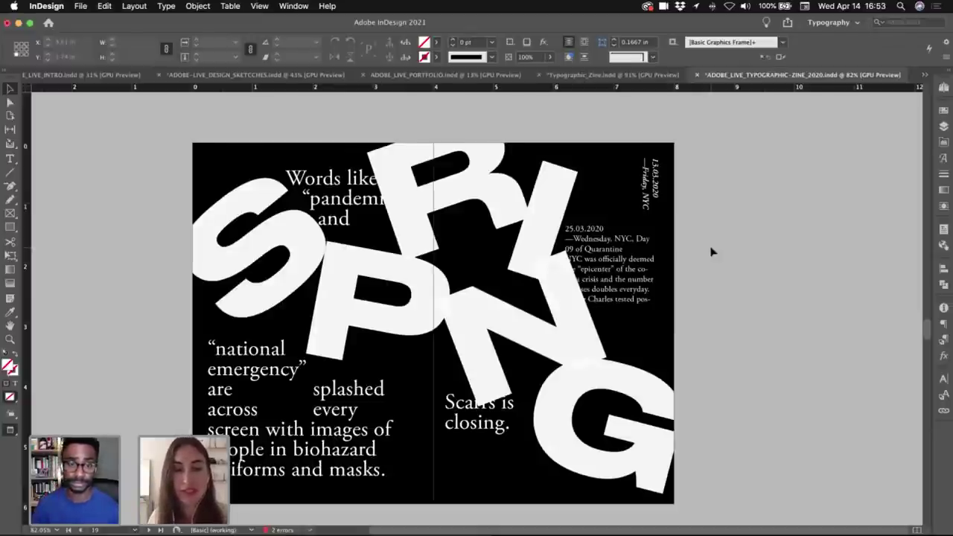
- Present the zine full screen and leaf back through its spreads to the "365 Daily Writings 2020" cover
{"action": "key", "text": "shift+w"}
{"action": "key", "text": "Right"}
{"action": "key", "text": "Right"}
{"action": "key", "text": "Right"}
{"action": "key", "text": "Right"}
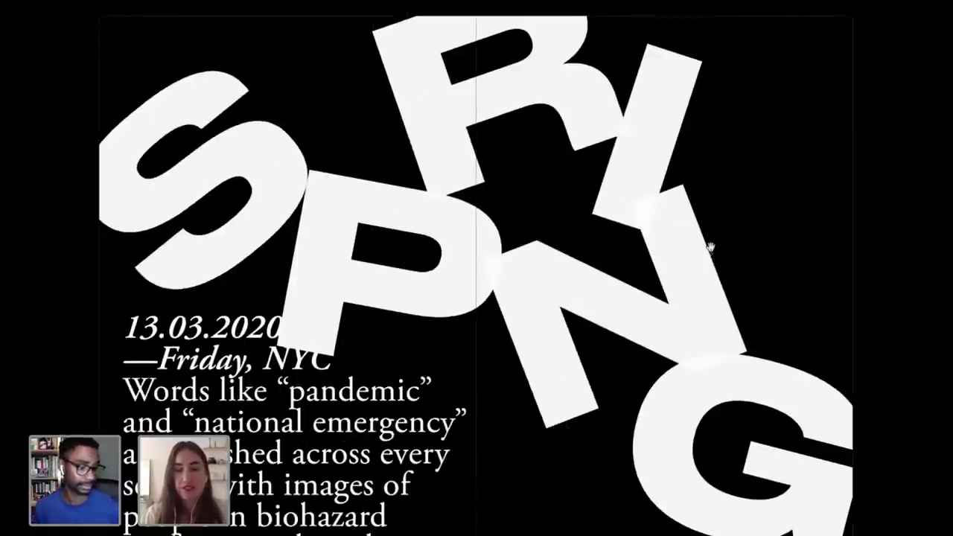
{"action": "key", "text": "Right"}
{"action": "key", "text": "Right"}
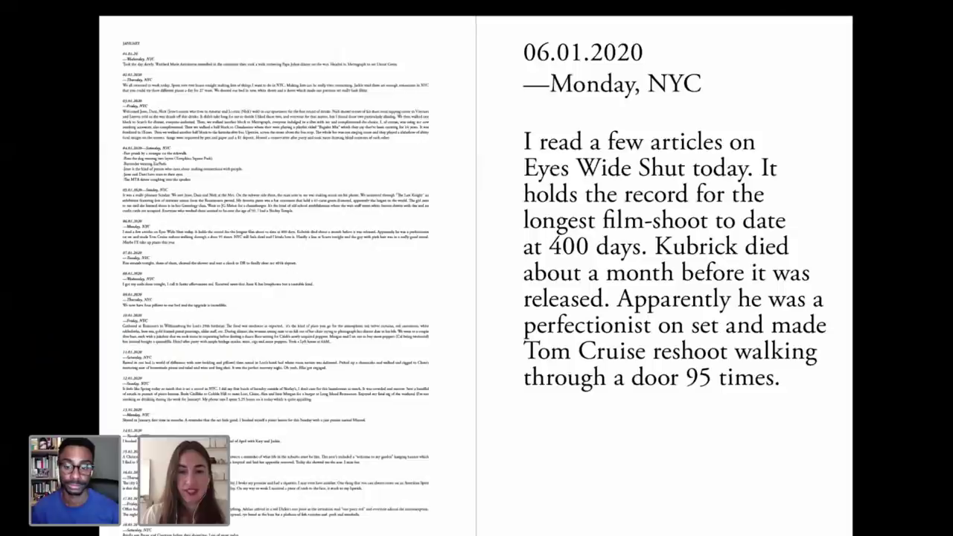
{"action": "key", "text": "Right"}
{"action": "key", "text": "Right"}
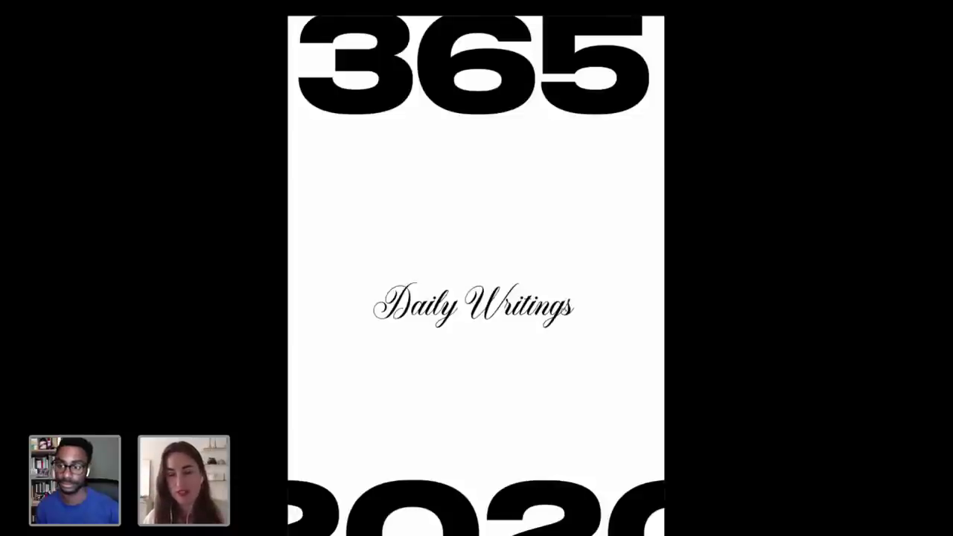
- Review the presented spreads in order from the cover, ending on the alternative SPRING spread with scattered diary text
{"action": "key", "text": "Left"}
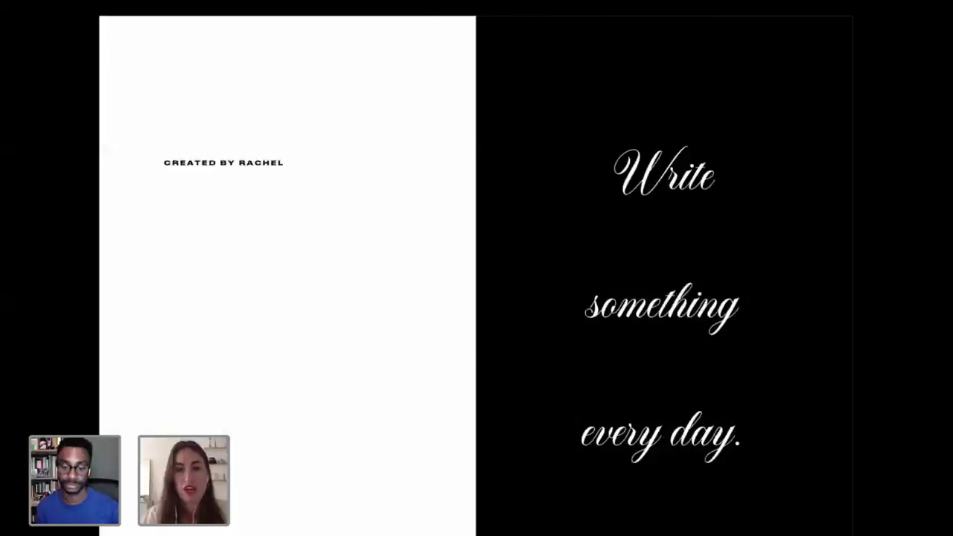
{"action": "key", "text": "Right"}
{"action": "key", "text": "Right"}
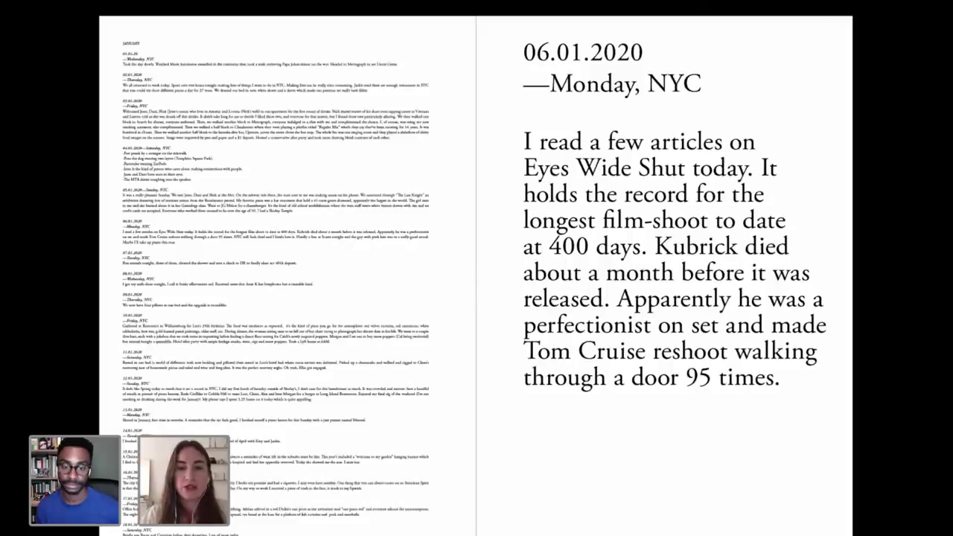
{"action": "key", "text": "Right"}
{"action": "key", "text": "Right"}
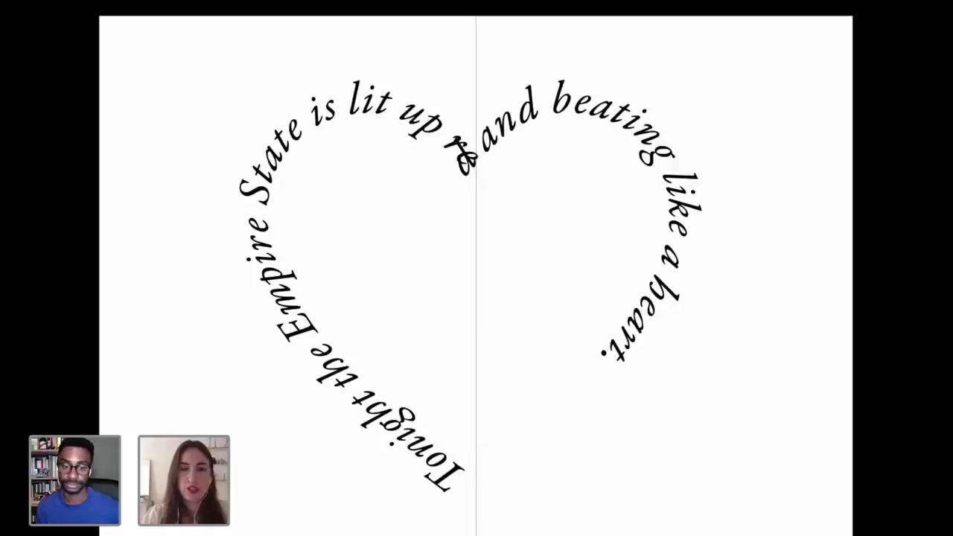
{"action": "key", "text": "Right"}
{"action": "key", "text": "Right"}
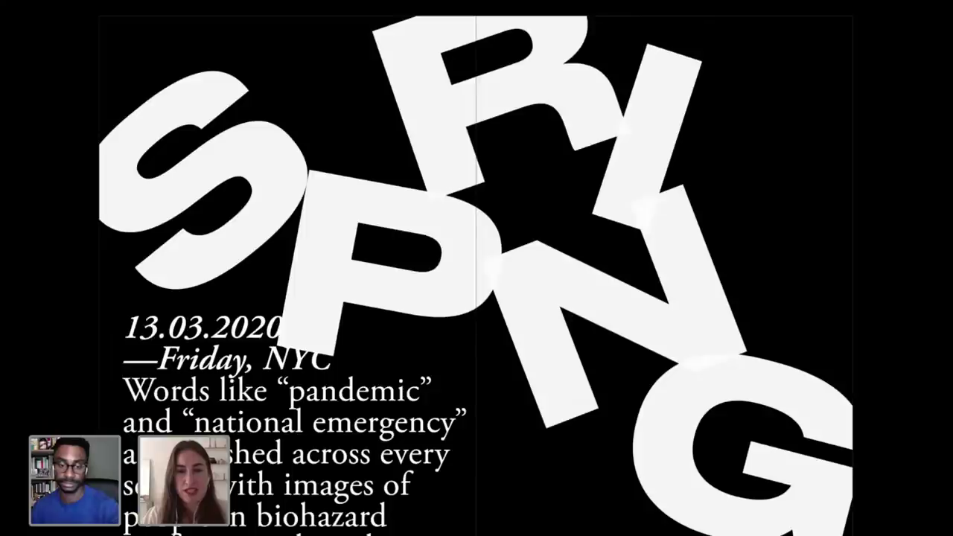
{"action": "key", "text": "Right"}
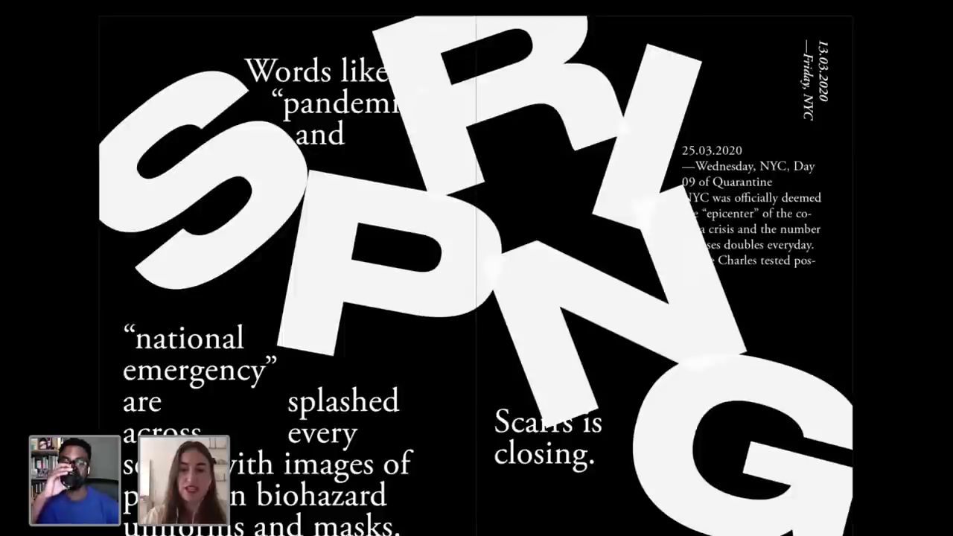
{"action": "key", "text": "Right"}
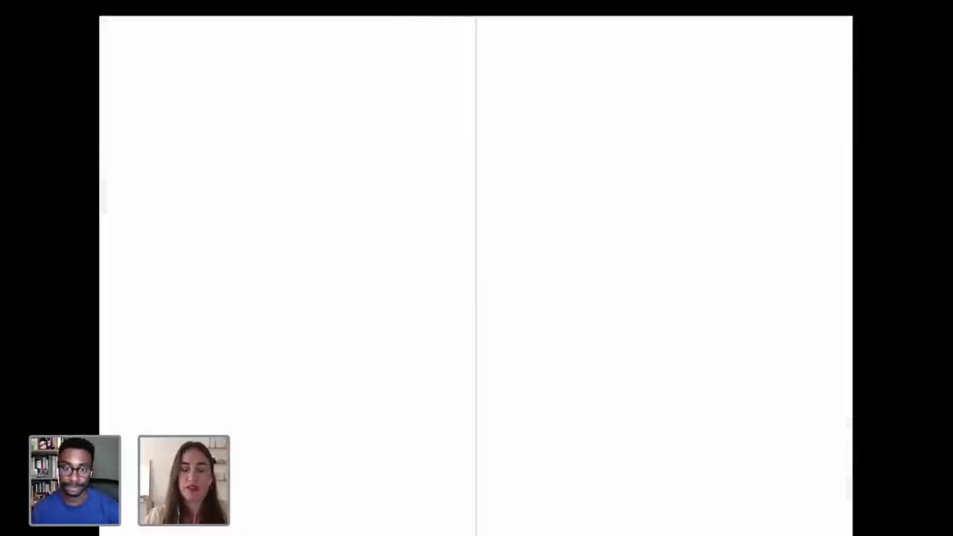
{"action": "key", "text": "Left"}
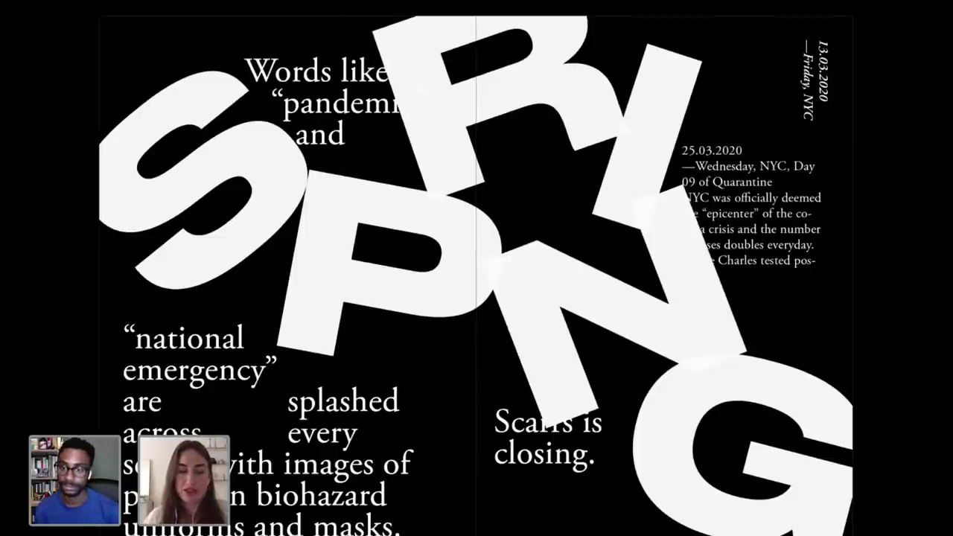